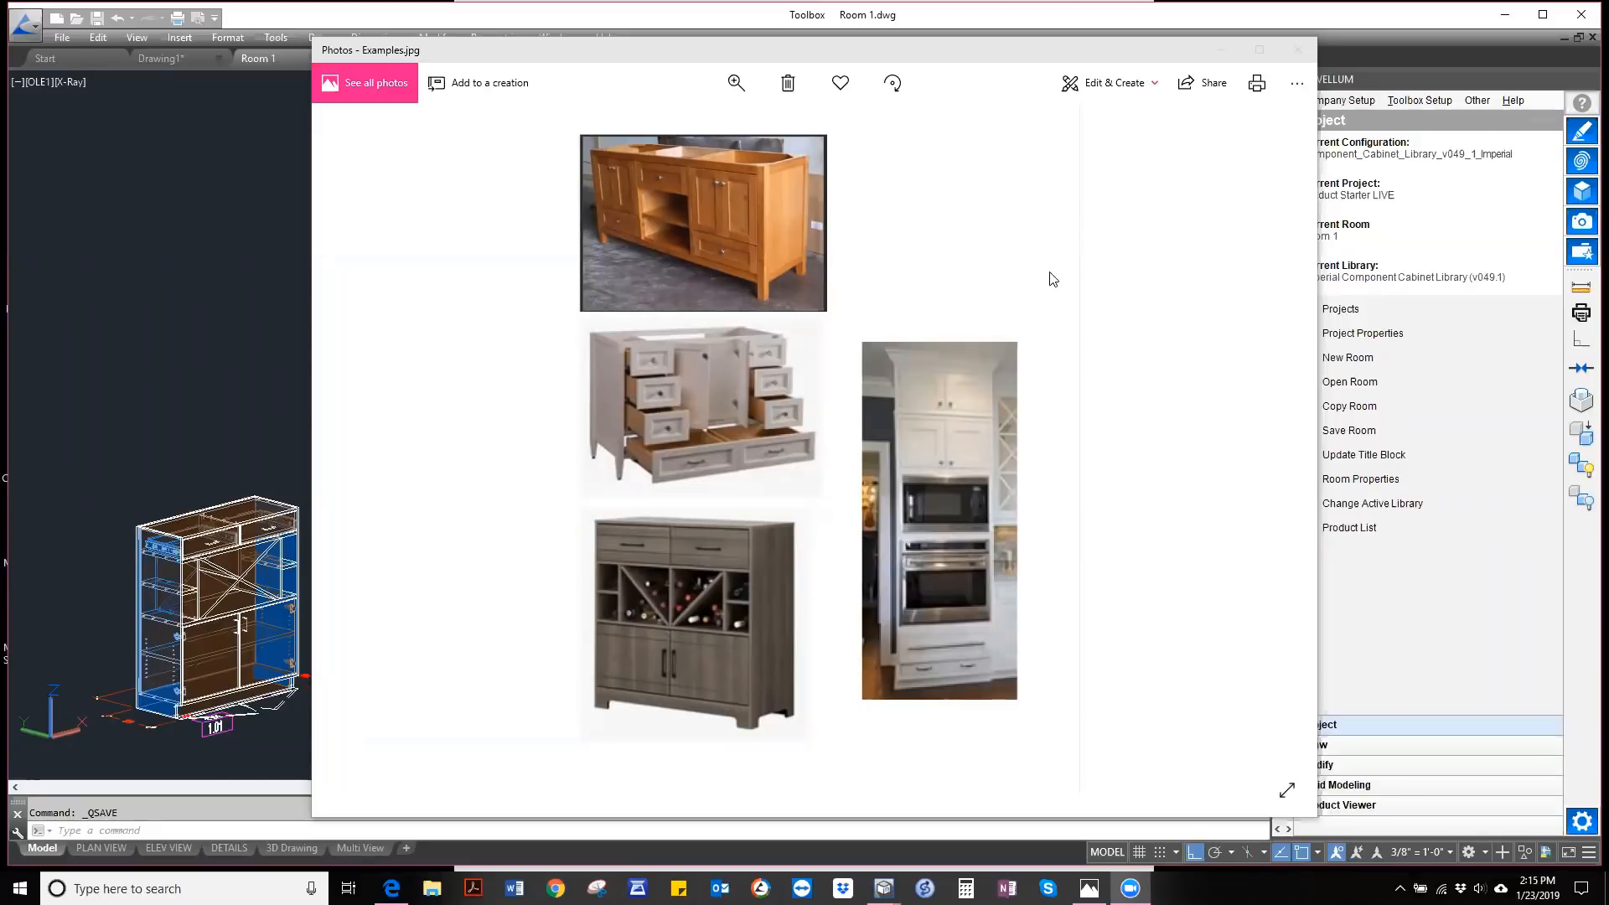
- Minimize the example photos window and look over the three cabinets in the Room 1 drawing
left_click(1219, 56)
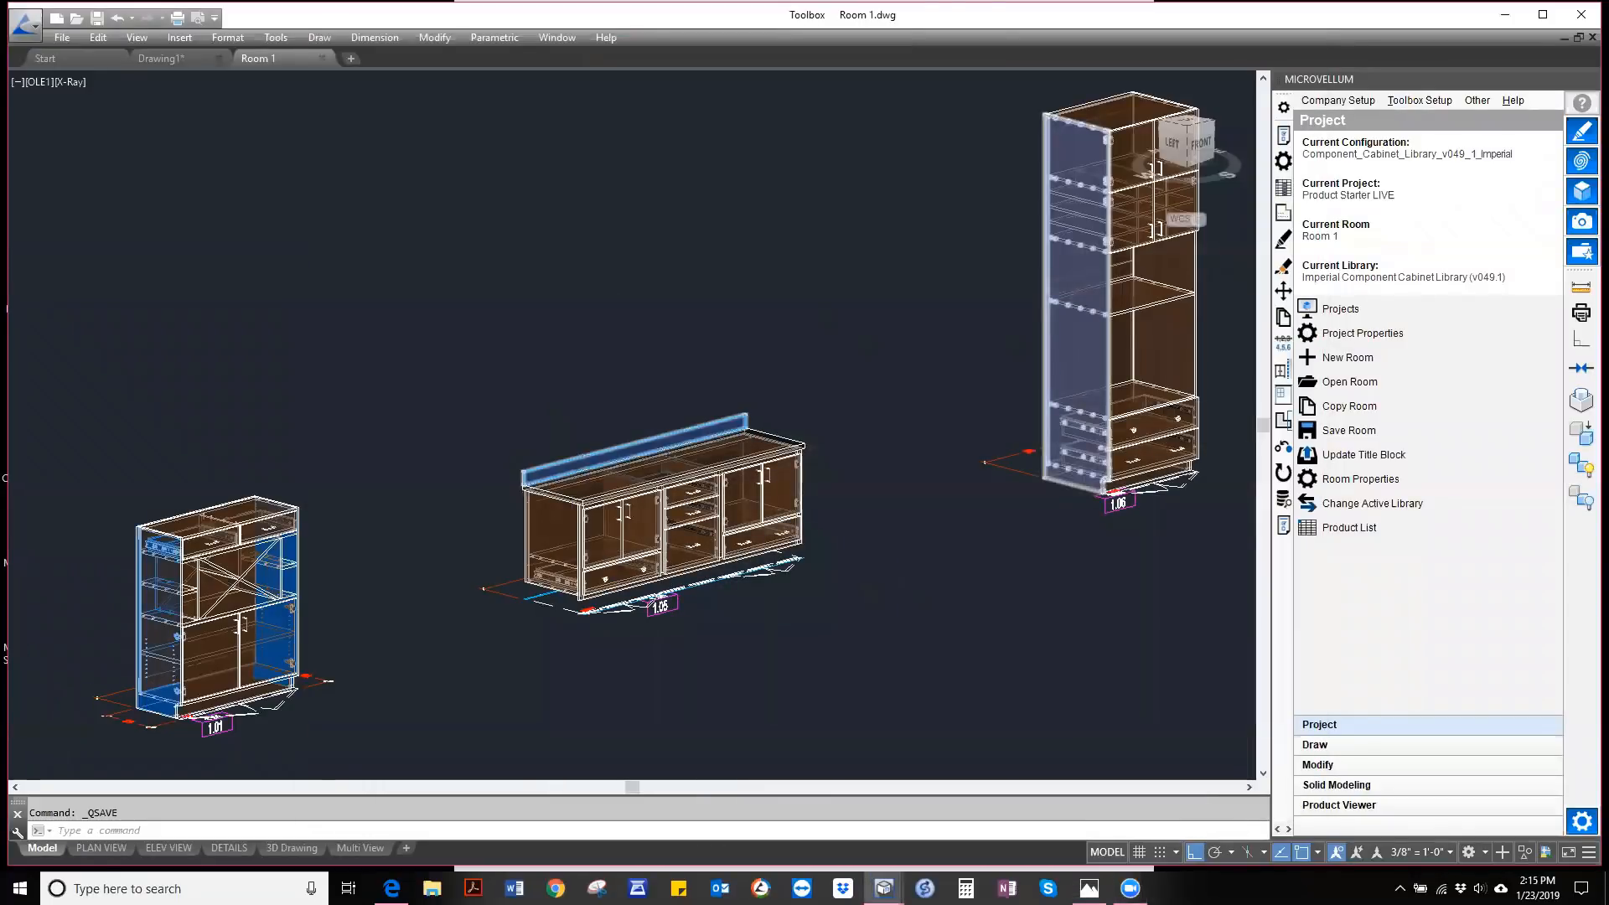
scroll(469, 456, "down", 5)
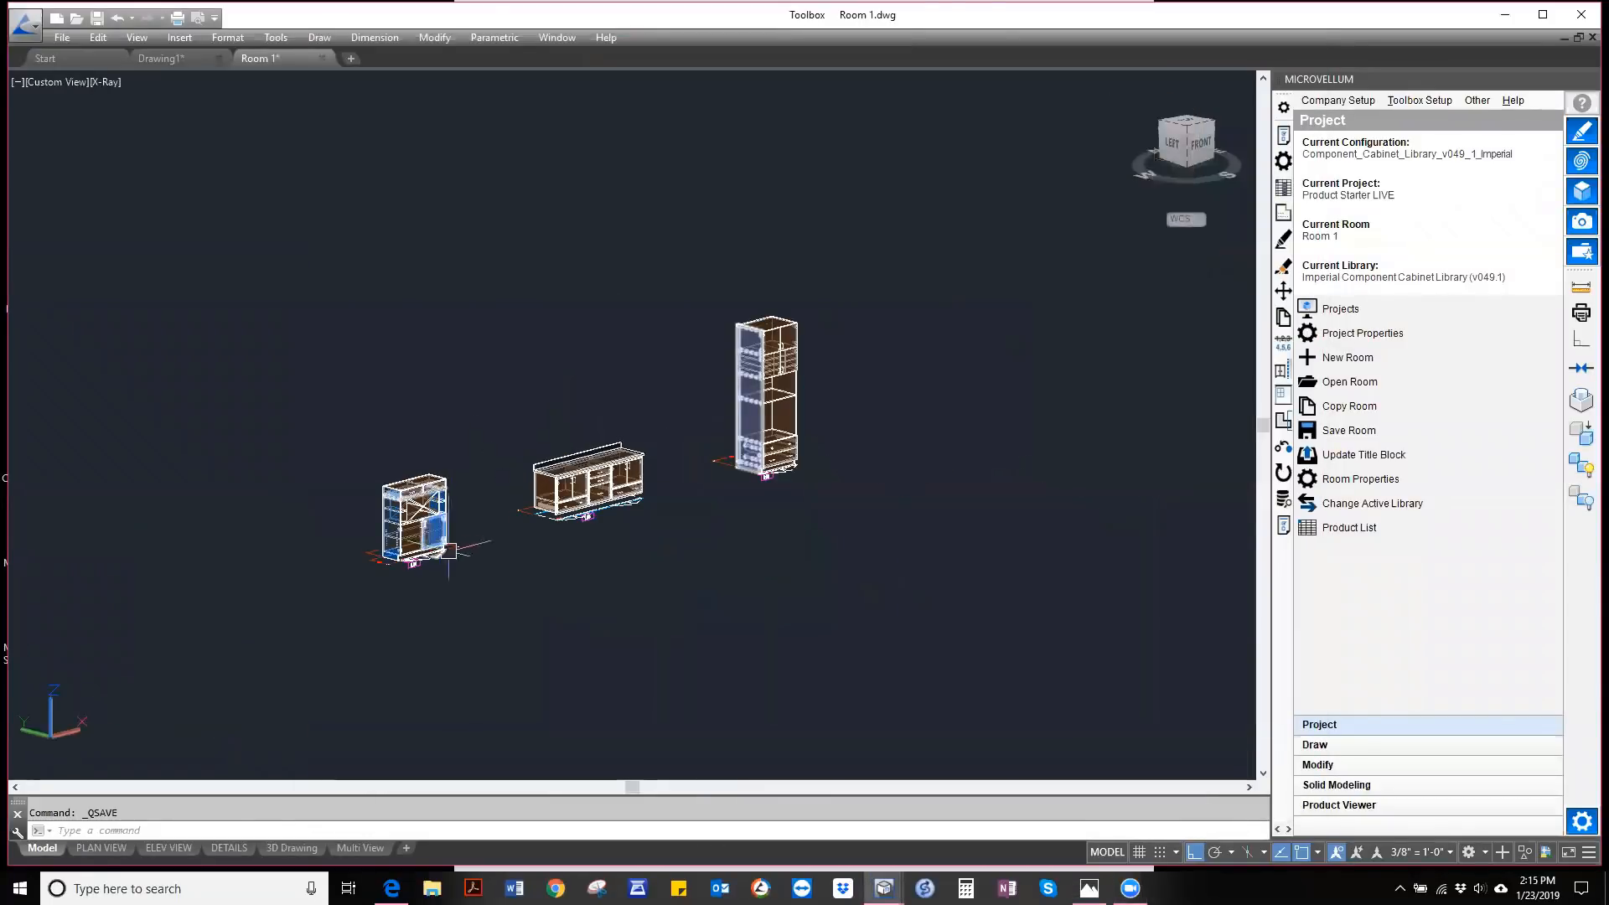
scroll(444, 549, "up", 2)
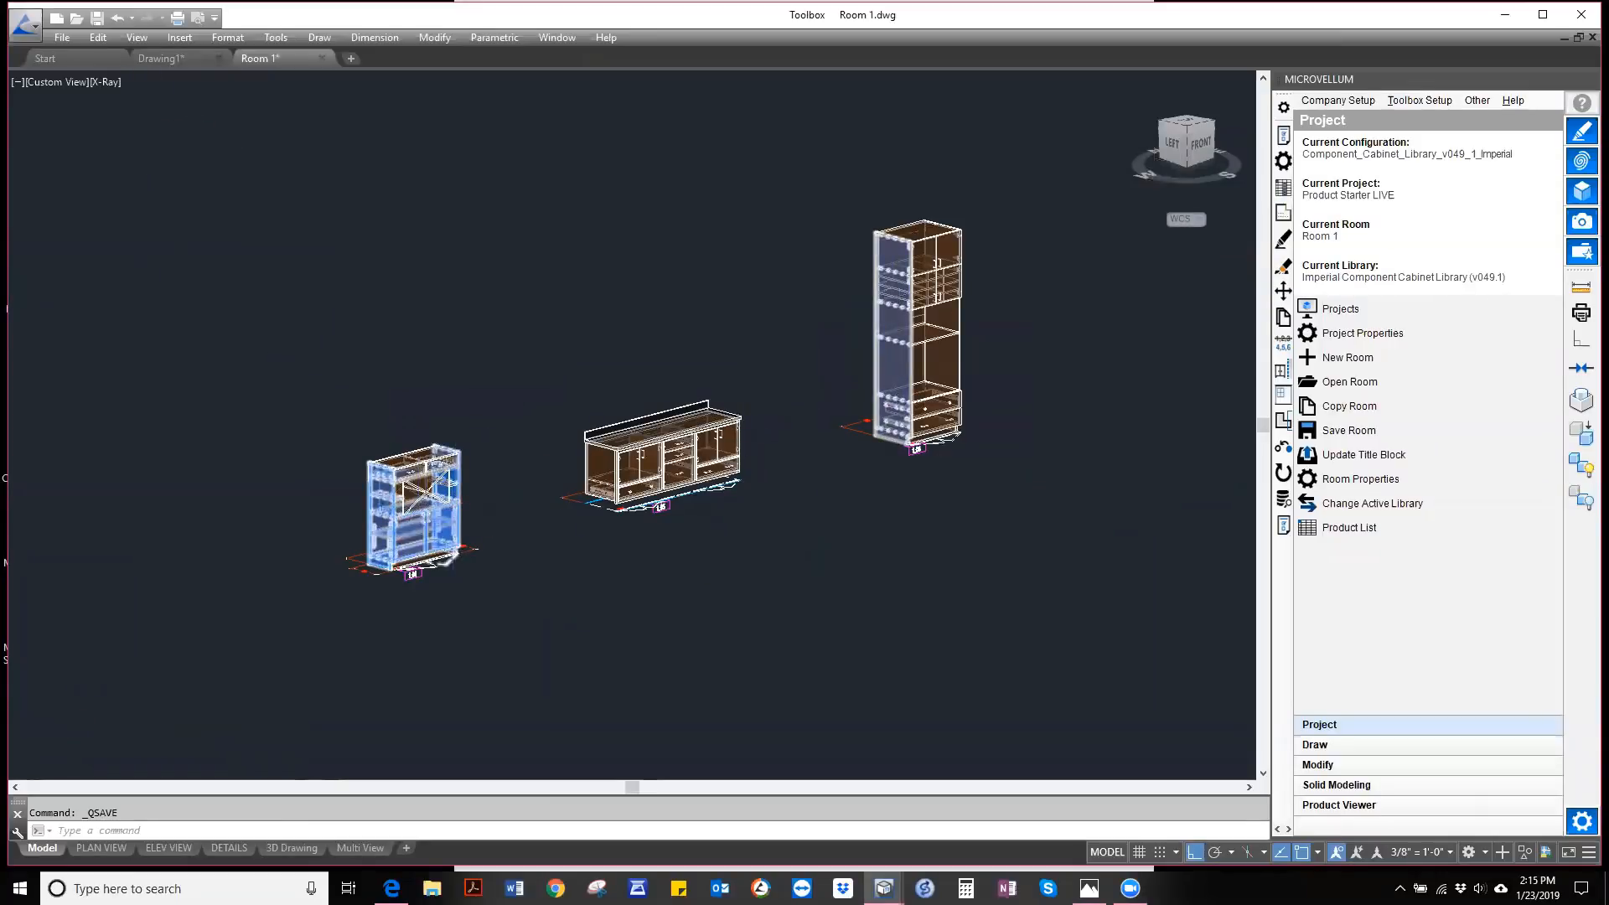
scroll(444, 553, "up", 1)
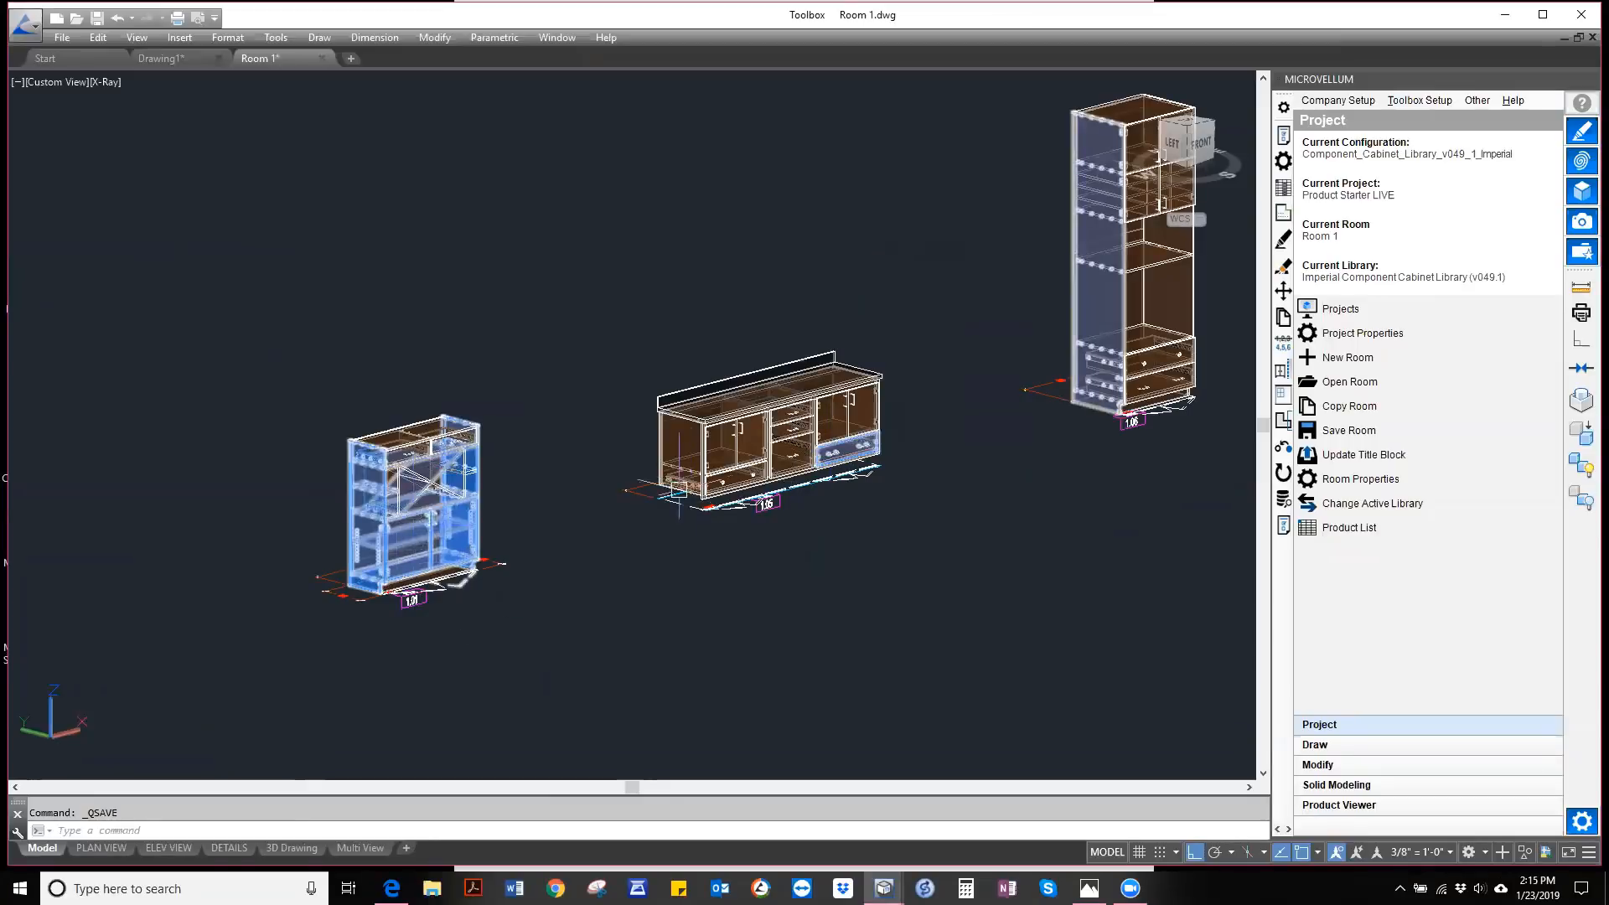
scroll(381, 491, "down", 1)
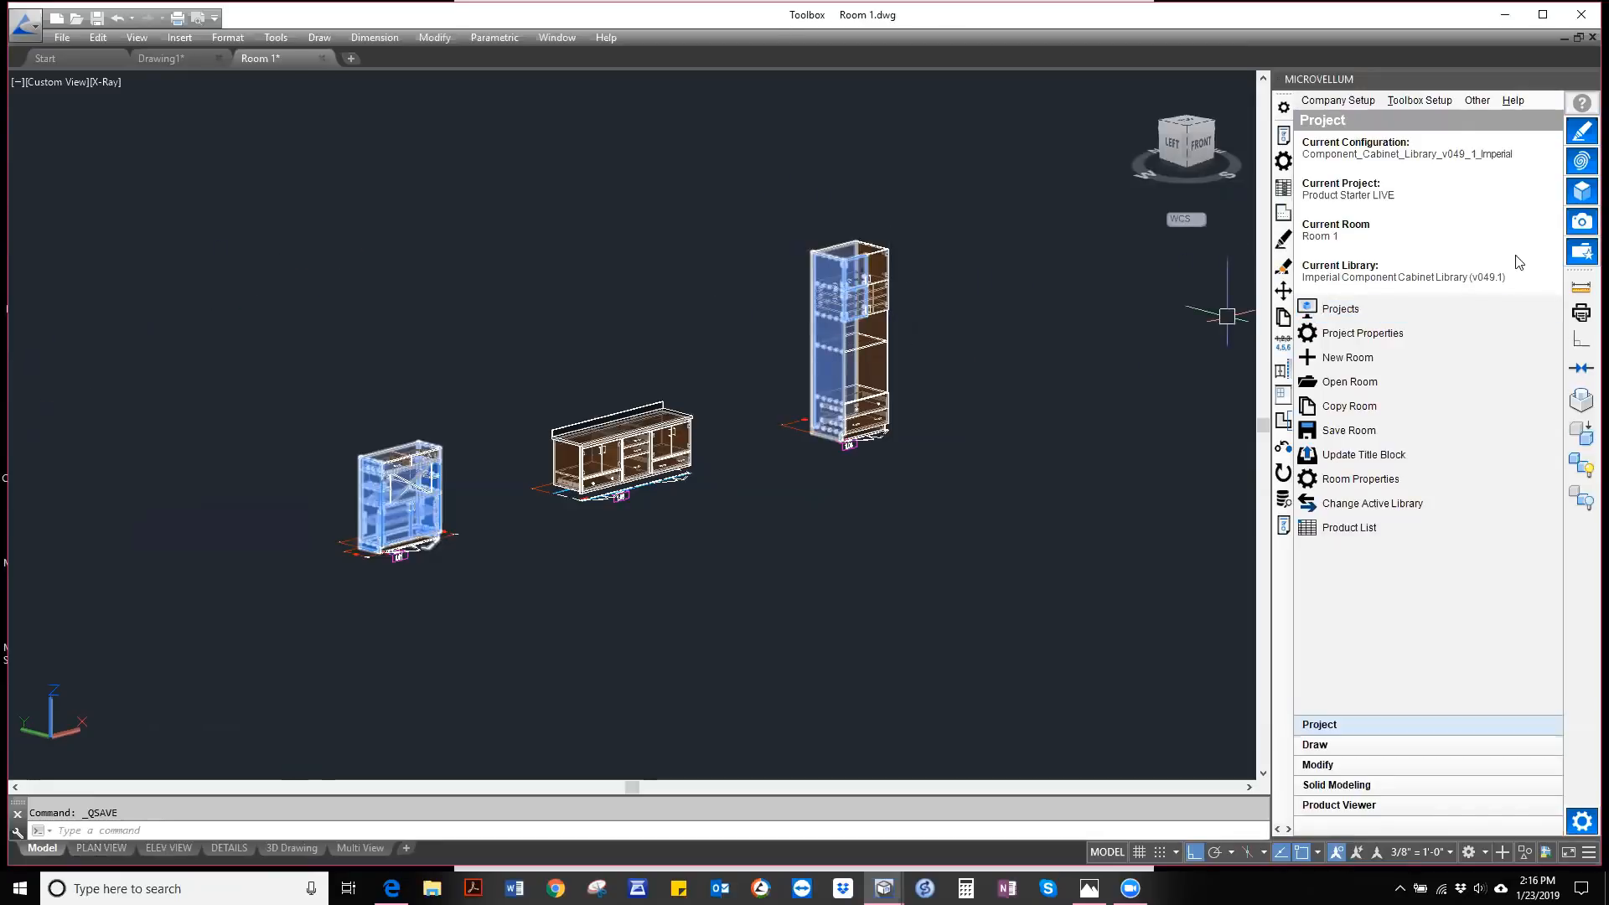
left_click(1419, 100)
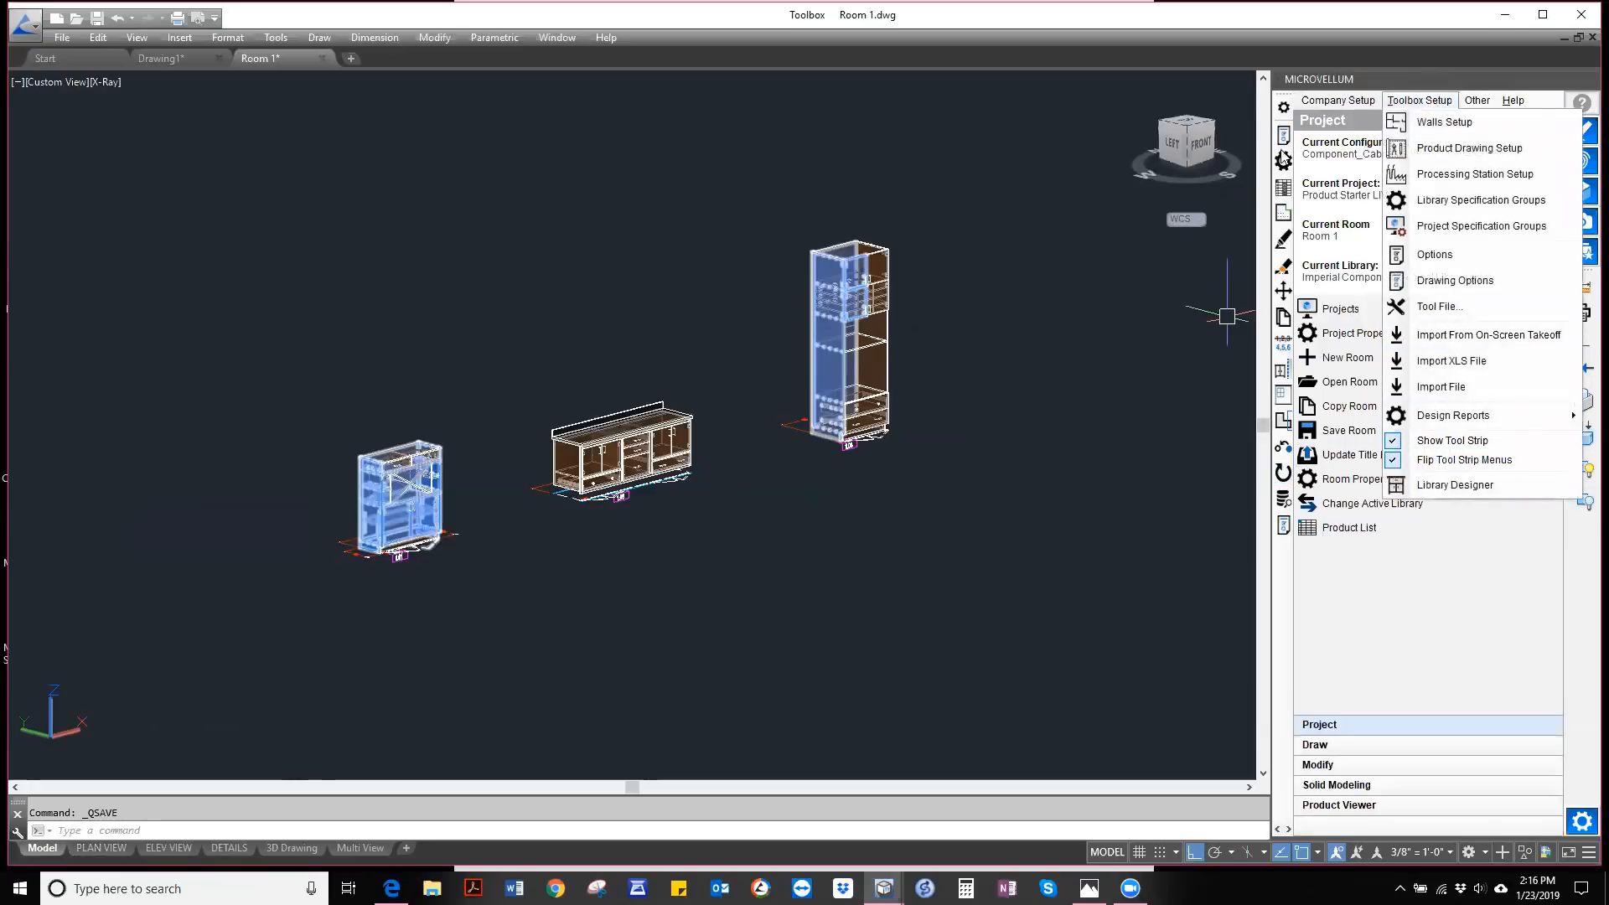
mouse_move(1419, 100)
left_click(1227, 316)
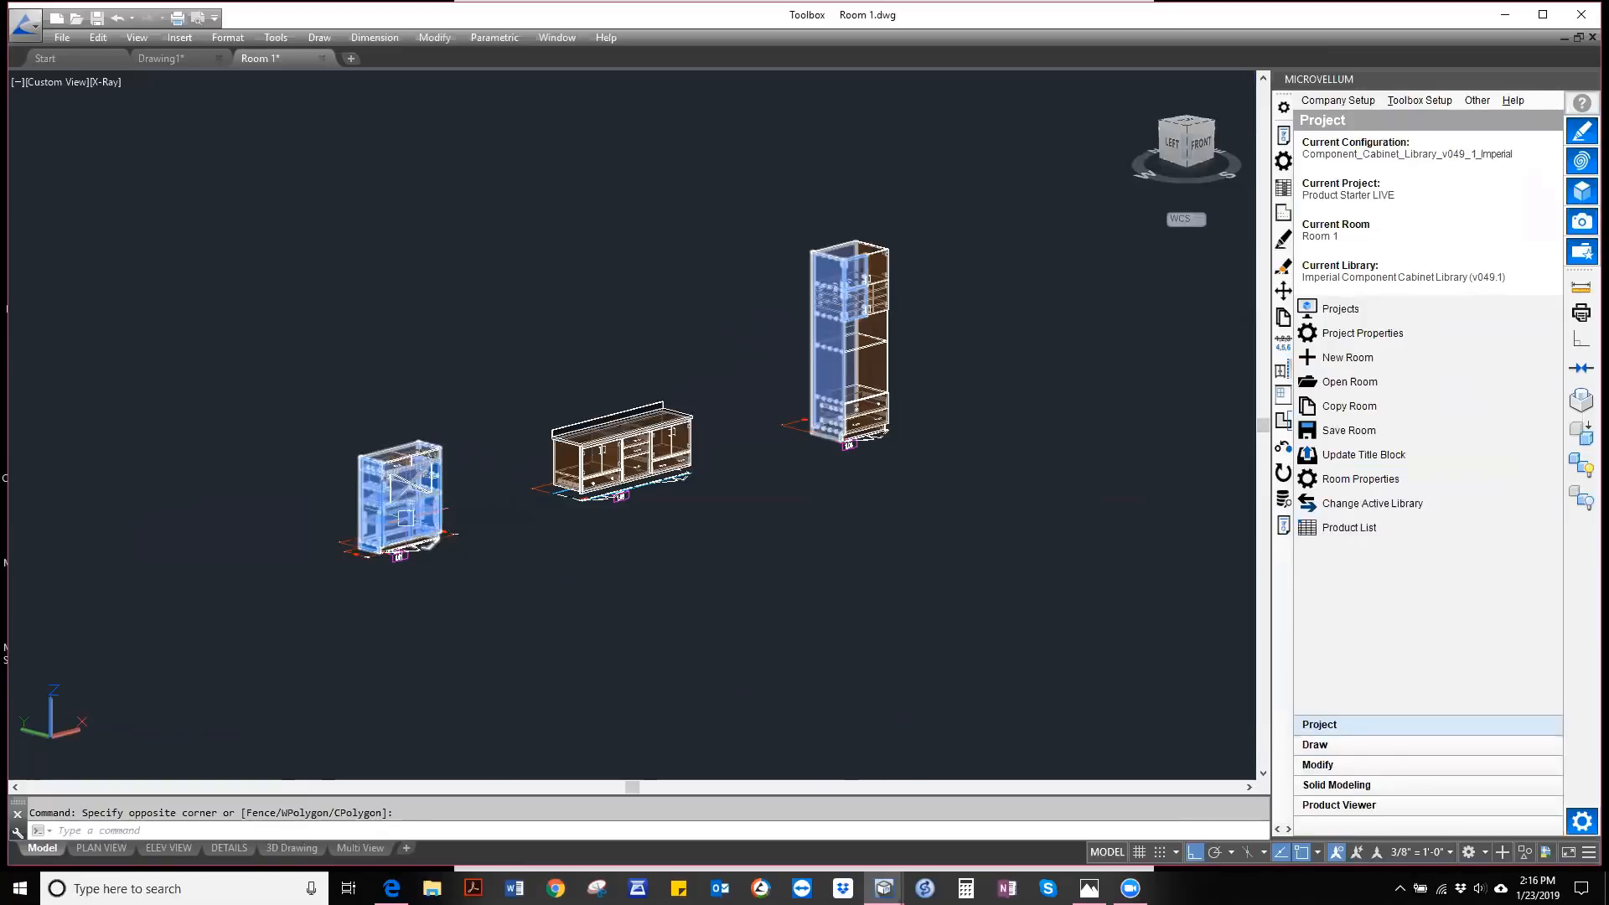
mouse_move(417, 532)
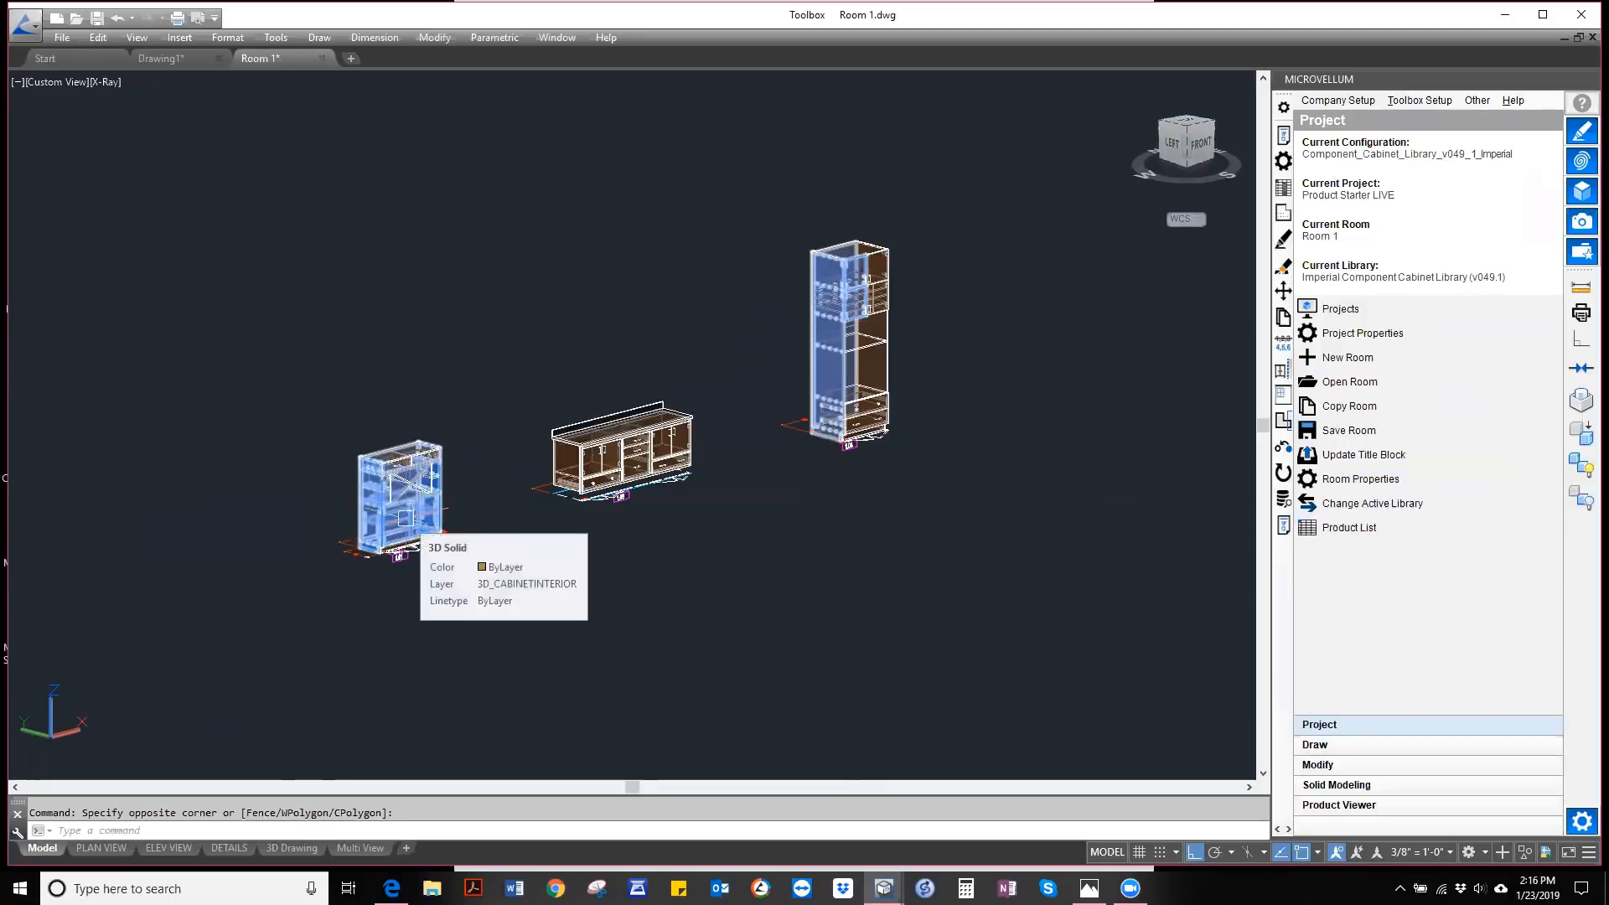
- Open the Product Starters category under Cabinets Frameless in the drawable product library
left_click(1325, 748)
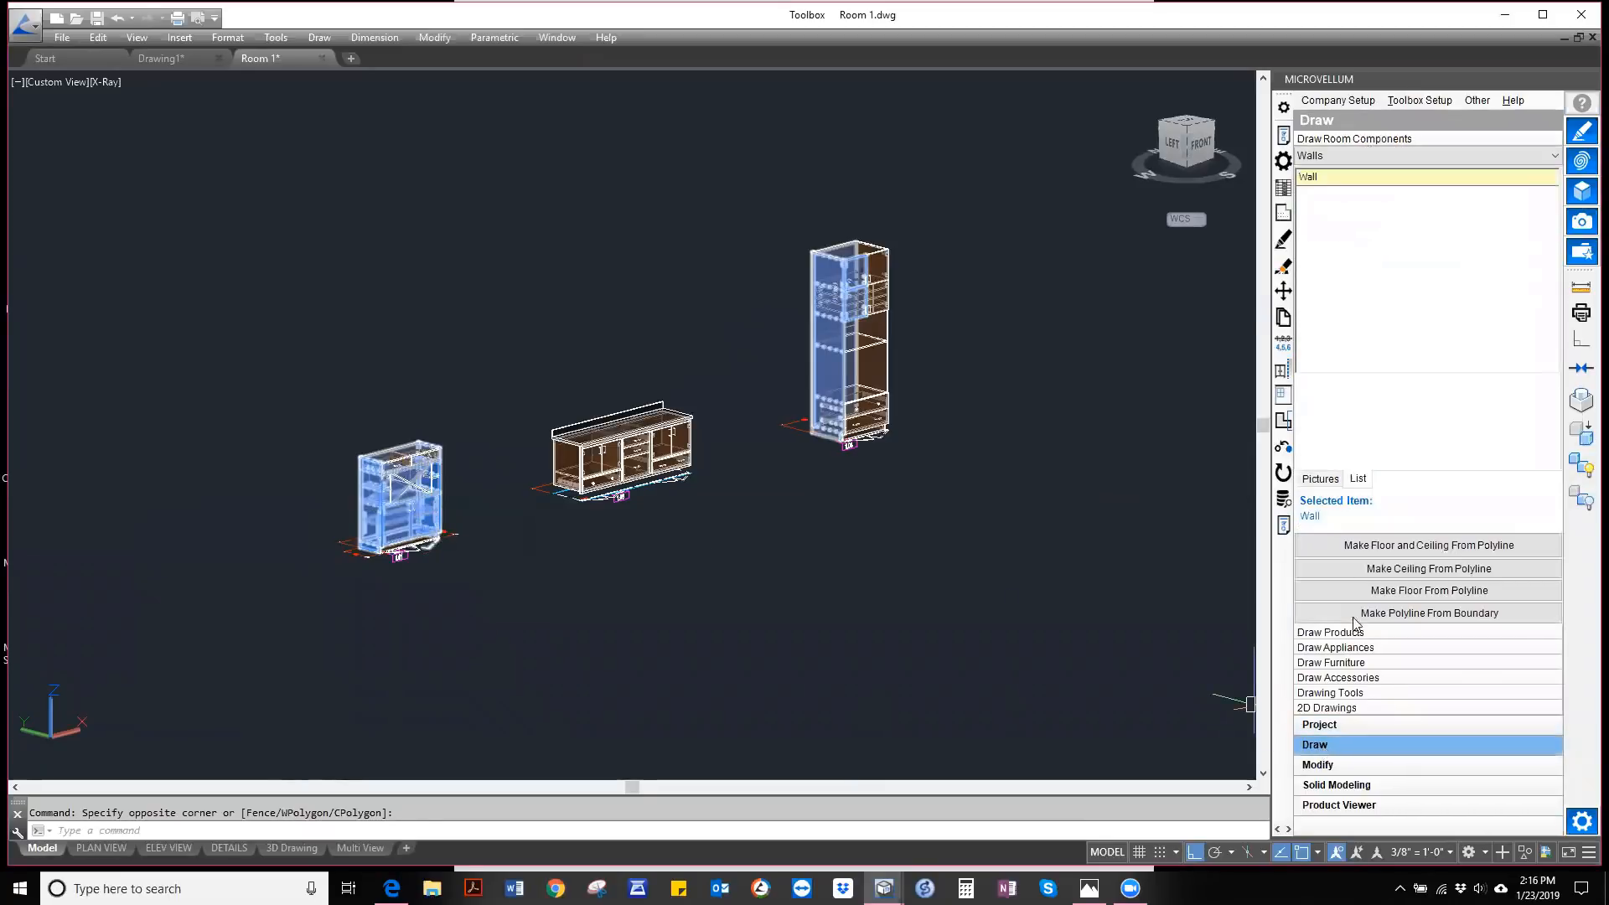
left_click(1332, 633)
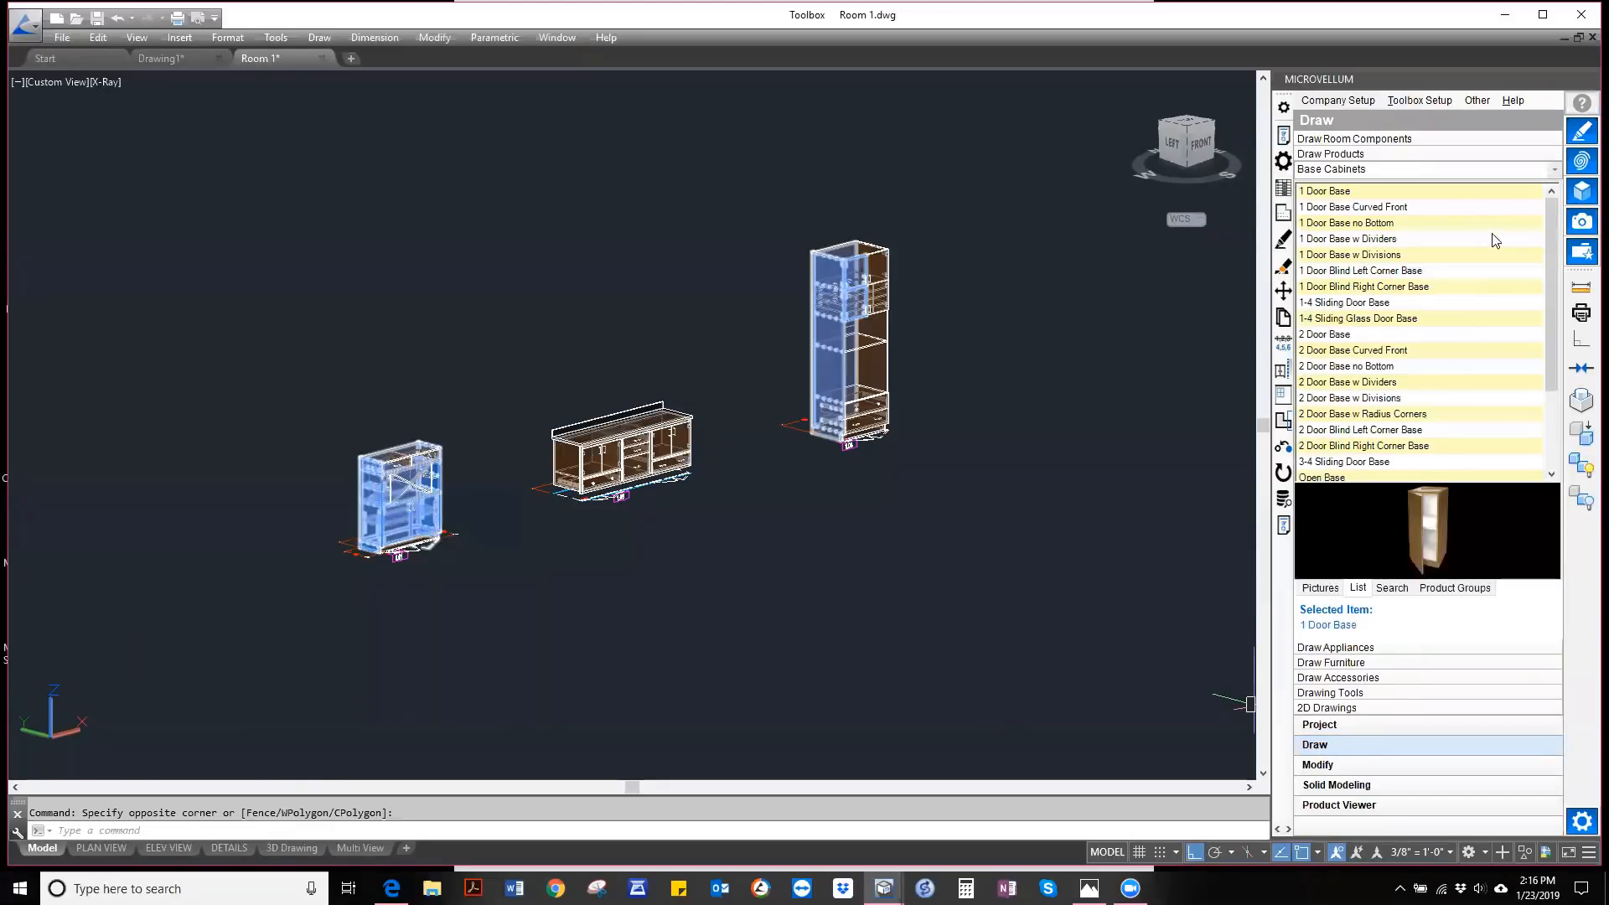
left_click(1555, 169)
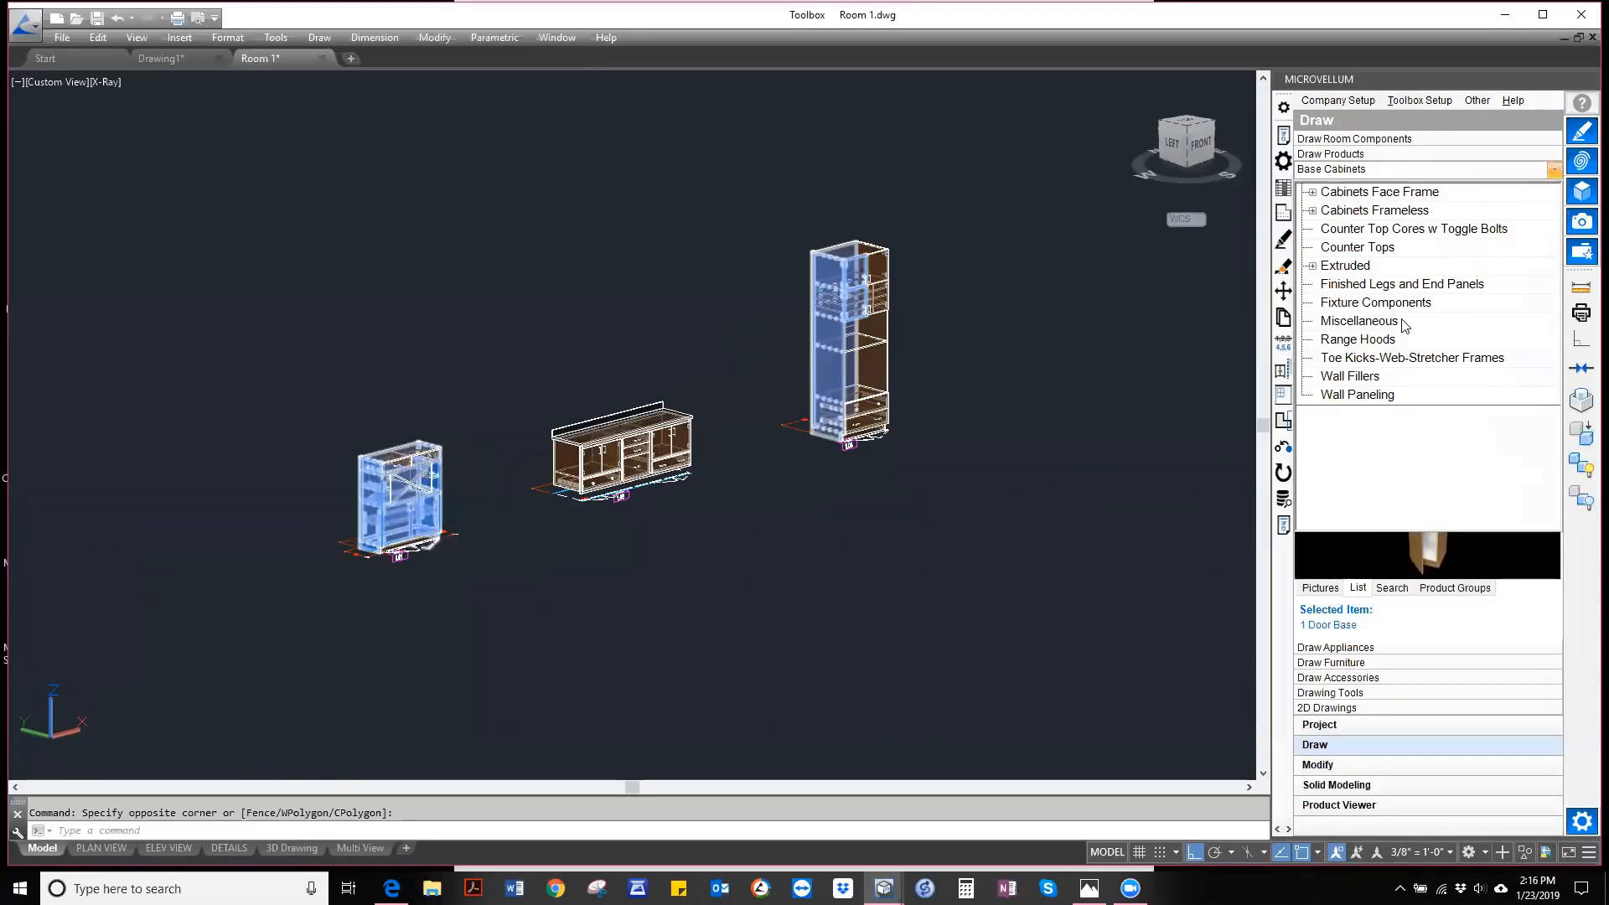
left_click(1312, 192)
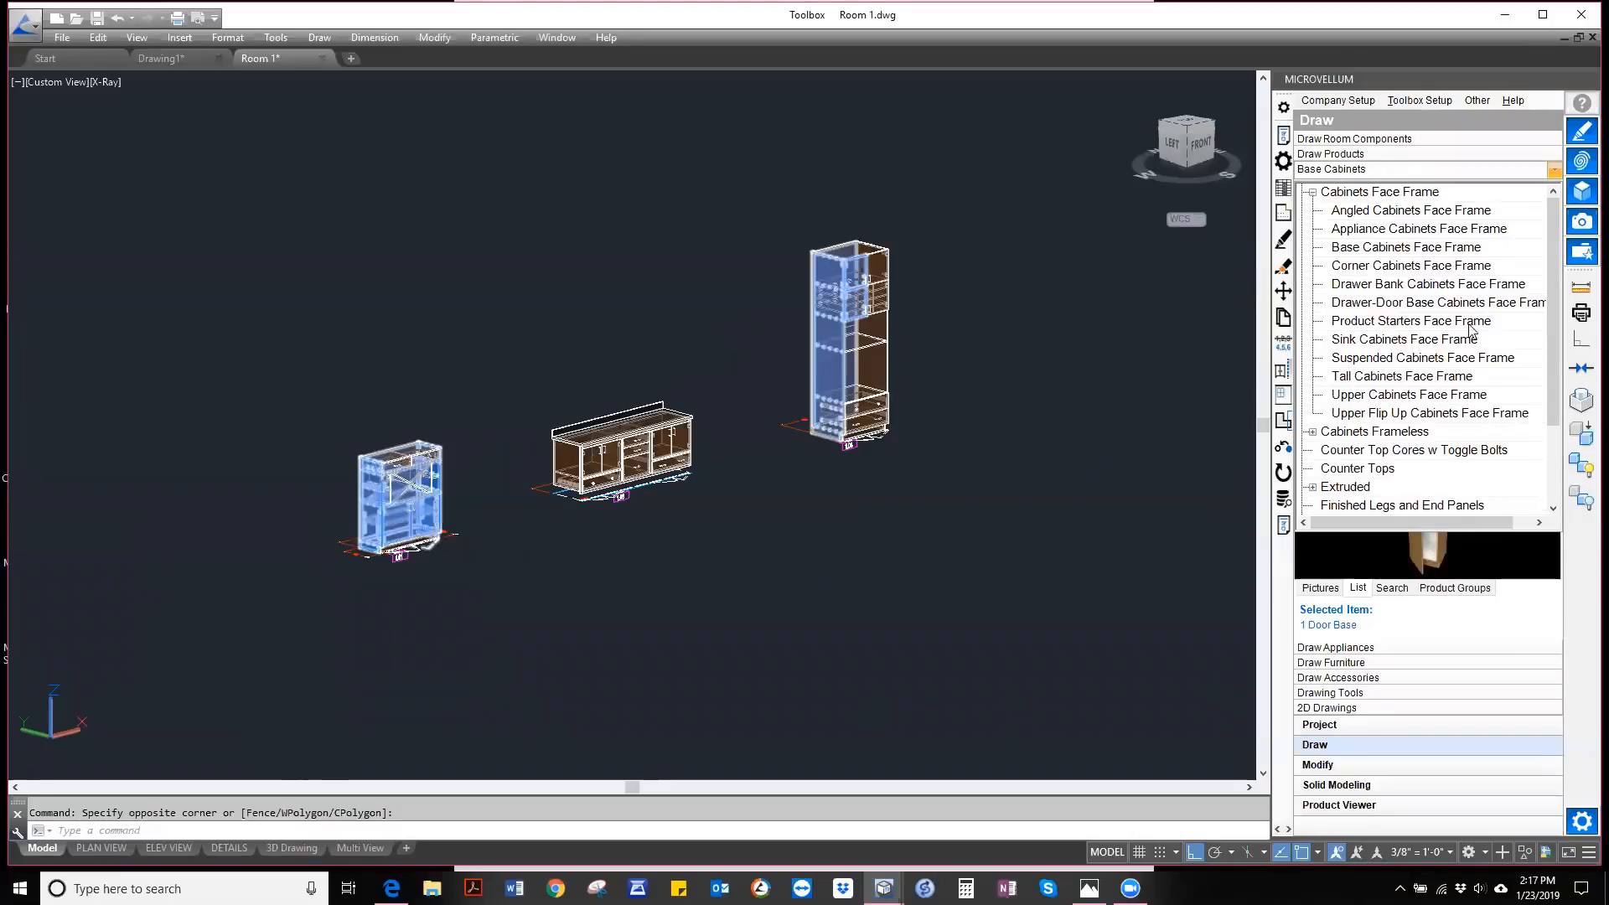
left_click(1312, 433)
scroll(1331, 390, "down", 2)
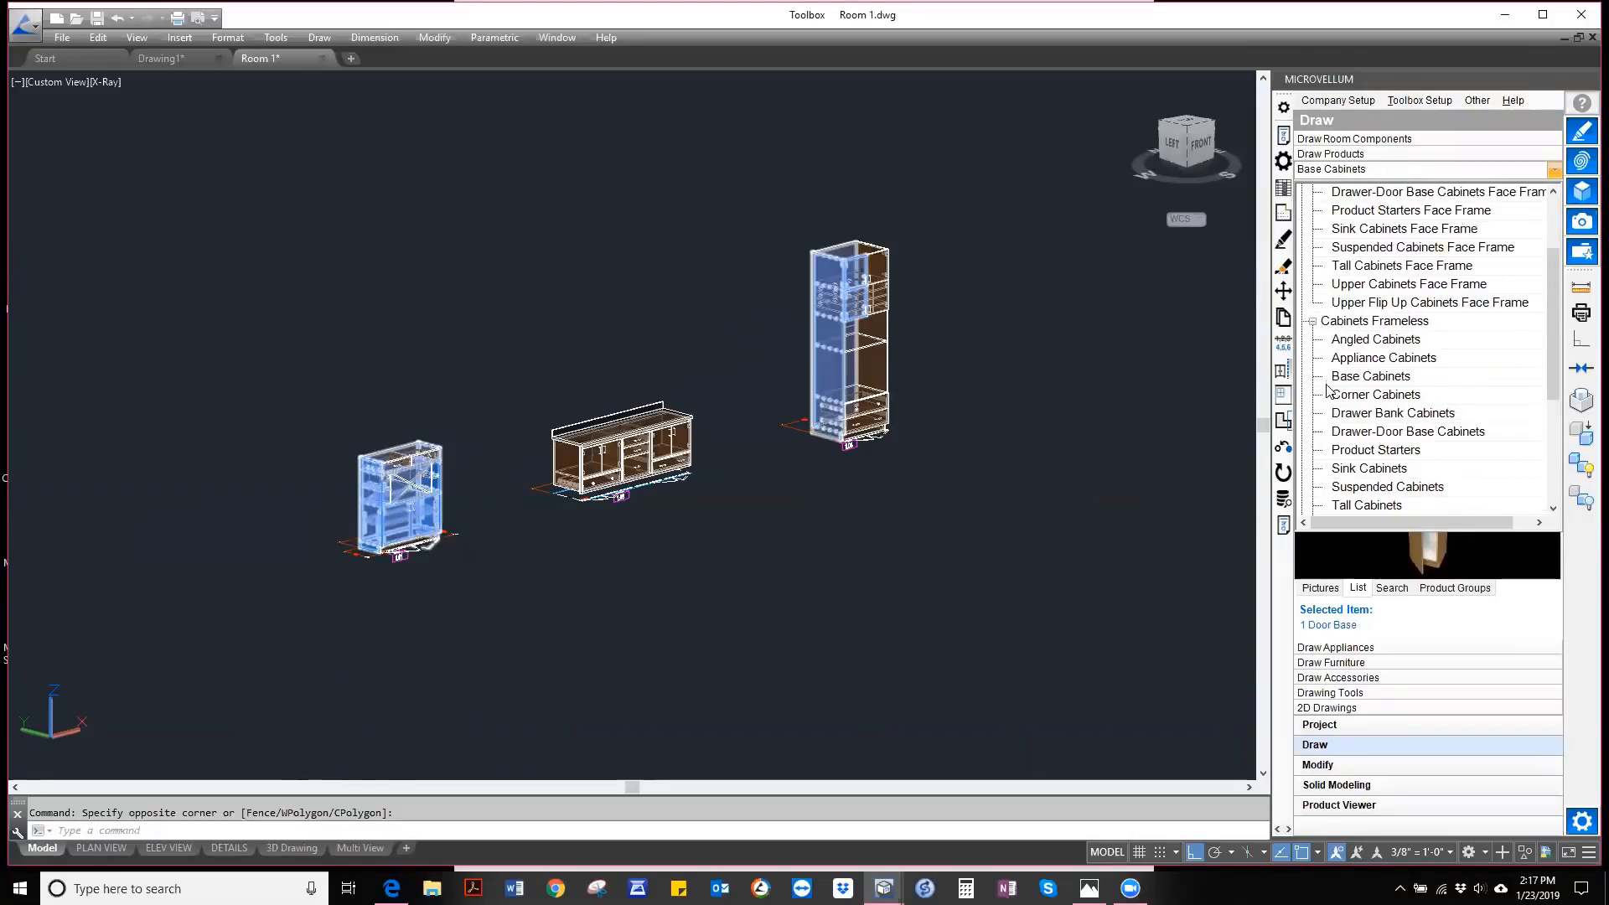
scroll(1331, 403, "down", 1)
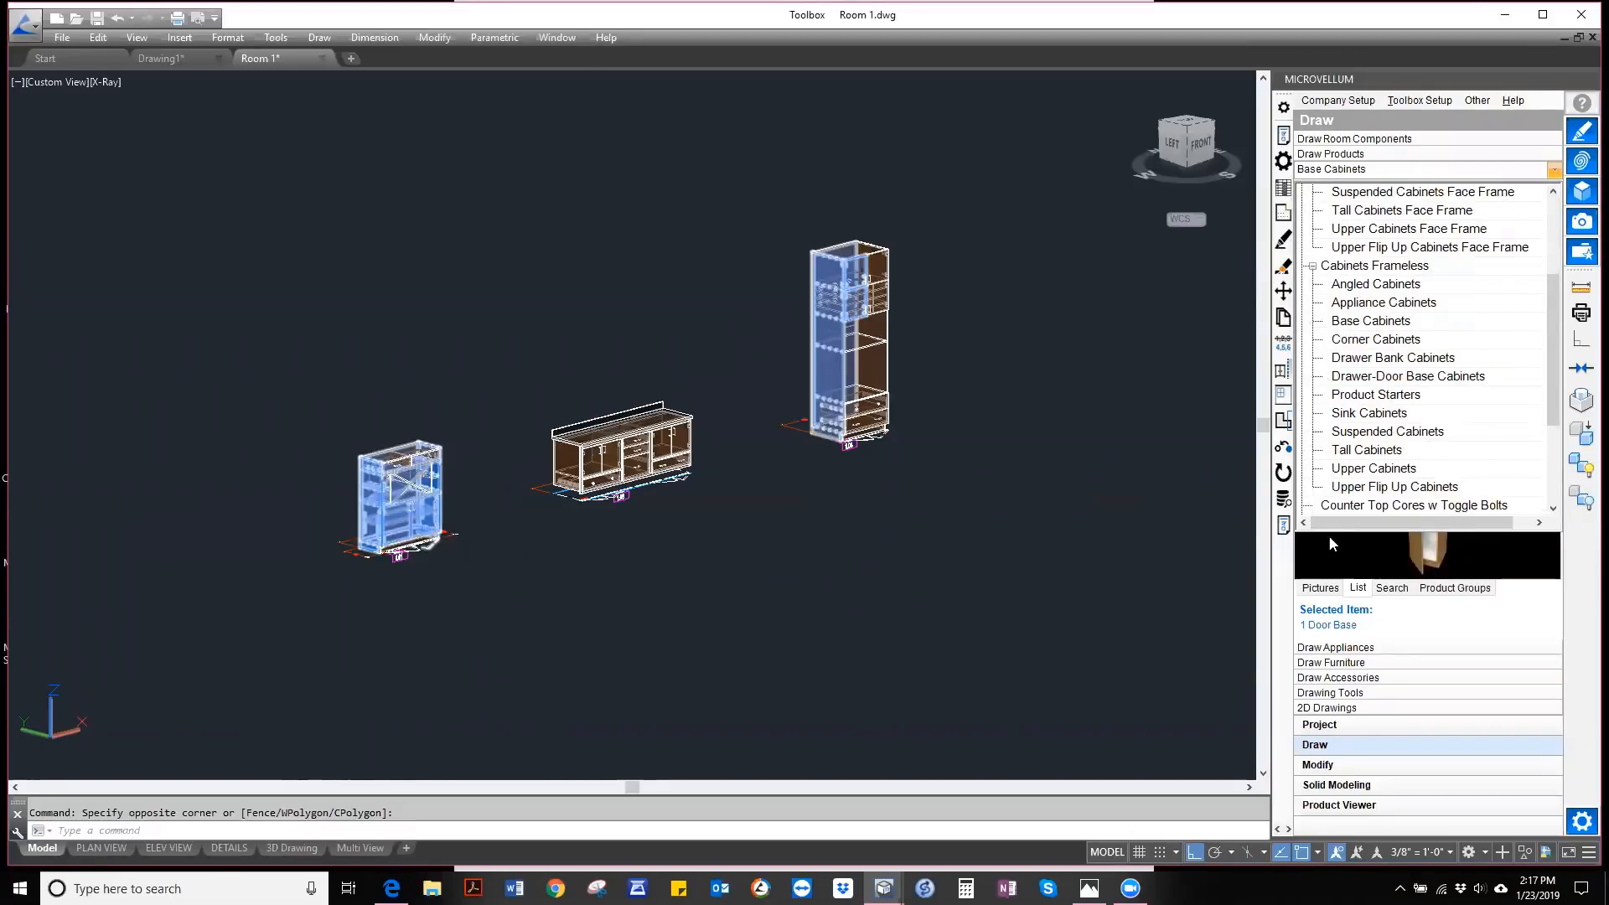
left_click(1387, 395)
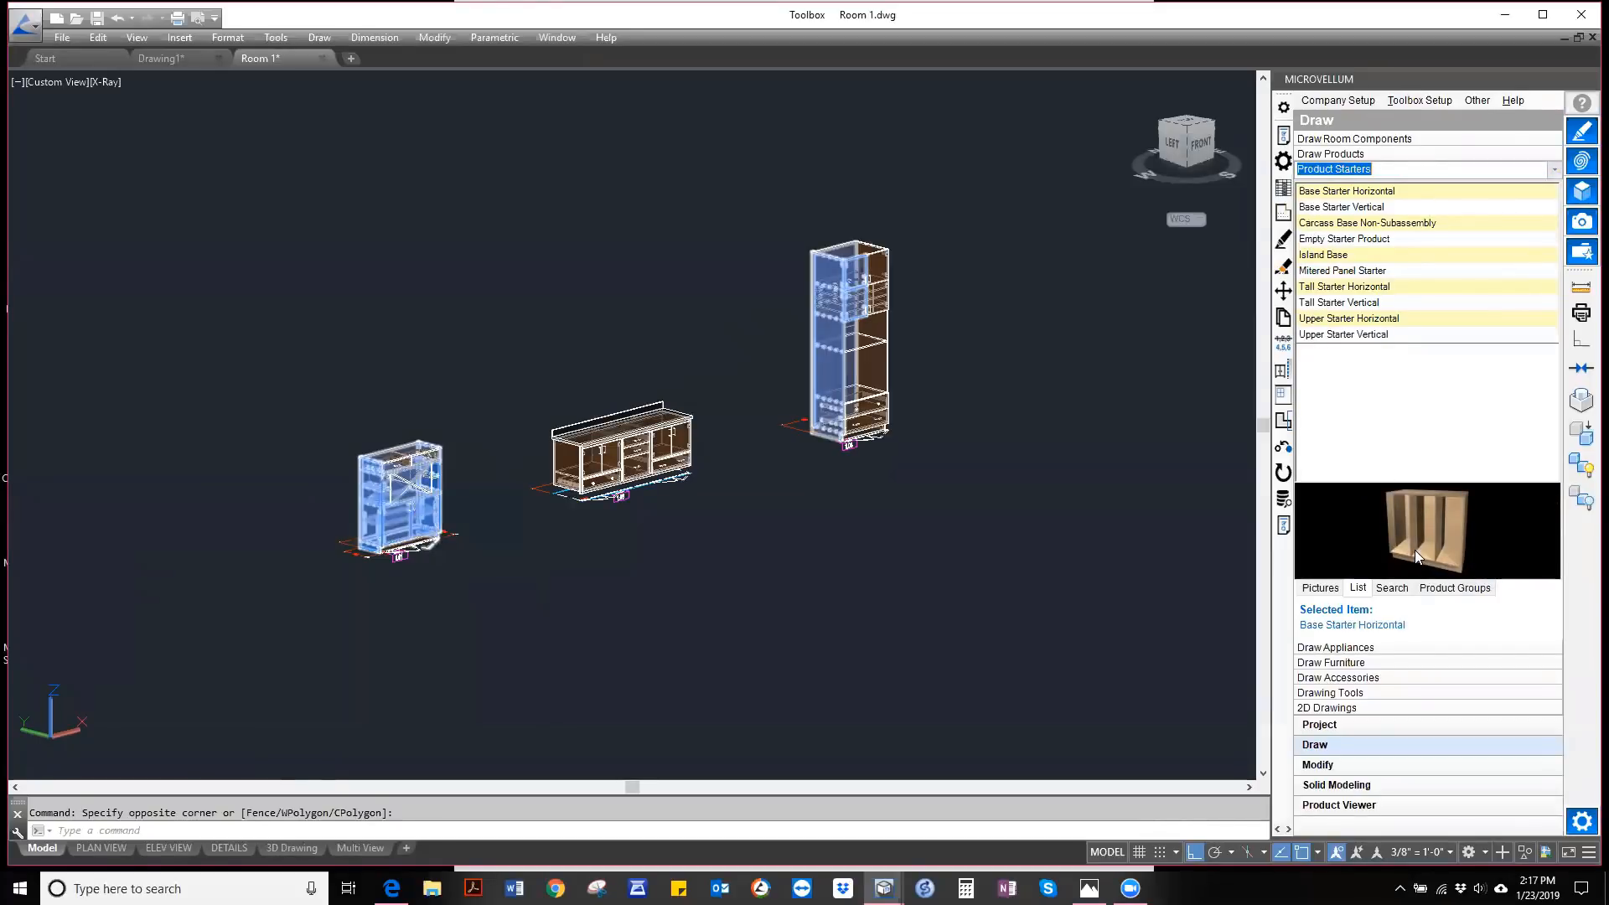
- Compare the preview pictures of the Base Starter Horizontal and Base Starter Vertical products
left_click(1334, 193)
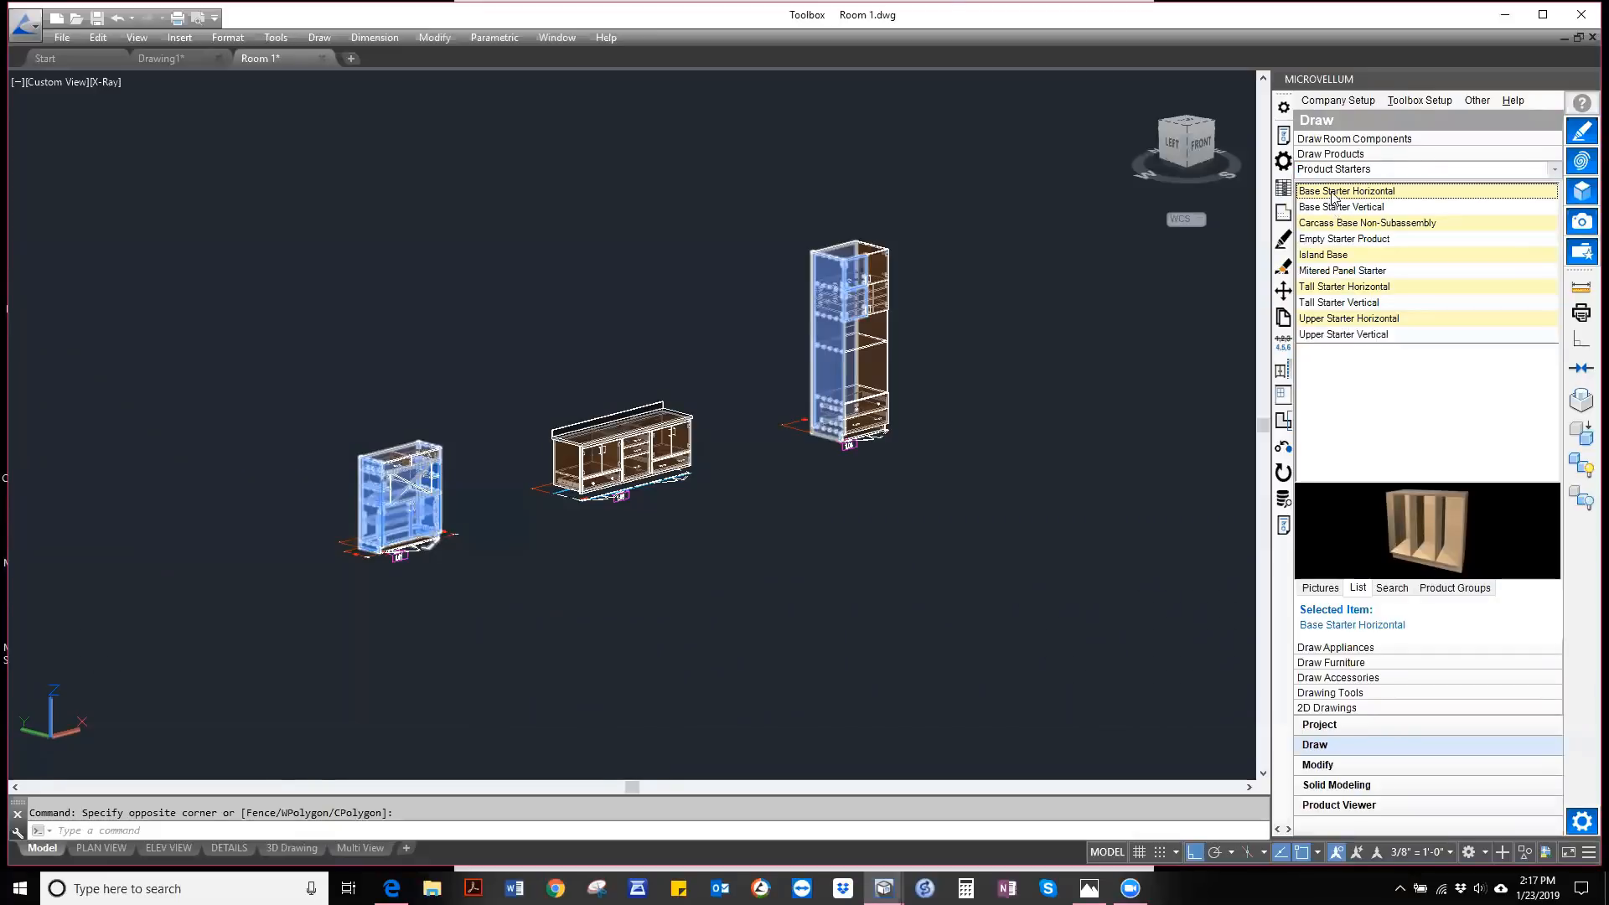
left_click(1332, 208)
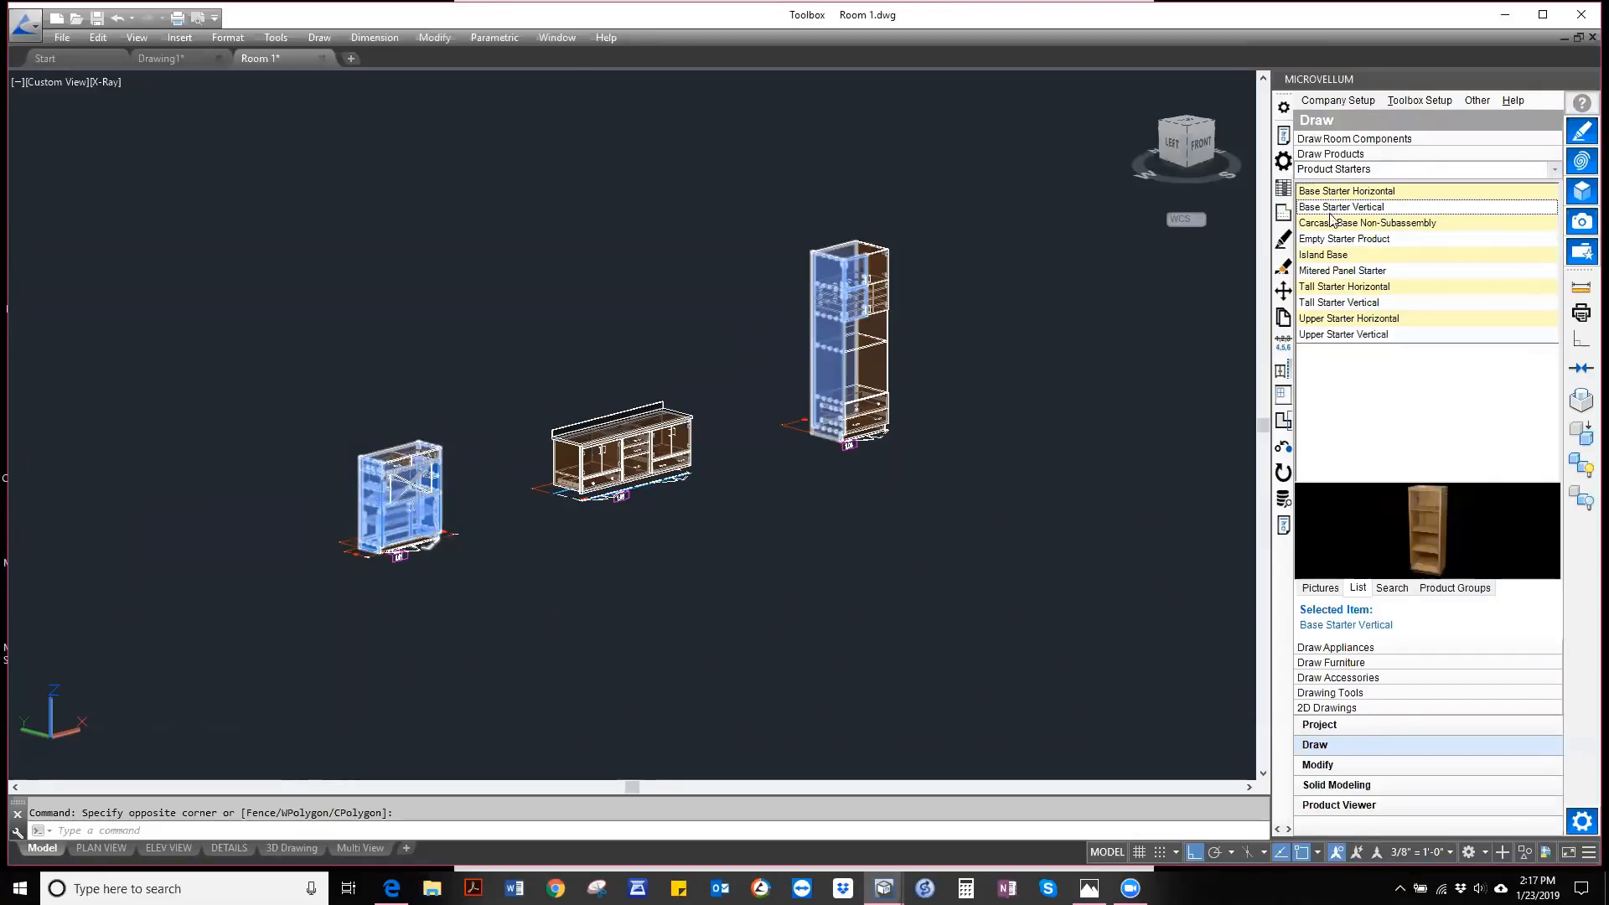
left_click(1332, 195)
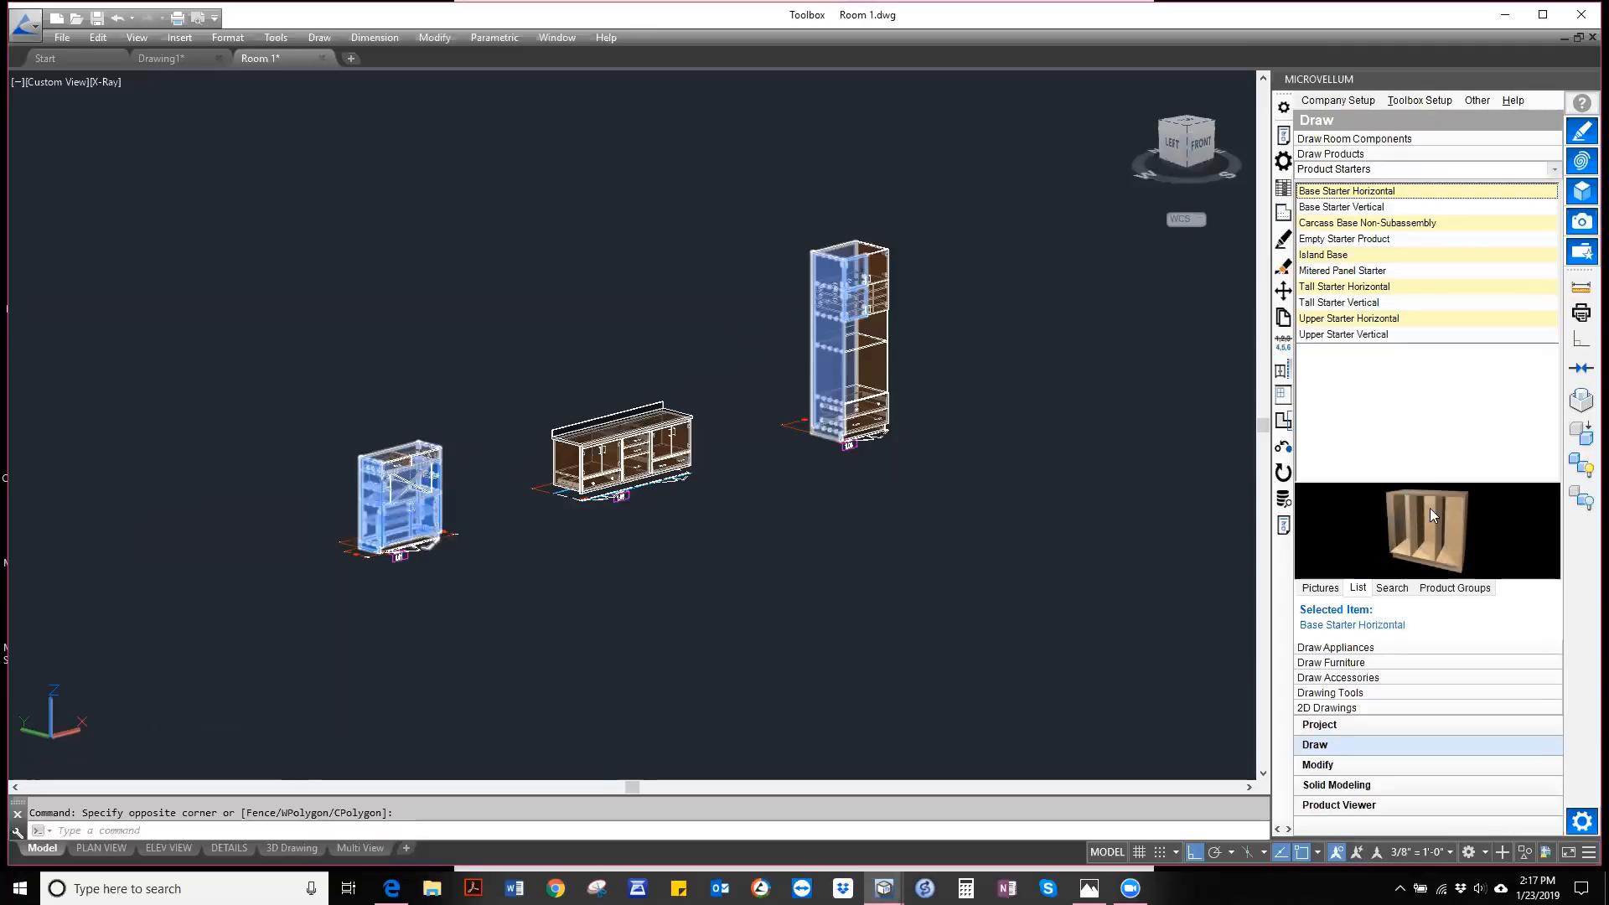
left_click(1358, 211)
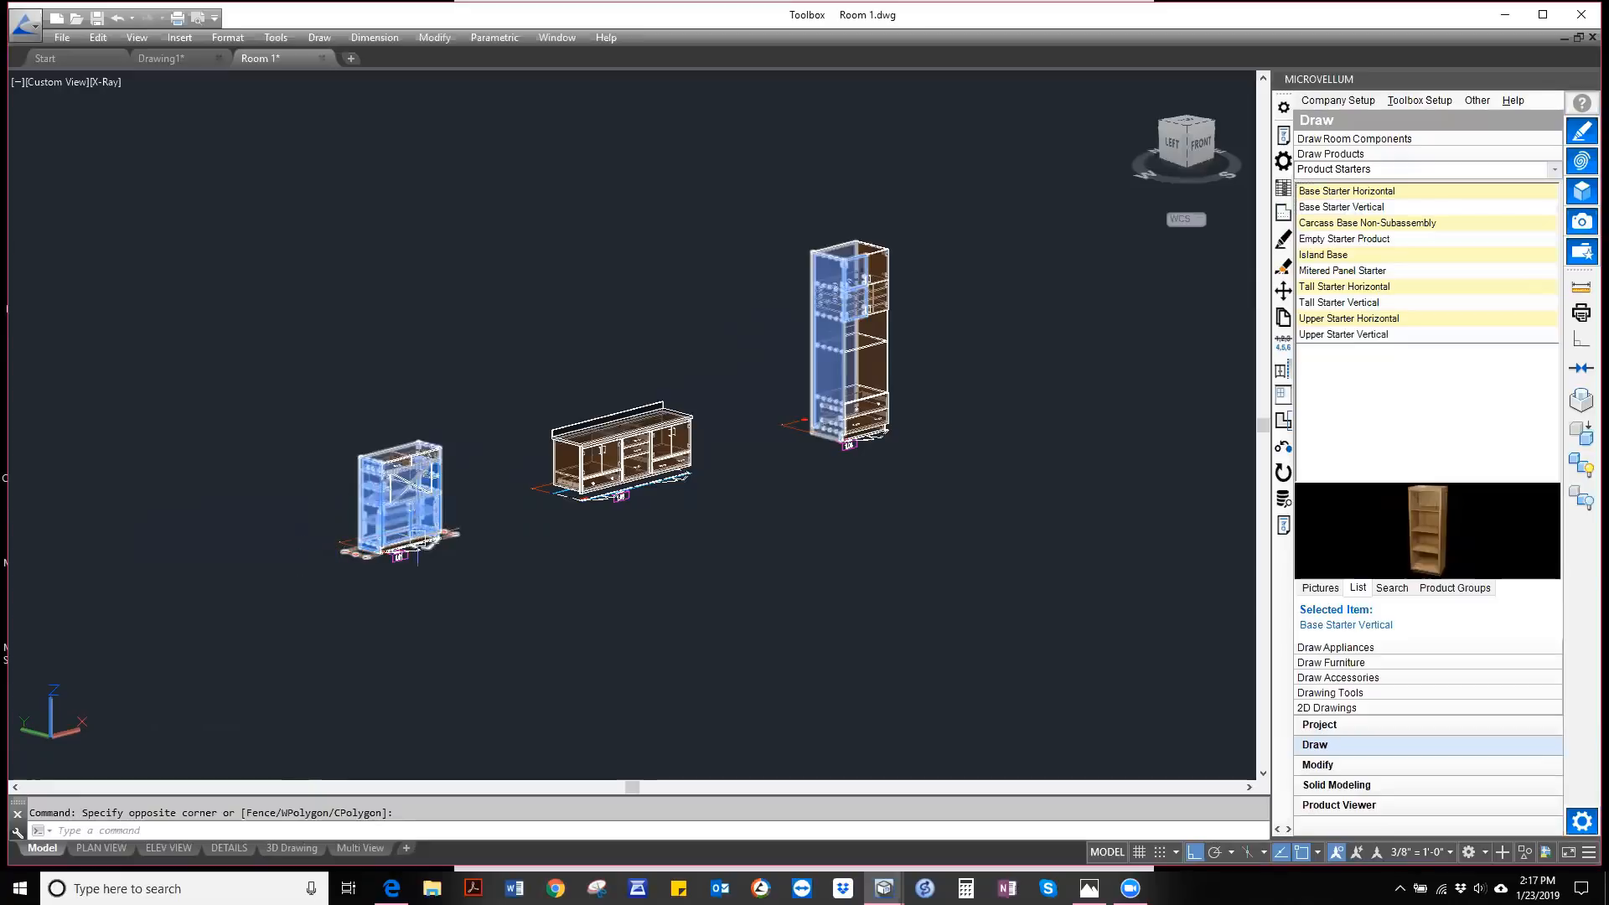
- Change the viewport's visual style to Hidden with the wine cabinet in closer view
scroll(348, 527, "up", 3)
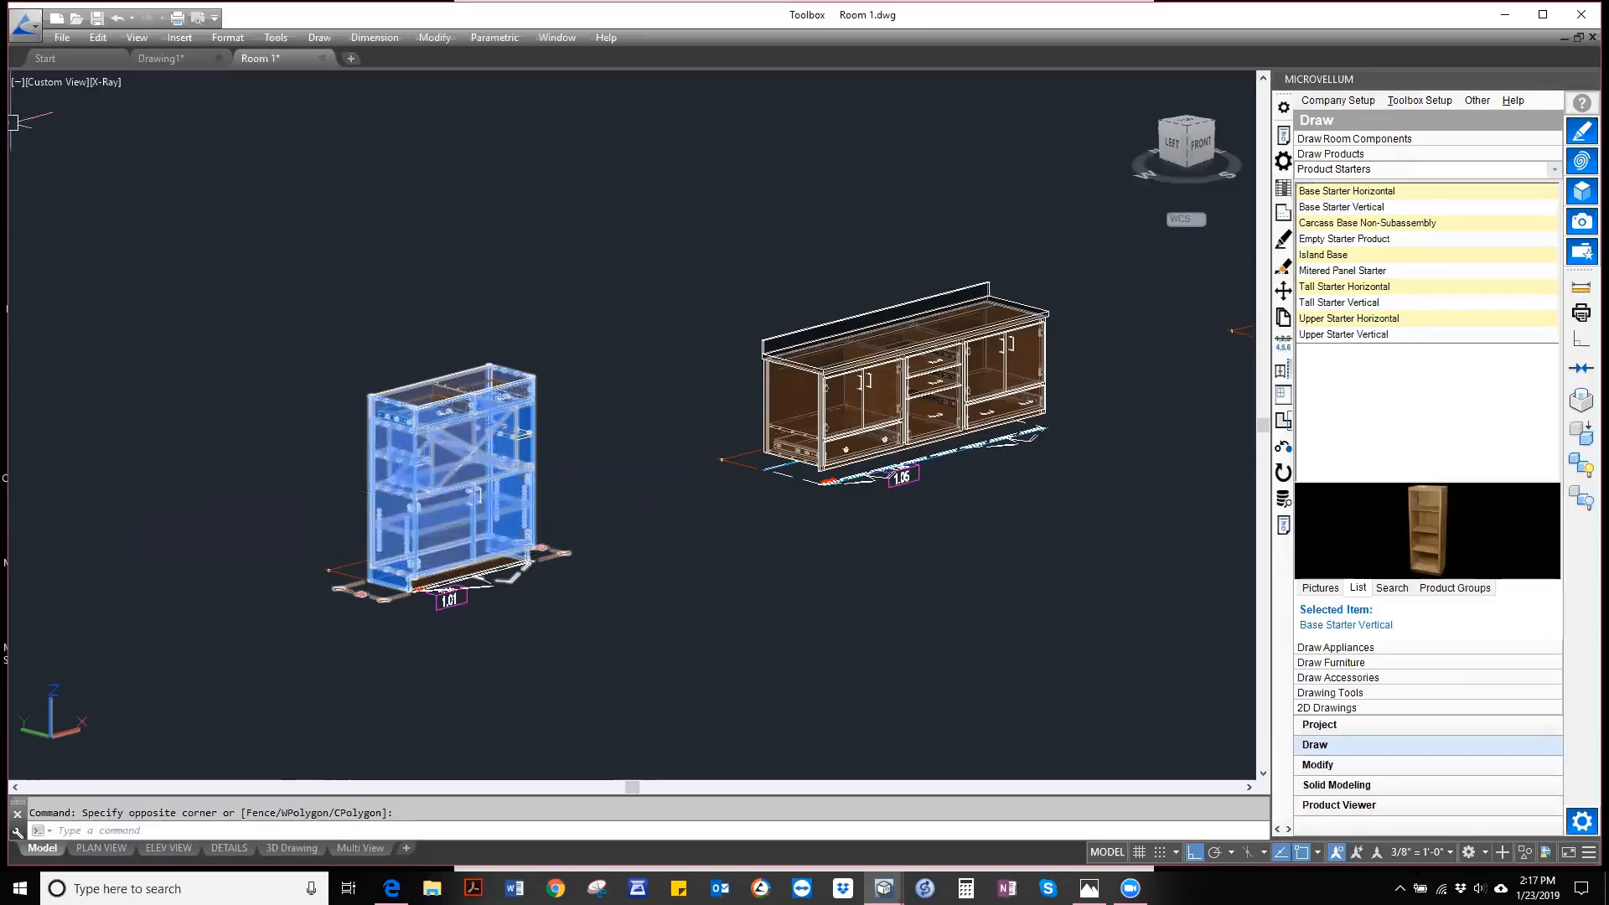
left_click(107, 84)
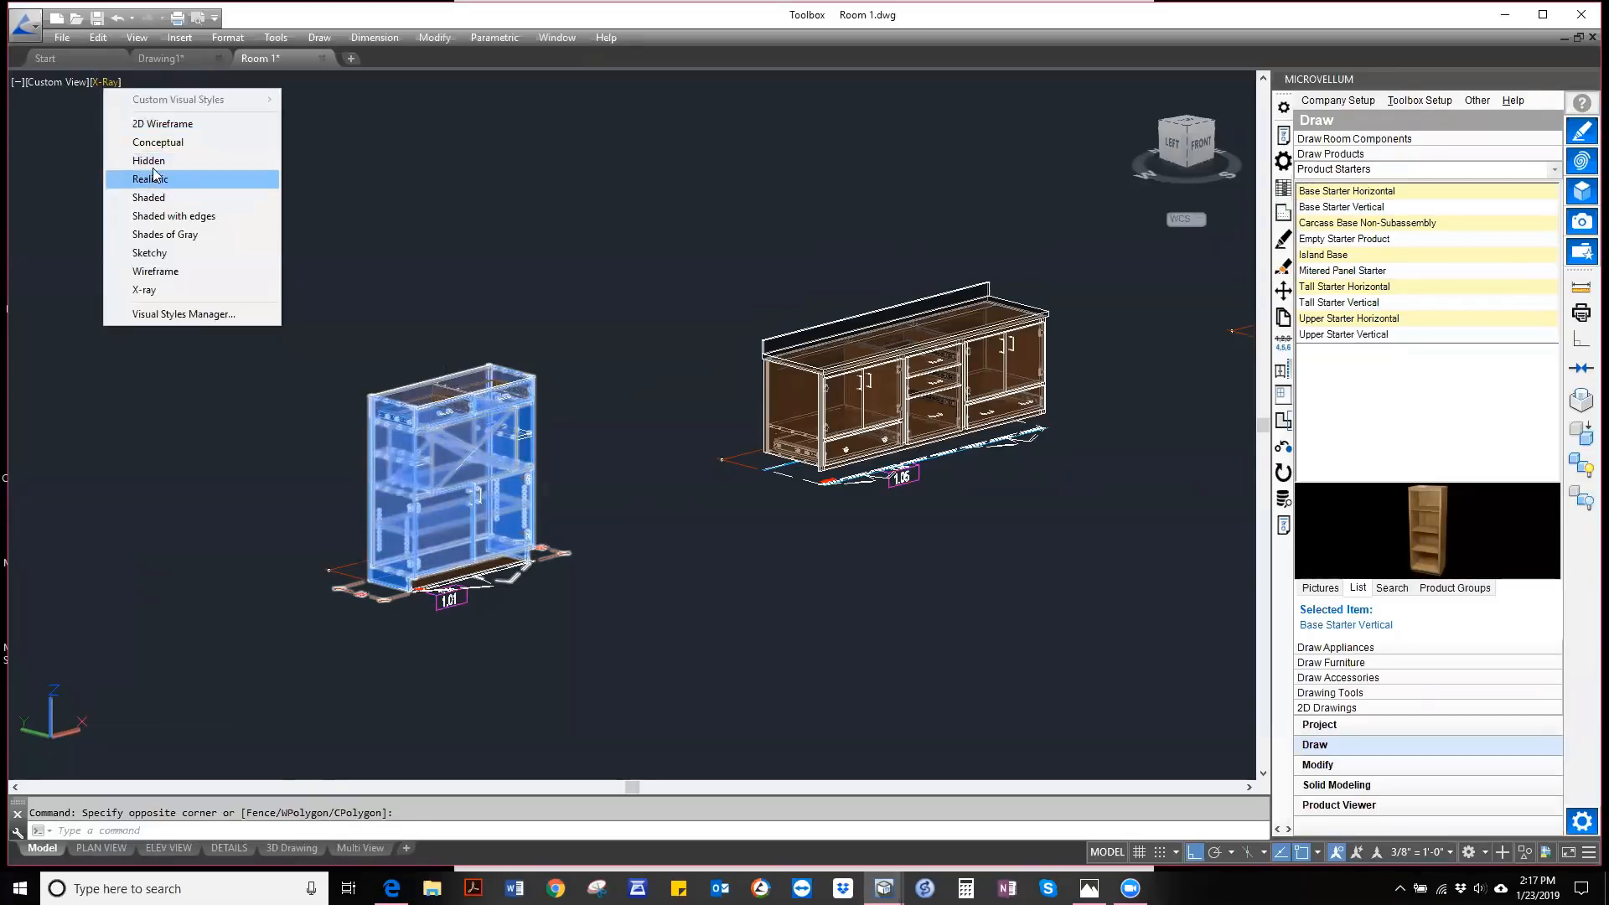
left_click(143, 159)
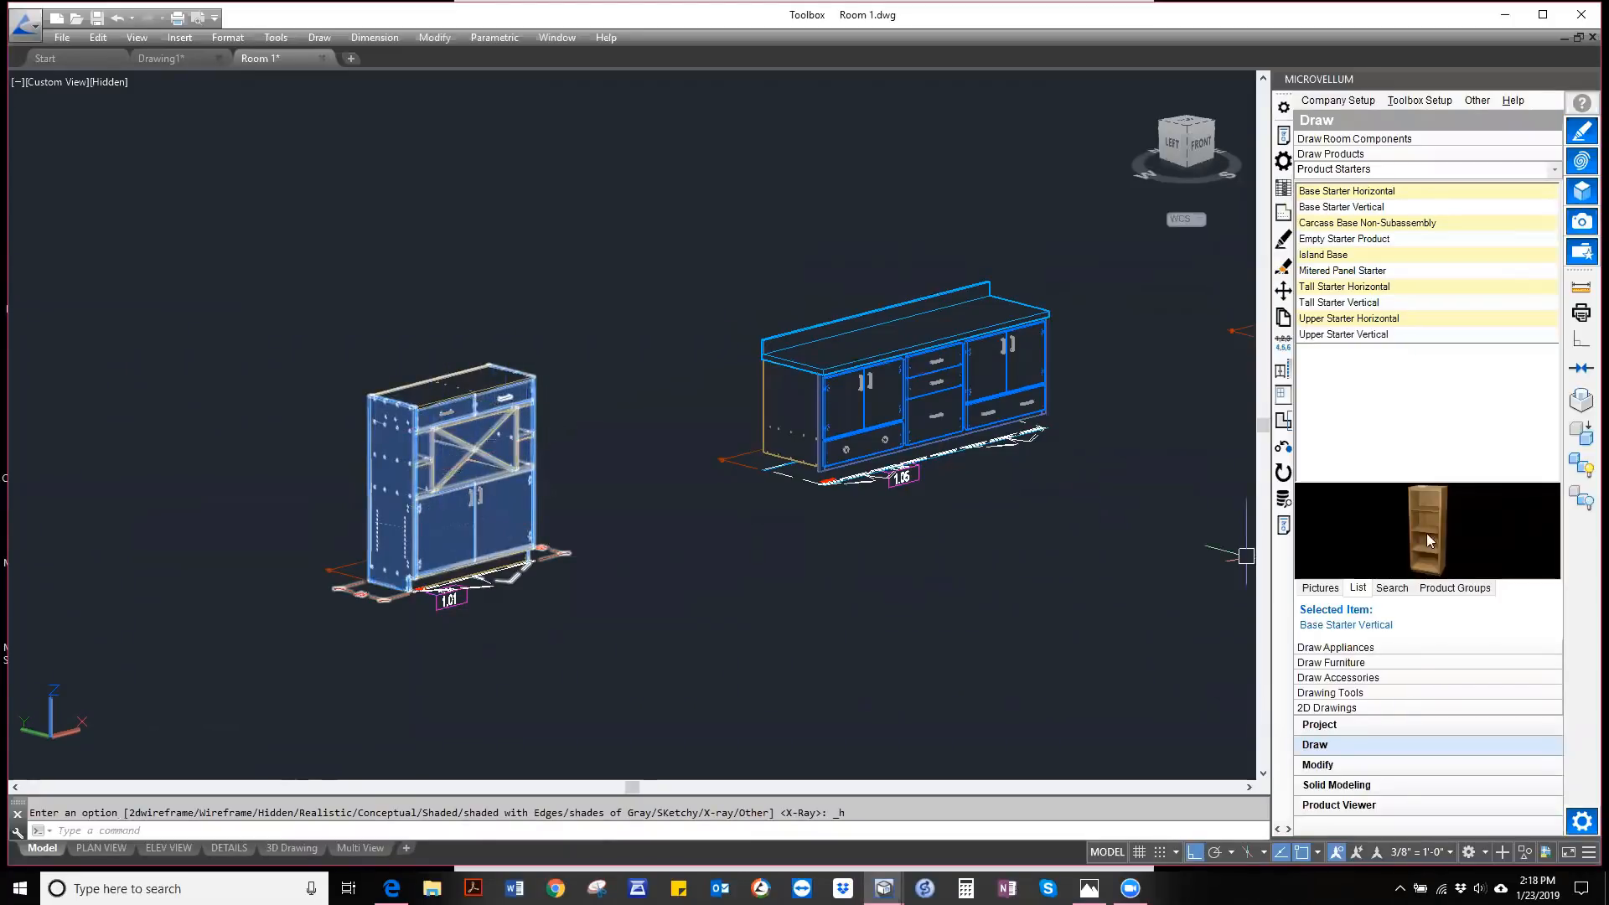
- Place a Base Starter Vertical product at a selected point in the empty space beyond the wine cabinet
left_click(1336, 212)
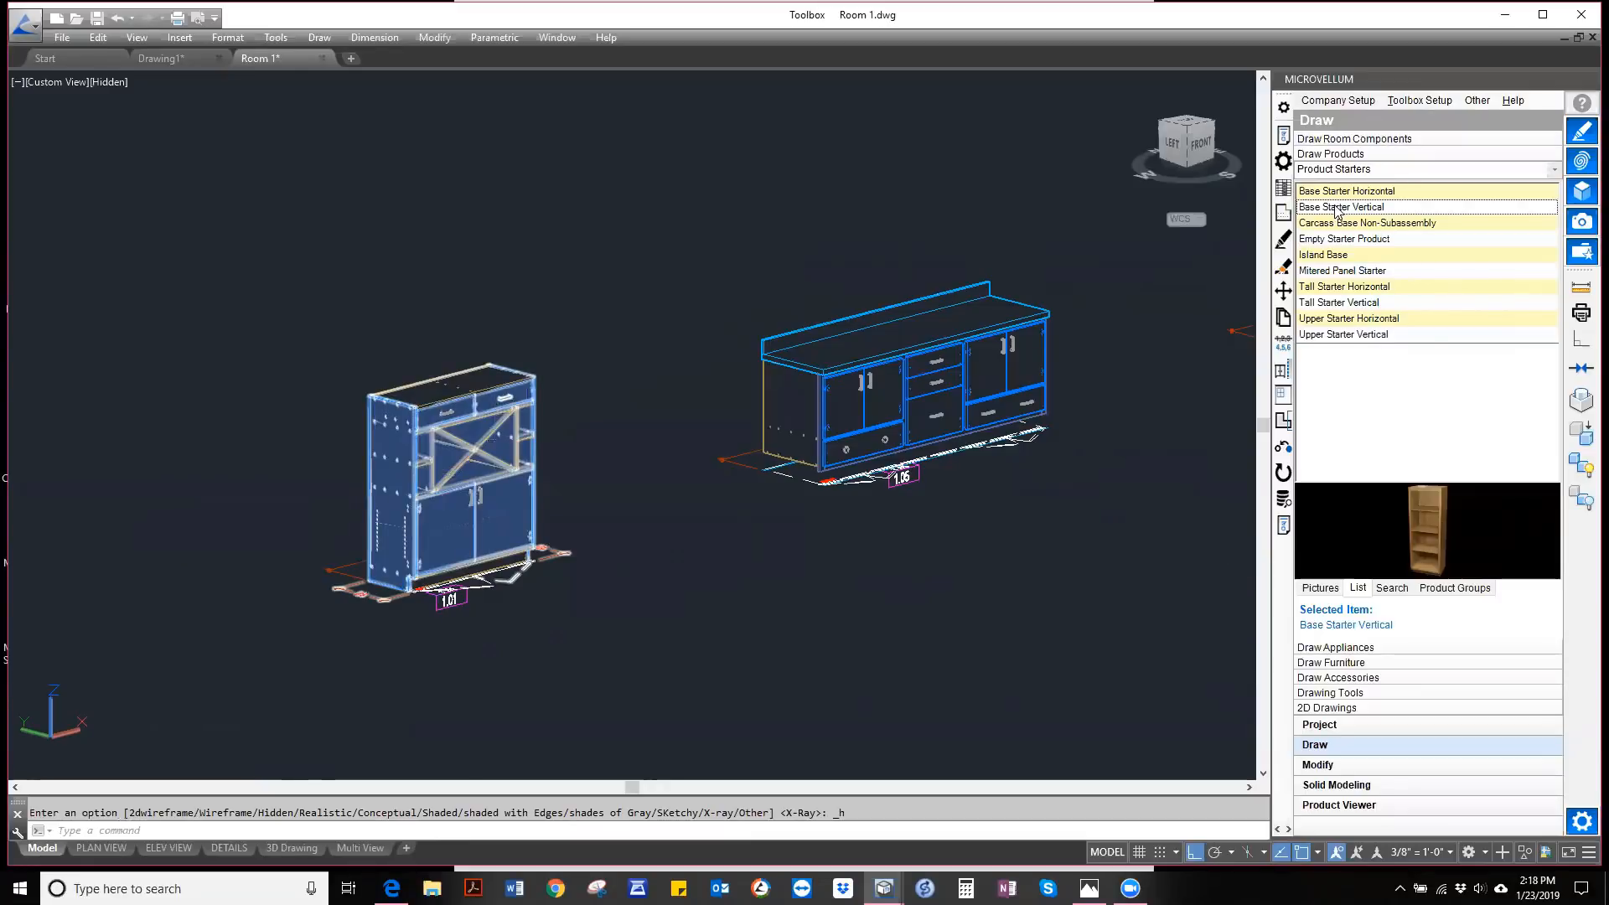
right_click(1336, 211)
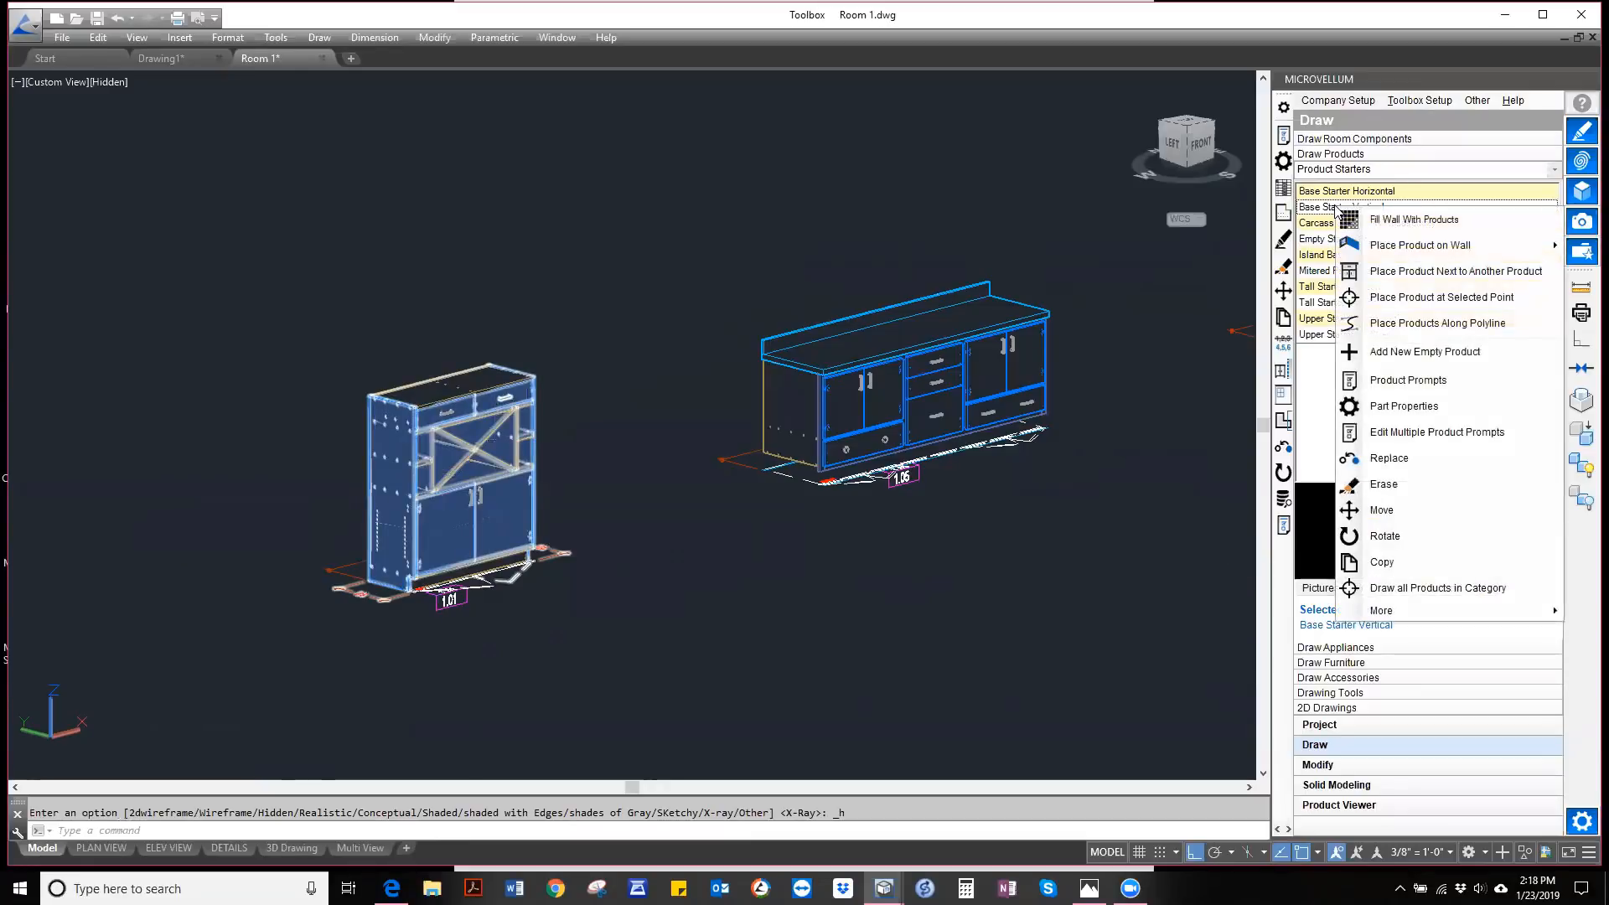
left_click(1350, 298)
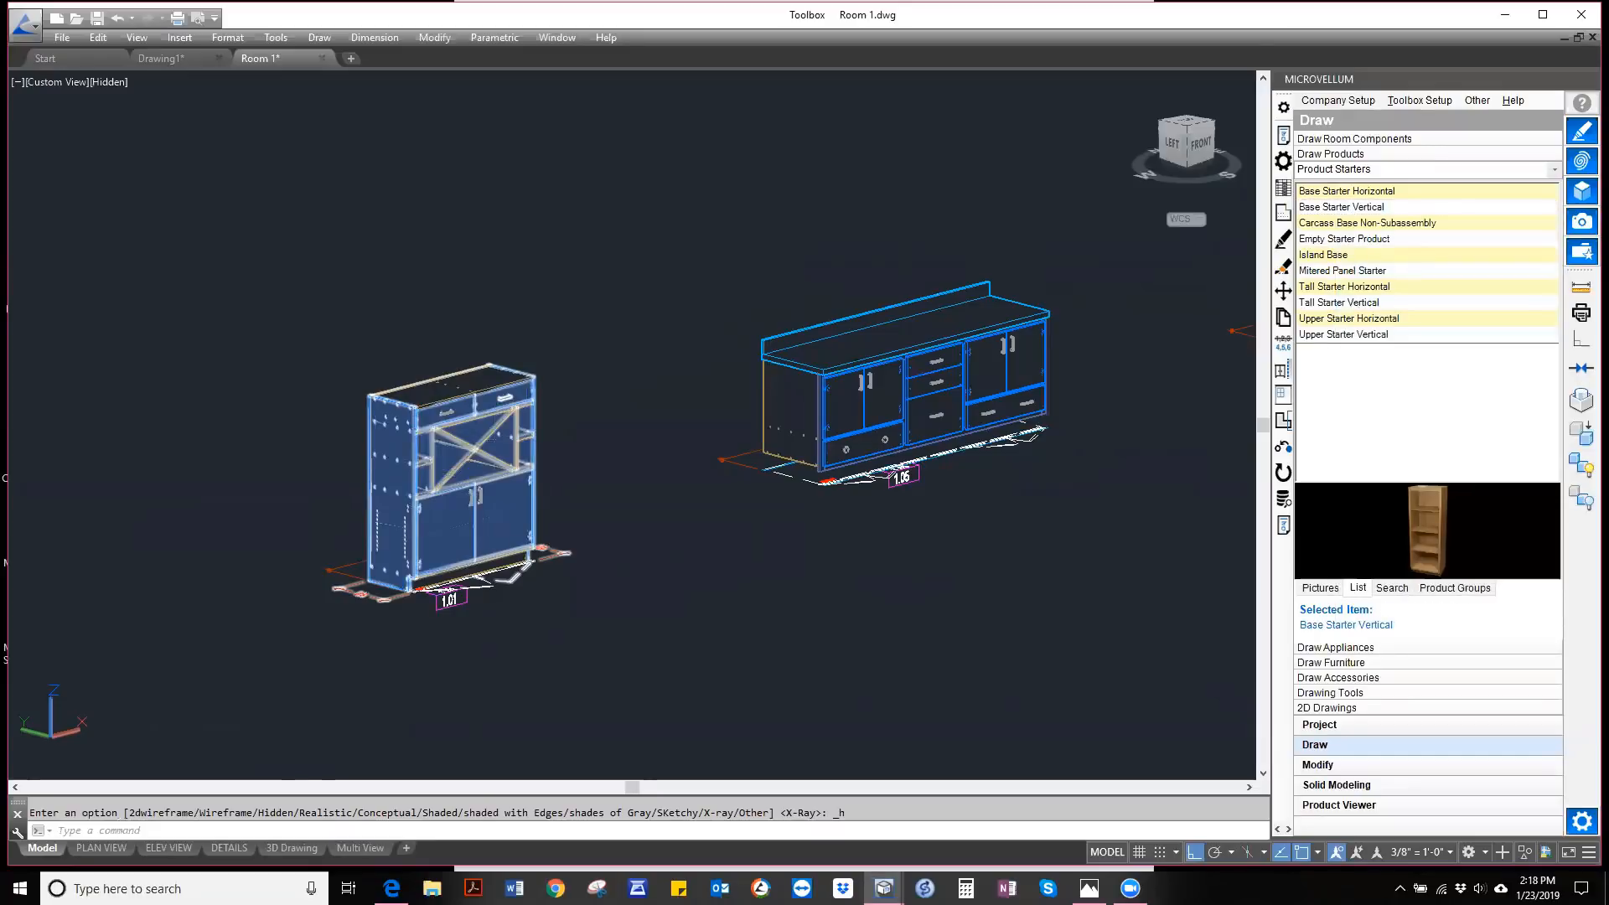
scroll(521, 437, "down", 4)
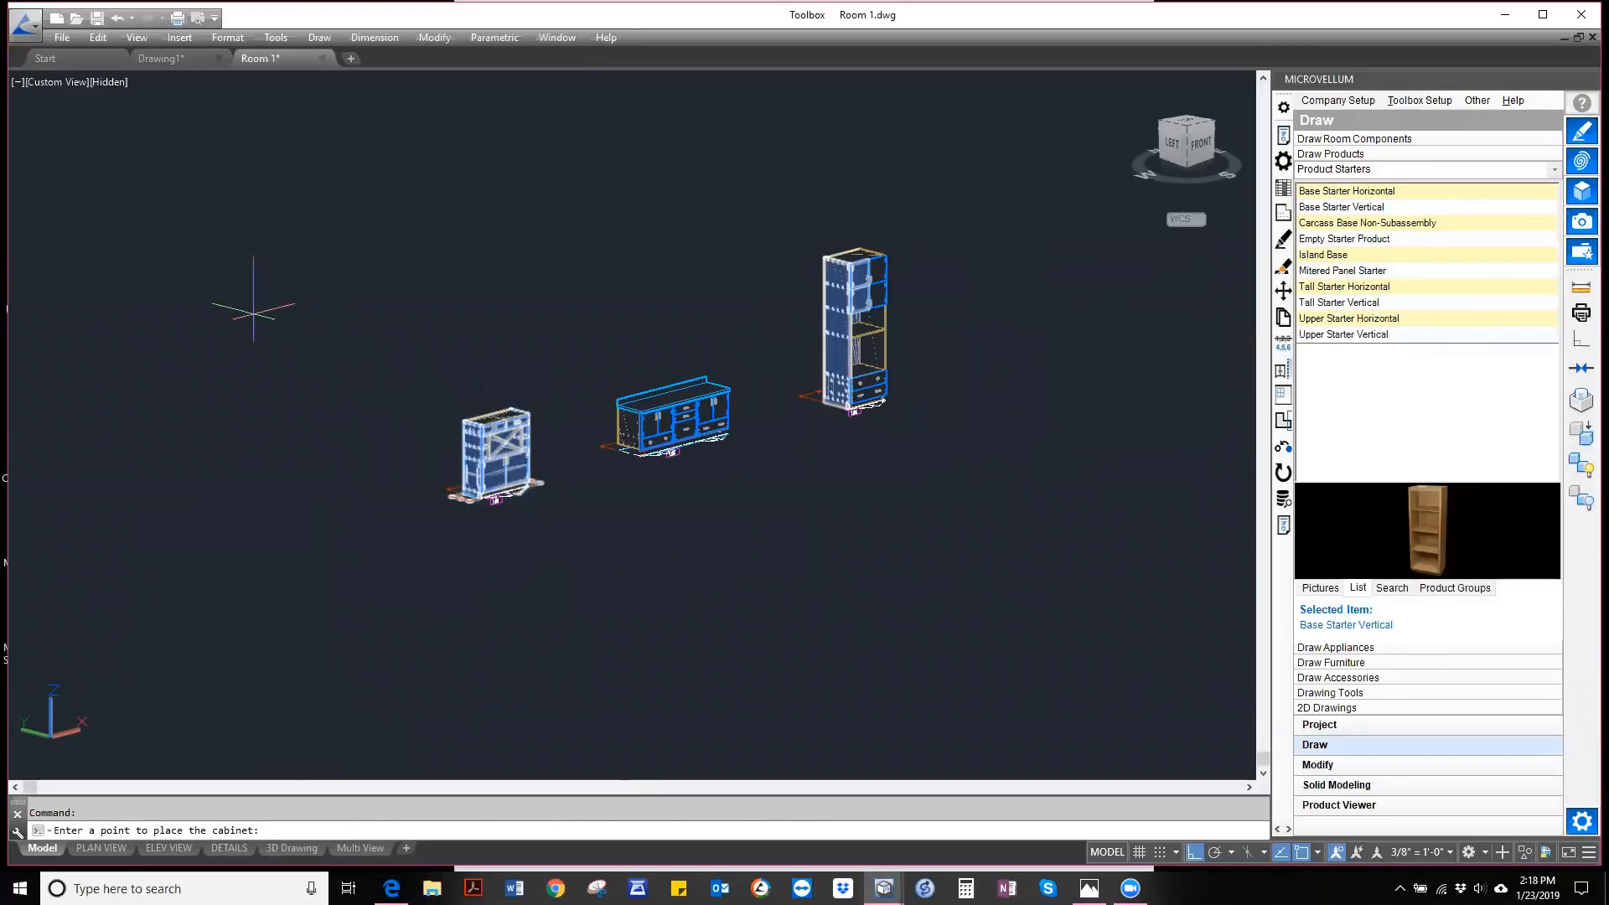
left_click(255, 316)
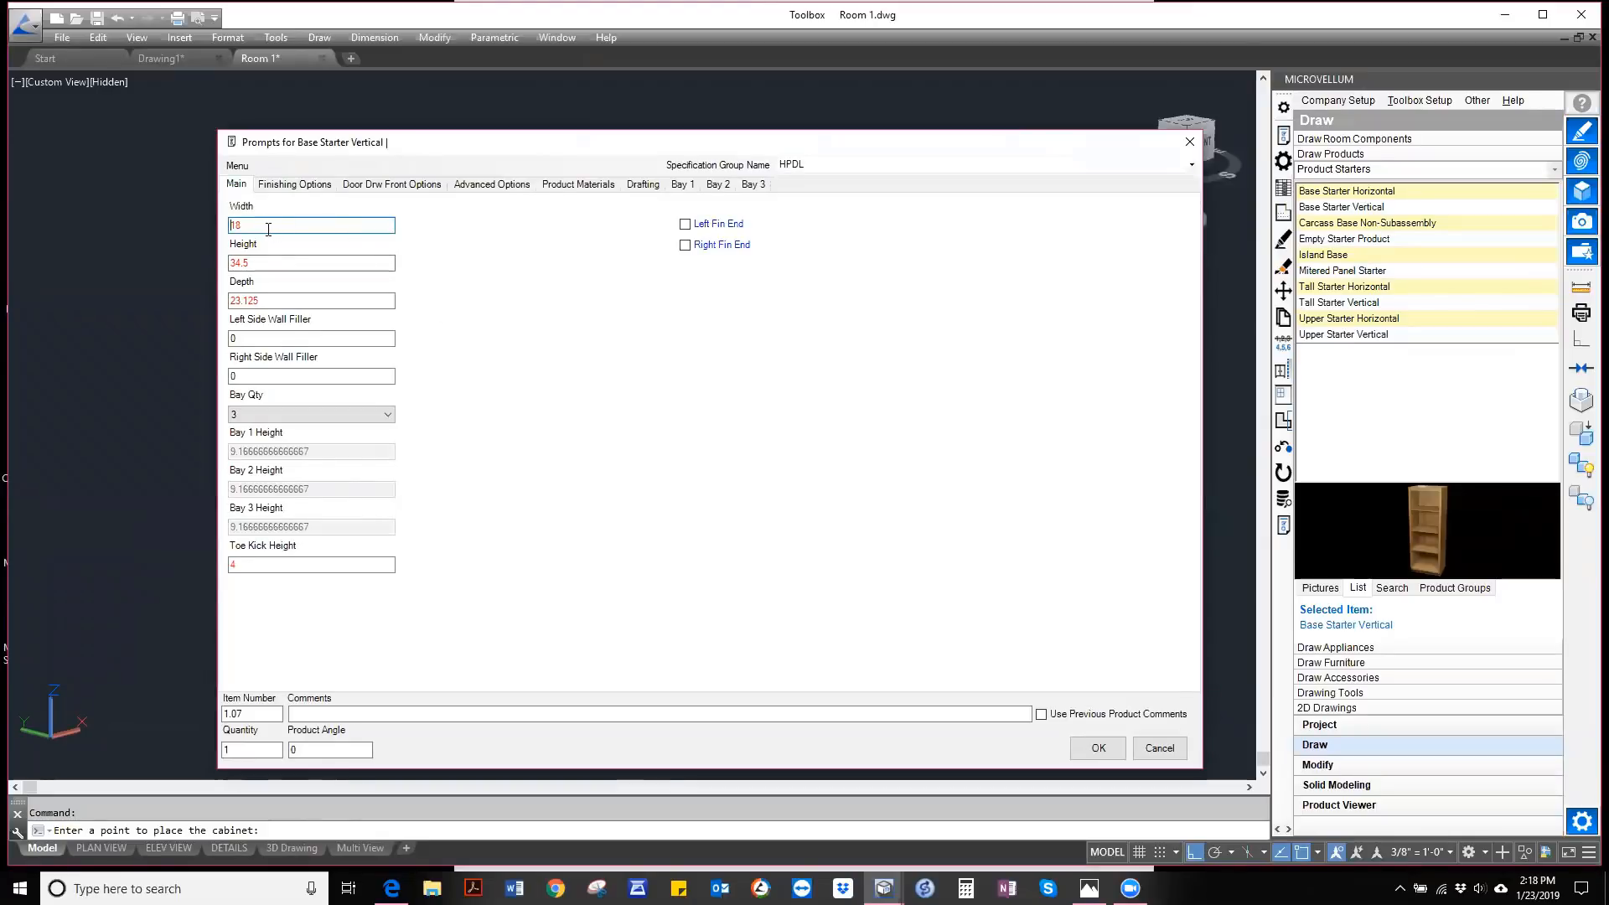
- Set the new base starter's width to 54, height to 48 and depth to 18
mouse_move(352, 373)
left_click_drag(257, 226, 222, 227)
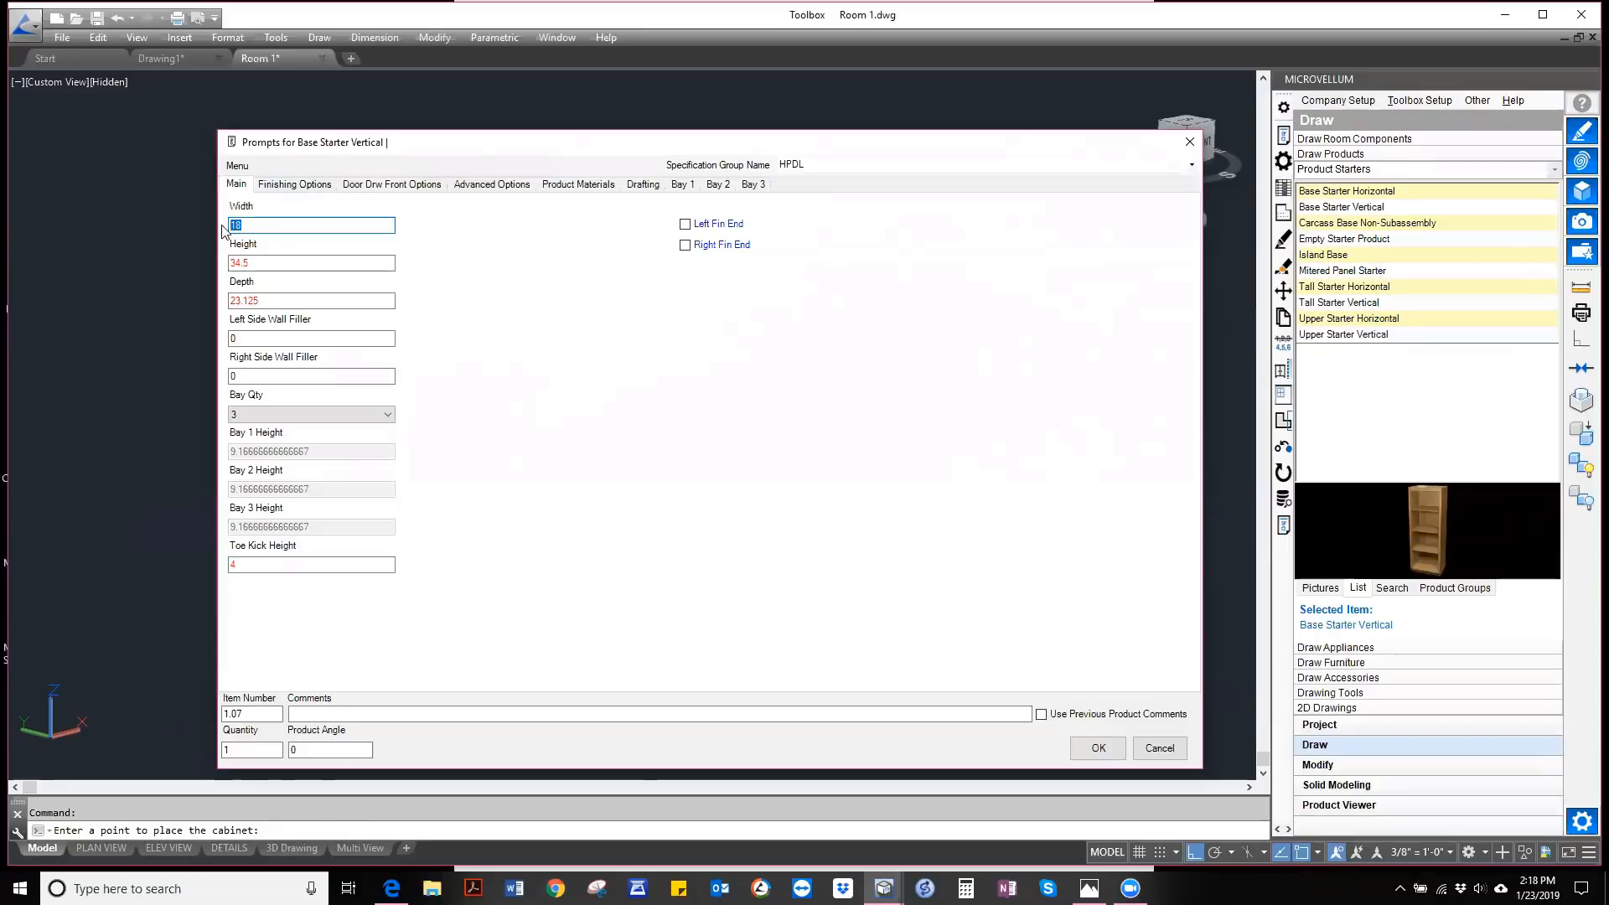
type("54")
double_click(258, 267)
type("48")
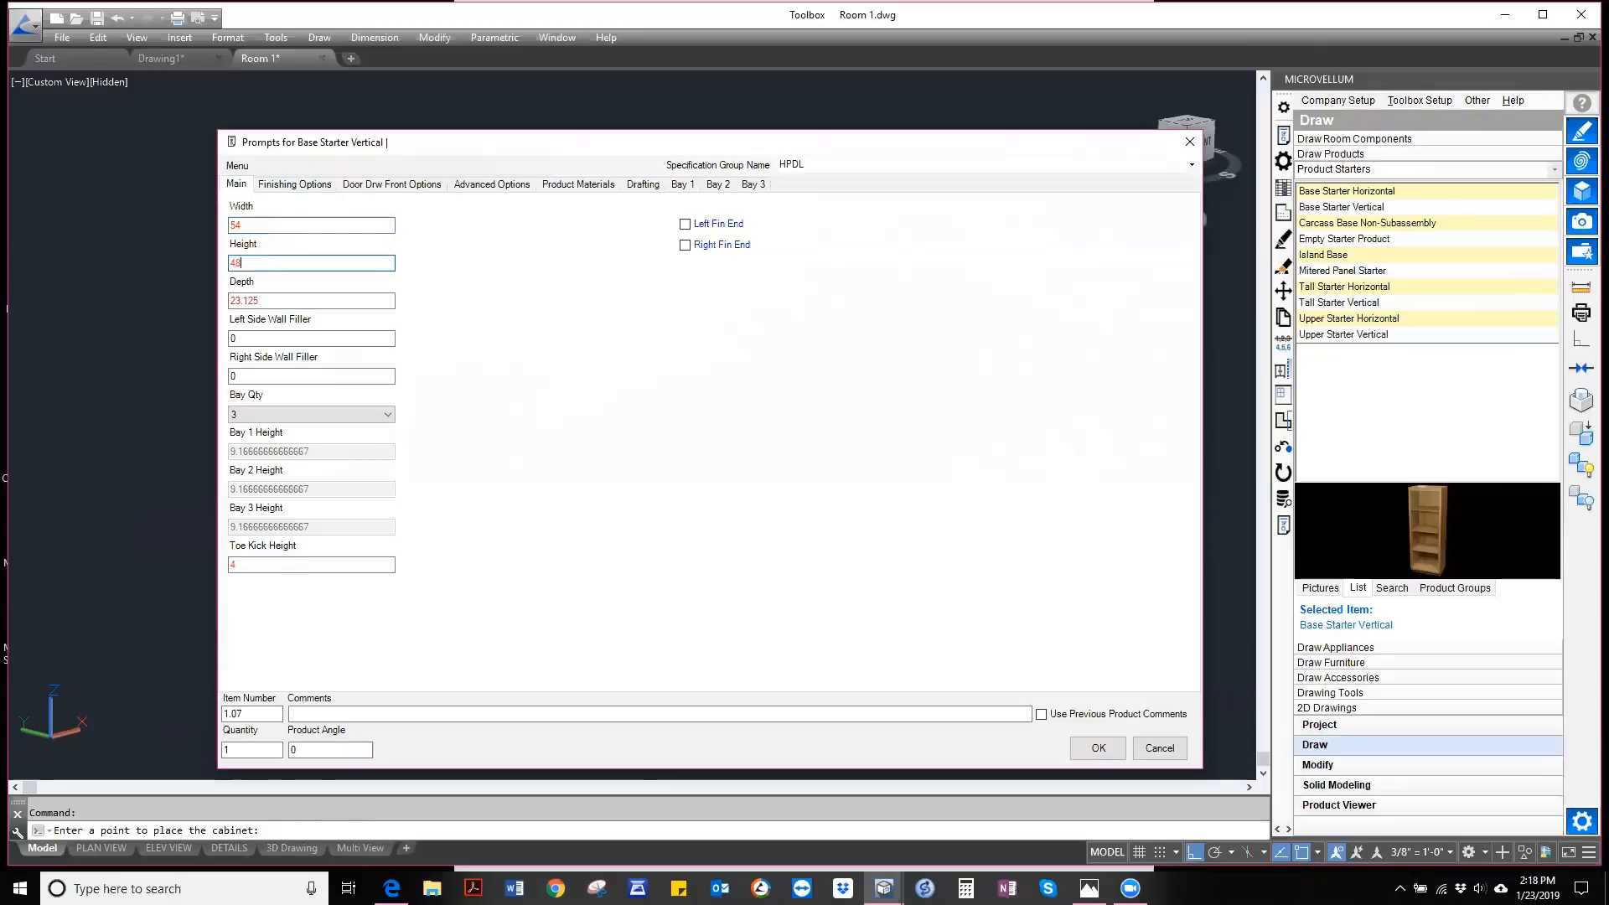
double_click(266, 309)
type("18")
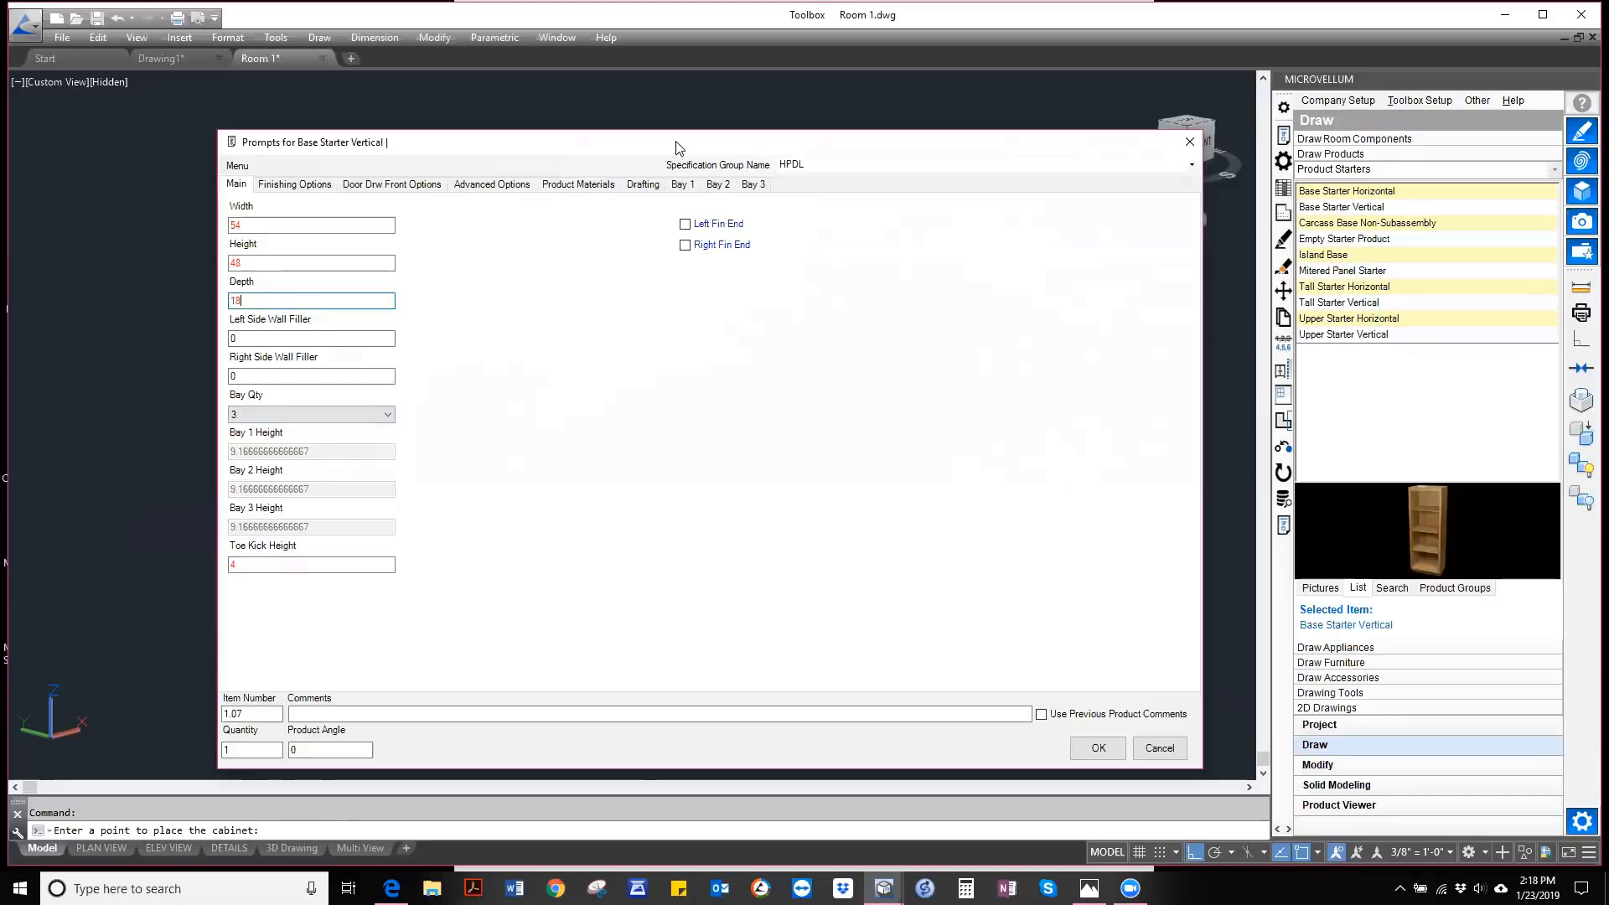
- Check the Bay 1 and Bay 2 options of the base starter and set its bay quantity to 8
left_click_drag(677, 149, 624, 512)
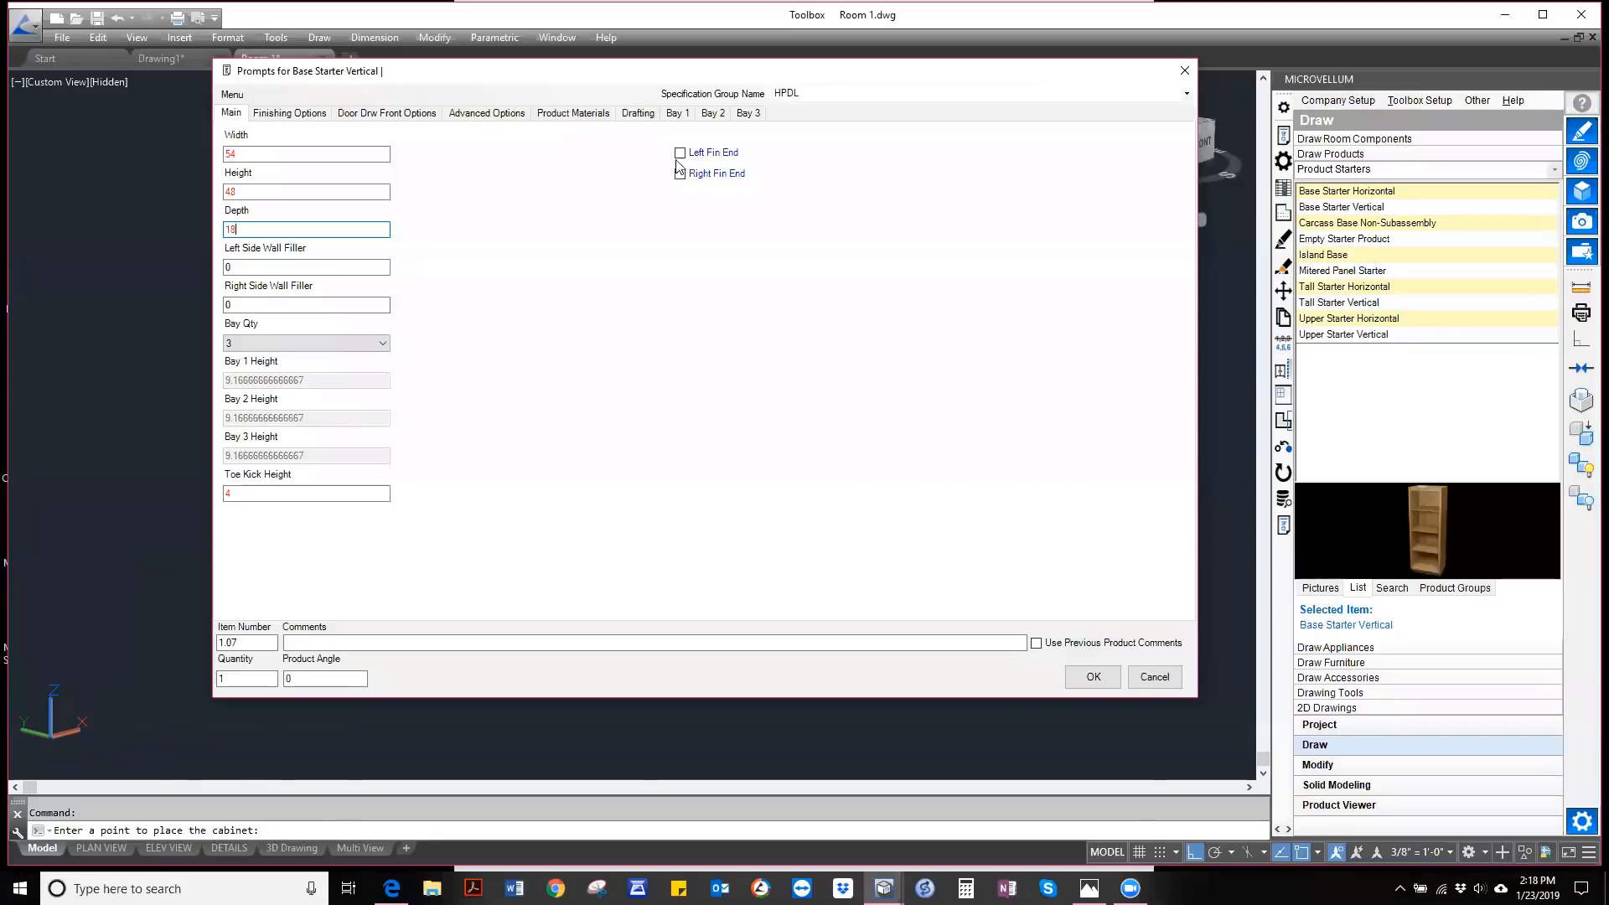
left_click(682, 114)
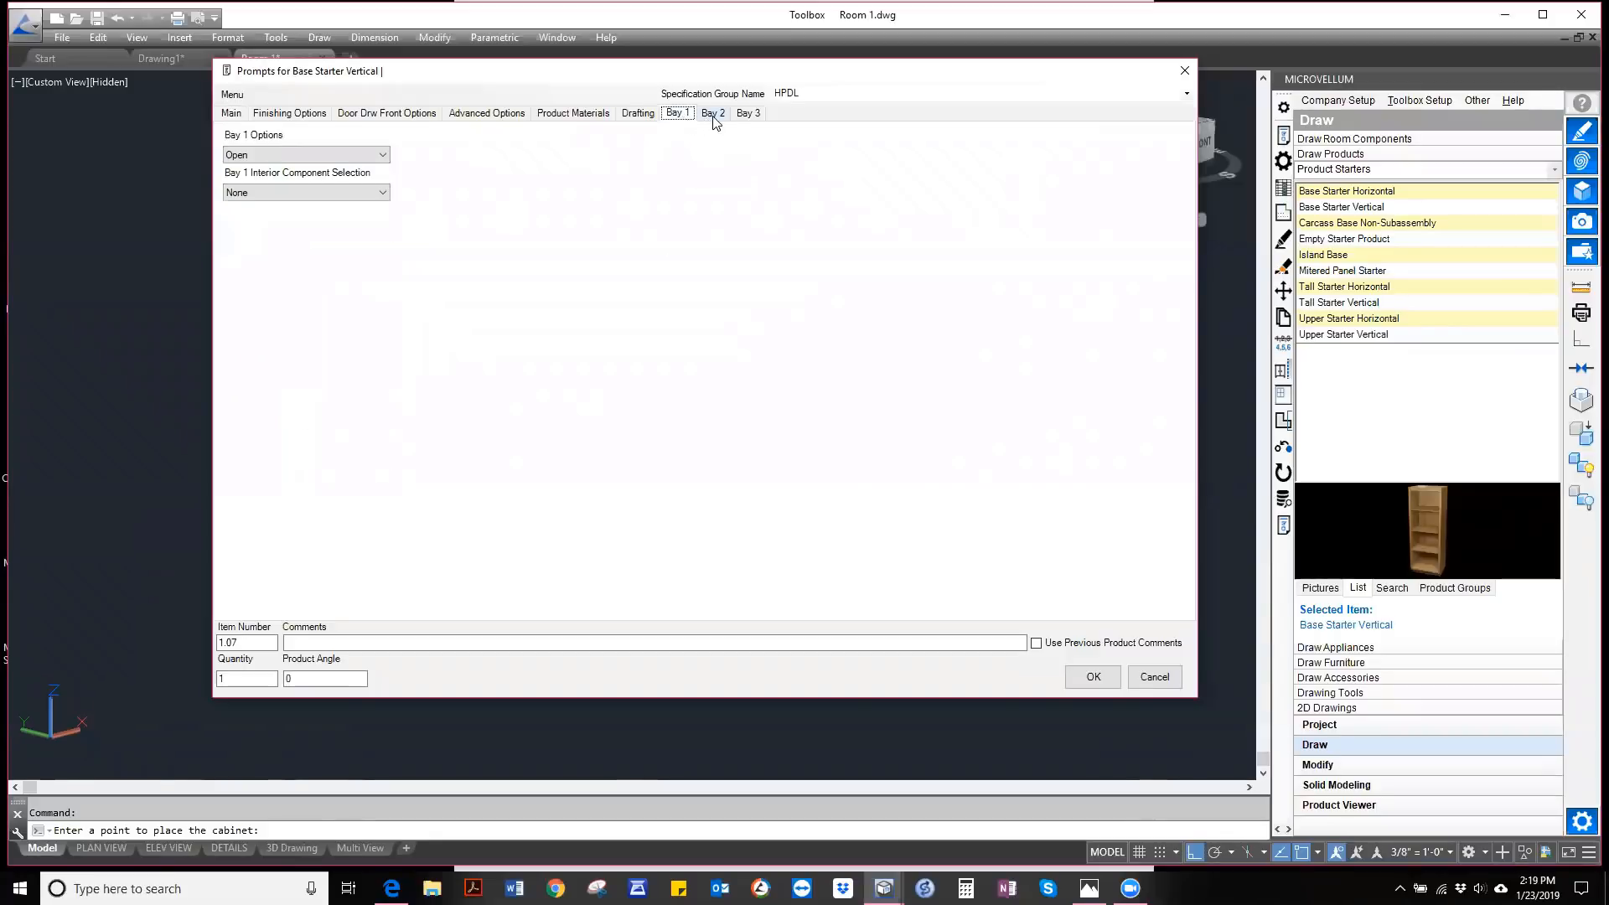
left_click(713, 115)
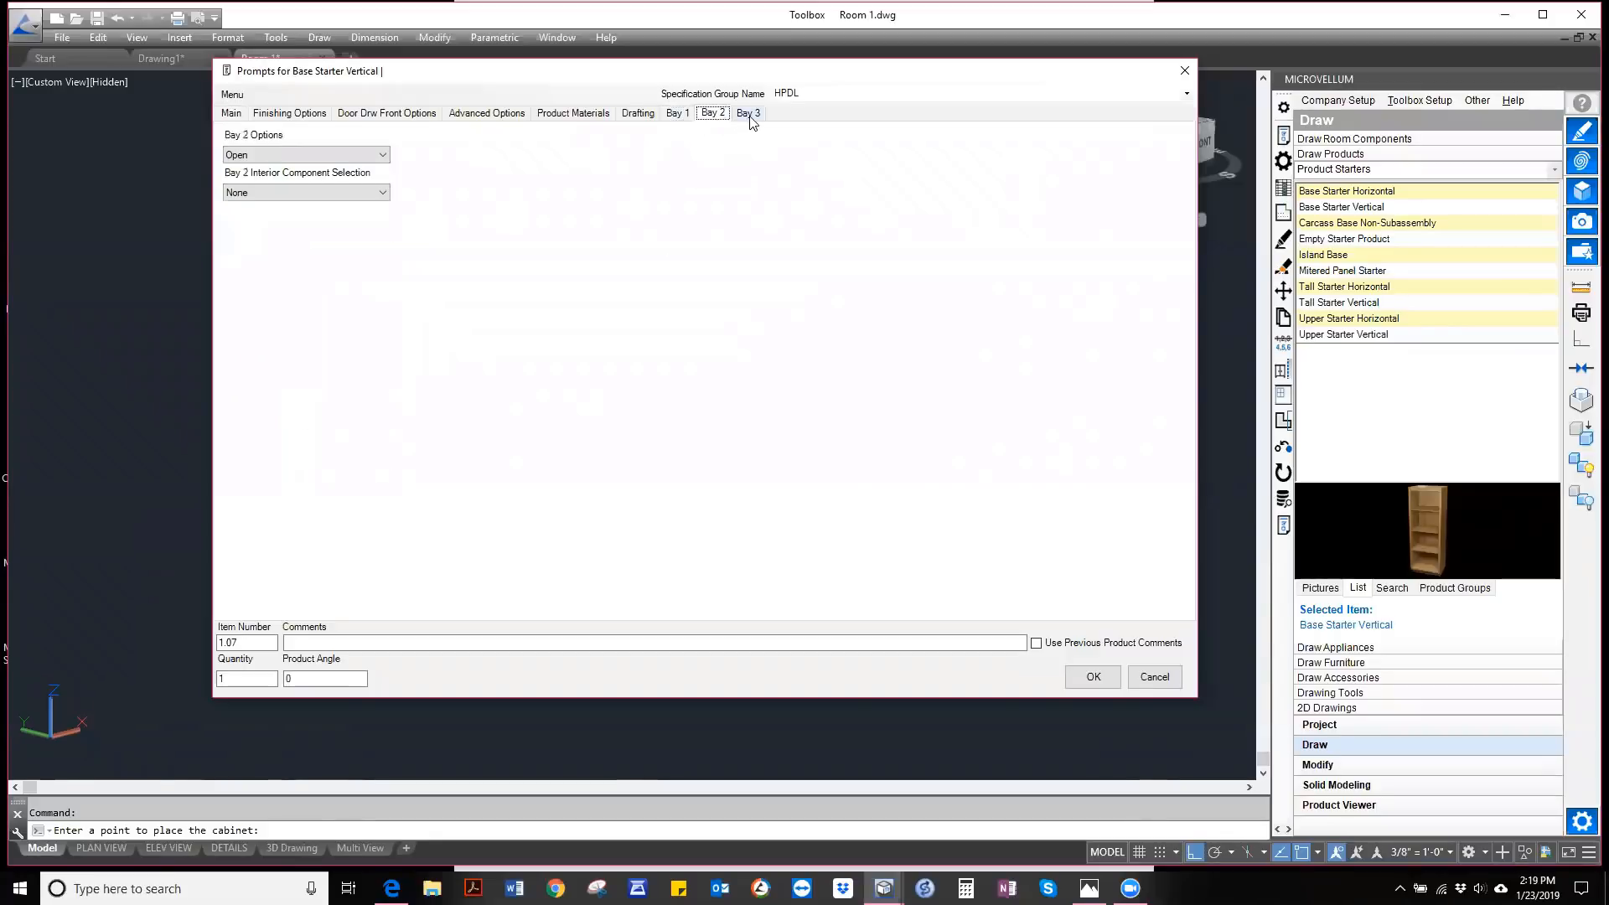
left_click(231, 113)
left_click(306, 343)
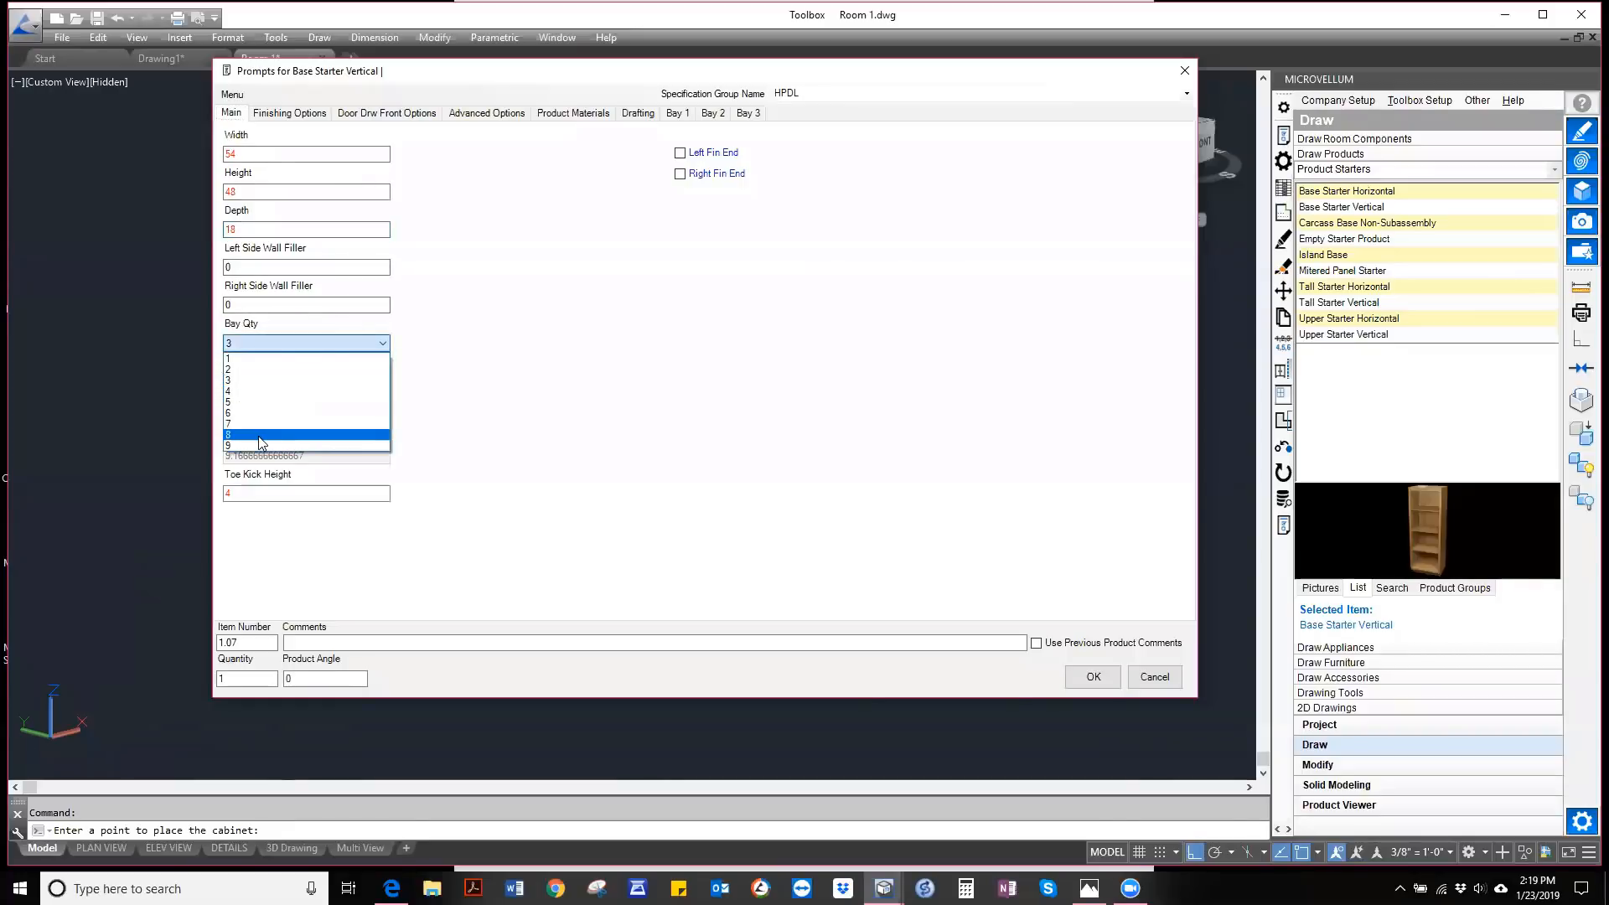
left_click(258, 436)
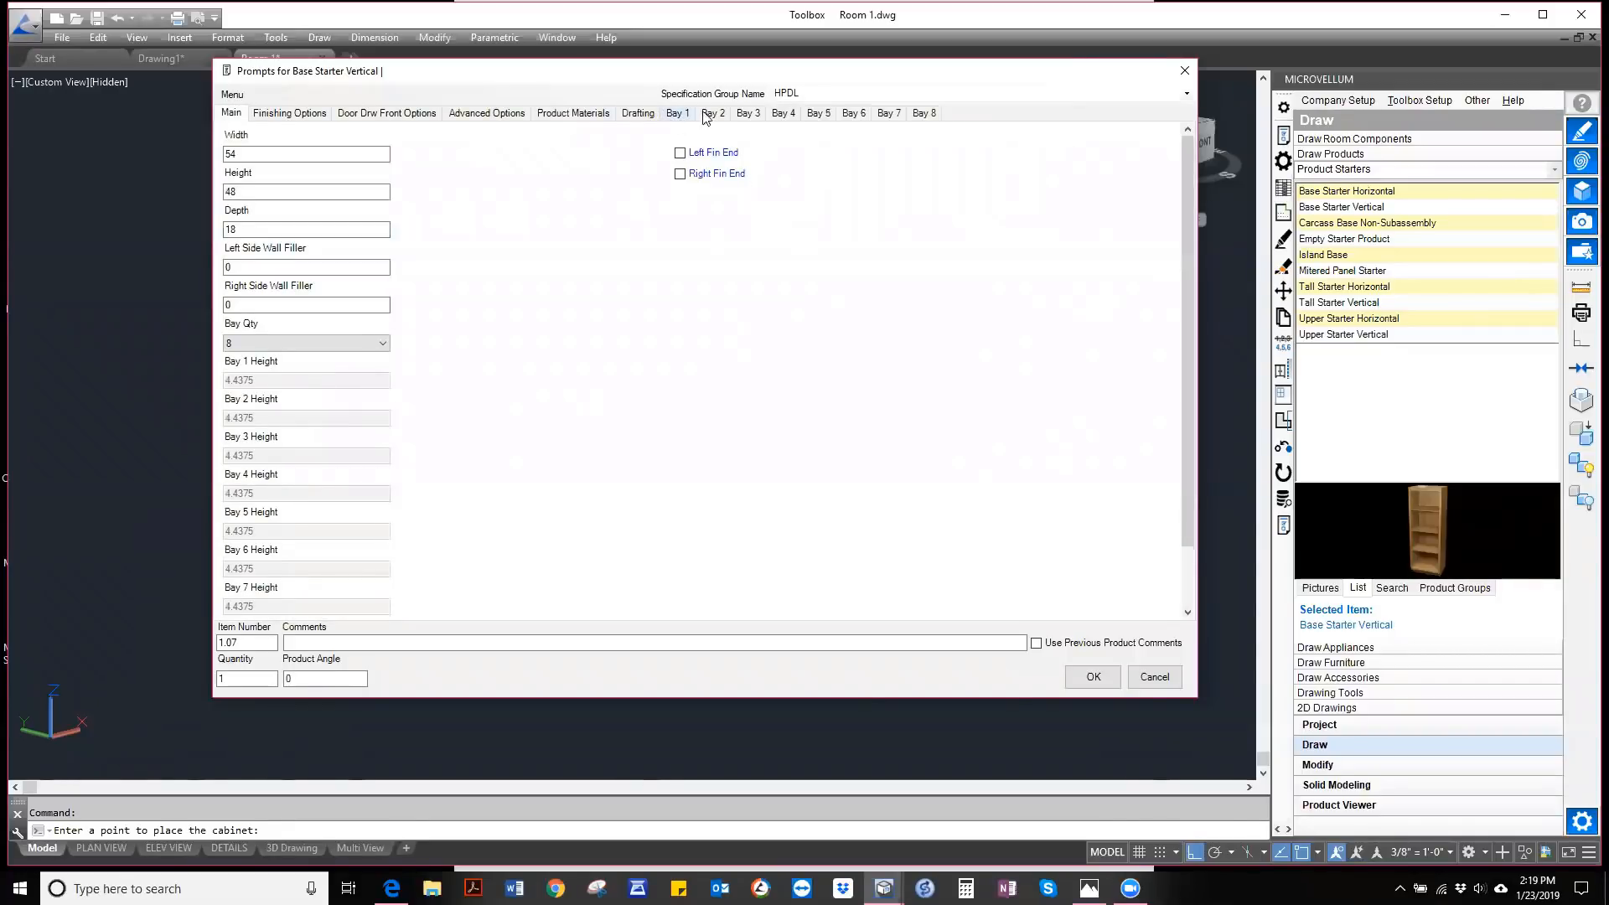
- Set the base starter's bay quantity to 3 and open the Vertical Bay Calculator
left_click(252, 343)
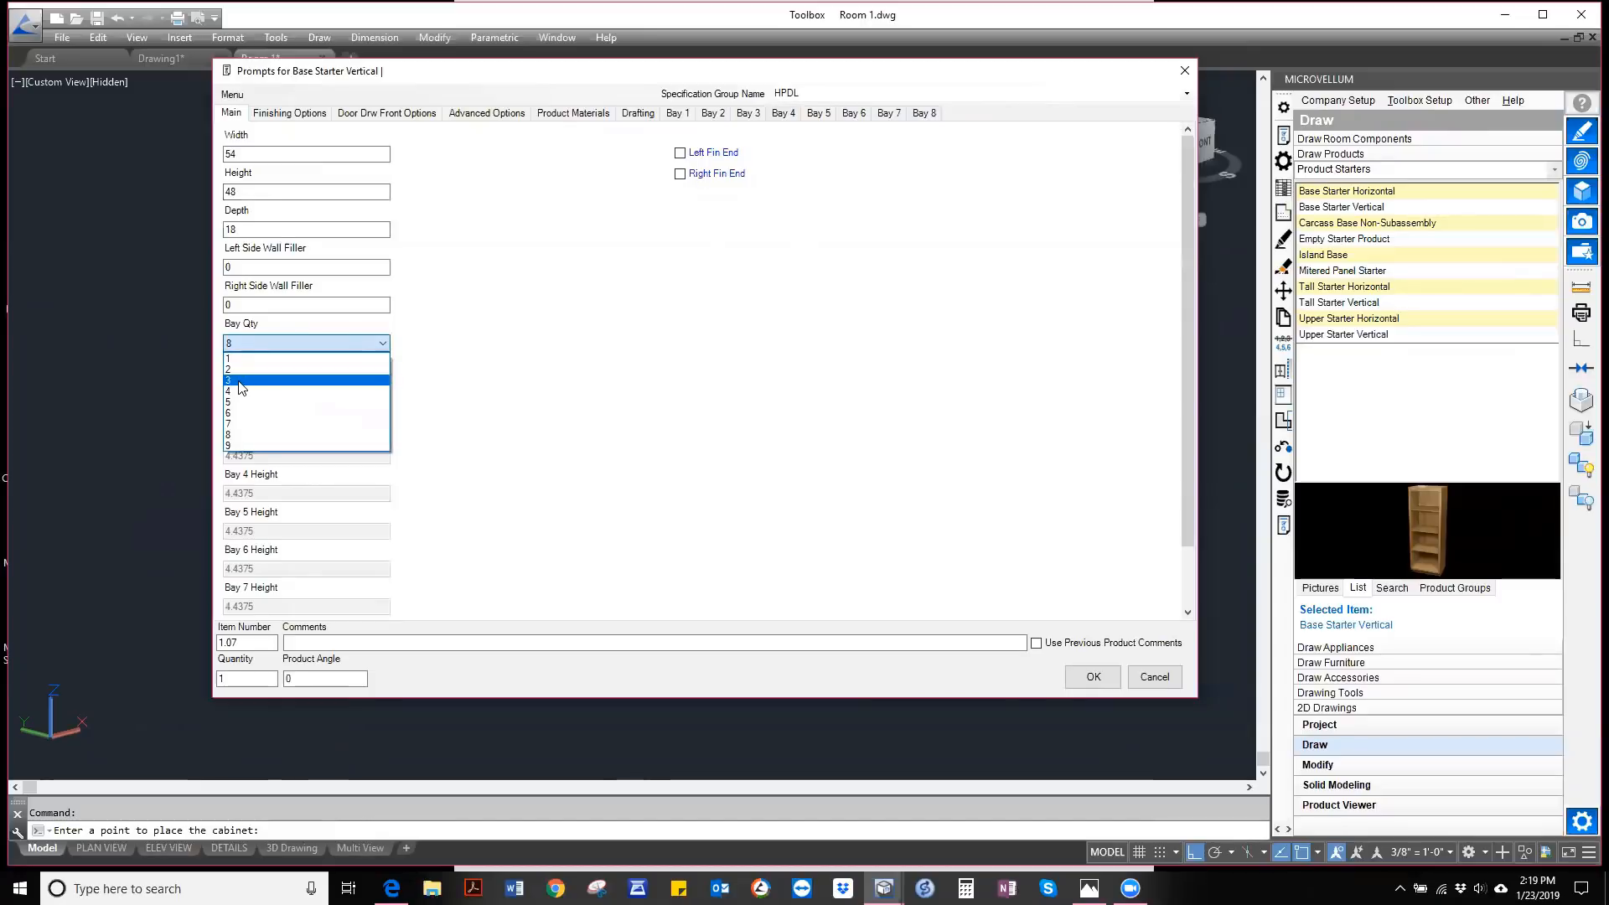
left_click(239, 381)
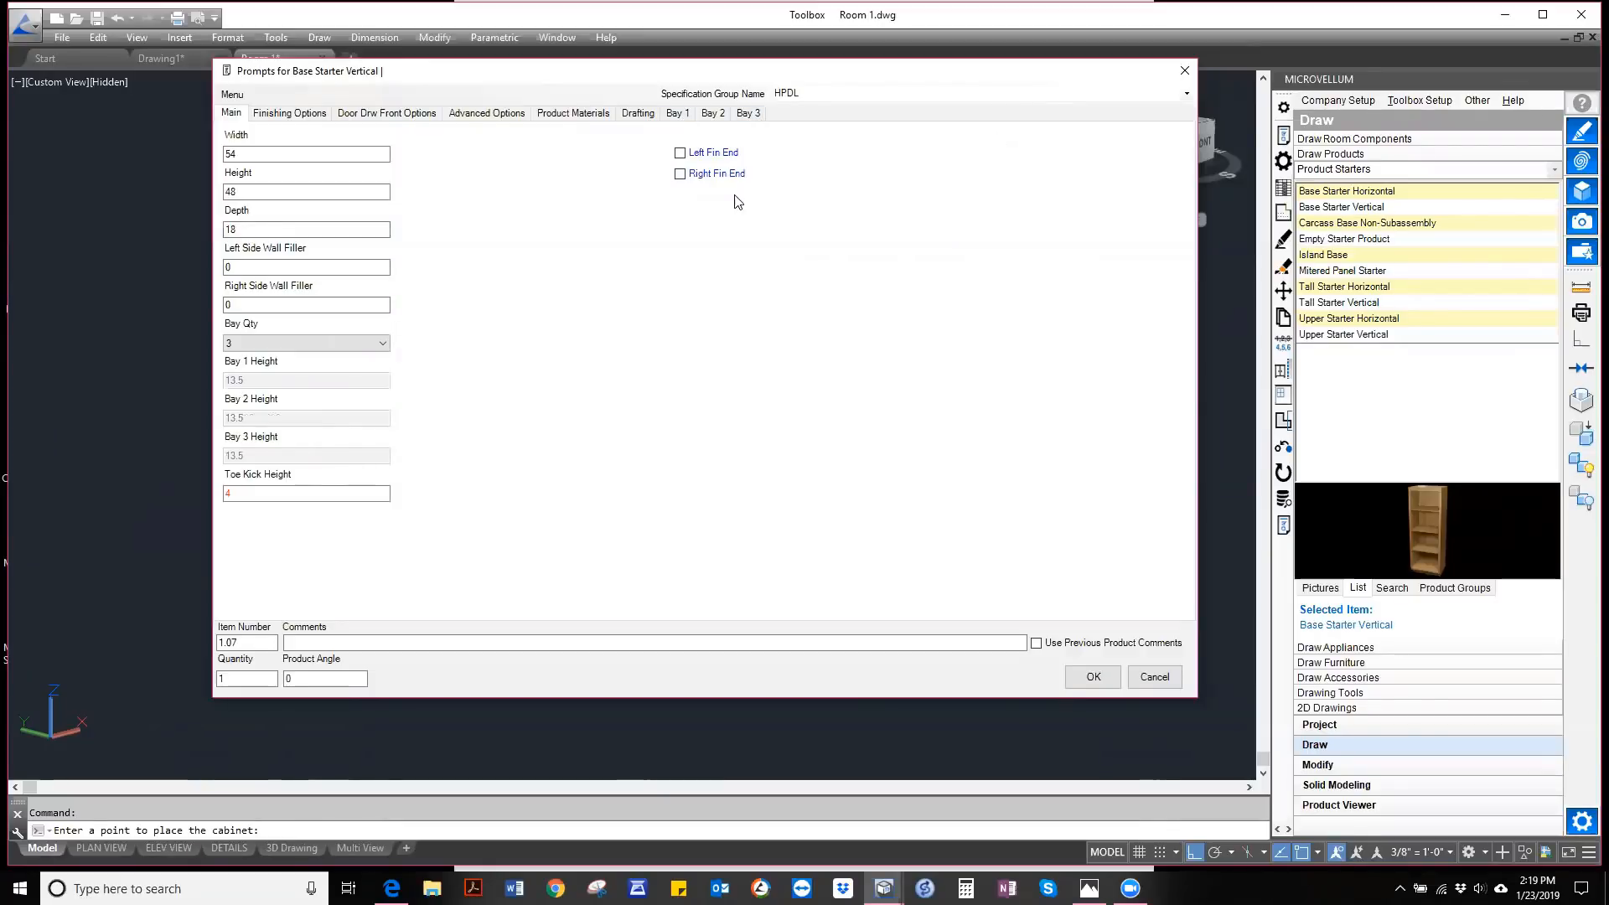
right_click(718, 418)
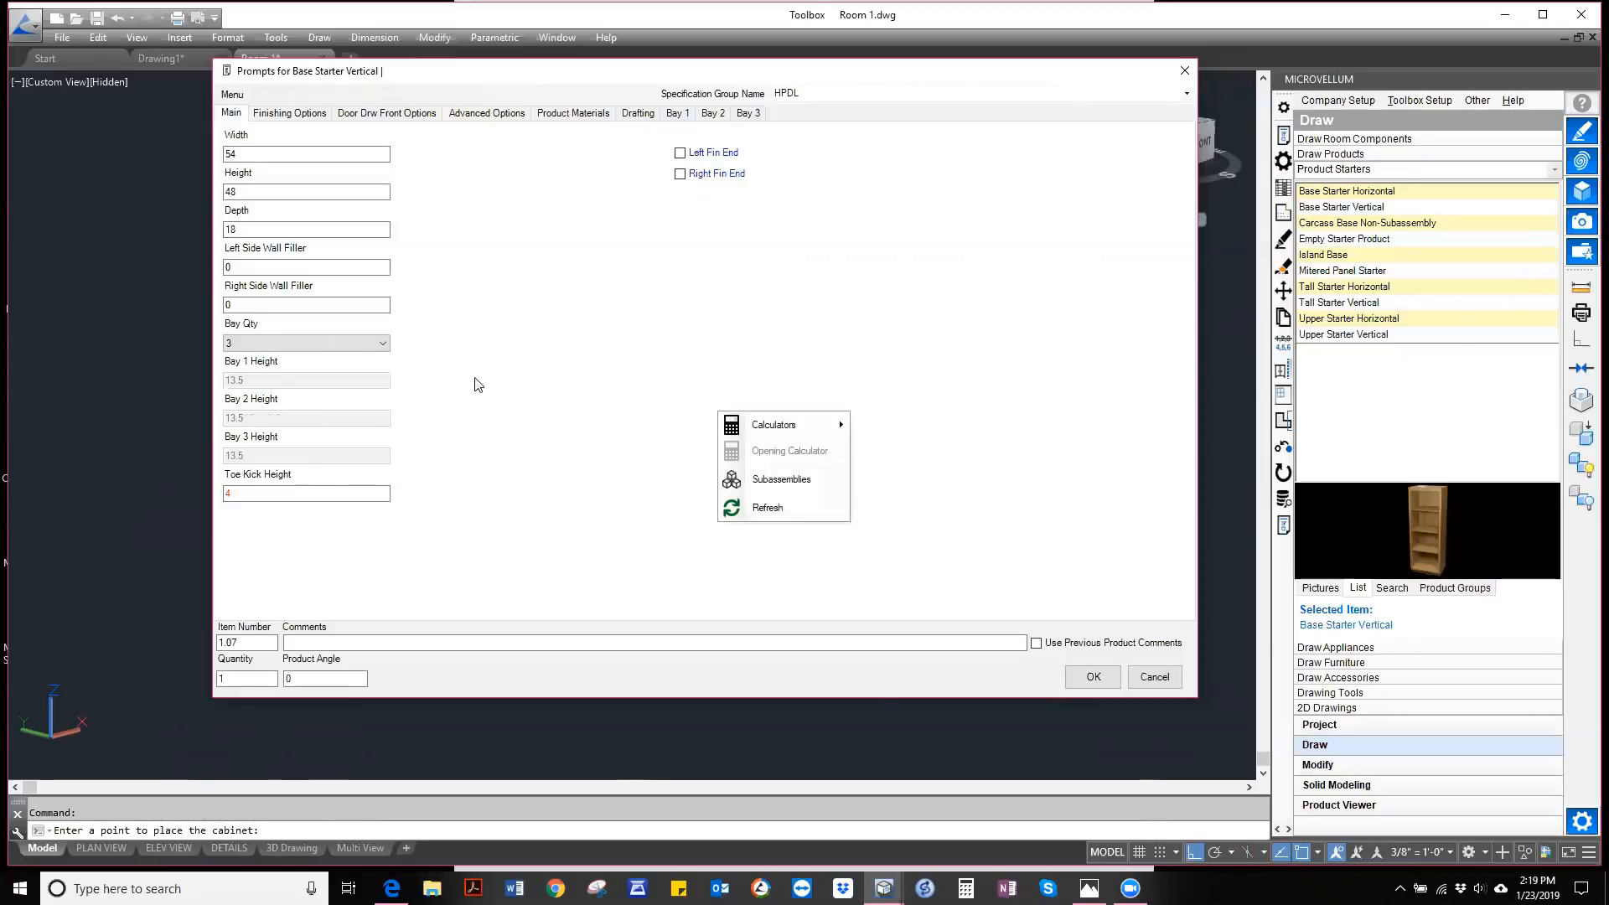
mouse_move(786, 431)
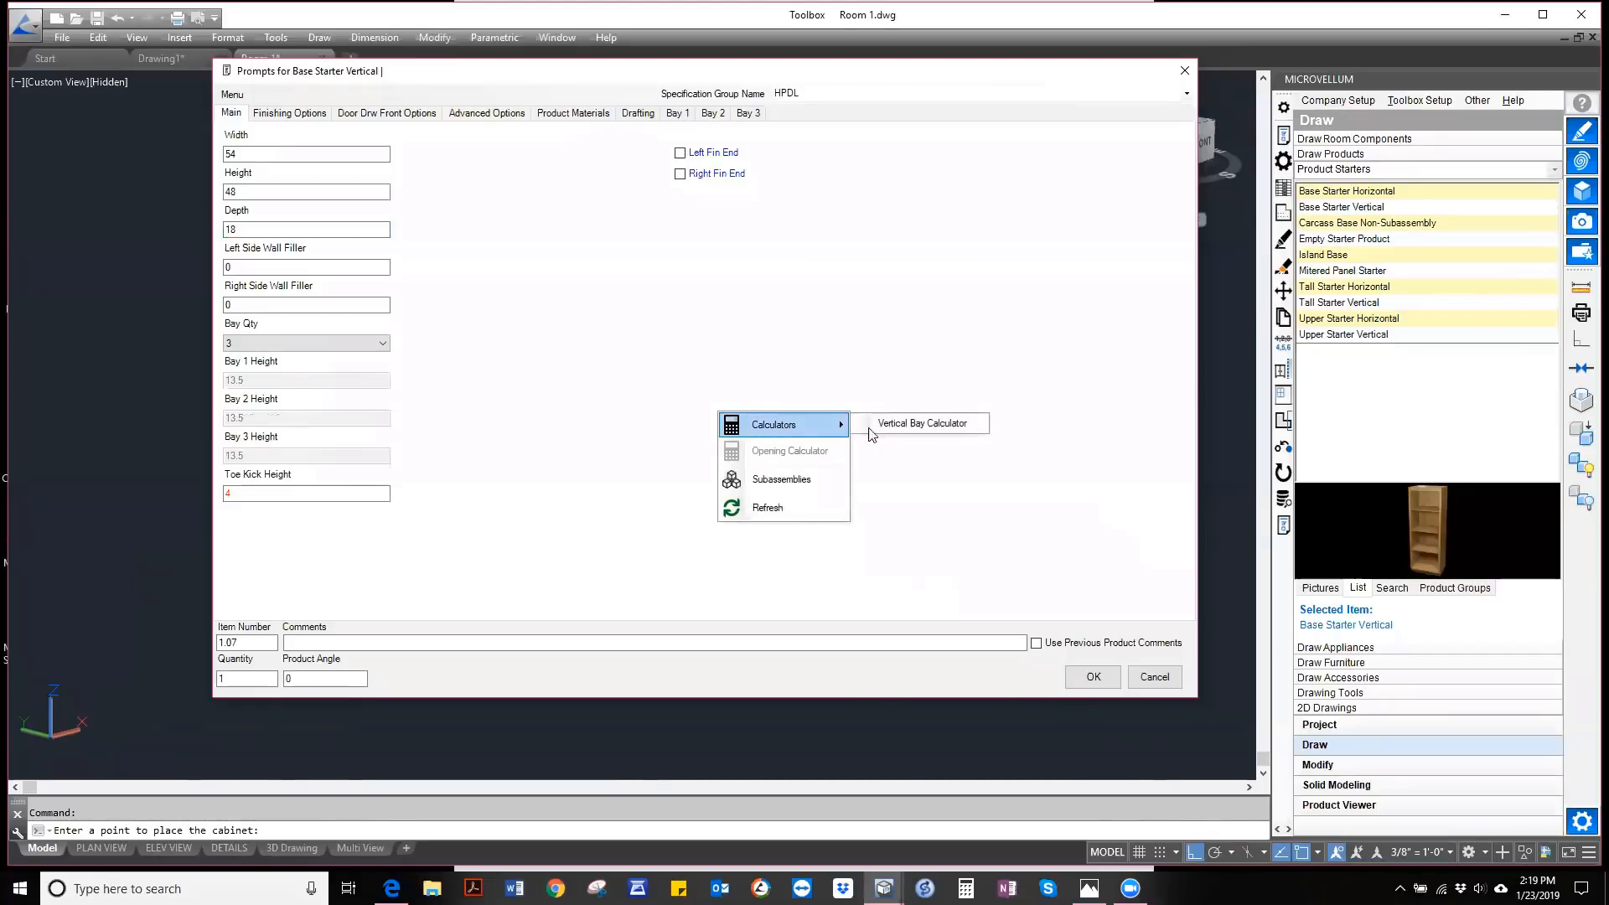
left_click(912, 429)
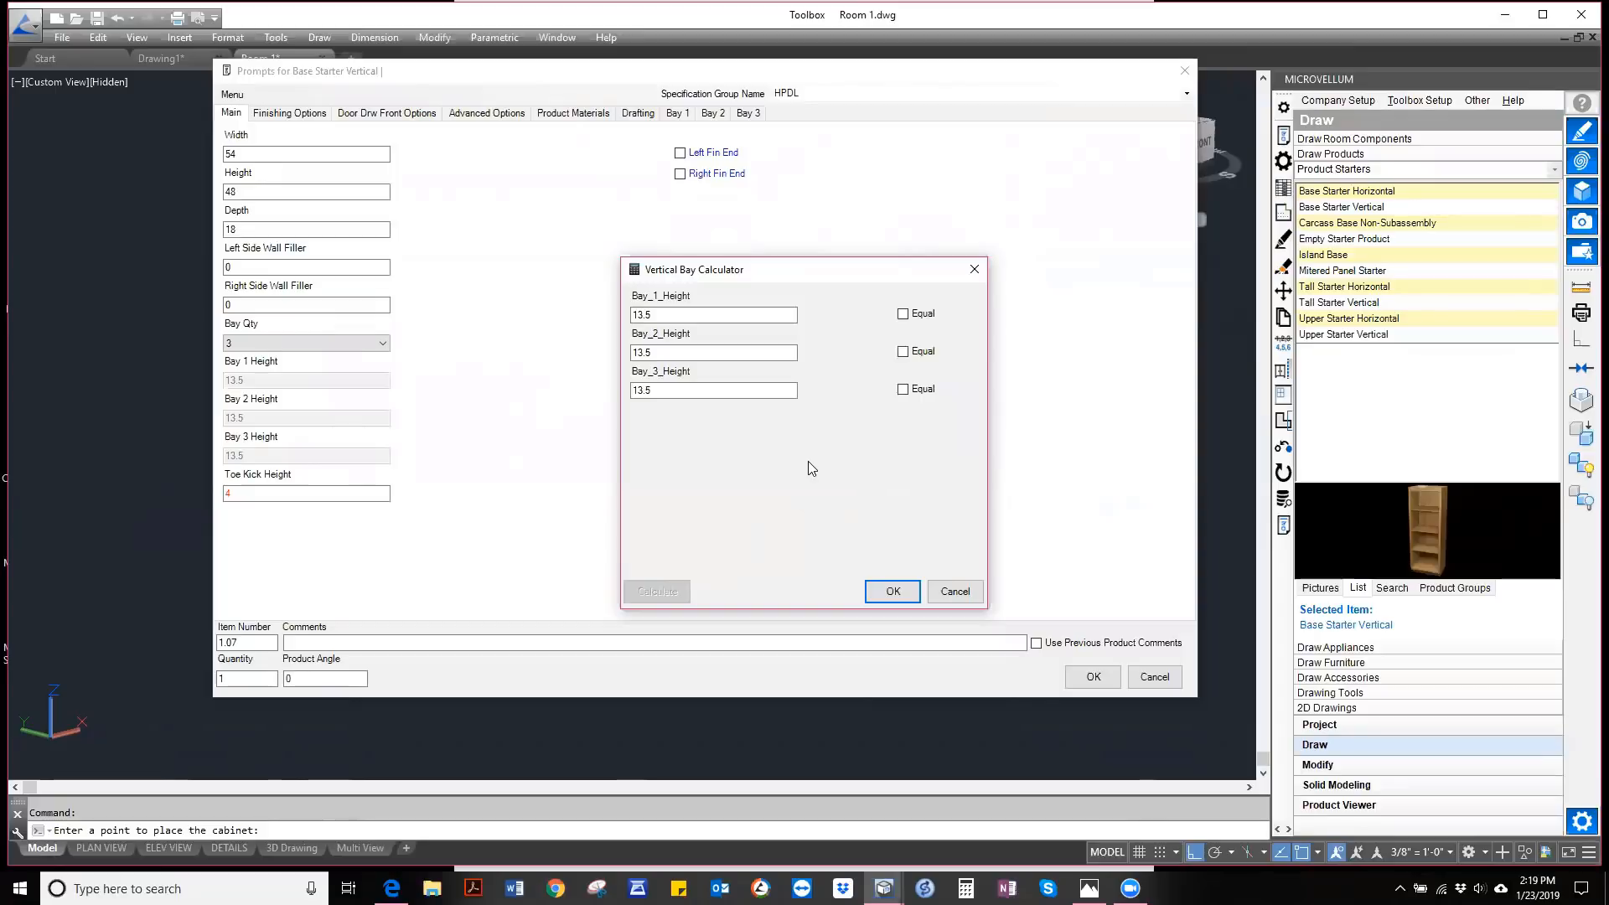
- Set the Bay 1 height to 6 and Bay 2 height to 18, and calculate Bay 3 as Equal
double_click(665, 315)
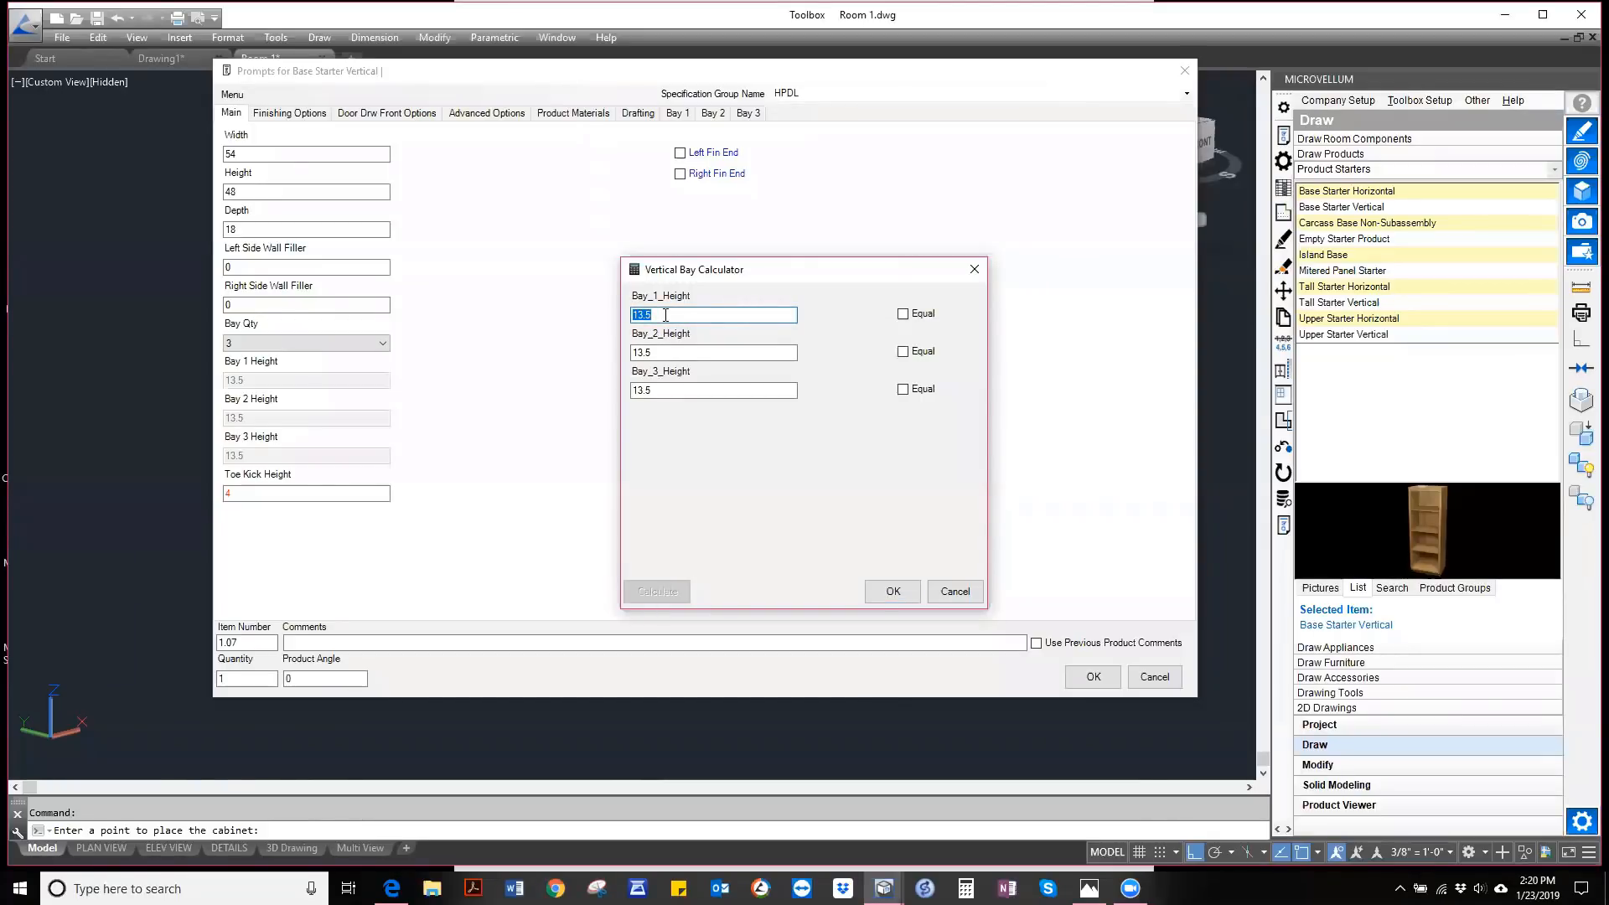
type("6")
double_click(660, 352)
type("18")
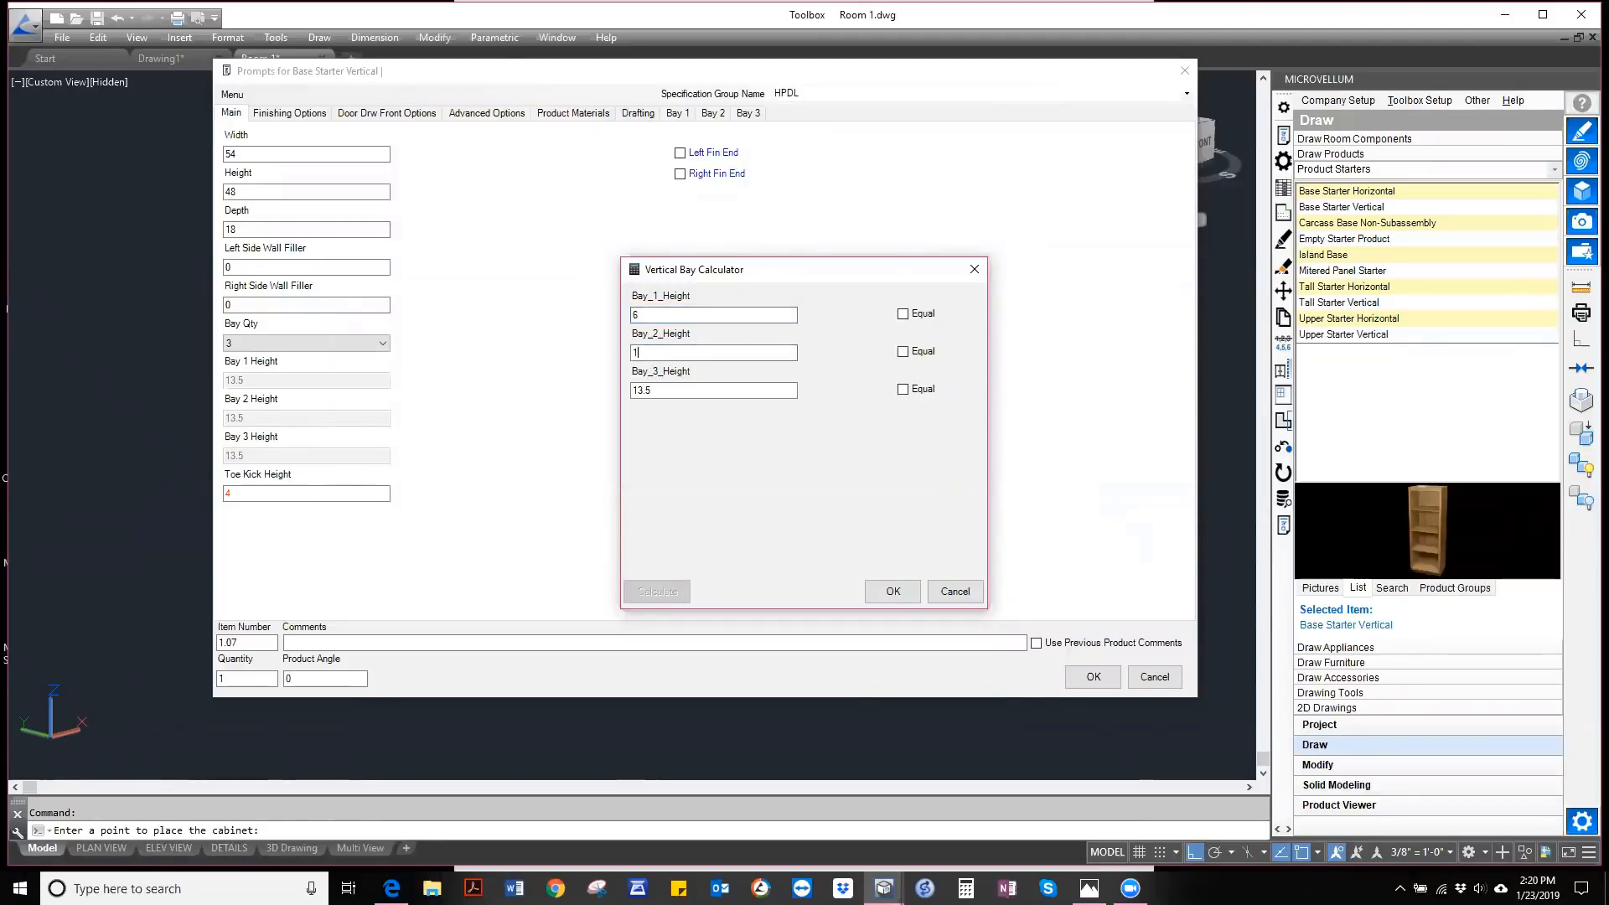
left_click(914, 391)
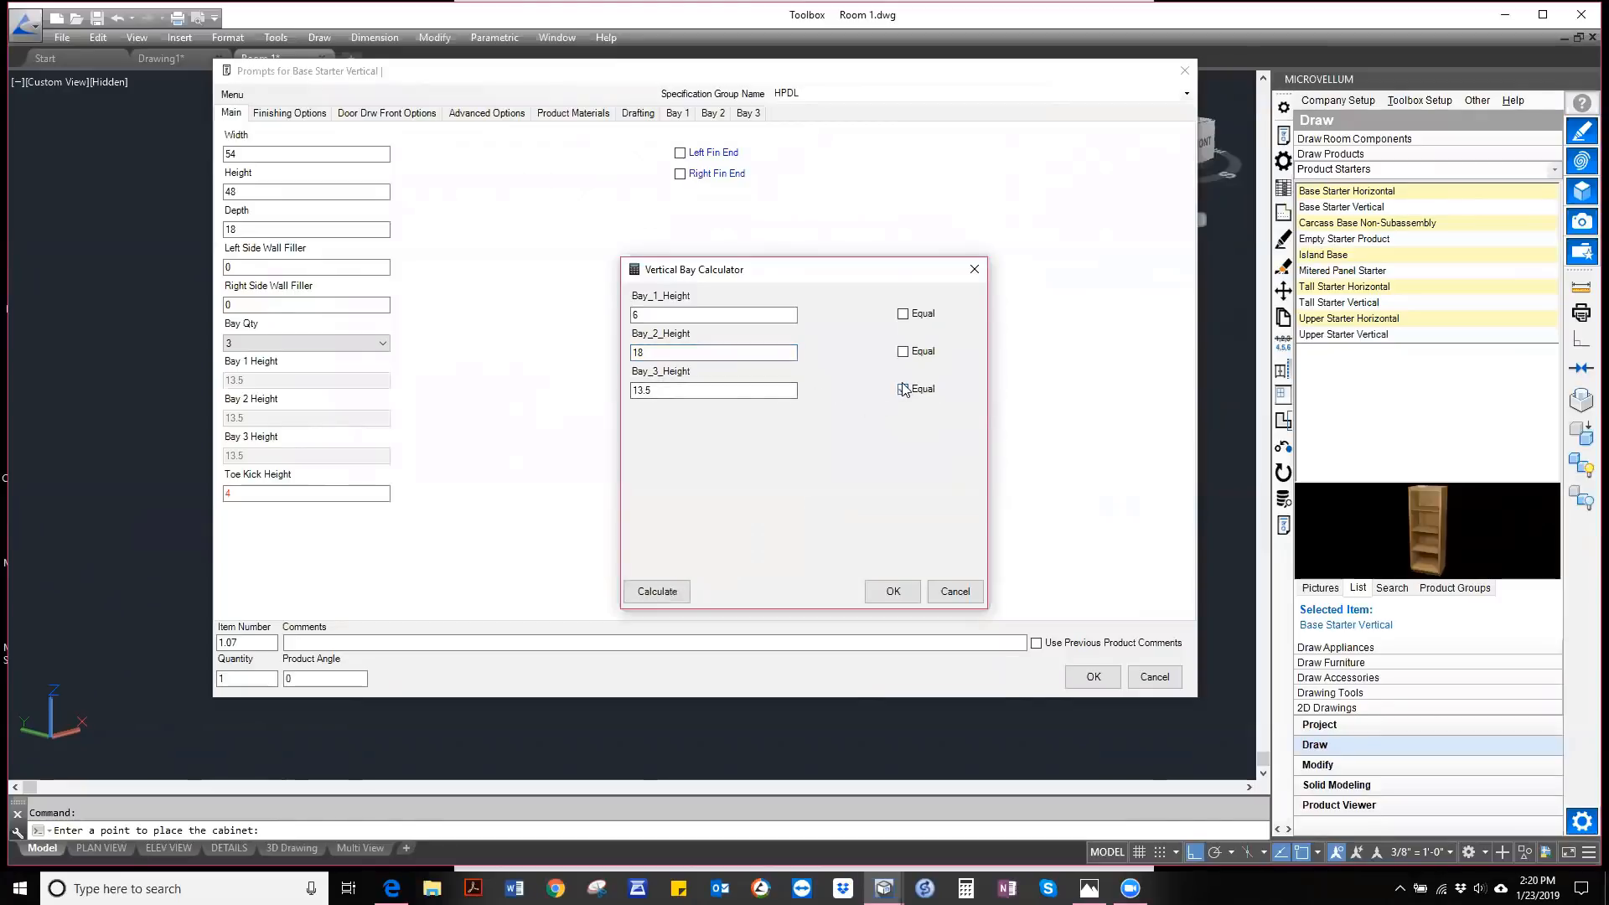
left_click(657, 591)
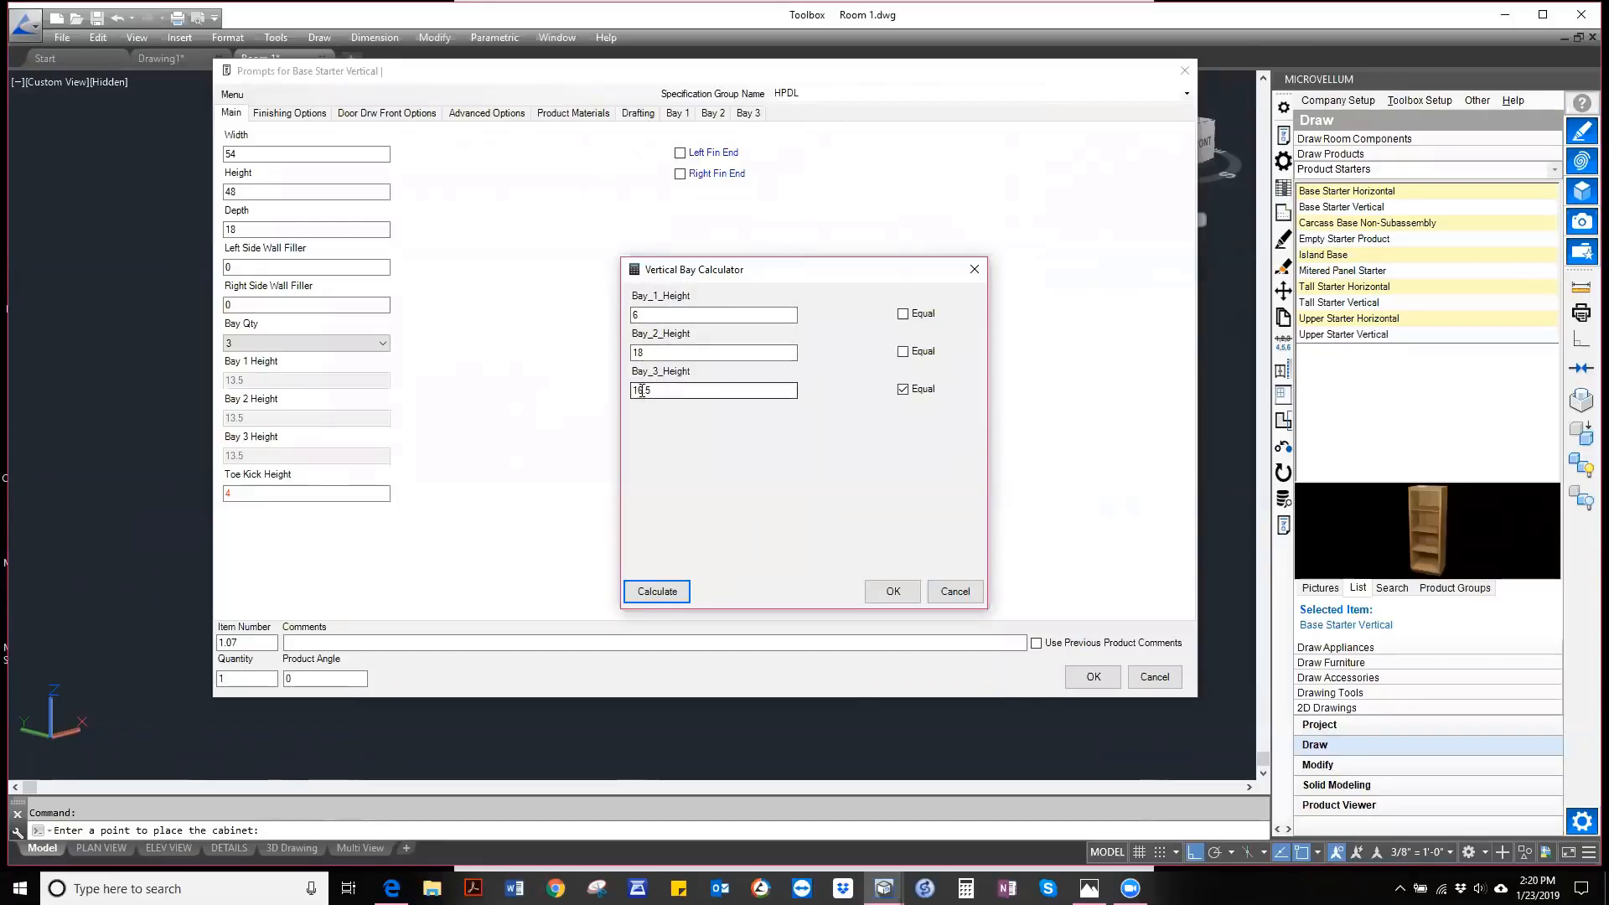
left_click(874, 594)
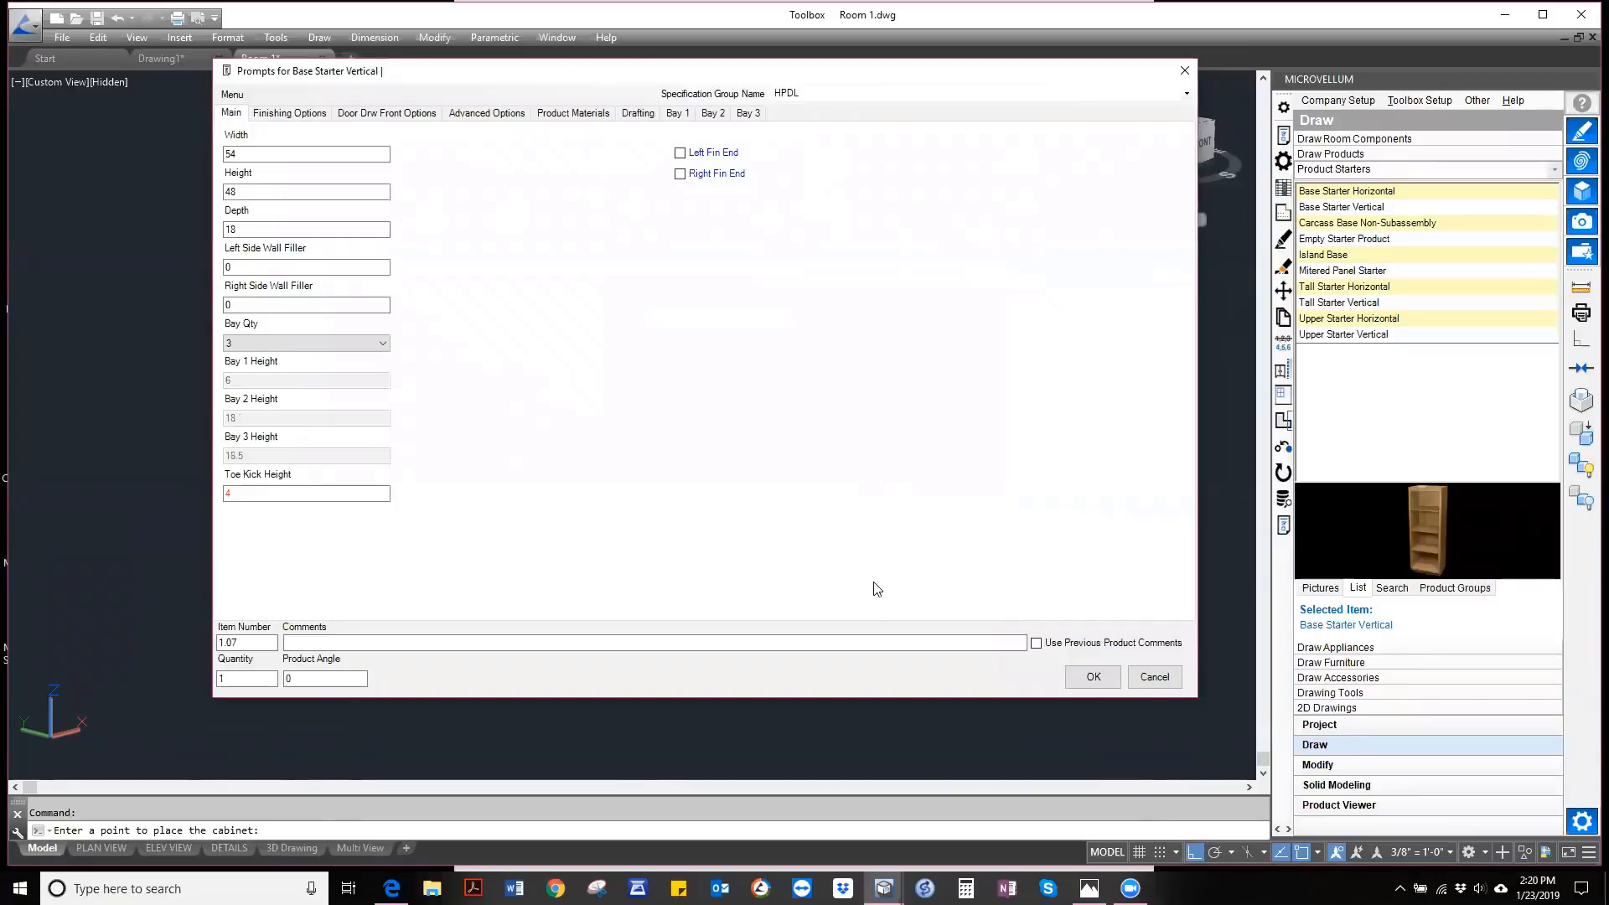
- Set the Bay 1 option to 1 Double Drawer and the Bay 2 option to Horizontal Opening Splitter
left_click(678, 114)
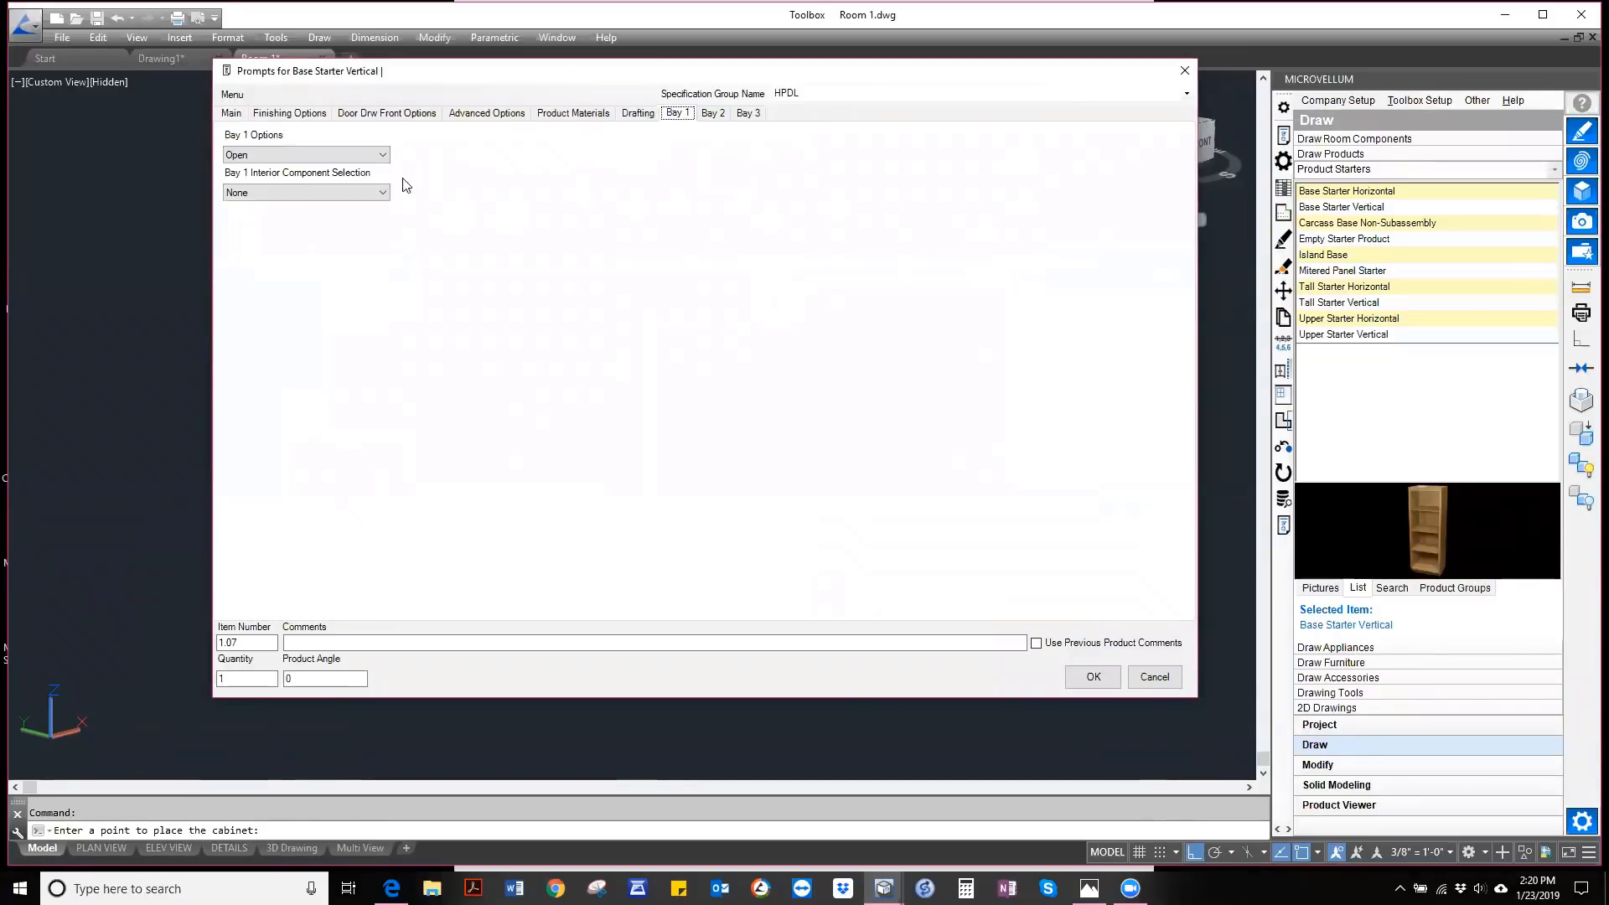
left_click(303, 156)
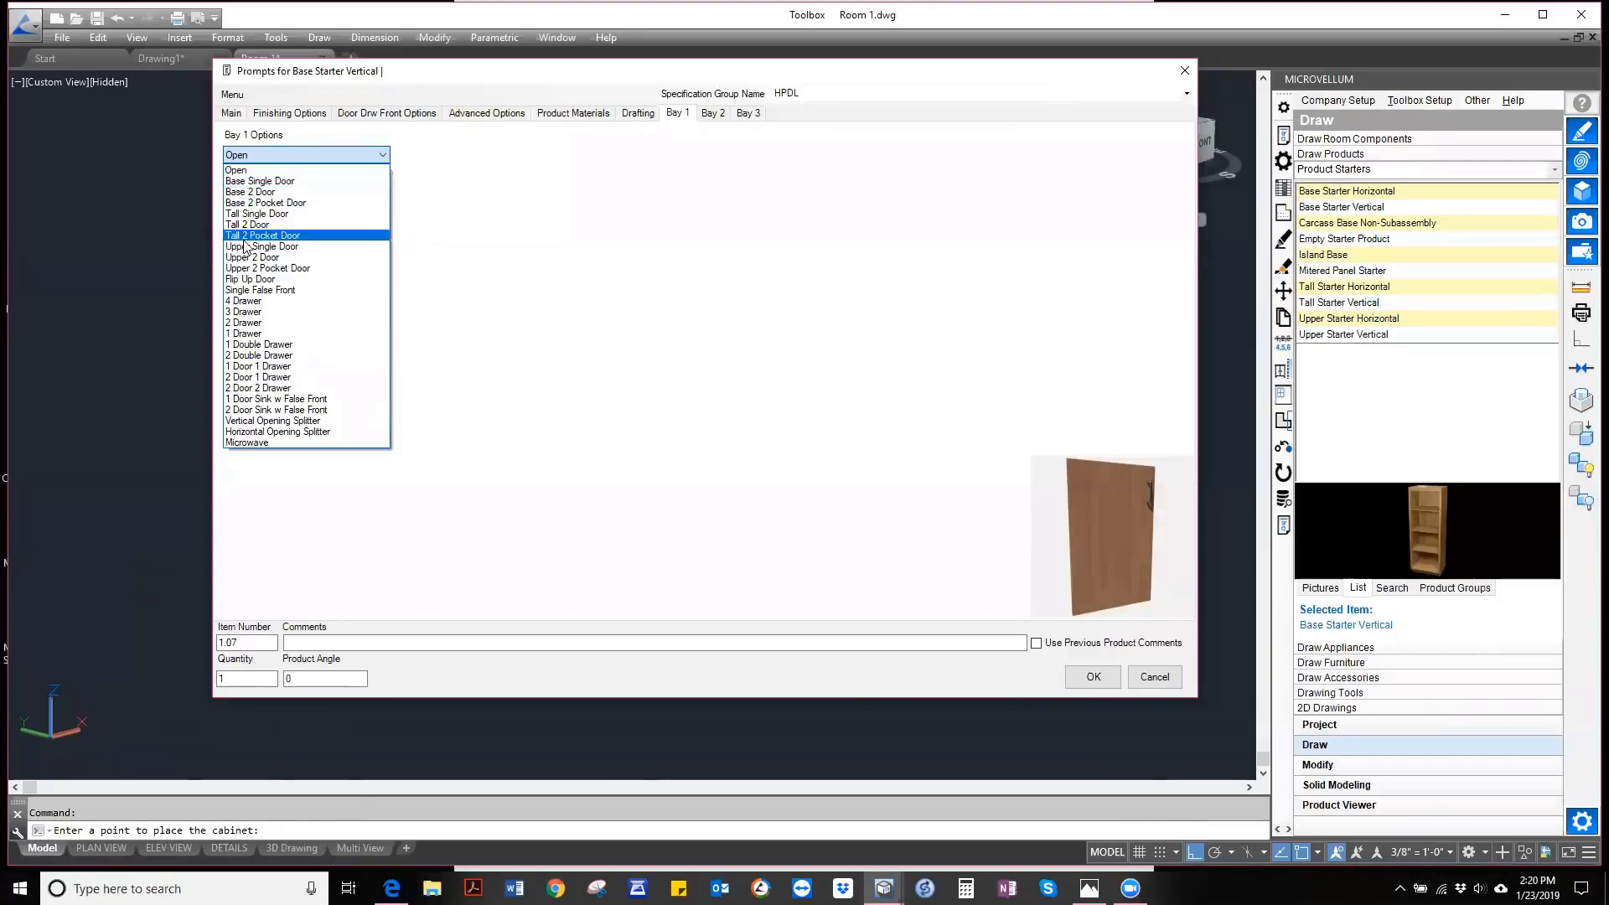
left_click(242, 346)
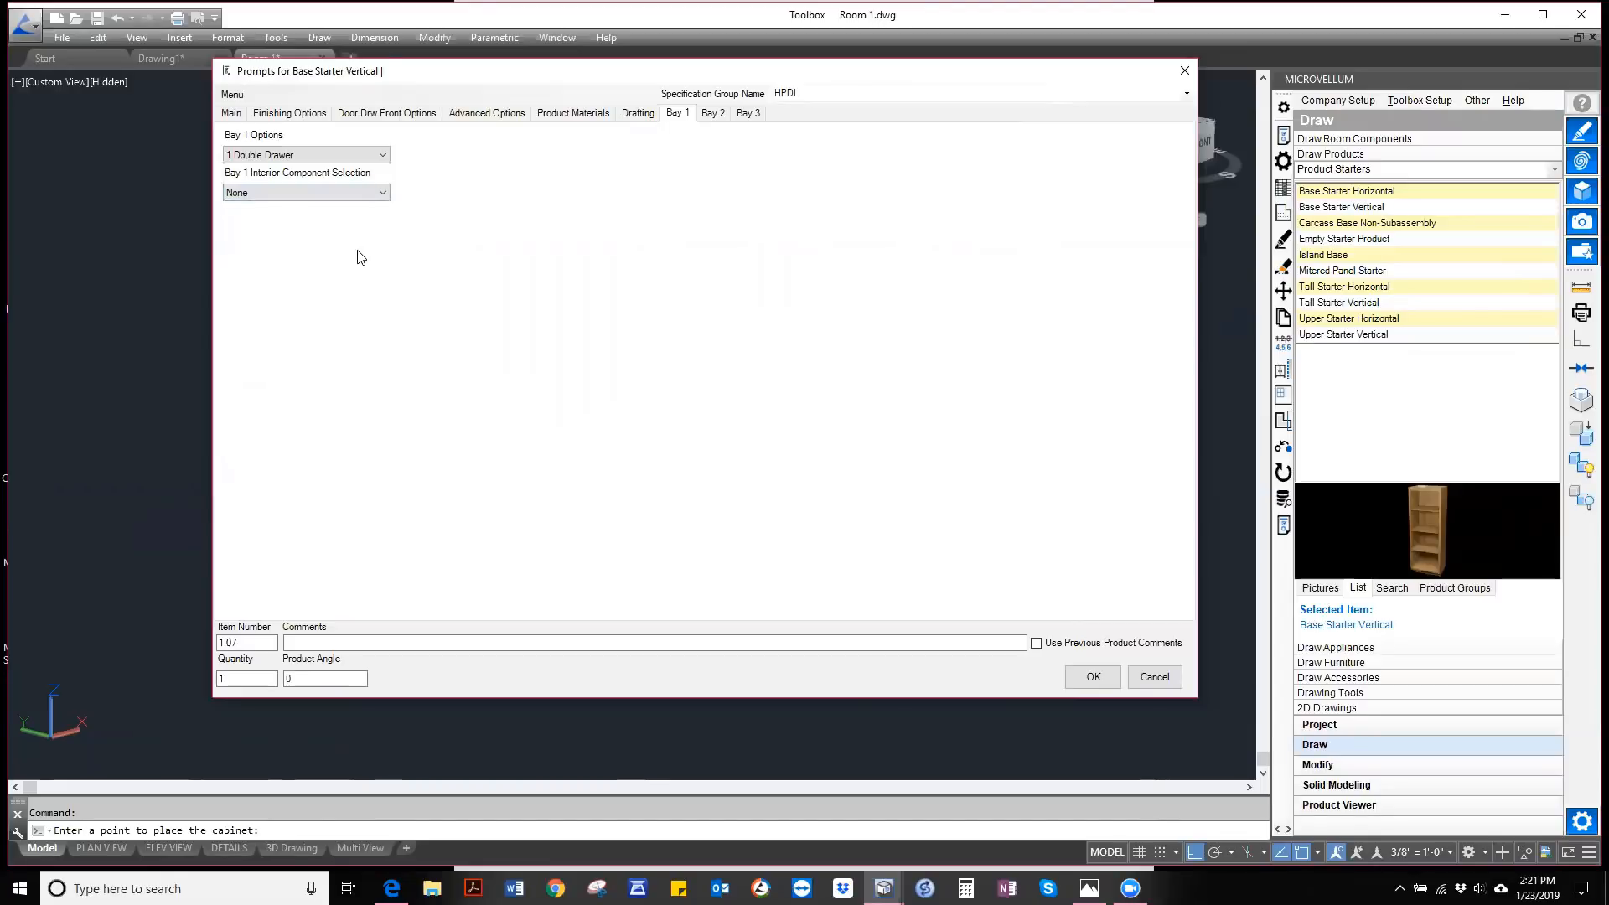
left_click(713, 114)
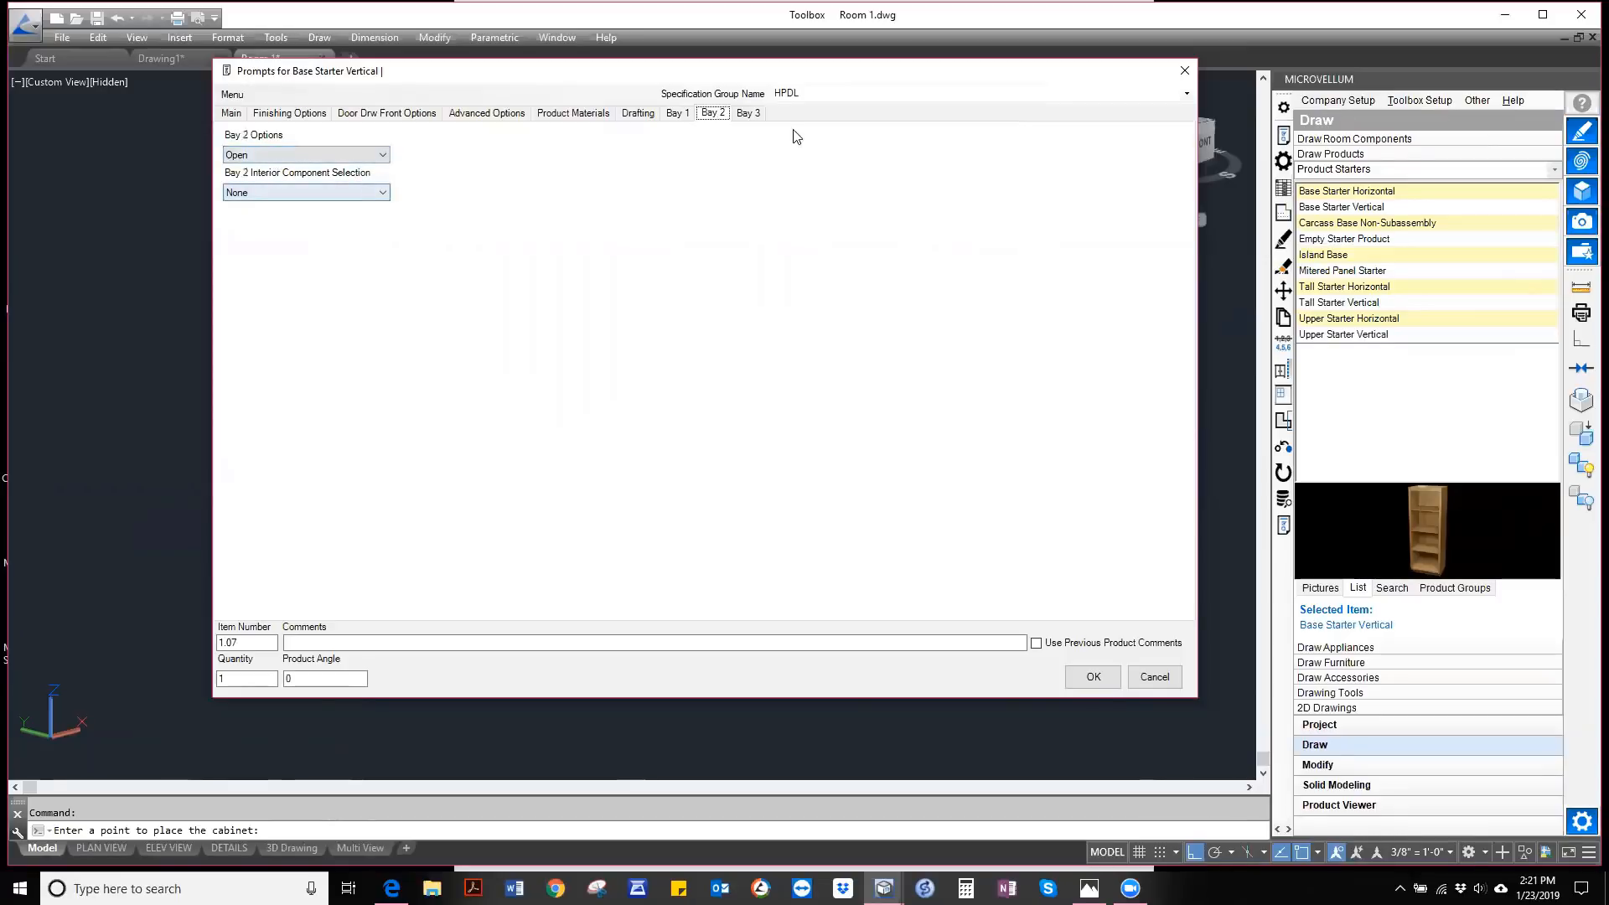
left_click(287, 157)
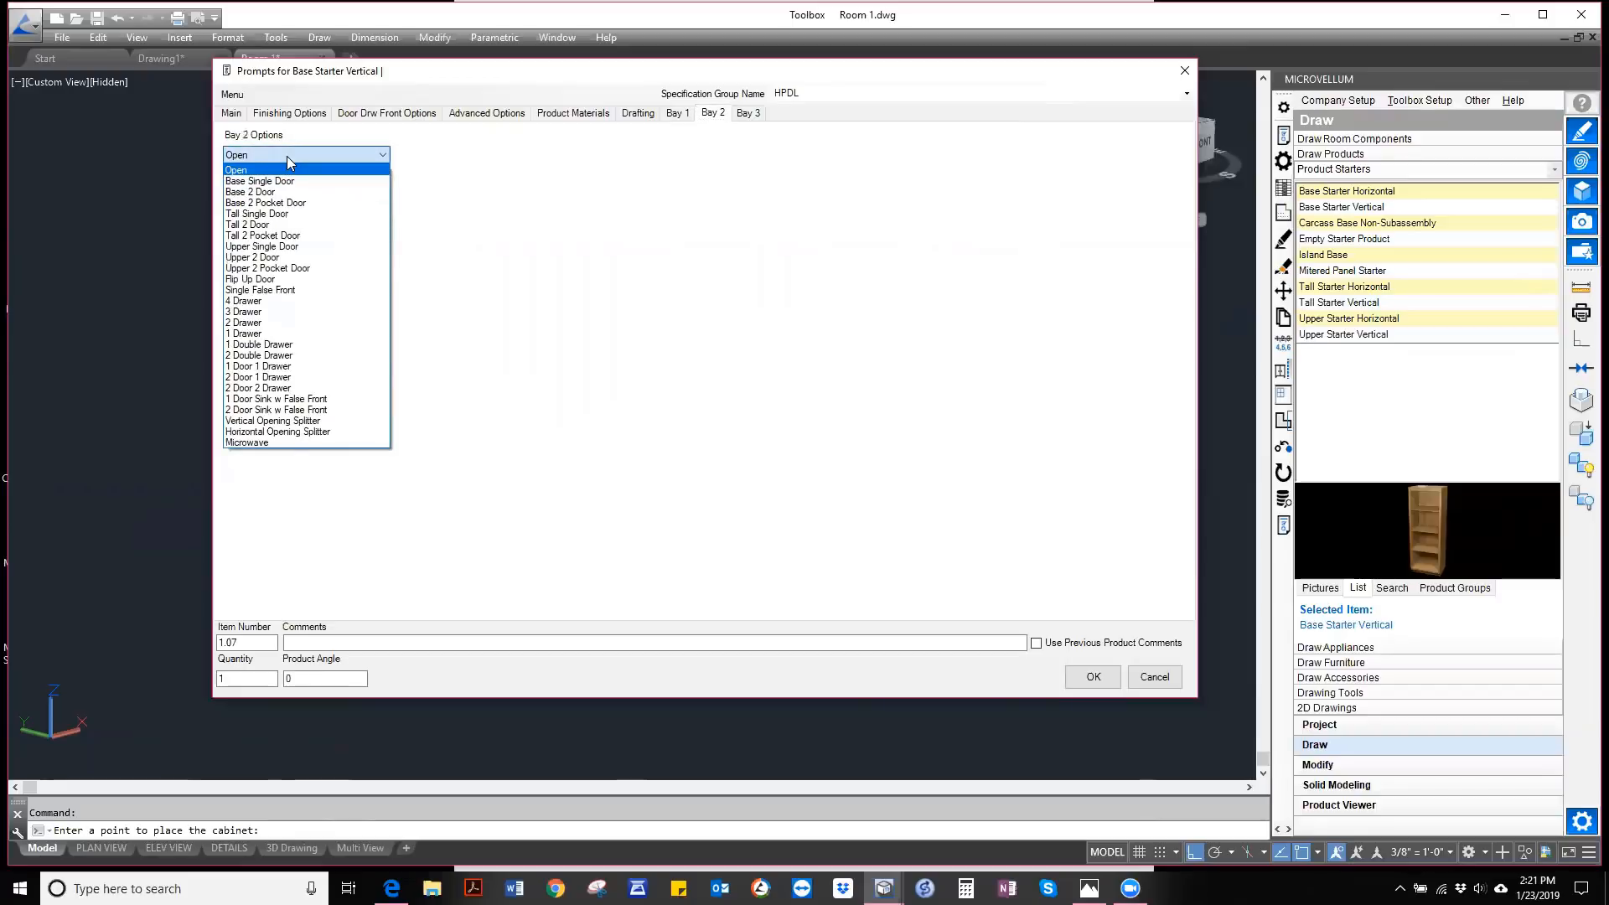
left_click(270, 432)
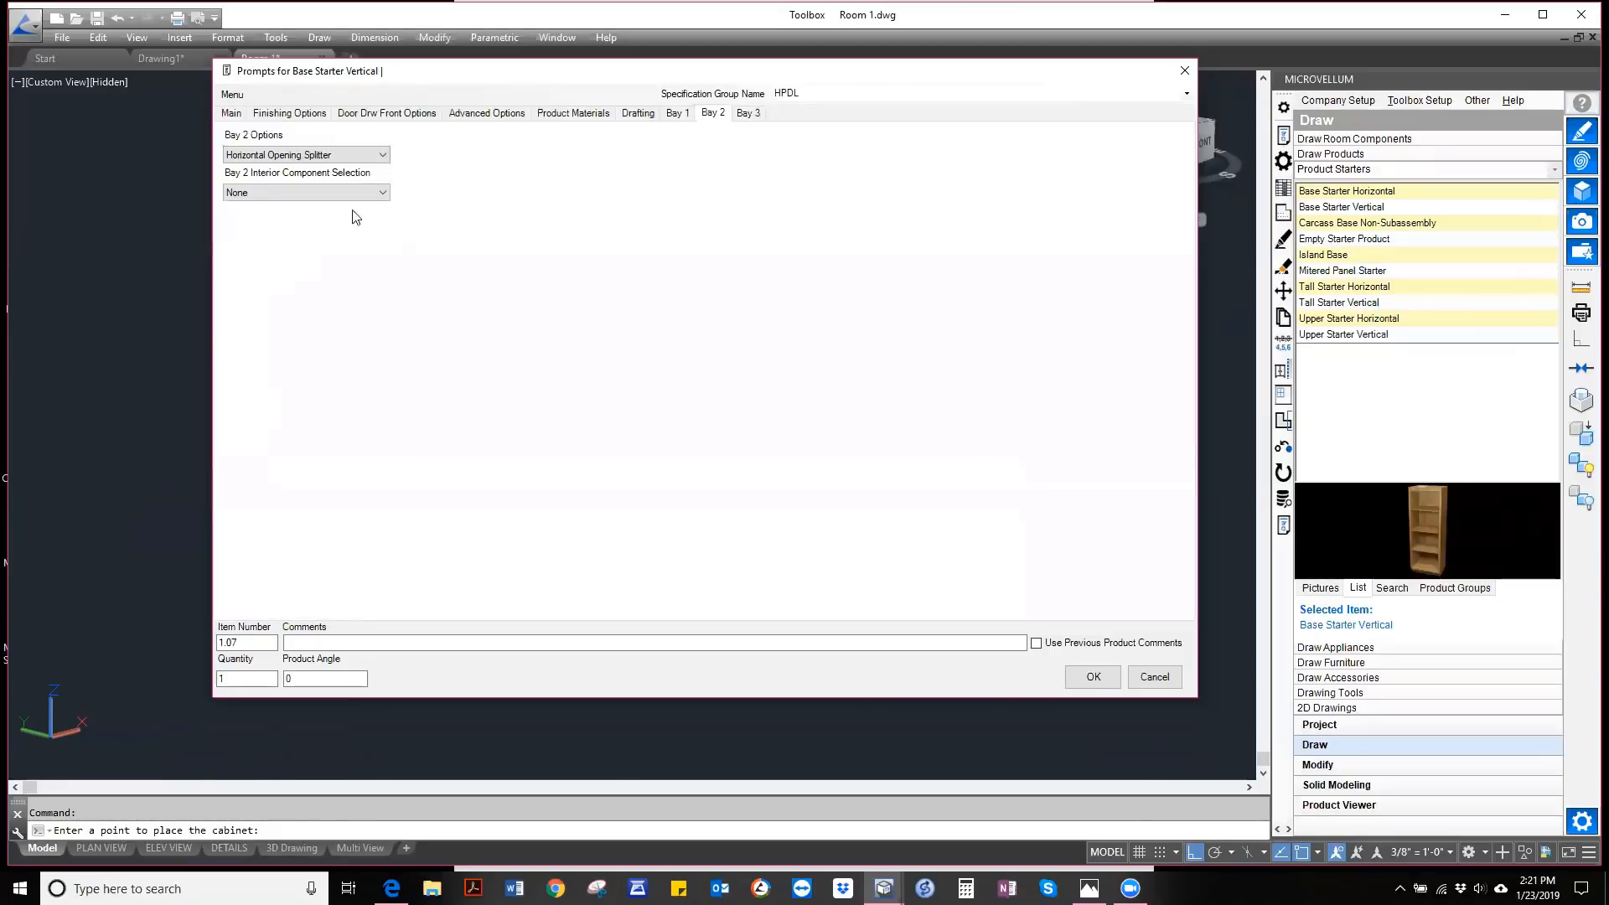
- Set Bay 3 to Base 2 Door with Adjustable and Fixed Shelves inside, and accept the prompts to draw the cabinet
left_click(748, 114)
left_click(297, 154)
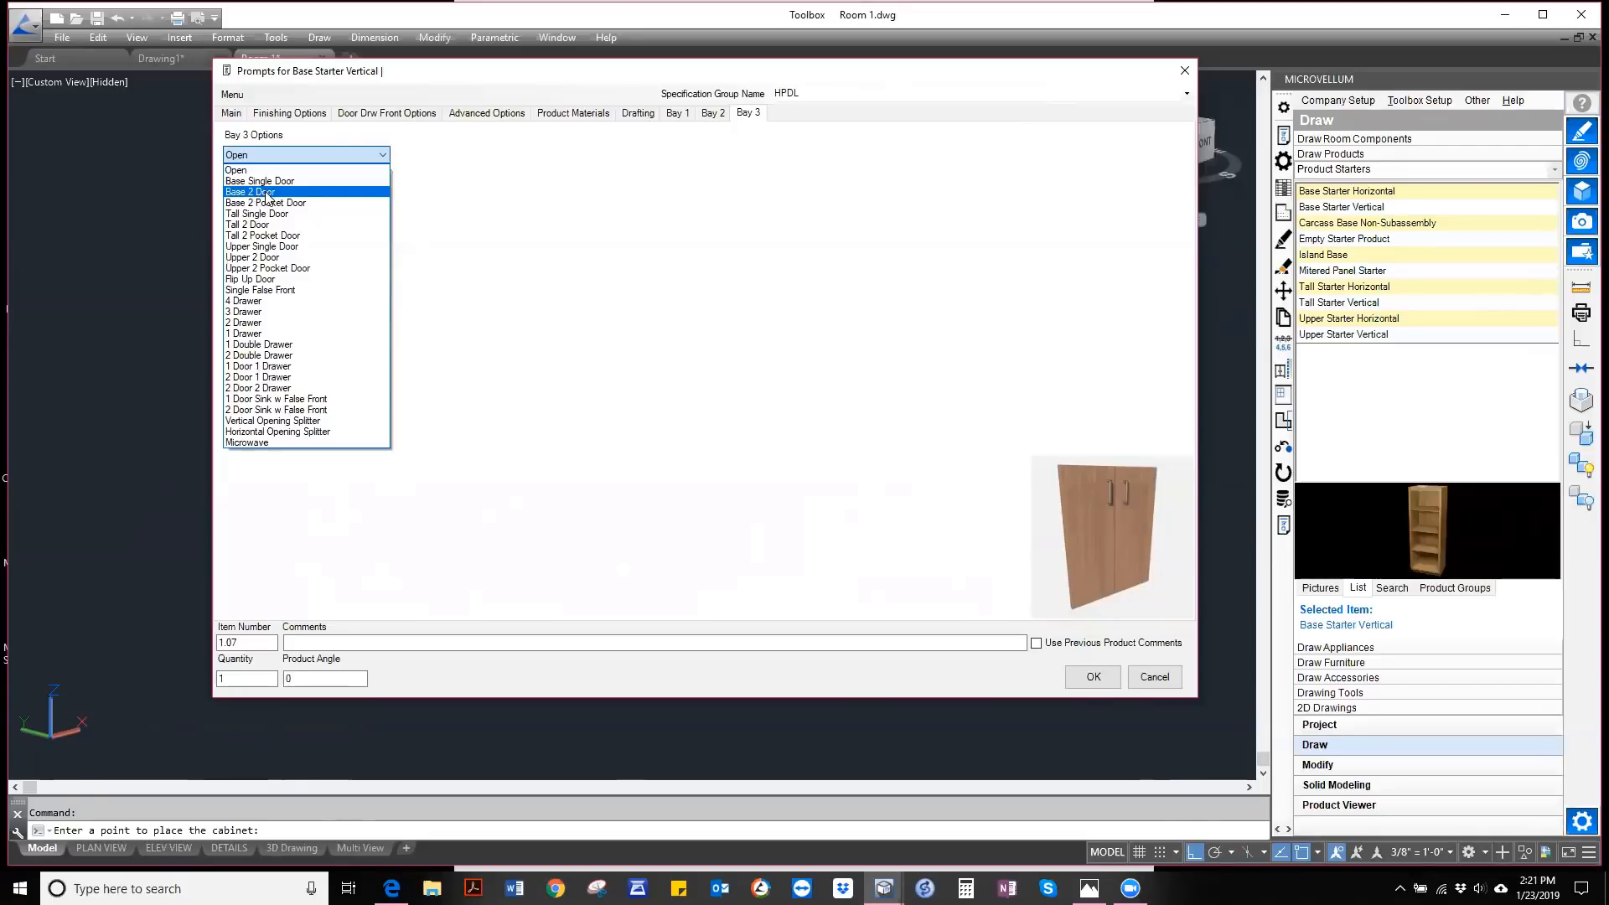
left_click(266, 193)
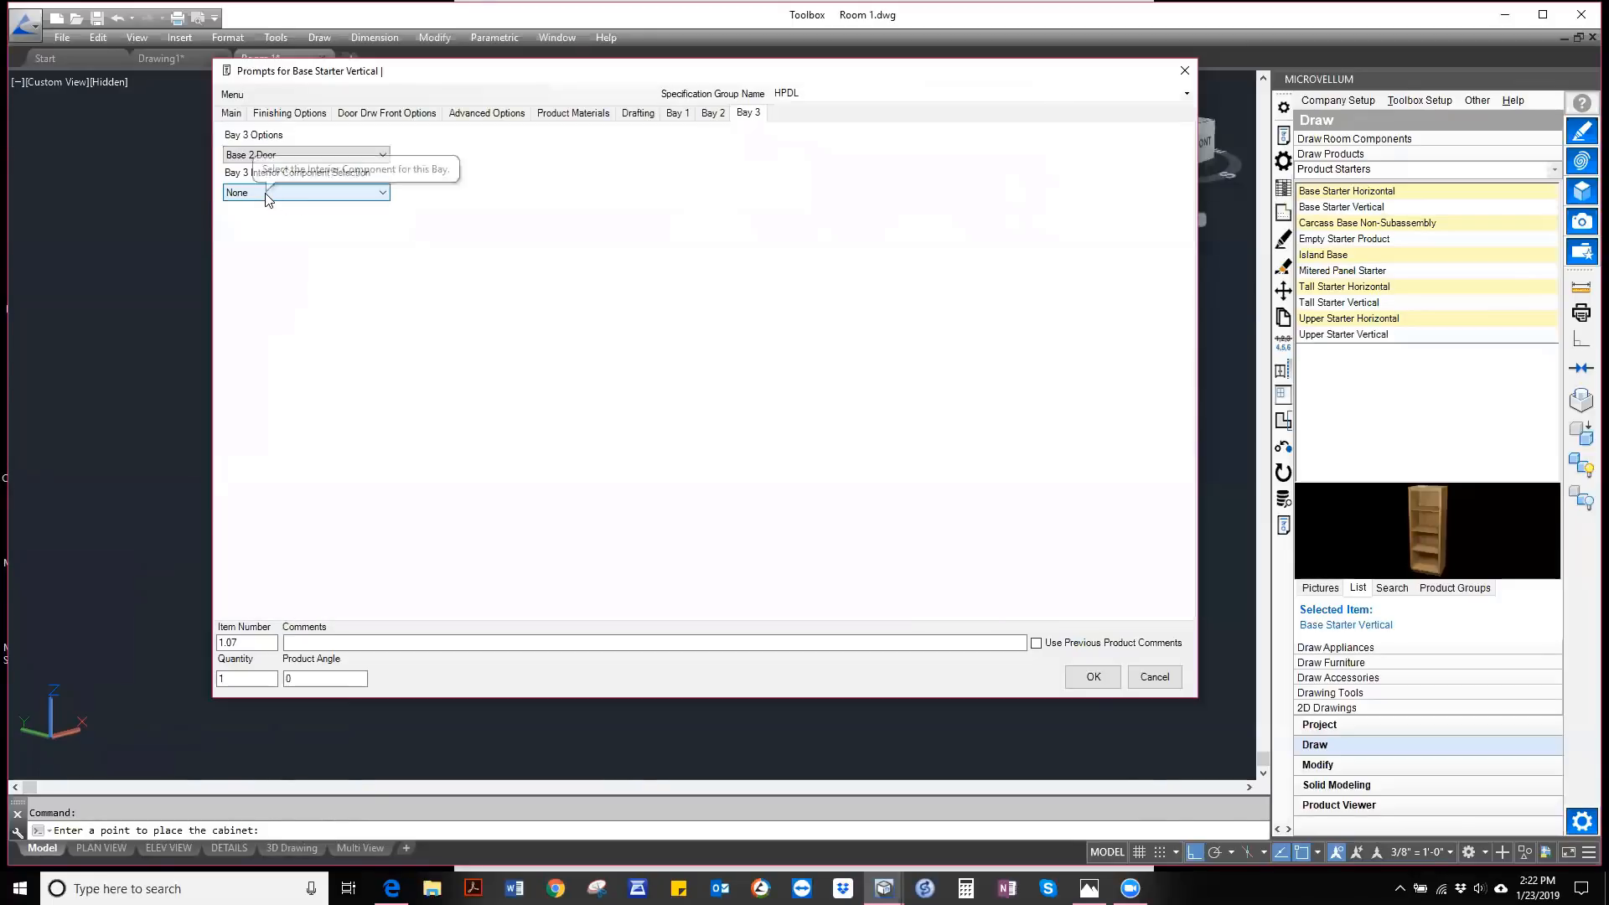
left_click(263, 194)
left_click(253, 218)
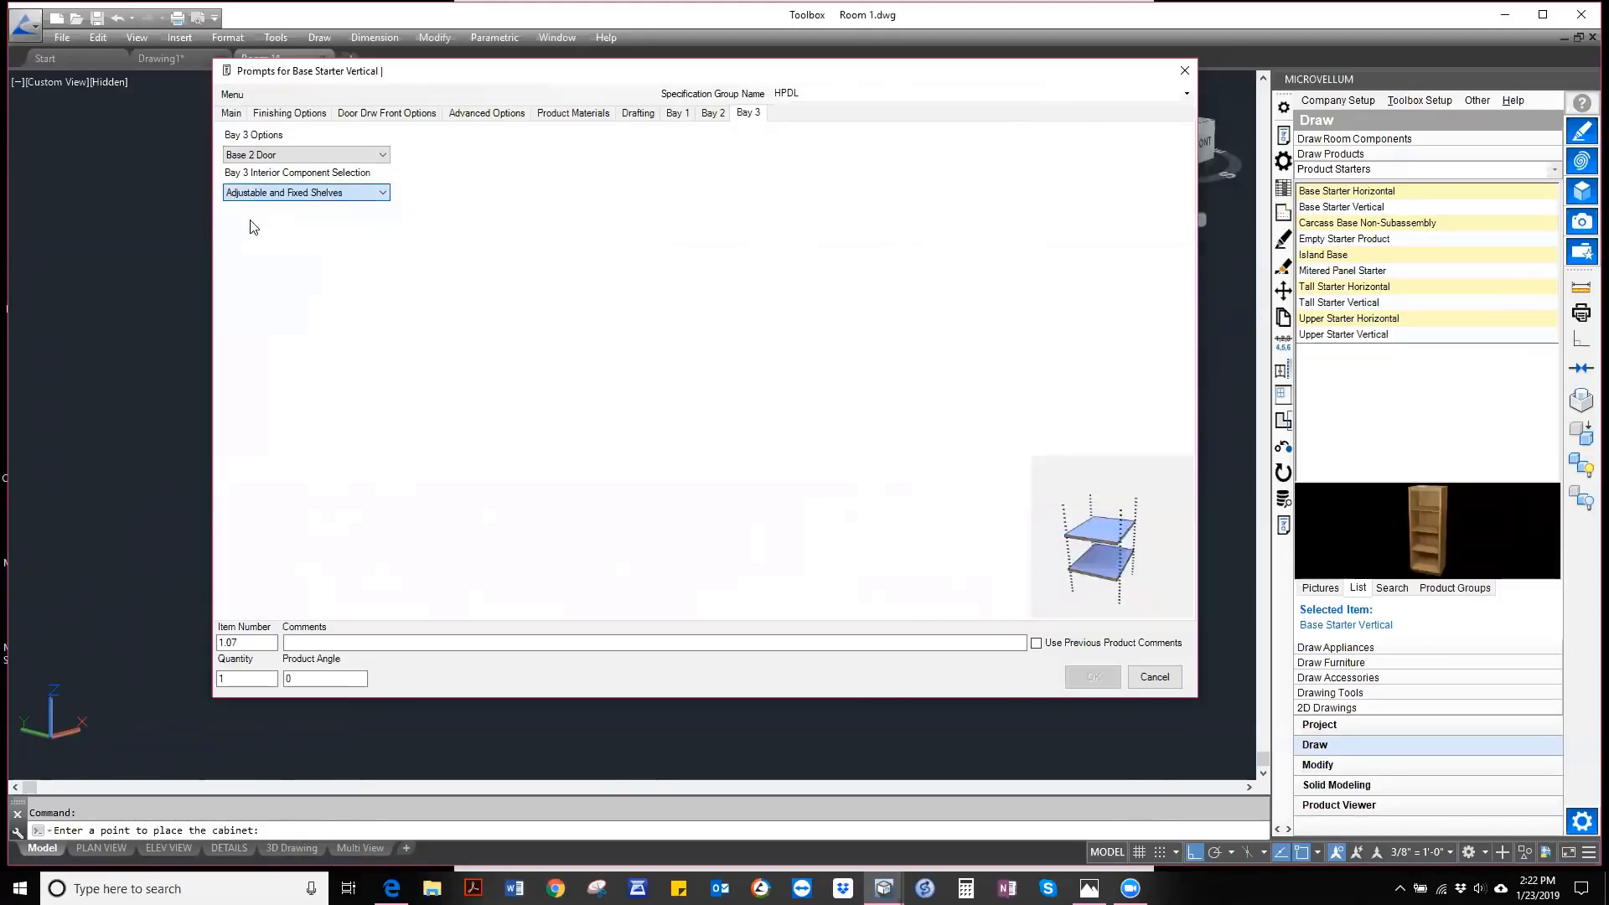
left_click(1111, 675)
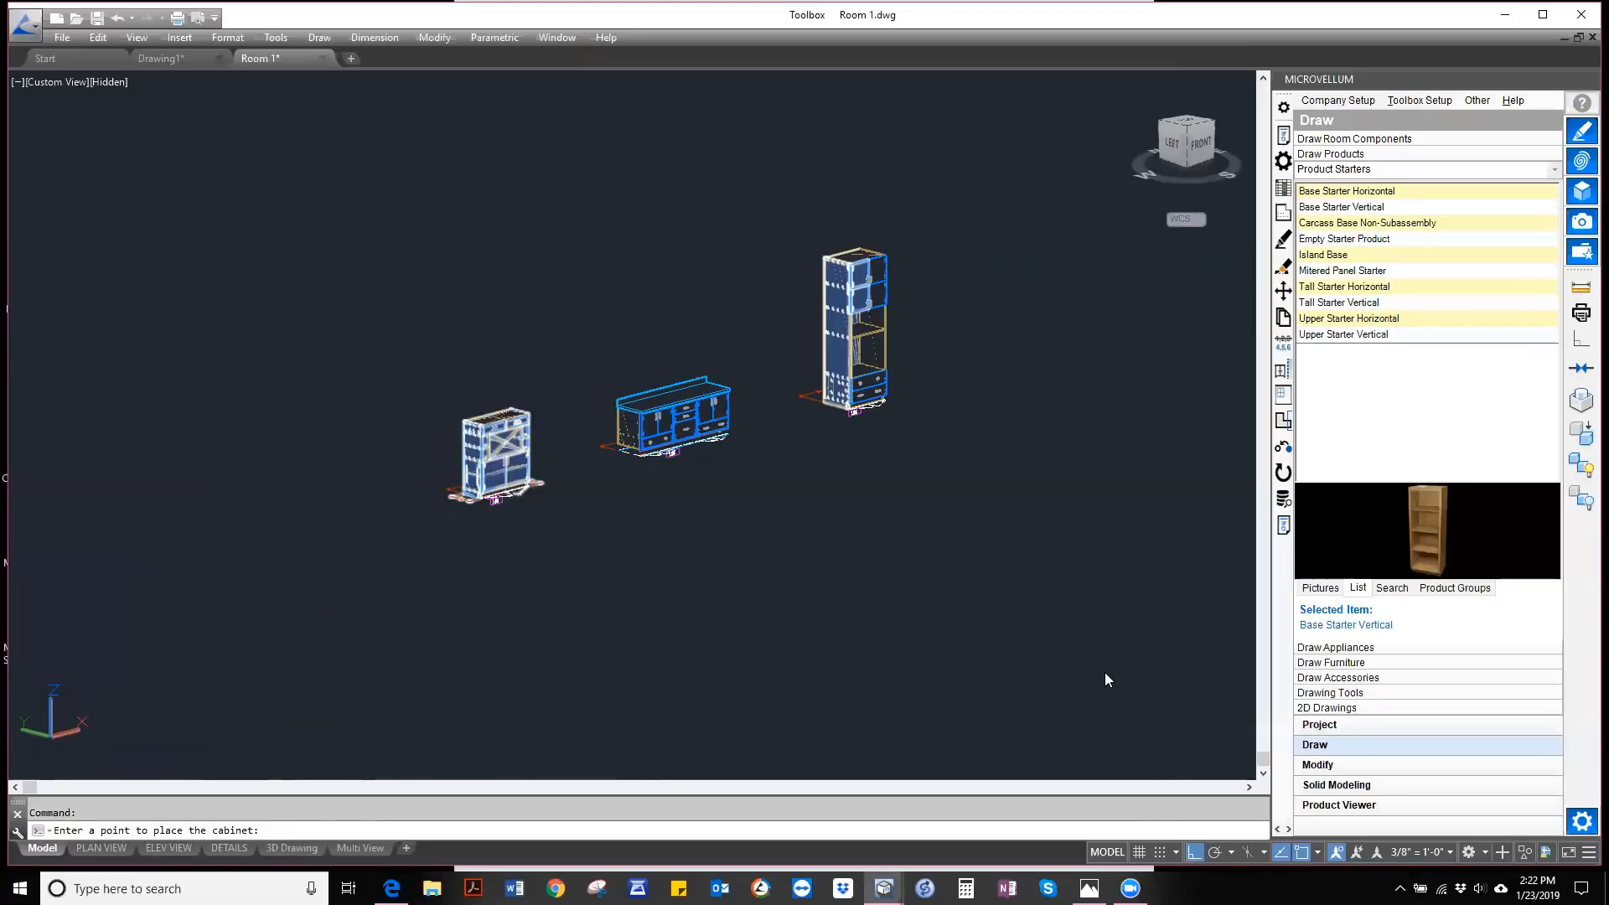
left_click(1104, 673)
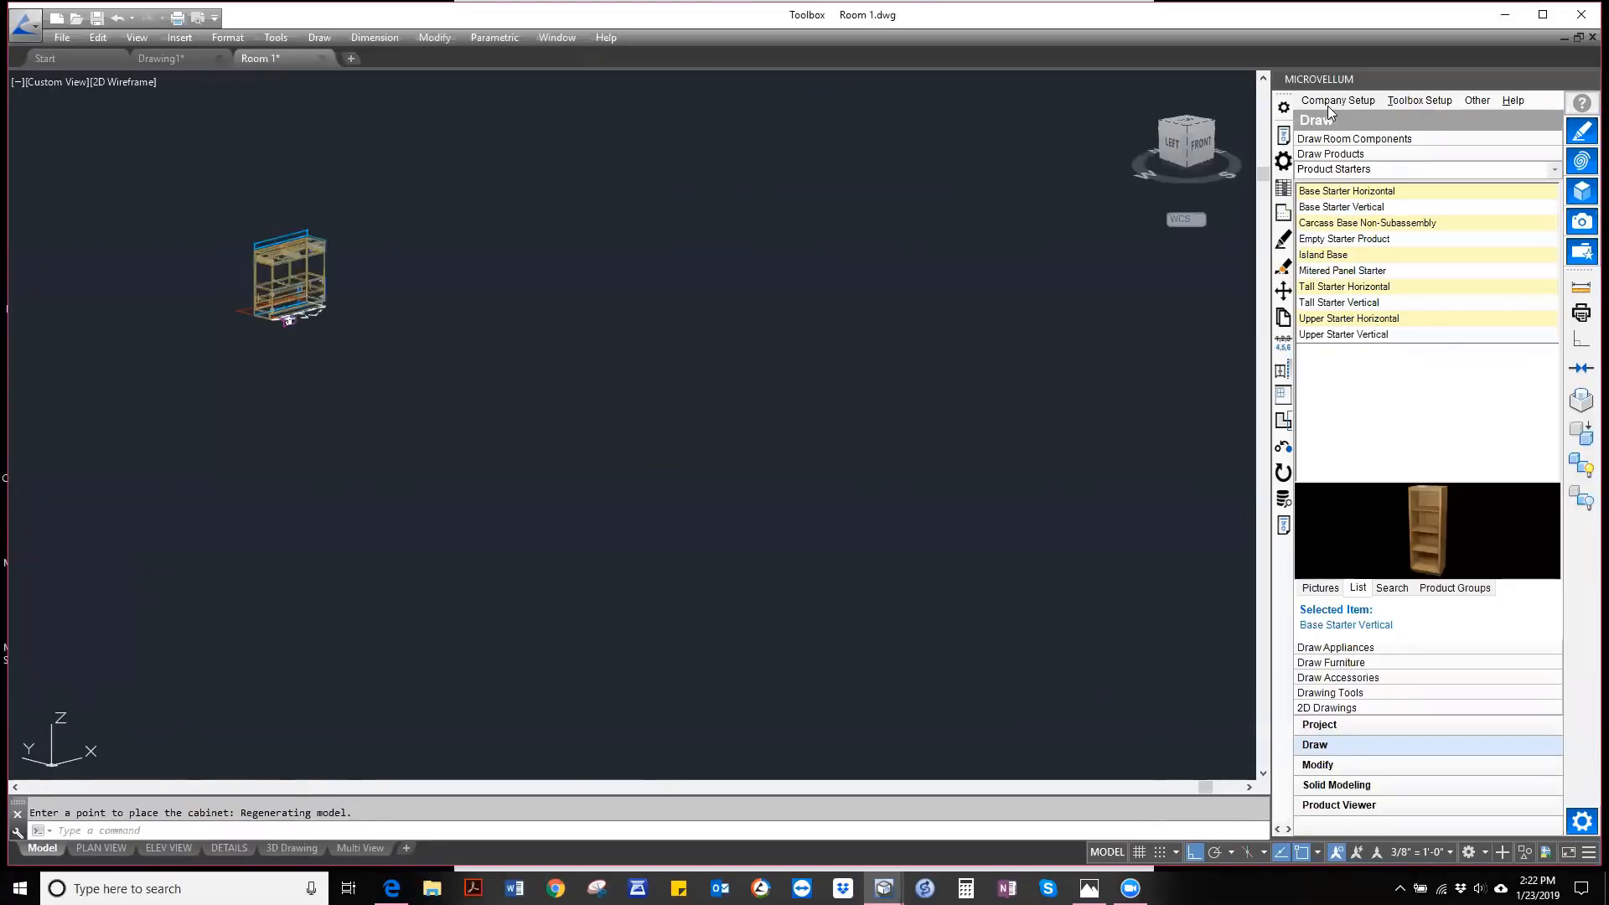
- Examine the drawer, open and door bays of the newly drawn base cabinet up close
left_click(1513, 101)
mouse_move(1476, 101)
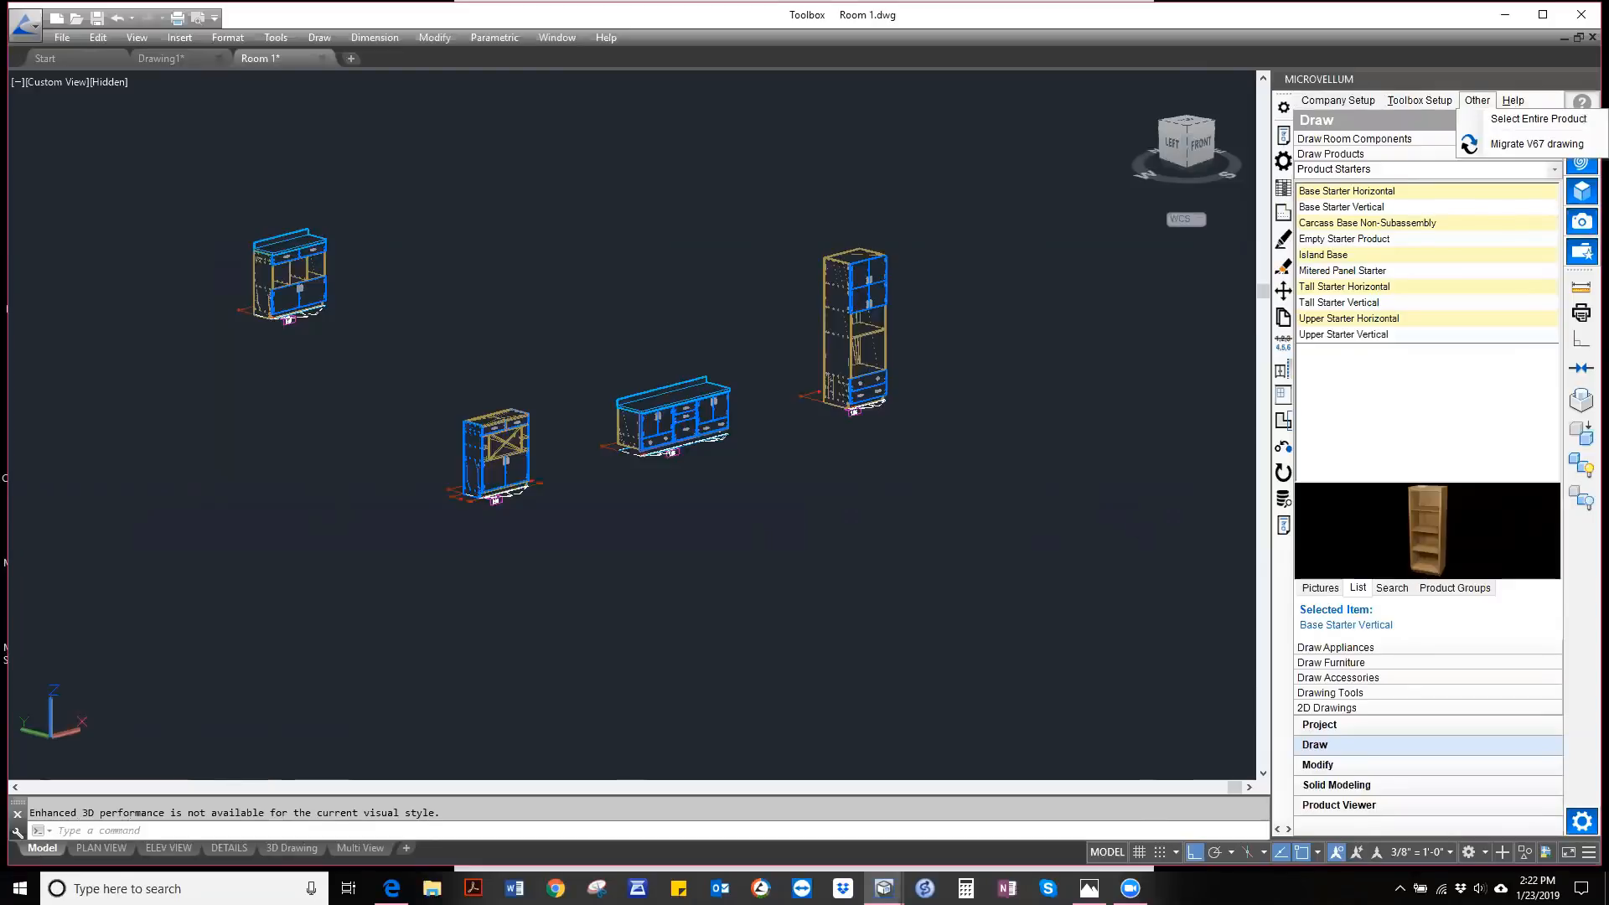
left_click(560, 625)
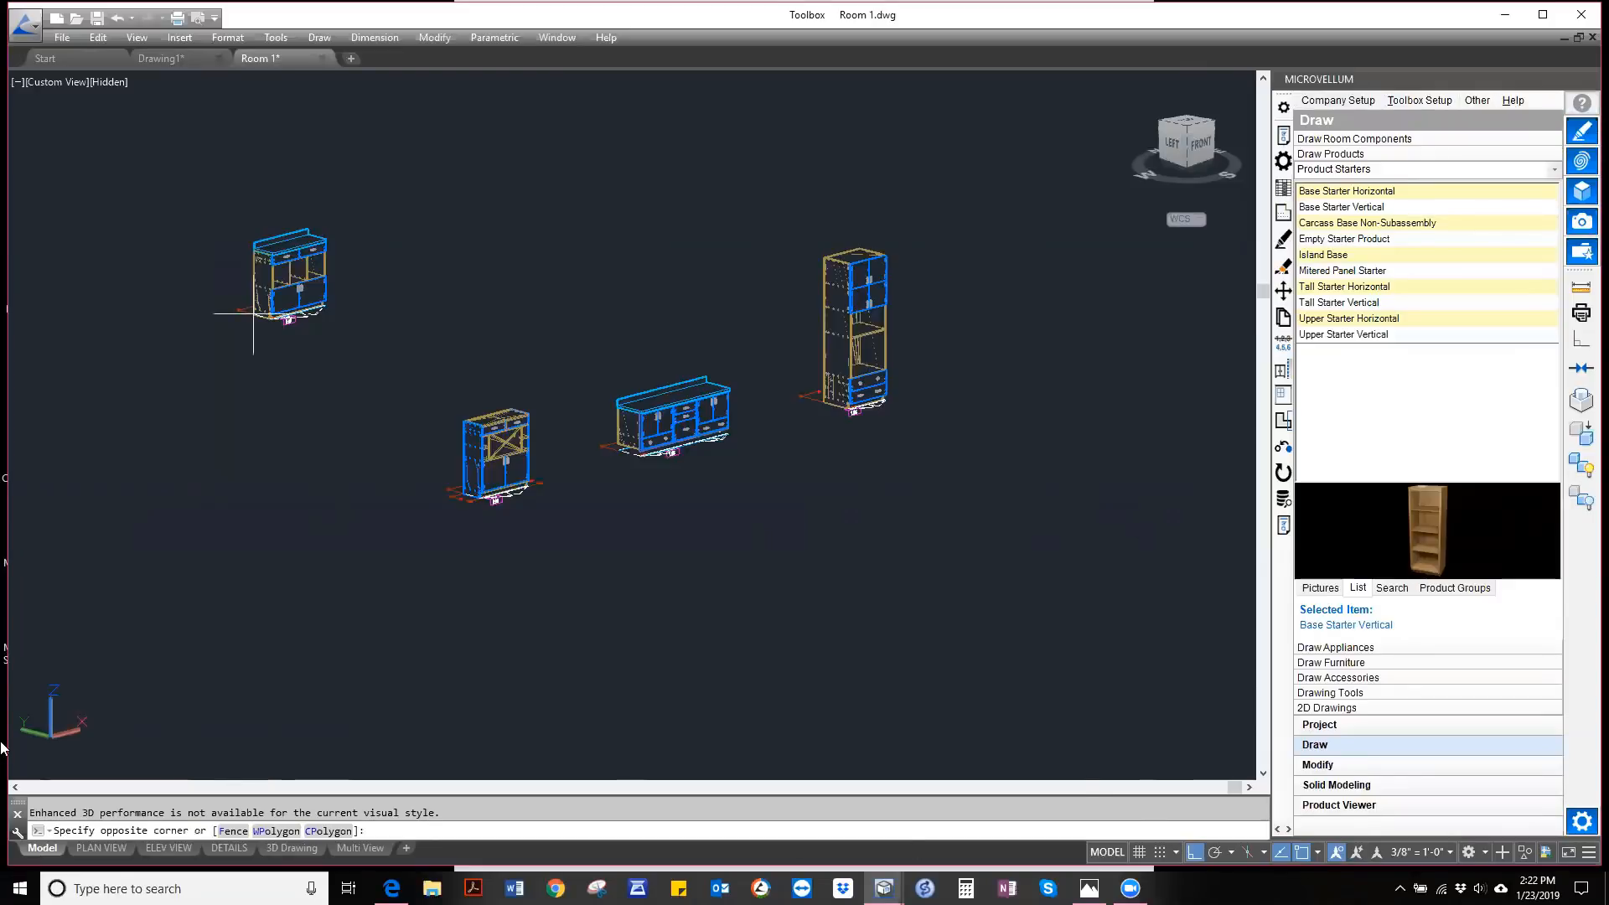
left_click(366, 683)
scroll(274, 268, "up", 2)
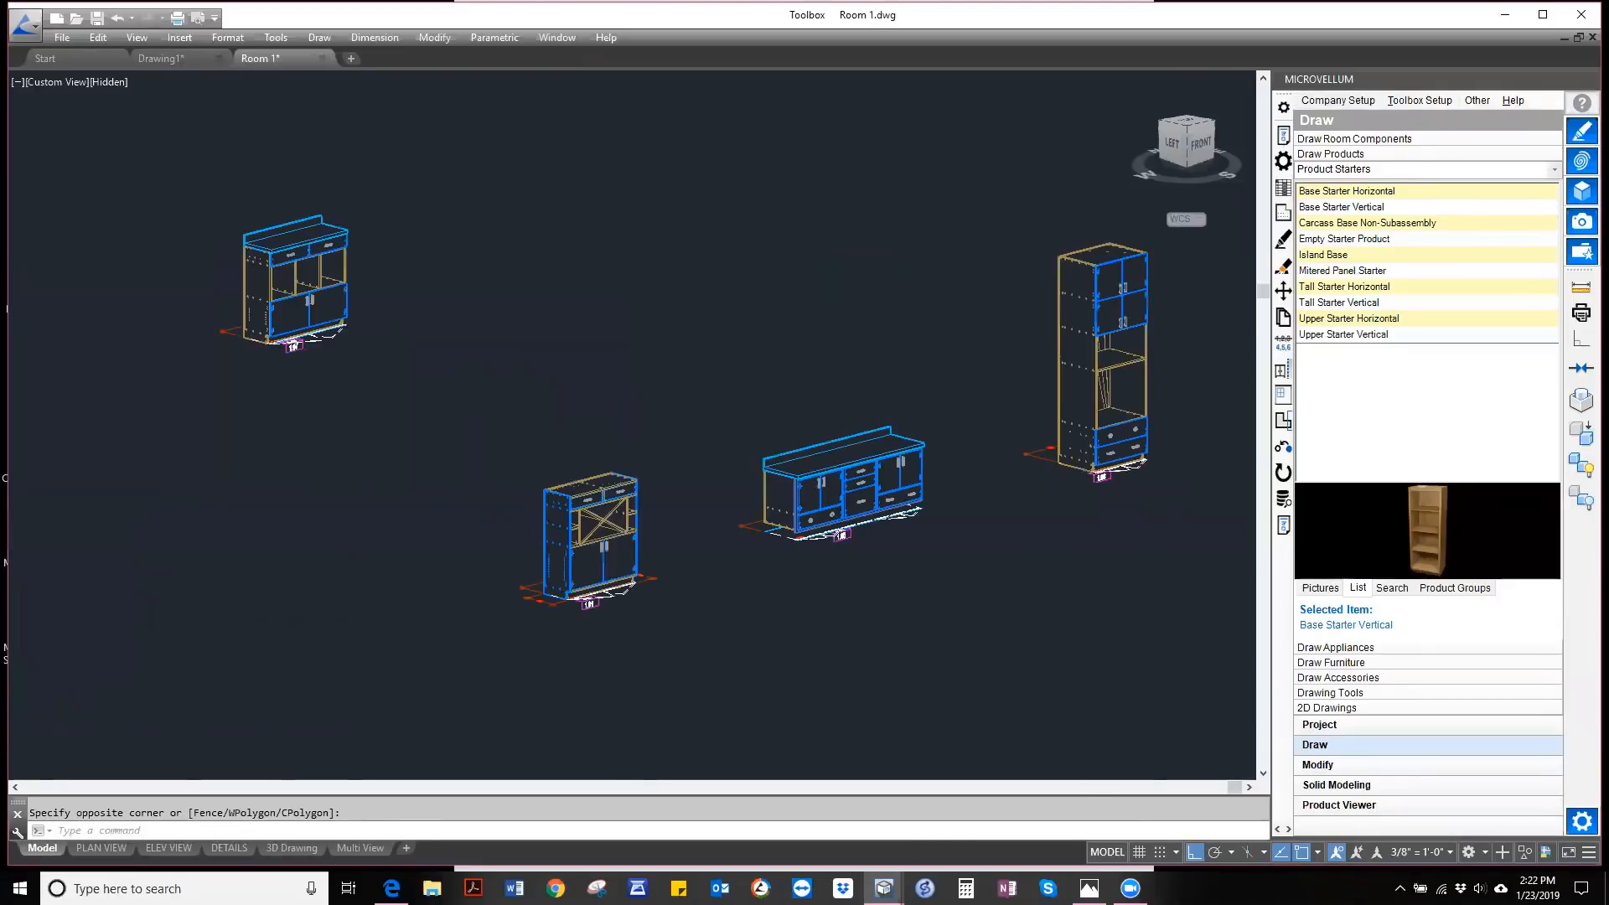
scroll(270, 261, "up", 2)
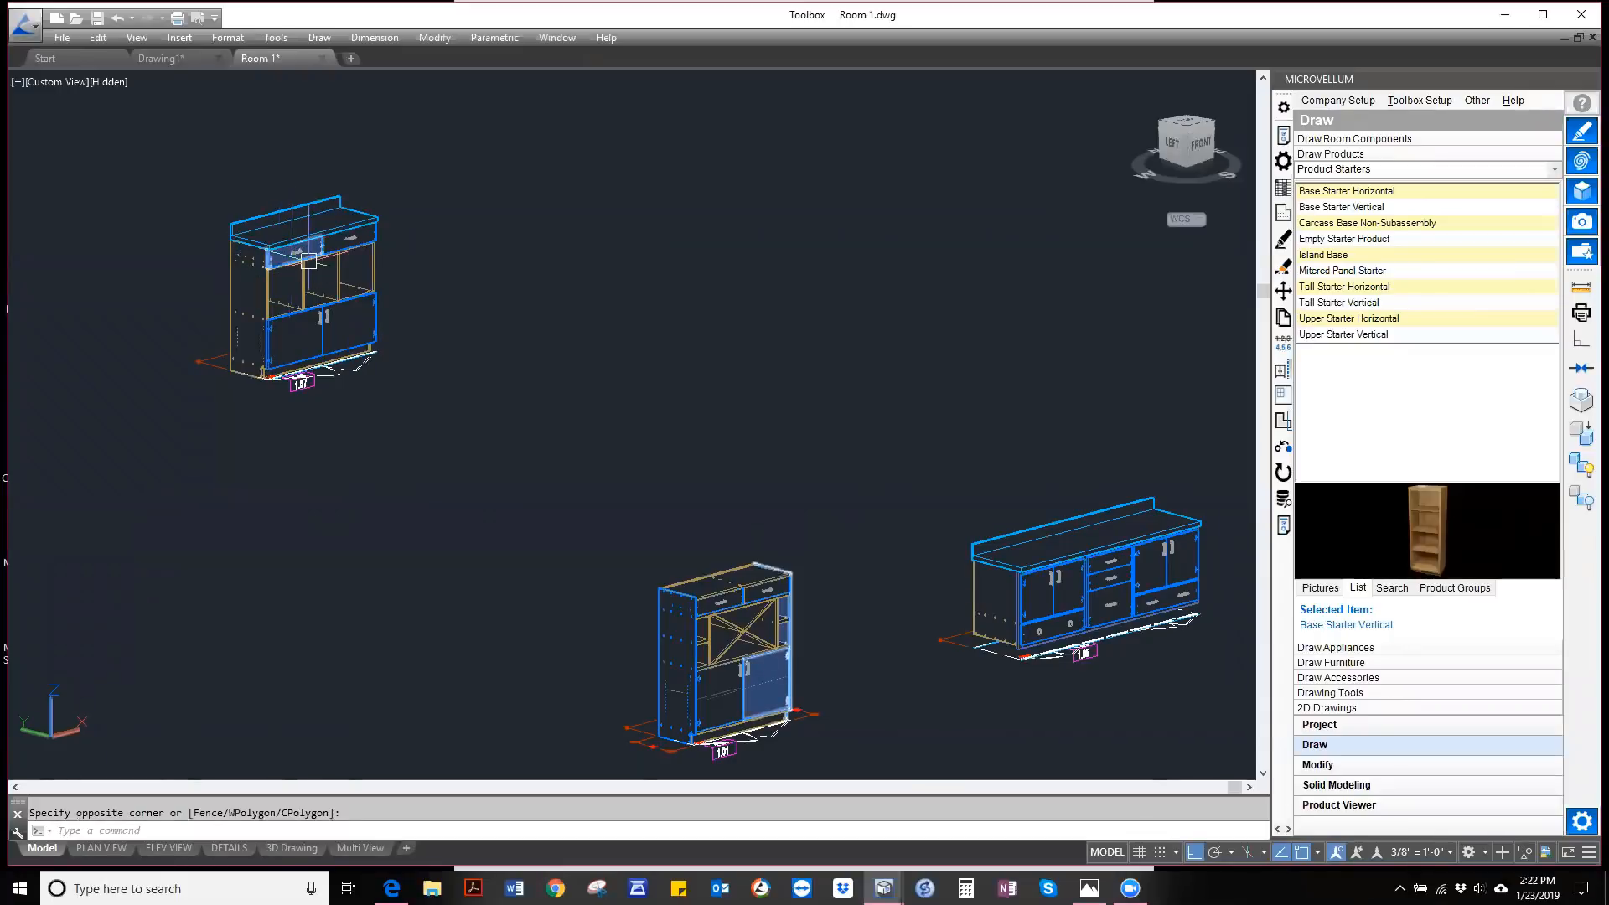
scroll(309, 261, "up", 2)
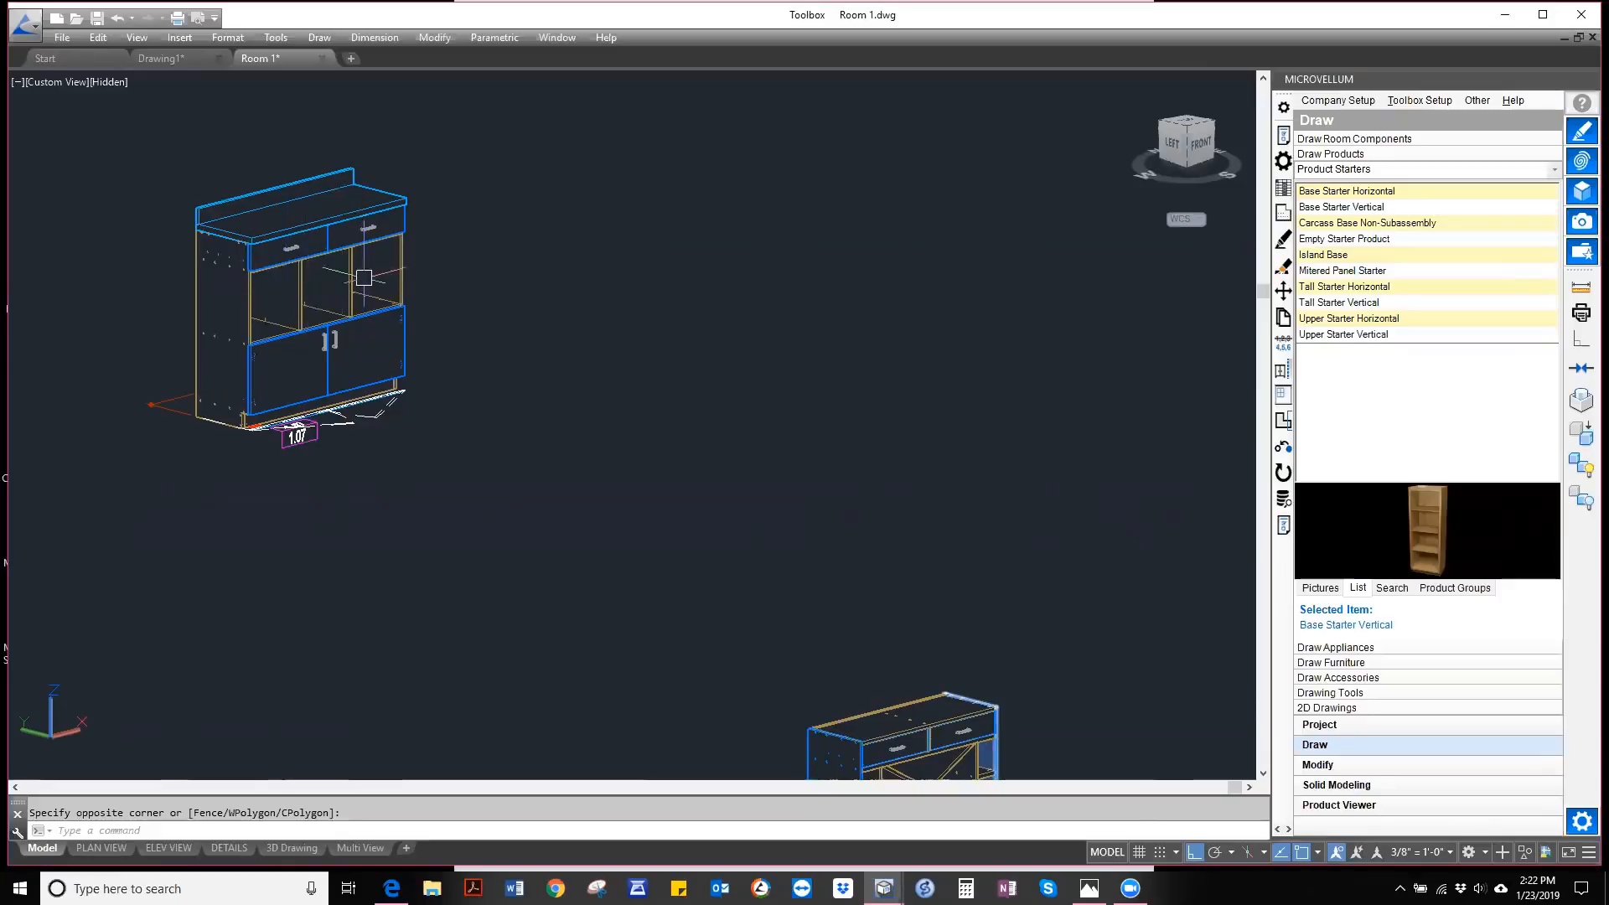
scroll(496, 411, "down", 2)
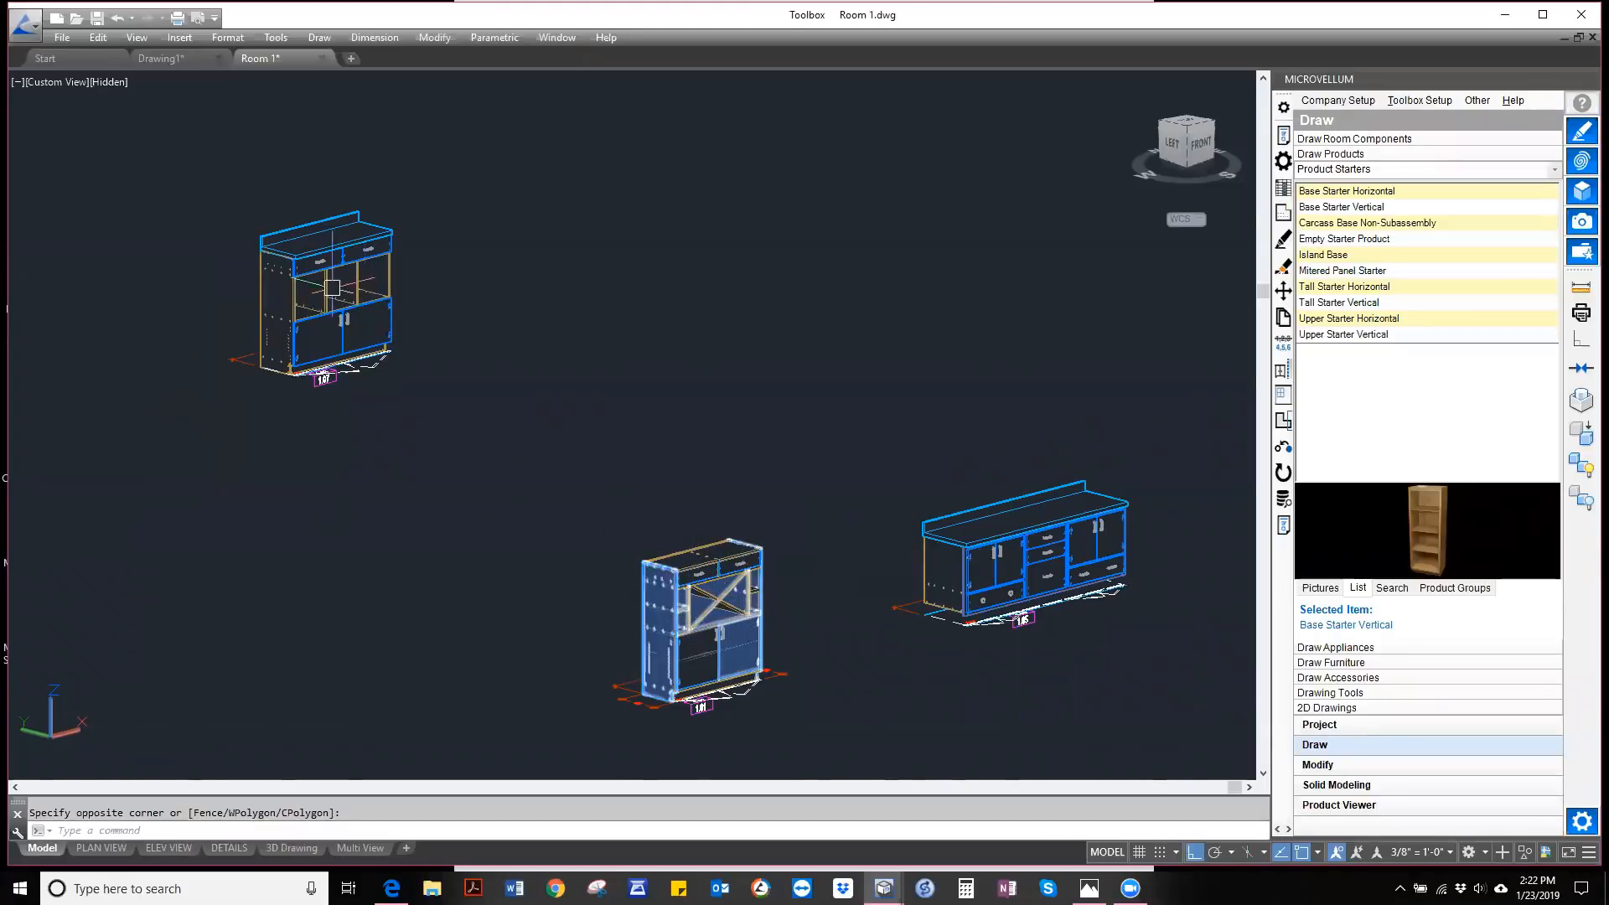
scroll(332, 245, "up", 2)
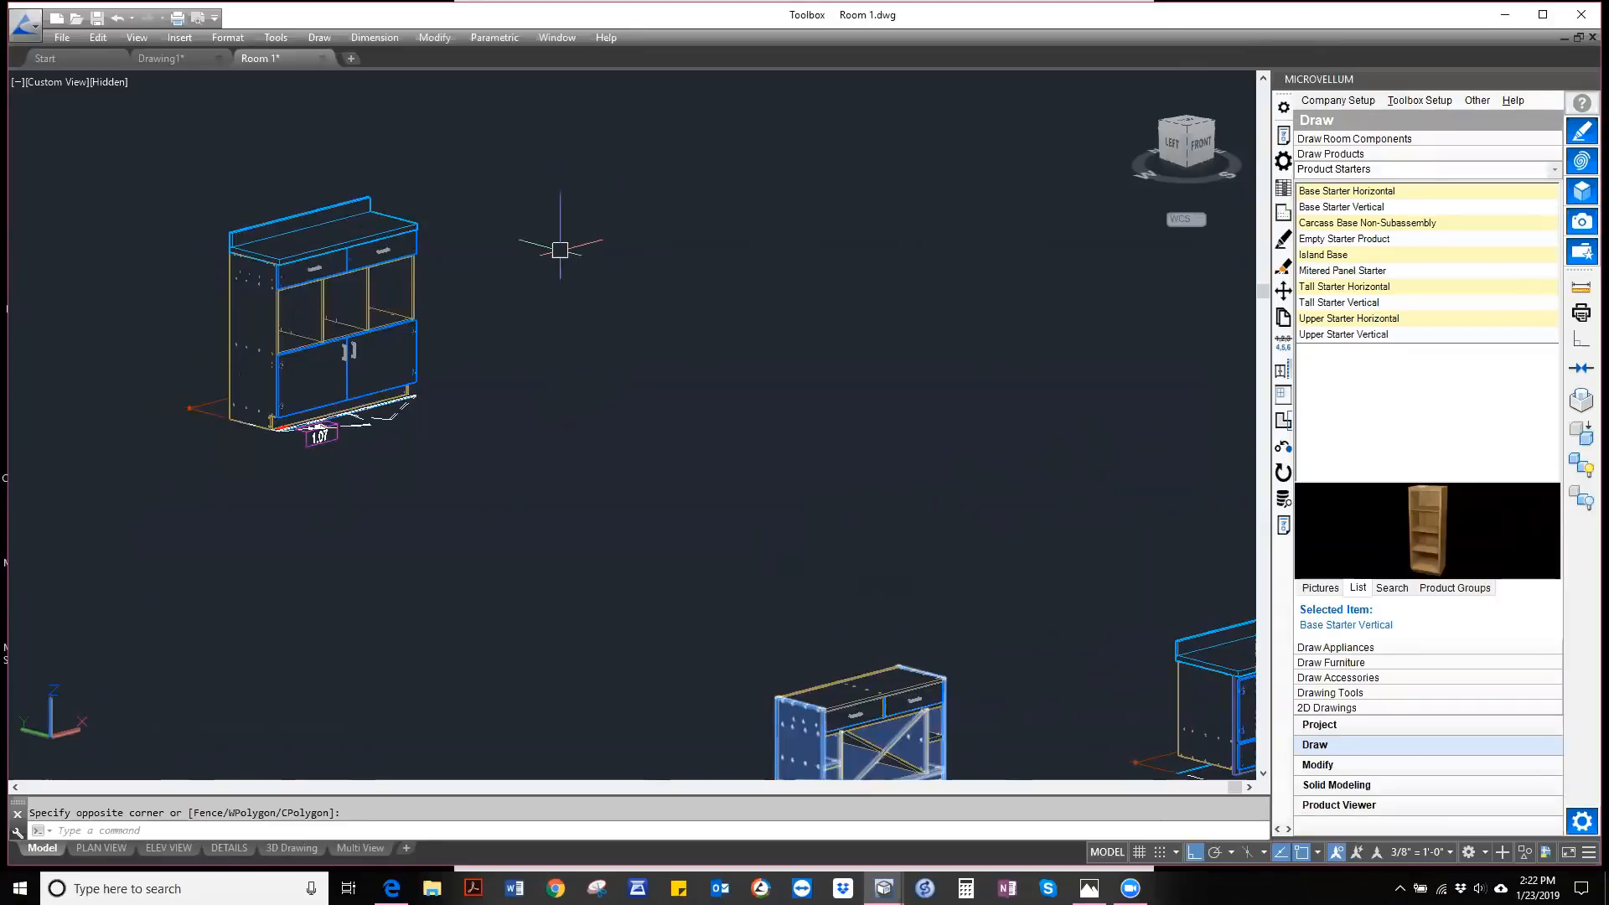
- Open the product prompts of cabinet 1.07, bring up its subassembly list, and inspect the width formula of the 1 Double Drawer
left_click(1284, 137)
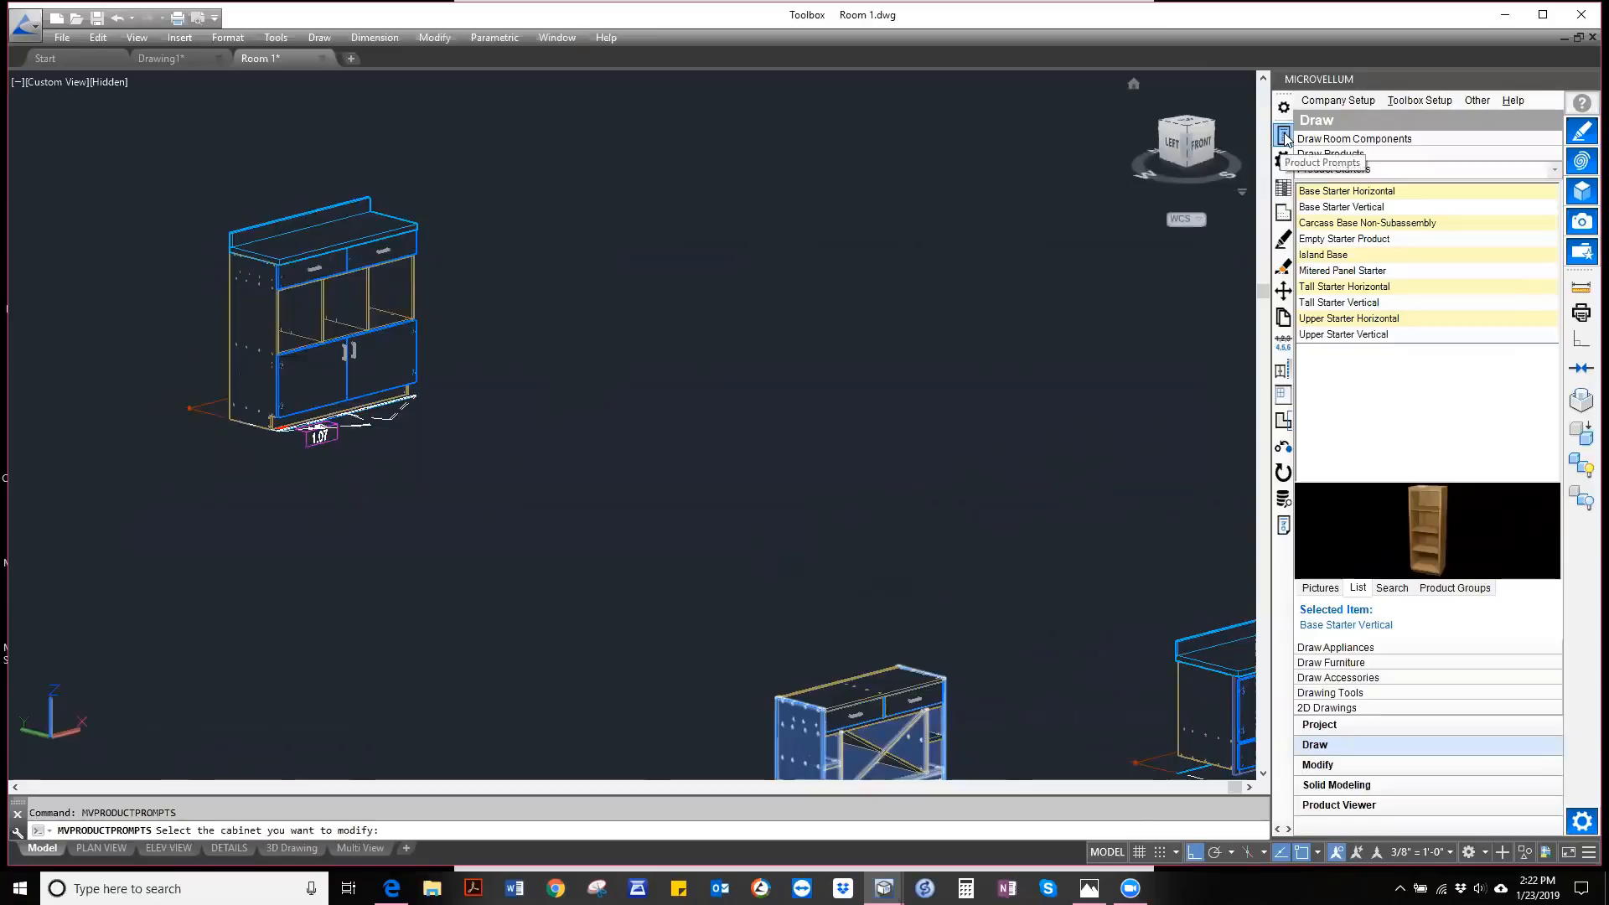
left_click(368, 248)
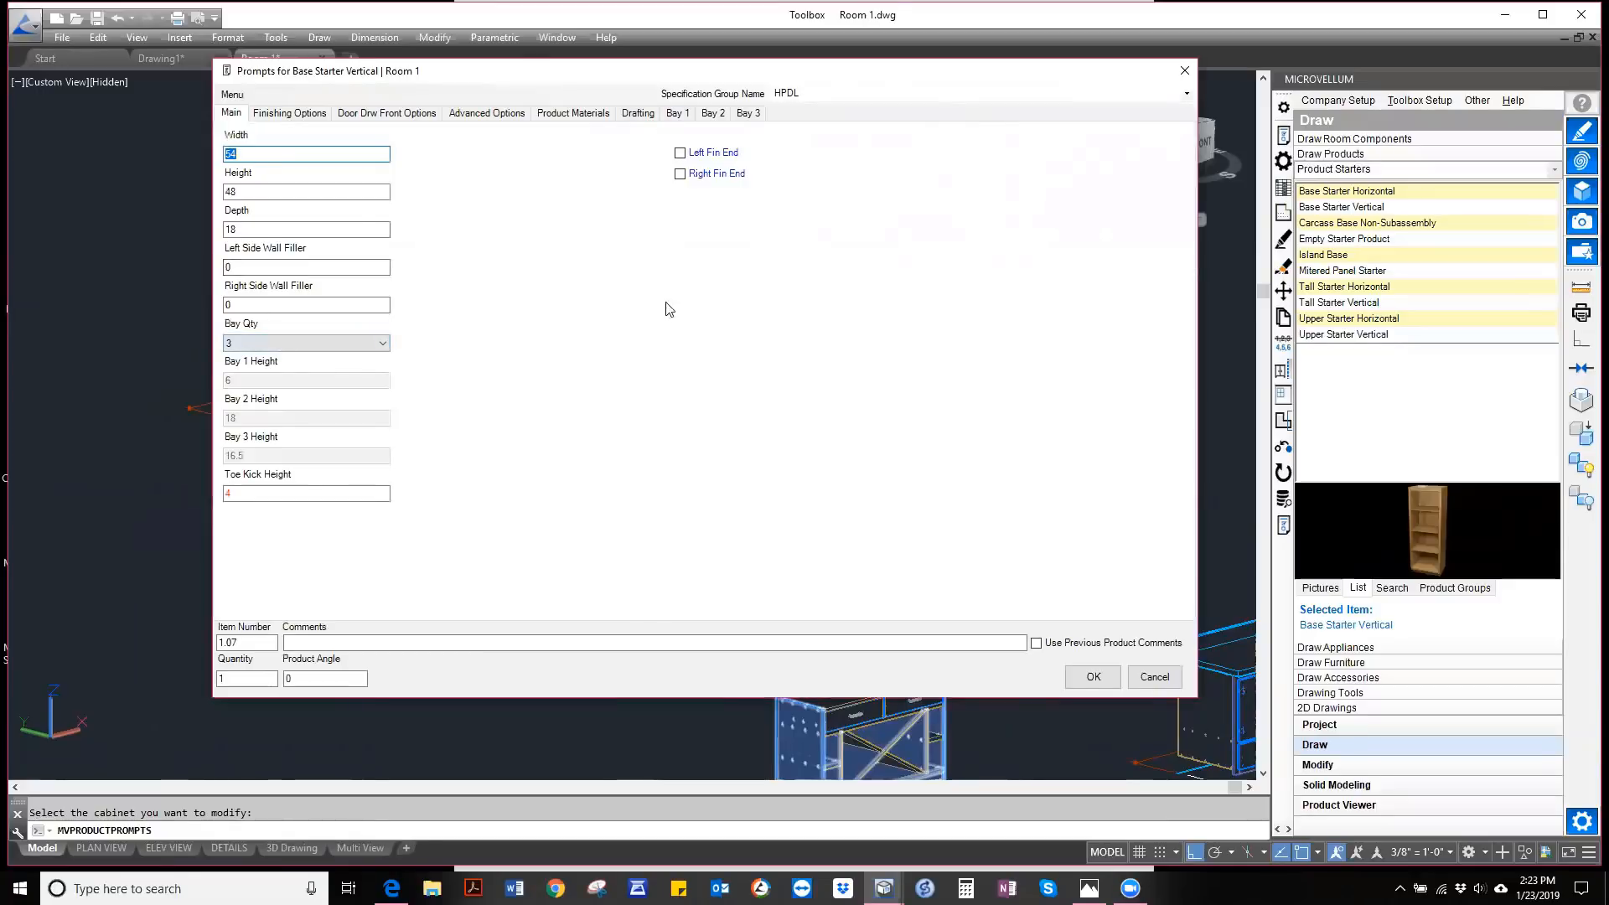
left_click(678, 113)
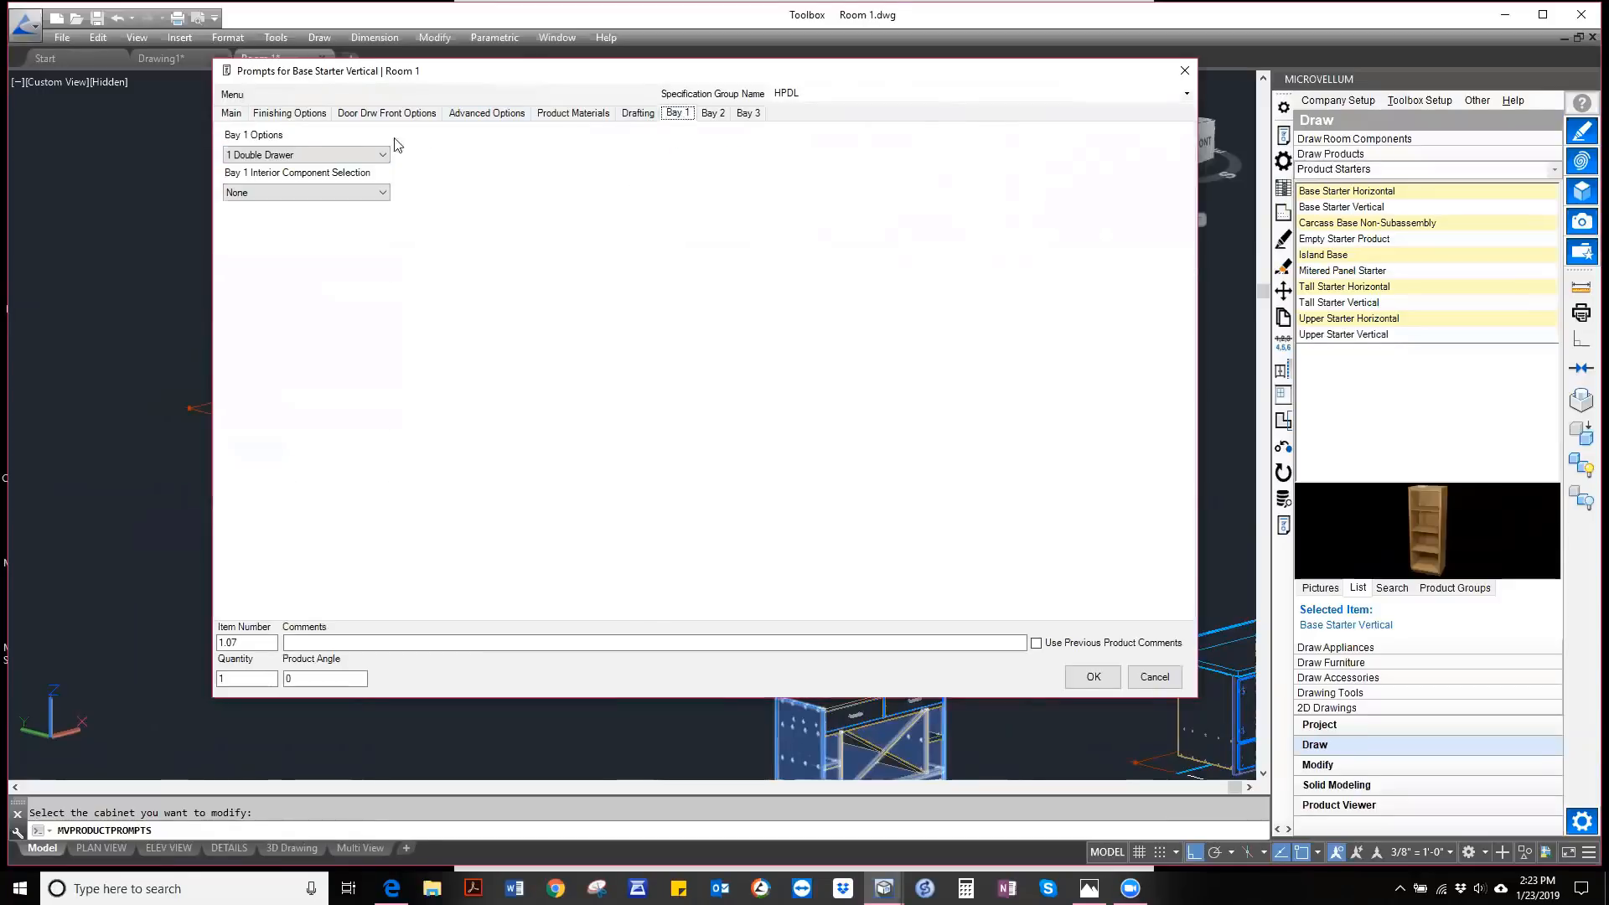
right_click(770, 360)
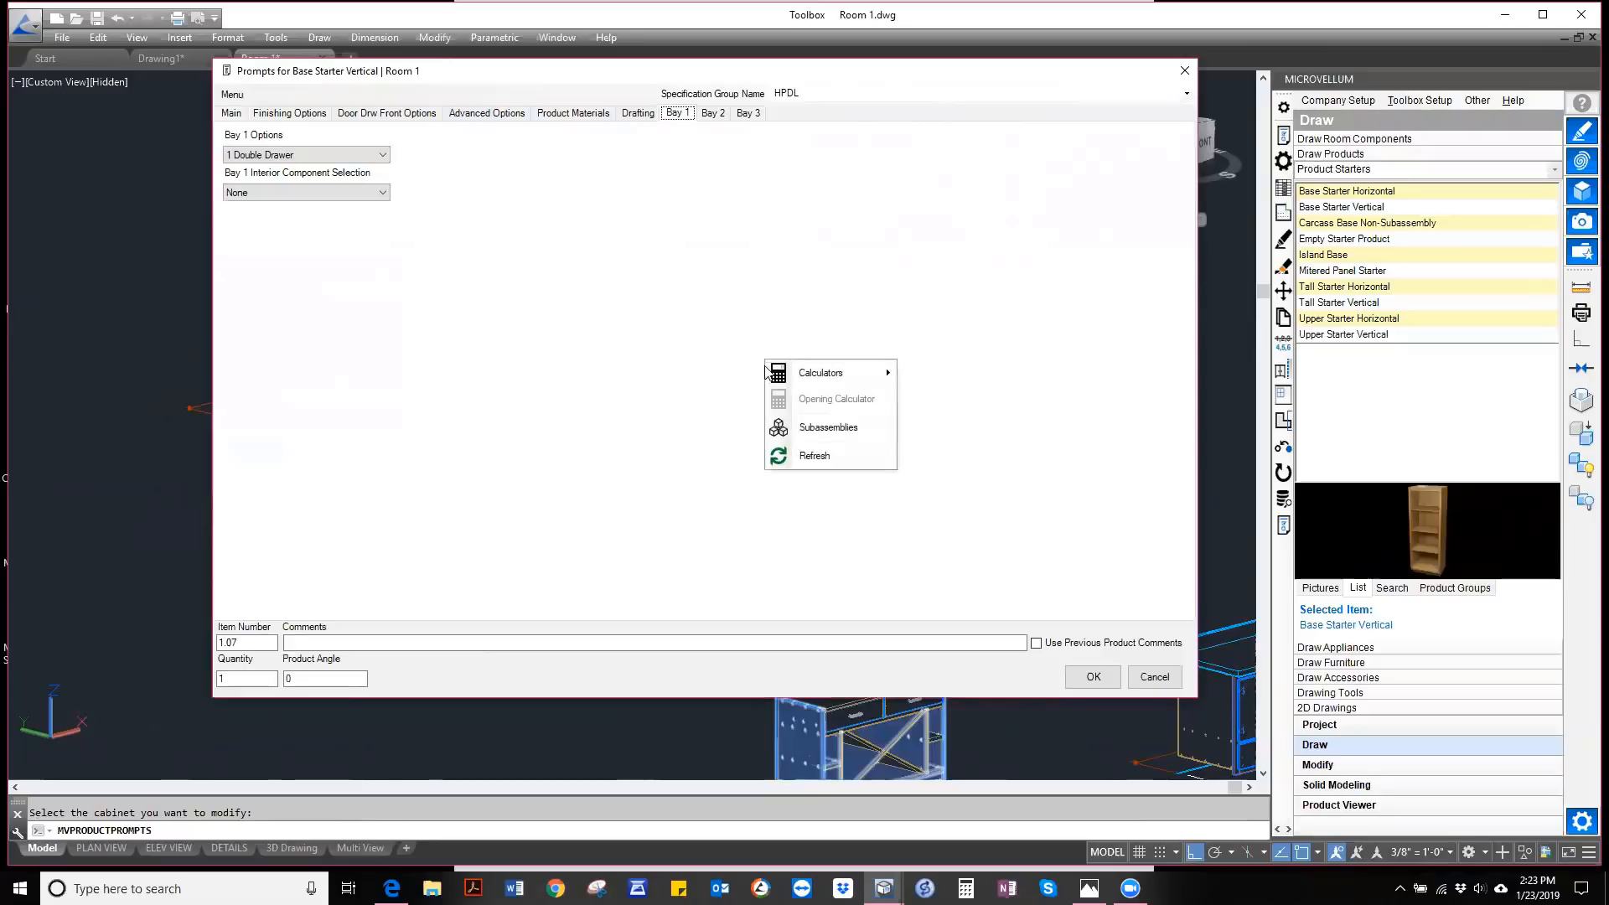
left_click(817, 433)
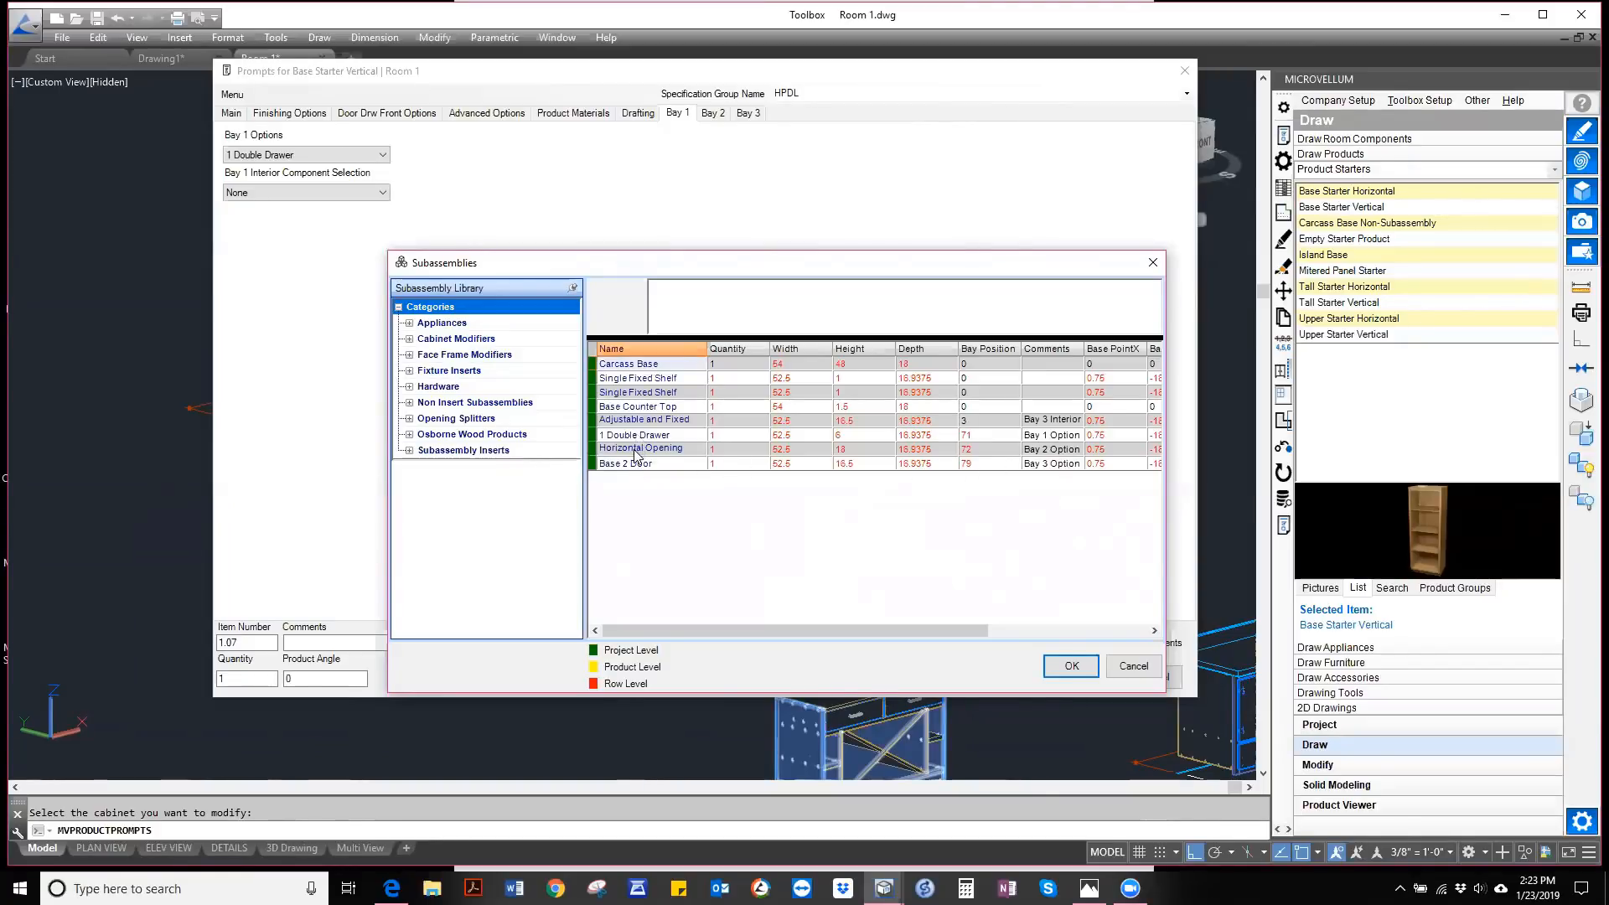
left_click(788, 434)
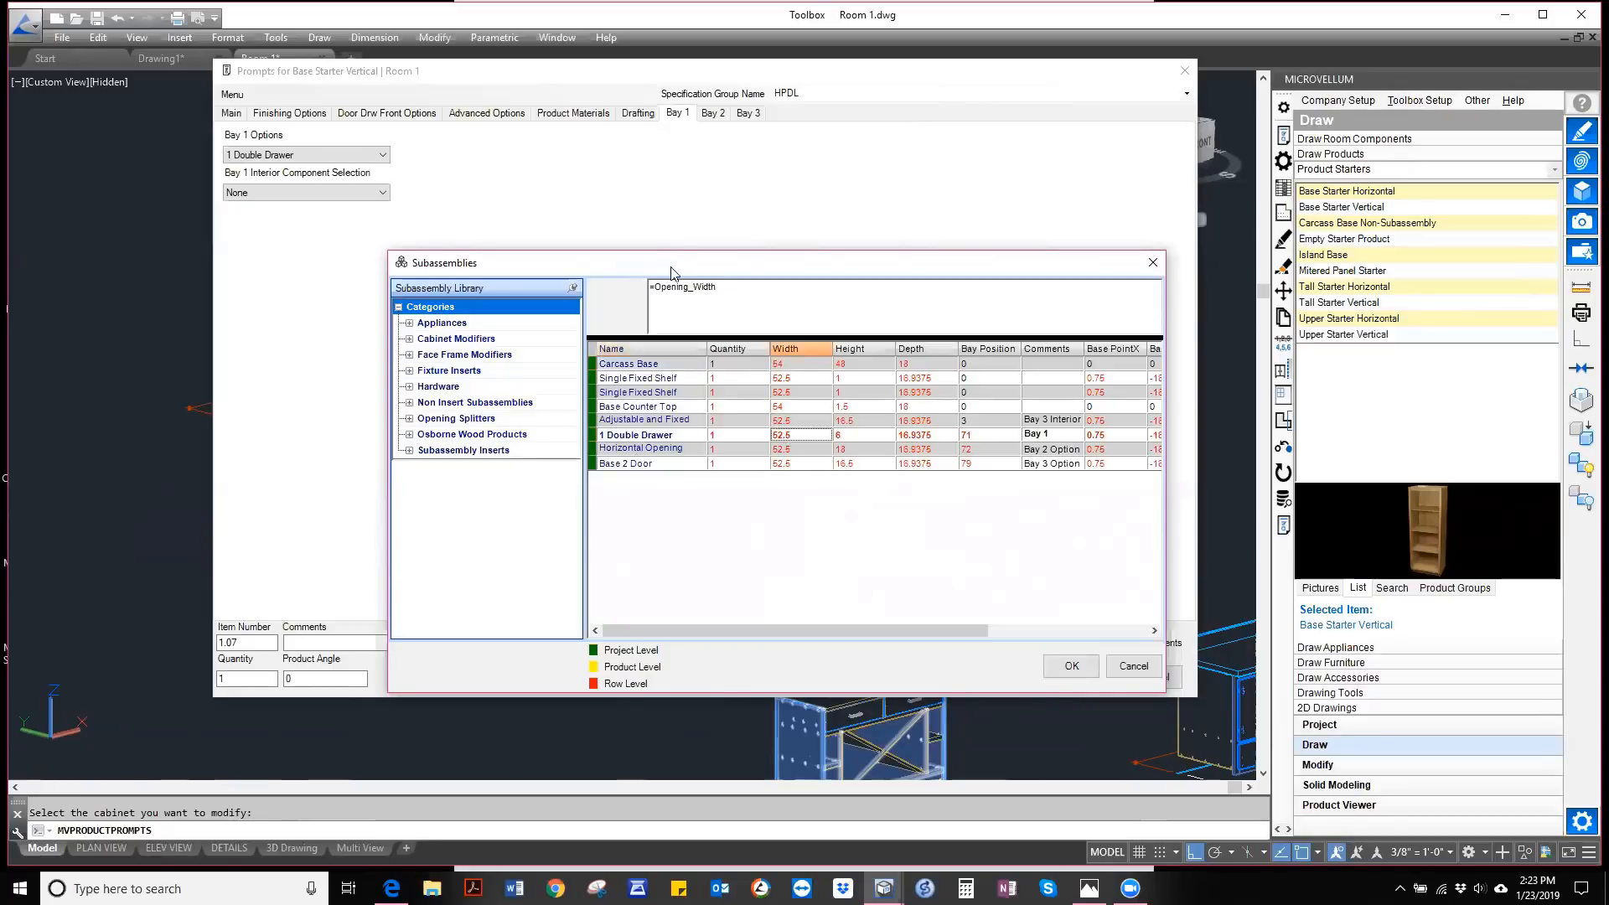
- Open the prompts of the Bay 2 Horizontal Opening Splitter subassembly and choose 3 horizontal openings
left_click(630, 451)
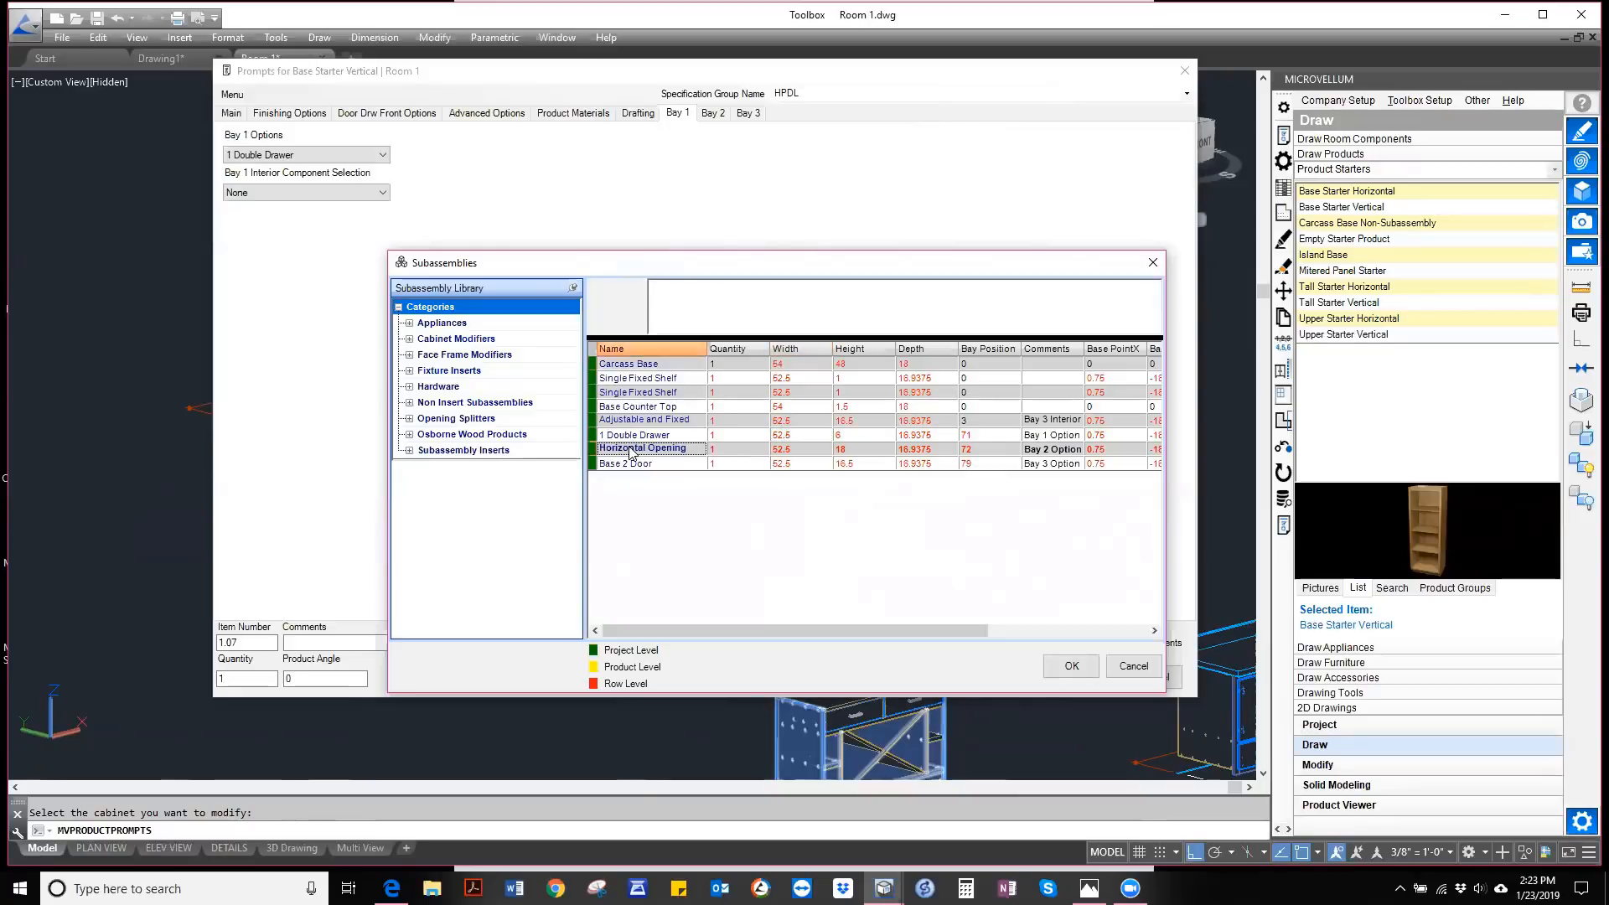
right_click(608, 453)
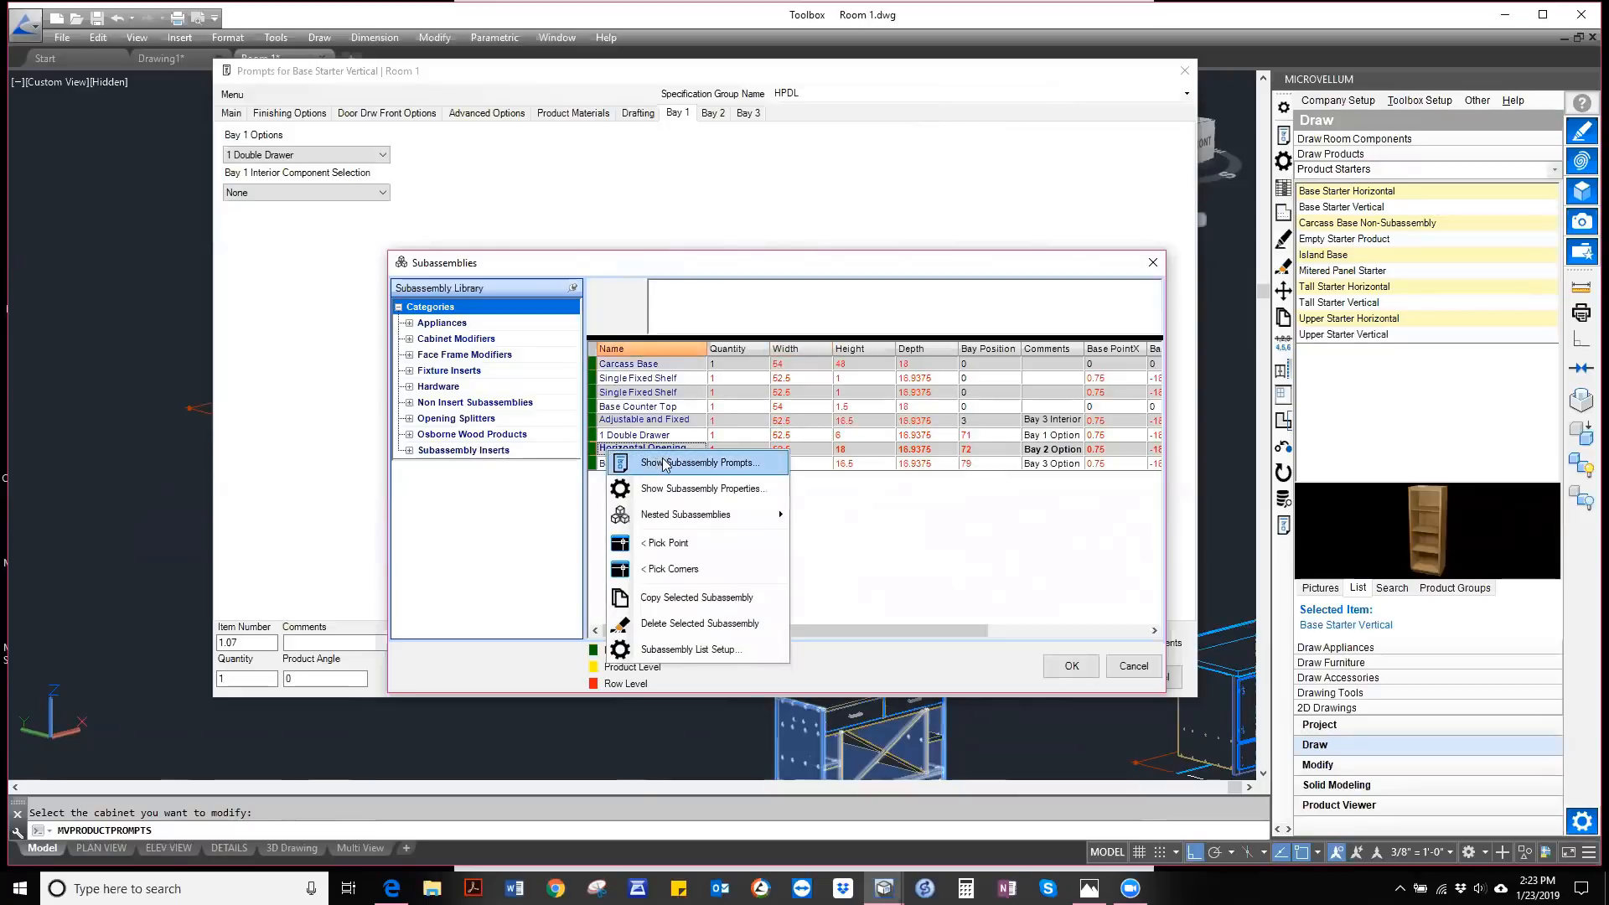
left_click(695, 466)
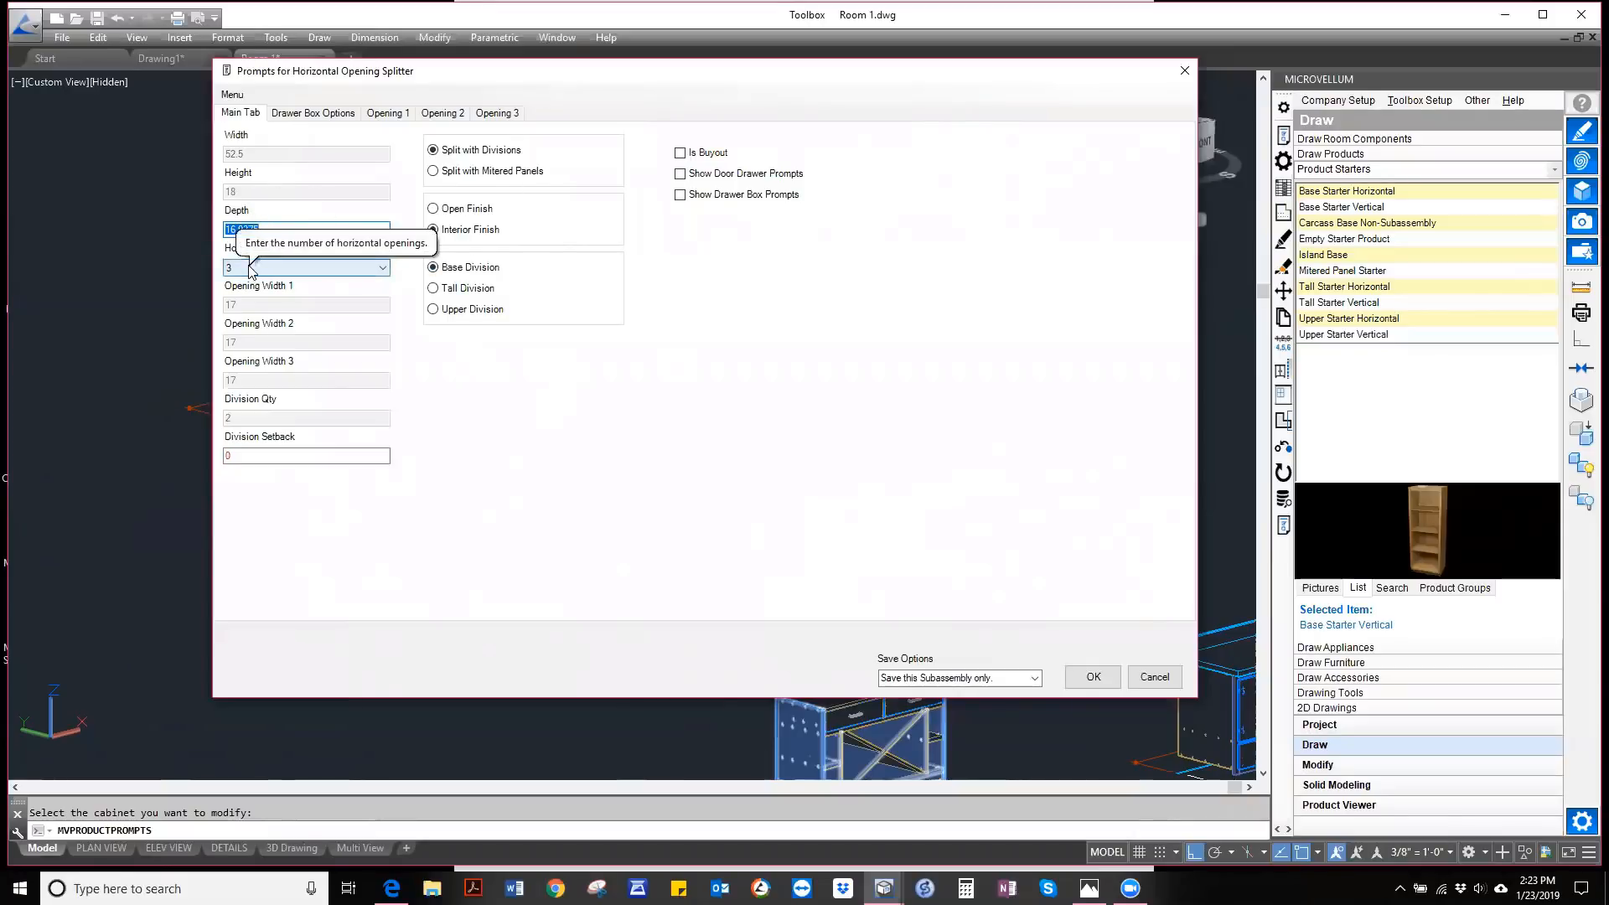
left_click(327, 273)
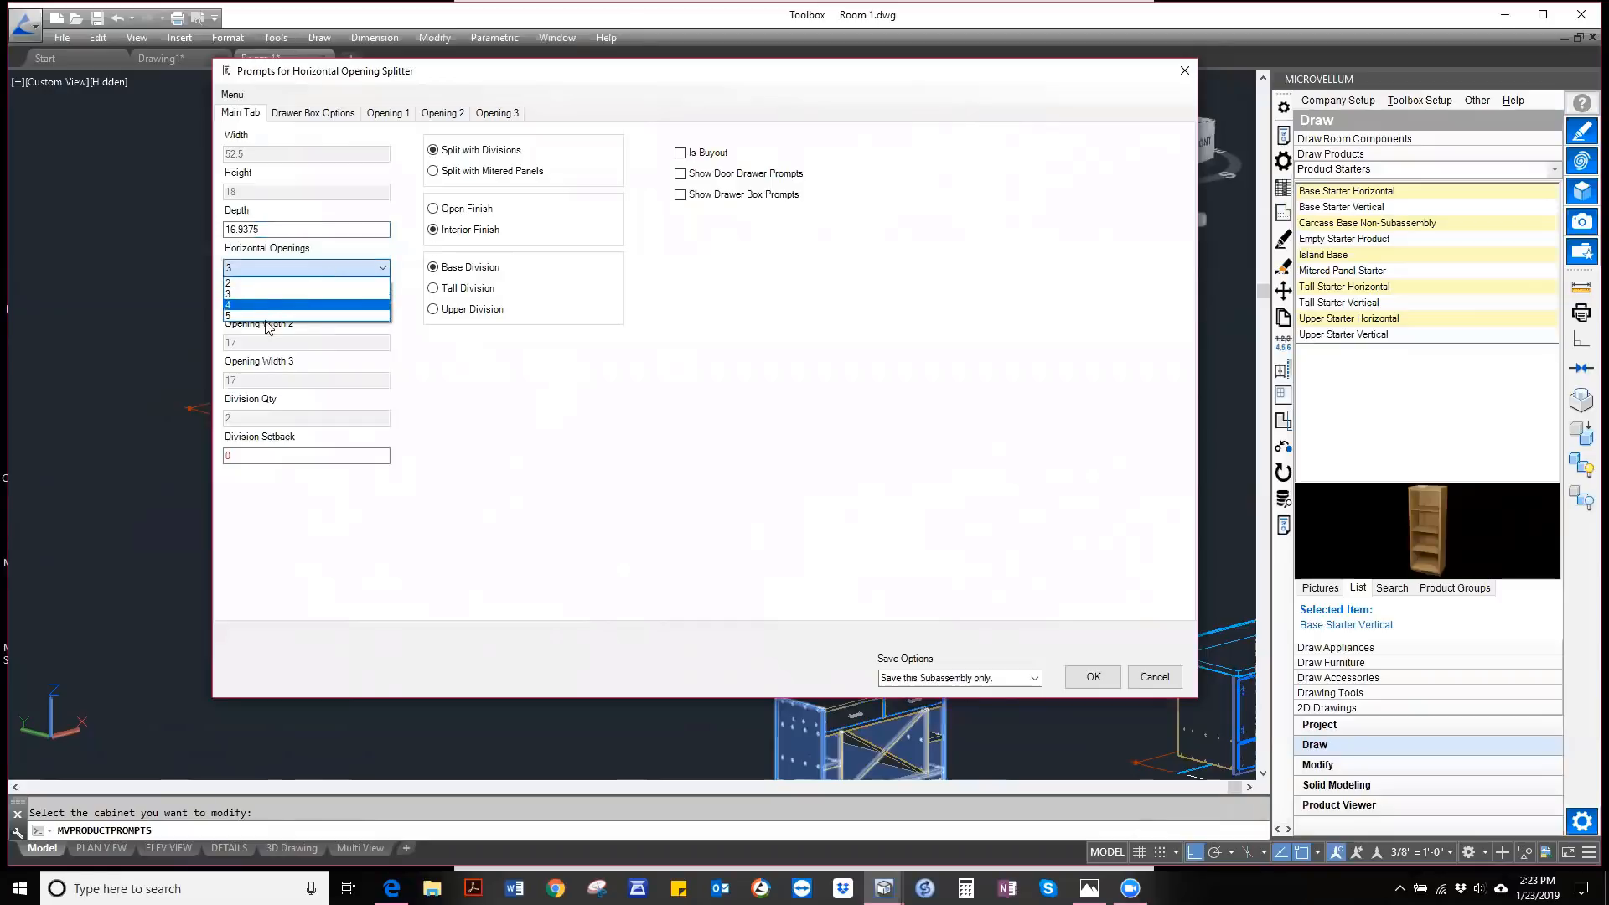
left_click(265, 295)
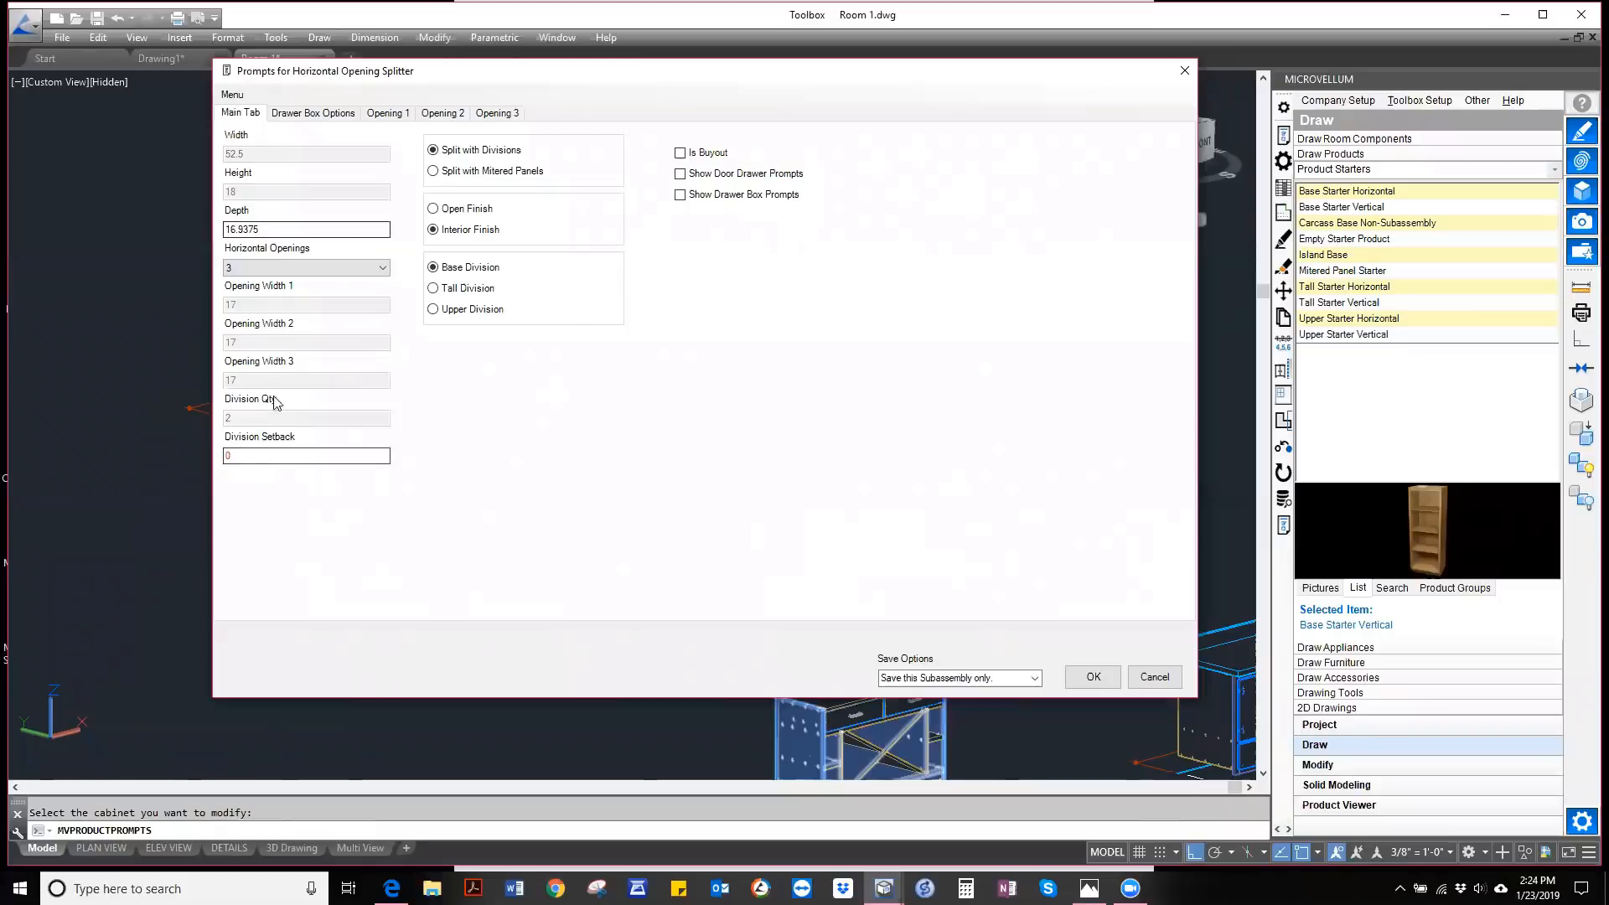
- Use the Horizontal Opening Calculator to set opening widths 1 and 3 to 6 and calculate opening width 2 as Equal
right_click(564, 391)
mouse_move(662, 405)
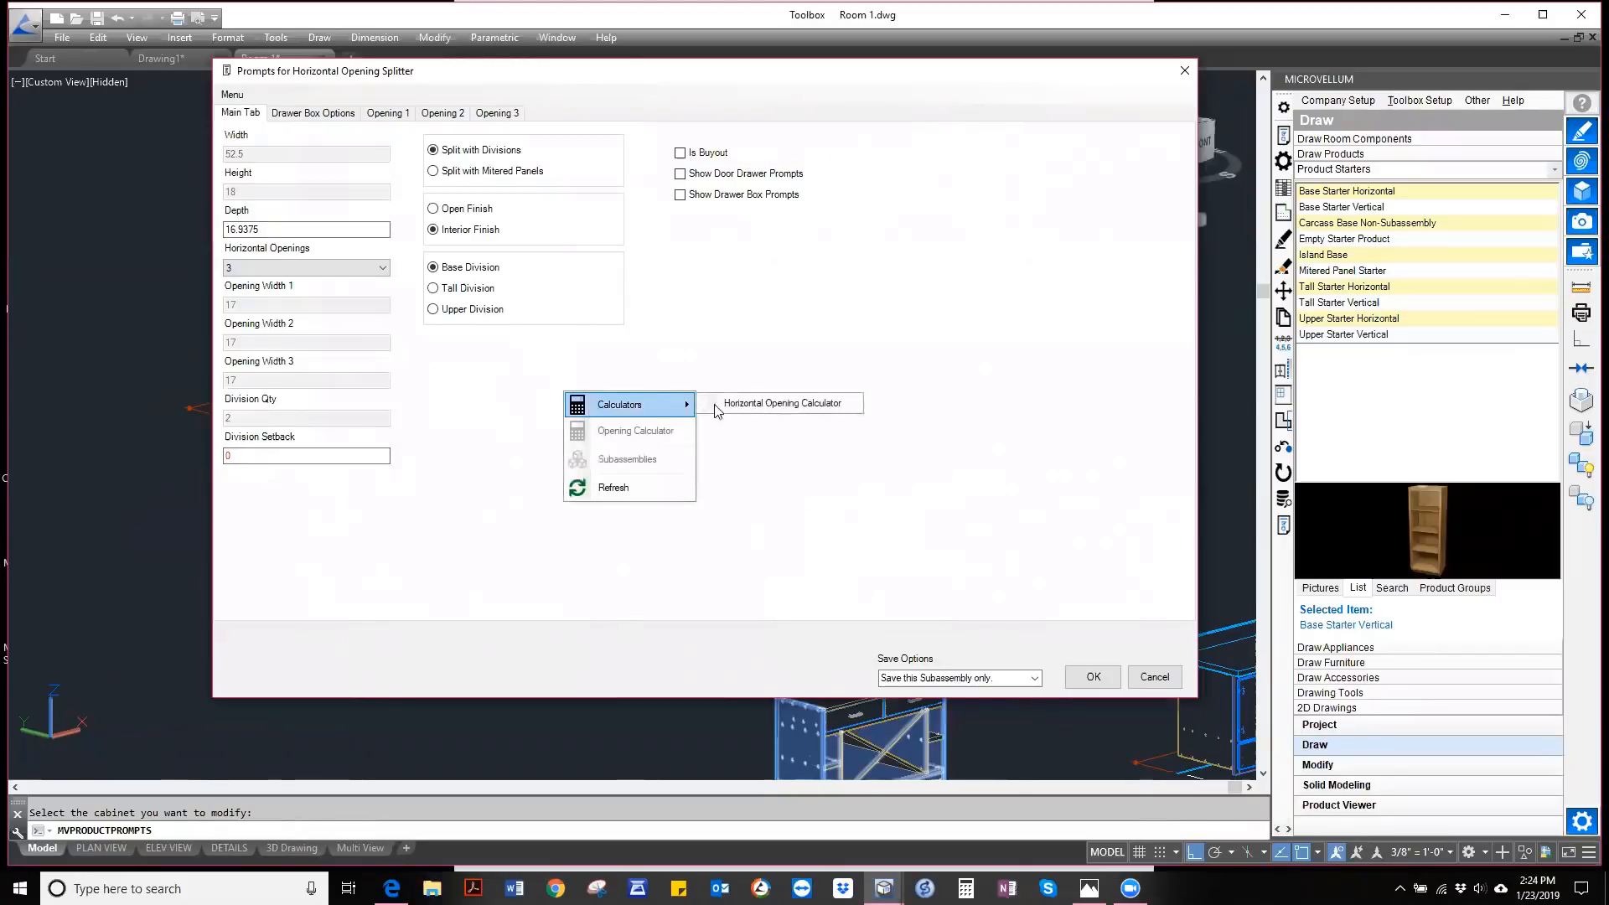
left_click(760, 406)
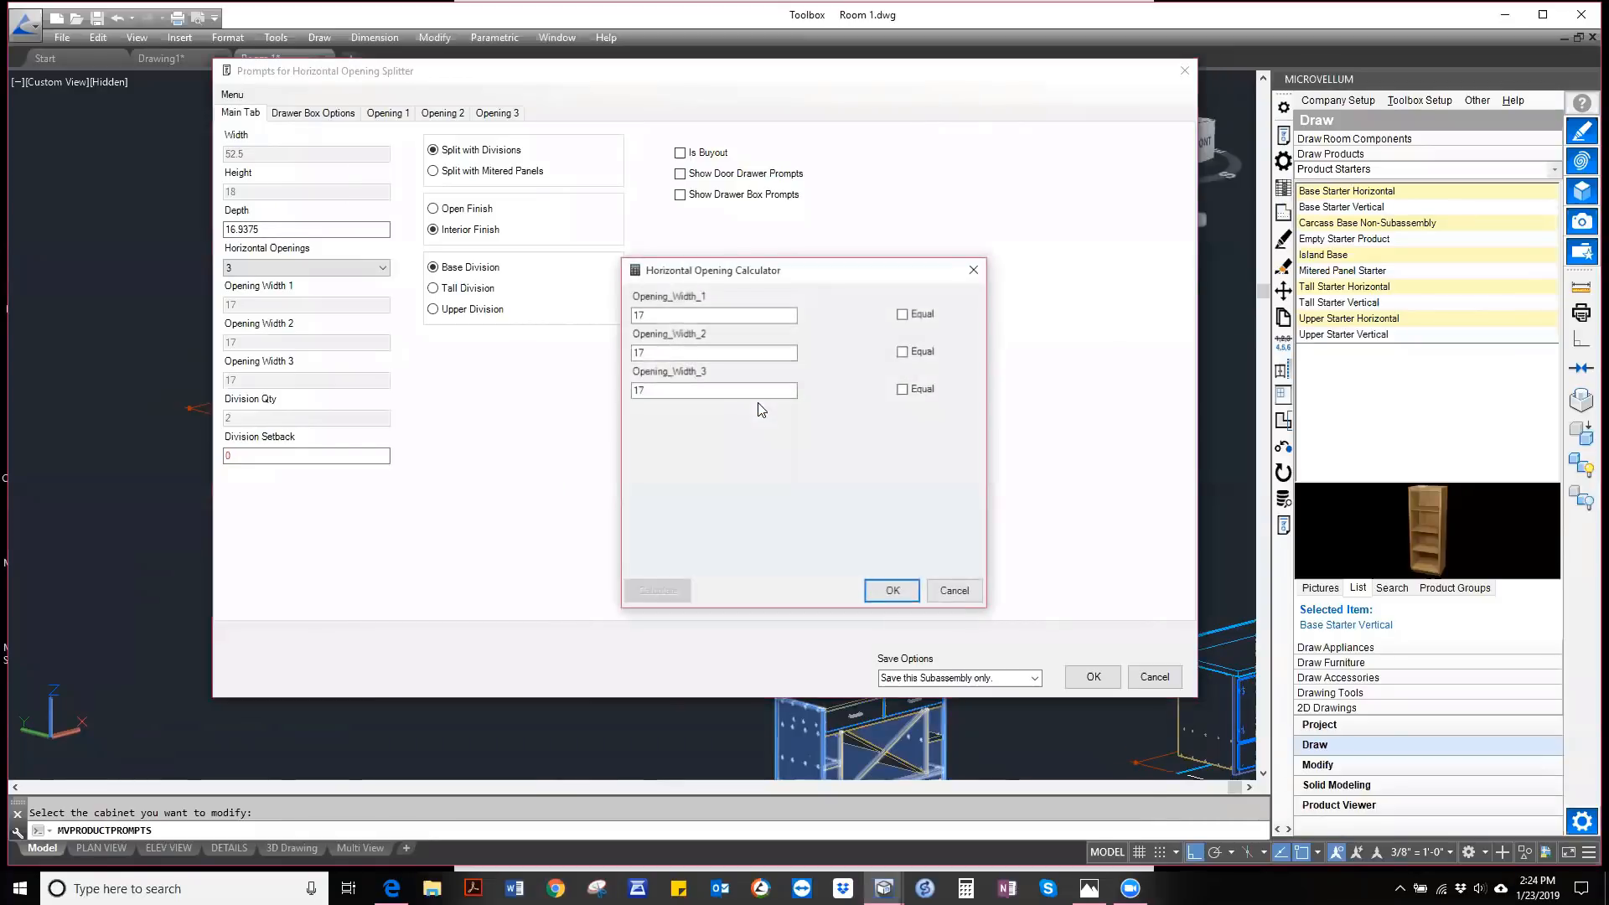
double_click(677, 314)
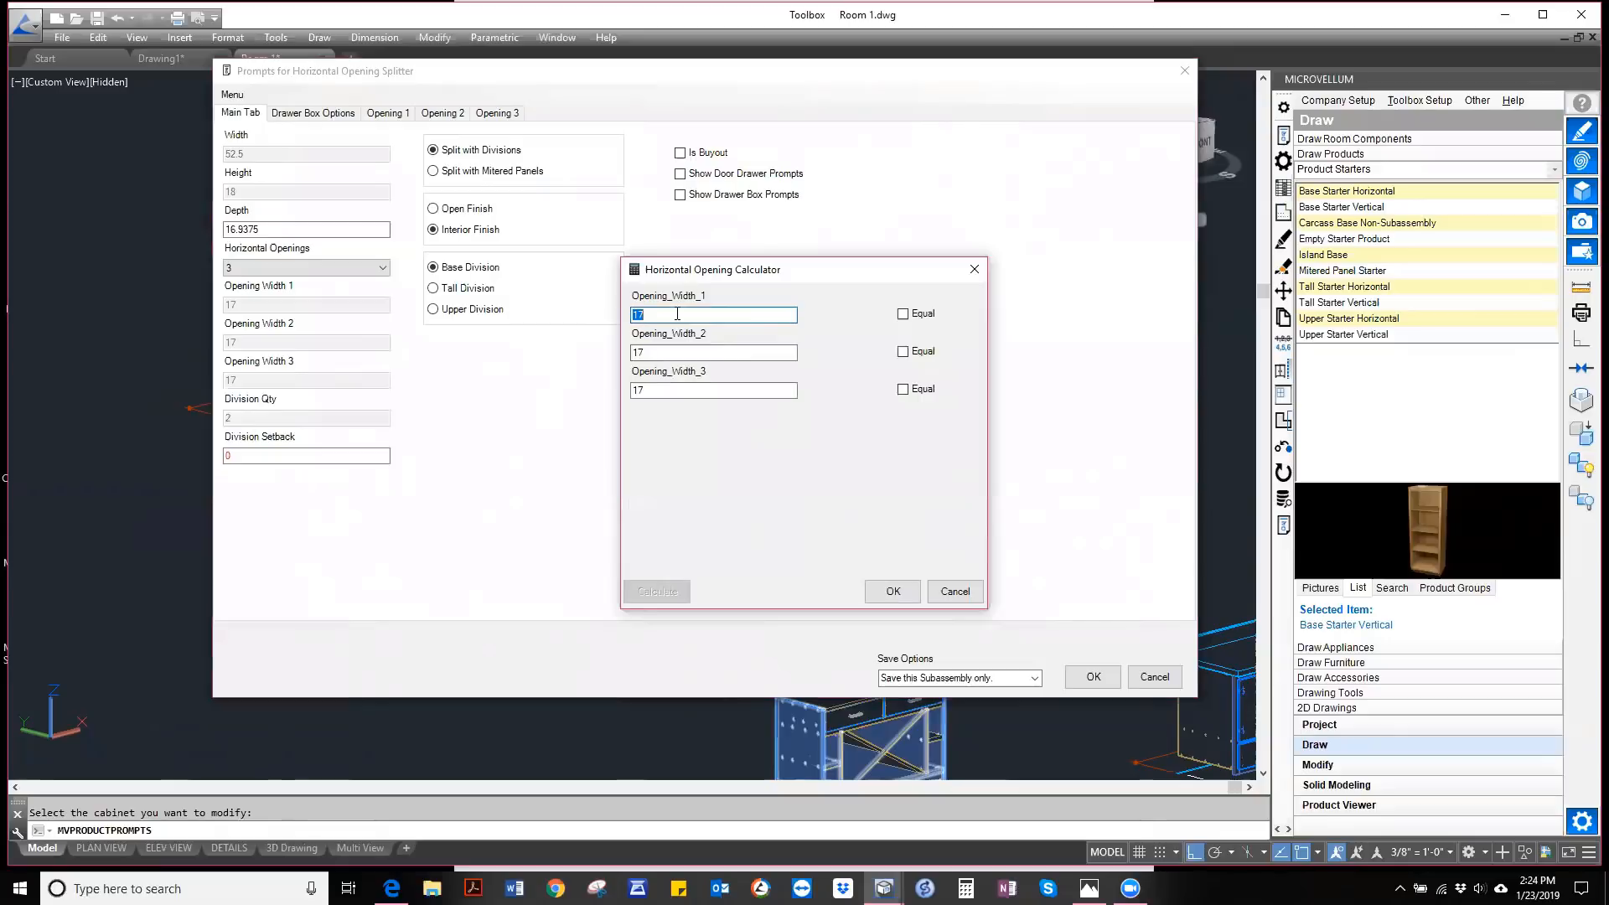
double_click(662, 390)
type("6")
left_click(902, 351)
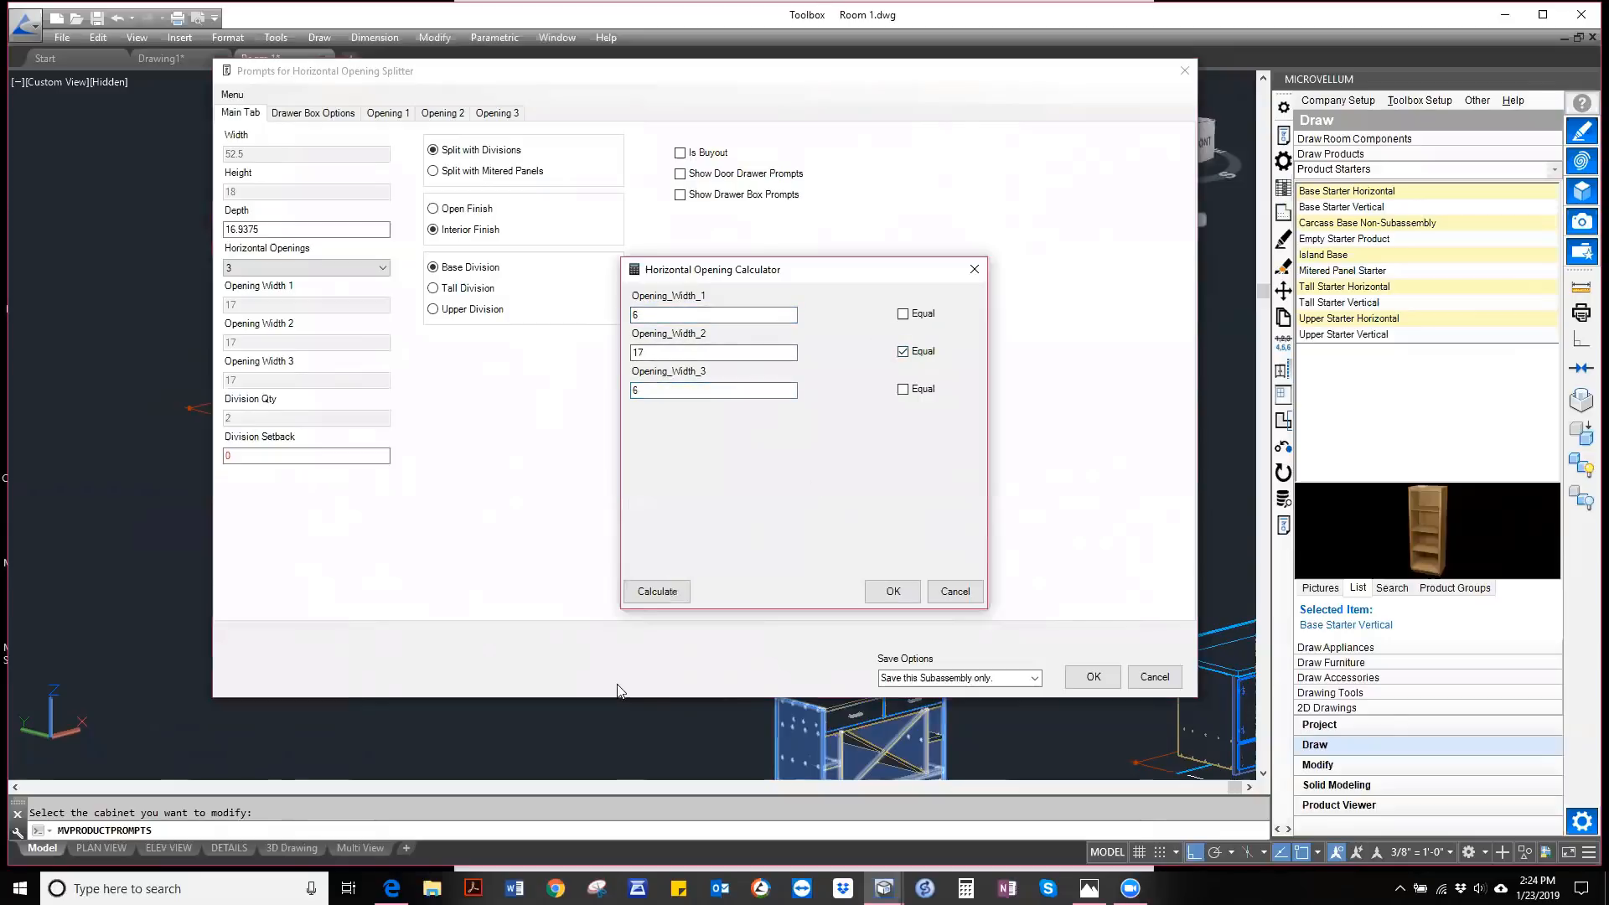
left_click(888, 592)
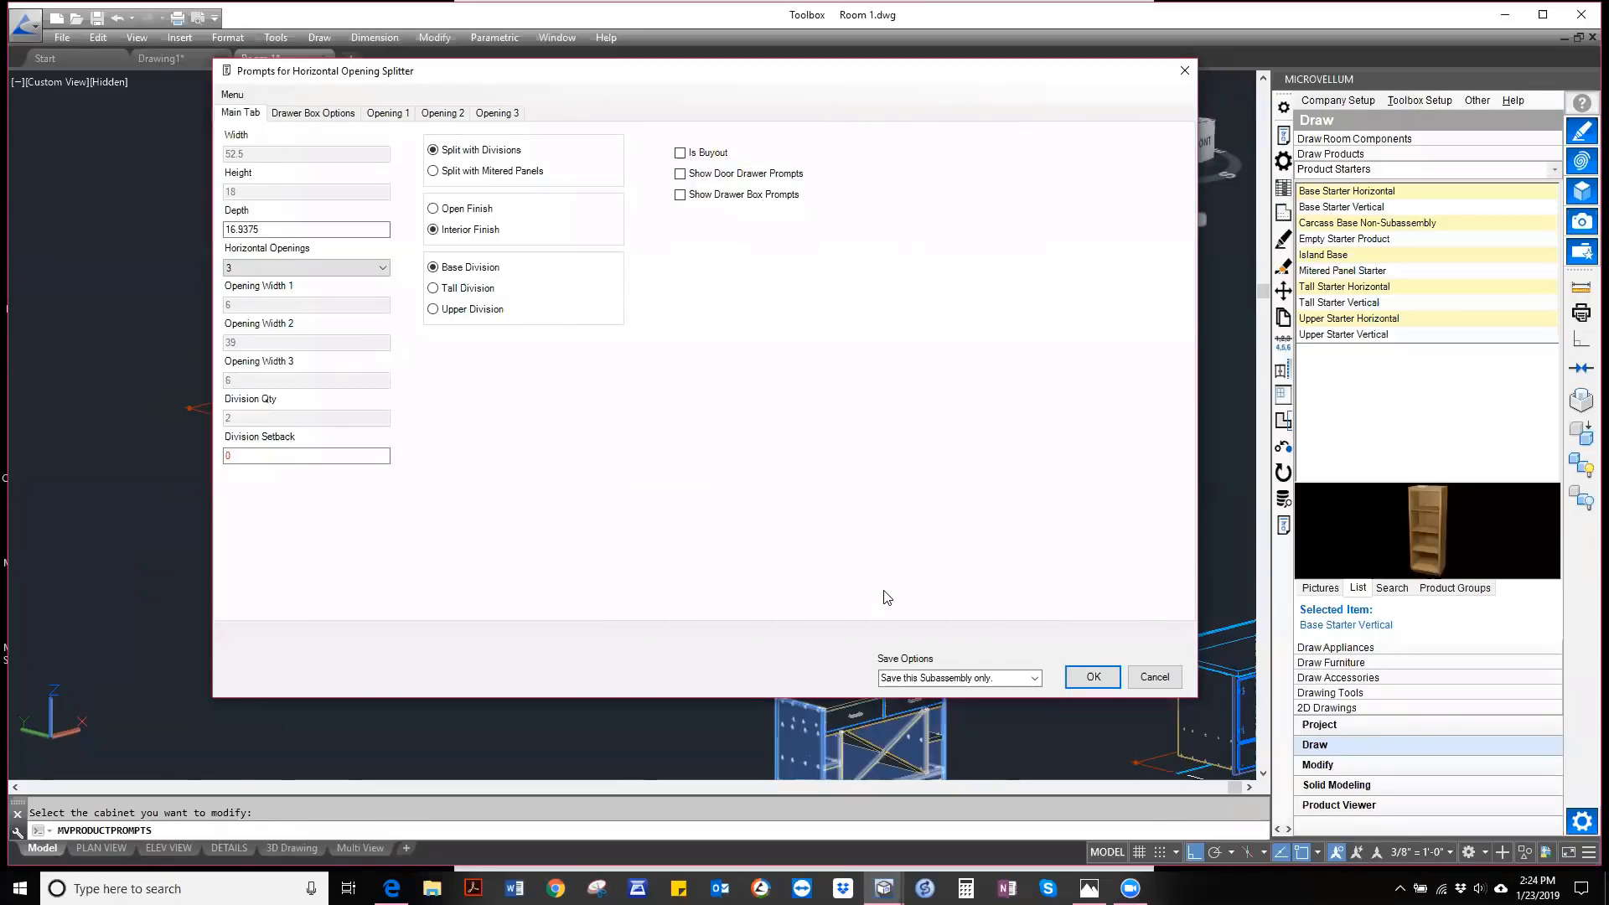
- Keep the splitter's Opening 1 as Open and set its interior component to Adjustable and Fixed Shelves
left_click(332, 117)
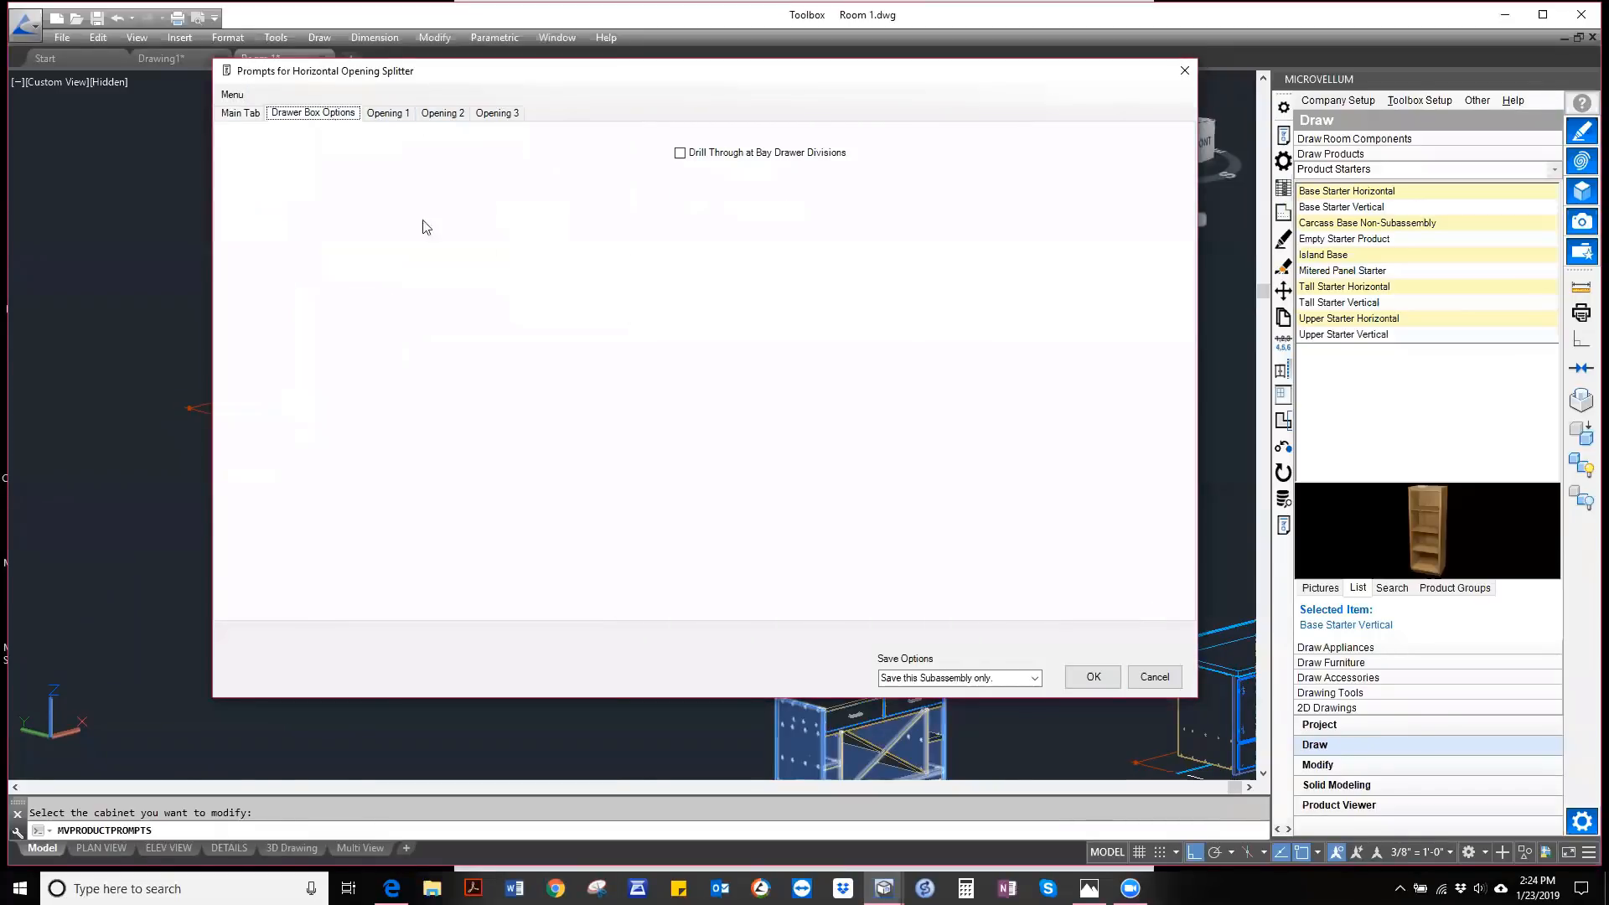
left_click(385, 114)
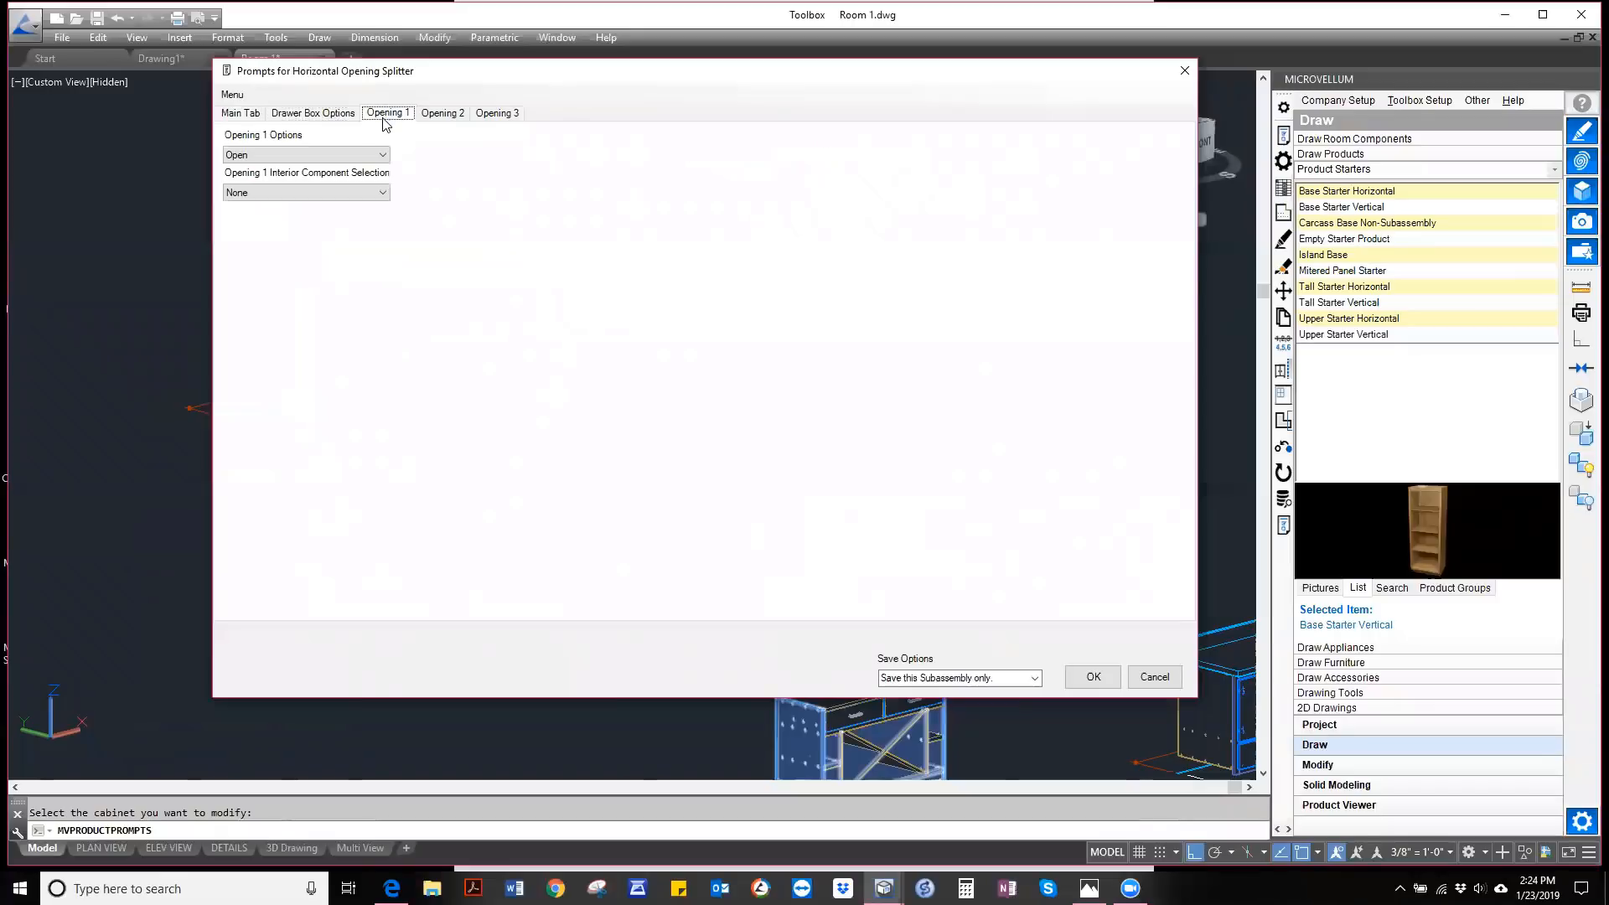
left_click(291, 156)
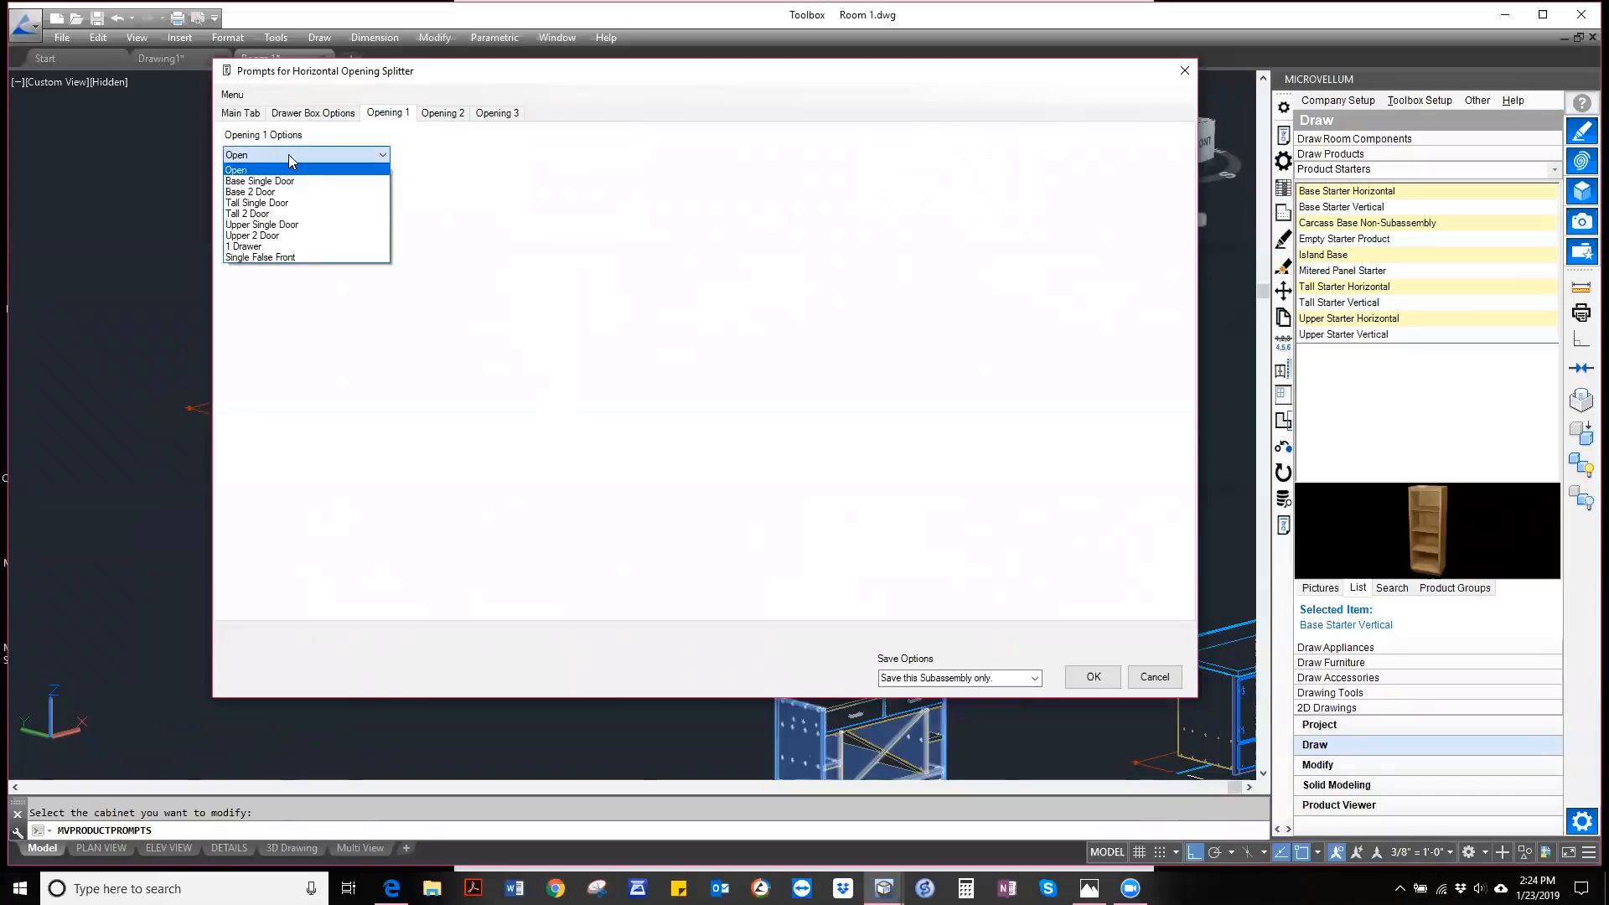
left_click(288, 154)
left_click(277, 194)
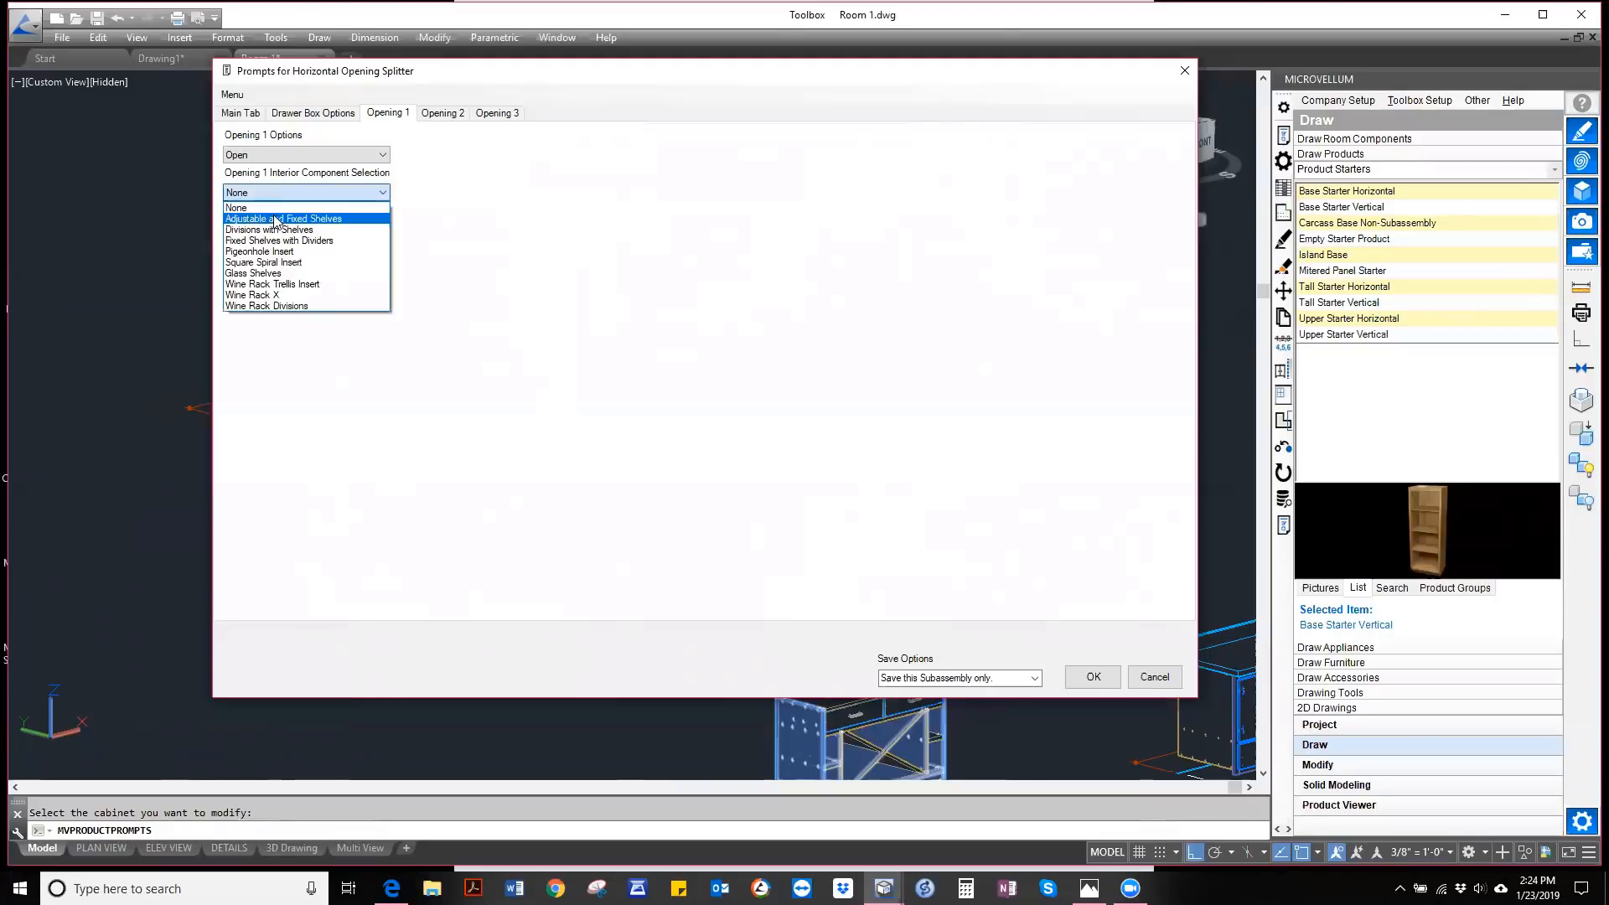
left_click(277, 219)
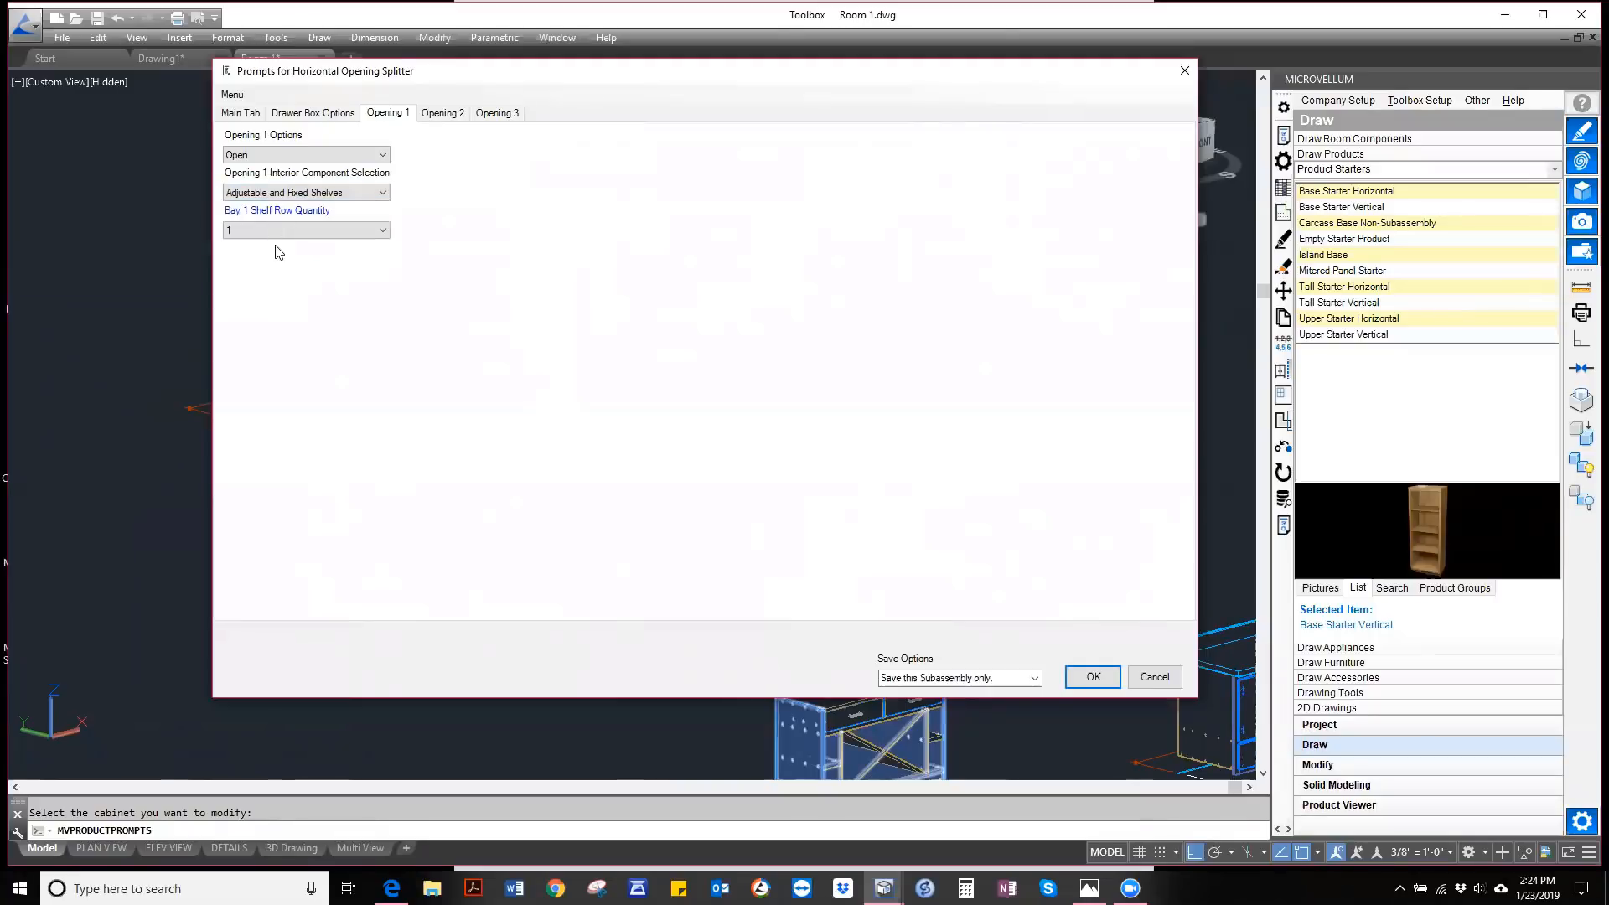
- Set the interior component of the splitter's Opening 2 to Wine Rack X
left_click(444, 113)
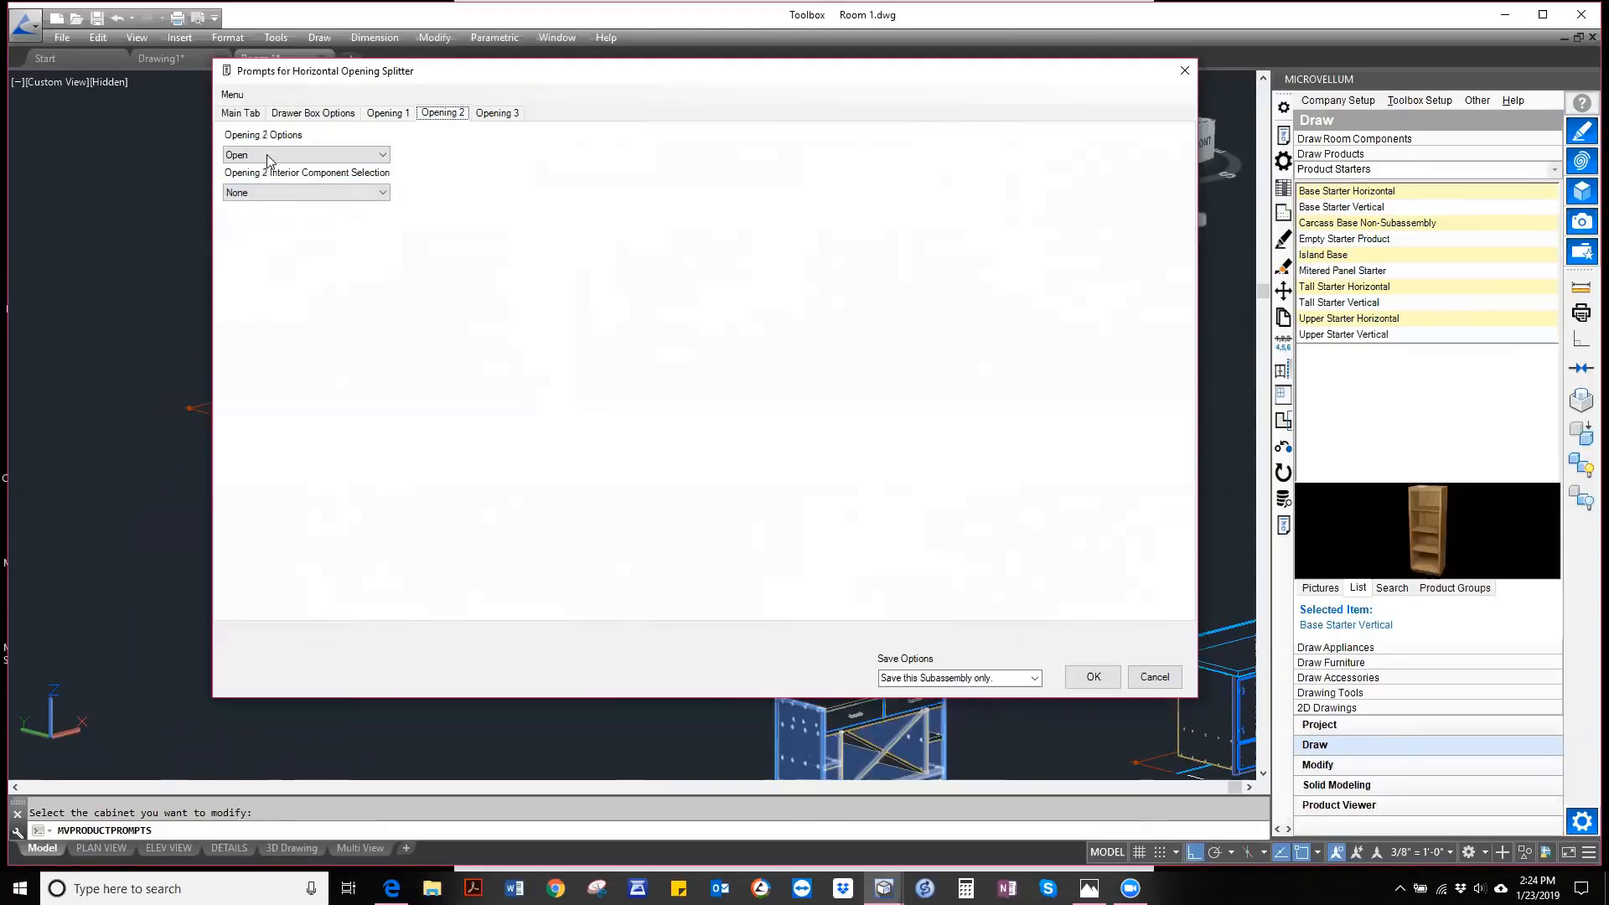
left_click(262, 193)
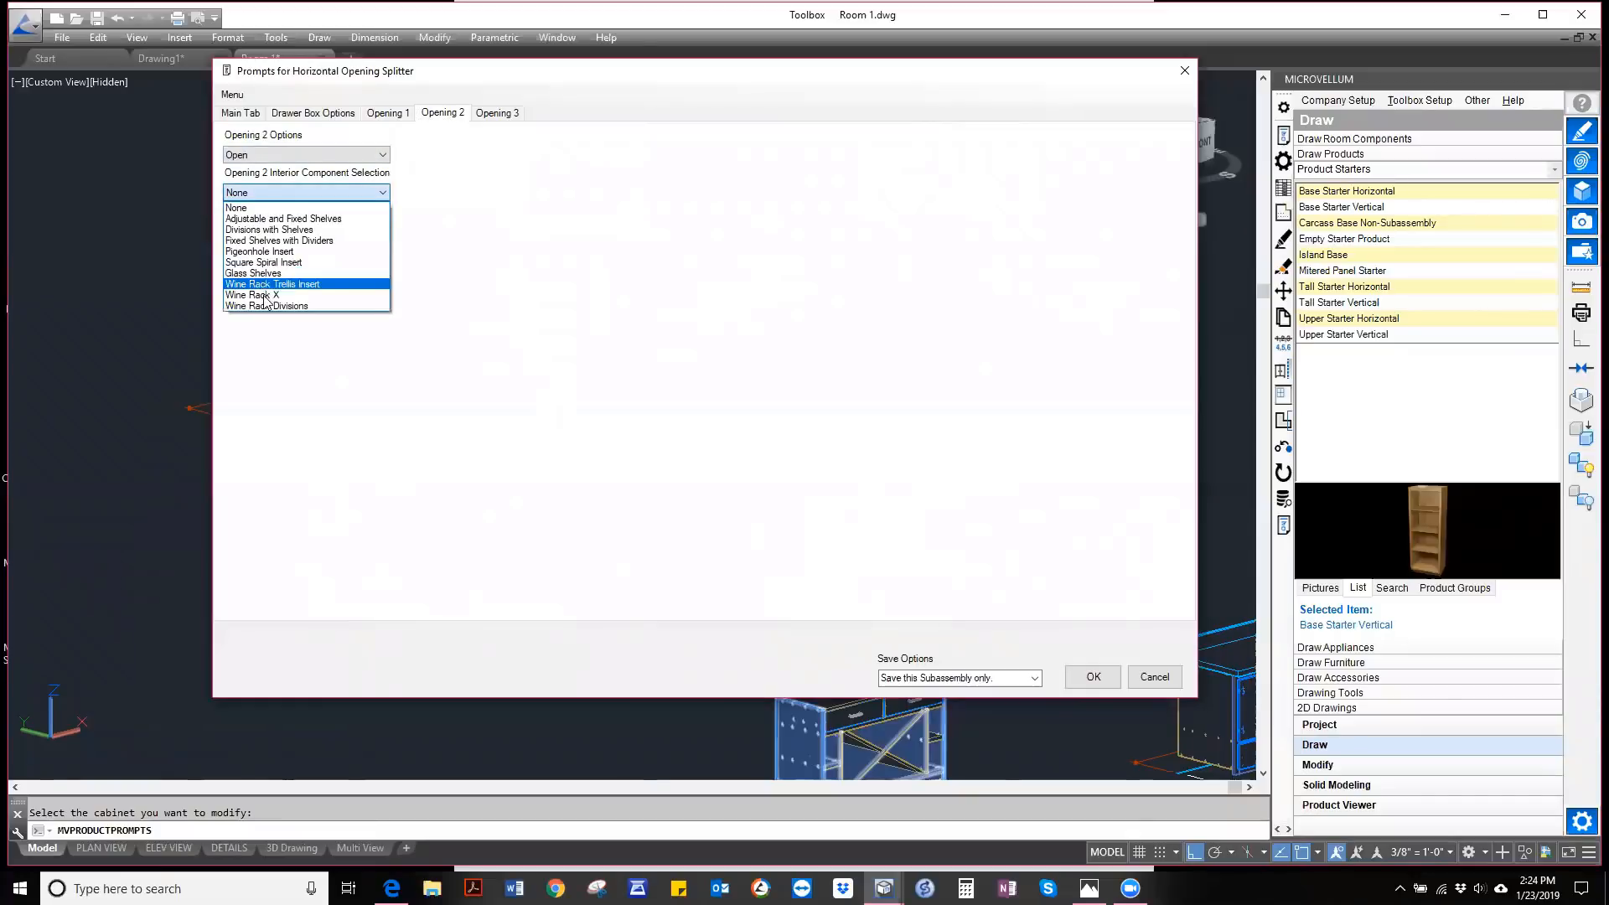
left_click(263, 299)
- Keep the splitter's Opening 3 as Open and set its interior component to Adjustable and Fixed Shelves
left_click(502, 121)
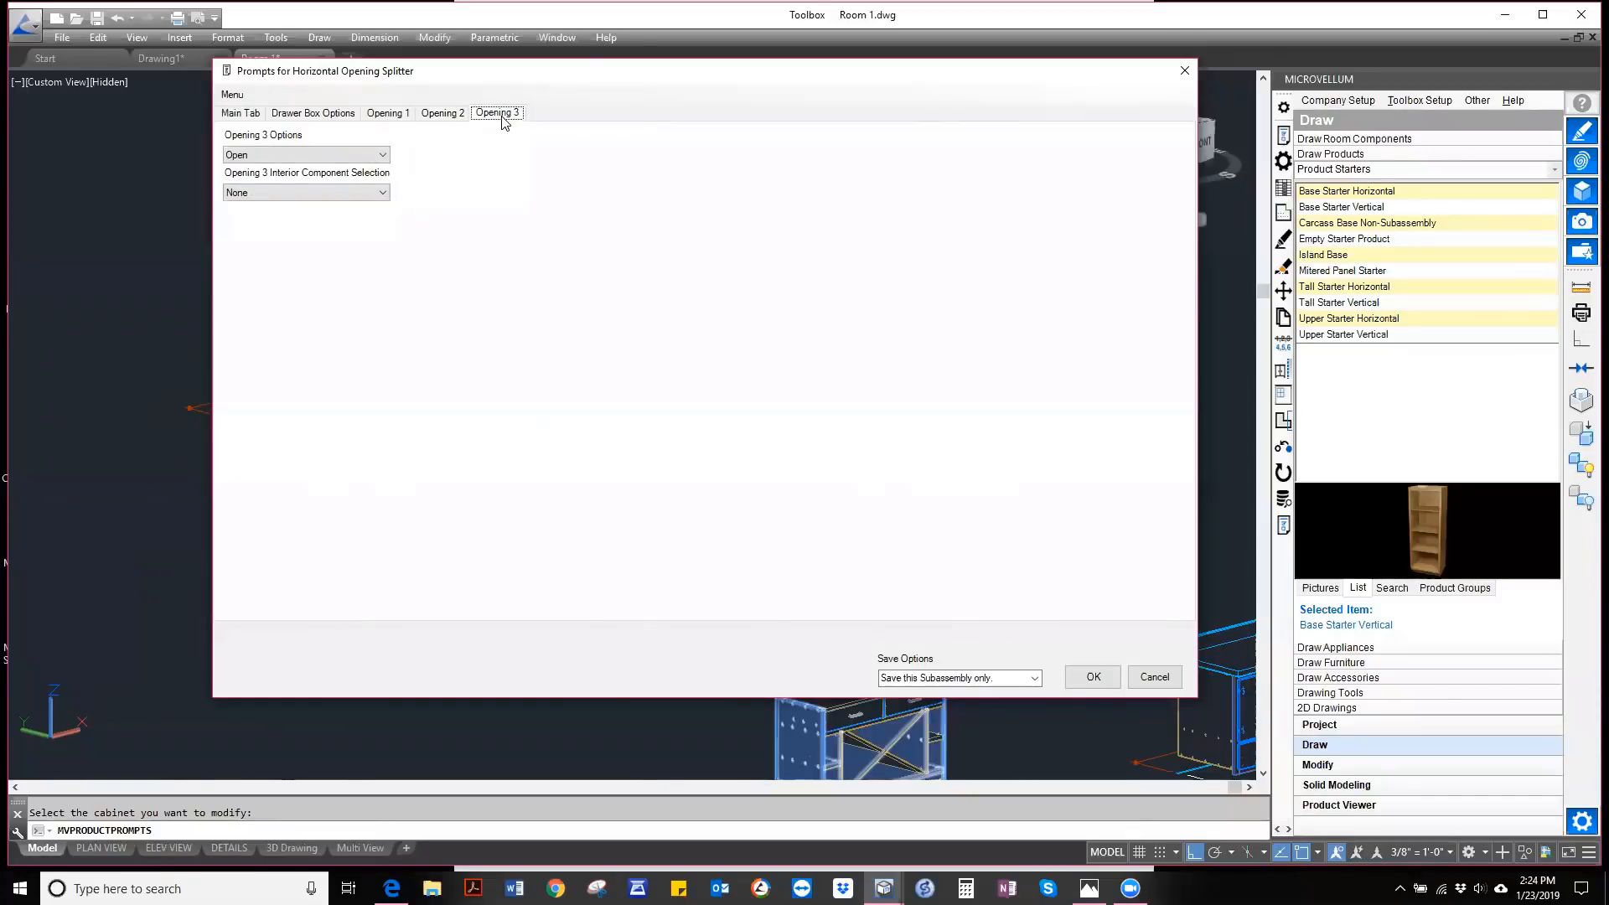
left_click(303, 157)
left_click(304, 158)
left_click(281, 195)
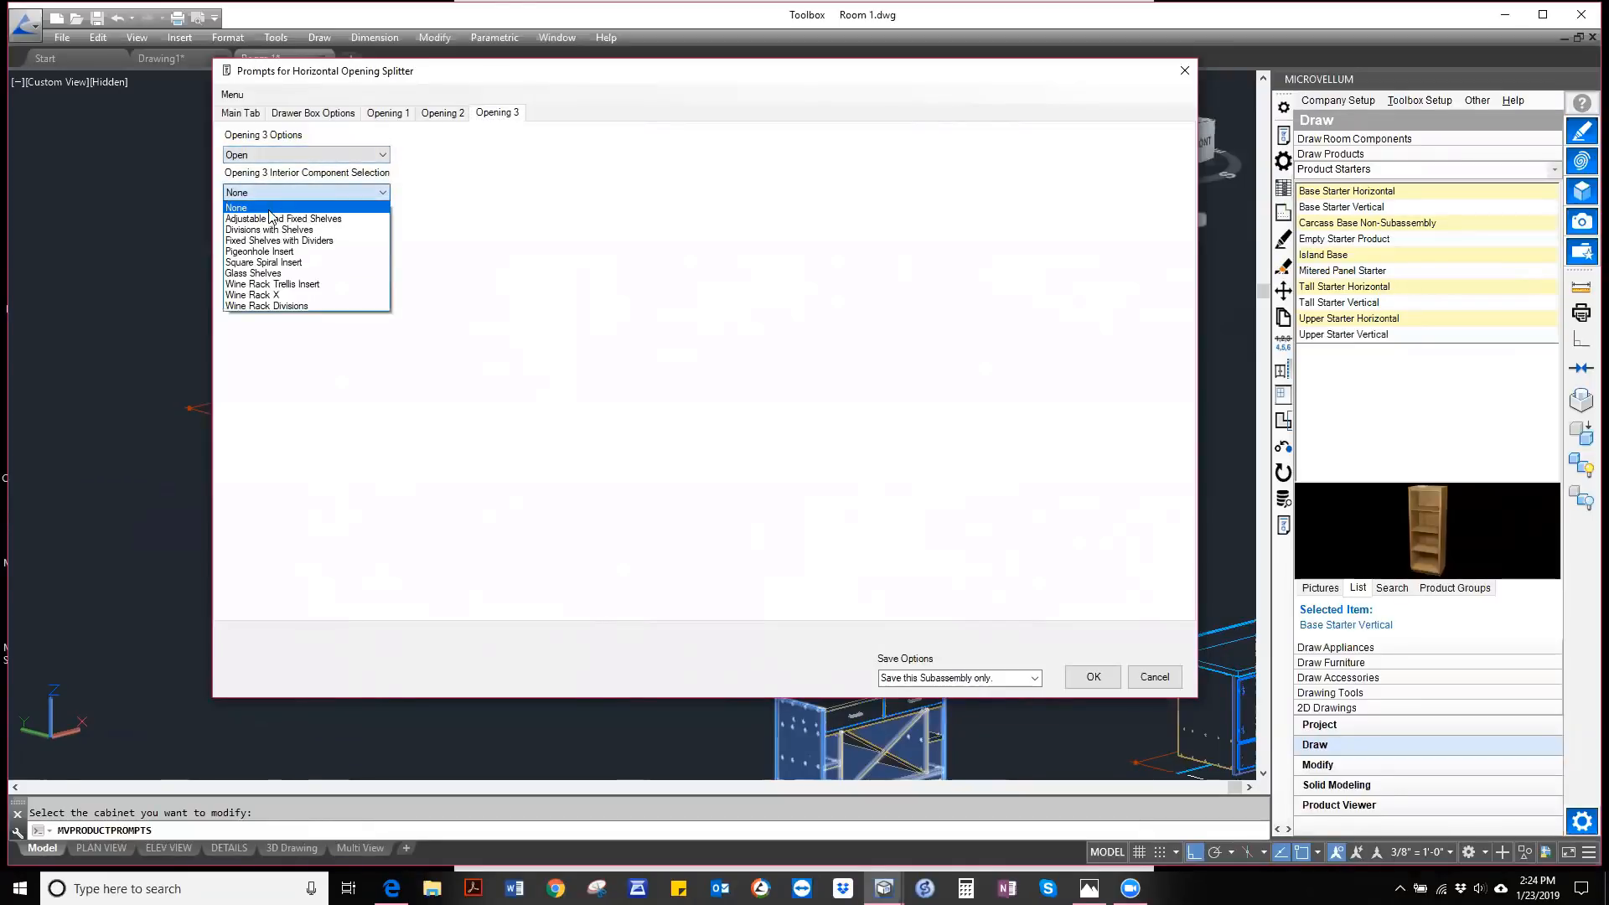
left_click(271, 218)
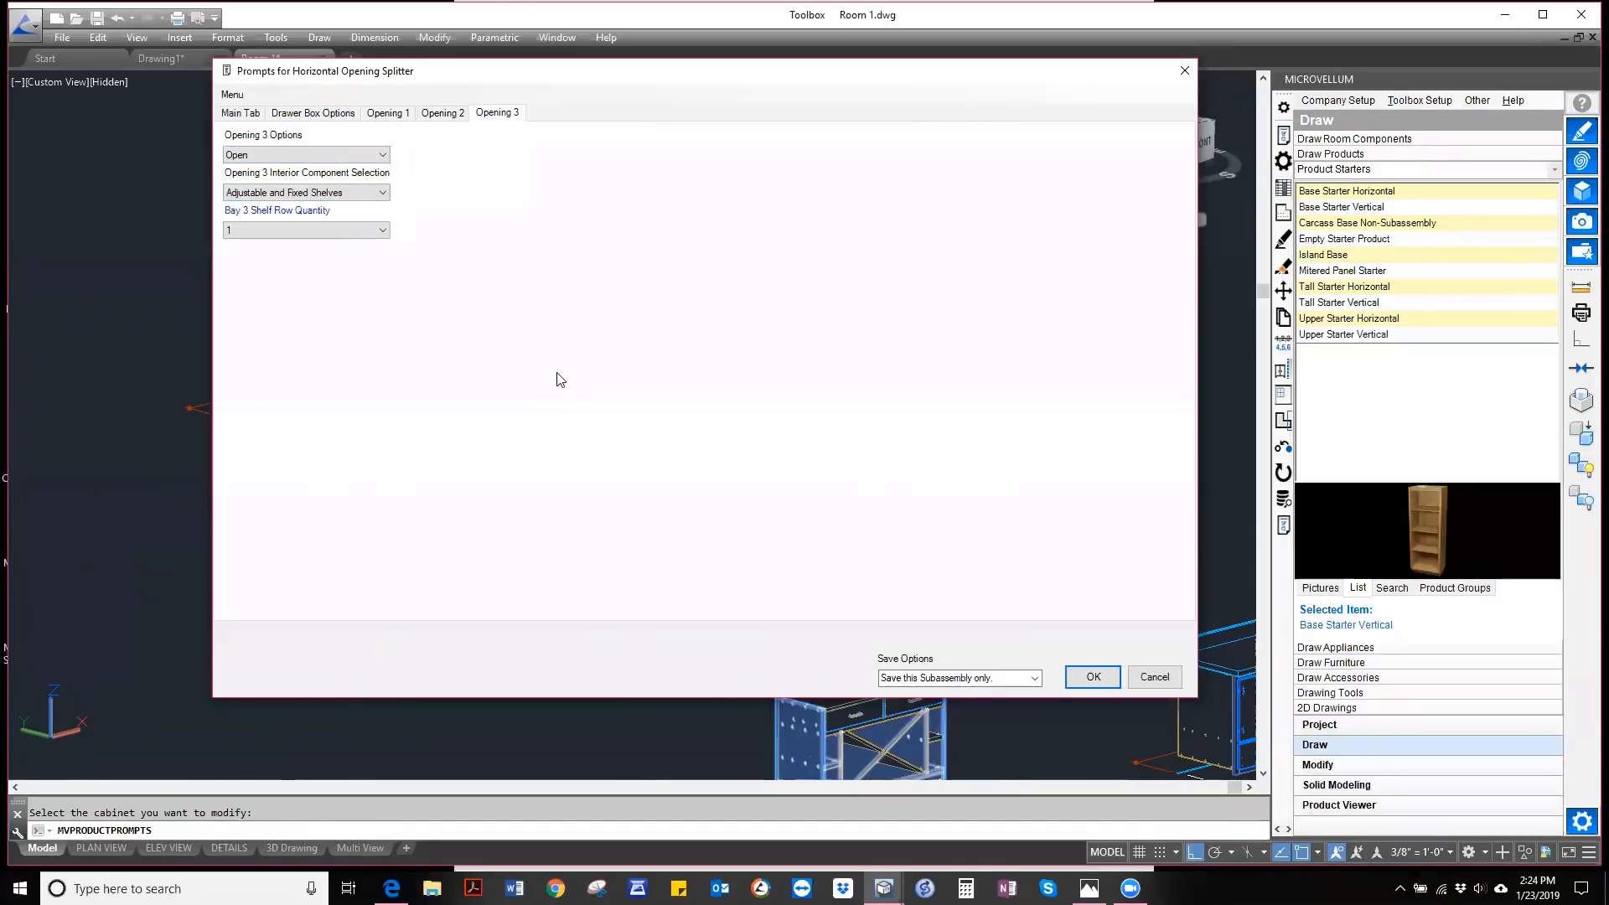
right_click(557, 378)
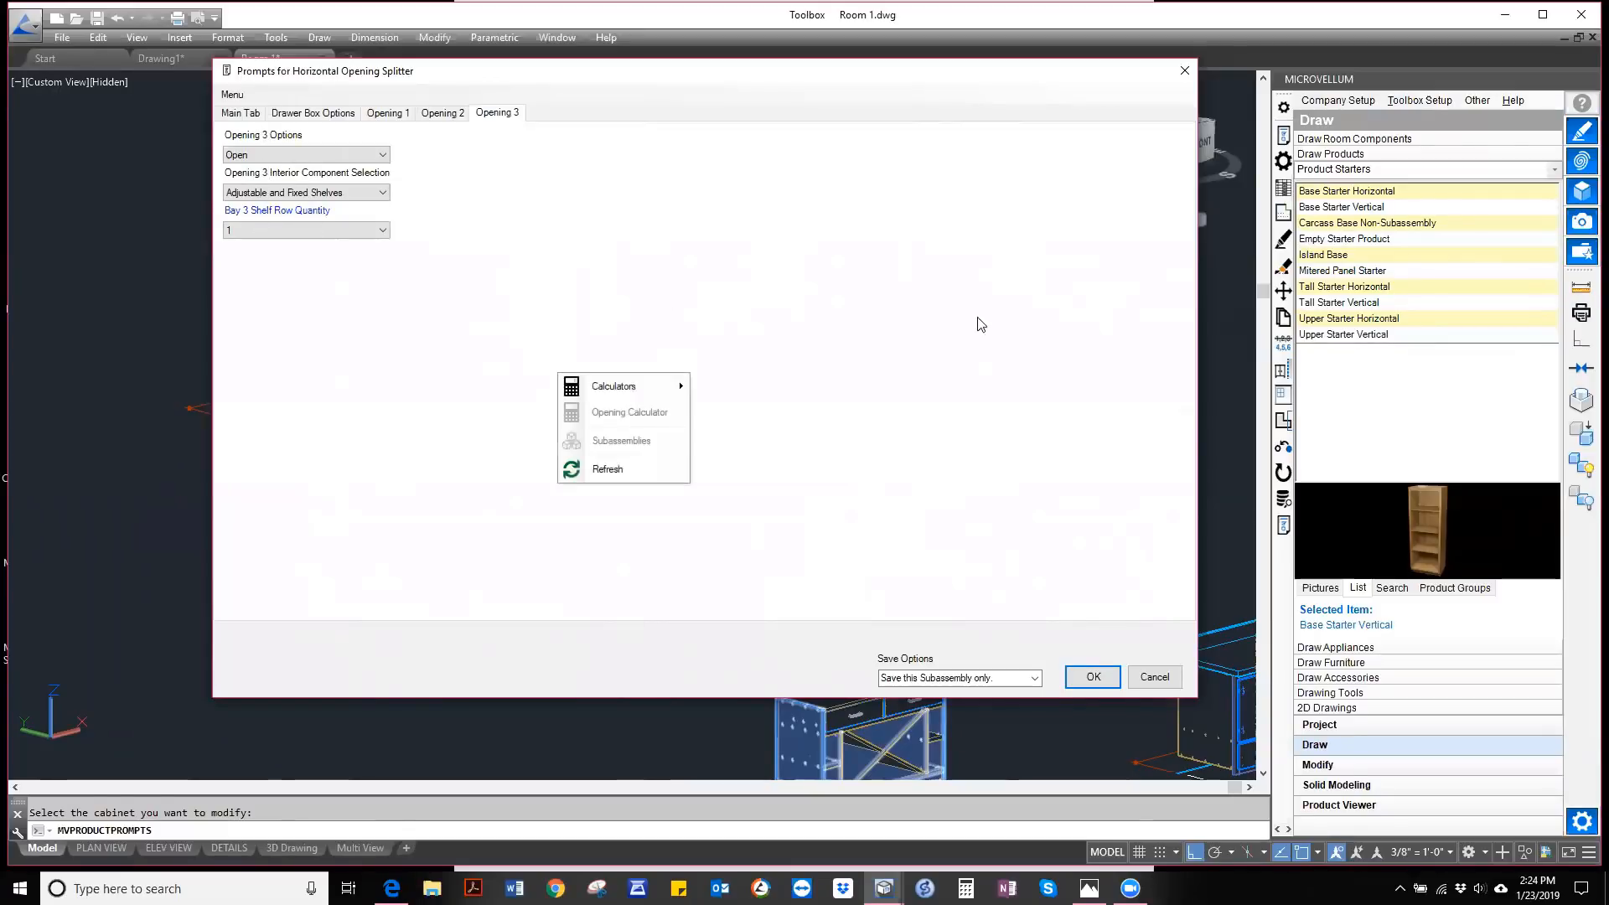
- Save the splitter for this subassembly only, and accept the subassembly list and product prompts to redraw the cabinet
left_click(1092, 686)
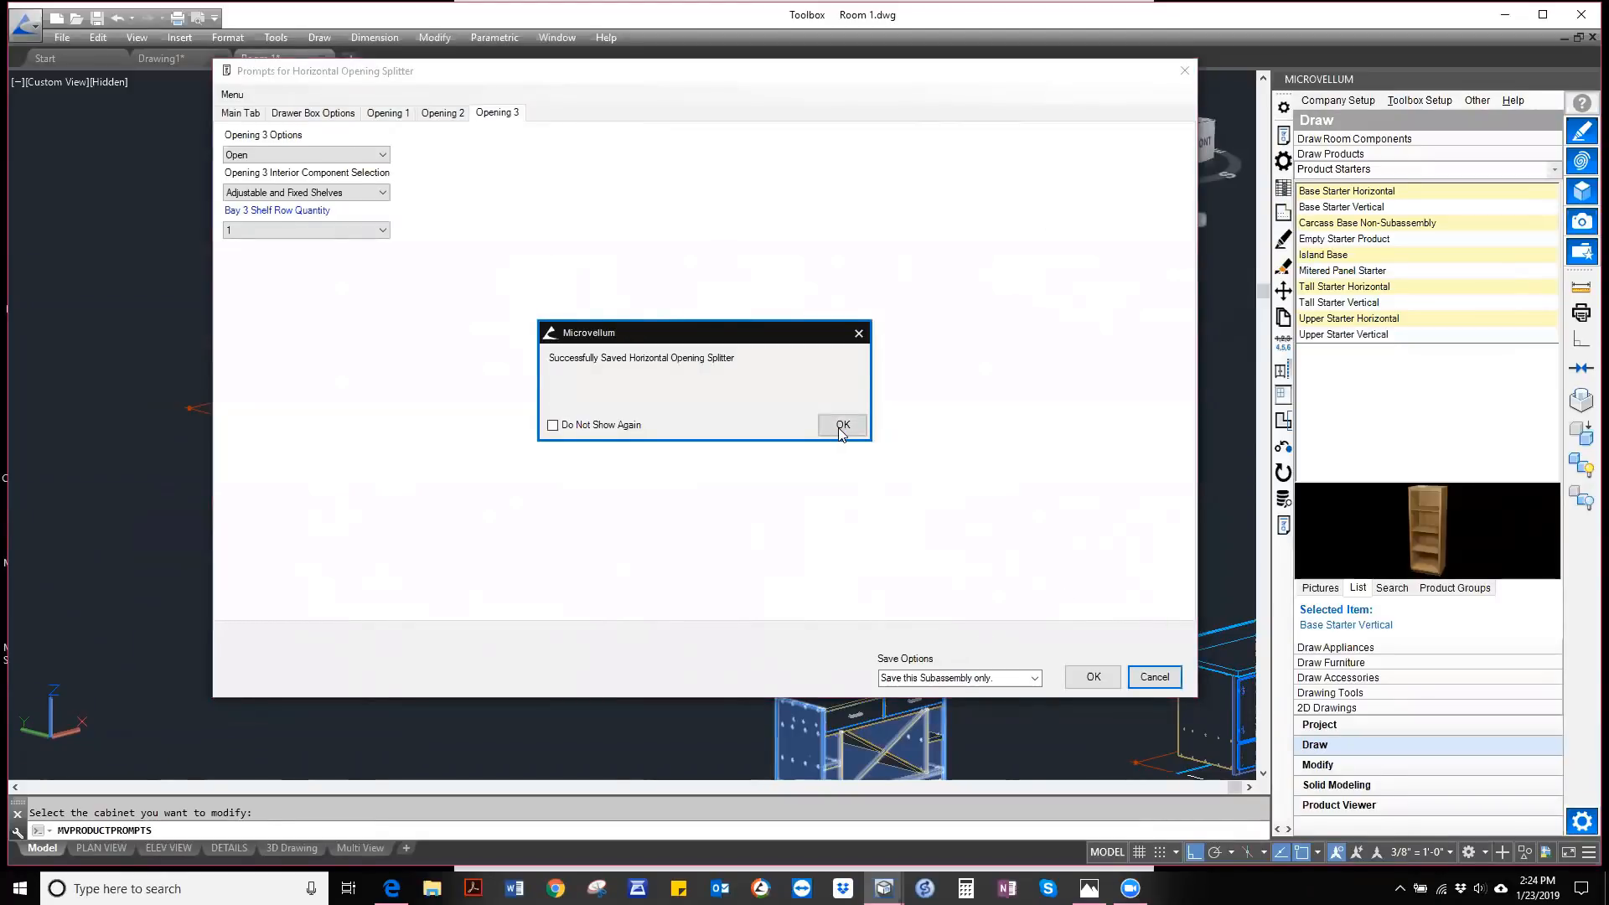
left_click(842, 431)
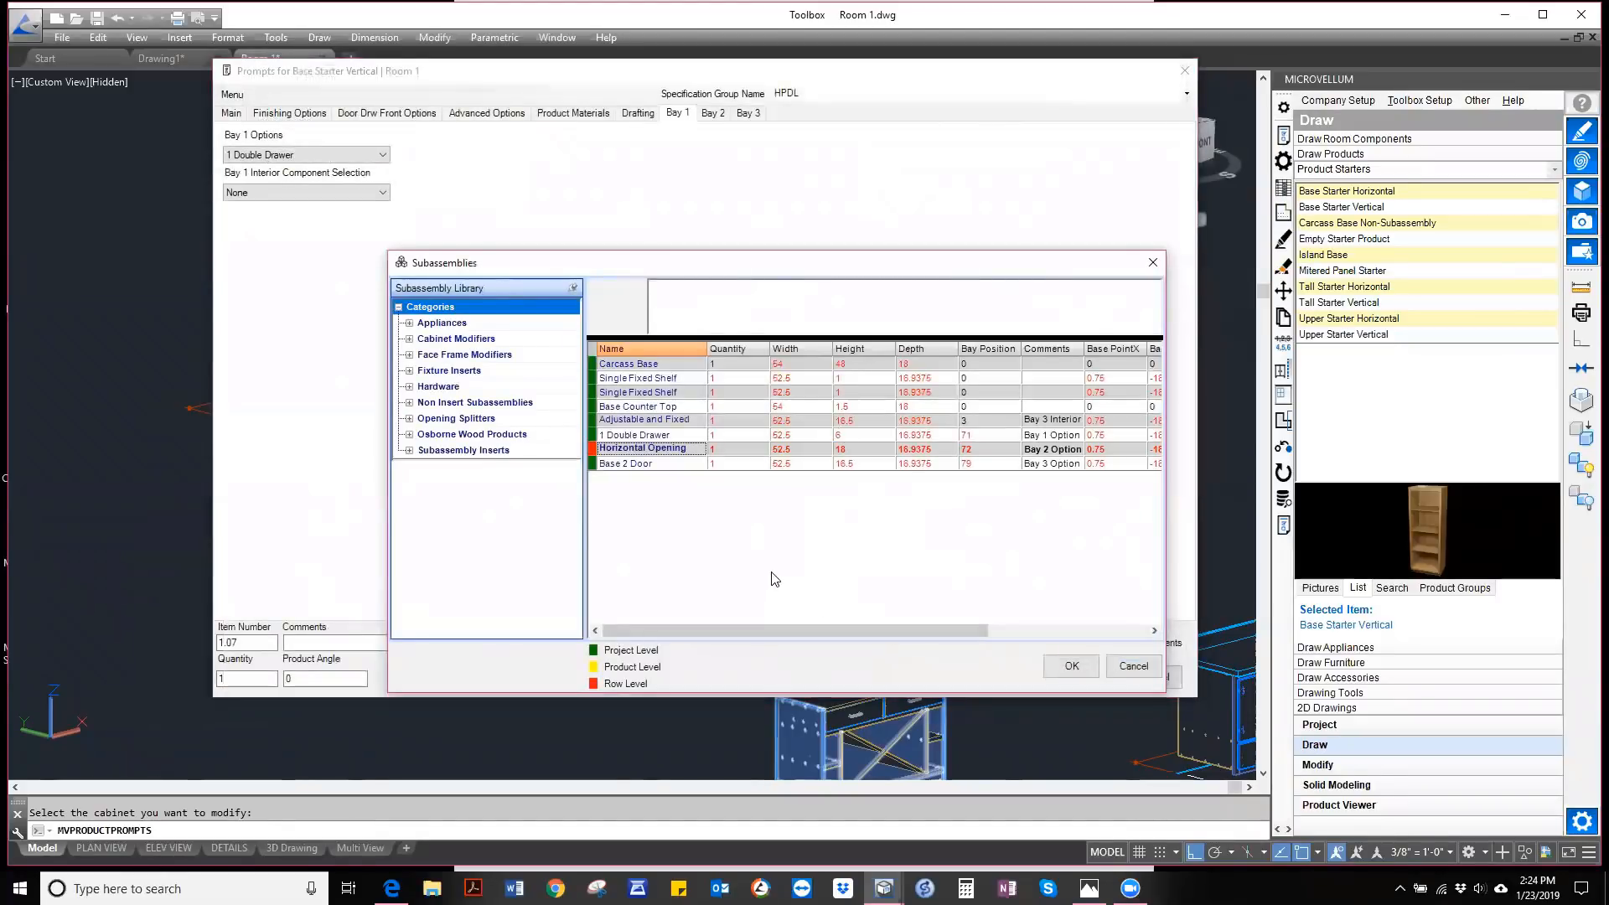
left_click(1081, 676)
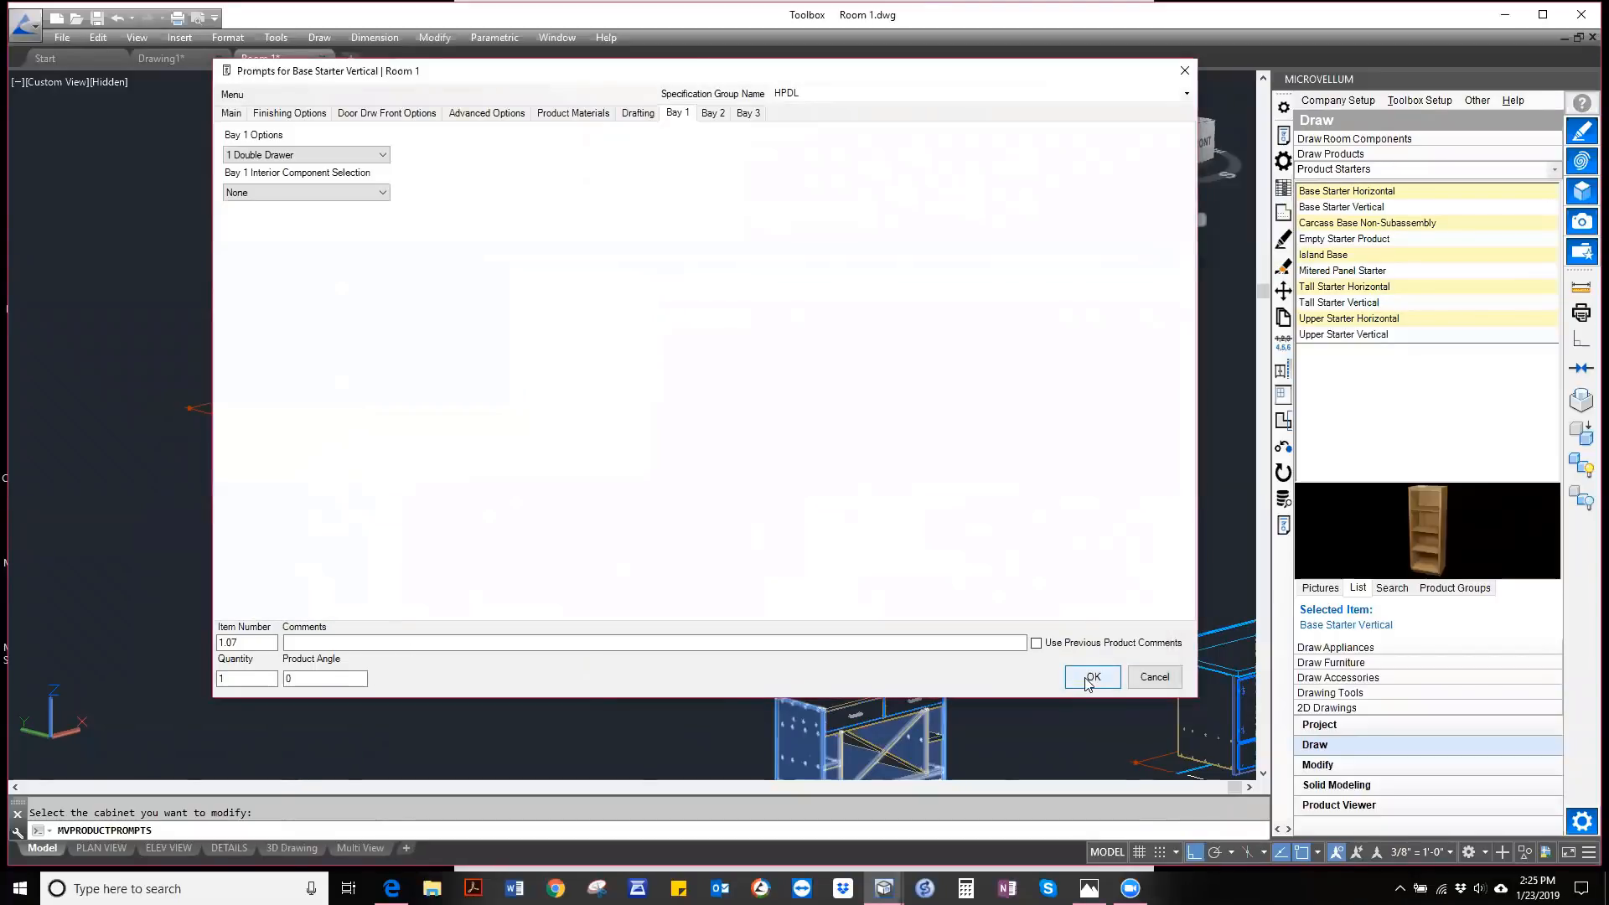
left_click(1088, 678)
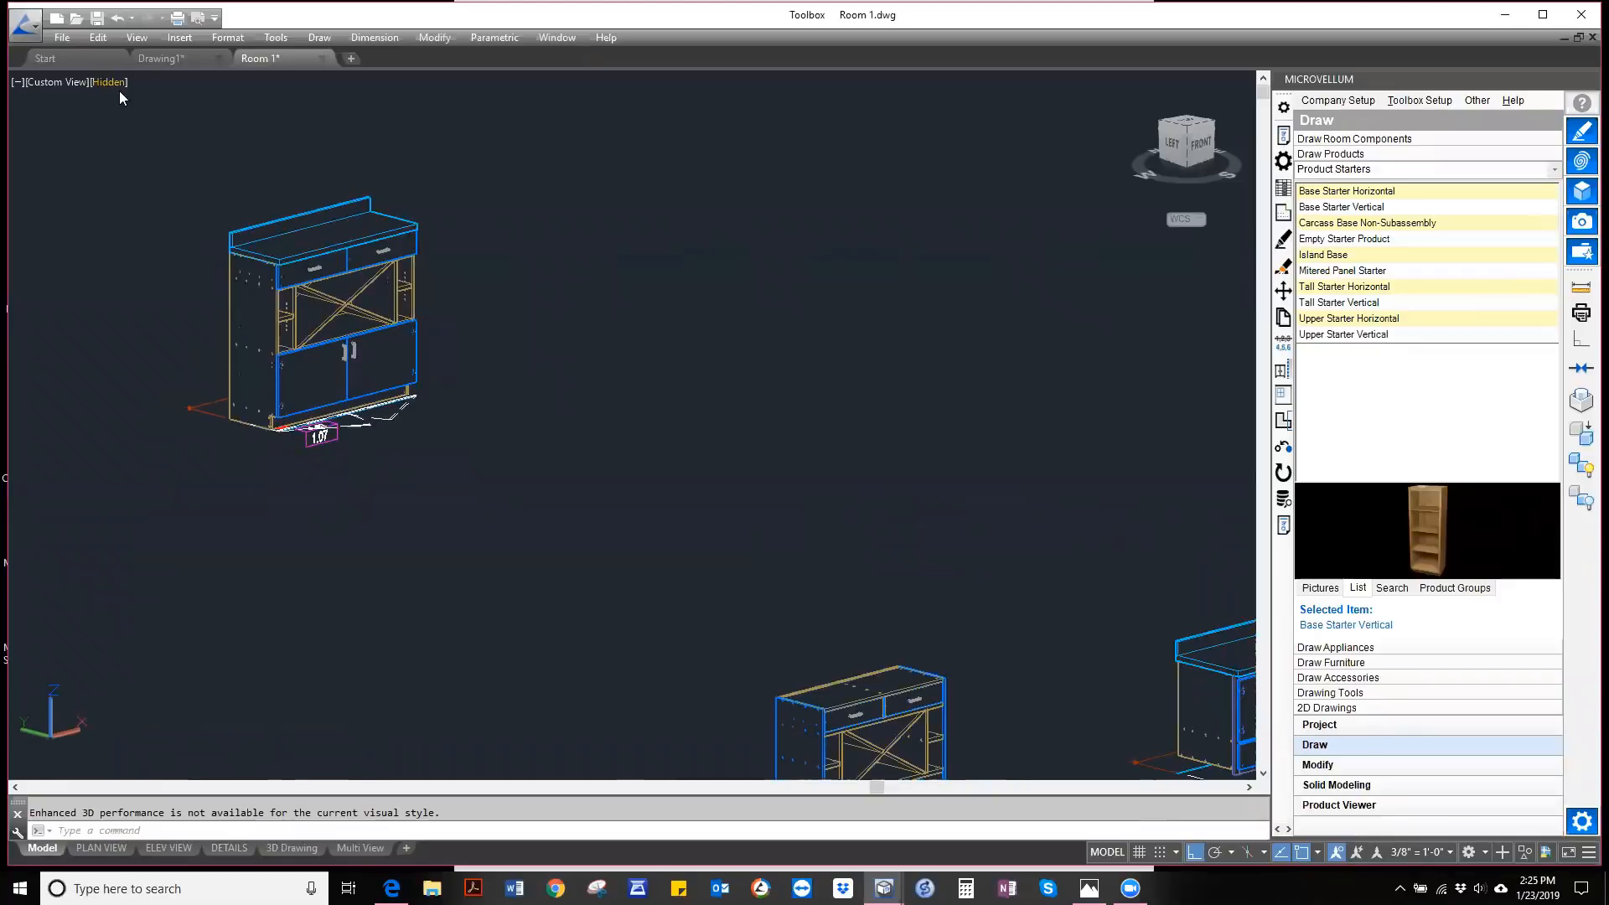
scroll(259, 171, "up", 2)
scroll(259, 174, "up", 2)
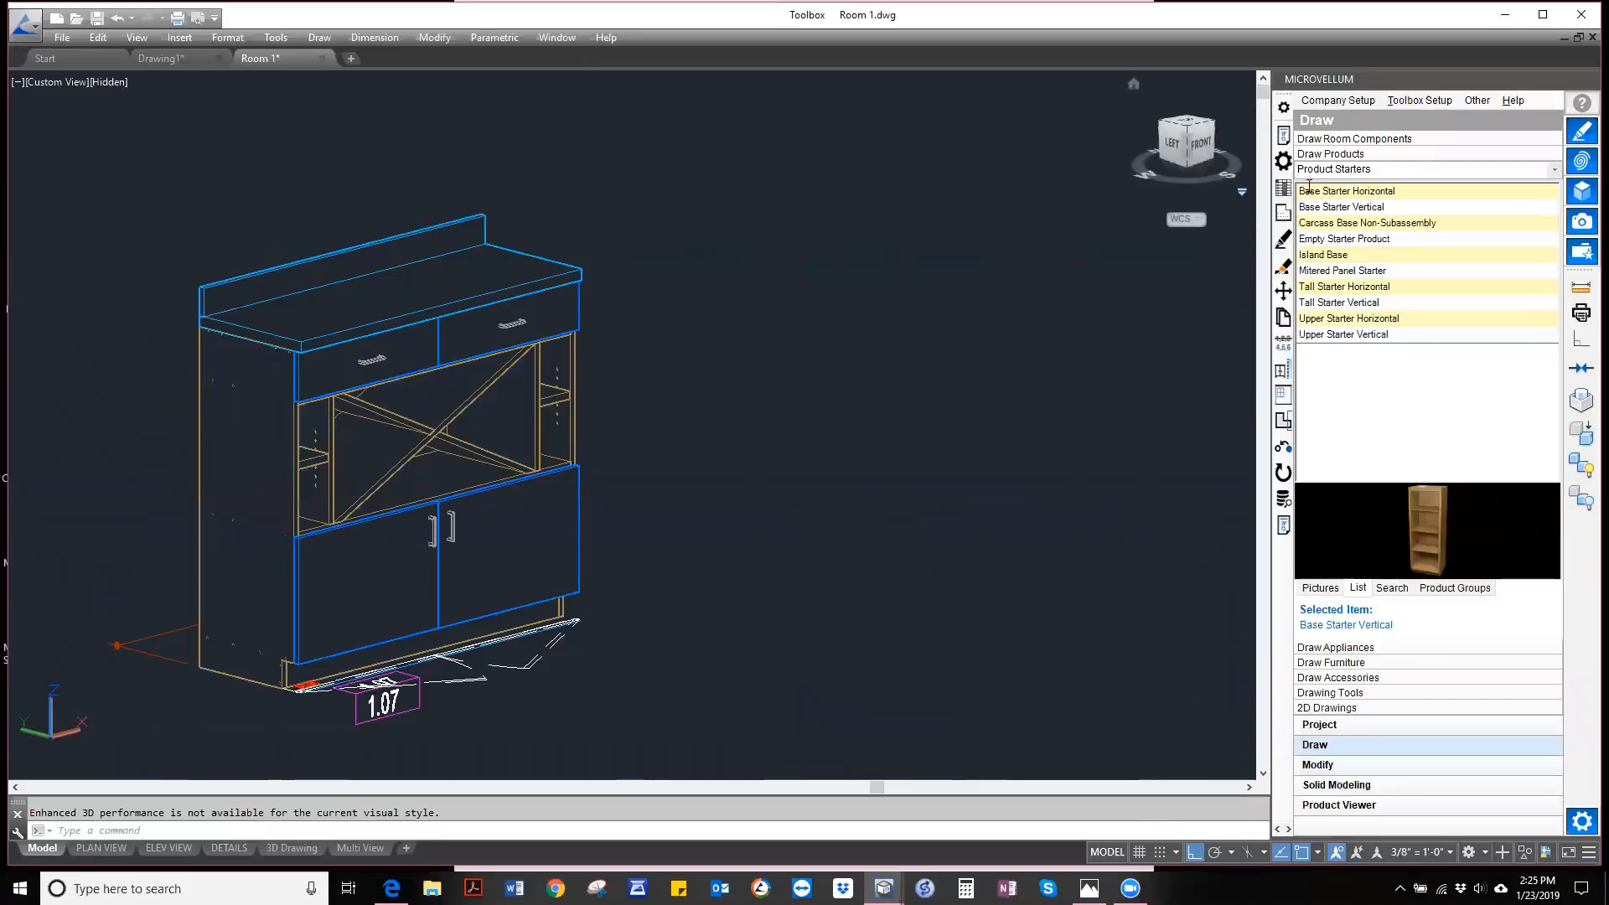
- Examine the nested subassemblies of the Bay 2 horizontal opening splitter from the cabinet's product prompts, then leave without changes
left_click(1283, 136)
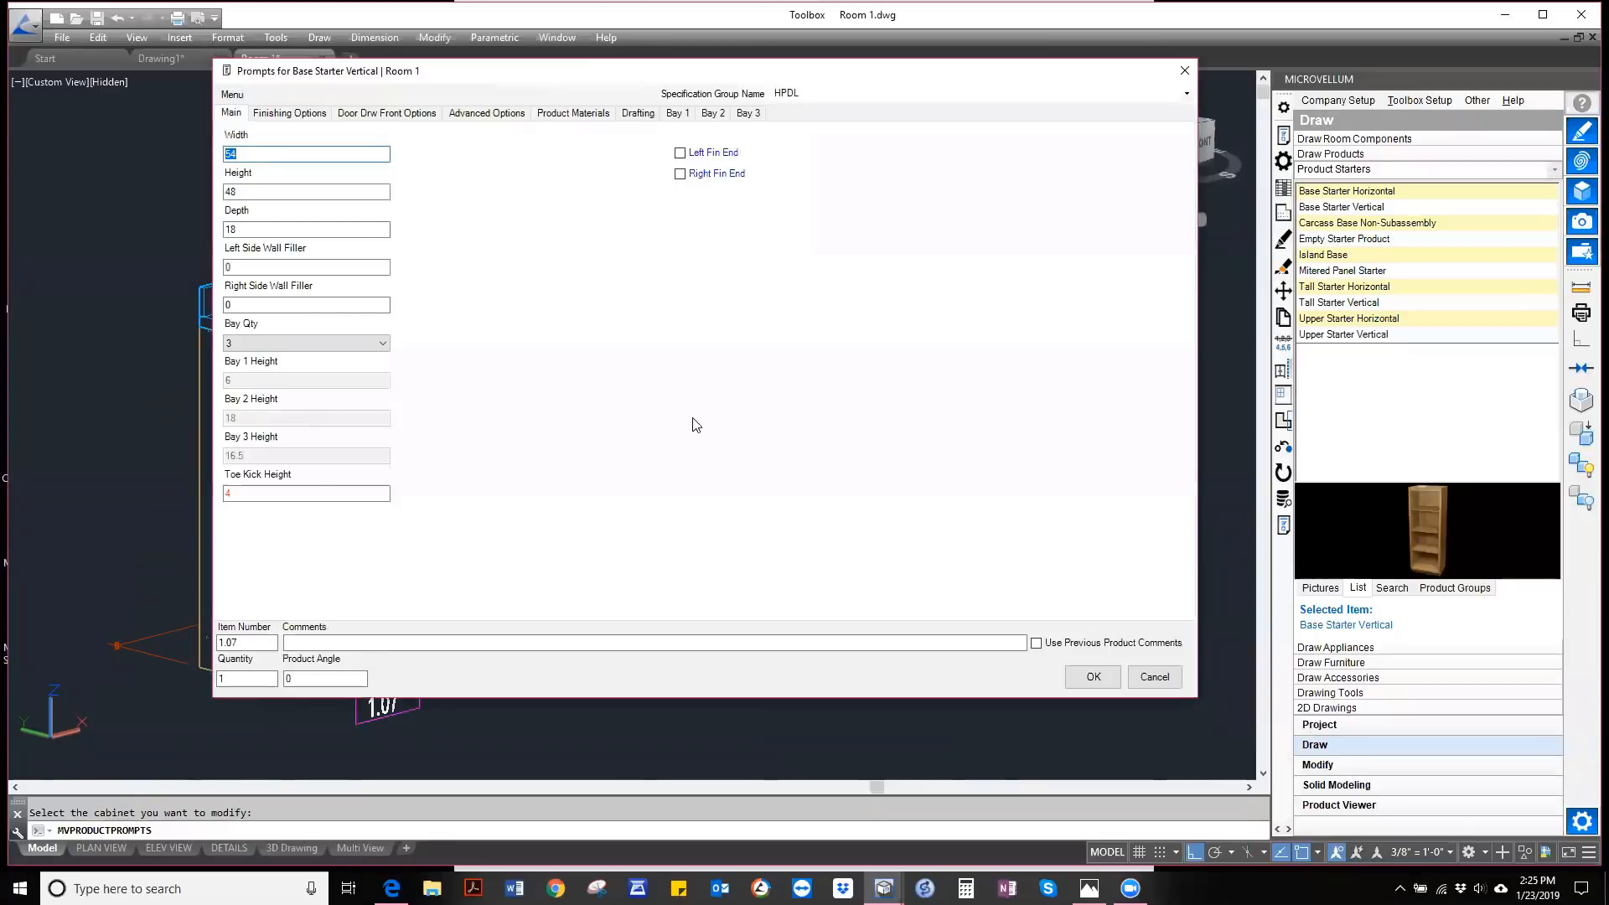
right_click(692, 419)
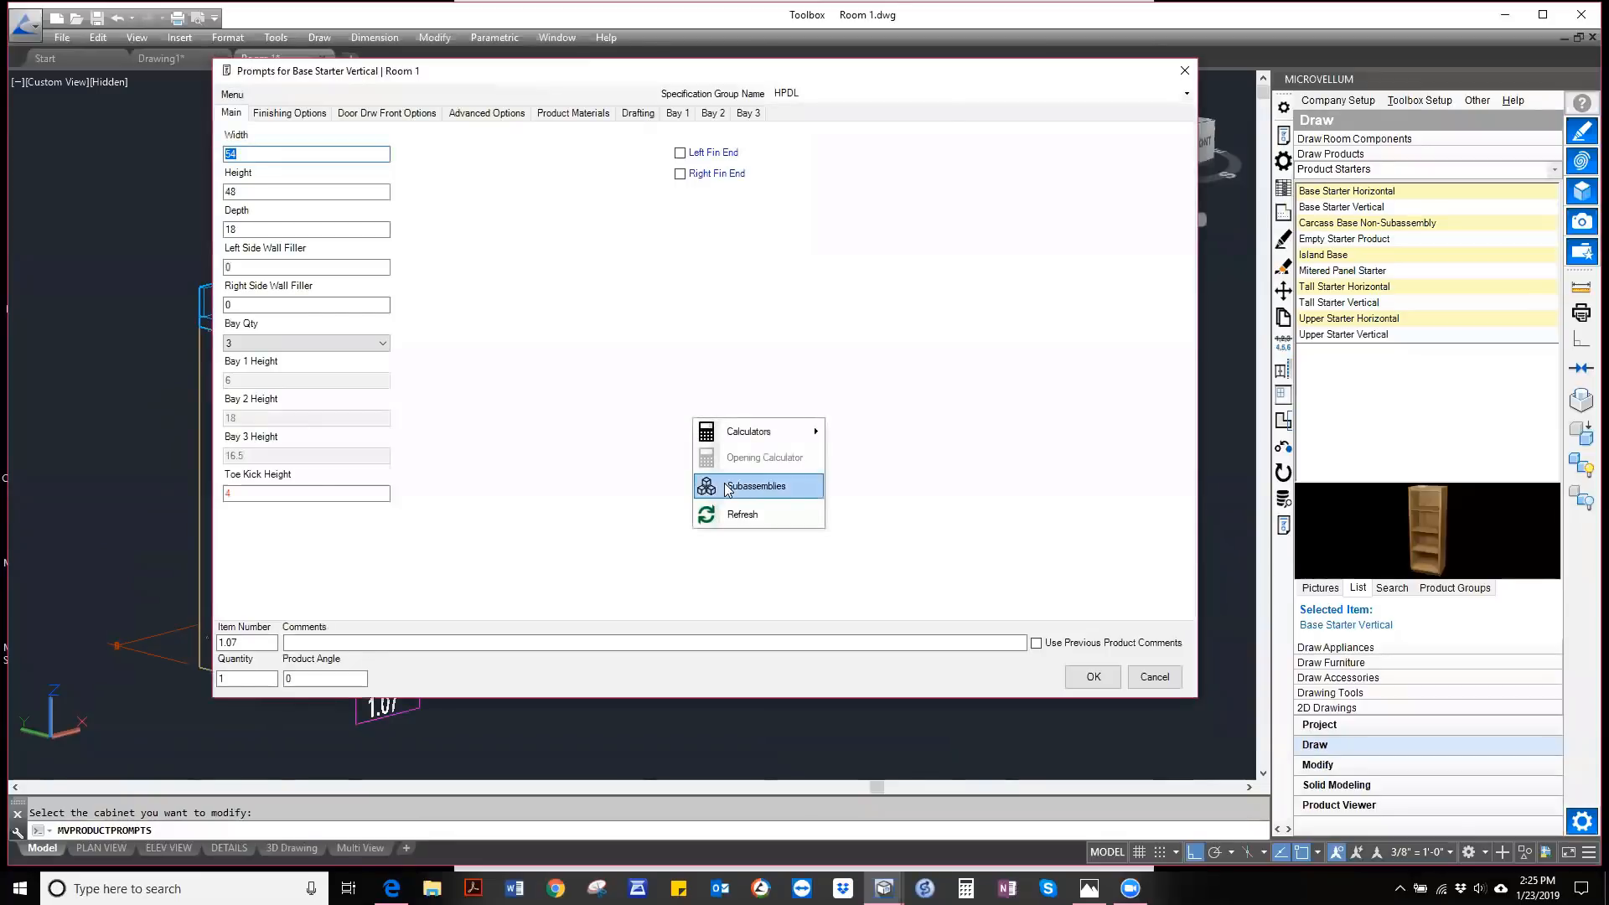
left_click(727, 488)
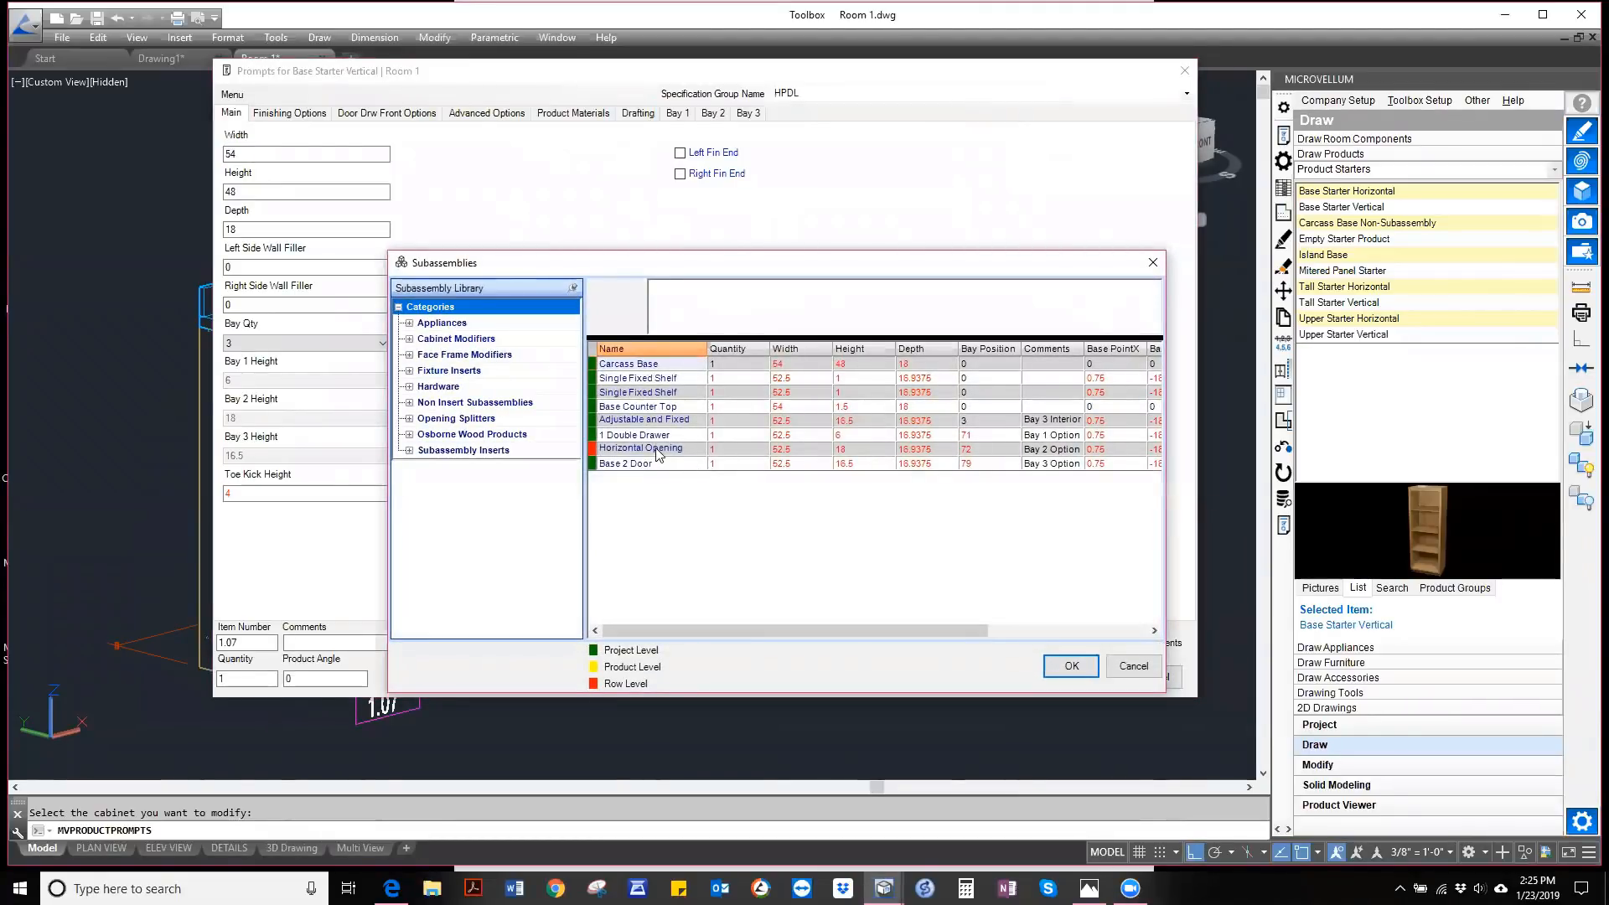
left_click(658, 452)
right_click(660, 455)
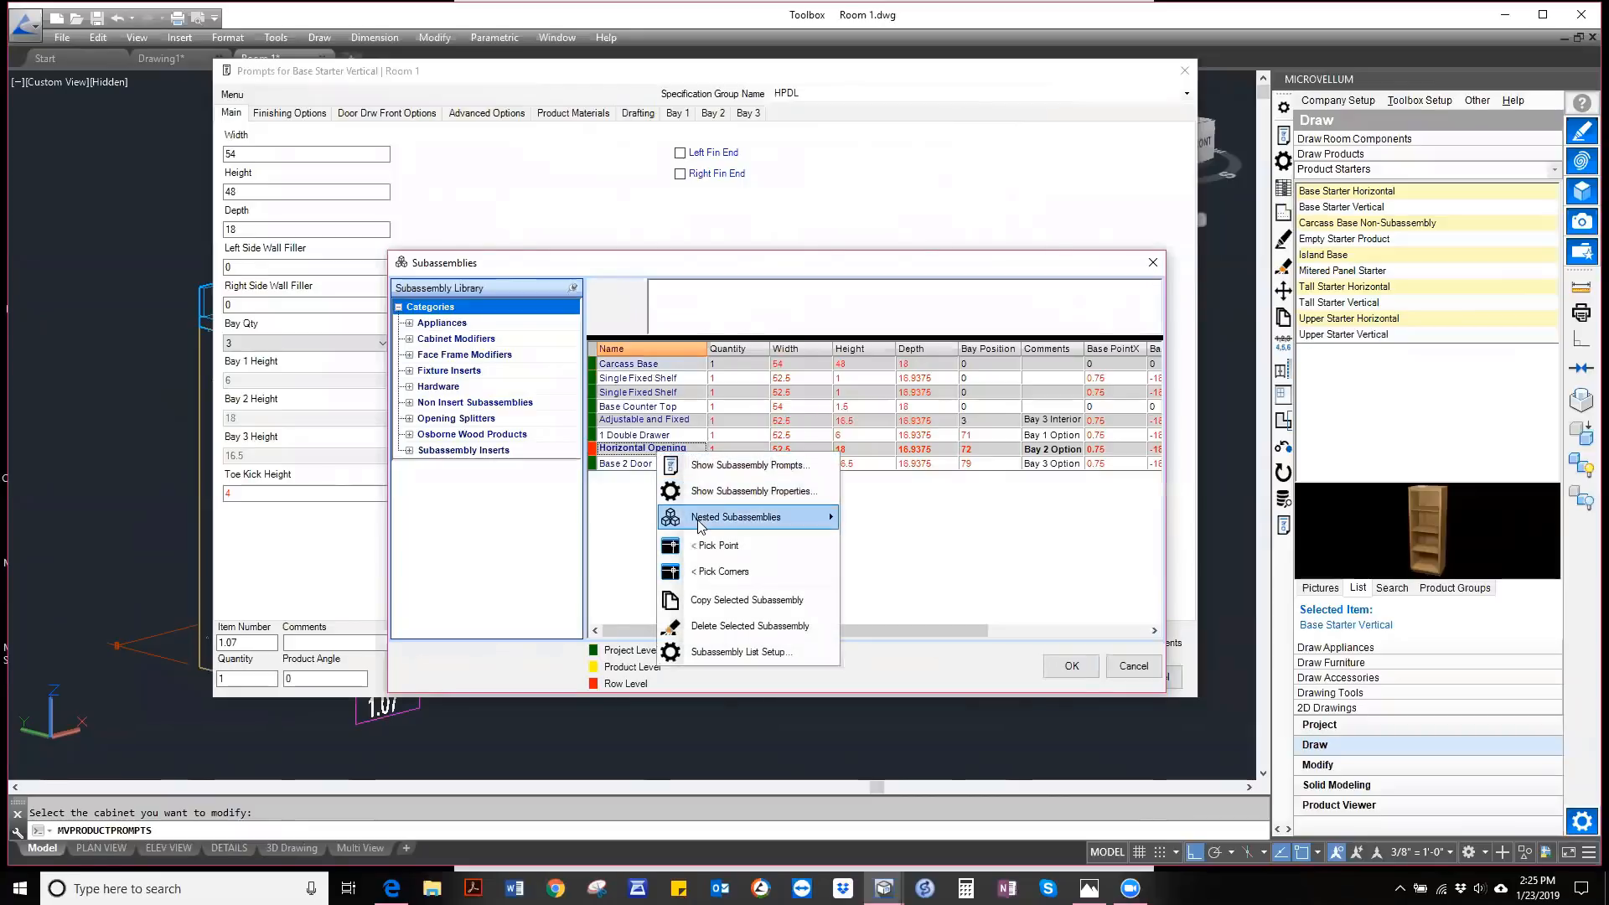
mouse_move(732, 529)
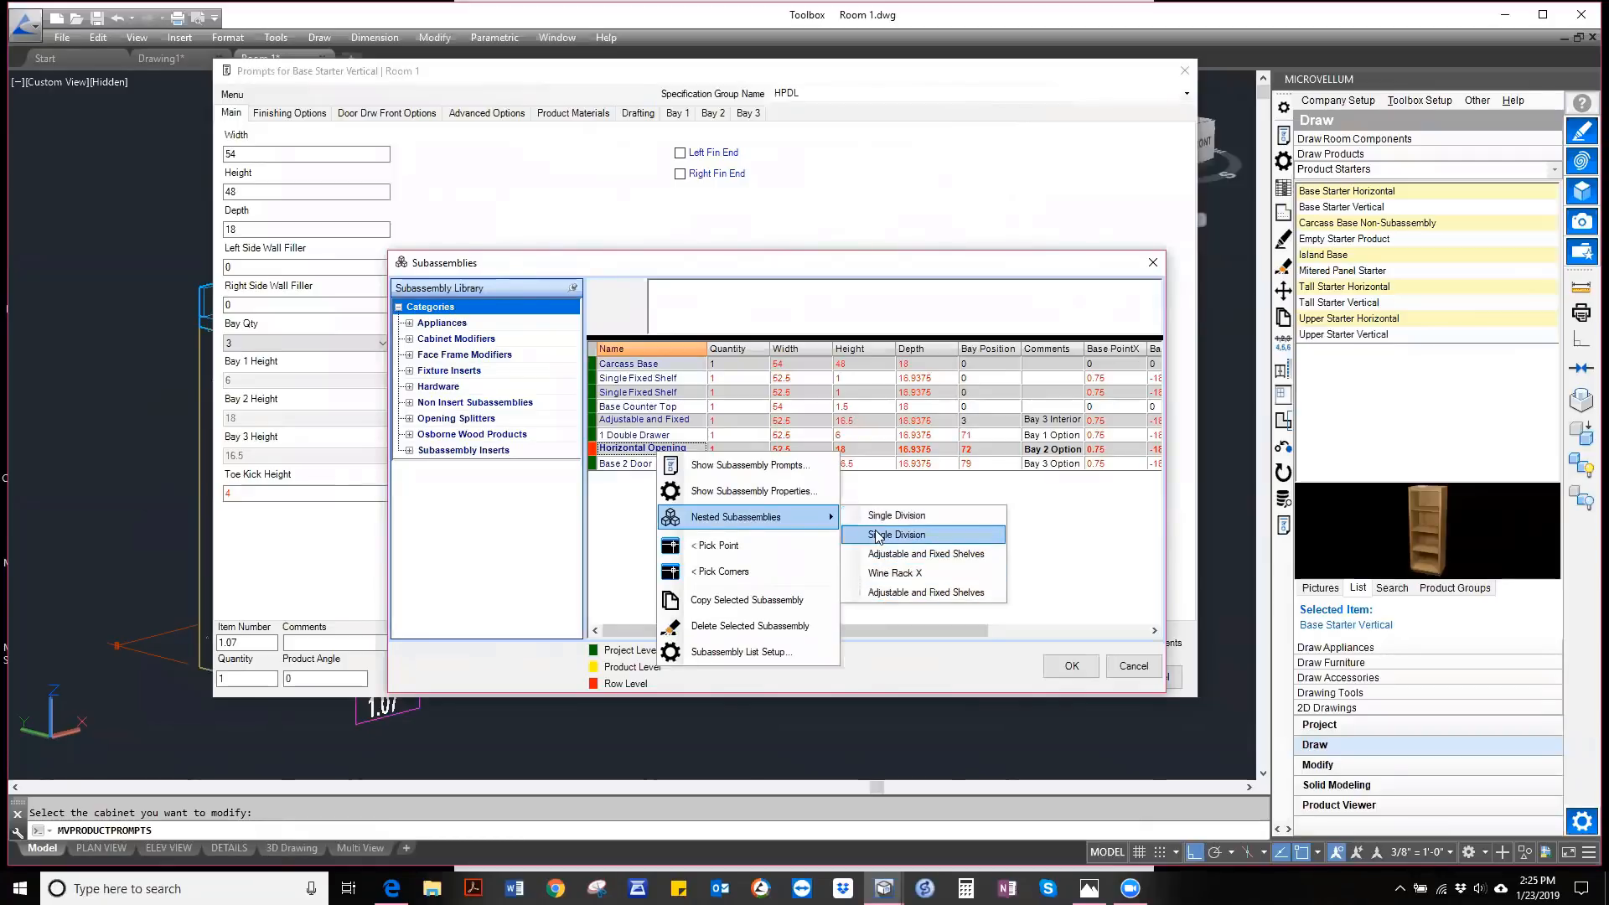
left_click(1148, 666)
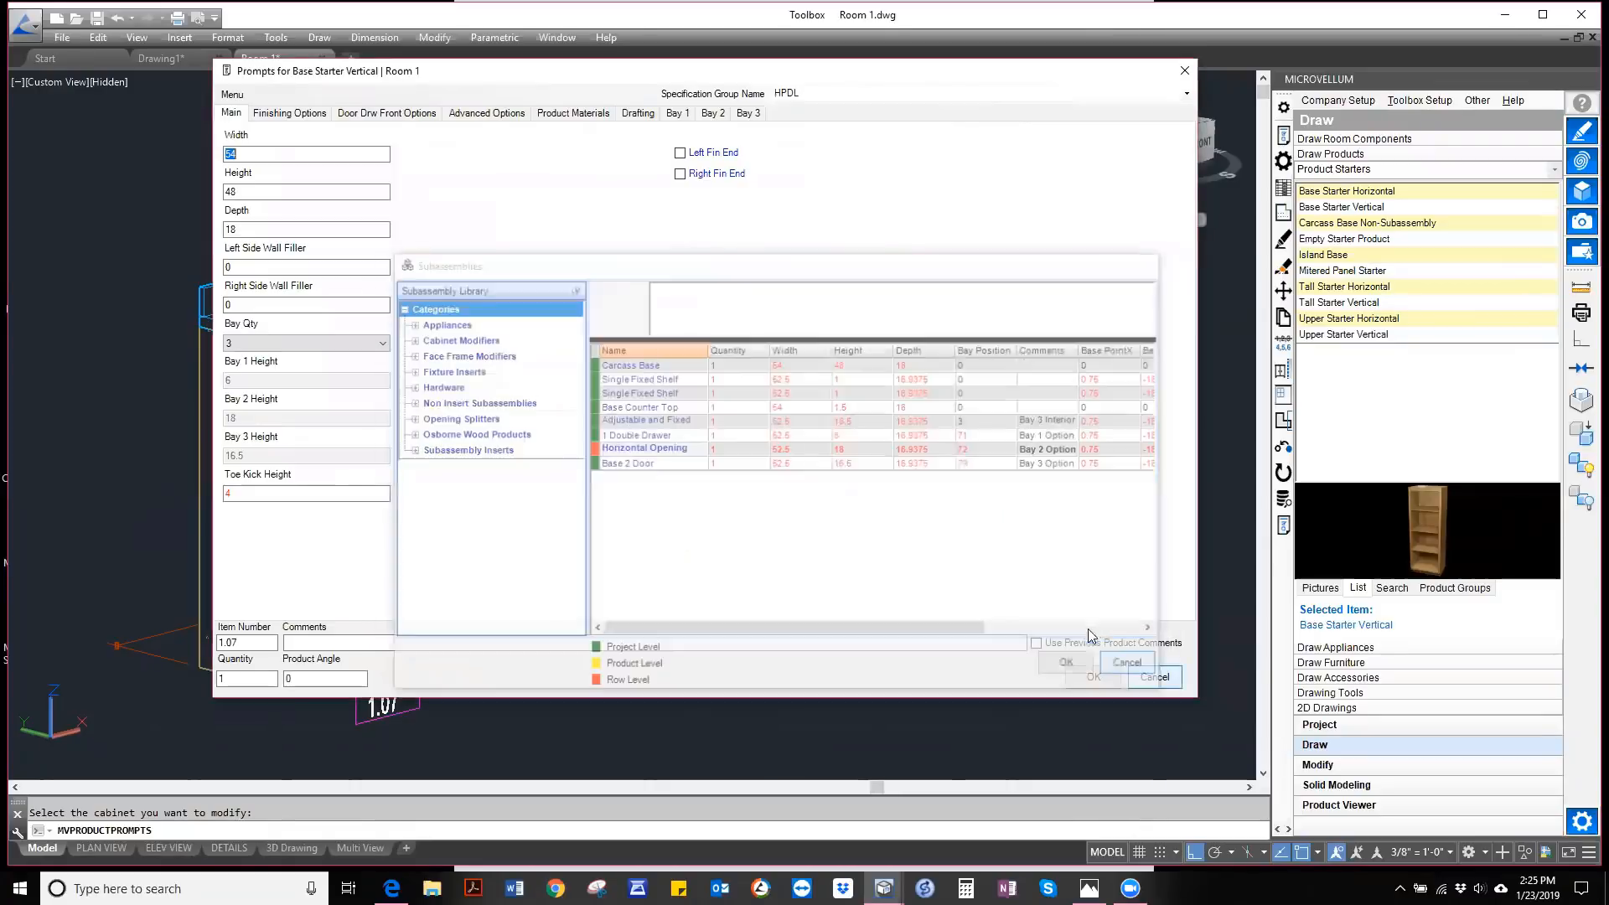
left_click(1155, 677)
- Show the nested subassembly prompts for the Adjustable and Fixed Shelves in Bay 2's left opening, keeping the cabinet in view
left_click(1323, 766)
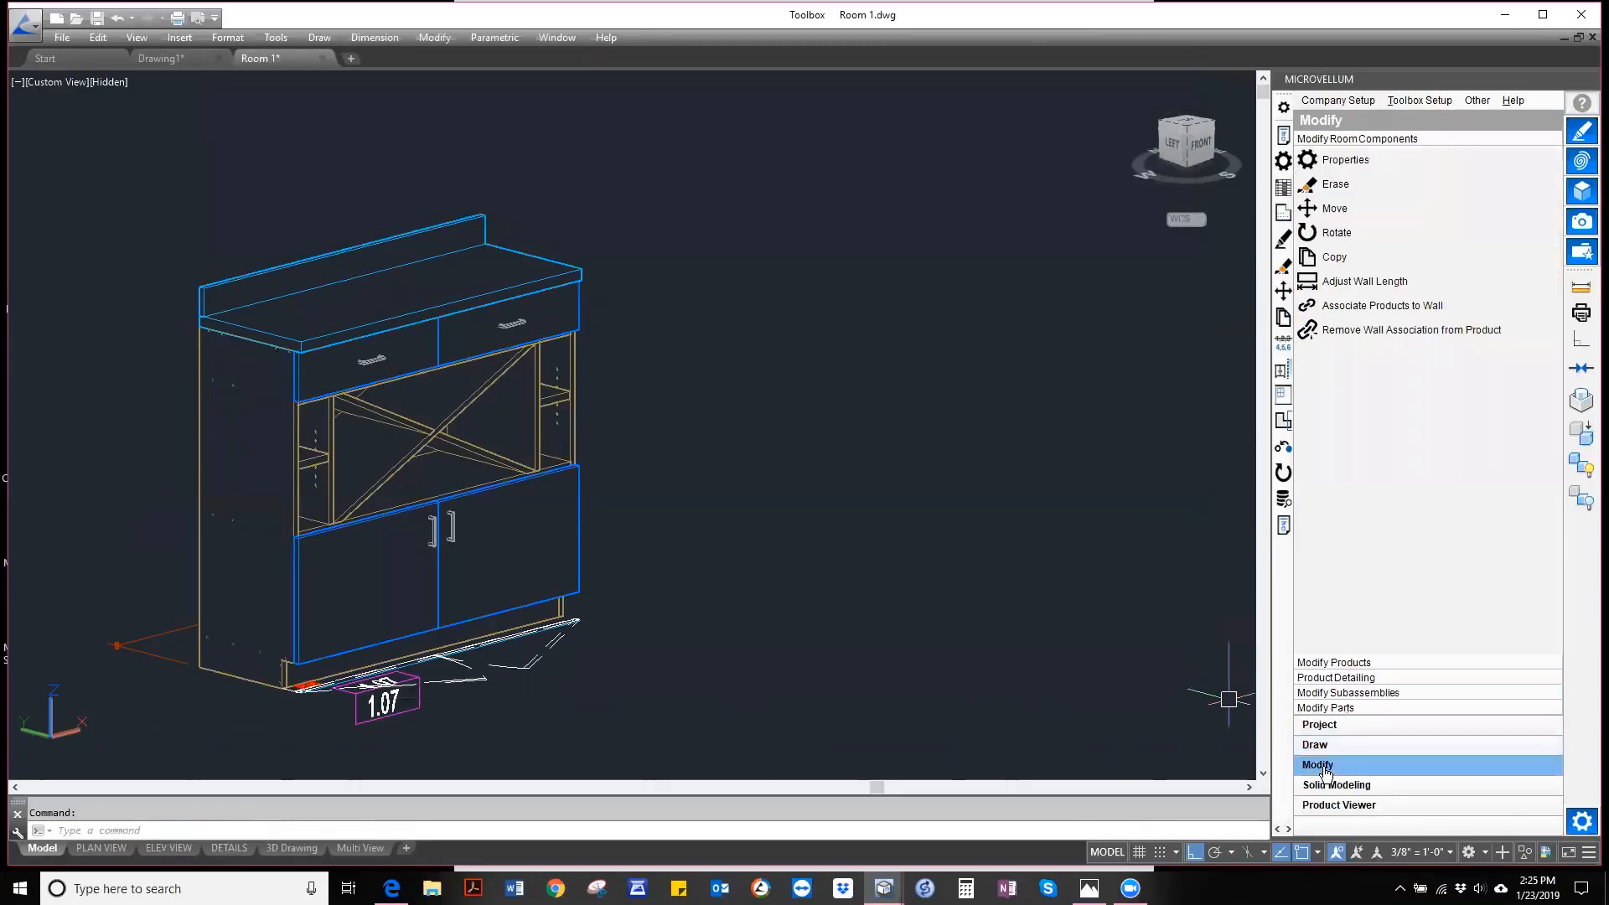
left_click(1332, 696)
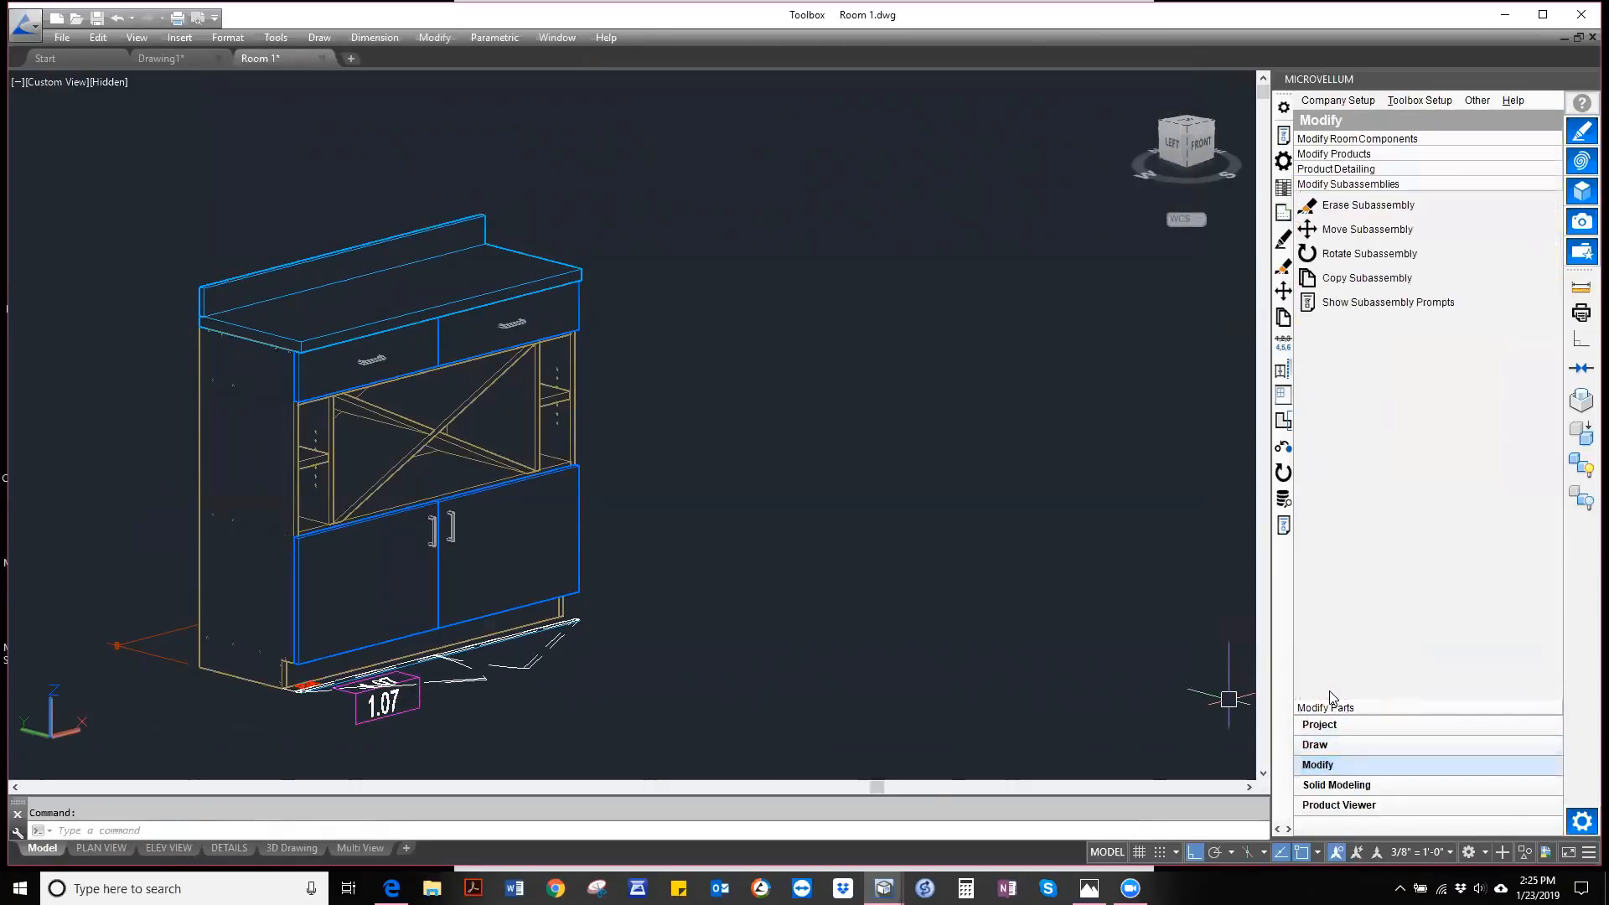
left_click(1358, 303)
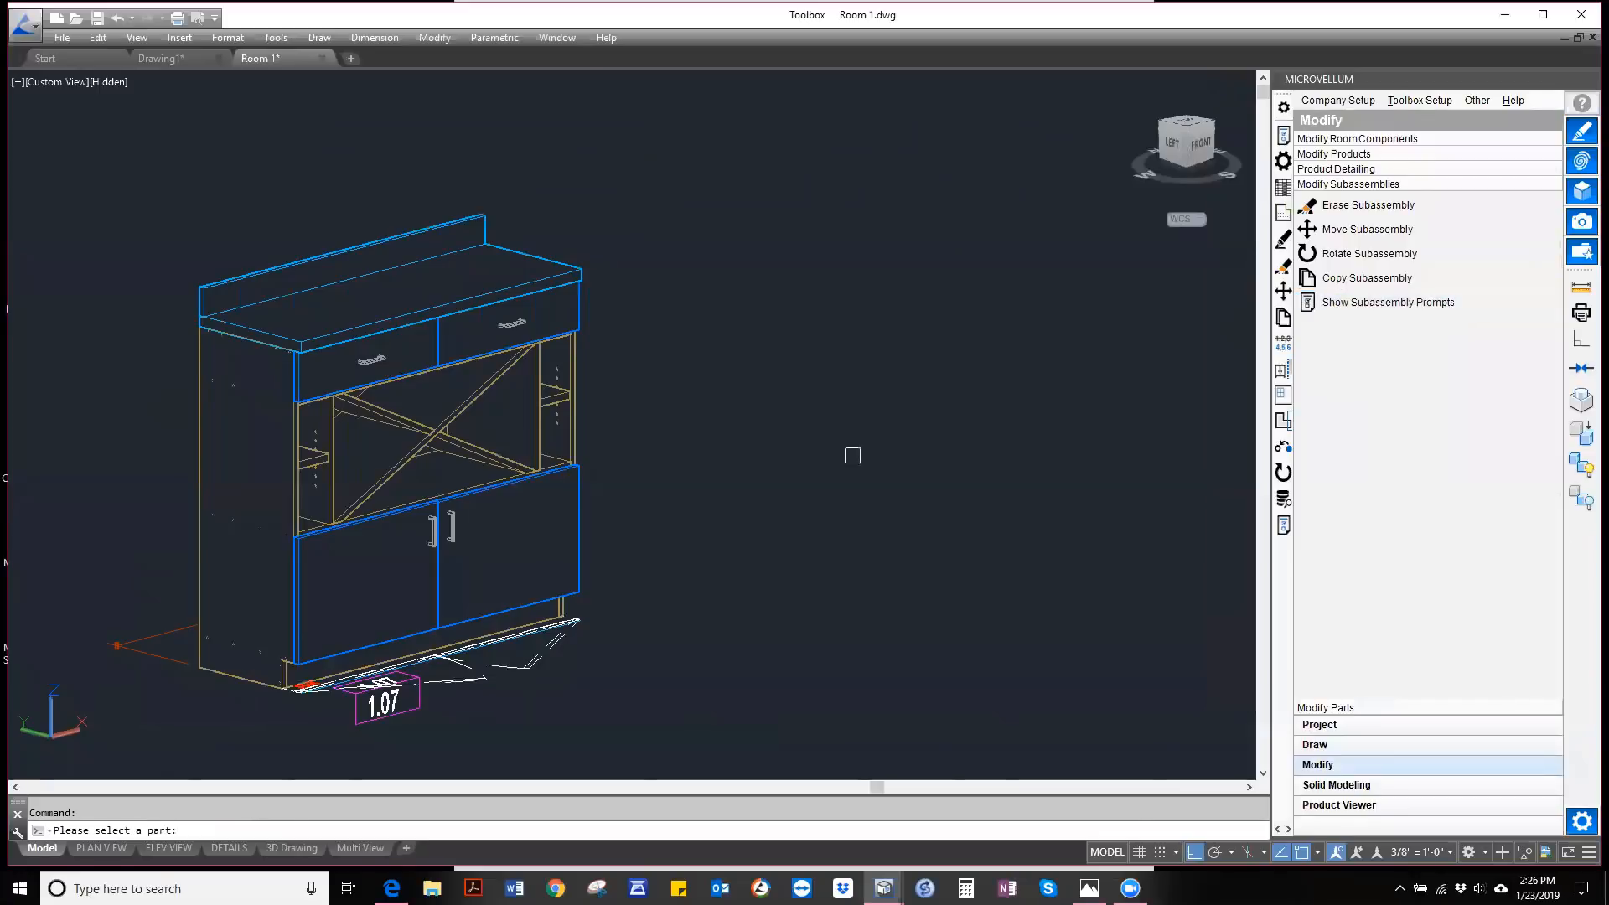
left_click(315, 465)
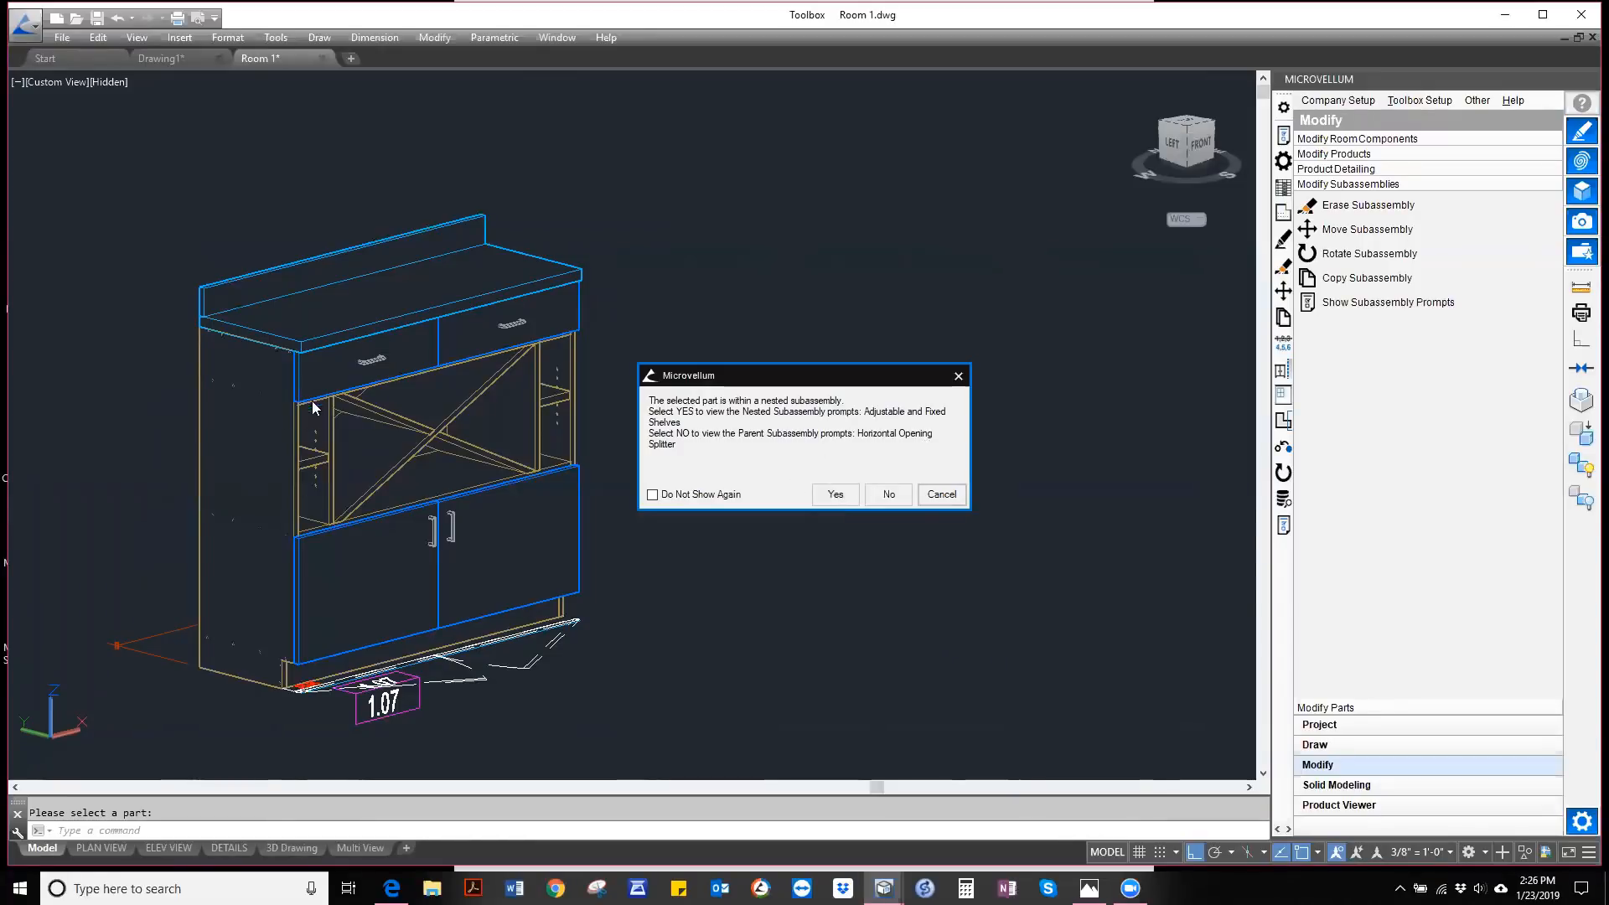
left_click(834, 495)
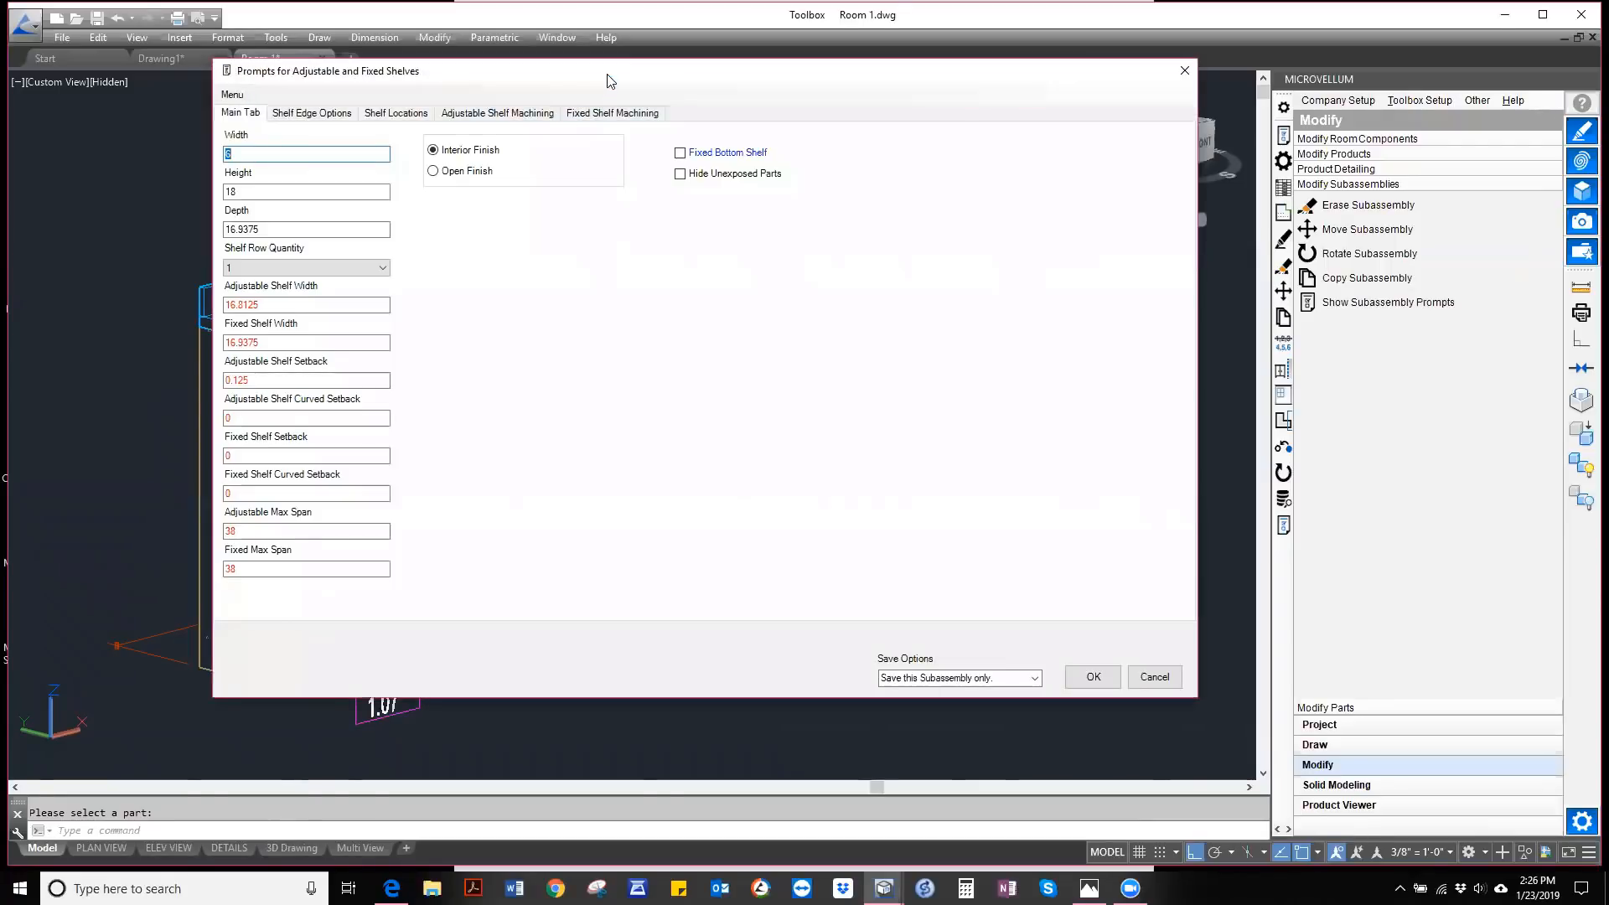
left_click_drag(608, 80, 972, 113)
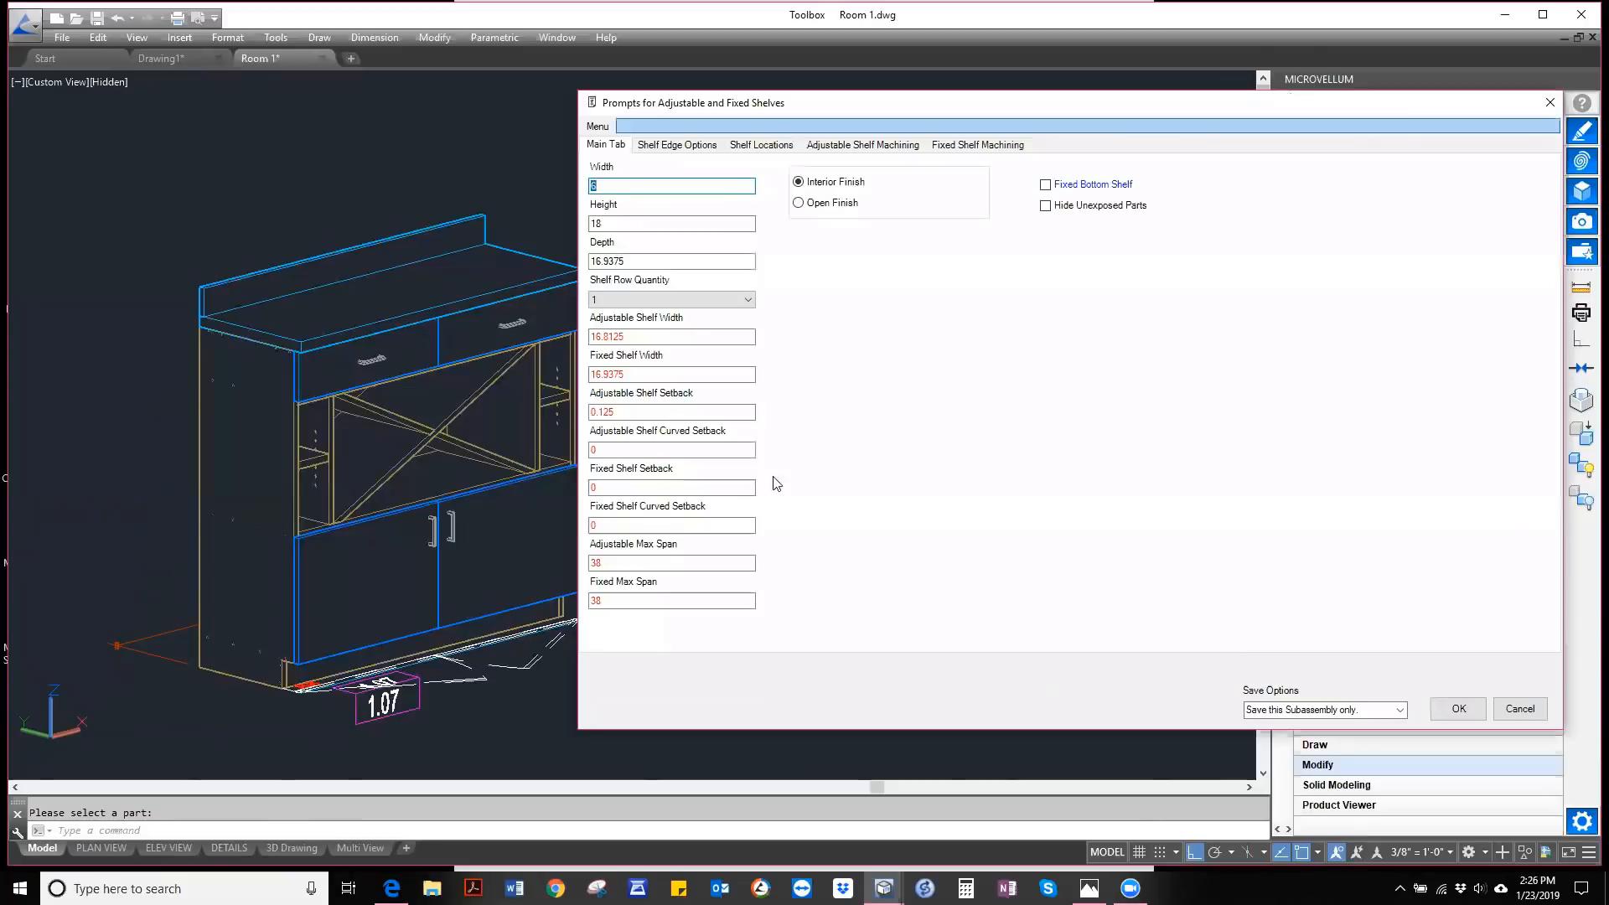
- Enable Fixed Bottom Shelf for these shelves and save the splitter to the project's current row
left_click(1045, 184)
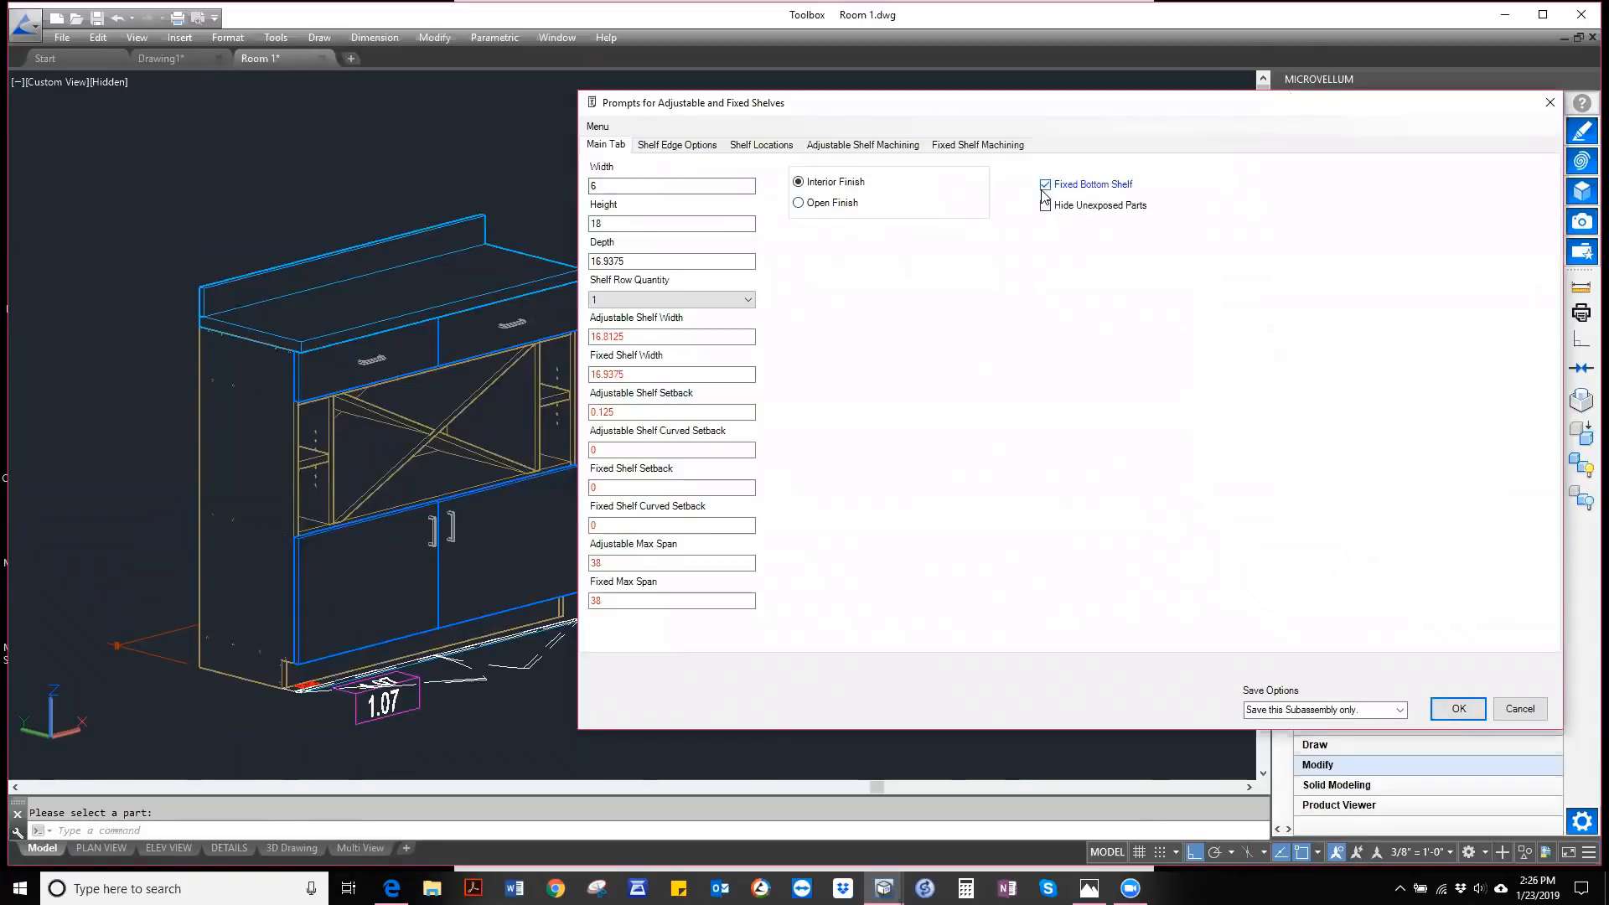
left_click(954, 146)
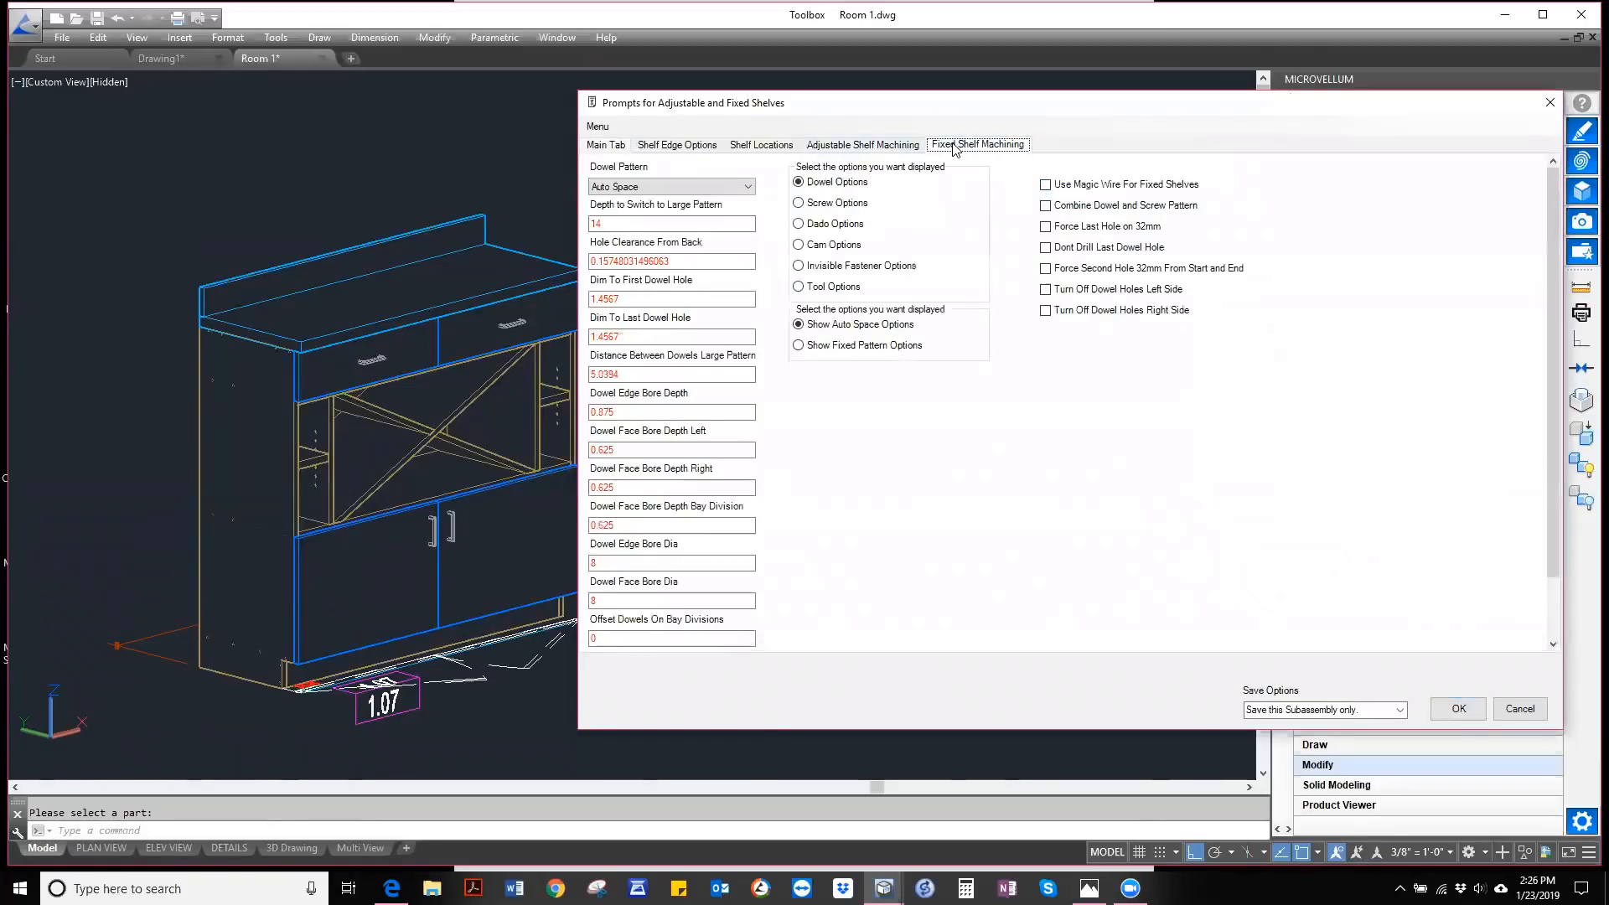
left_click(742, 147)
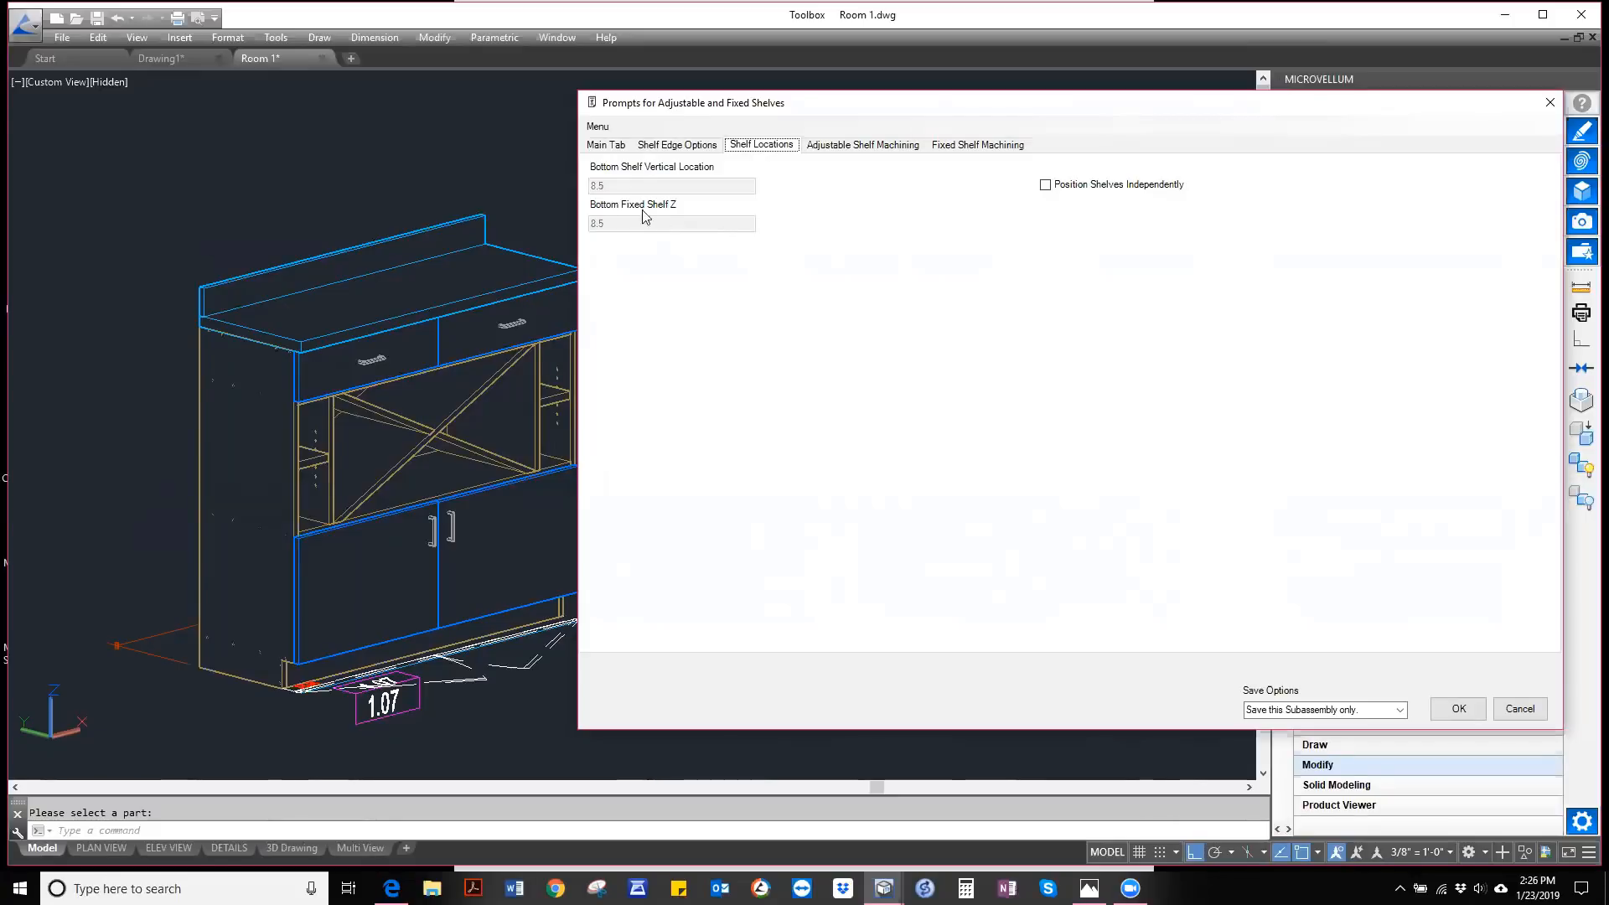
left_click(1458, 710)
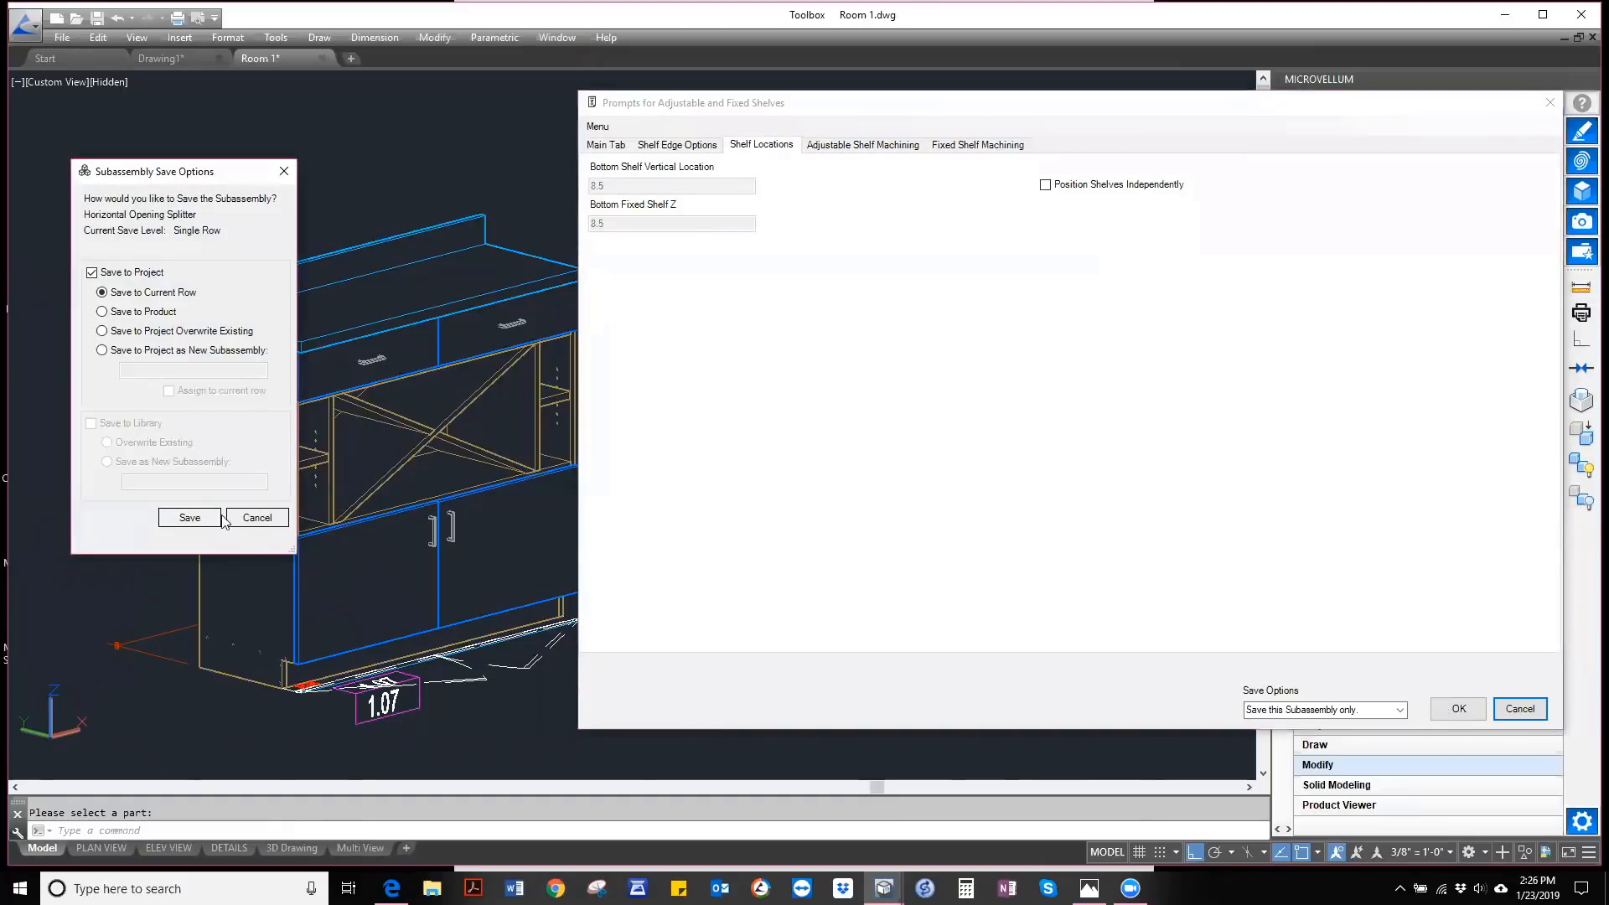
left_click(218, 517)
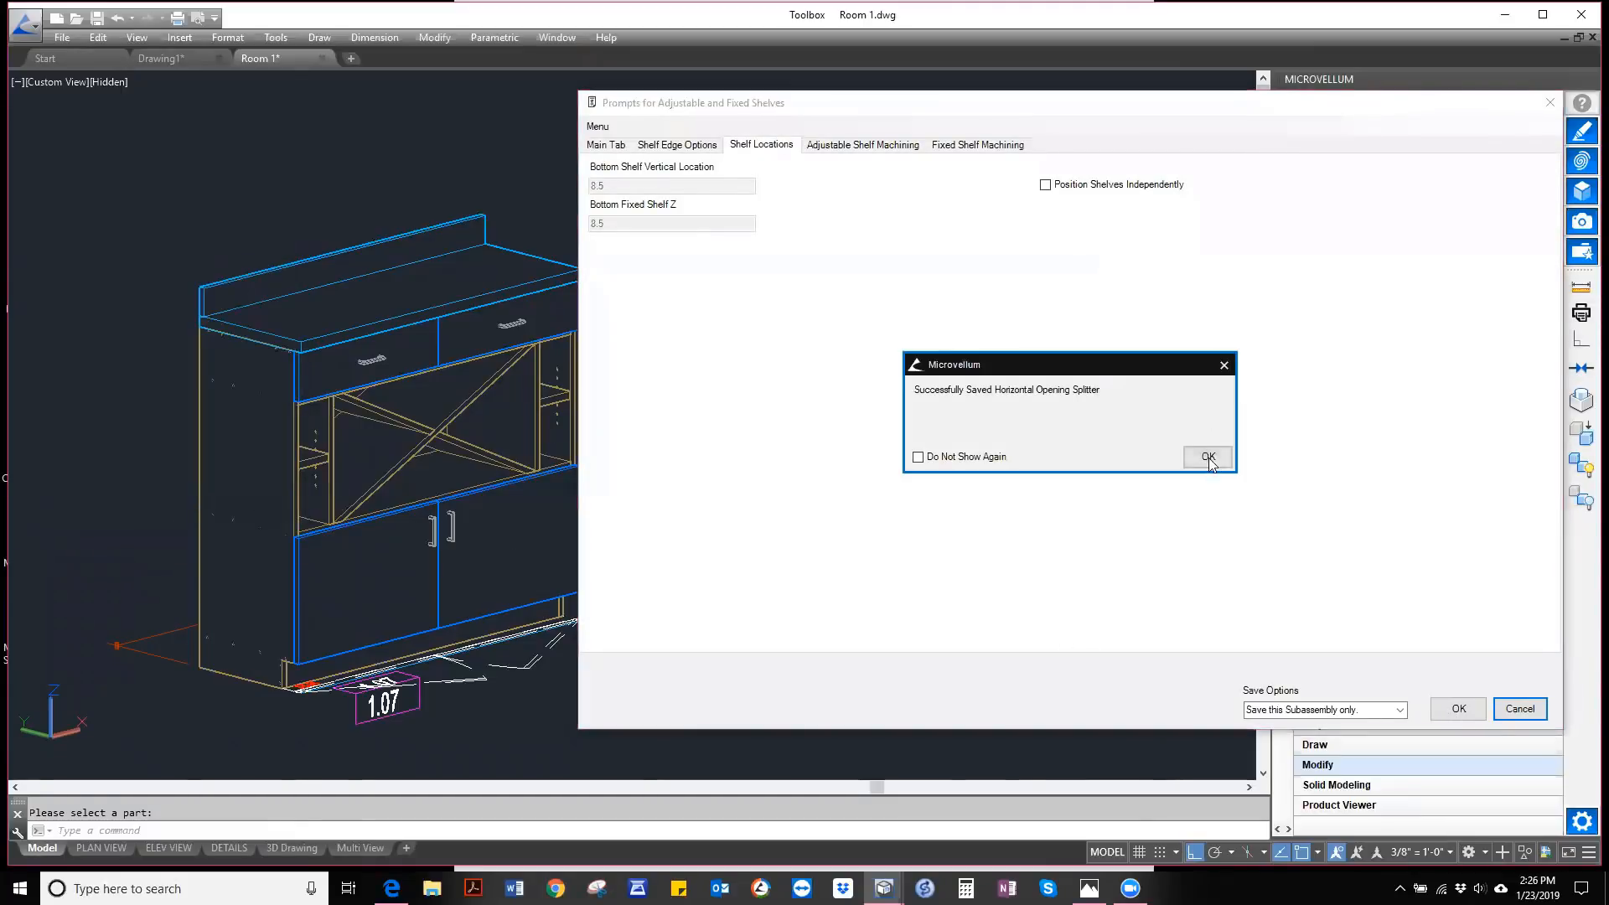
left_click(1210, 457)
left_click(1208, 457)
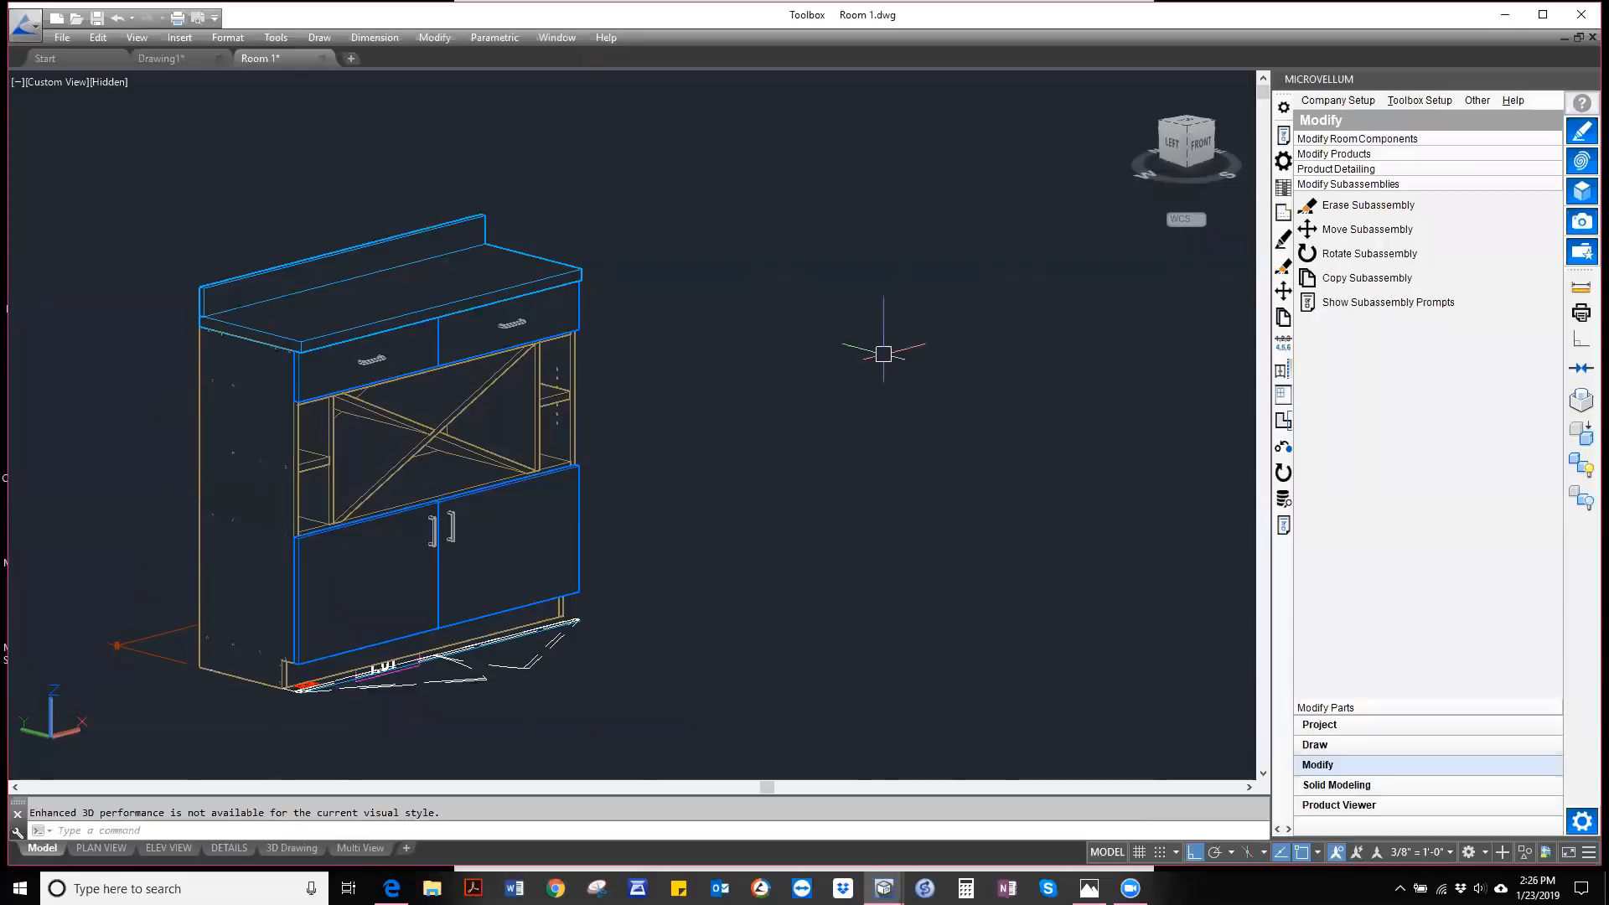
- Set the three-bay cabinet's height to 60 and width to 72 in its product prompts and redraw it
left_click(1283, 135)
left_click(575, 329)
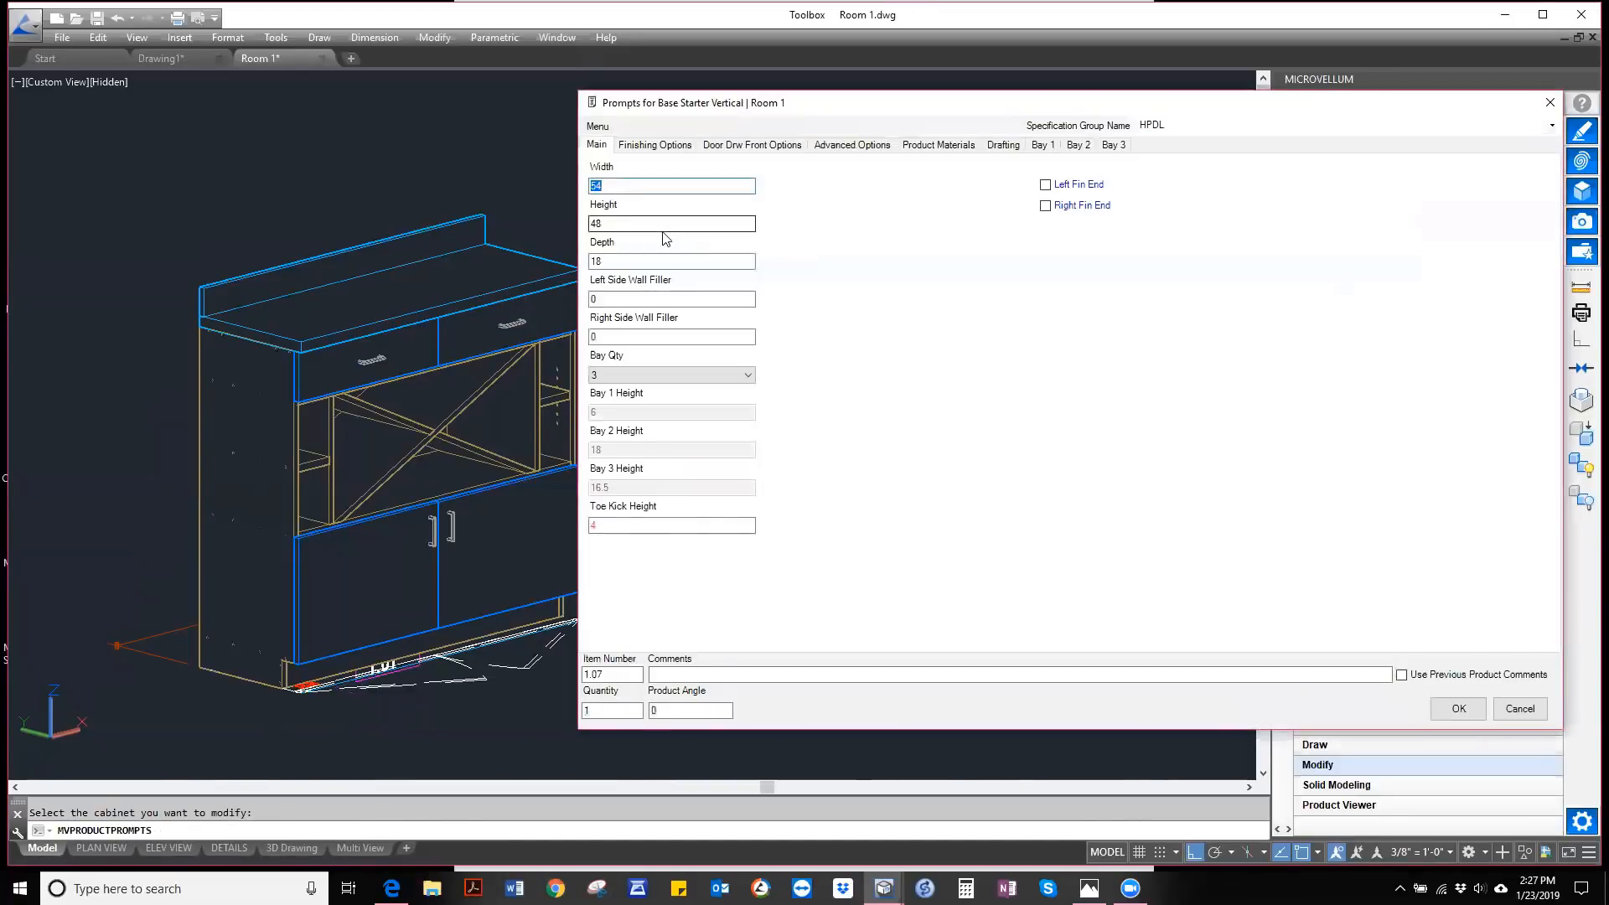
left_click(631, 223)
double_click(630, 227)
left_click_drag(612, 188, 570, 189)
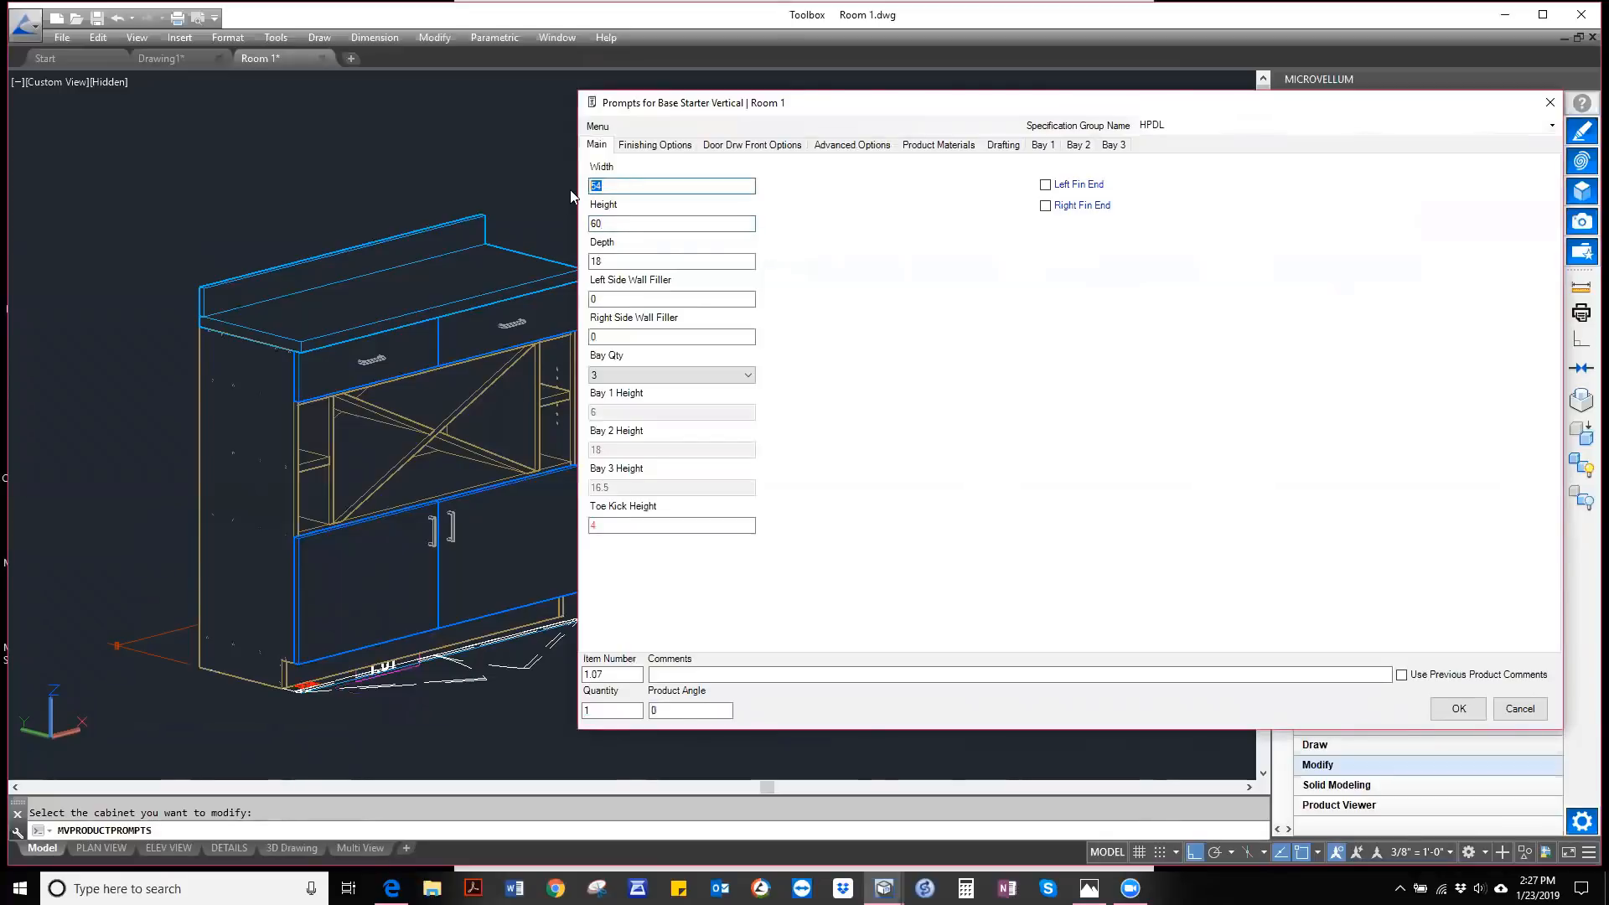
type("72")
left_click(1458, 708)
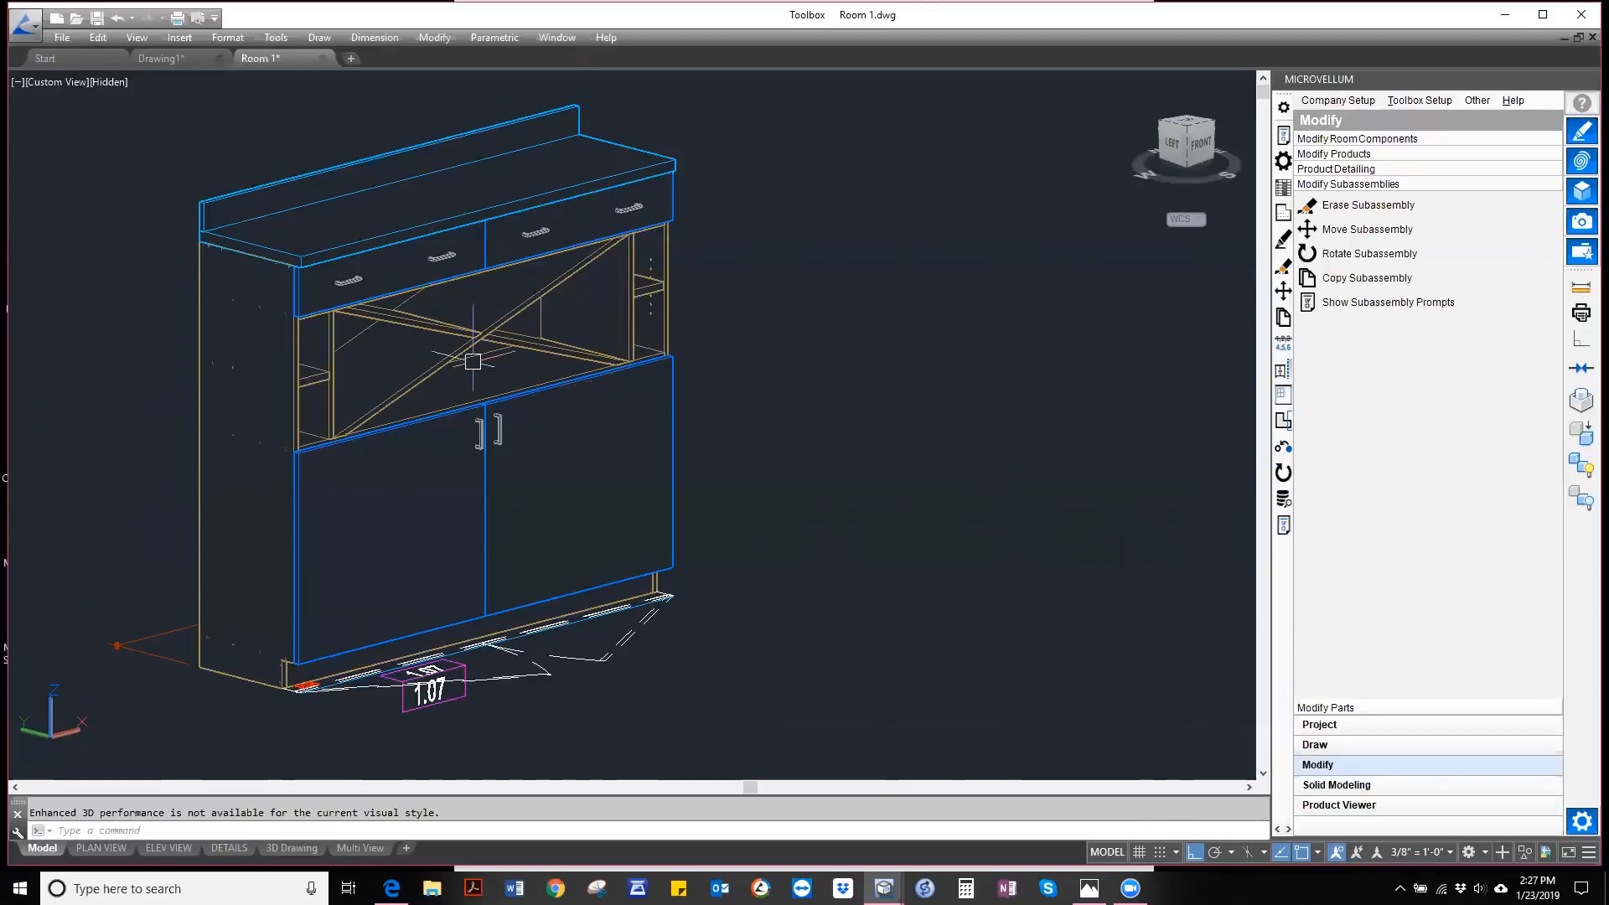
scroll(471, 365, "down", 2)
scroll(471, 360, "down", 2)
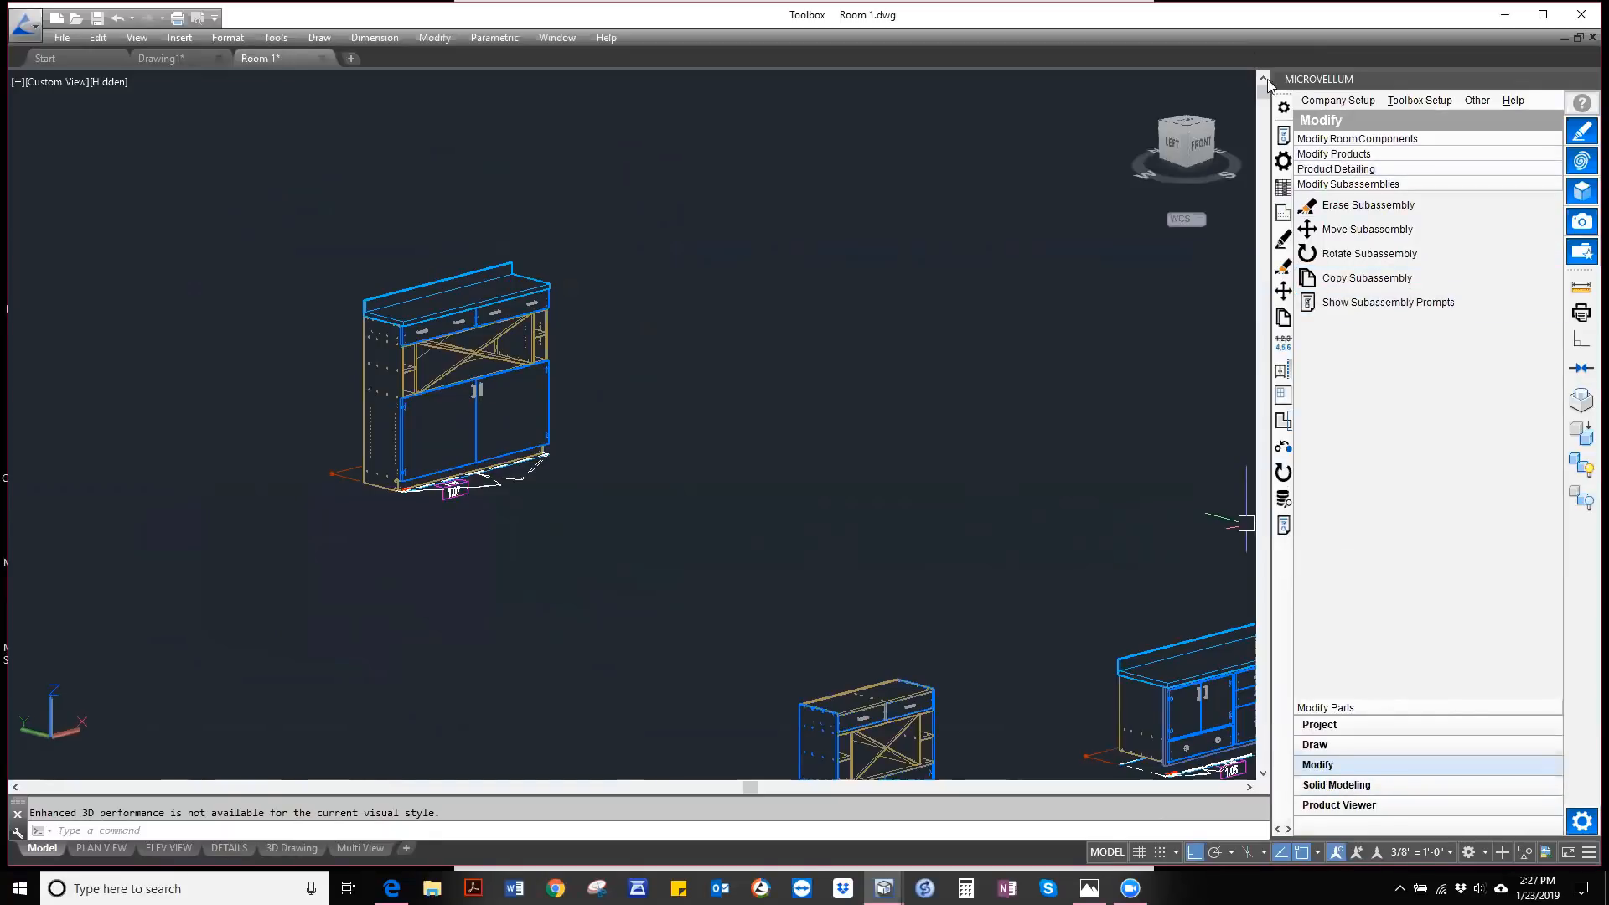
left_click(1285, 107)
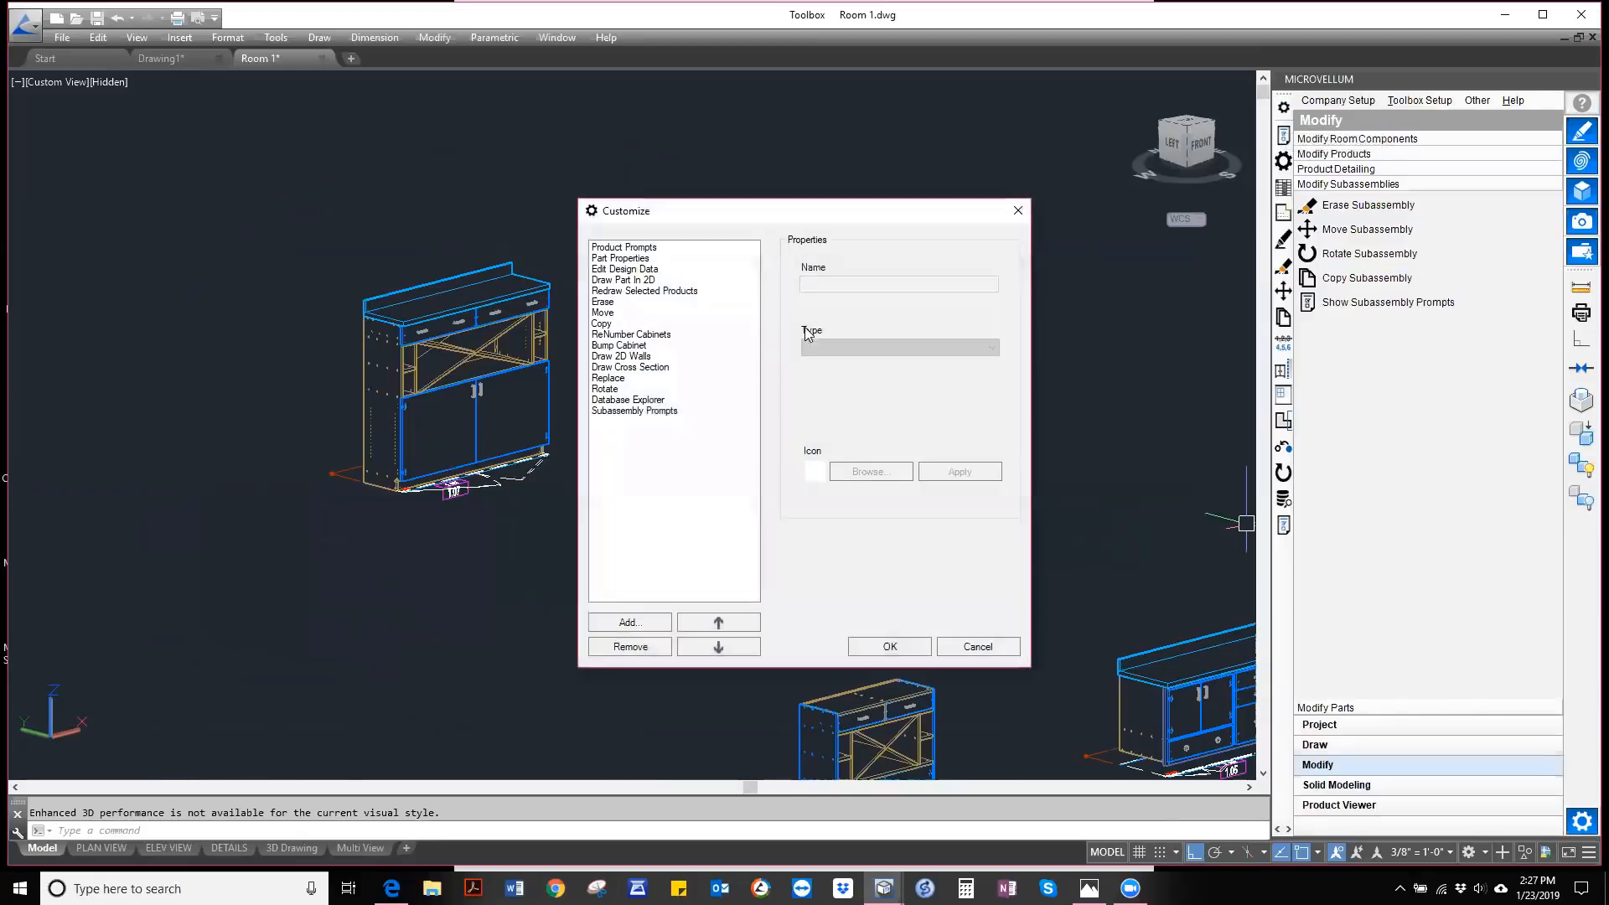
left_click(629, 622)
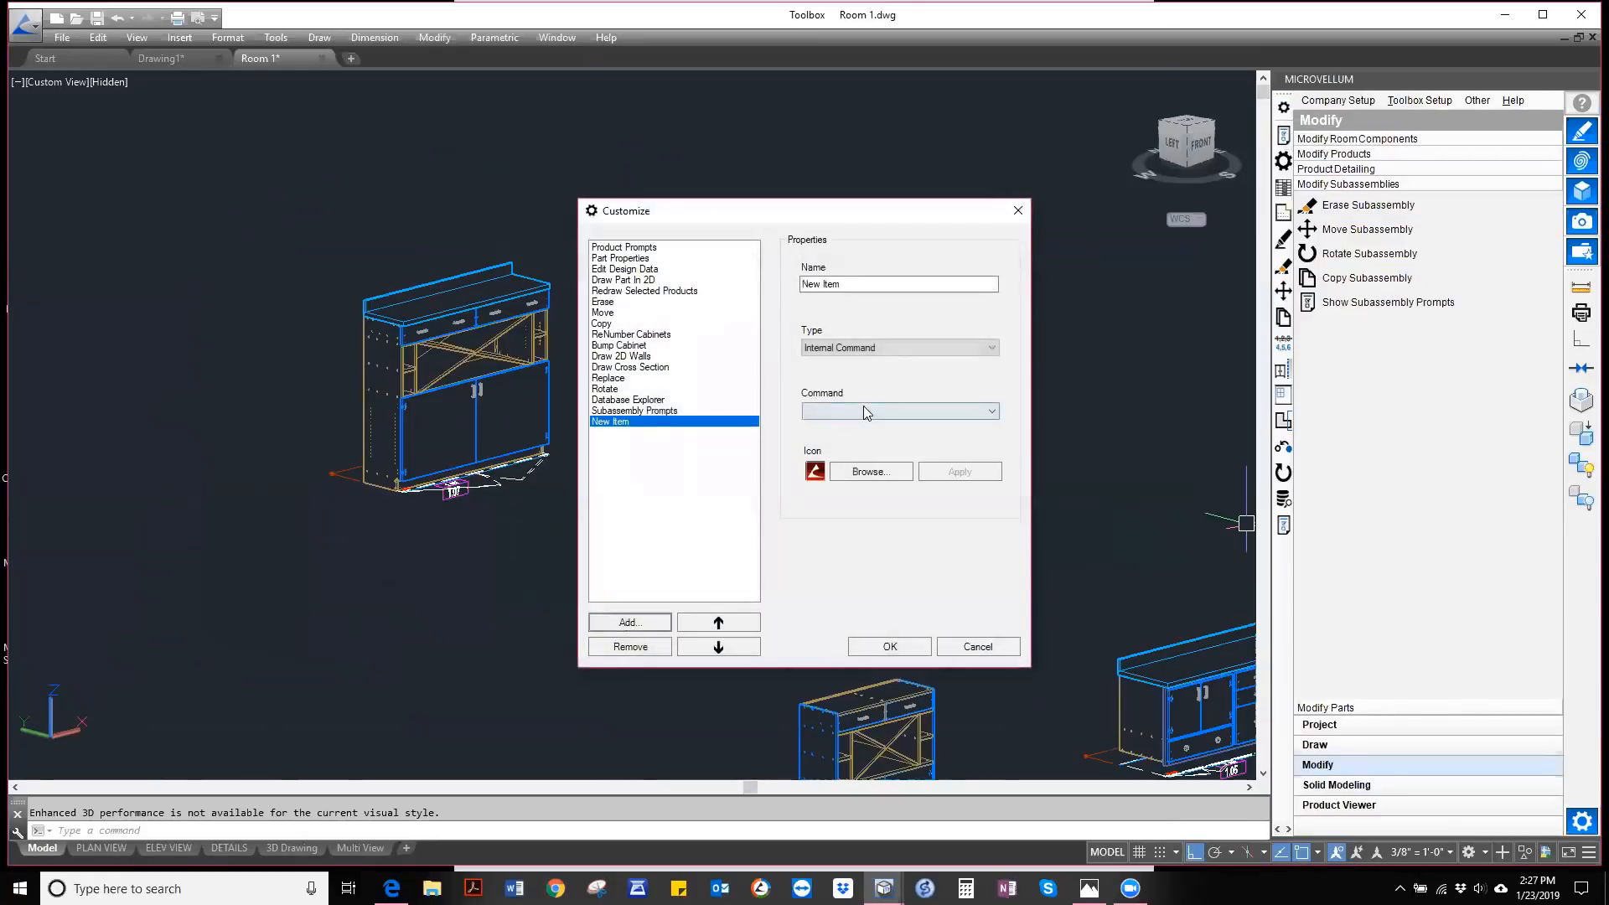
left_click(866, 411)
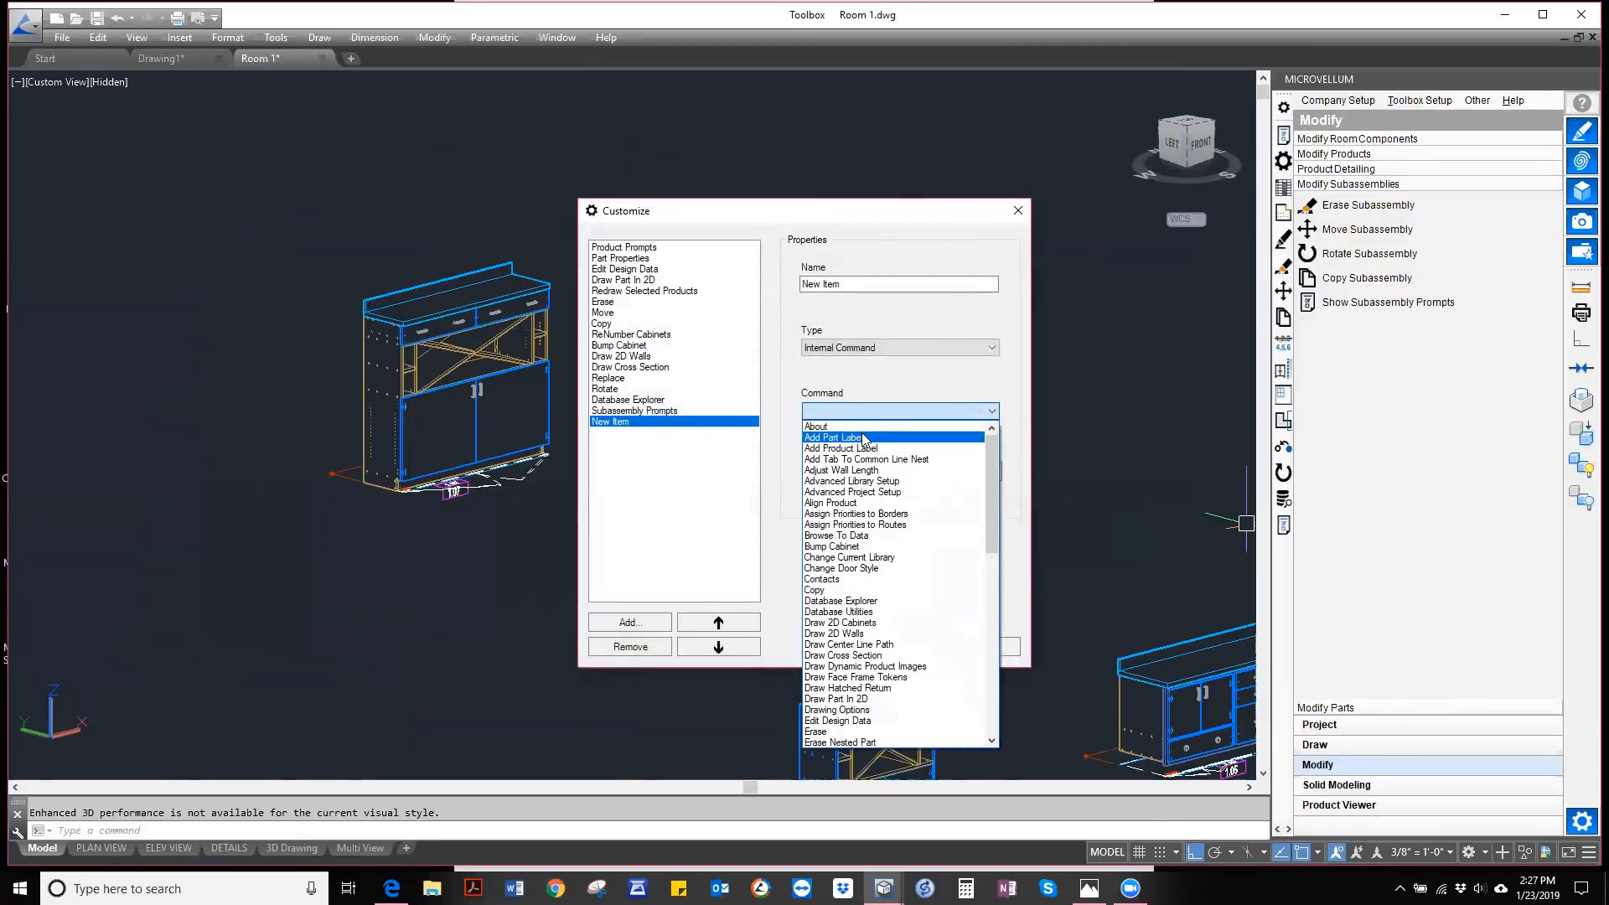
left_click(786, 565)
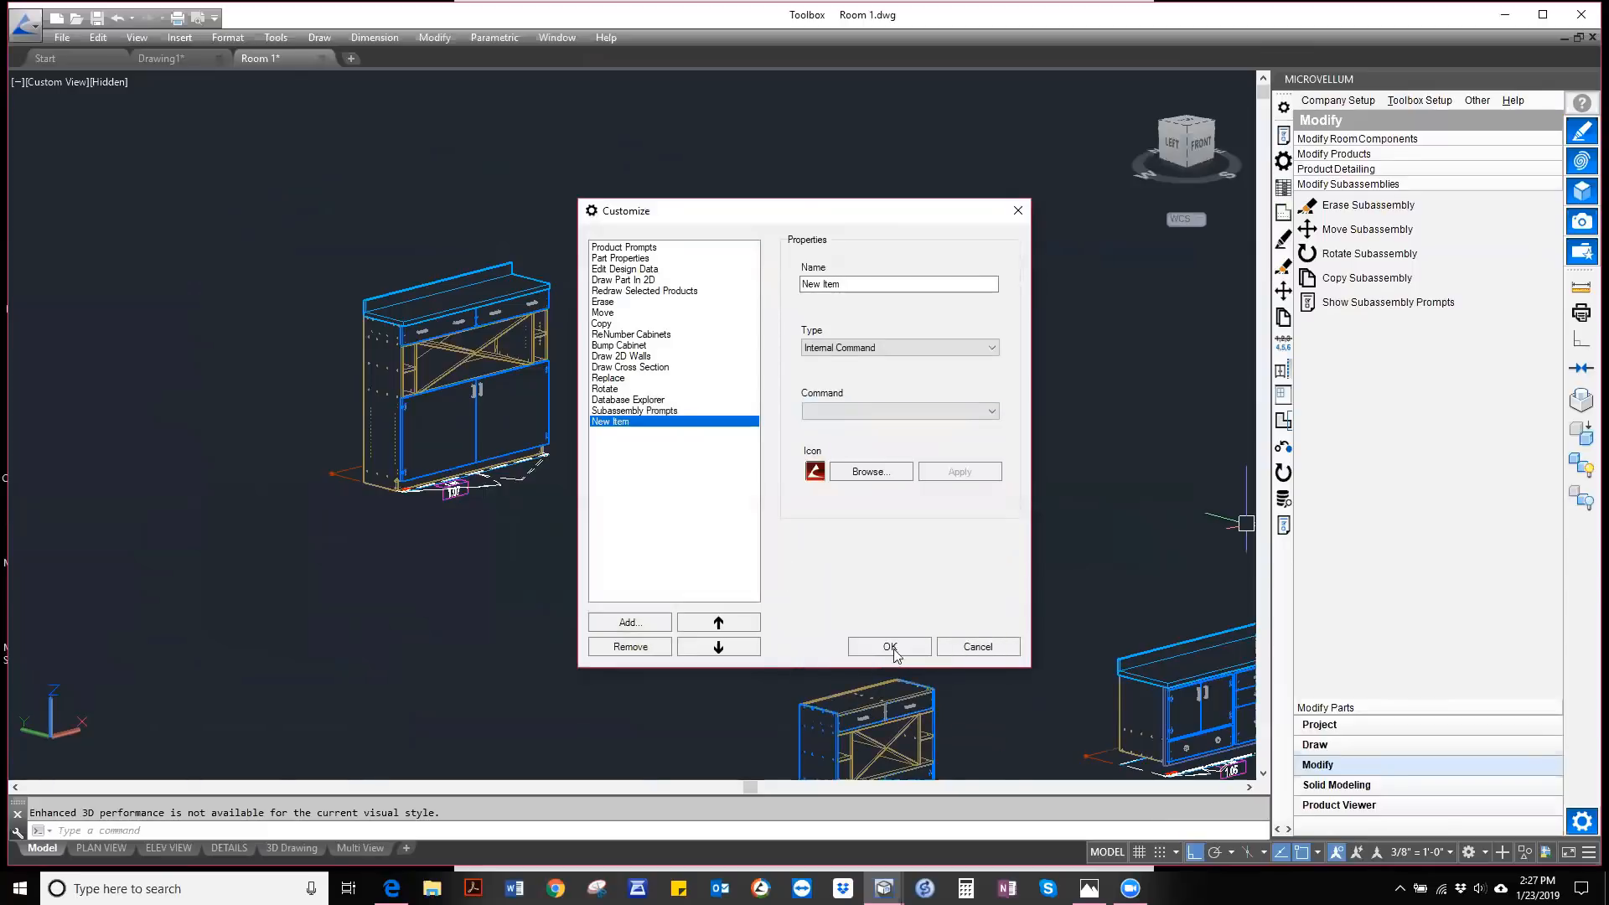
left_click(977, 646)
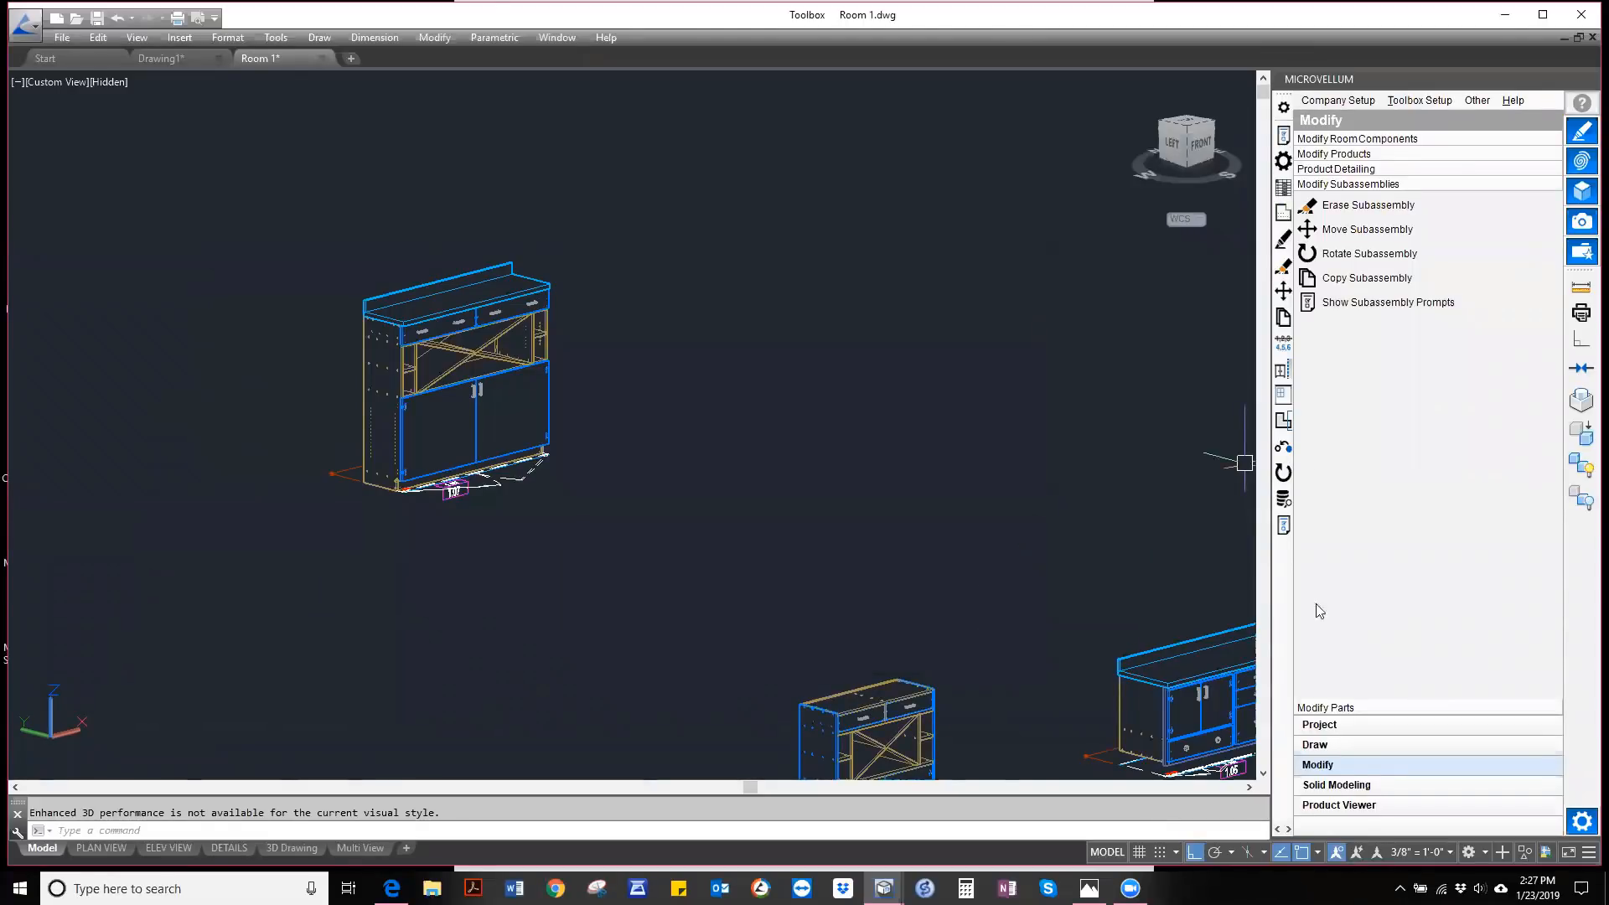
- Switch the product library category to Product Starters Face Frame under Cabinets Face Frame
left_click(1324, 744)
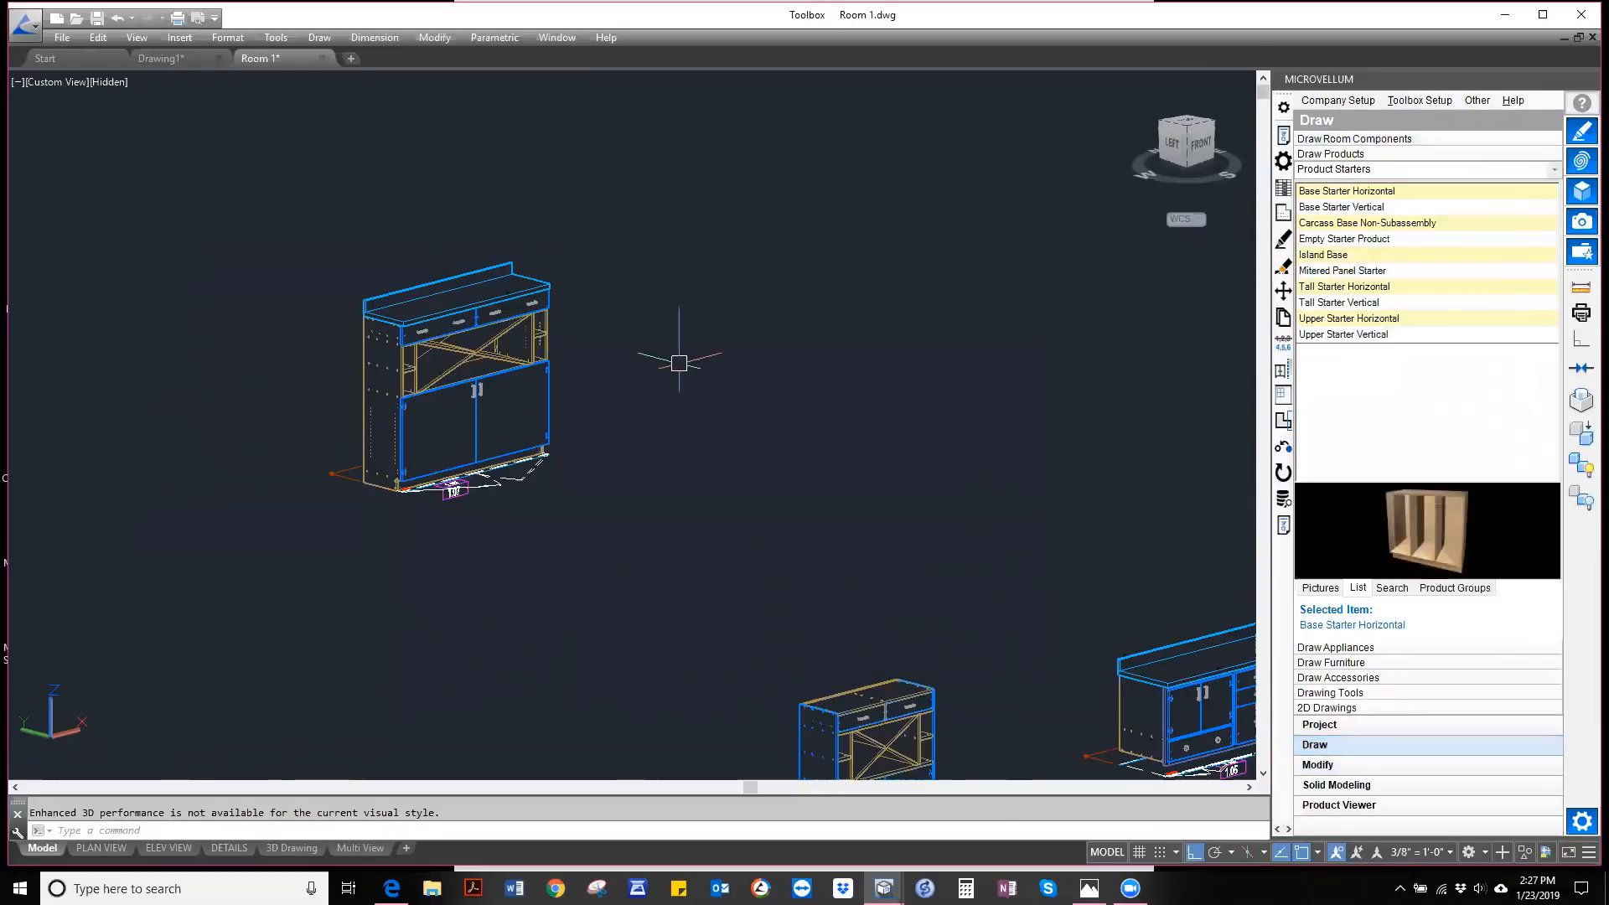
scroll(447, 307, "down", 4)
scroll(799, 391, "up", 2)
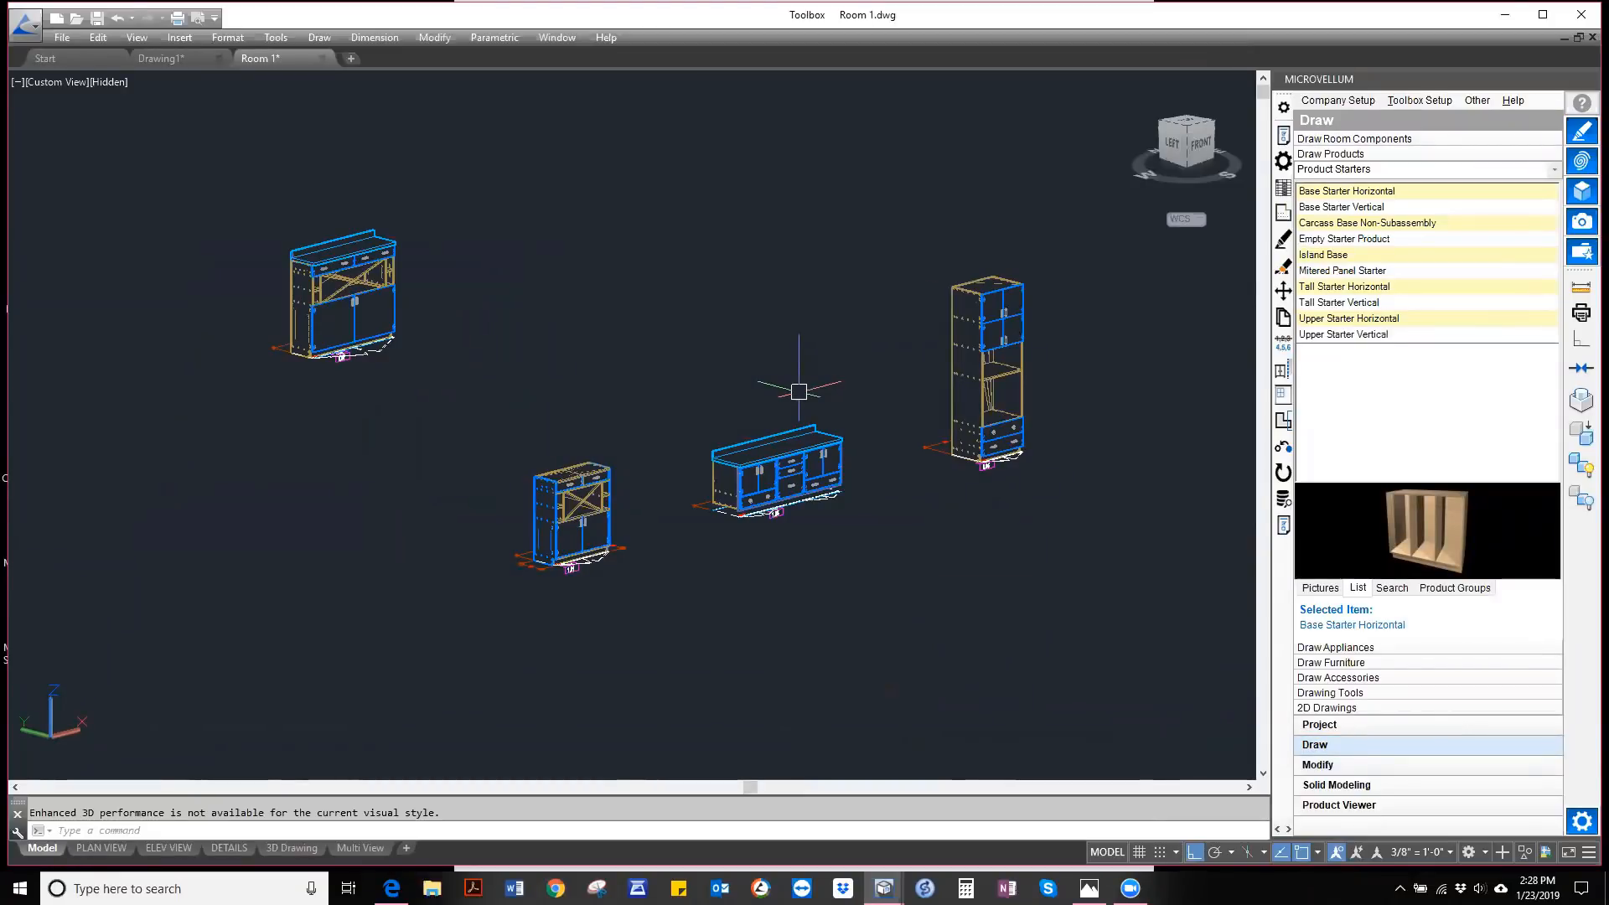
left_click(1554, 172)
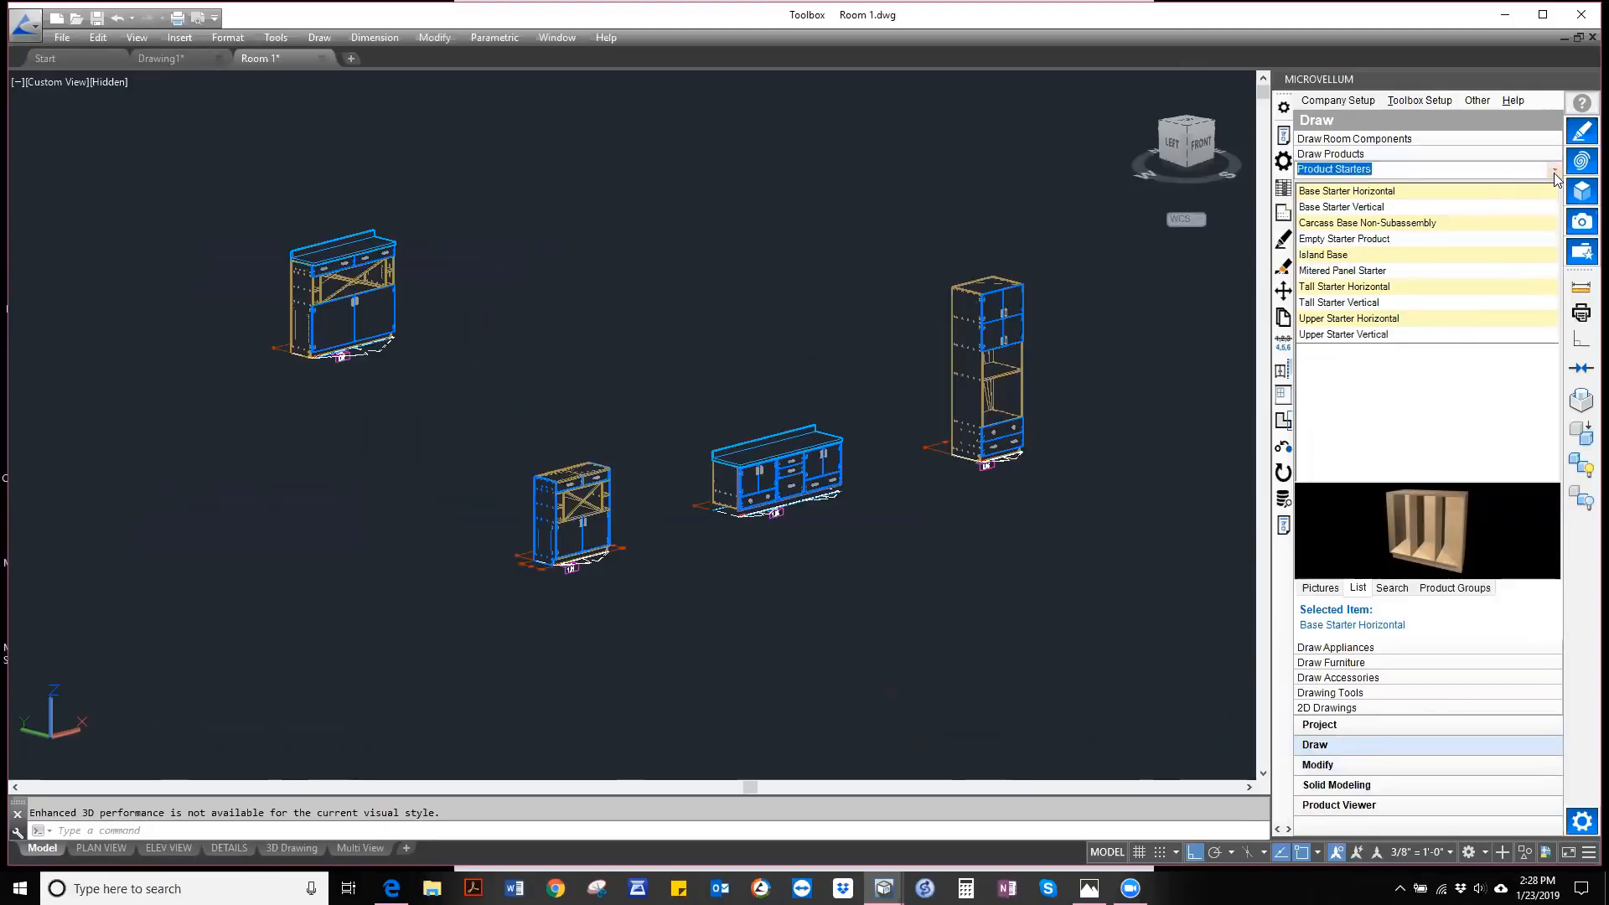
left_click(1312, 192)
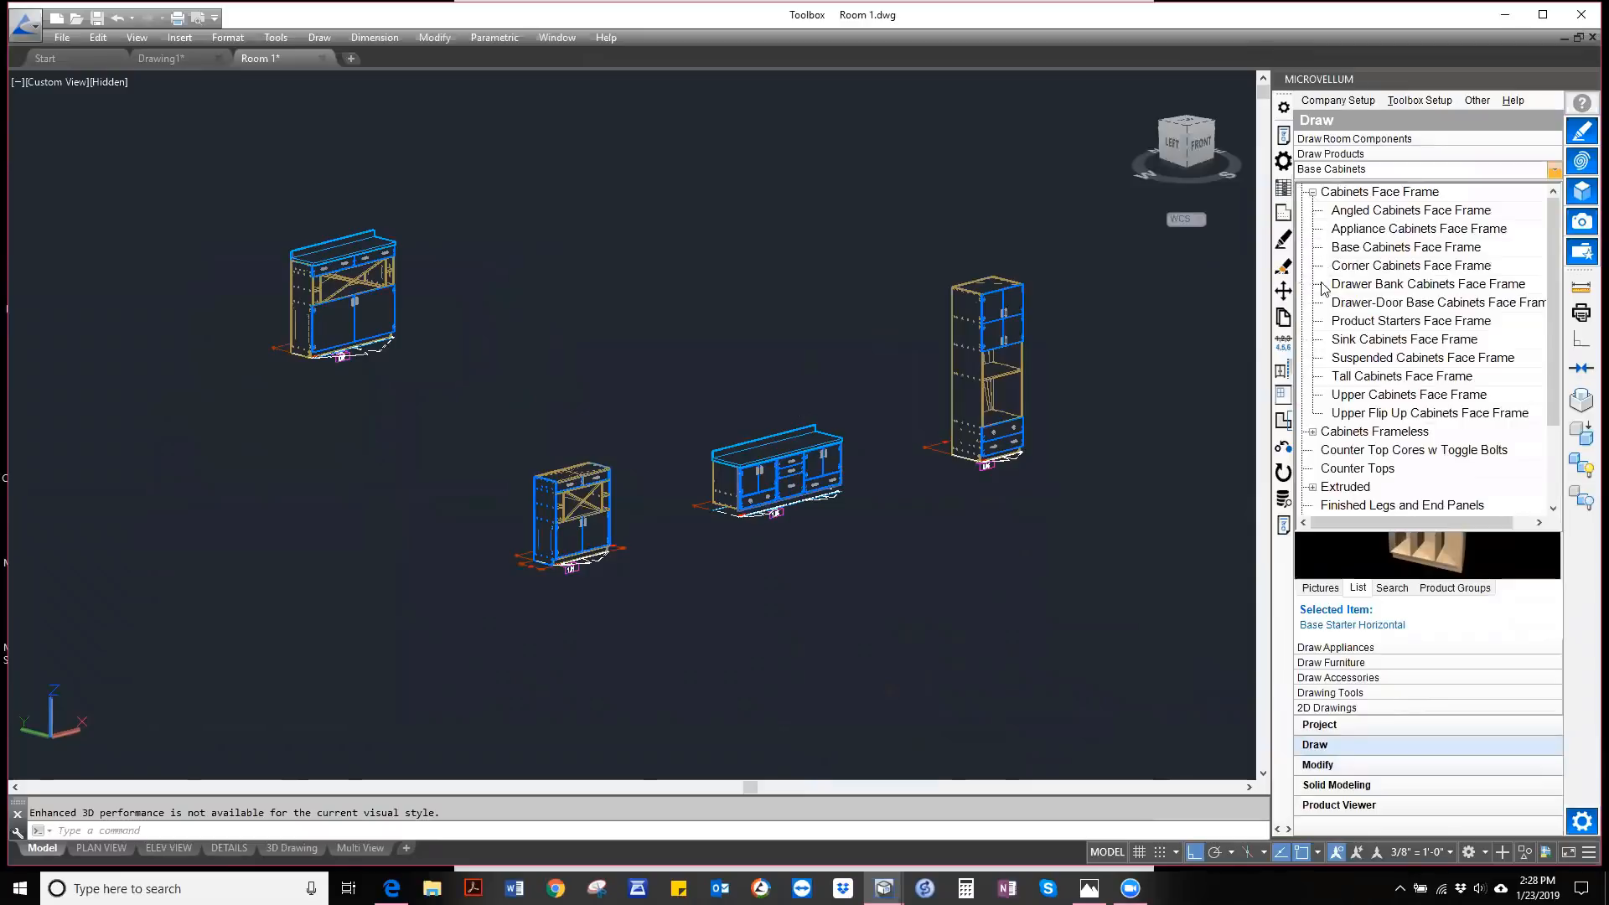
double_click(1349, 327)
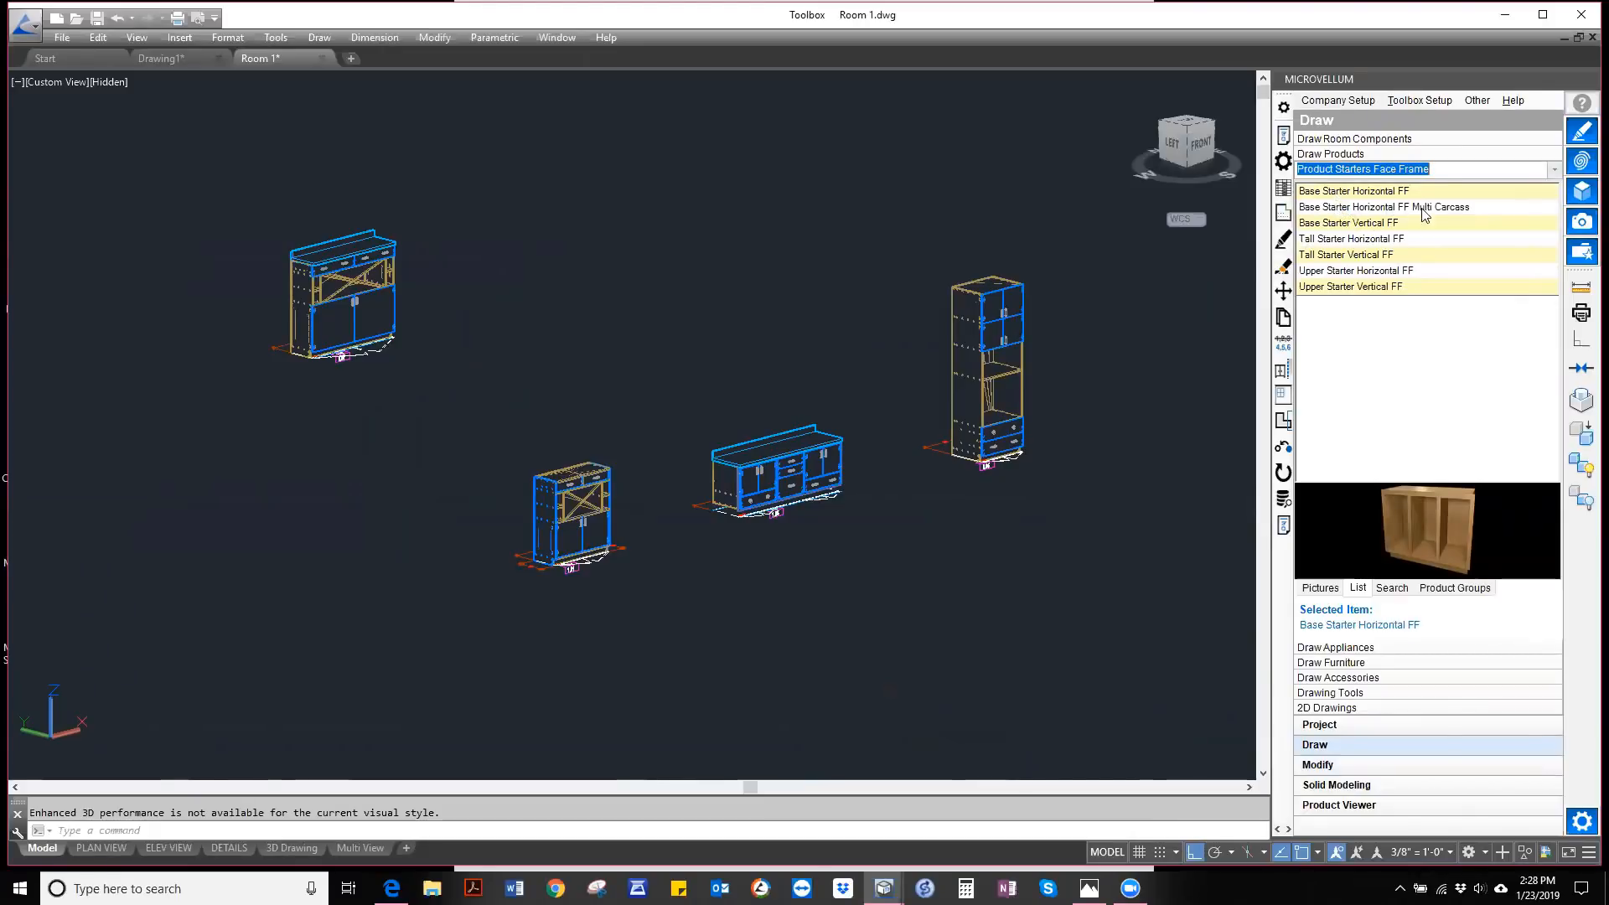
- Place a Base Starter Horizontal FF in the empty area behind the two middle cabinets and set its width to 90
left_click(1352, 194)
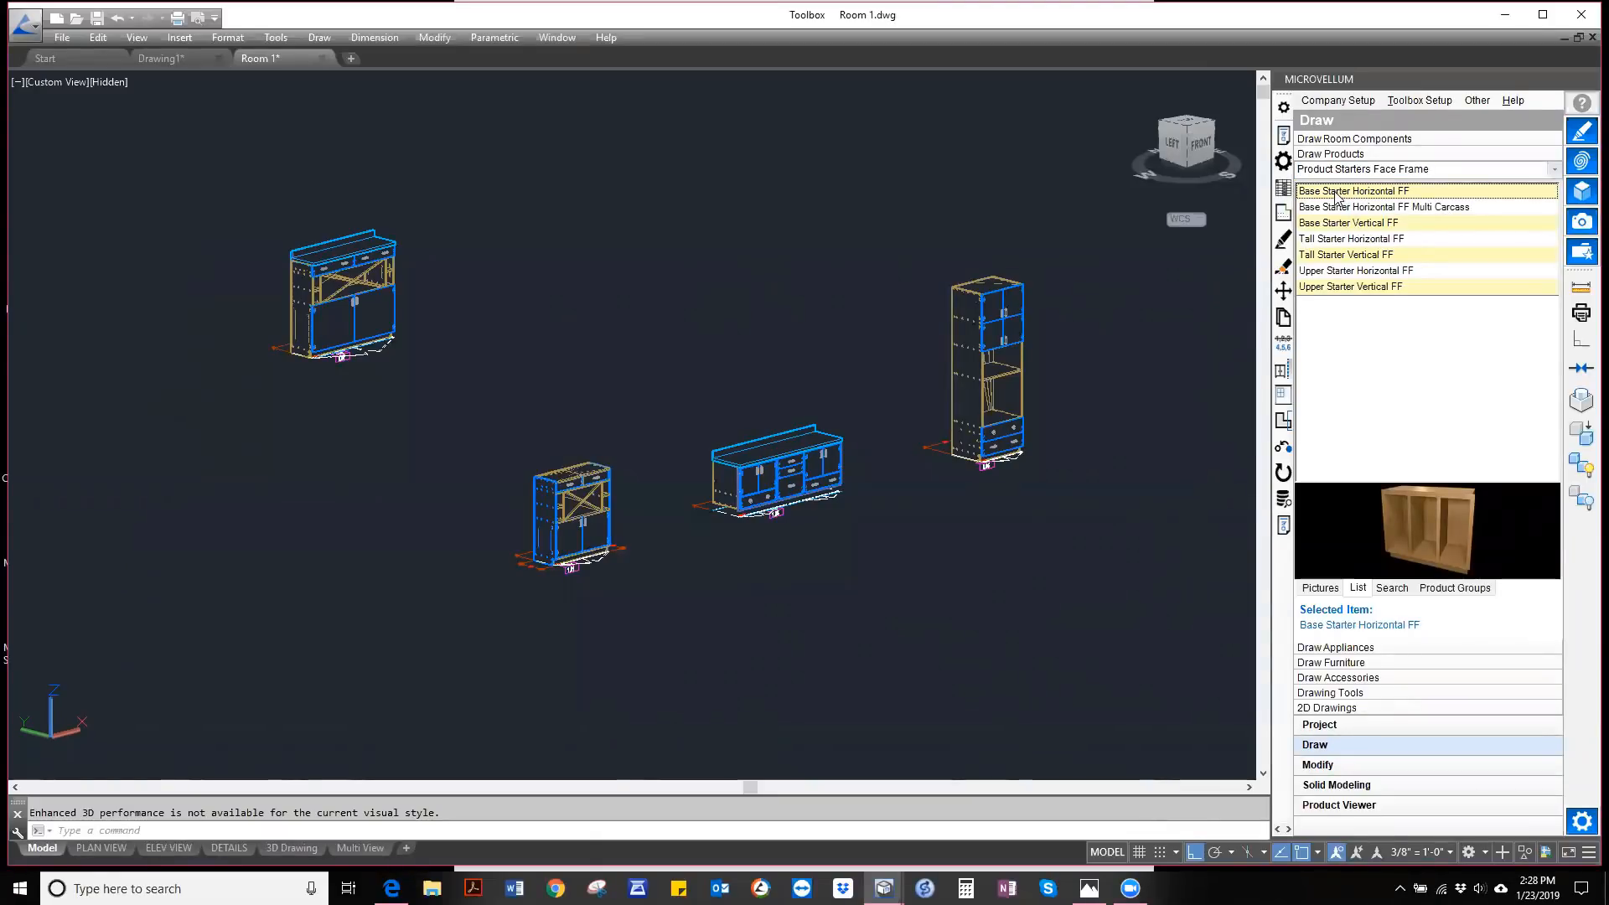
right_click(1336, 195)
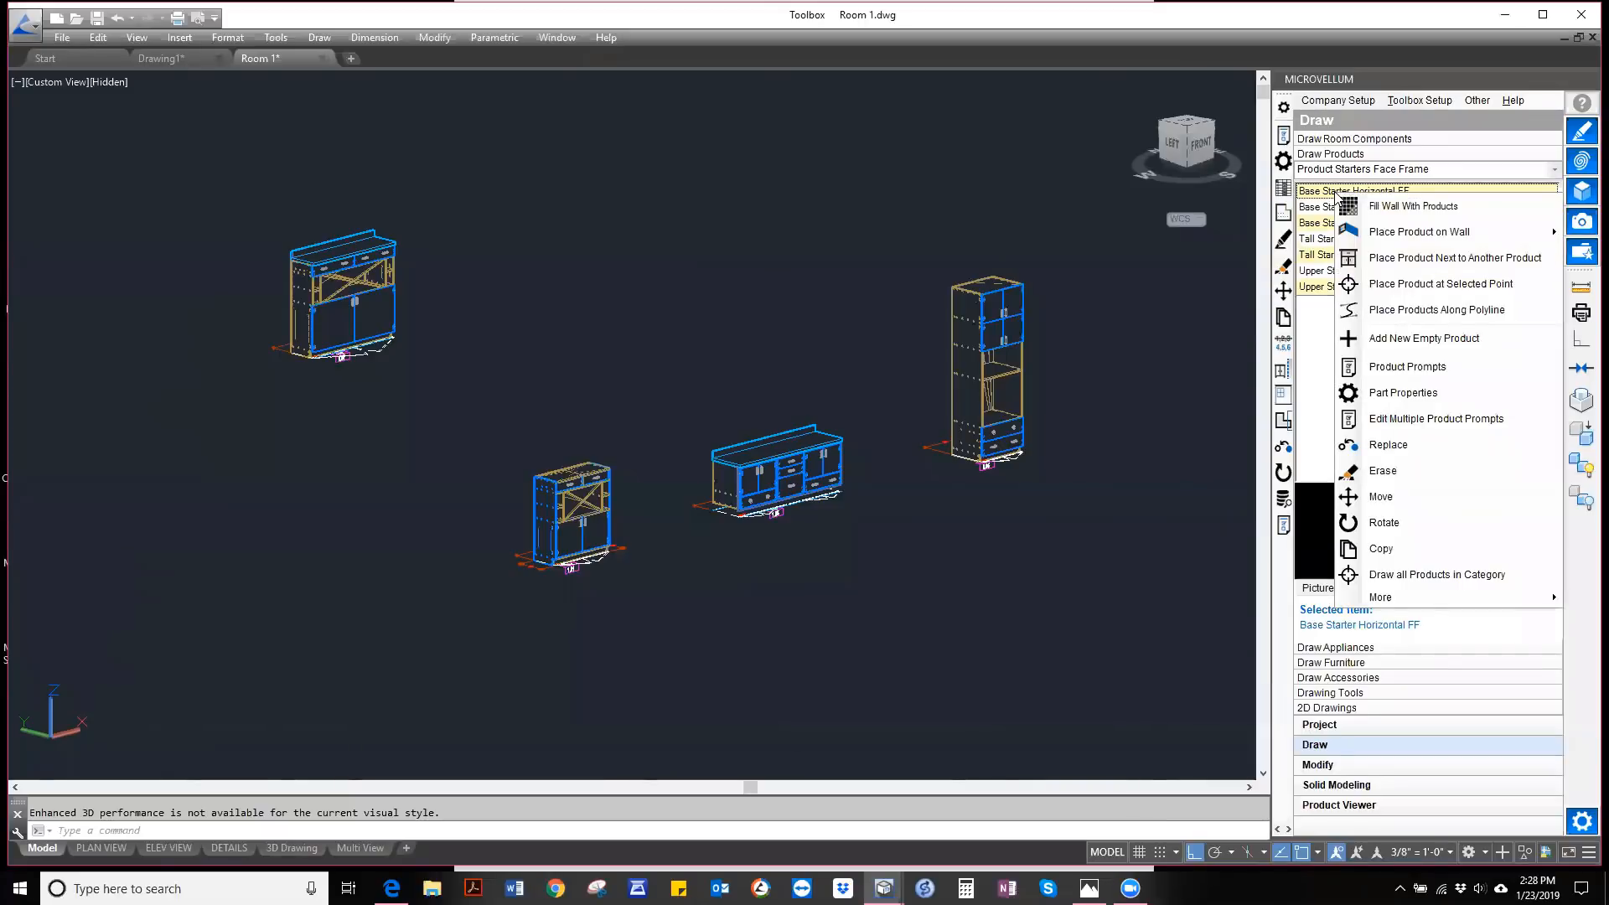
left_click(1382, 285)
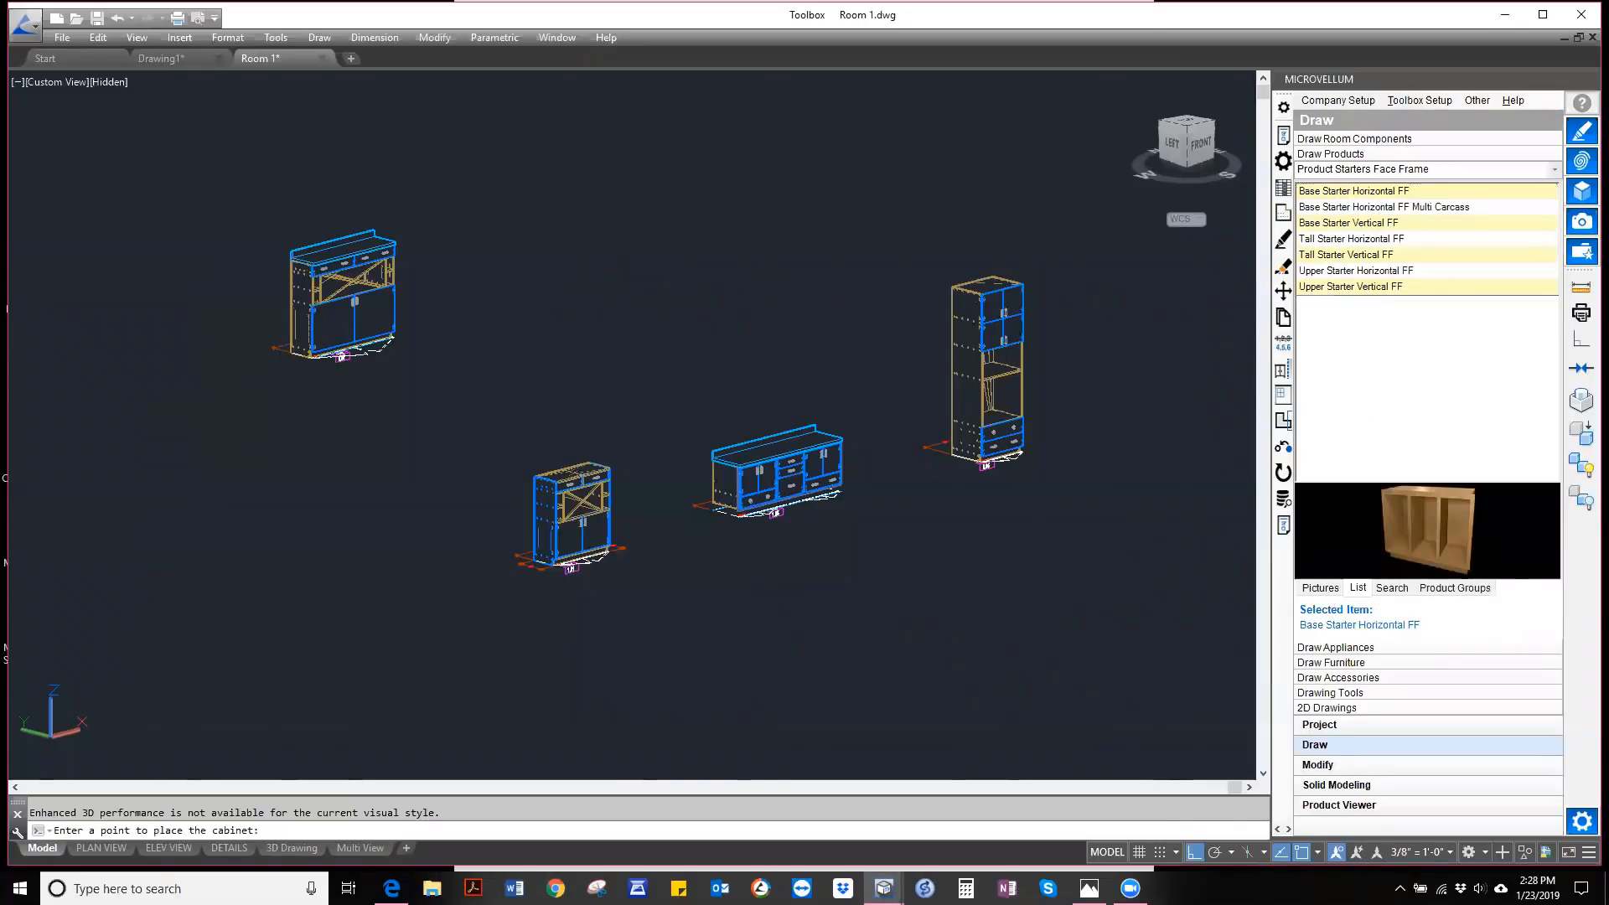
left_click(557, 280)
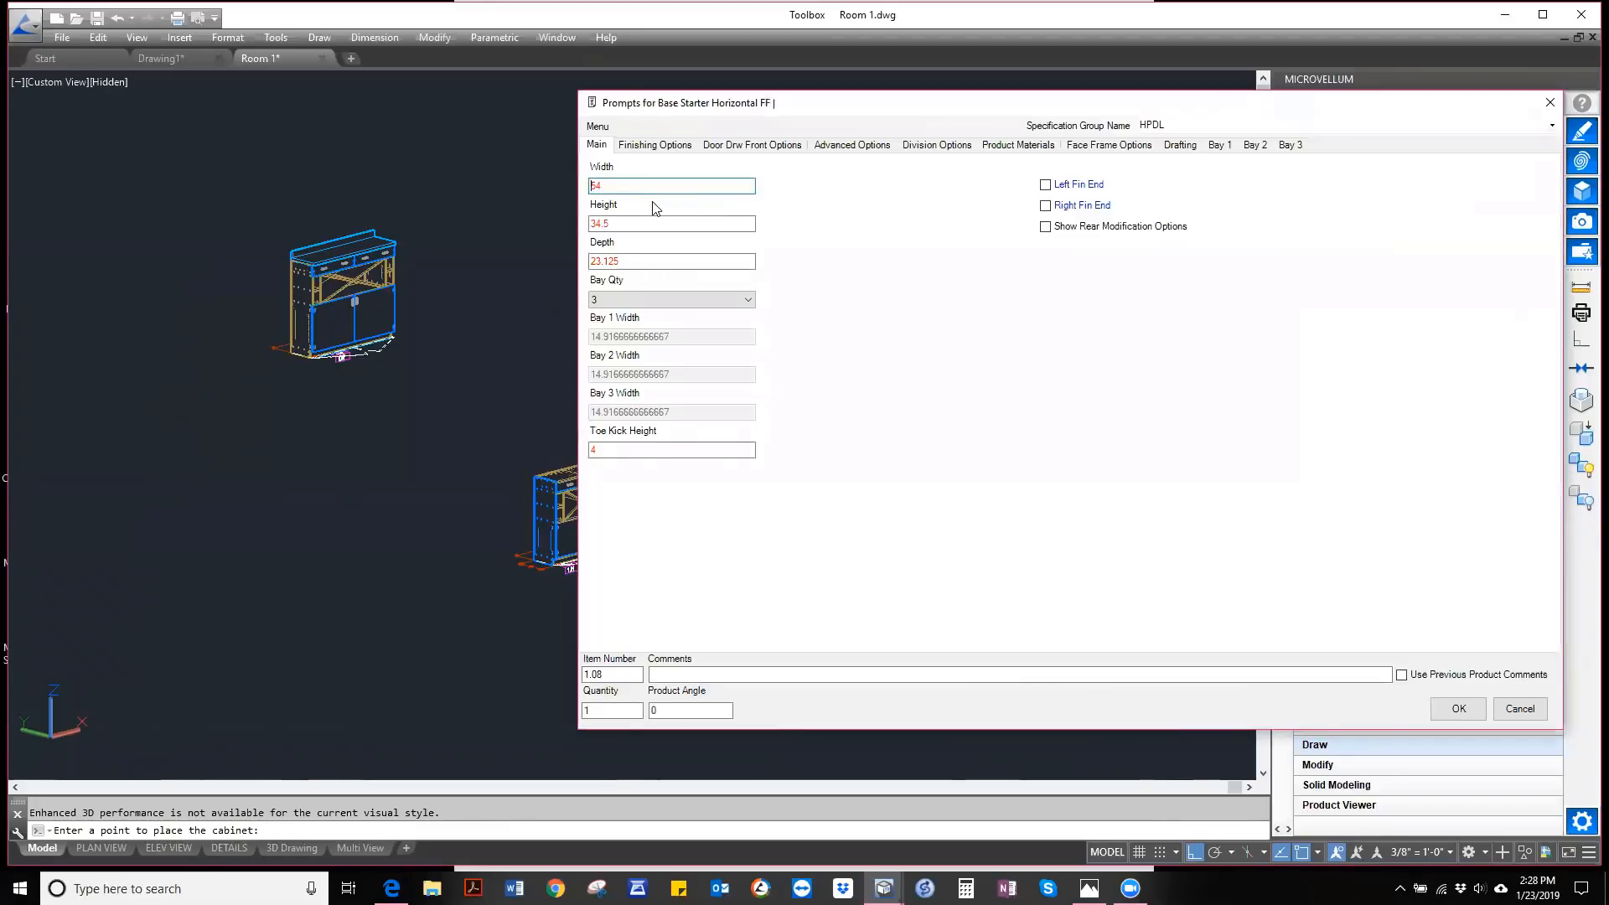
double_click(597, 186)
type("90")
- Set Bay 1 and Bay 3 widths to 30 with the Face Frame Bay Calculator, and calculate Bay 2 as the equal bay
right_click(933, 374)
mouse_move(974, 384)
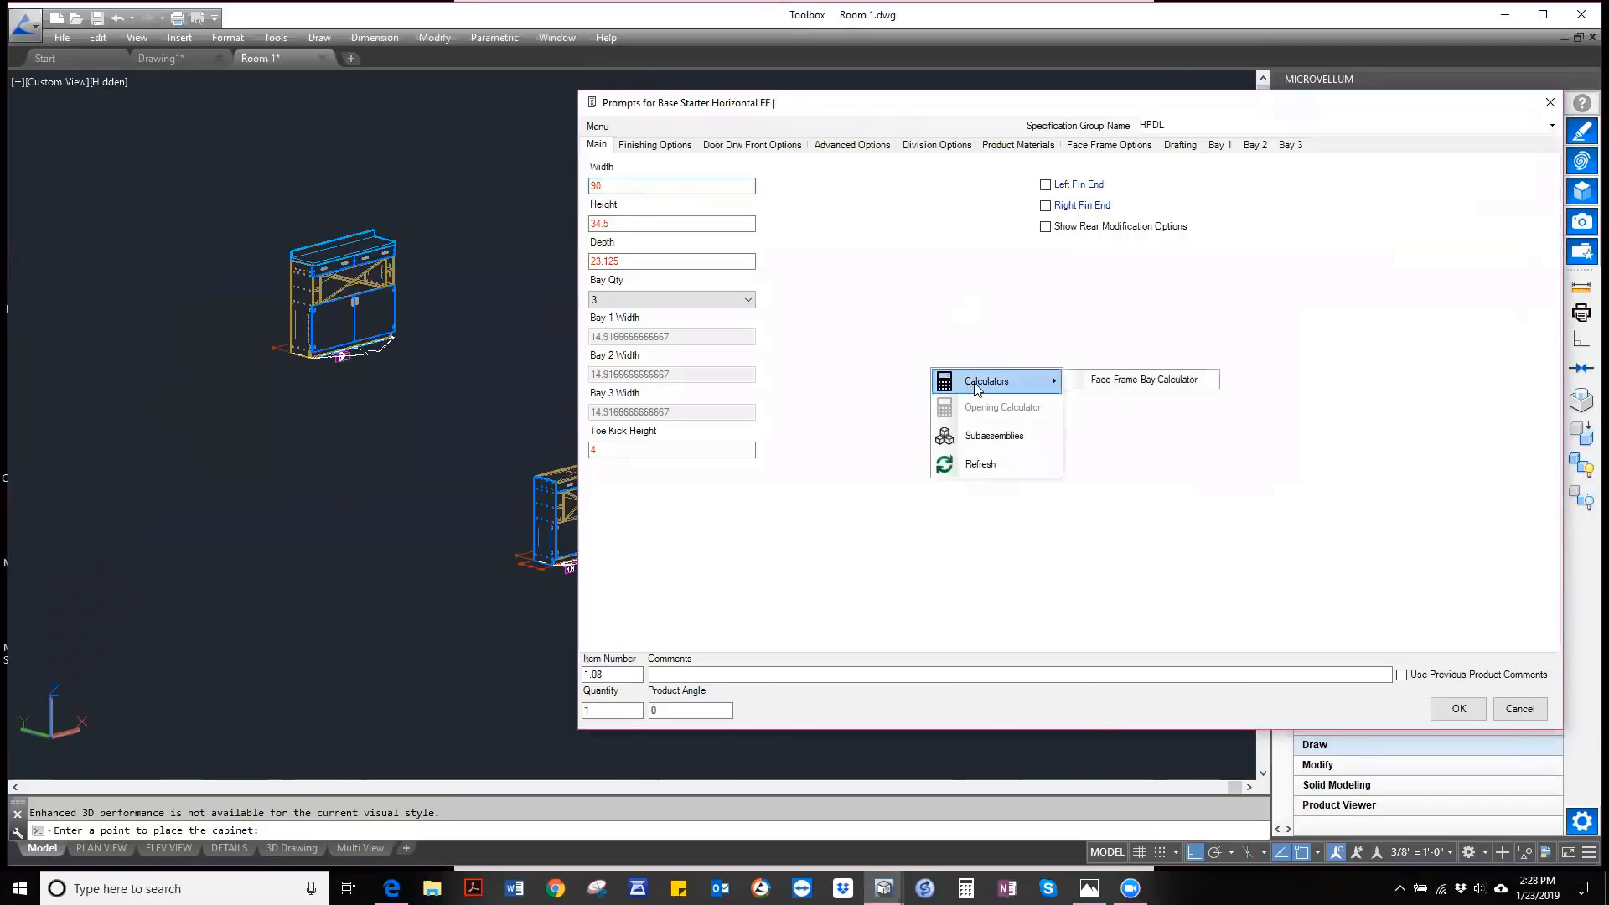
left_click(1114, 384)
double_click(730, 313)
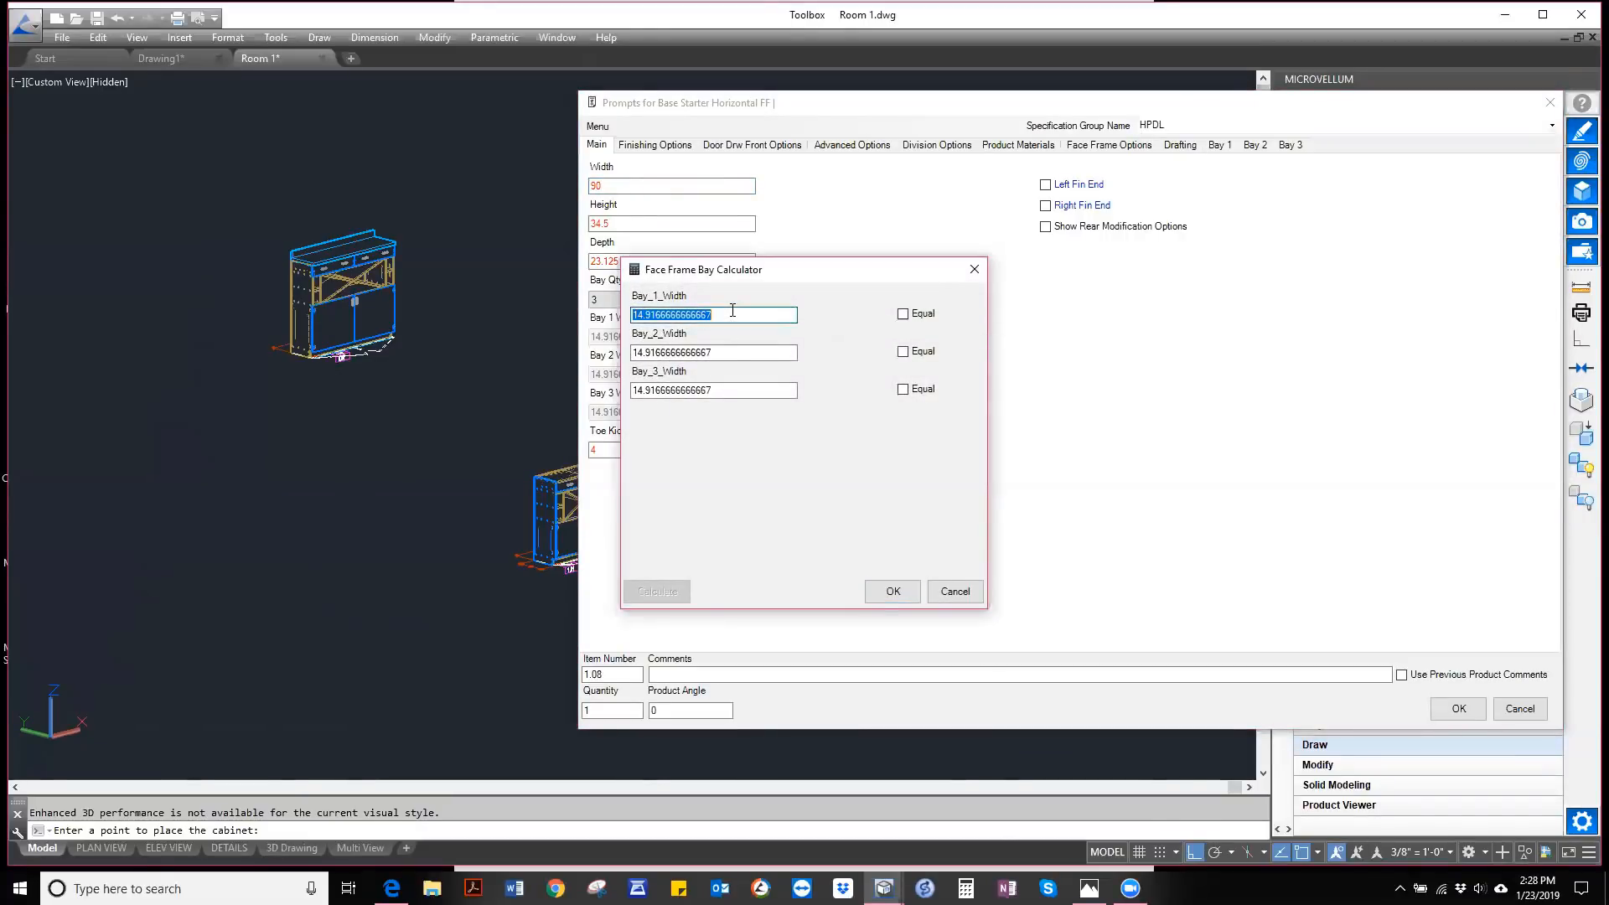
type("30")
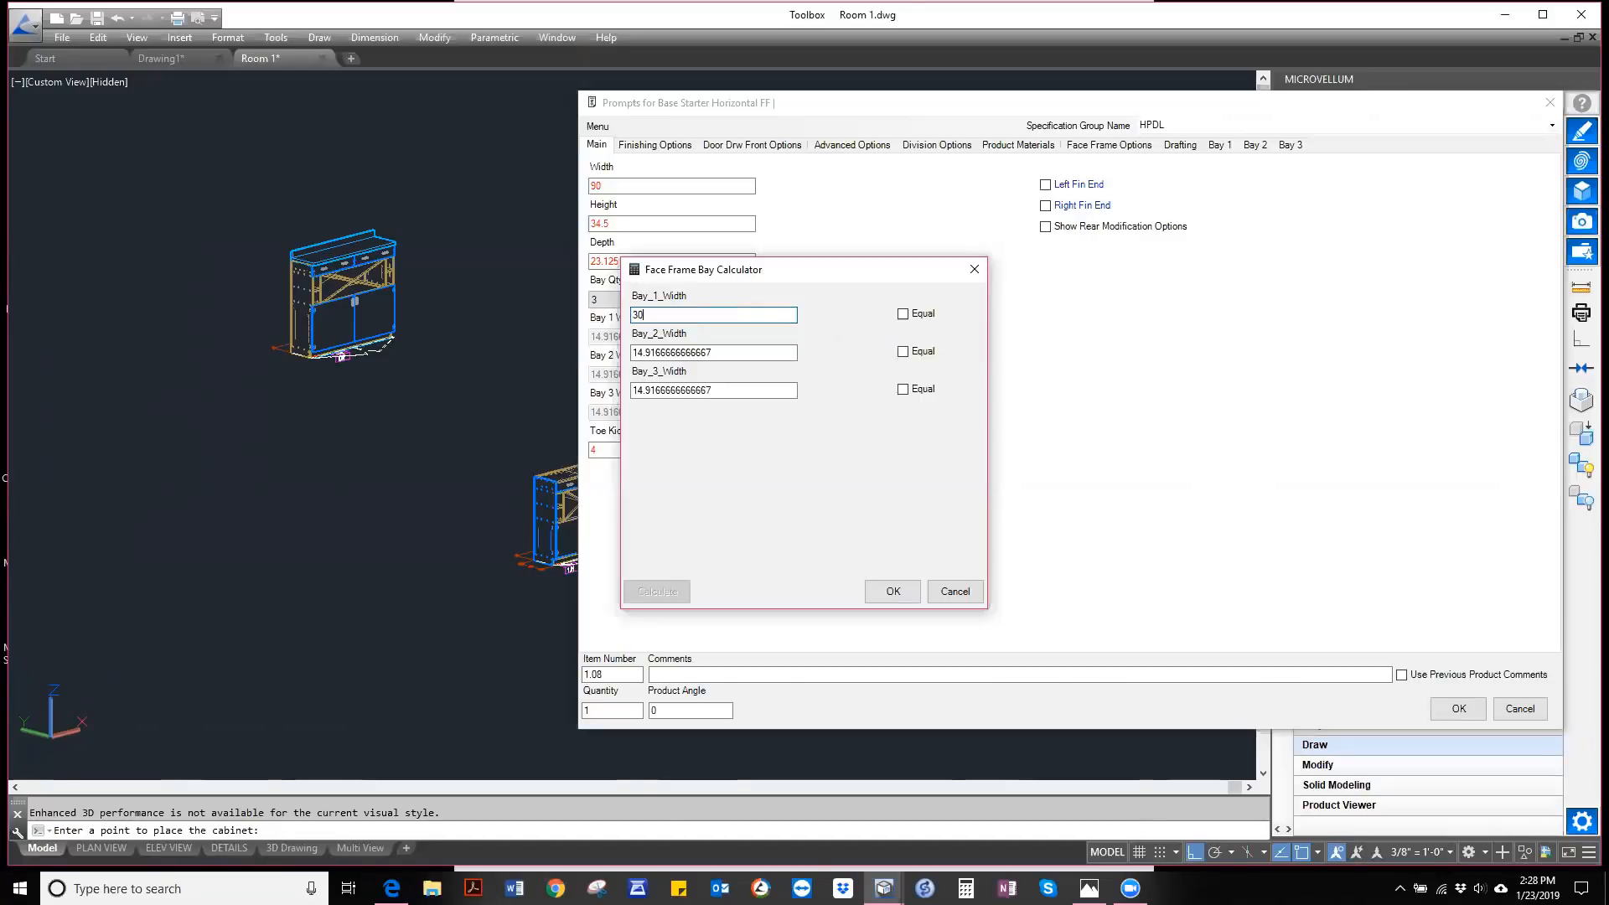
double_click(759, 391)
type("30")
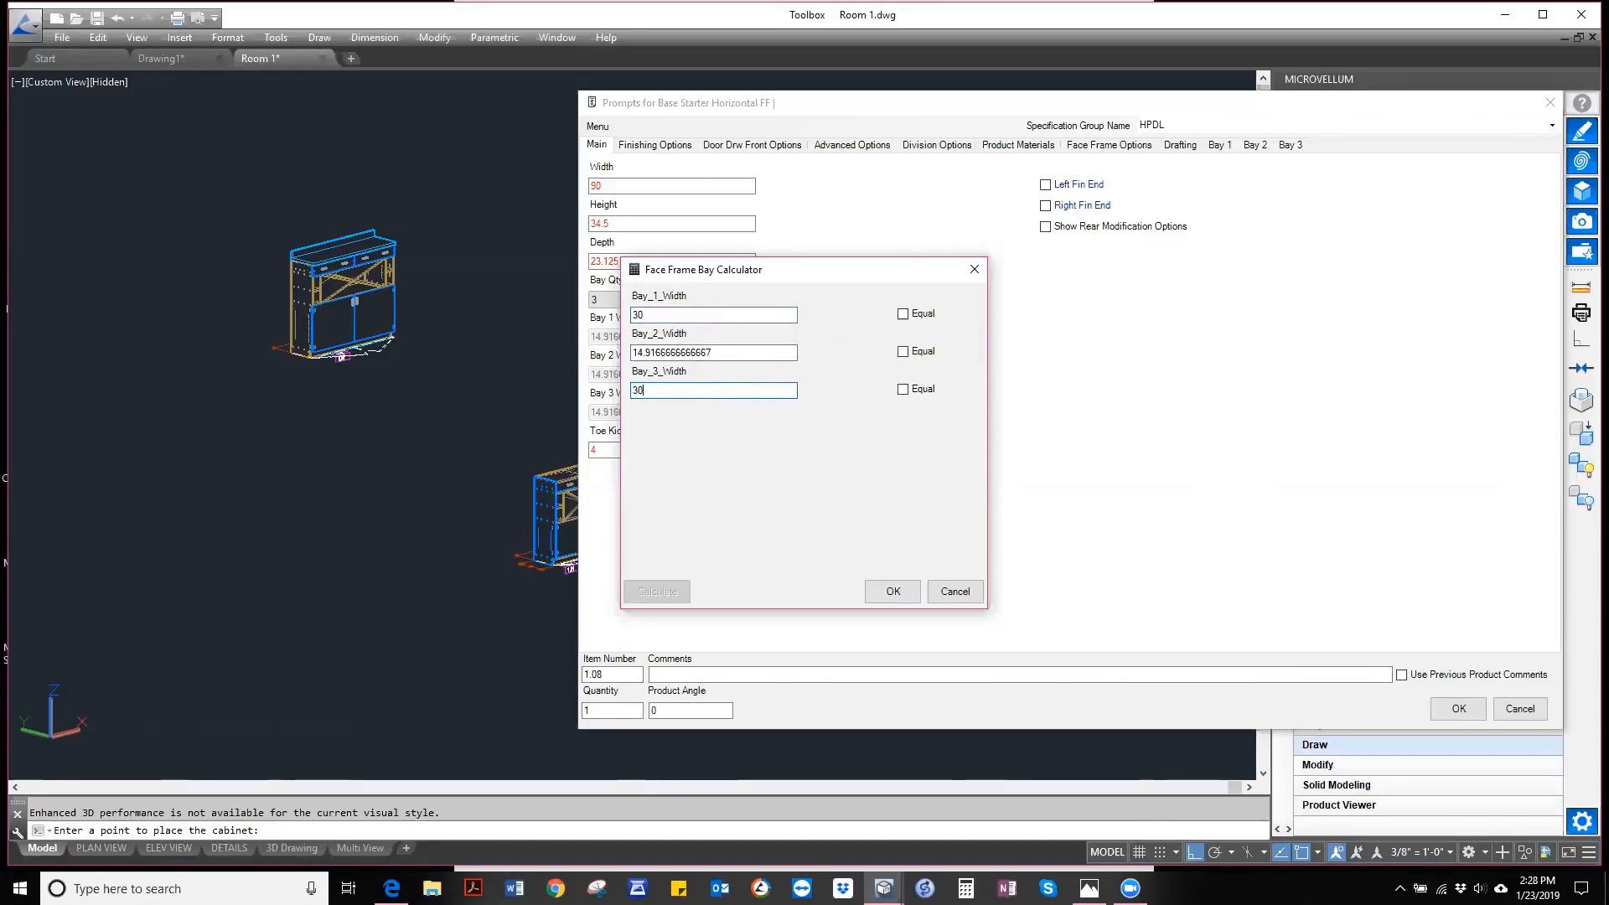
left_click(903, 351)
left_click(662, 591)
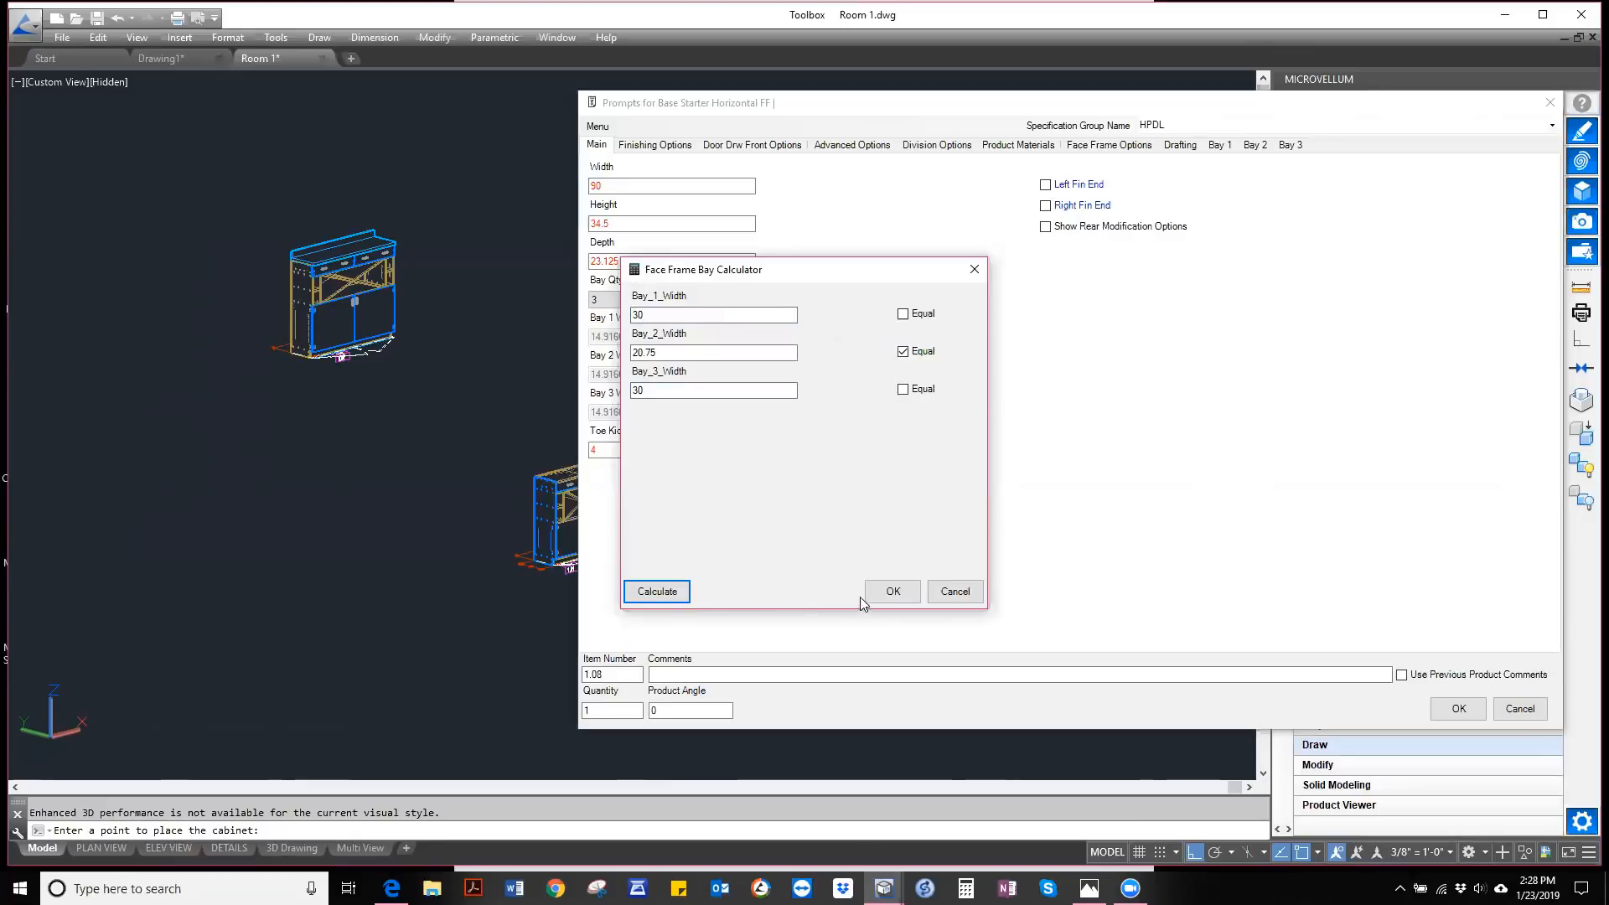
left_click(890, 592)
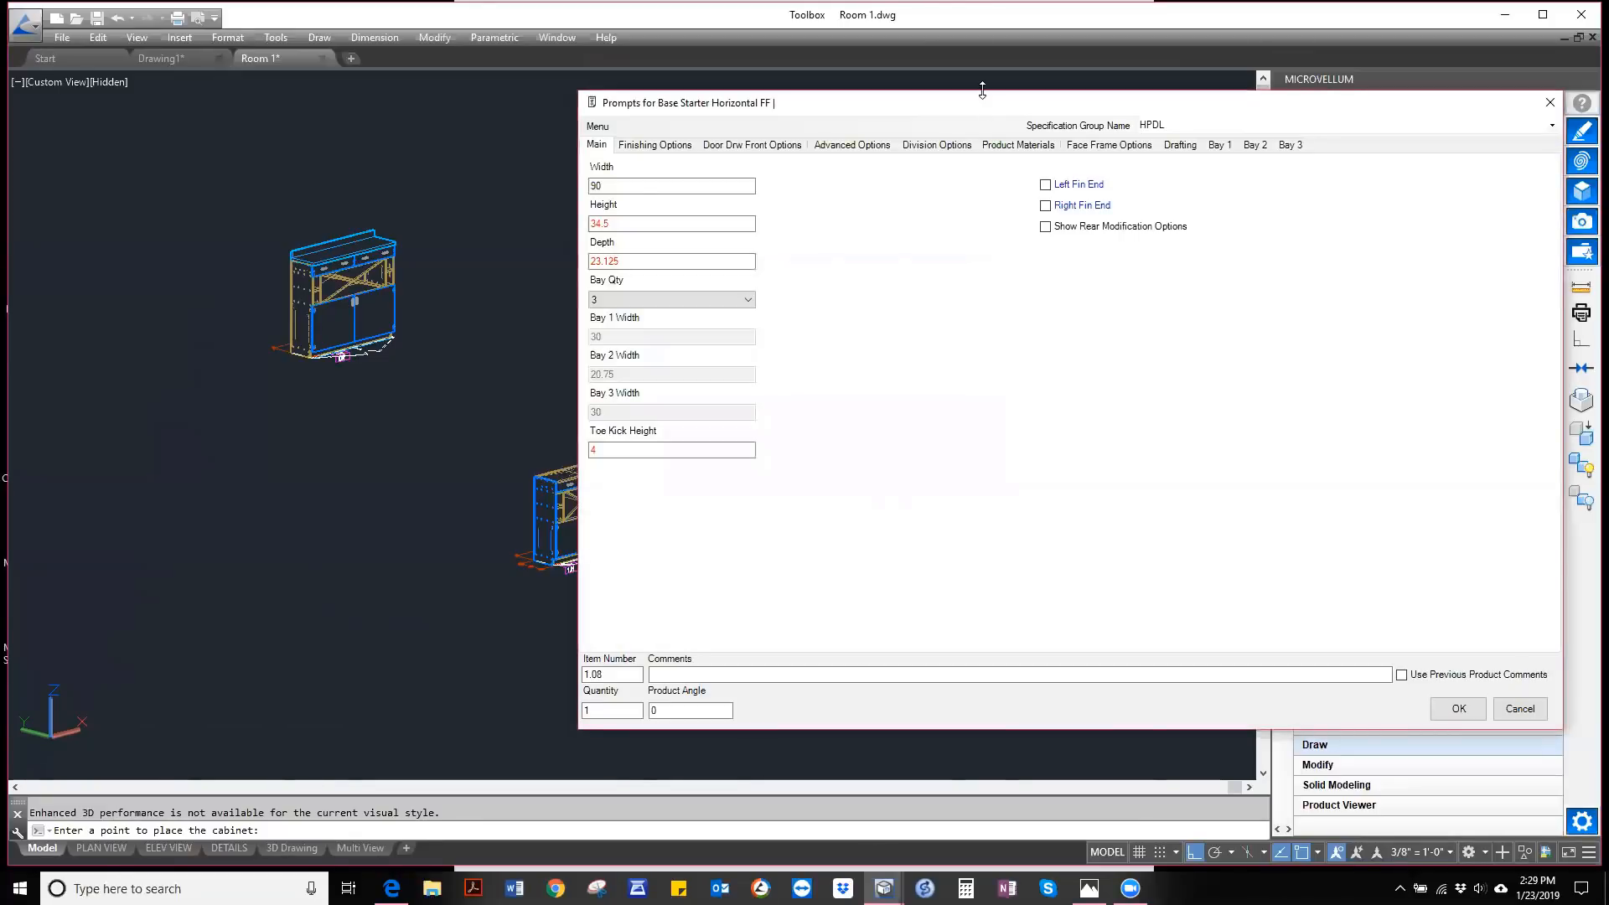
- Assign Vertical Opening Splitter FF to Bay 1 and Bay 3, and 3 Drawer to Bay 2
left_click_drag(979, 98, 838, 586)
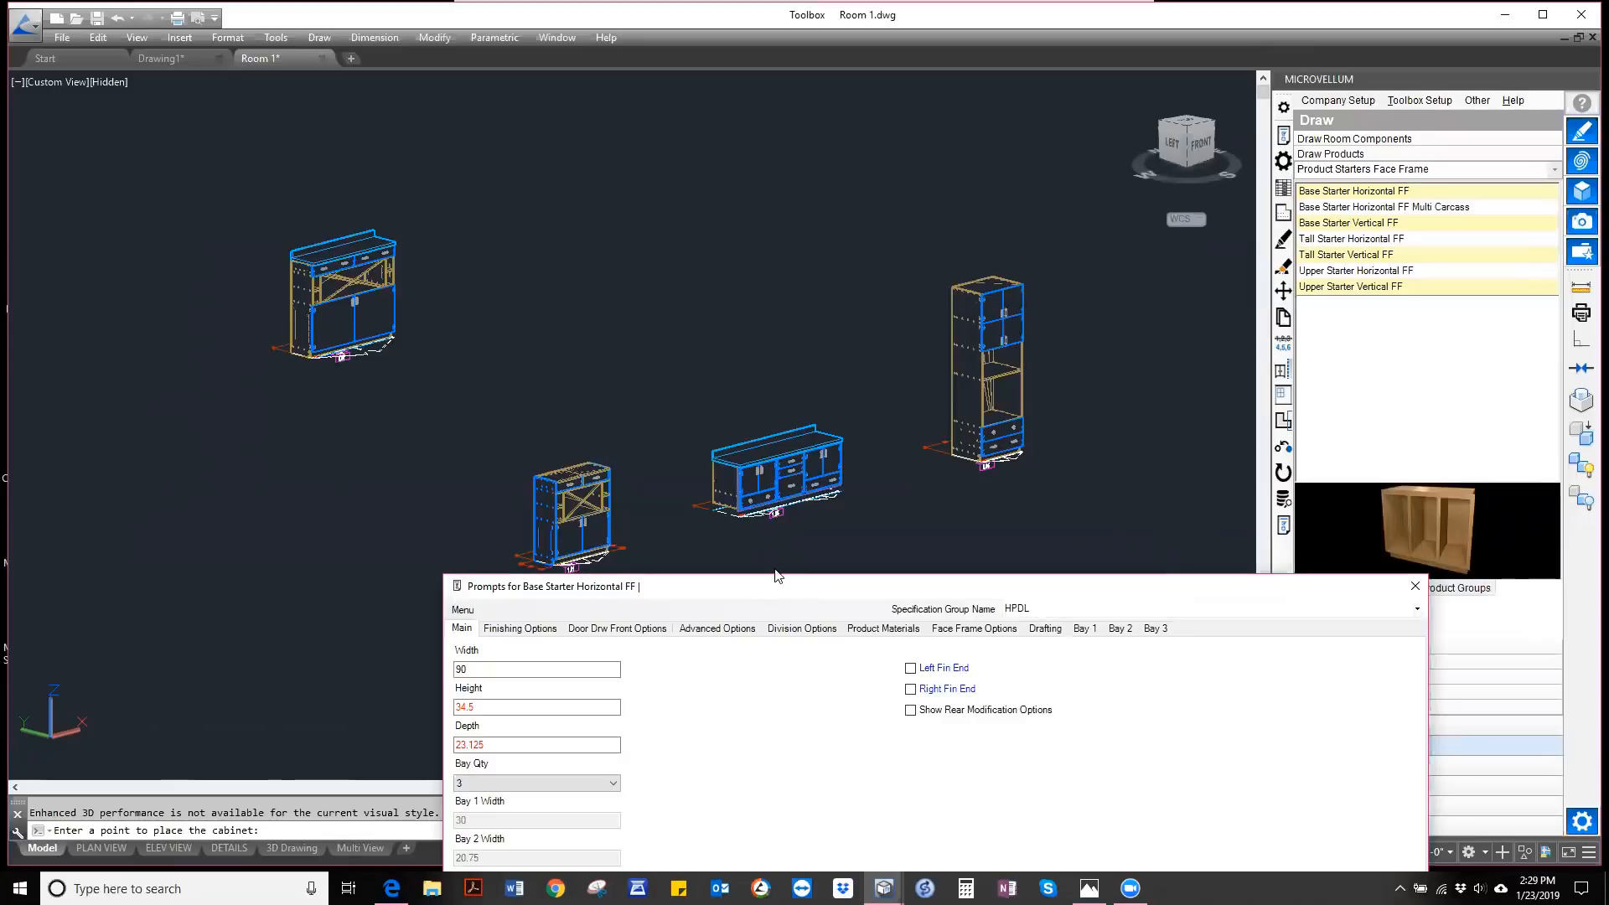
left_click_drag(777, 589, 817, 182)
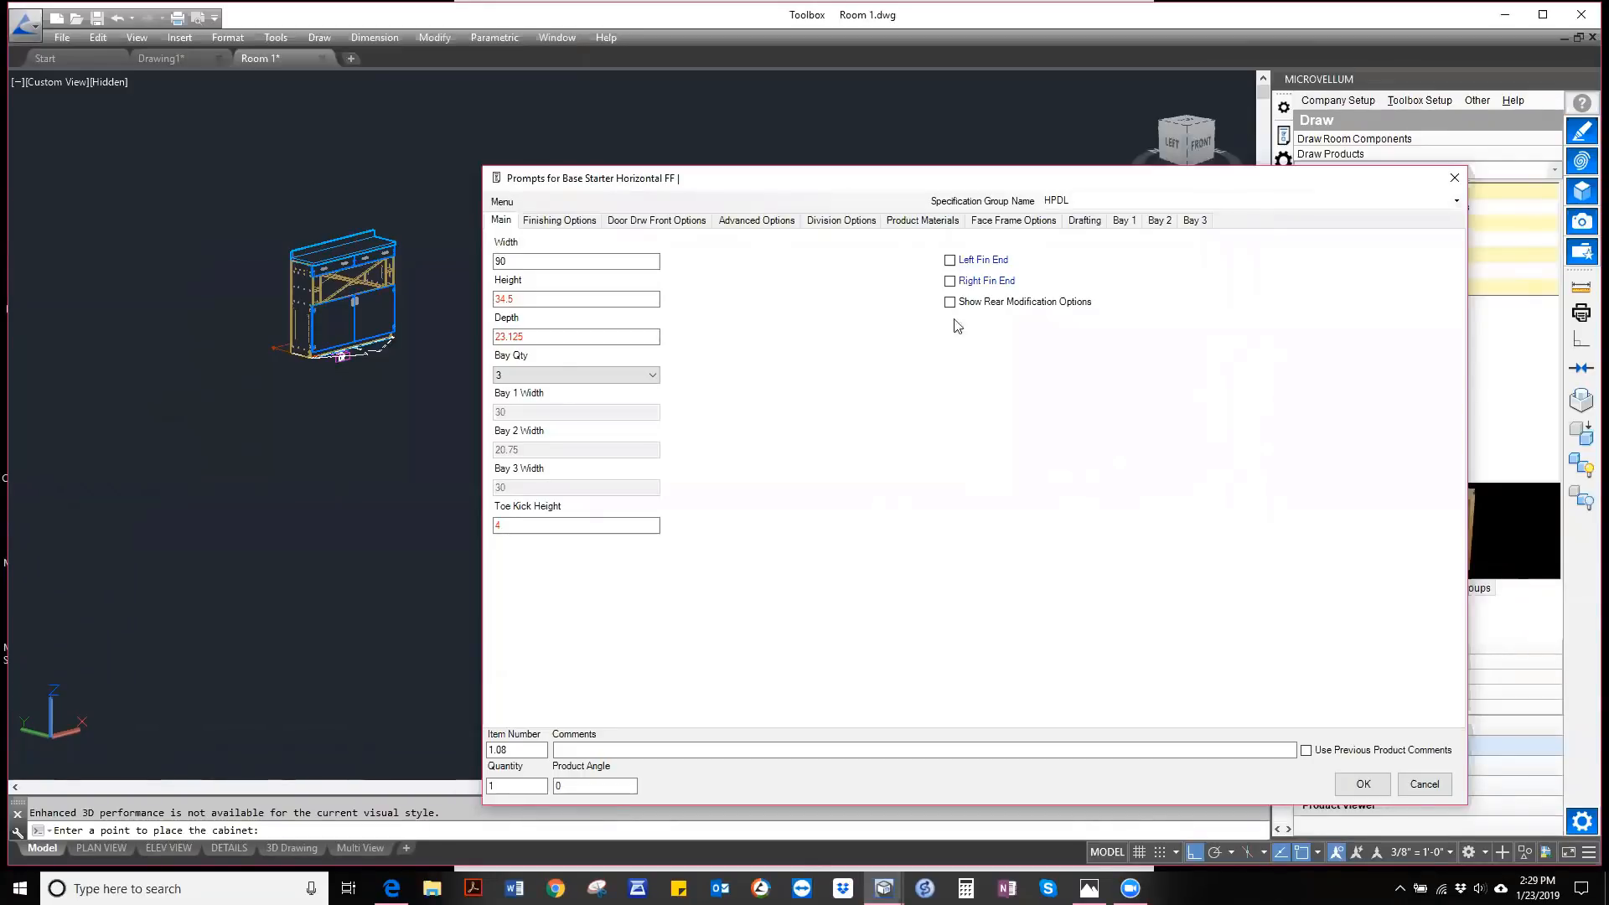
left_click(1124, 221)
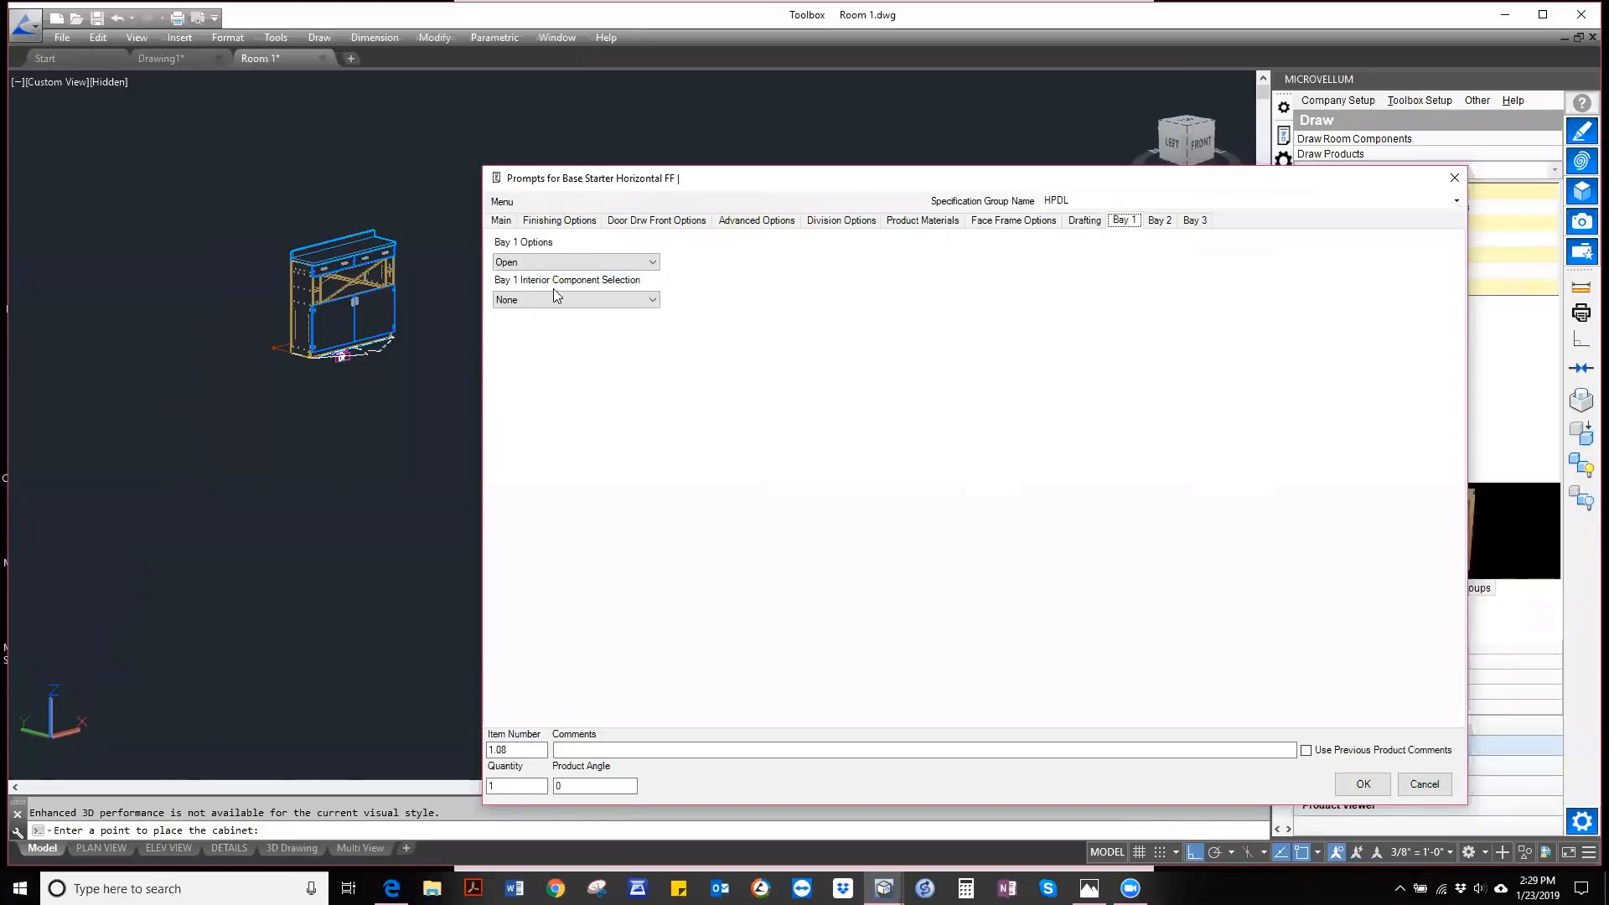
left_click(558, 263)
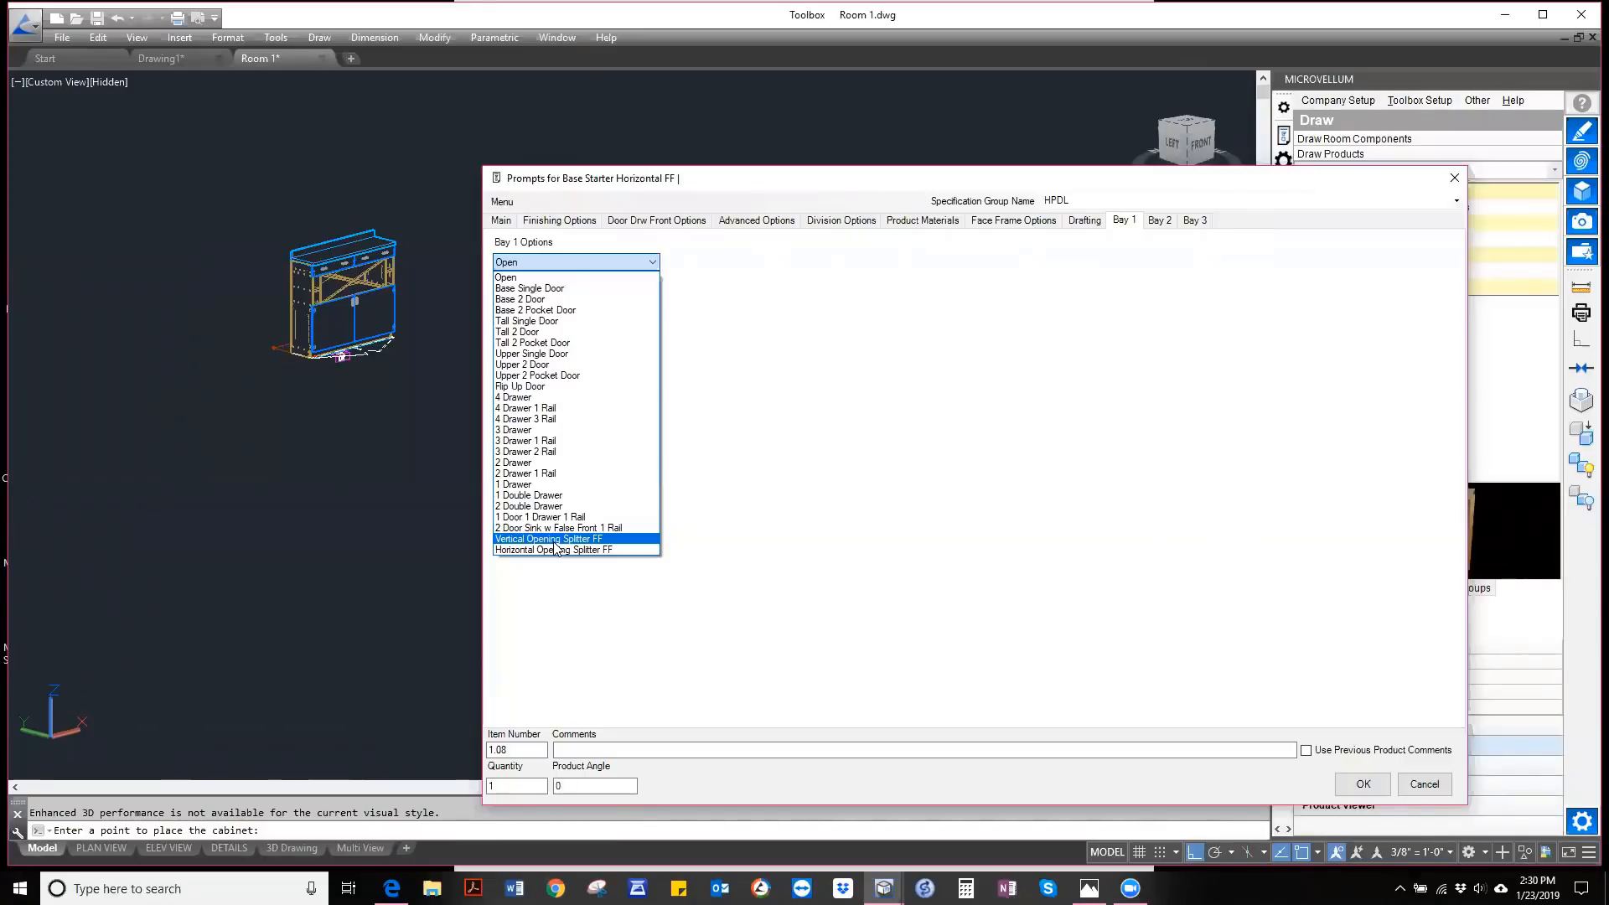
left_click(553, 540)
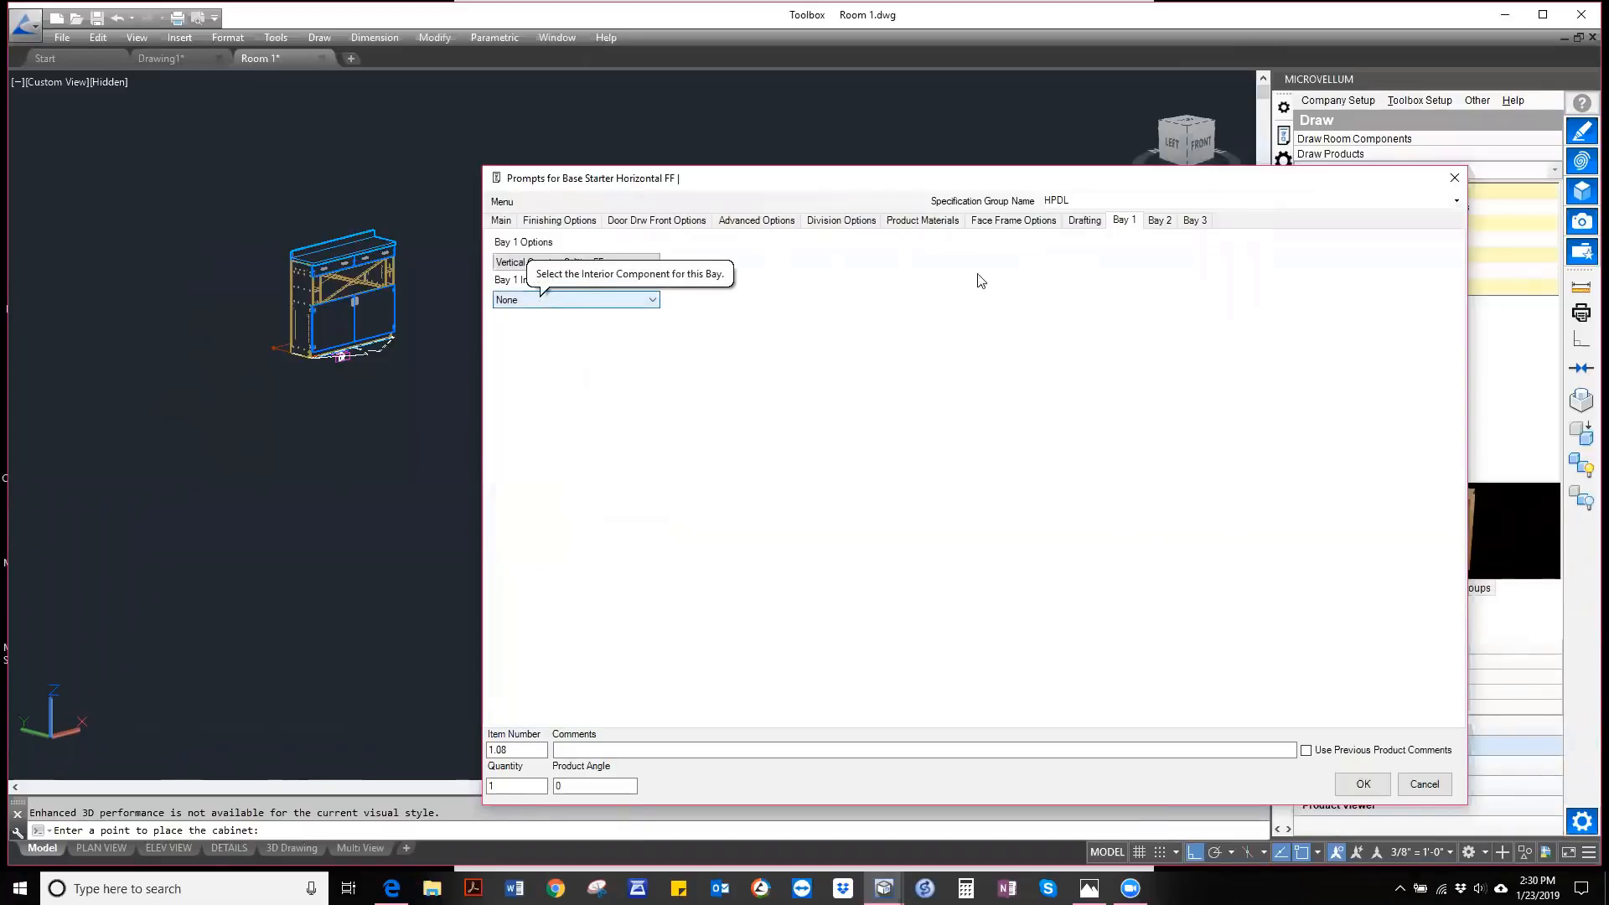
left_click(1158, 221)
left_click(573, 263)
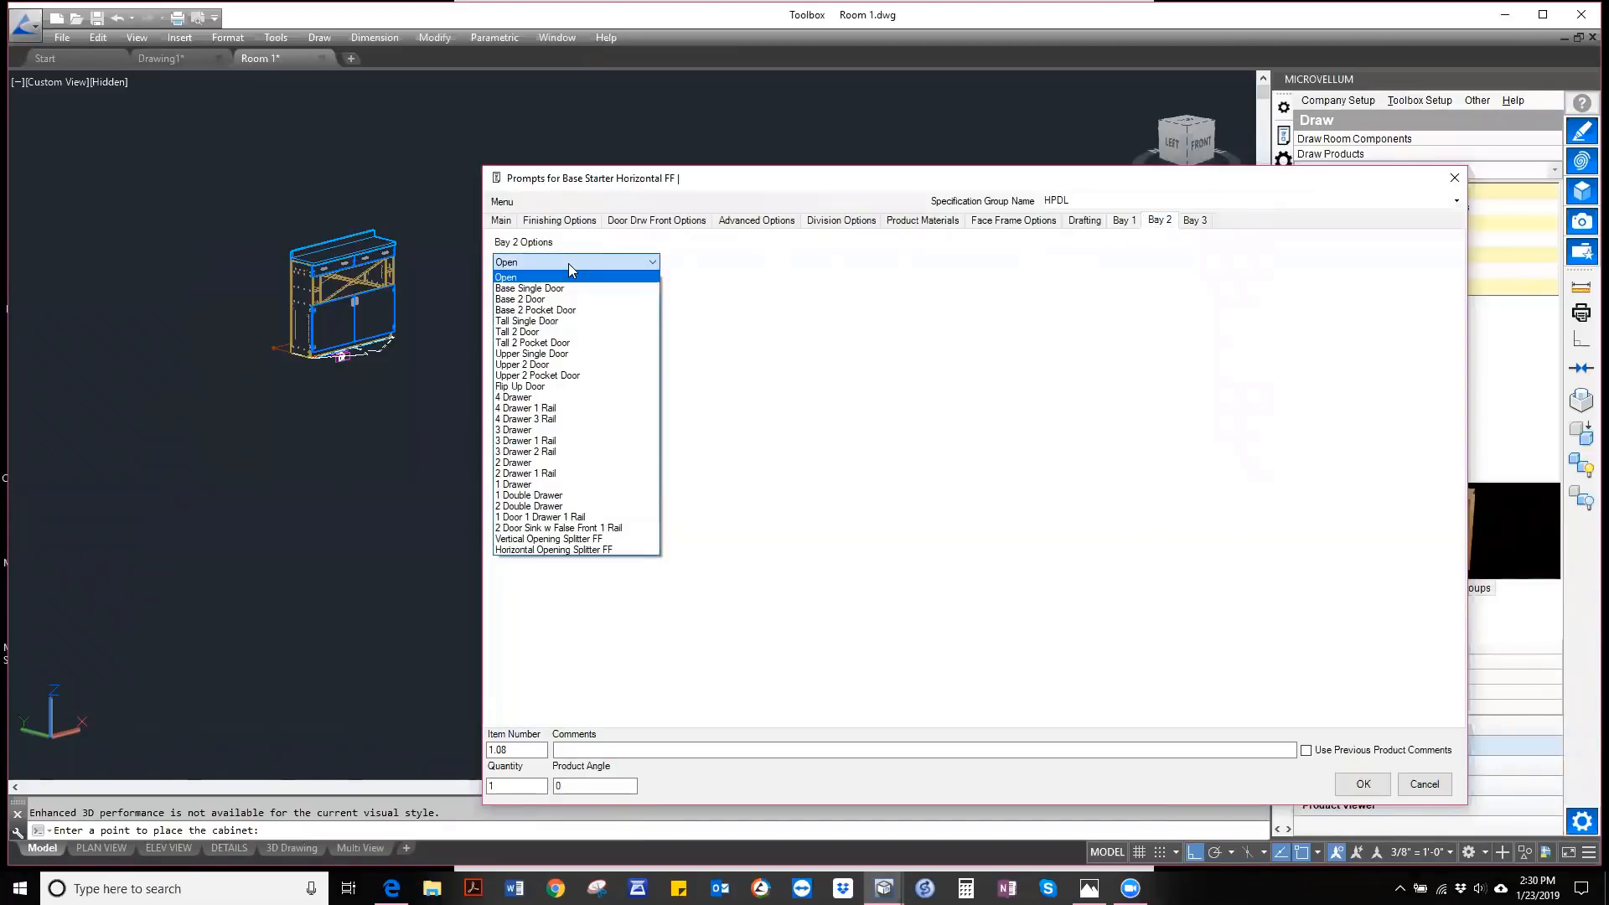
mouse_move(533, 431)
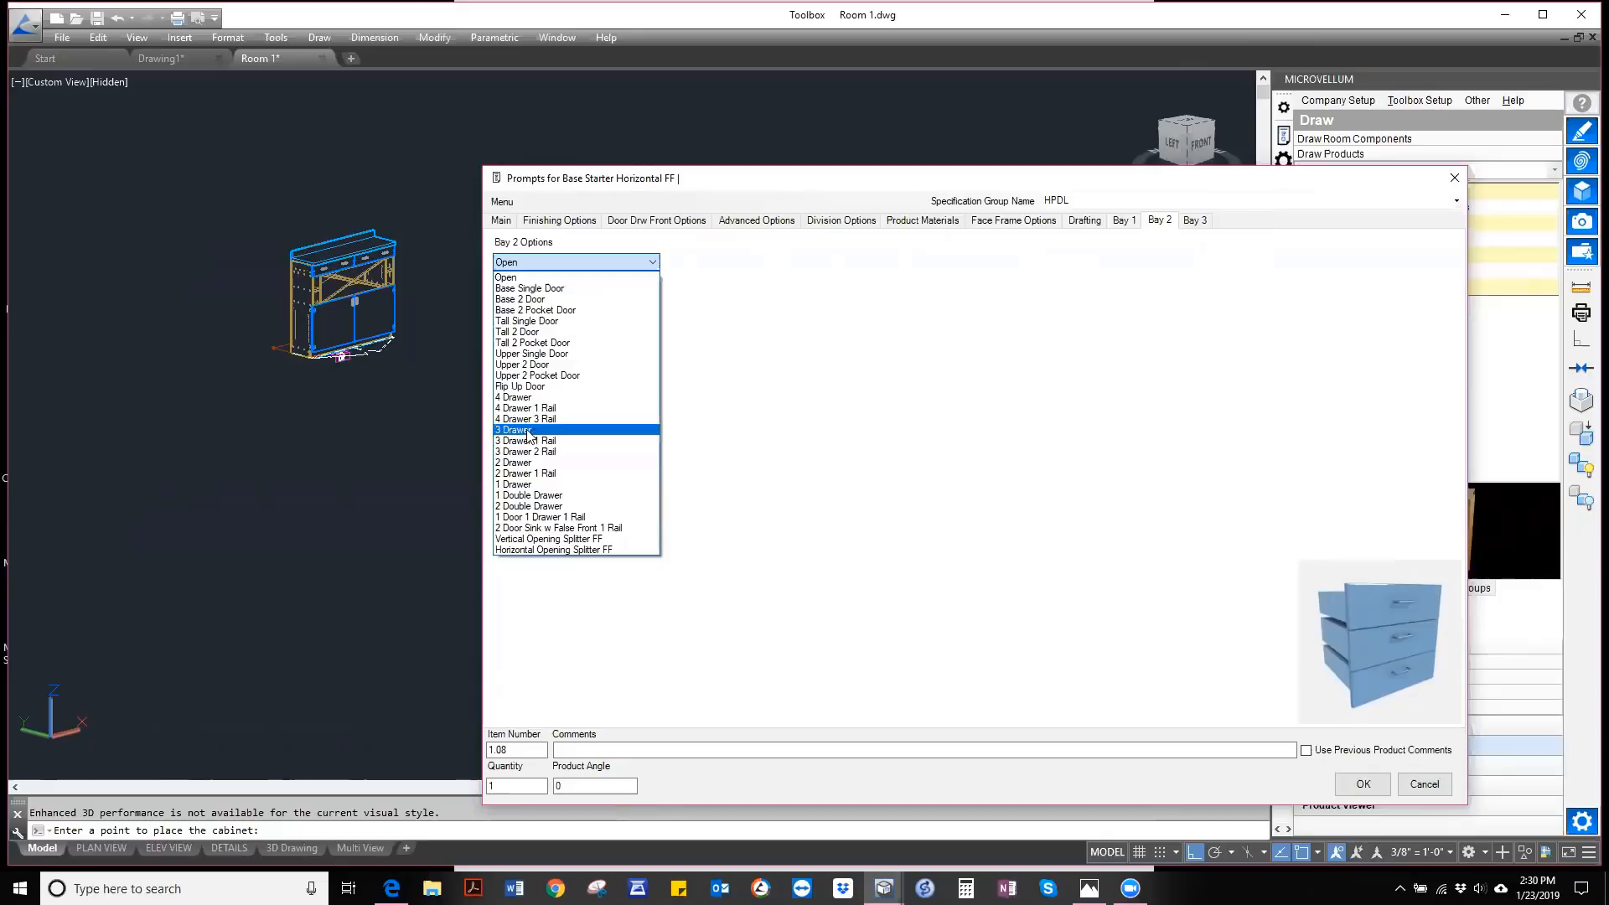
left_click(522, 431)
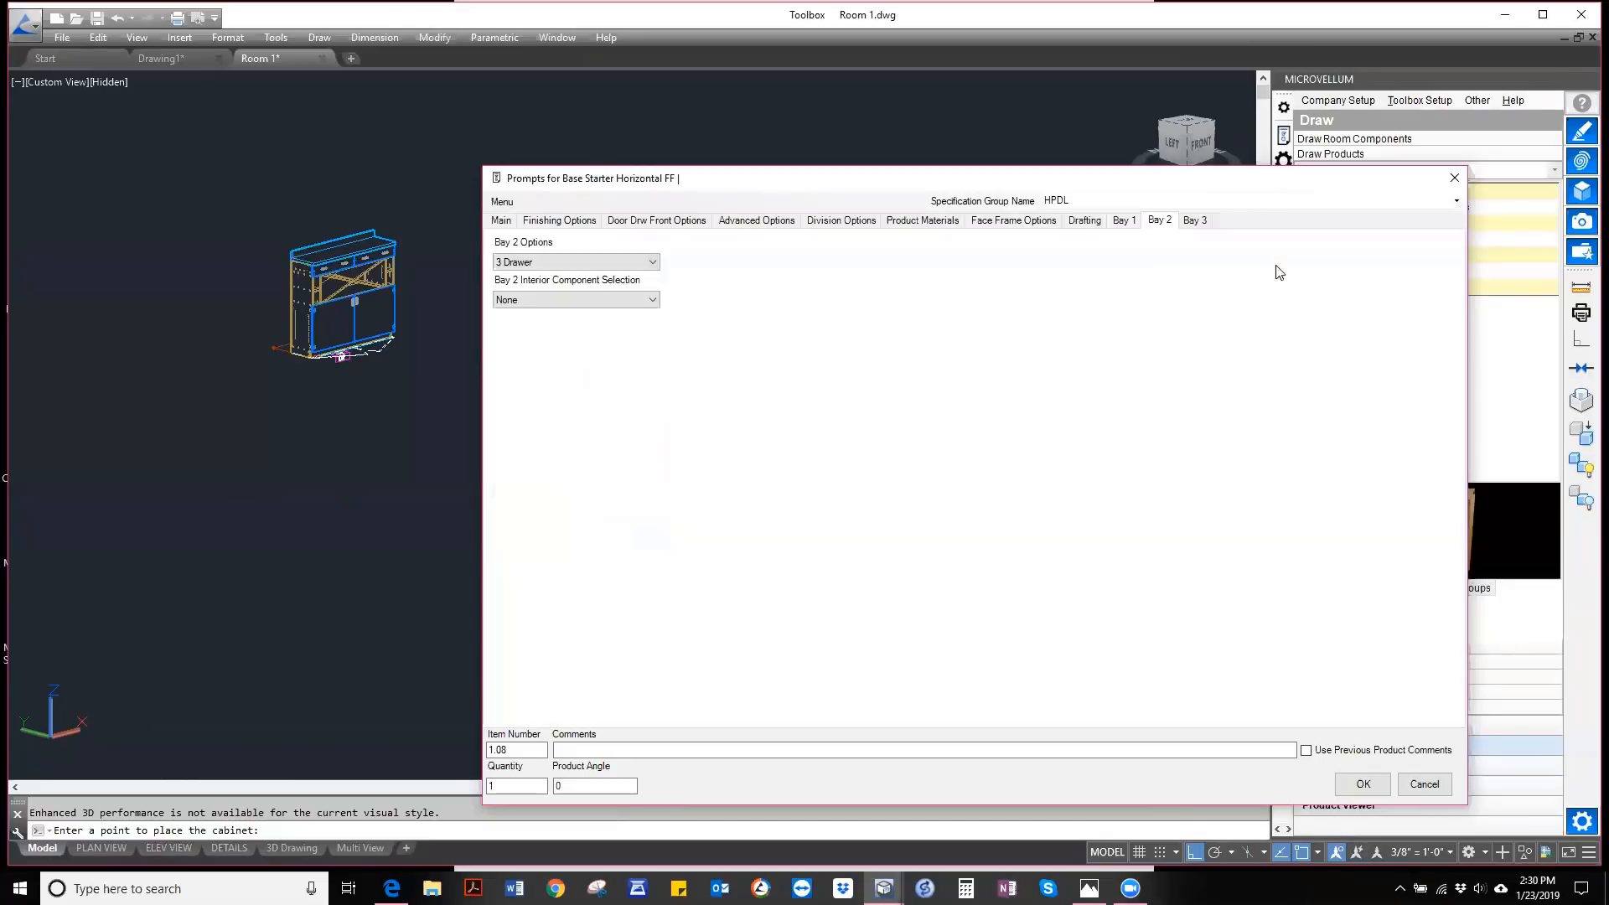
left_click(1194, 222)
left_click(539, 264)
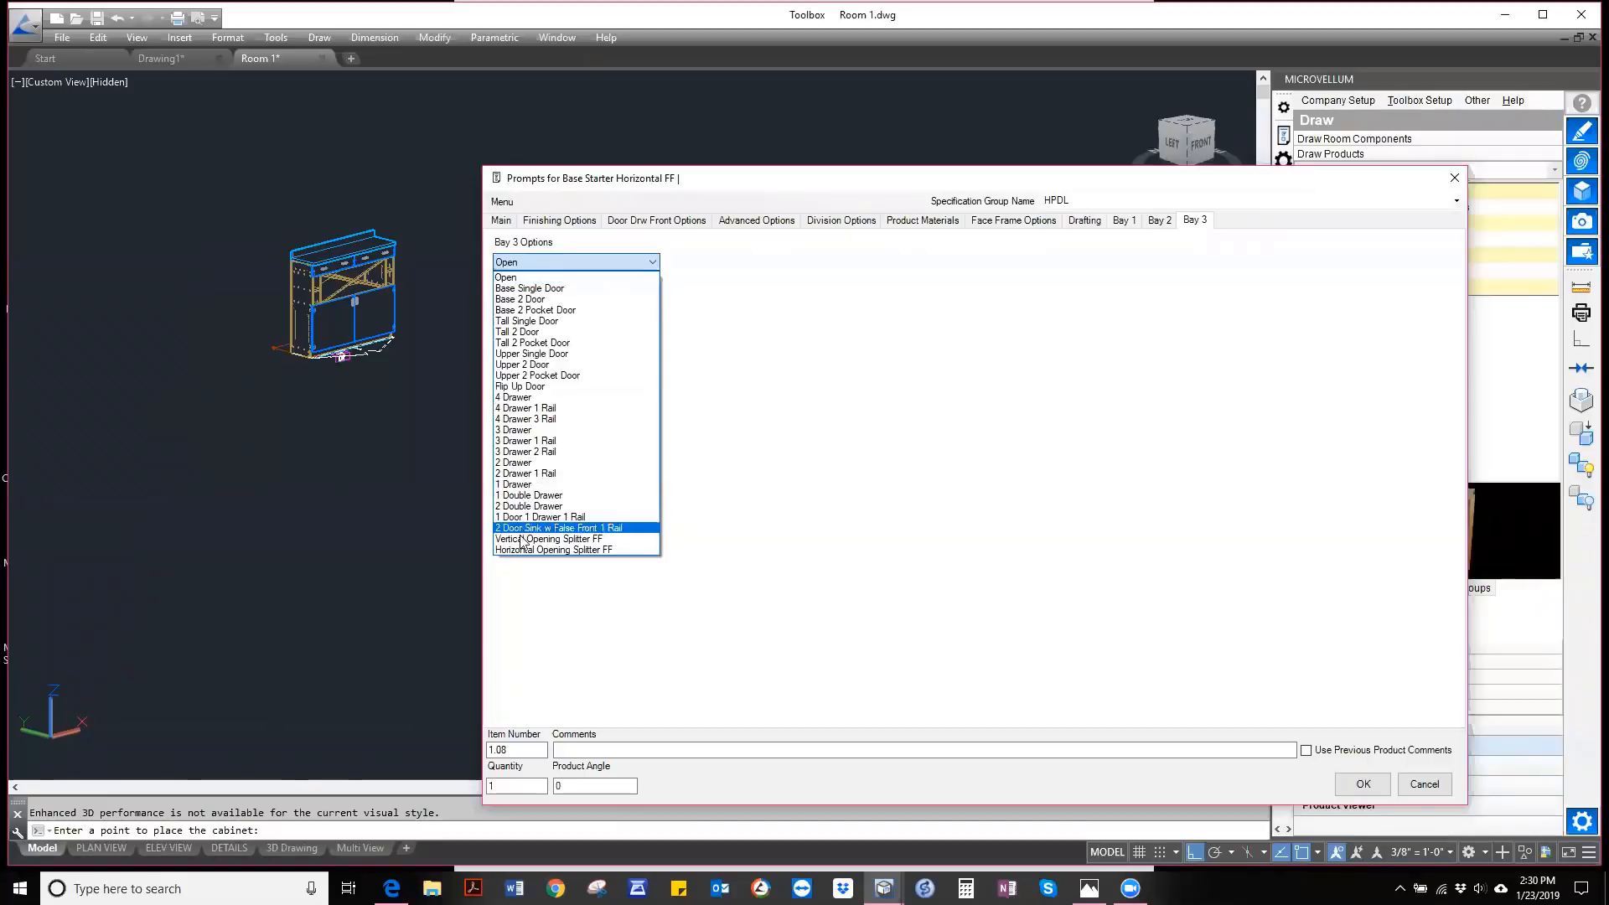
left_click(522, 539)
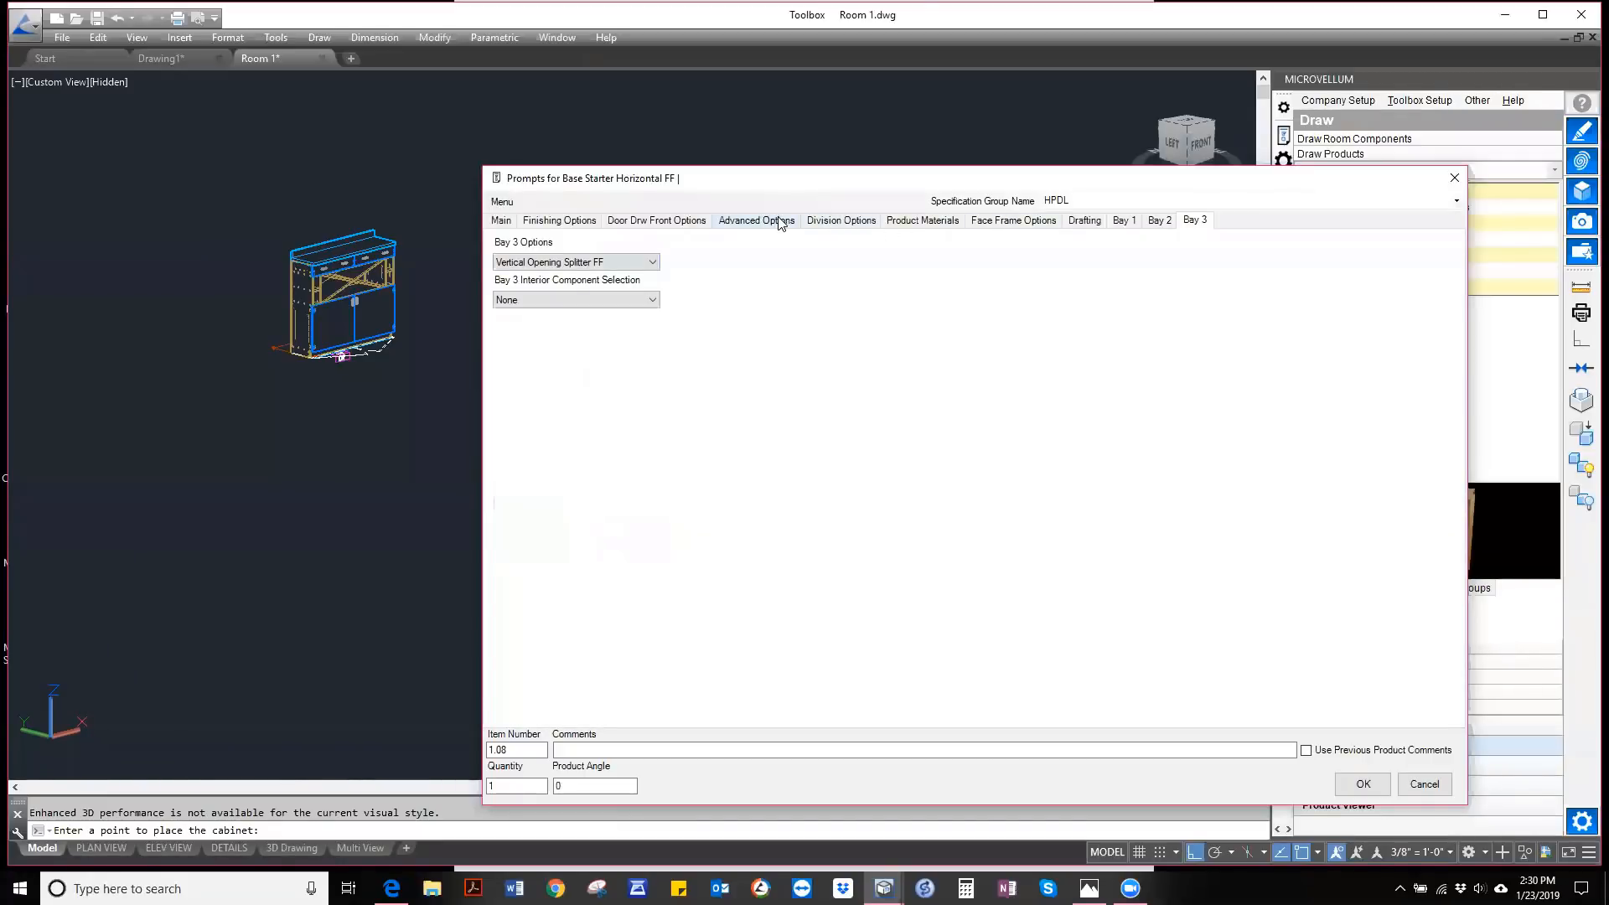
- Set the divisions at Mid Stile 1 and Mid Stile 2 to Double Division and draw the face frame cabinet
left_click(837, 222)
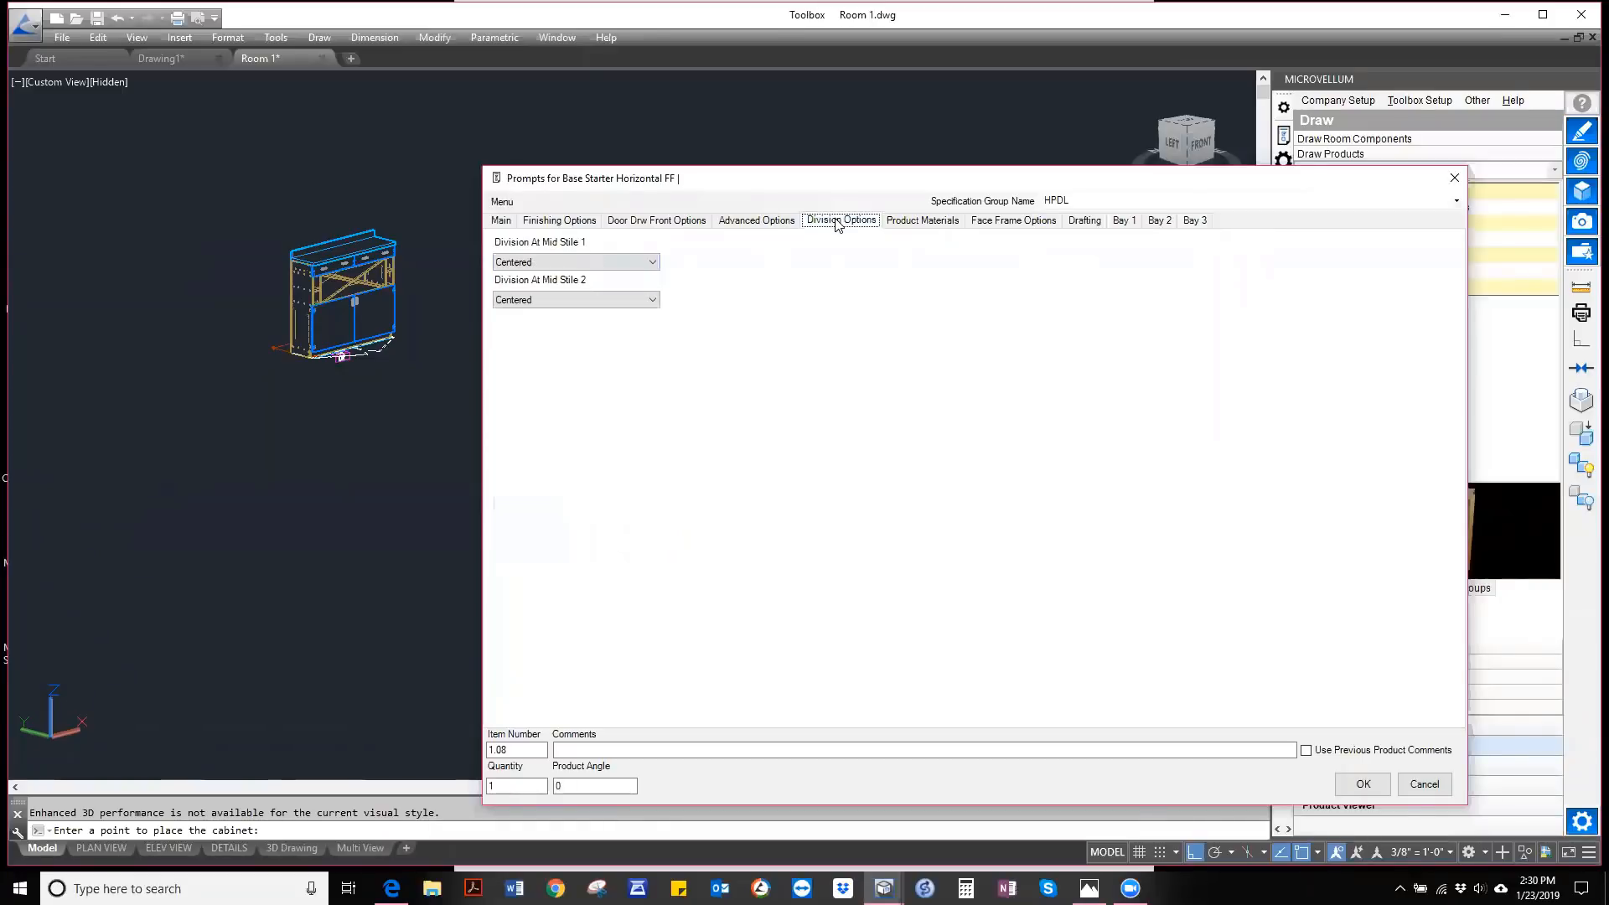
left_click(544, 262)
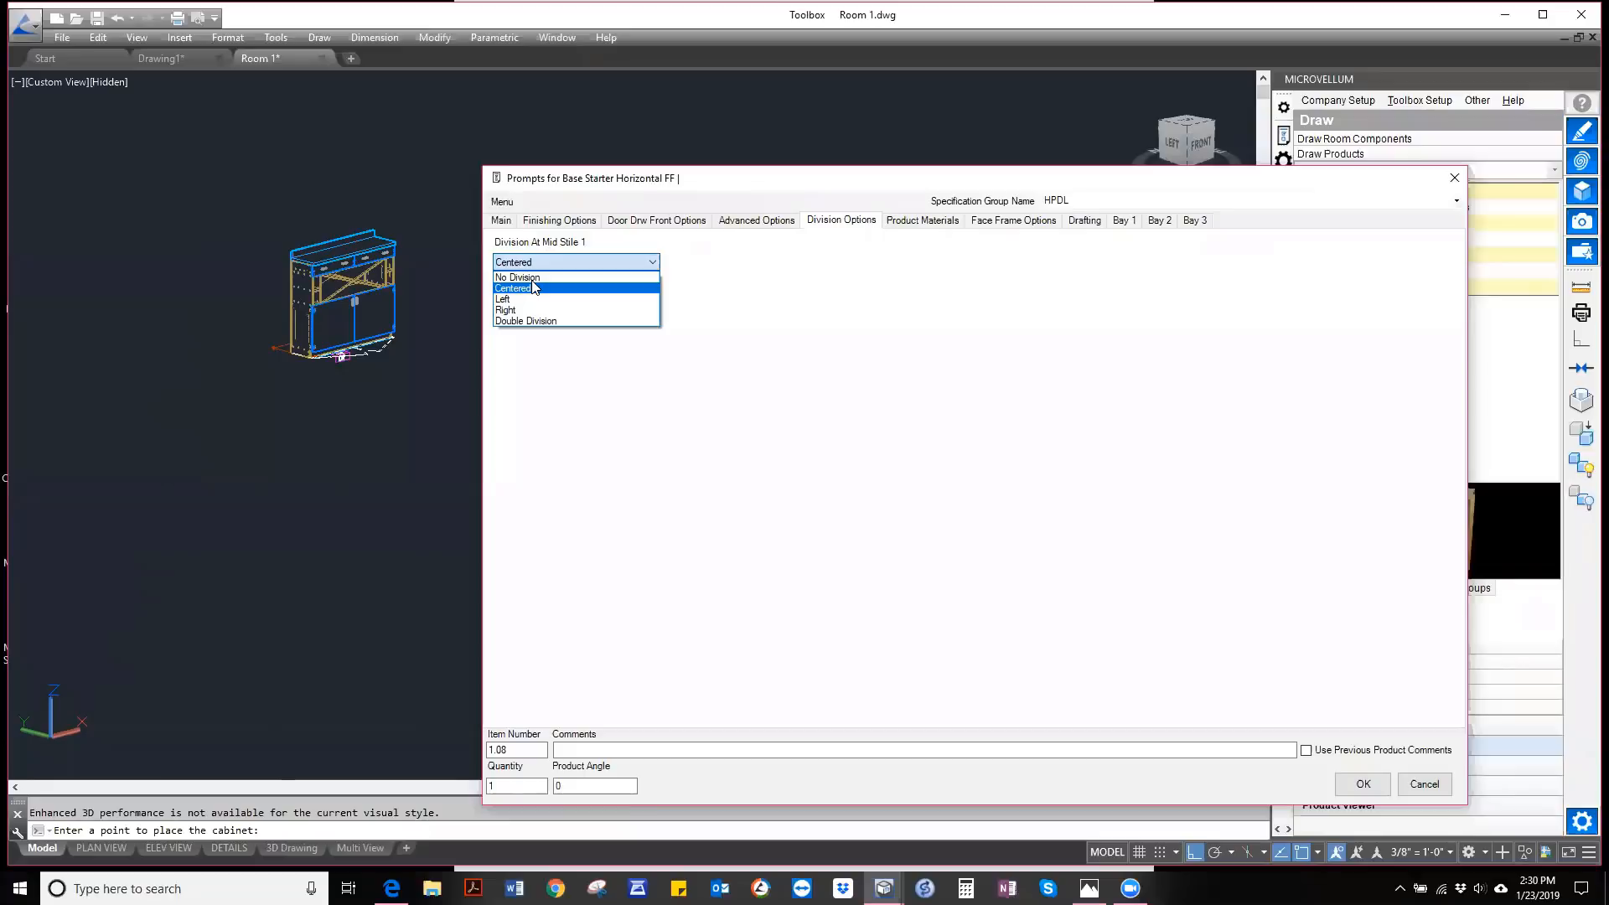
left_click(526, 321)
left_click(553, 299)
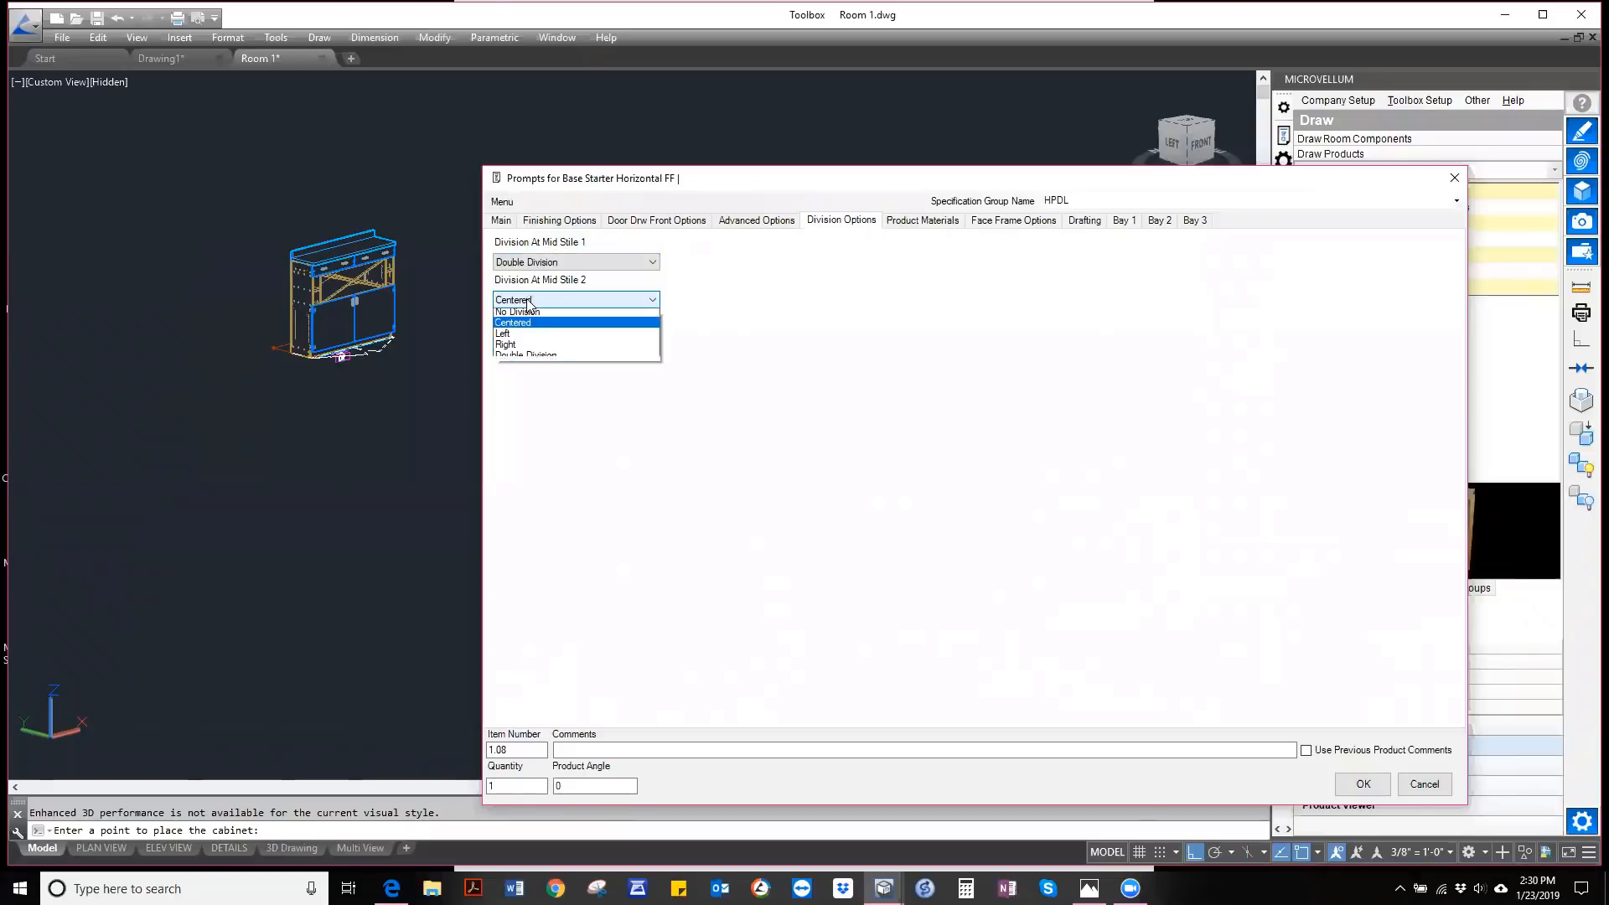
left_click(525, 359)
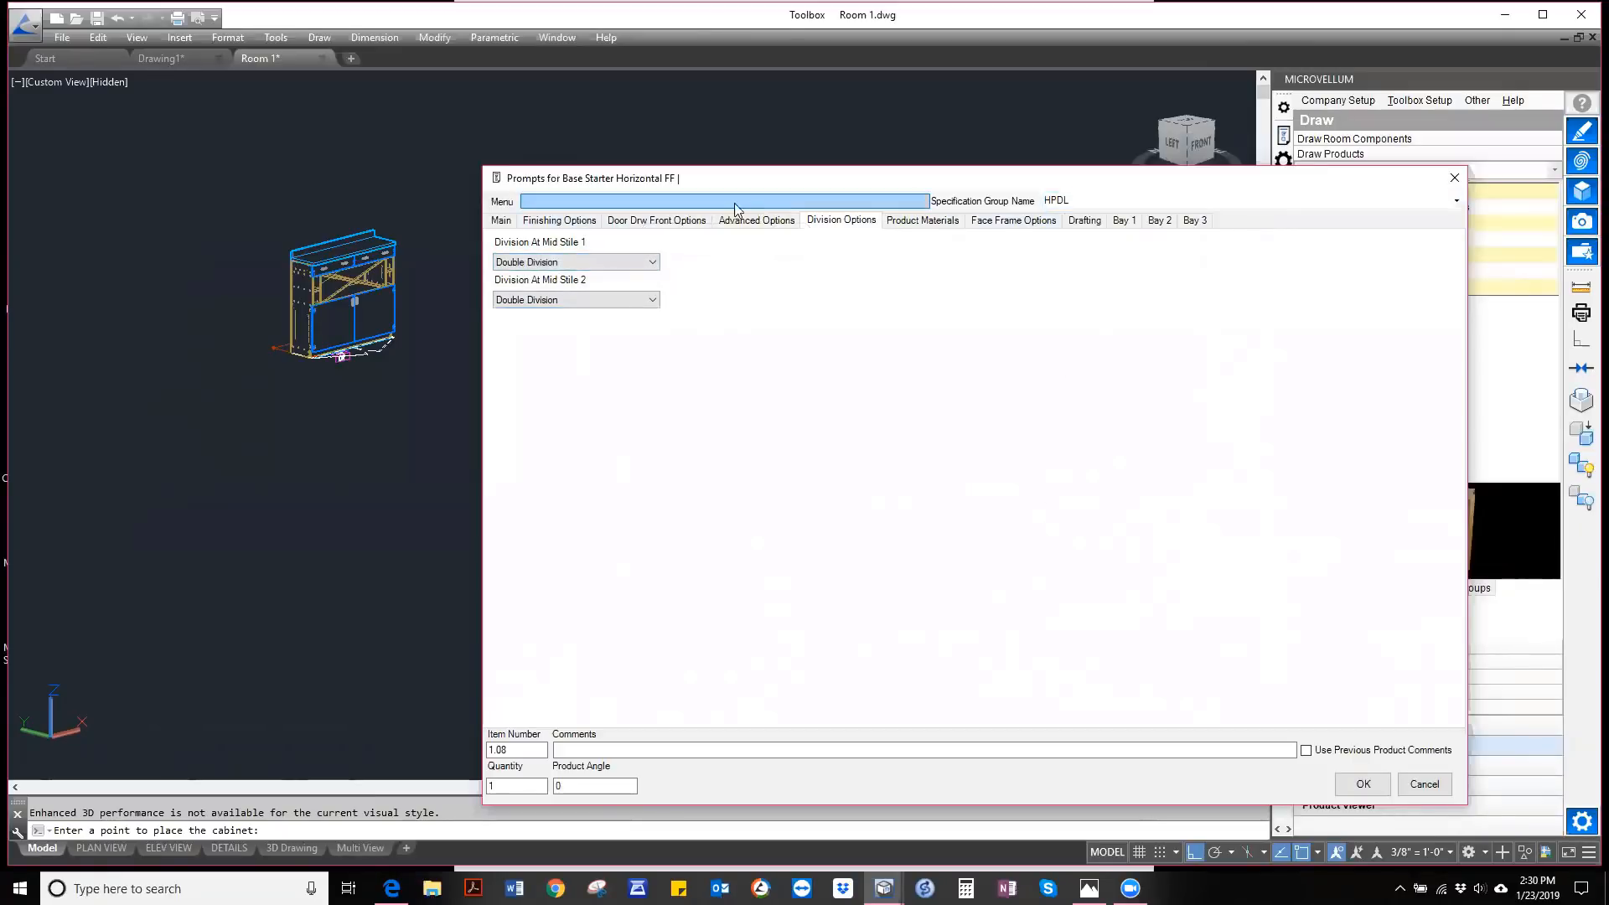
left_click(999, 223)
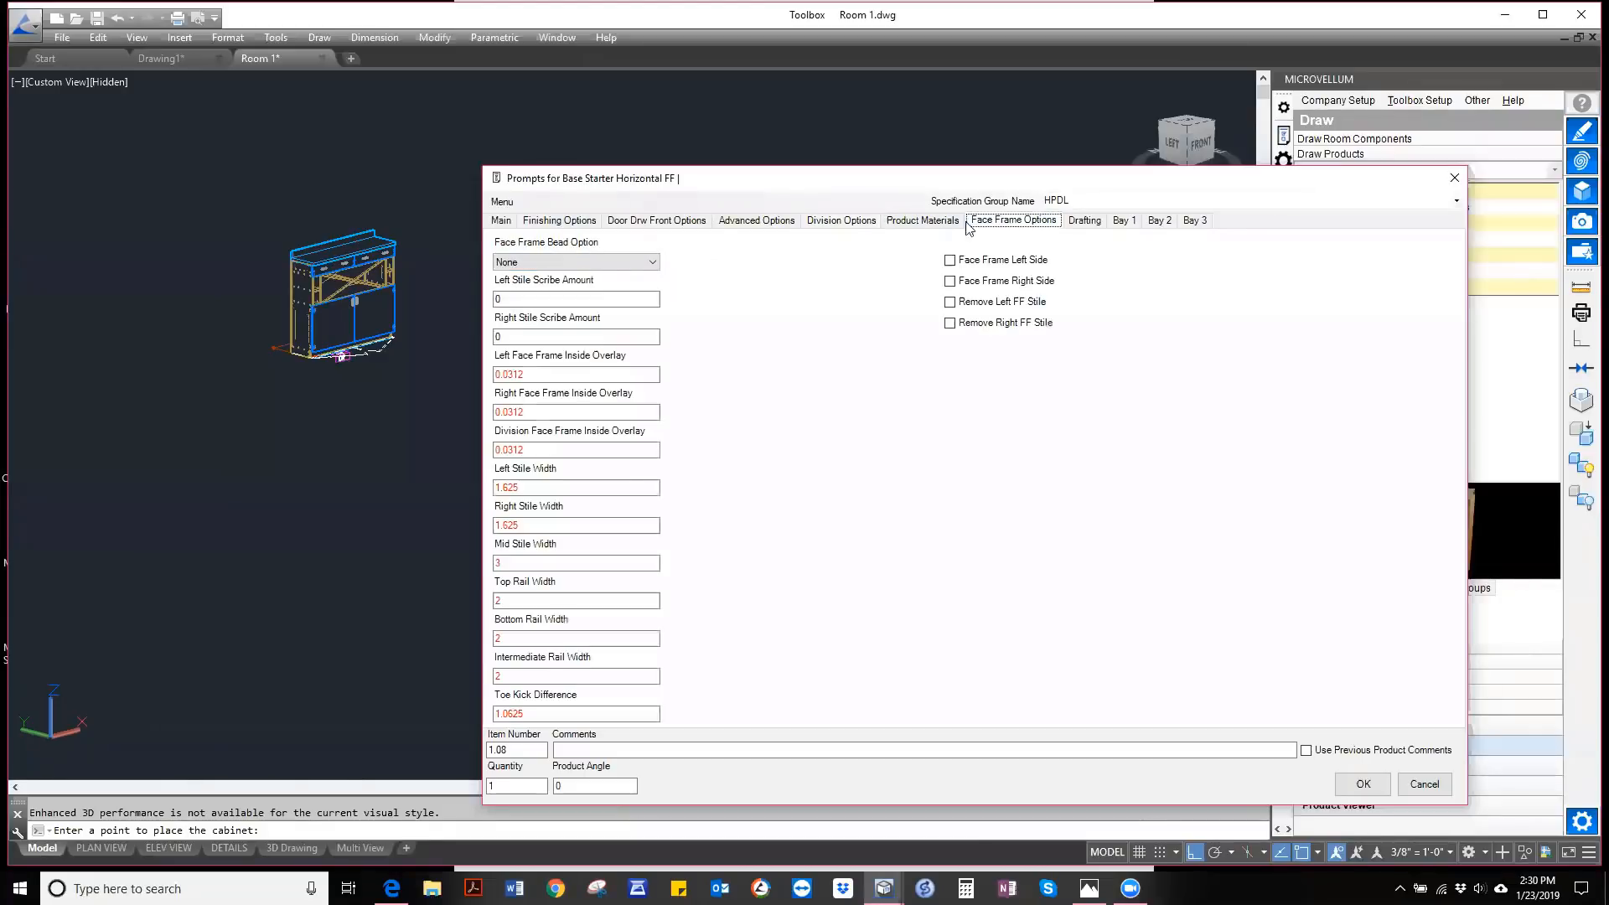
left_click(841, 223)
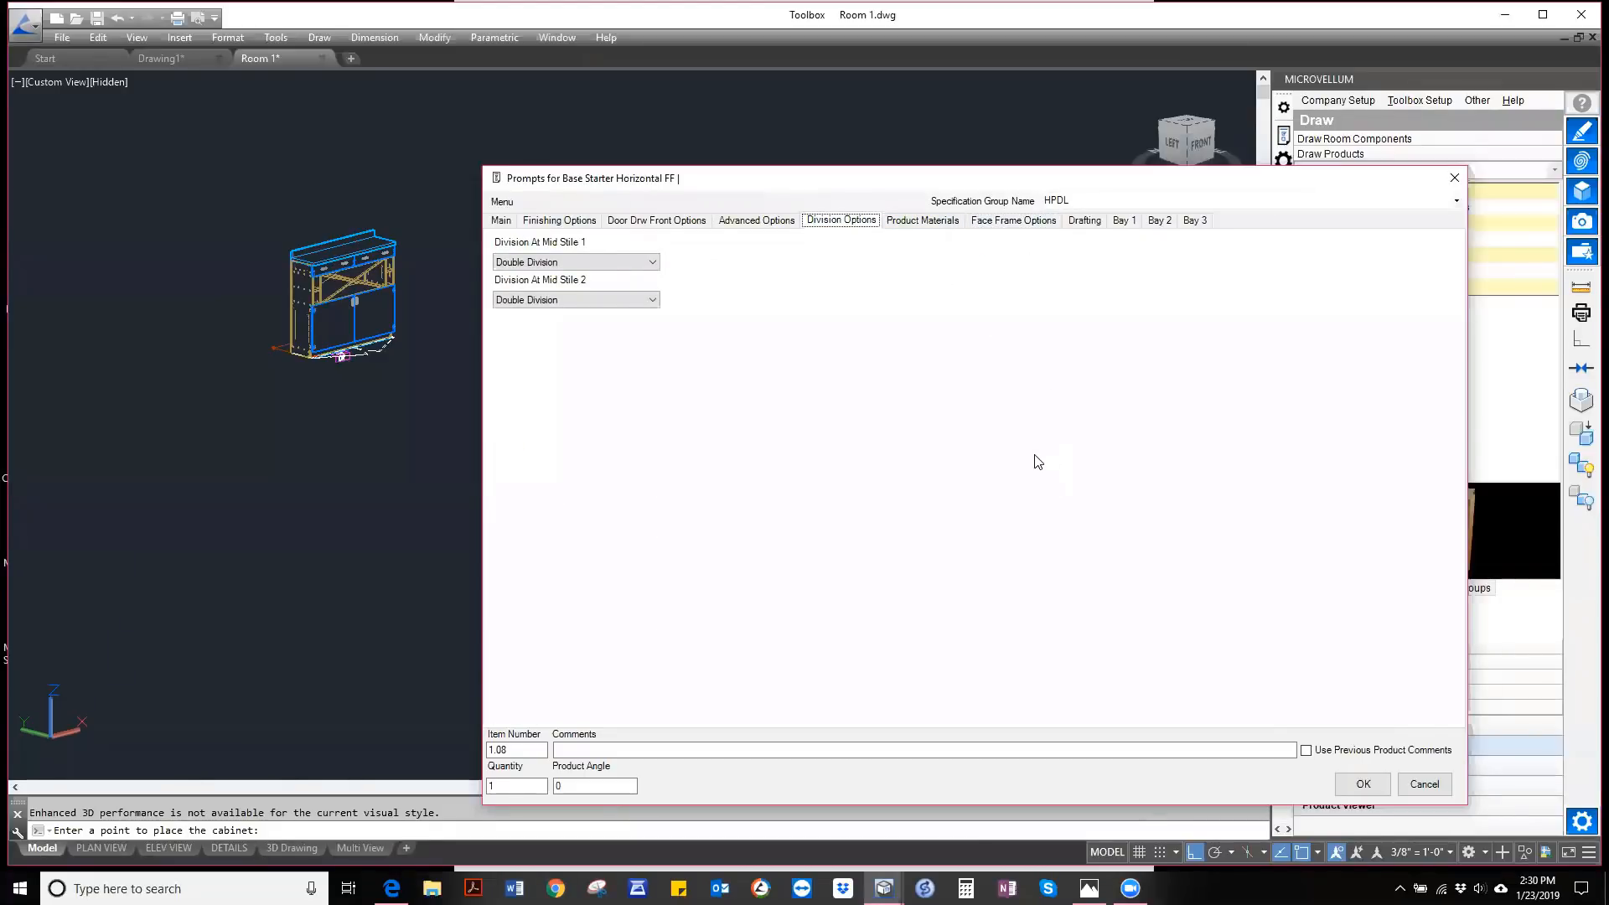
left_click(1362, 784)
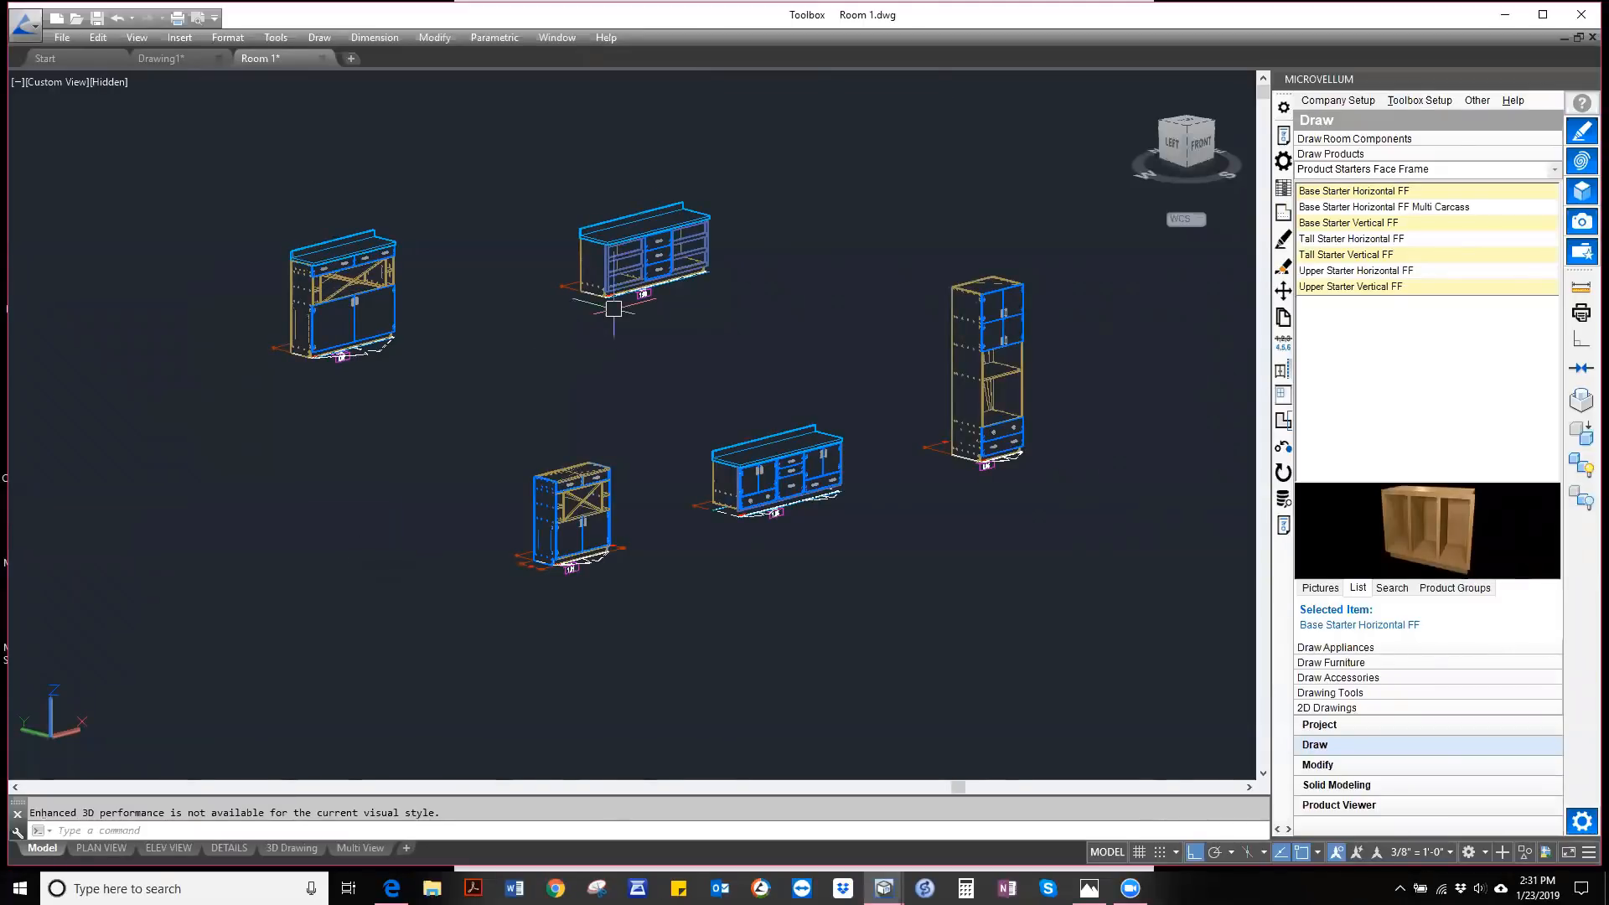
- Open the subassemblies list from the new face frame cabinet's product prompts, keeping the cabinet in view
scroll(809, 193, "up", 2)
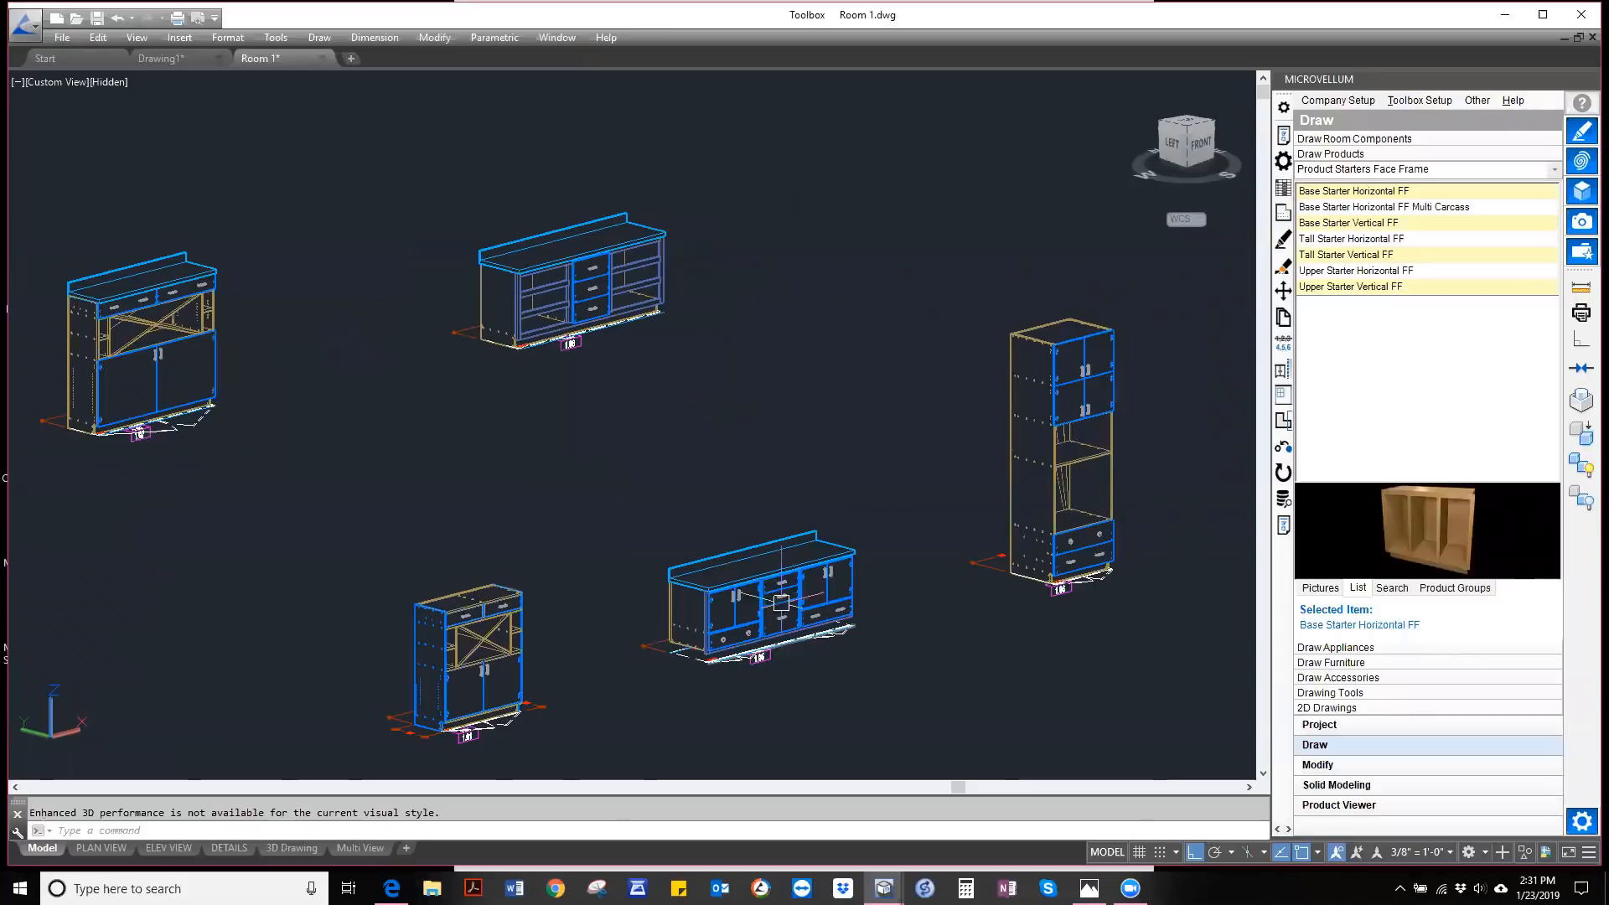
scroll(616, 251, "up", 2)
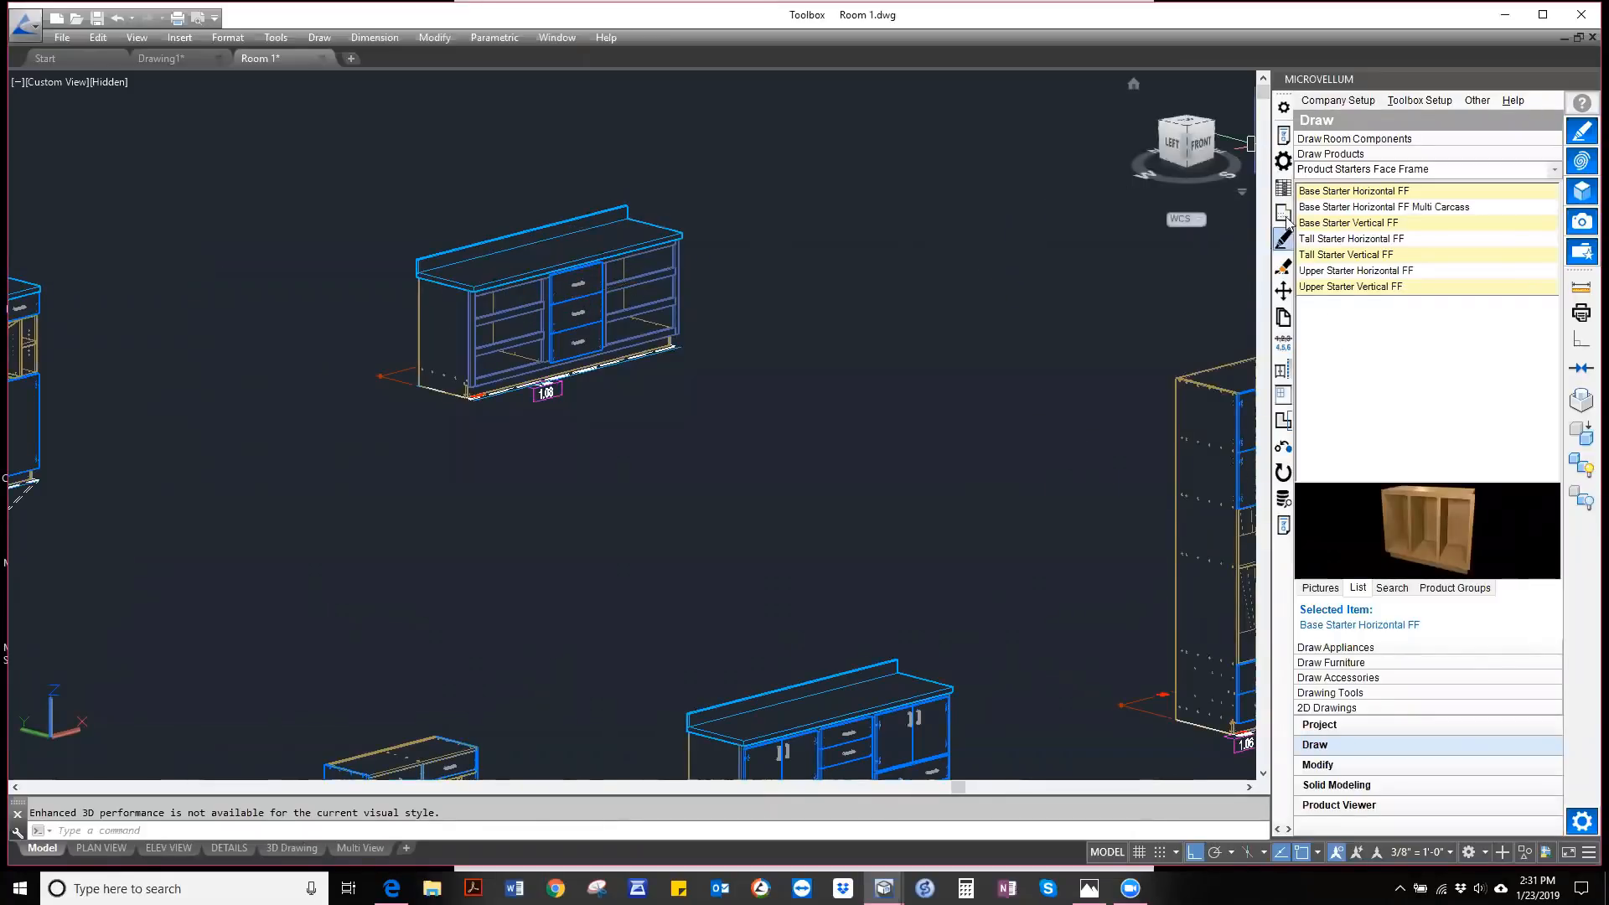
left_click(1283, 135)
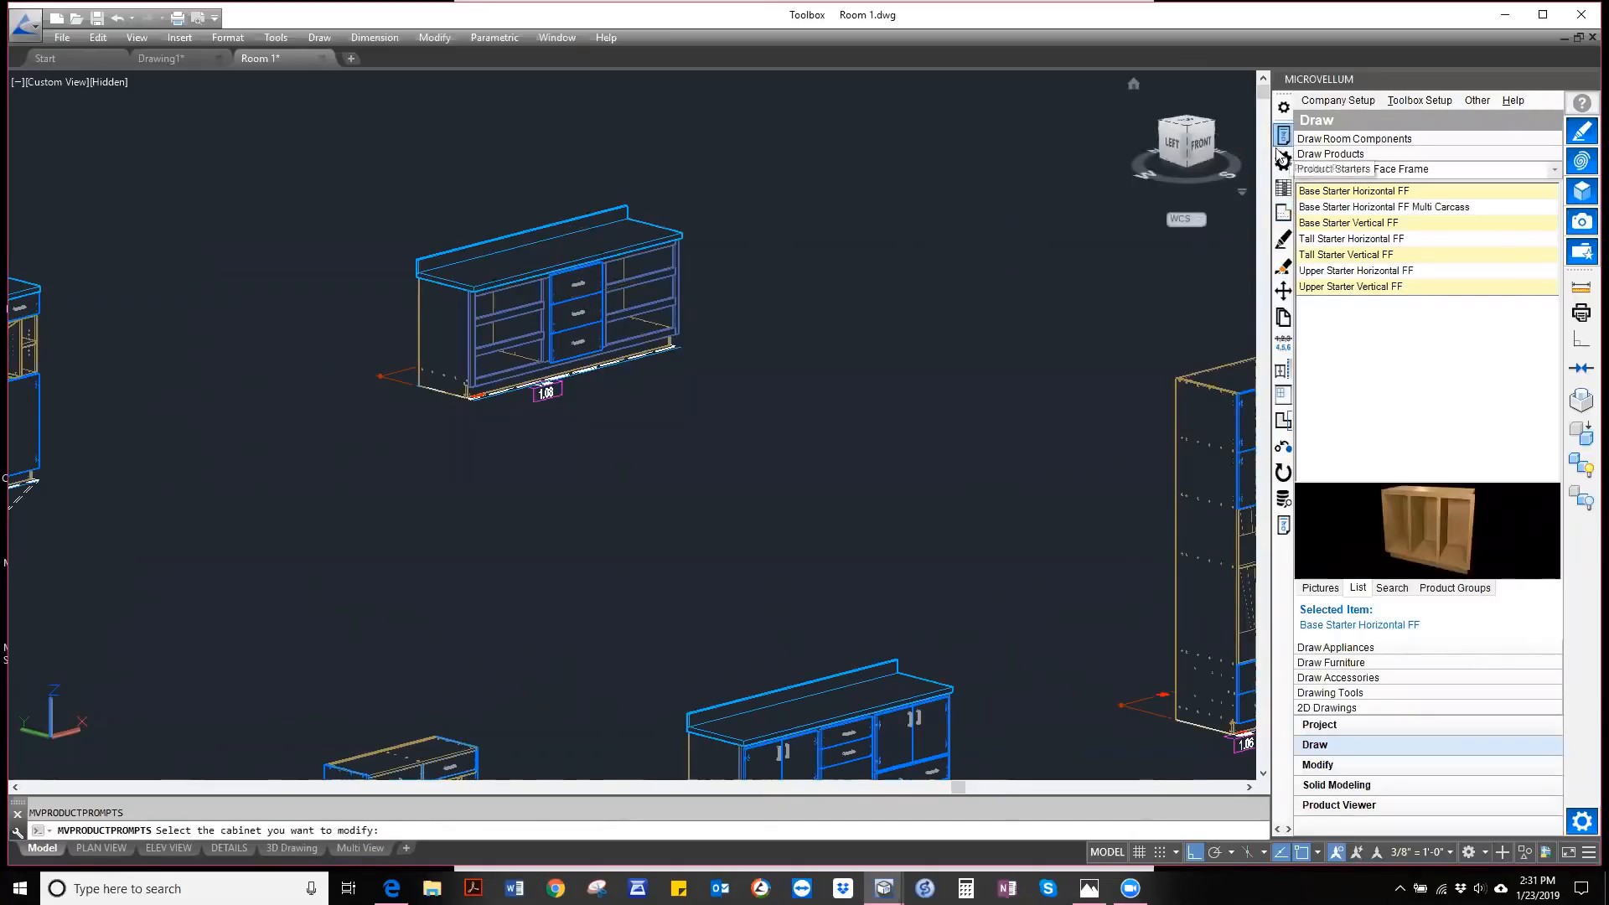
left_click(595, 262)
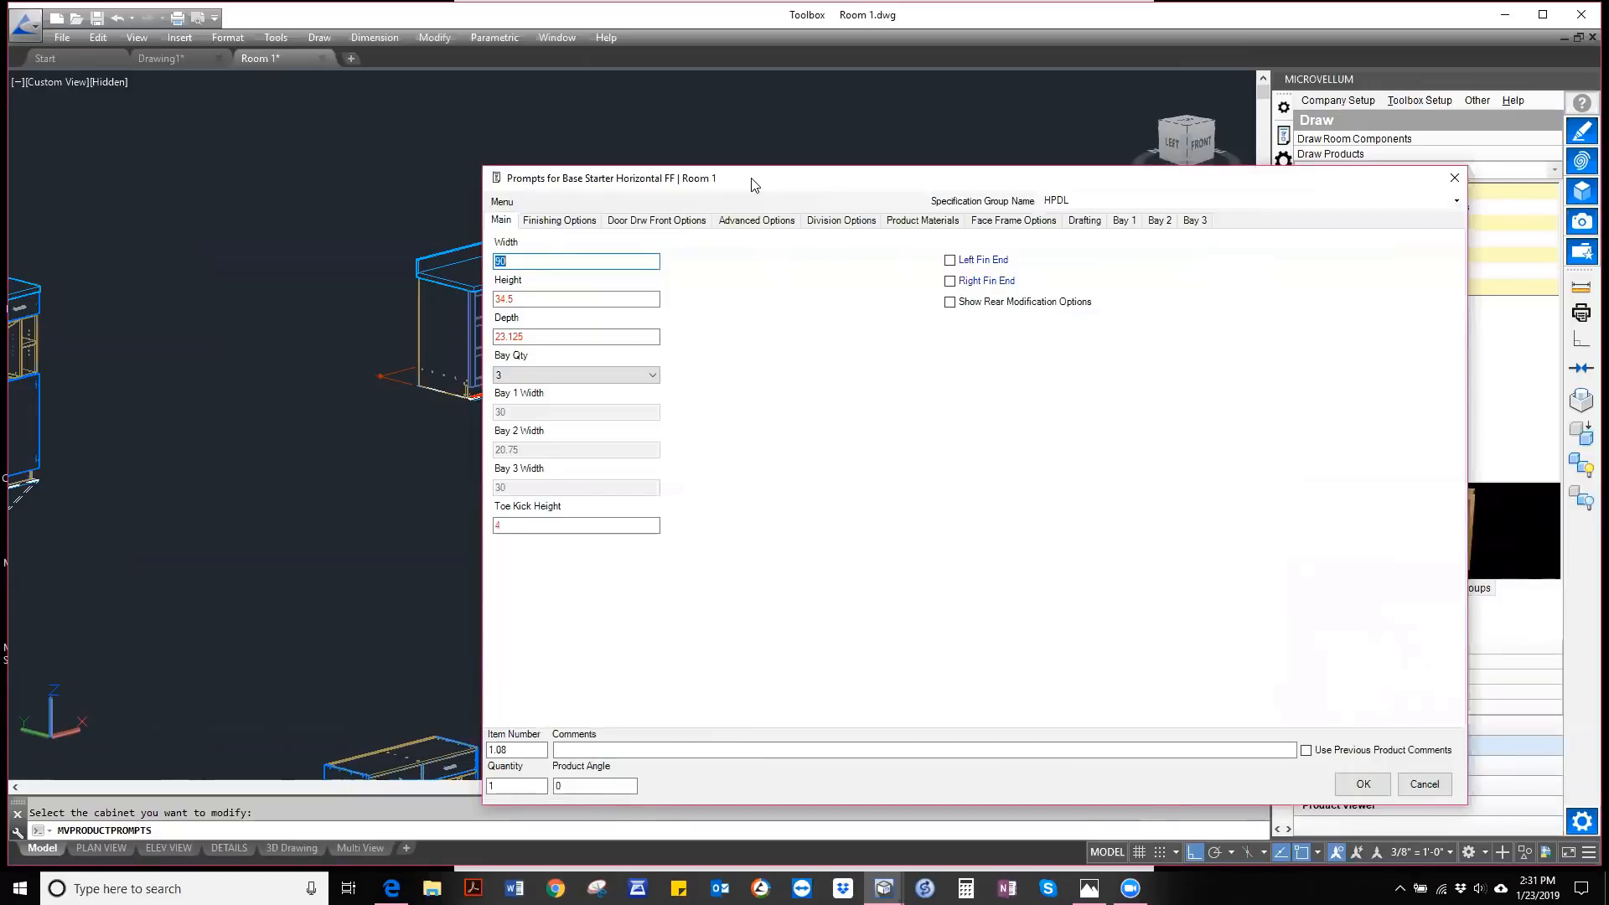
left_click_drag(754, 184, 978, 80)
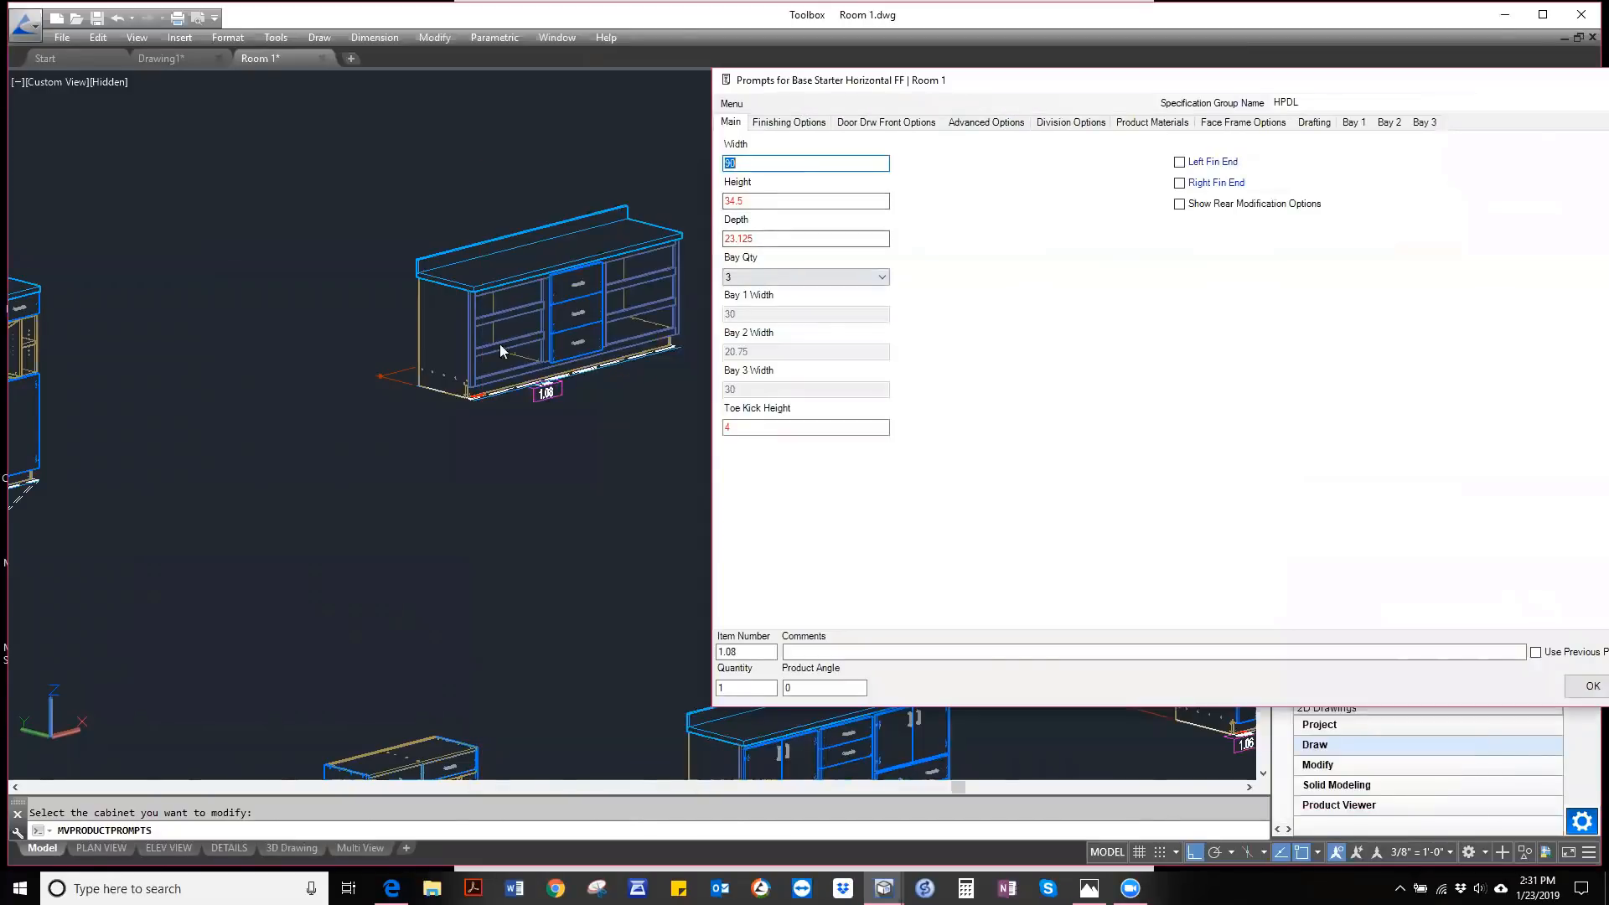
right_click(1000, 396)
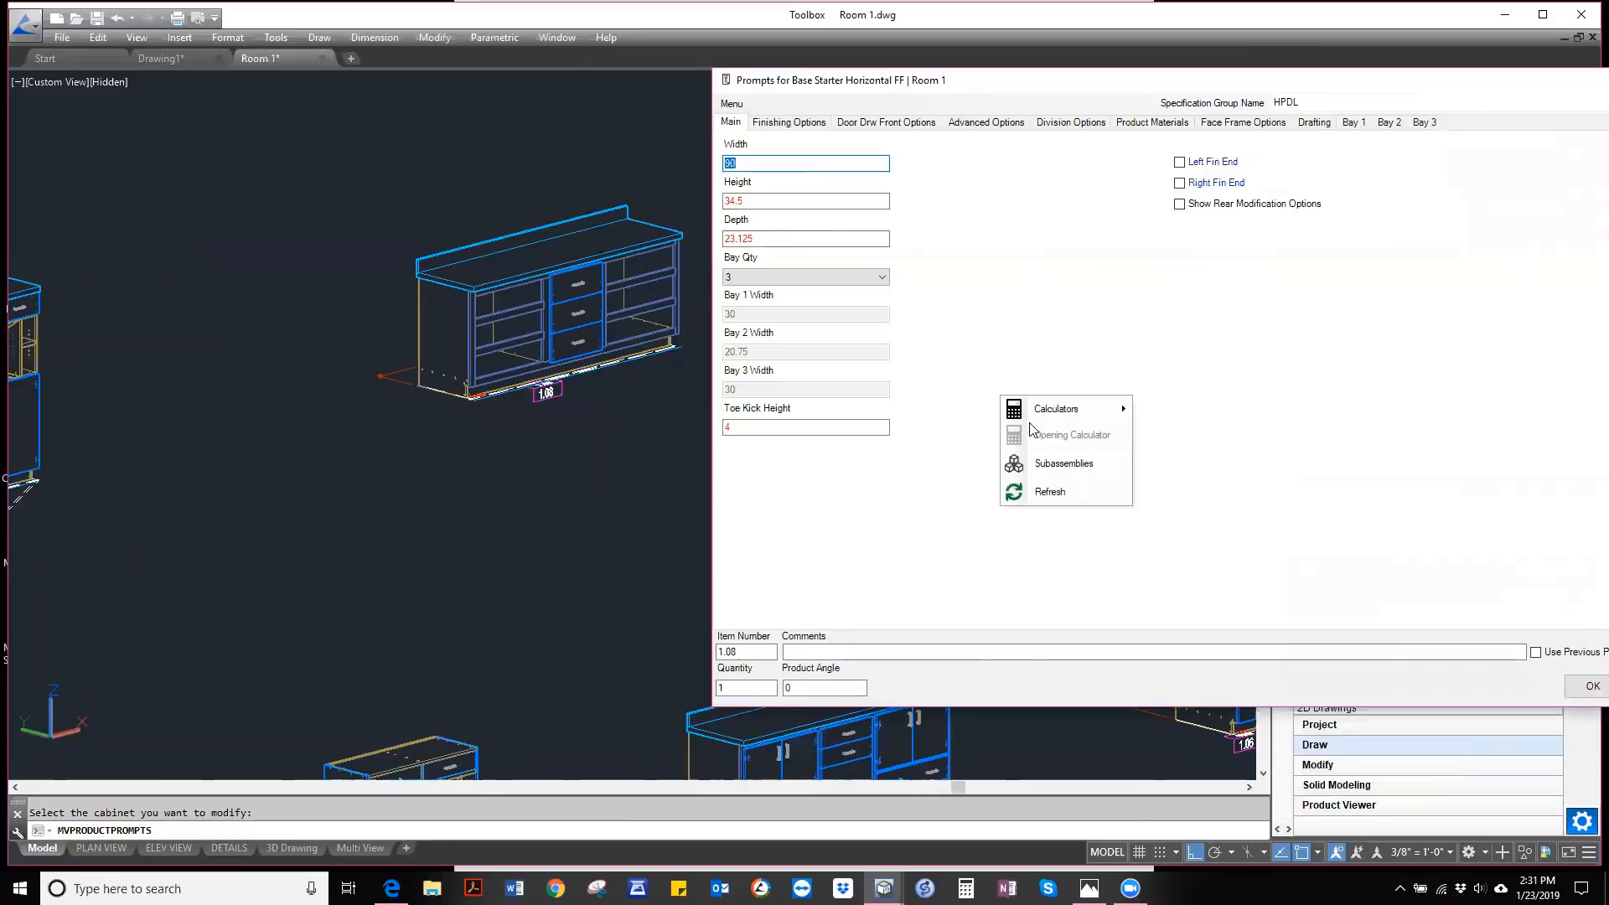
left_click(1058, 460)
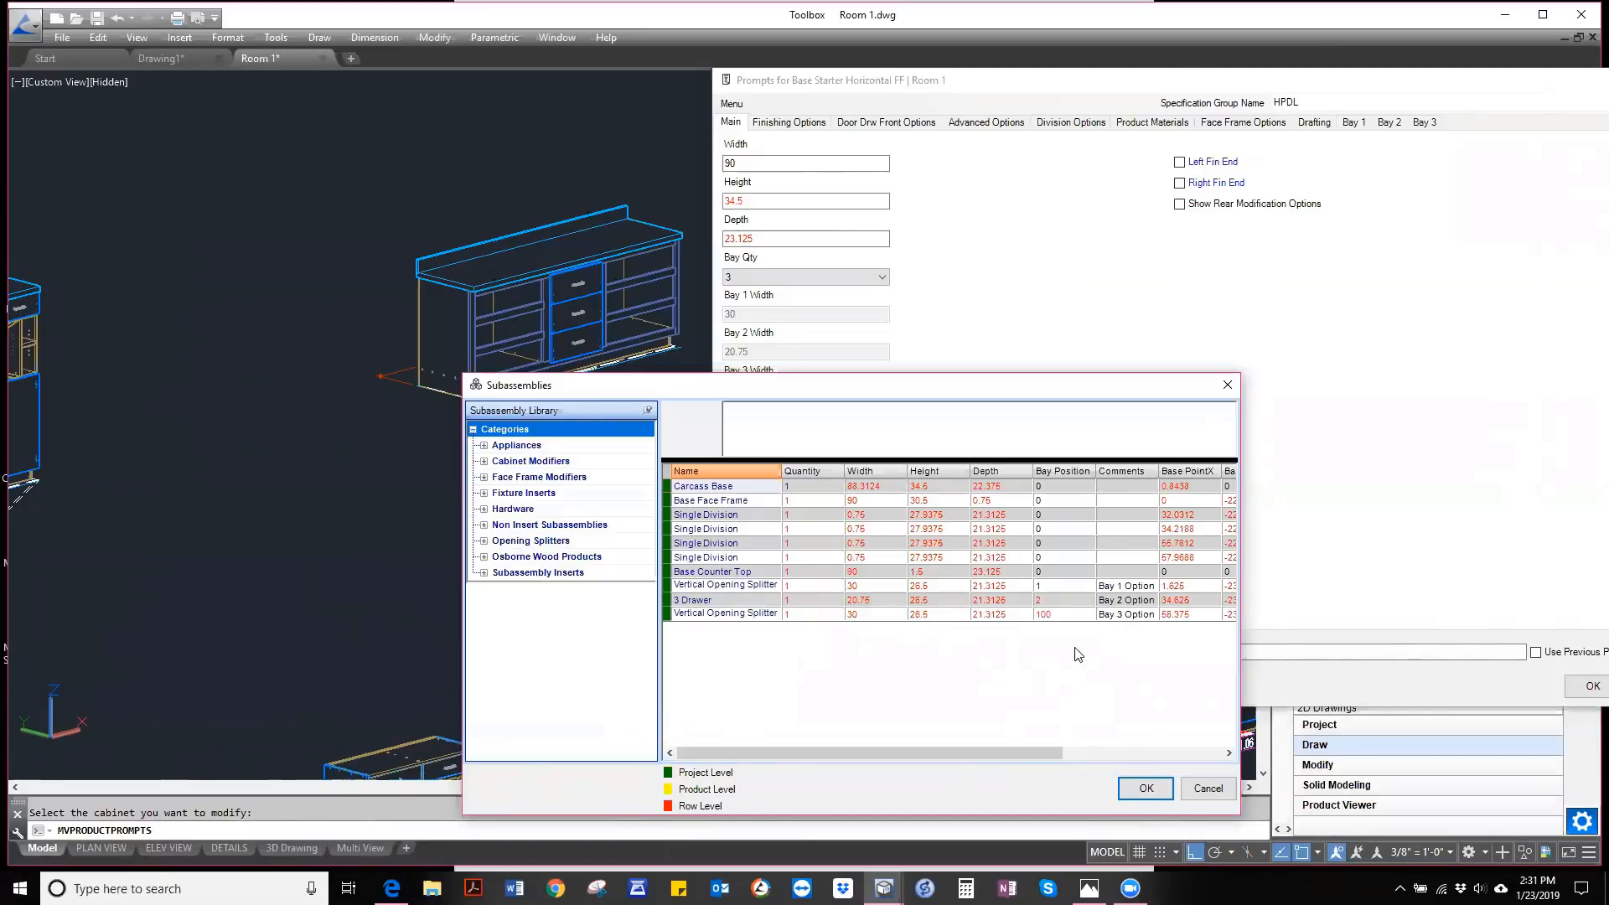
- Set the Bay 1 Vertical Opening Splitter to 2 vertical openings in its subassembly prompts
left_click(710, 587)
right_click(712, 589)
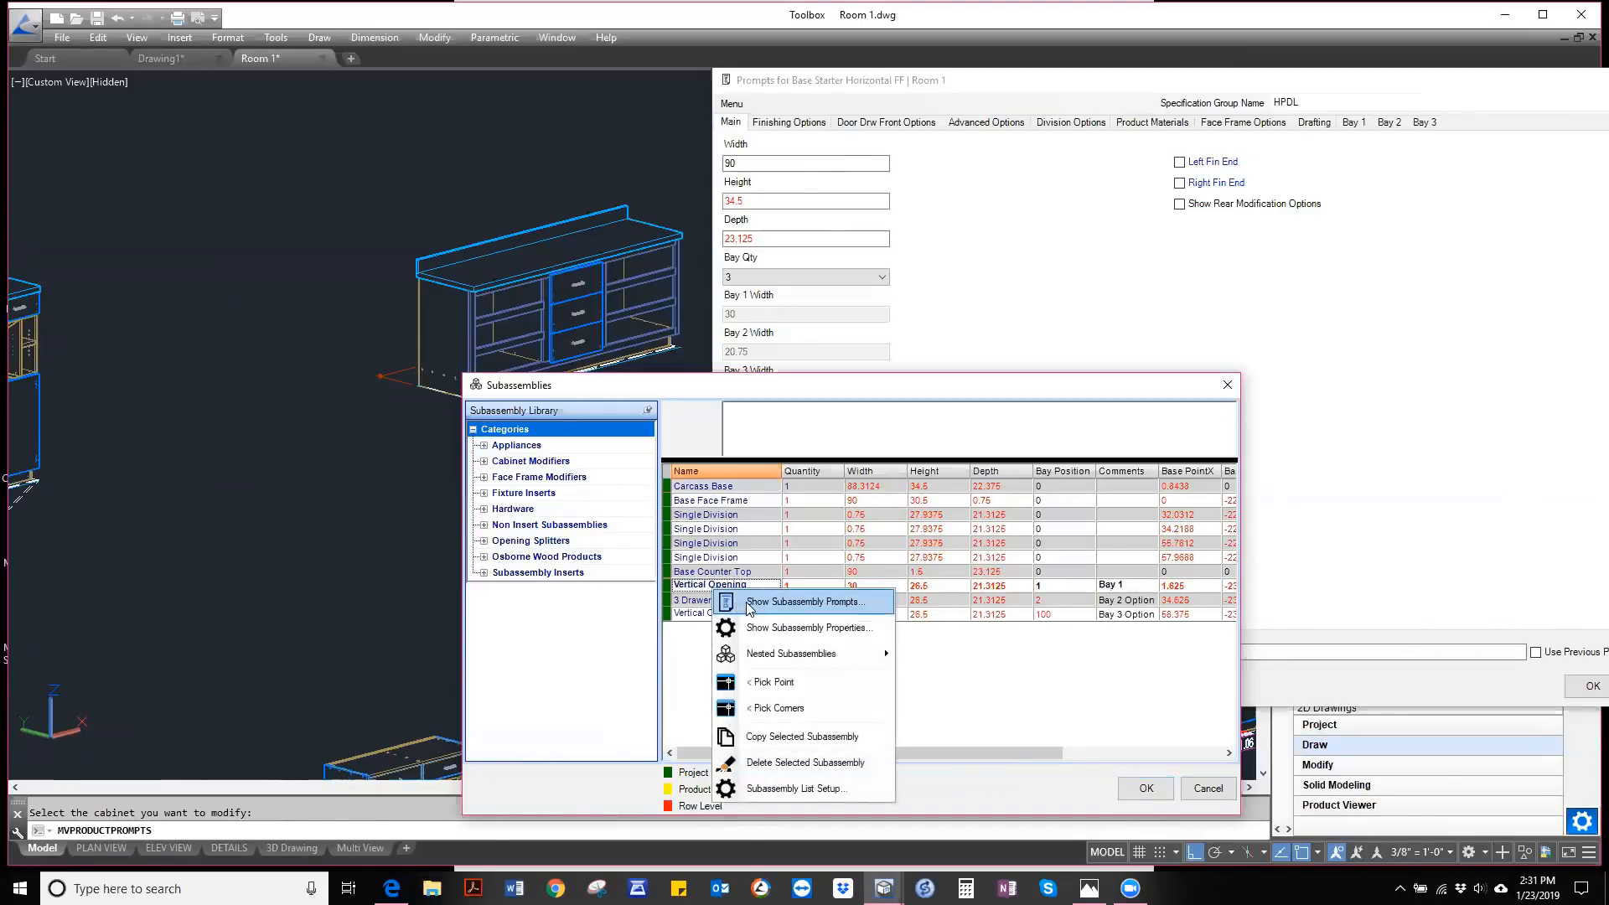
left_click(749, 603)
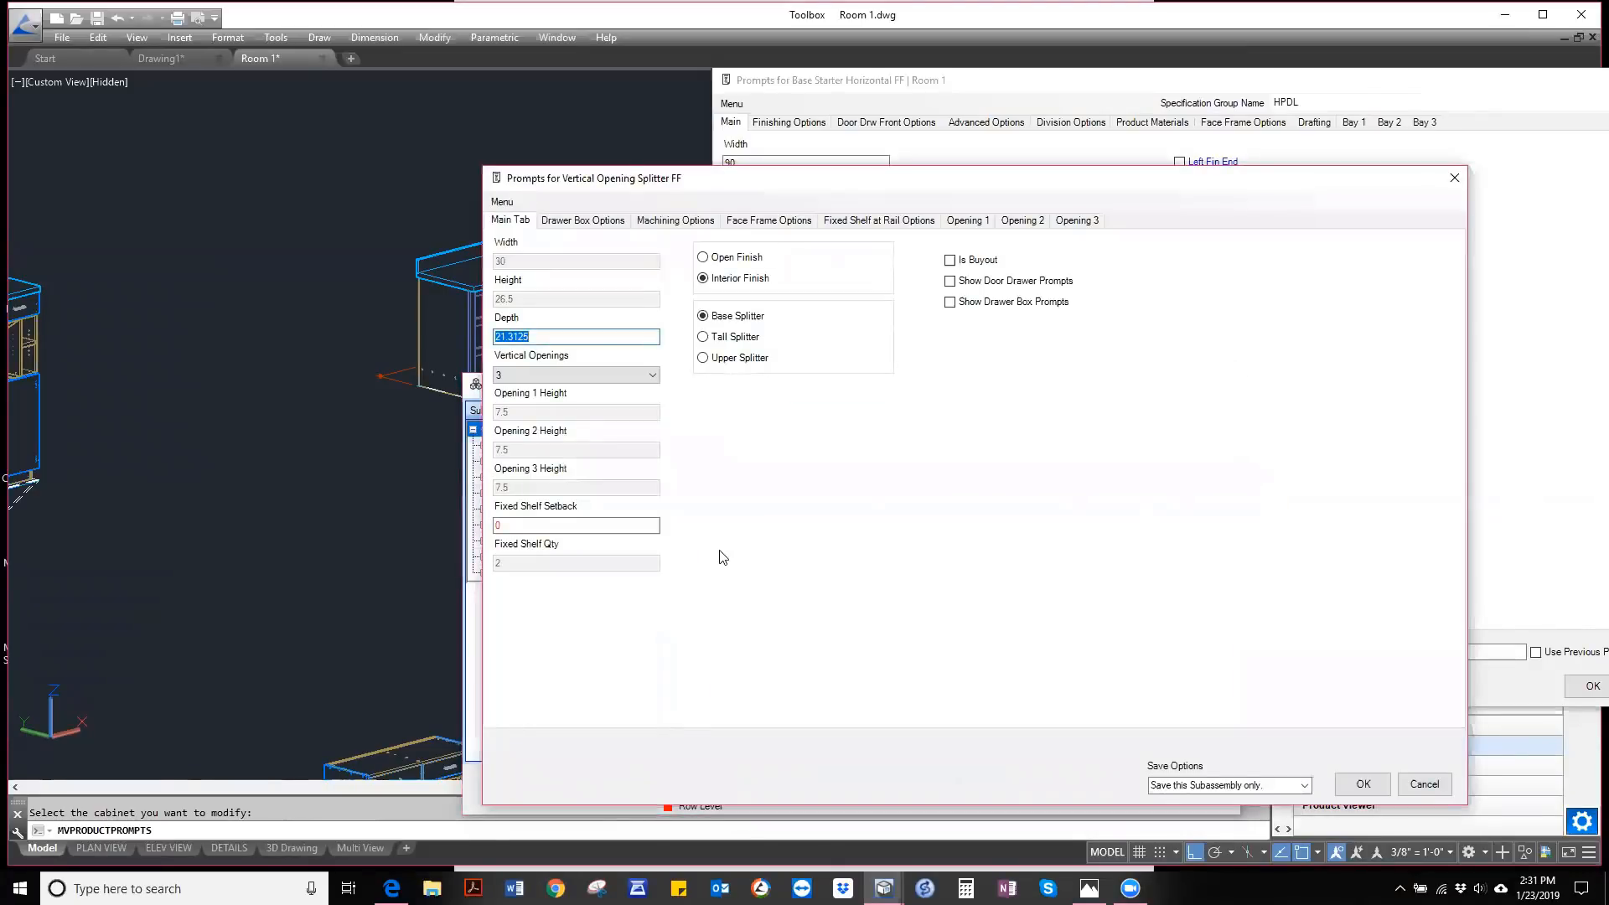
left_click(625, 374)
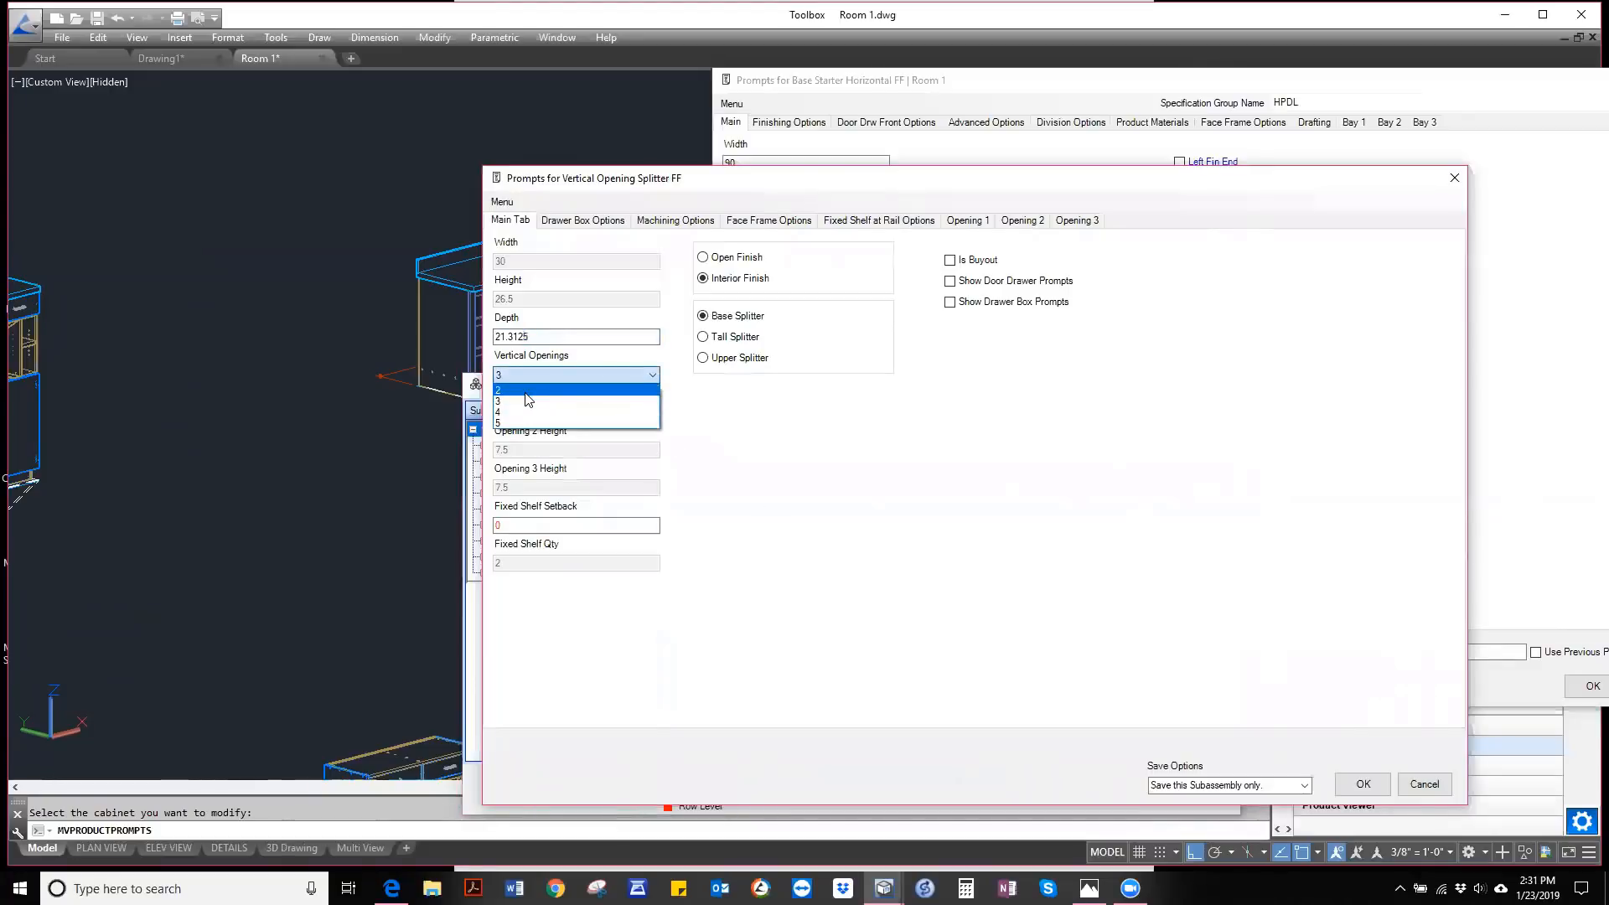
left_click(512, 389)
- Set Opening 2 height to 8 with the Vertical Opening Calculator and calculate Opening 1 as the equal opening
right_click(846, 486)
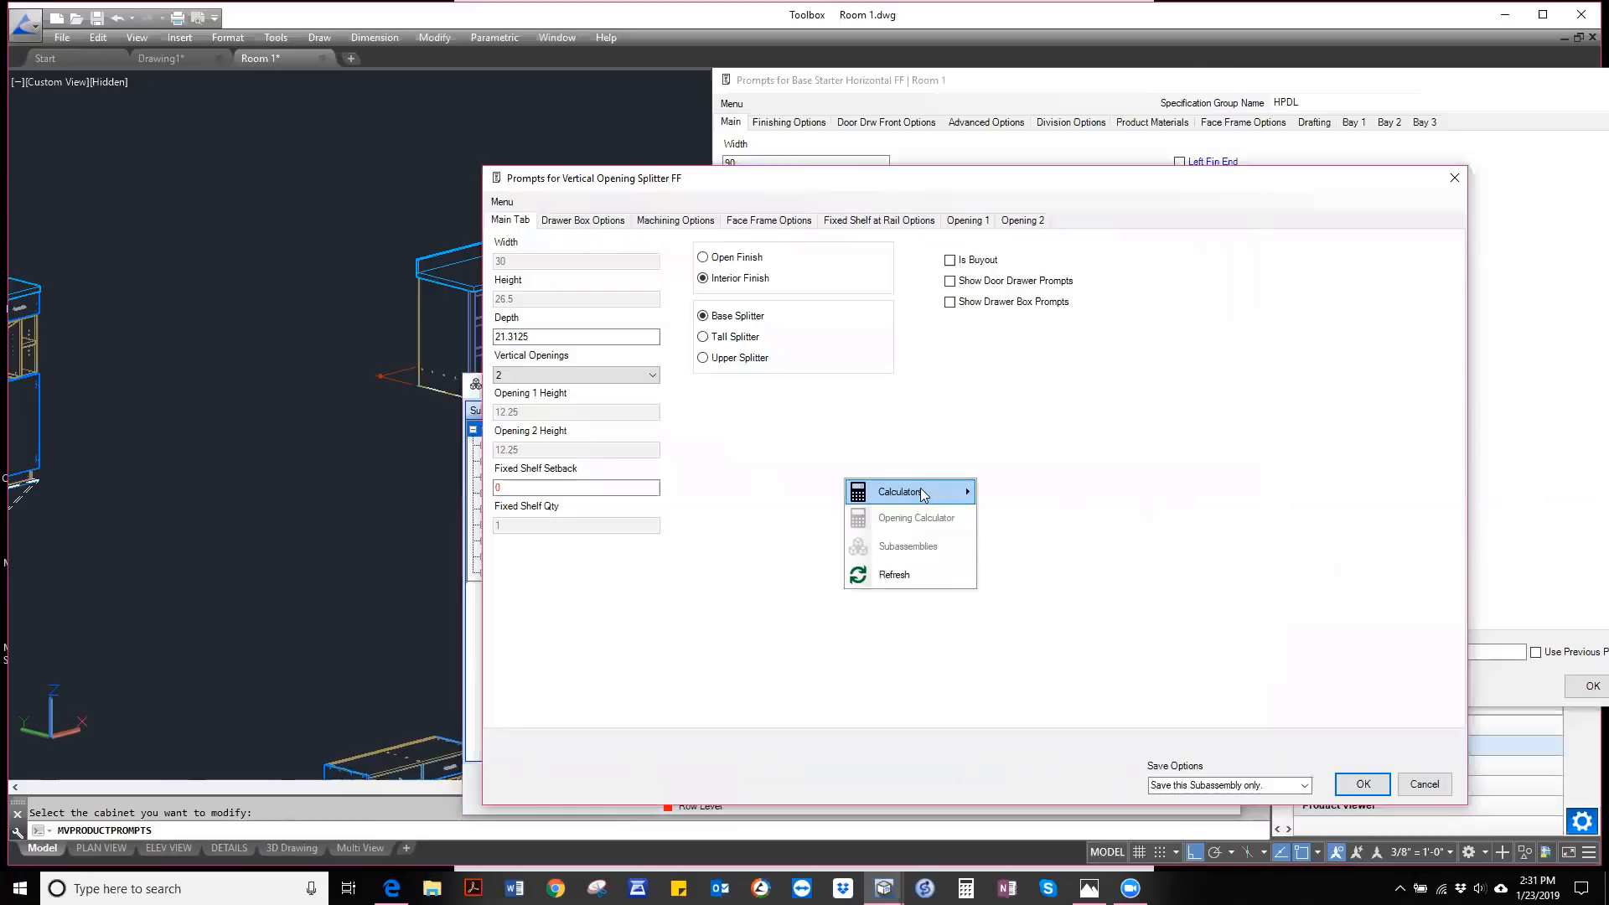
mouse_move(920, 488)
left_click(1023, 494)
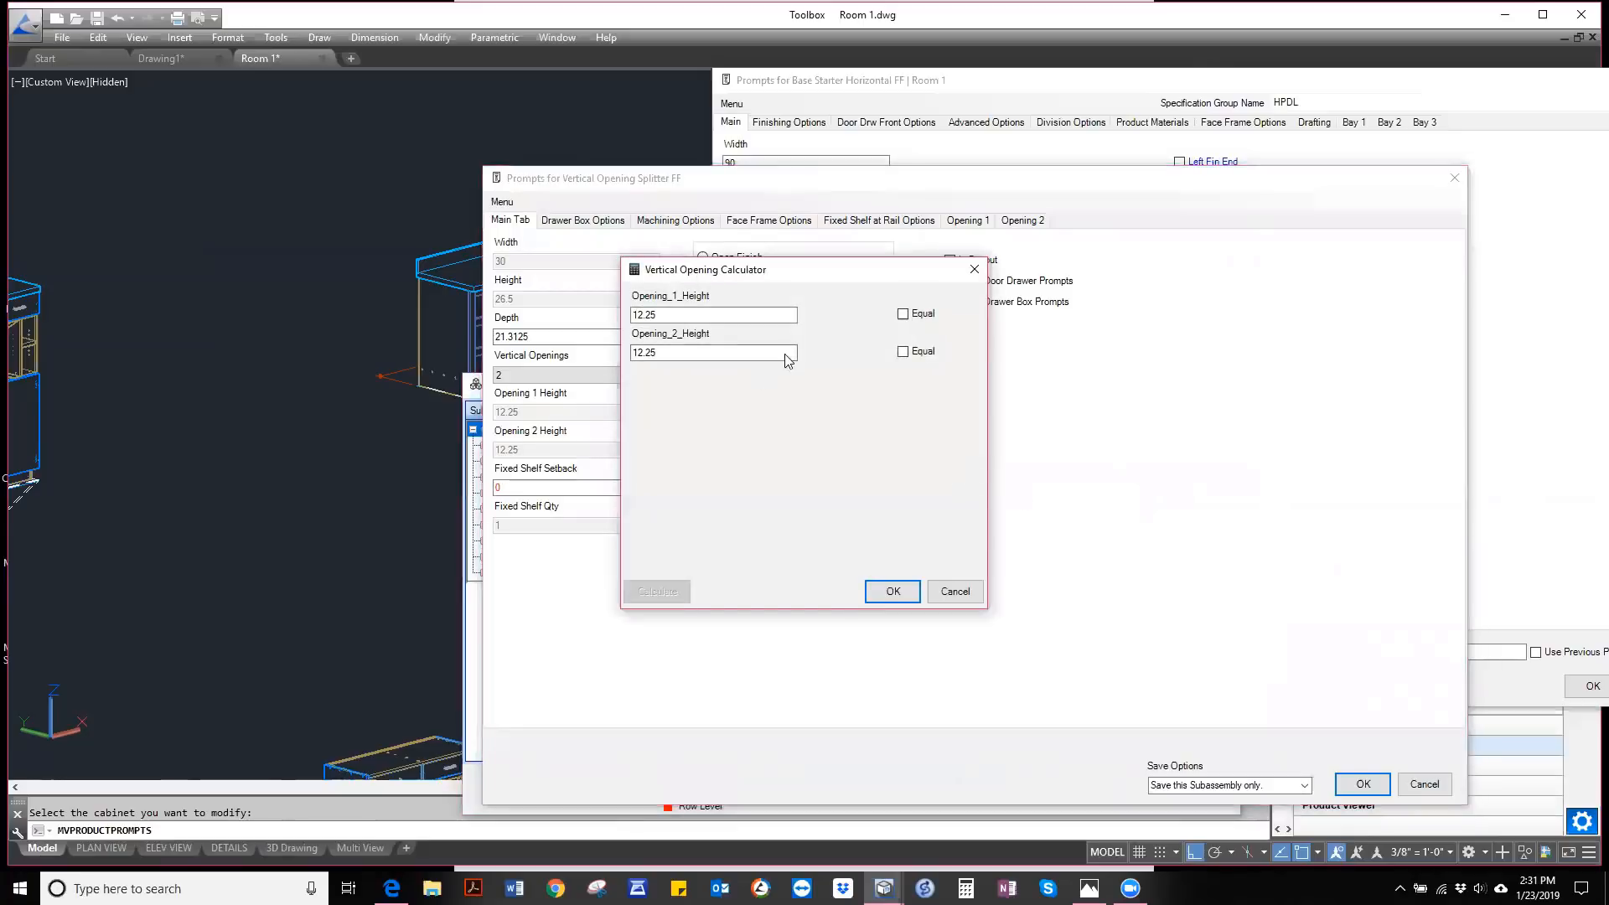
double_click(744, 352)
type("8")
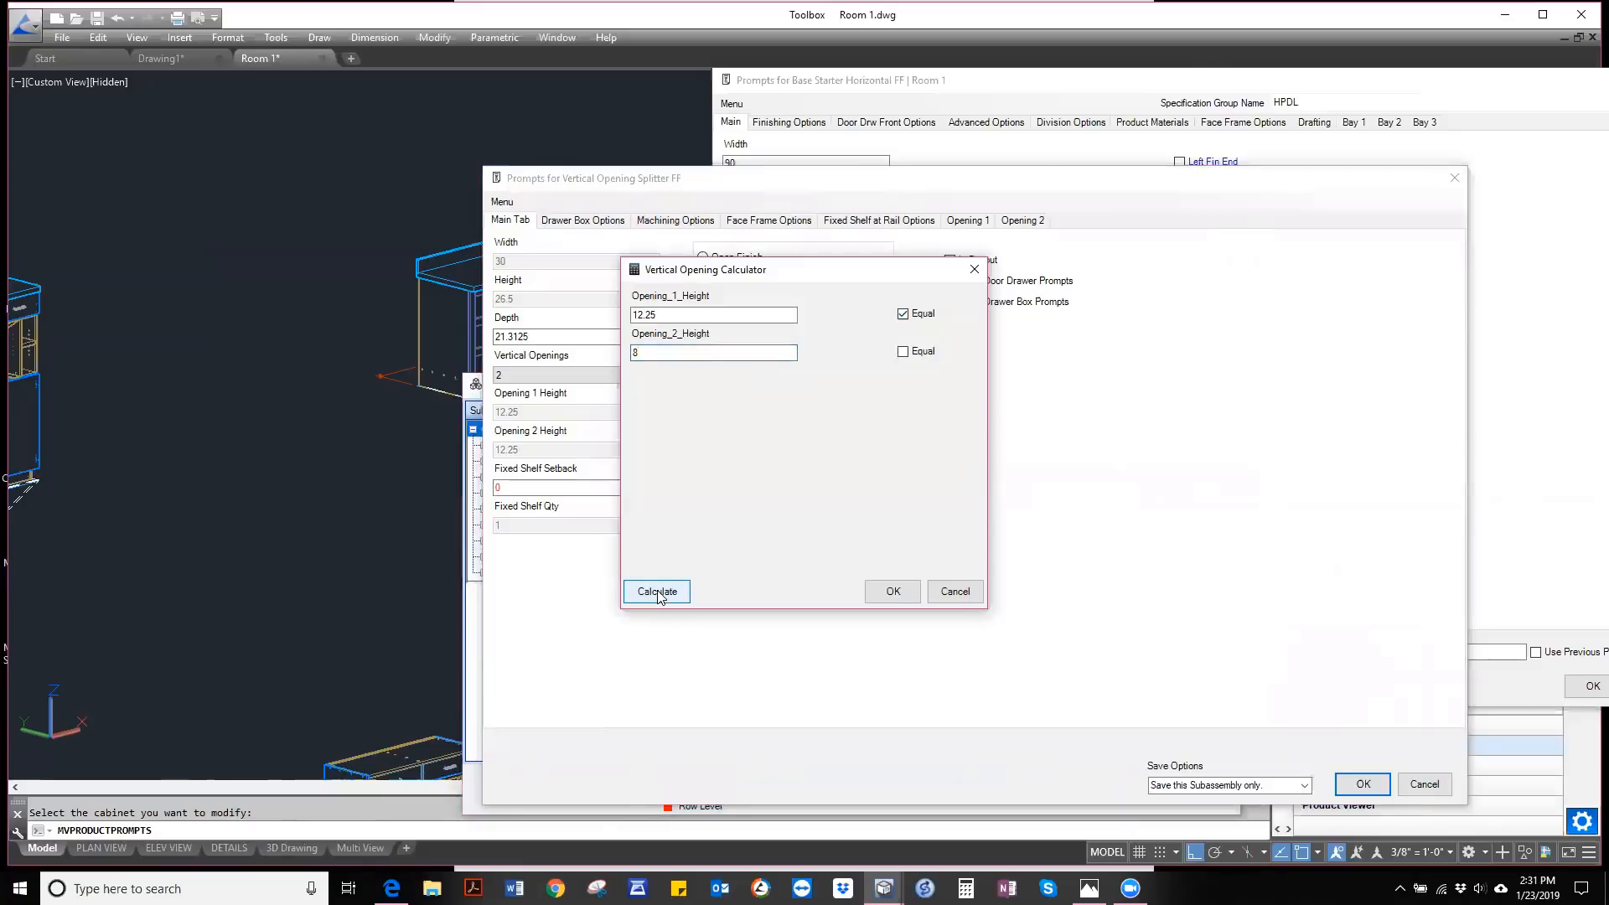
left_click(895, 591)
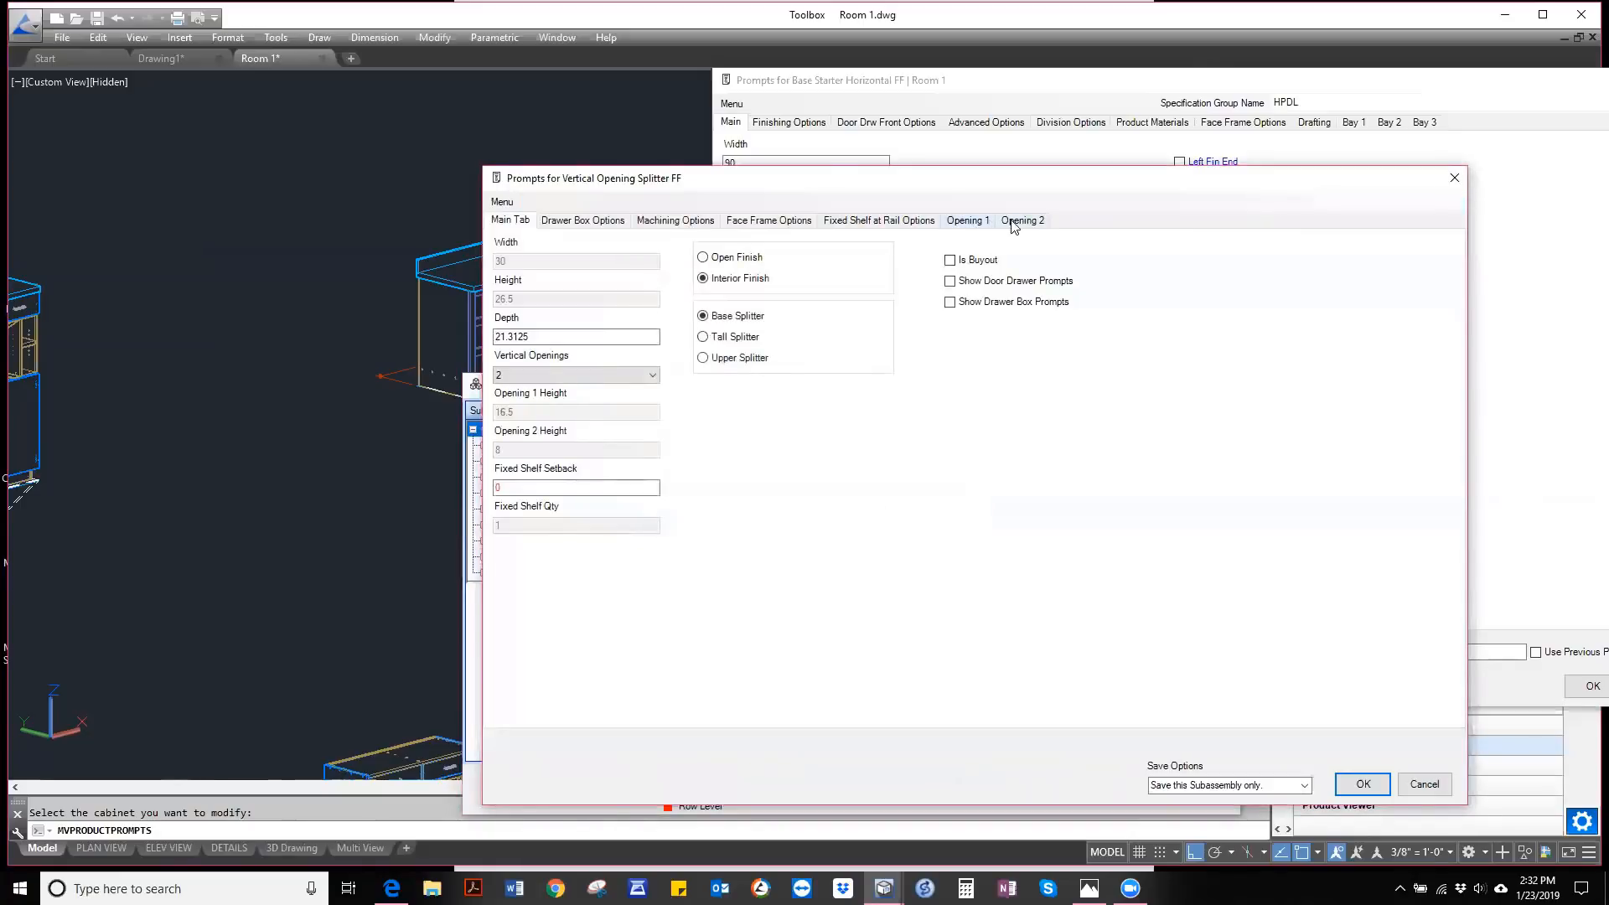
- Assign Base 2 Door to Opening 1 of the Bay 1 splitter, with Adjustable and Fixed Shelves as its interior component
left_click(968, 220)
left_click(546, 262)
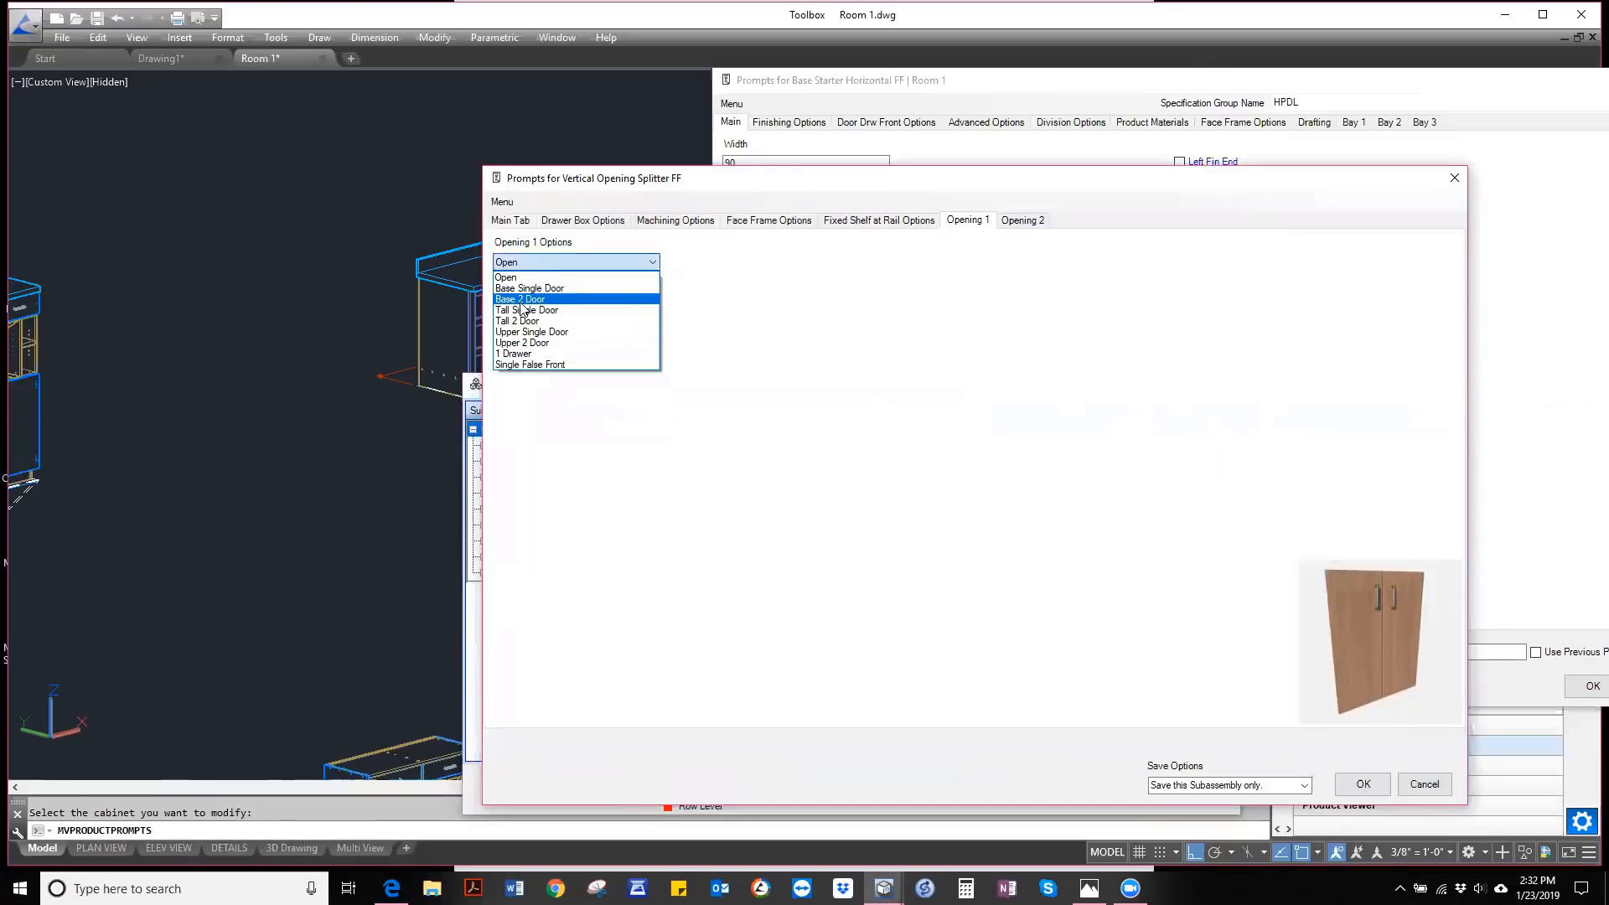
left_click(521, 300)
left_click(587, 300)
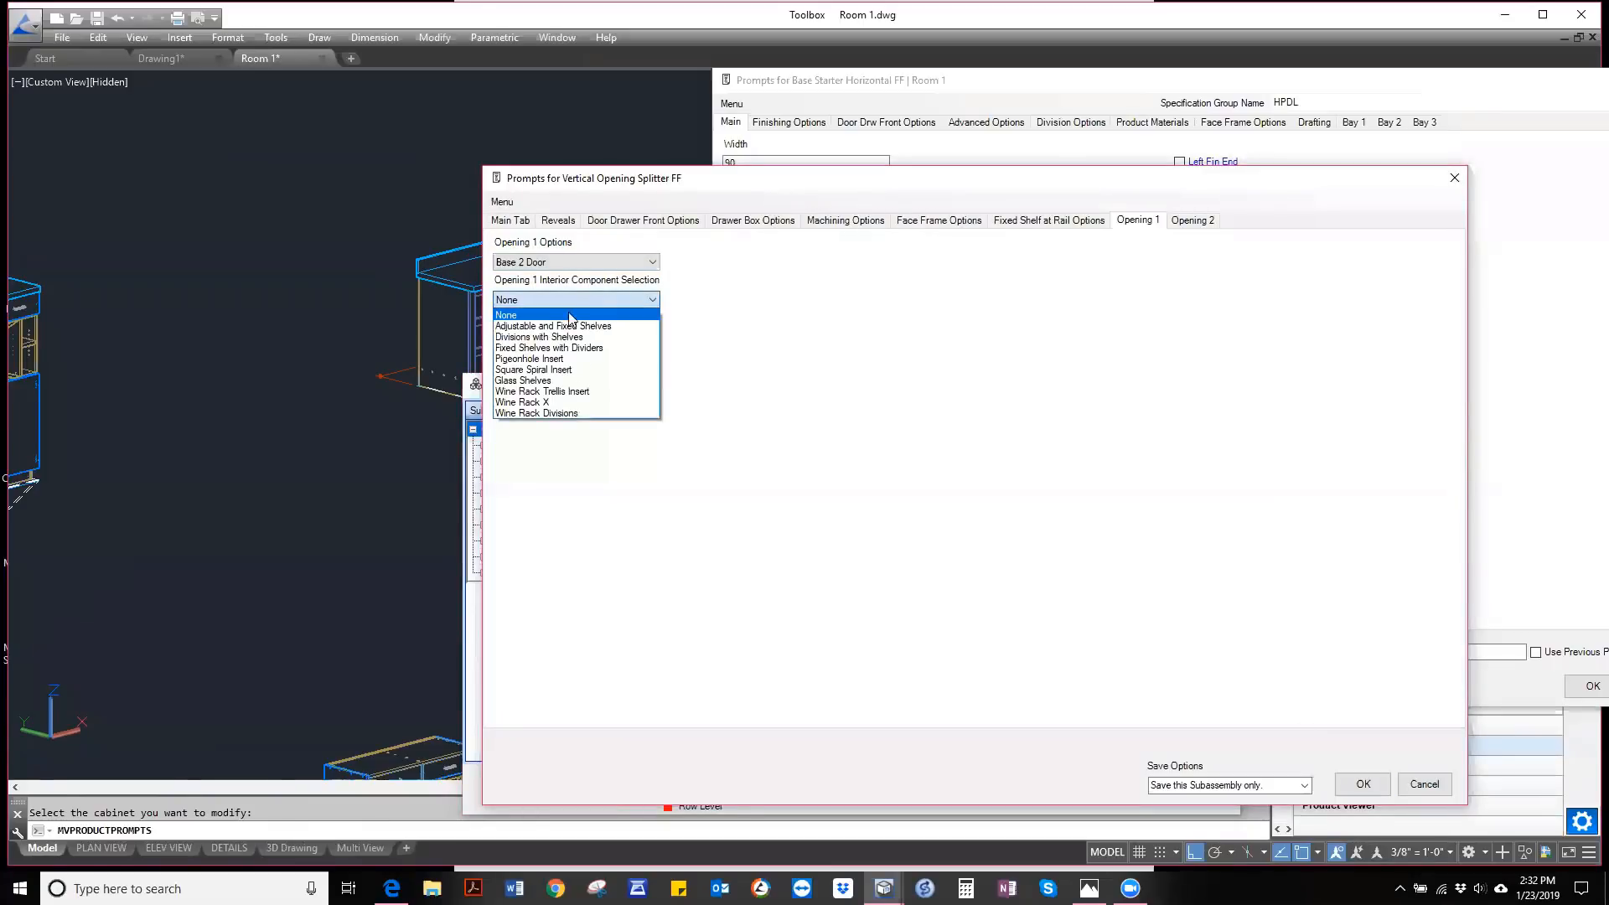
left_click(553, 326)
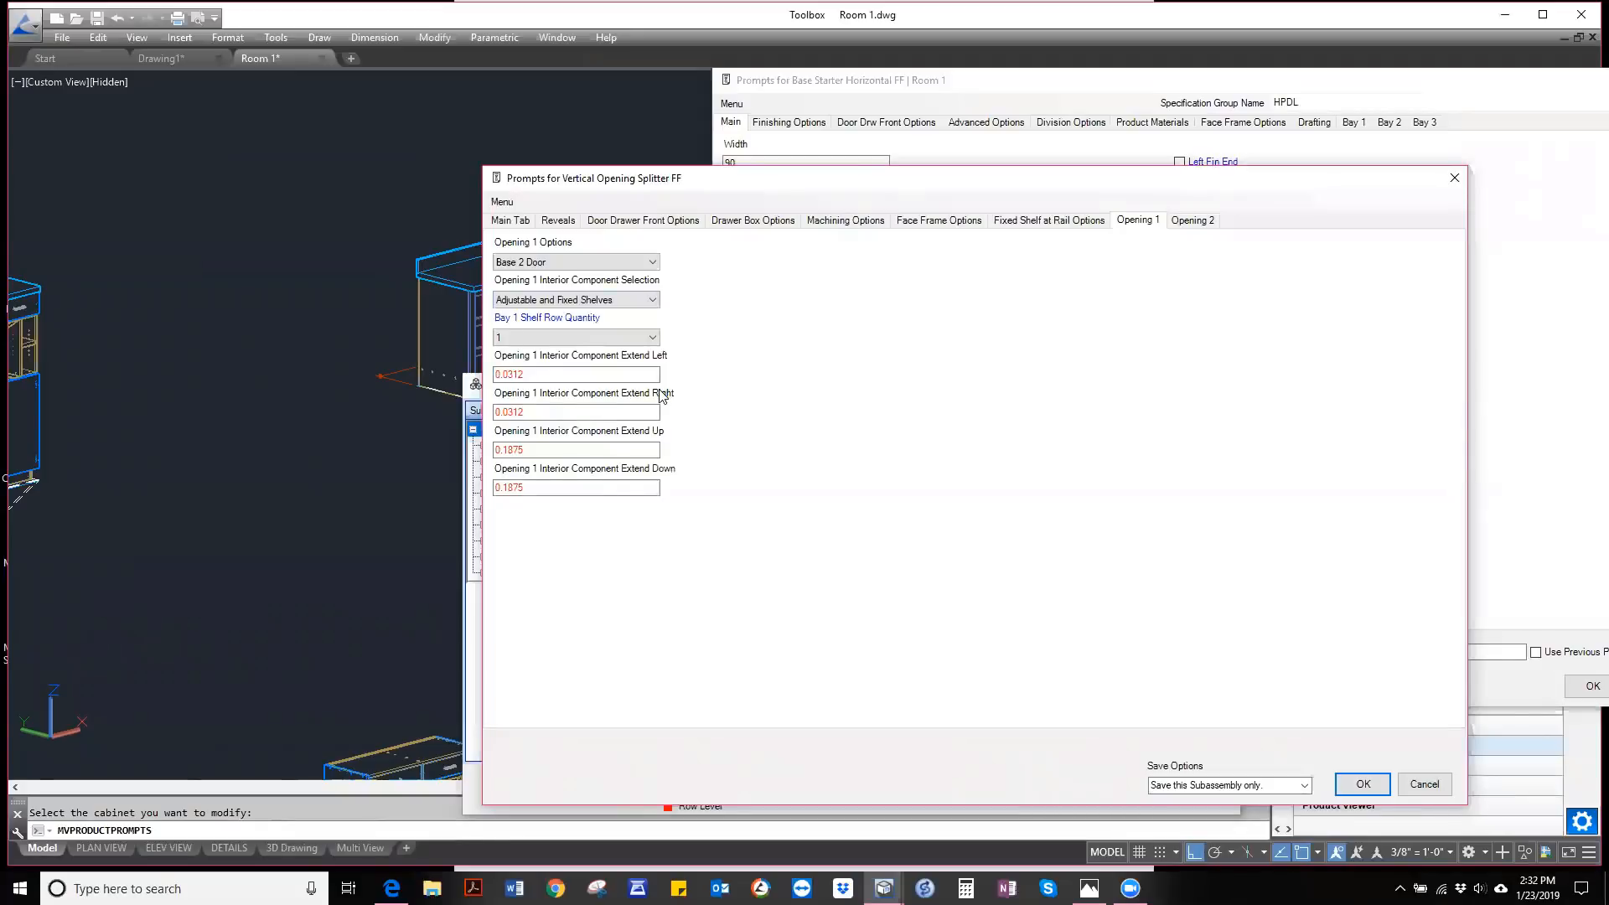
- Assign 1 Drawer to Opening 2 of the Bay 1 splitter and save this subassembly only
left_click(1191, 222)
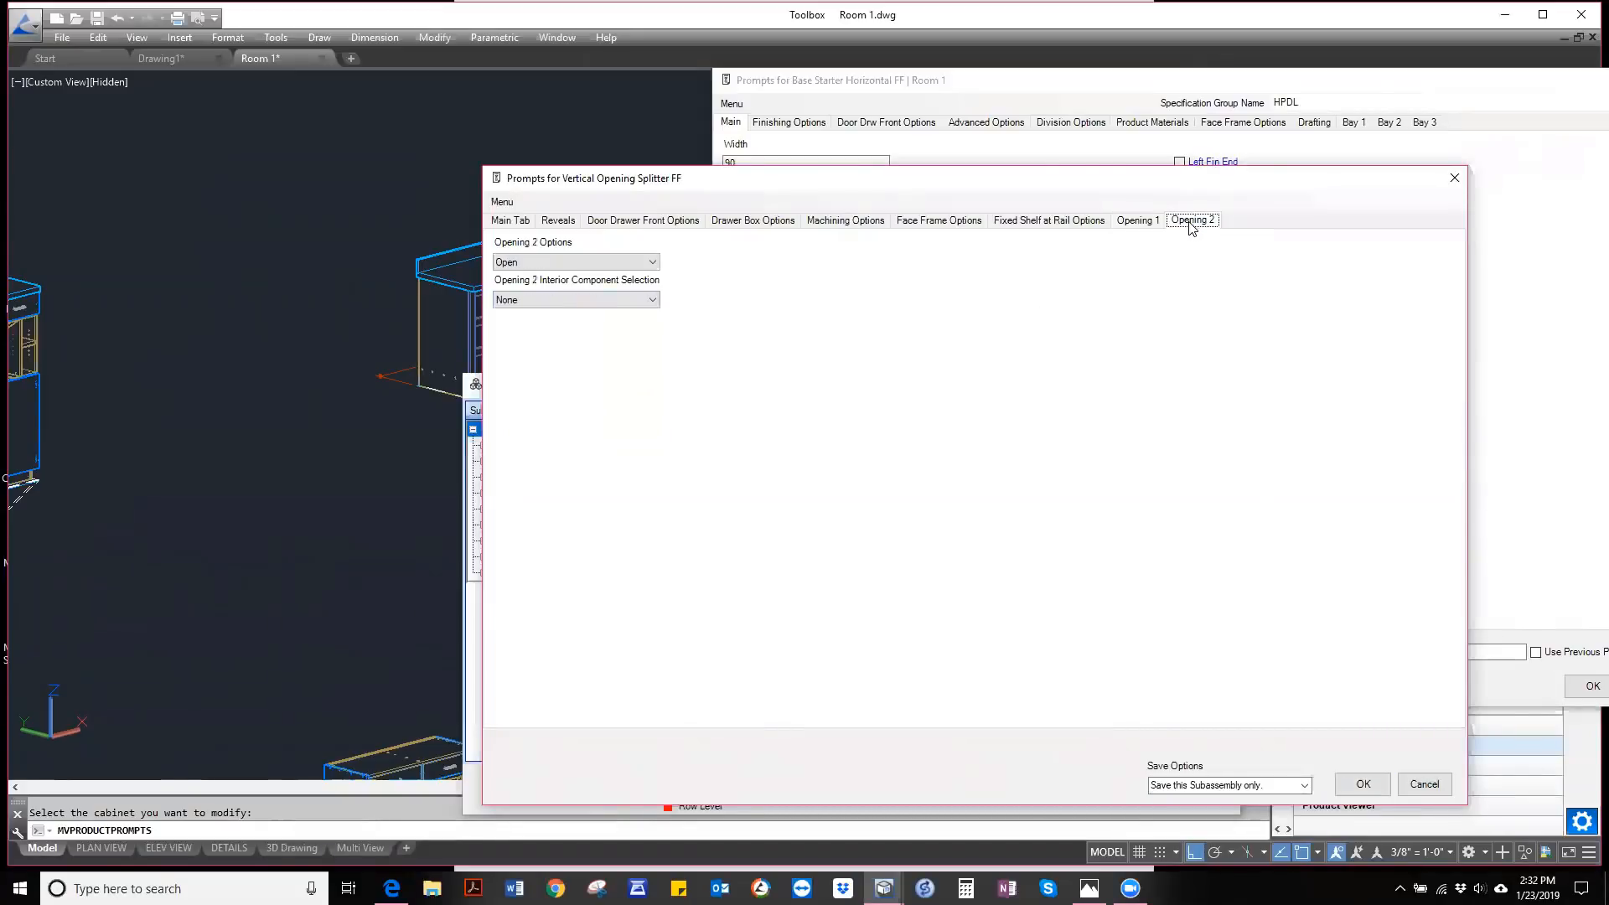
left_click(585, 263)
left_click(516, 354)
left_click(1362, 784)
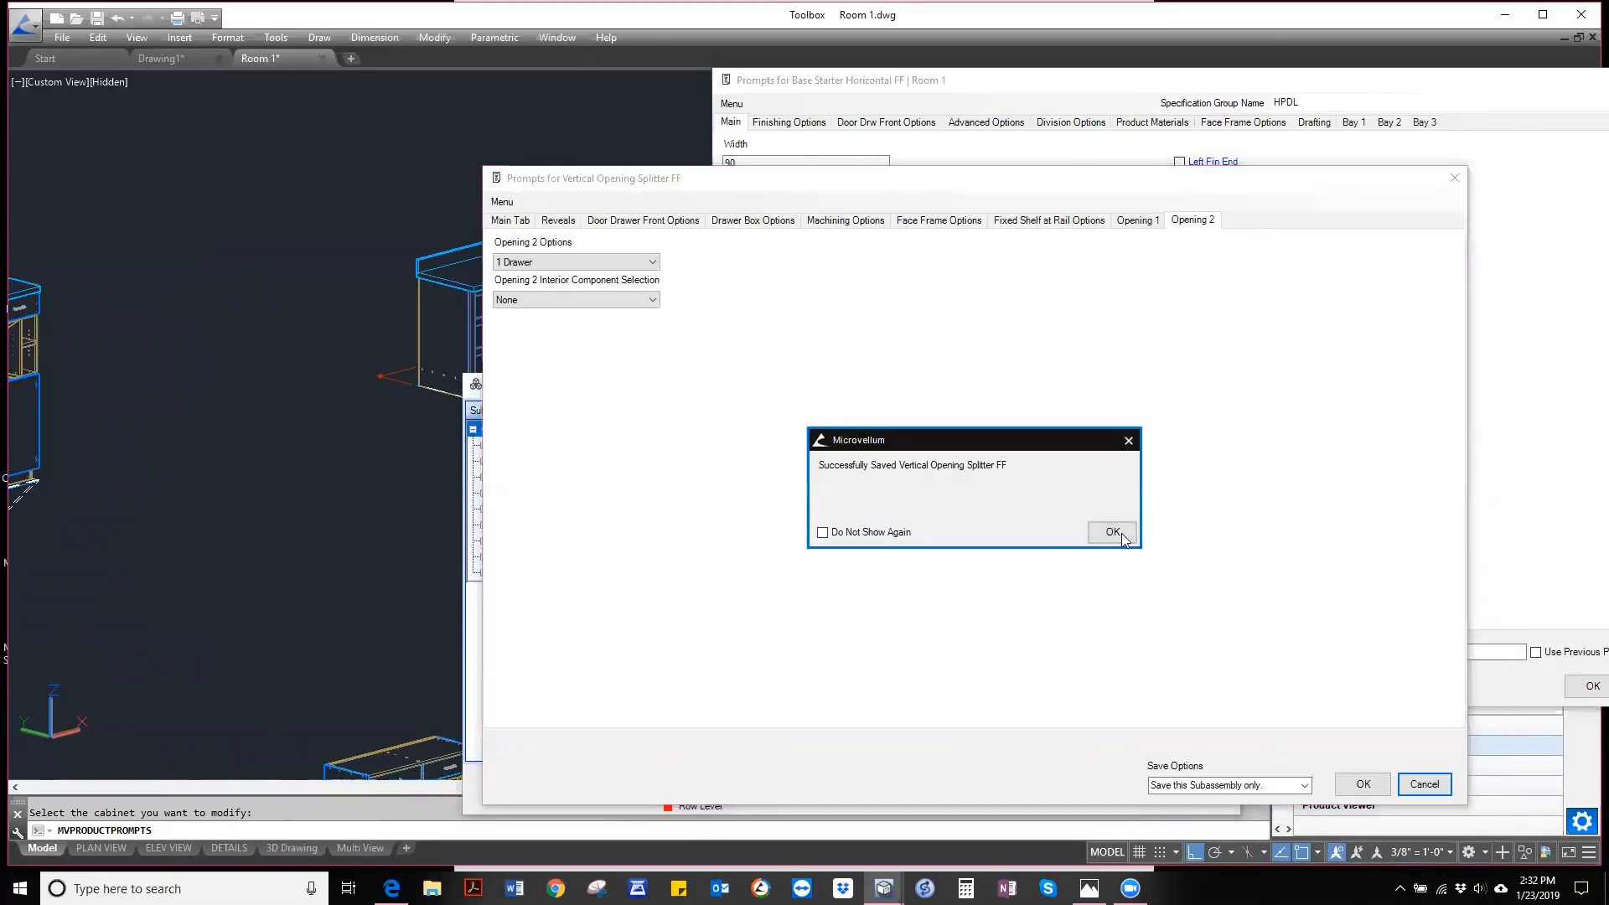
left_click(1111, 533)
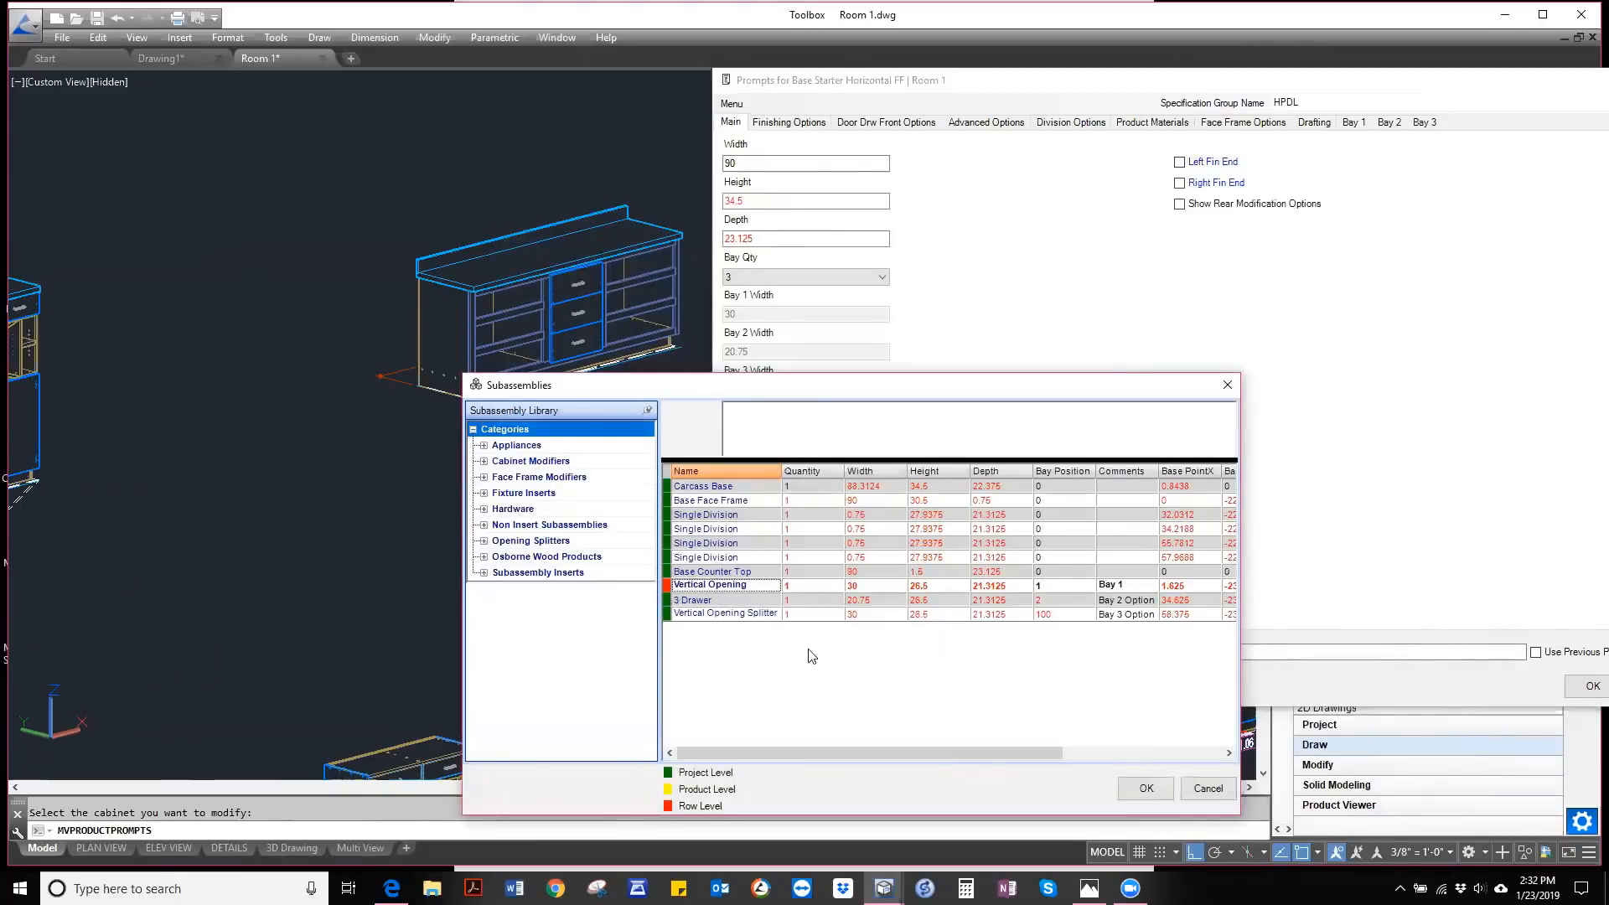
- Set the top and second drawer front heights of the Bay 2 3 Drawer subassembly to 6 in the Drawer Front Calculator
left_click(683, 602)
right_click(683, 603)
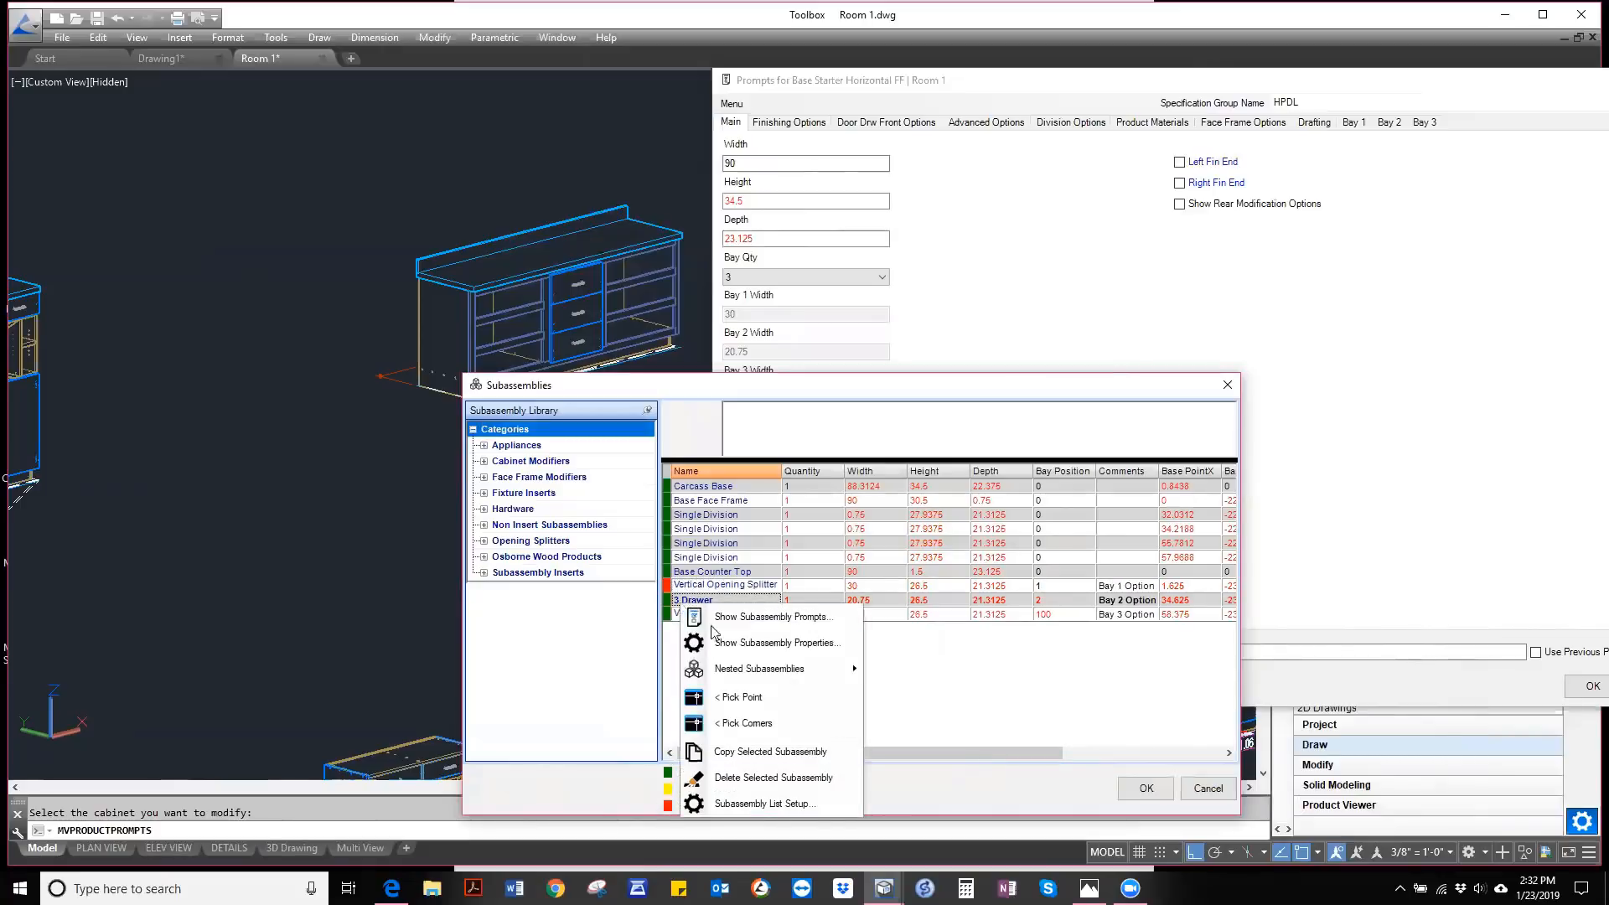
left_click(731, 620)
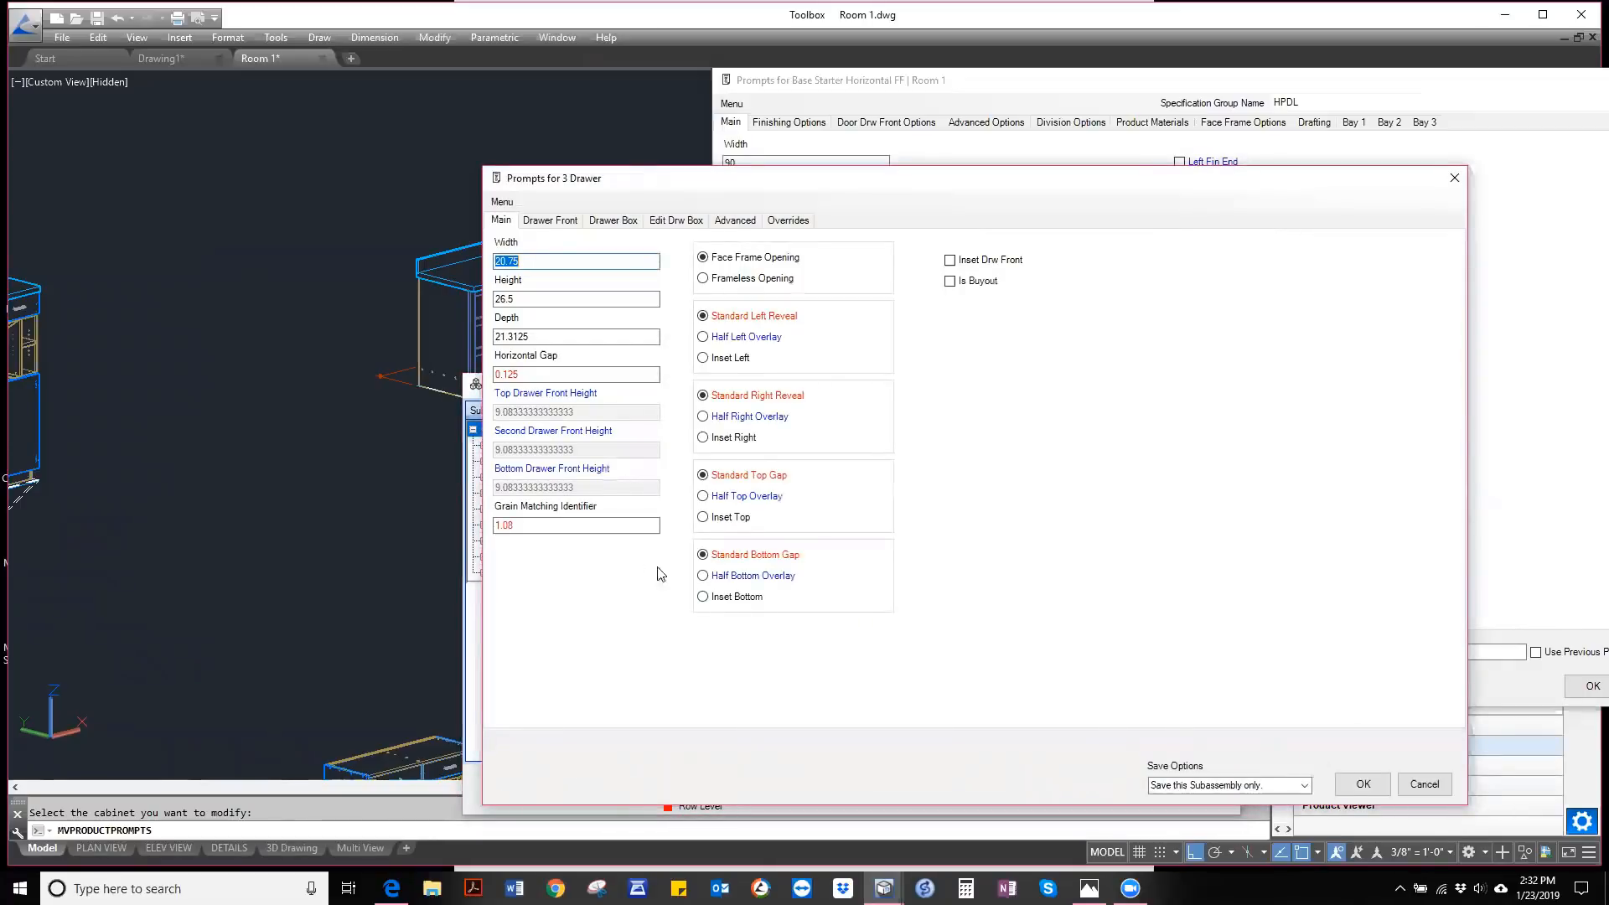
right_click(1129, 423)
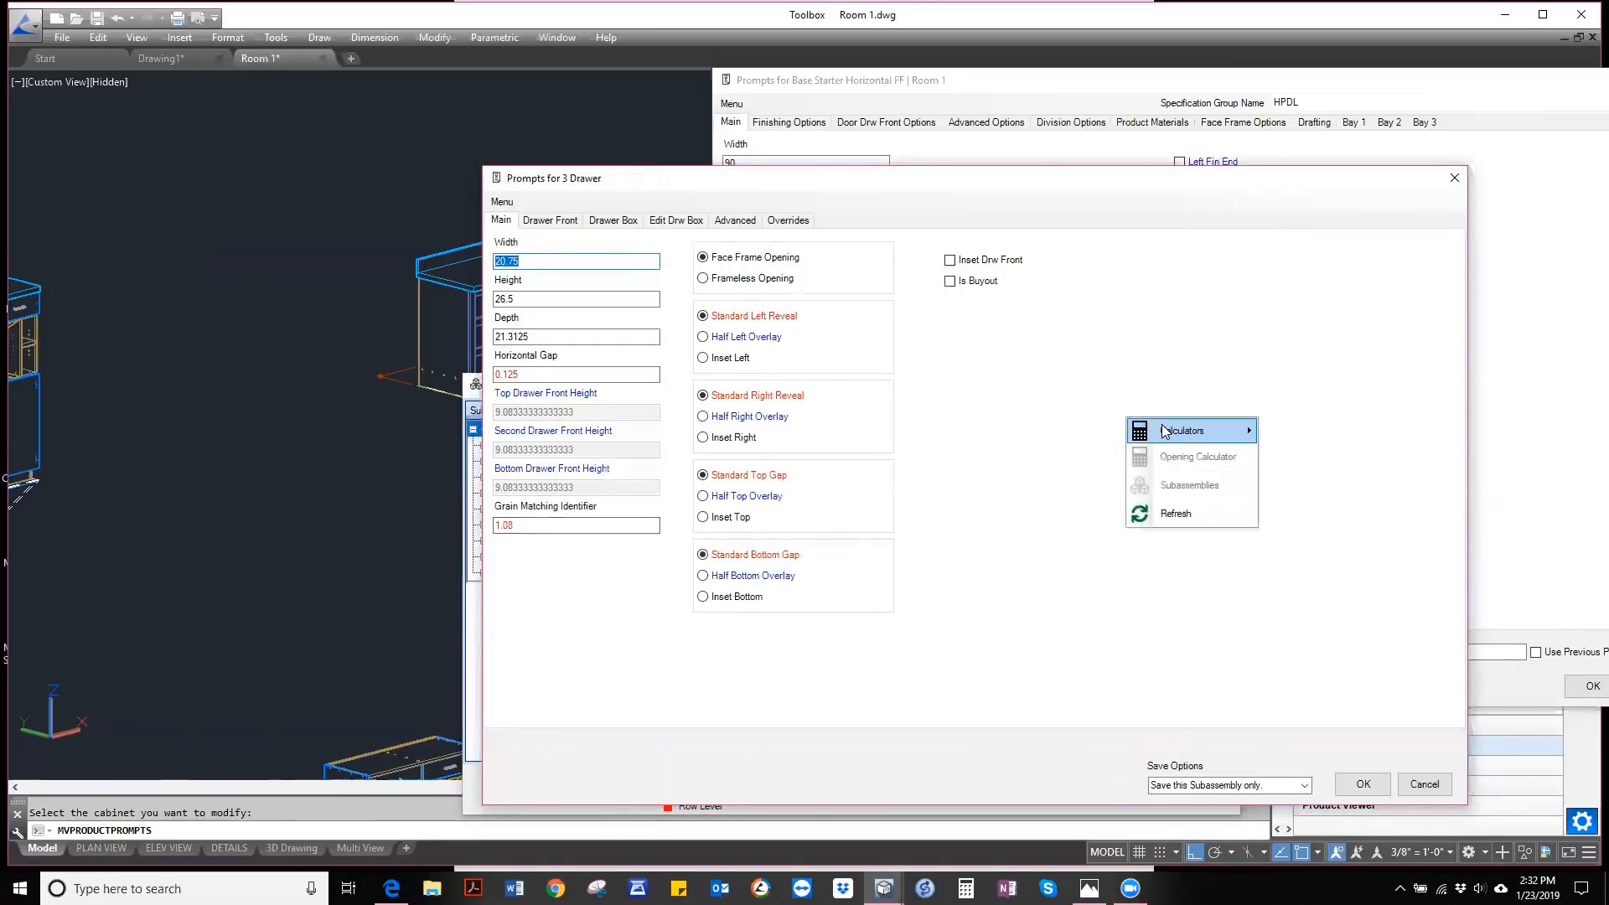
mouse_move(1181, 432)
left_click(1331, 429)
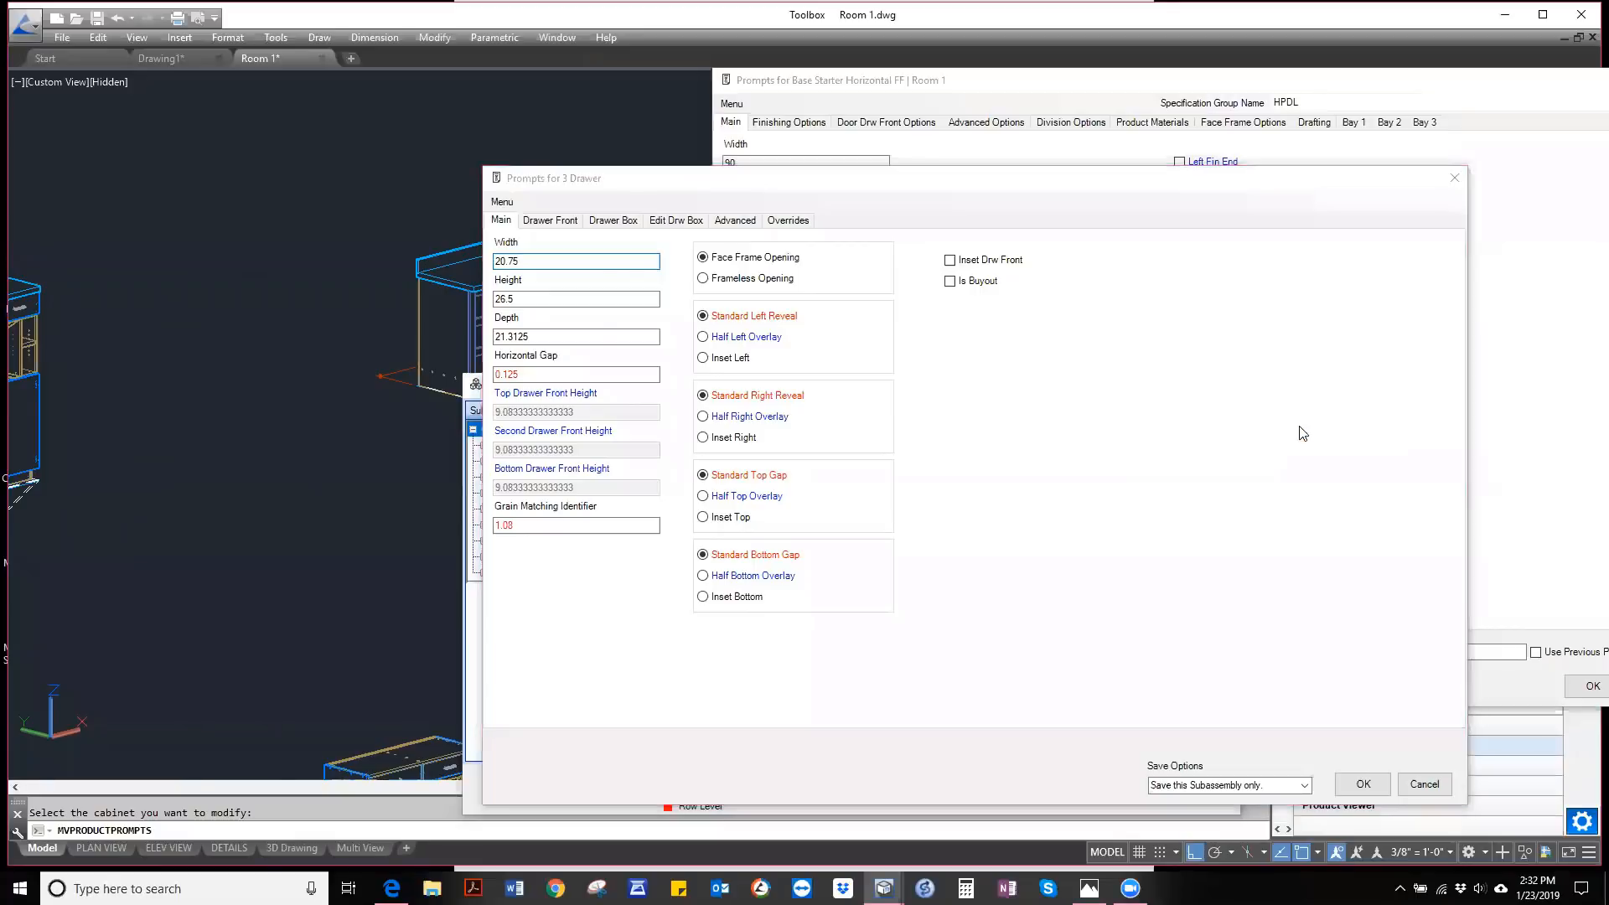
type("6")
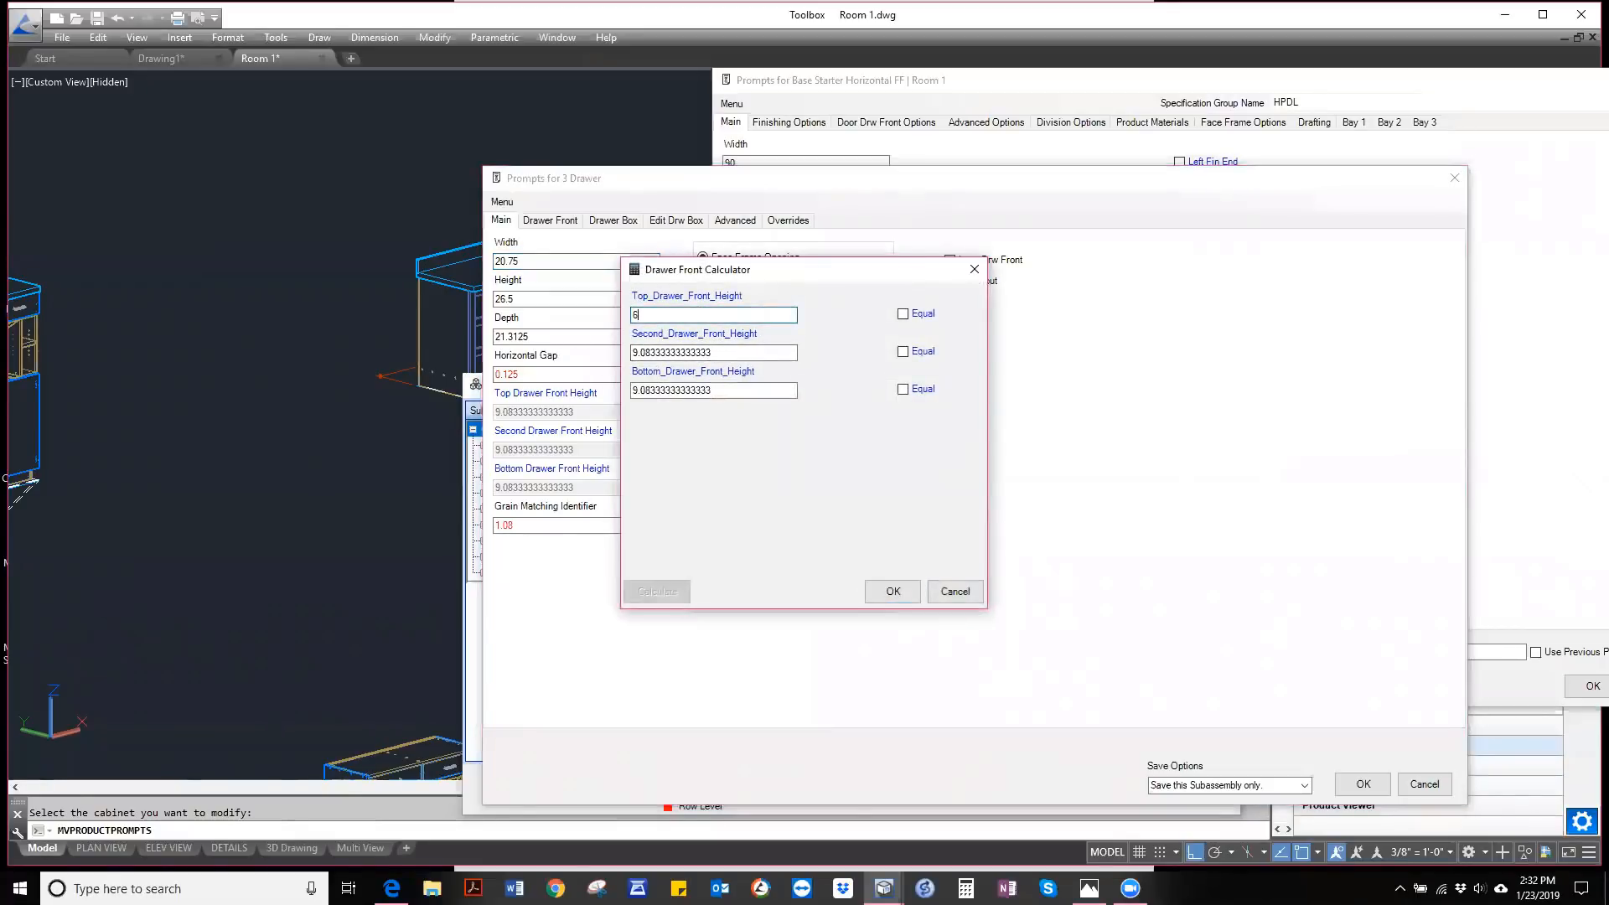
double_click(767, 352)
type("6")
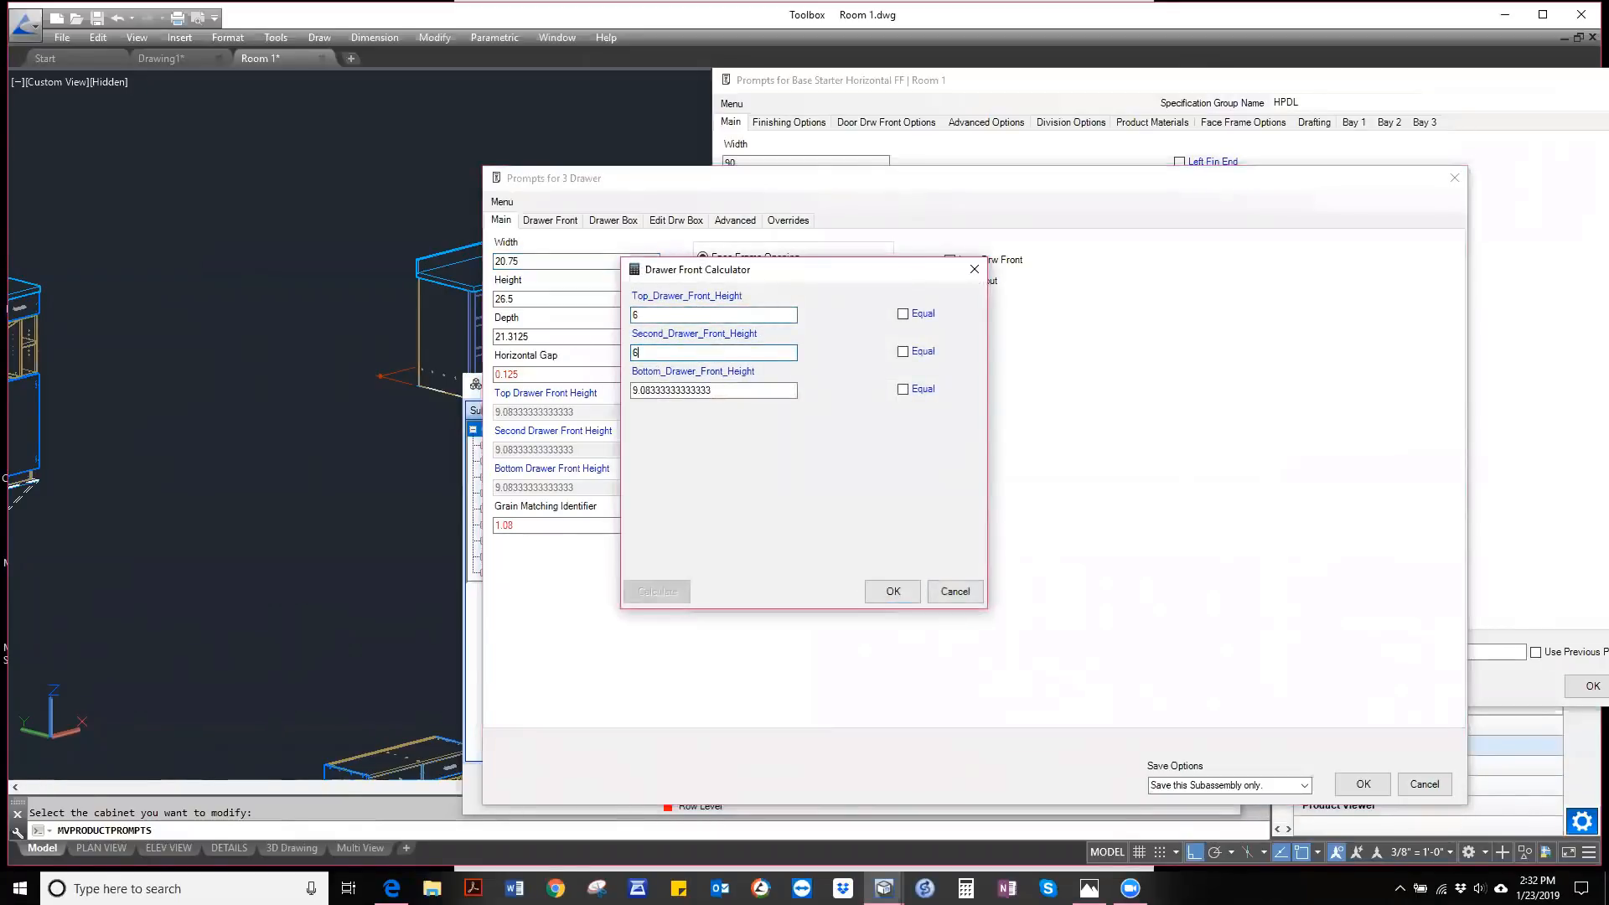
- Calculate the bottom drawer front height as the equal one and save the 3 Drawer subassembly
left_click(902, 389)
left_click(657, 591)
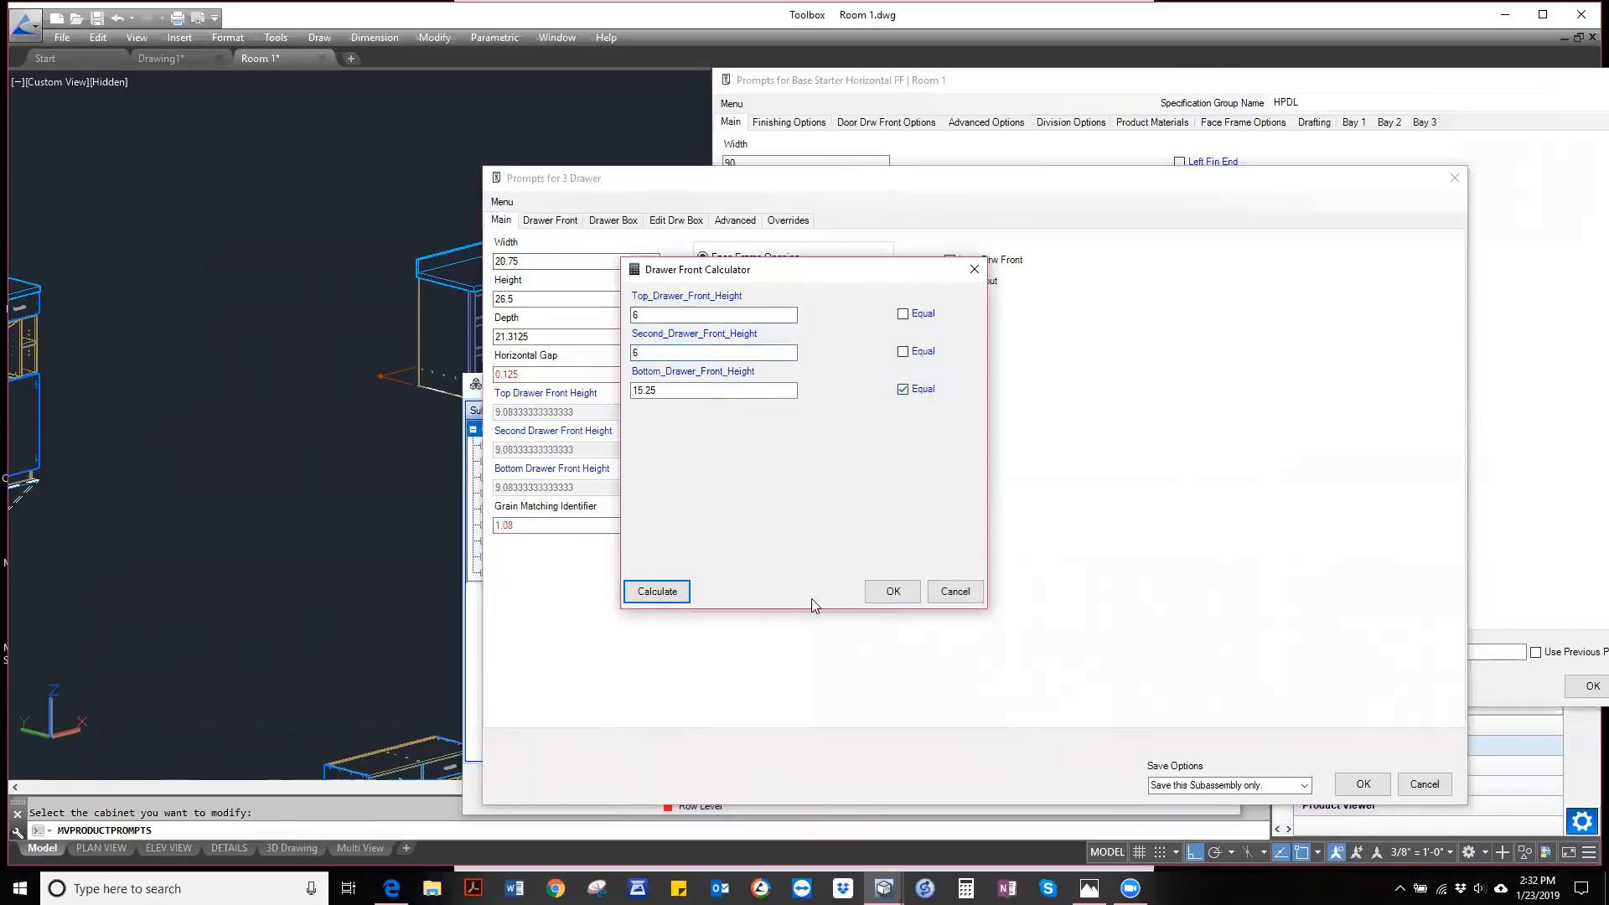
left_click(892, 592)
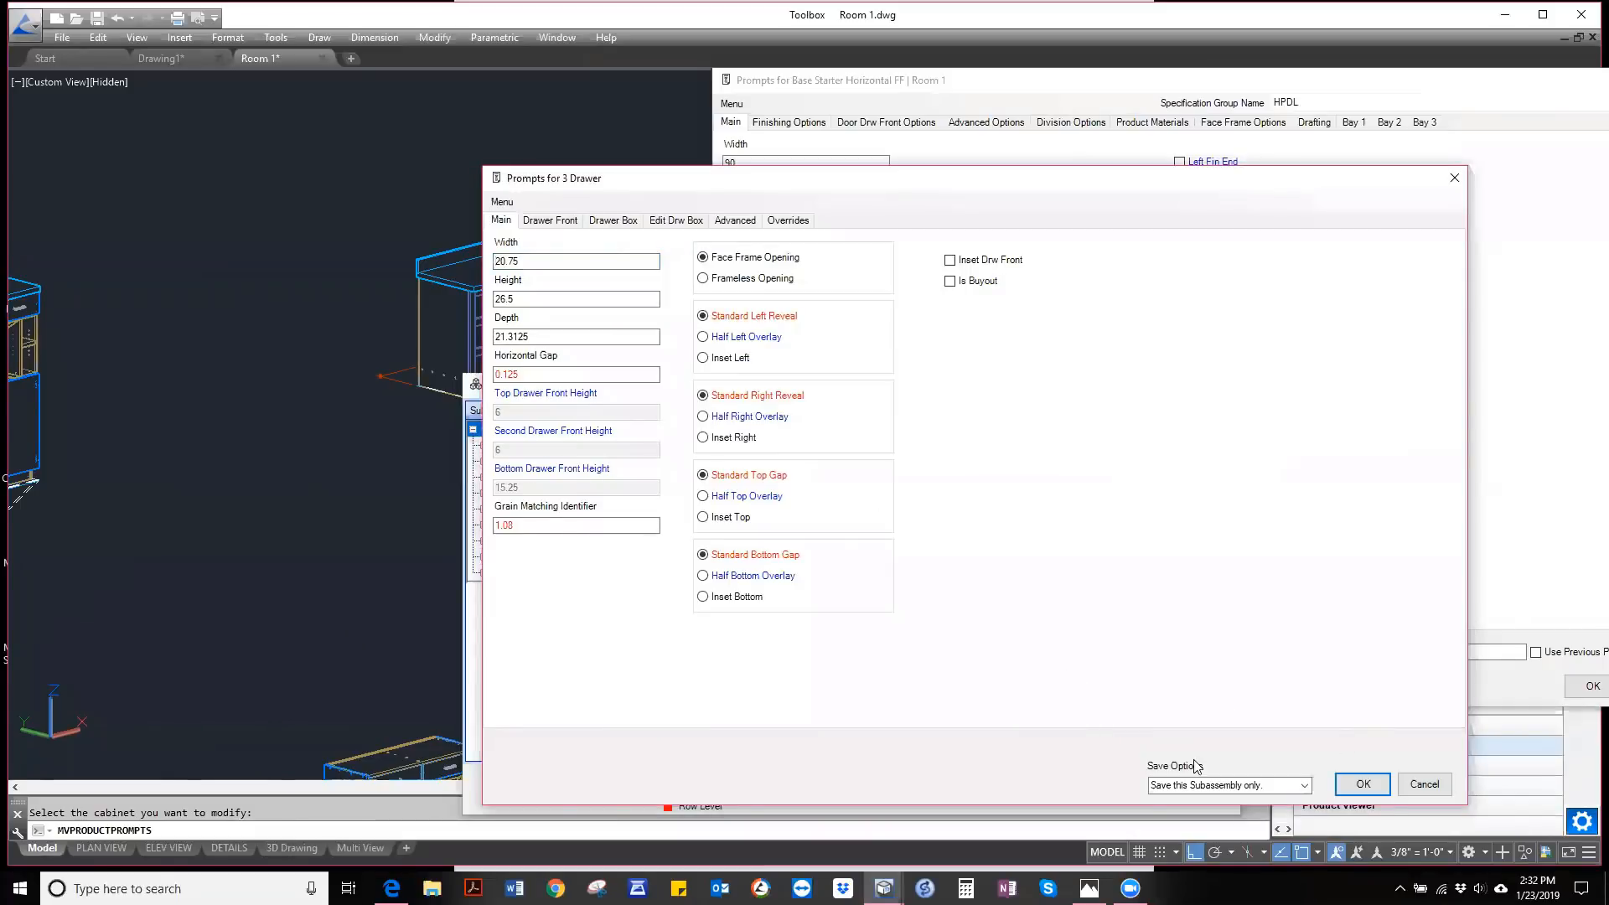
left_click(1378, 794)
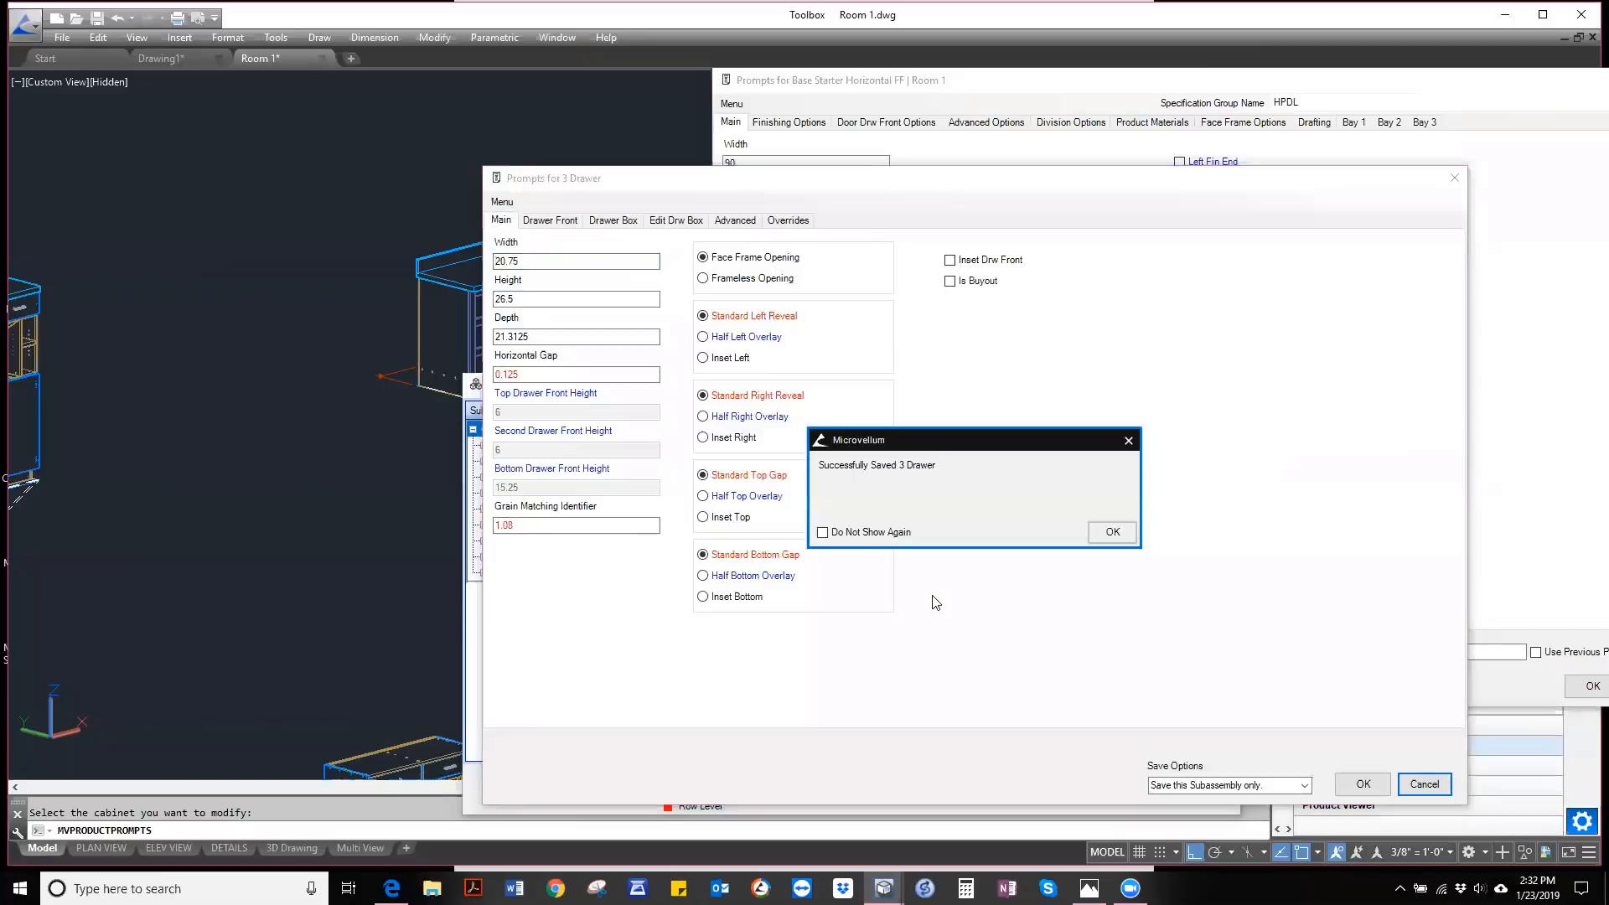
left_click(1112, 533)
- Set the Bay 3 Vertical Opening Splitter to 2 vertical openings in its subassembly prompts
left_click(709, 615)
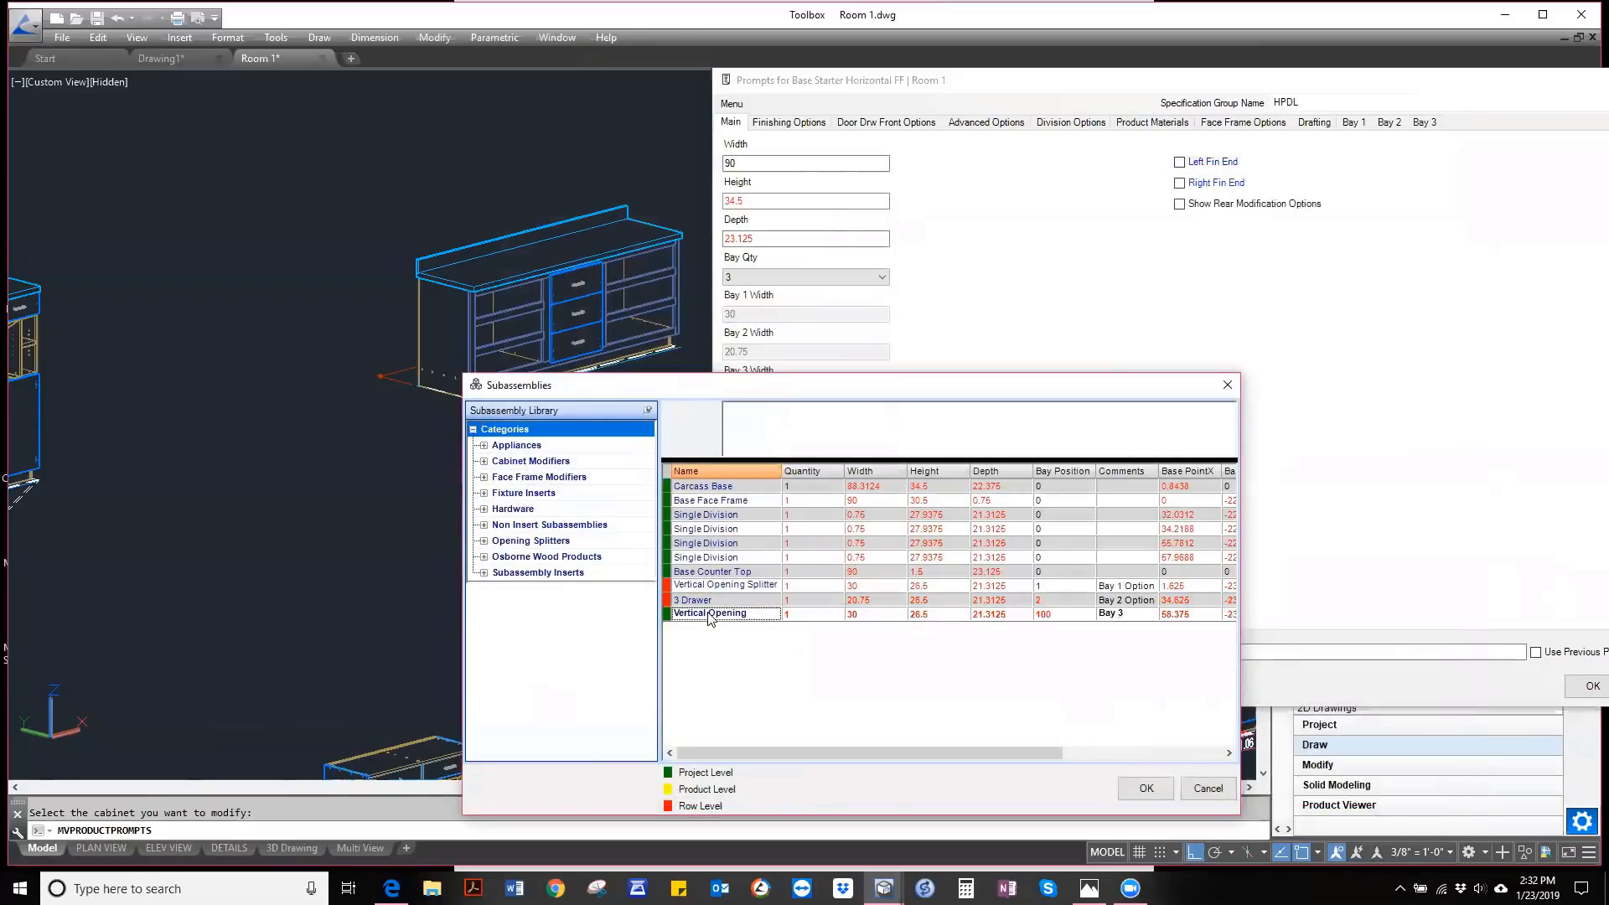
right_click(710, 616)
left_click(751, 627)
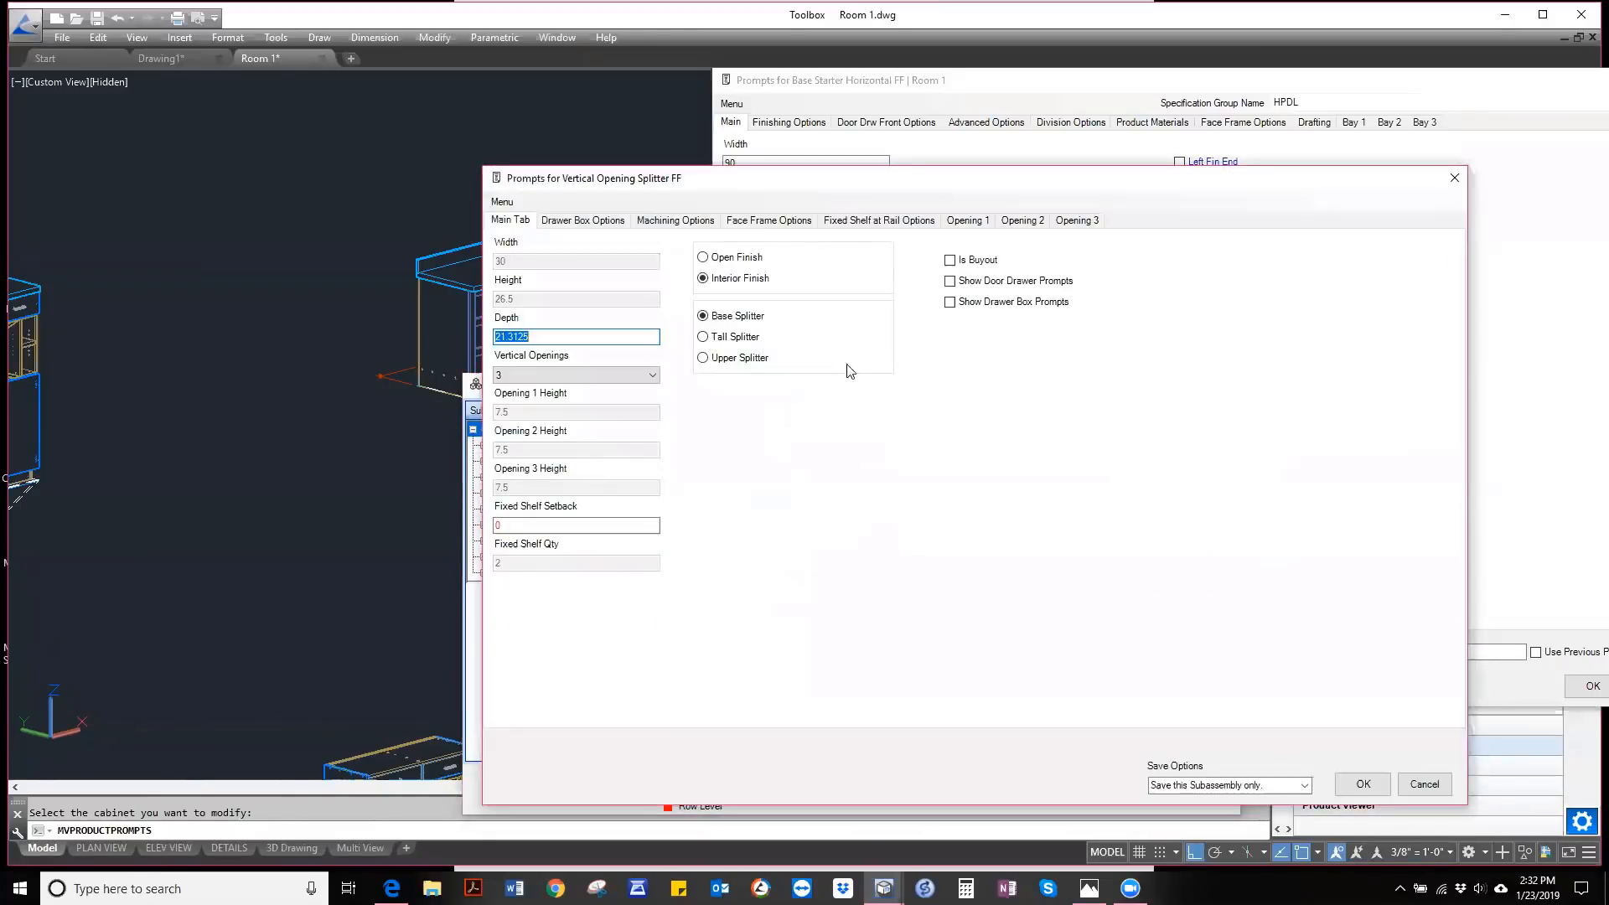
left_click(1076, 221)
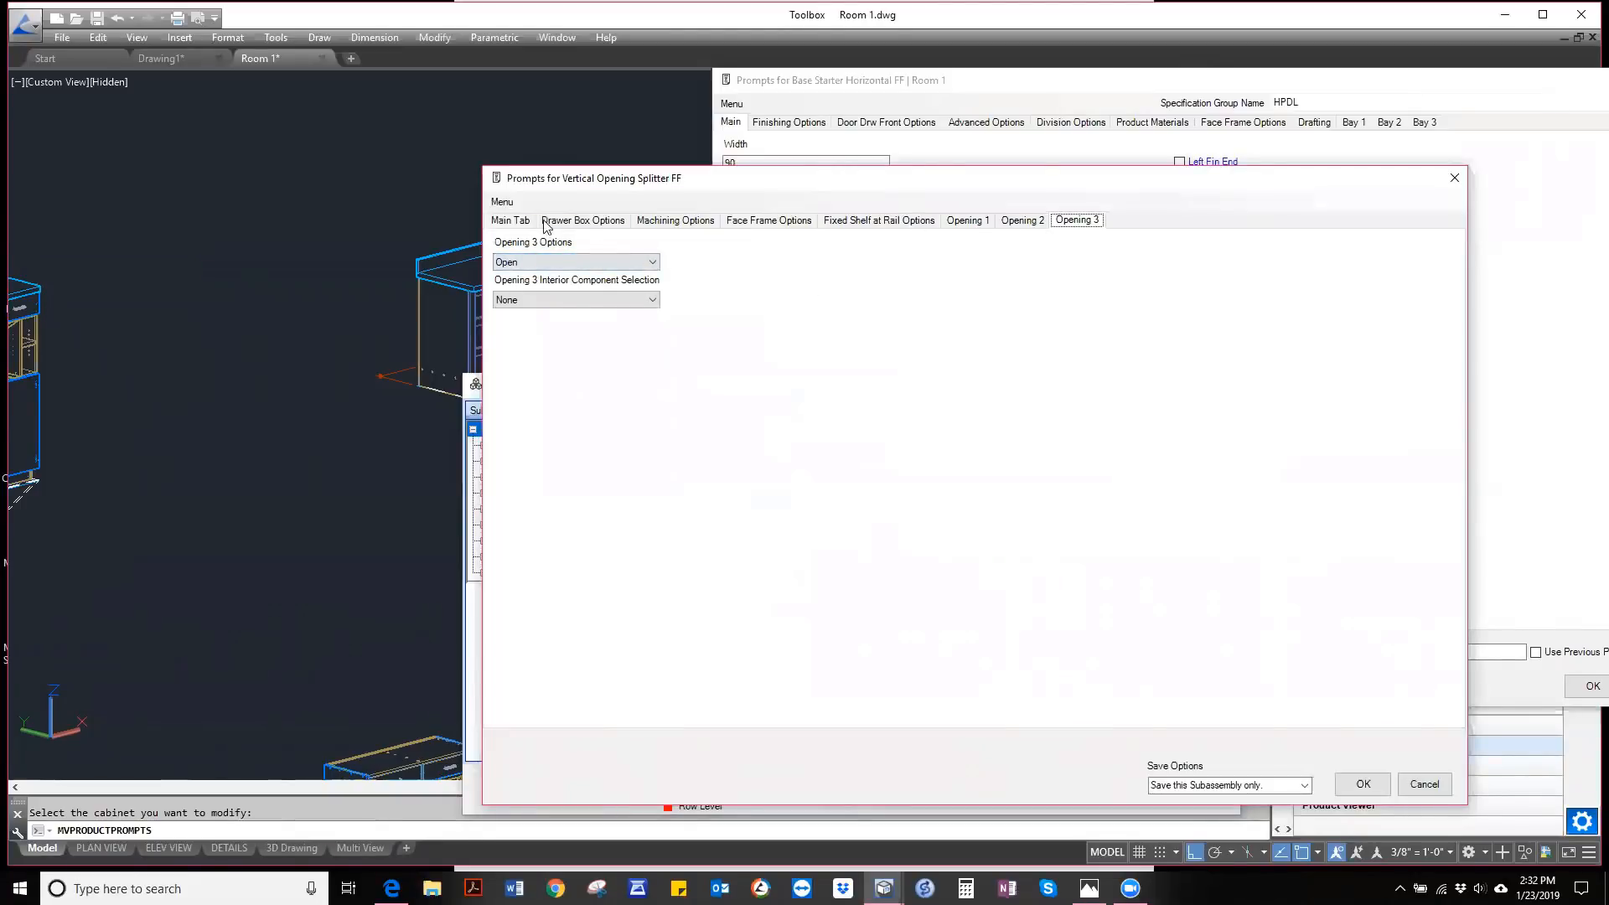
left_click(519, 221)
left_click(528, 376)
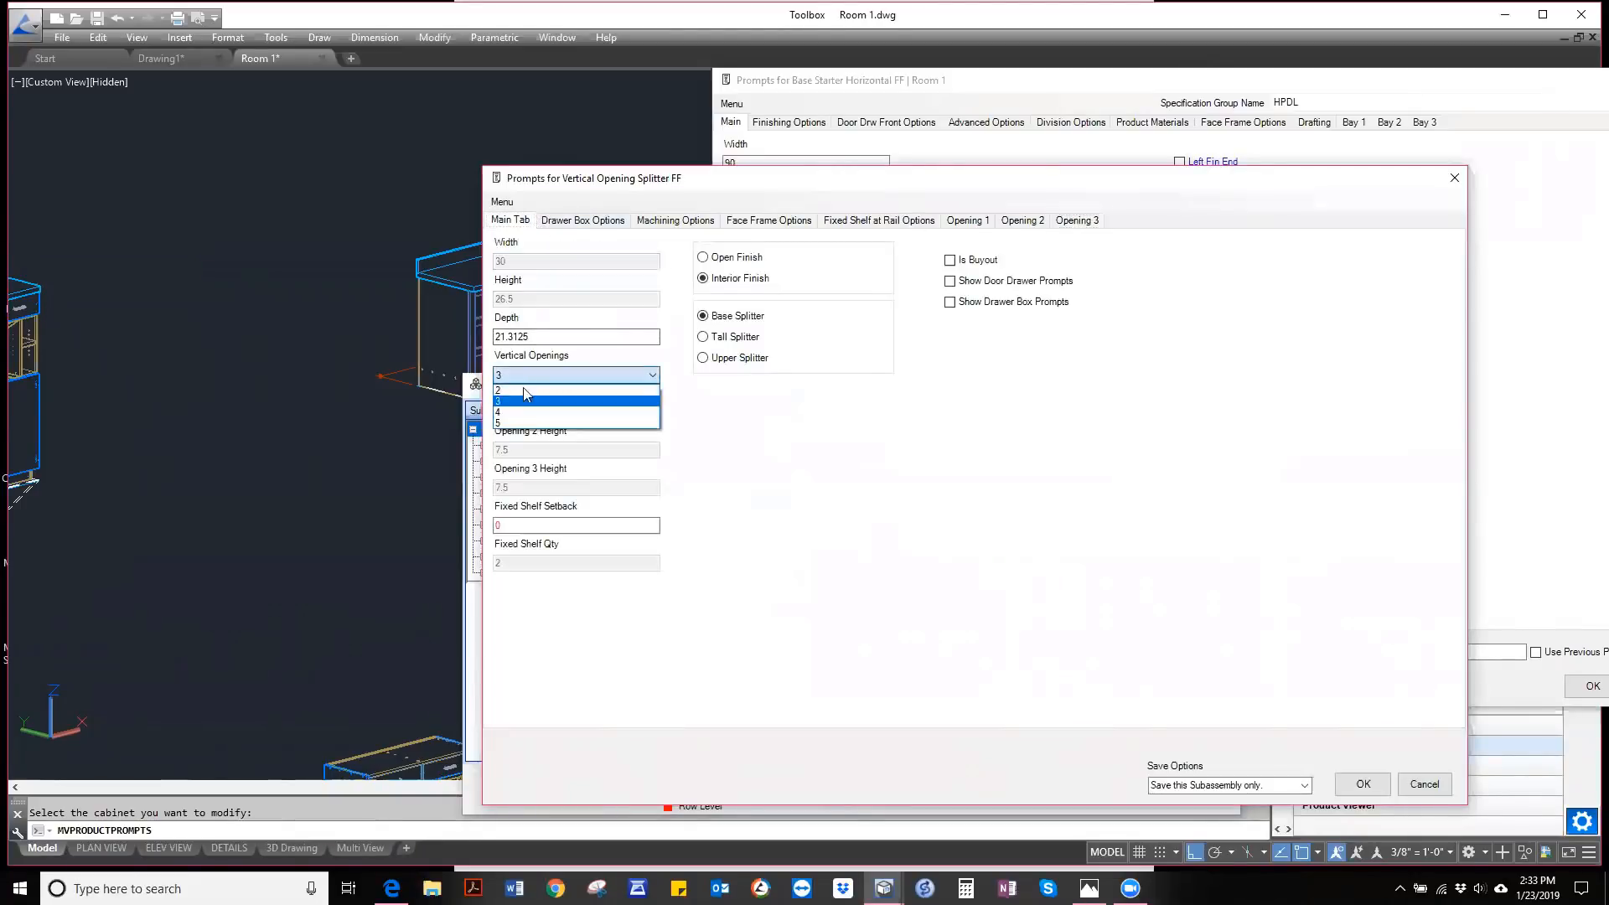
left_click(507, 391)
- Use the Vertical Opening Calculator to give the Bay 3 splitter's Opening 2 a height of 8, with Opening 1 calculated as equal
right_click(890, 489)
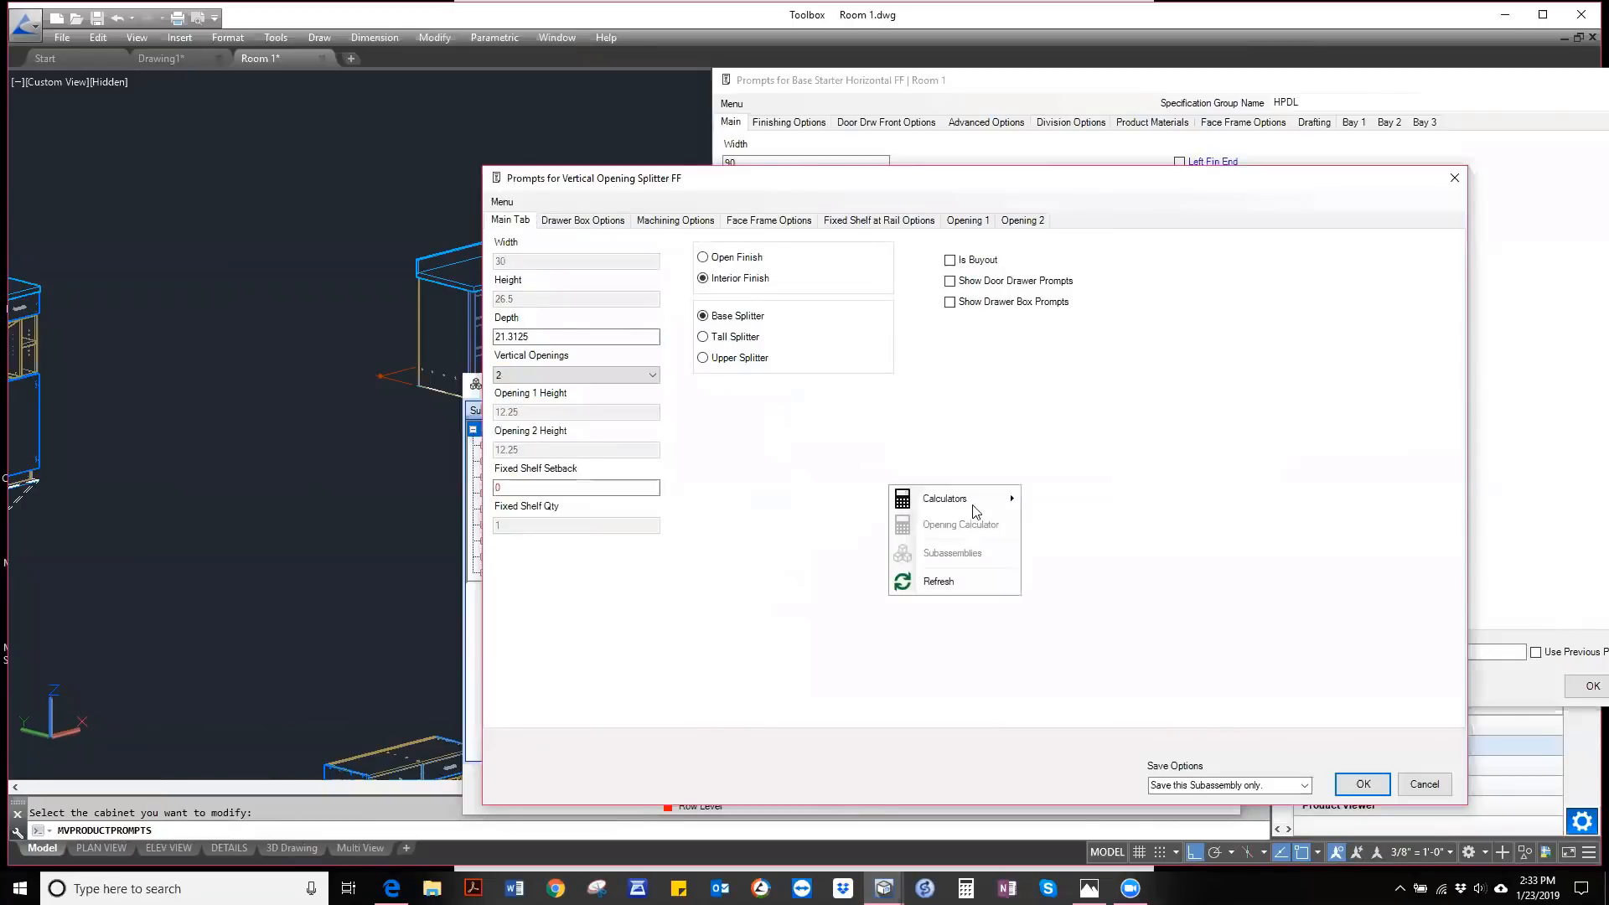
mouse_move(963, 498)
left_click(1102, 498)
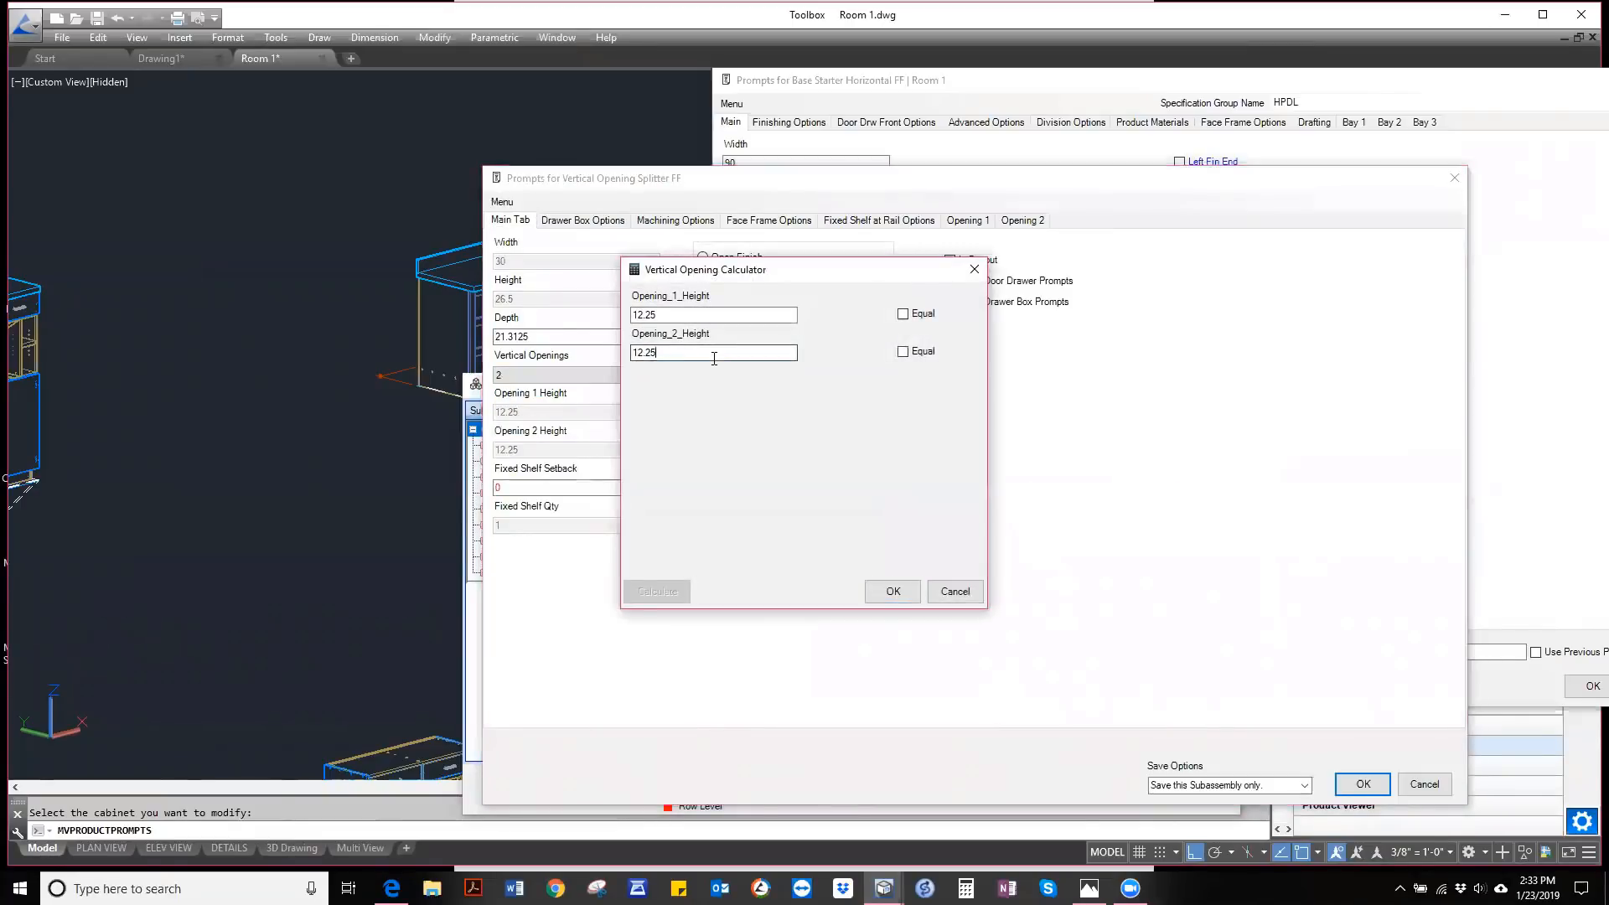
double_click(714, 358)
type("8")
left_click(903, 314)
left_click(662, 596)
left_click(890, 593)
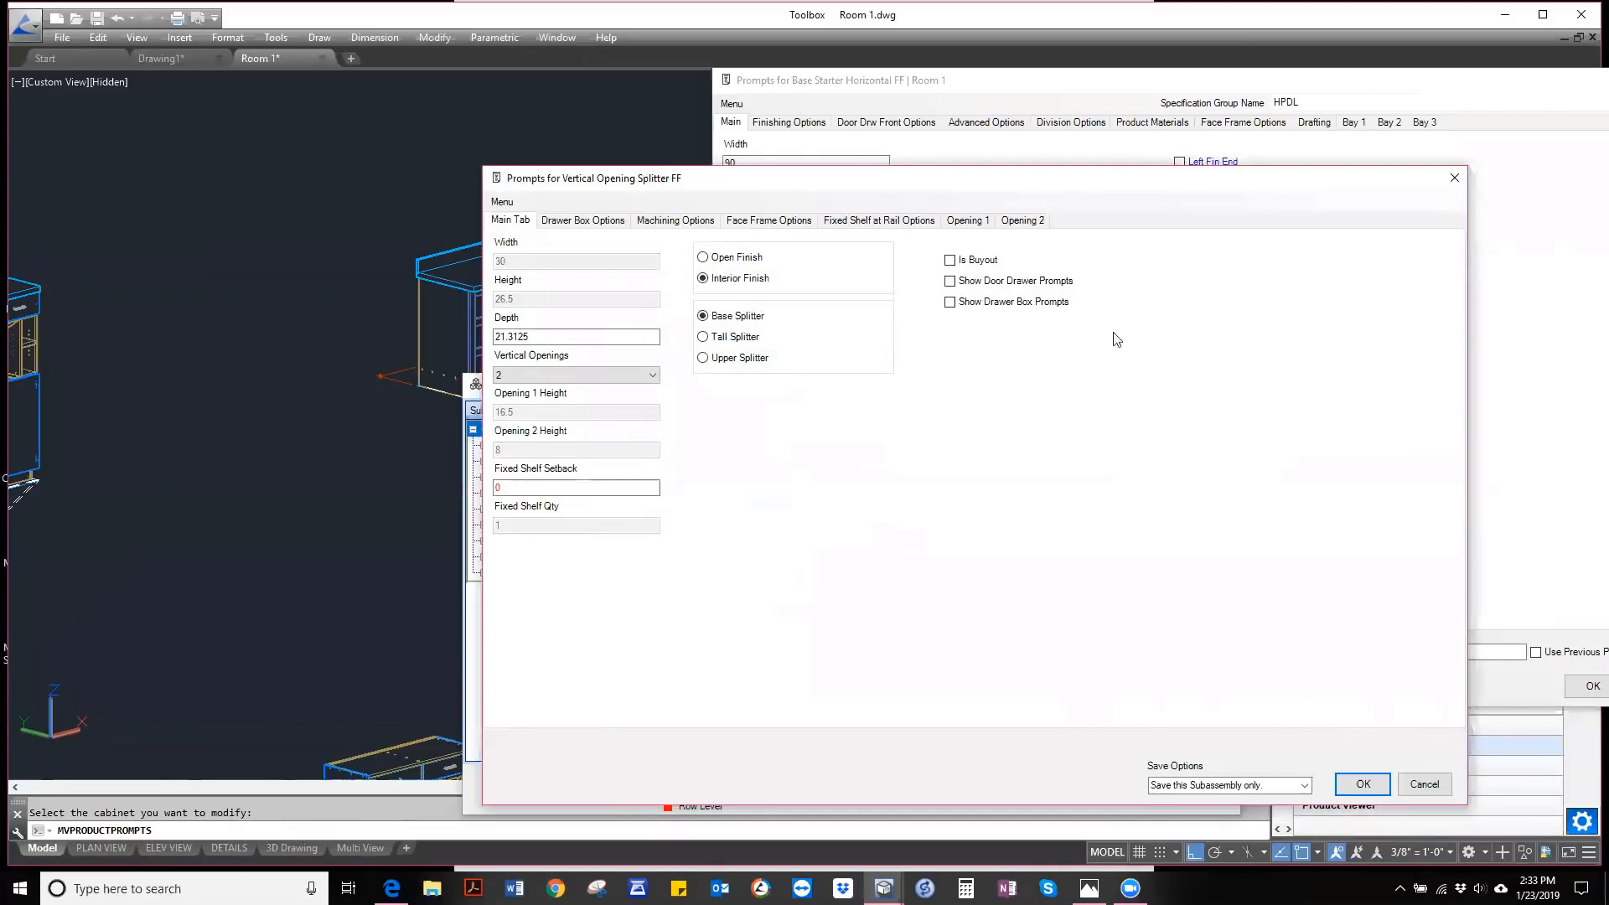
- Assign Base 2 Door to Opening 1 and 1 Drawer to Opening 2 of the Bay 3 splitter
left_click(968, 221)
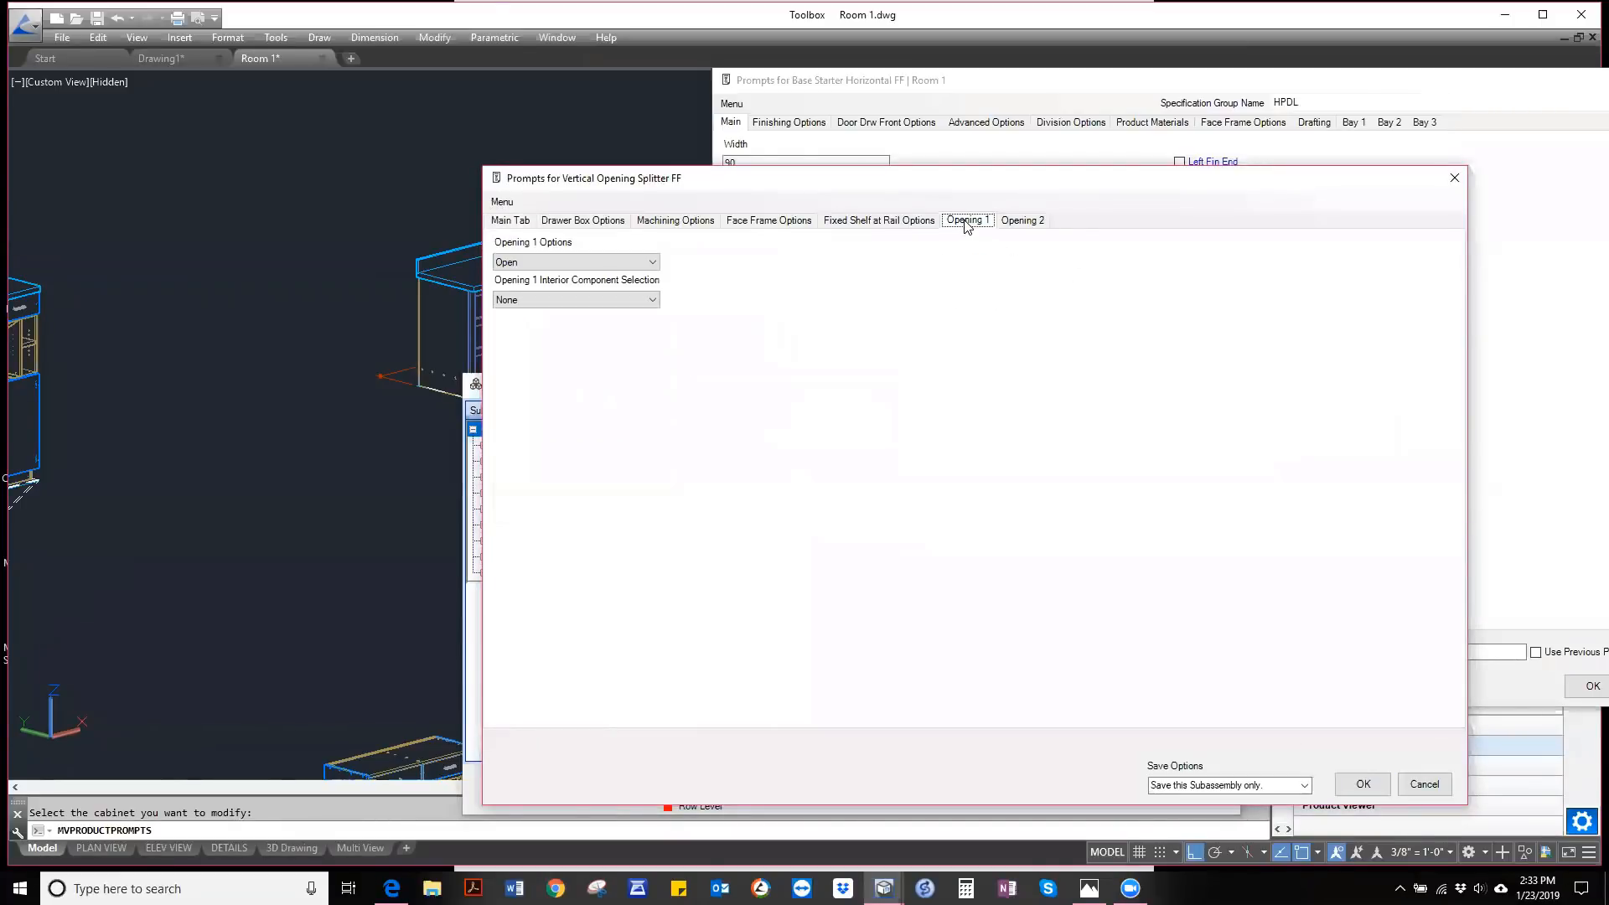
left_click(574, 262)
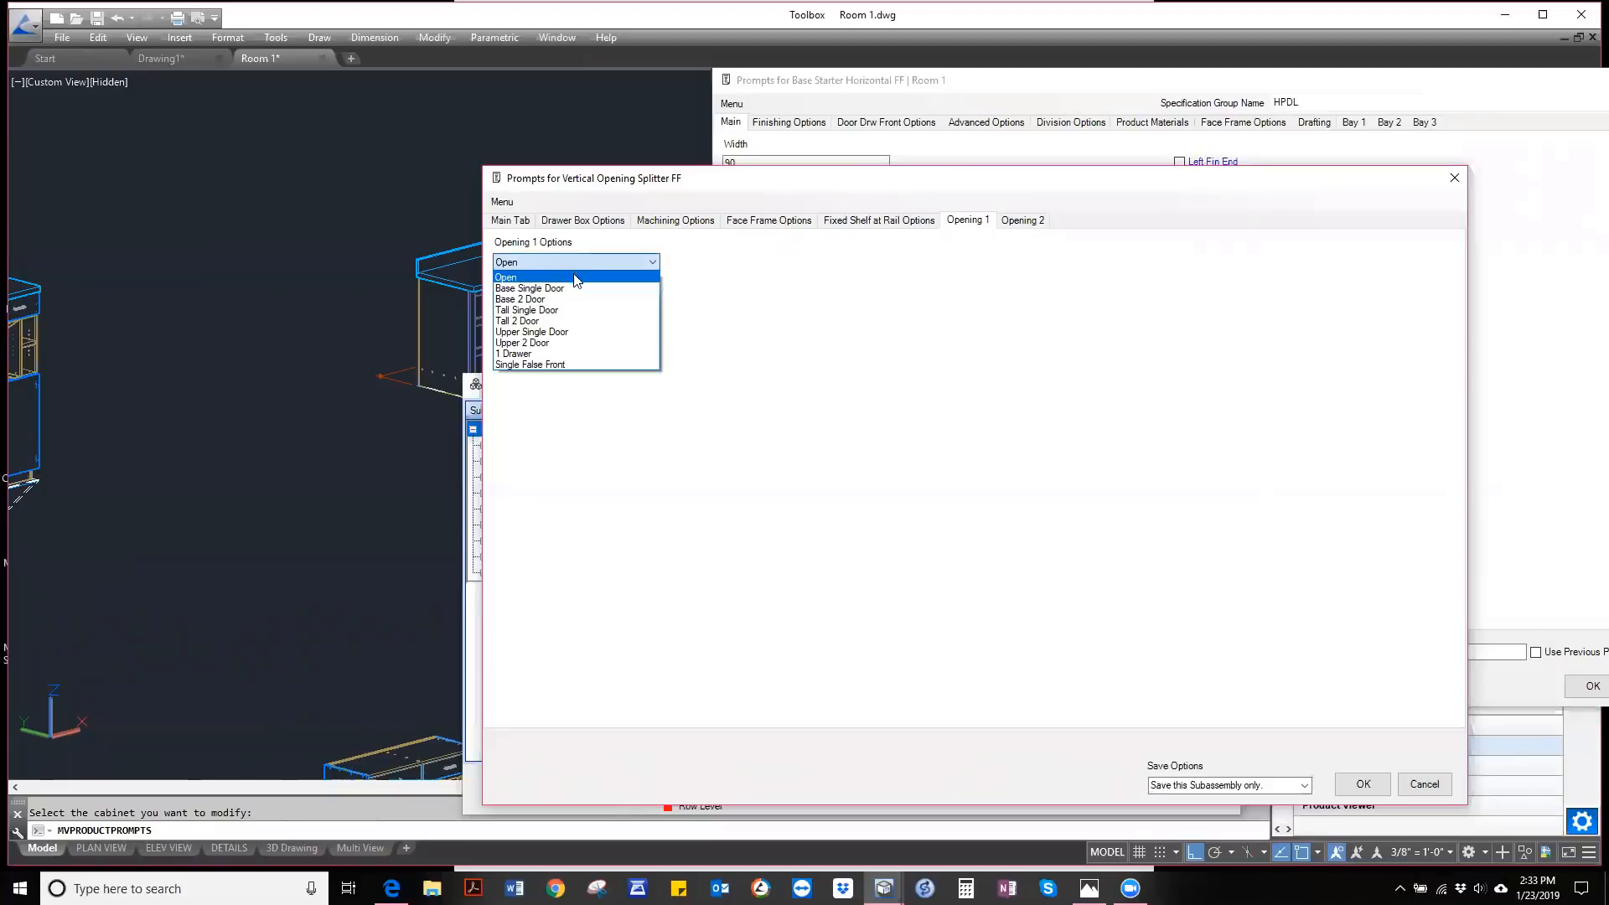
left_click(530, 300)
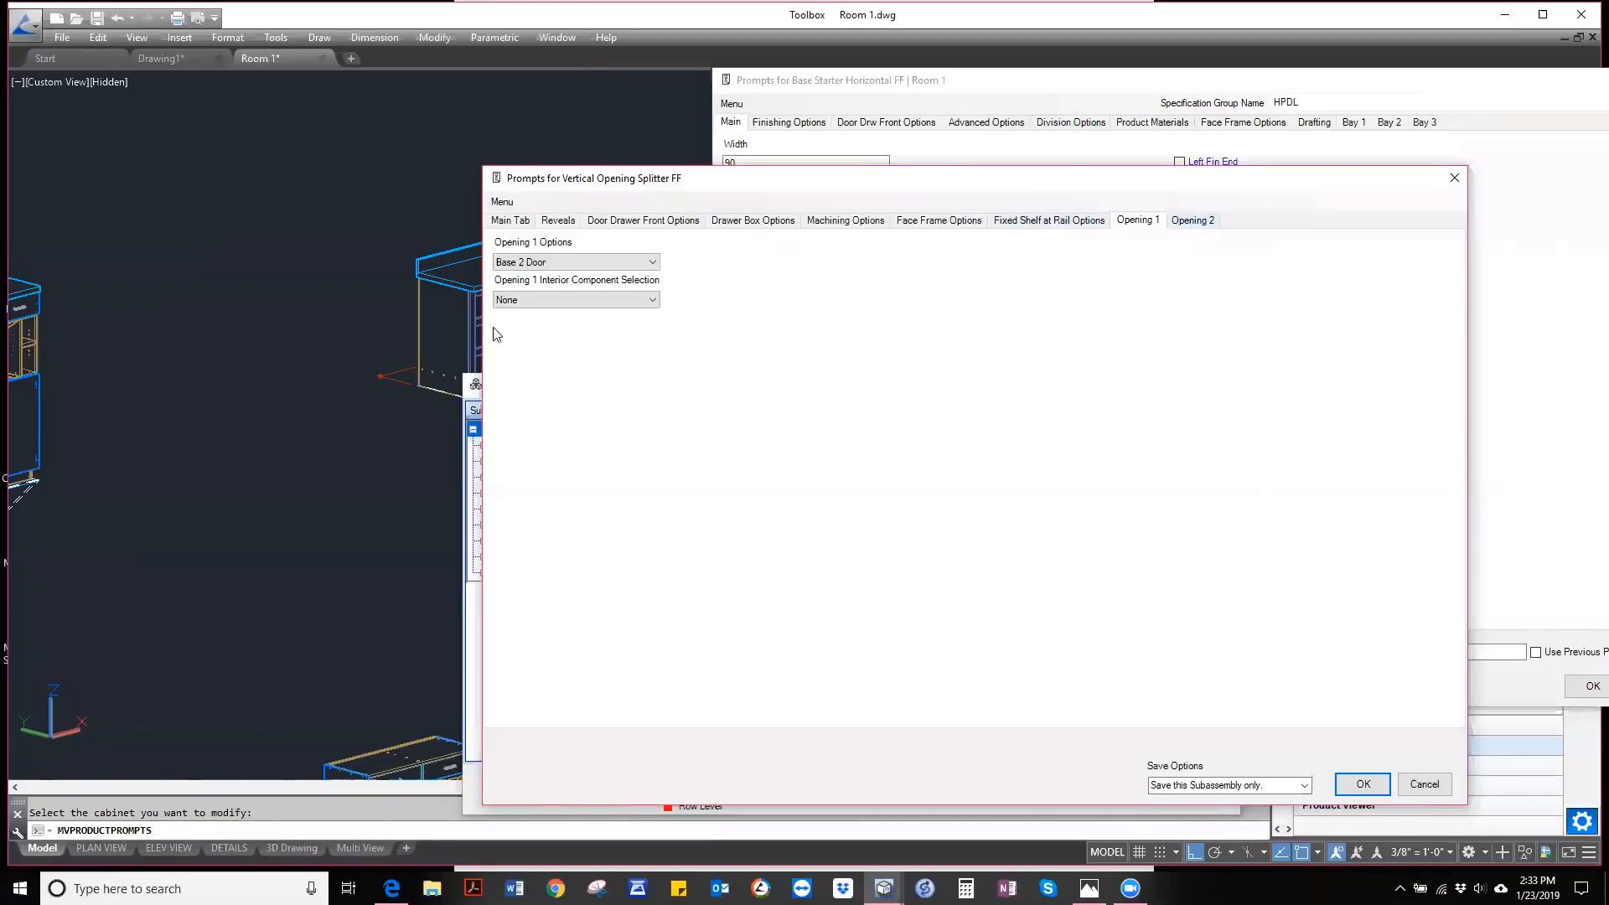
left_click(1200, 223)
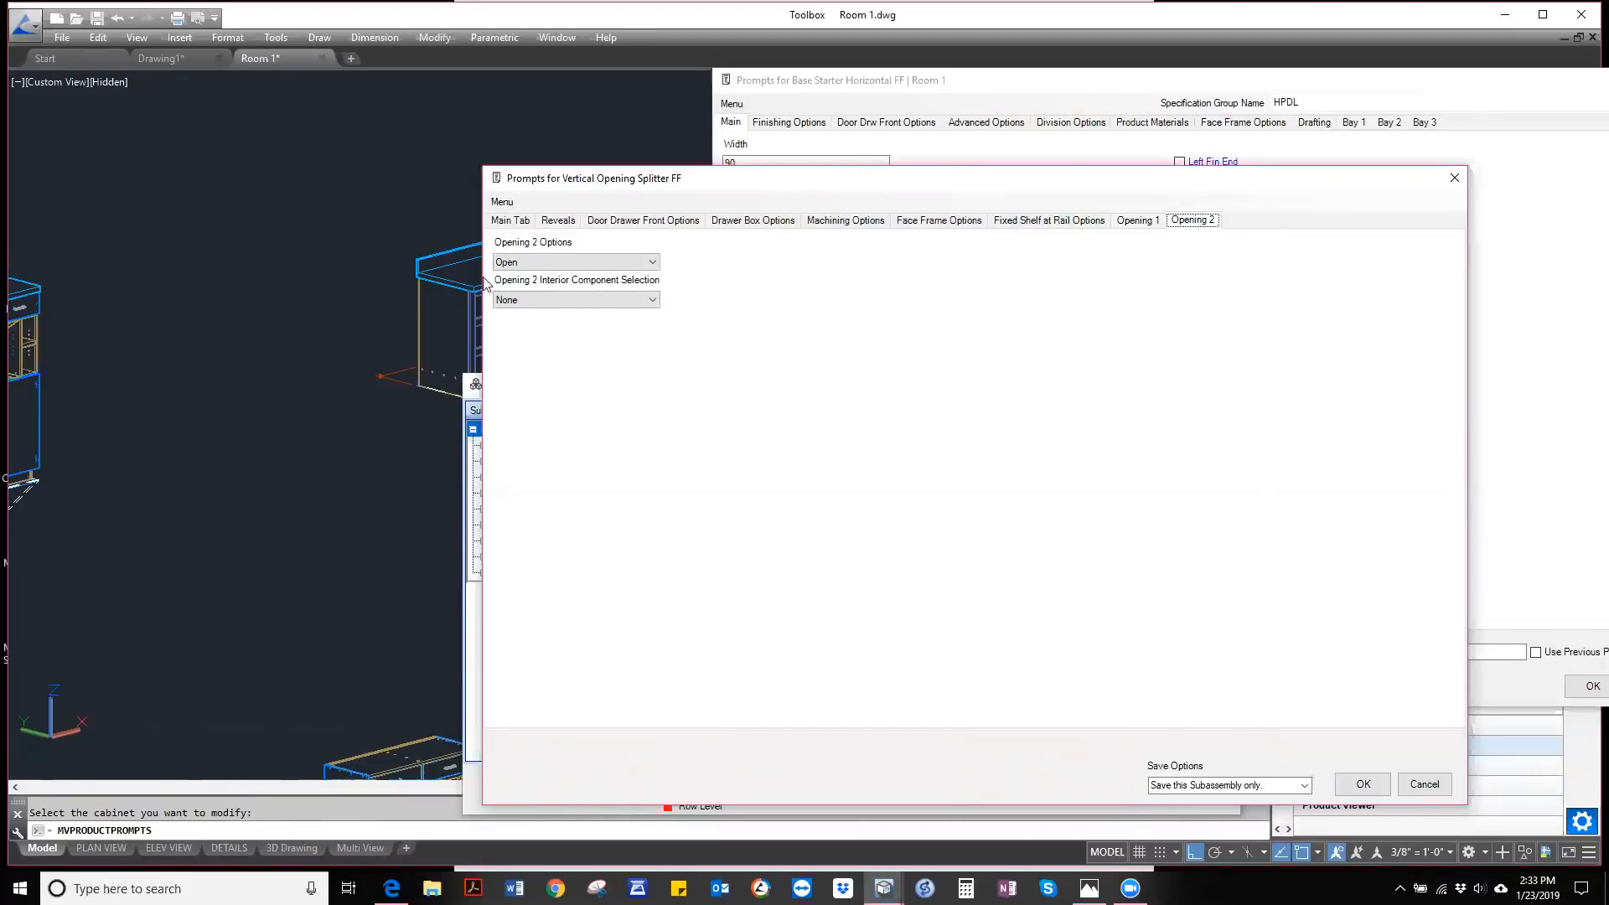
left_click(530, 263)
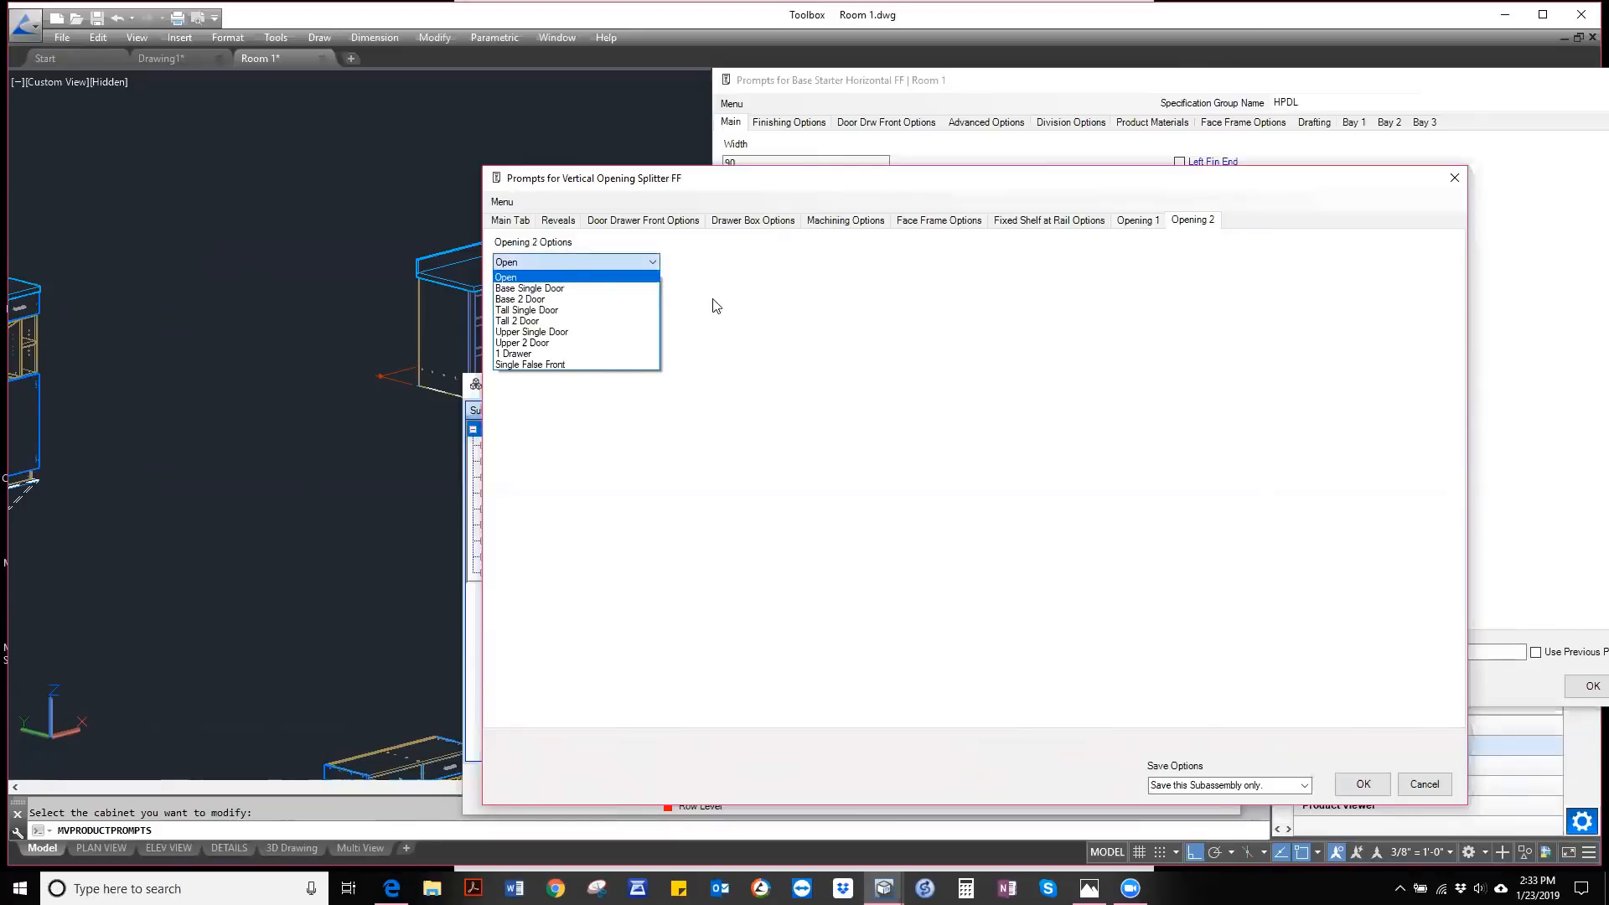
left_click(513, 353)
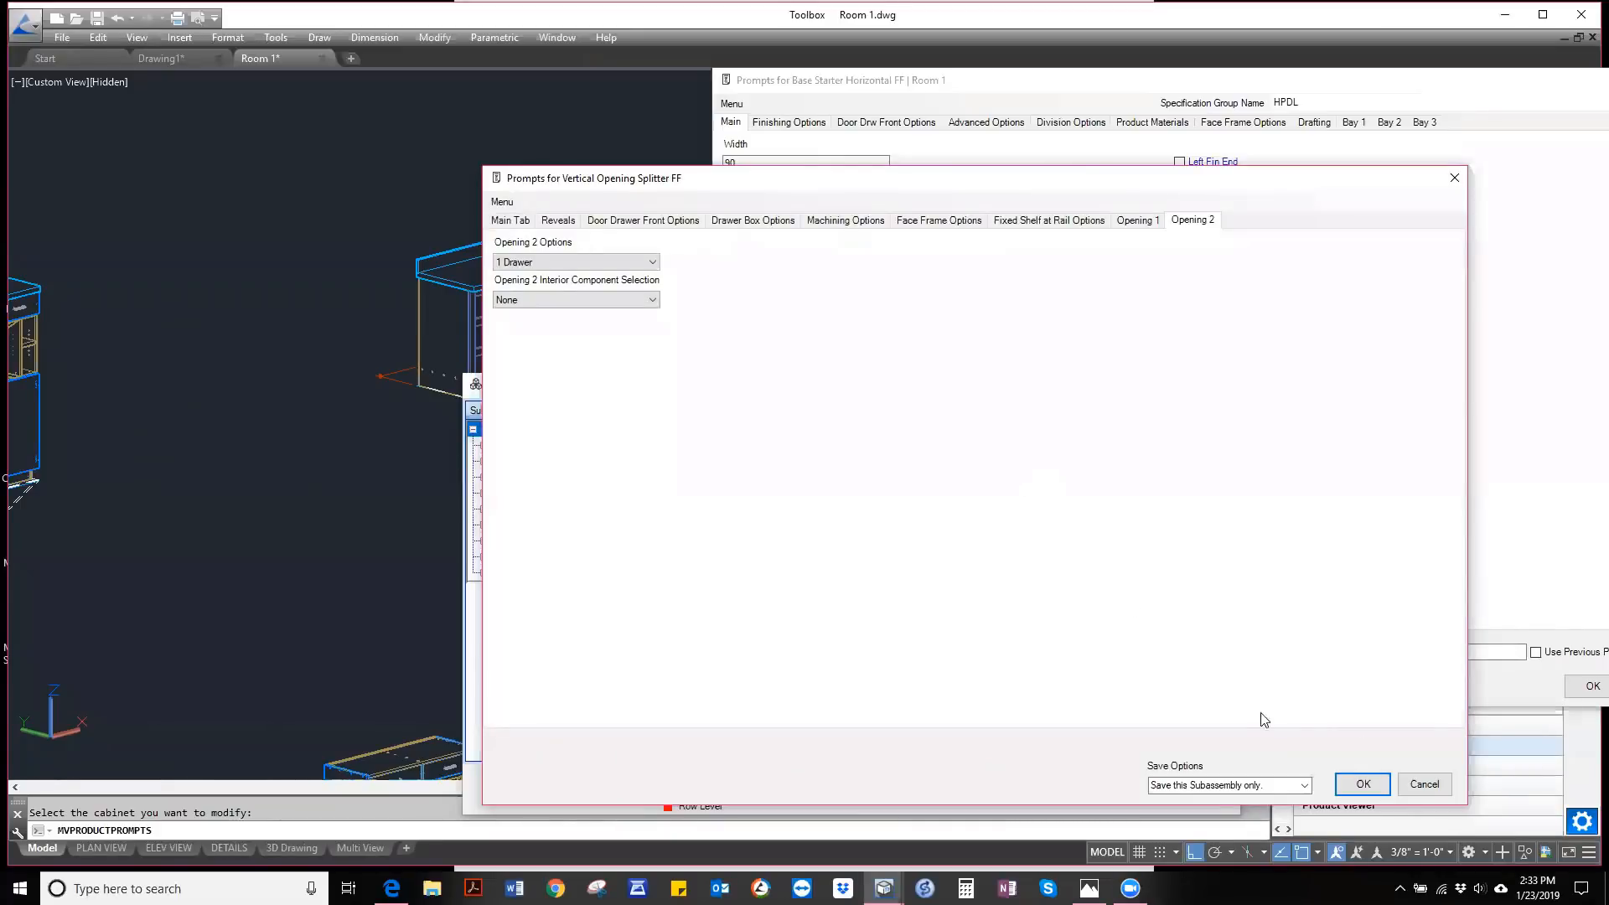
- Save the Bay 3 Vertical Opening Splitter subassembly, then accept the subassembly list and cabinet prompts to redraw the base
left_click(1364, 786)
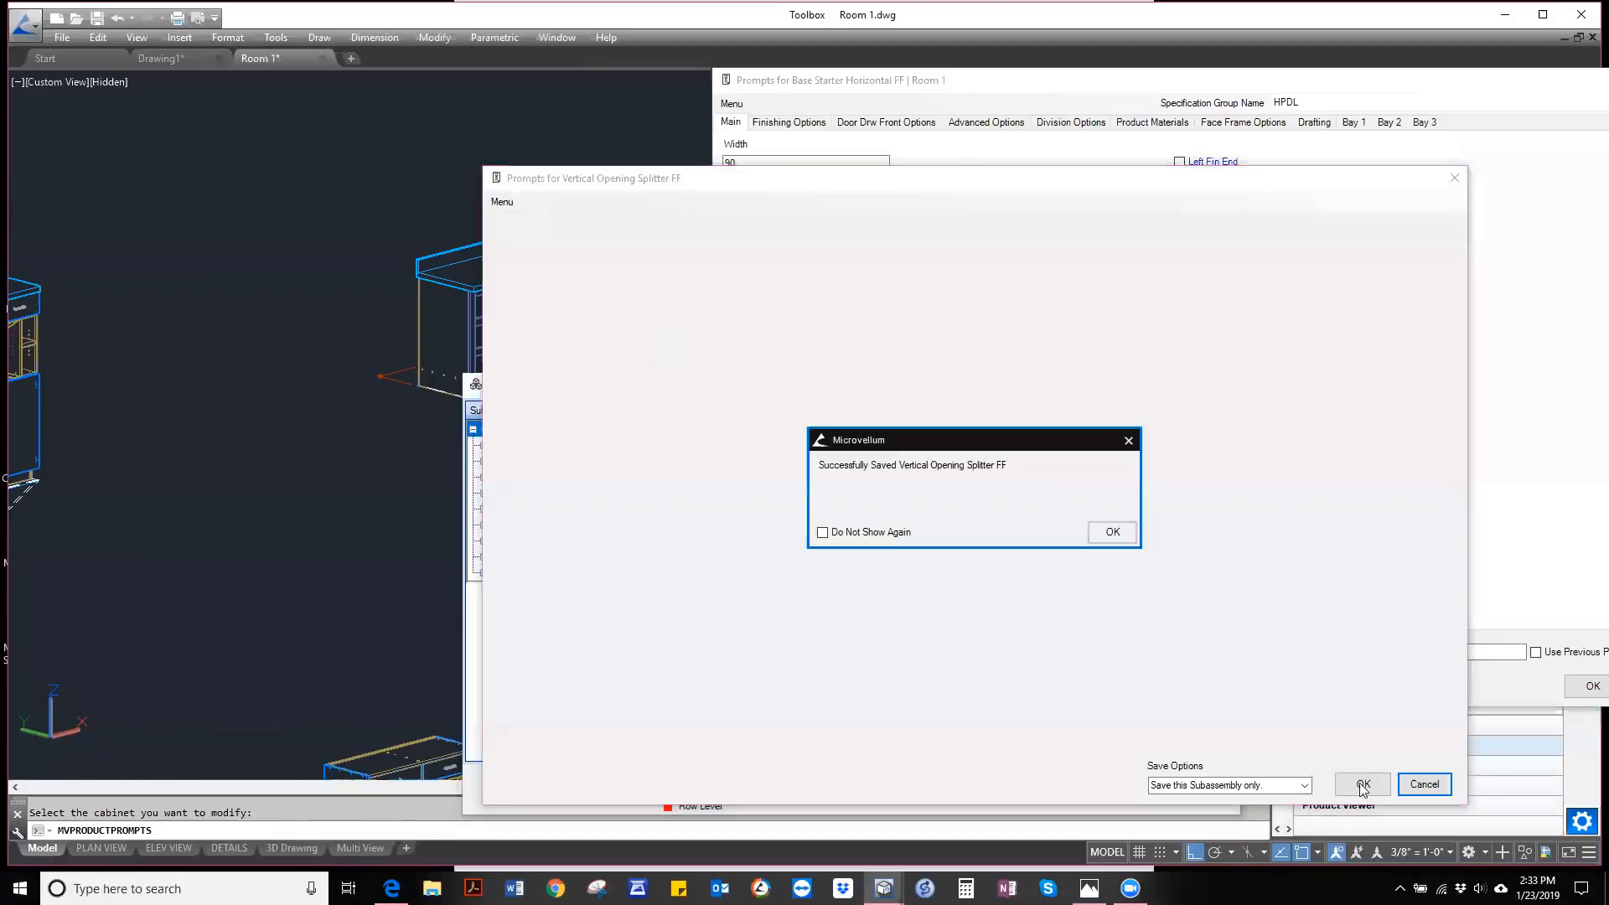
left_click(1112, 531)
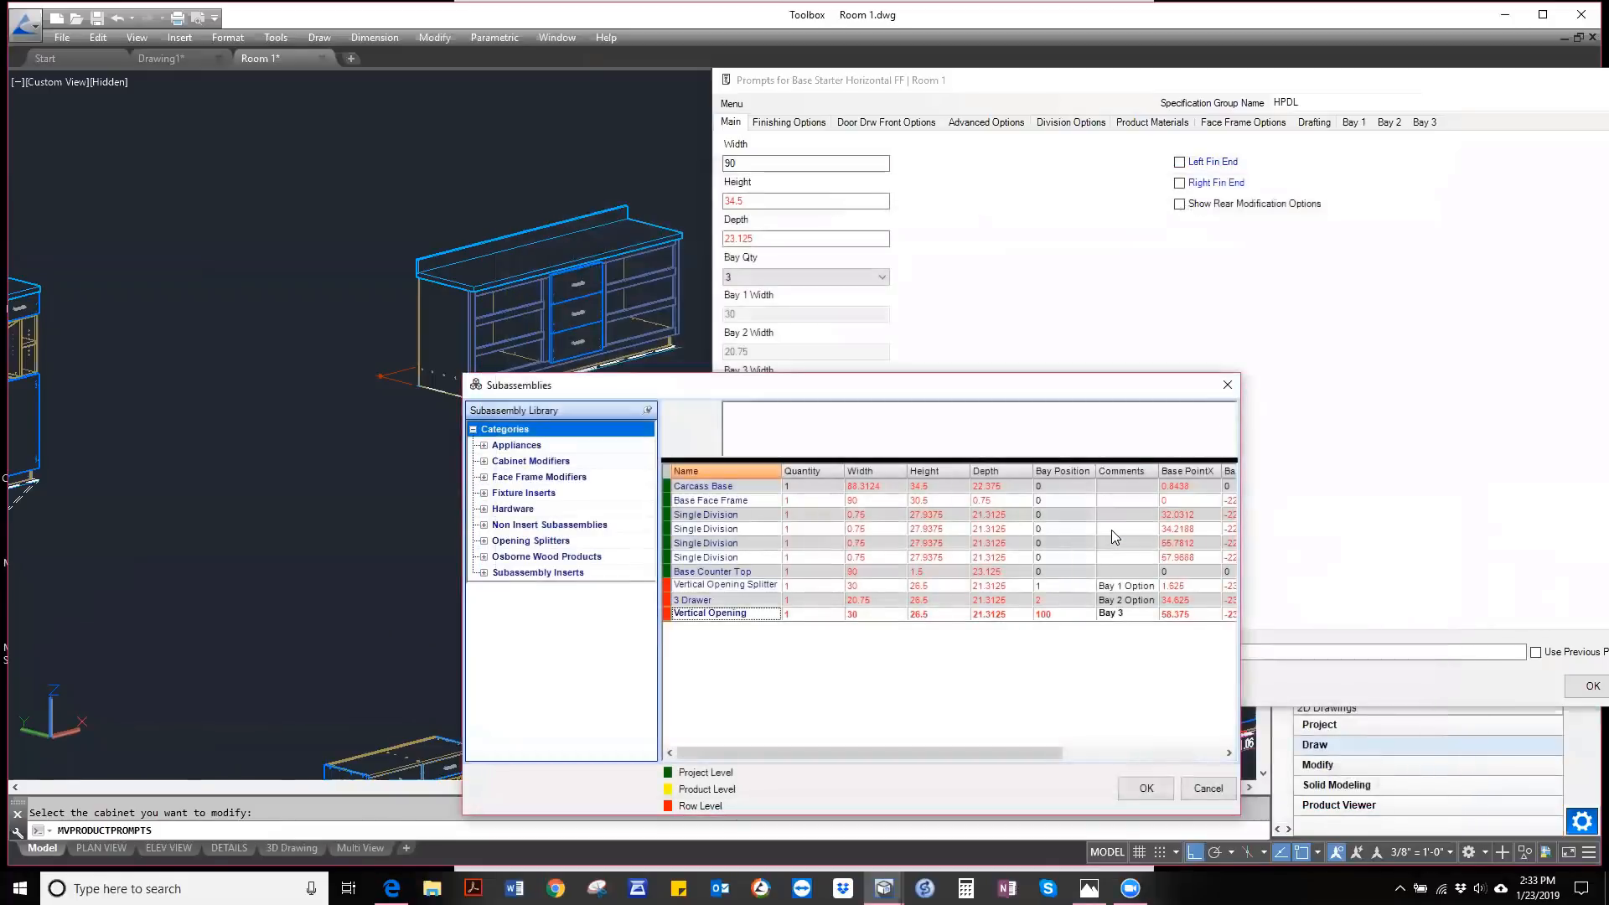
left_click(1146, 789)
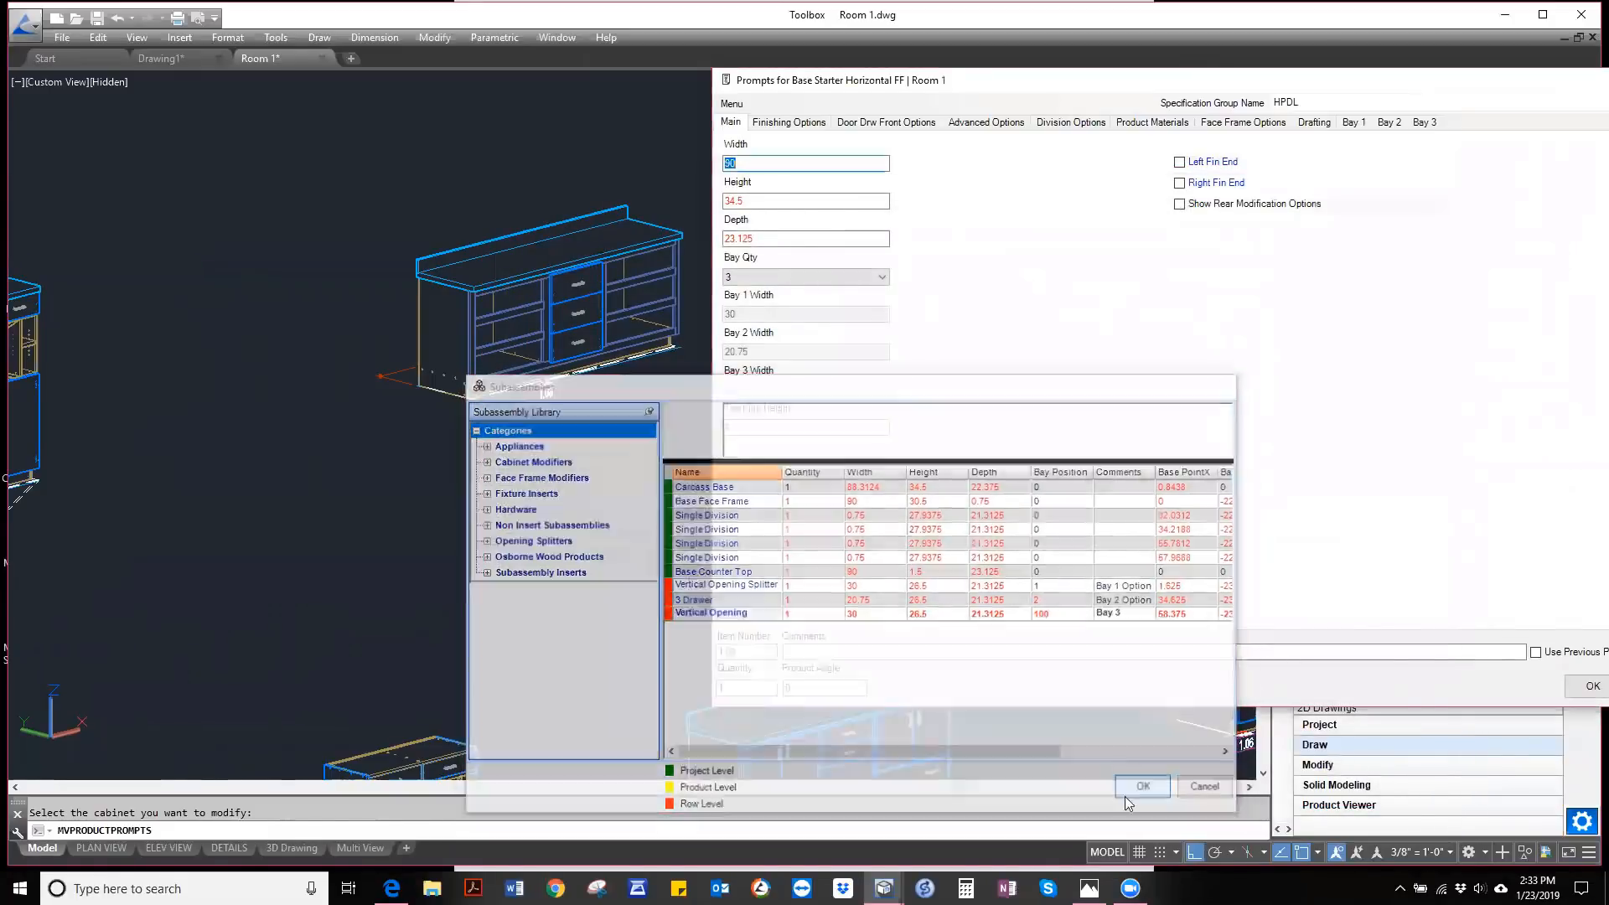
left_click(1589, 685)
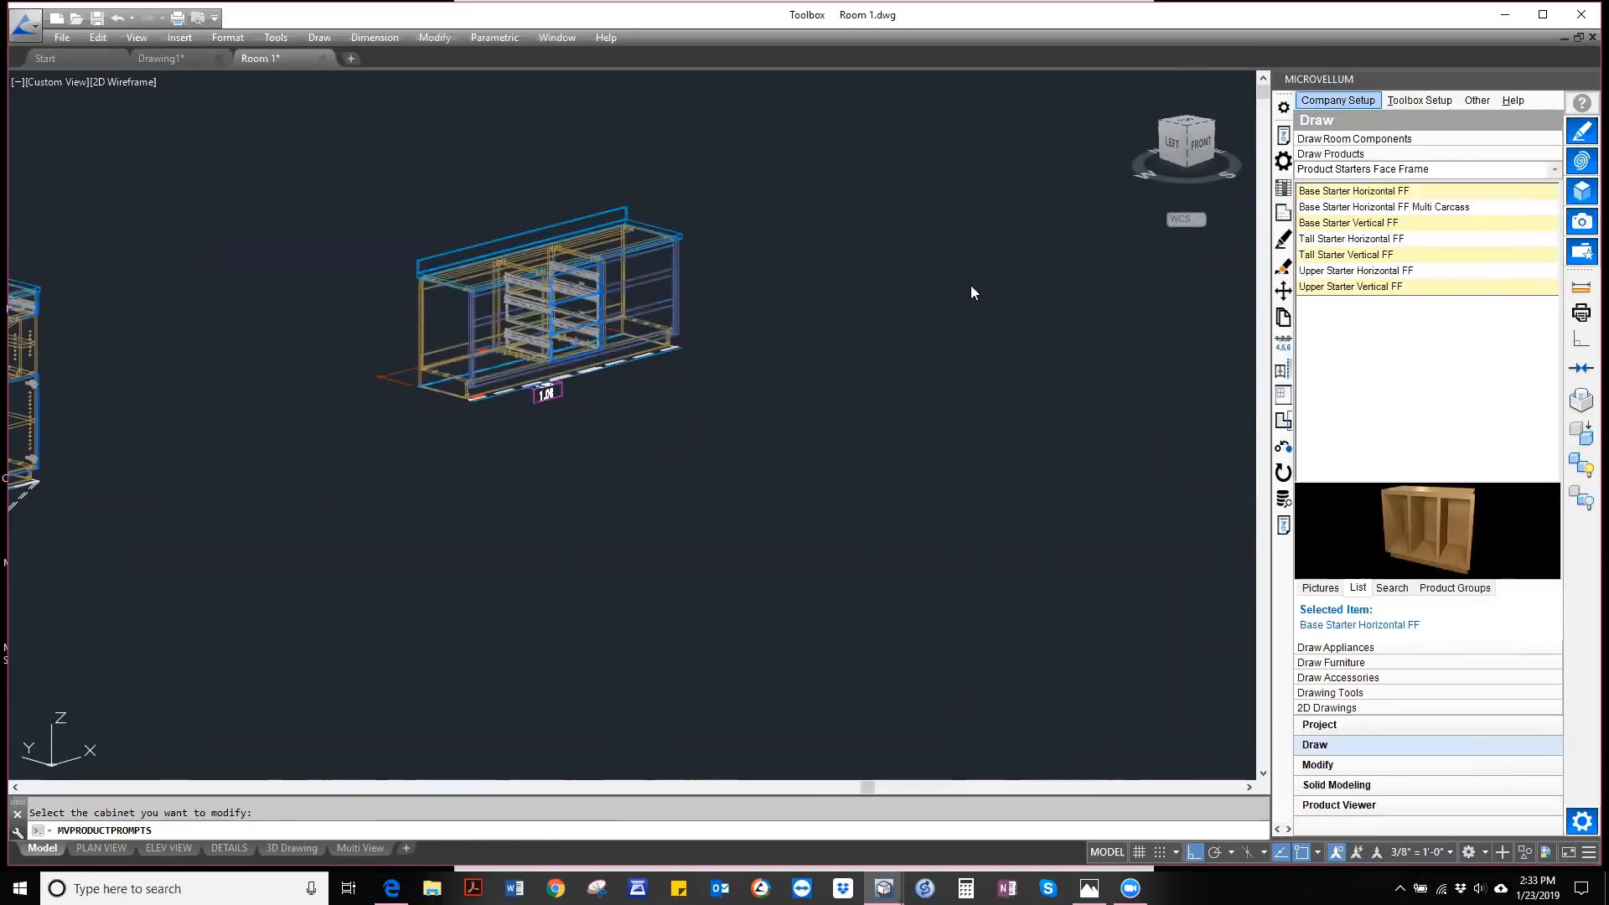
left_click(622, 446)
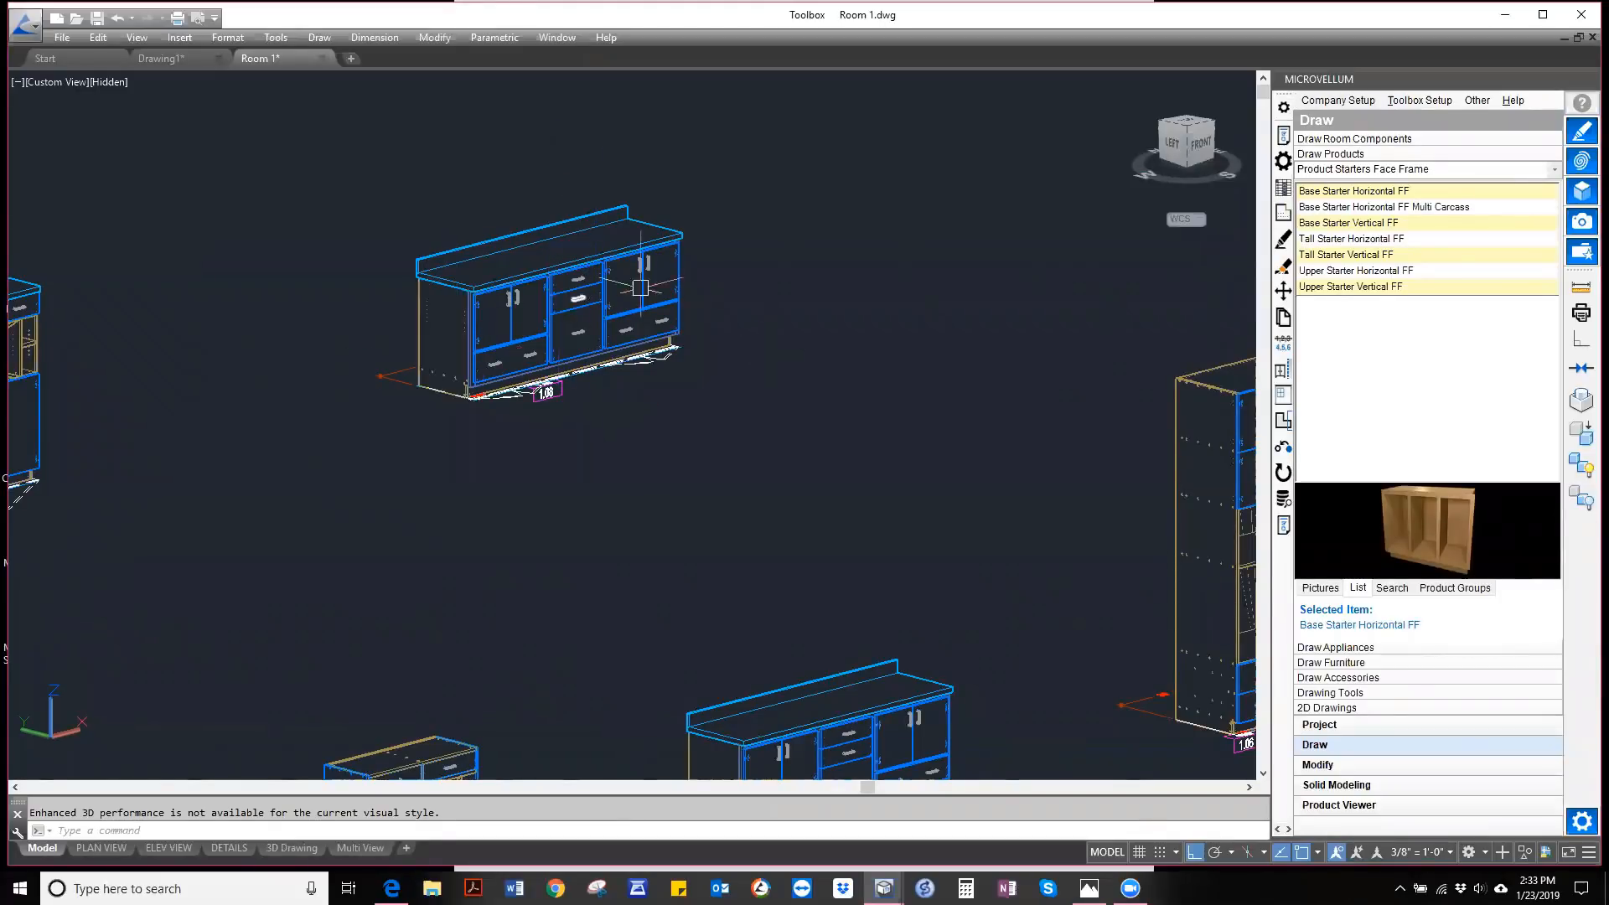
- Change the Bay 2 option of the three-bay face frame base to 1 Door 1 Drawer 1 Rail and redraw it
scroll(699, 228, "up", 2)
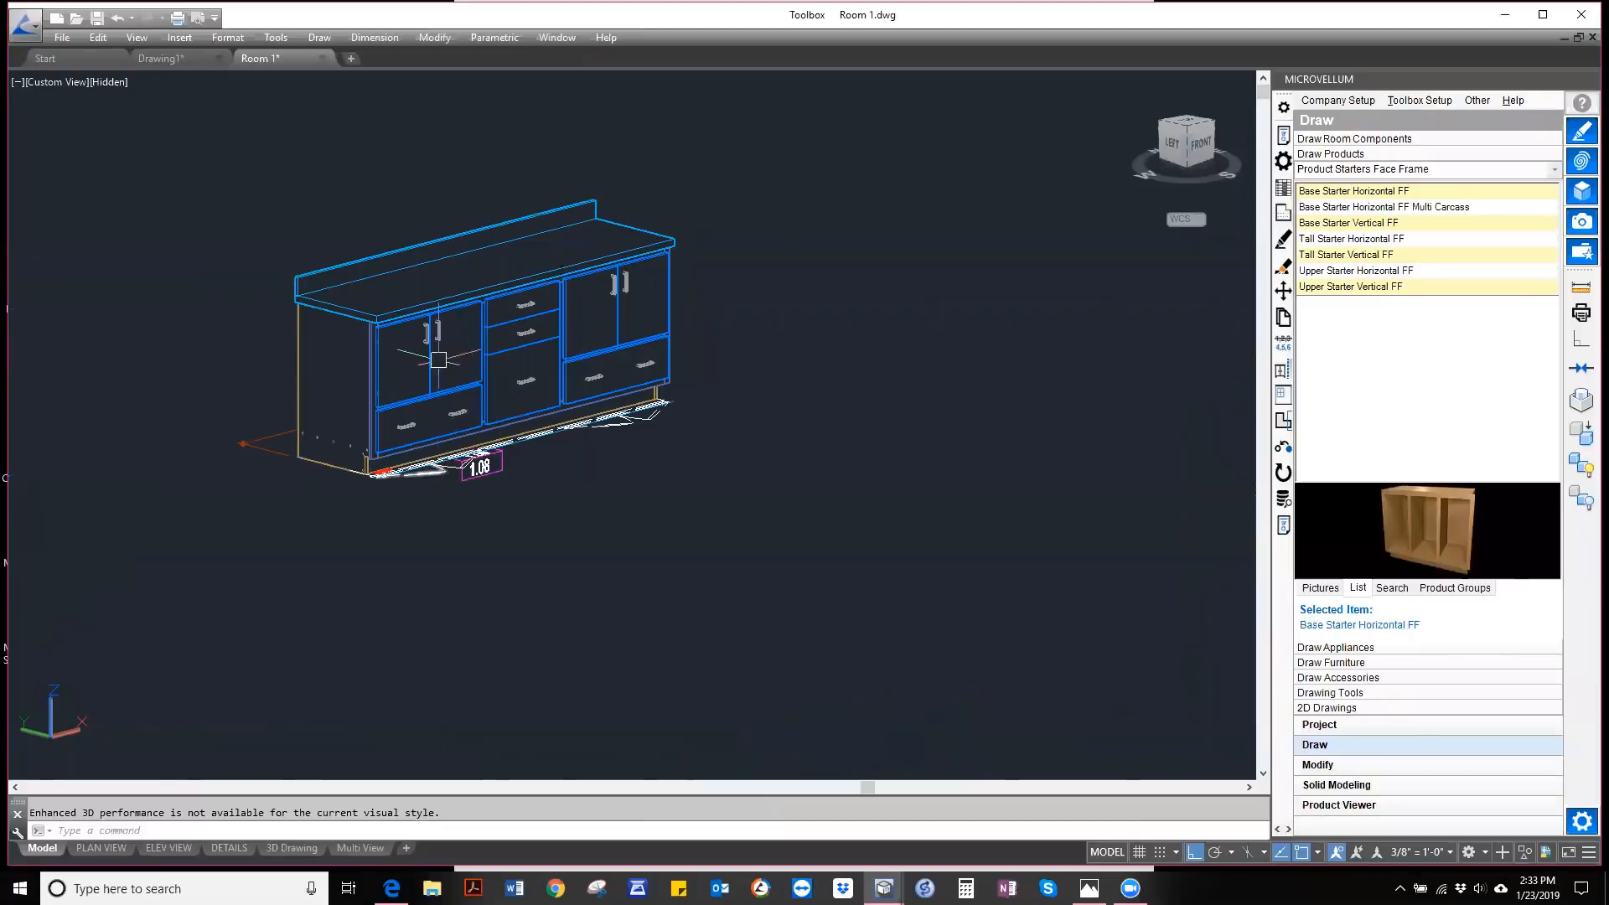
scroll(452, 352, "up", 2)
scroll(424, 402, "down", 2)
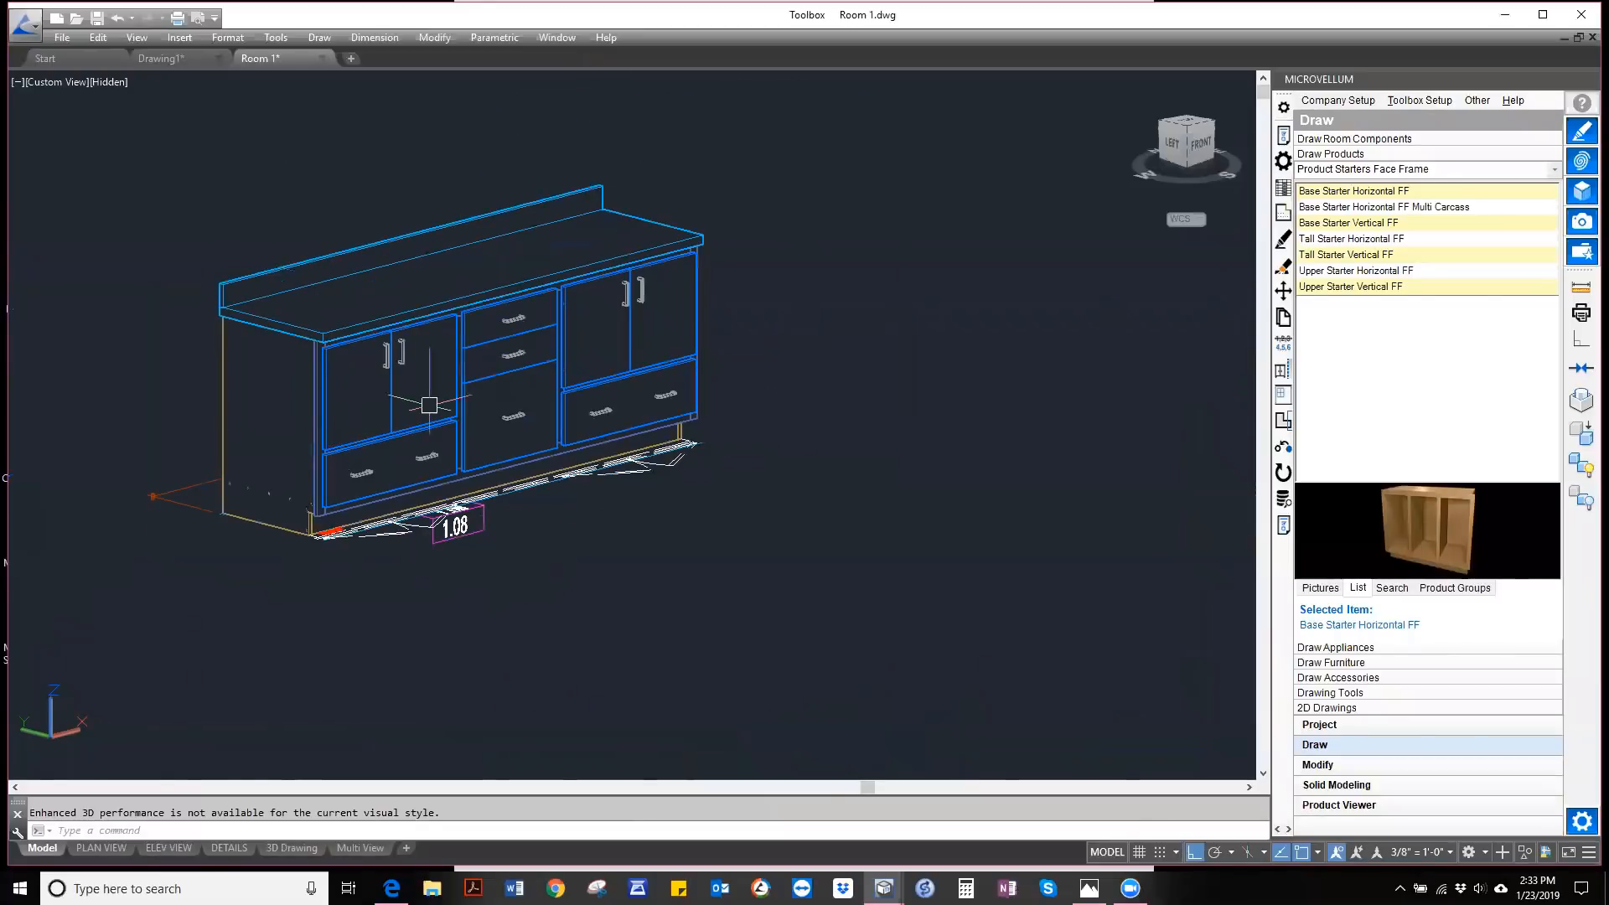
scroll(430, 405, "up", 2)
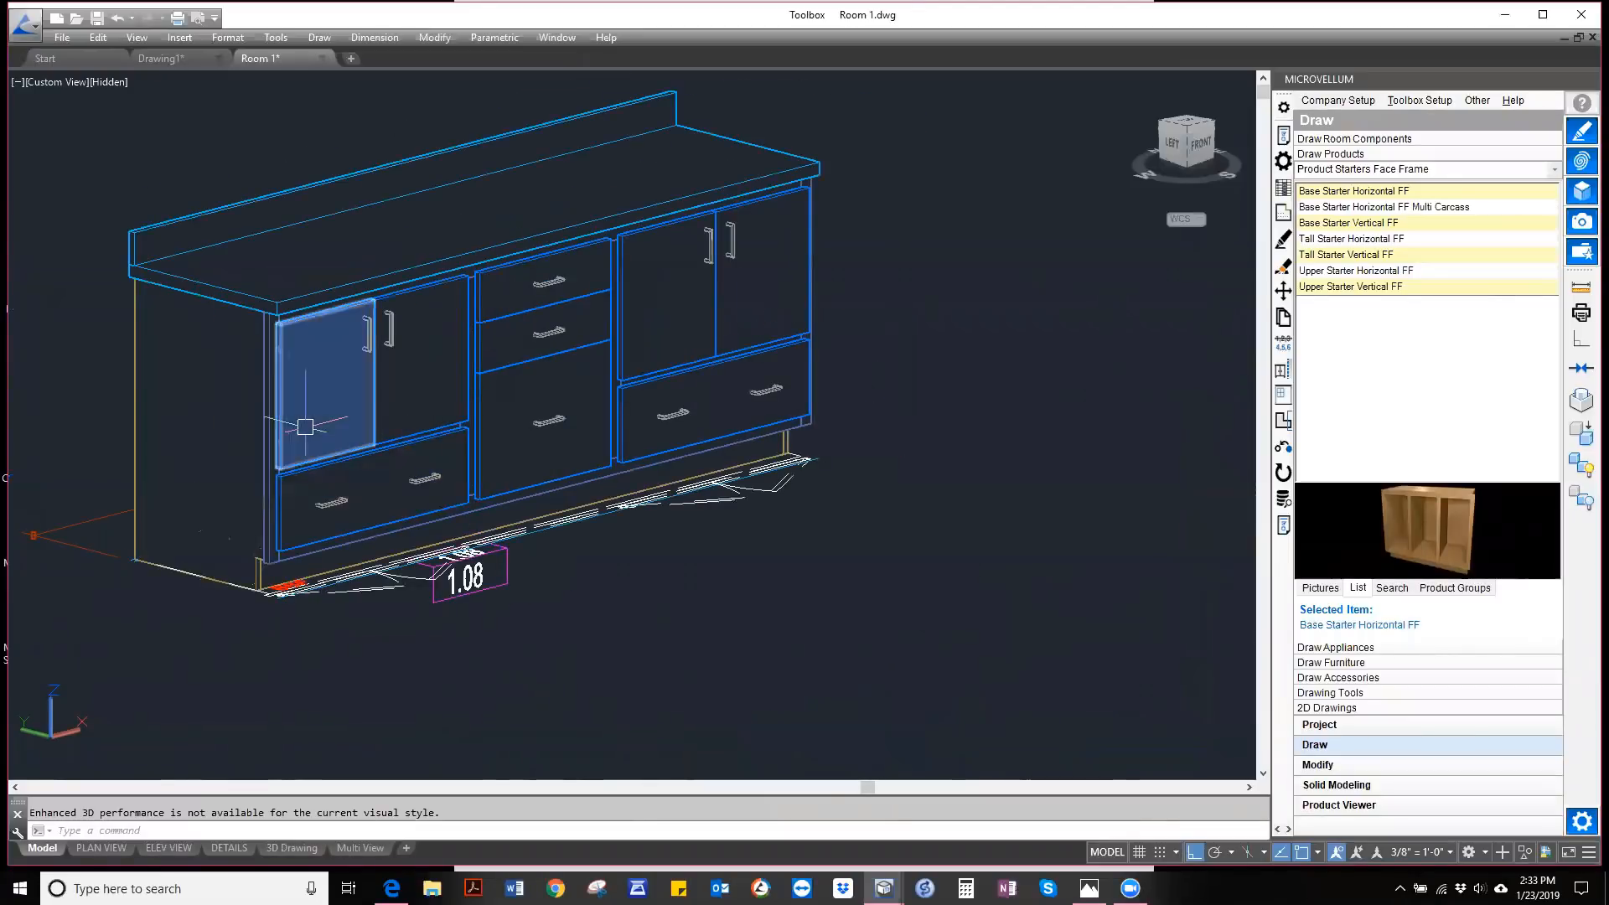
mouse_move(342, 470)
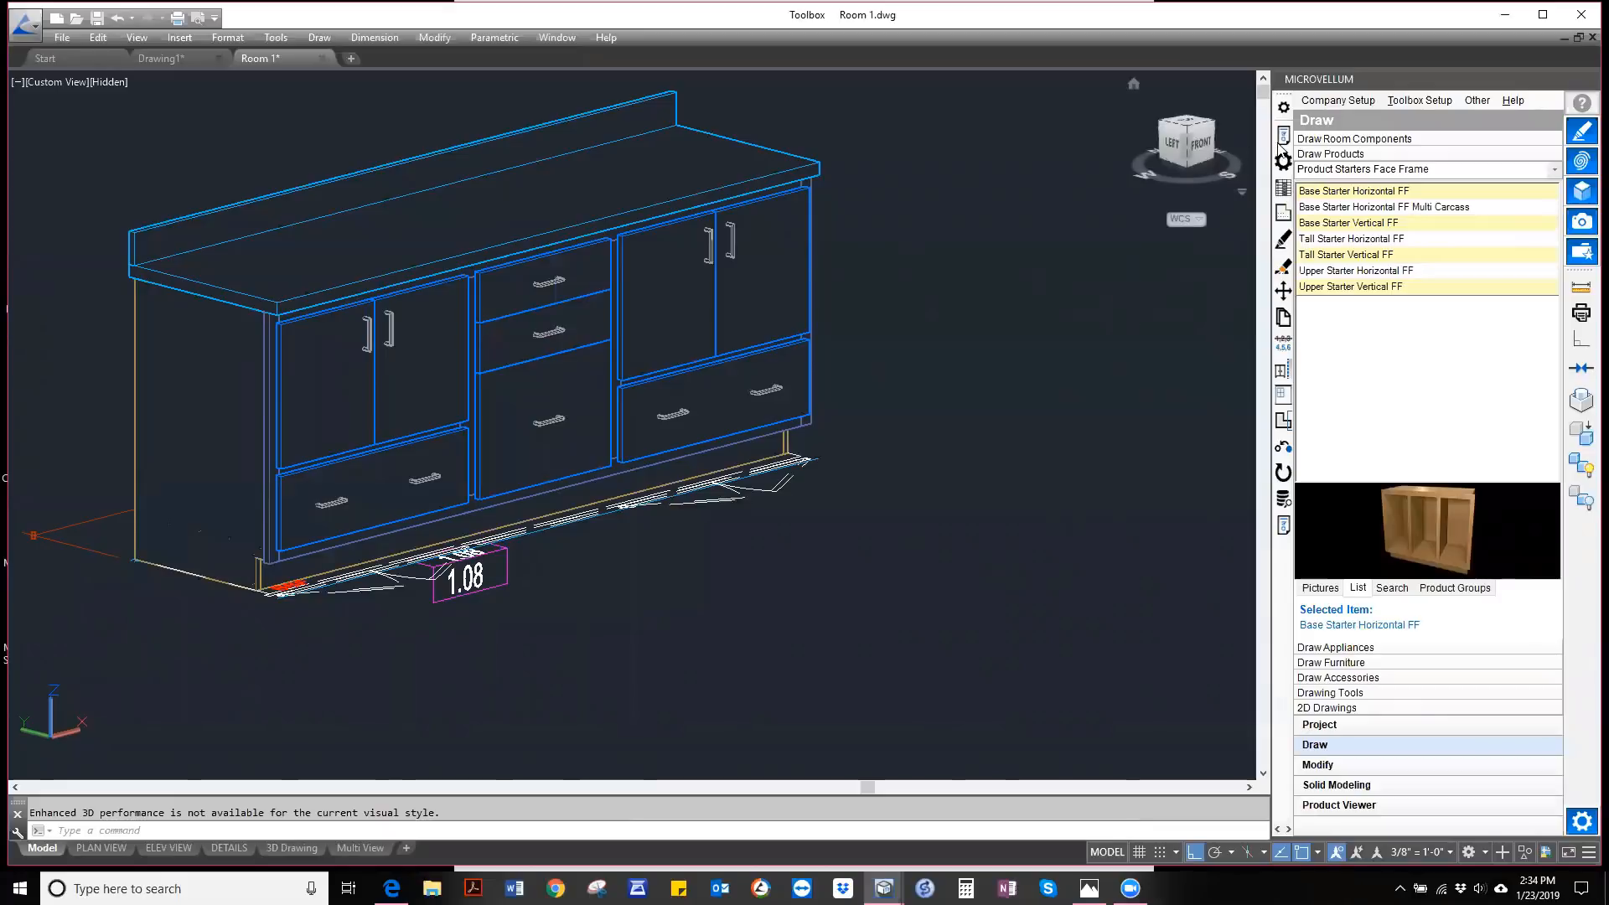
left_click(1282, 136)
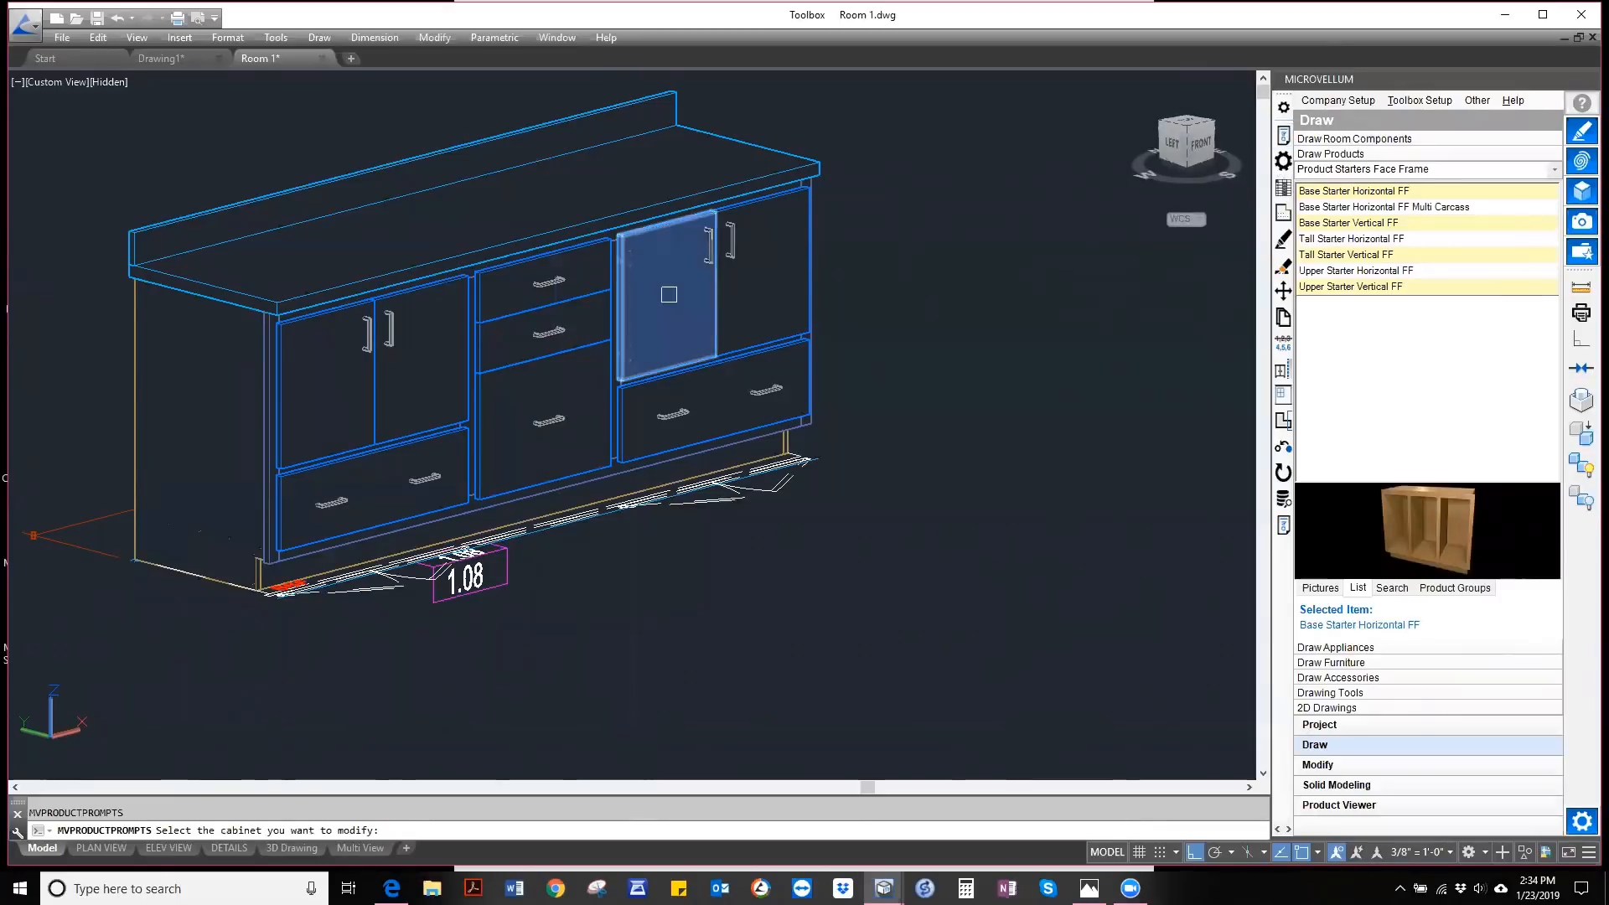
left_click(577, 300)
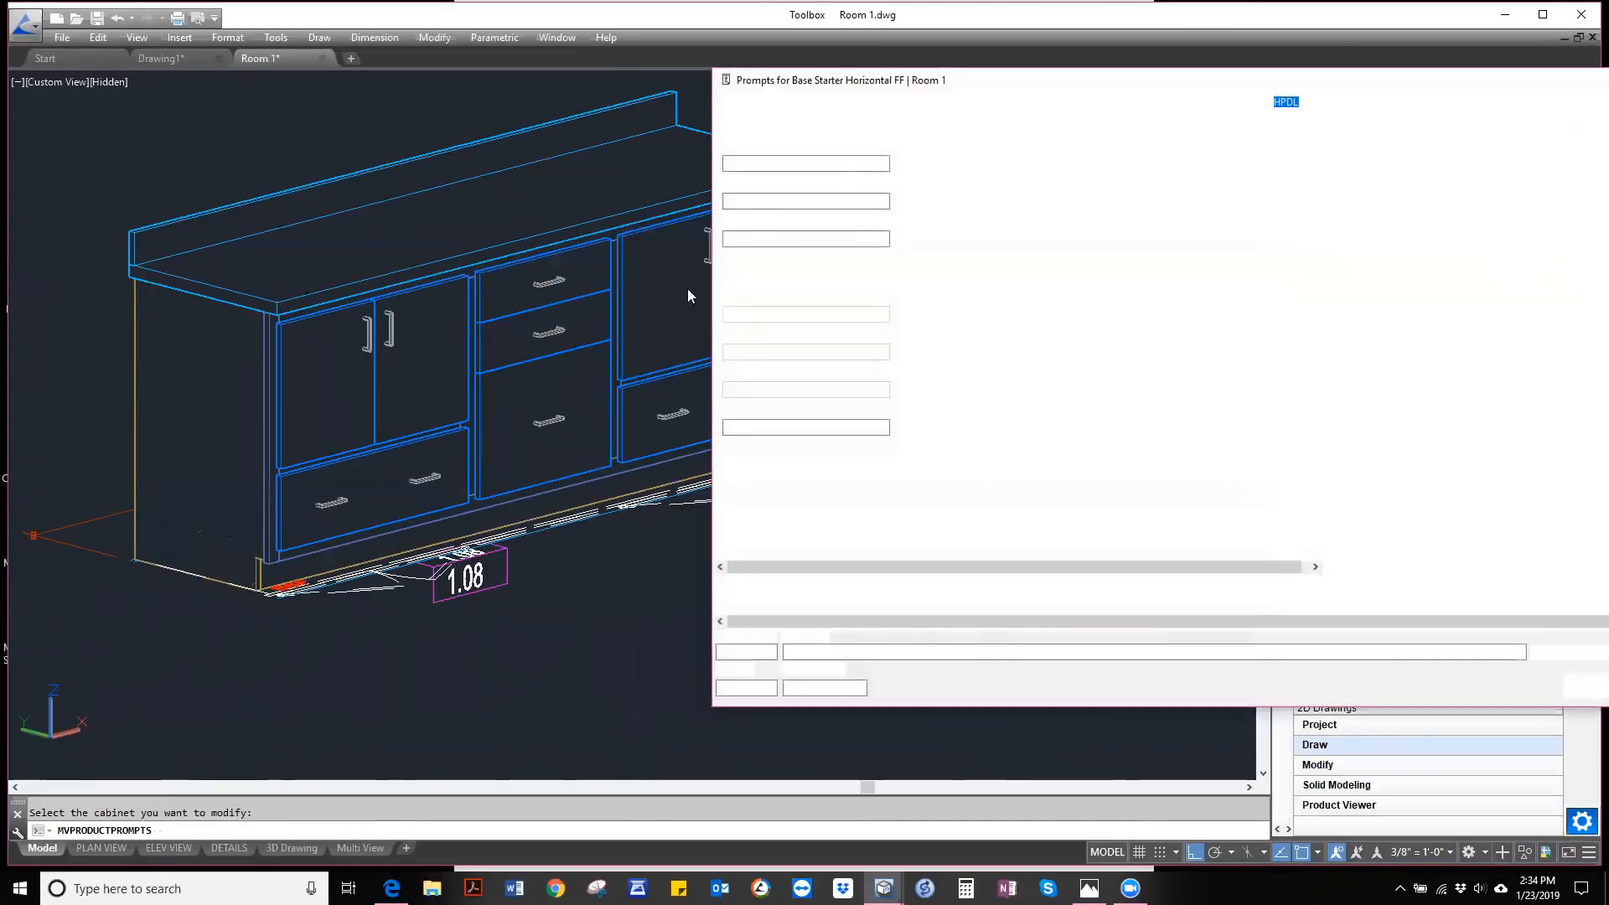
left_click(1387, 123)
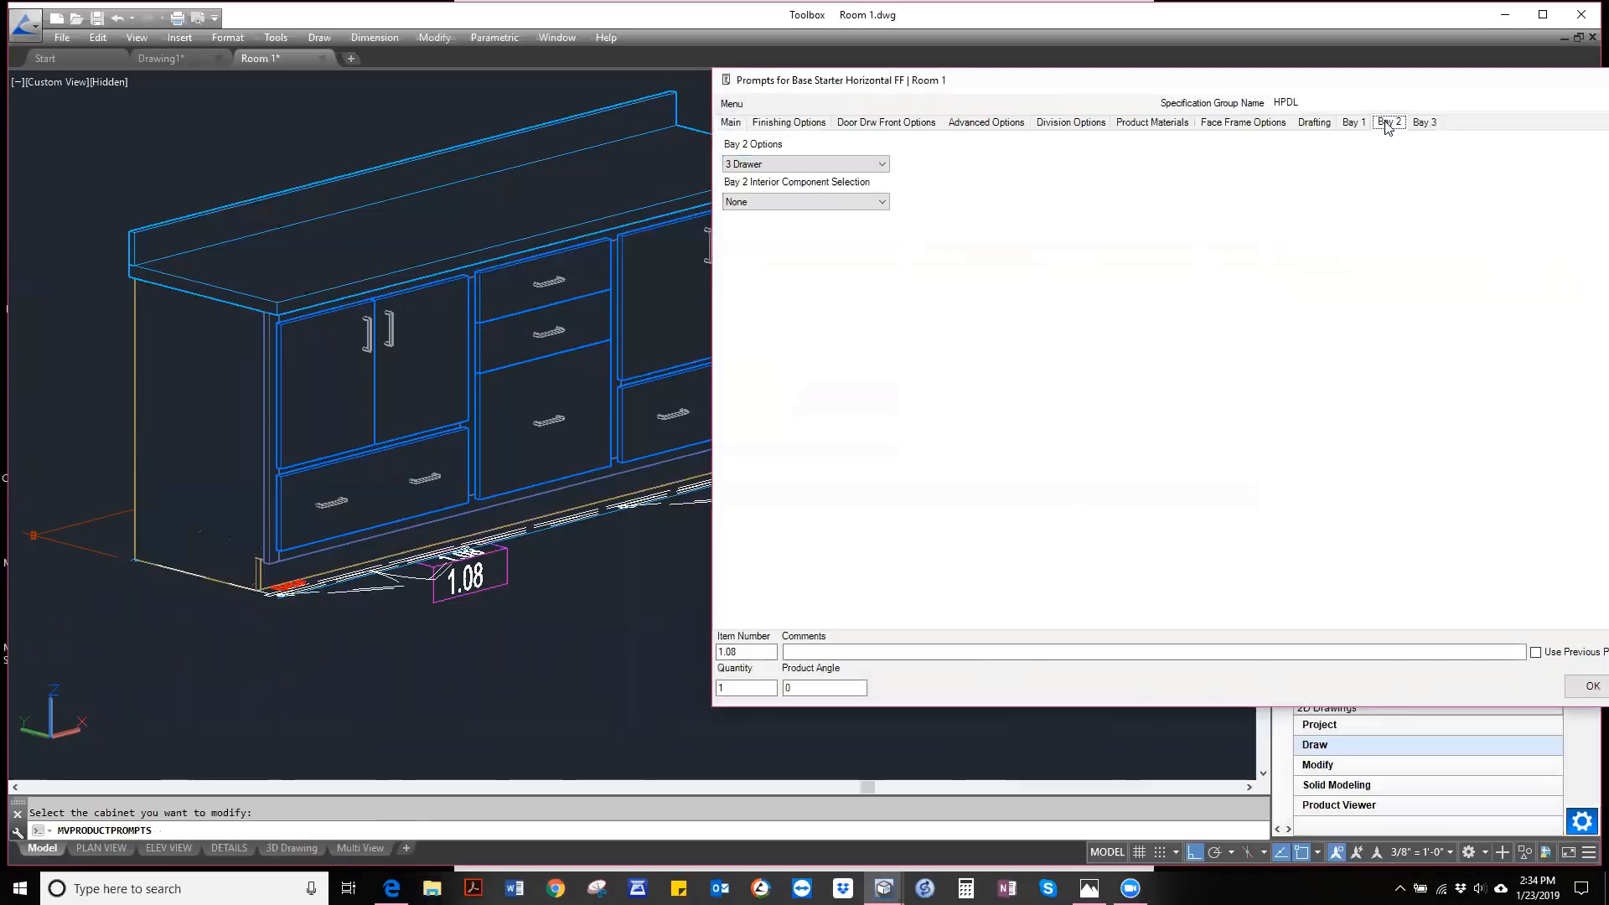
left_click(795, 167)
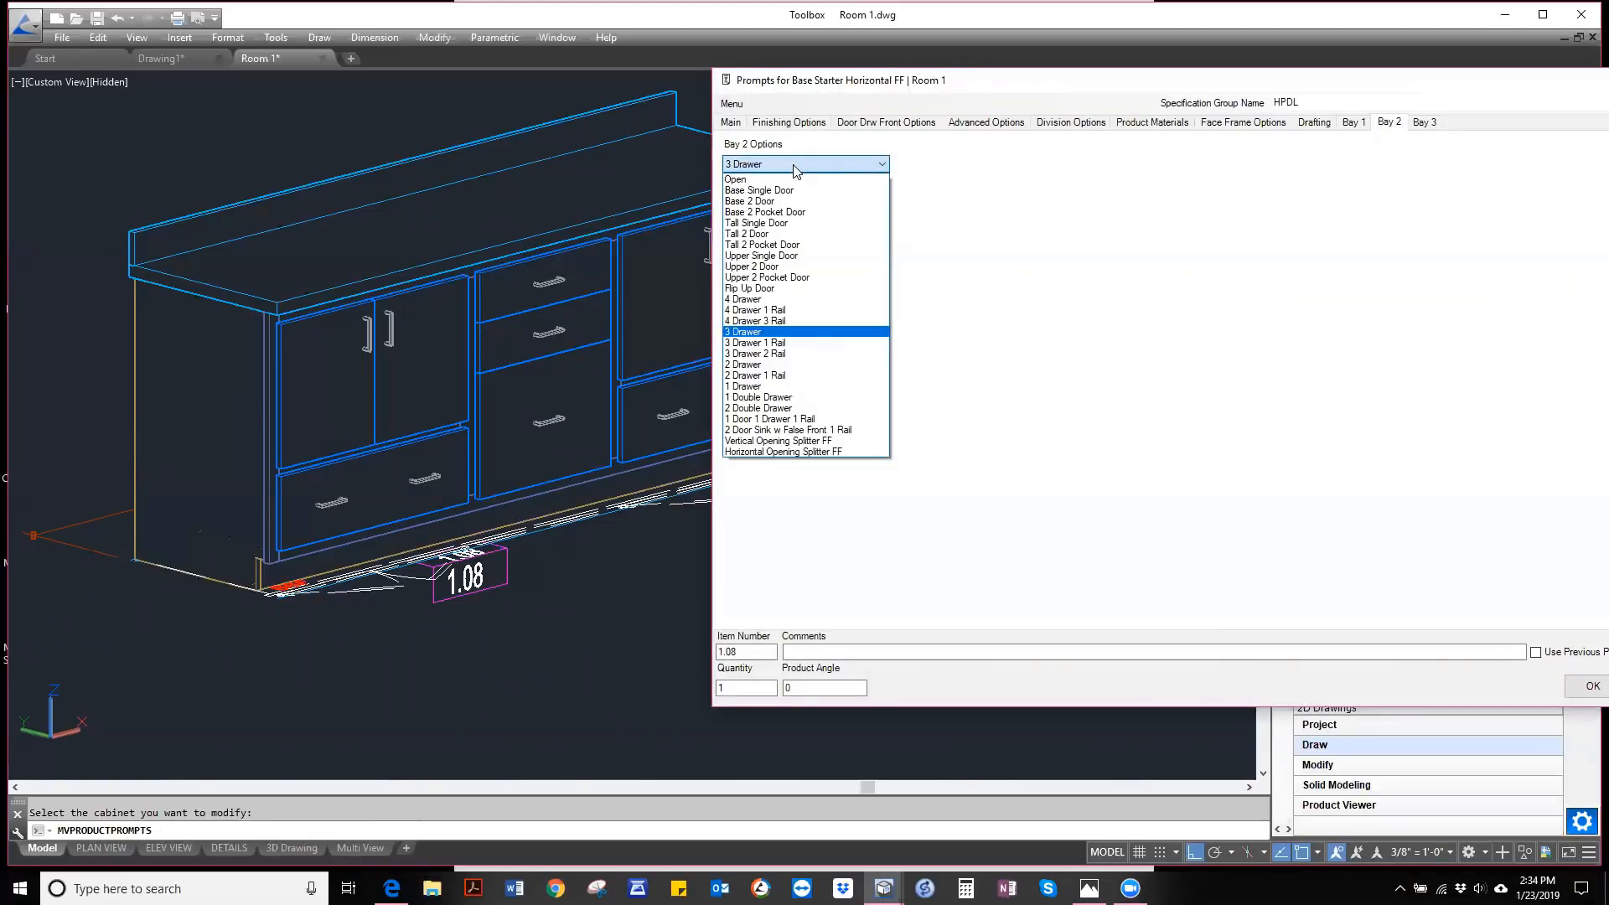
left_click(746, 422)
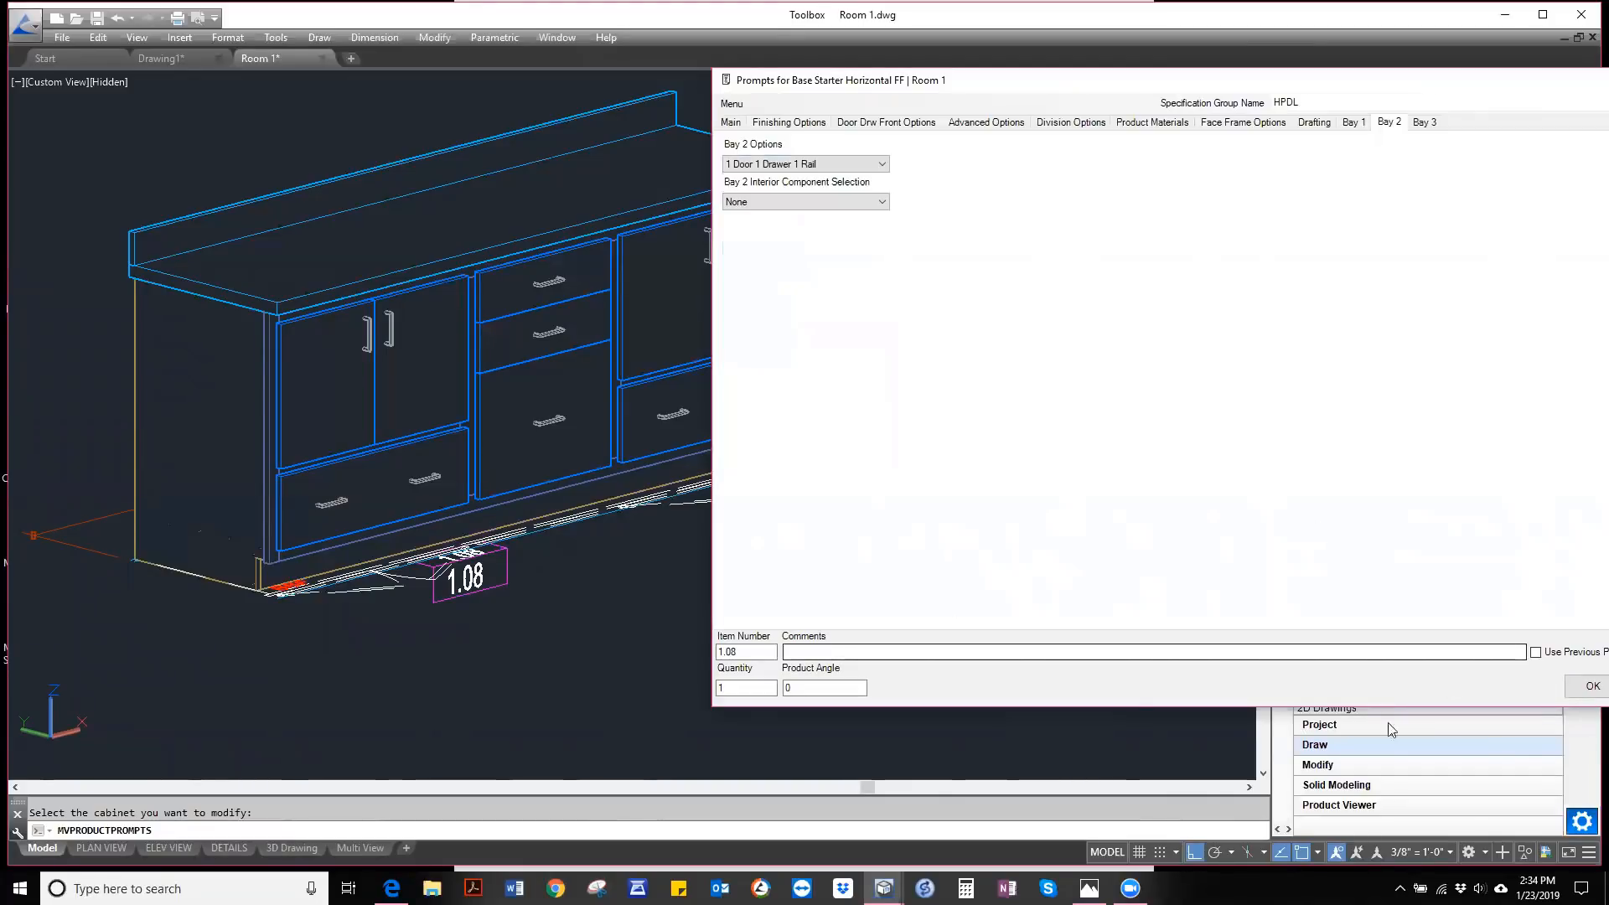
left_click(1590, 686)
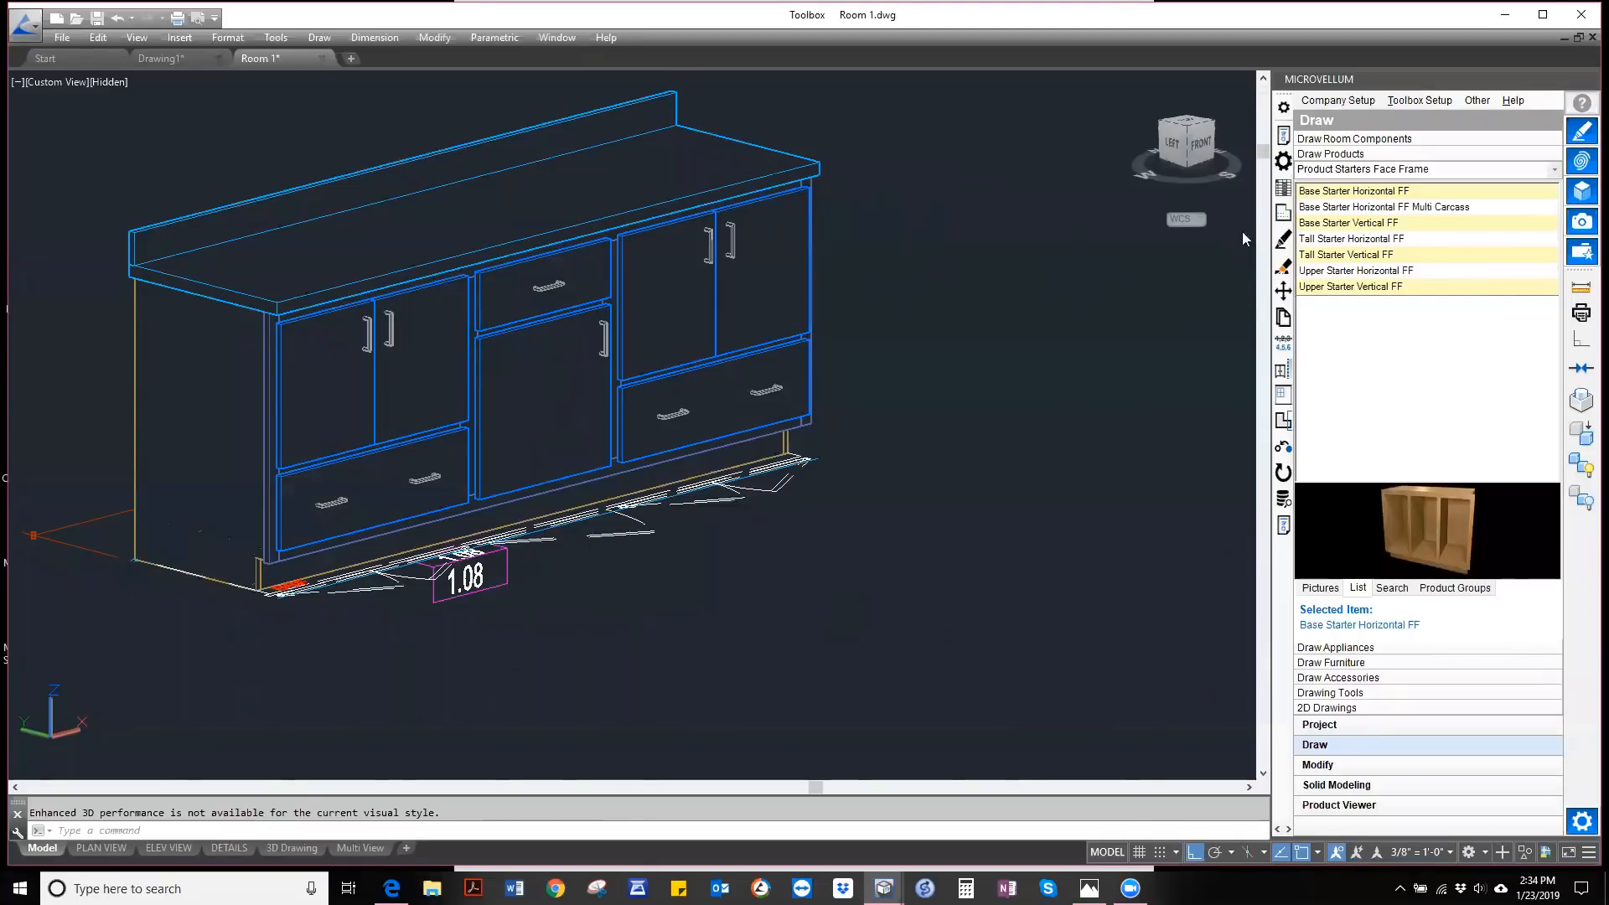
- Reduce the overall width of the three-bay face frame base in its prompts and redraw the cabinet
left_click(1283, 137)
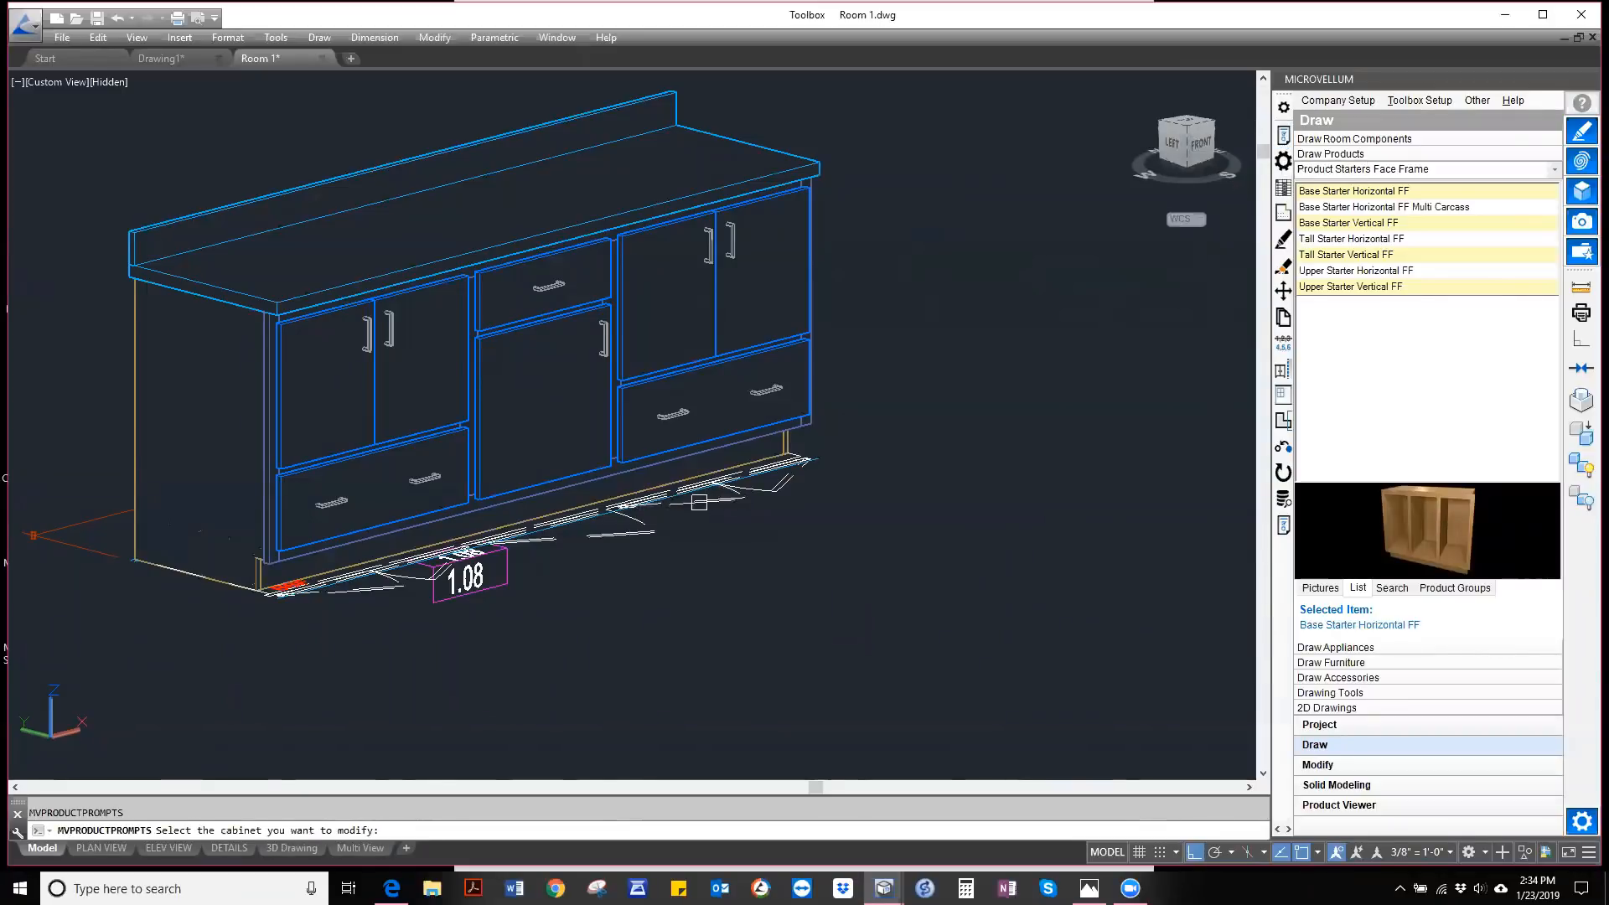
left_click(696, 510)
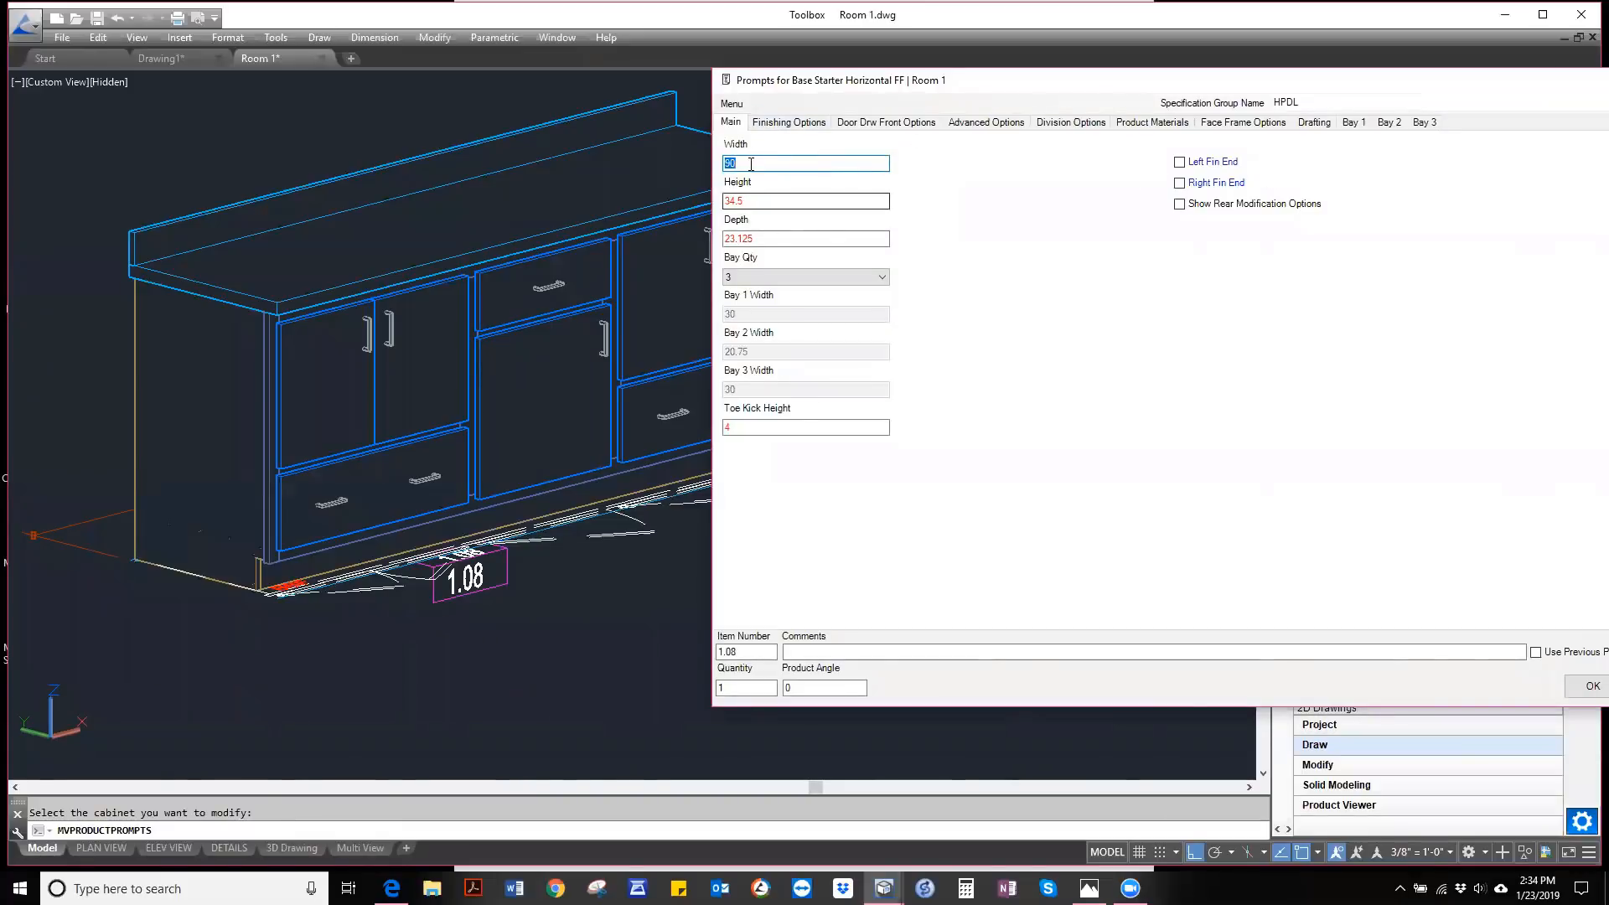
type("8")
left_click(1592, 686)
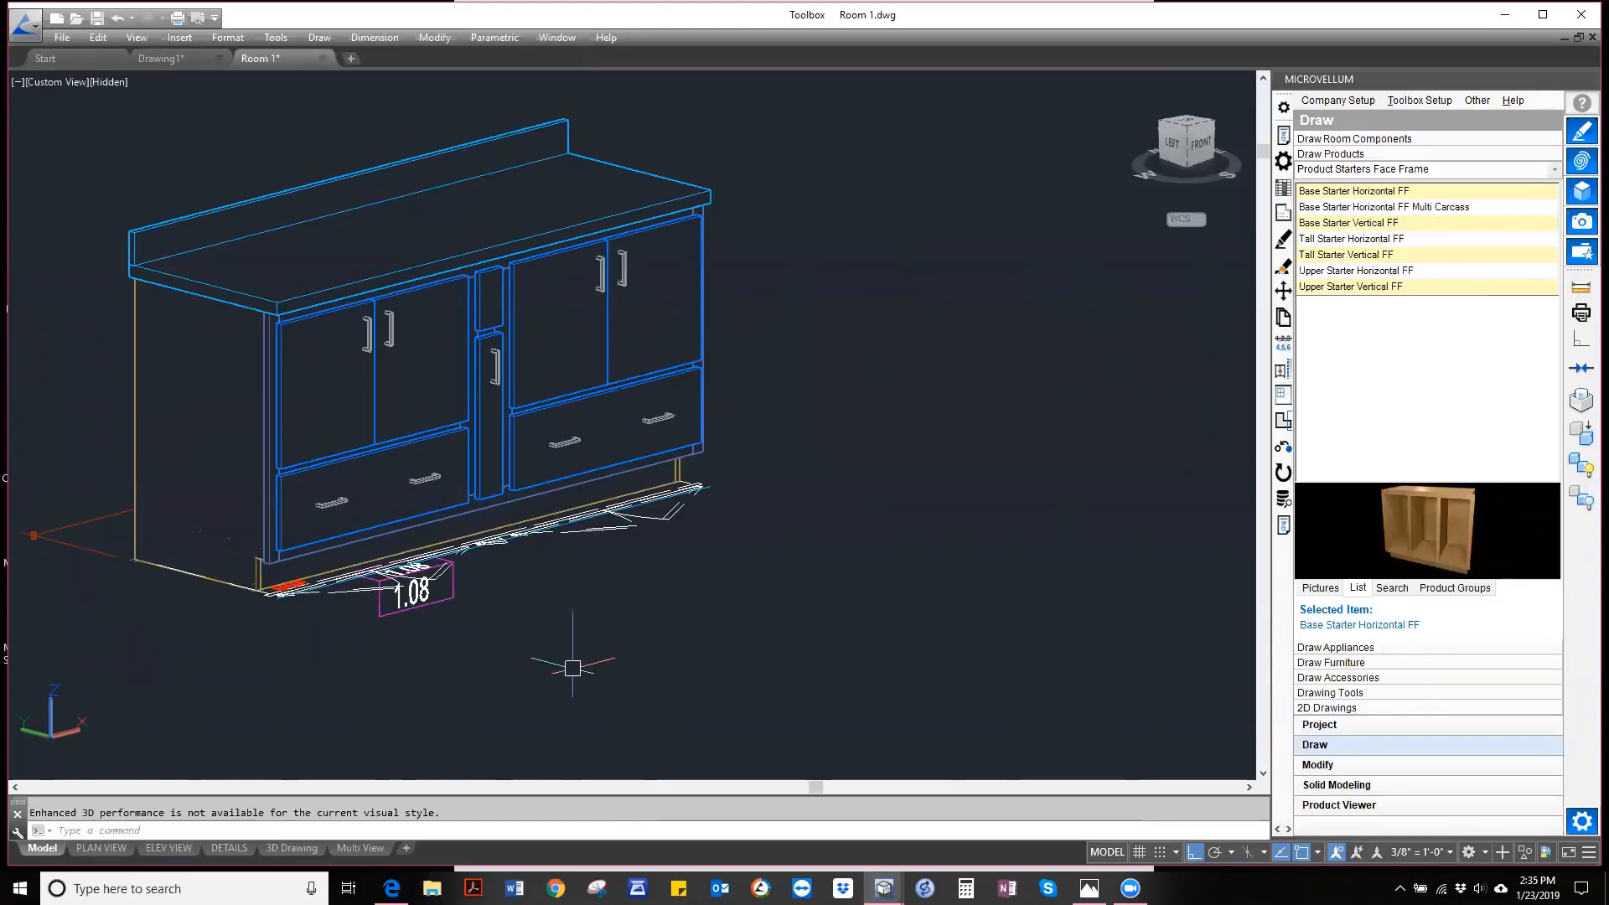
- Examine the fronts of the resized three-bay base, then the existing tall cabinet with doors, open sections and drawers
scroll(467, 501, "down", 4)
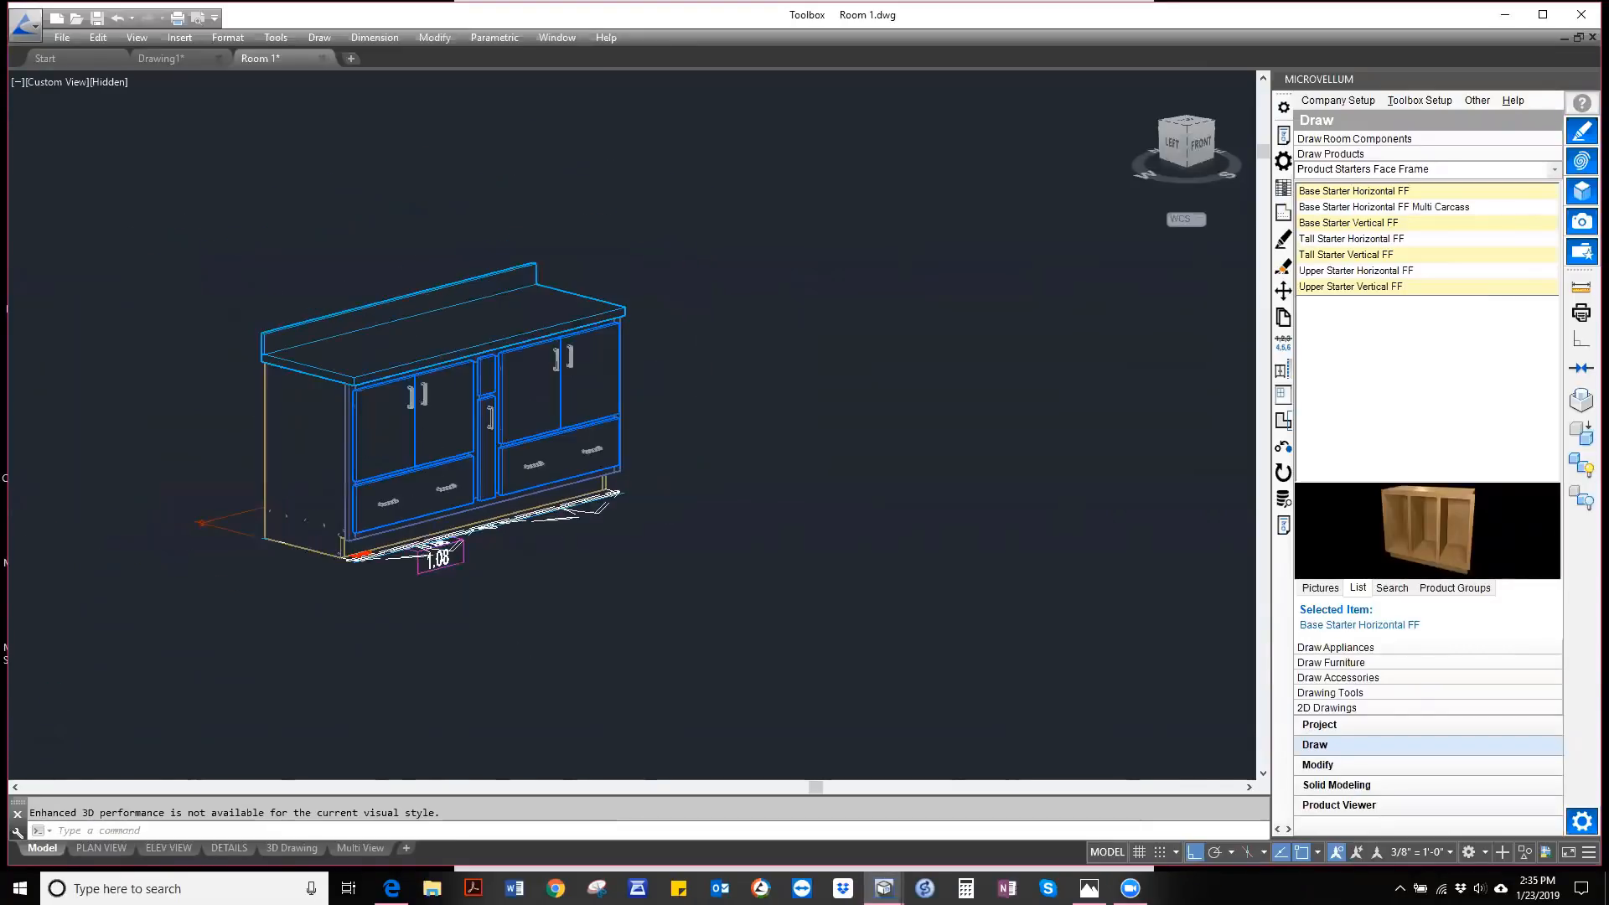
scroll(467, 511, "down", 4)
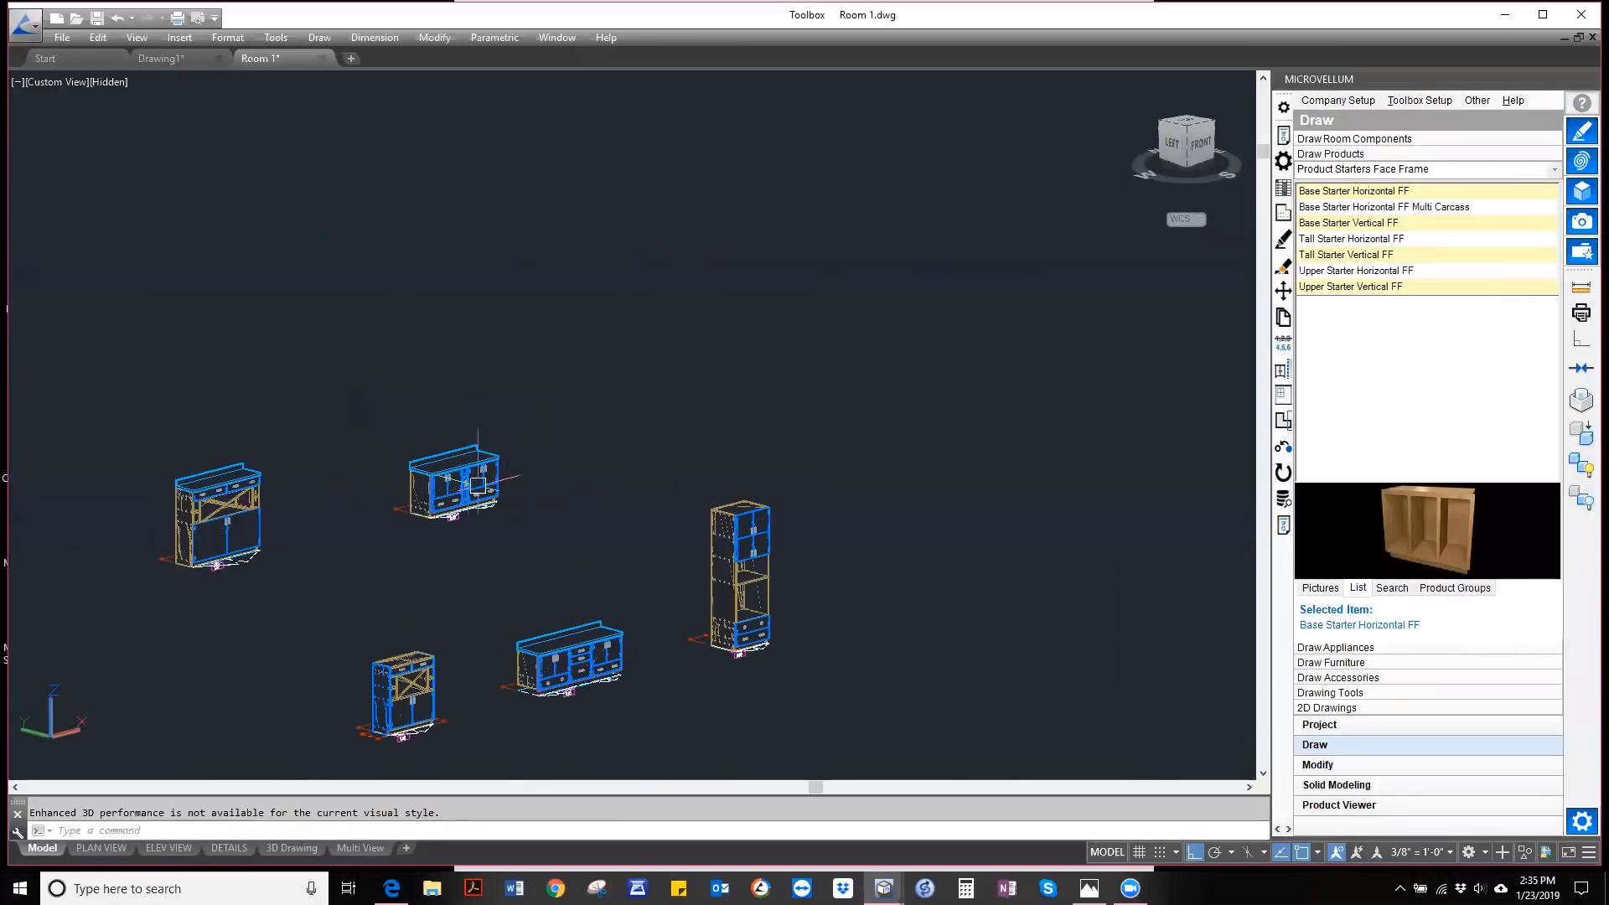
scroll(439, 459, "up", 3)
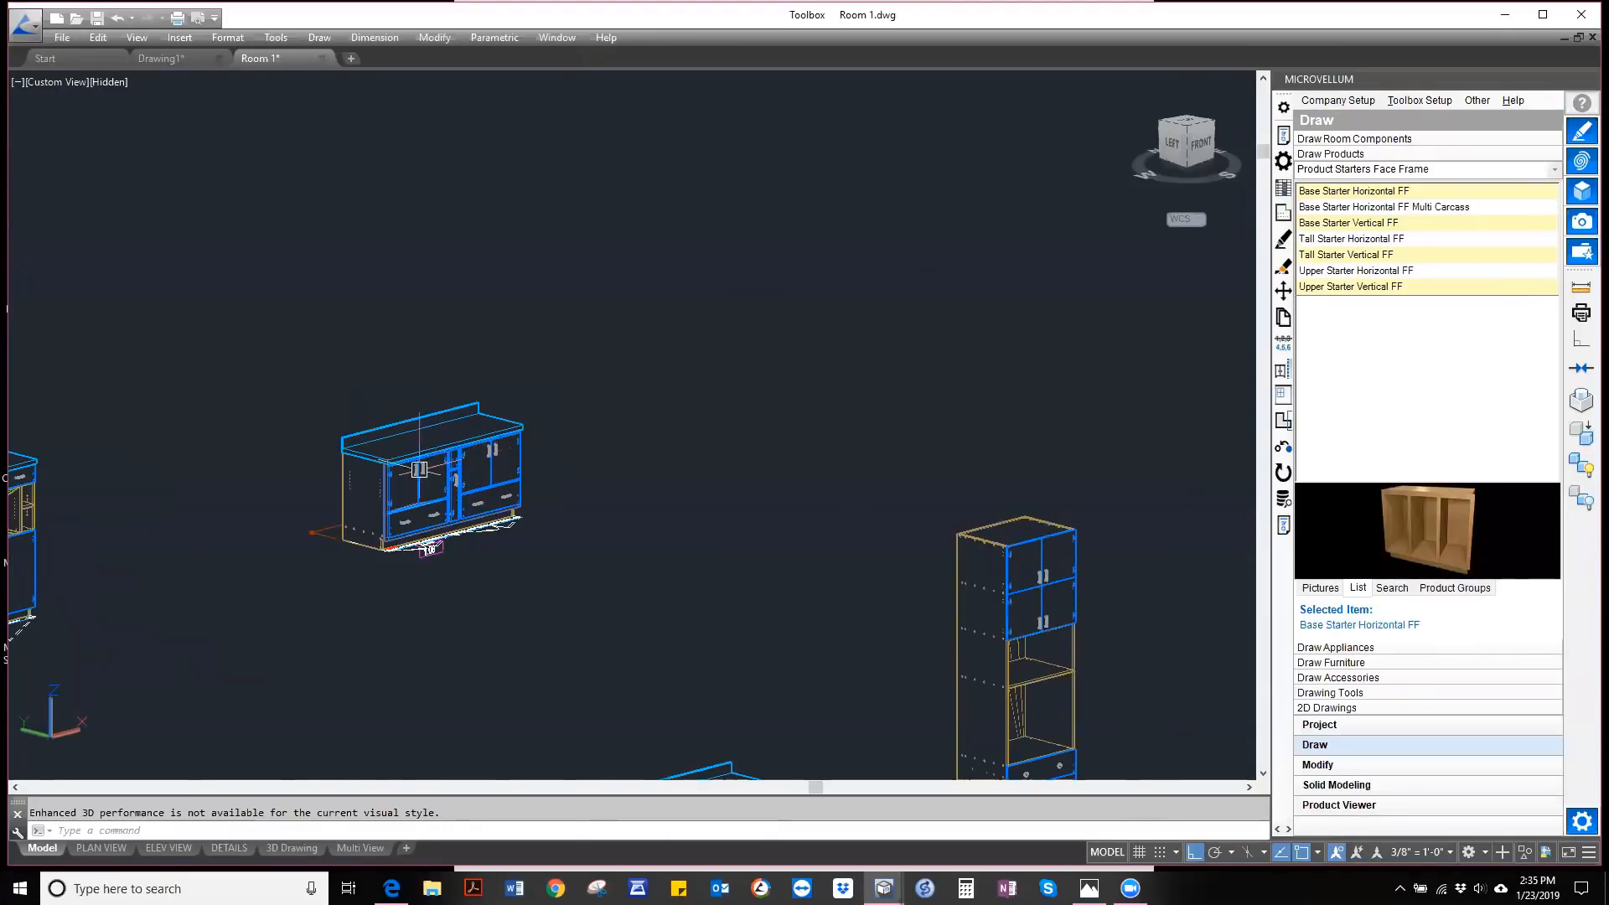
scroll(433, 497, "up", 5)
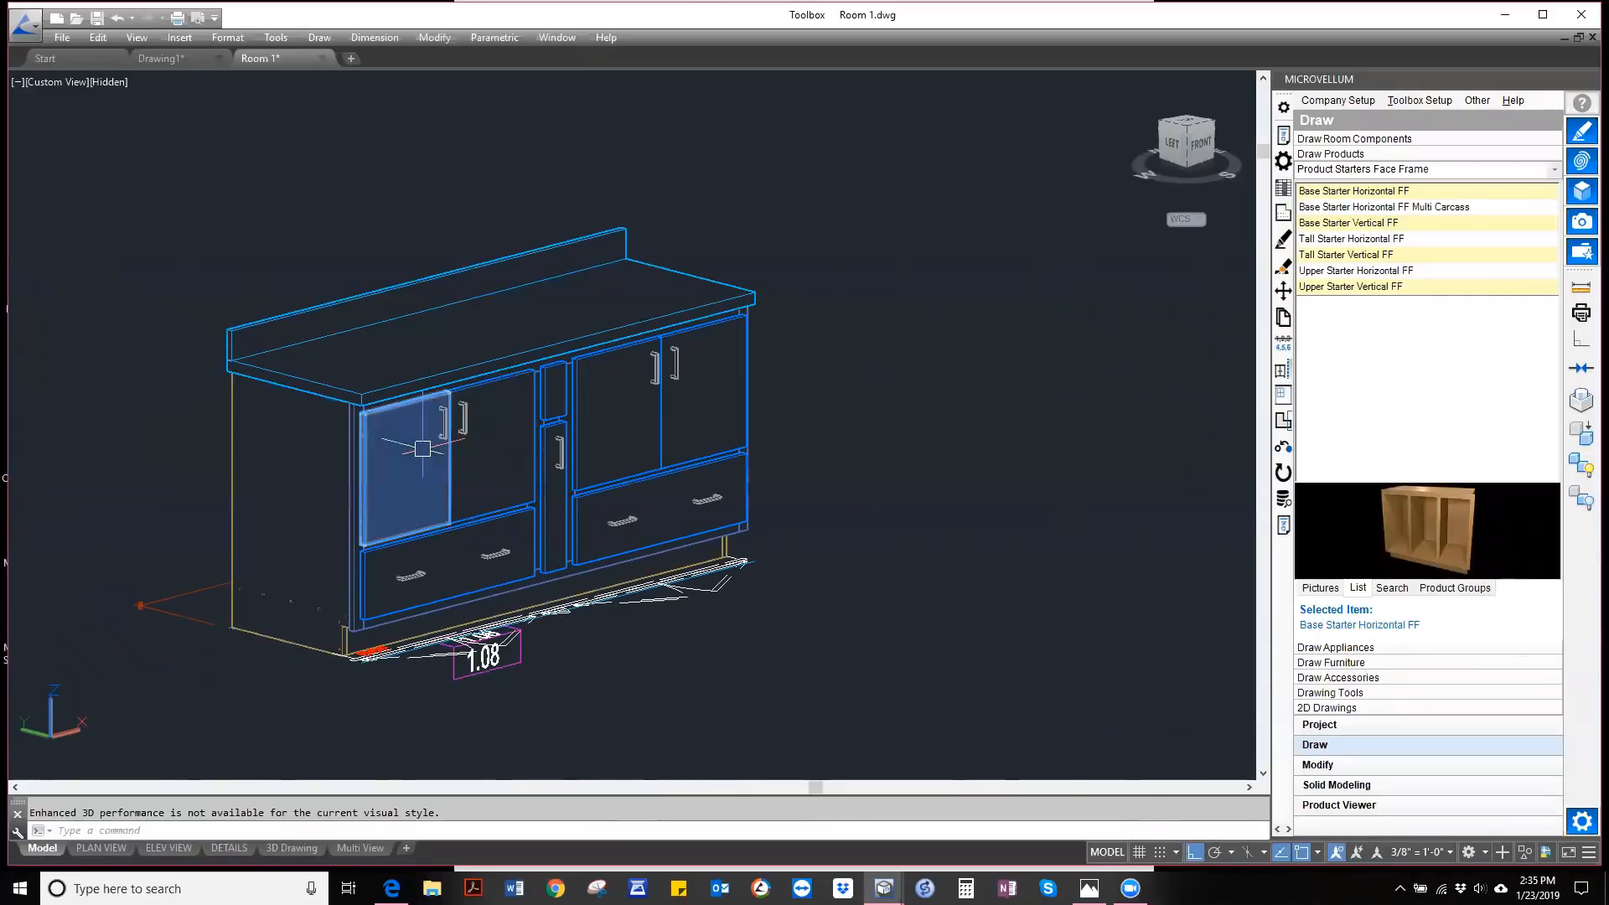
mouse_move(422, 448)
mouse_move(399, 568)
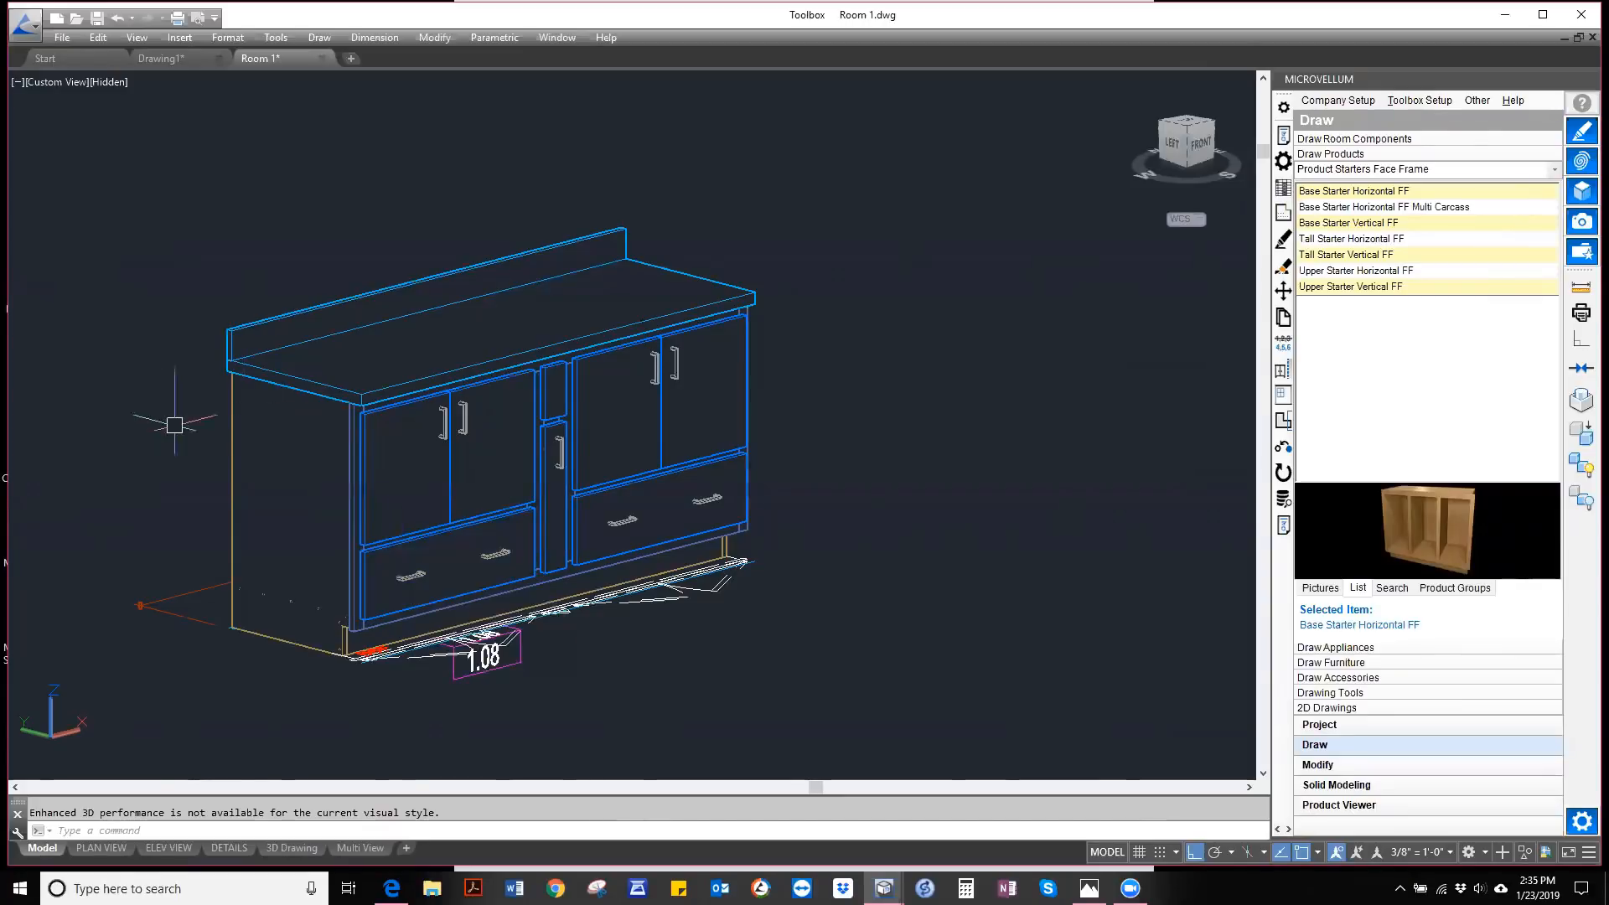
scroll(328, 378, "down", 5)
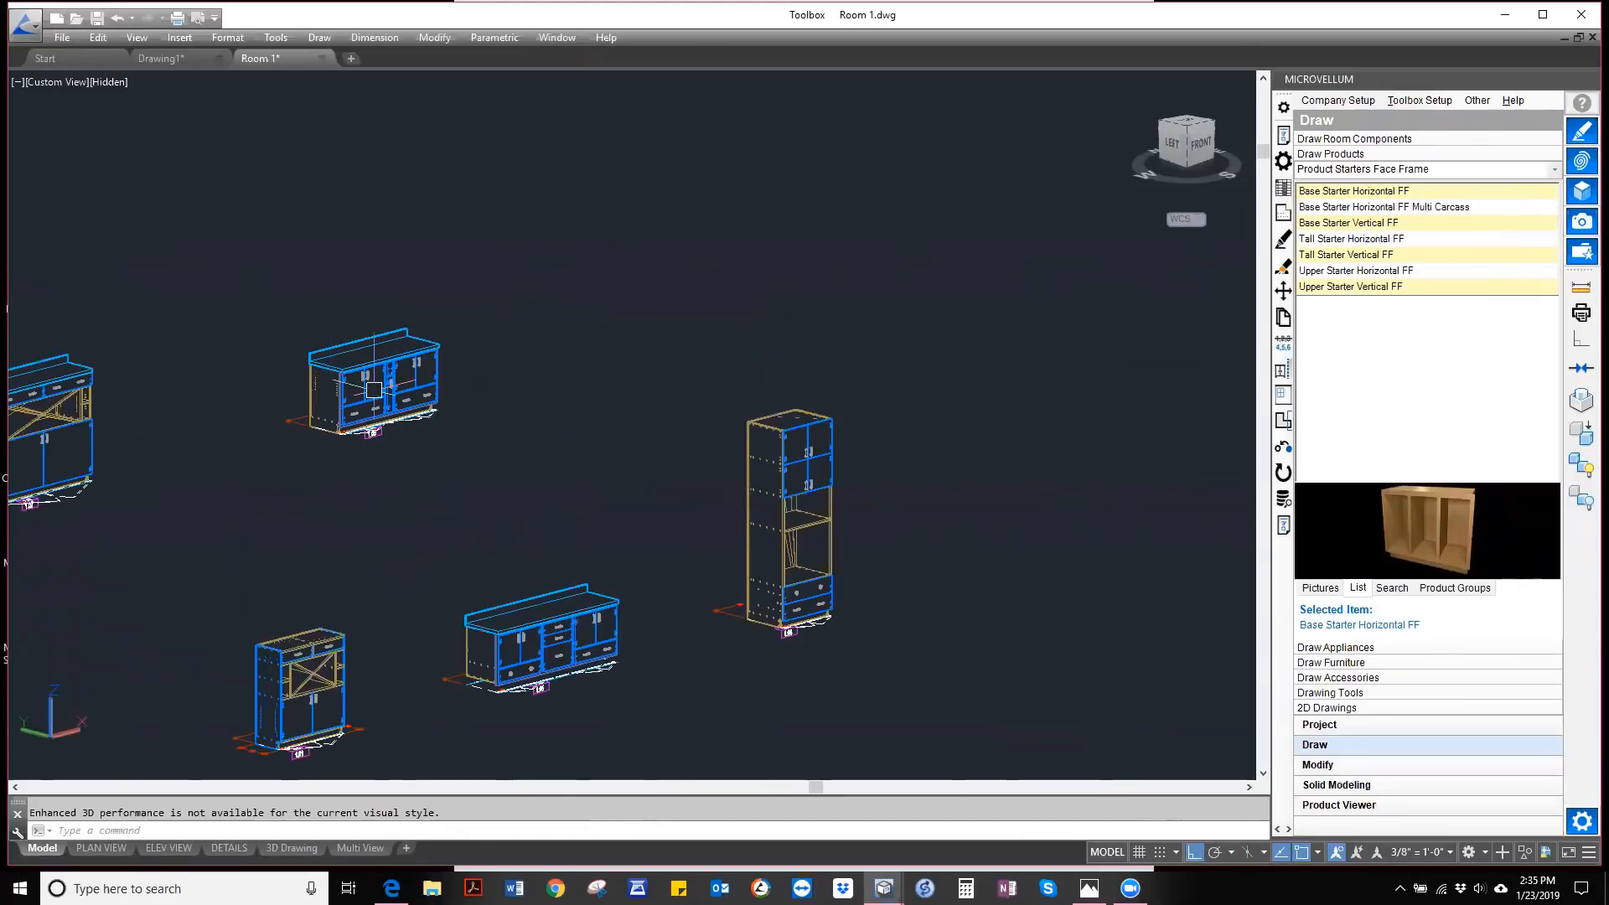
scroll(492, 449, "down", 4)
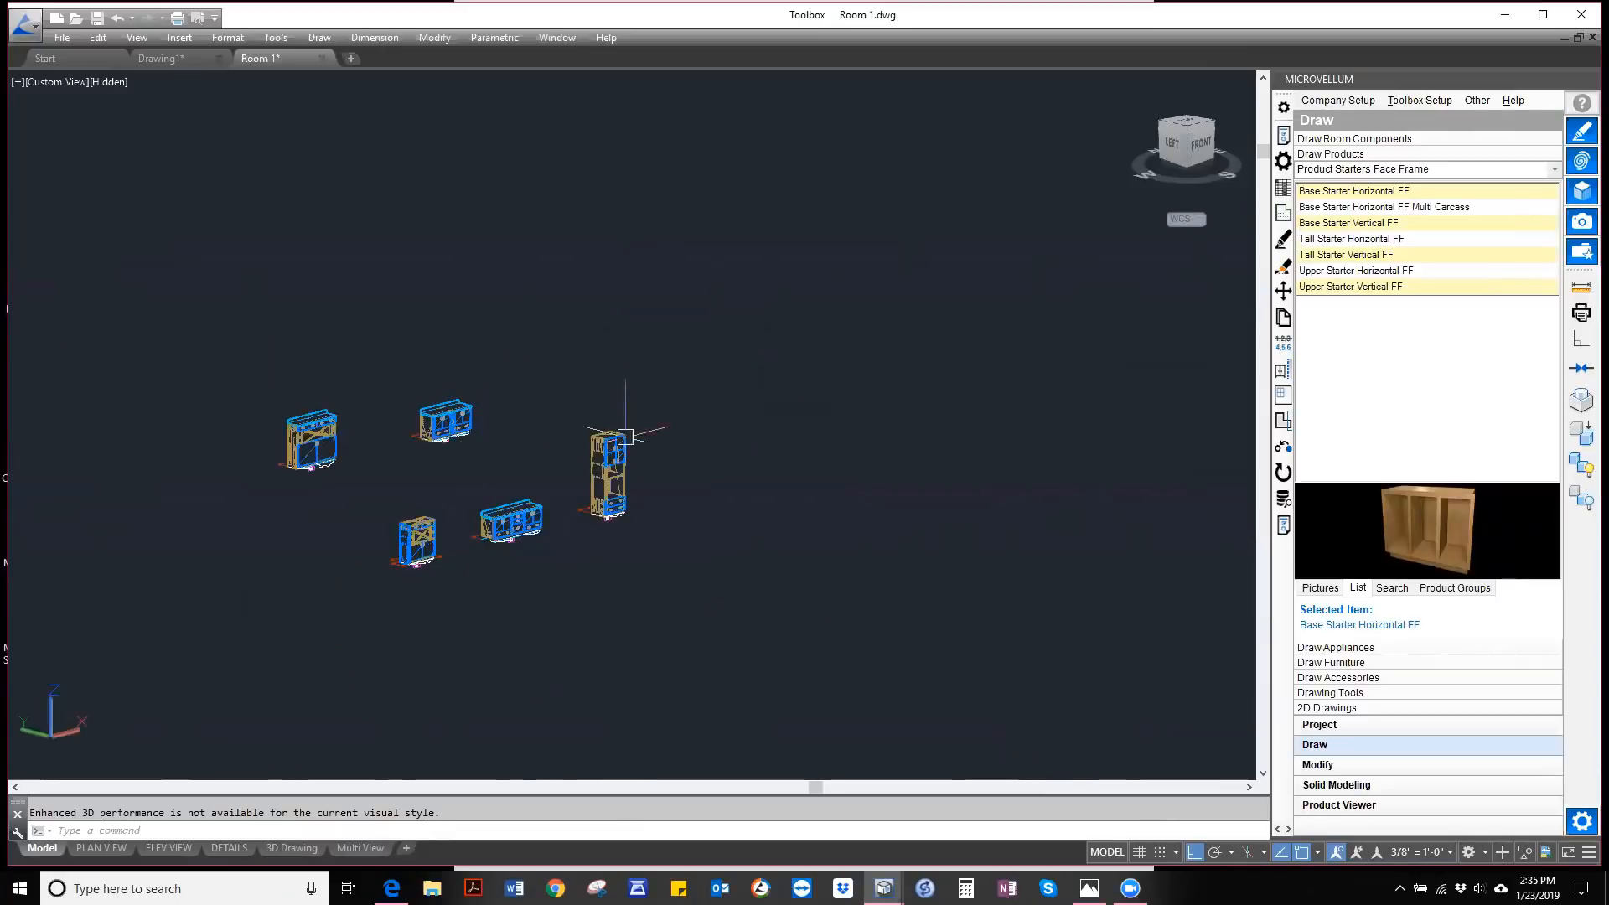
scroll(658, 482, "up", 3)
scroll(599, 553, "up", 2)
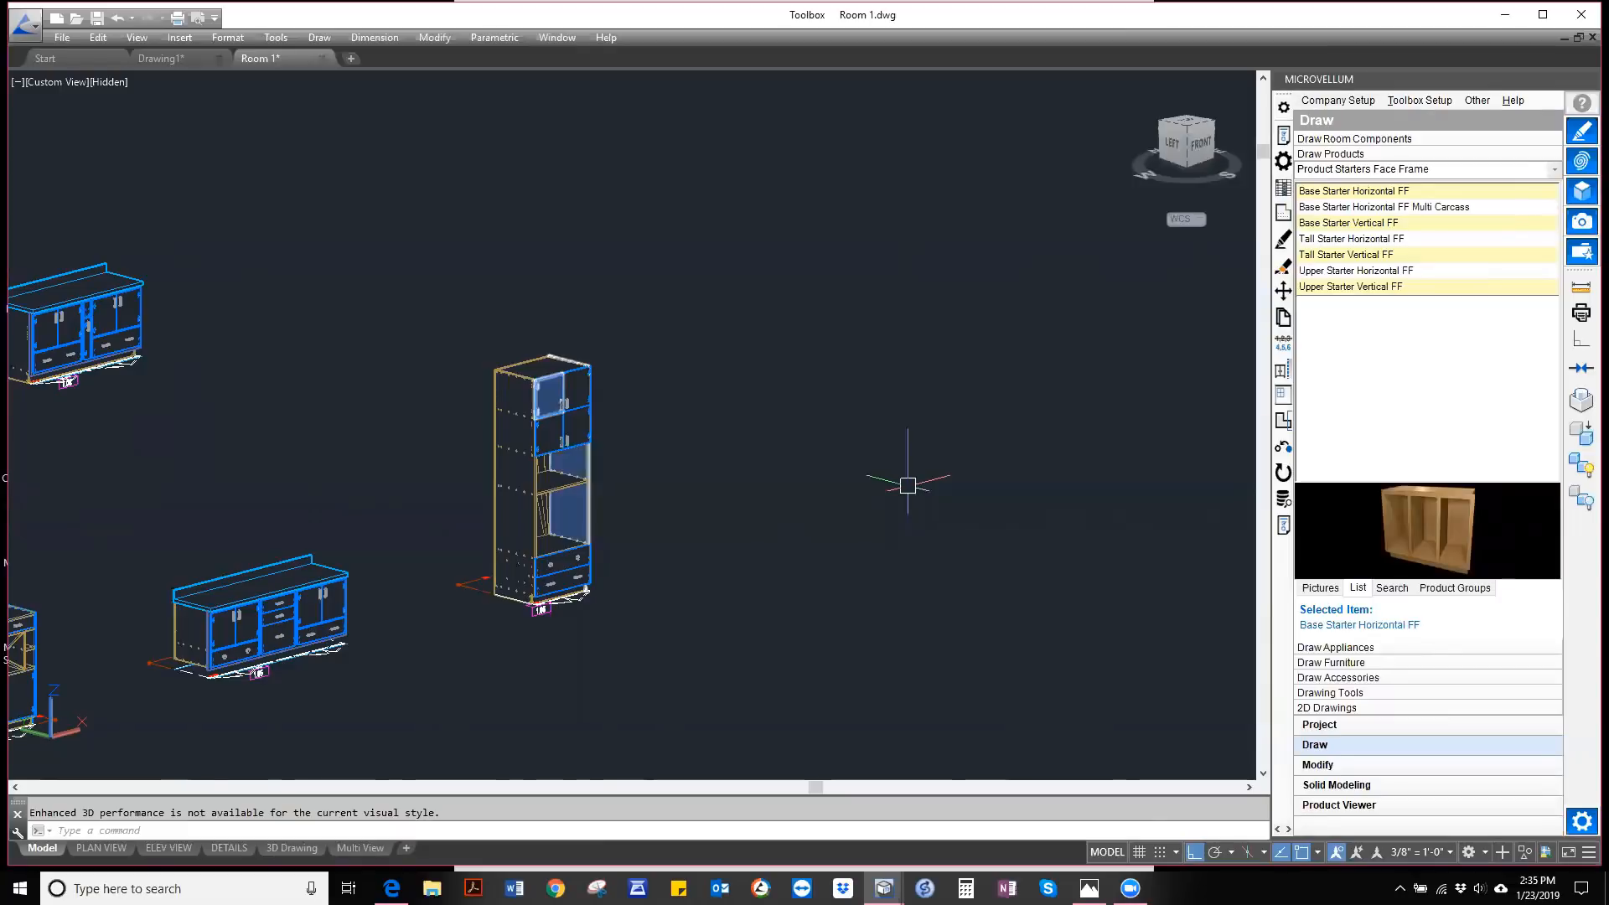
scroll(536, 576, "up", 1)
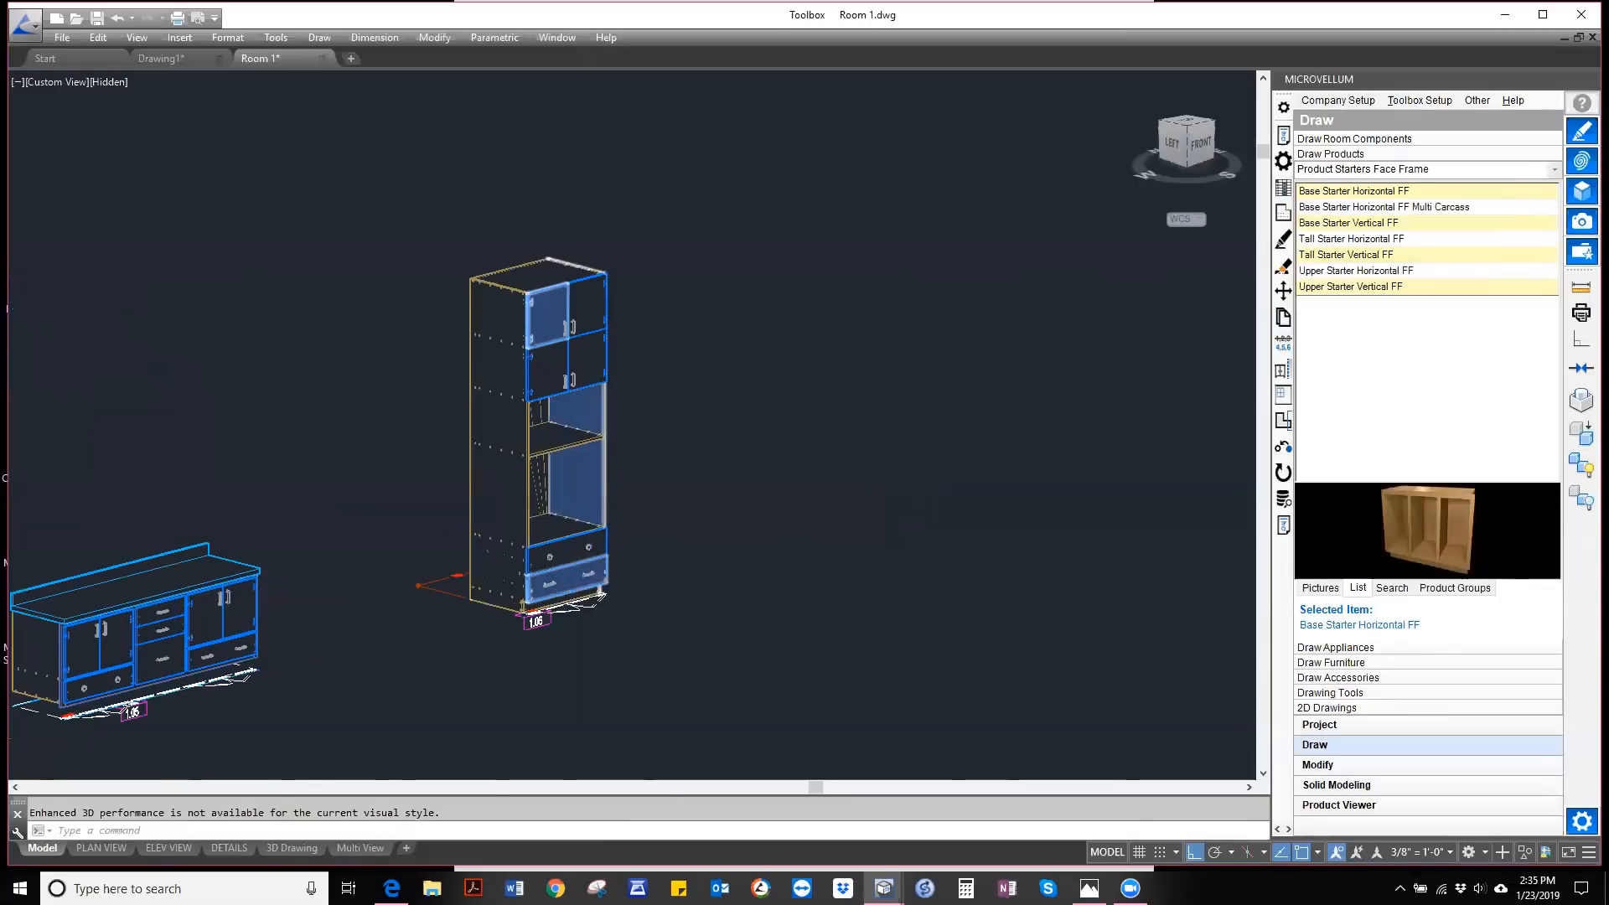
scroll(578, 450, "up", 1)
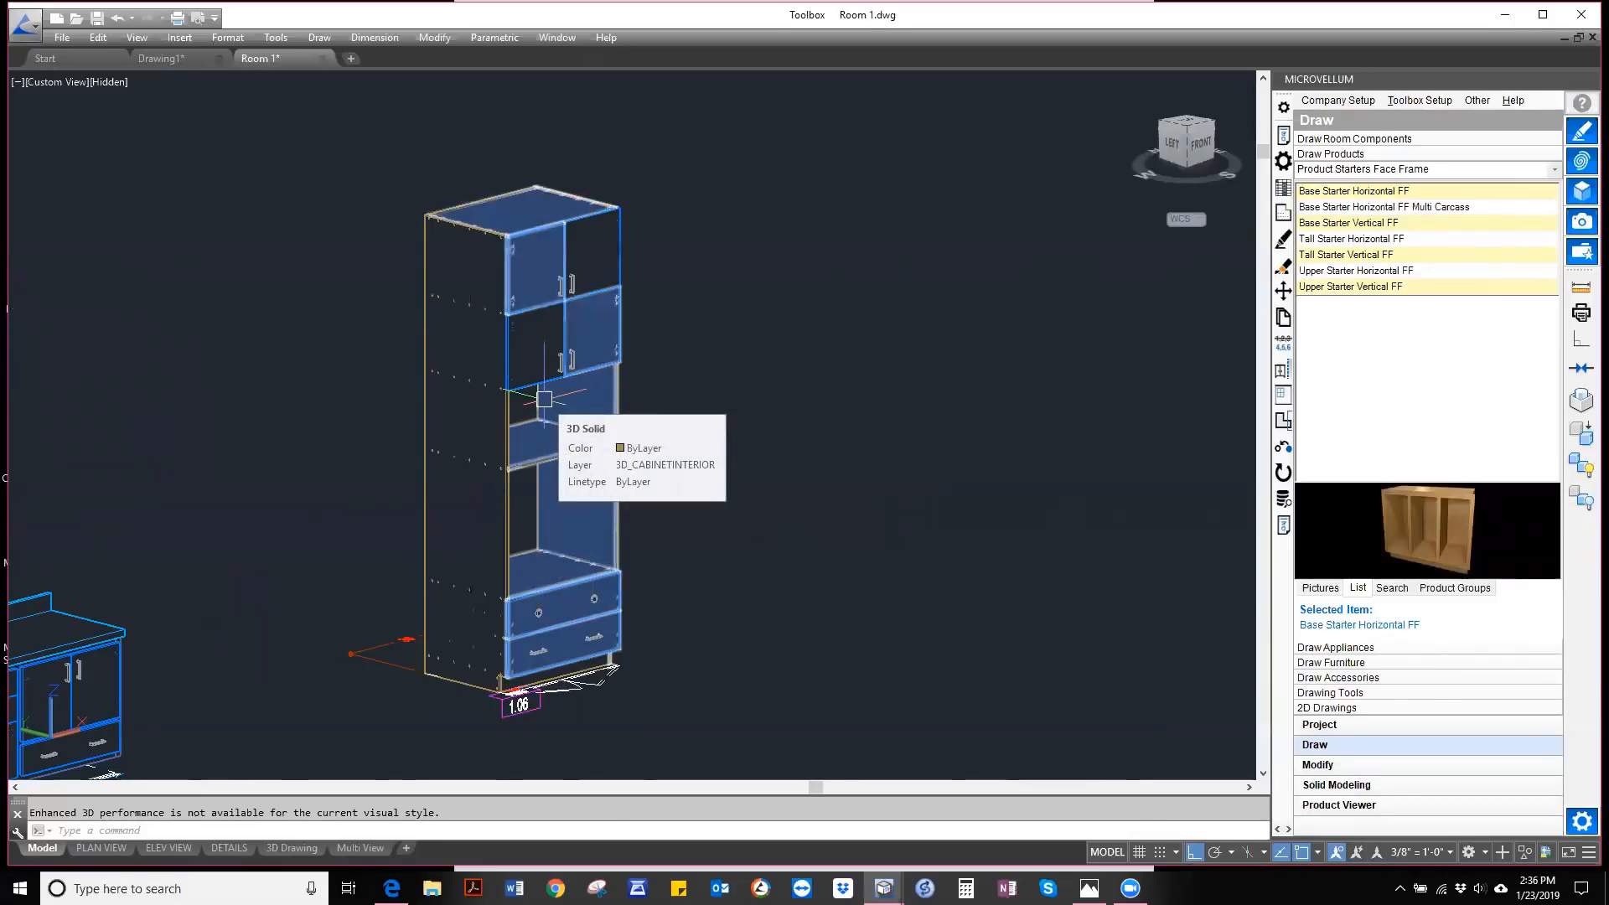
- Place a Tall Starter Vertical from the frameless Product Starters library in the open space beside the existing tall cabinet
left_click(1555, 172)
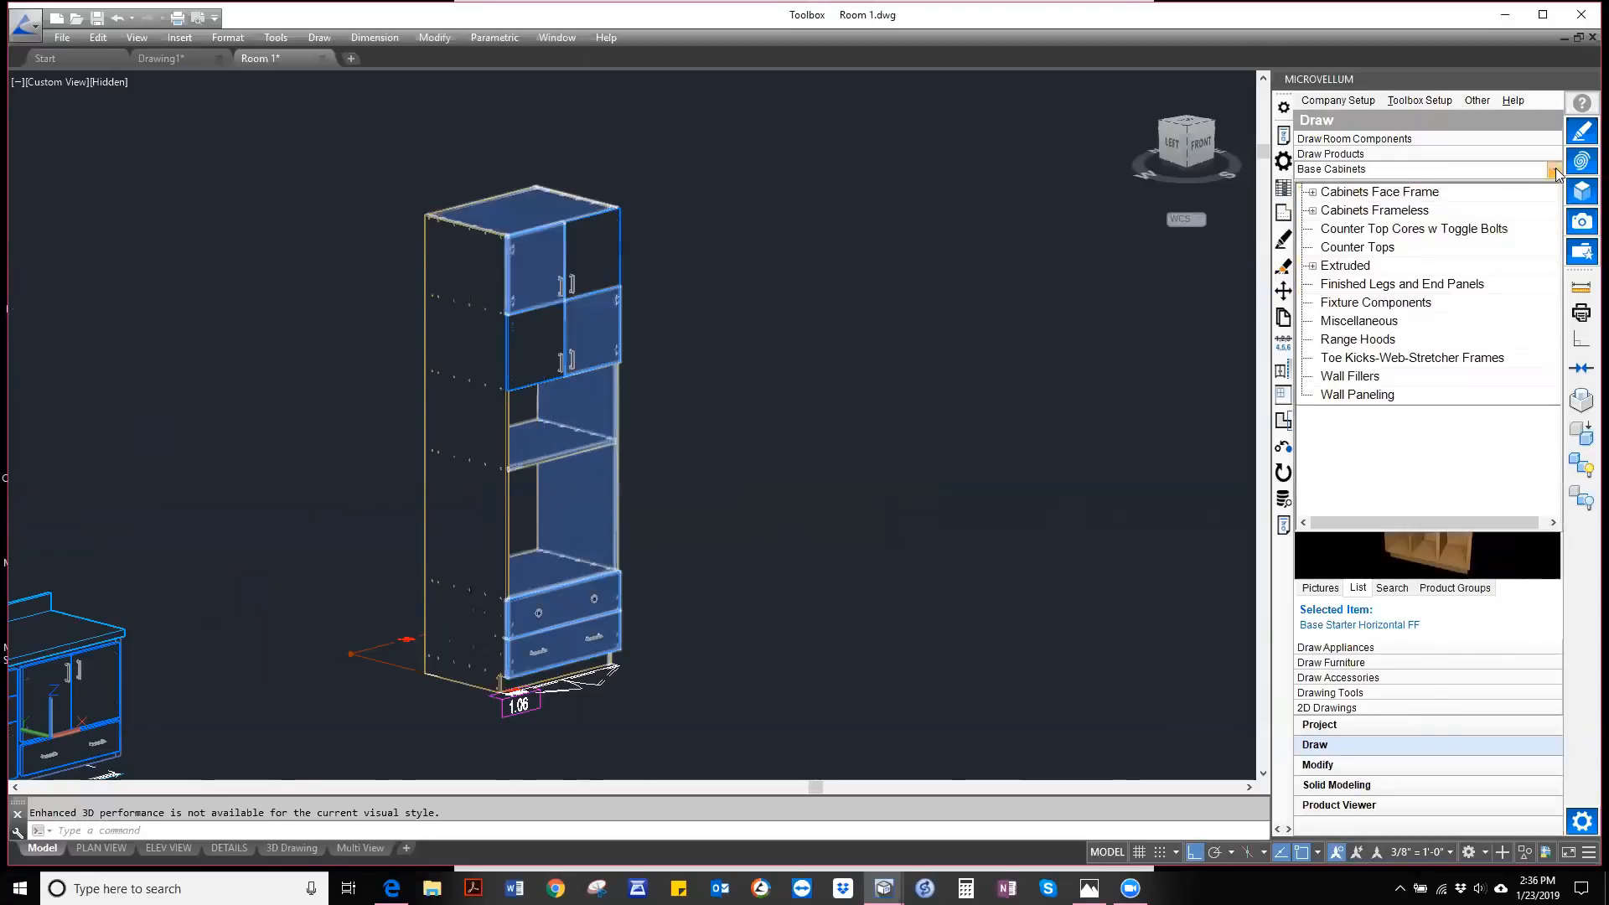
left_click(1312, 211)
left_click(1366, 340)
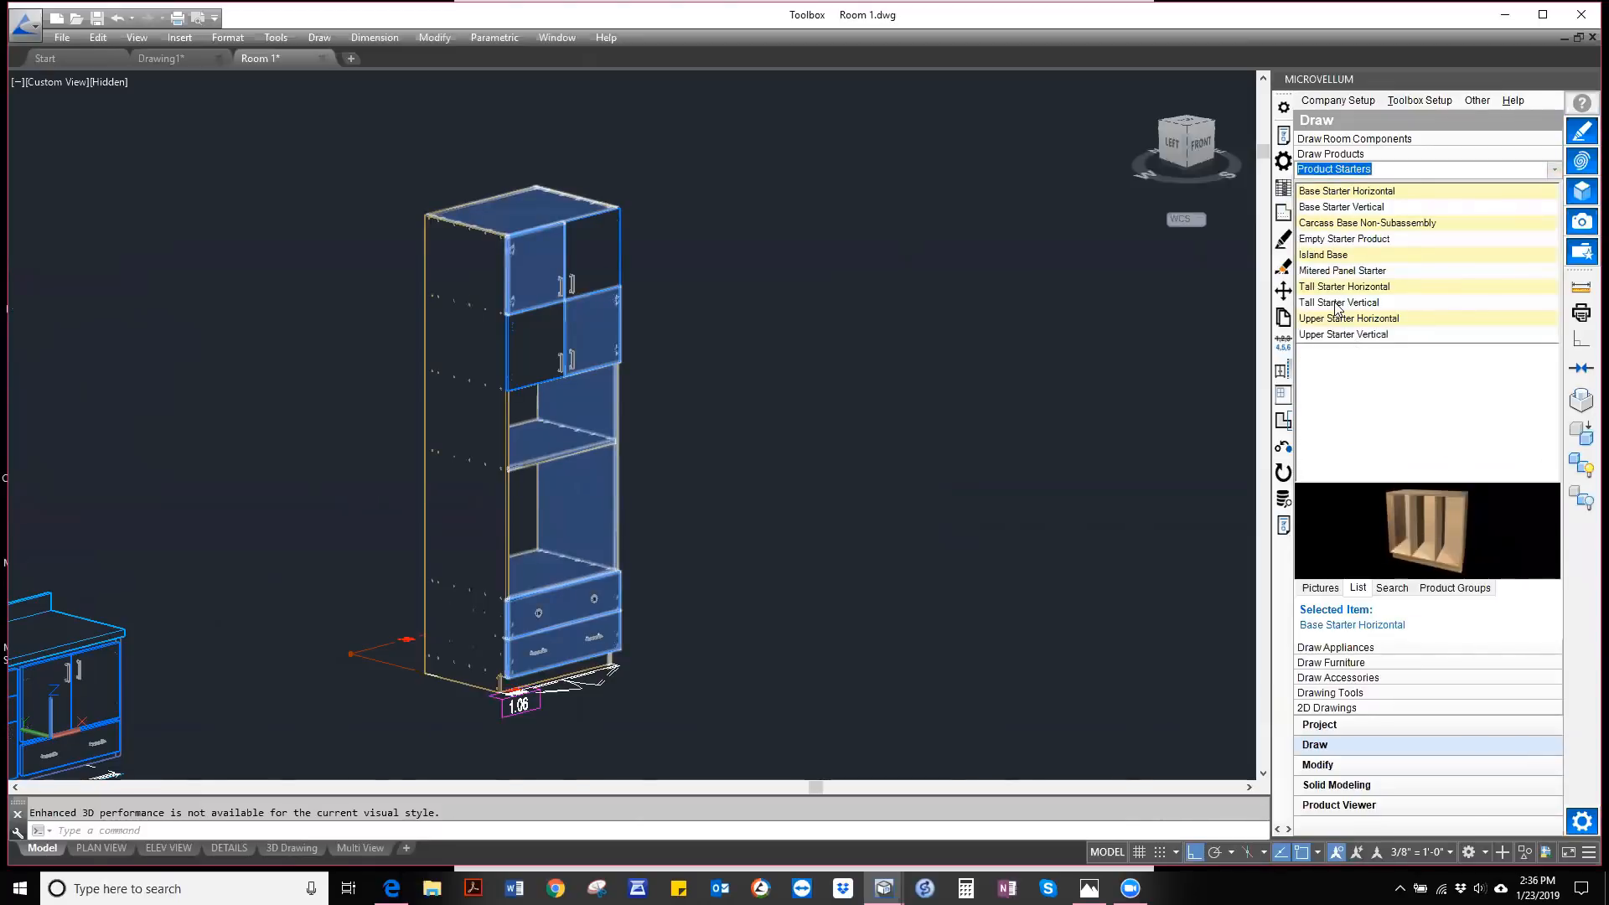
left_click(1338, 303)
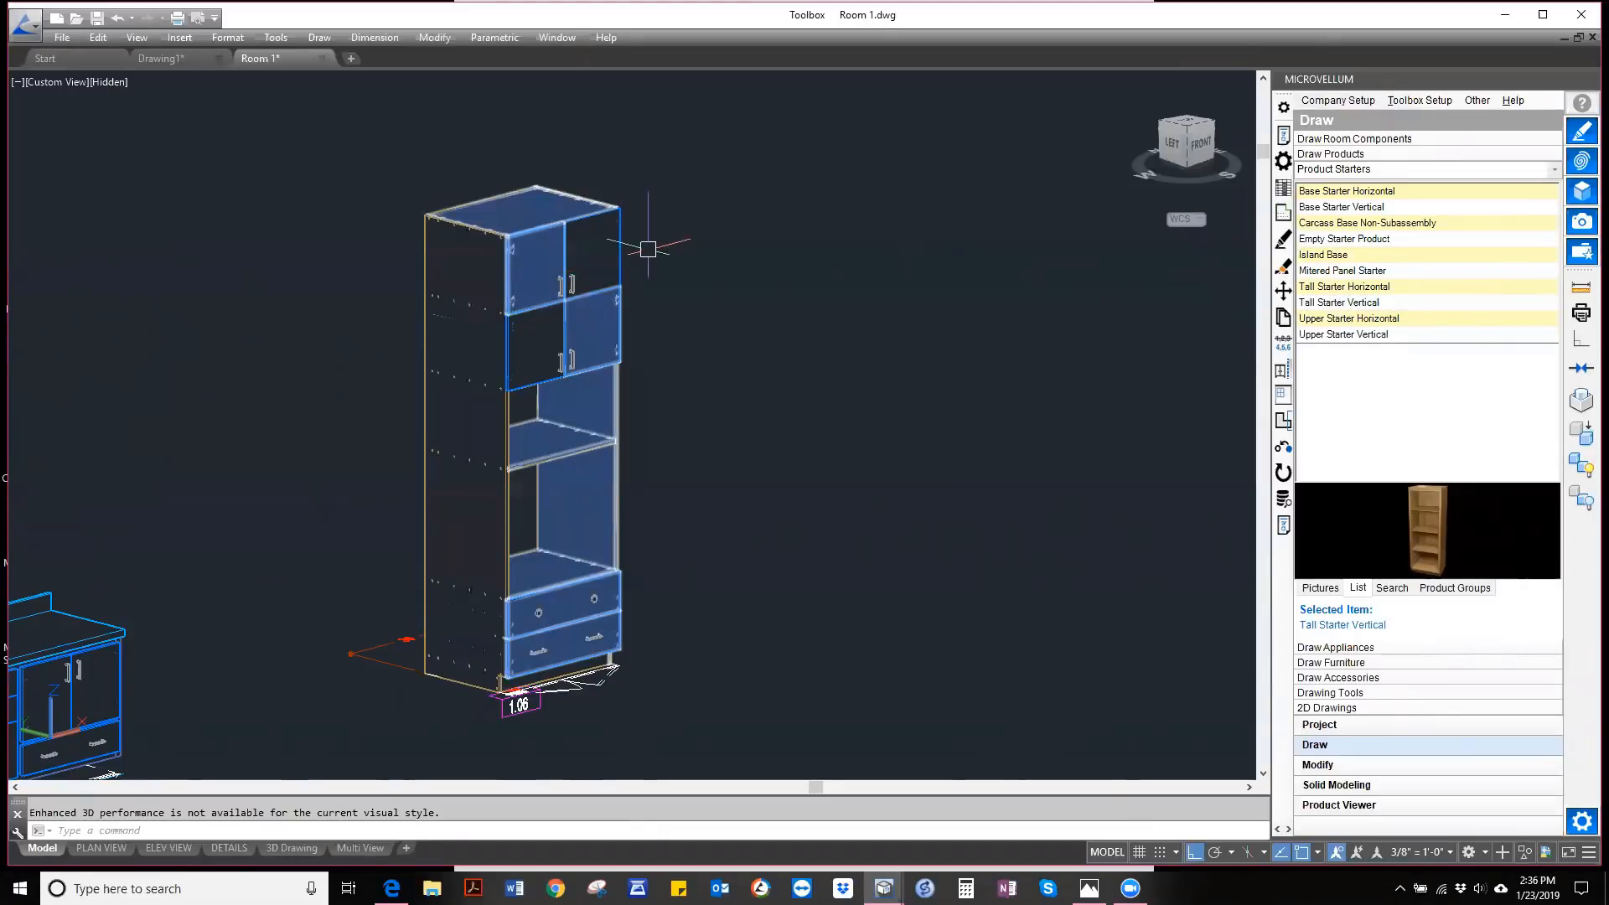
left_click(635, 355)
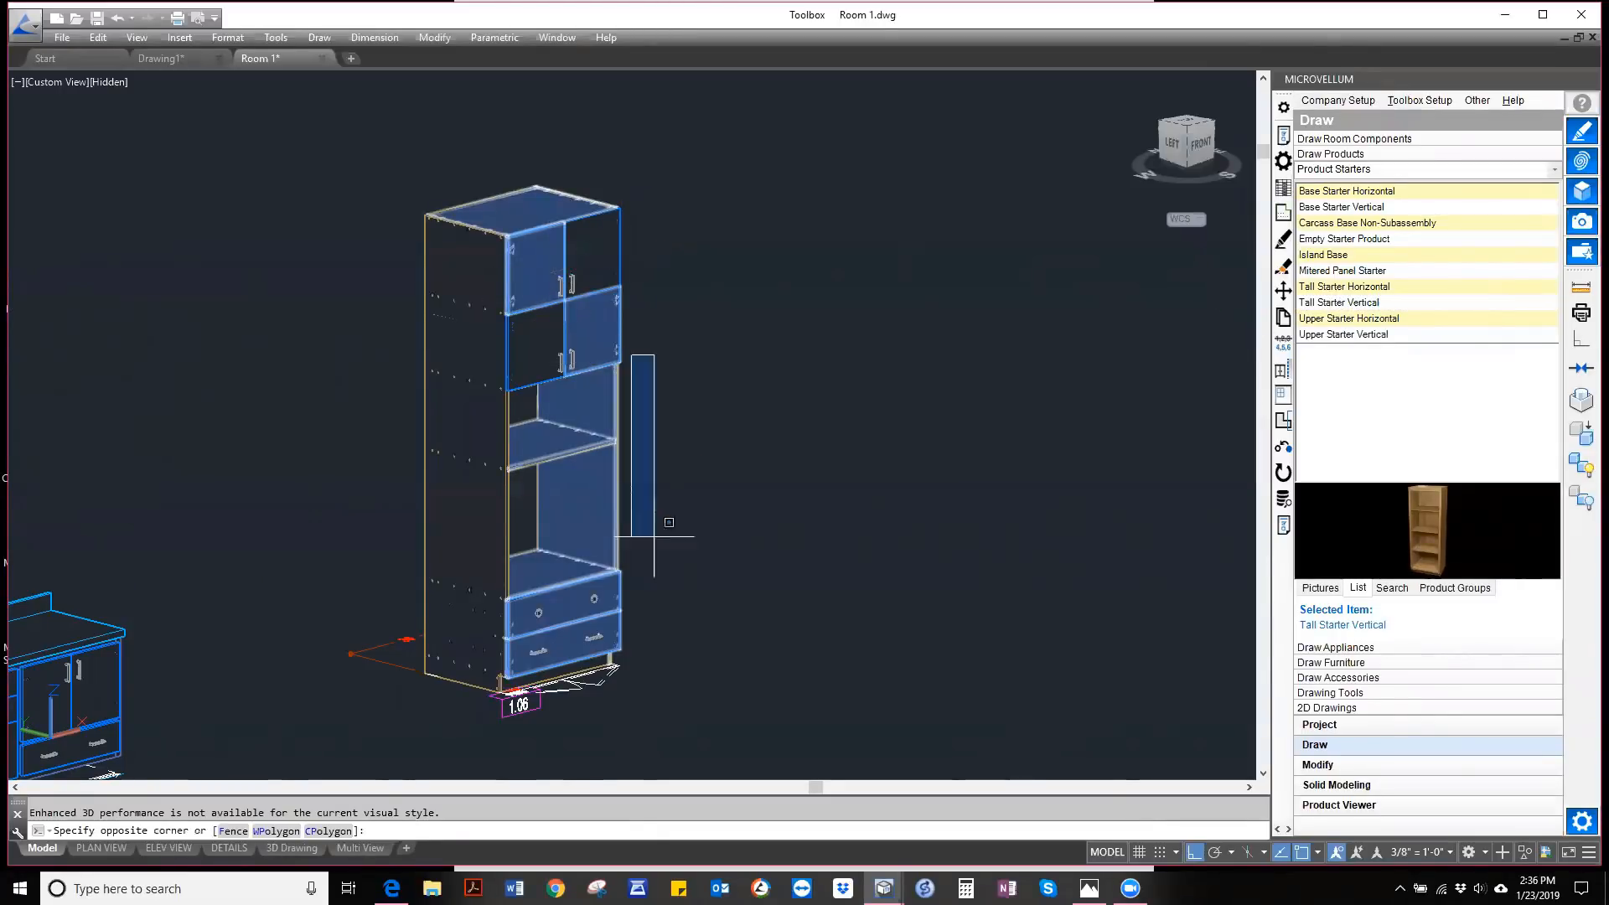
left_click(788, 545)
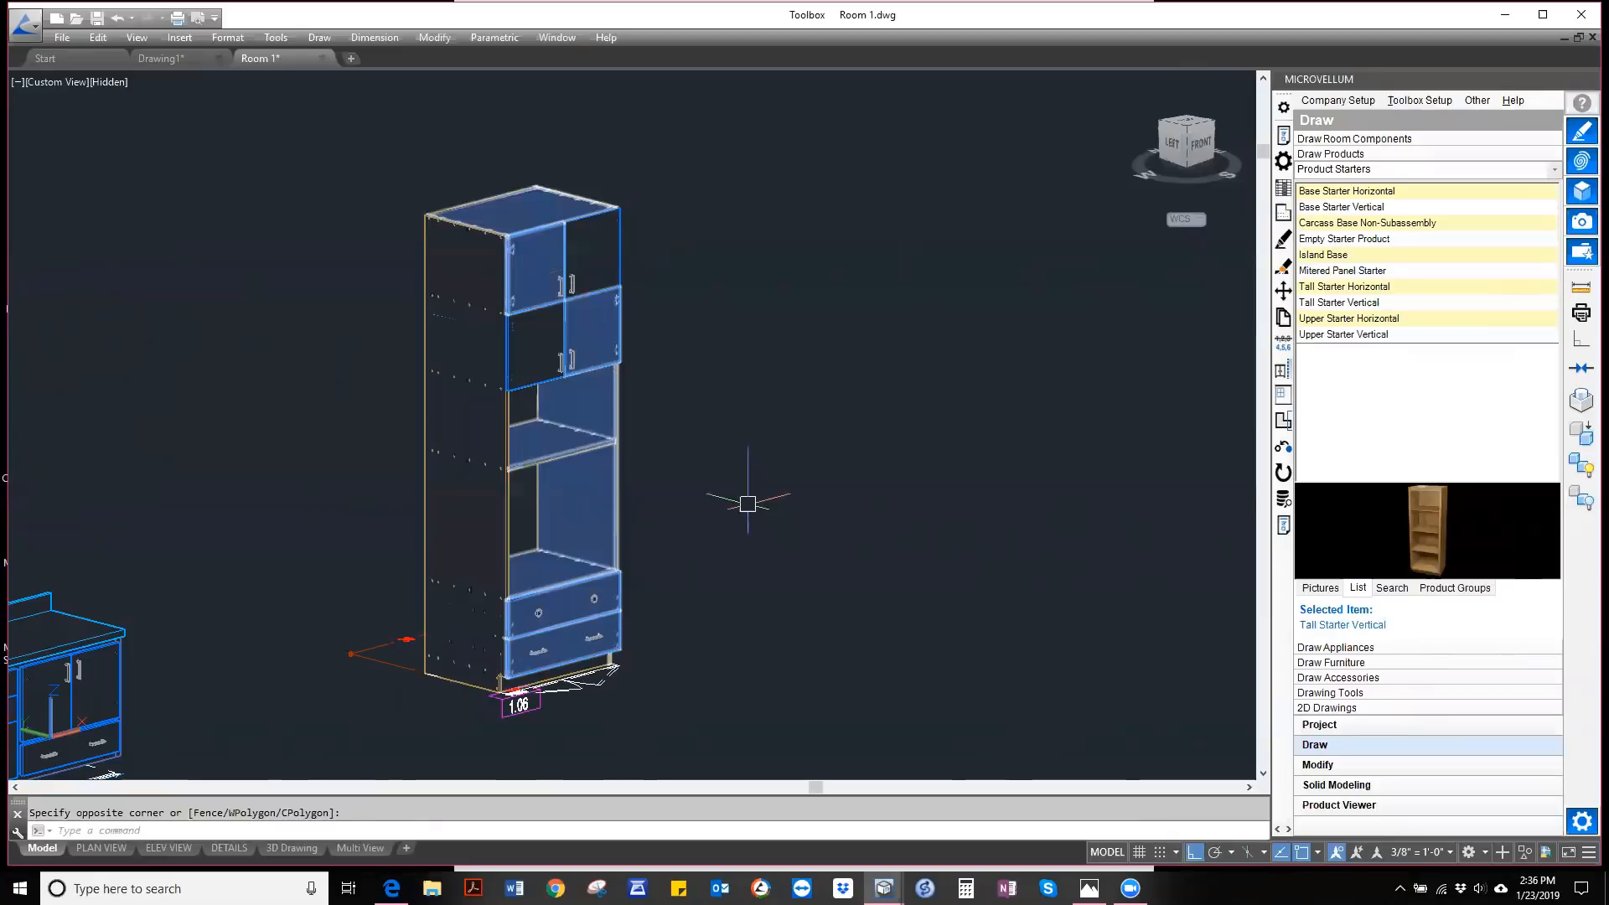
left_click(1338, 303)
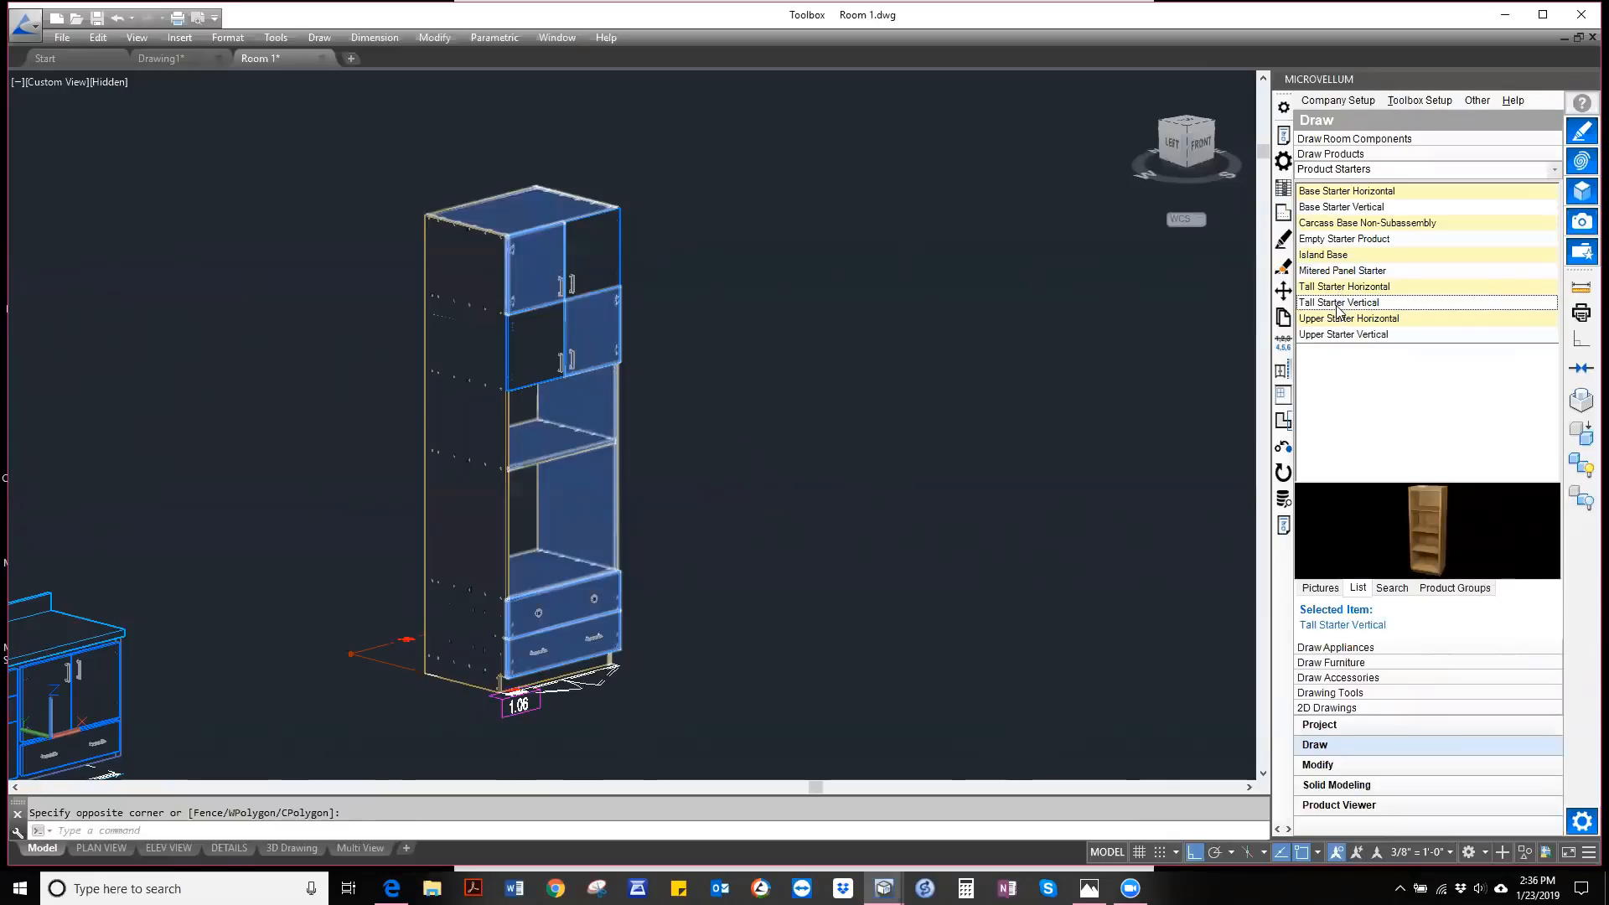
right_click(1338, 308)
left_click(1353, 398)
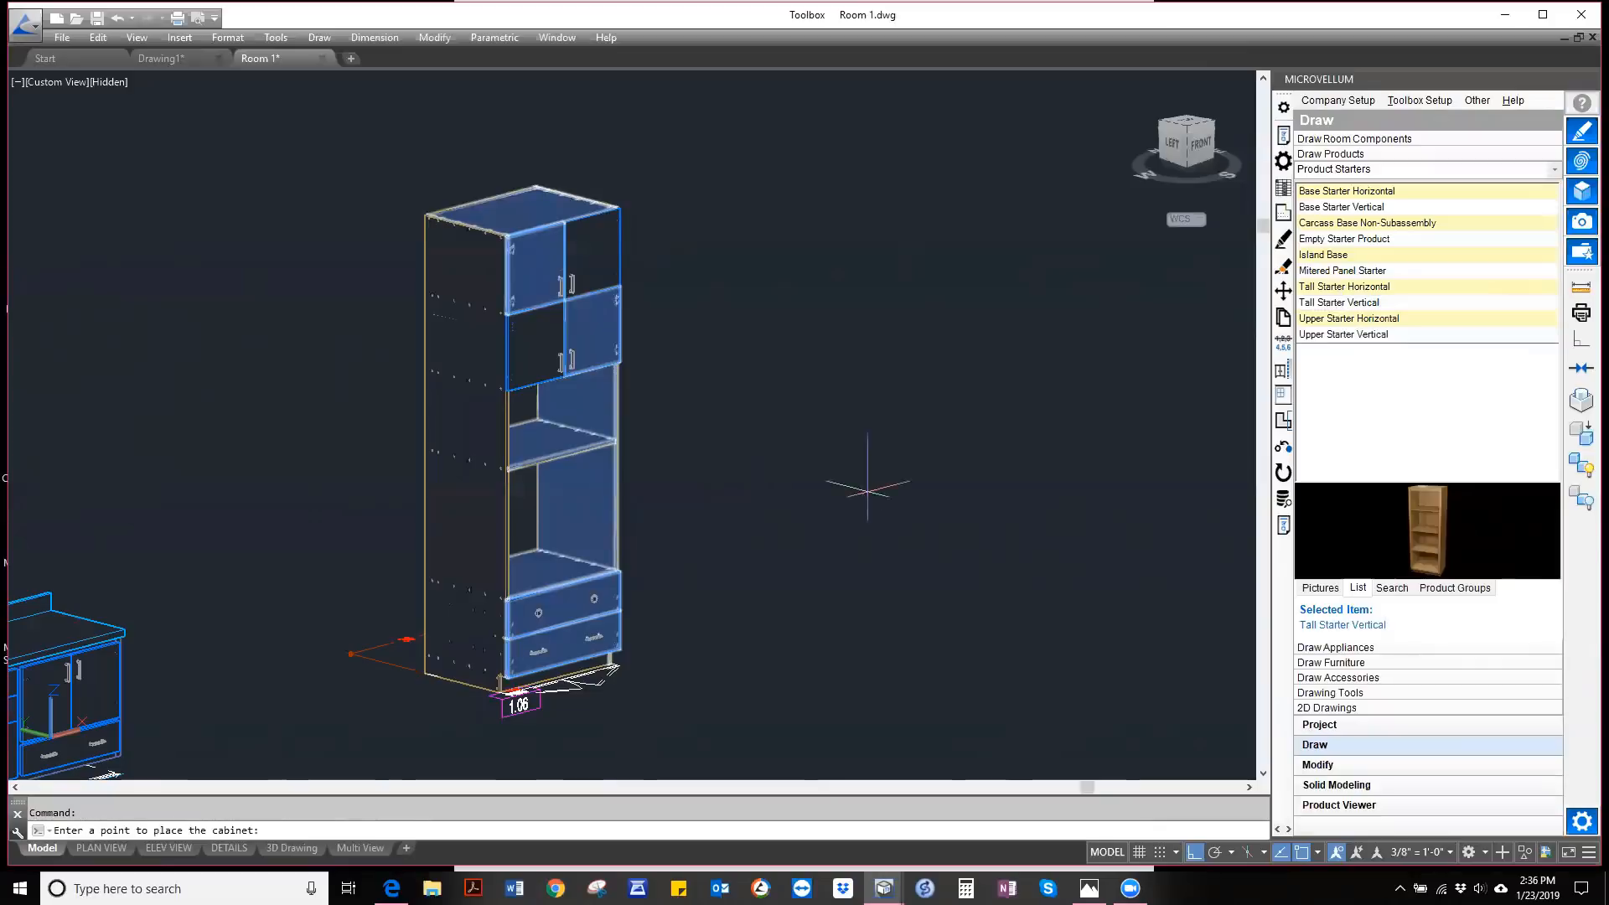
left_click(913, 519)
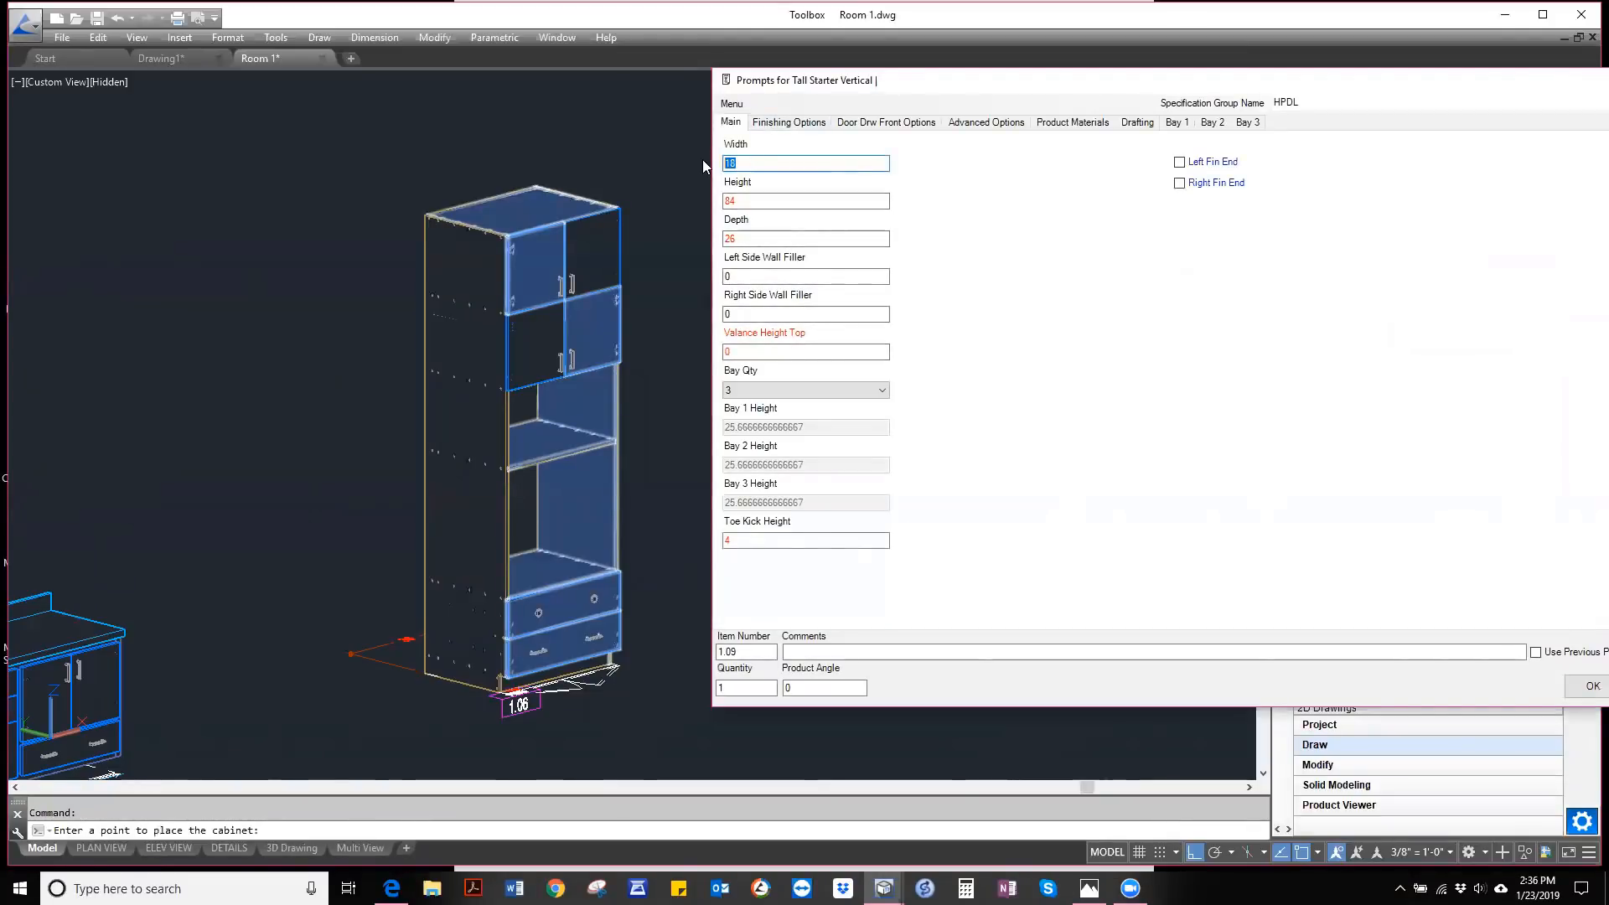
- Set the new tall cabinet's width to 36, height to 108 and bay quantity to 5
type("36")
left_click(752, 201)
type("10")
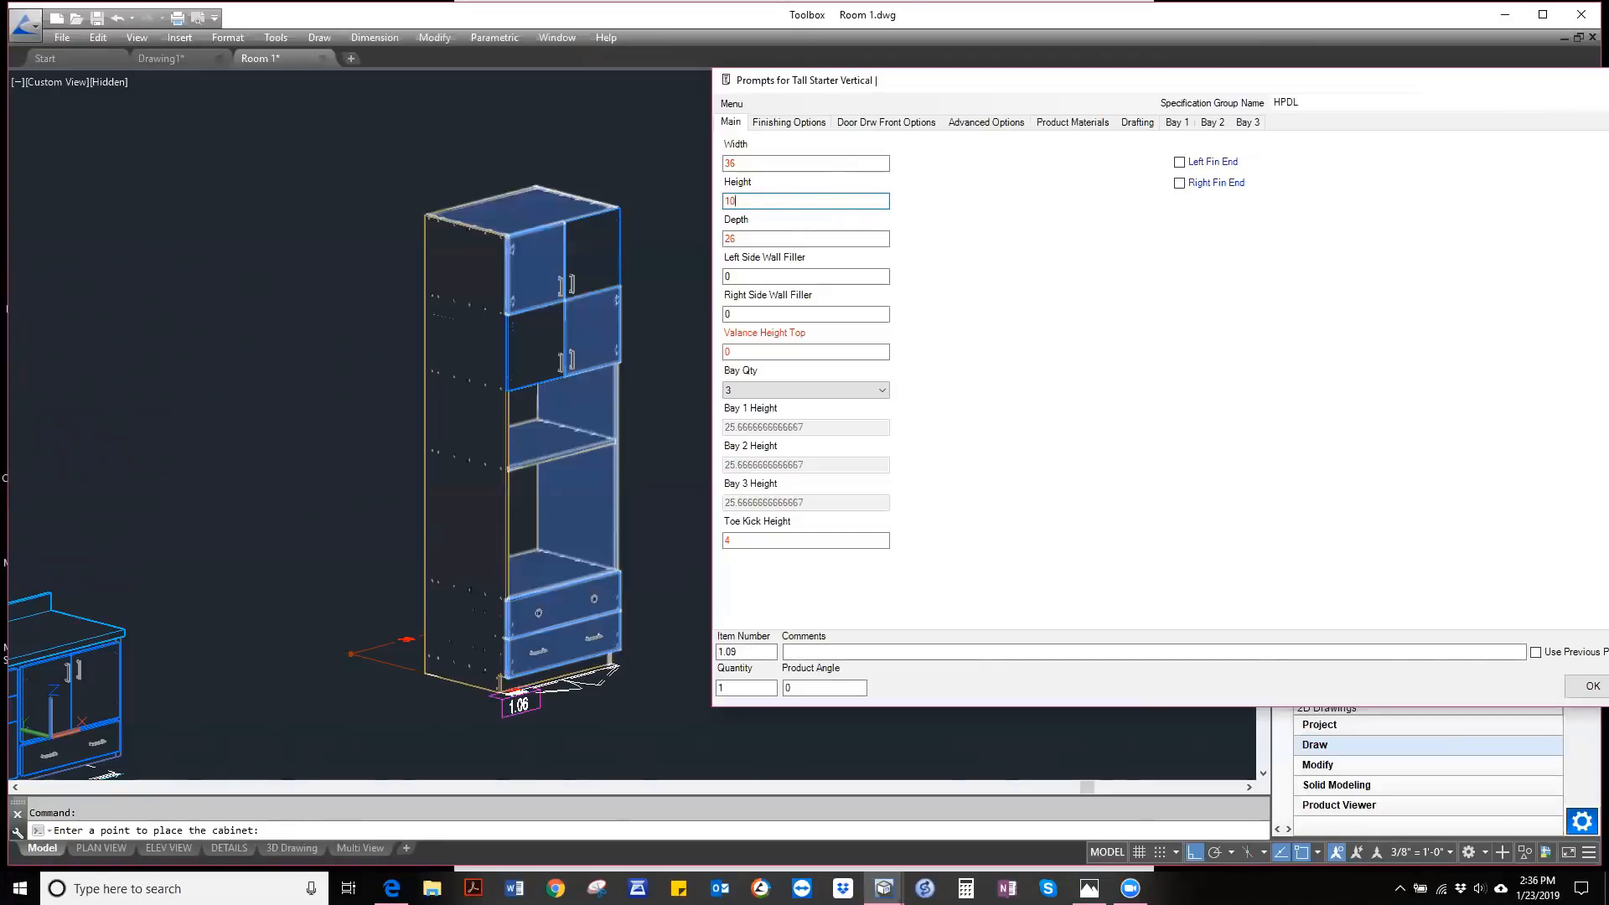
type("8")
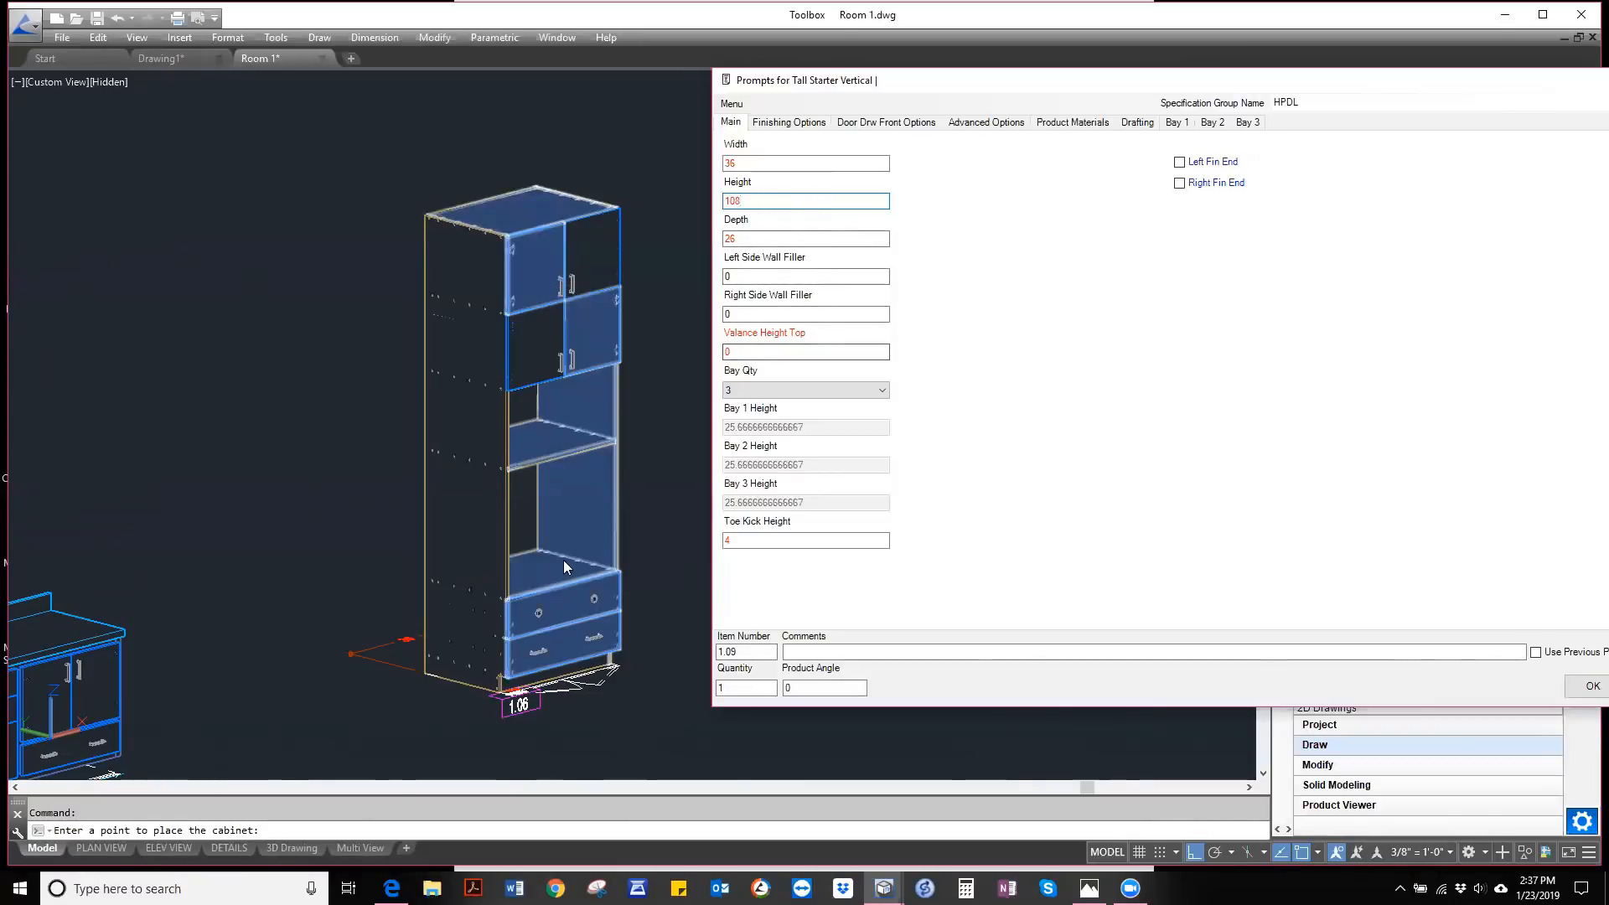
left_click(882, 391)
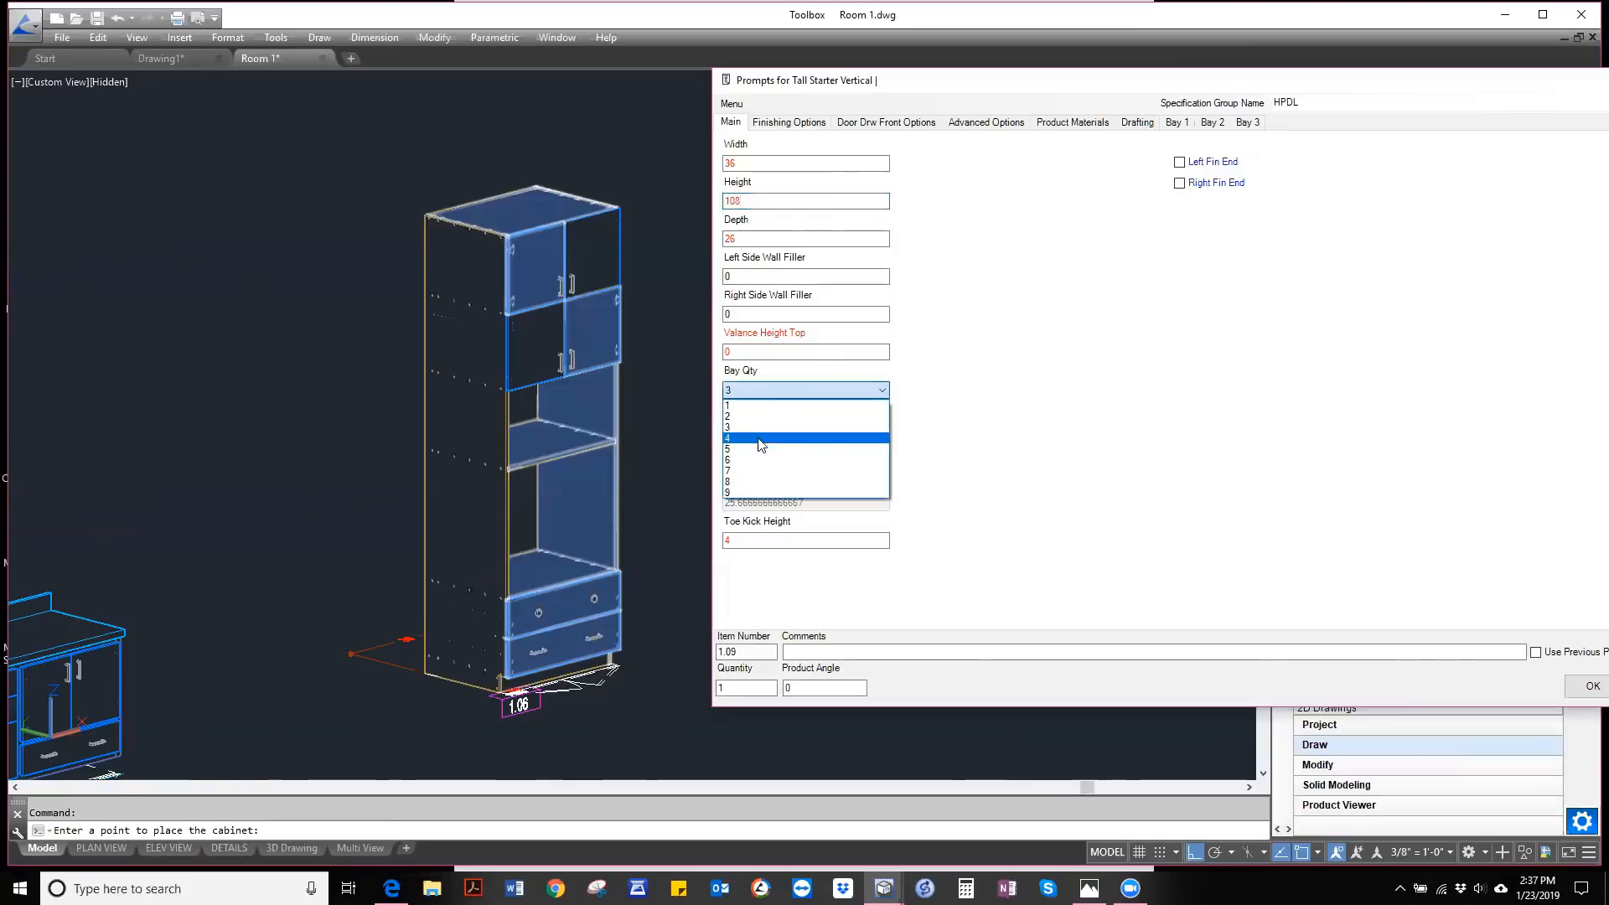
left_click(754, 434)
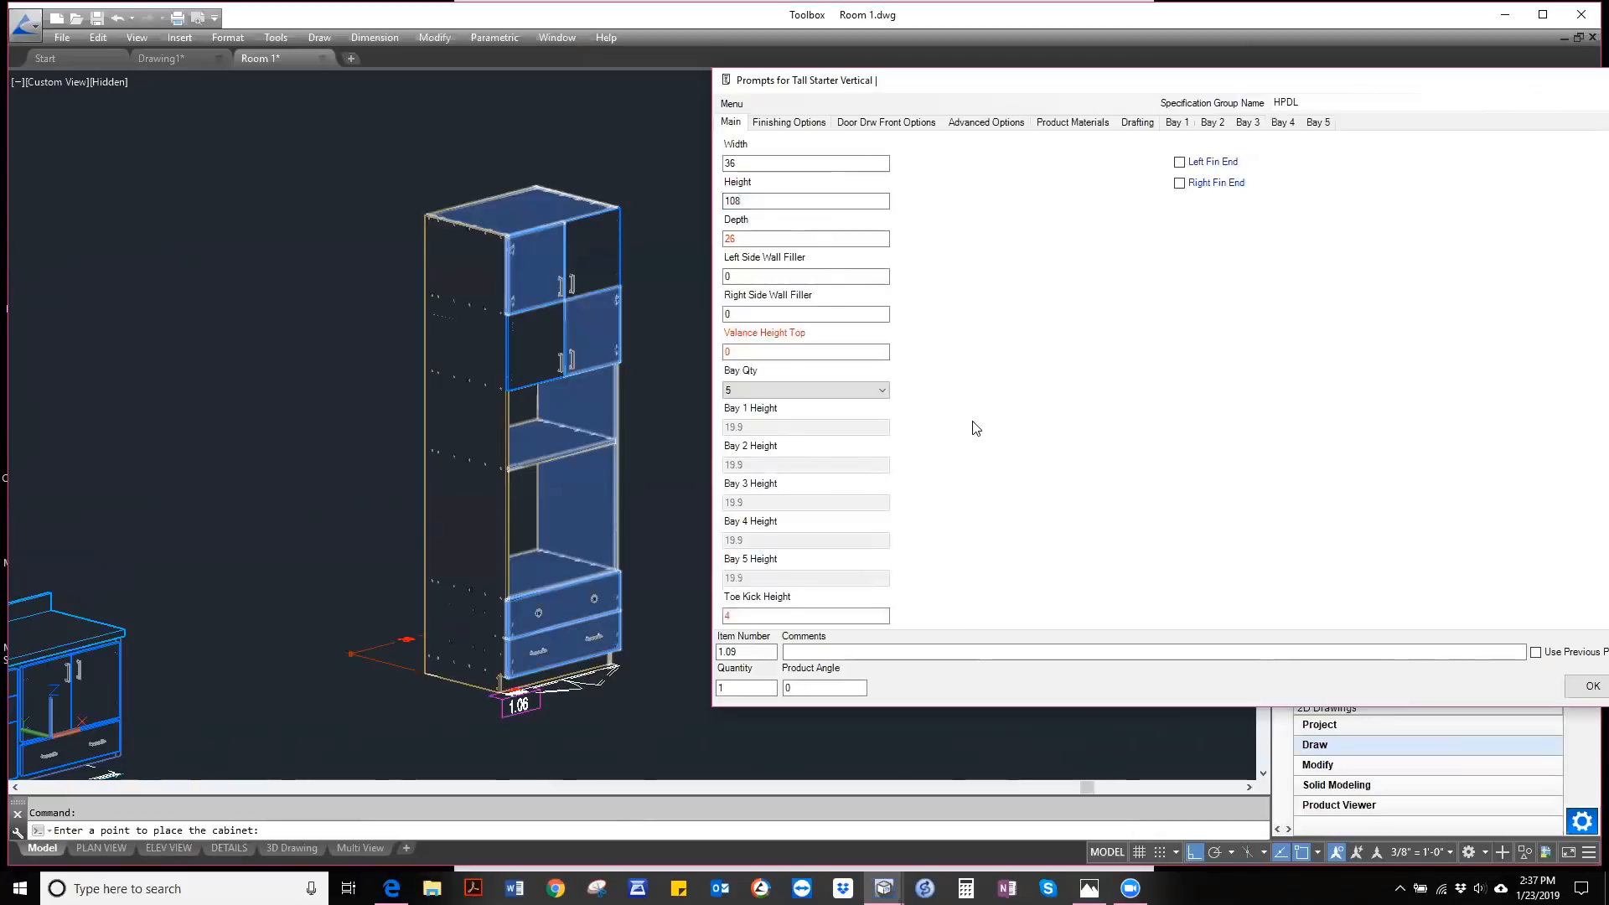
- In the Vertical Bay Calculator, set Bay 3 height to 18 and Bay 4 to 30, mark Bays 1, 2 and 5 as equal, and accept
right_click(974, 425)
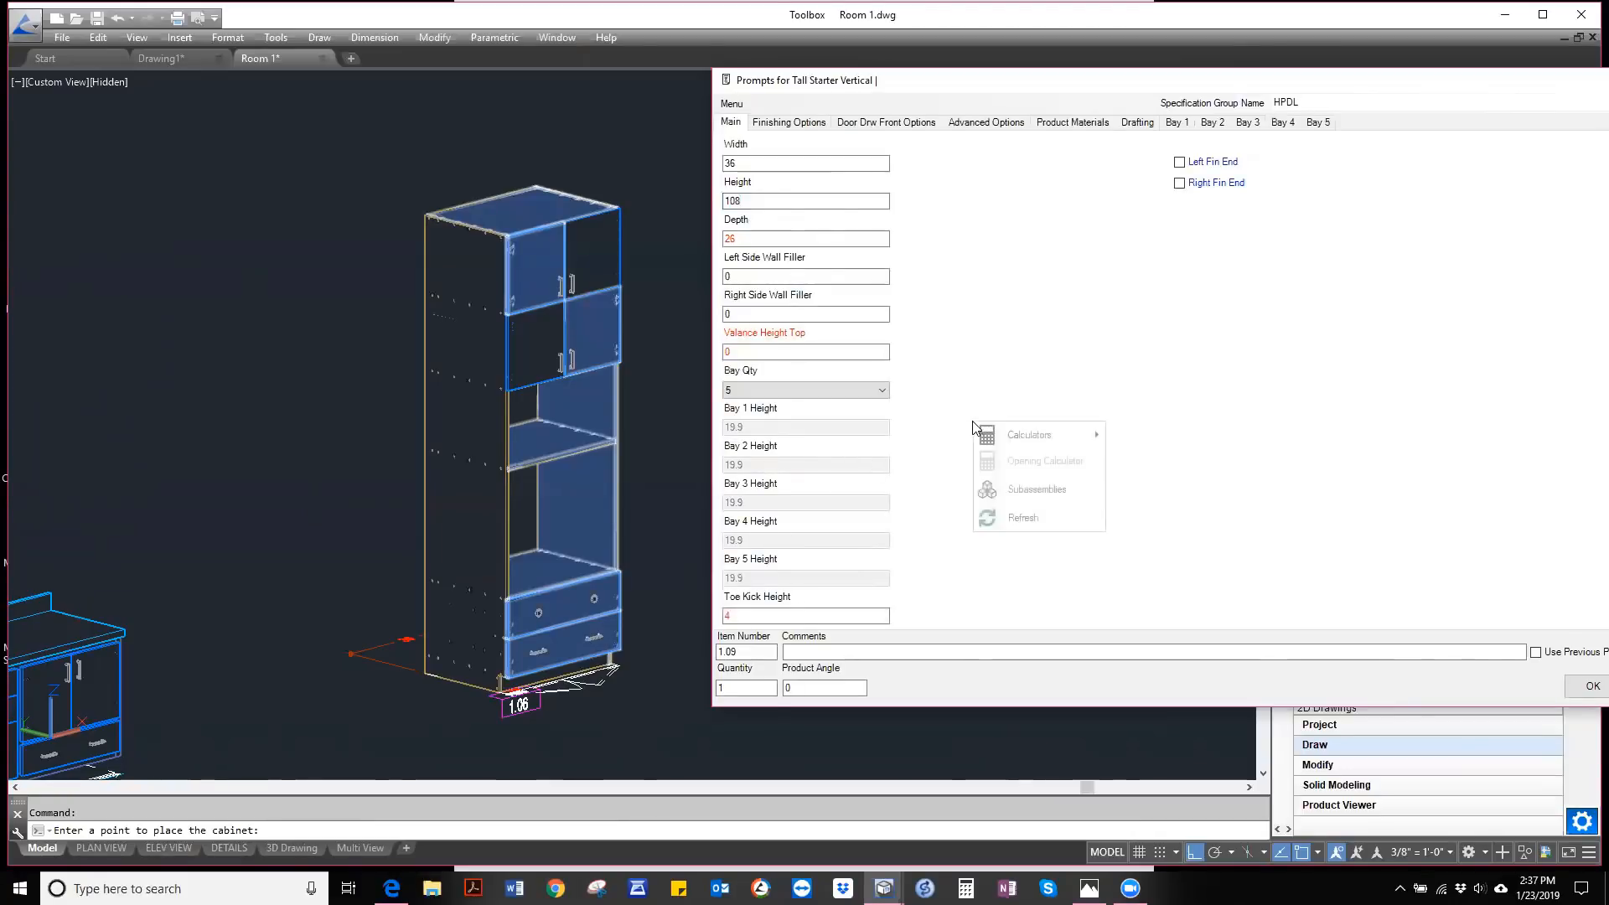
mouse_move(1032, 435)
left_click(1153, 436)
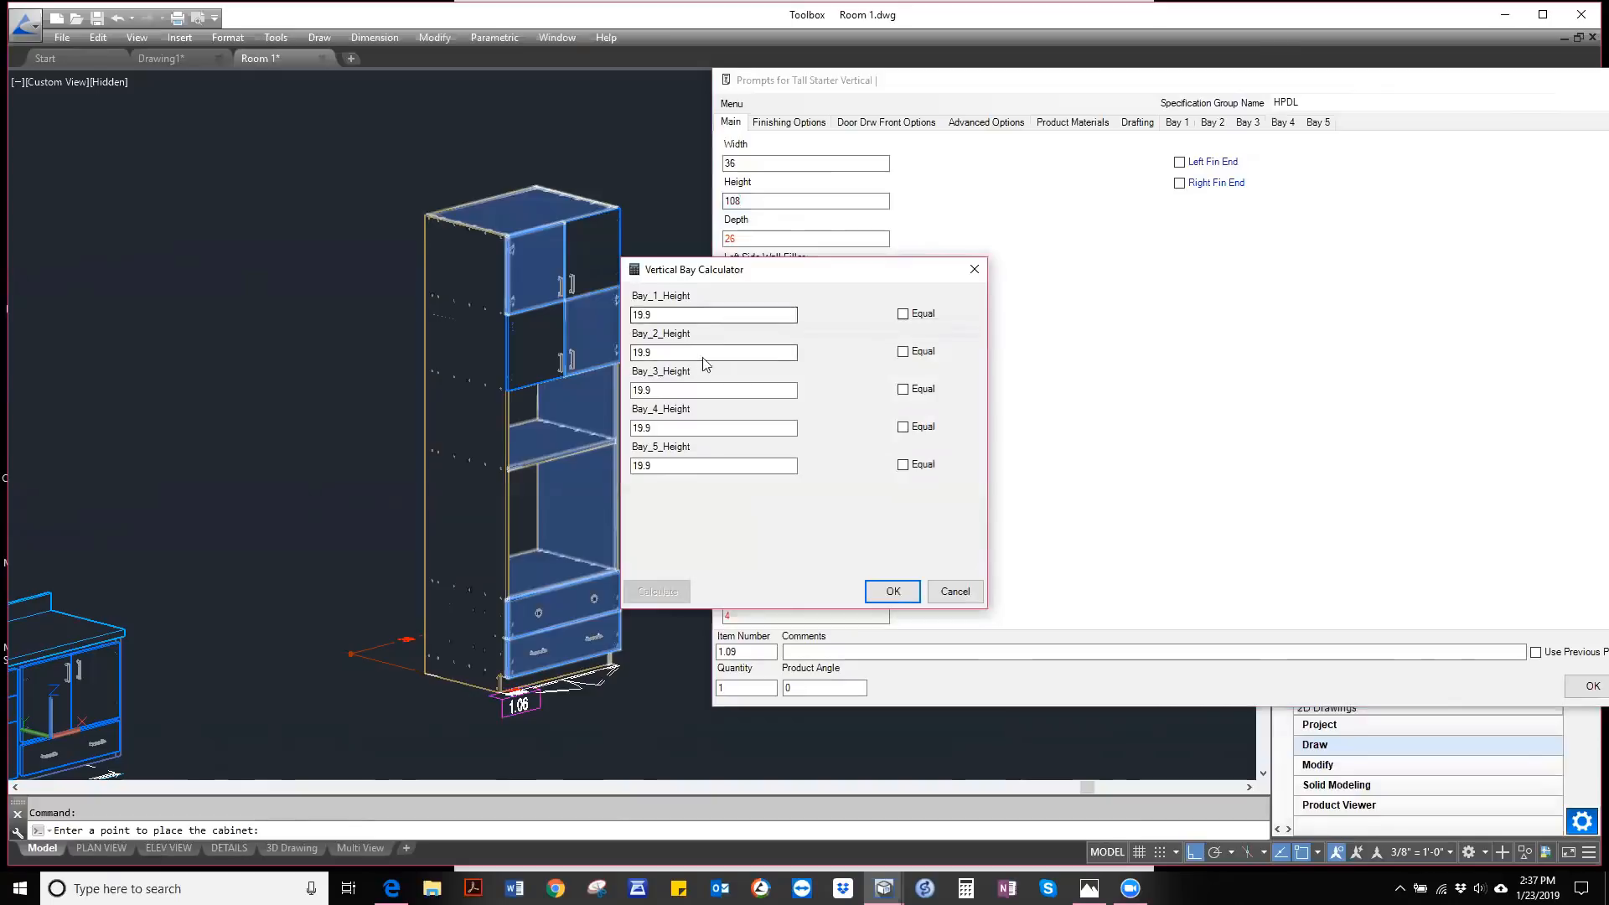
double_click(660, 389)
type("18")
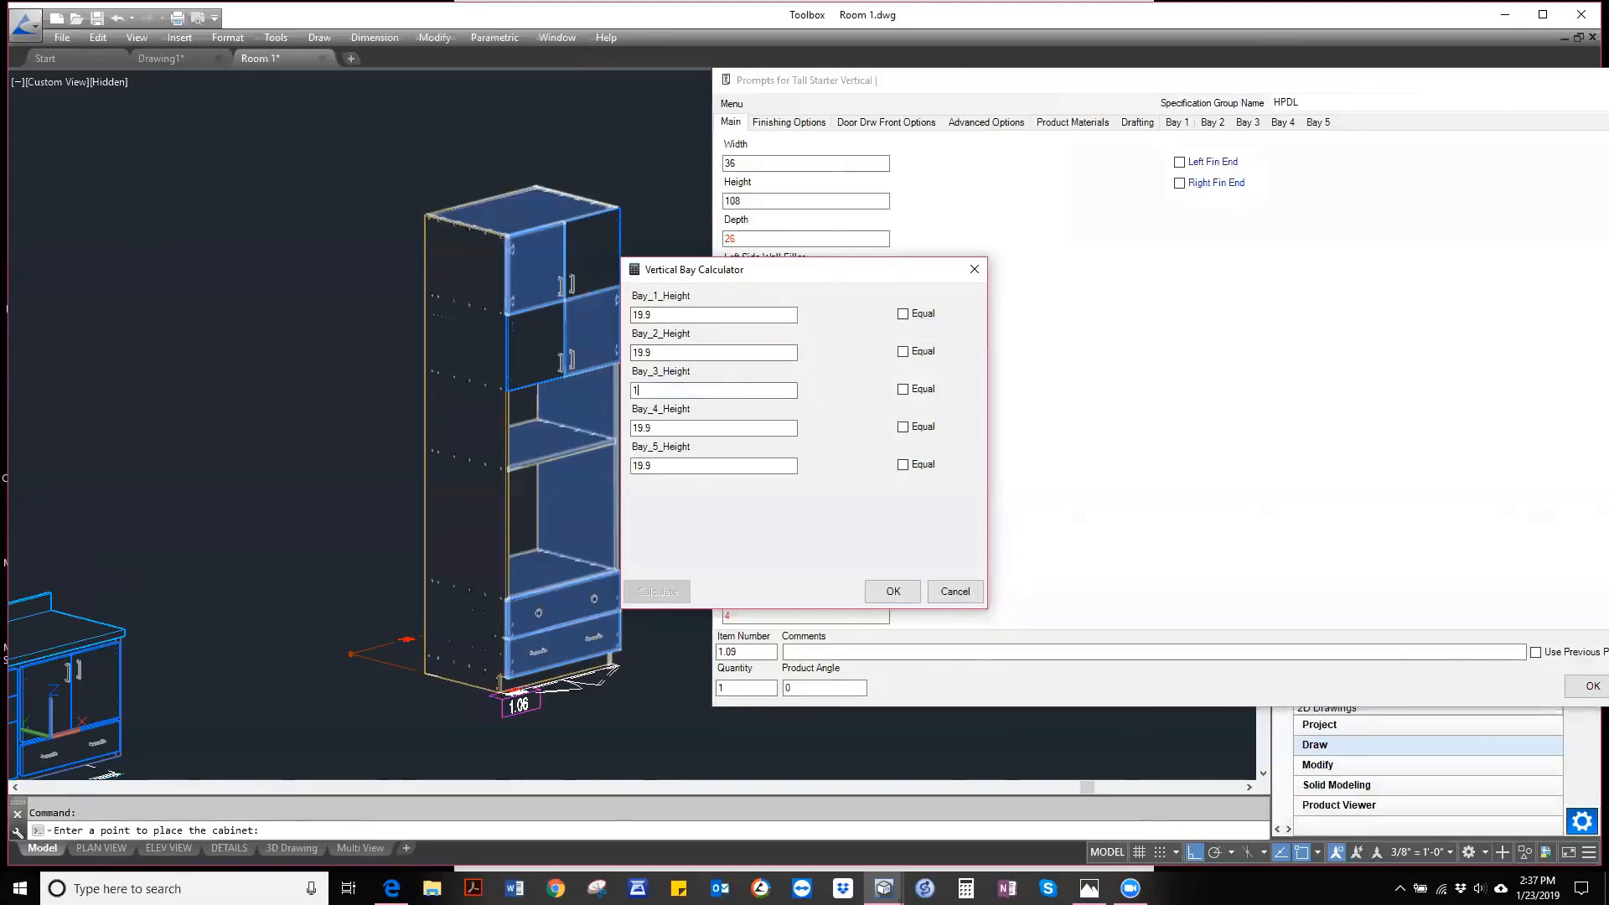
double_click(675, 430)
type("30")
left_click(902, 313)
left_click(903, 351)
left_click(902, 465)
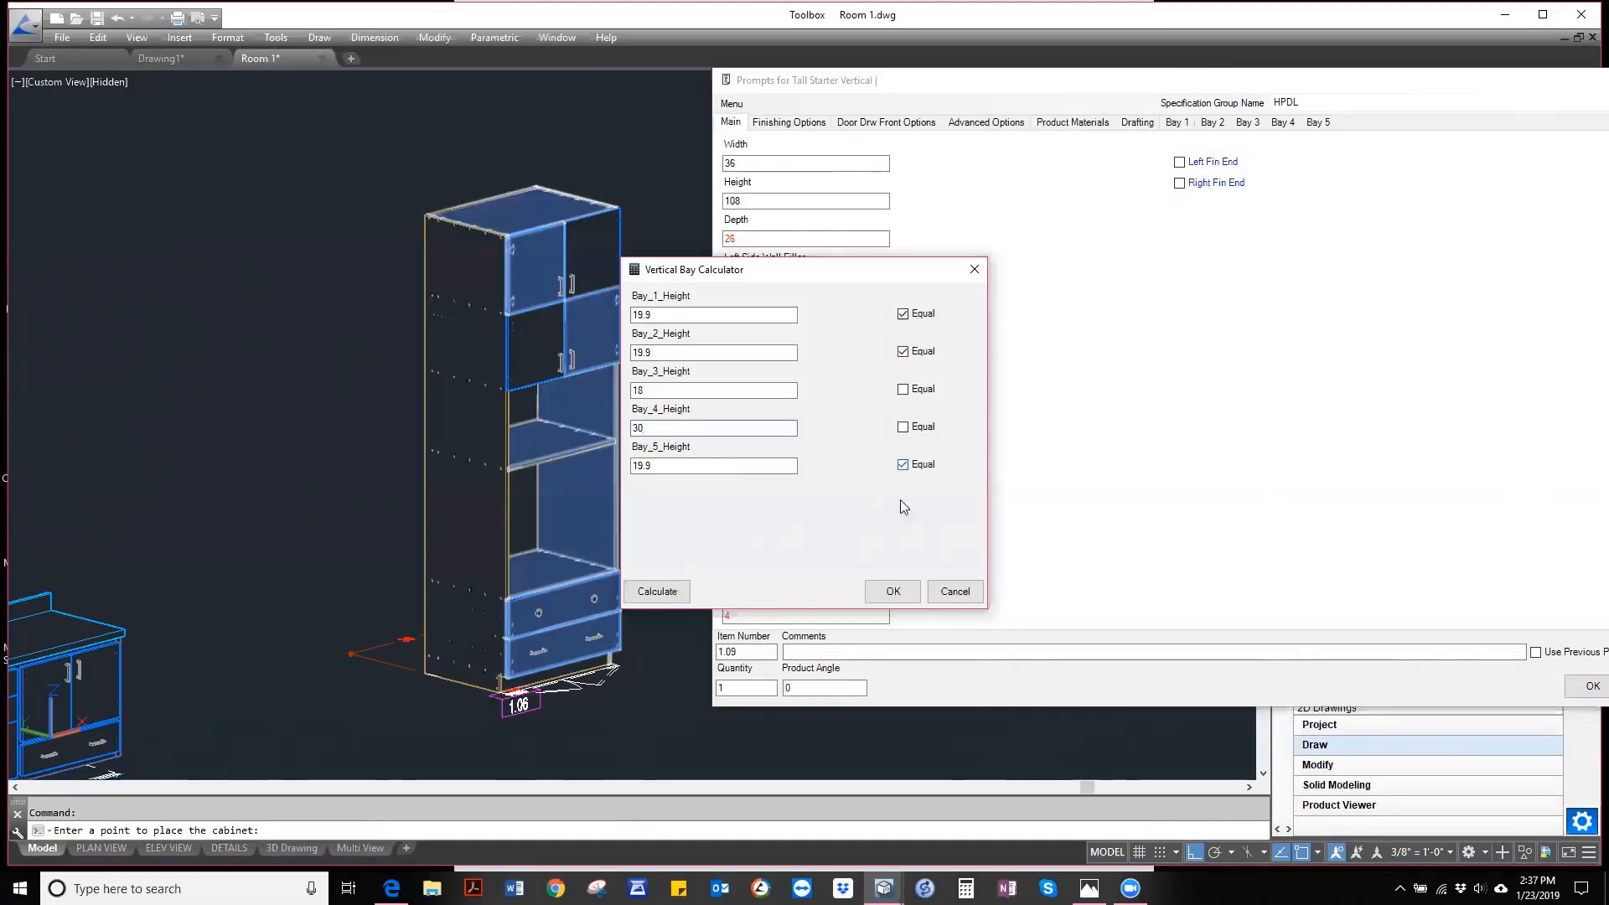
left_click(893, 592)
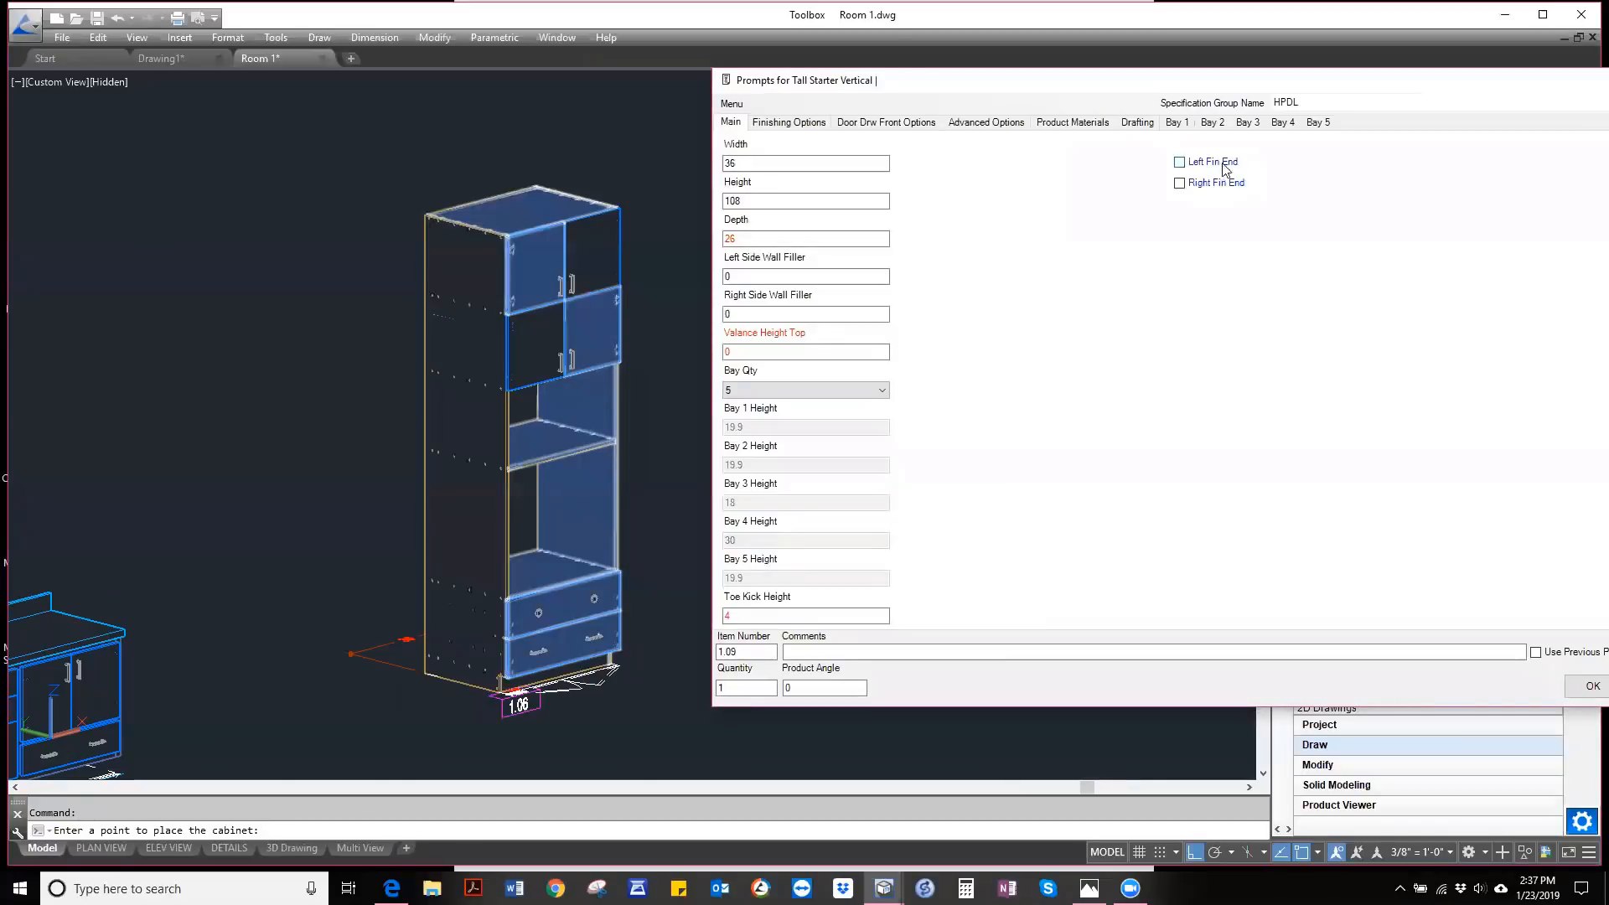
- Set the options of both Bay 1 and Bay 2 to Upper 2 Door
left_click(1174, 124)
left_click(800, 165)
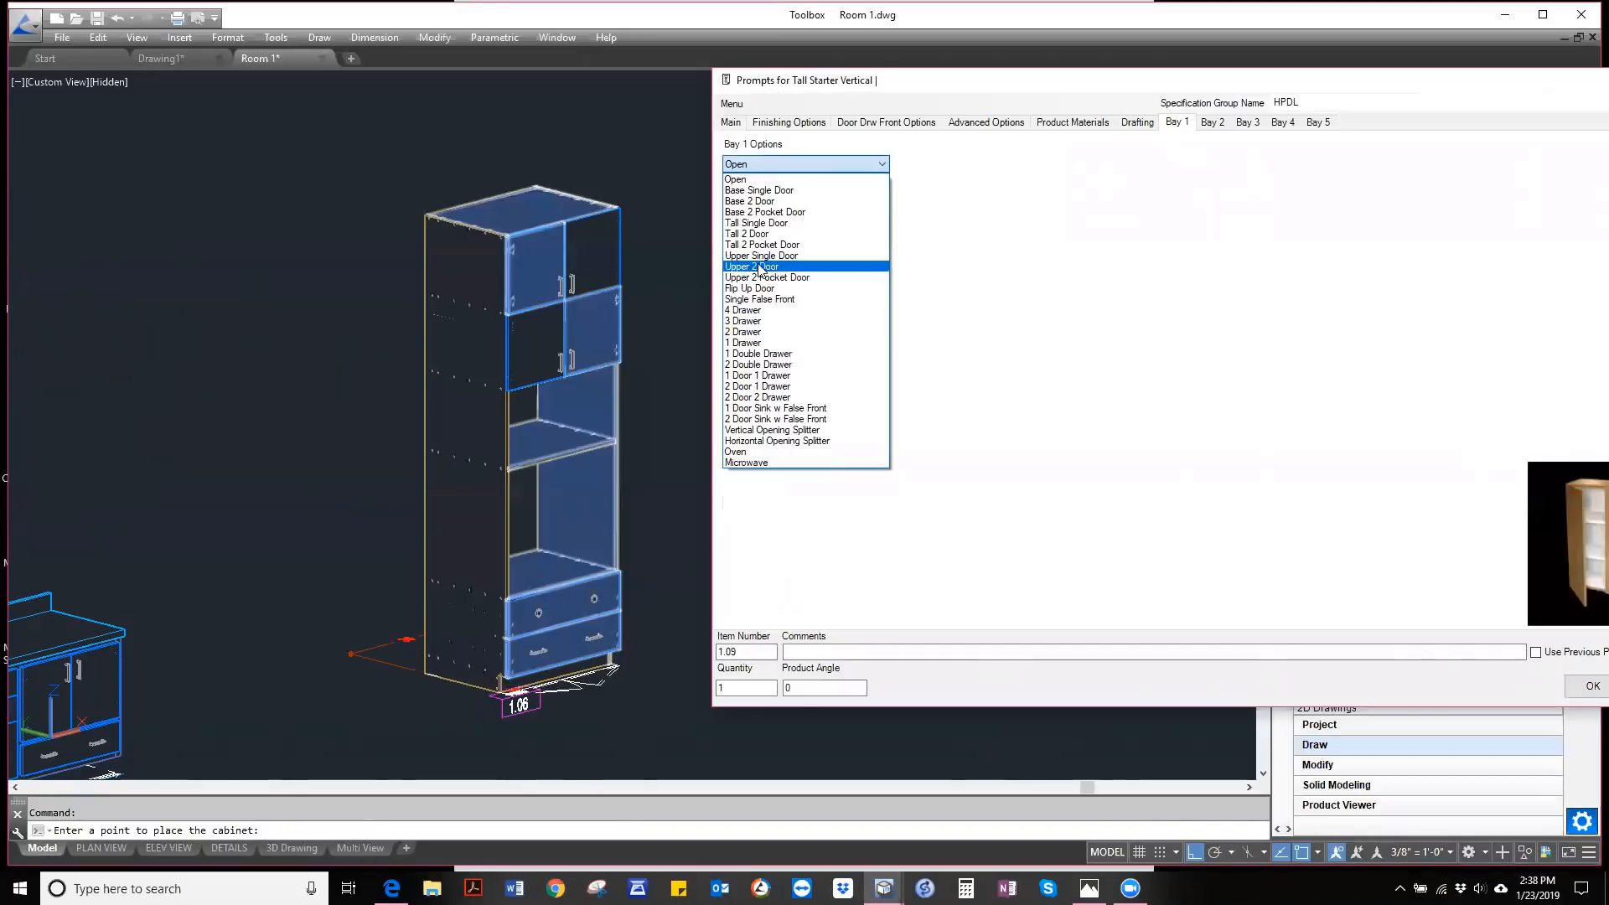
left_click(759, 267)
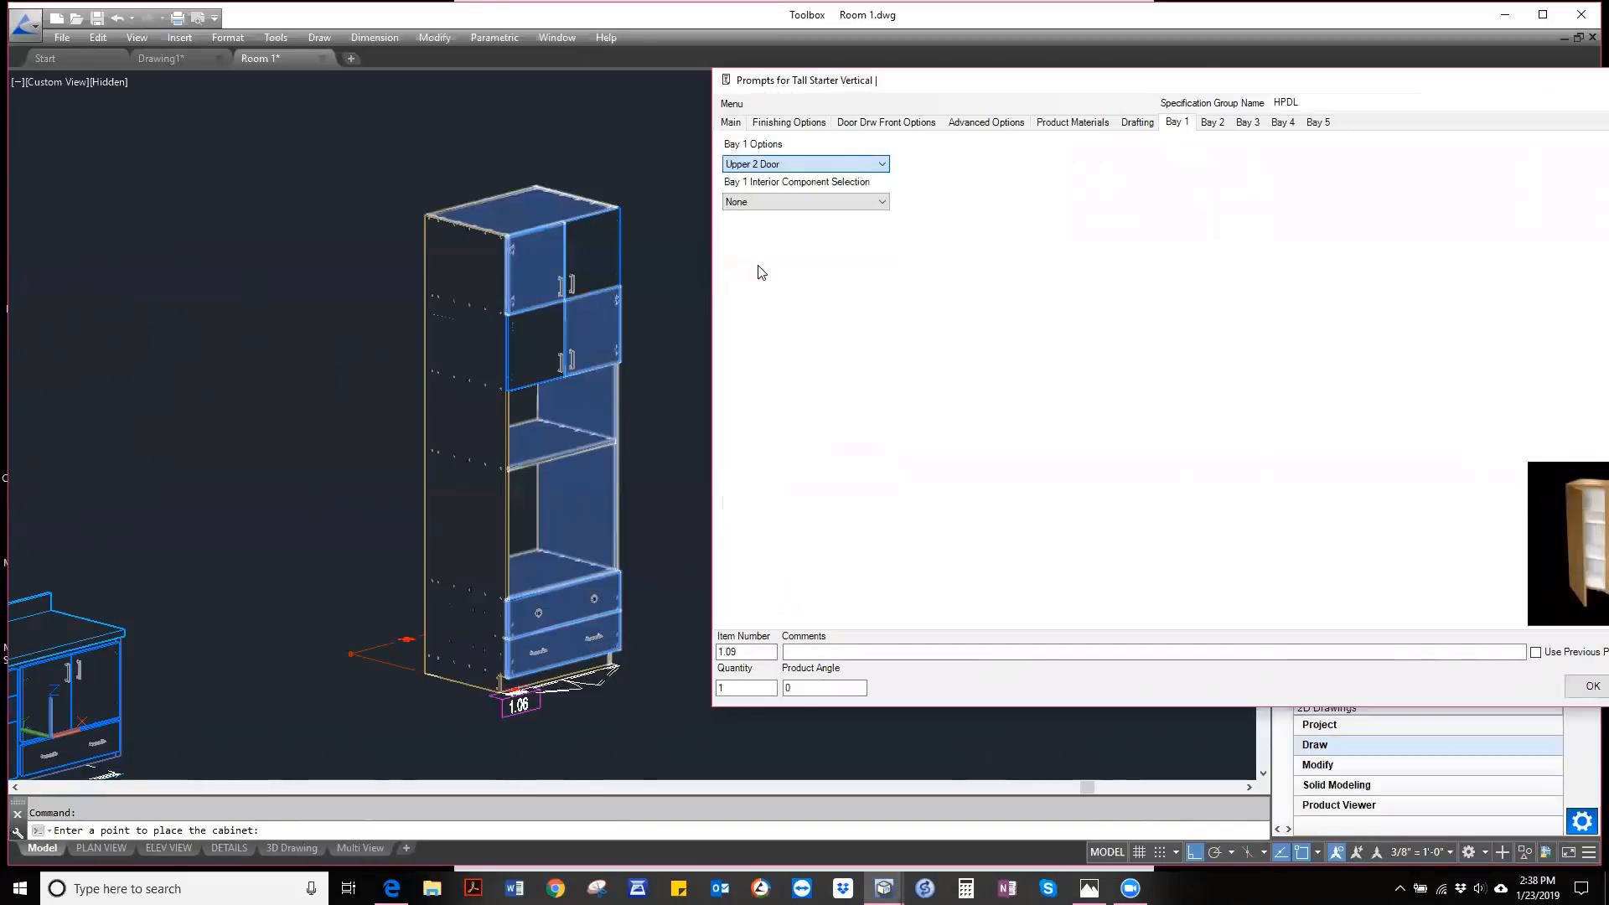
left_click(1213, 124)
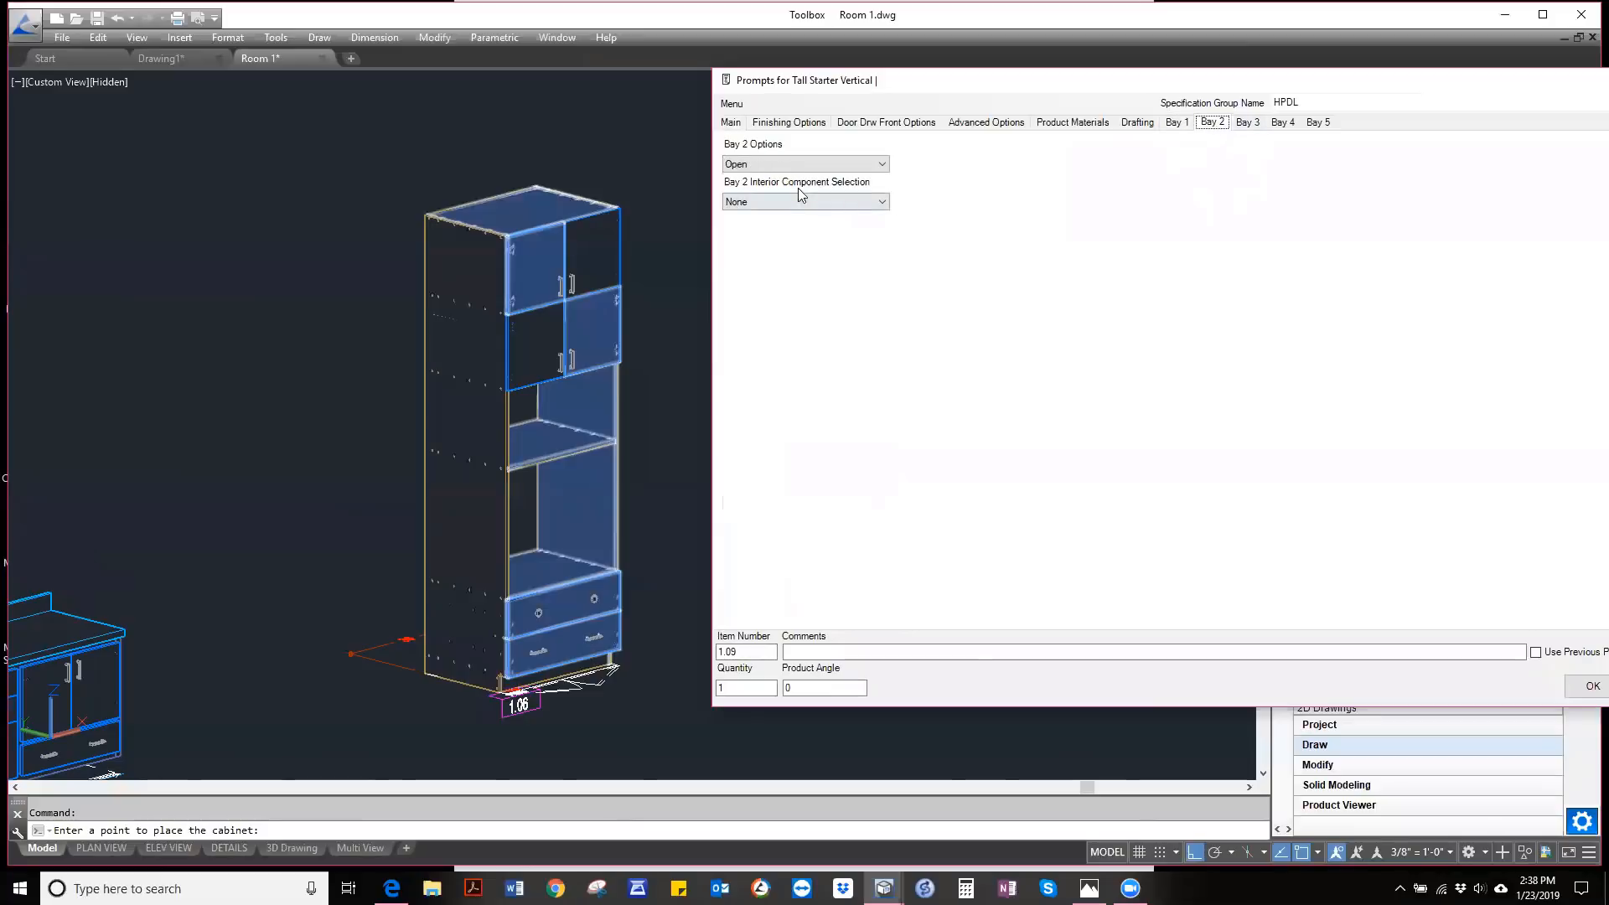
left_click(762, 164)
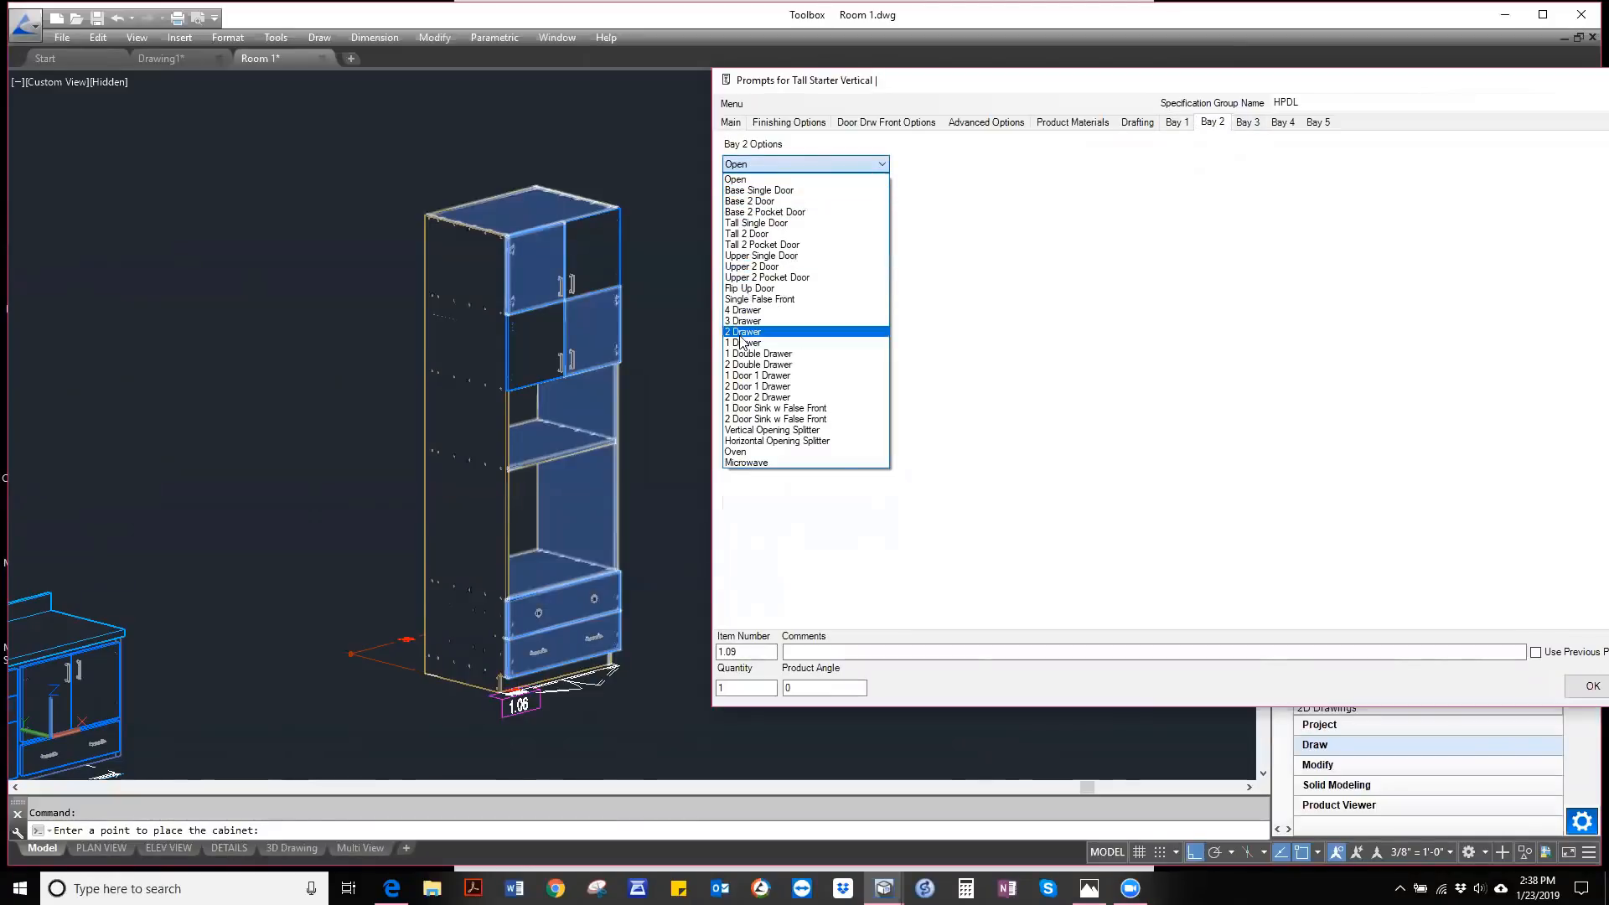
left_click(750, 266)
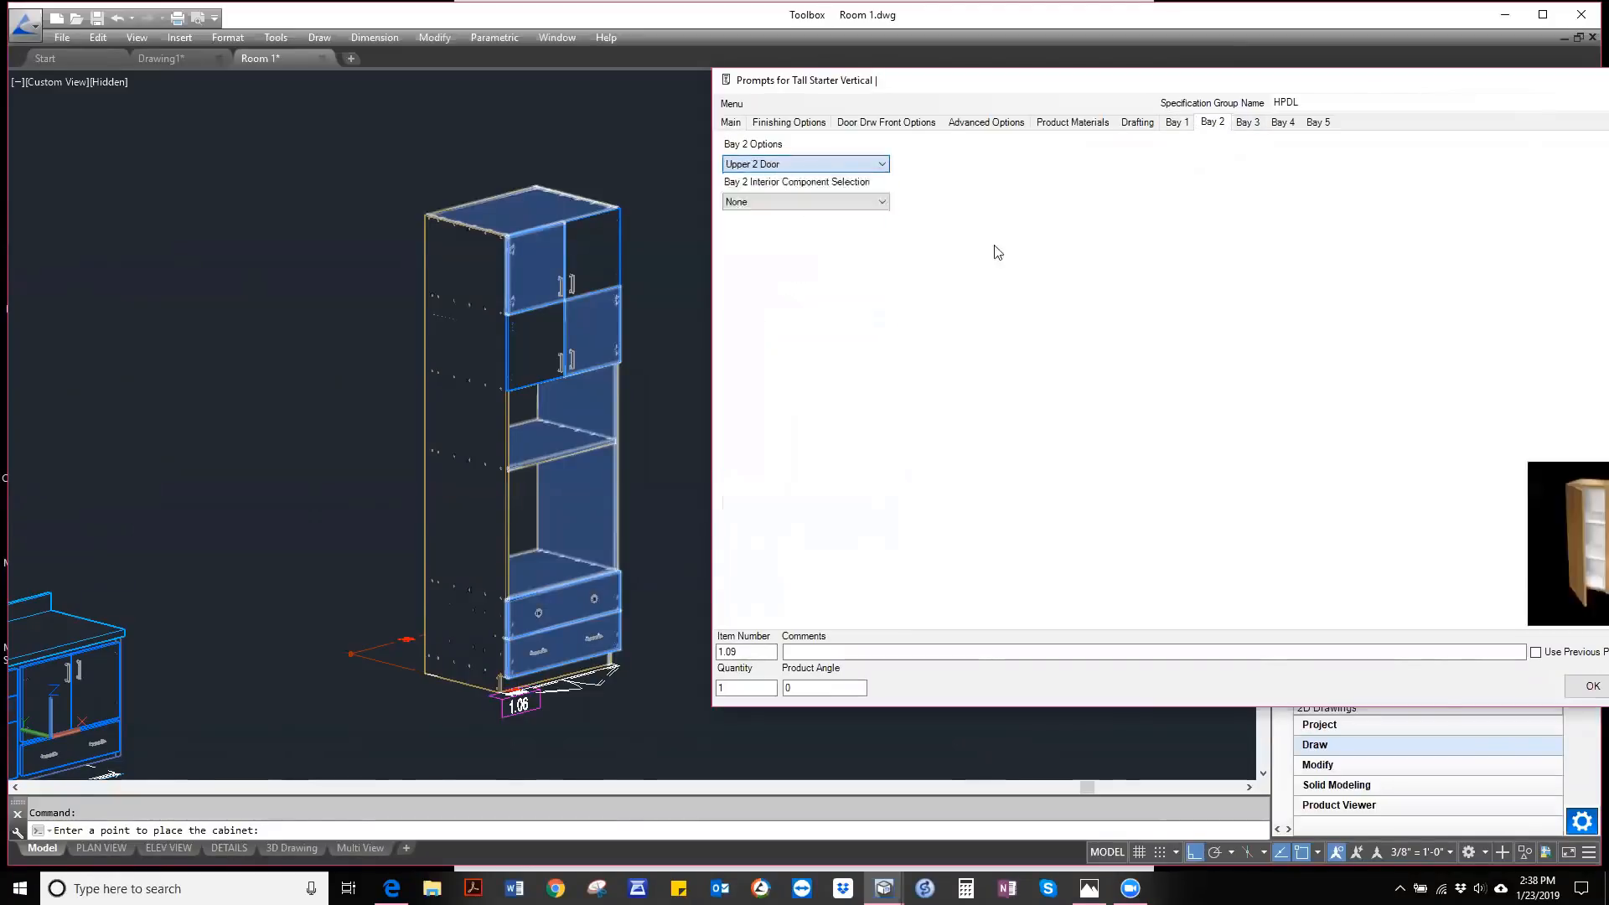
- Leave Bays 3 and 4 open, set the Bay 5 option to 2 Drawer, and accept the prompts to draw the cabinet
left_click(1247, 124)
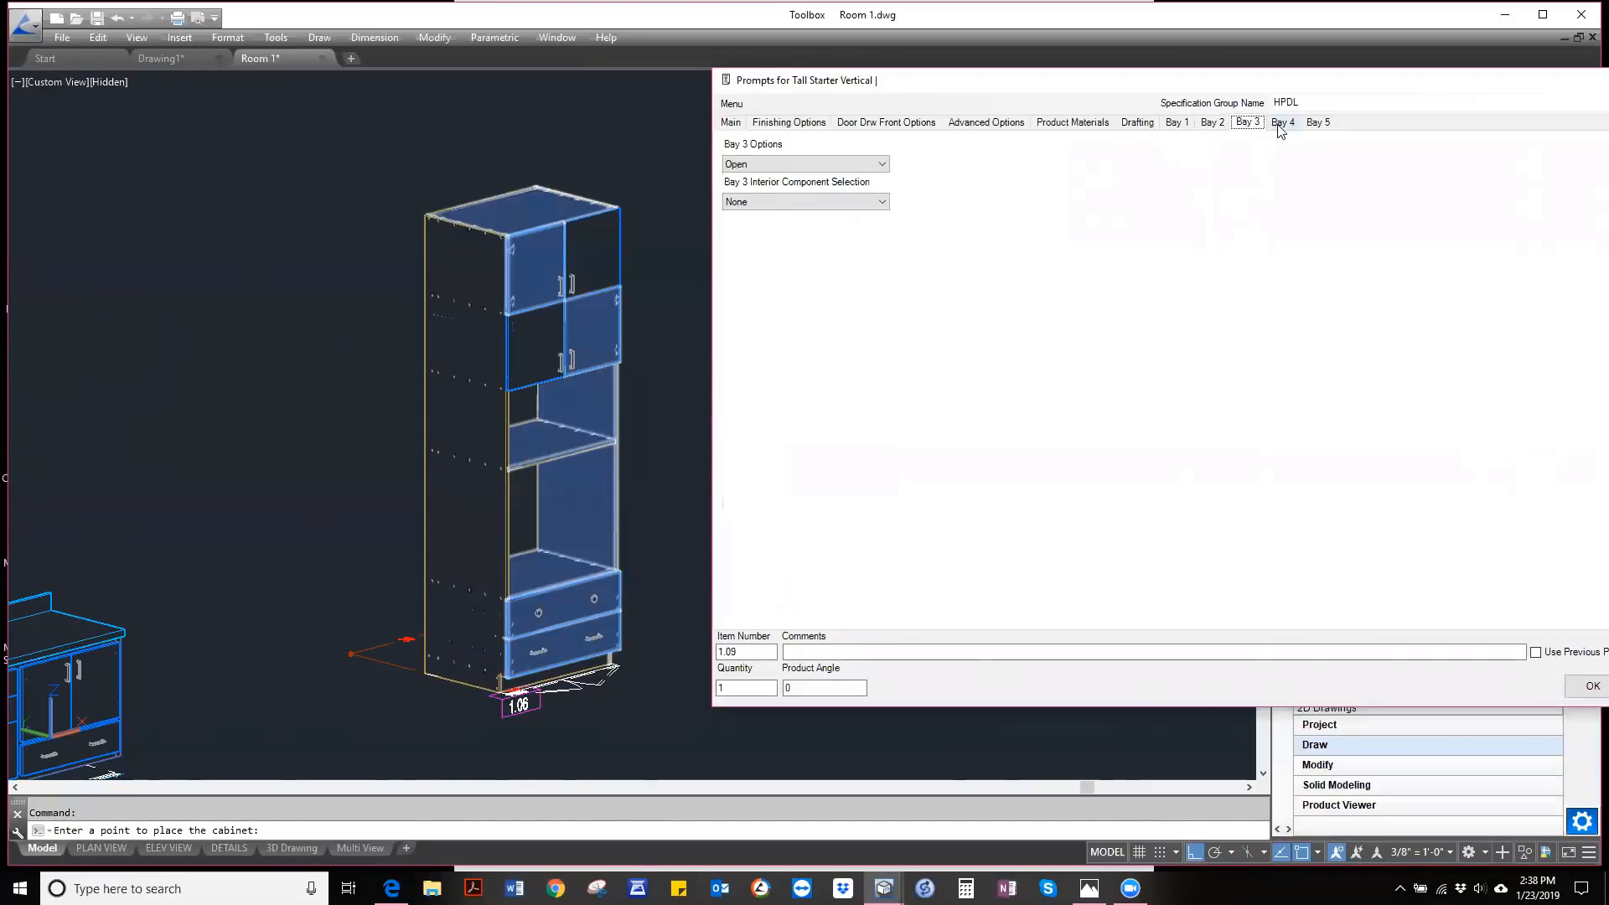
left_click(1282, 124)
left_click(1317, 124)
left_click(763, 166)
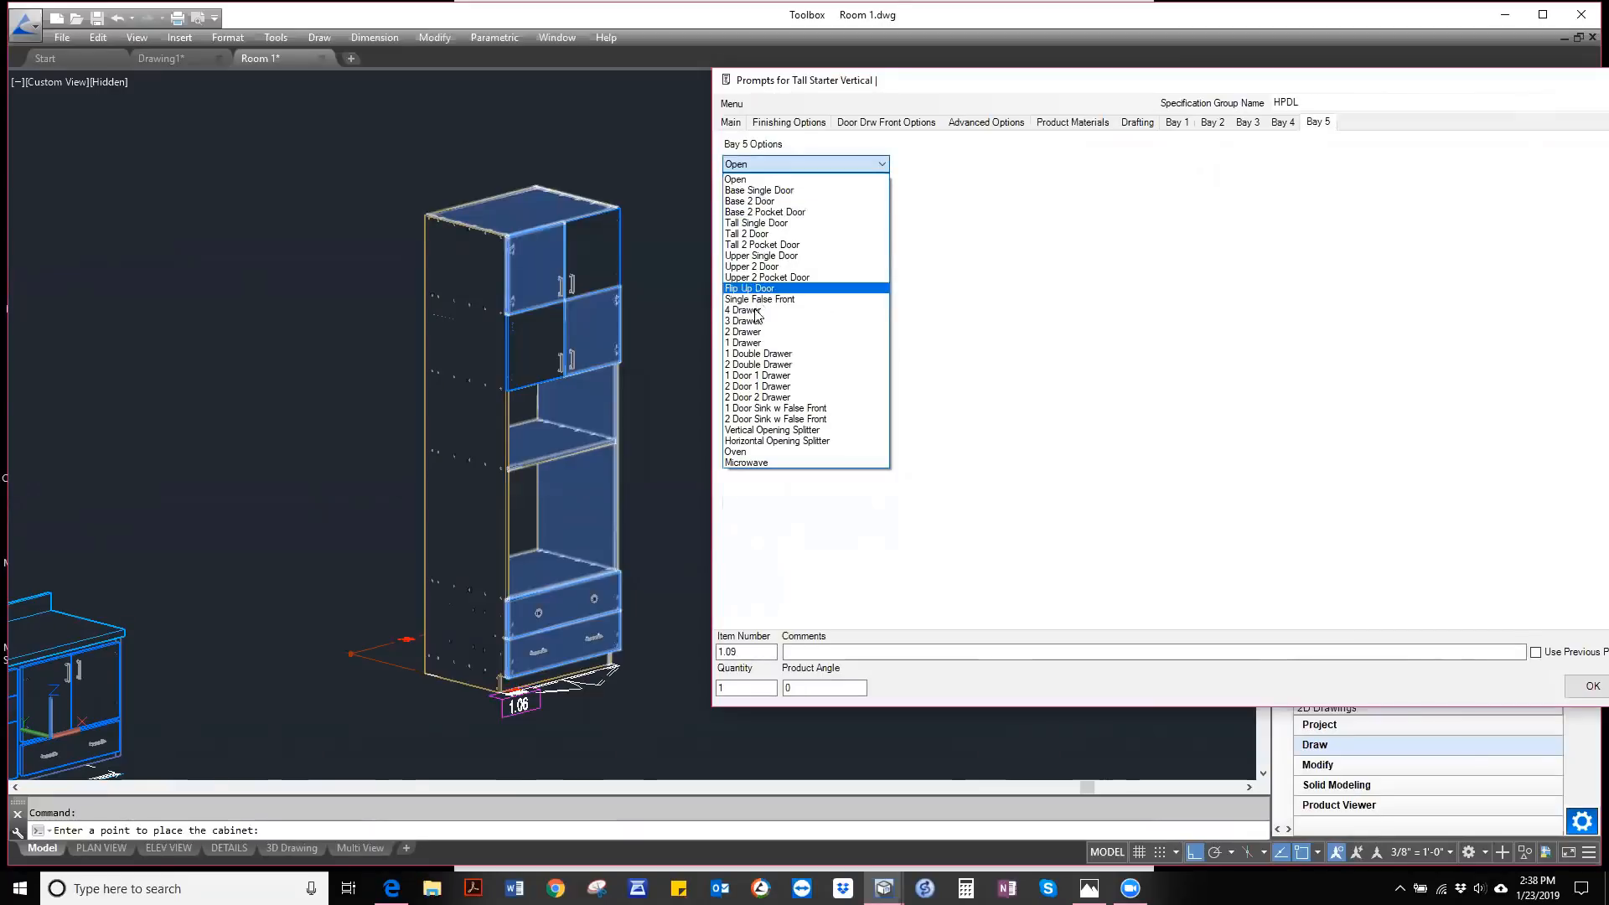
left_click(756, 332)
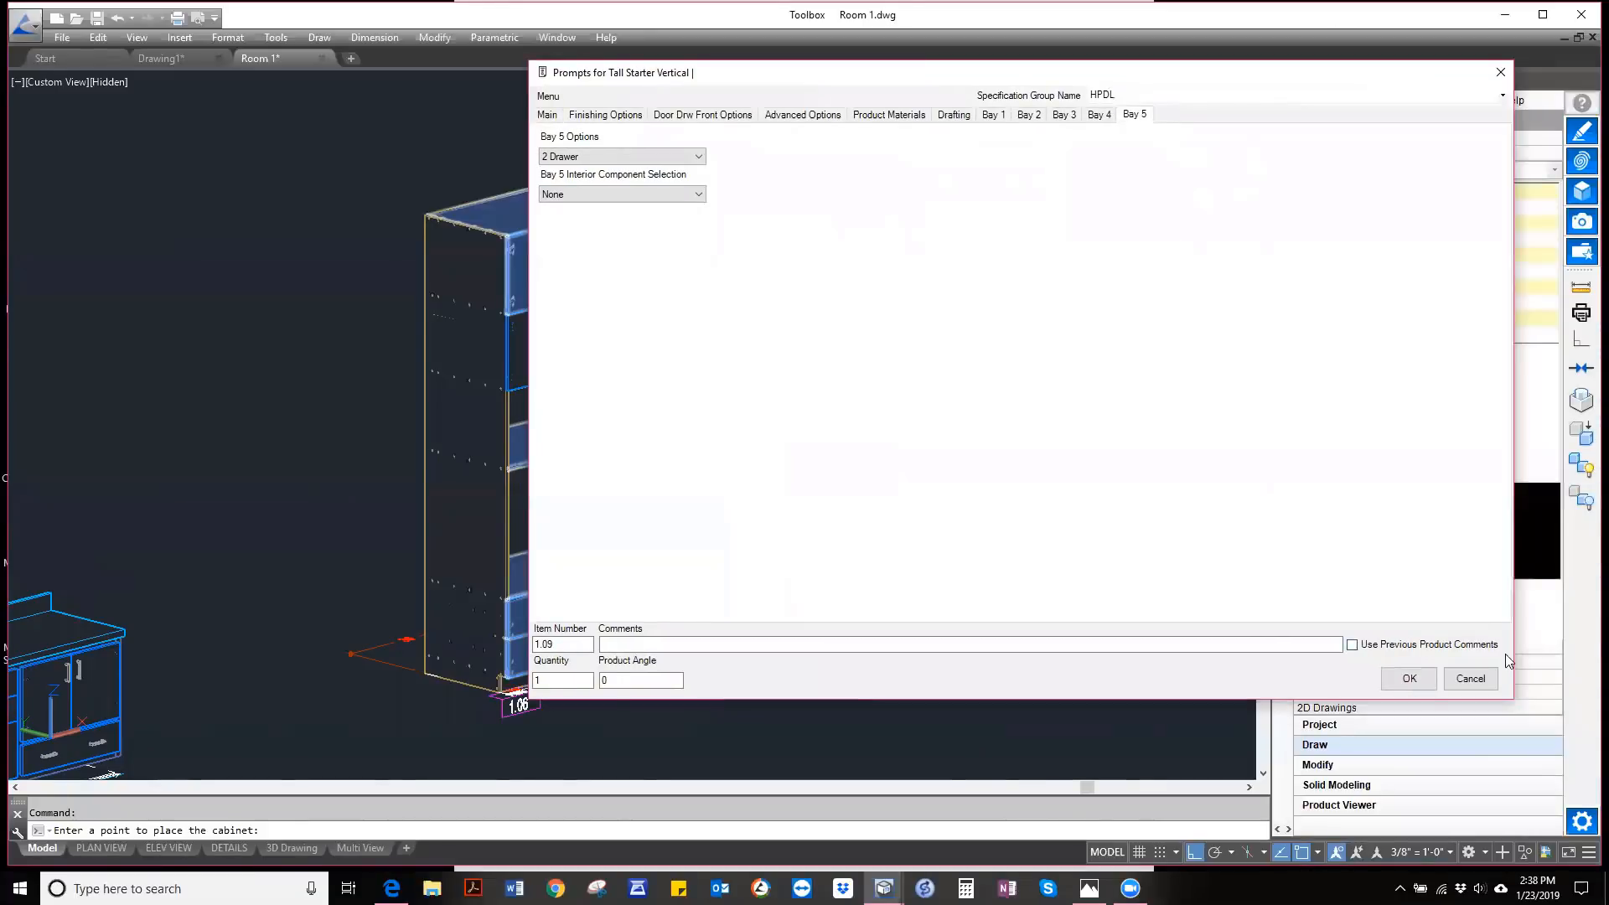
left_click(1408, 679)
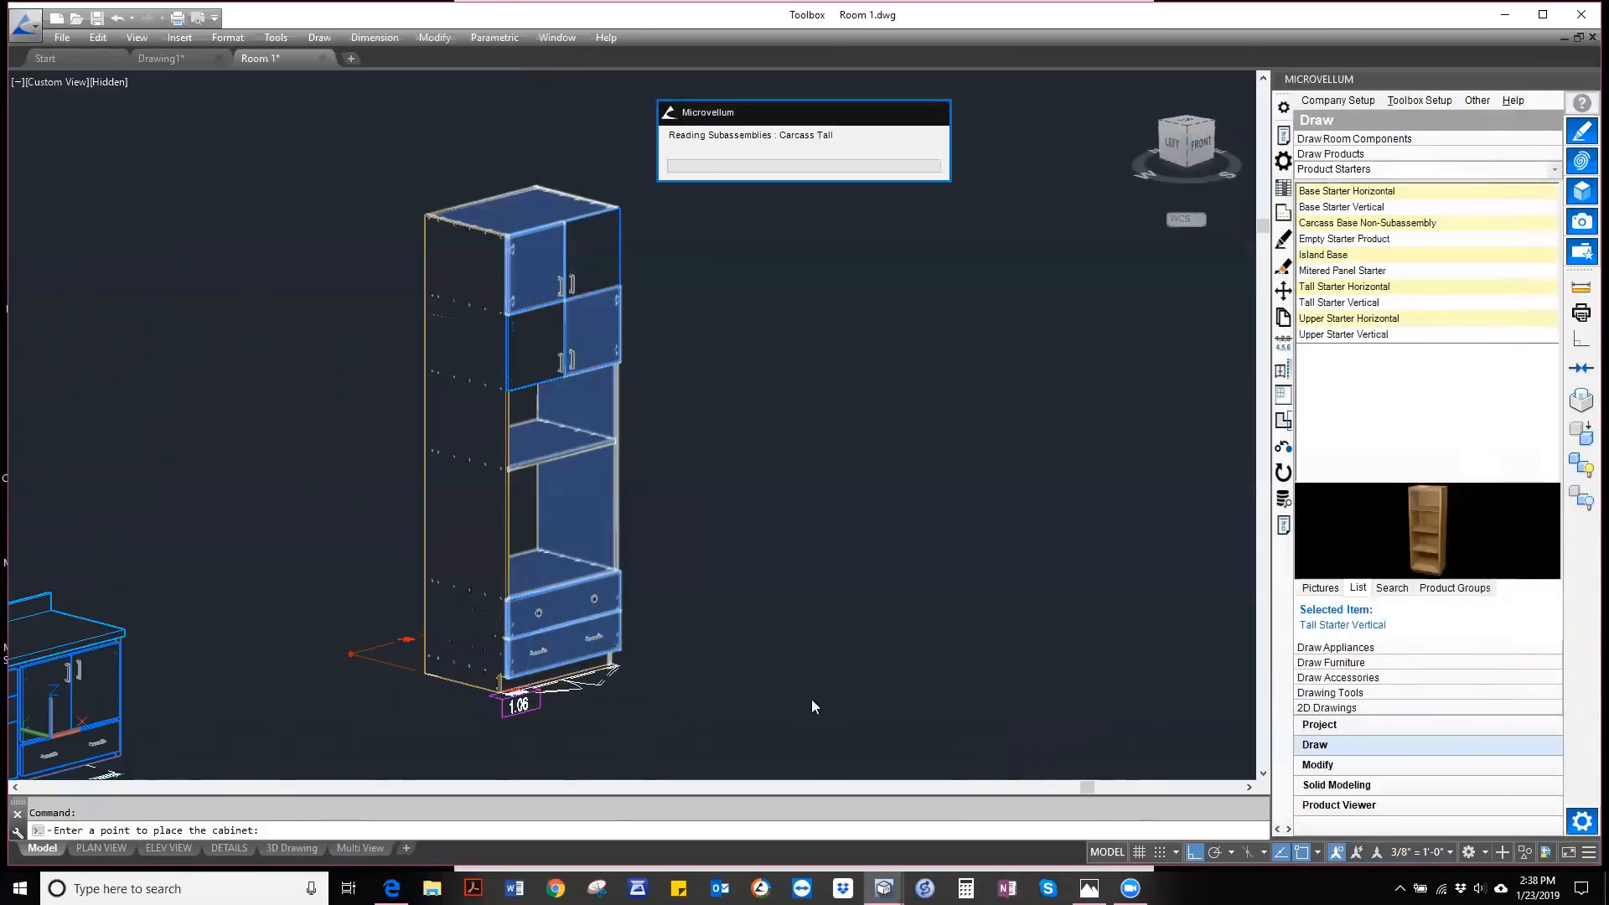
left_click(841, 585)
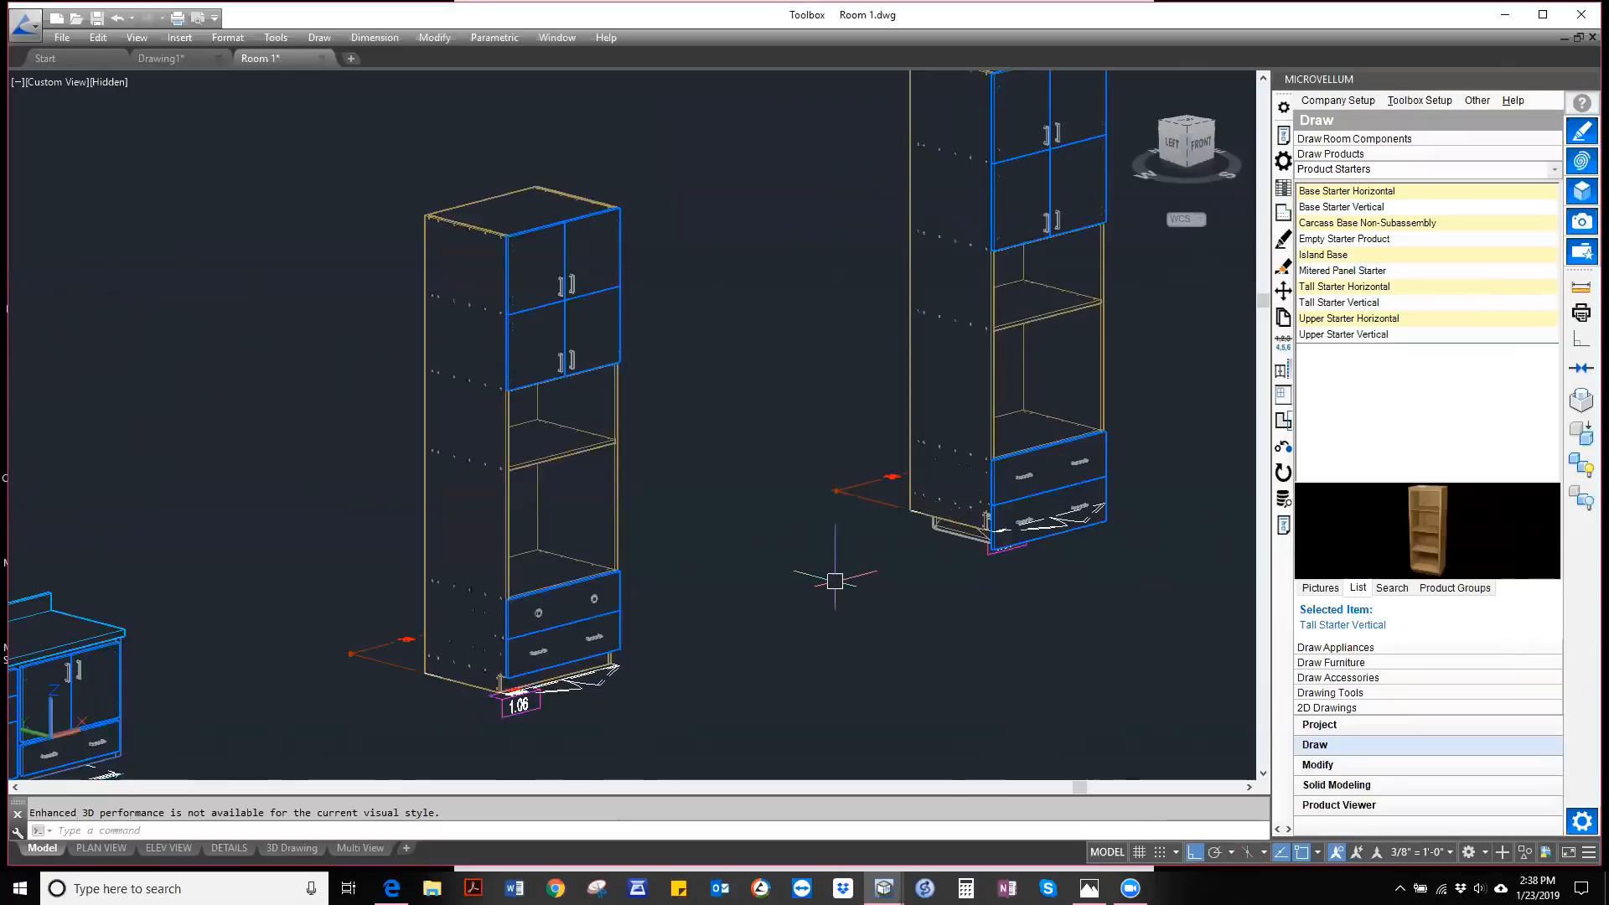
- Reopen the new tall cabinet's prompts and, in the Vertical Bay Calculator, set Bay 5 height to 24 and calculate Bays 1 and 2 as equal
scroll(474, 598, "down", 4)
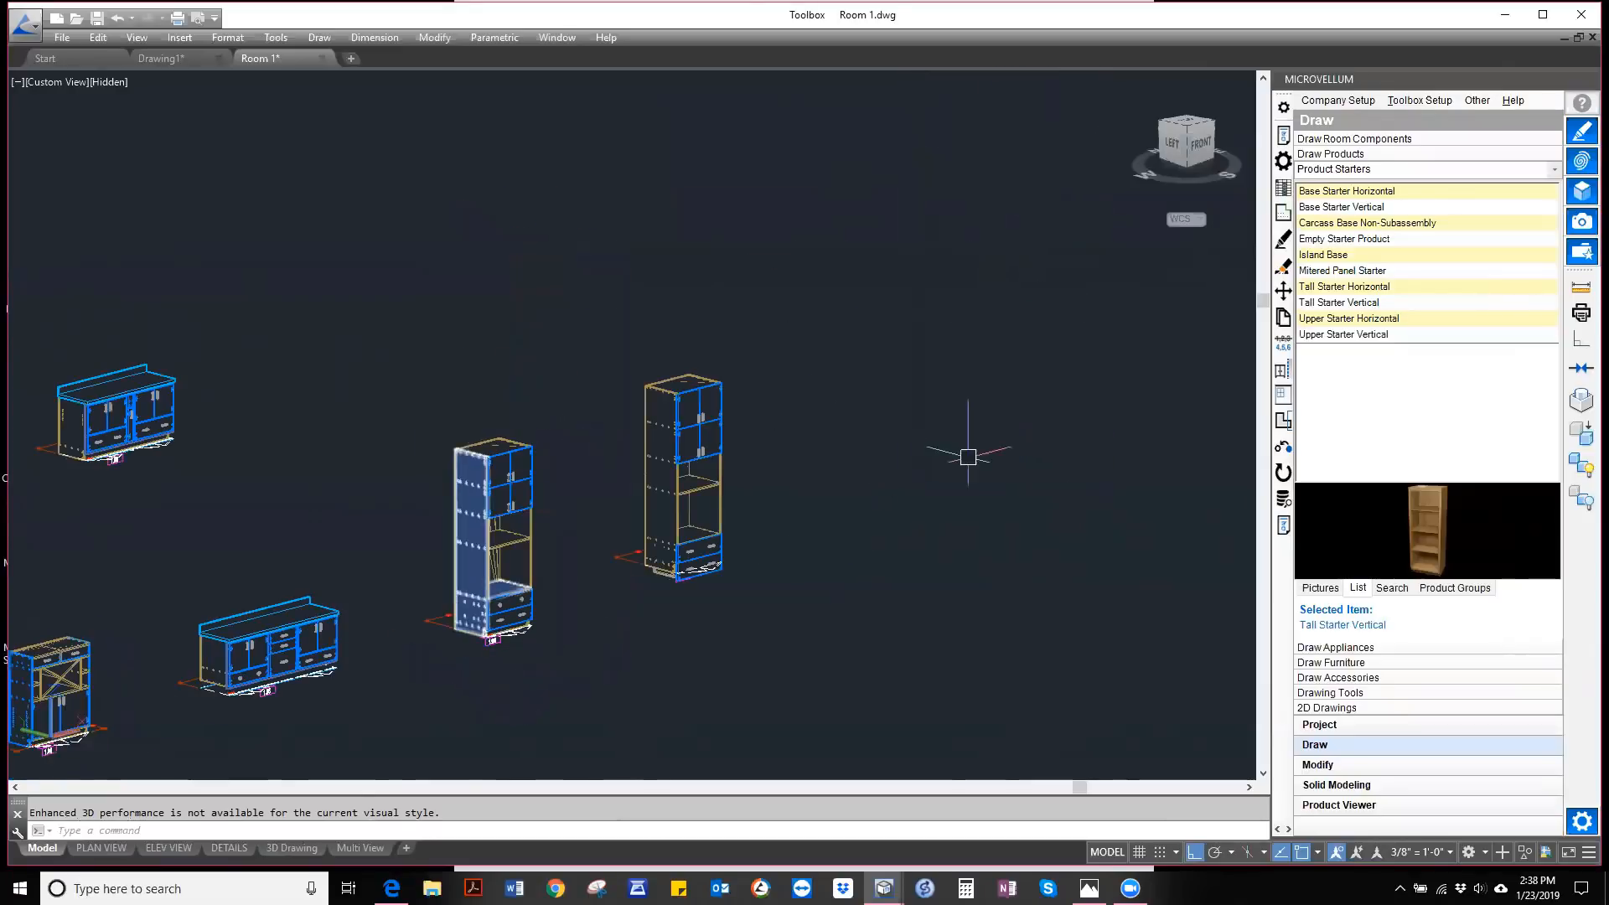
scroll(754, 495, "up", 3)
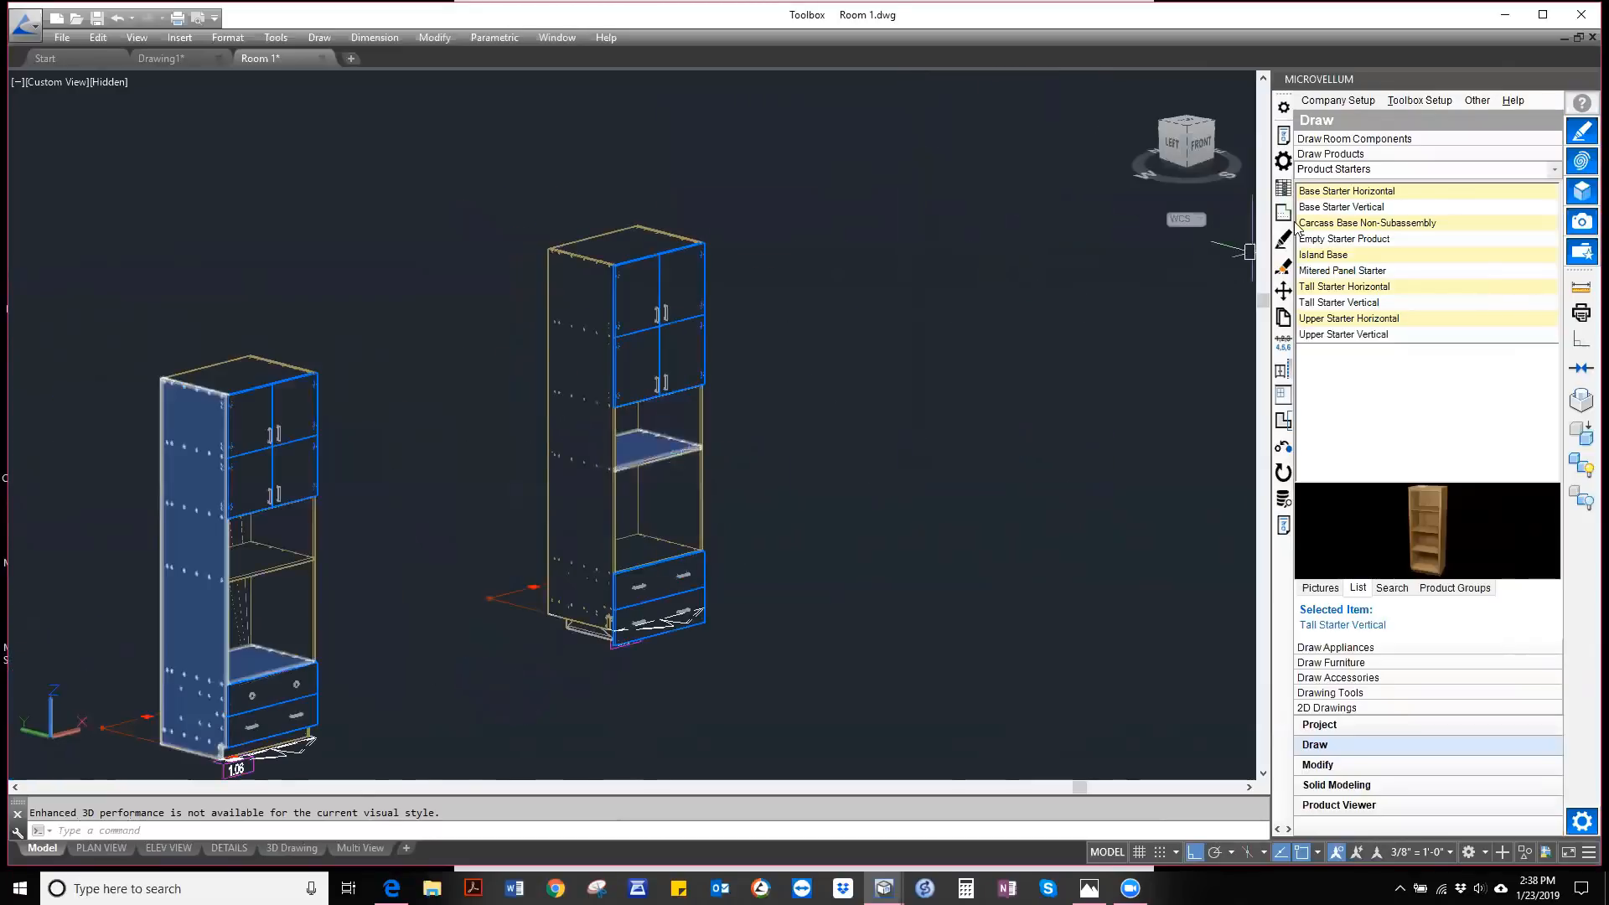
left_click(1284, 137)
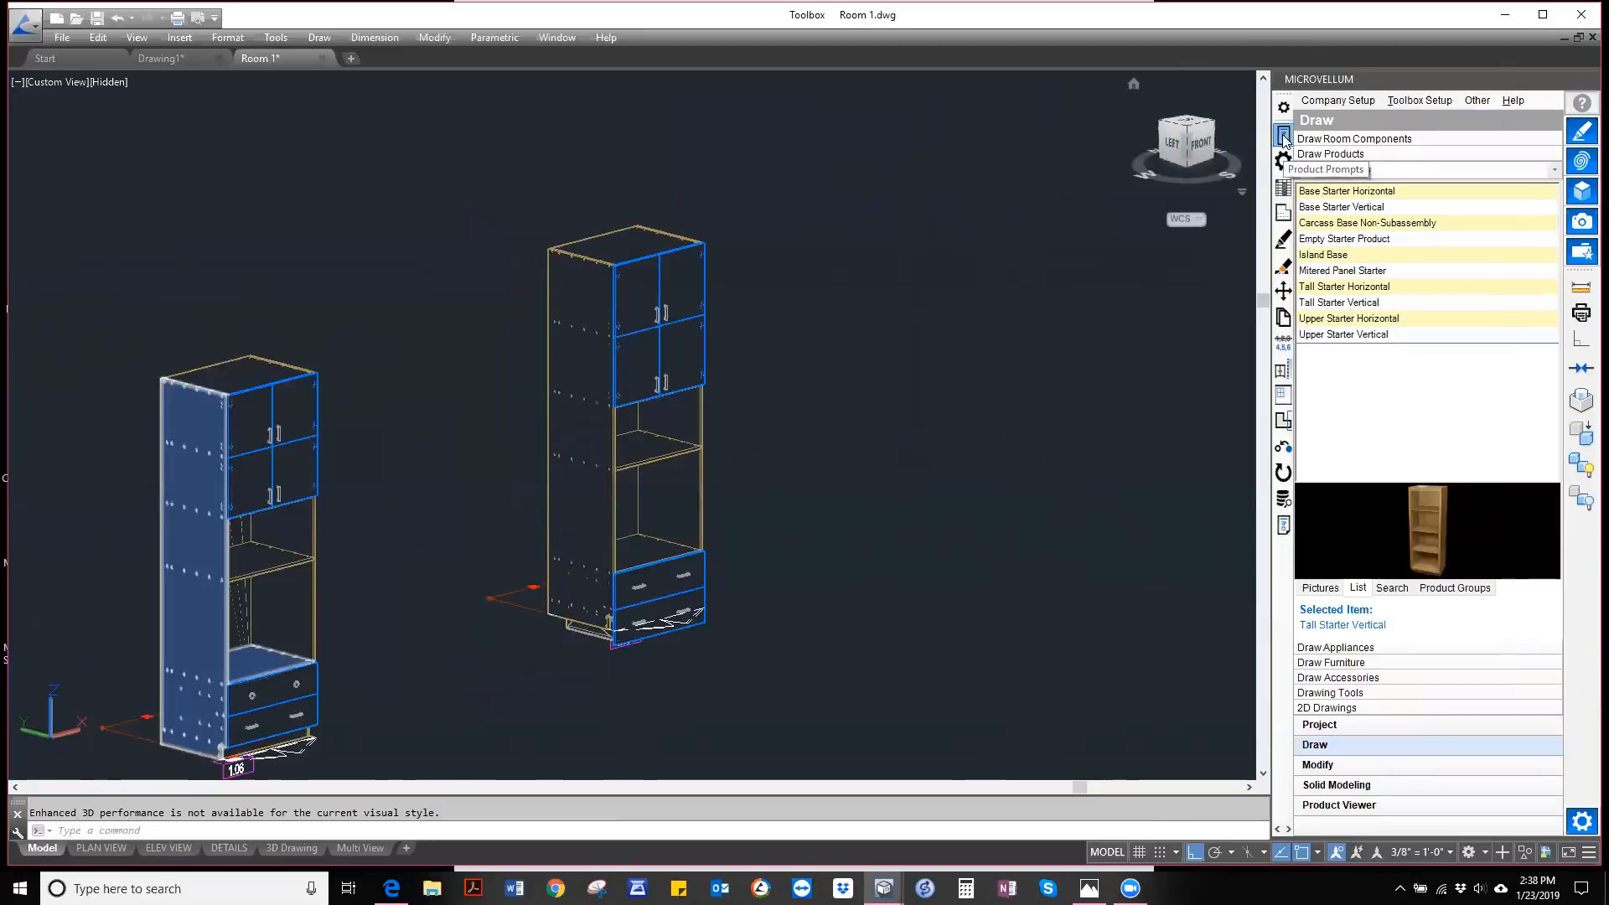
left_click(703, 457)
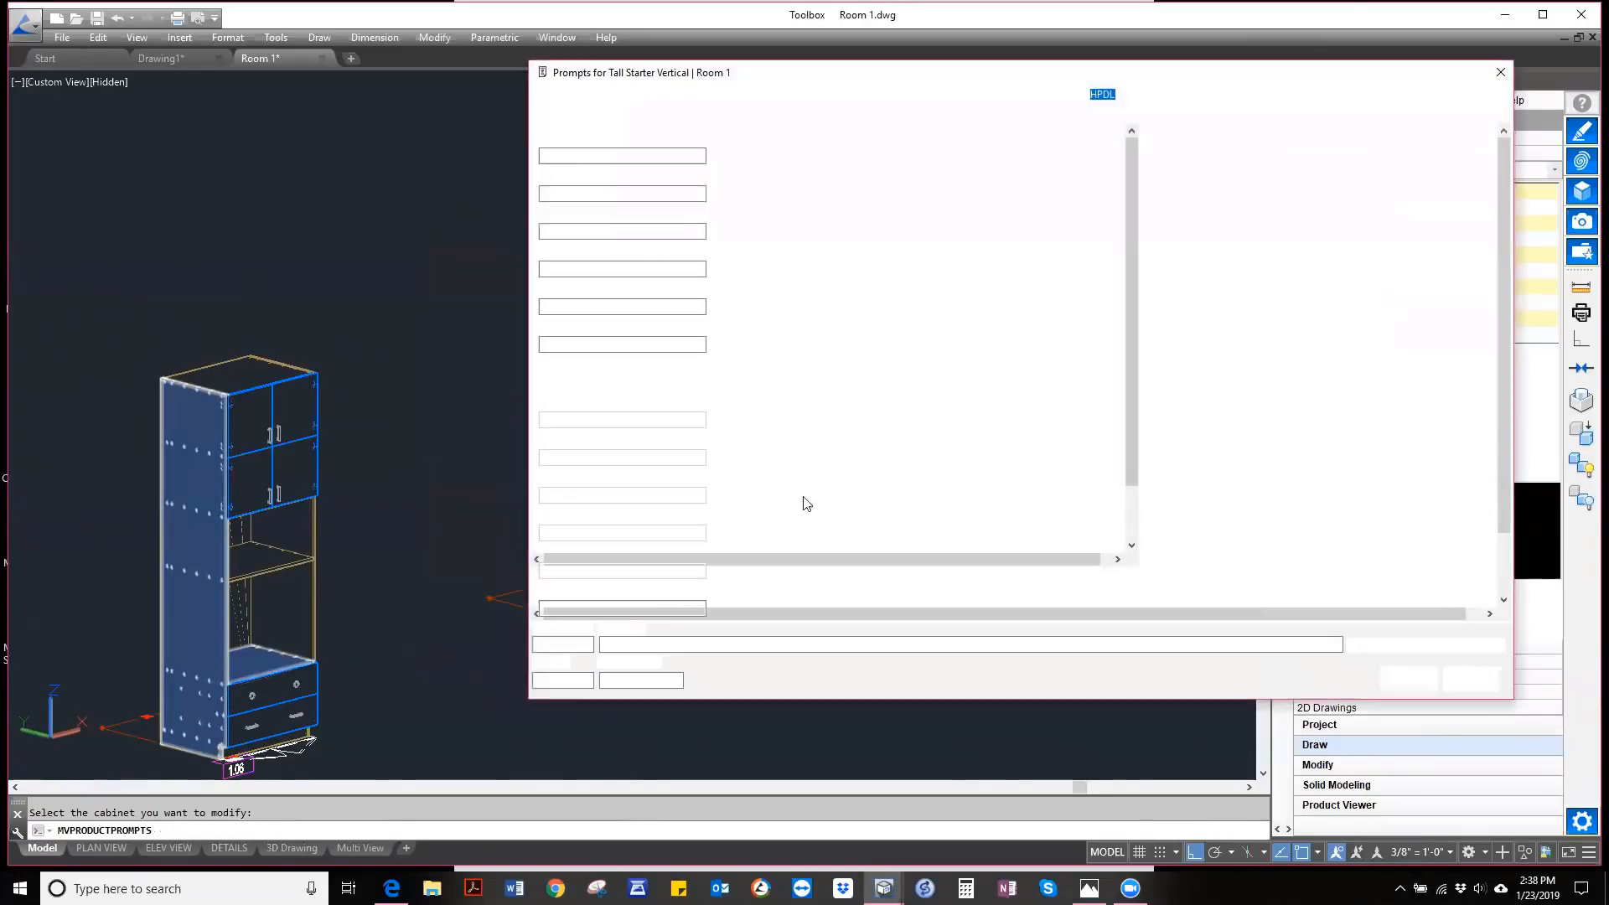
right_click(935, 443)
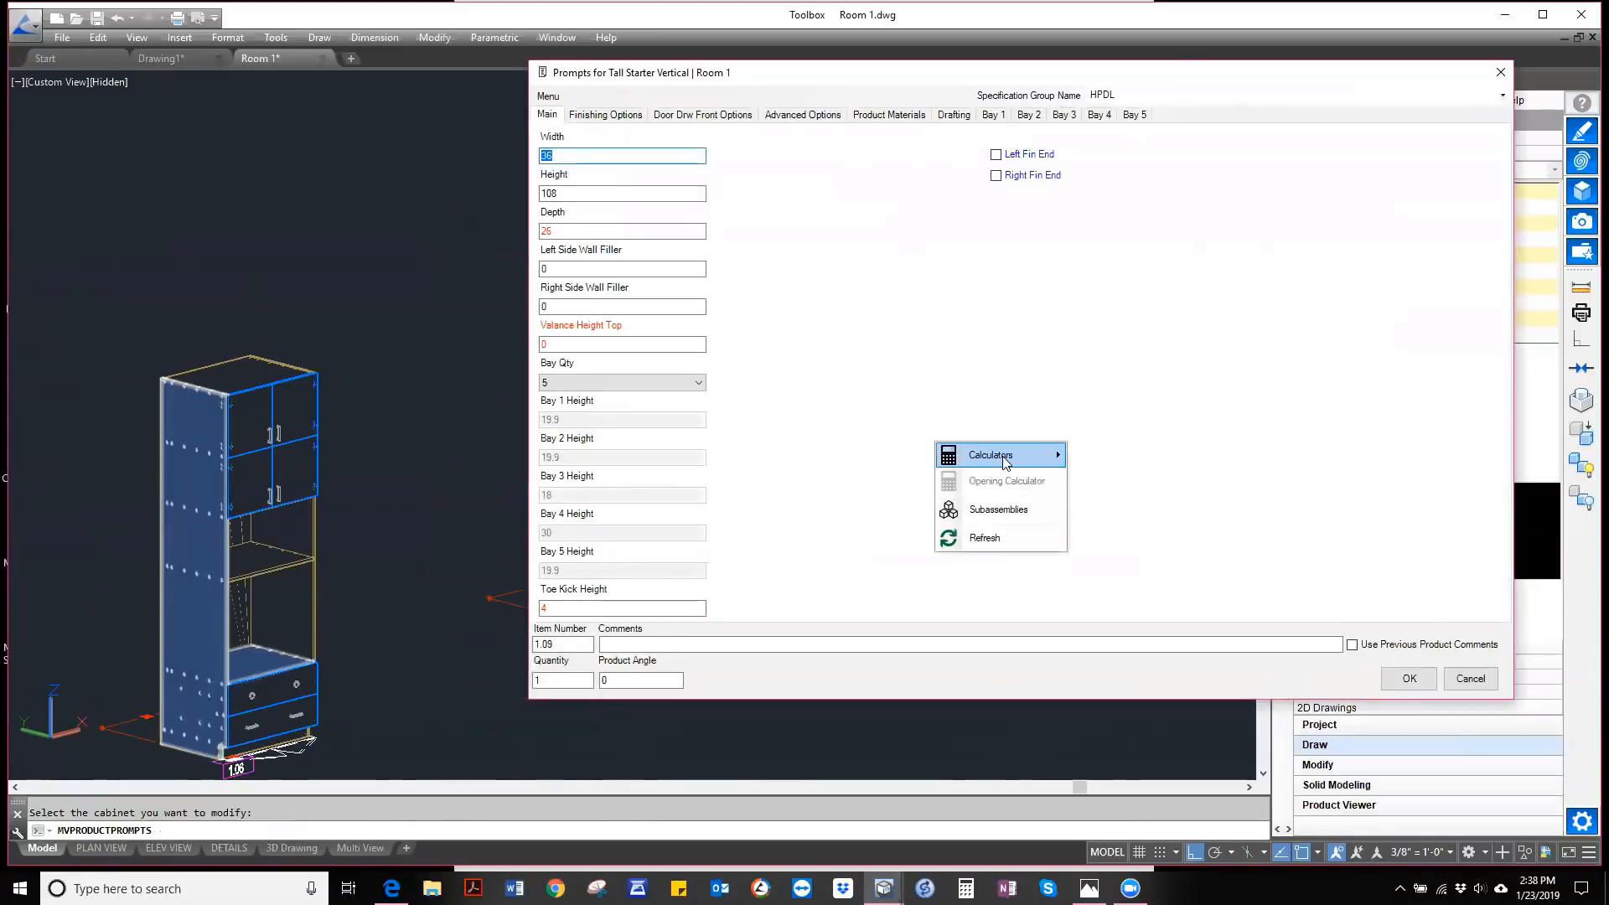
mouse_move(1005, 461)
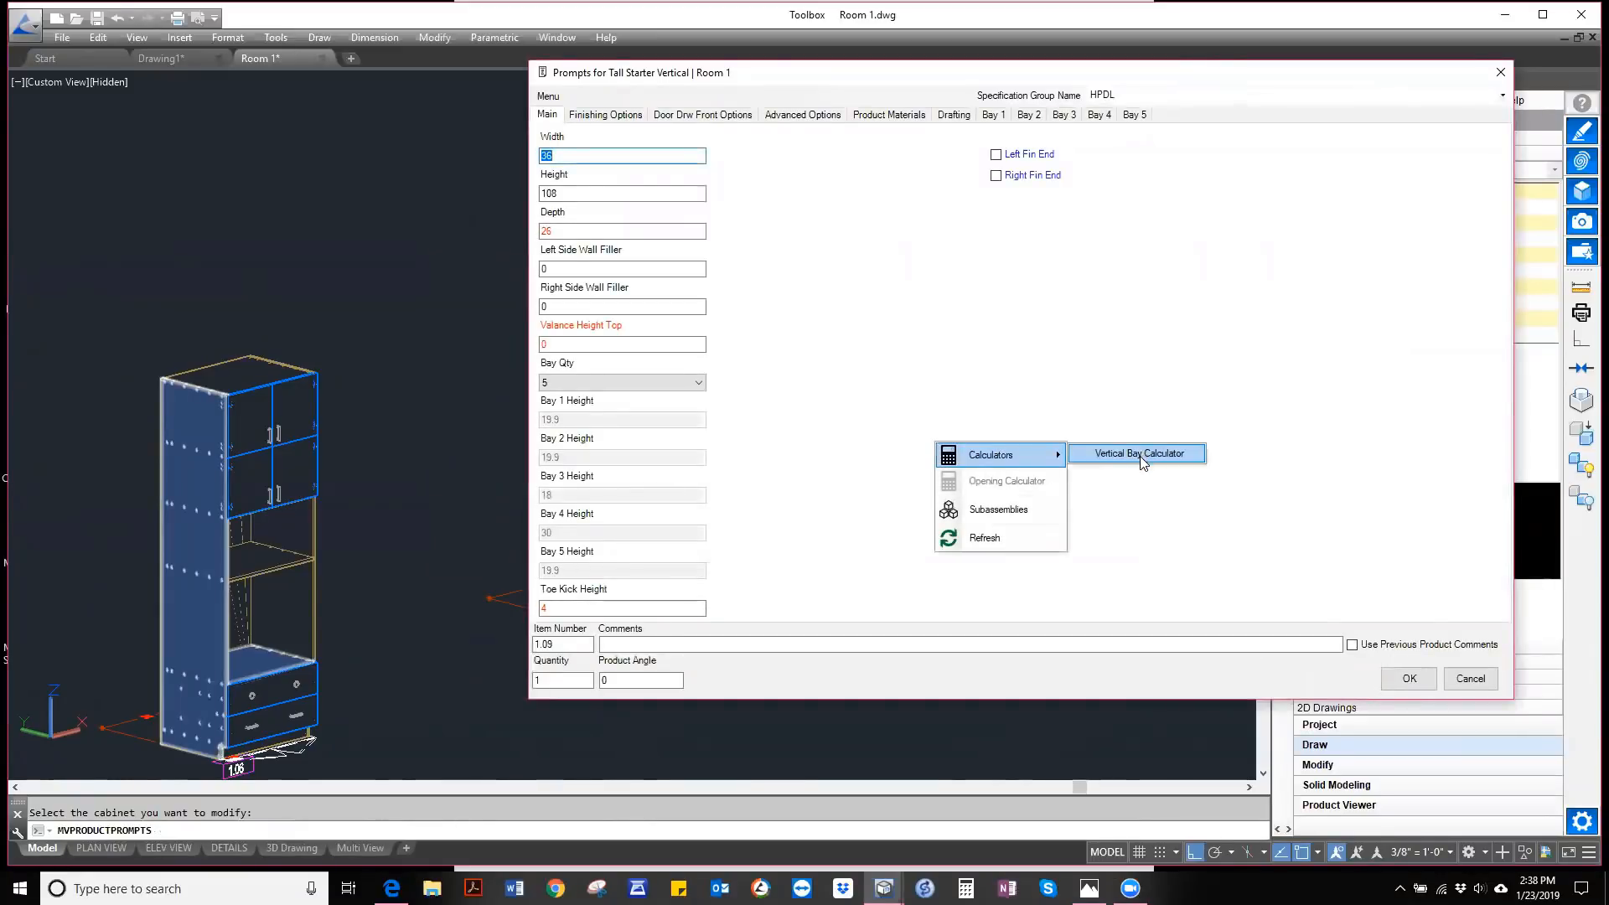
left_click(1140, 453)
double_click(704, 465)
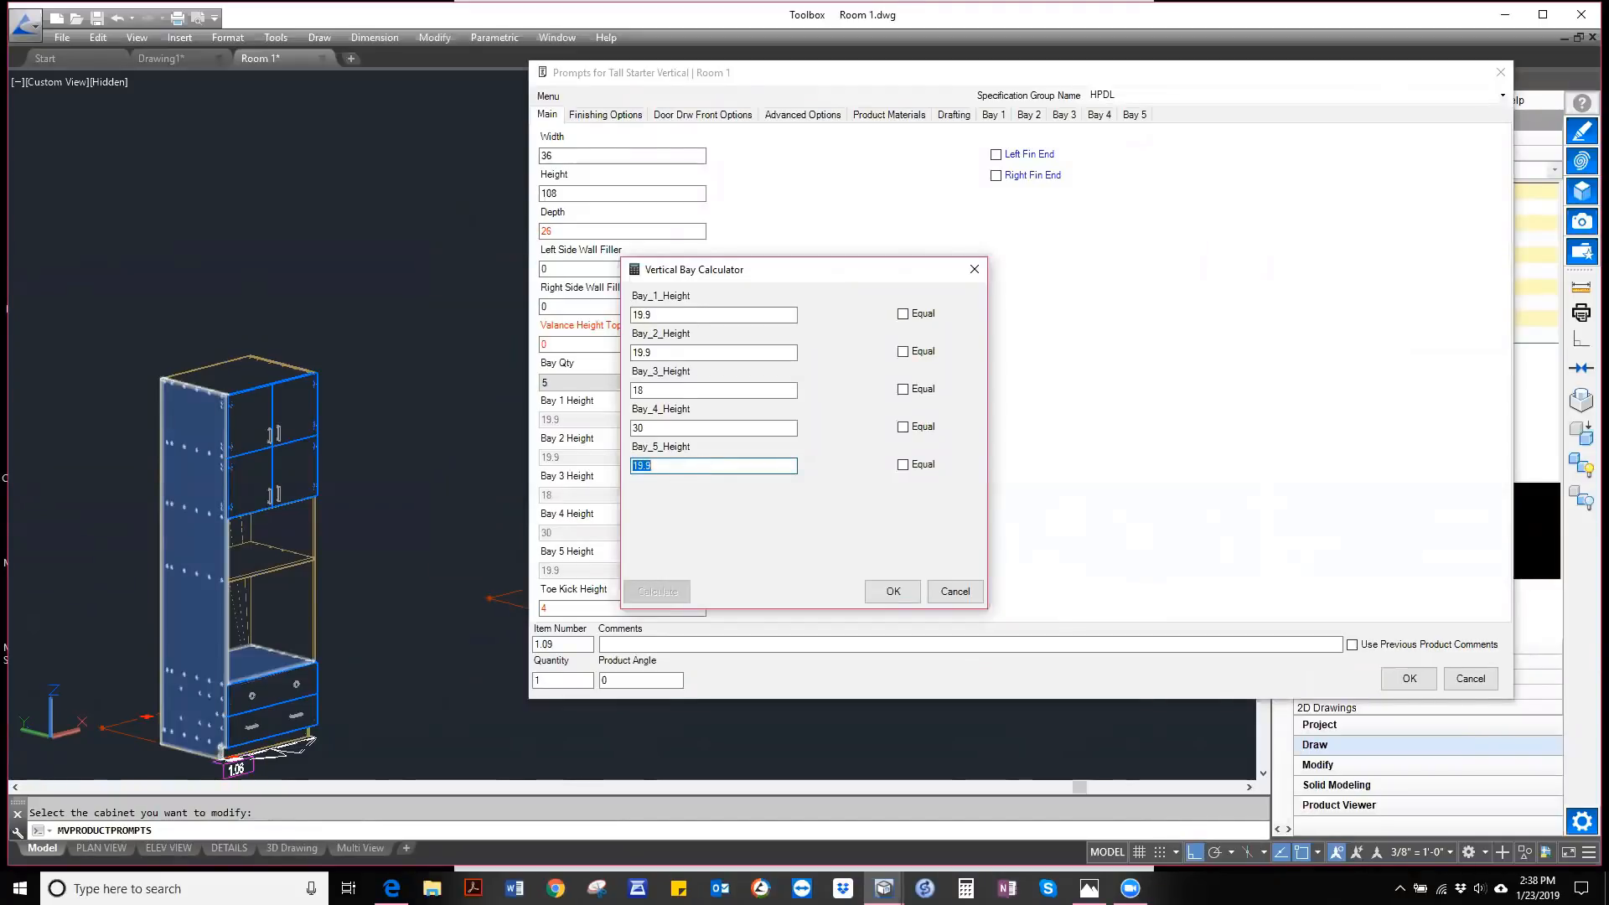
type("24")
left_click(902, 351)
left_click(903, 313)
left_click(657, 591)
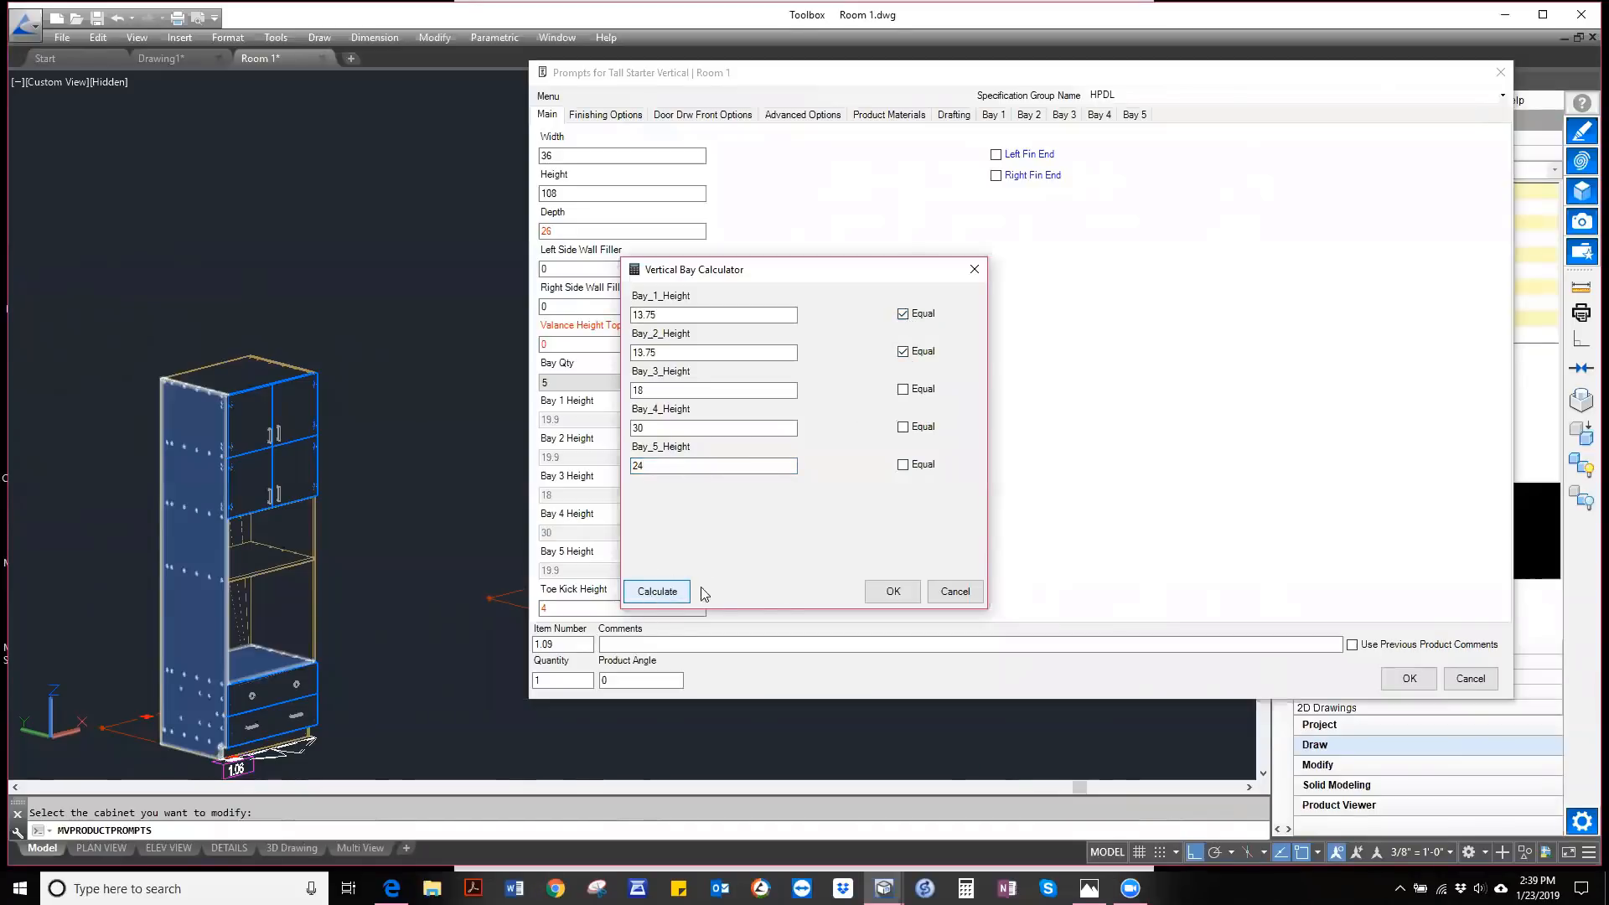
- Accept the calculated bay heights and the product prompts to redraw the tall cabinet
left_click(894, 591)
left_click(1399, 682)
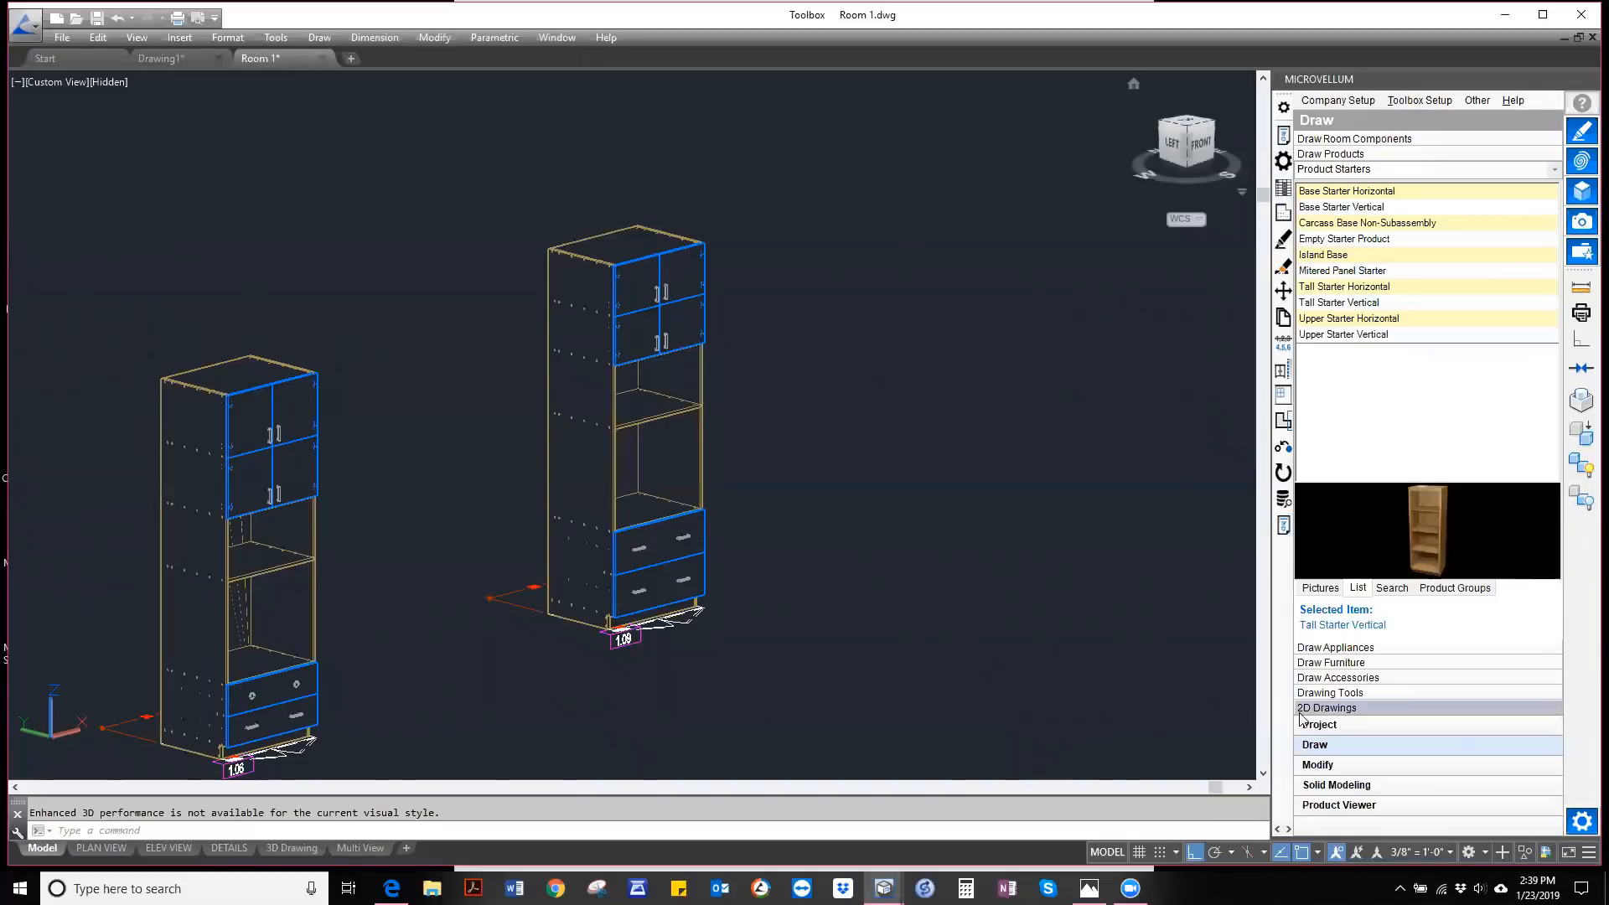
- Show the subassembly prompts of the new tall cabinet's drawers, choosing the parent 2 Drawer subassembly instead of the nested drawer front
left_click(1341, 767)
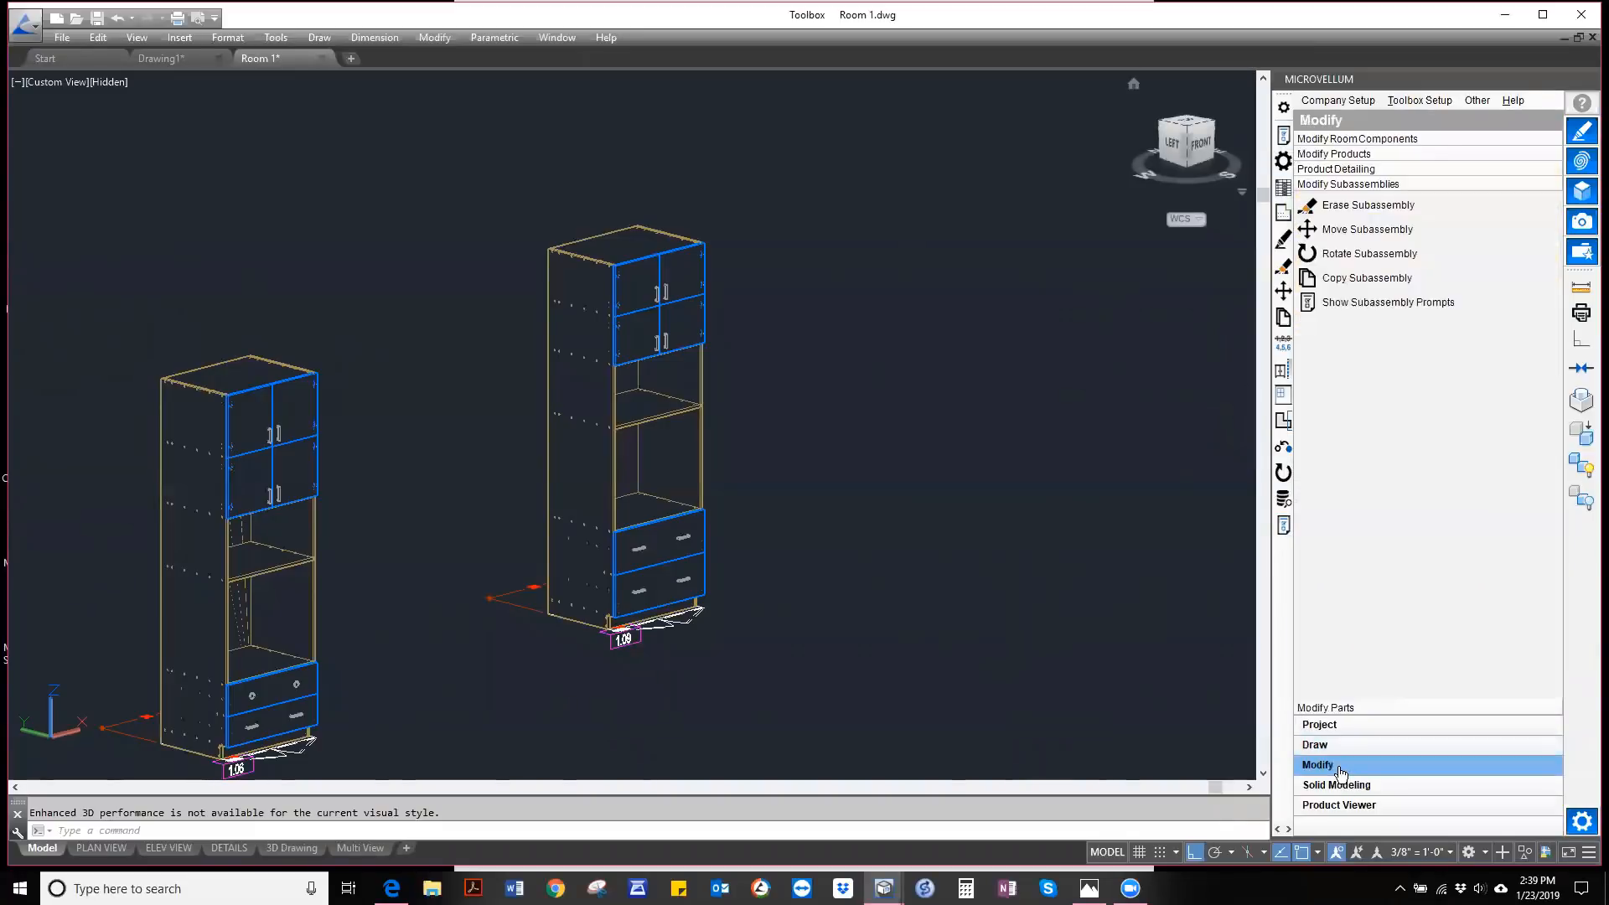
left_click(1383, 304)
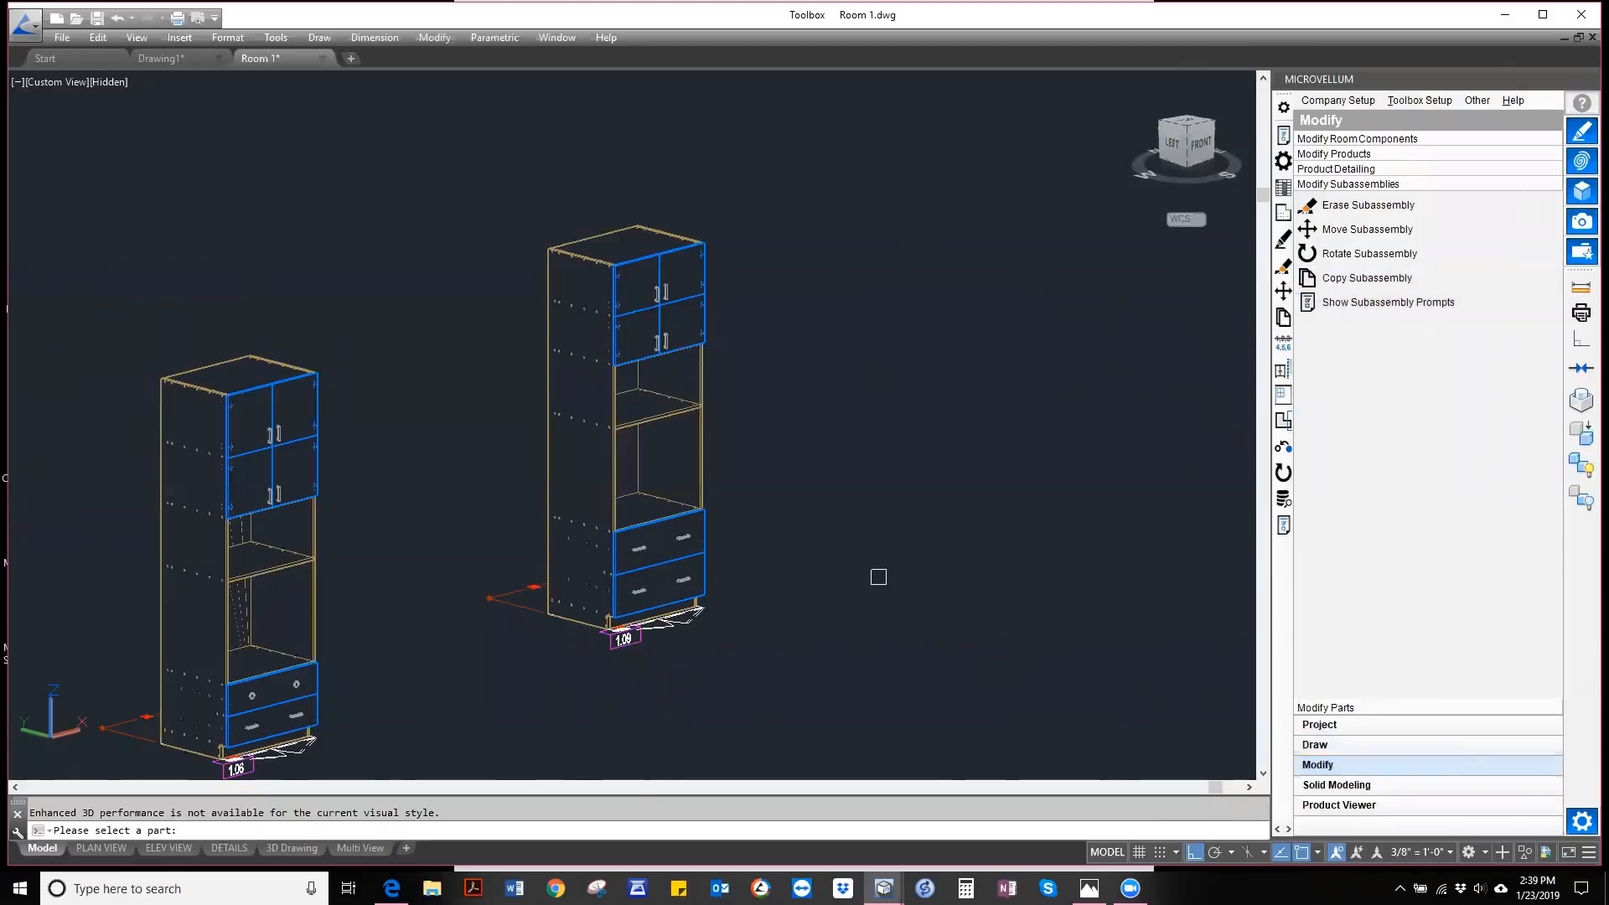
left_click(678, 601)
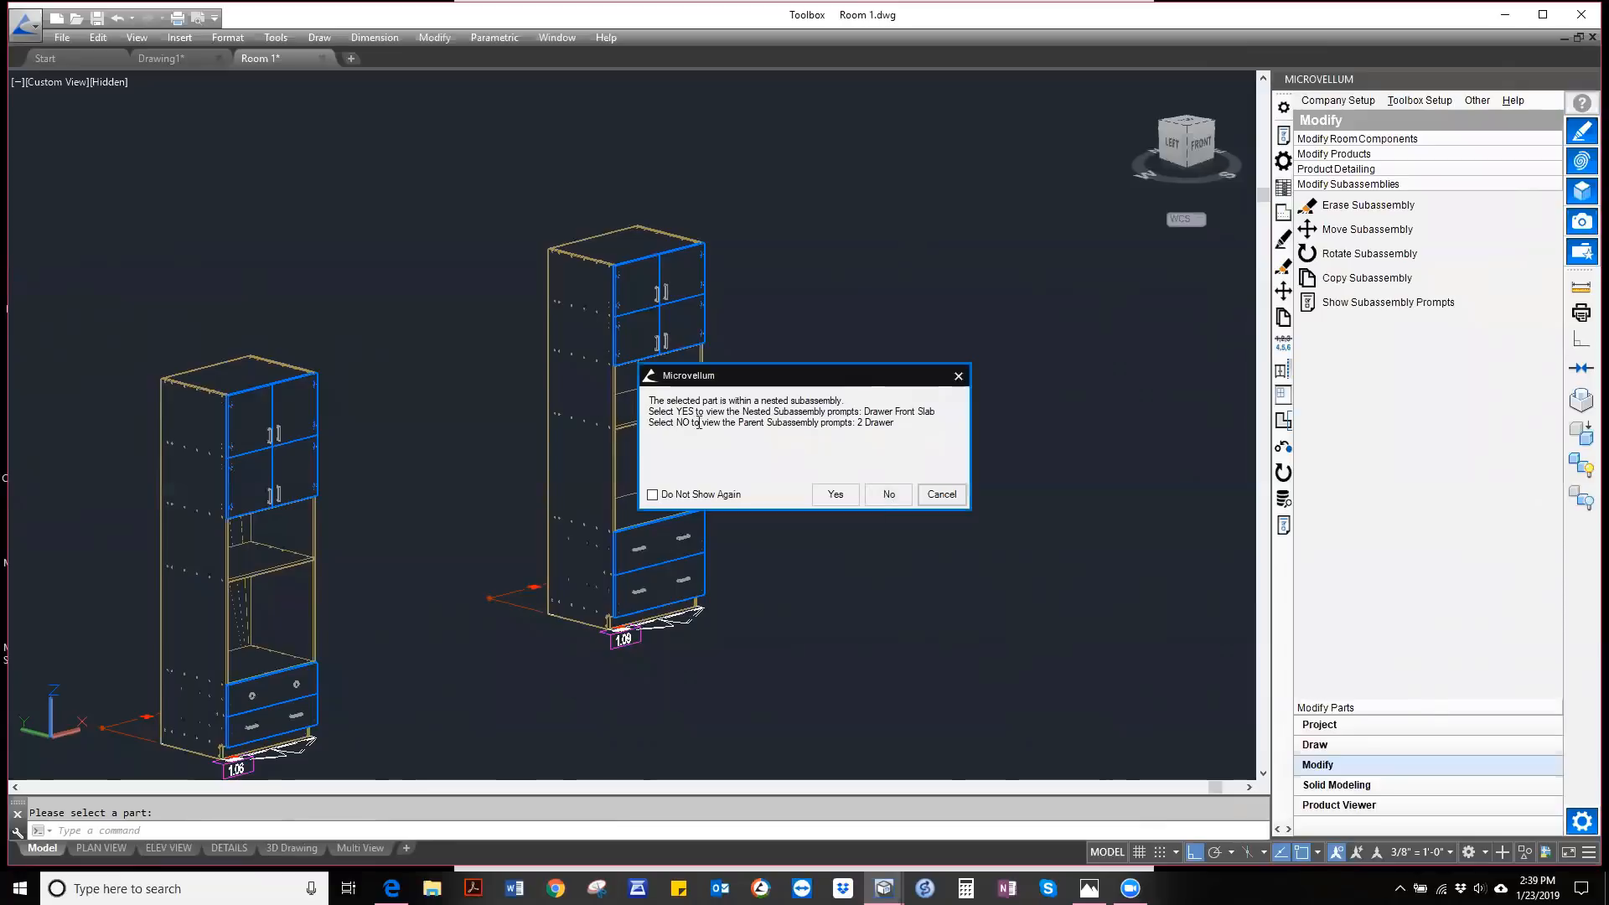
left_click(899, 494)
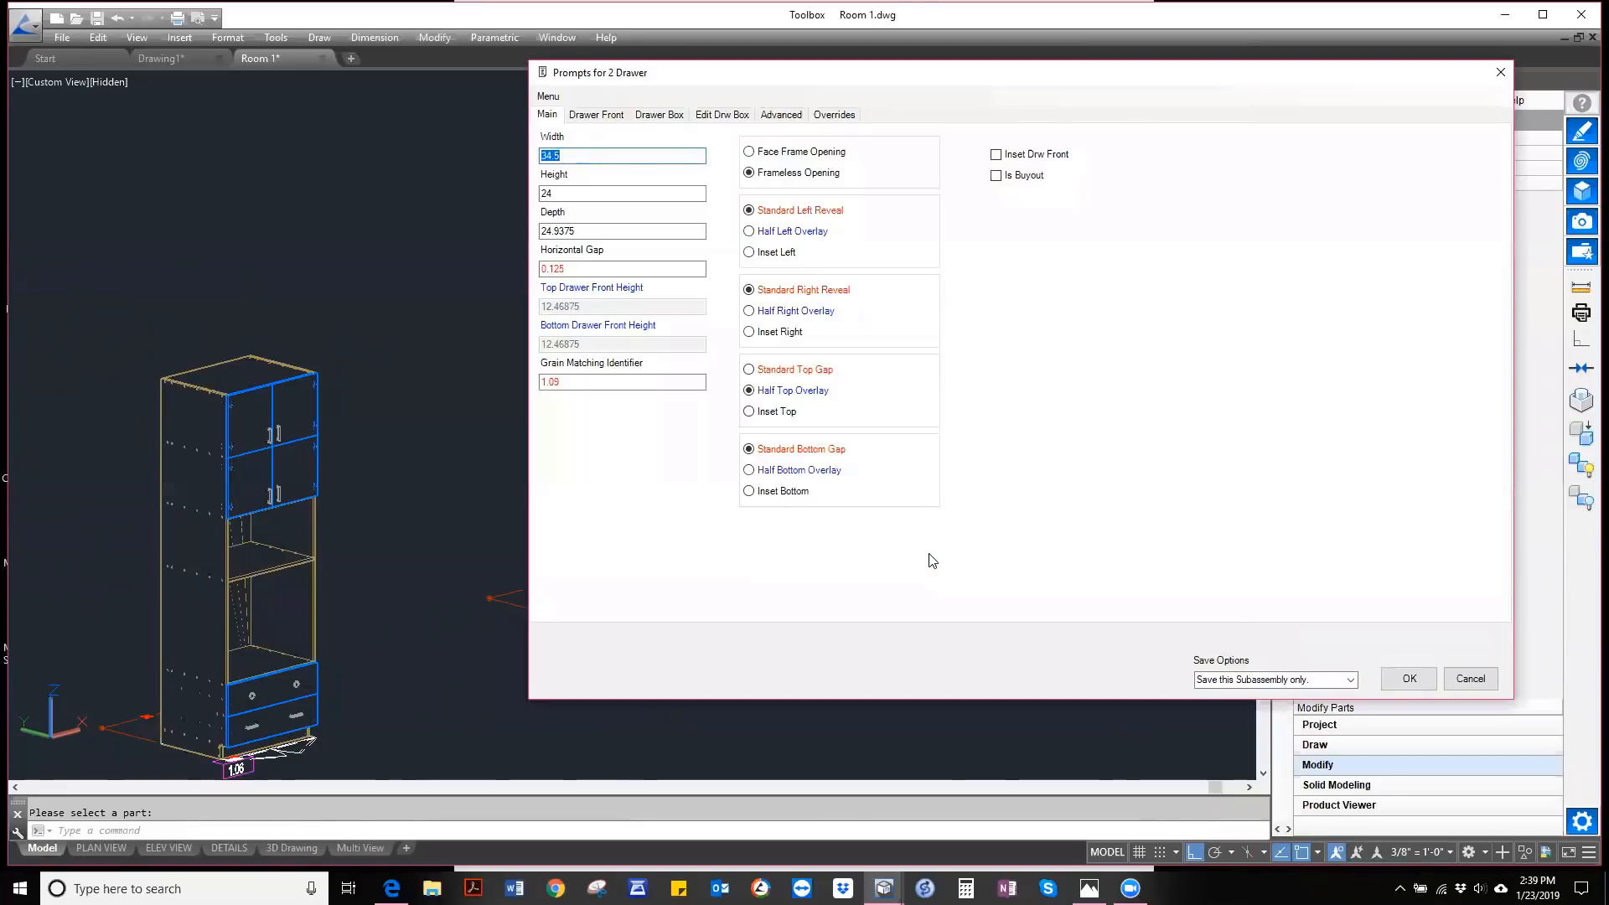
- In the Drawer Front Calculator, set the top drawer front height to 6, calculate the bottom front as equal, and accept
right_click(1085, 298)
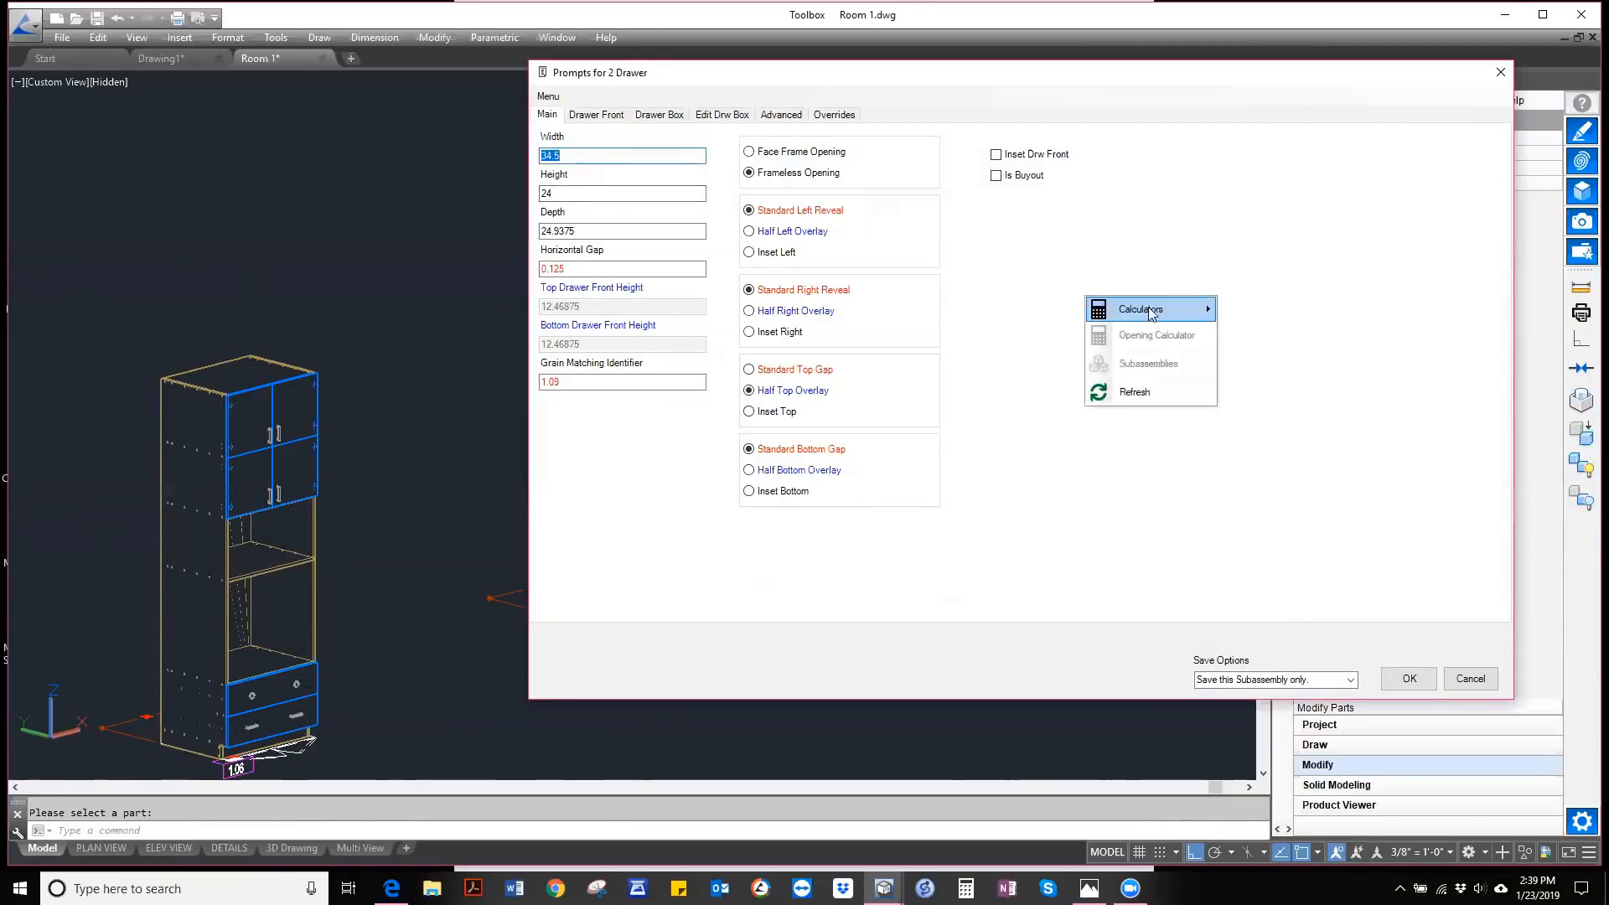
mouse_move(1151, 313)
left_click(1275, 309)
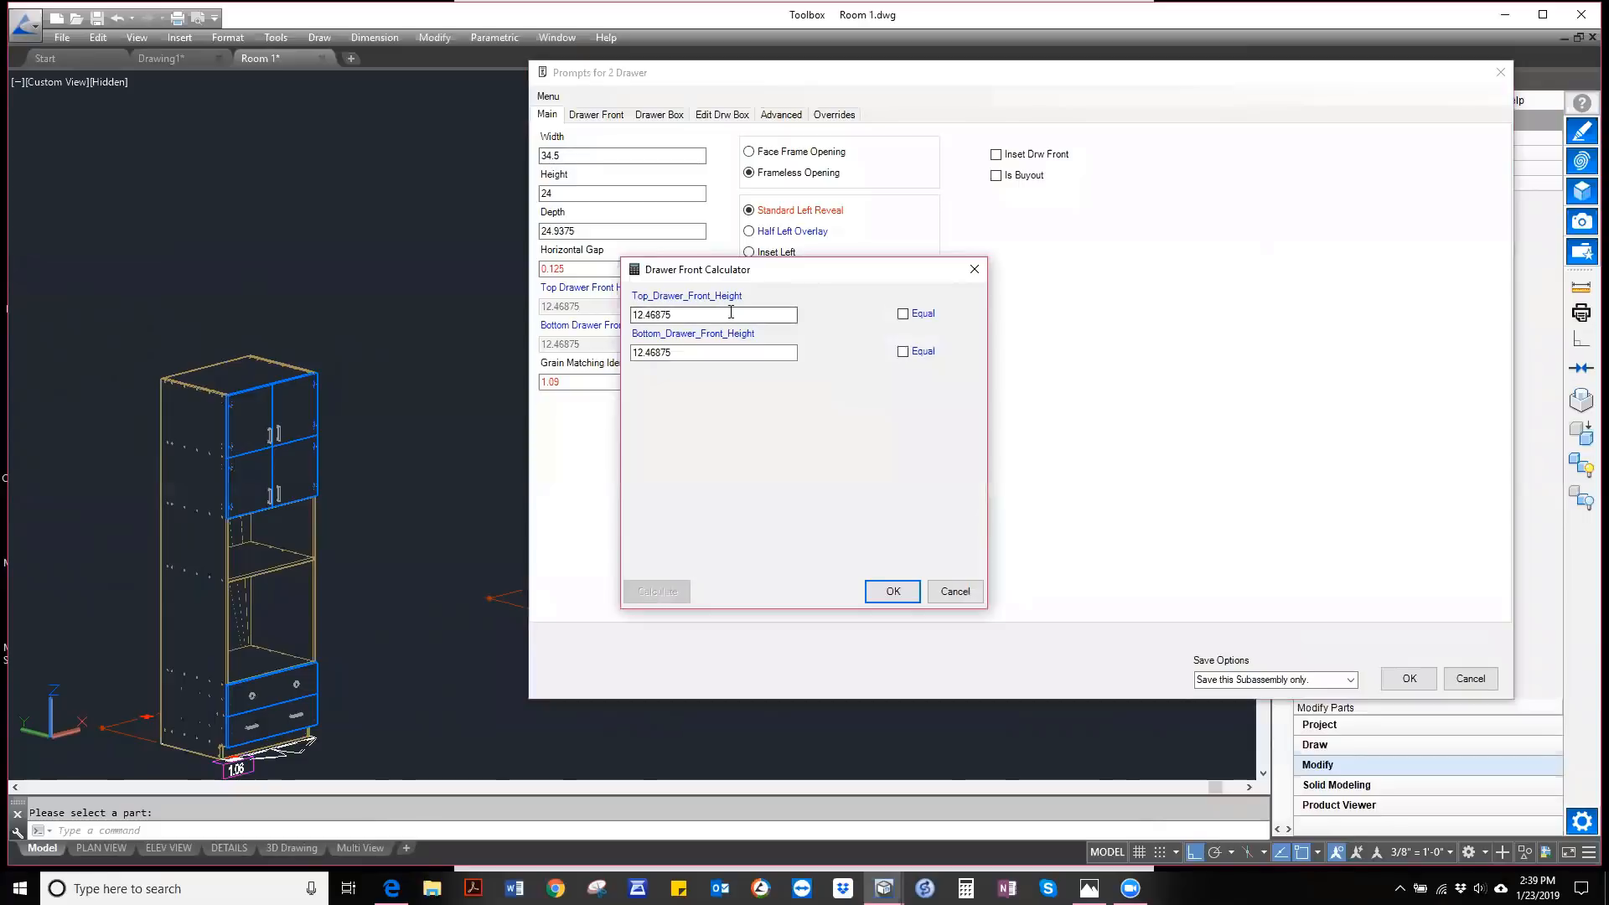
double_click(730, 312)
type("6")
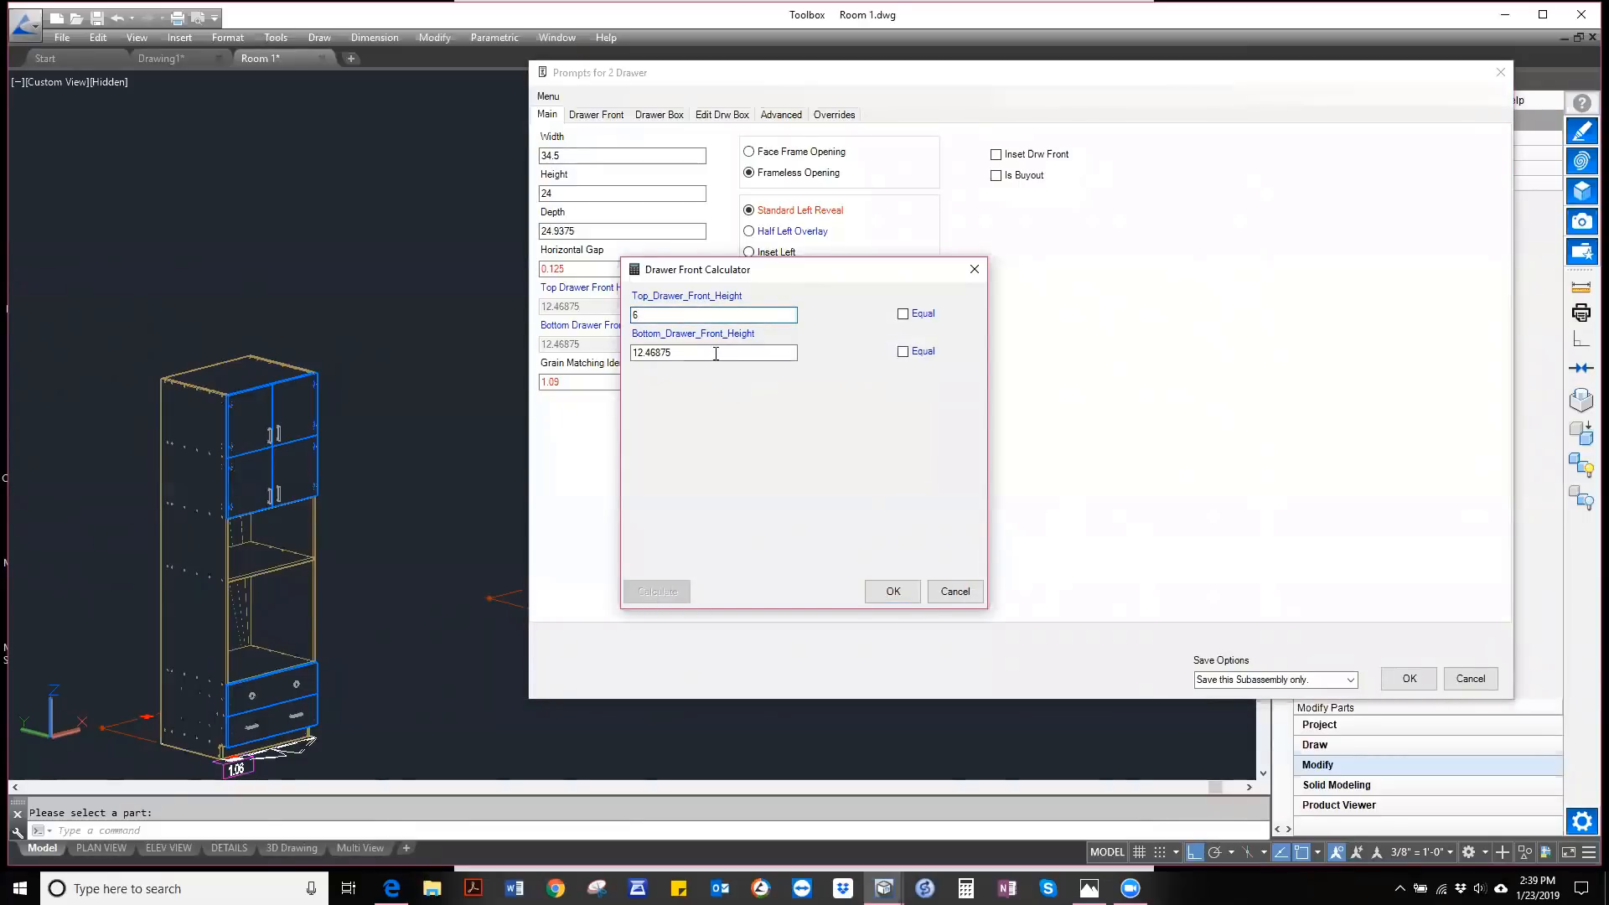
double_click(715, 352)
left_click(902, 351)
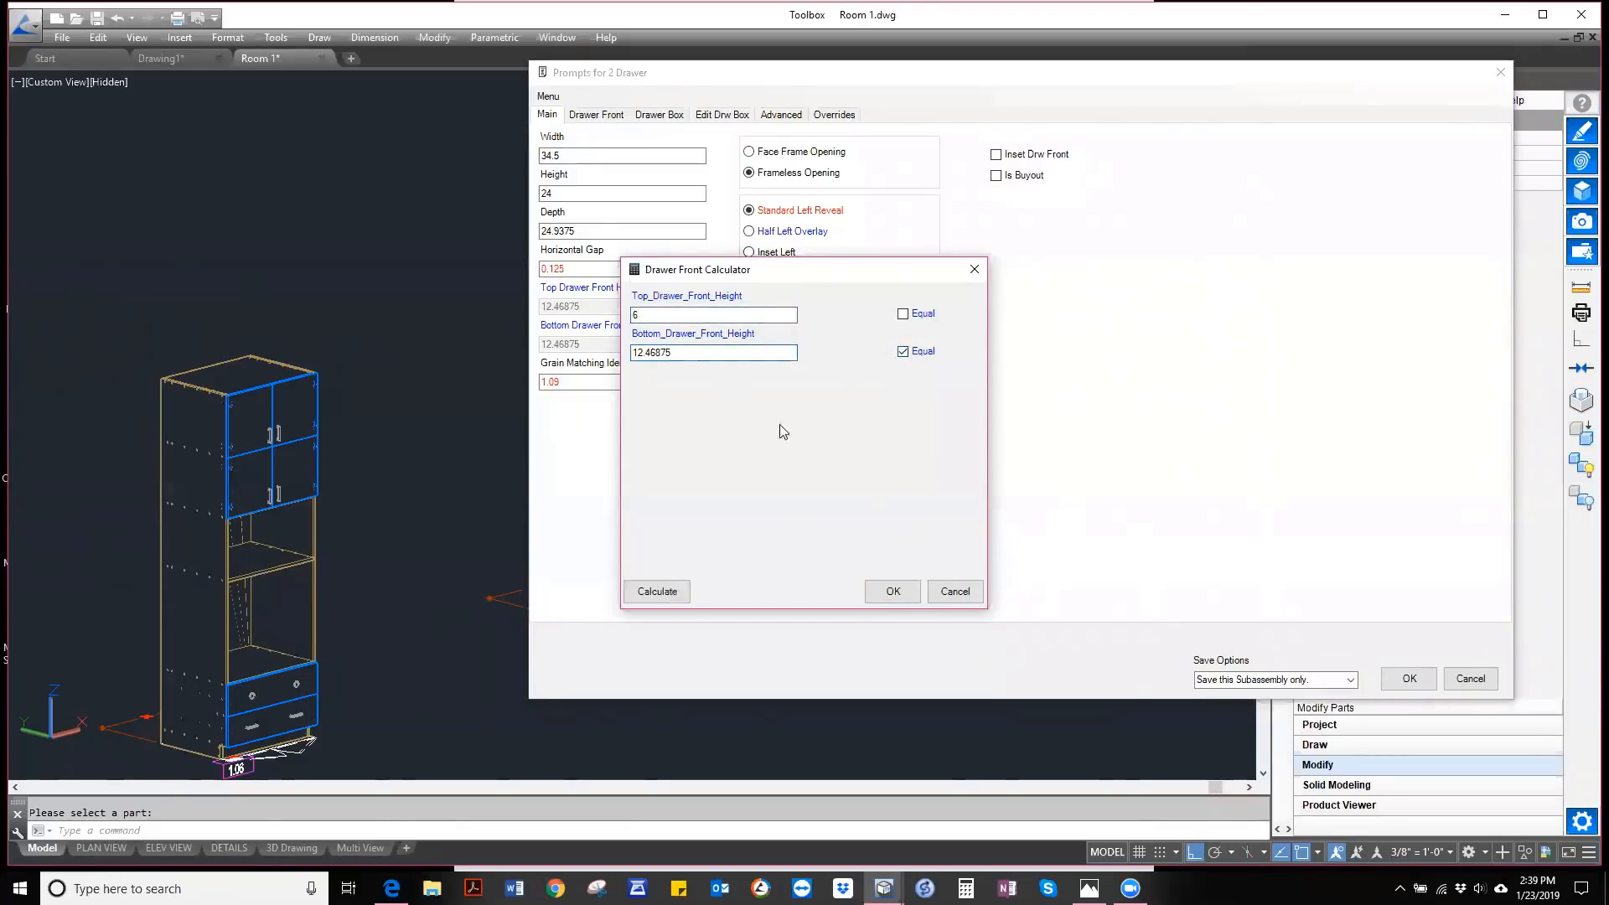
left_click(658, 591)
left_click(895, 591)
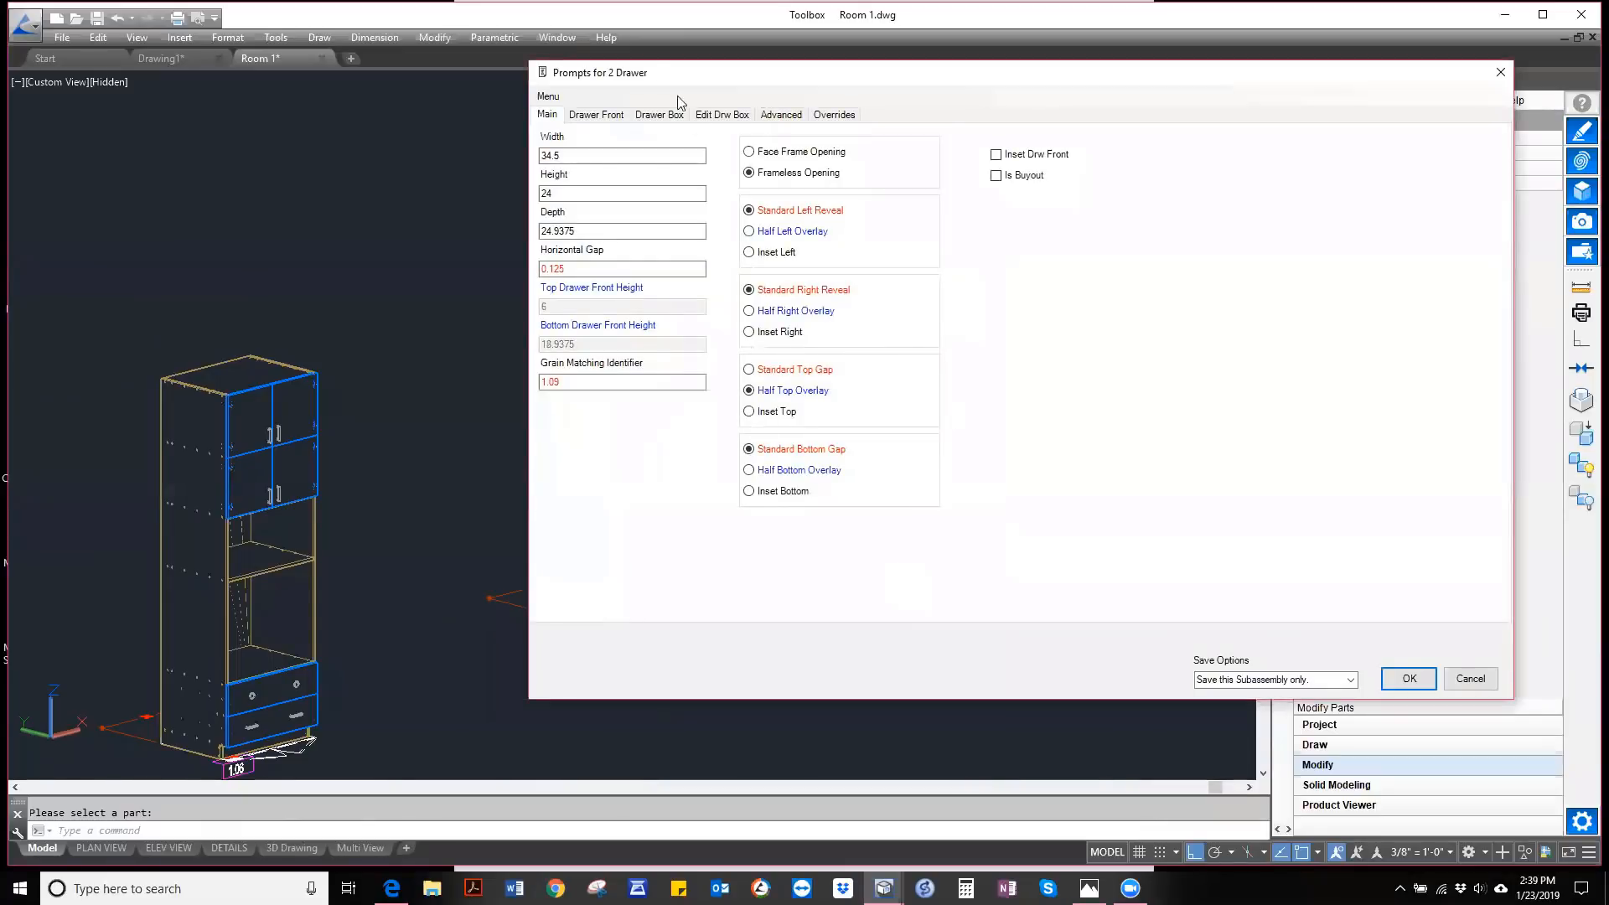
- Review the 2 Drawer's front, box, advanced and override options, and accept the prompts to redraw the drawers
left_click(596, 114)
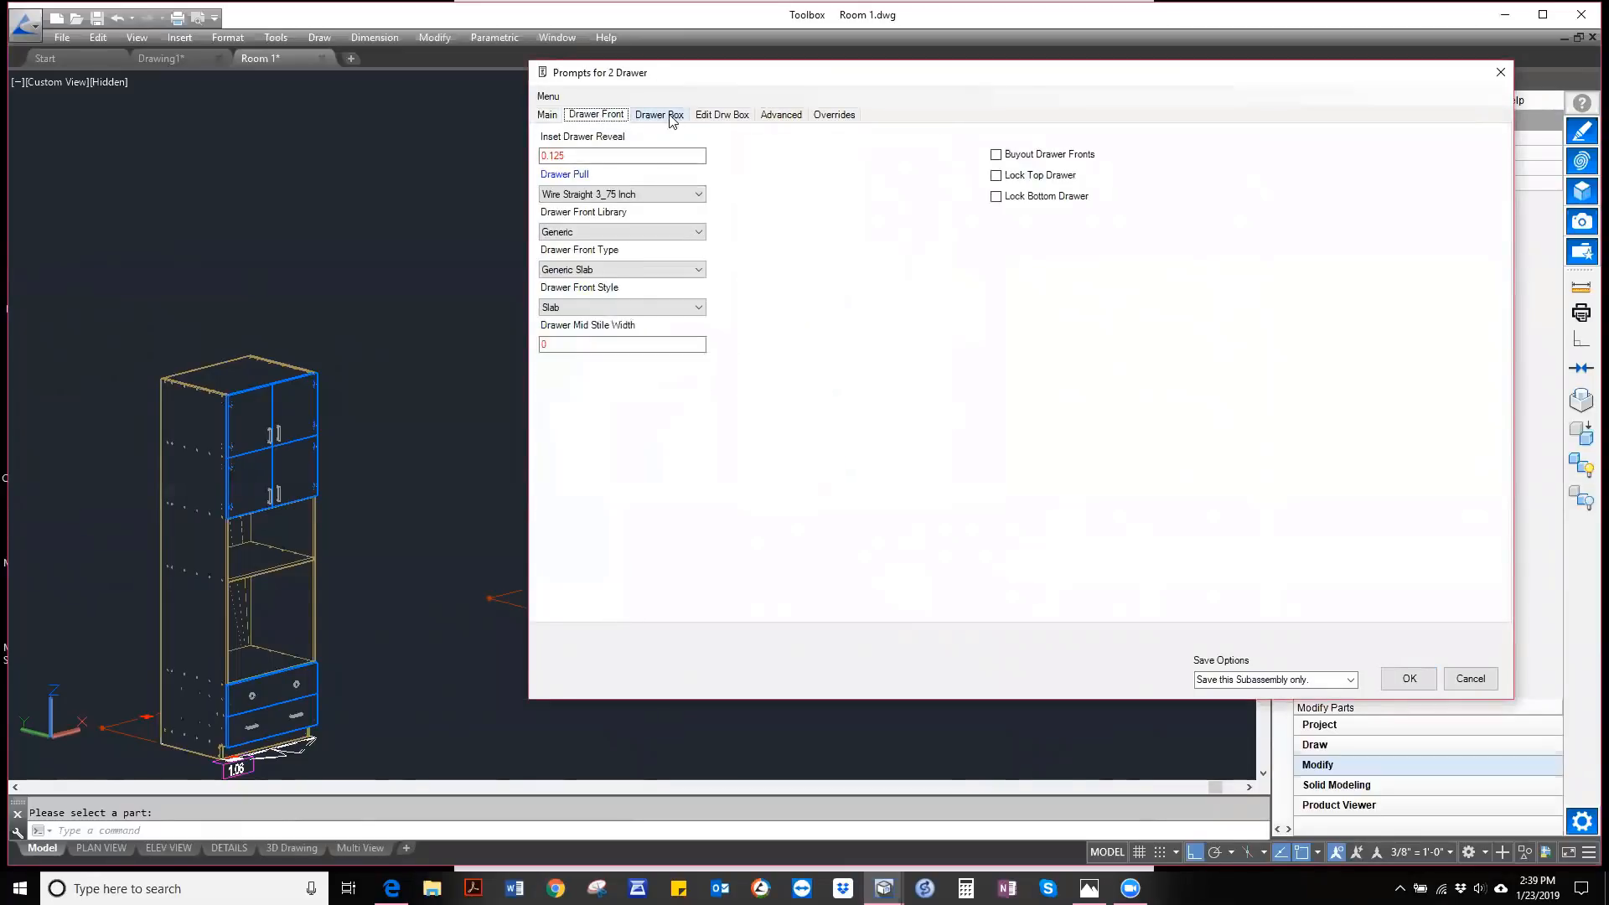
left_click(671, 117)
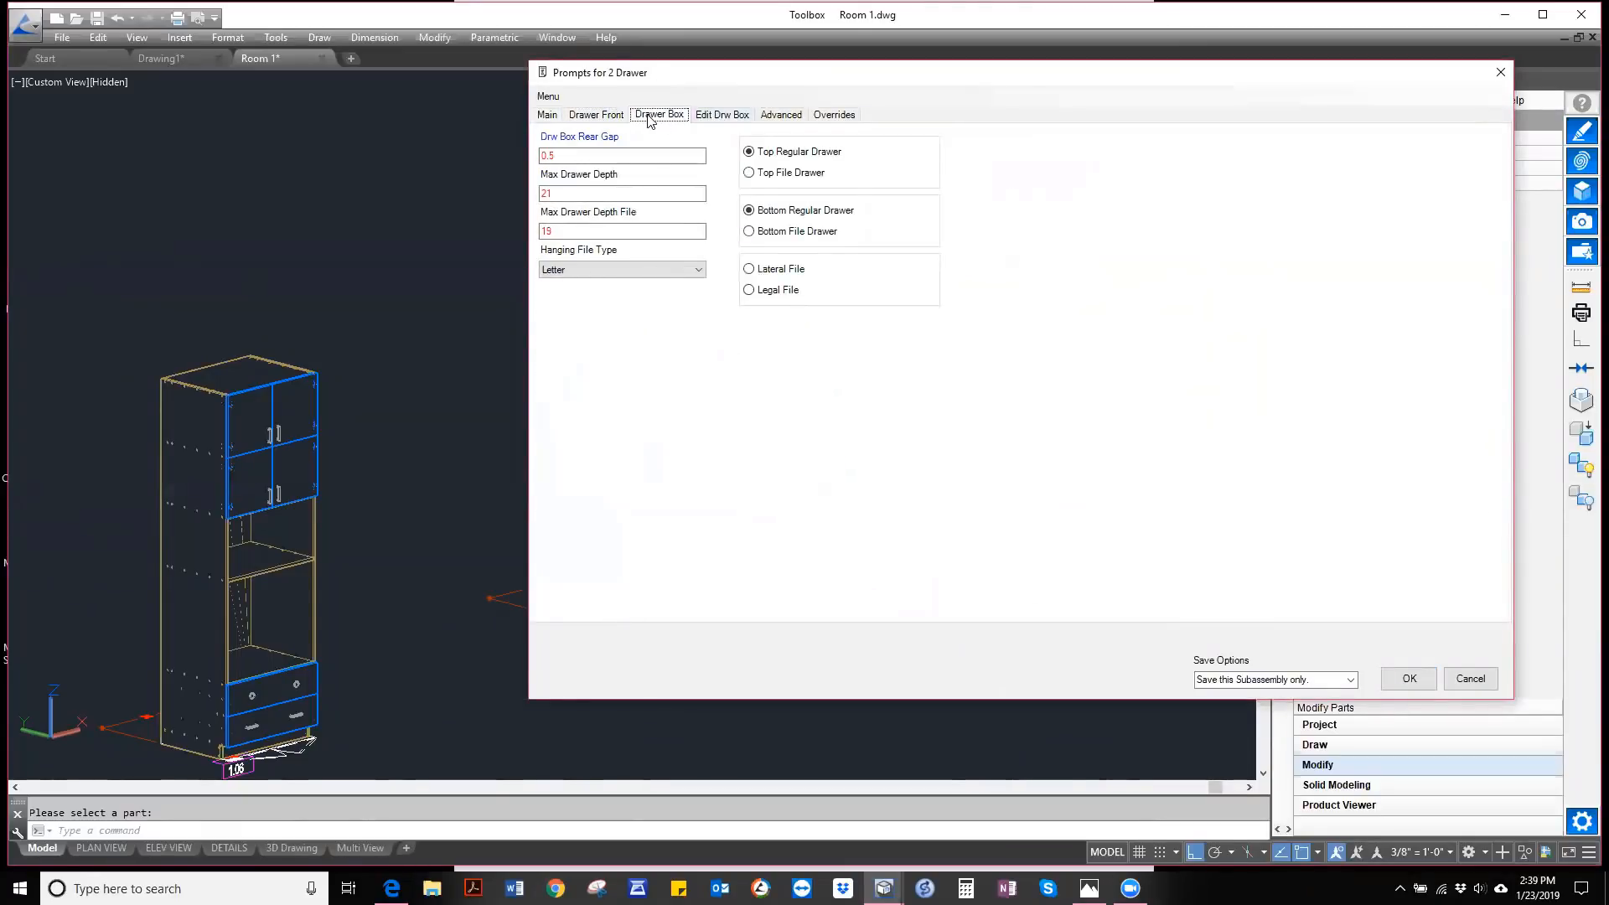
left_click(723, 118)
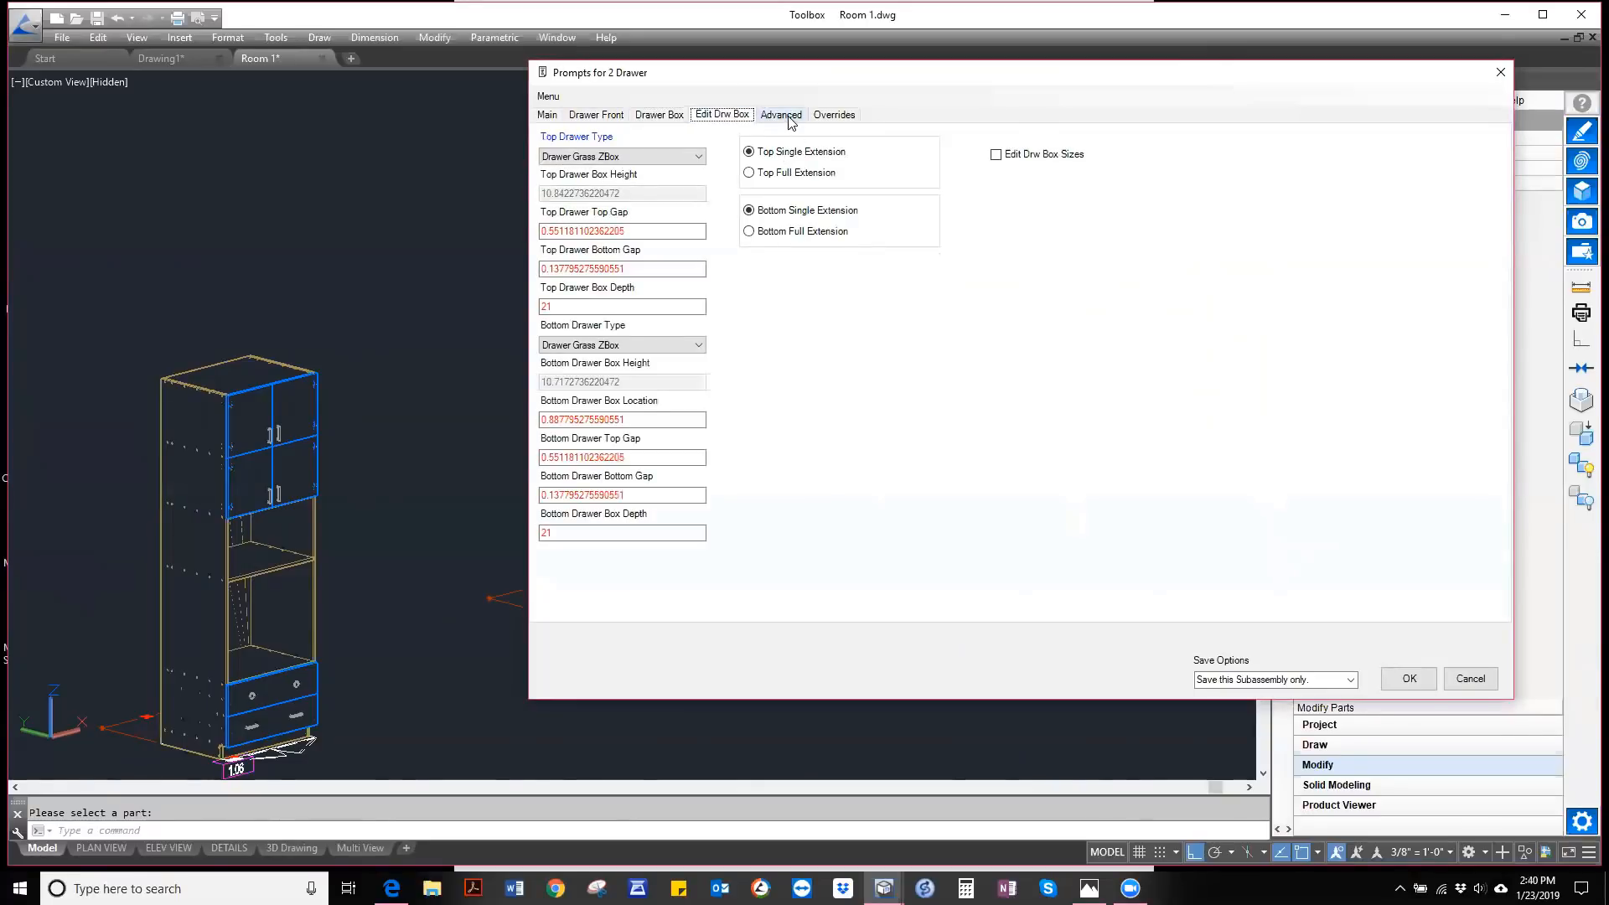
left_click(782, 115)
left_click(834, 118)
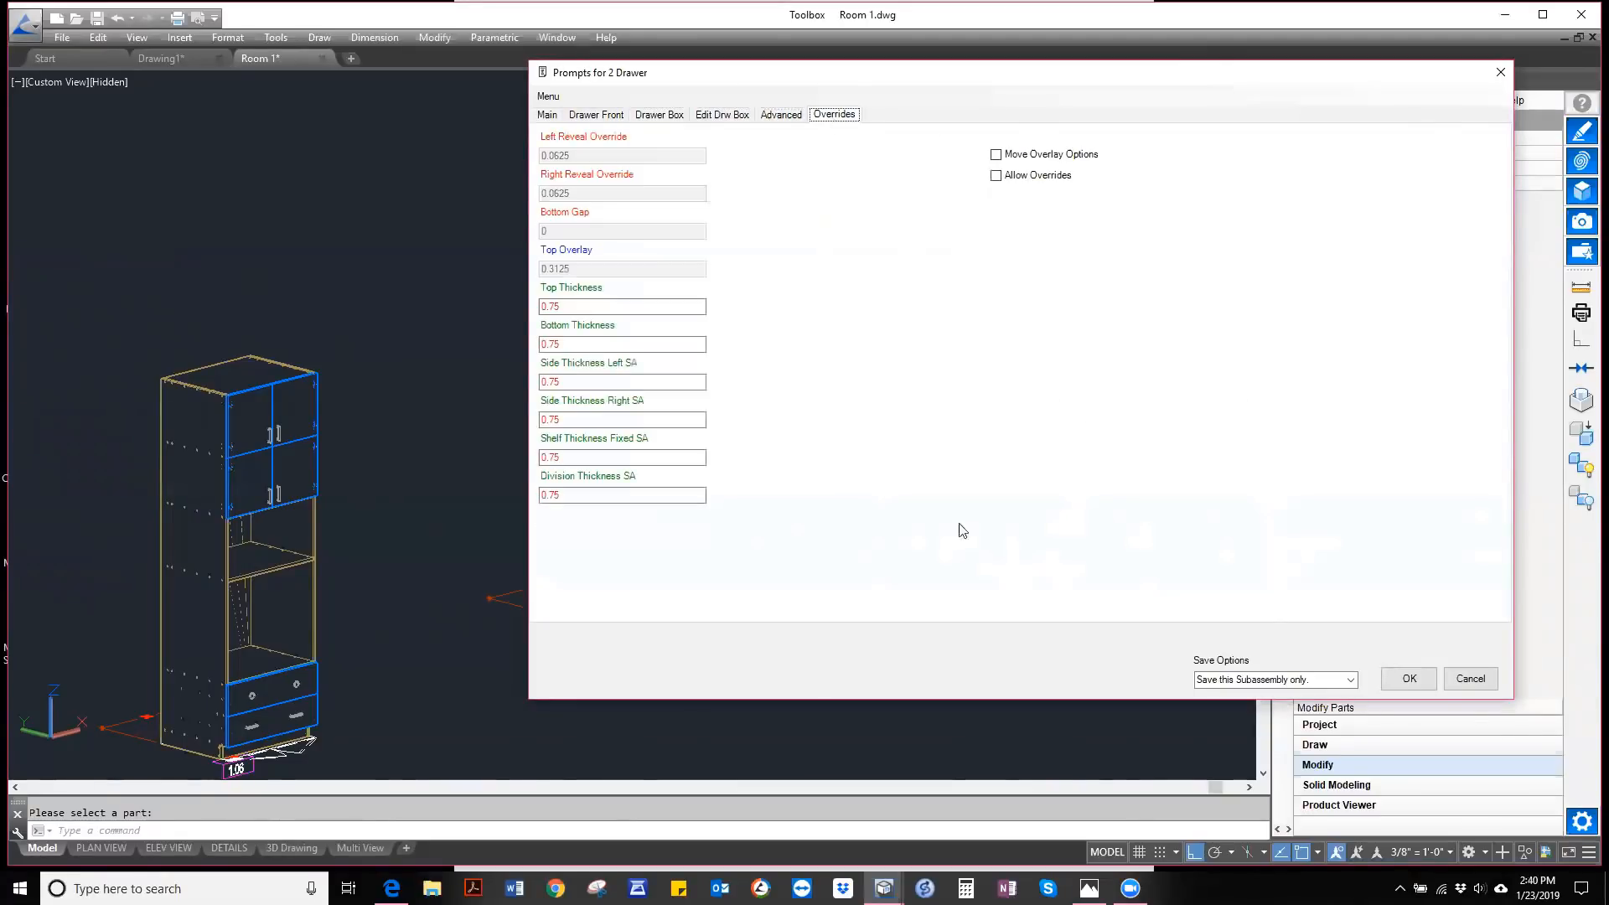
left_click(1424, 675)
left_click(1149, 429)
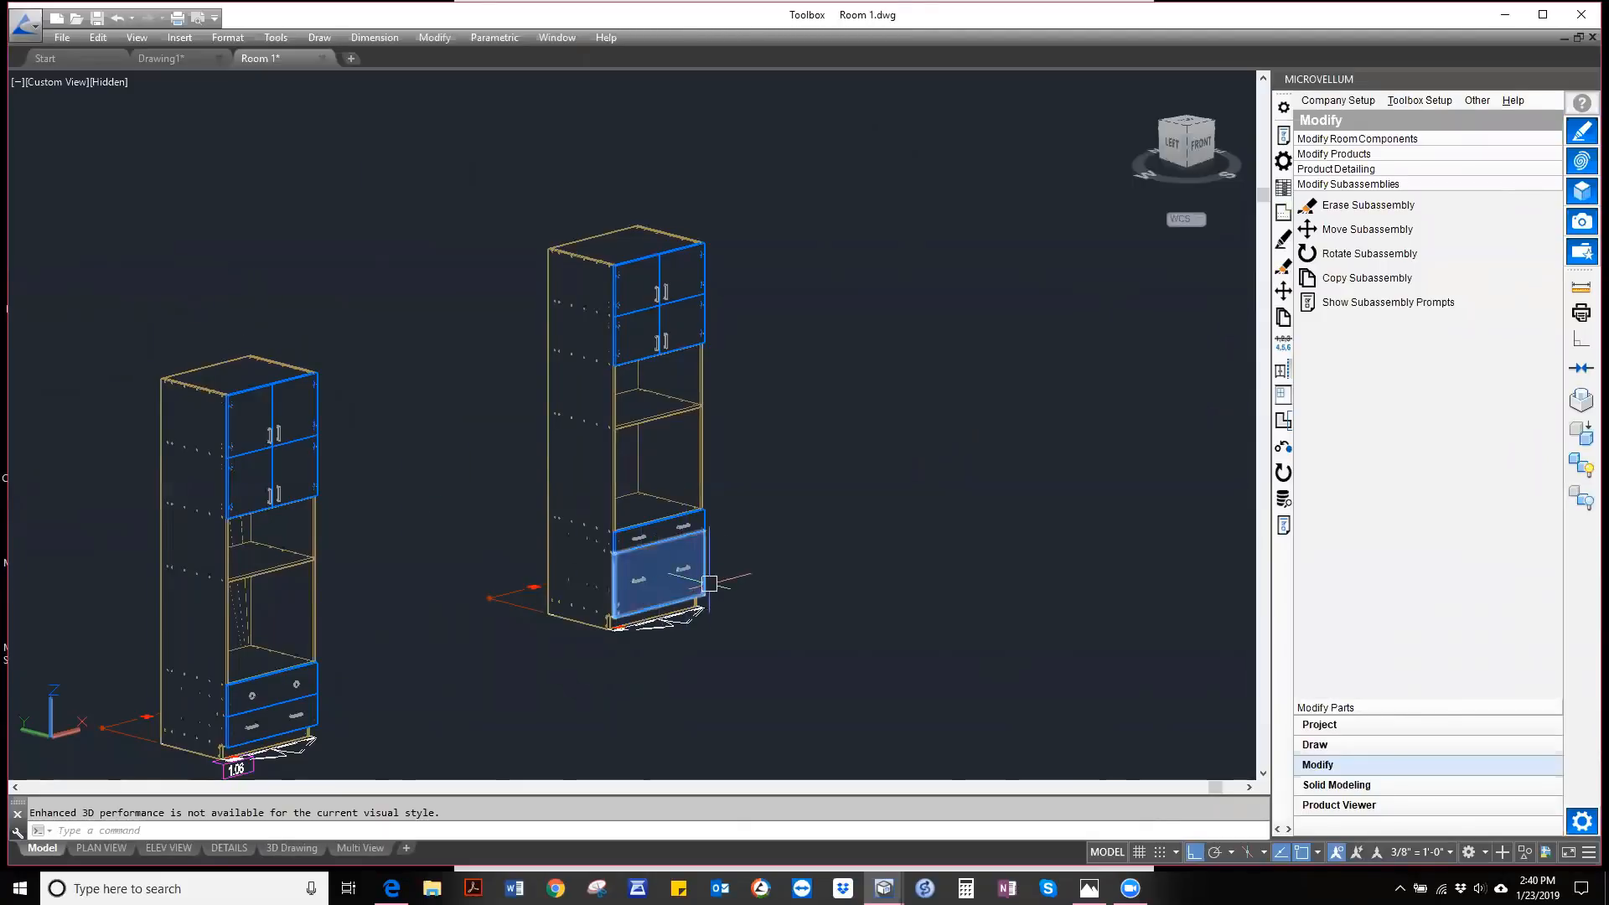
mouse_move(700, 582)
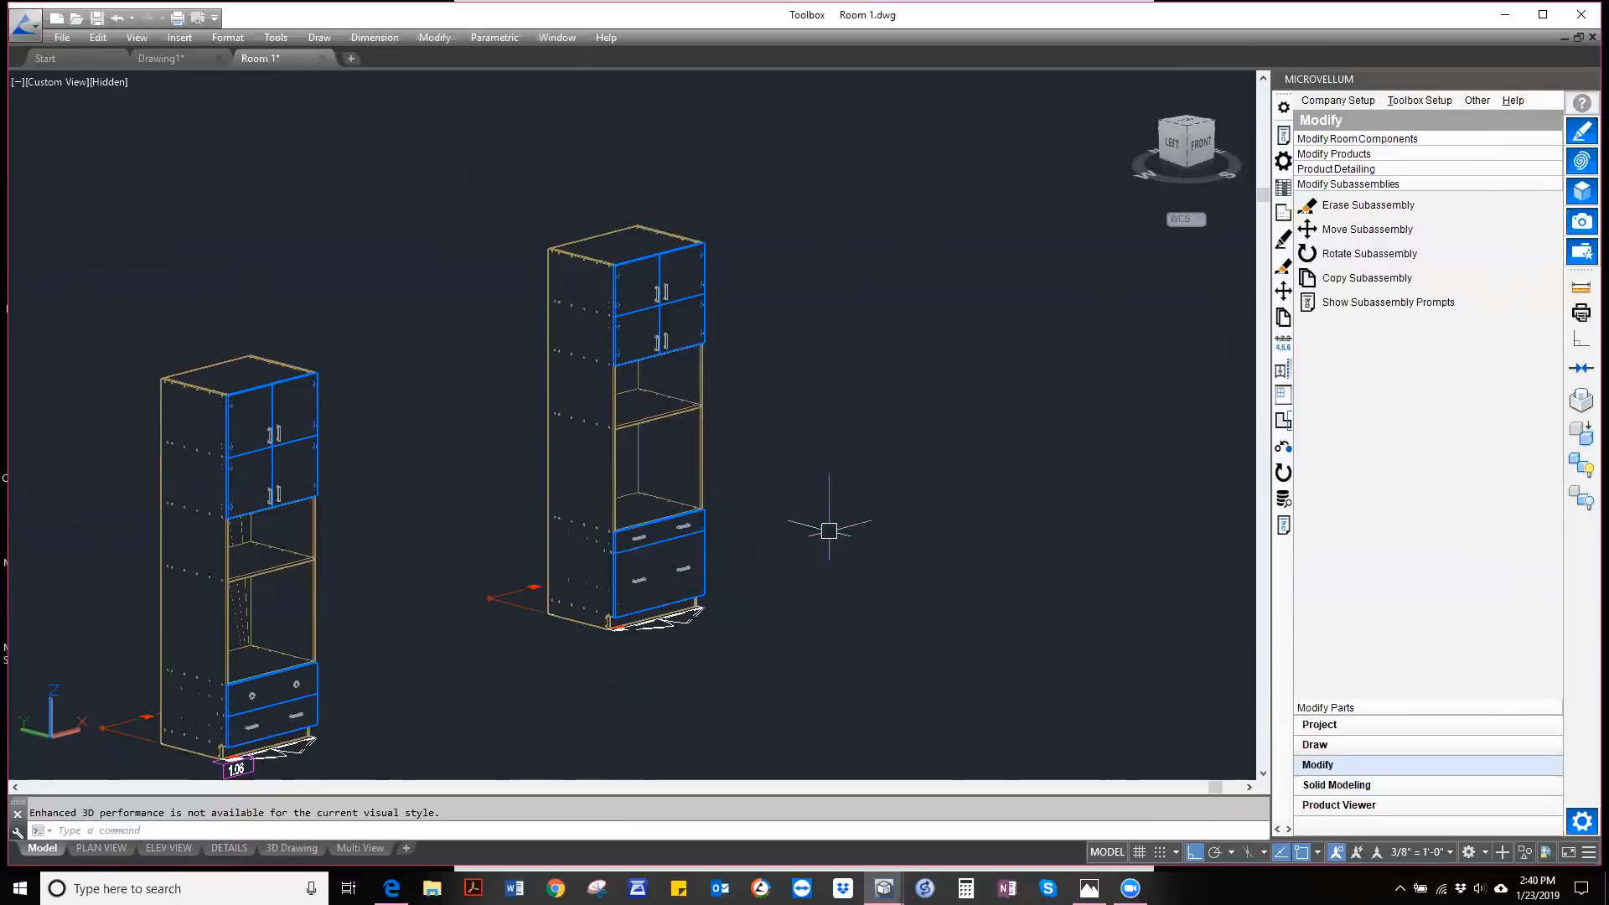
- Change the model's visual style from Hidden to 2D Wireframe
scroll(818, 436, "up", 2)
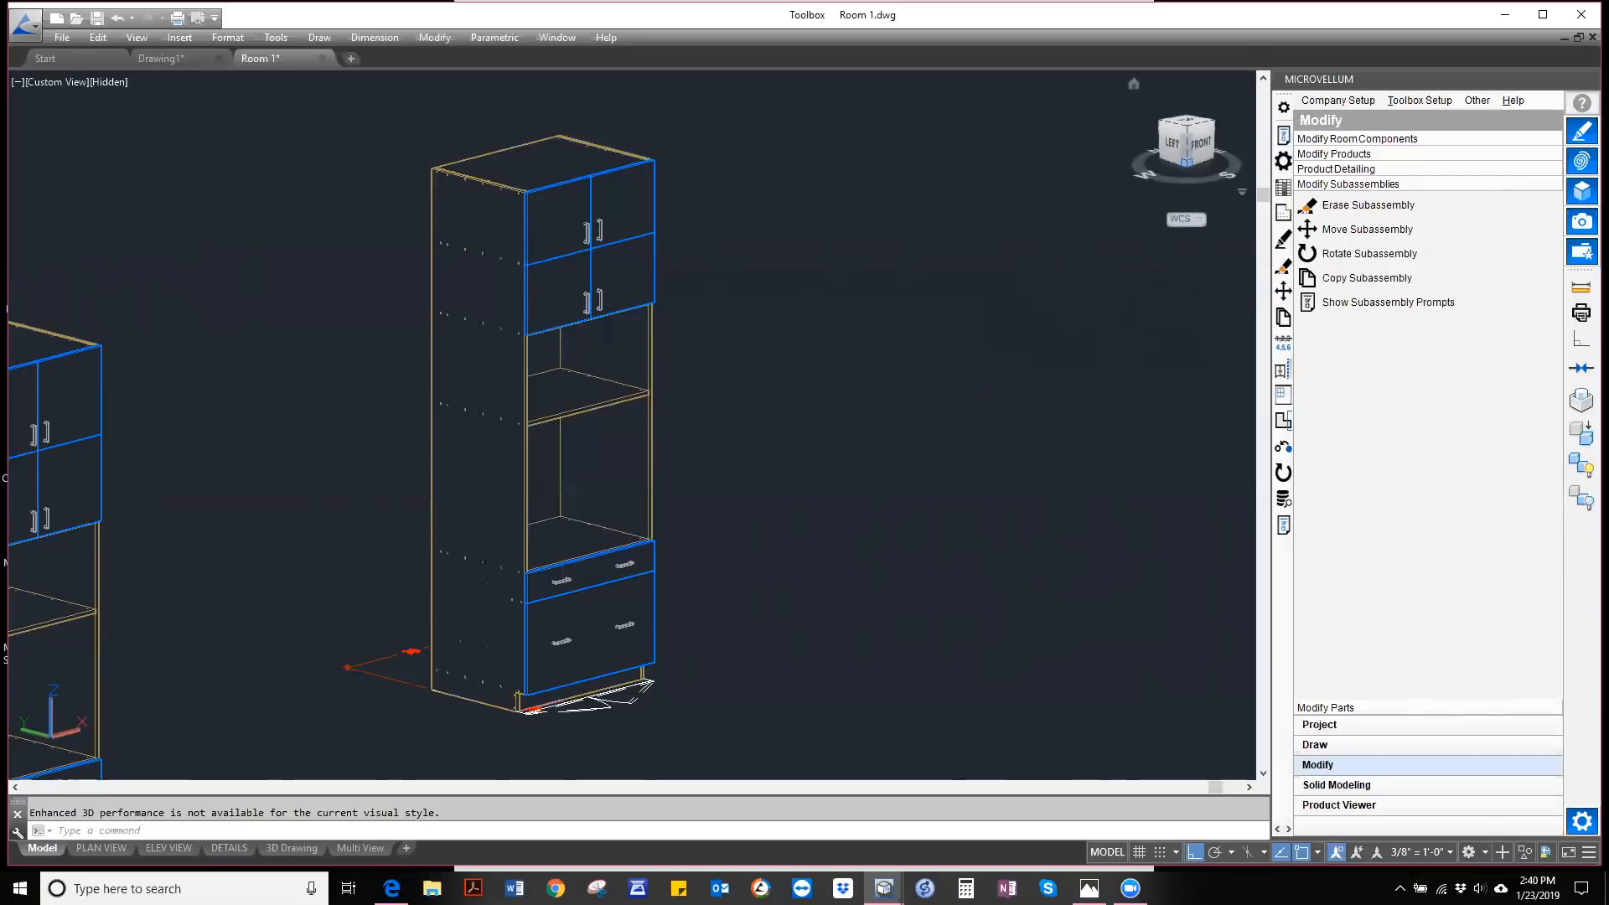
left_click(112, 87)
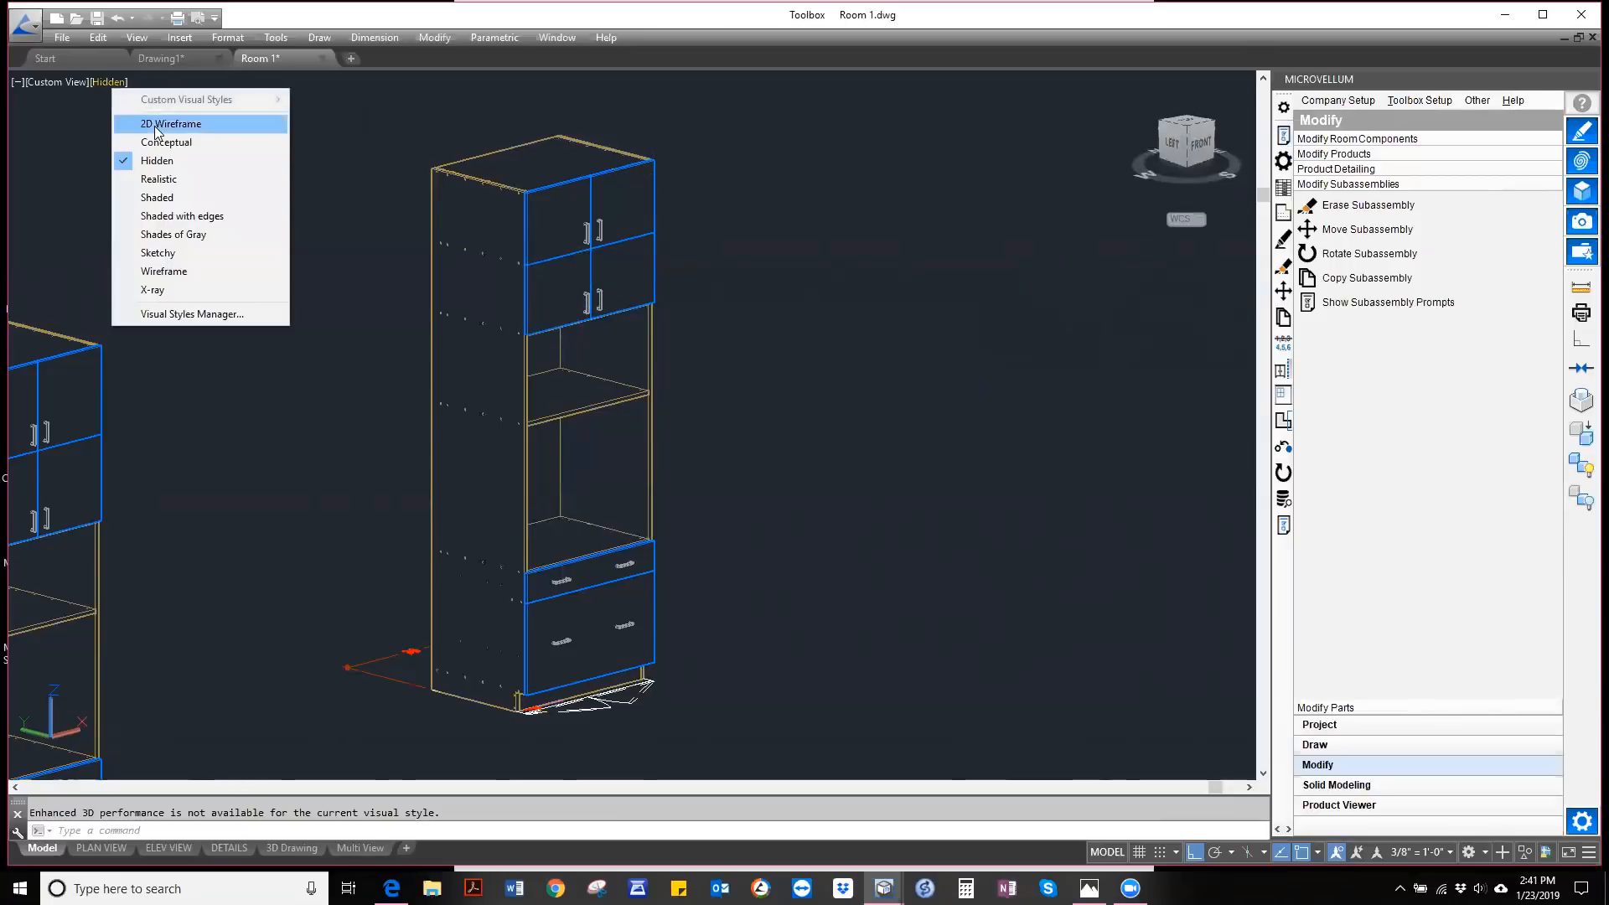
left_click(171, 124)
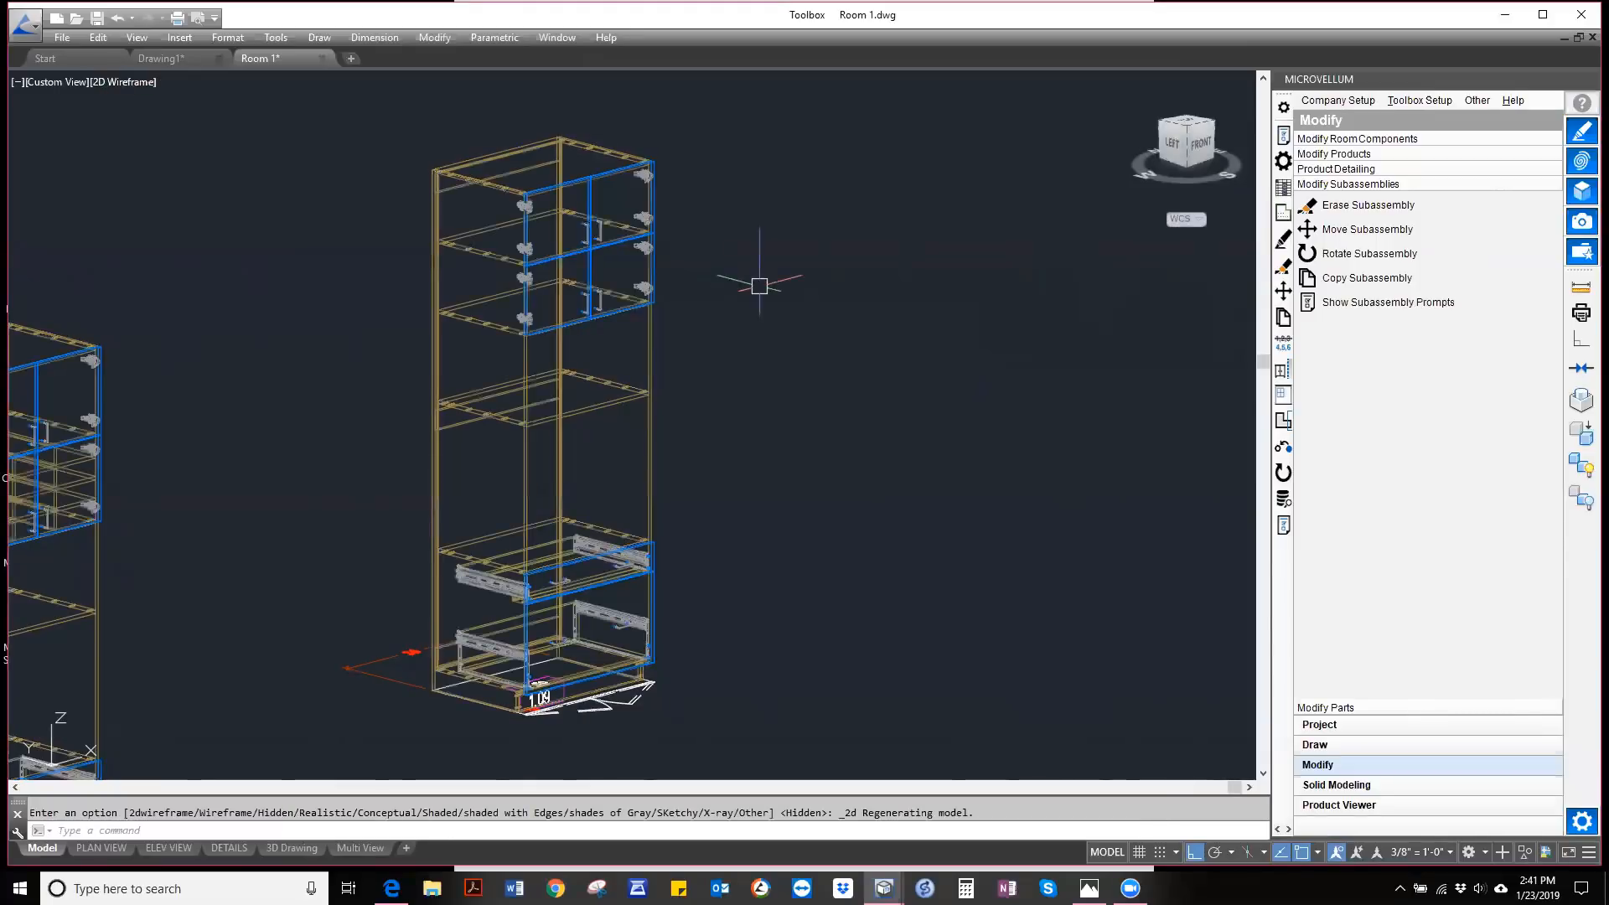
- View the subassembly prompts of the Pigeonhole Insert in the neighbouring tall cabinet and close them without changes
scroll(763, 293, "down", 5)
scroll(591, 355, "up", 6)
scroll(502, 325, "up", 2)
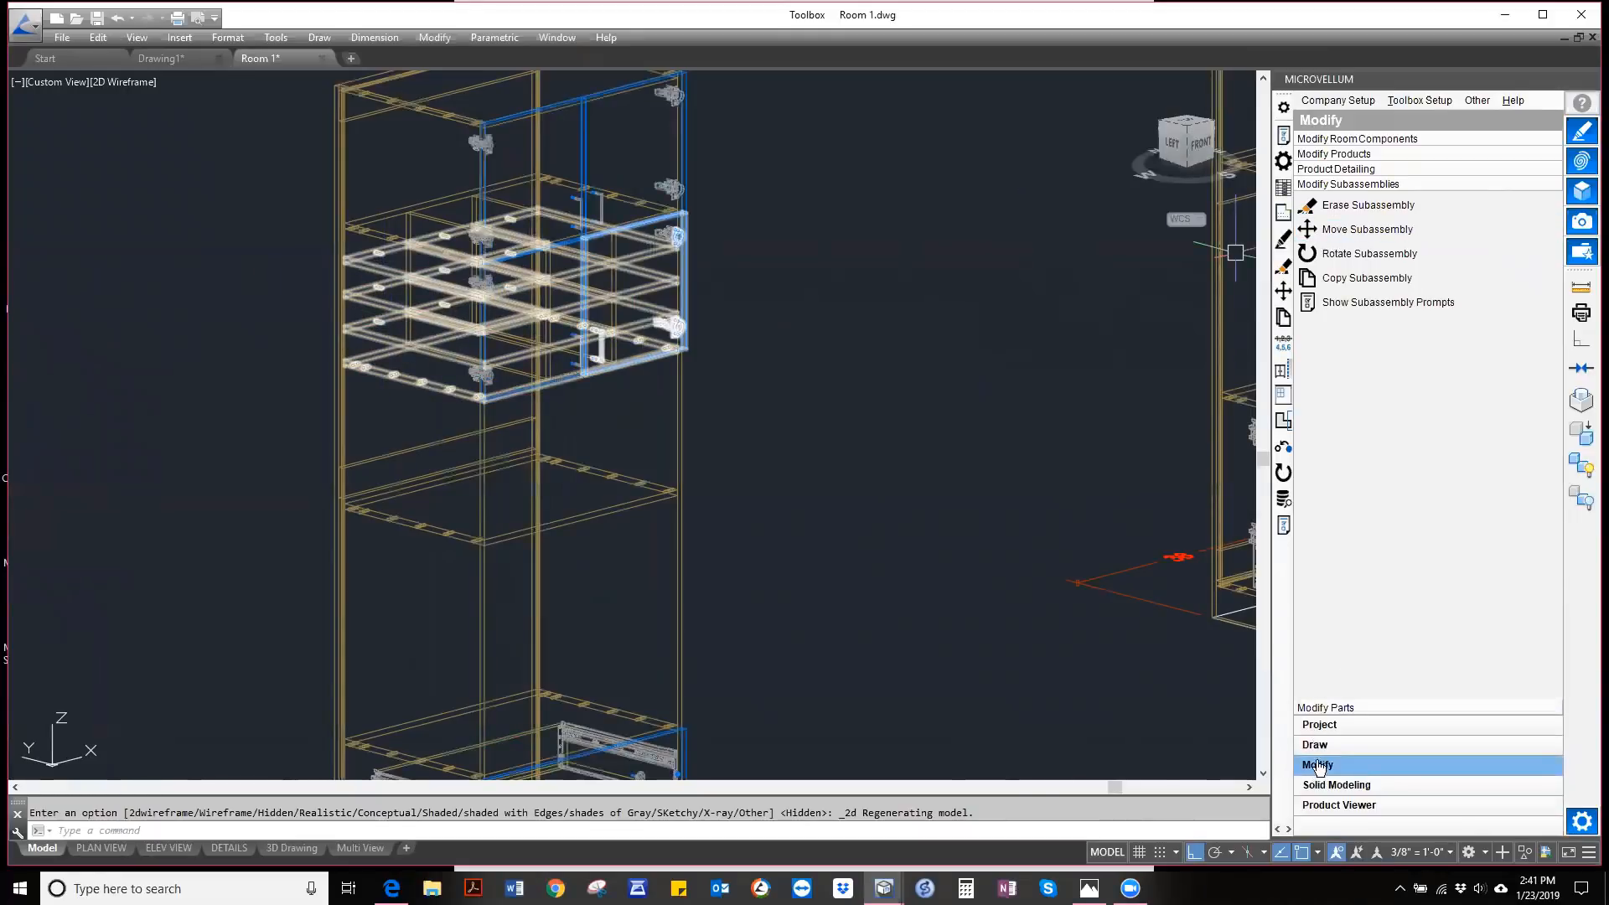
left_click(1283, 525)
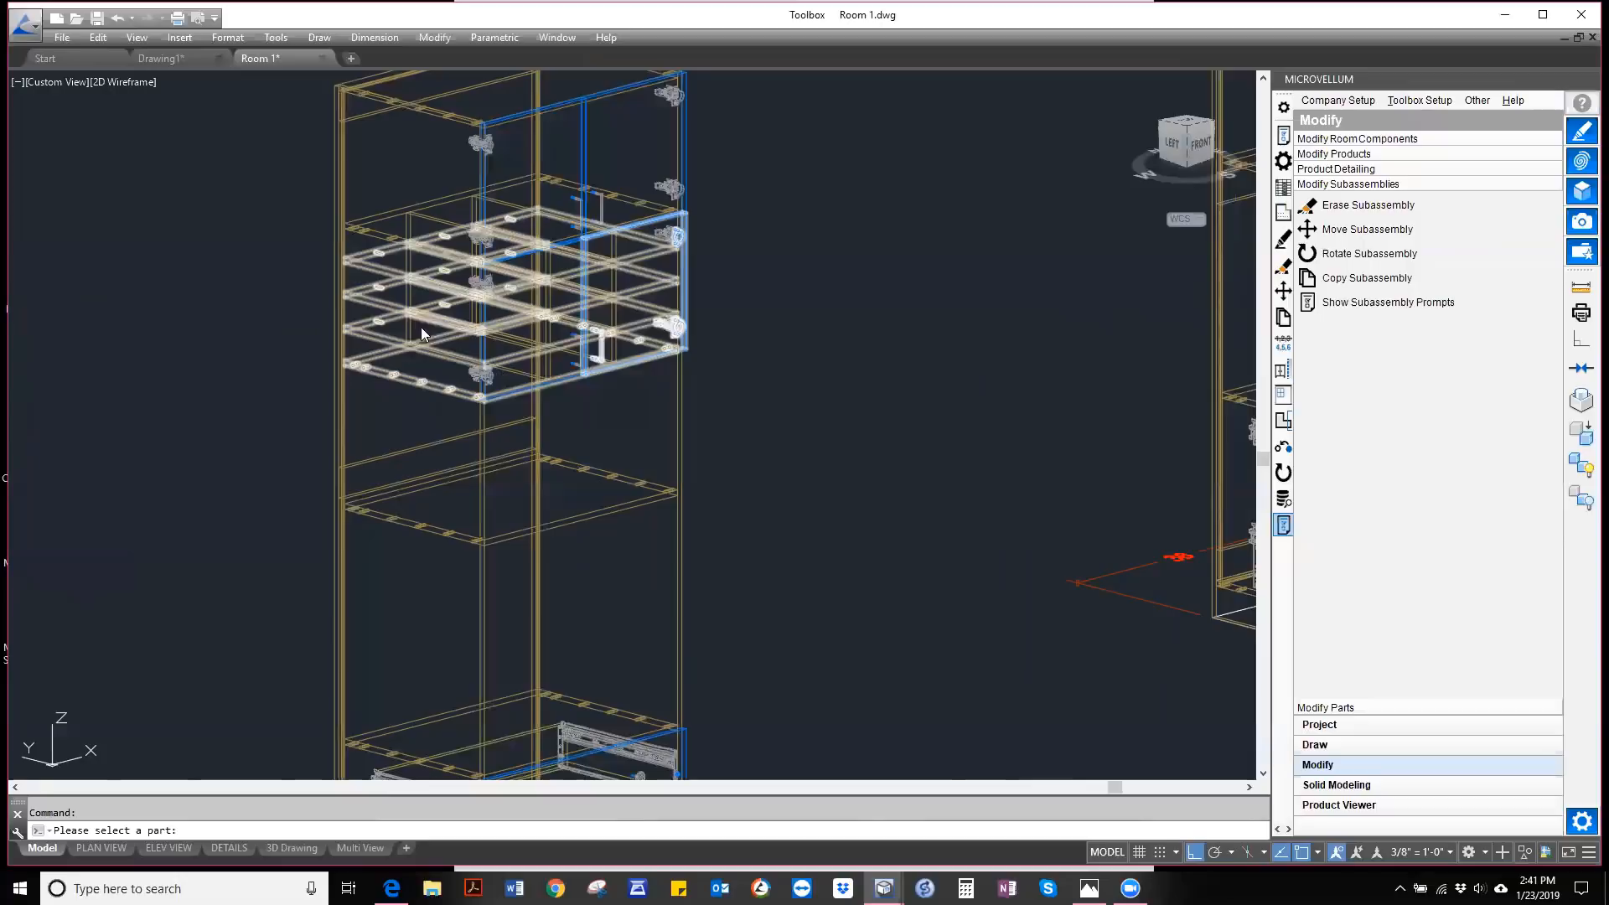
left_click(369, 304)
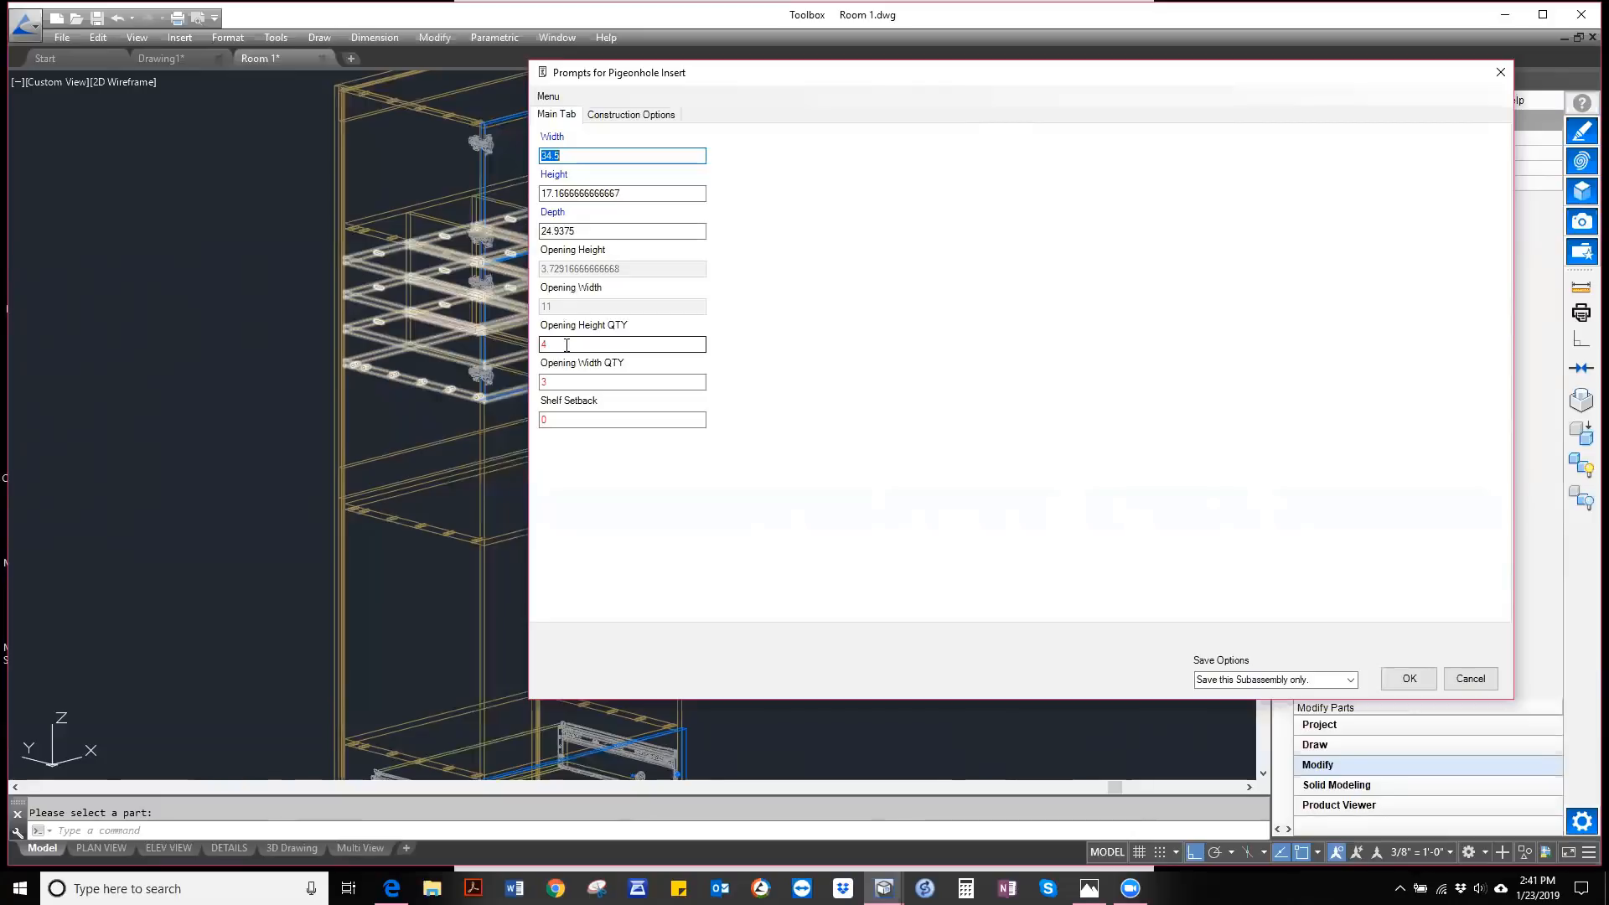
left_click(1470, 678)
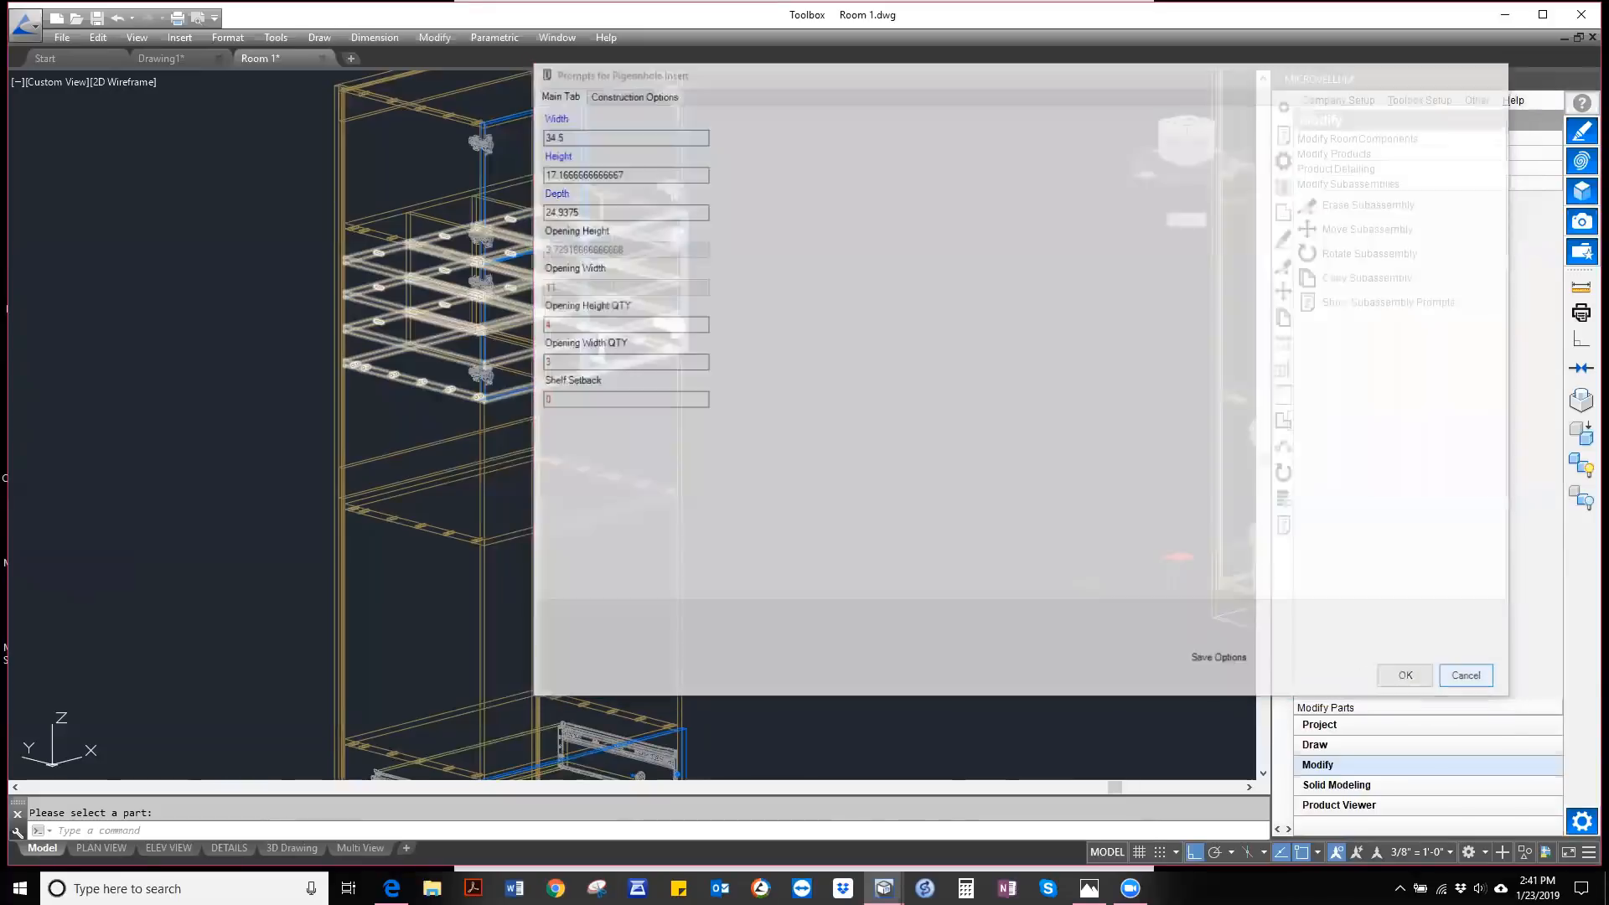
- Draw the 2D product elevation of base cabinet 1.01 in the empty space in front of the row of cabinets
scroll(897, 405, "down", 5)
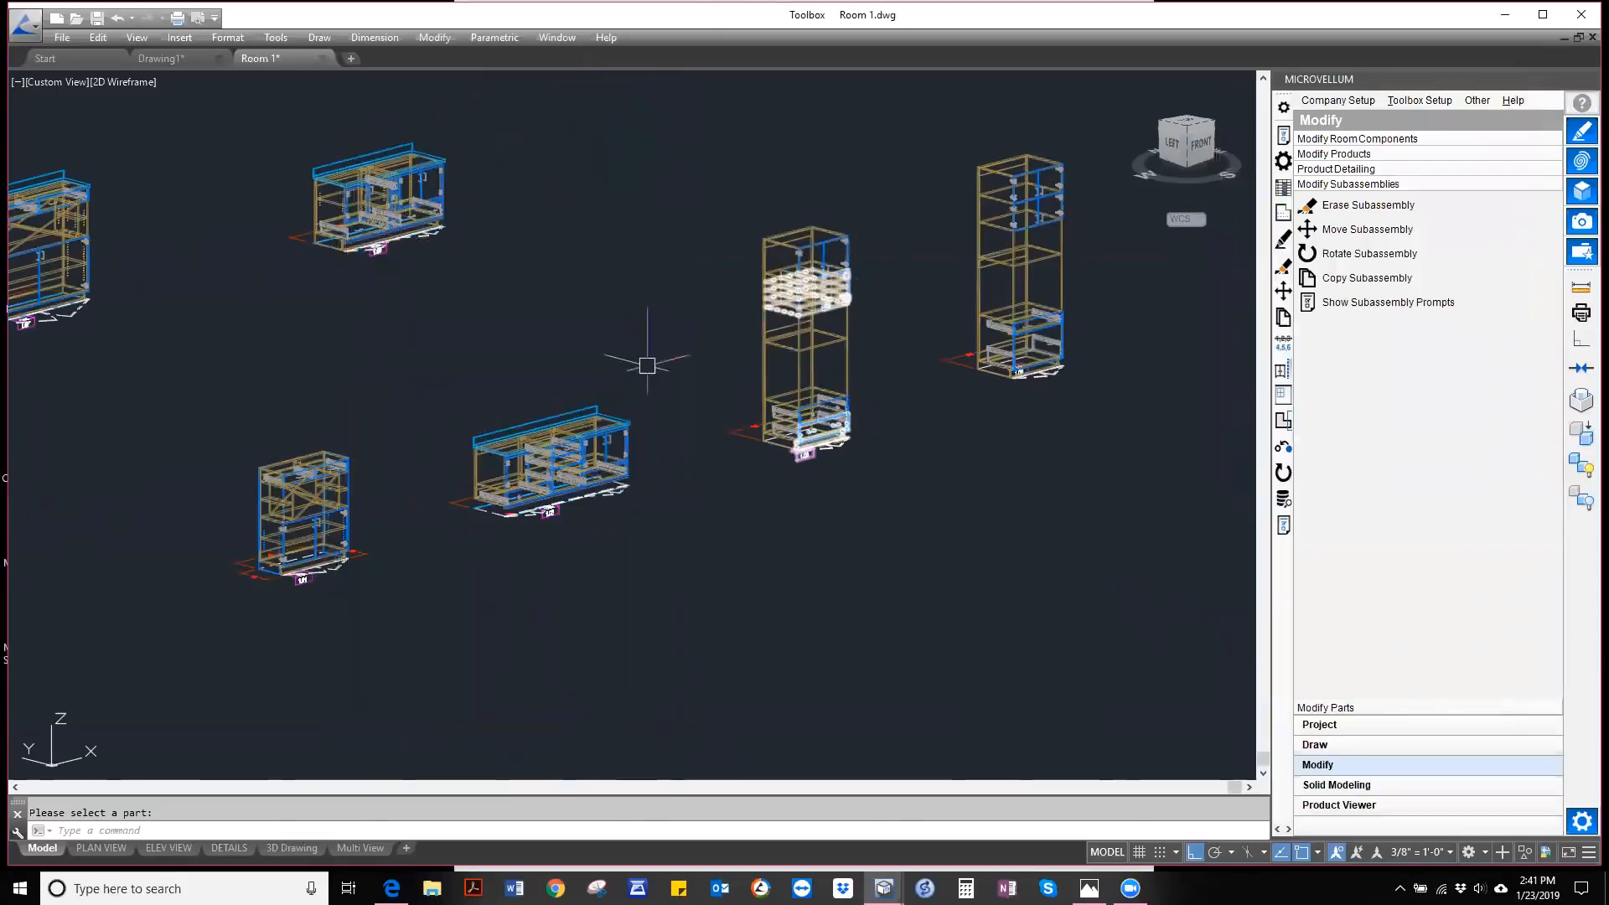
scroll(639, 358, "down", 4)
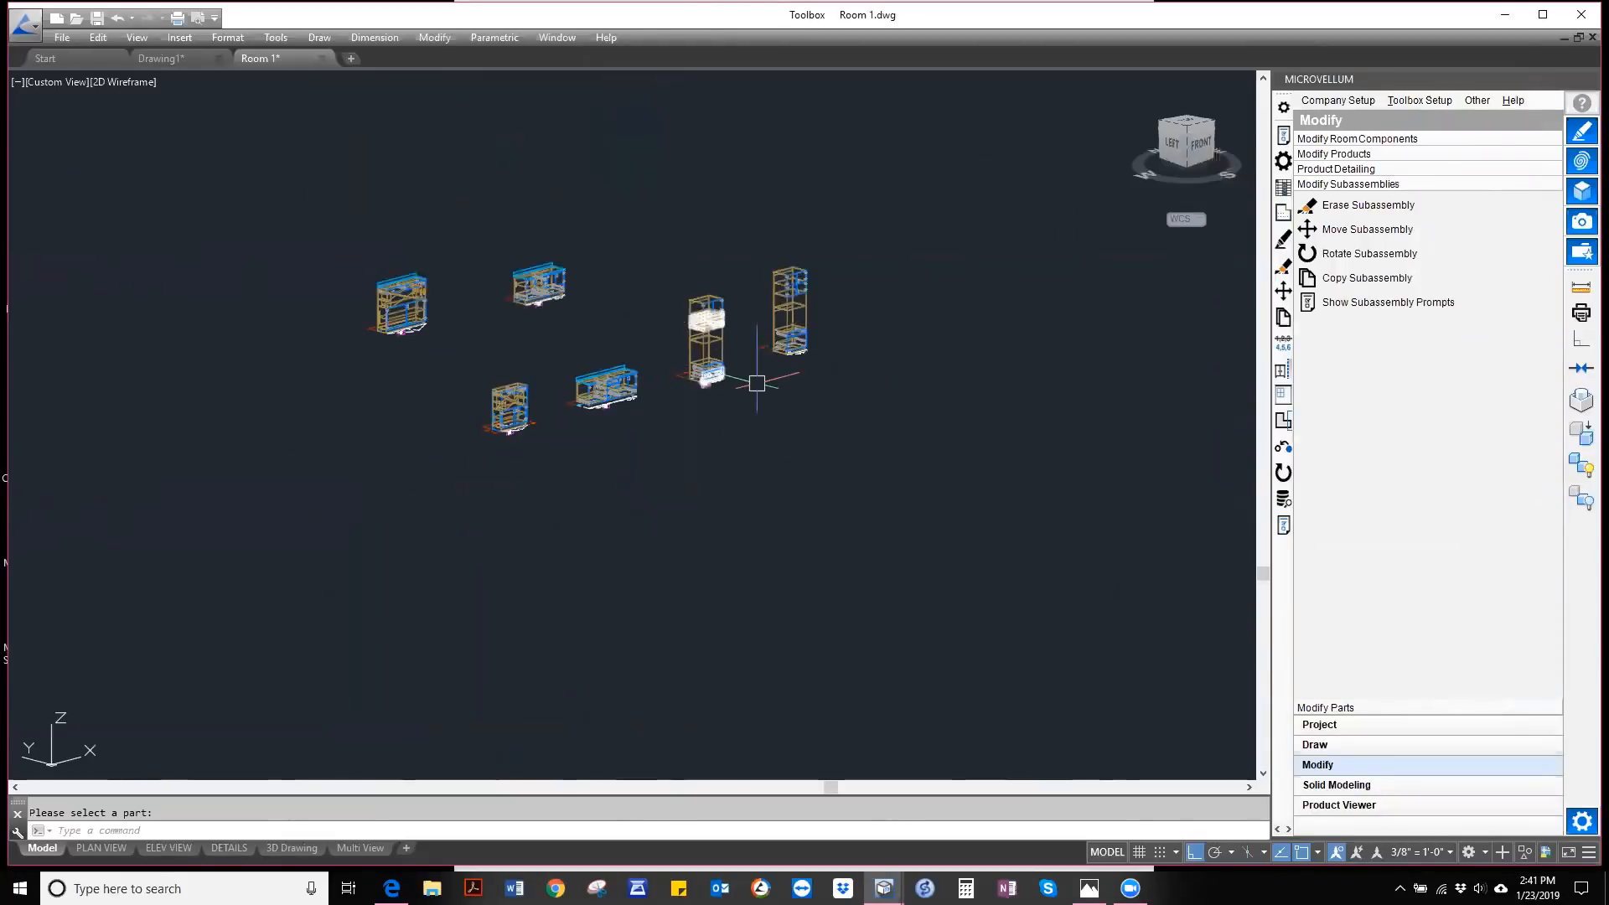
scroll(804, 318, "up", 2)
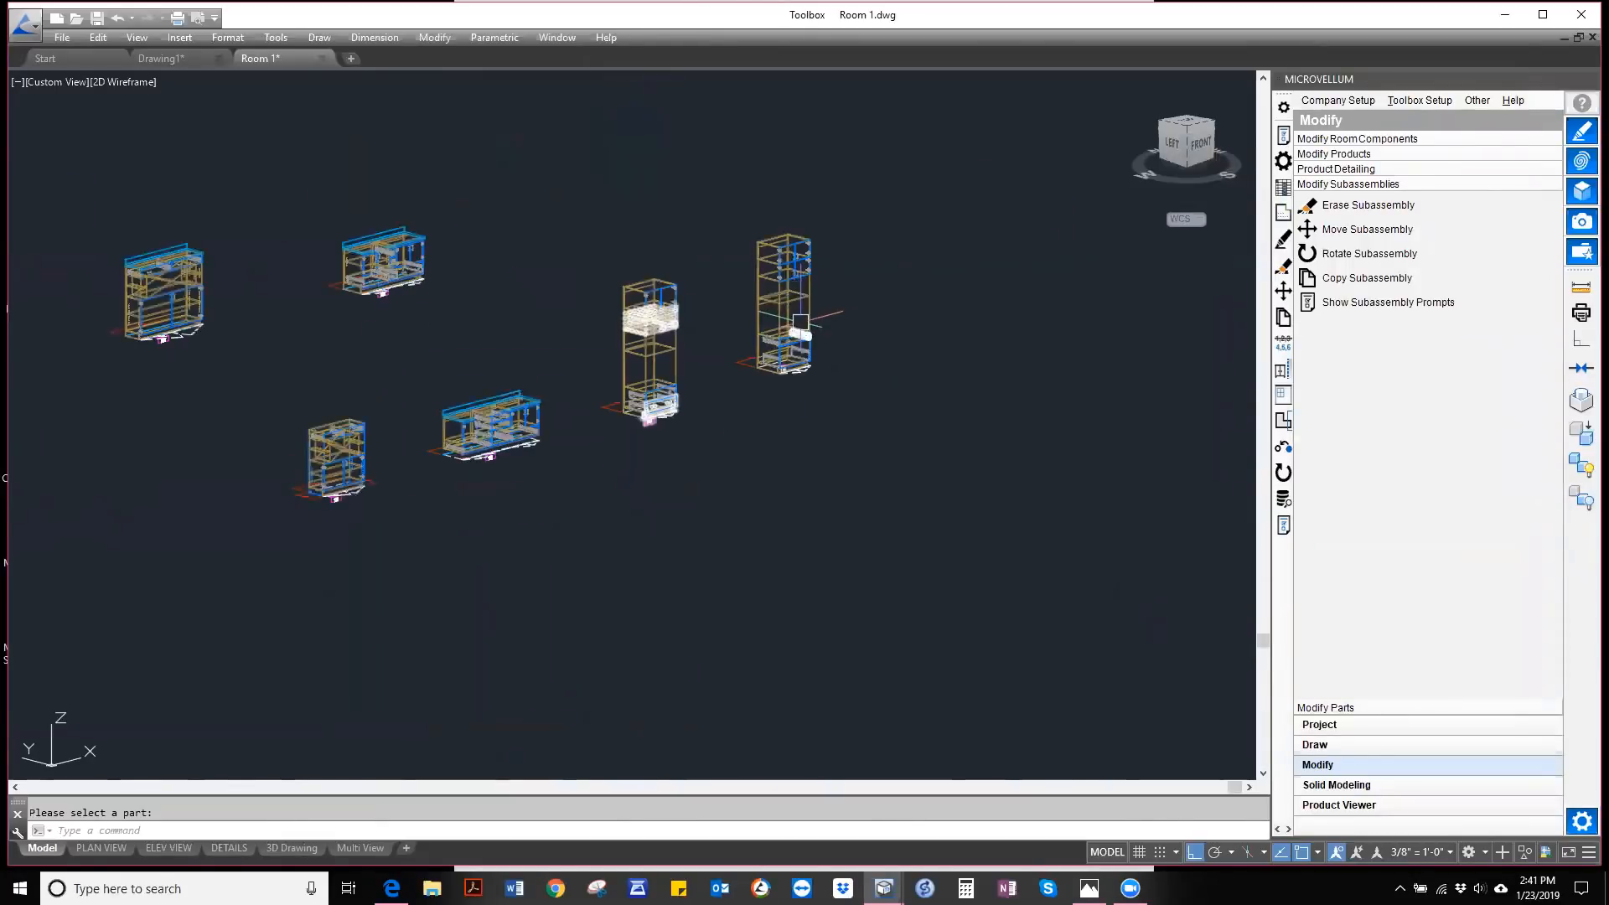
scroll(699, 317, "down", 2)
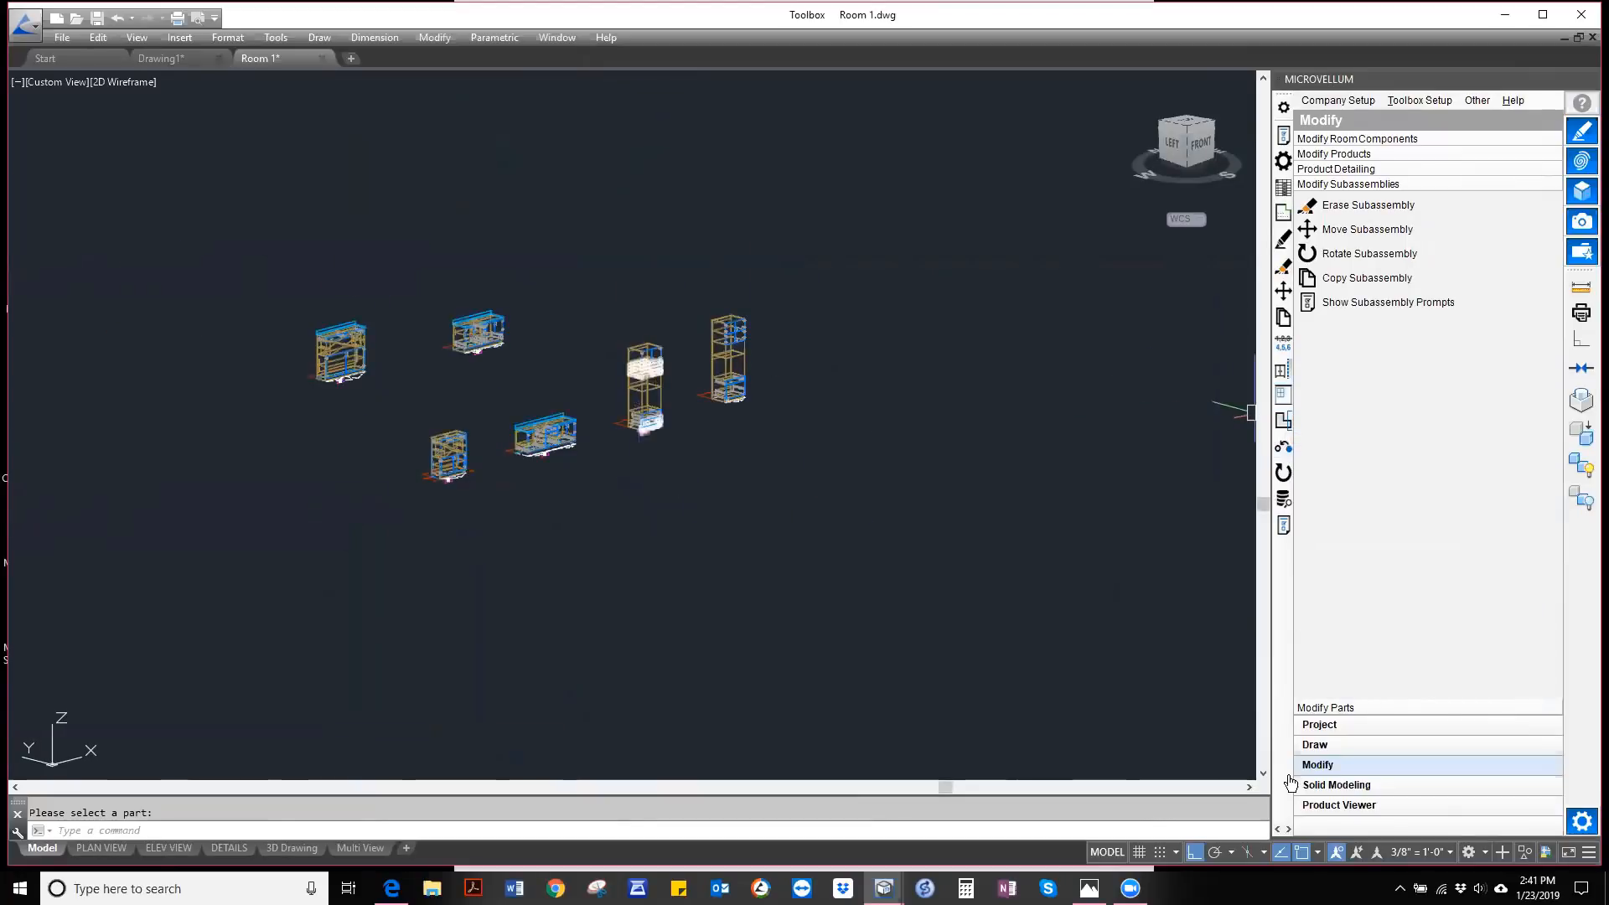
left_click(1331, 751)
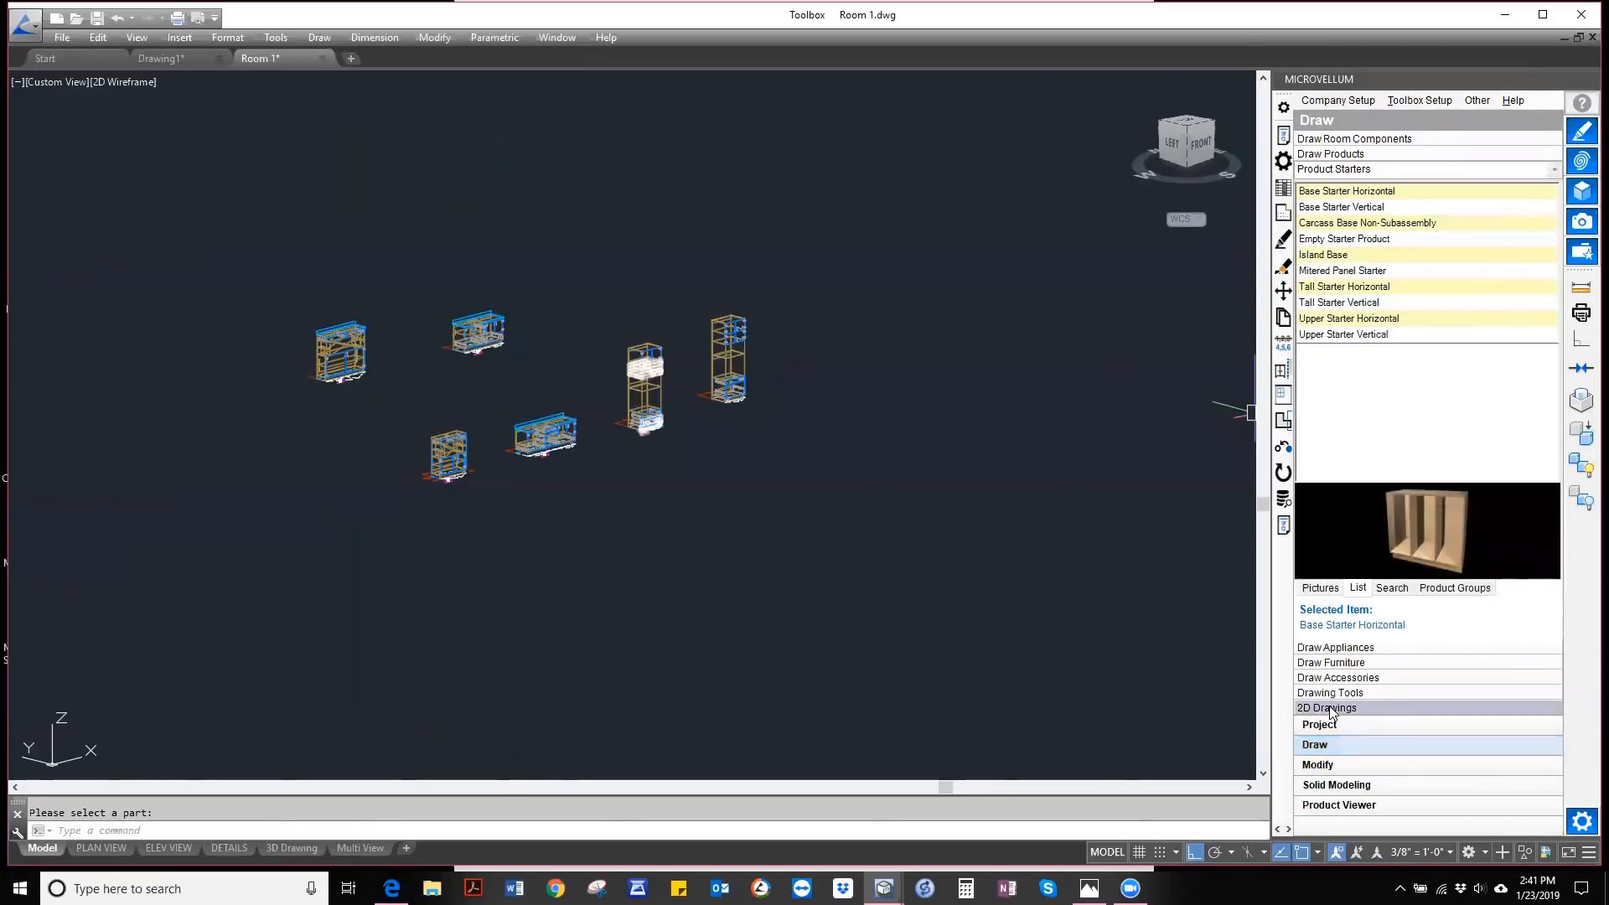
left_click(1330, 708)
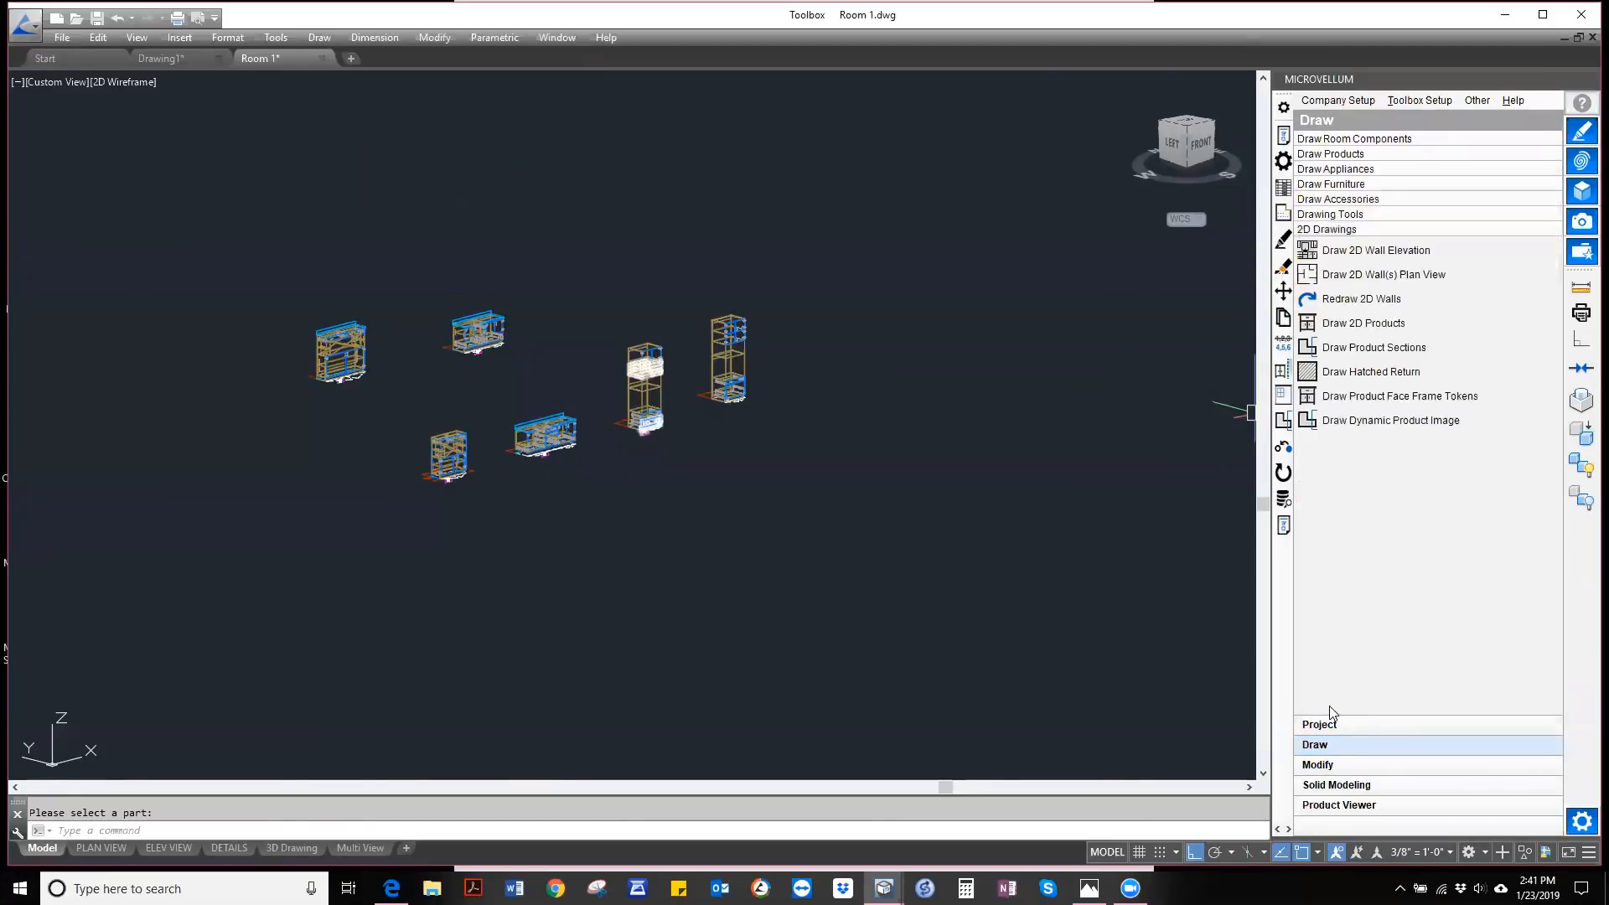
left_click(1357, 326)
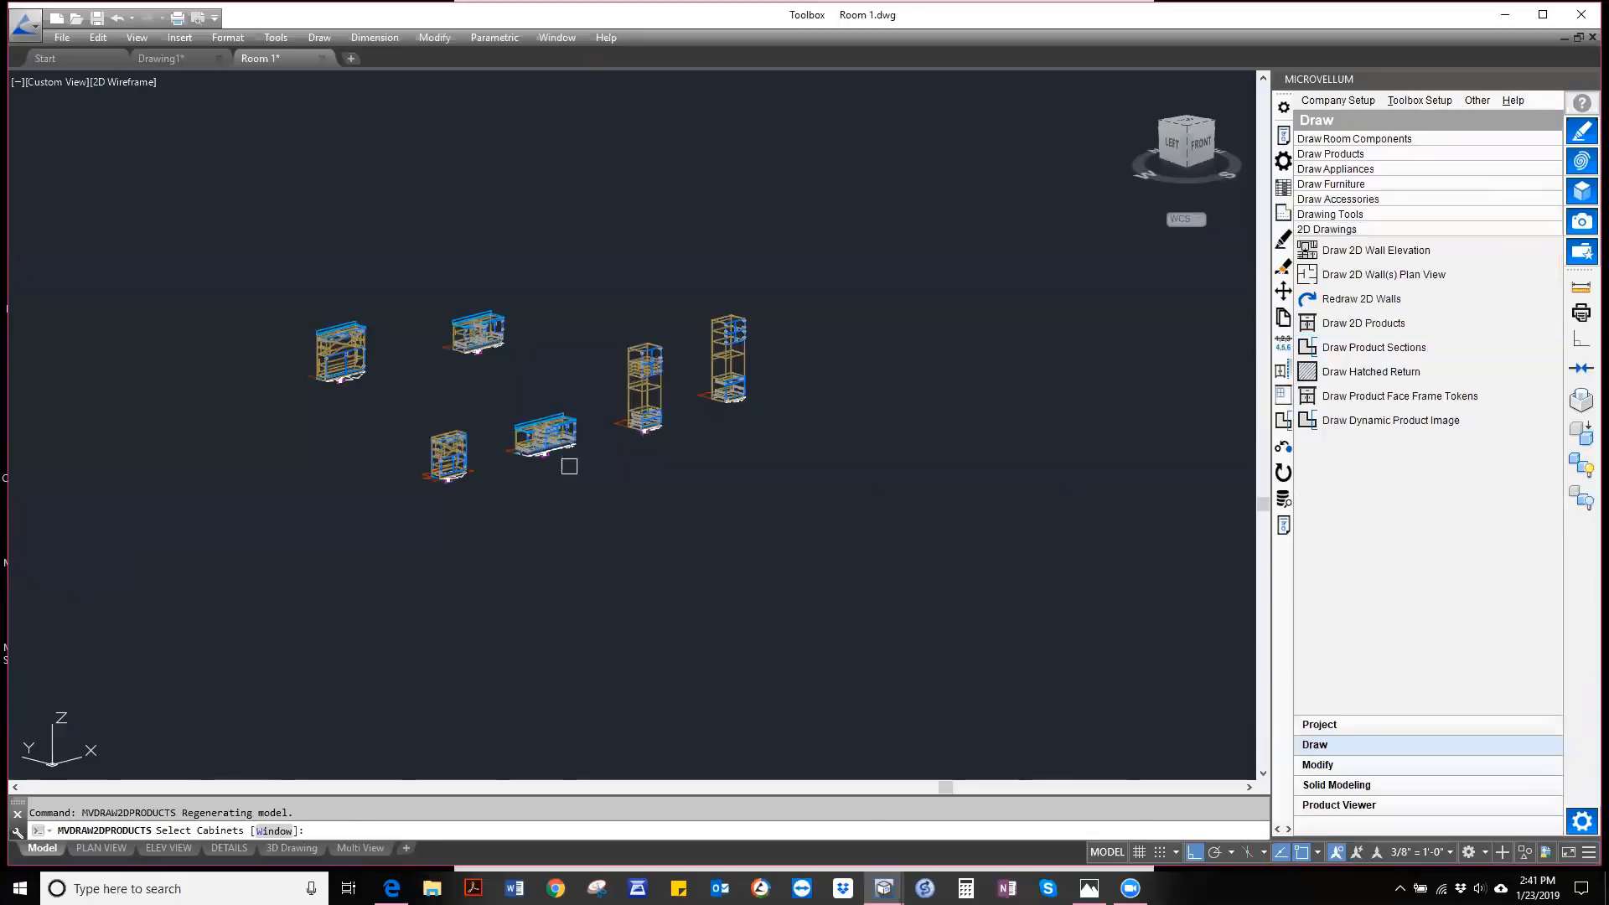
left_click(460, 463)
key("Return")
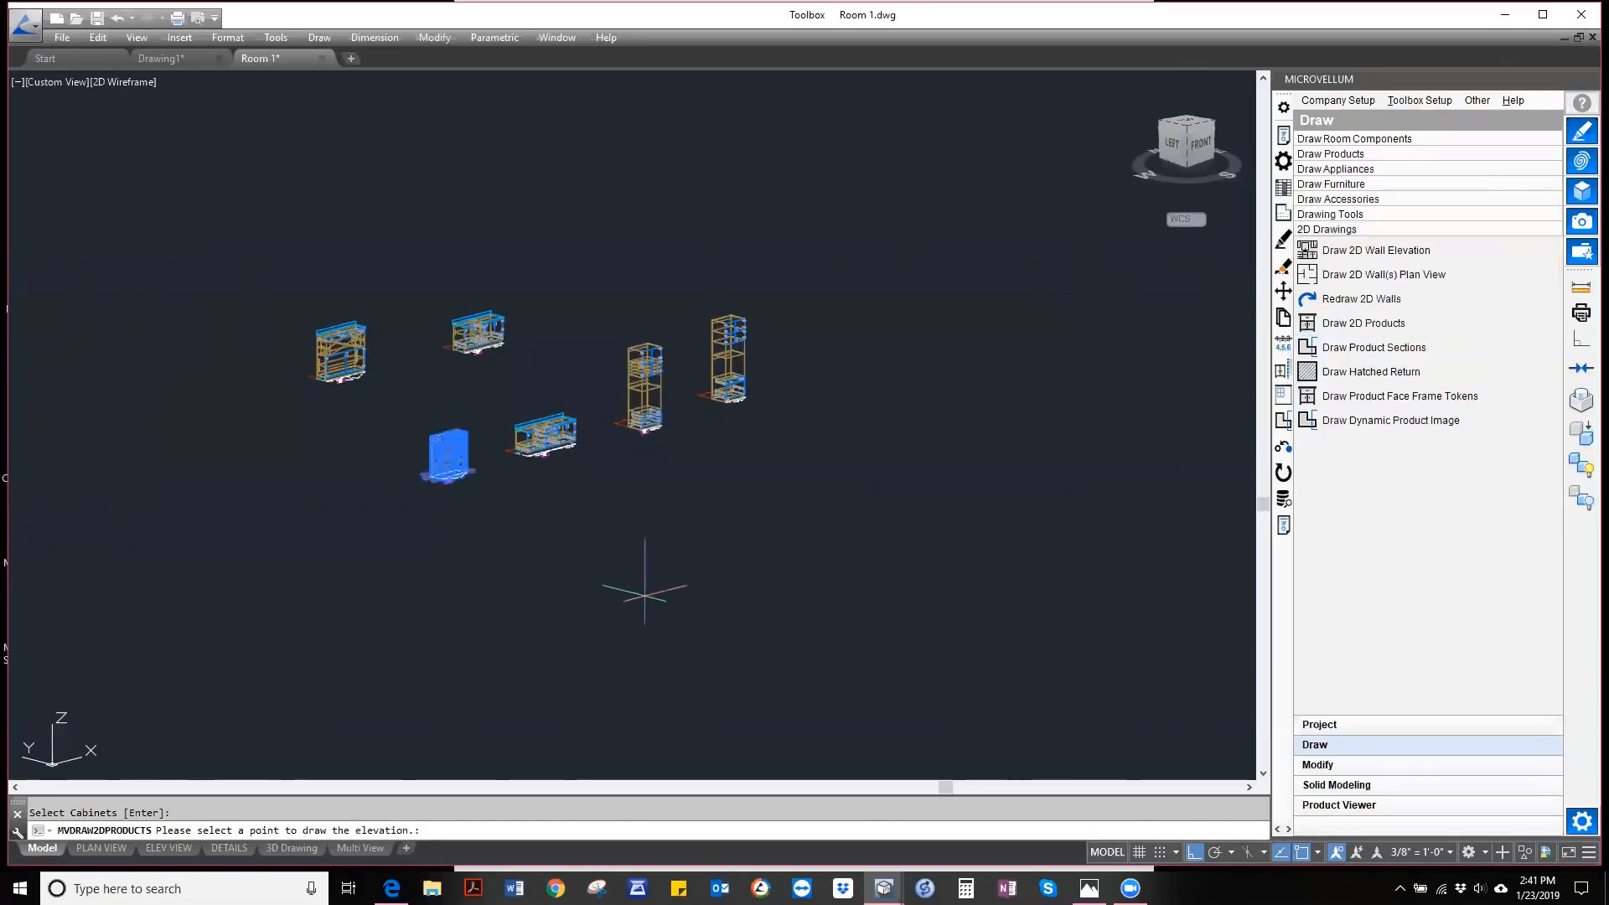
left_click(672, 627)
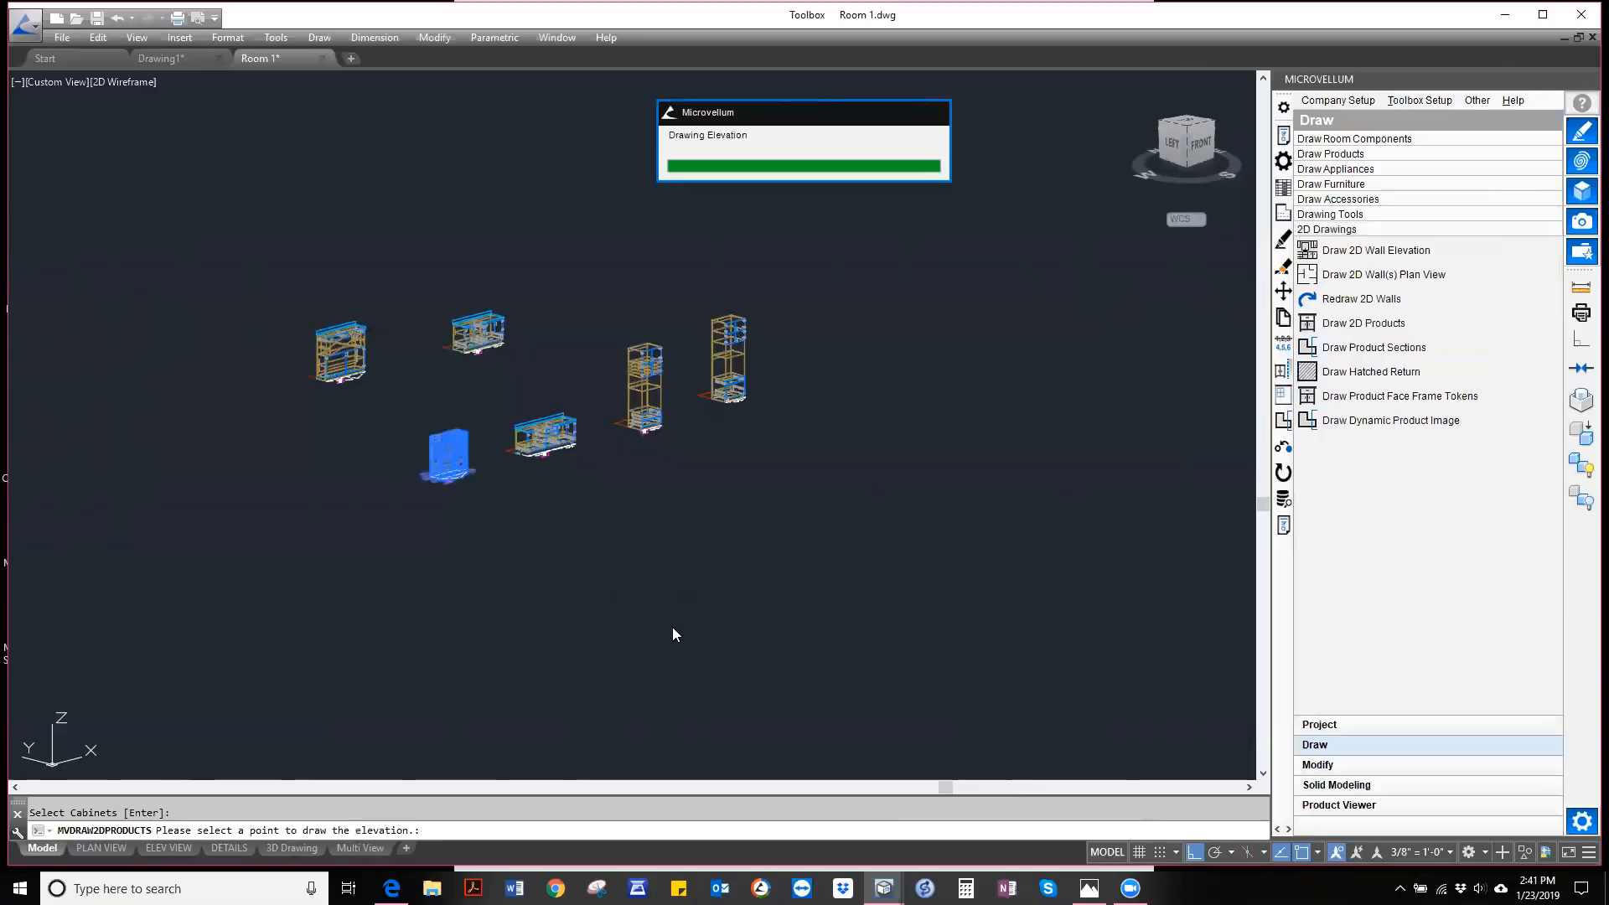
left_click(673, 628)
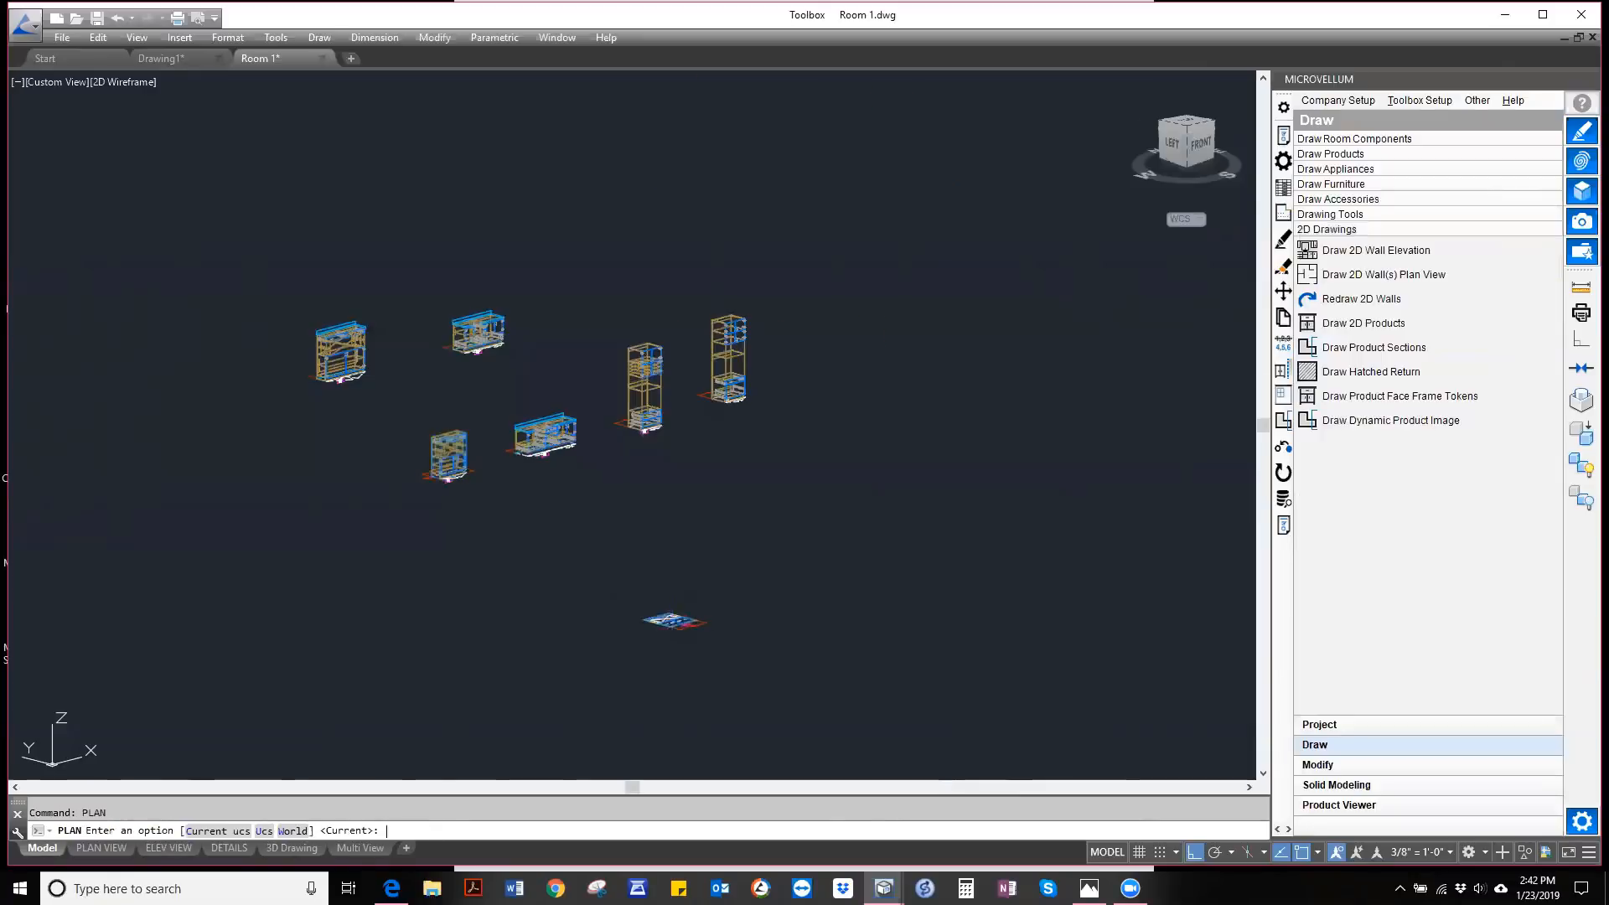
- Switch to the plan view of the current UCS to inspect cabinet 1.01's new 2D elevation
key("Return")
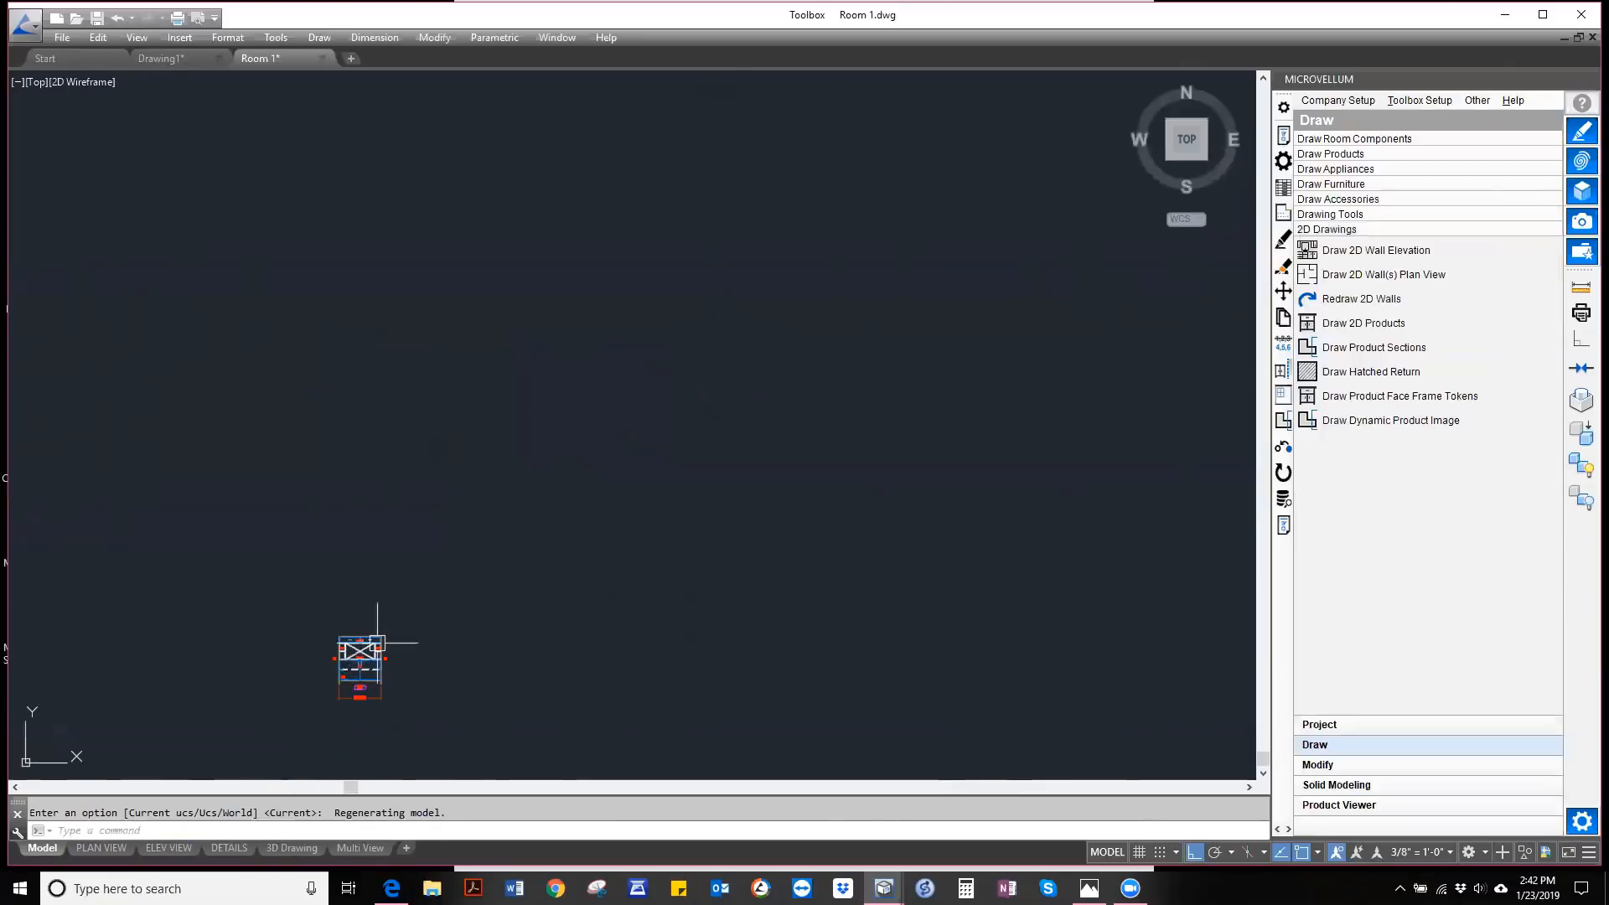
scroll(377, 643, "up", 4)
scroll(342, 551, "down", 1)
scroll(276, 667, "up", 2)
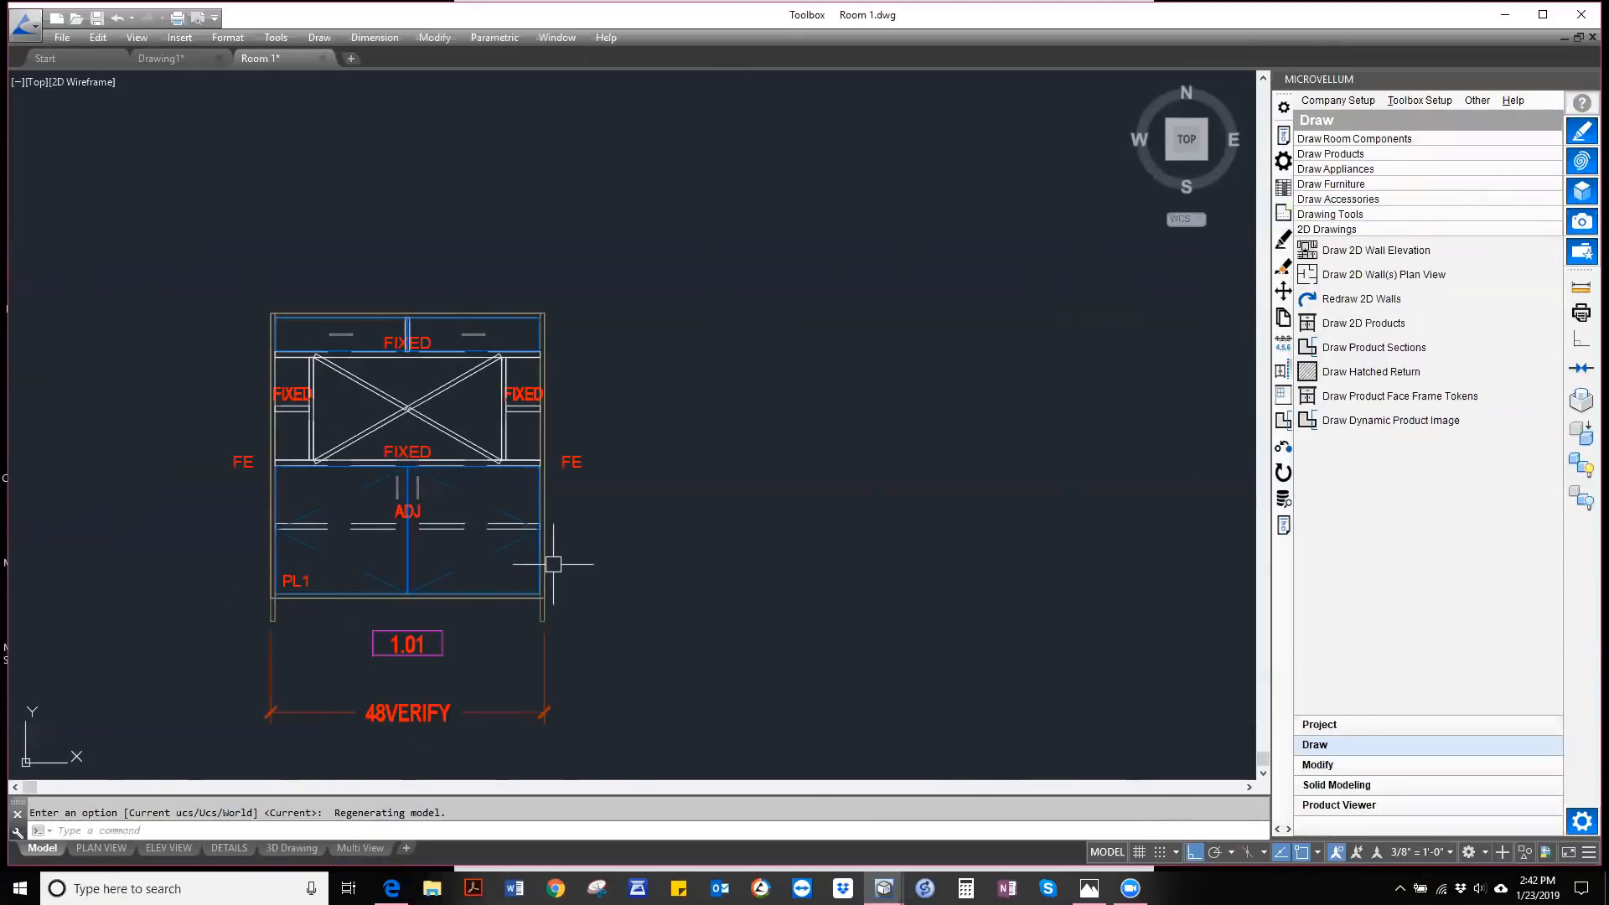
- Draw a cross section of cabinet 1.01, cut 3 from the product origin in X, in the empty space beside its 2D elevation
scroll(331, 536, "down", 4)
scroll(219, 530, "down", 4)
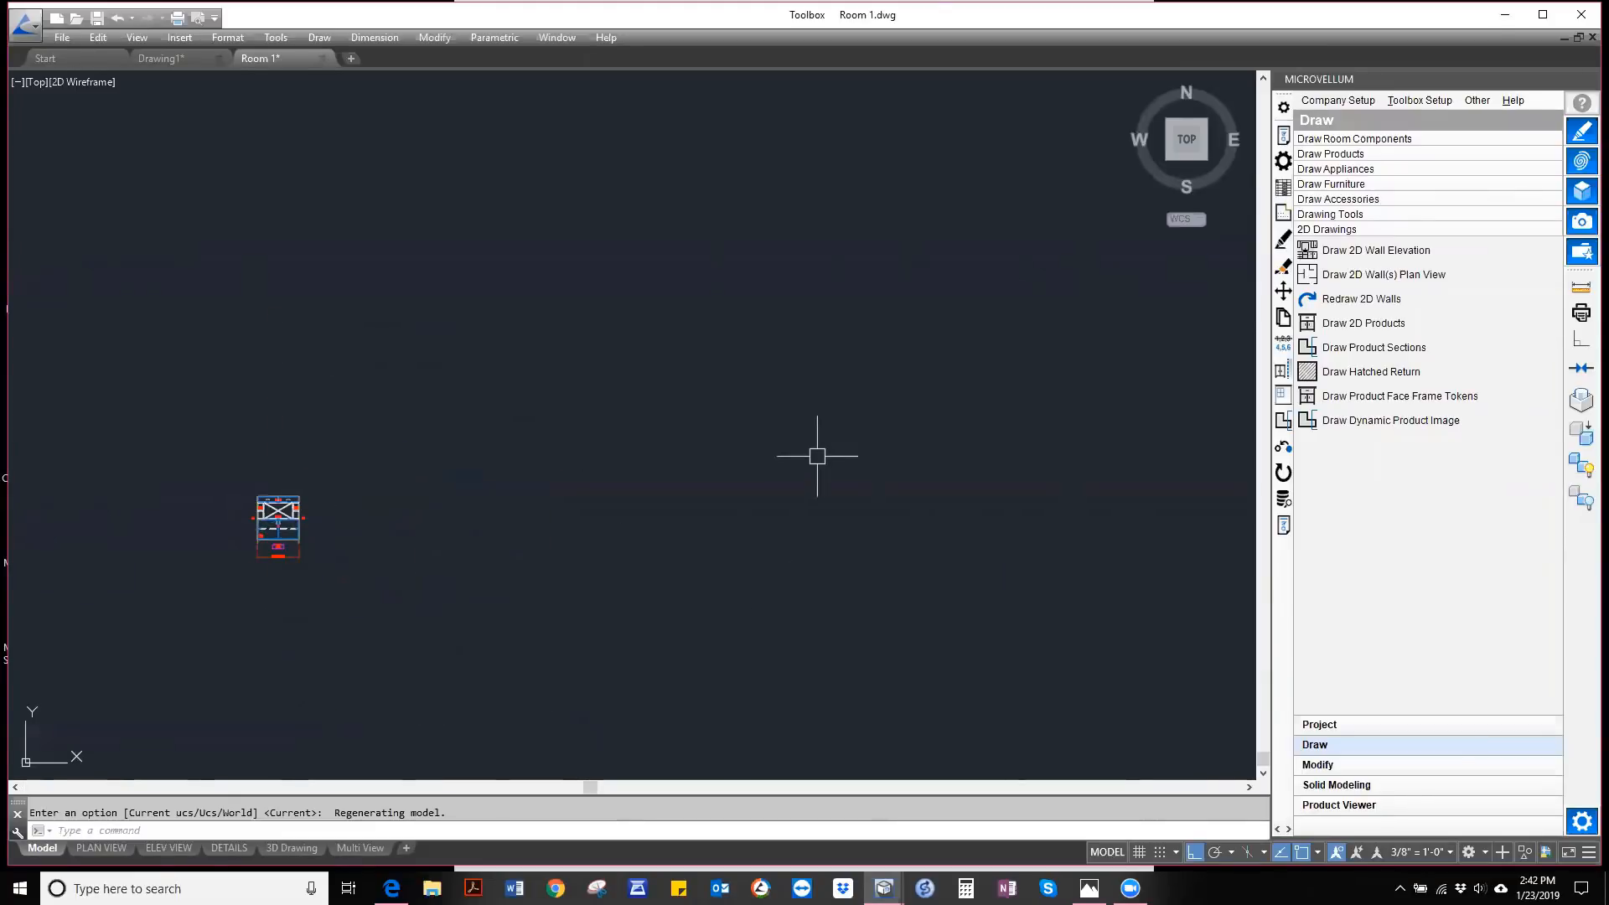
scroll(276, 517, "up", 5)
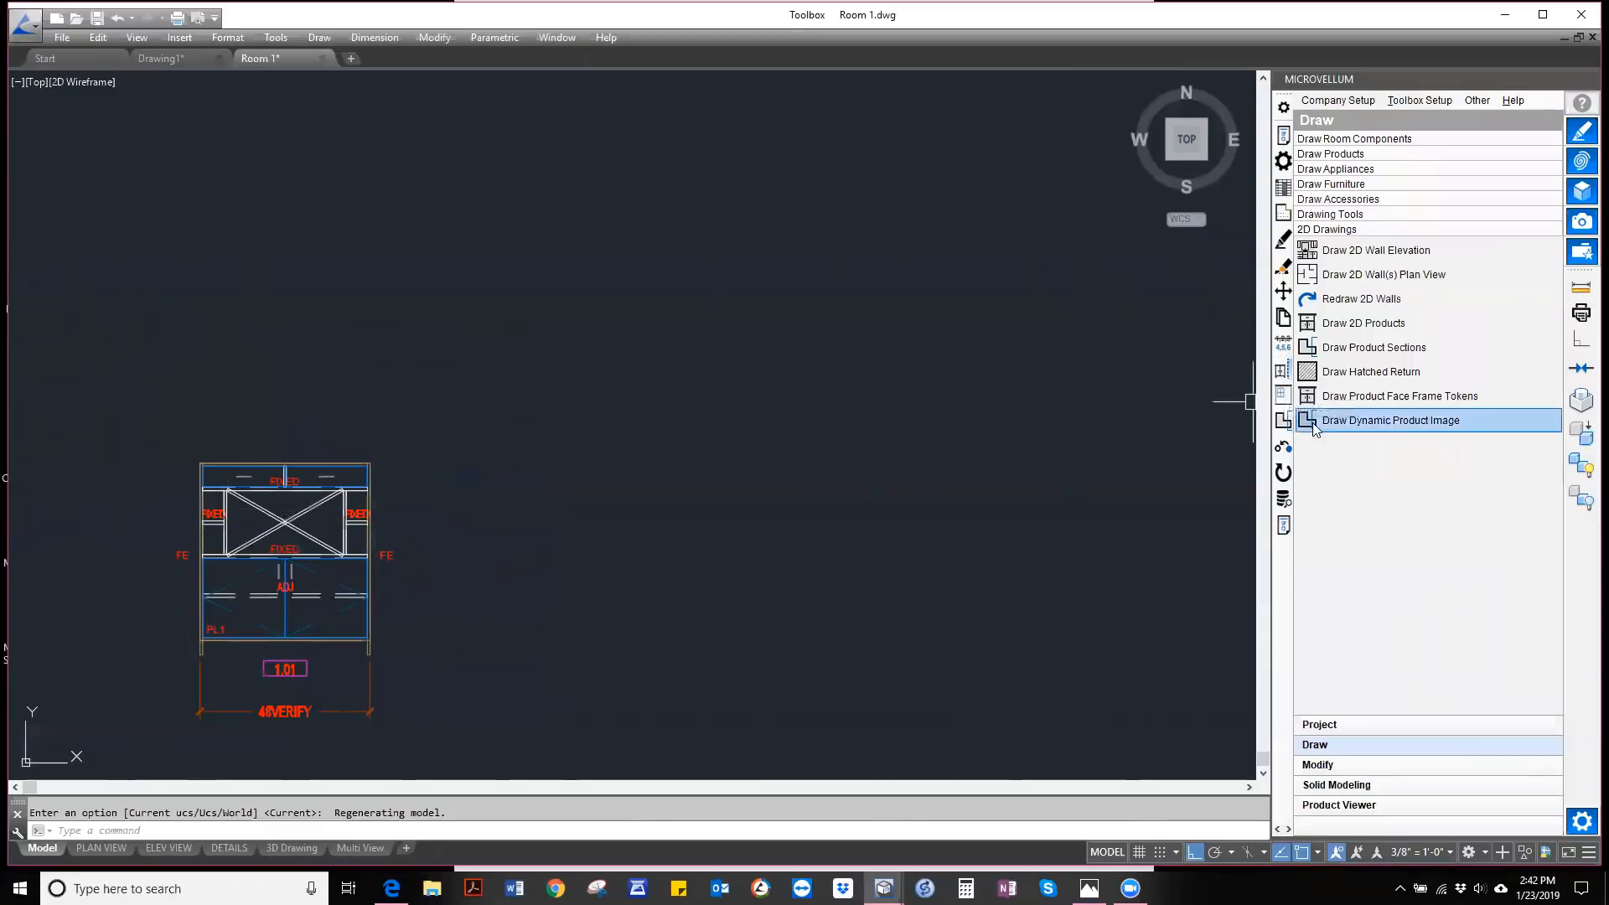
left_click(1283, 419)
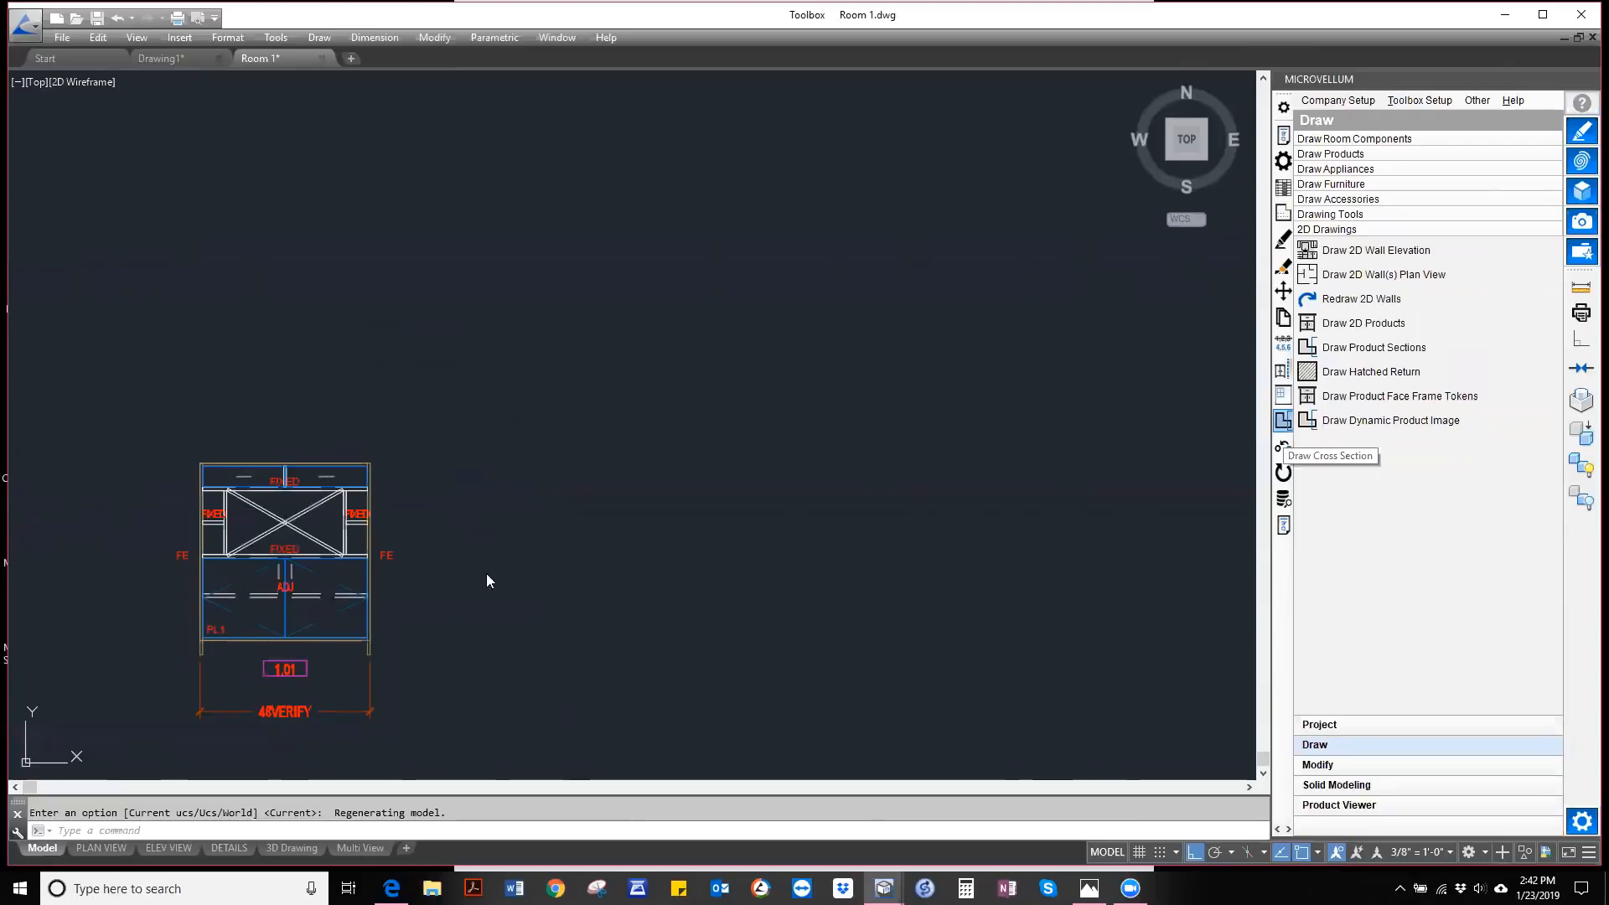
left_click(323, 591)
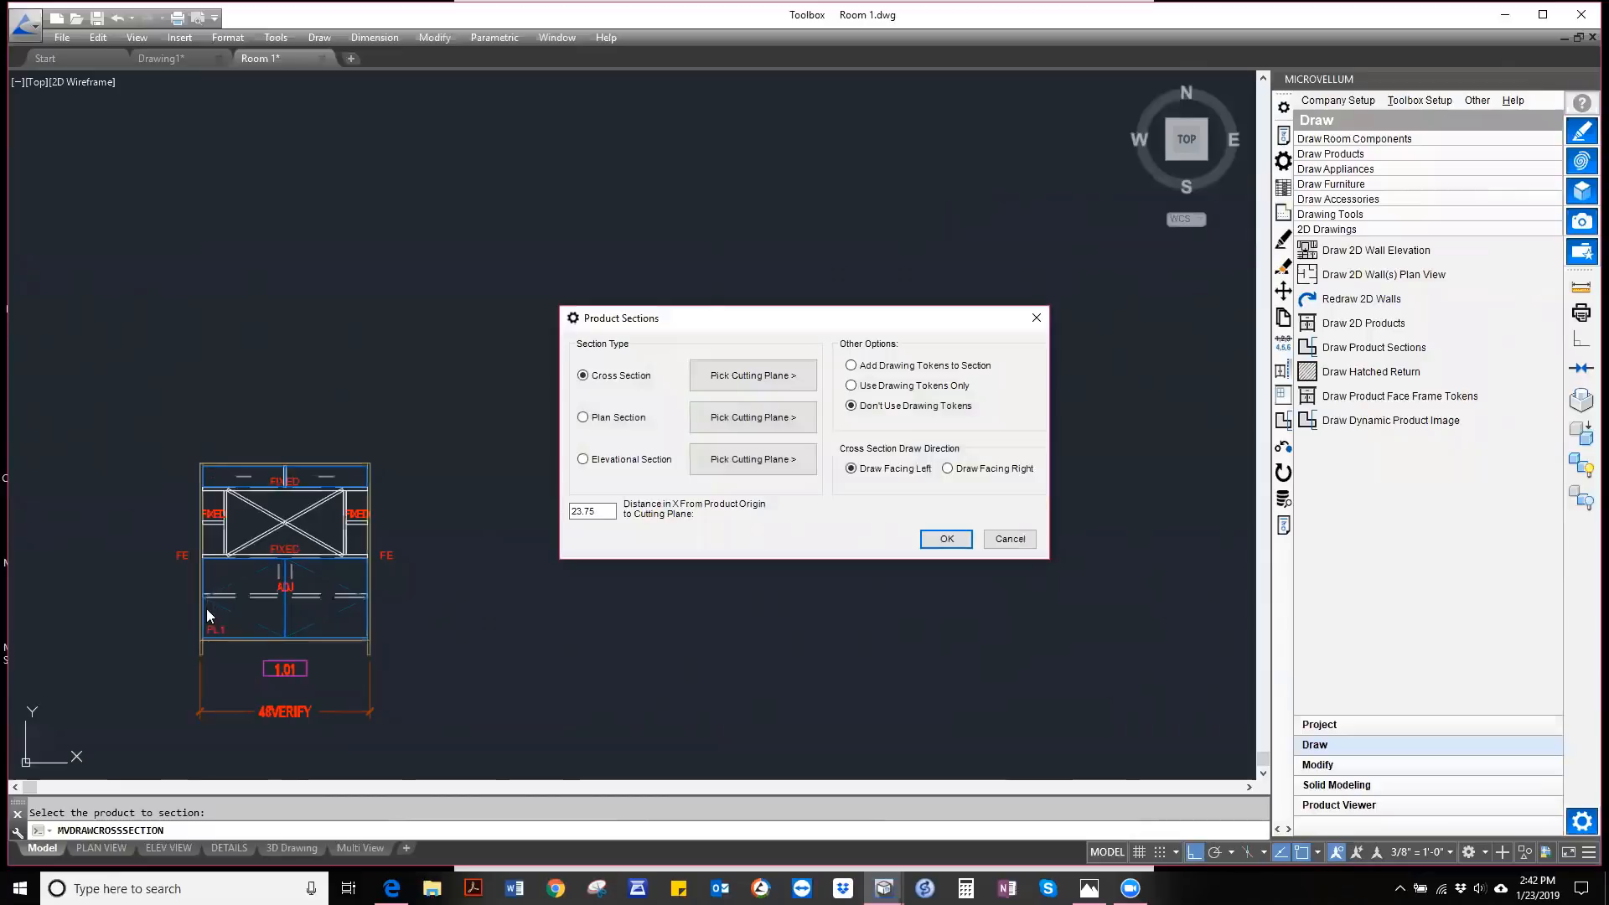
left_click_drag(612, 512, 538, 518)
type("3")
left_click(946, 539)
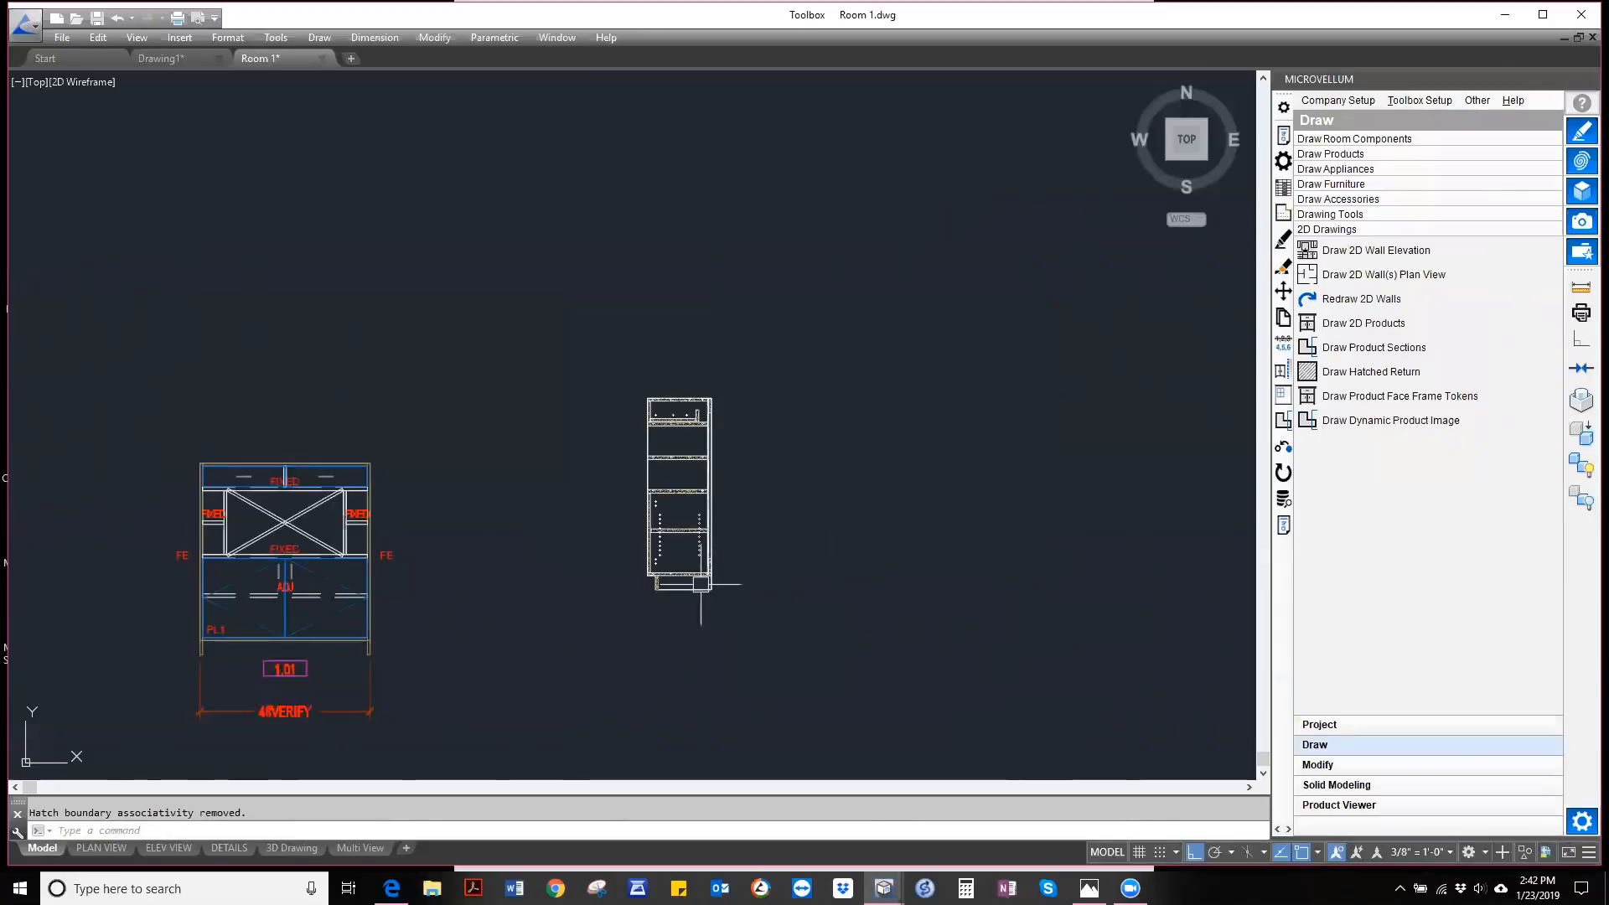
- Examine the new cross section beside cabinet 1.01's elevation and return to the southwest isometric view of all cabinets
scroll(725, 440, "up", 3)
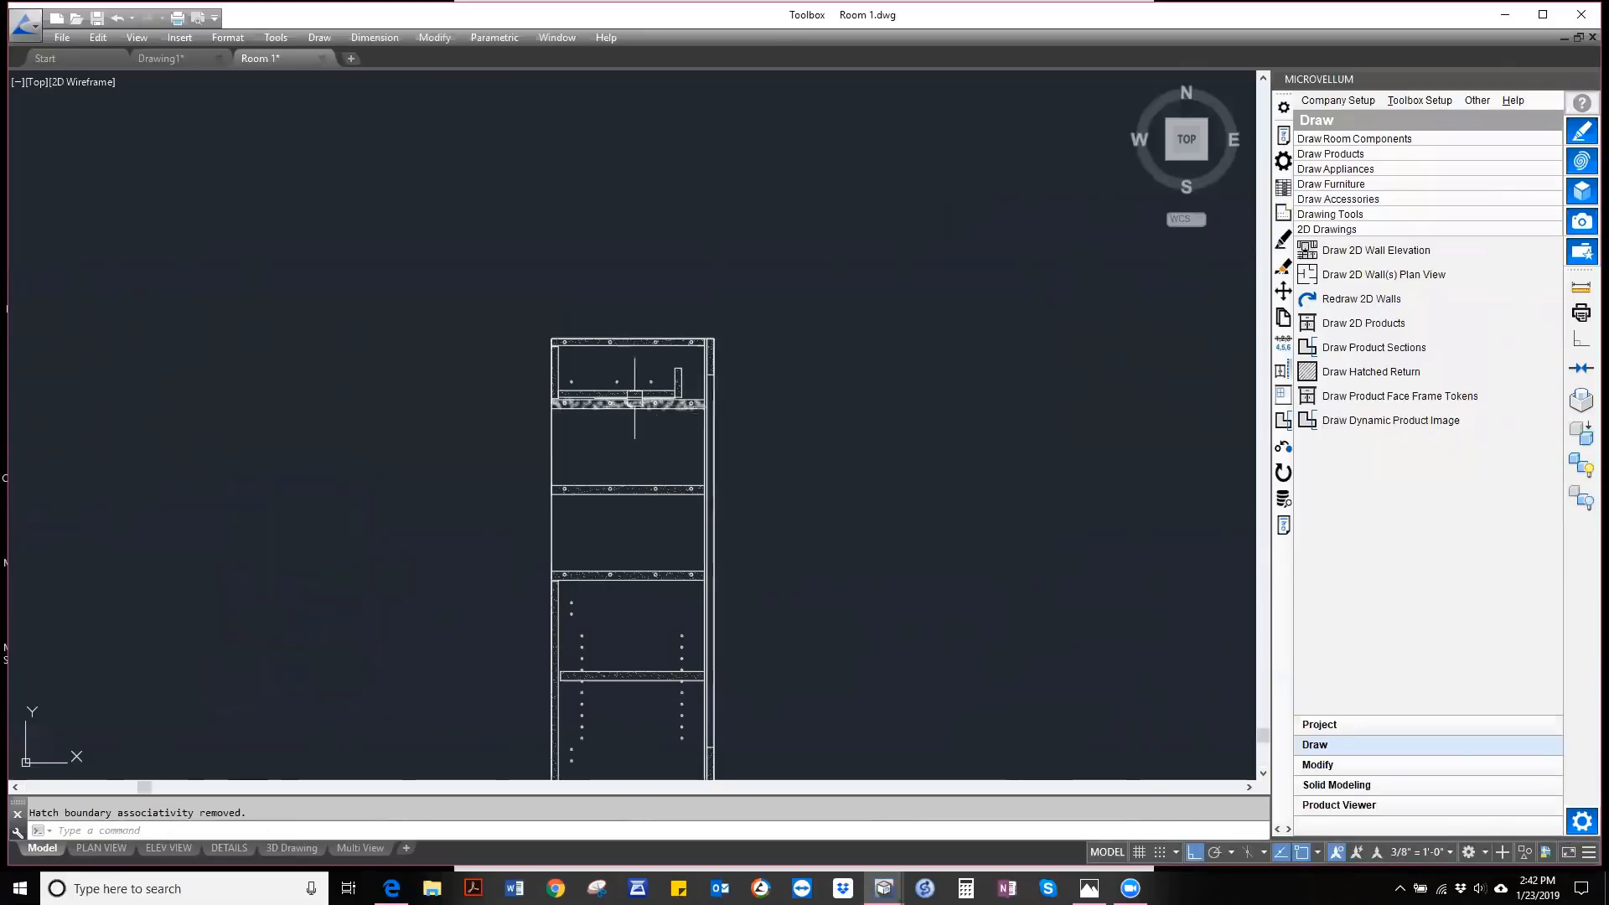
scroll(633, 369, "down", 3)
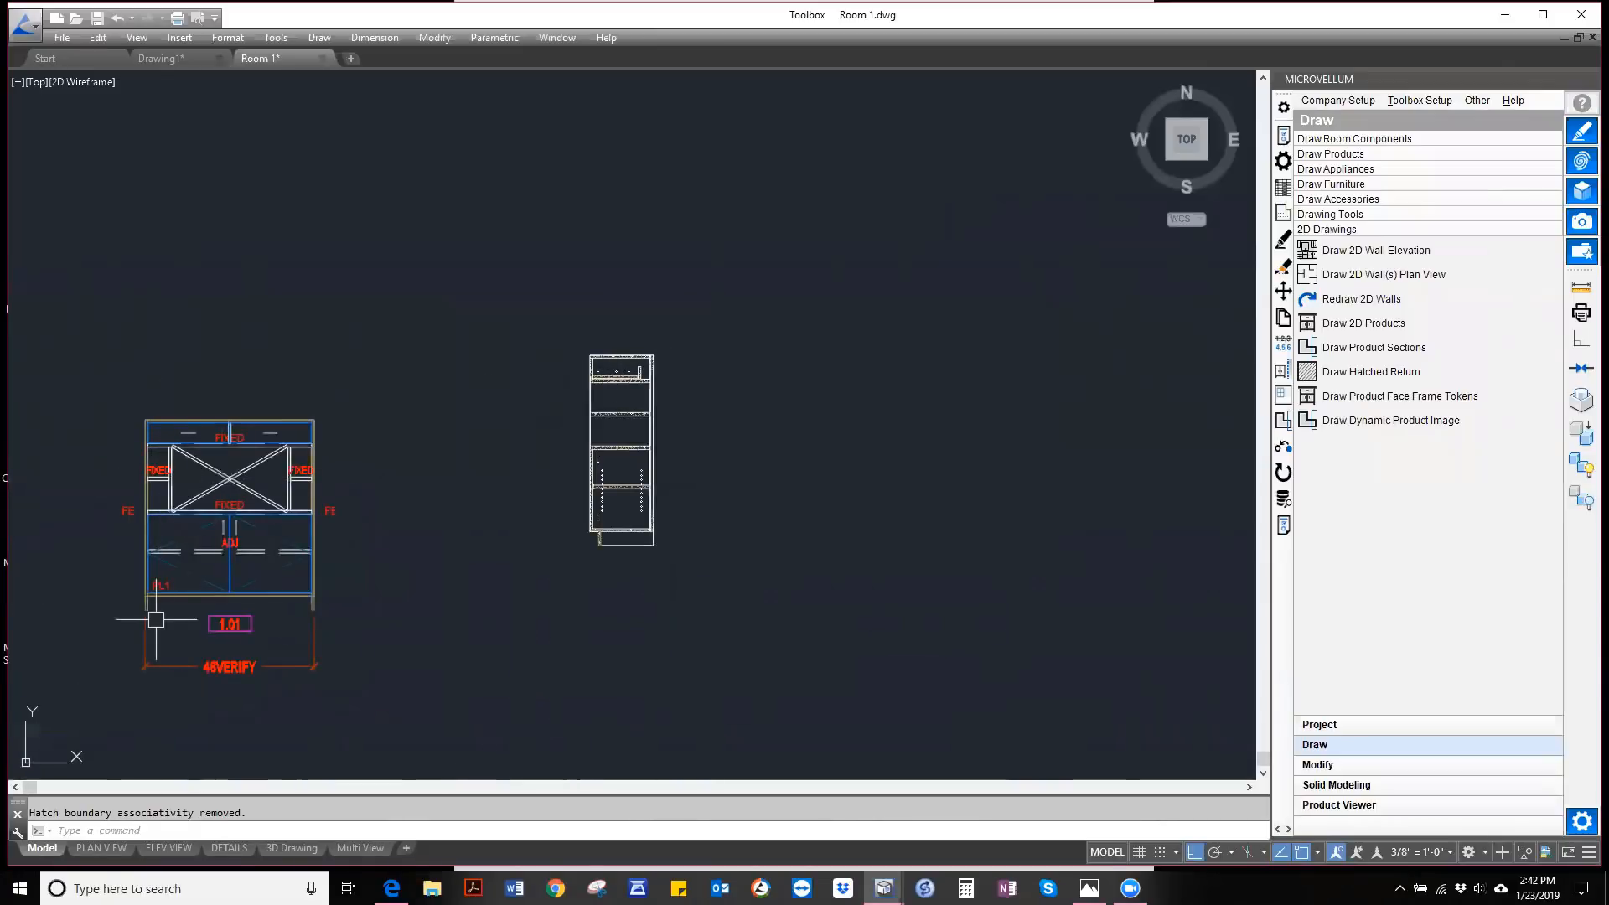
scroll(156, 620, "down", 2)
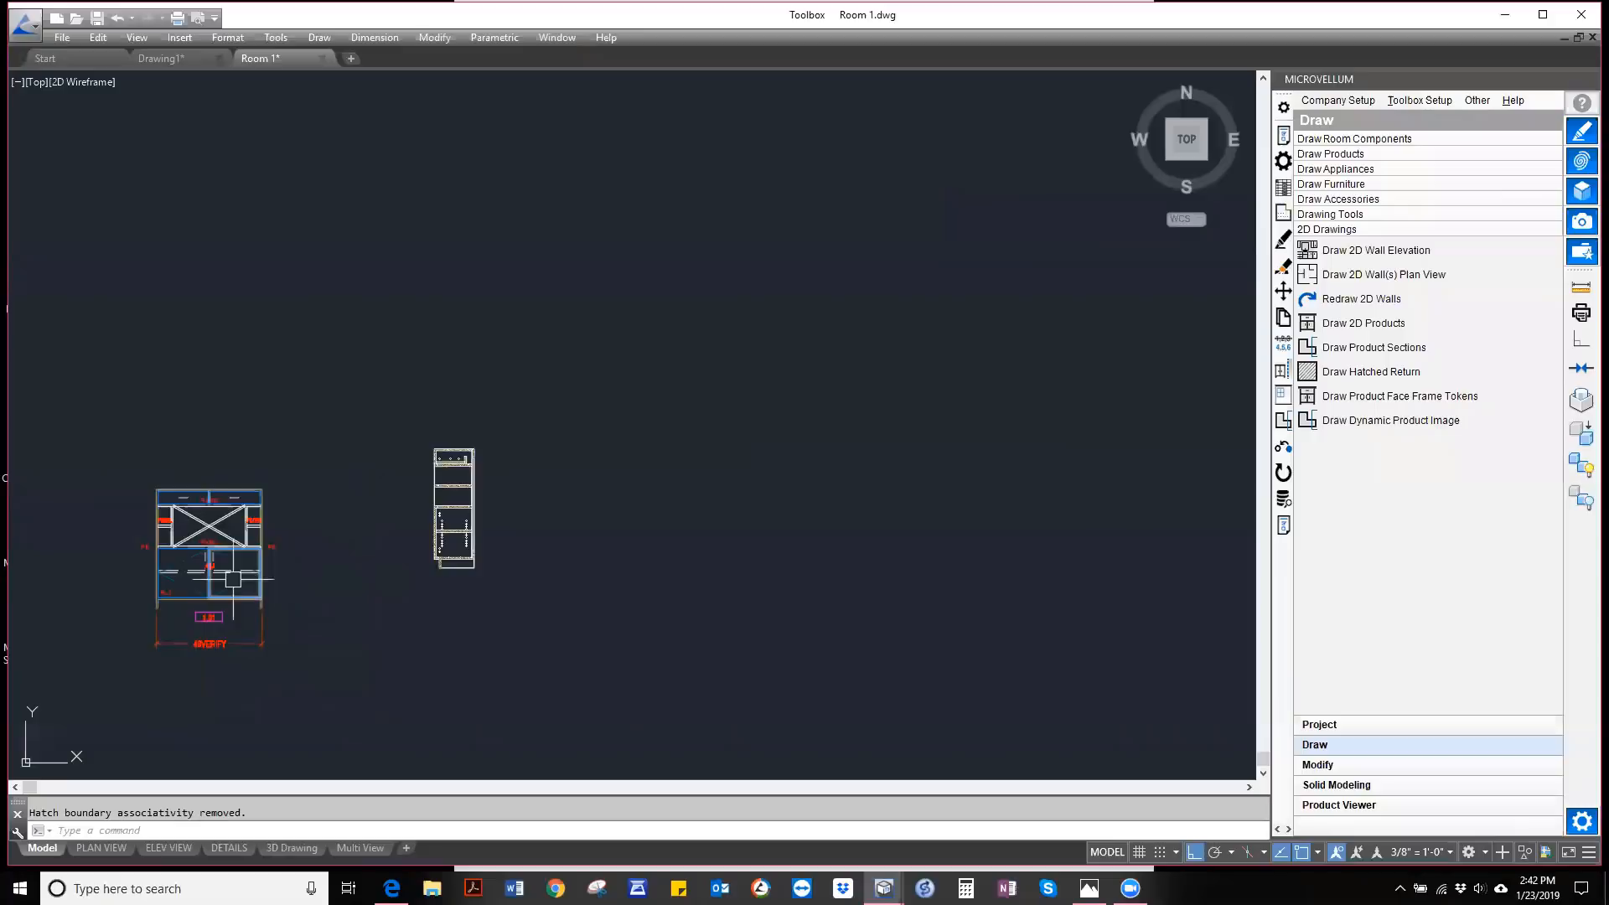
scroll(201, 556, "up", 3)
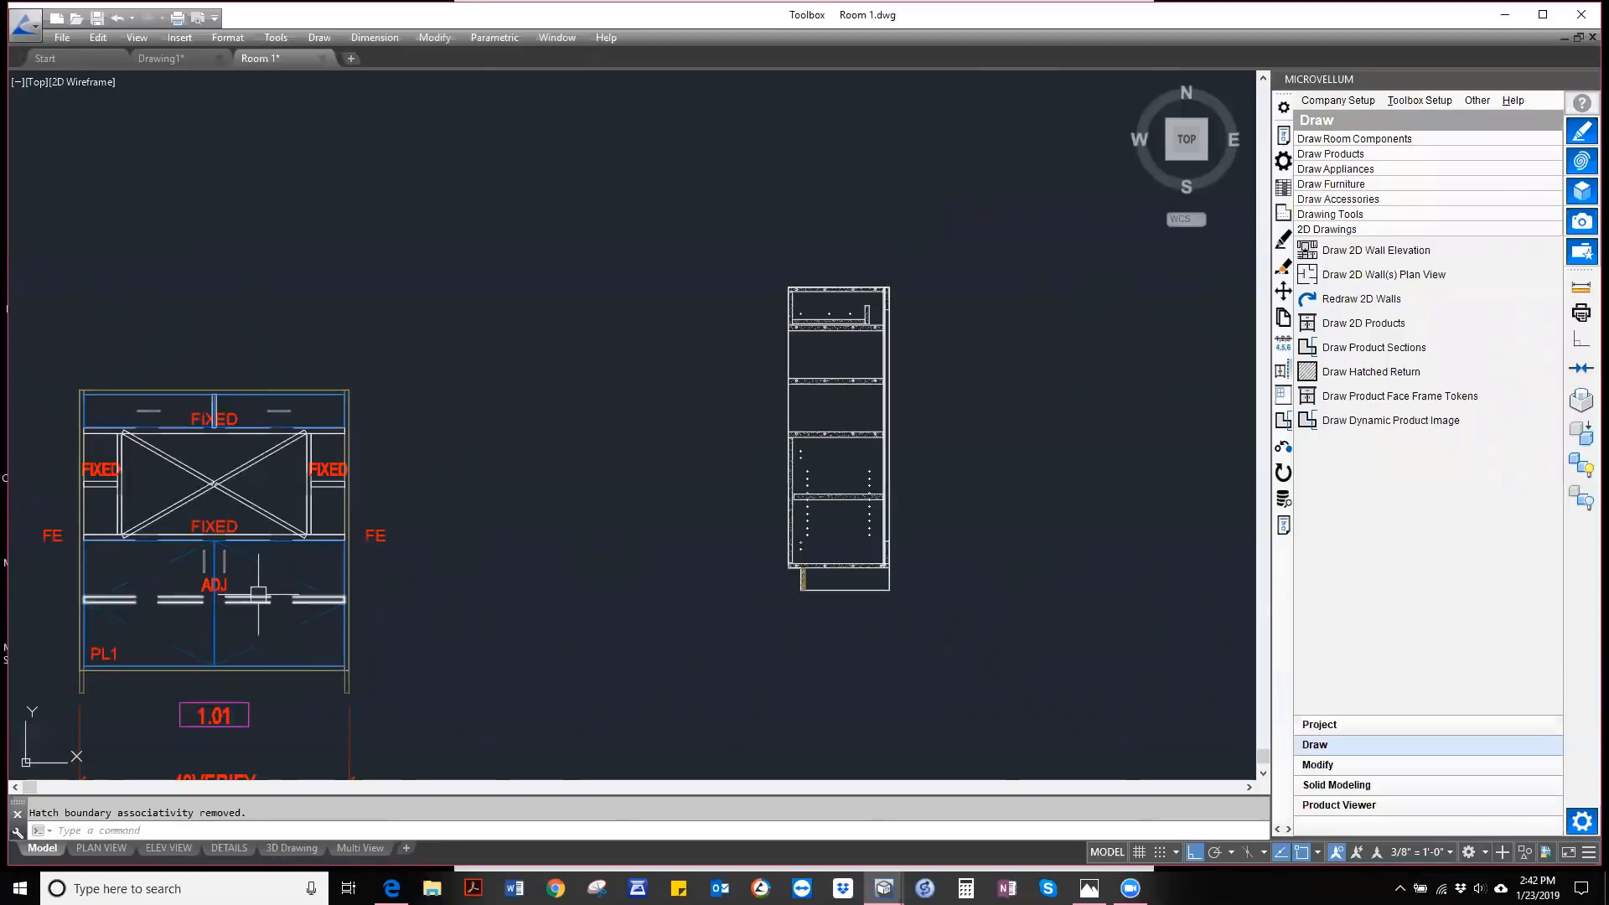
scroll(413, 575, "down", 10)
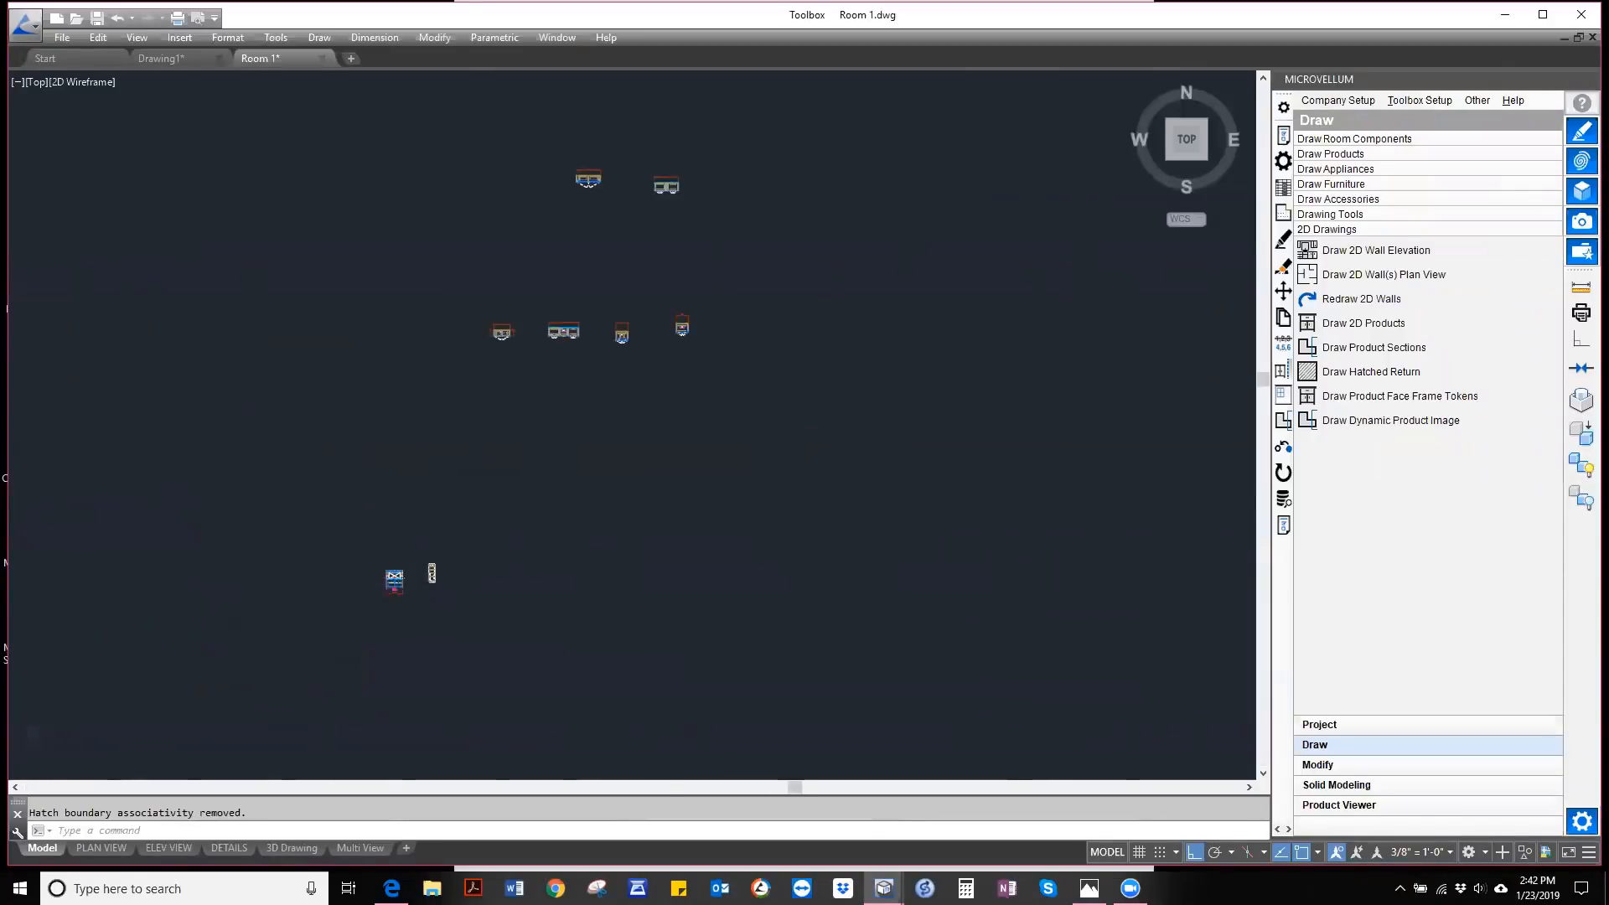
scroll(484, 481, "up", 4)
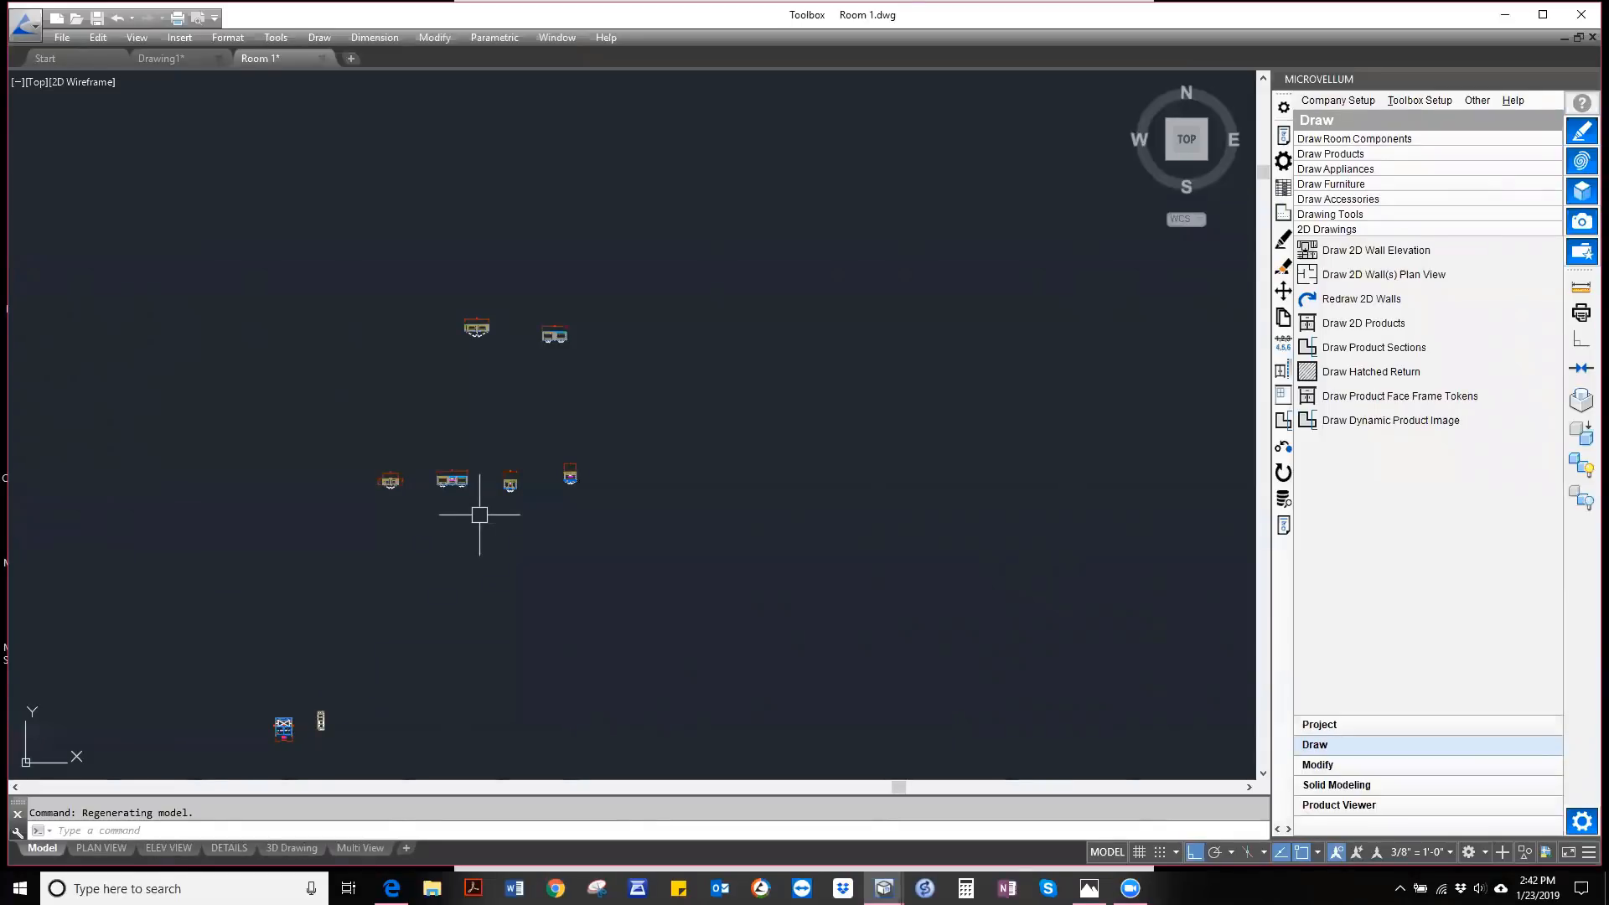
type("sw")
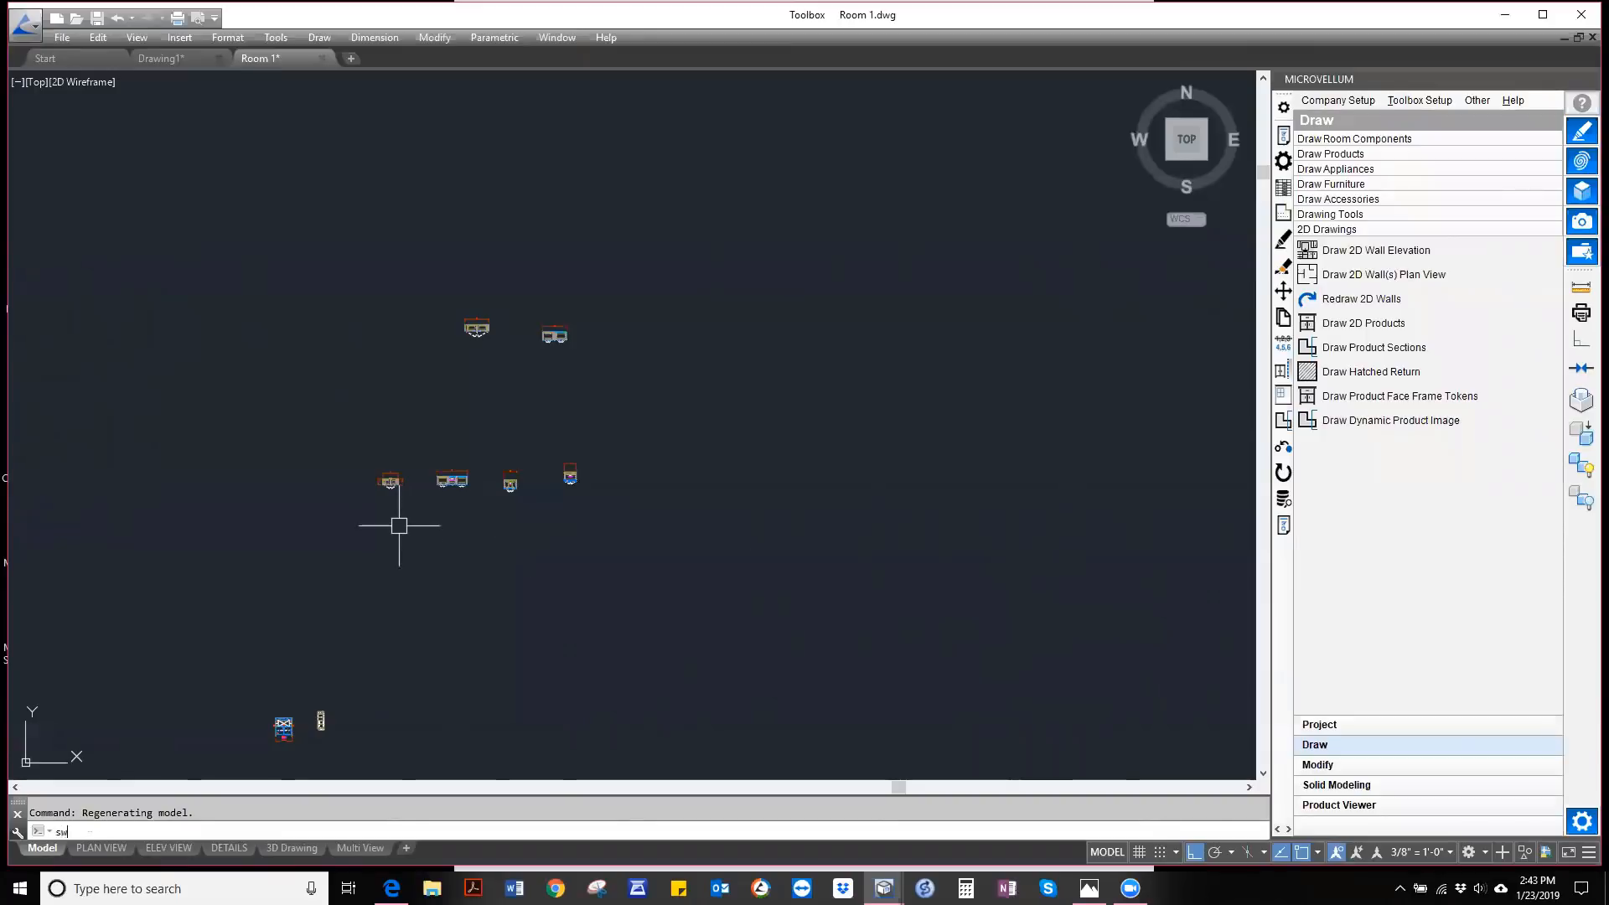
key("Return")
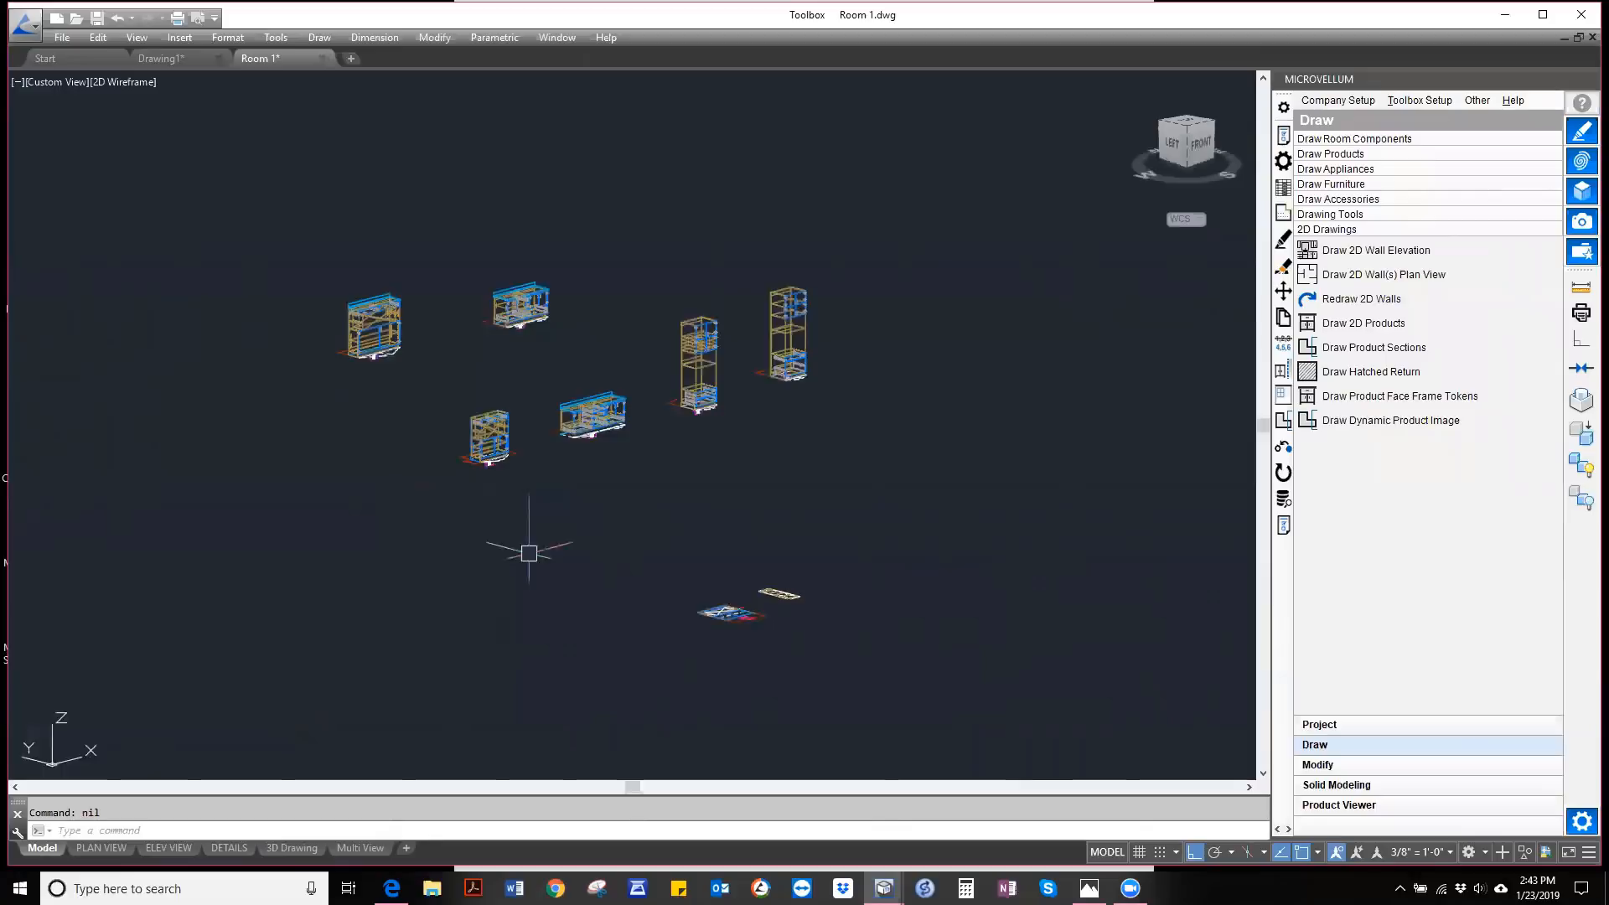
scroll(503, 551, "down", 3)
scroll(707, 507, "up", 3)
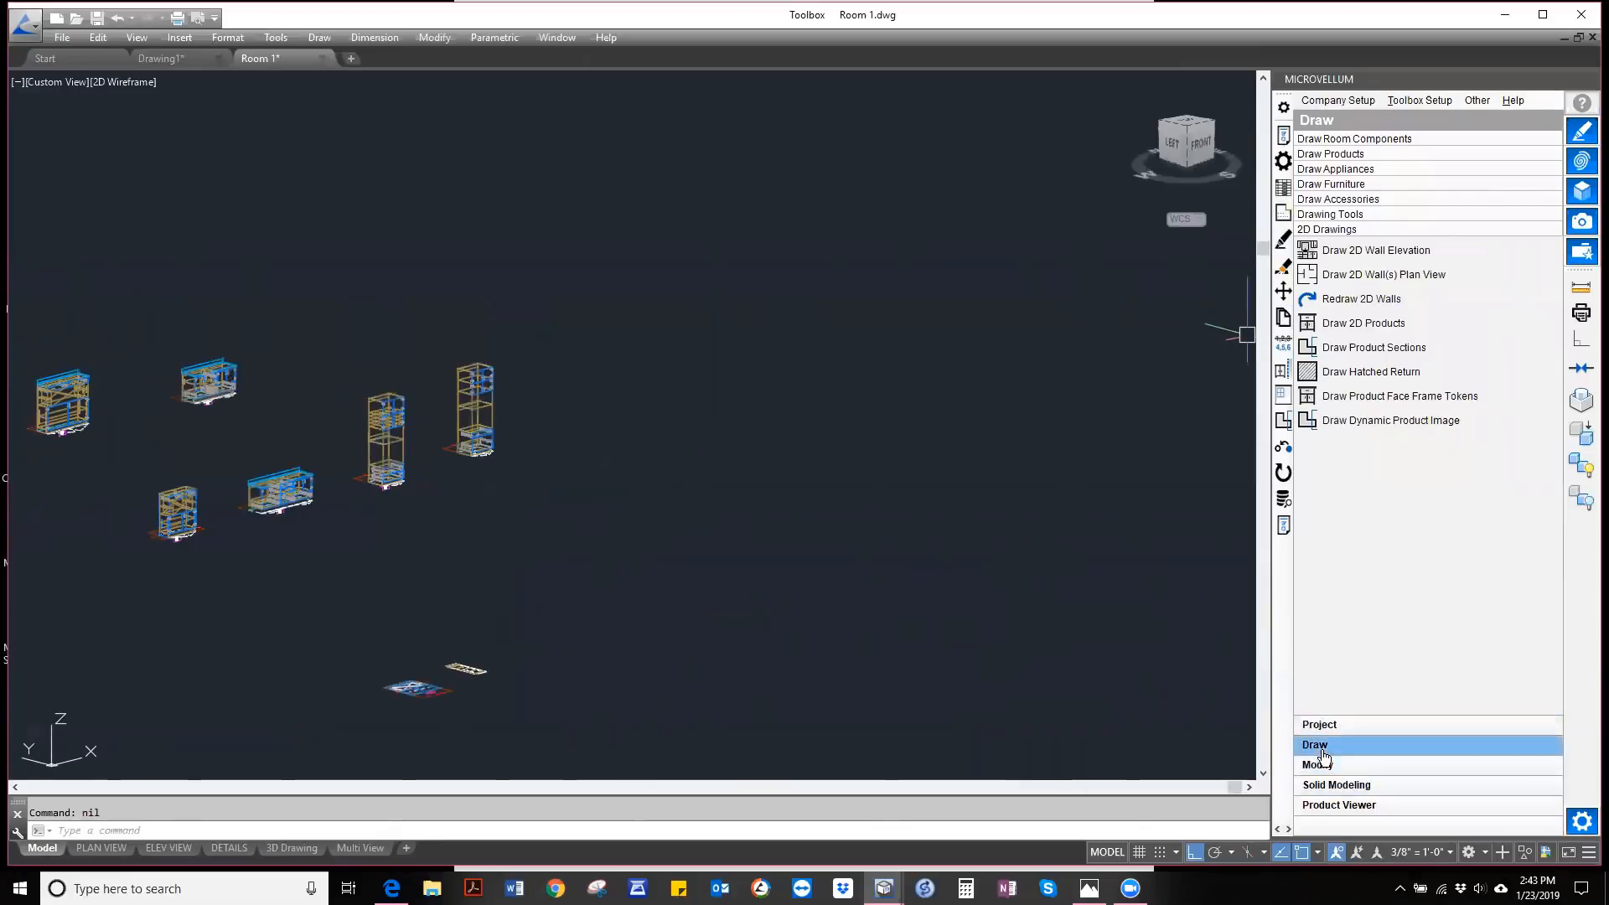
- Place an Upper Starter Vertical from the Product Starters library in the room drawing and bring up its prompts
left_click(1365, 155)
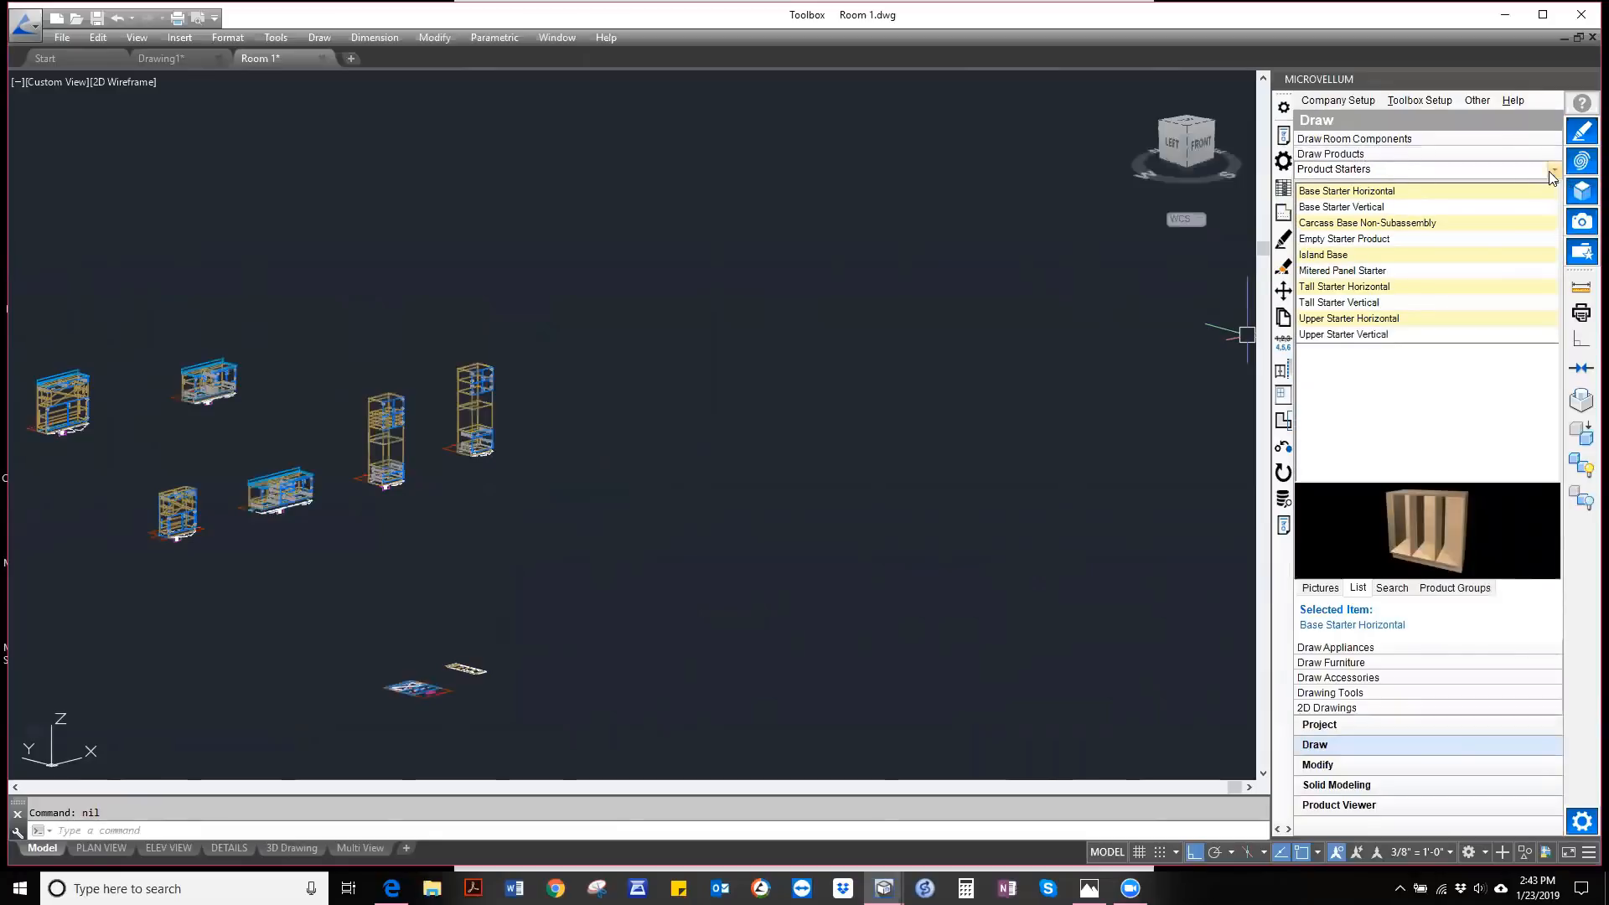
left_click(1333, 323)
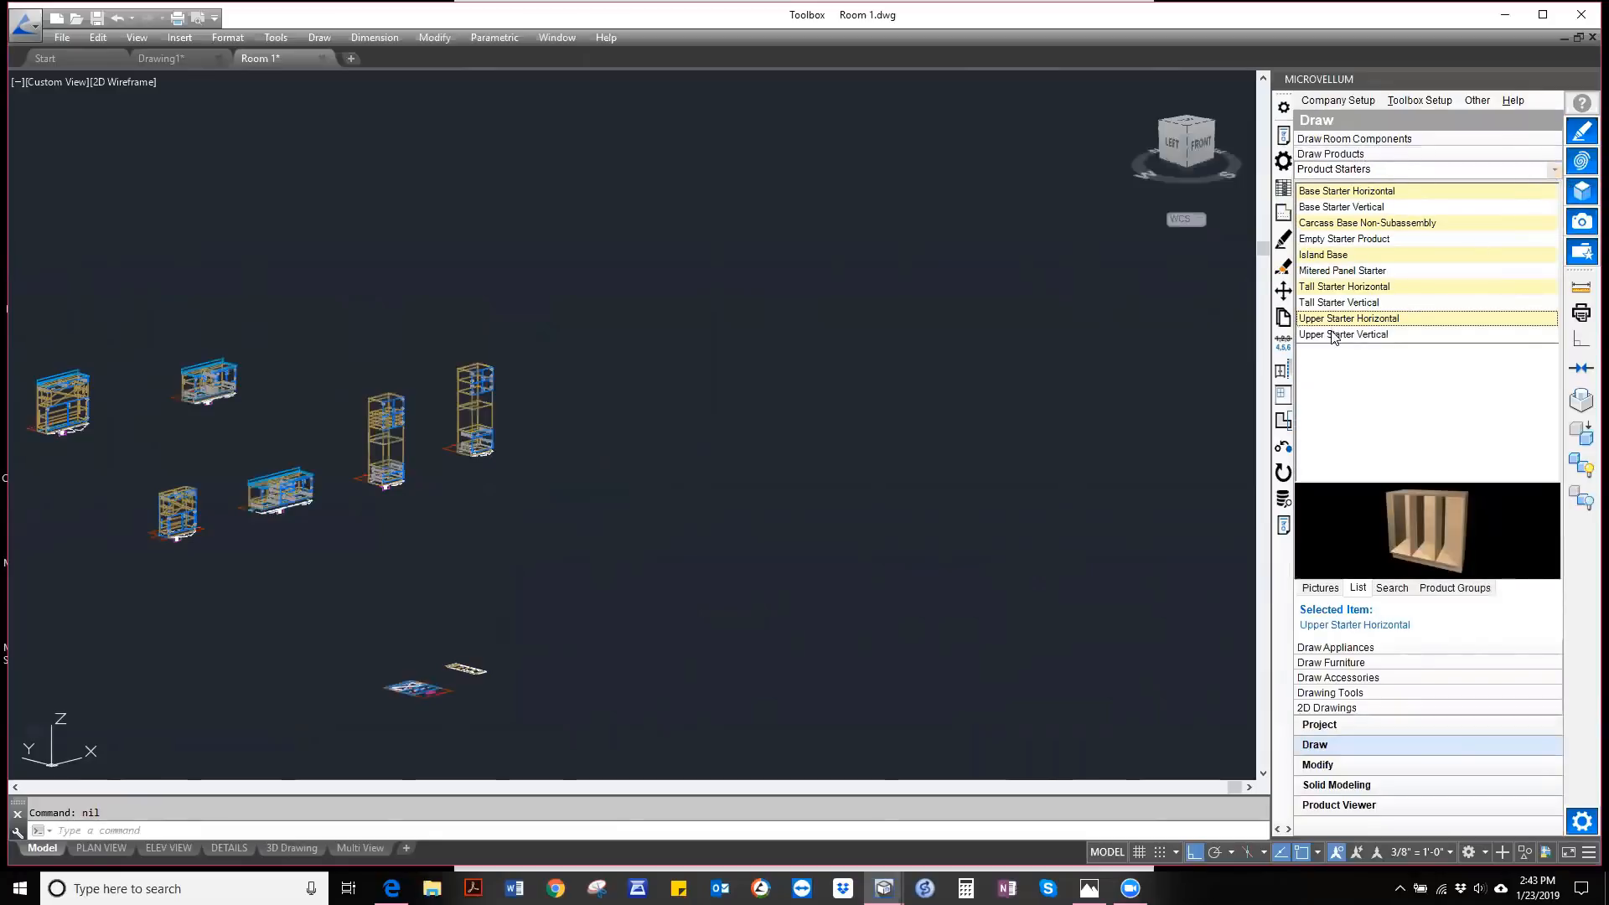
left_click(1333, 335)
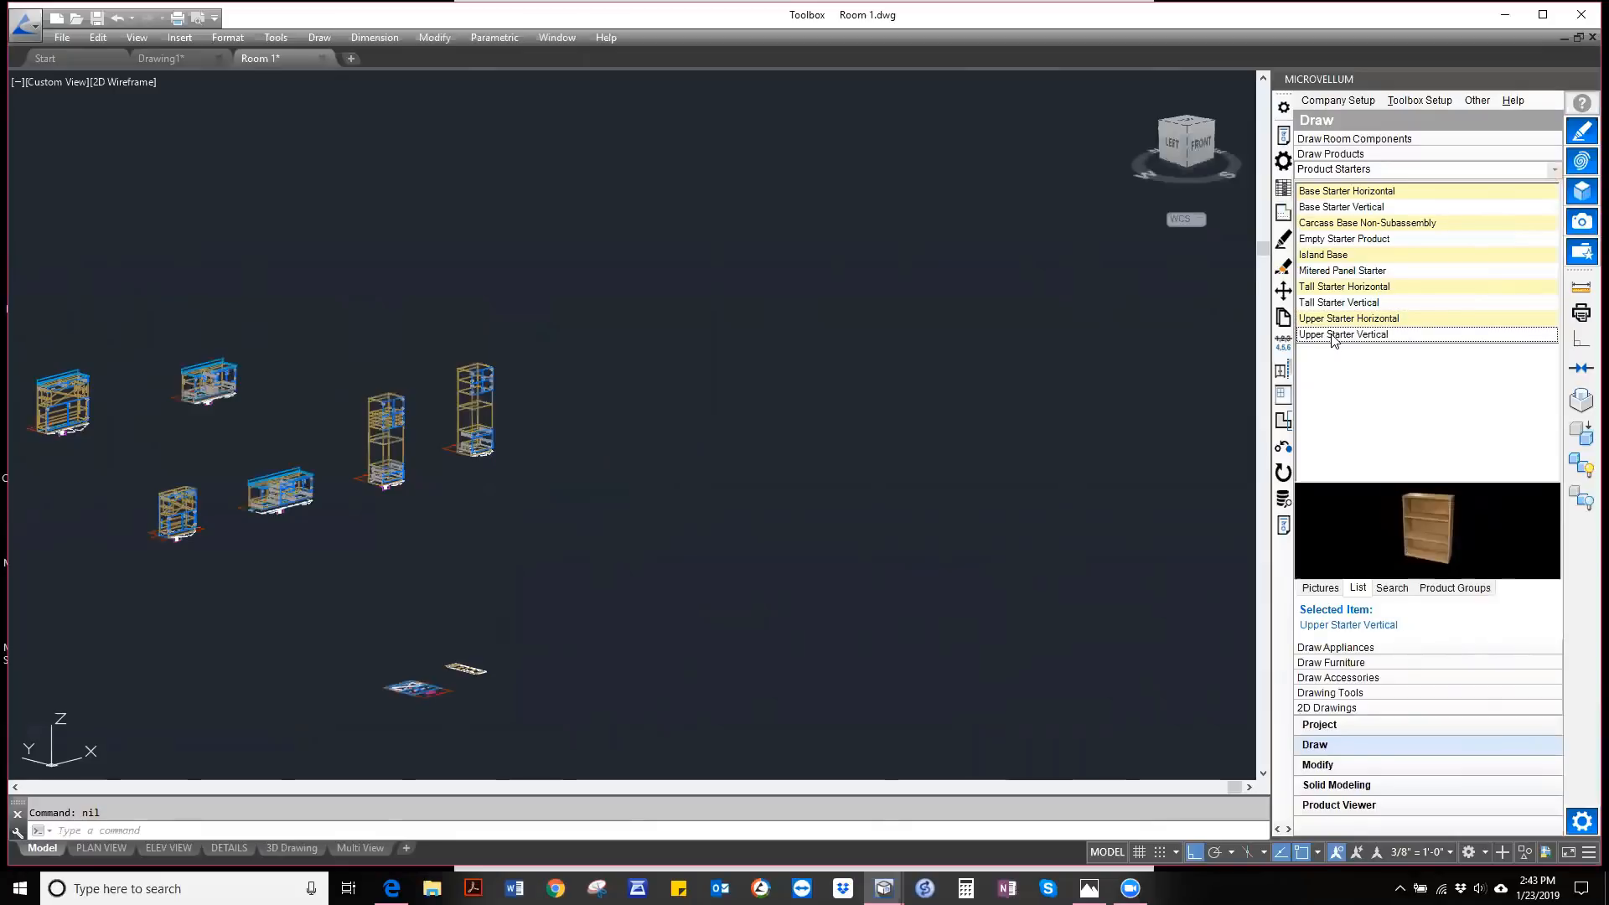
right_click(1333, 336)
left_click(1350, 427)
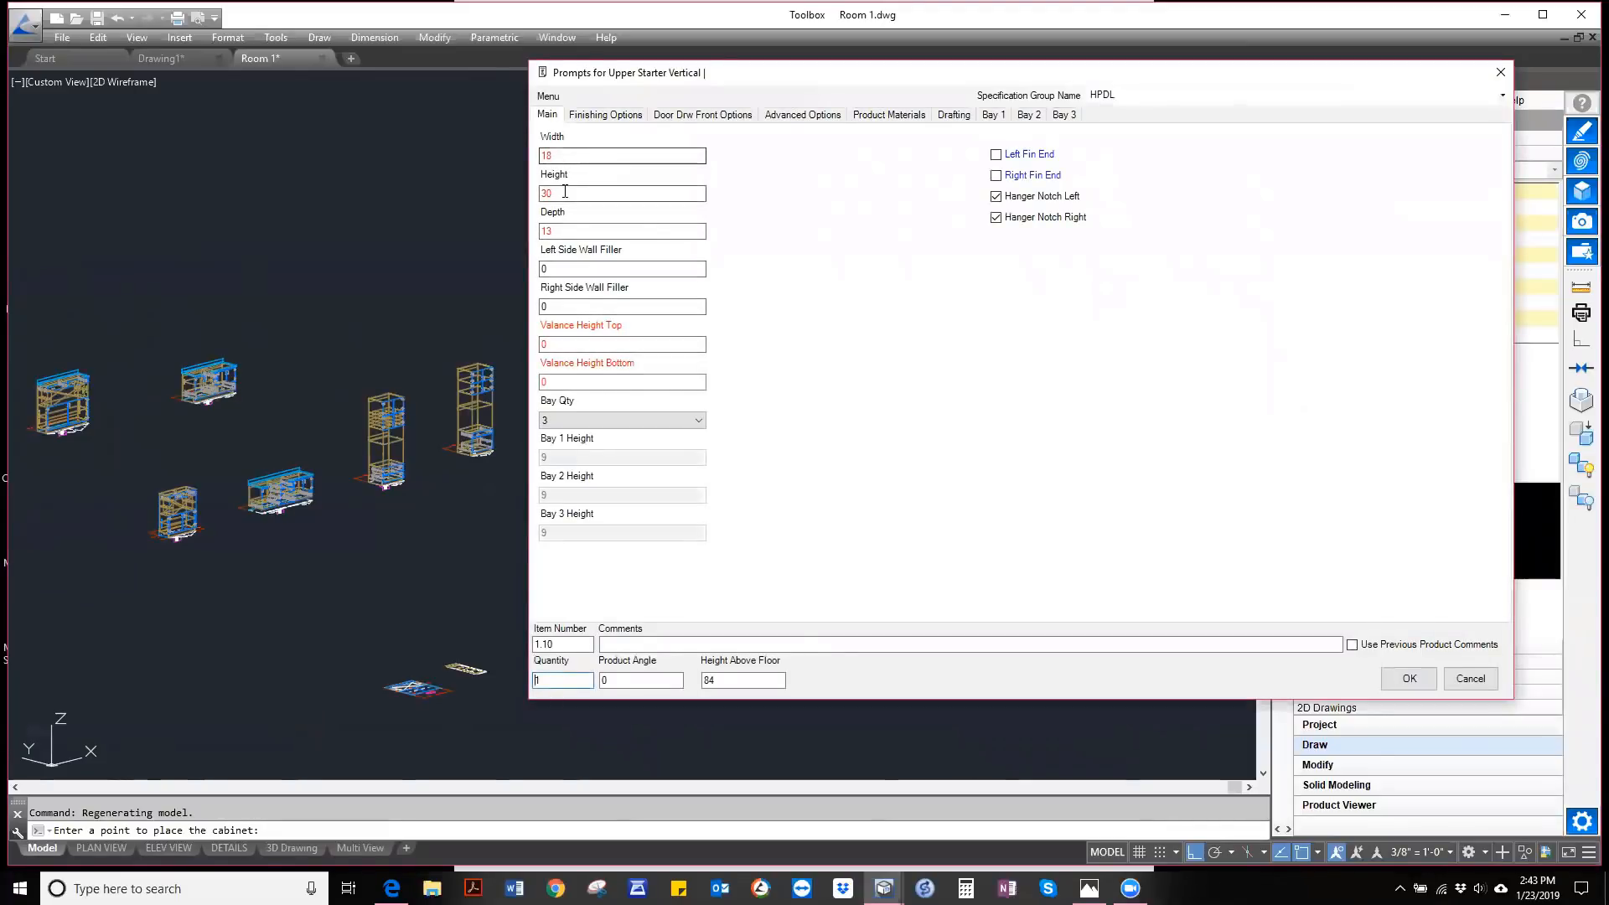
- Set the upper cabinet's height to 64 and its bay quantity to 2
double_click(565, 191)
left_click(698, 421)
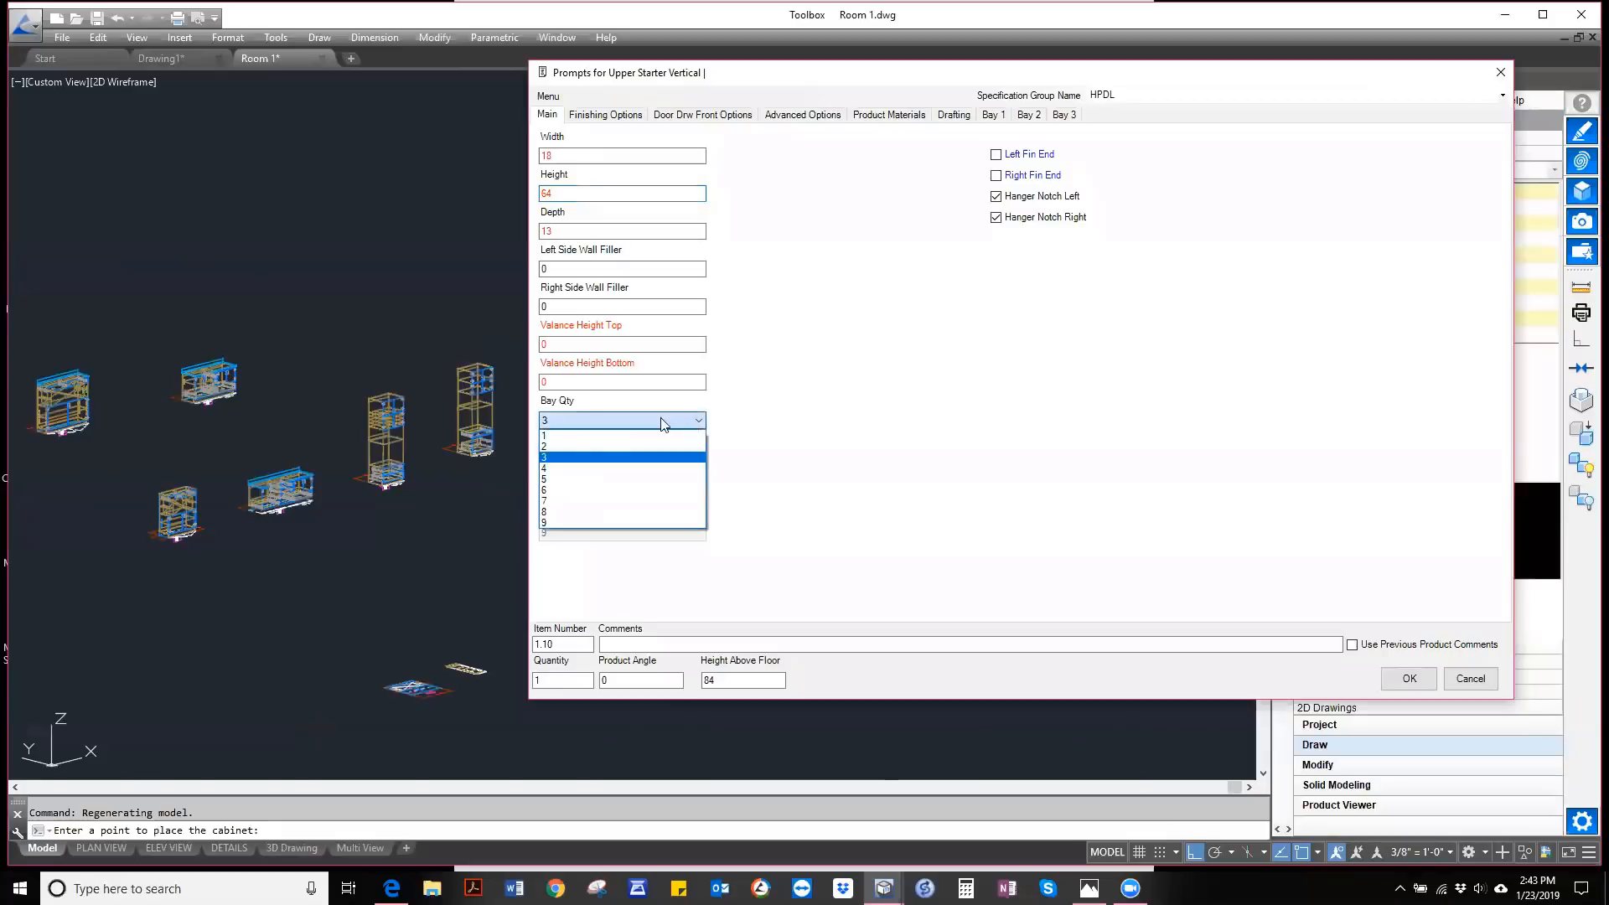
left_click(560, 447)
- Calculate the bays with the Vertical Bay Calculator, setting the Bay 2 height to 36 and Bay 1 to Equal
right_click(809, 432)
mouse_move(863, 446)
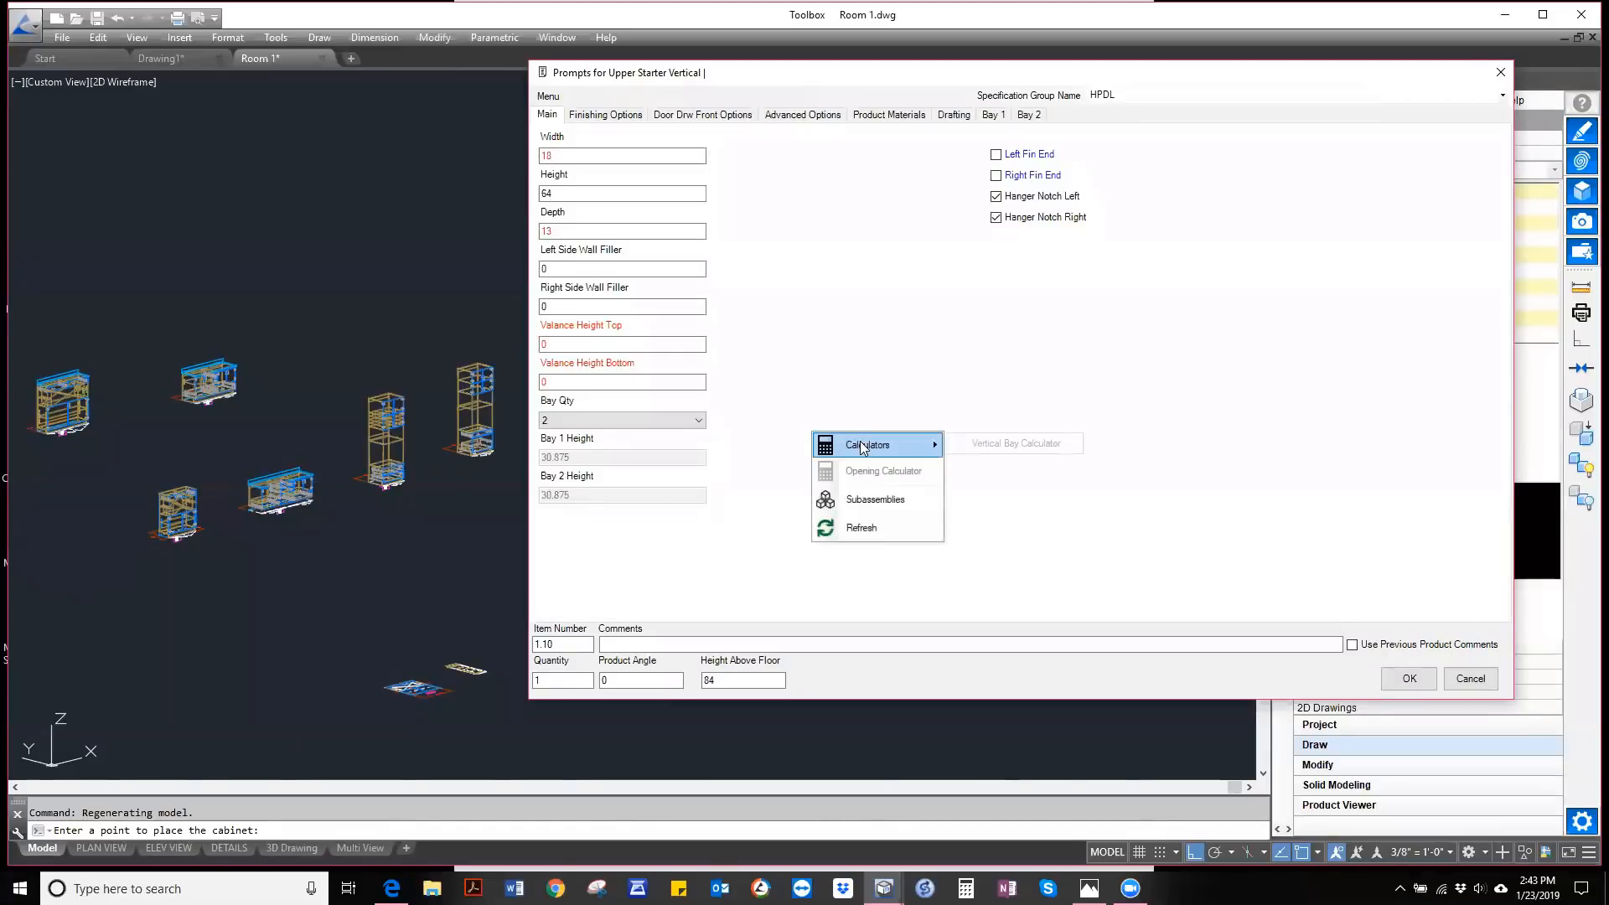
left_click(1008, 443)
double_click(682, 352)
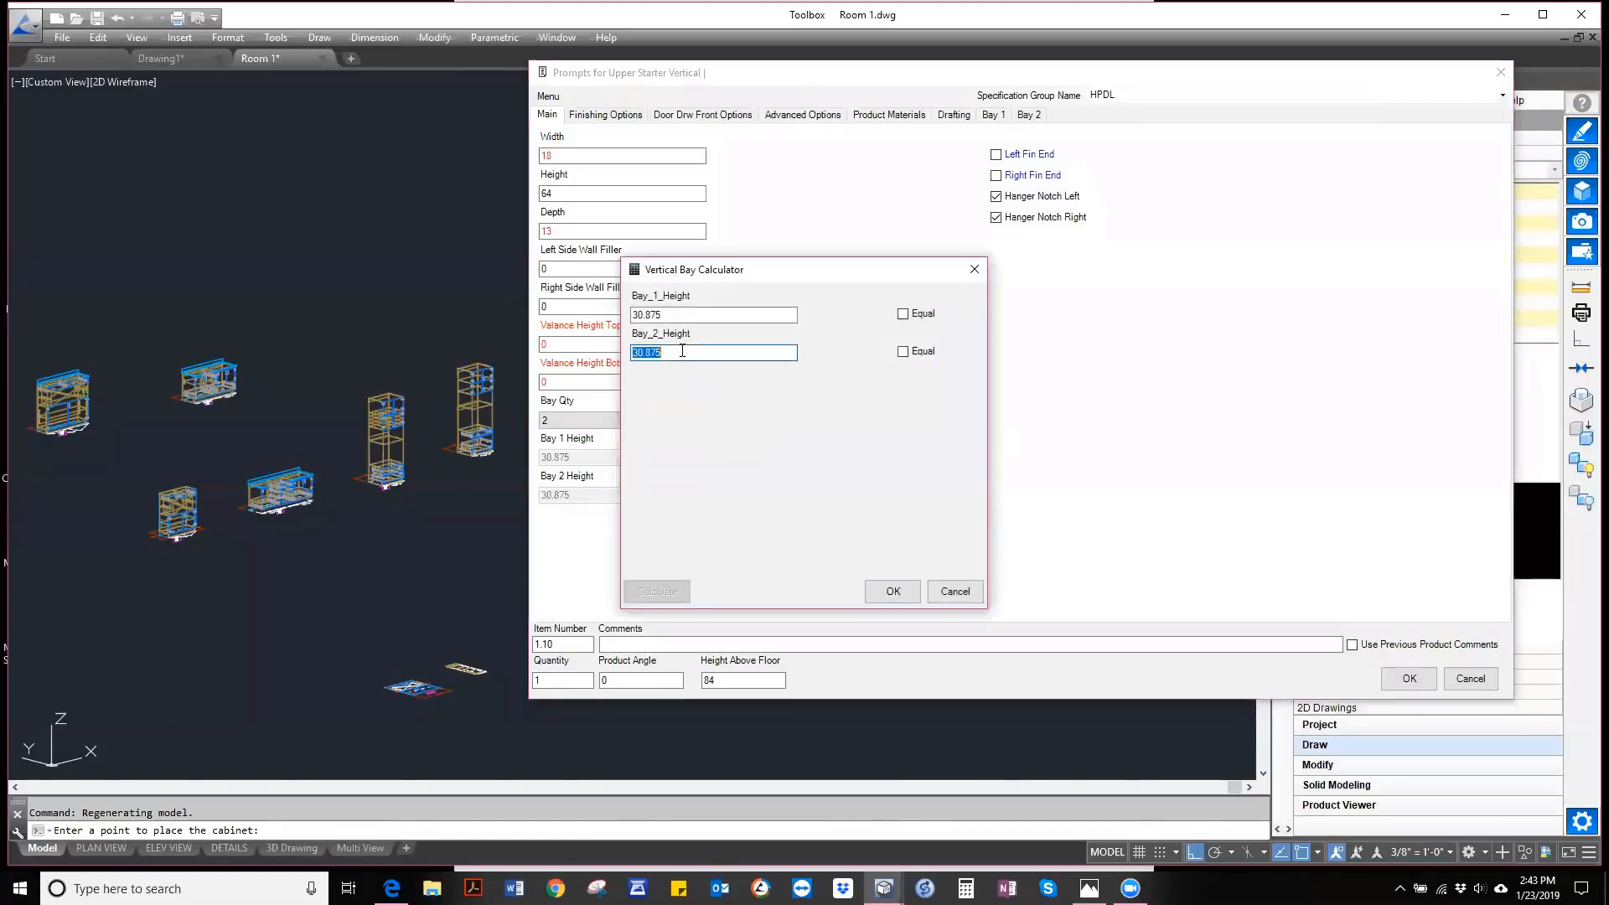
left_click(903, 315)
left_click(664, 598)
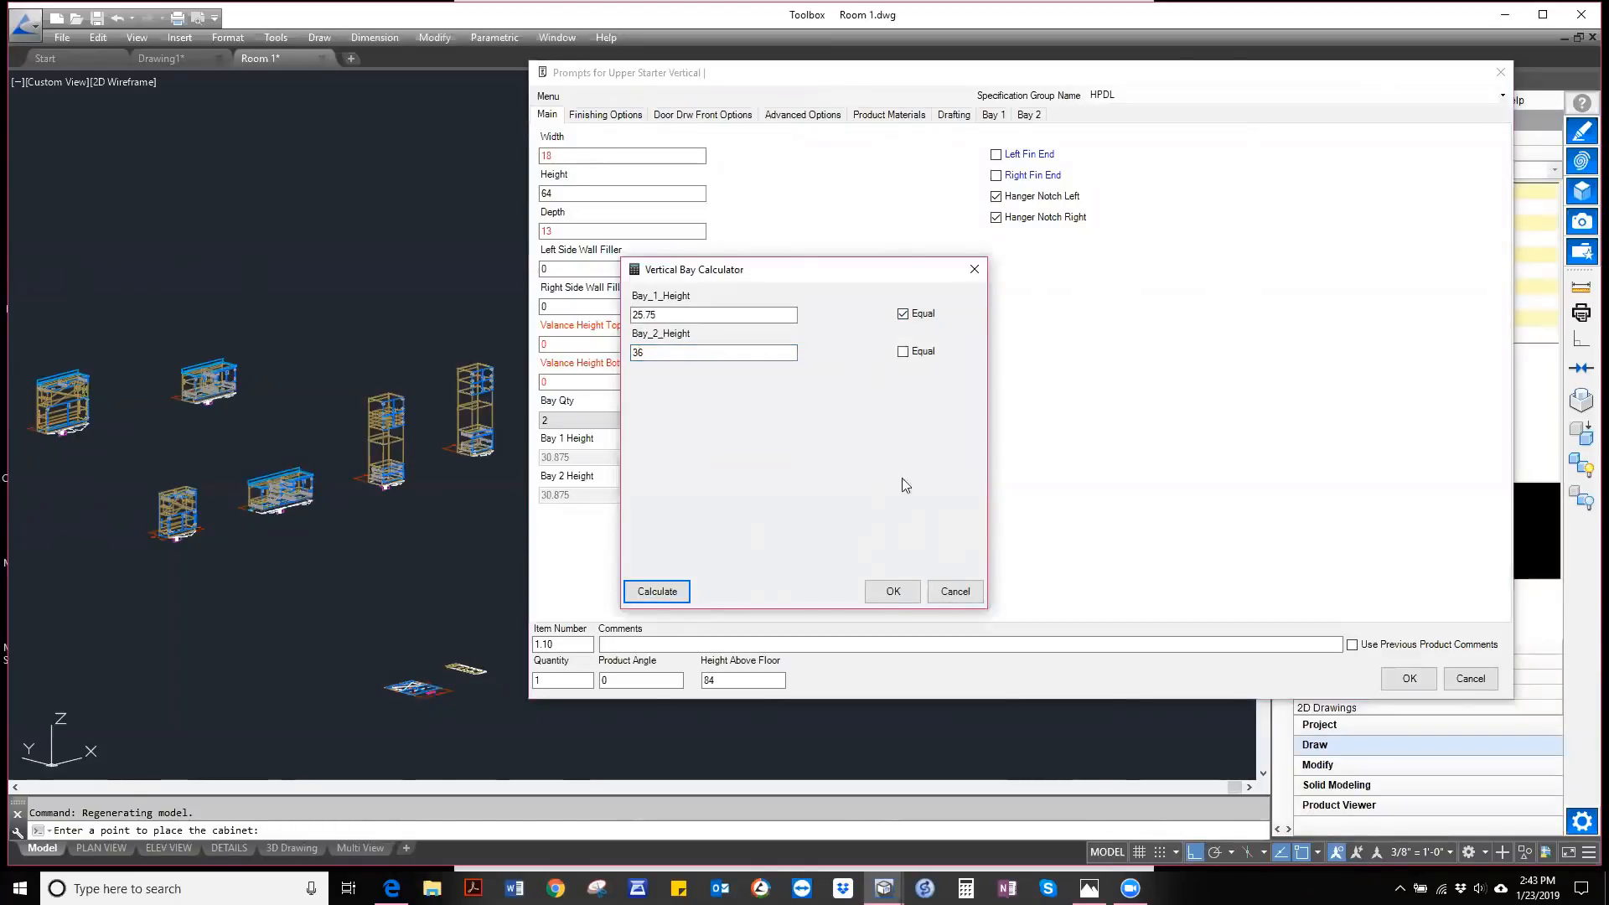
- Set the Bay 2 height to 42, recalculate the bays and apply the heights to the upper cabinet
left_click(904, 352)
left_click_drag(787, 352, 611, 366)
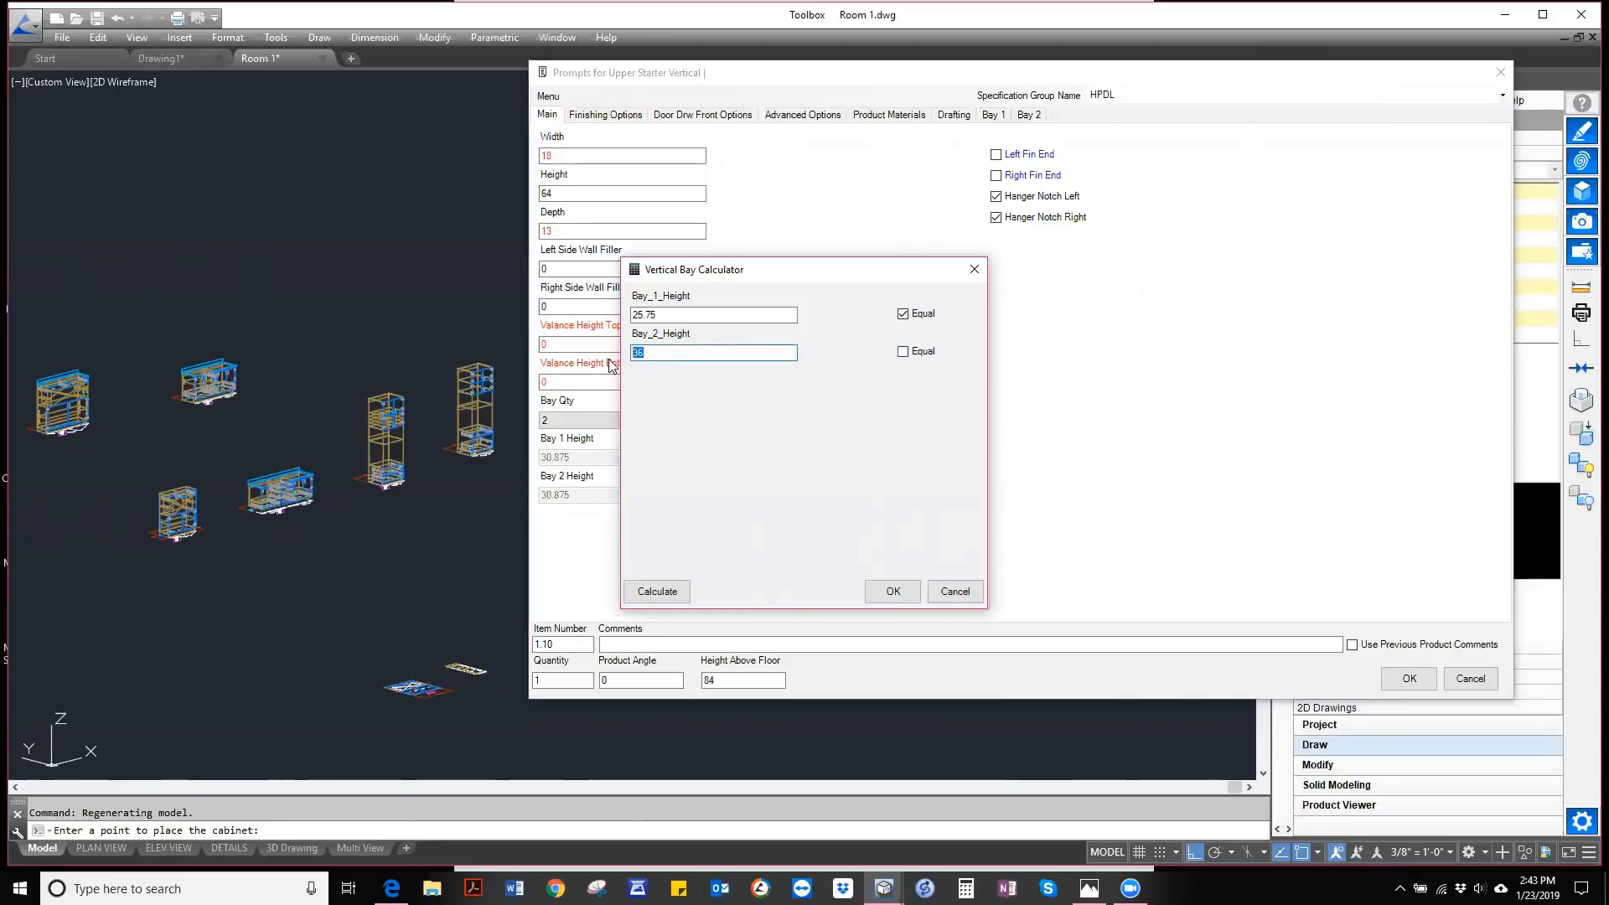
left_click(659, 595)
left_click(895, 595)
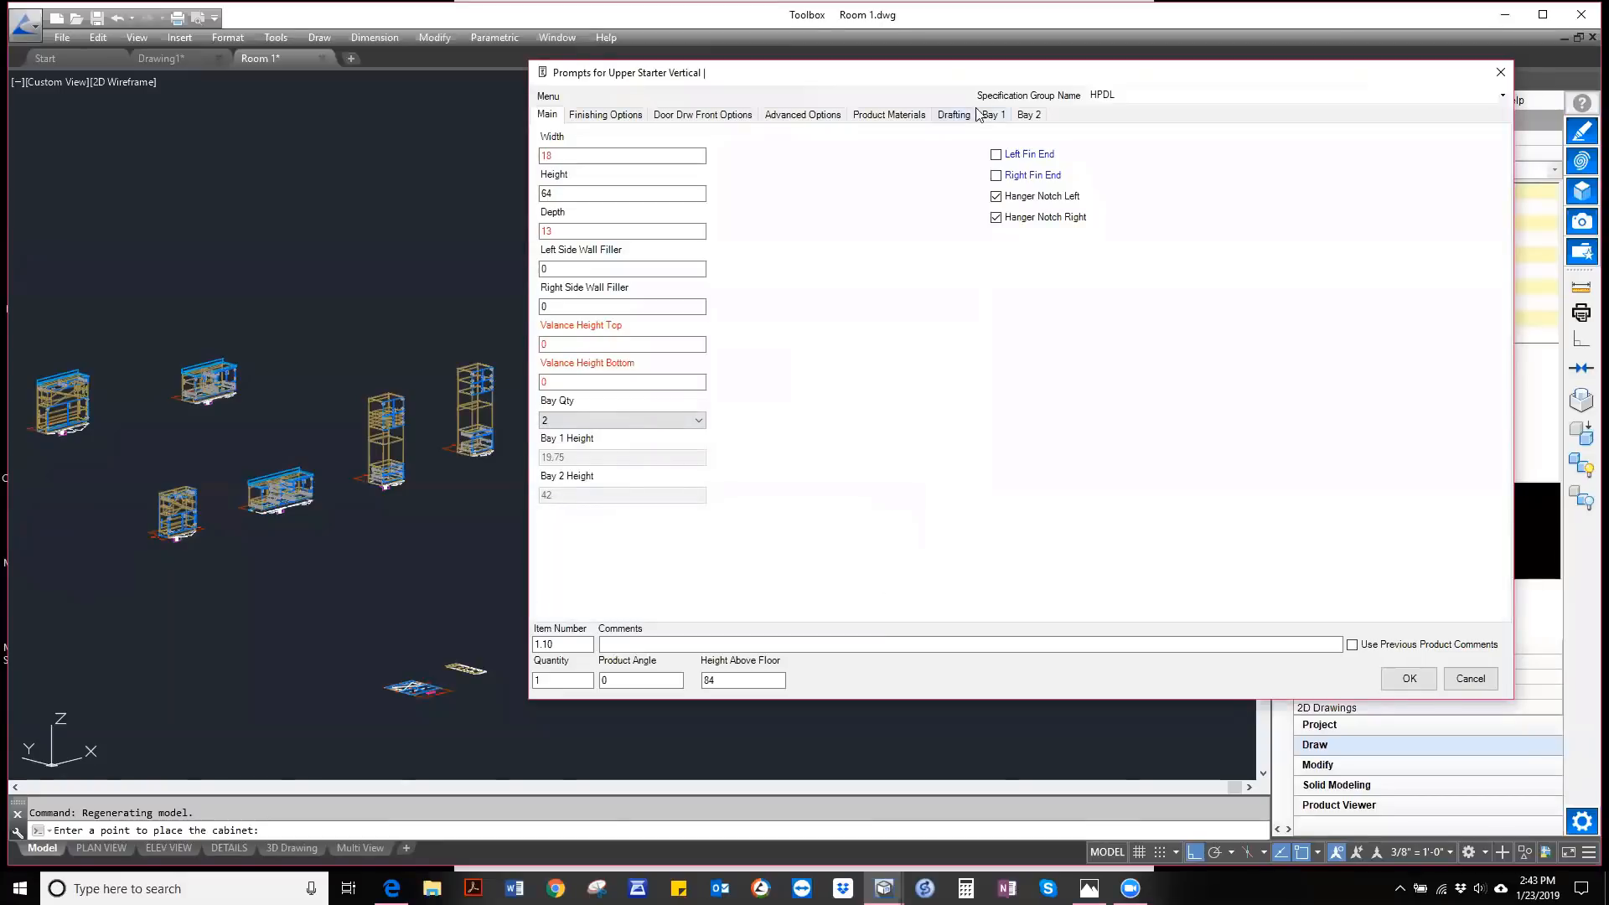
- Set both Bay 1 and Bay 2 of the upper starter cabinet to the Upper 2 Door option
left_click(994, 115)
left_click(585, 158)
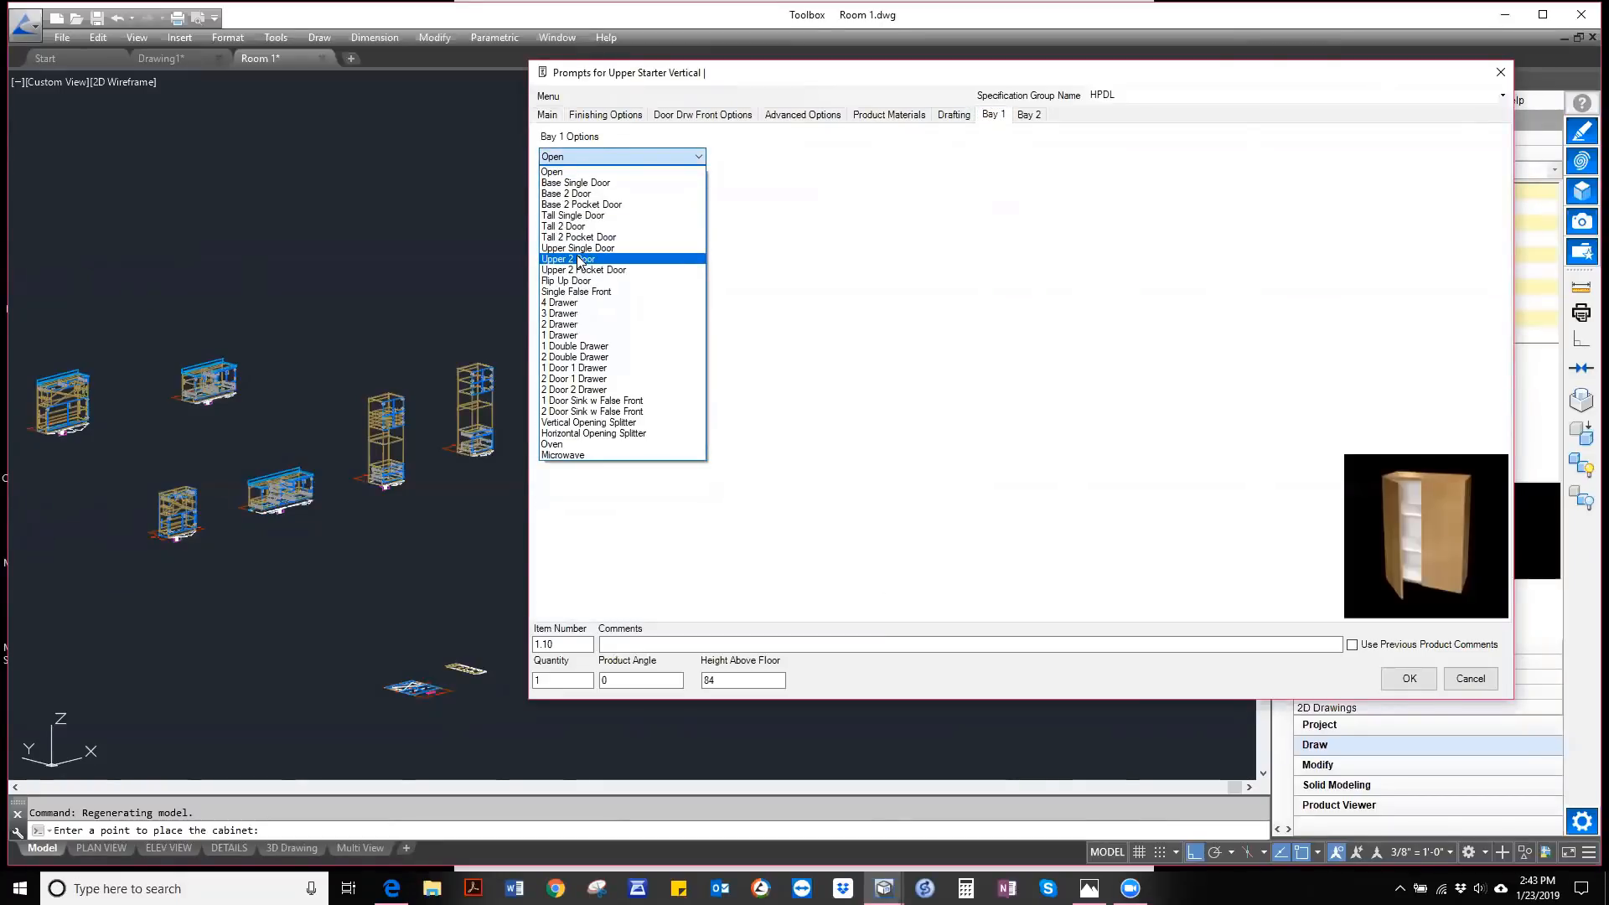
left_click(1029, 115)
left_click(1029, 115)
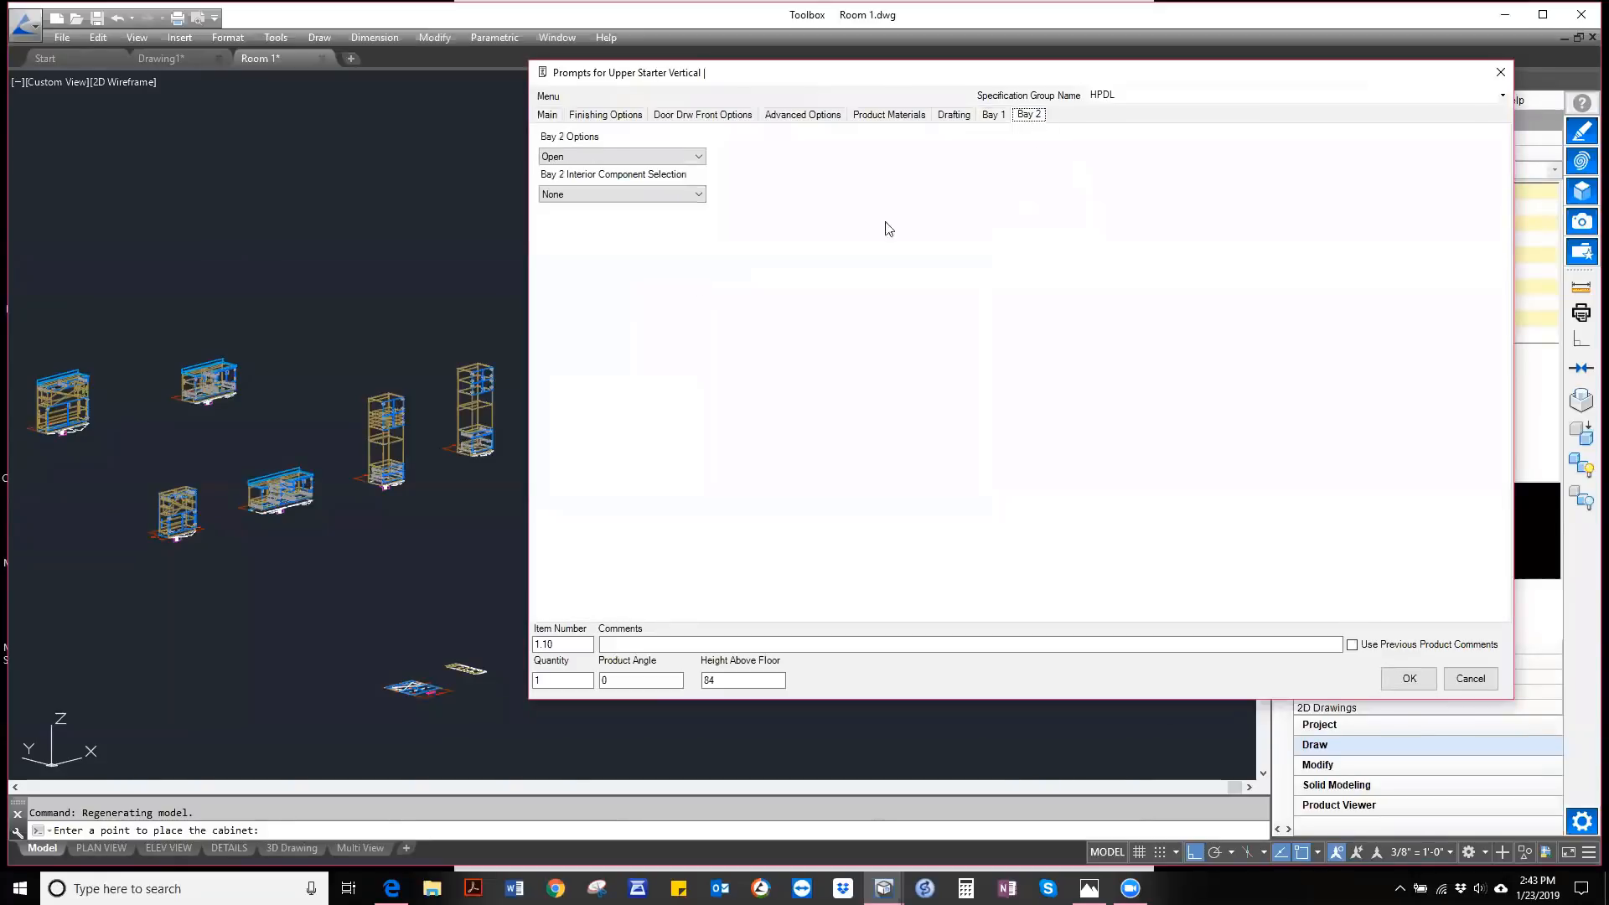
left_click(588, 158)
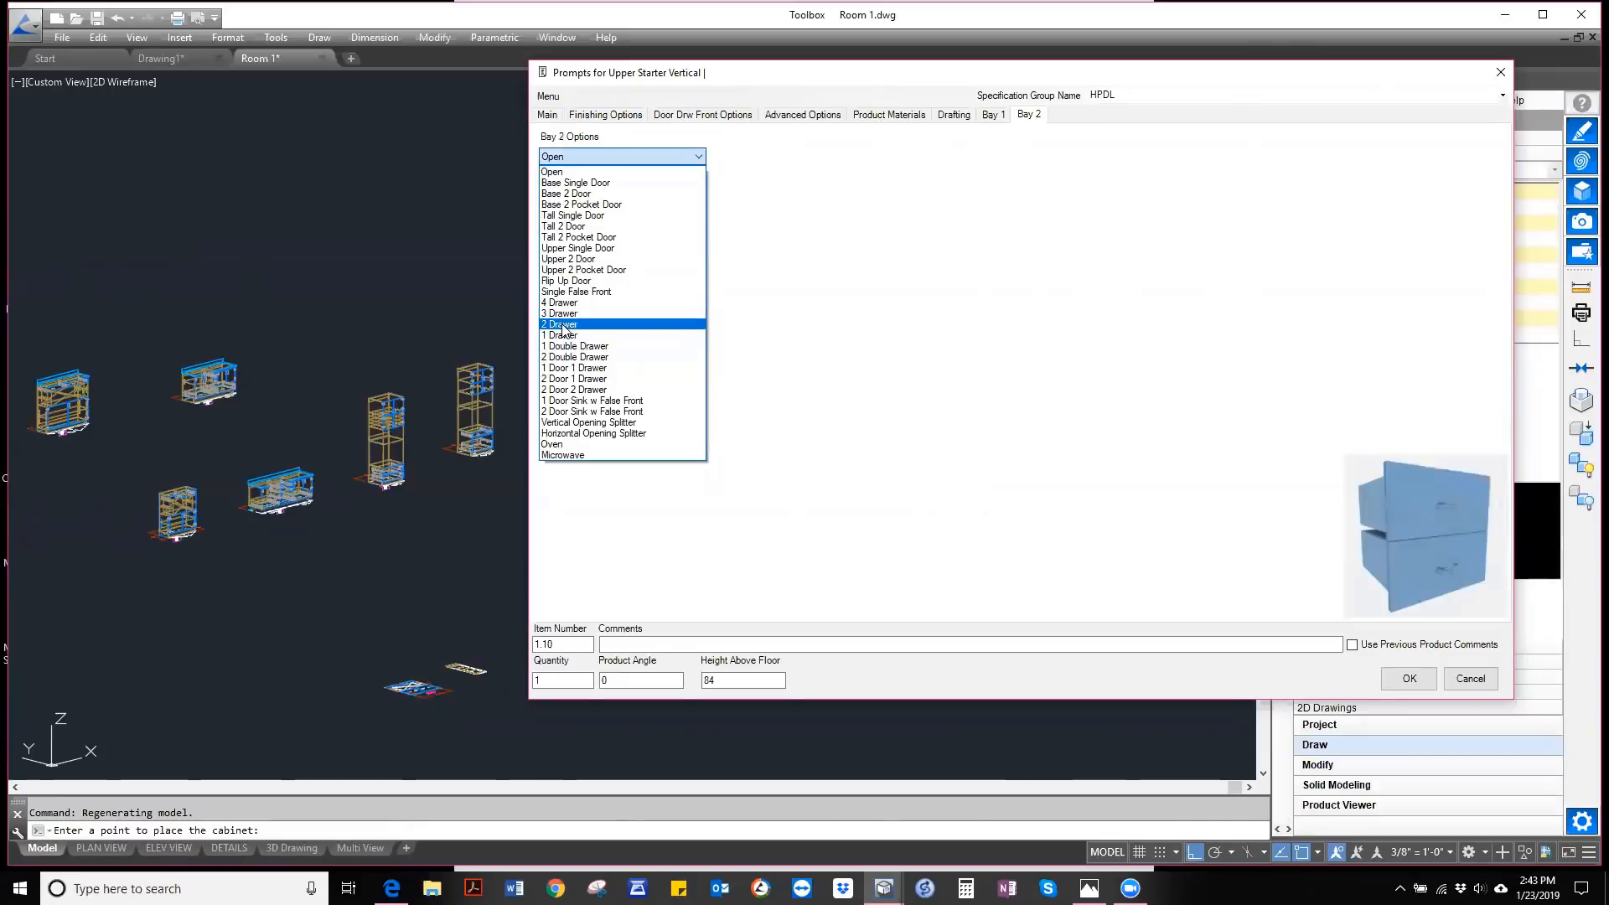
left_click(567, 258)
- Open the prompts of the Bay 1 Upper 2 Door from the product's subassemblies
right_click(893, 362)
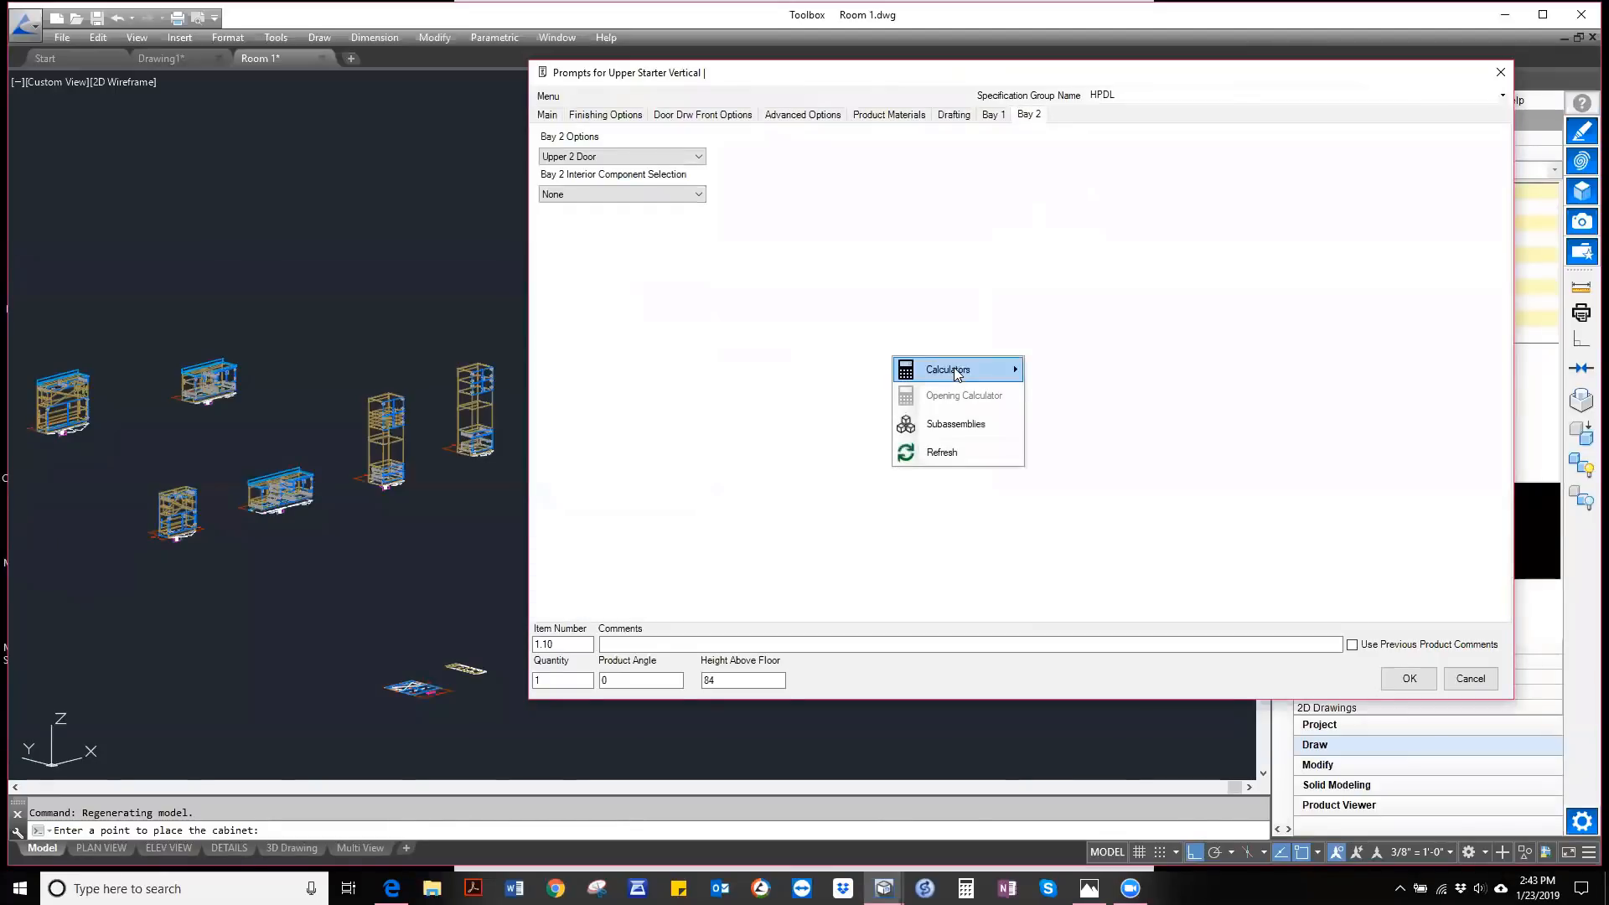
mouse_move(997, 369)
left_click(955, 423)
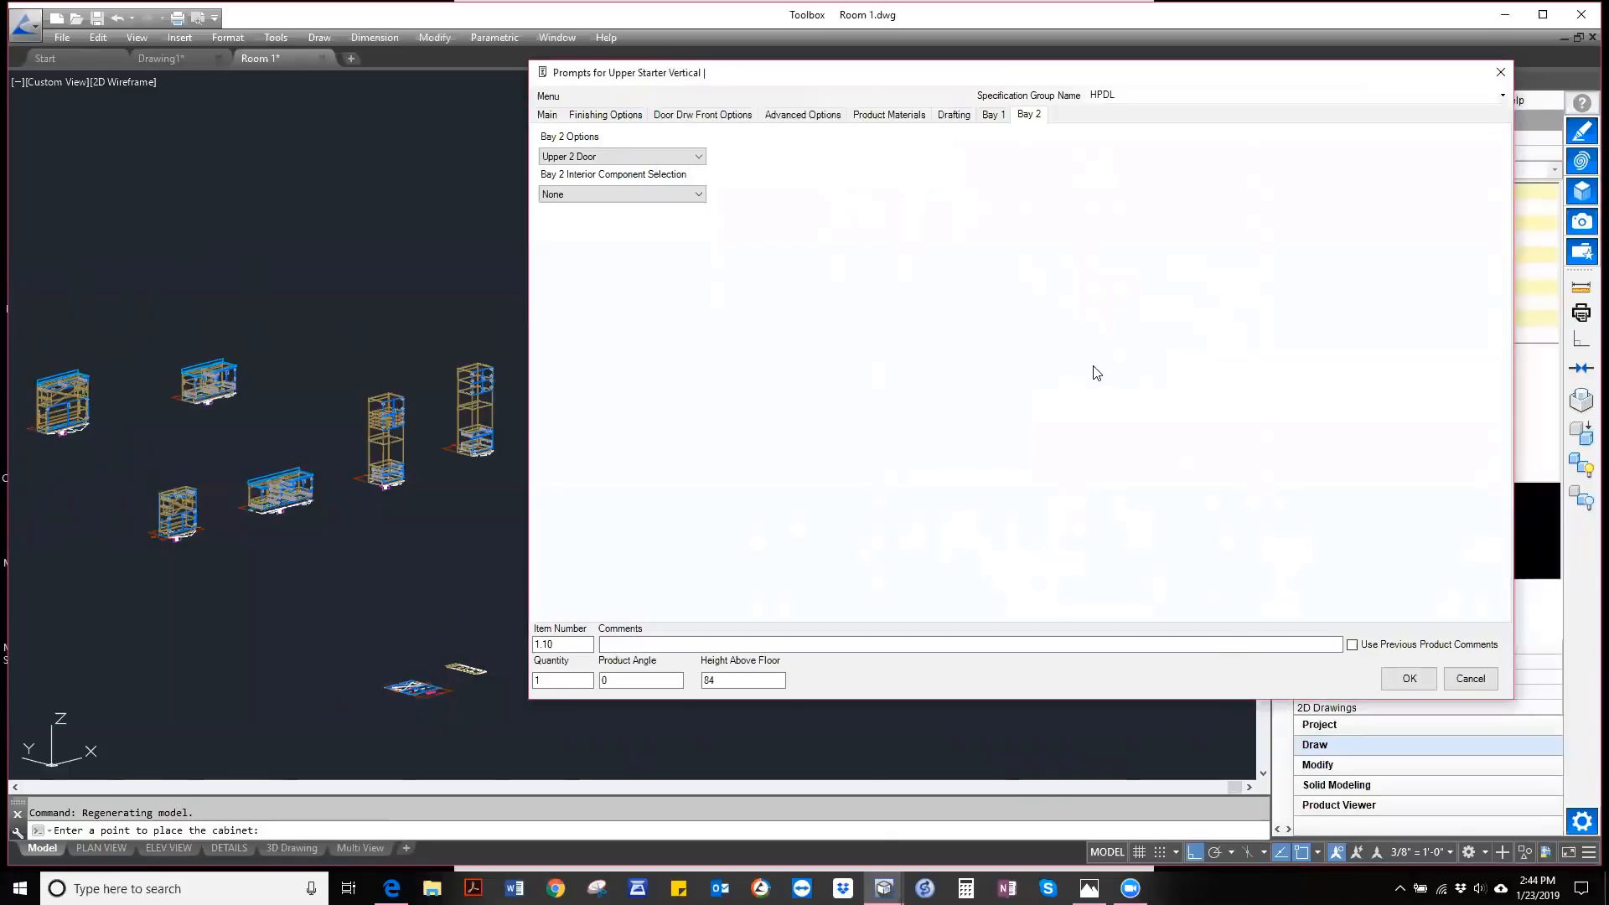
right_click(687, 517)
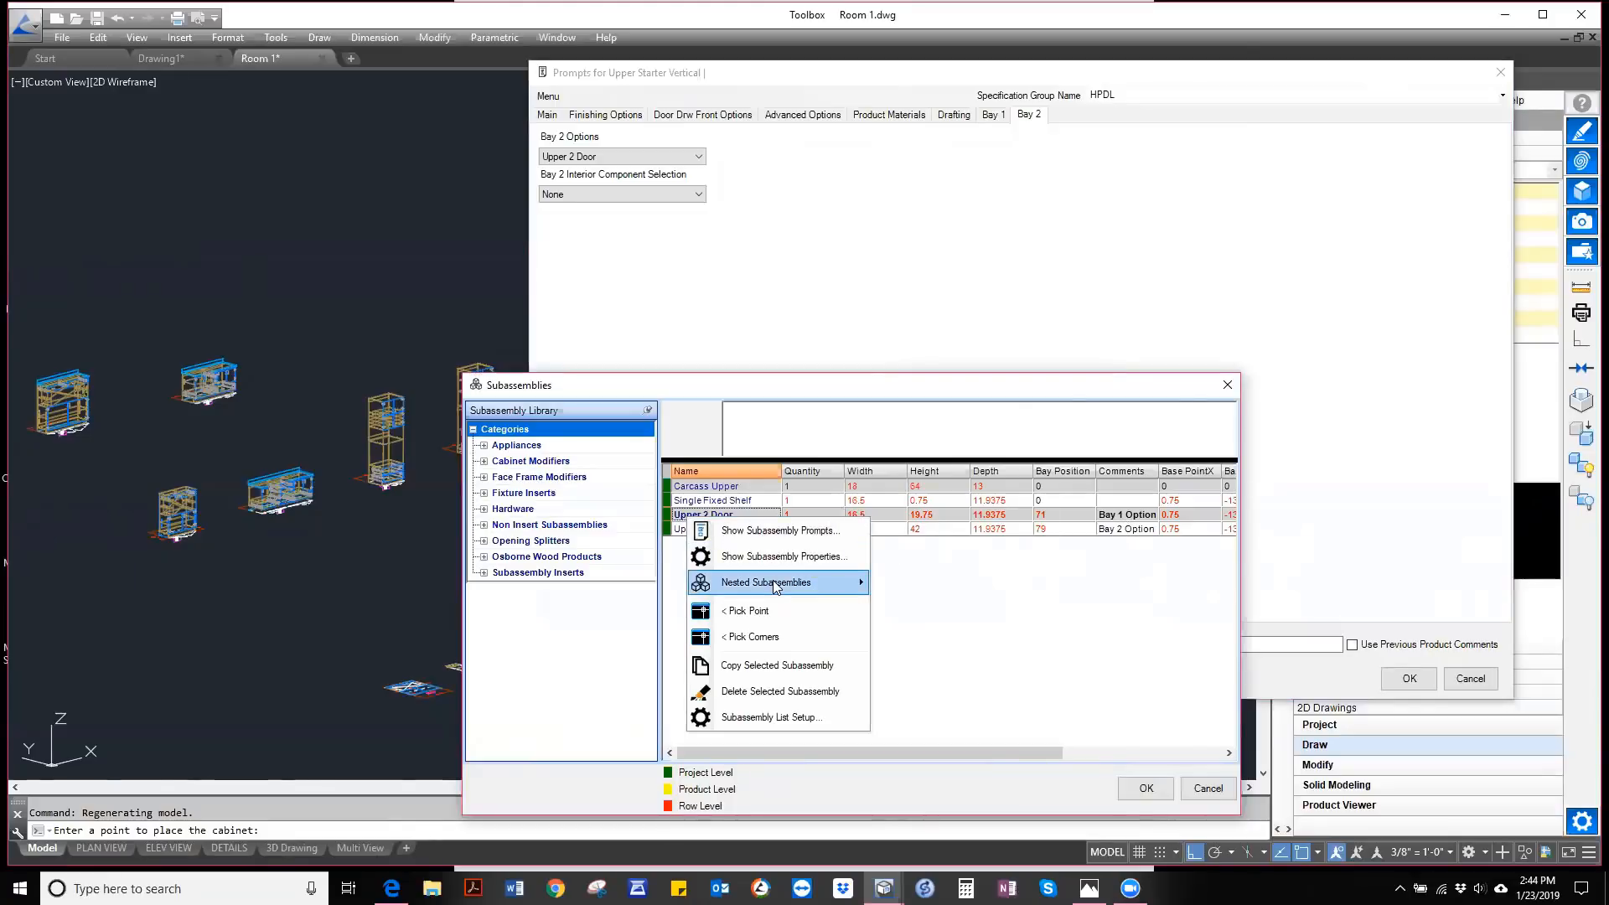
mouse_move(776, 587)
left_click(772, 530)
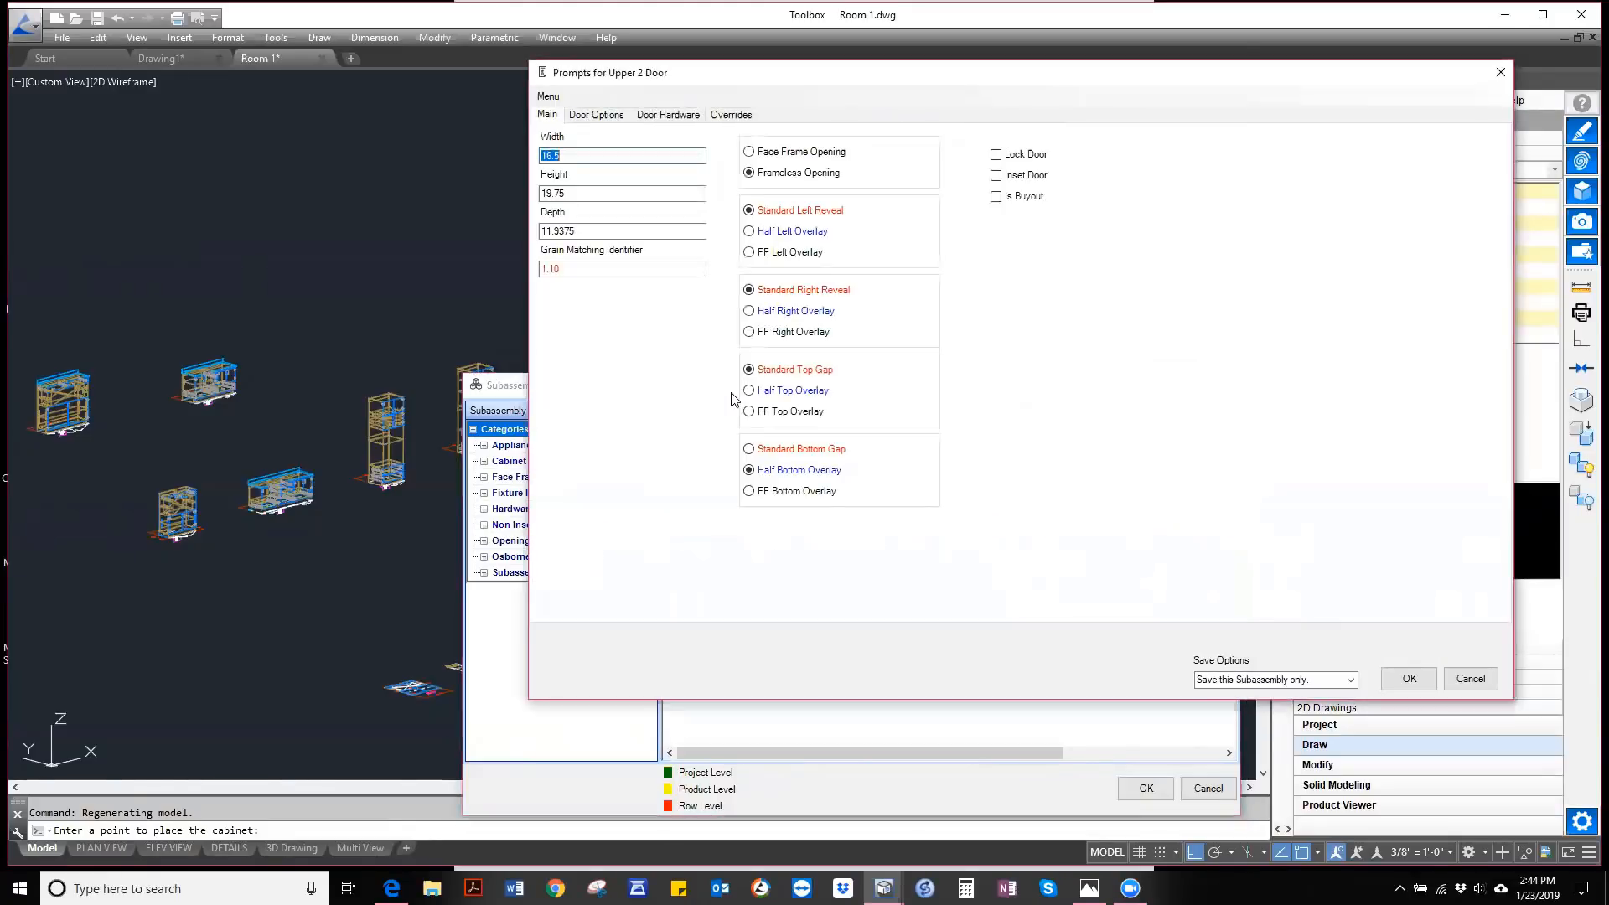
- Set the Bay 1 door style to Framed Glass, keeping the Generic door library and Generic Slab type
left_click(615, 117)
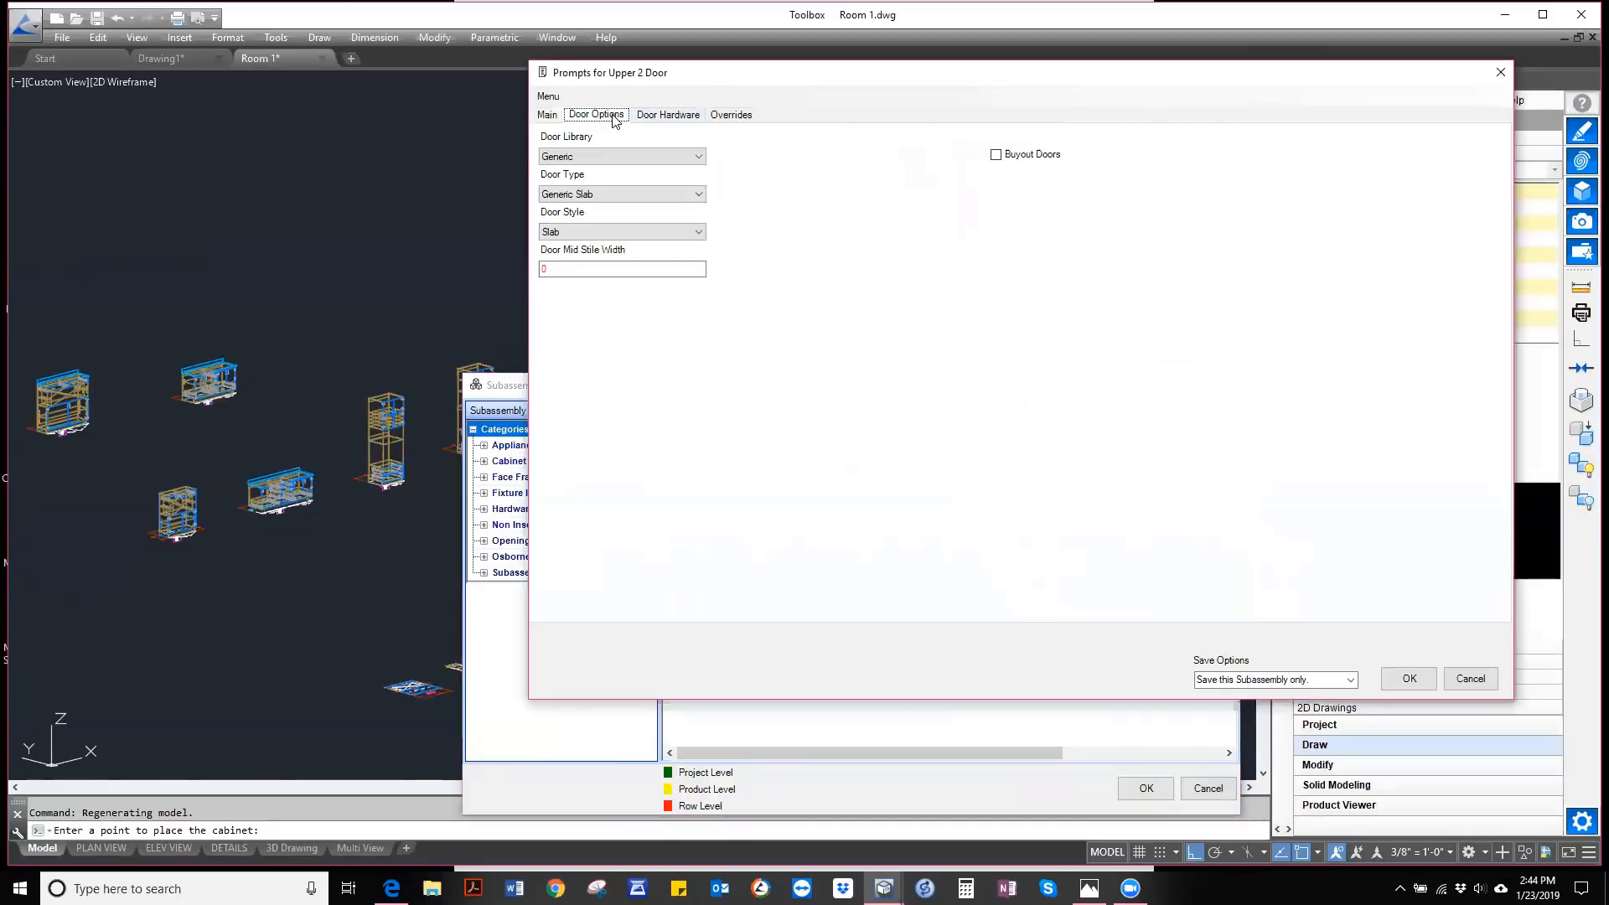
left_click(584, 158)
left_click(584, 182)
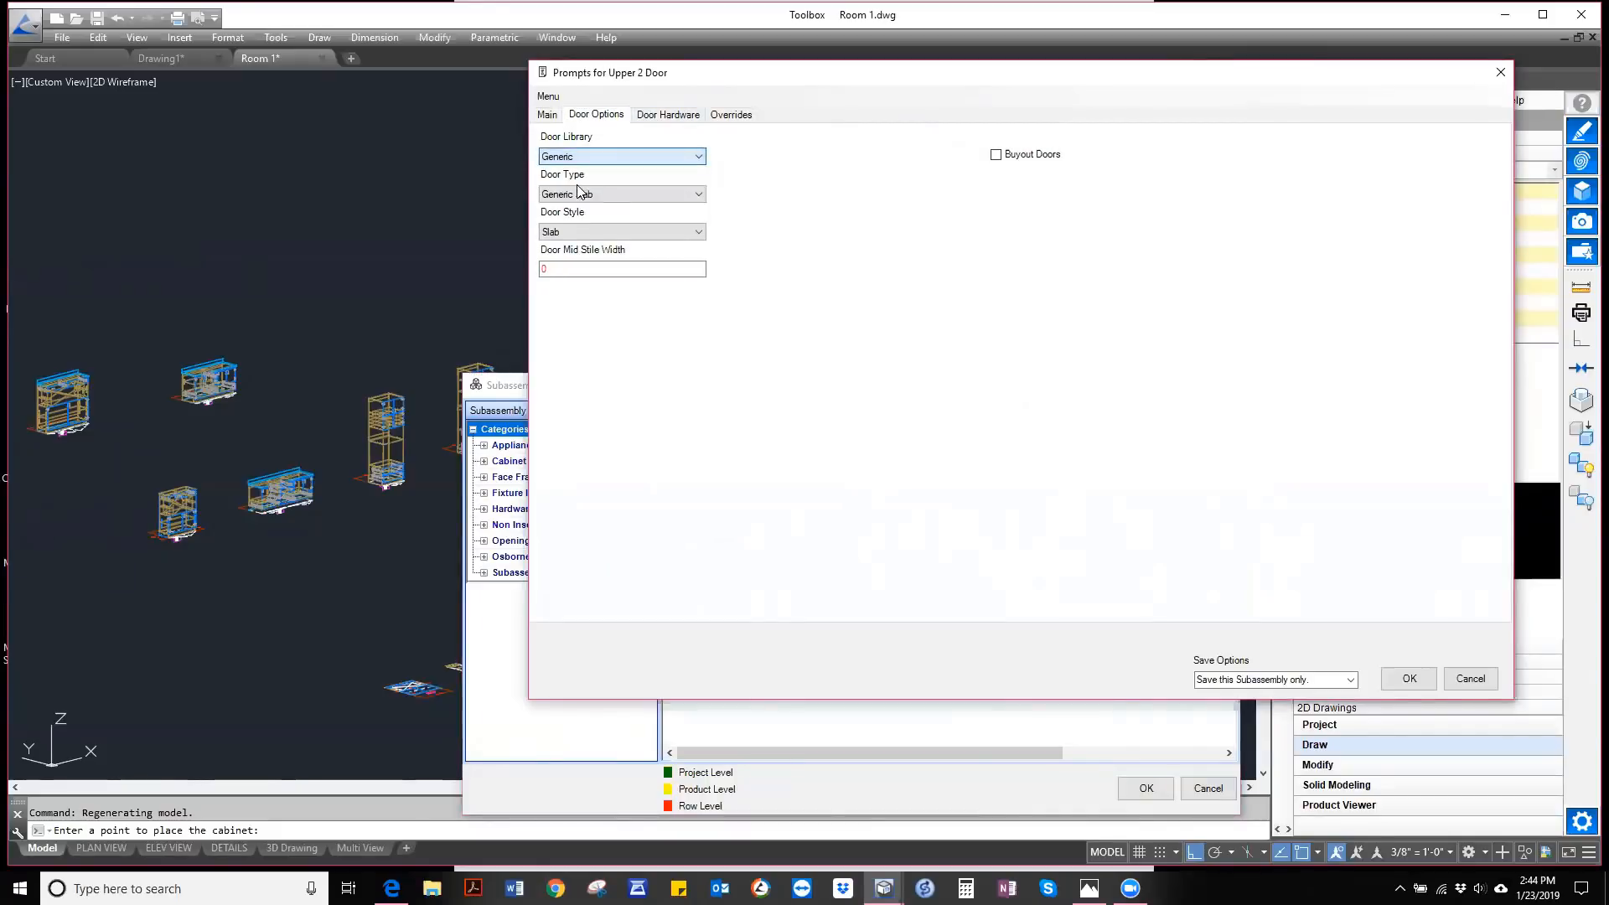
left_click(578, 193)
left_click(575, 161)
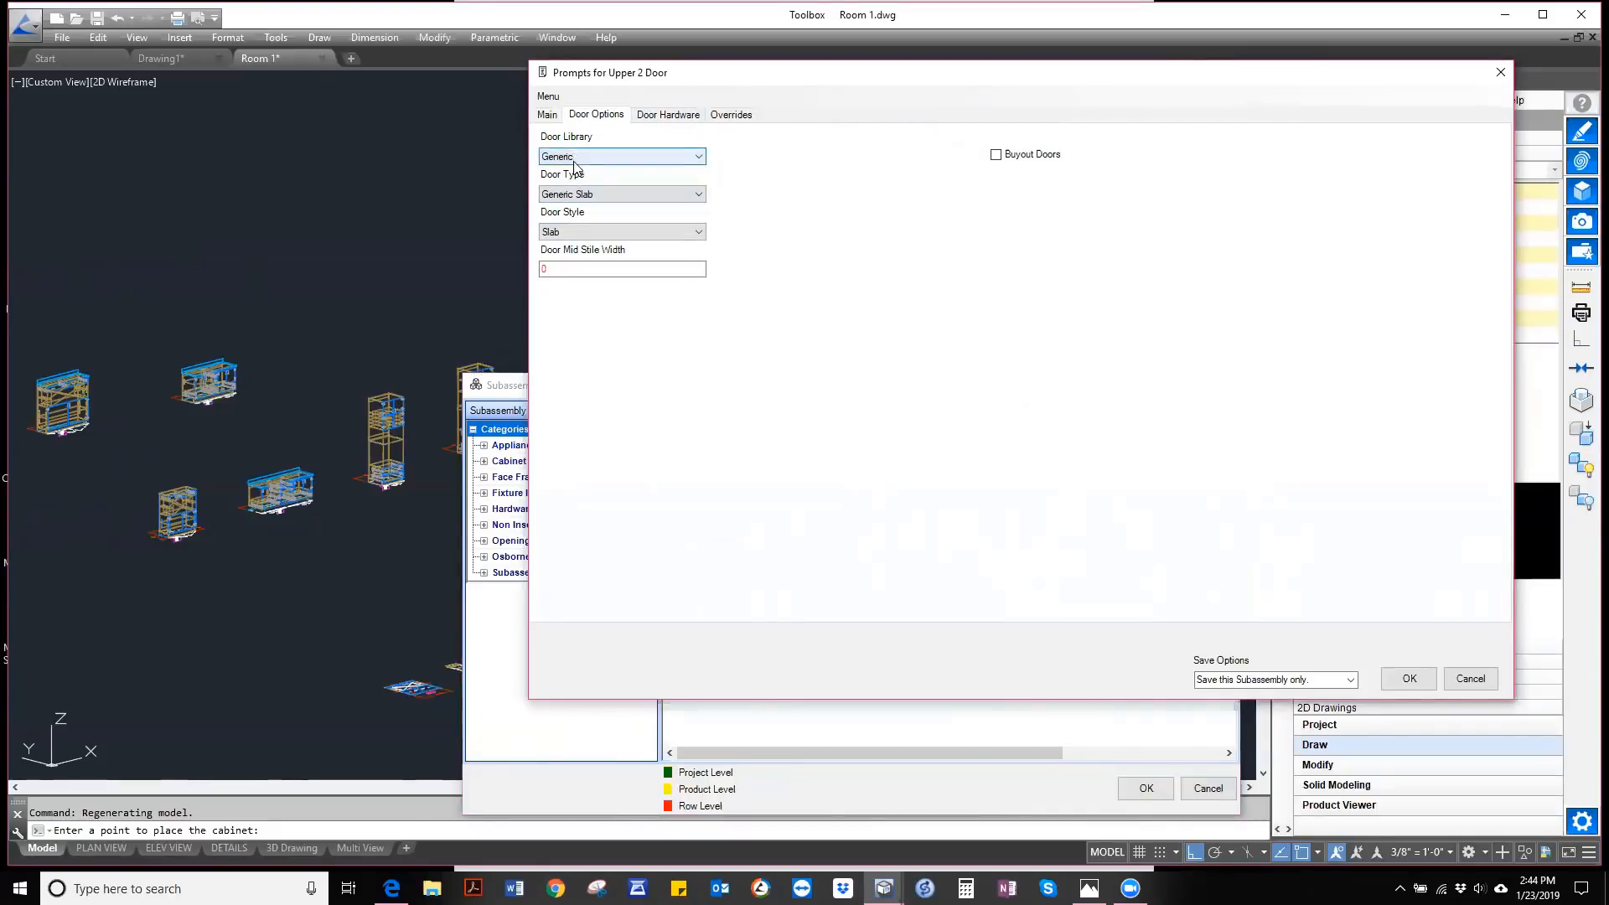
left_click(571, 231)
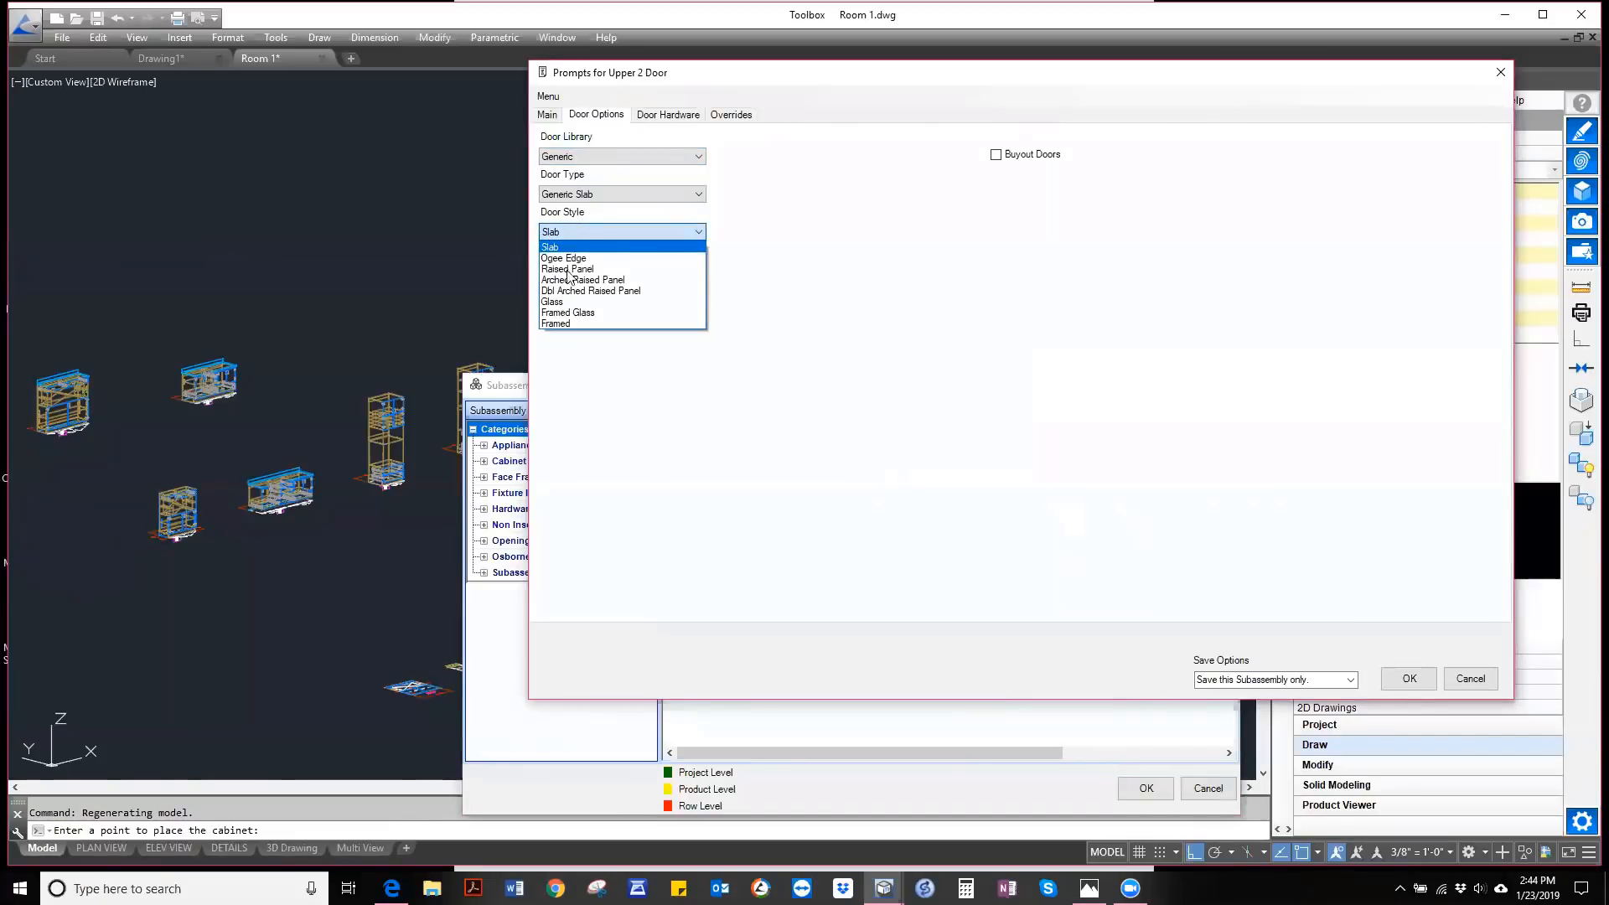
left_click(567, 312)
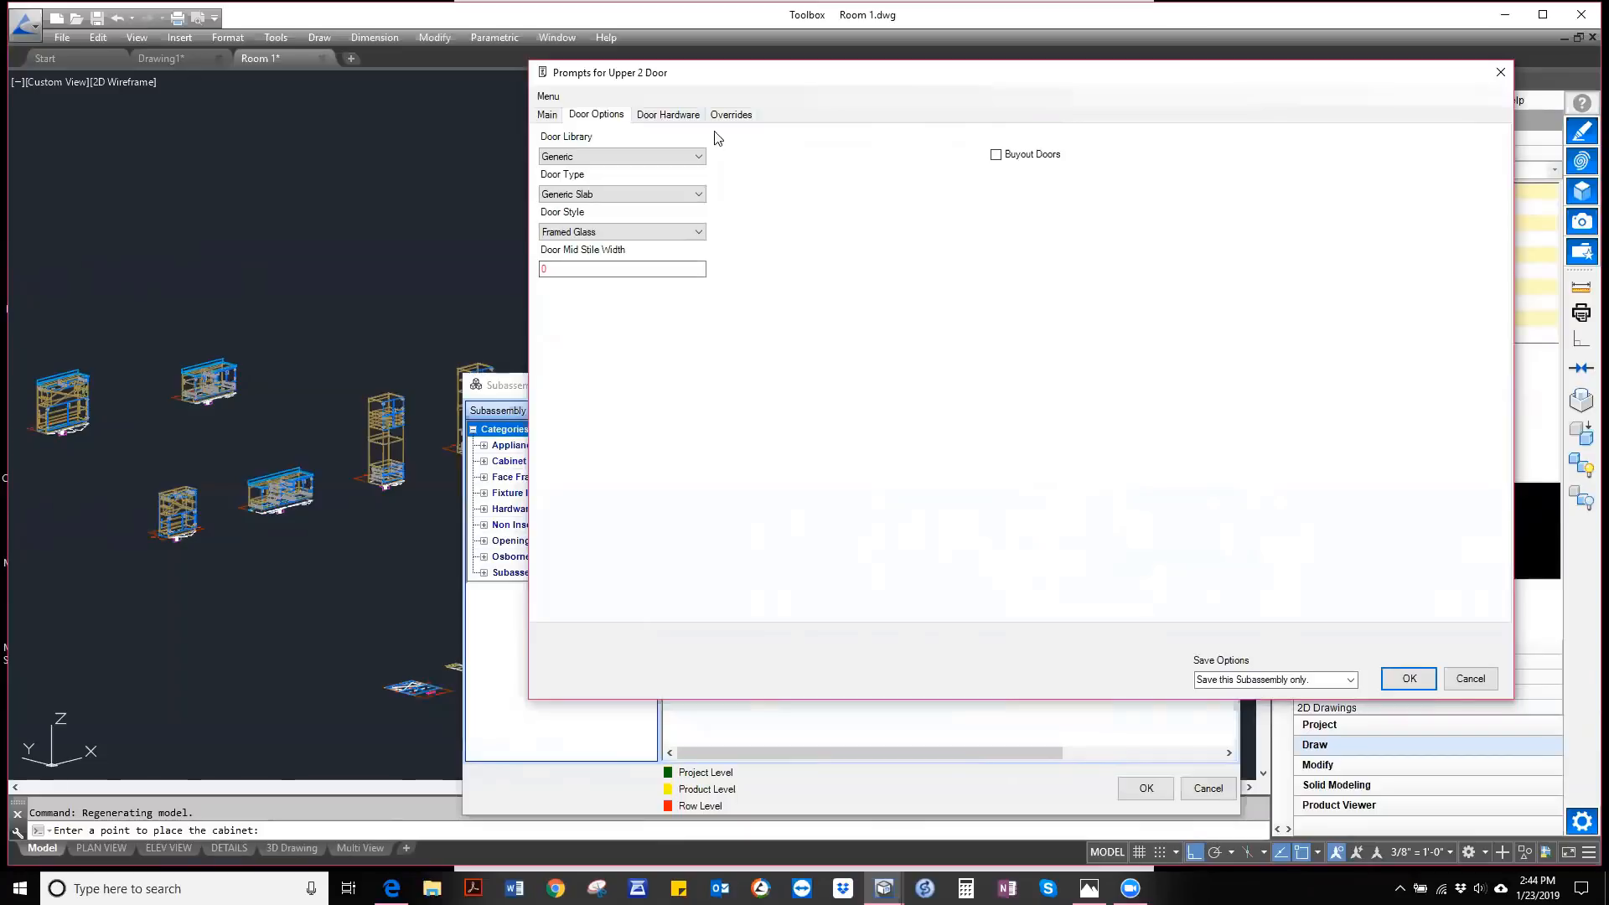
- Set the Bay 1 door pull to Knob and save the subassembly and product prompts to draw the cabinet
left_click(673, 118)
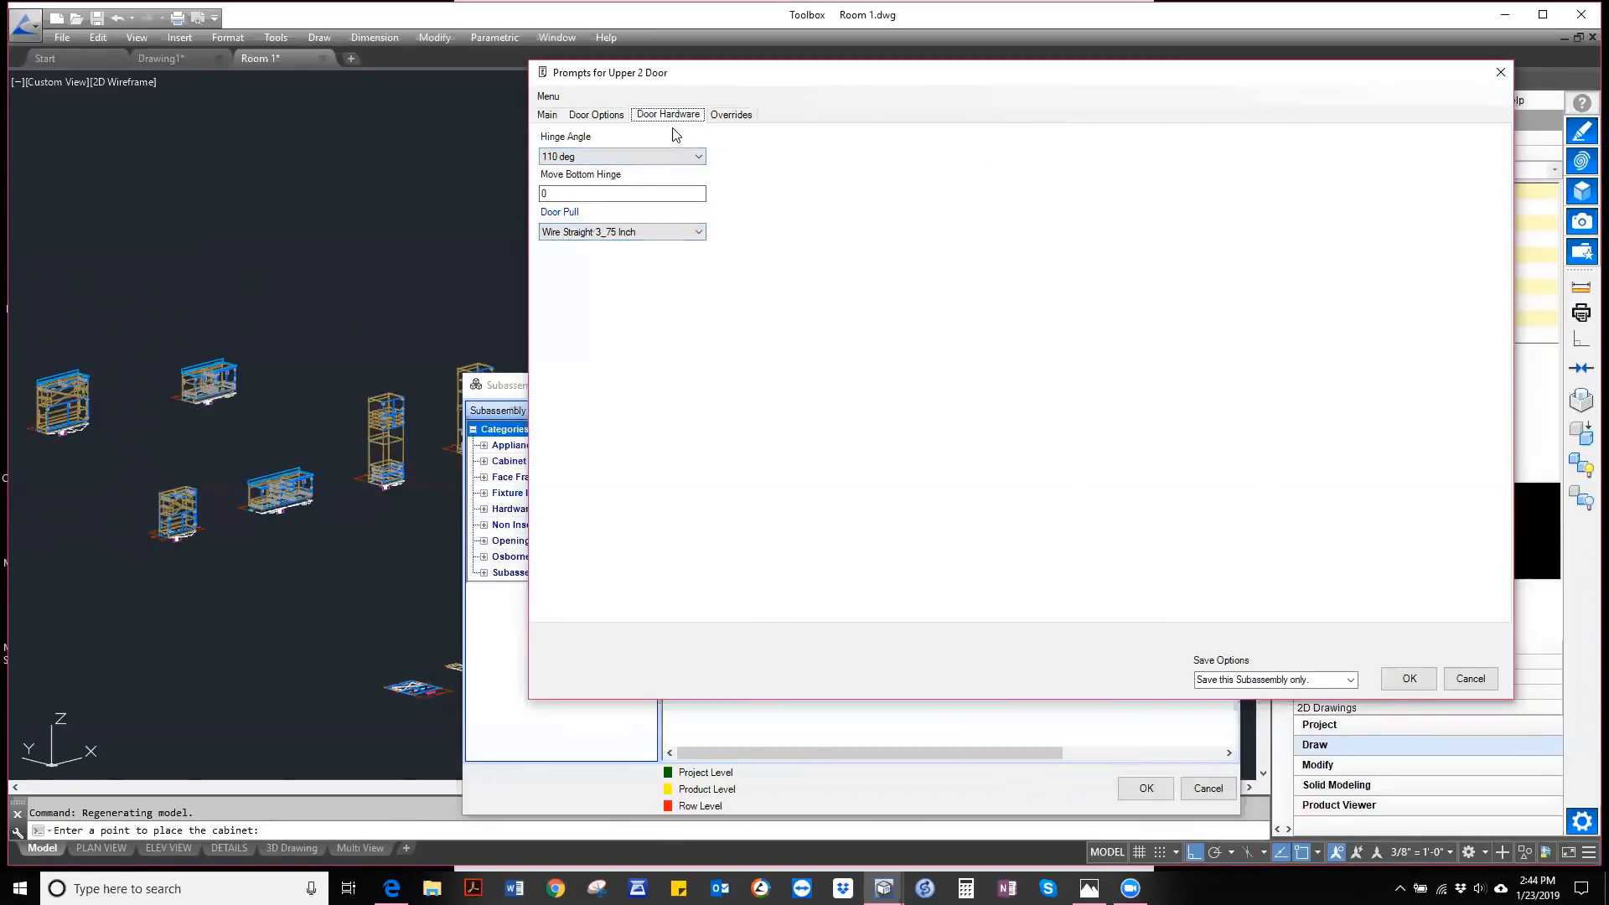
left_click(679, 232)
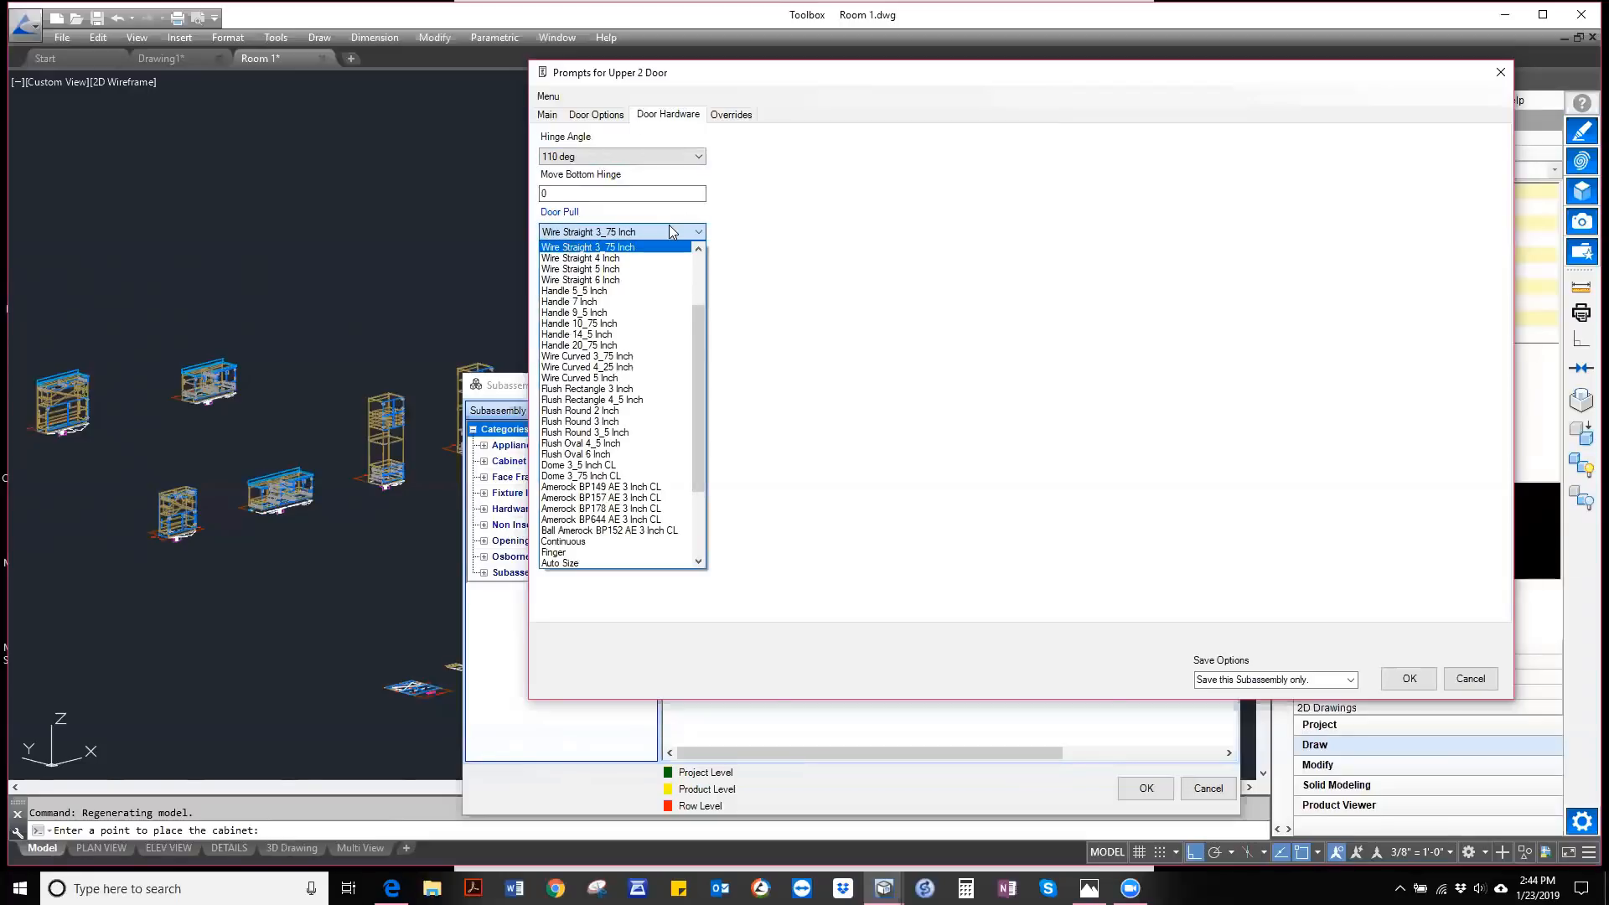
scroll(636, 317, "up", 3)
left_click(624, 307)
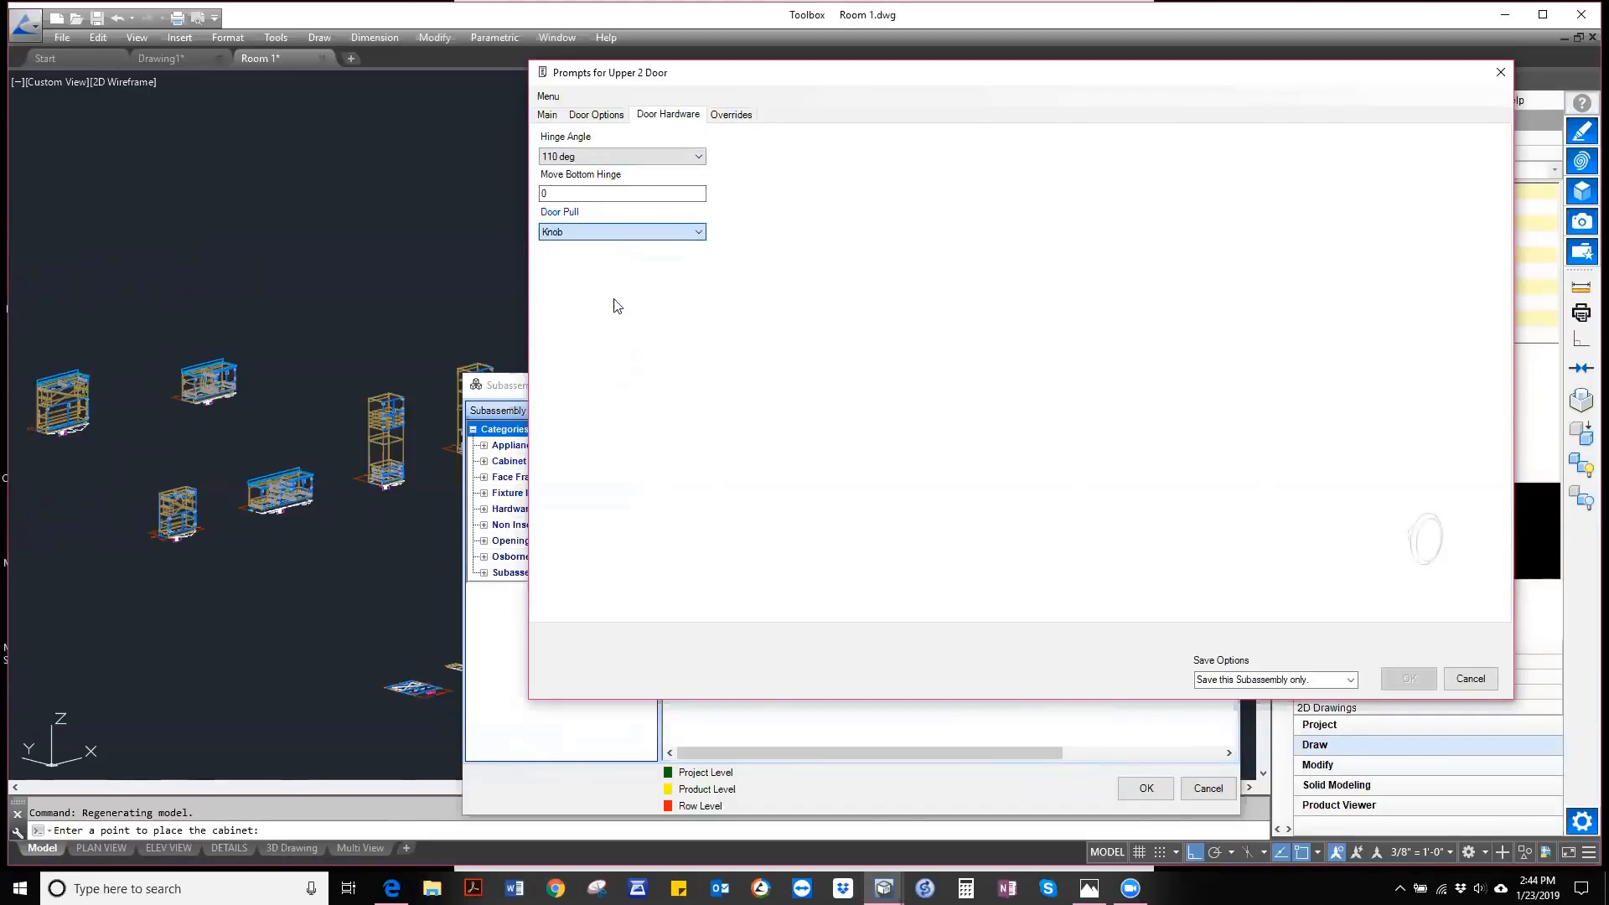
left_click(1389, 683)
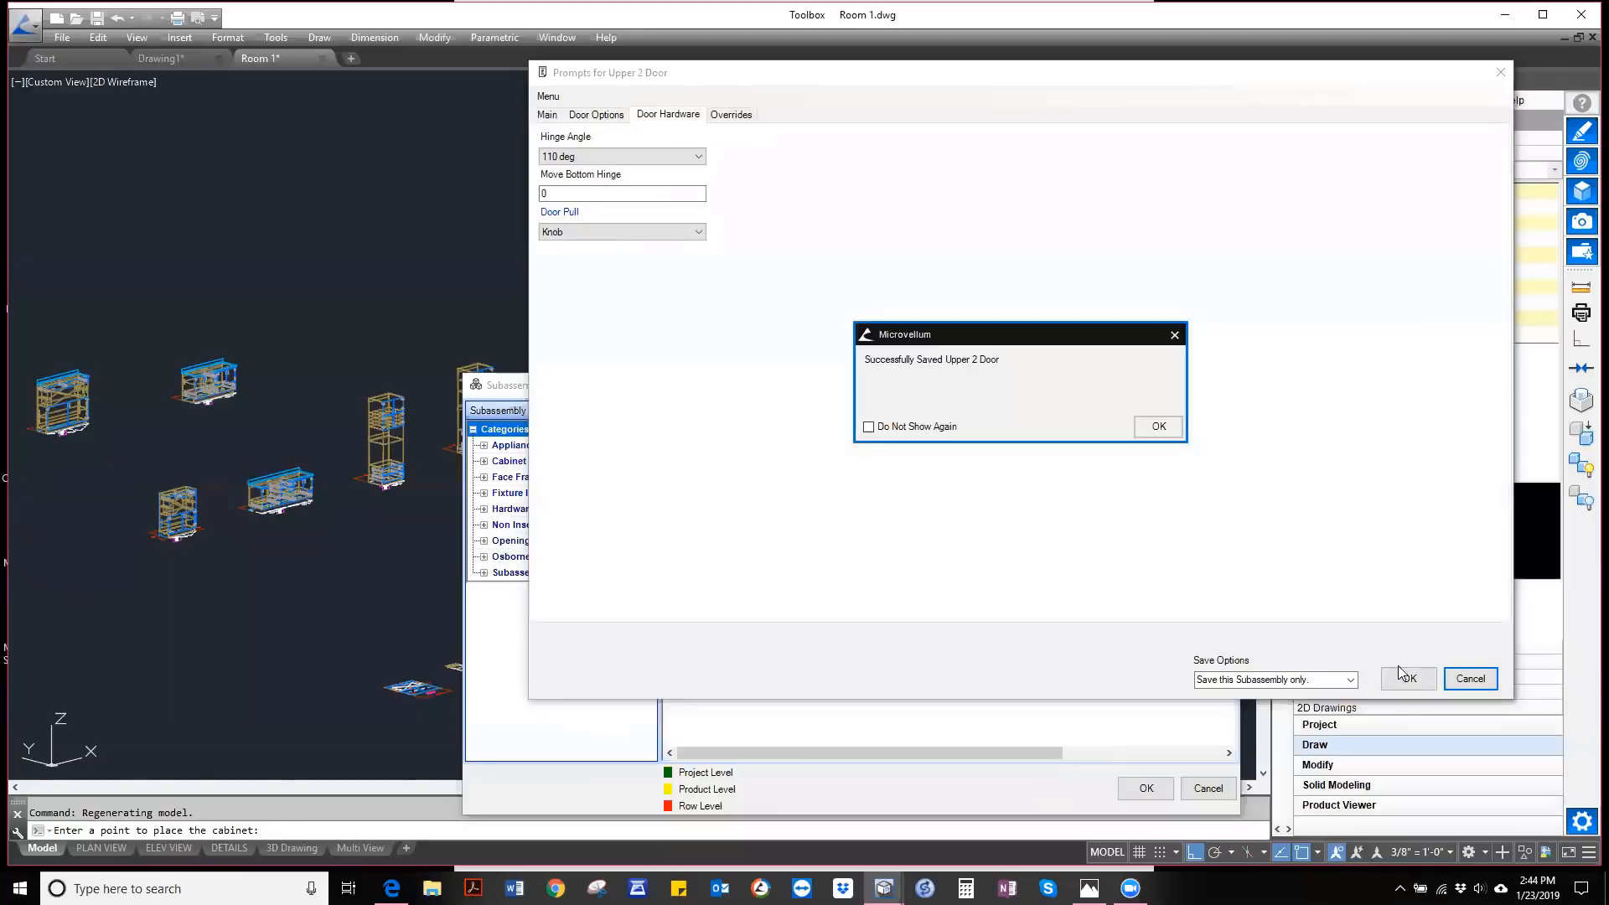
left_click(1155, 427)
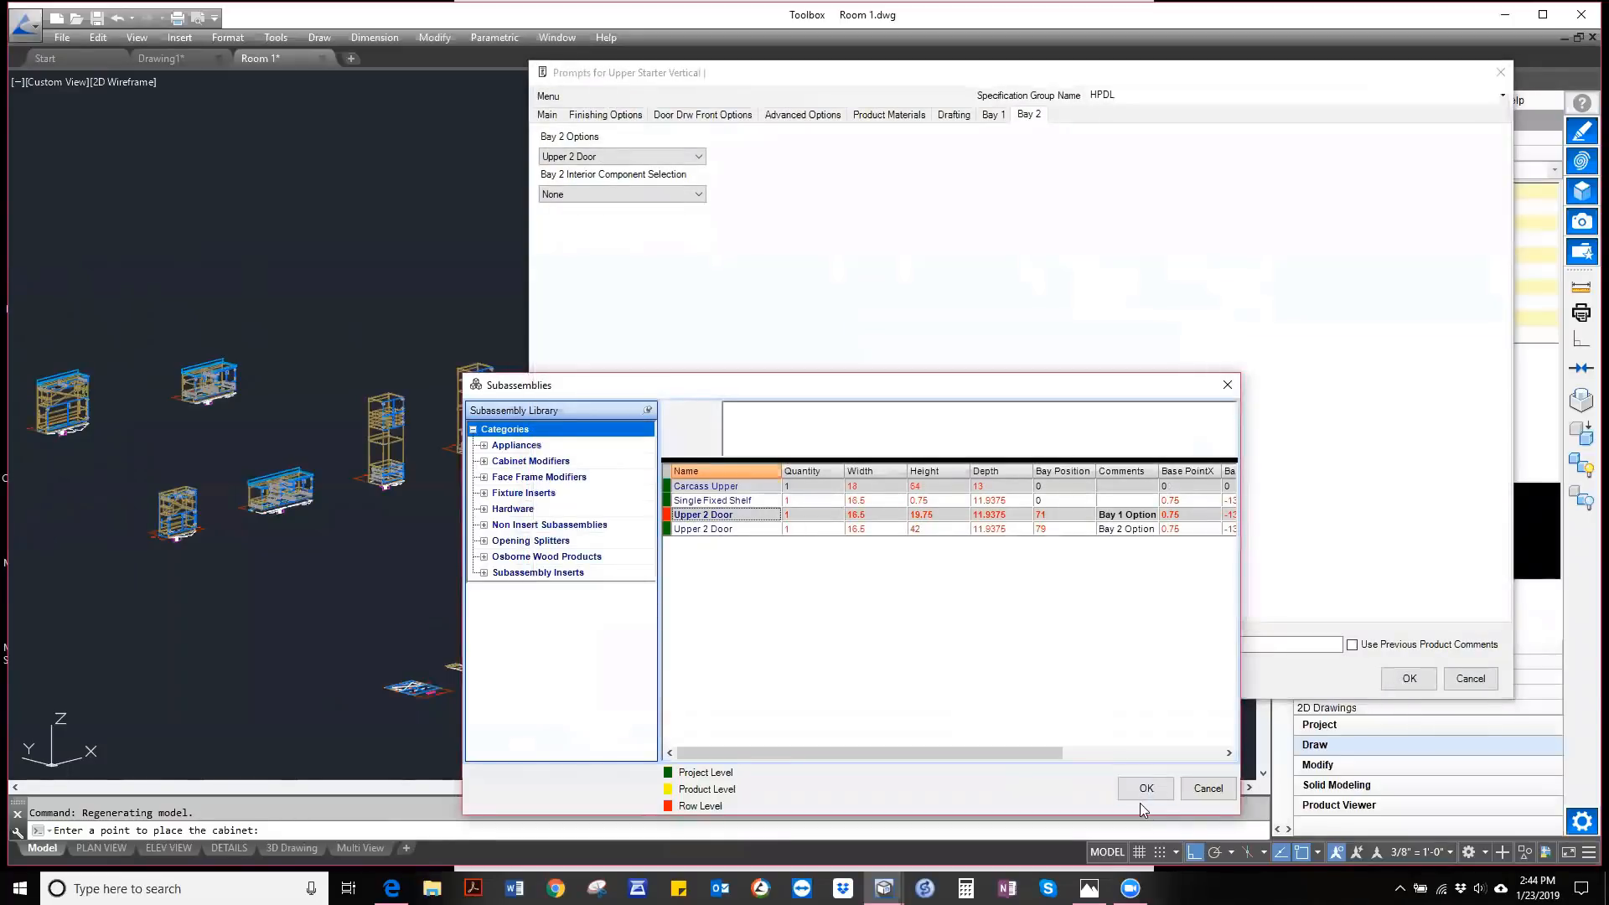
left_click(1143, 791)
left_click(1409, 678)
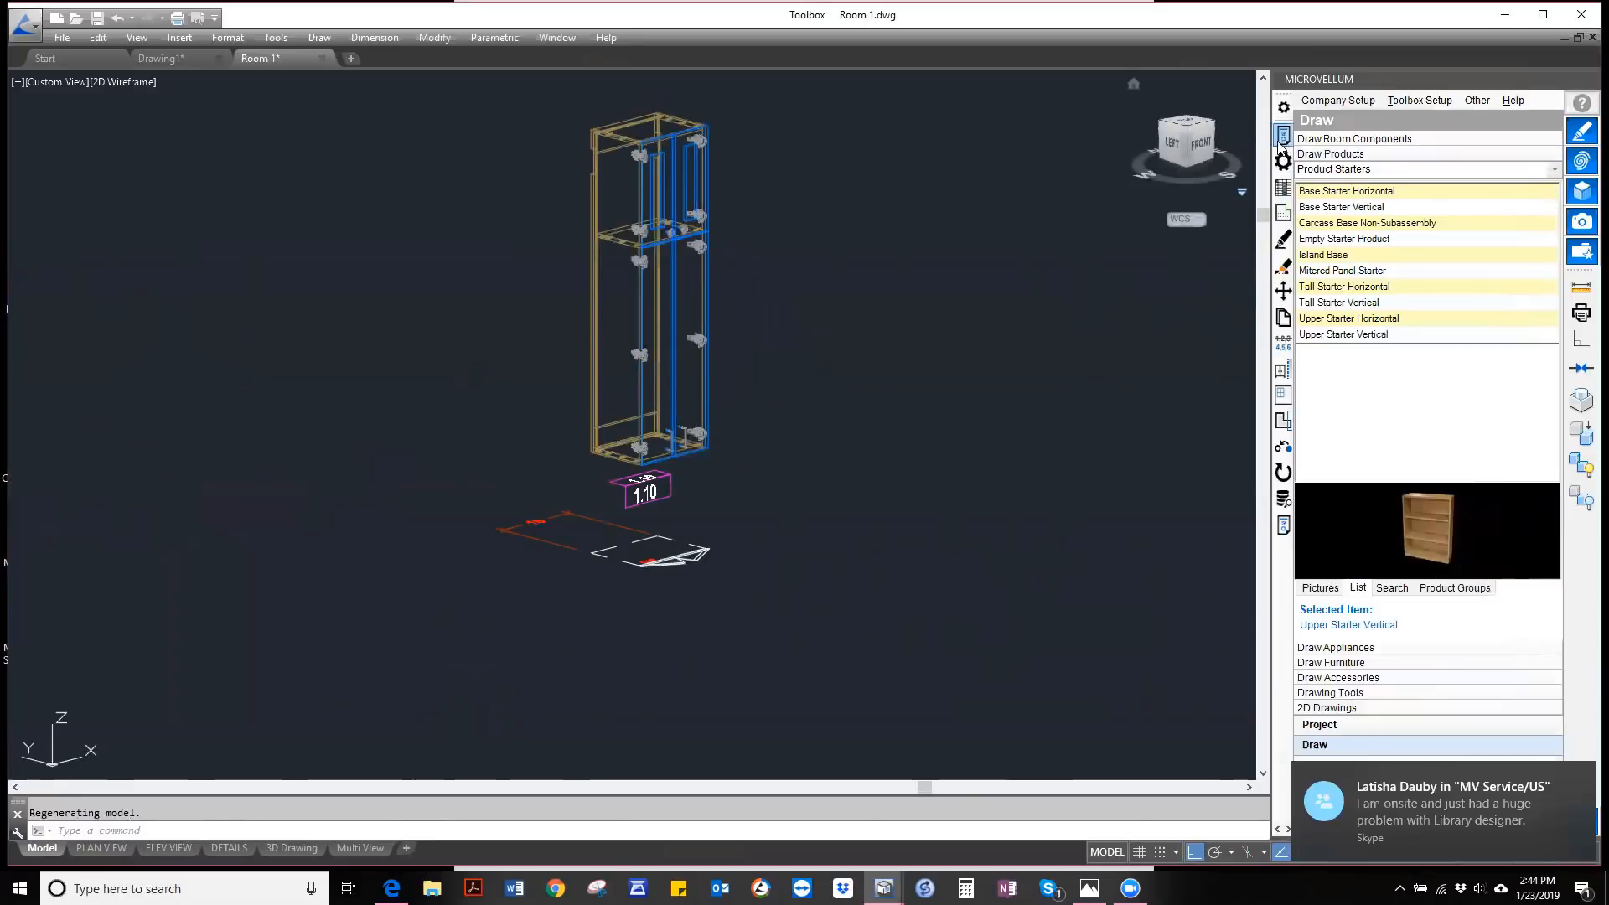
- Reopen the prompts of cabinet 1.10 and set its width to 24
left_click(1281, 138)
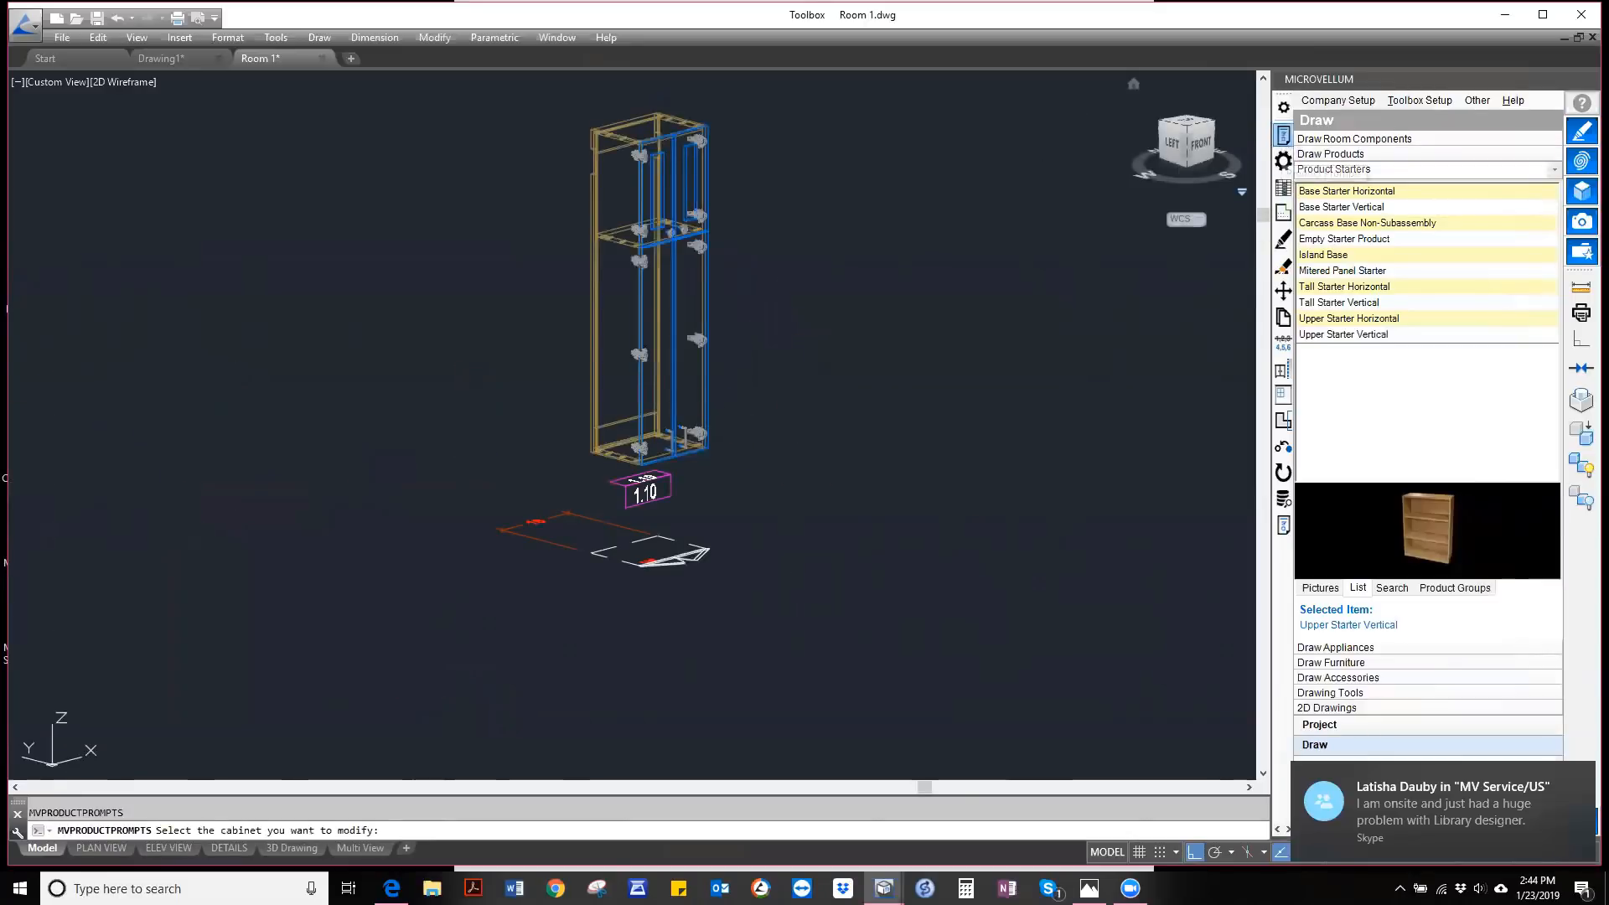
left_click(656, 490)
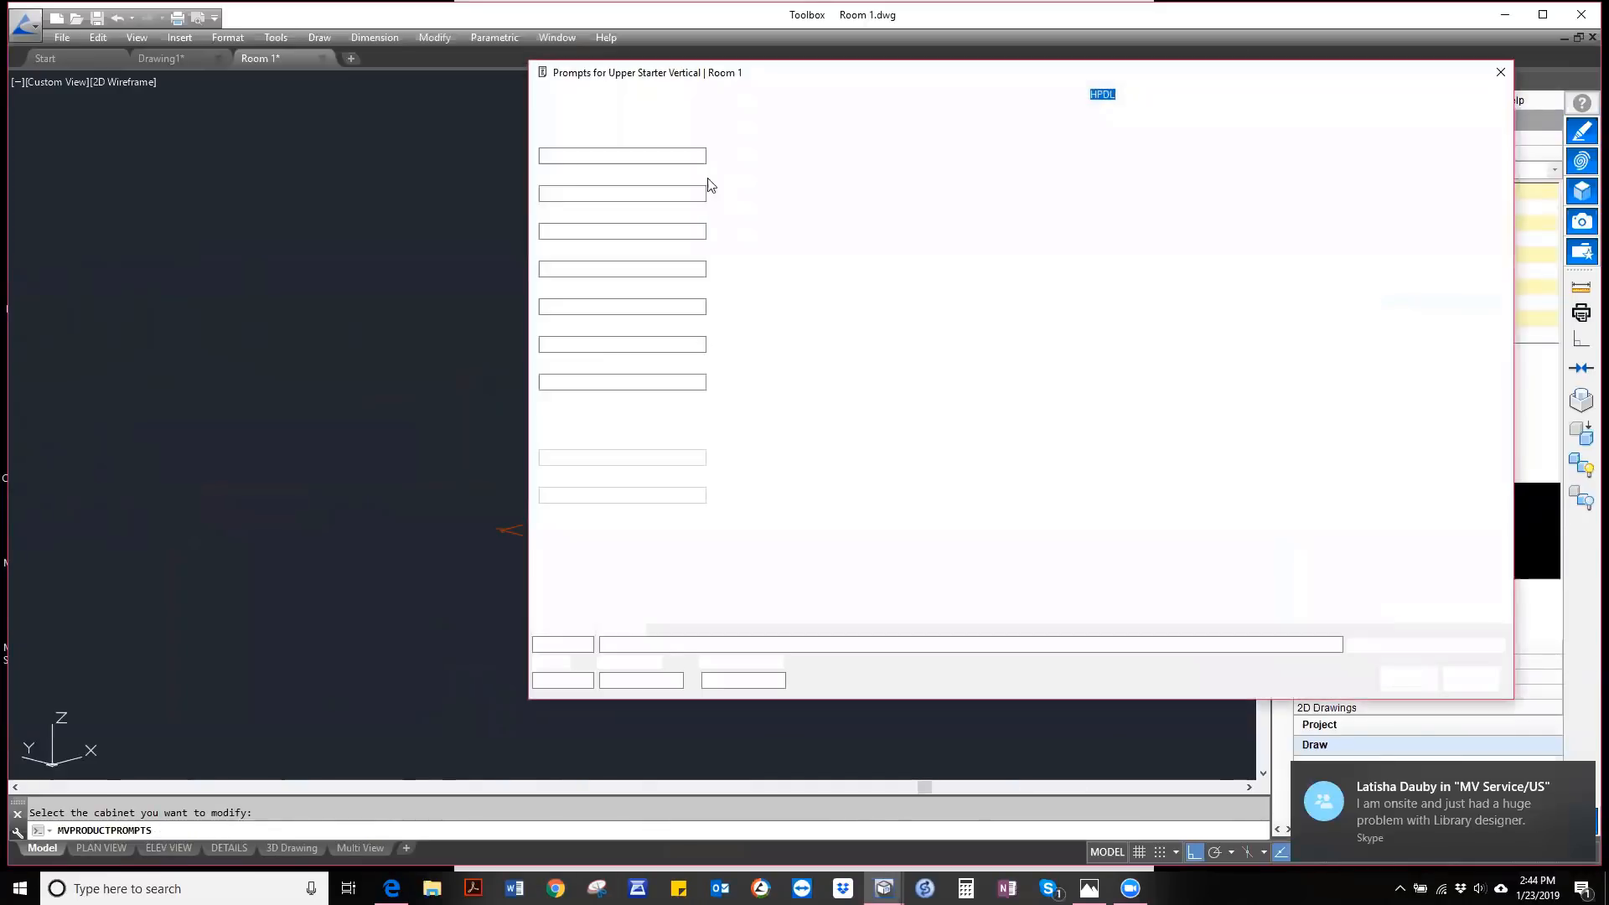
double_click(562, 154)
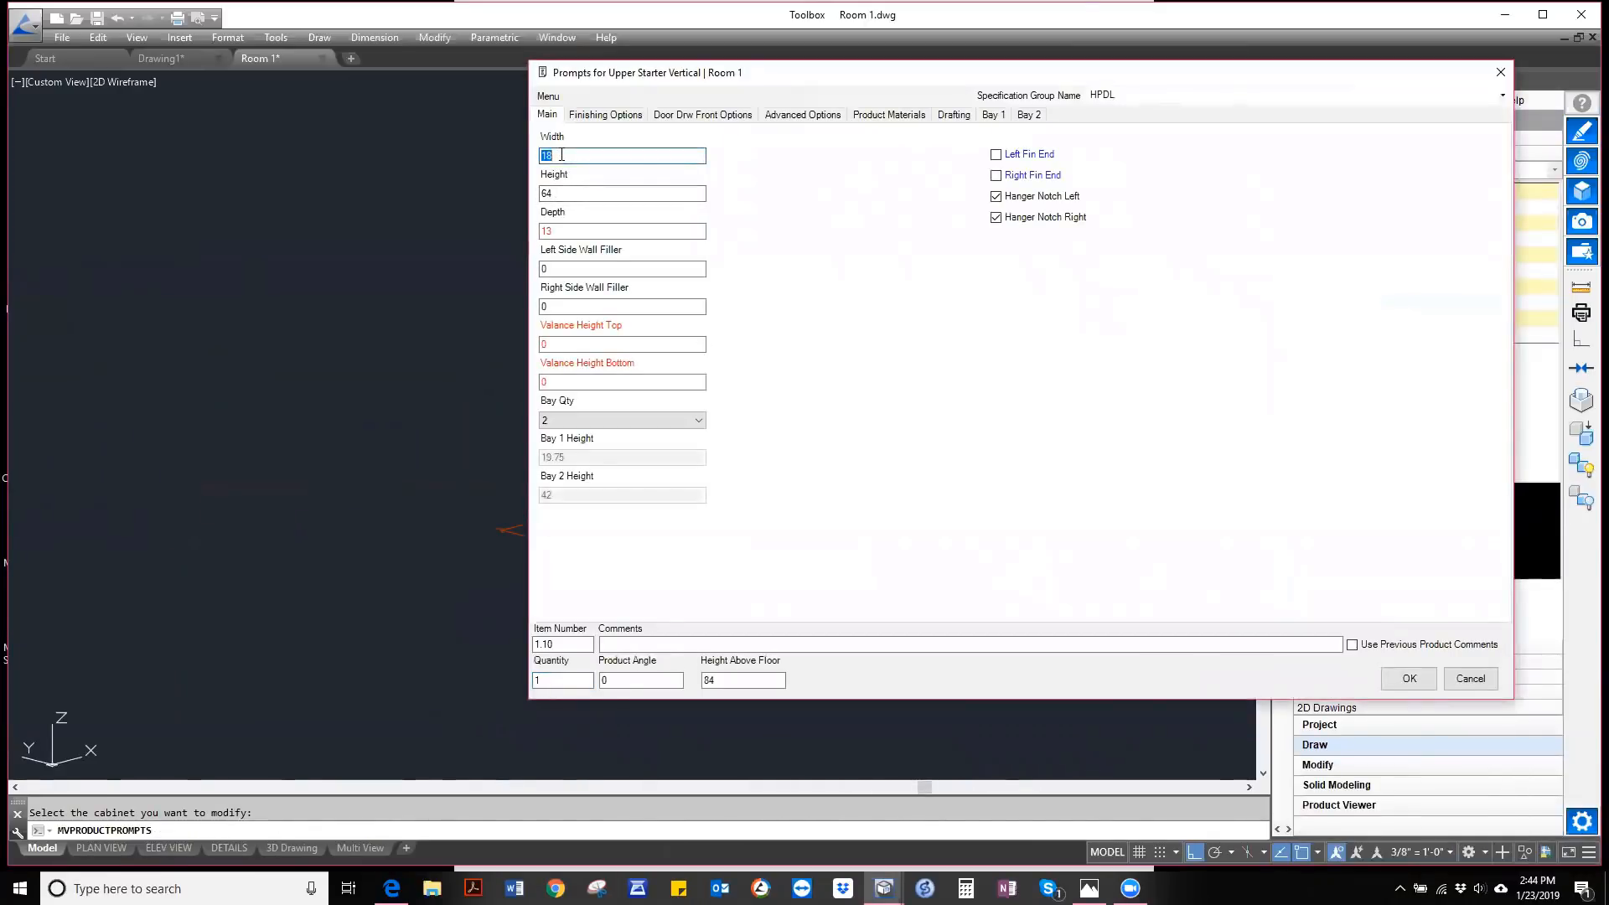
type("24")
key("Return")
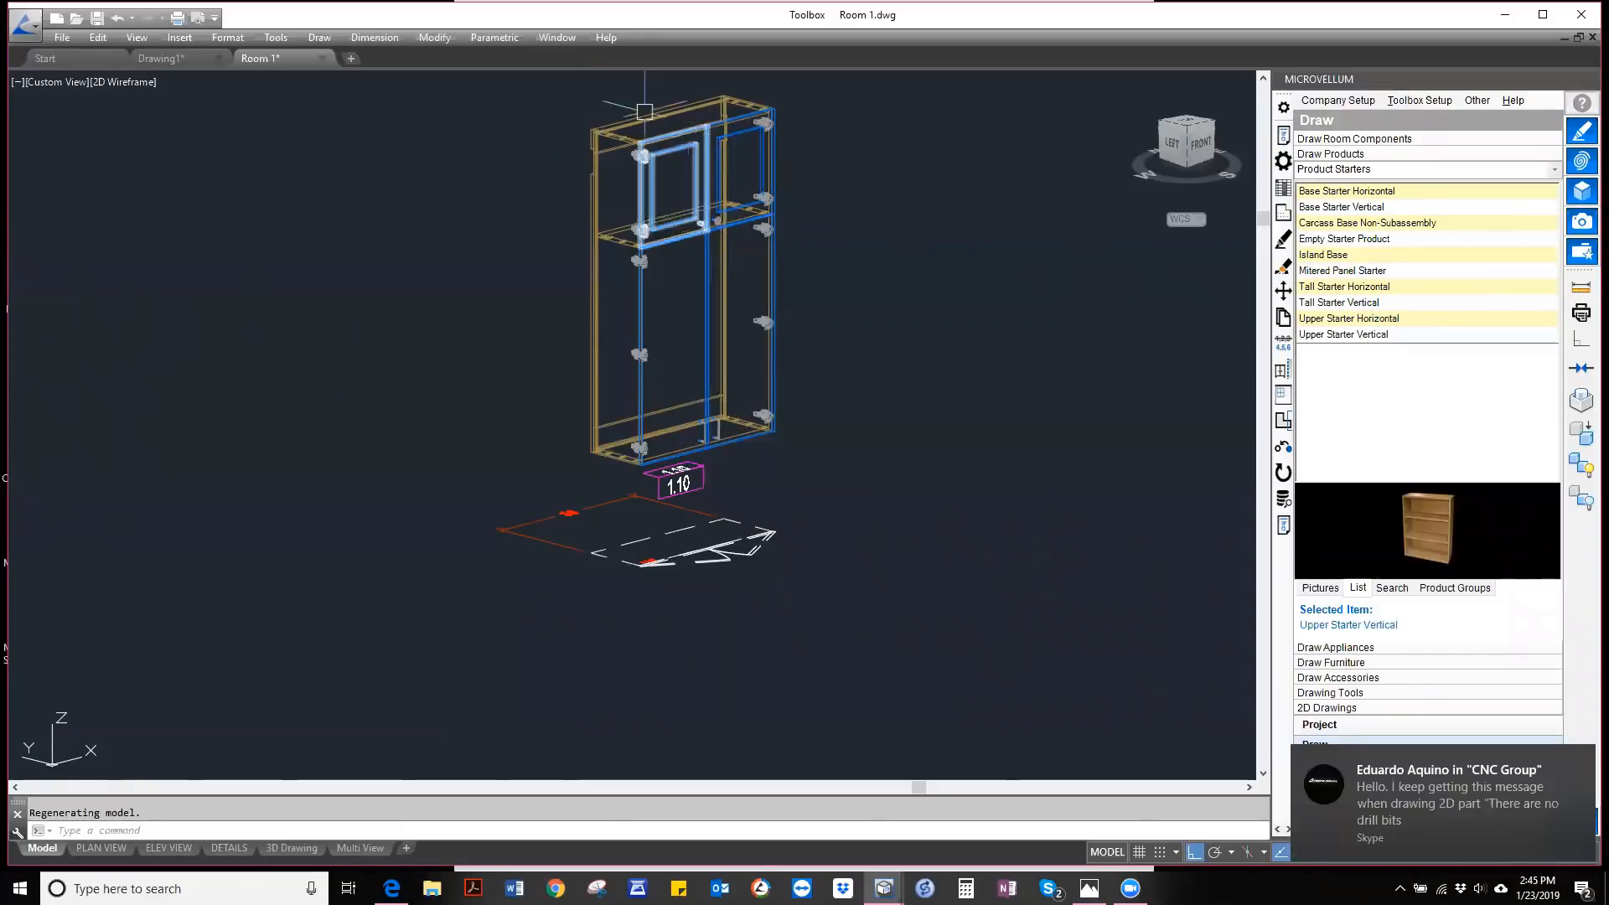
left_click(1581, 762)
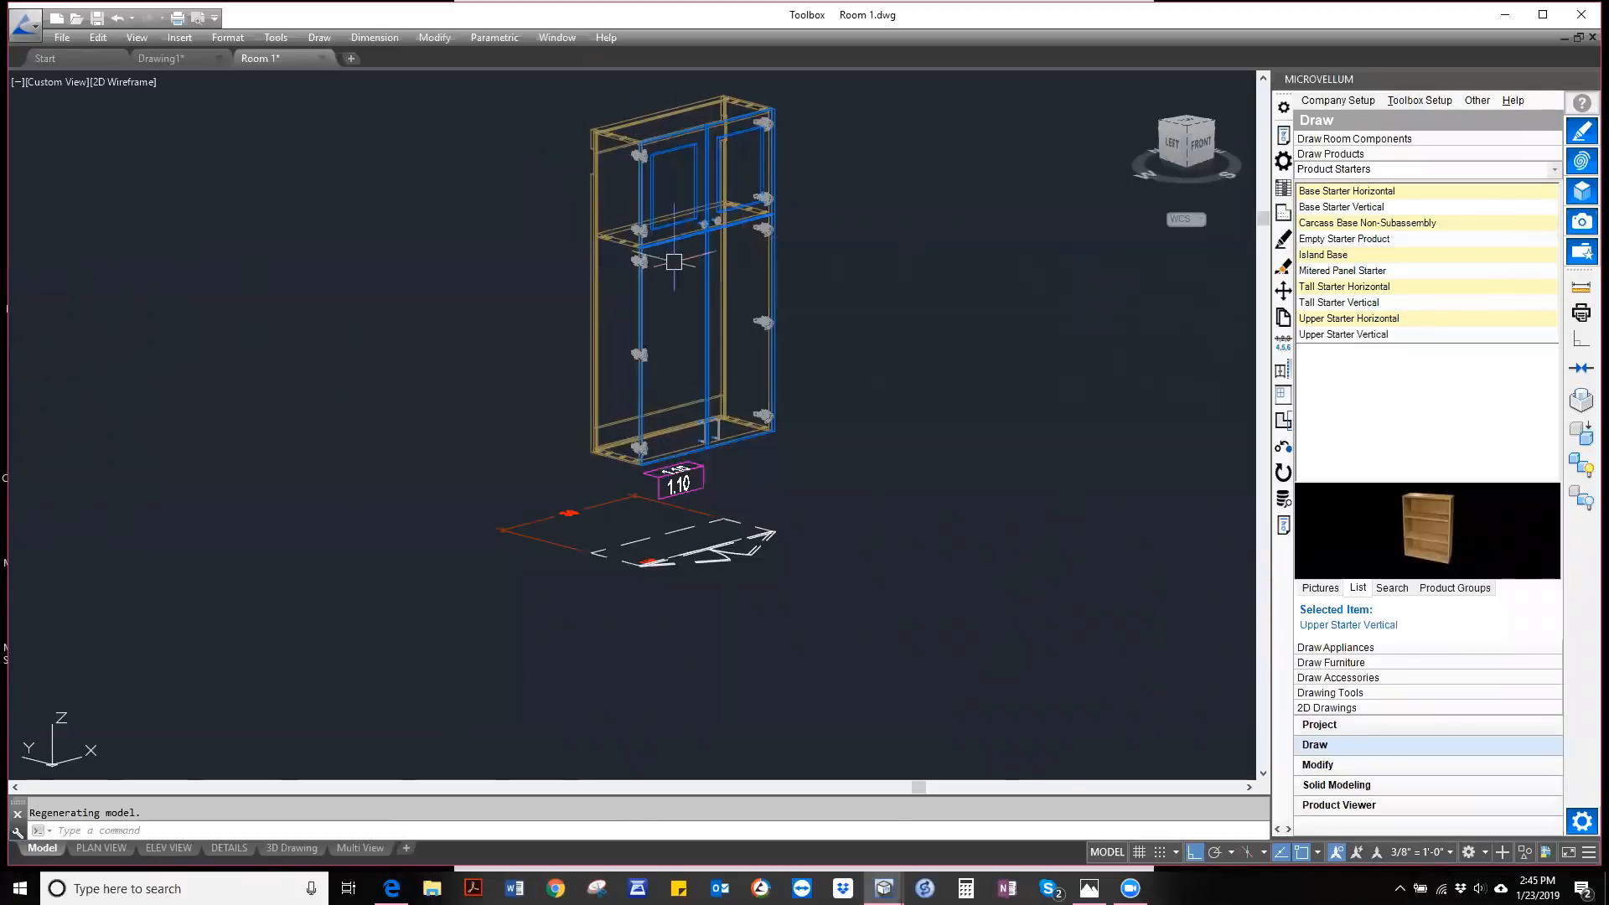
- Examine the framed glass doors, knobs and hinges of the upper bay on cabinet 1.10
scroll(860, 152, "up", 4)
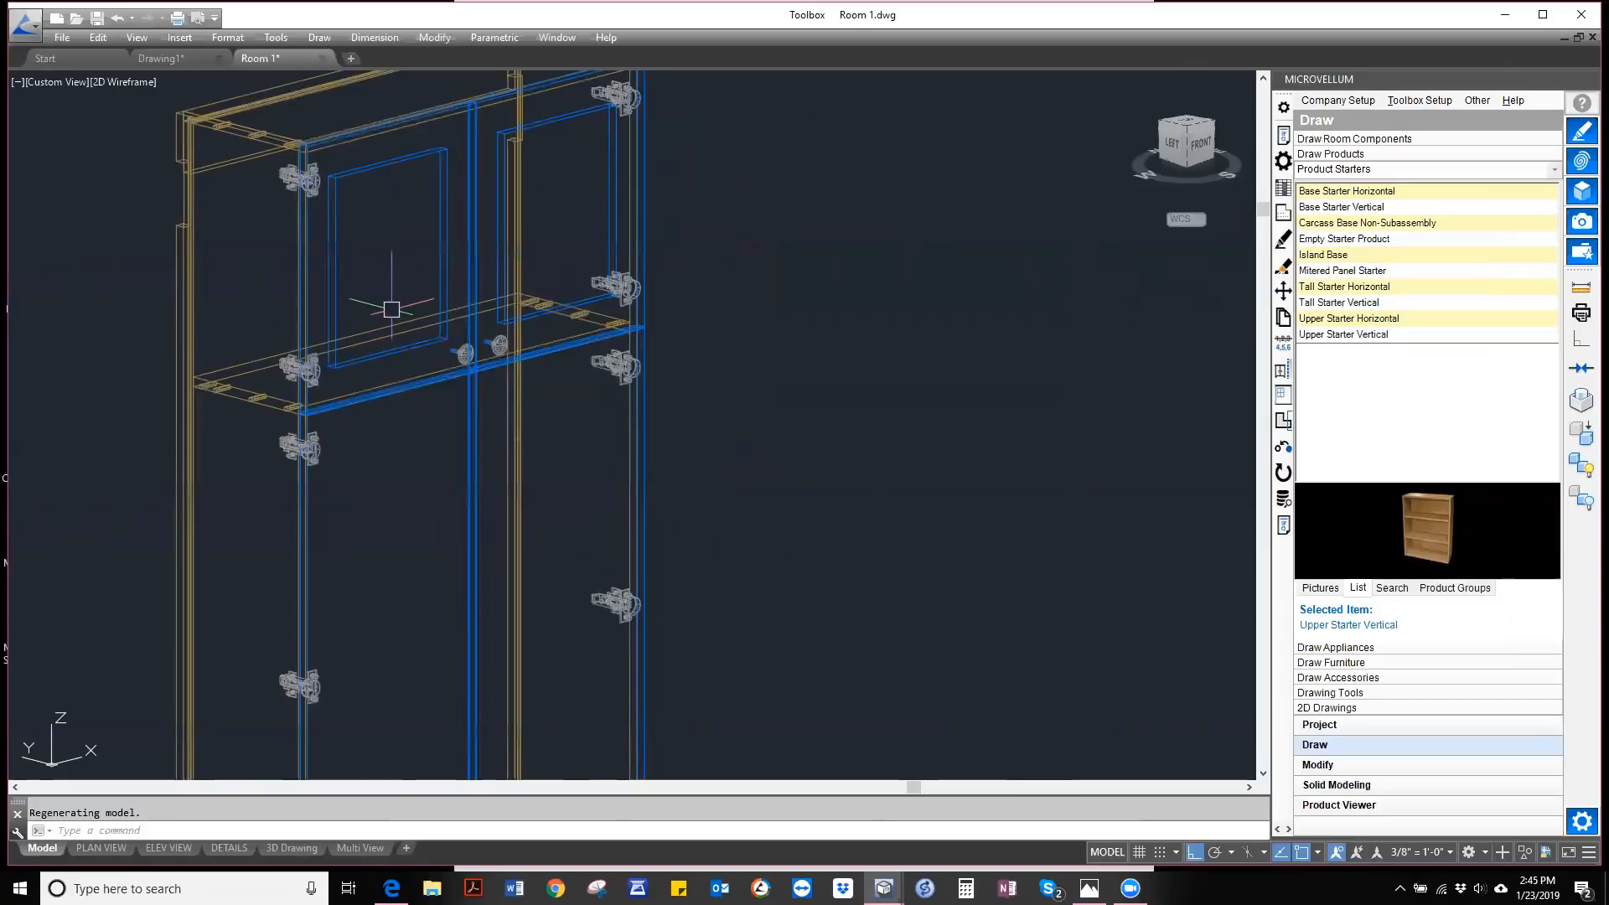
scroll(245, 170, "down", 4)
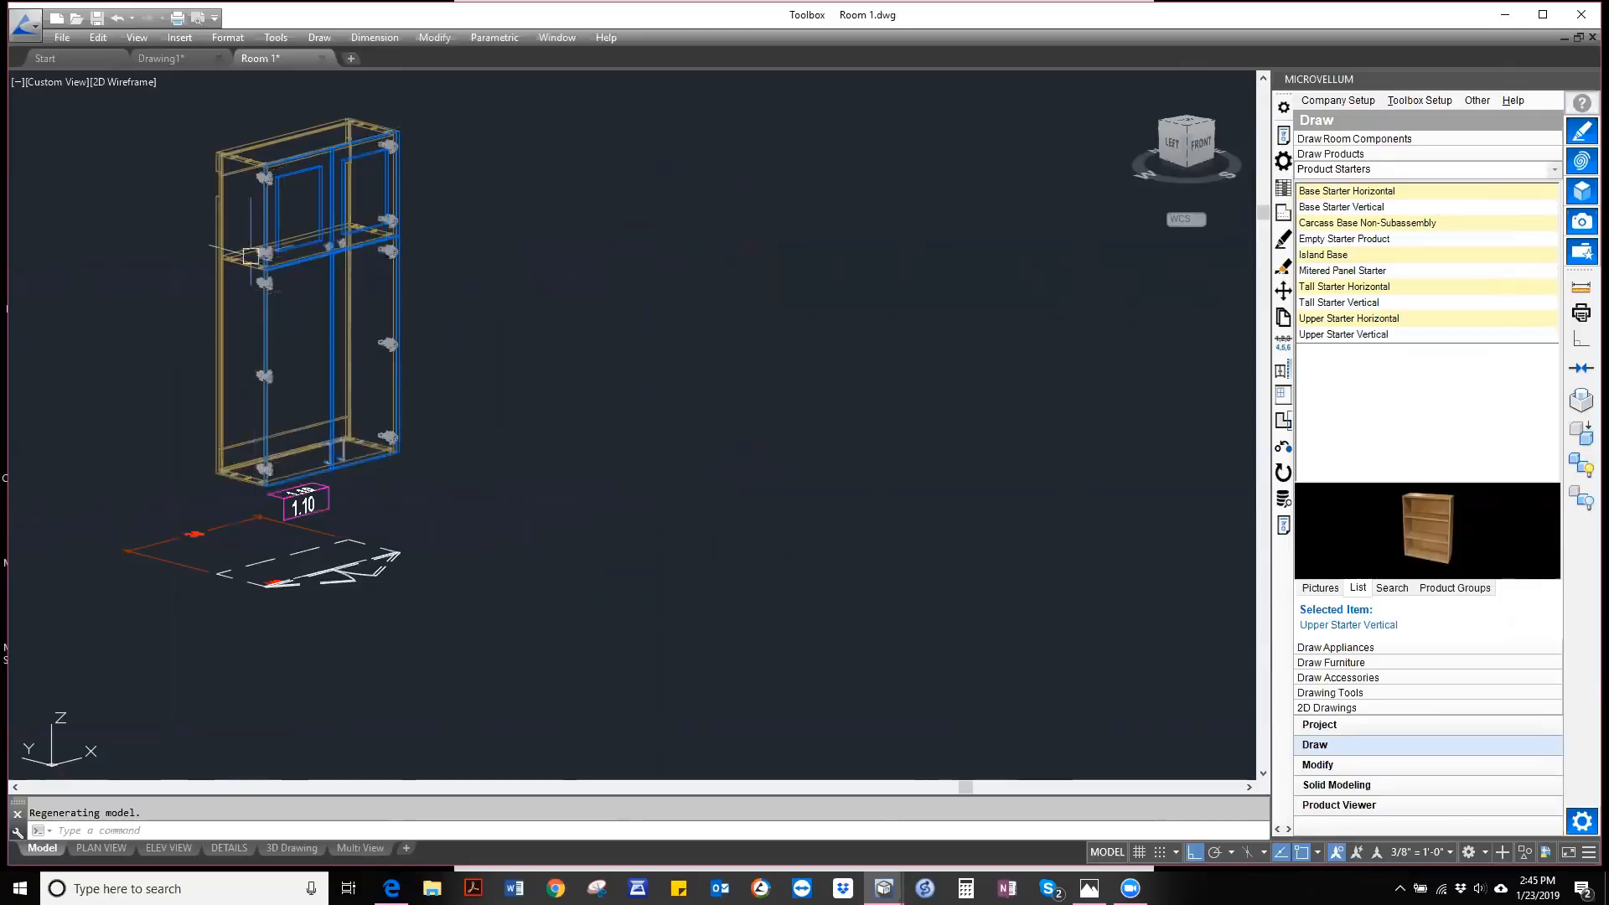
scroll(280, 115, "up", 5)
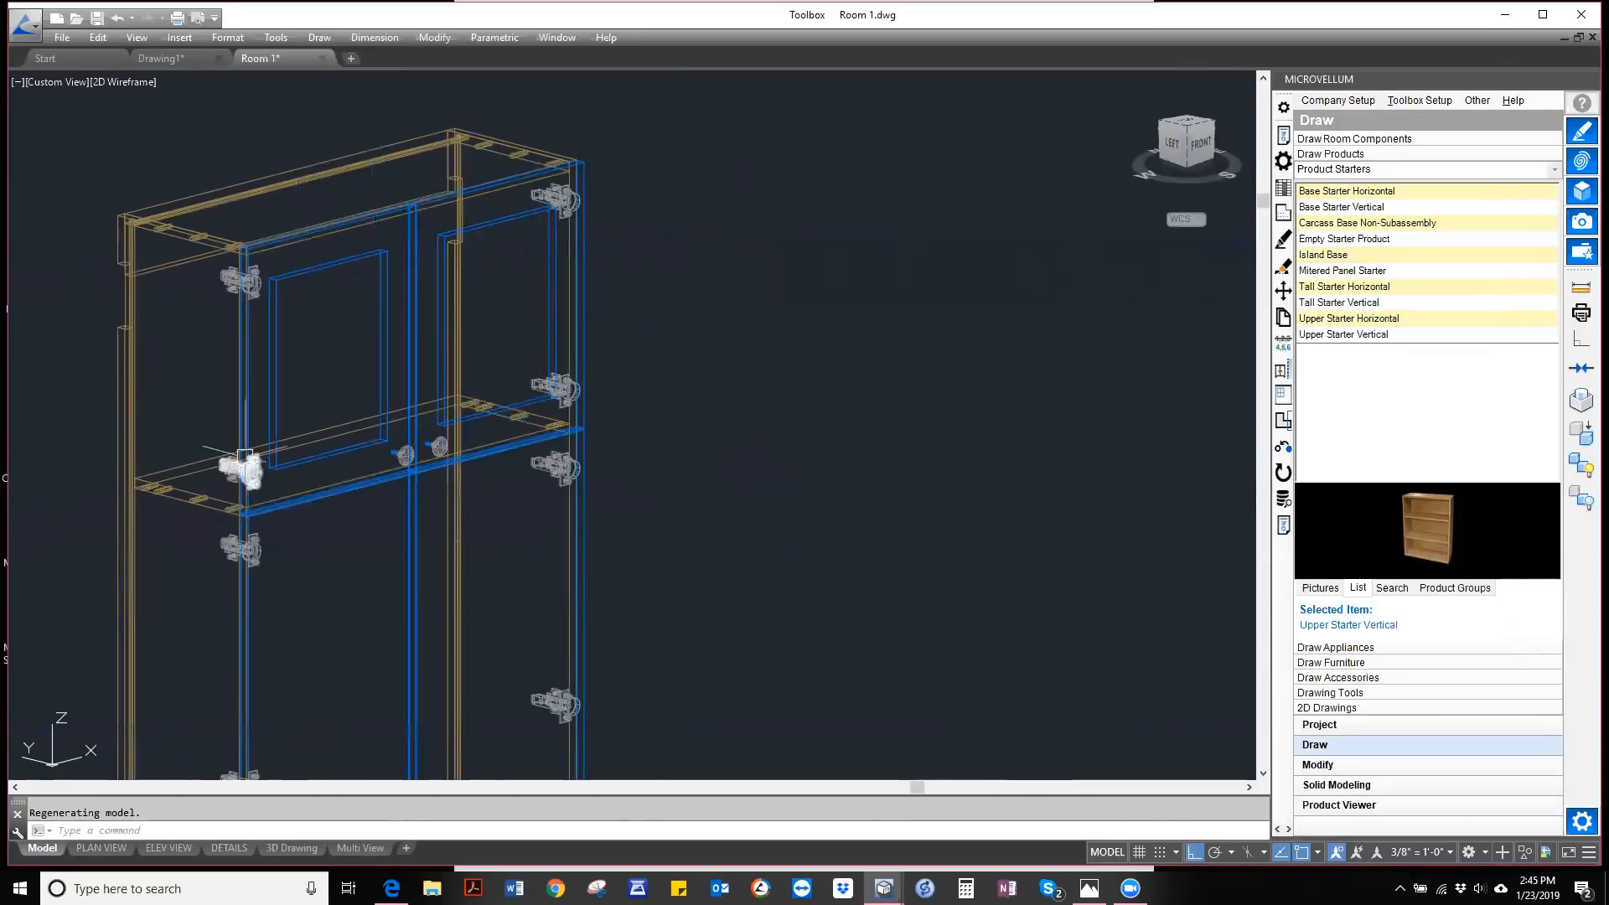
scroll(255, 431, "down", 2)
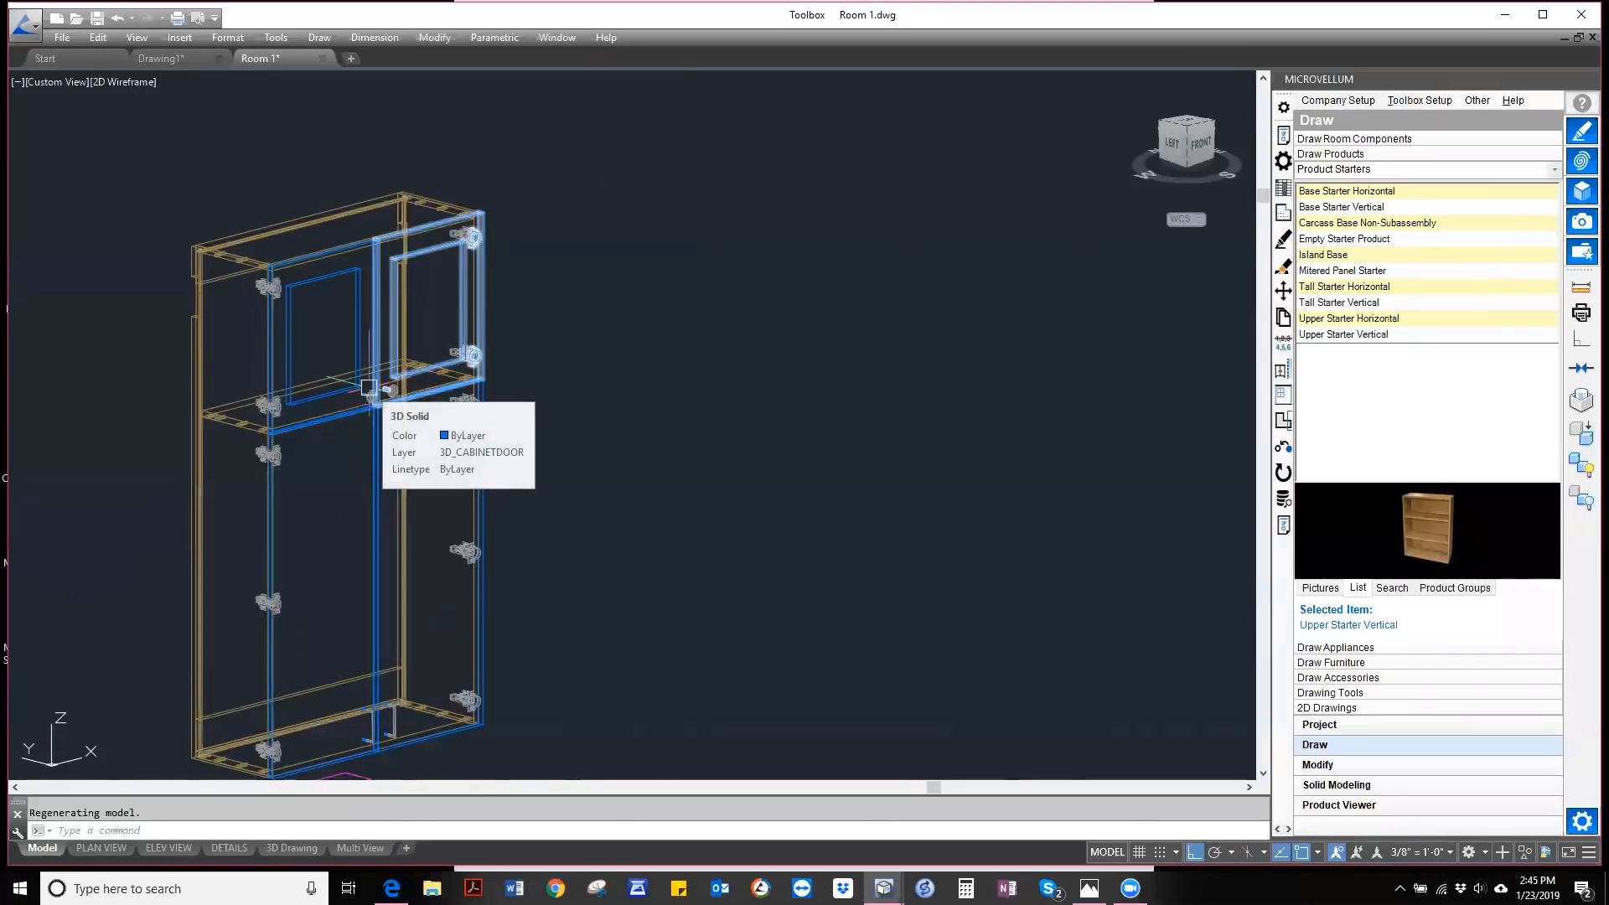
scroll(351, 334, "down", 2)
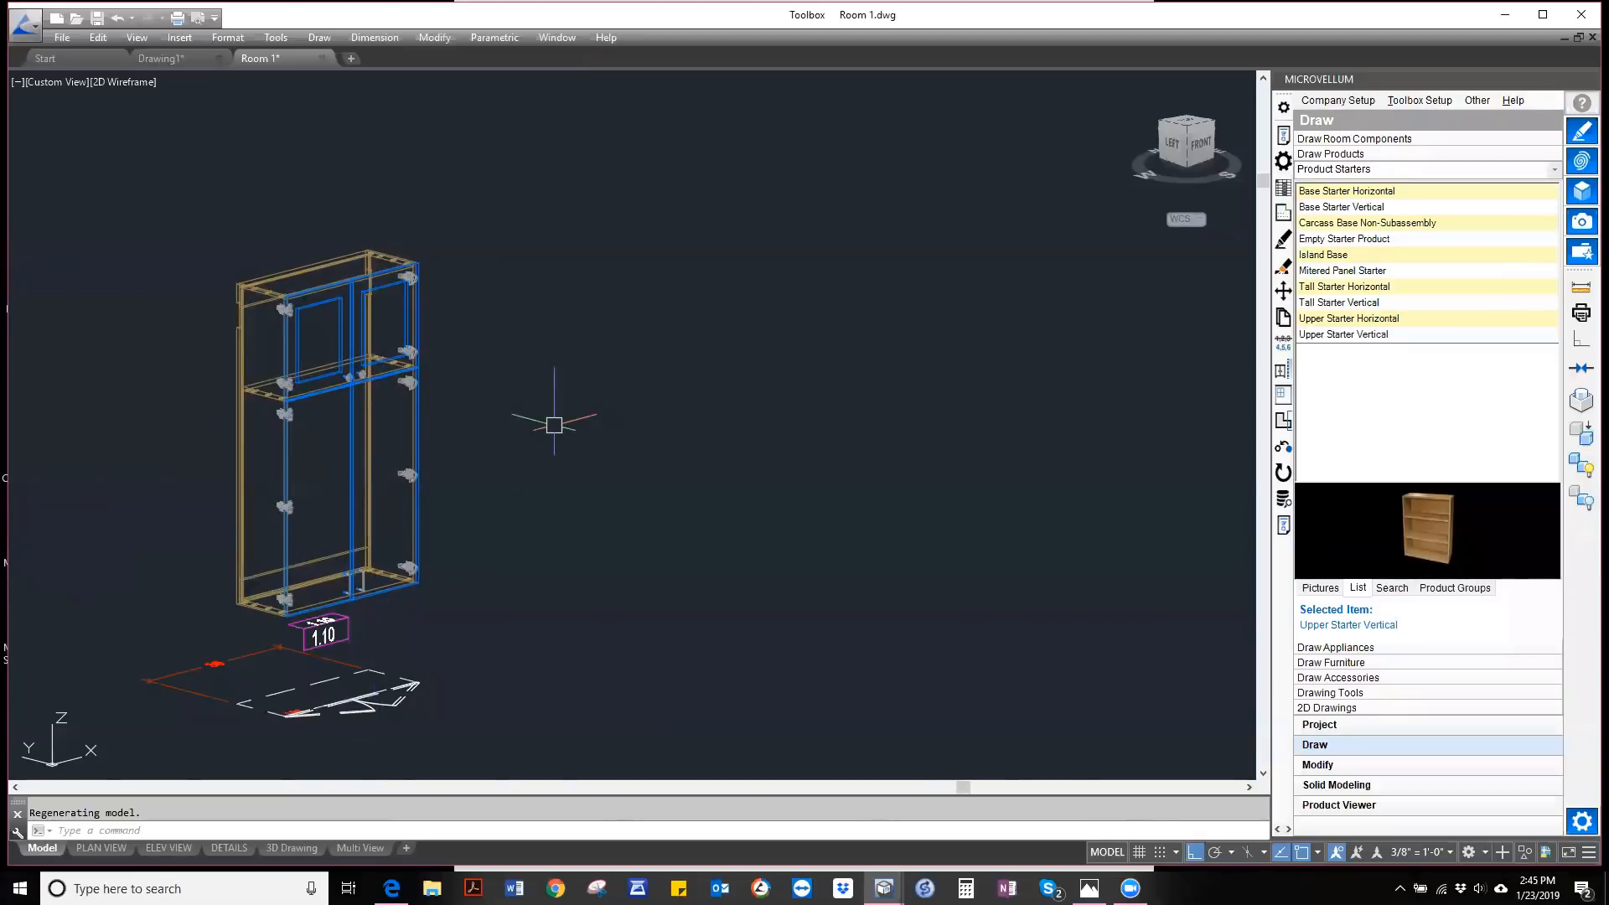
mouse_move(338, 349)
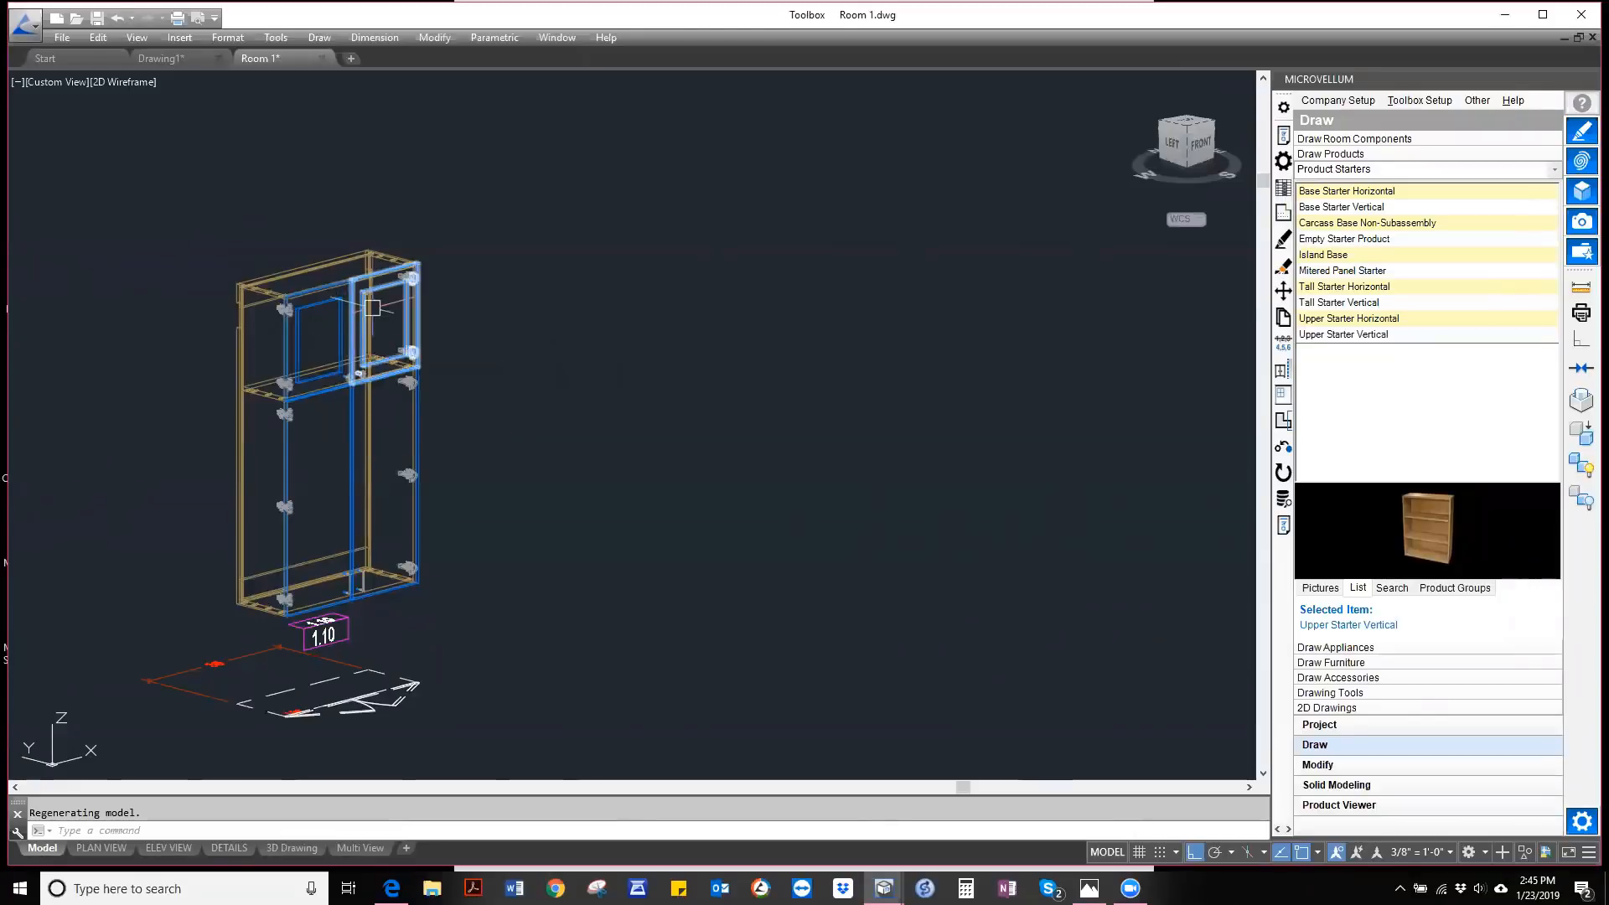
scroll(383, 295, "down", 2)
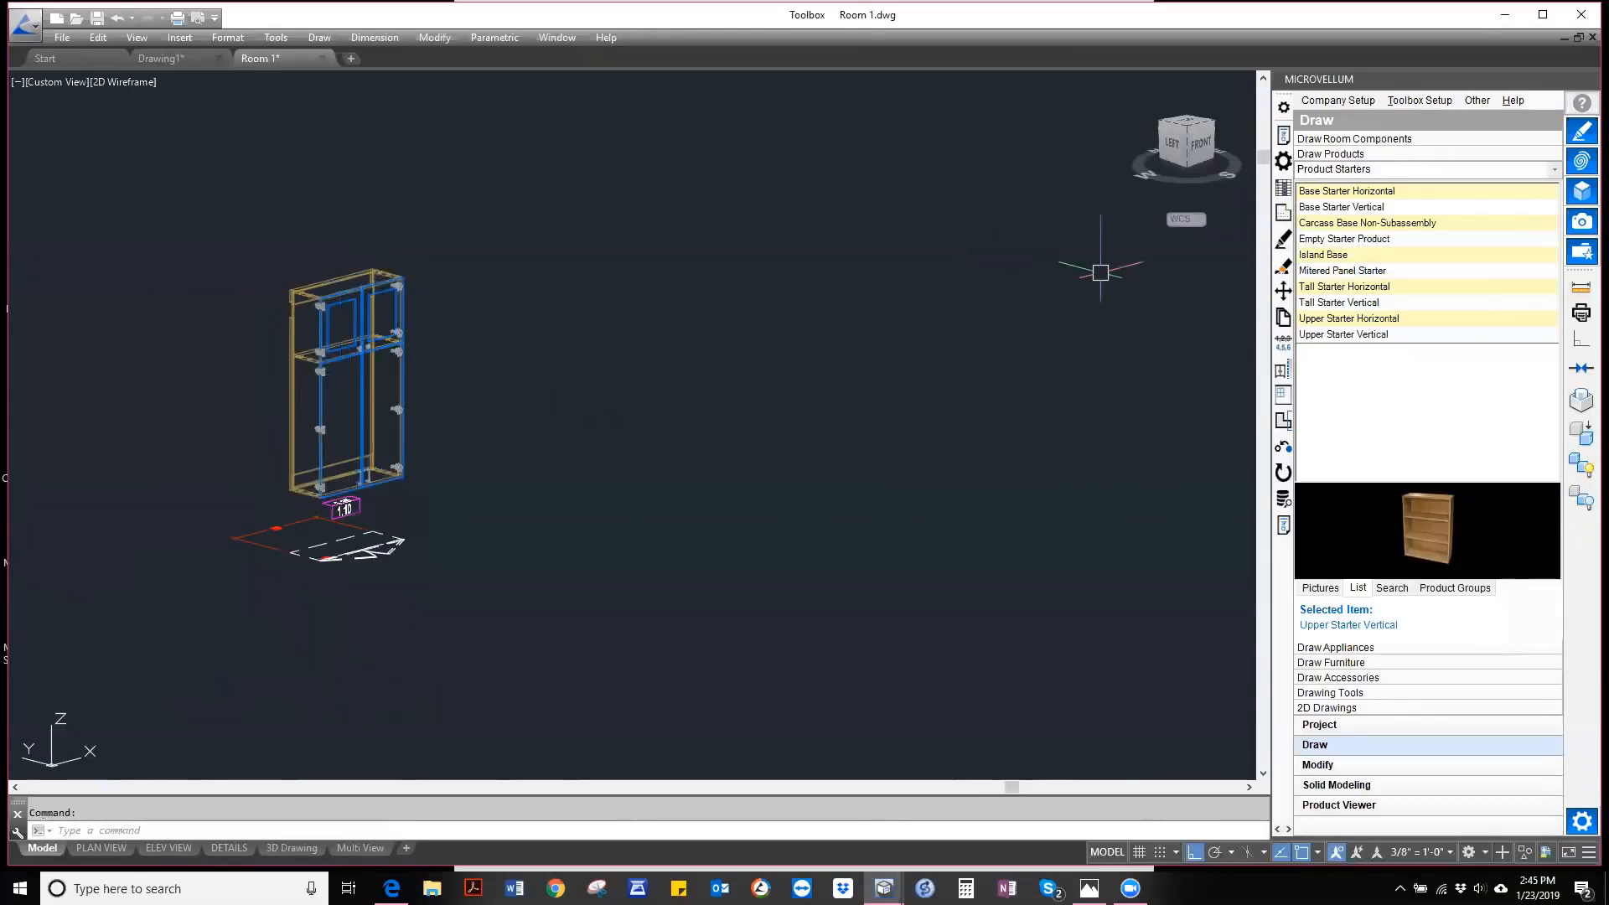
- Examine the other starter cabinets in the room, including base cabinet 1.05 and the tall cabinets
scroll(658, 434, "down", 3)
scroll(657, 434, "down", 3)
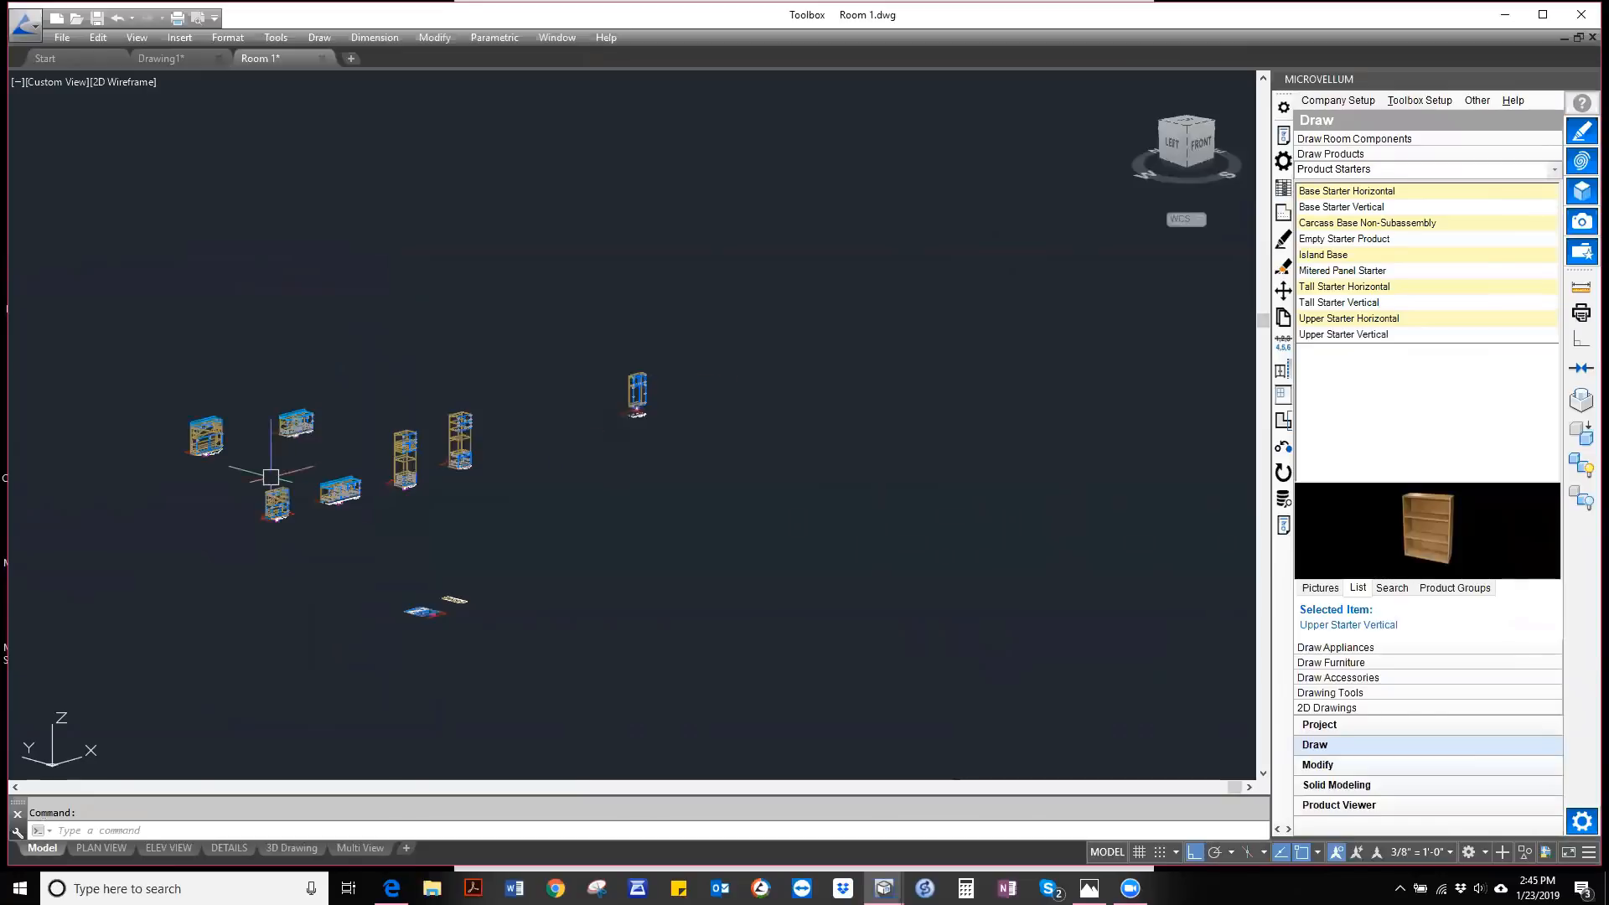
scroll(283, 502, "up", 4)
scroll(283, 502, "up", 2)
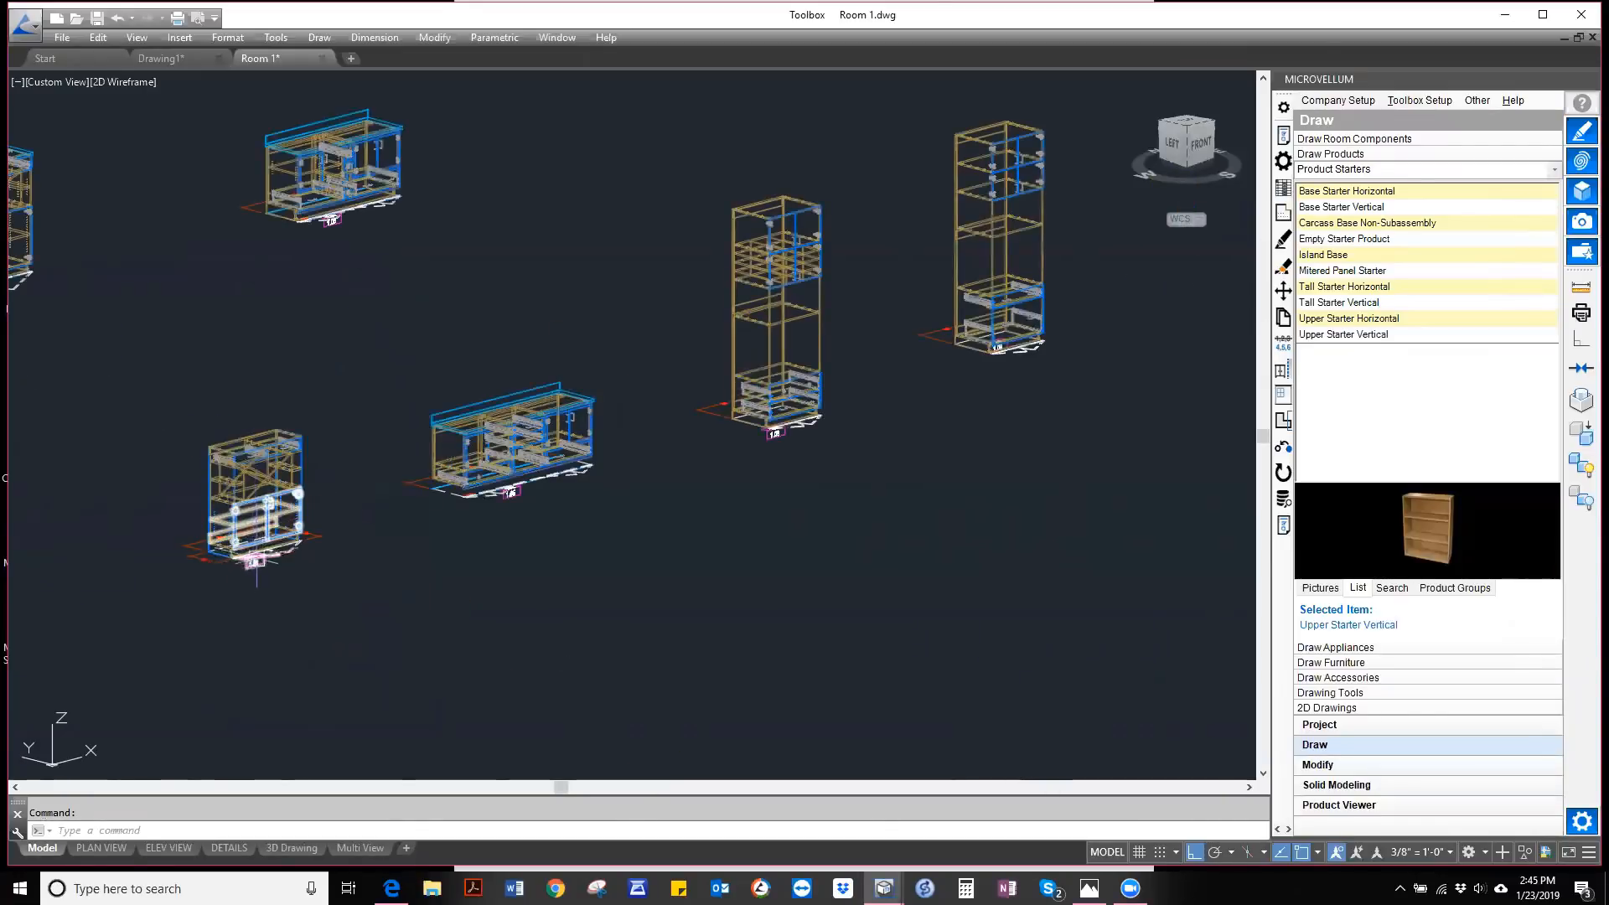
scroll(478, 503, "up", 4)
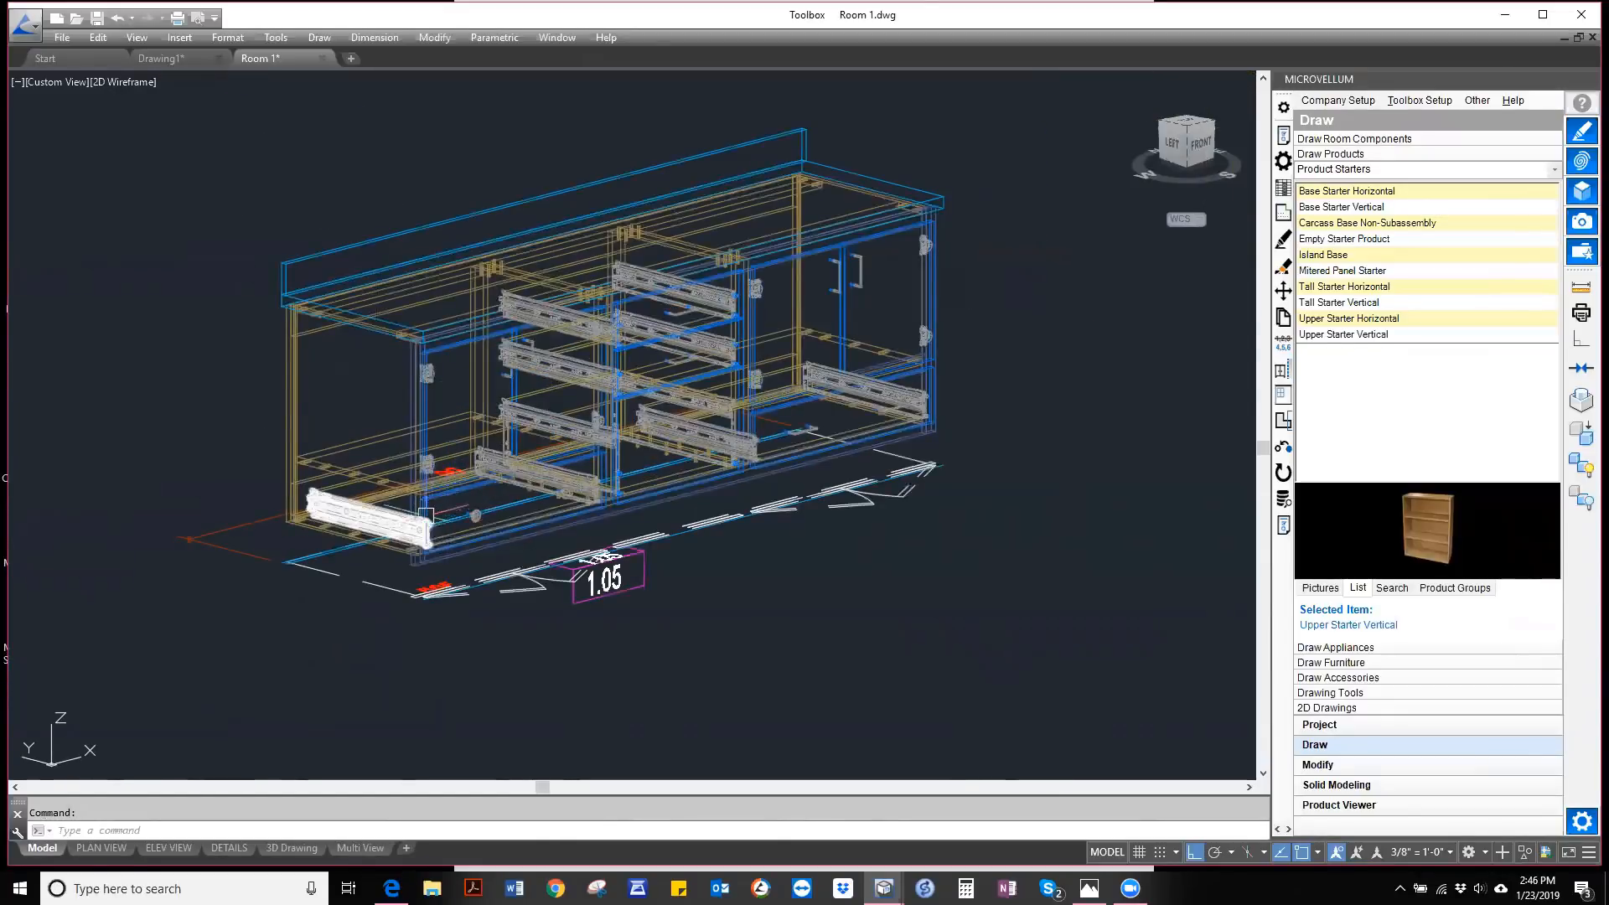
scroll(446, 528, "down", 4)
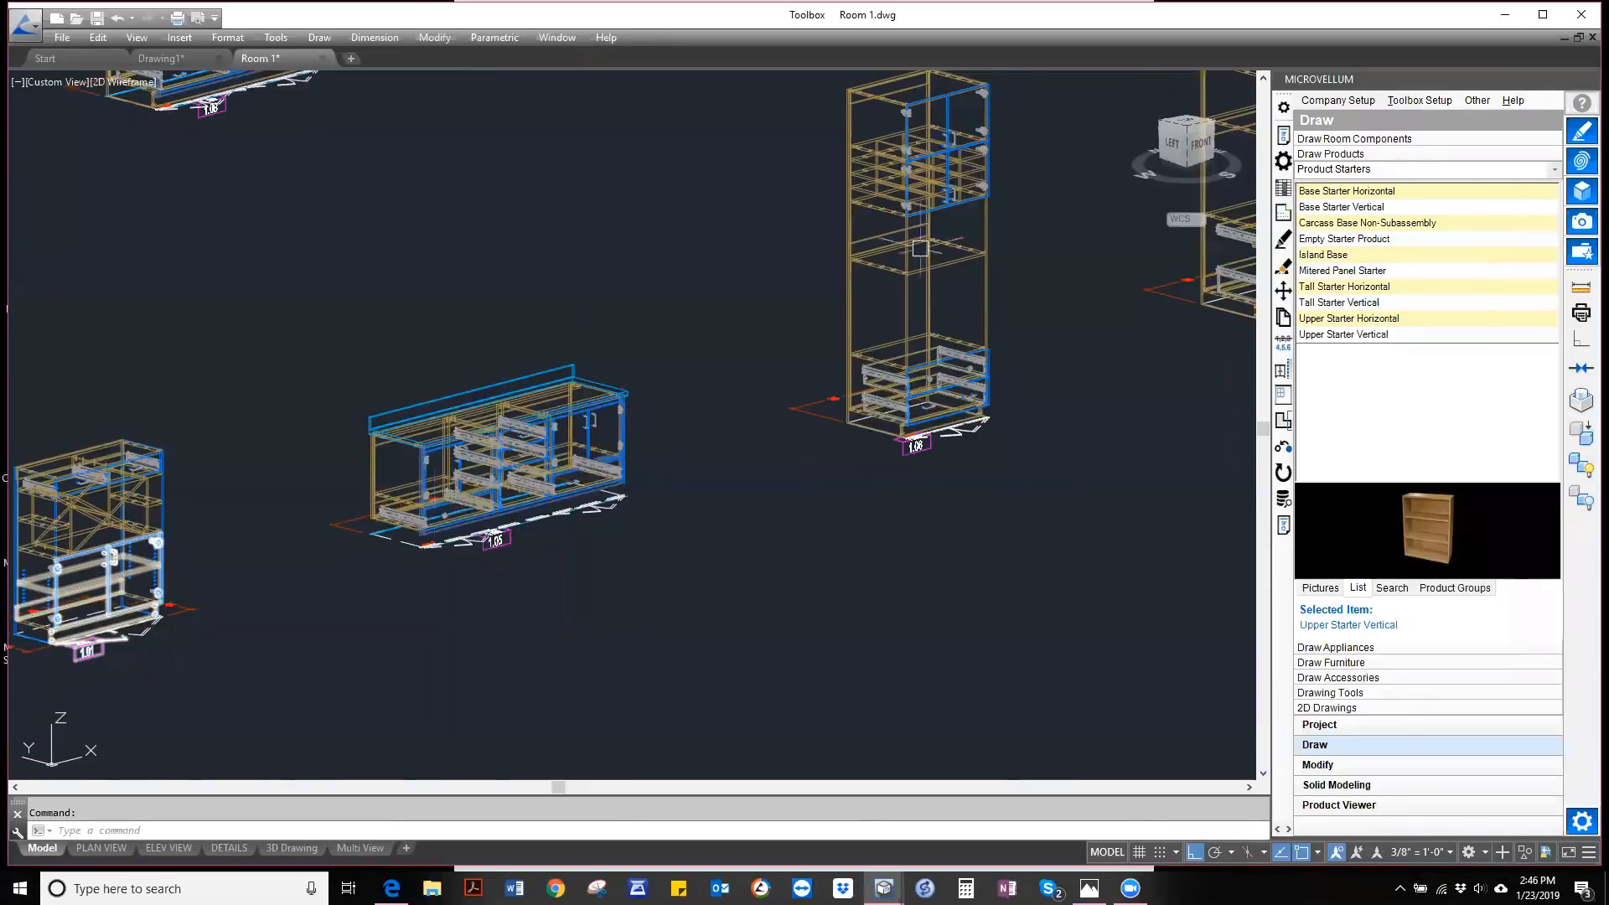
scroll(544, 331, "down", 4)
scroll(770, 299, "up", 4)
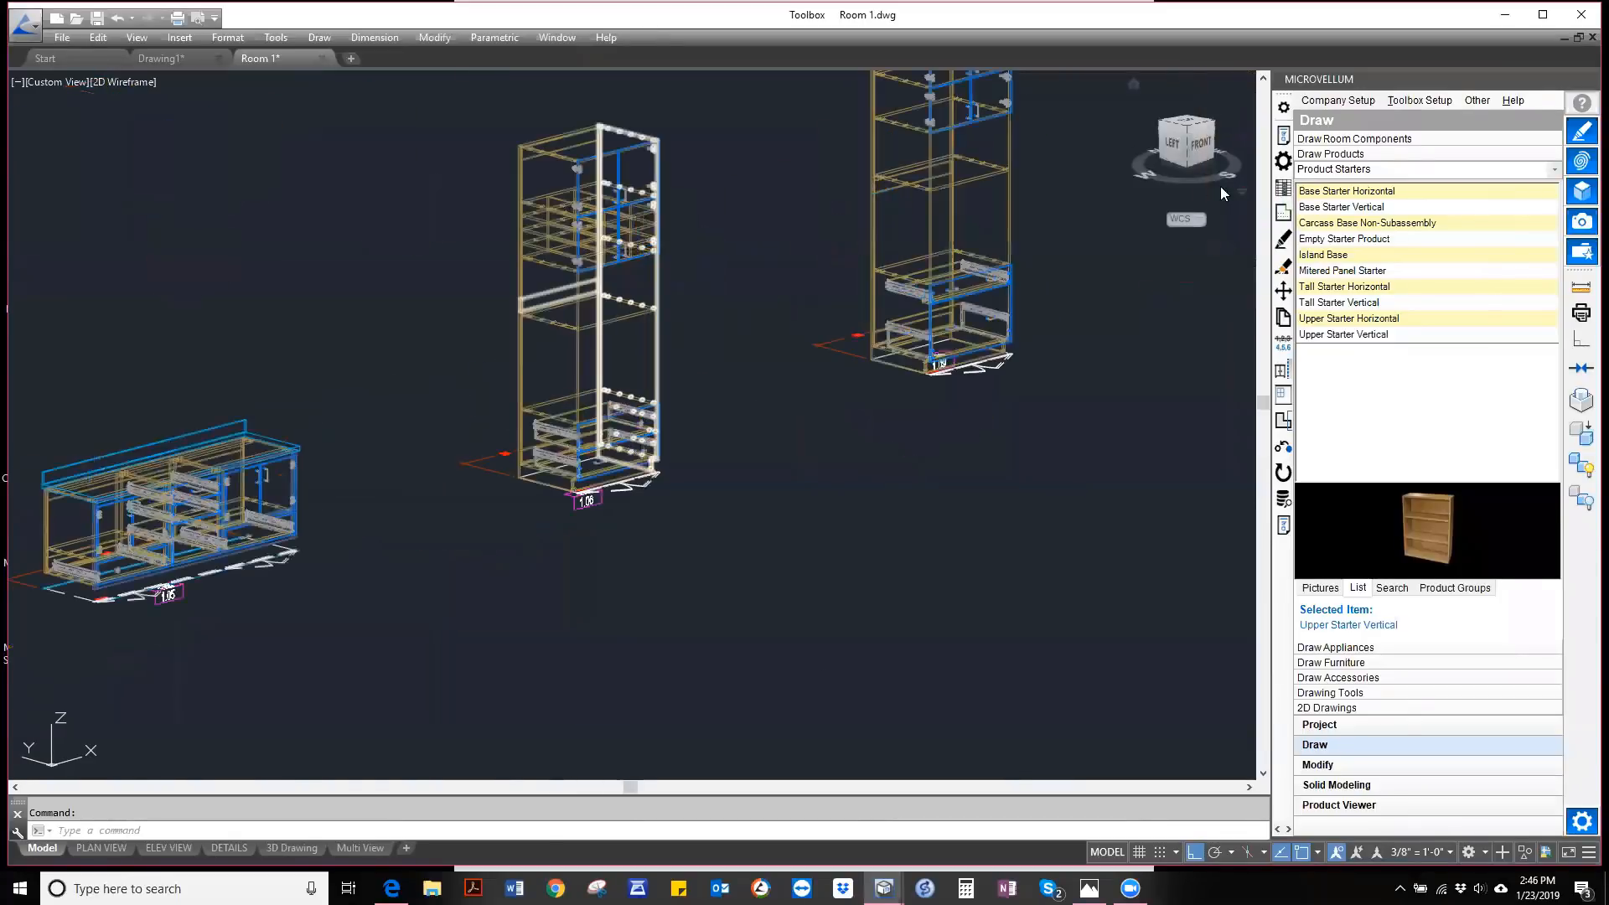
- Open the product prompts of tall cabinet 1.06 and bring up its subassembly list
left_click(1283, 137)
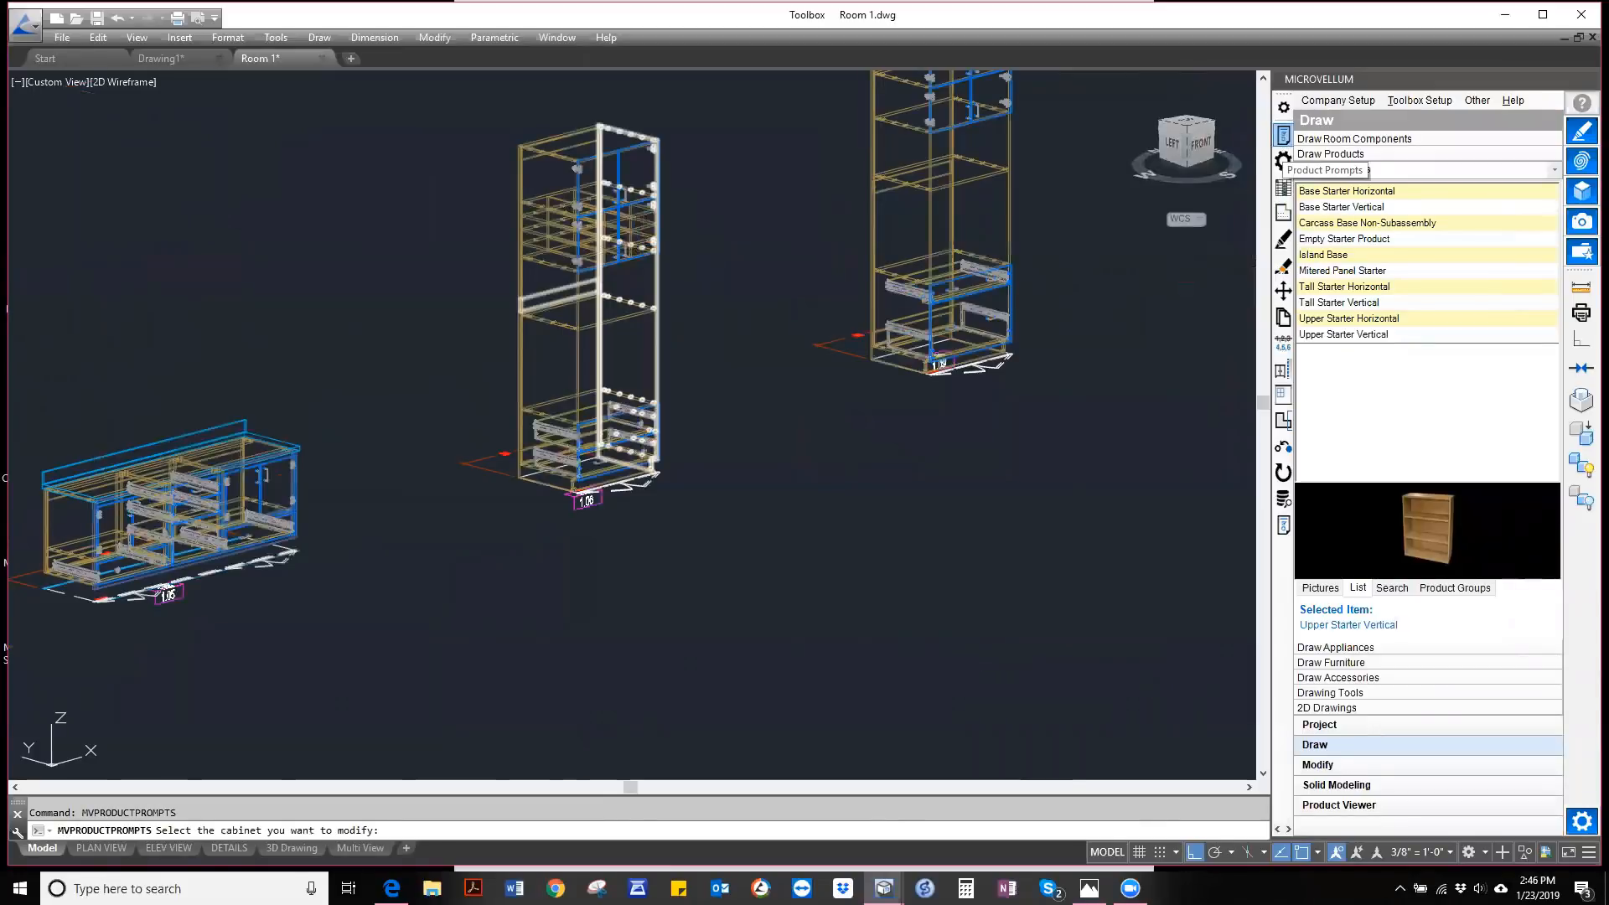
left_click(620, 317)
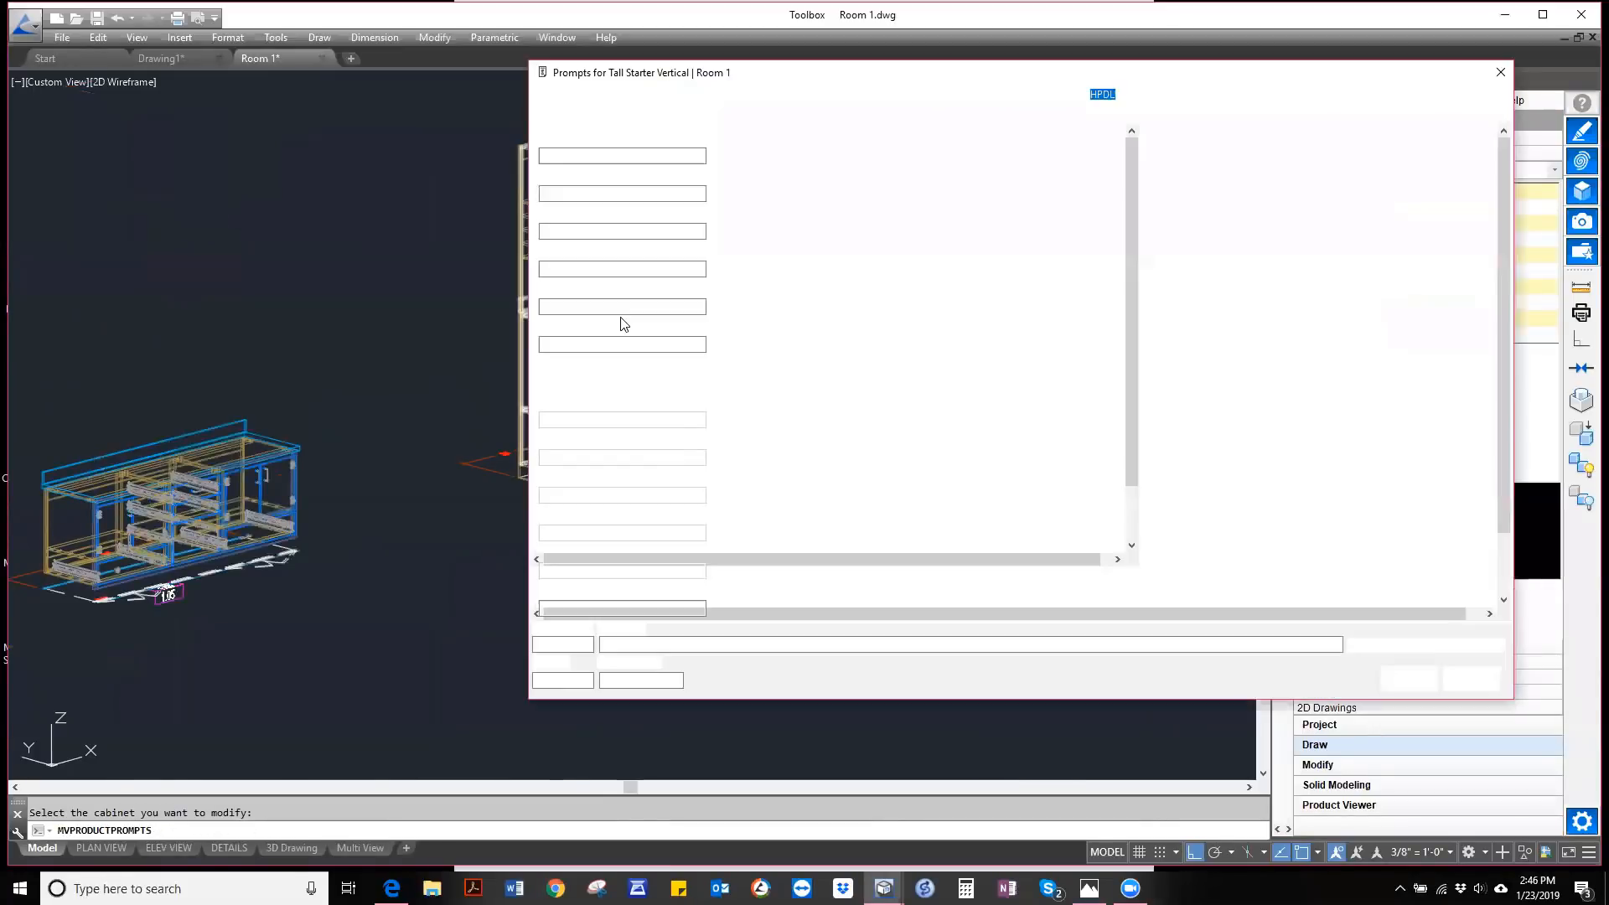
right_click(895, 375)
mouse_move(942, 388)
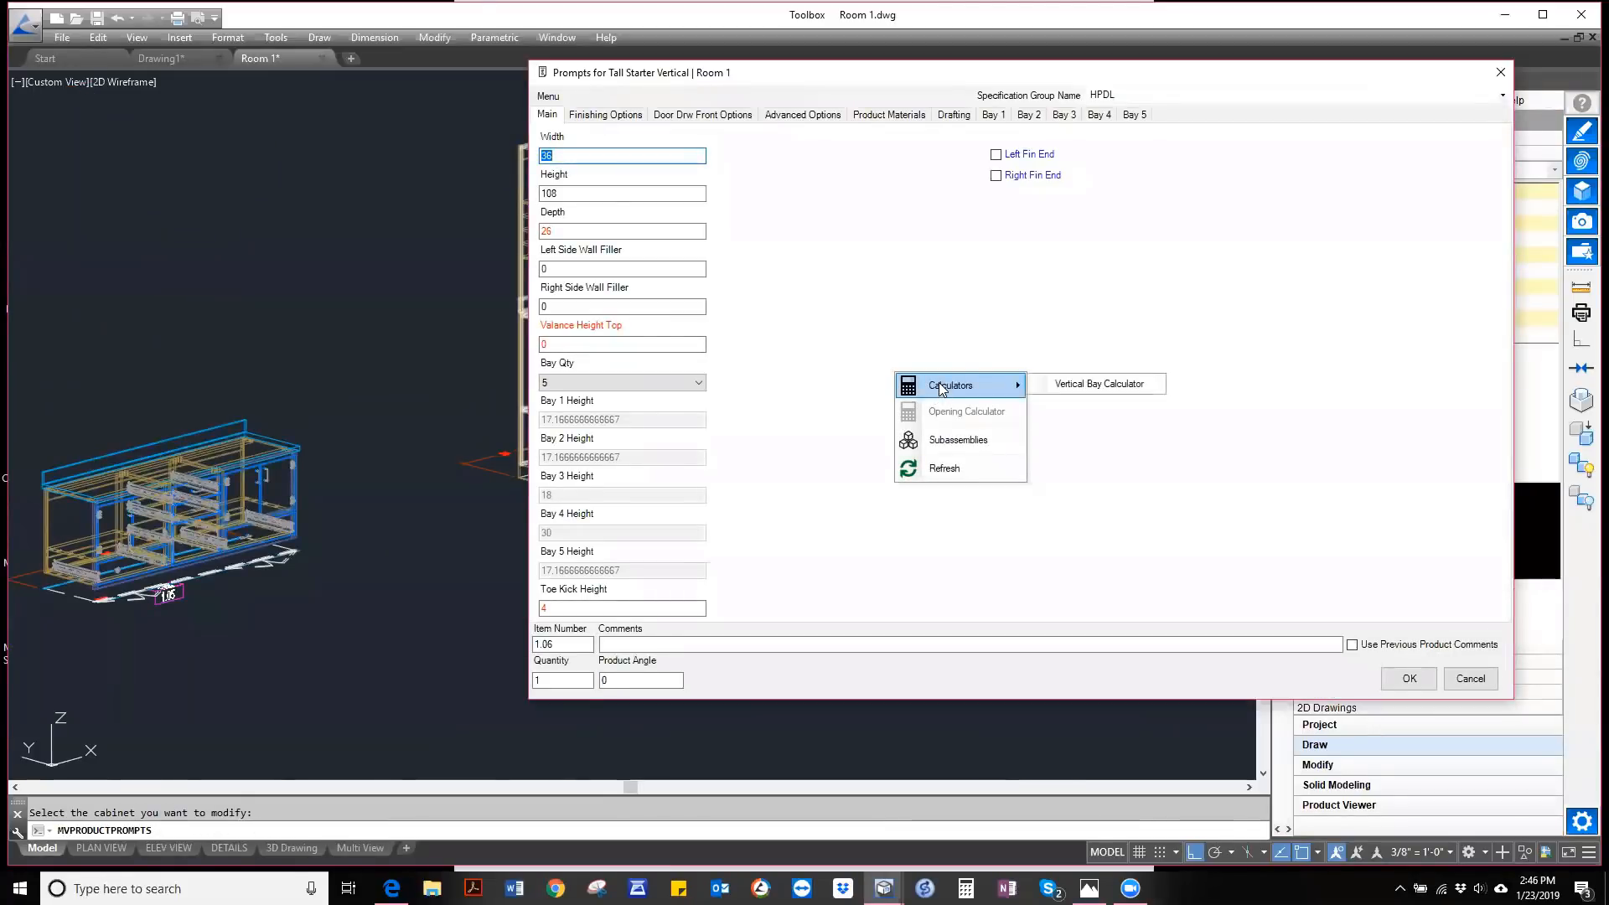
left_click(942, 442)
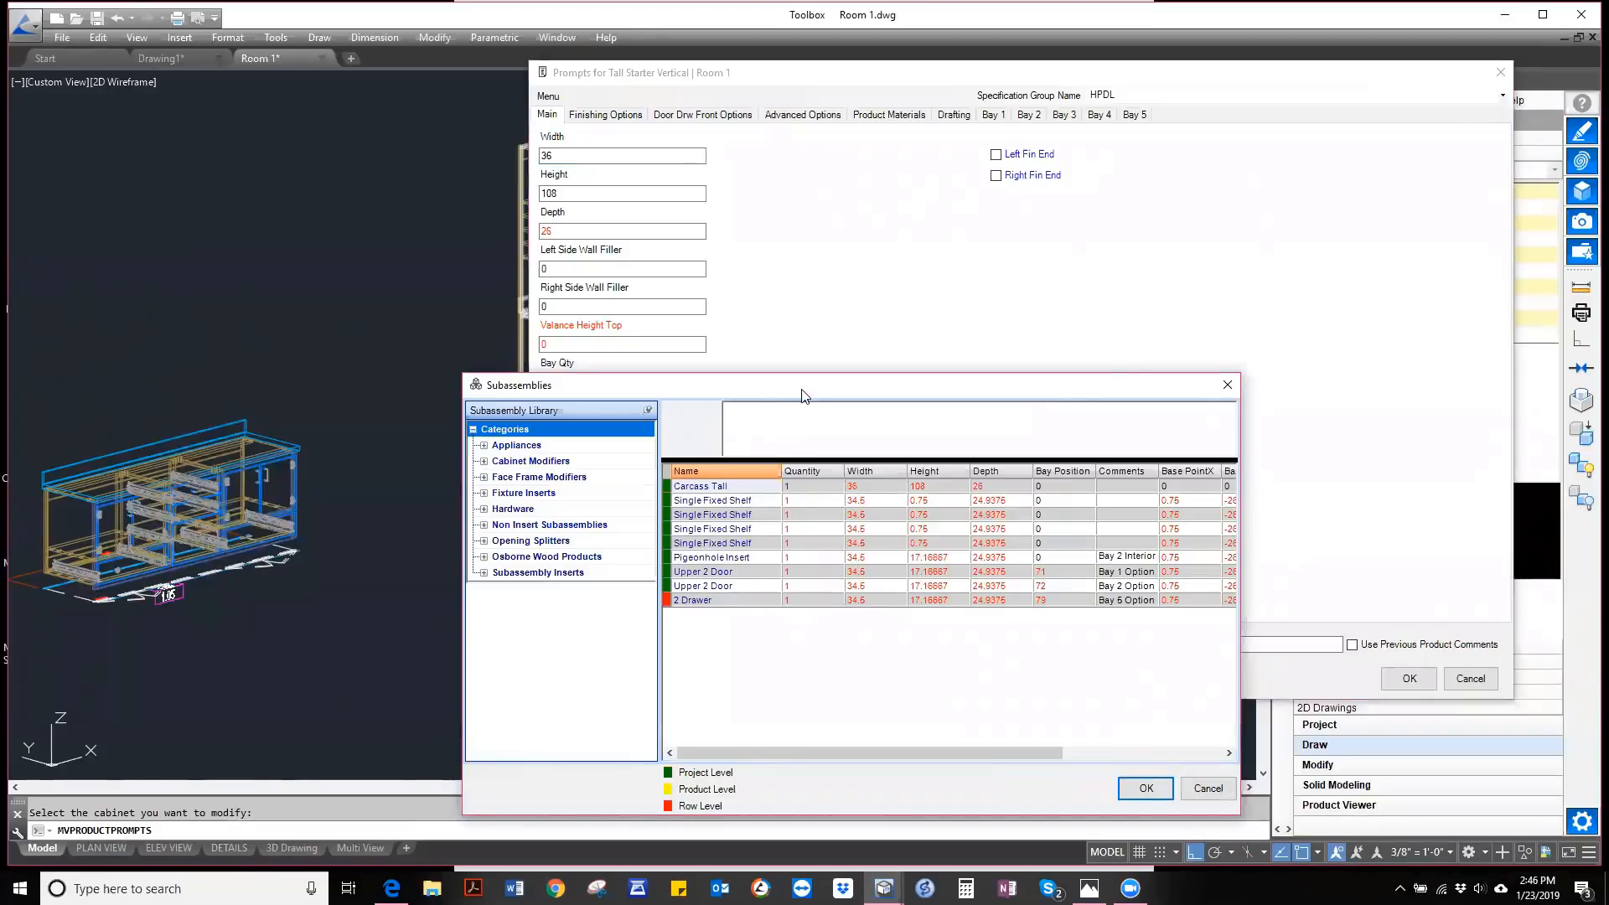
left_click_drag(802, 395, 845, 220)
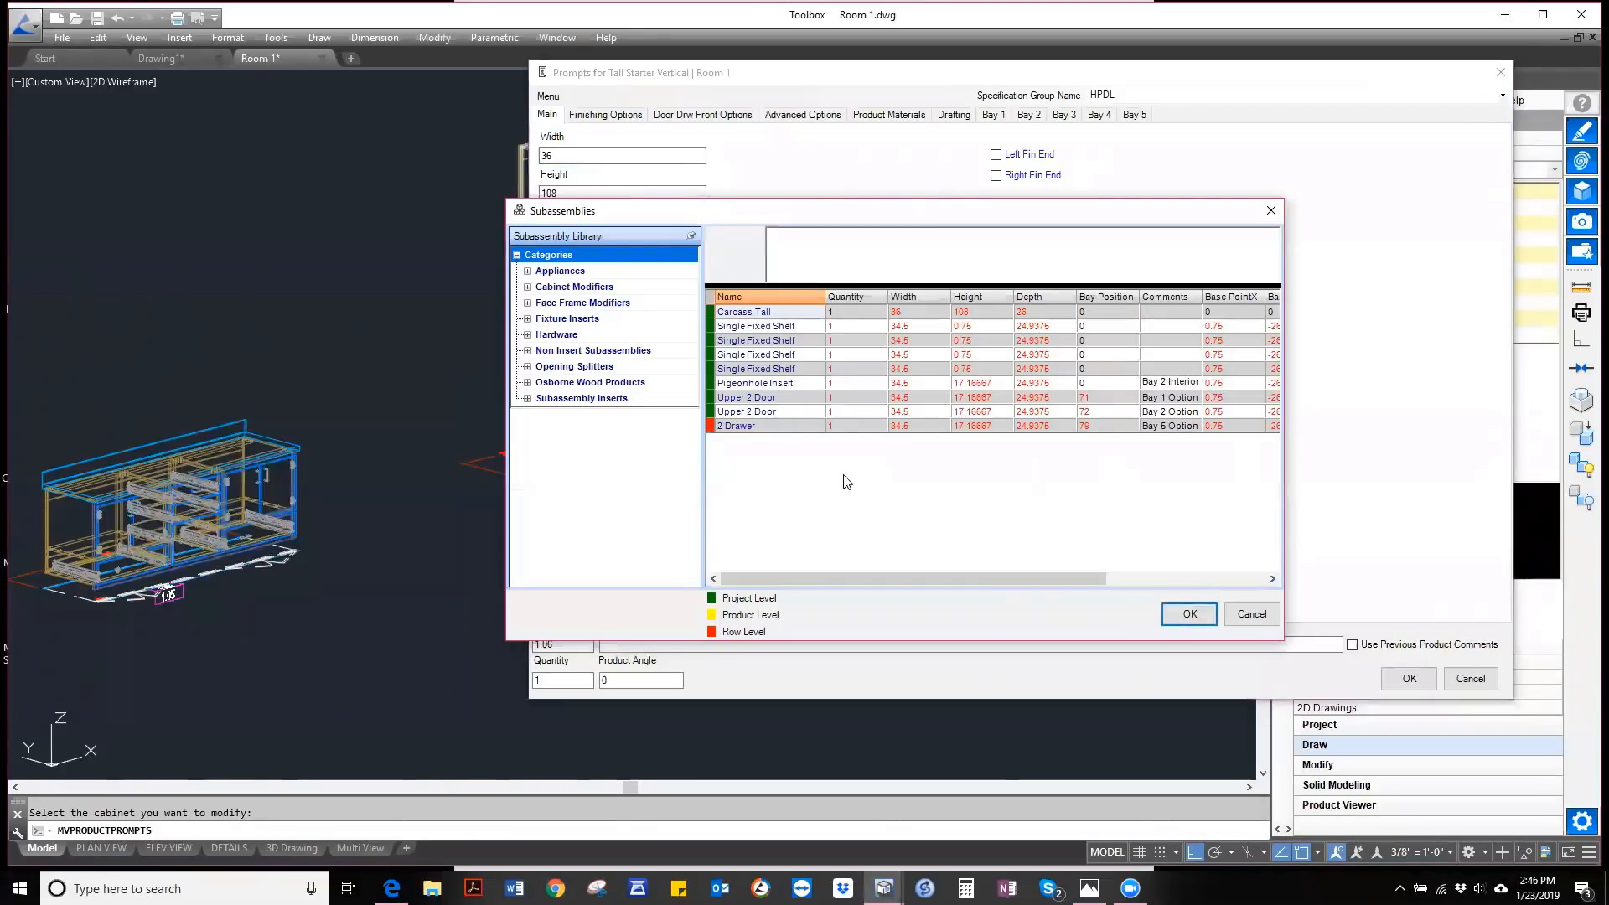
left_click(748, 399)
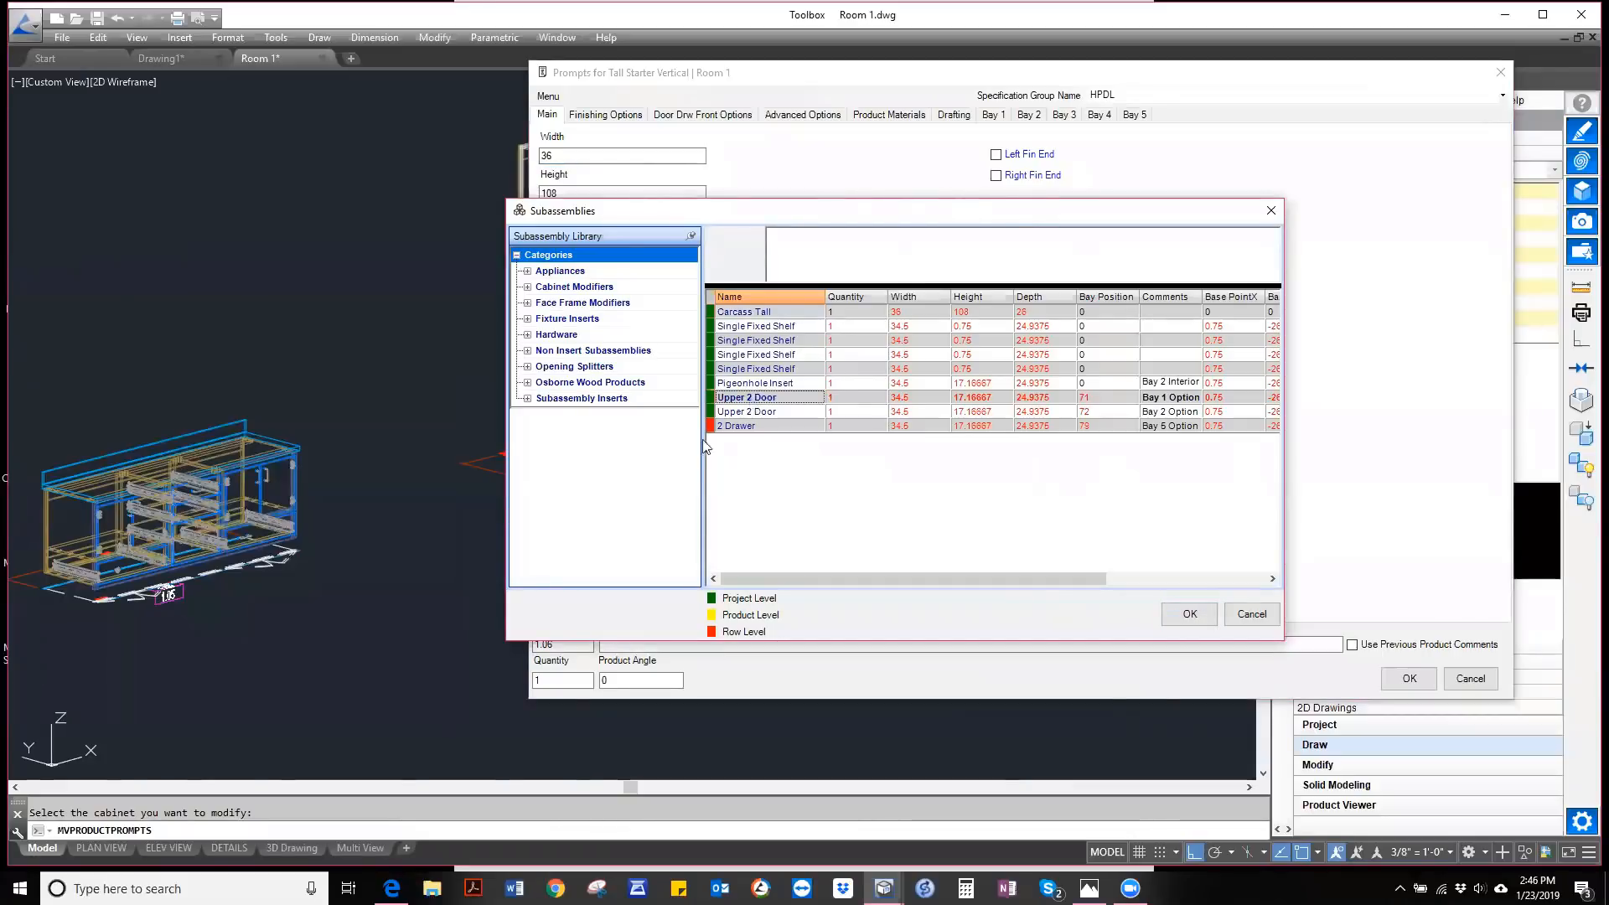
- Look through the Non Insert Subassemblies category of the subassembly library
left_click(529, 351)
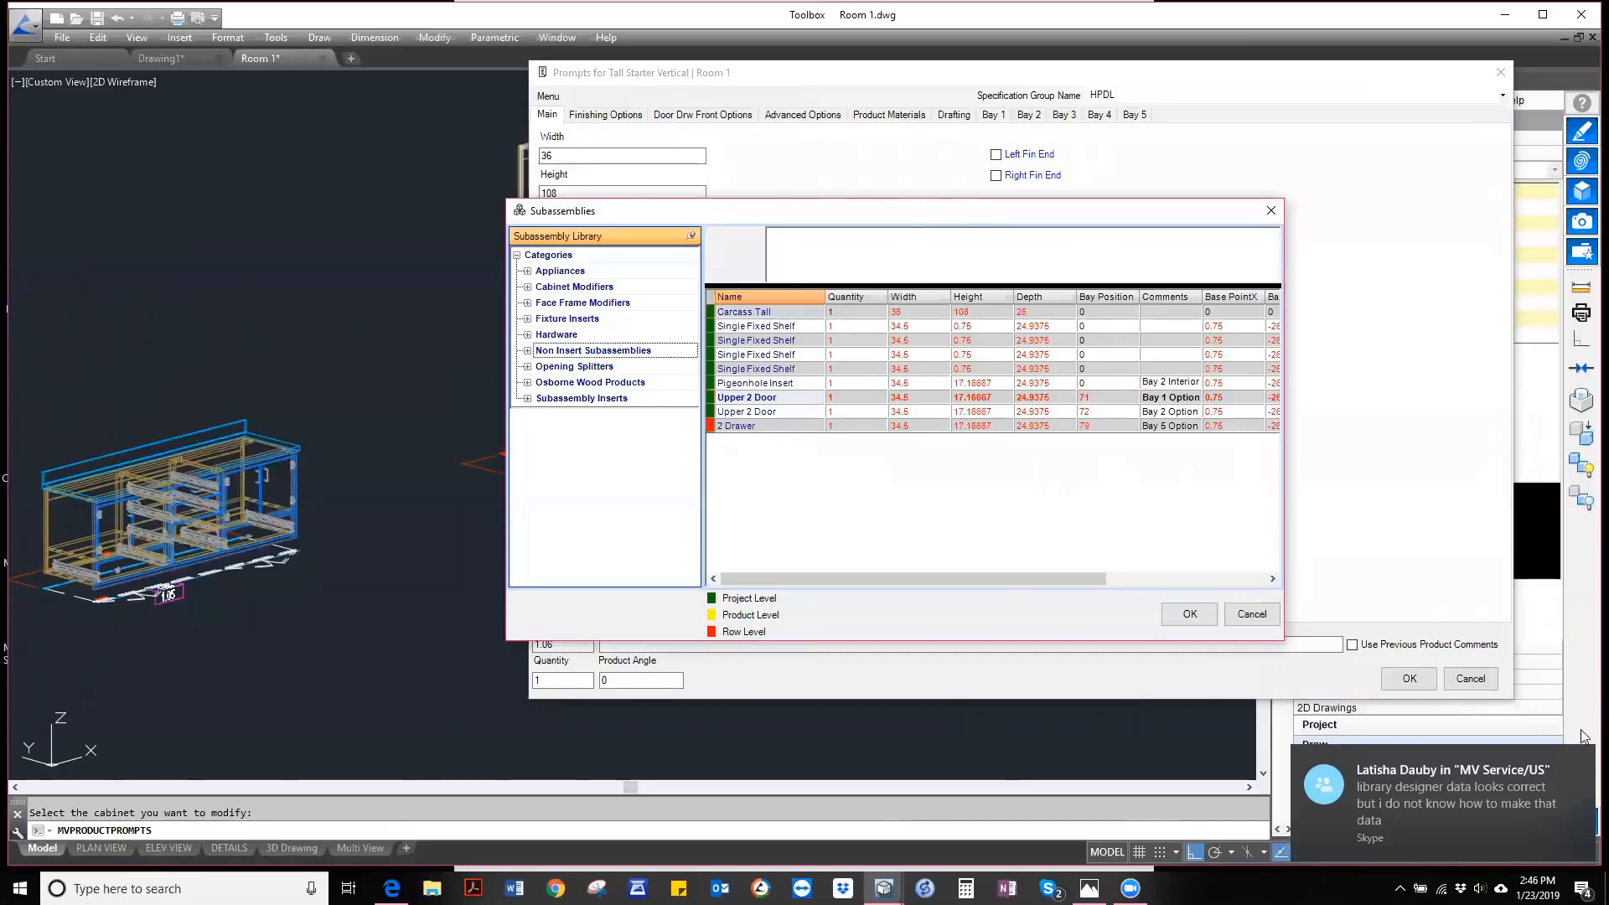
left_click(1578, 758)
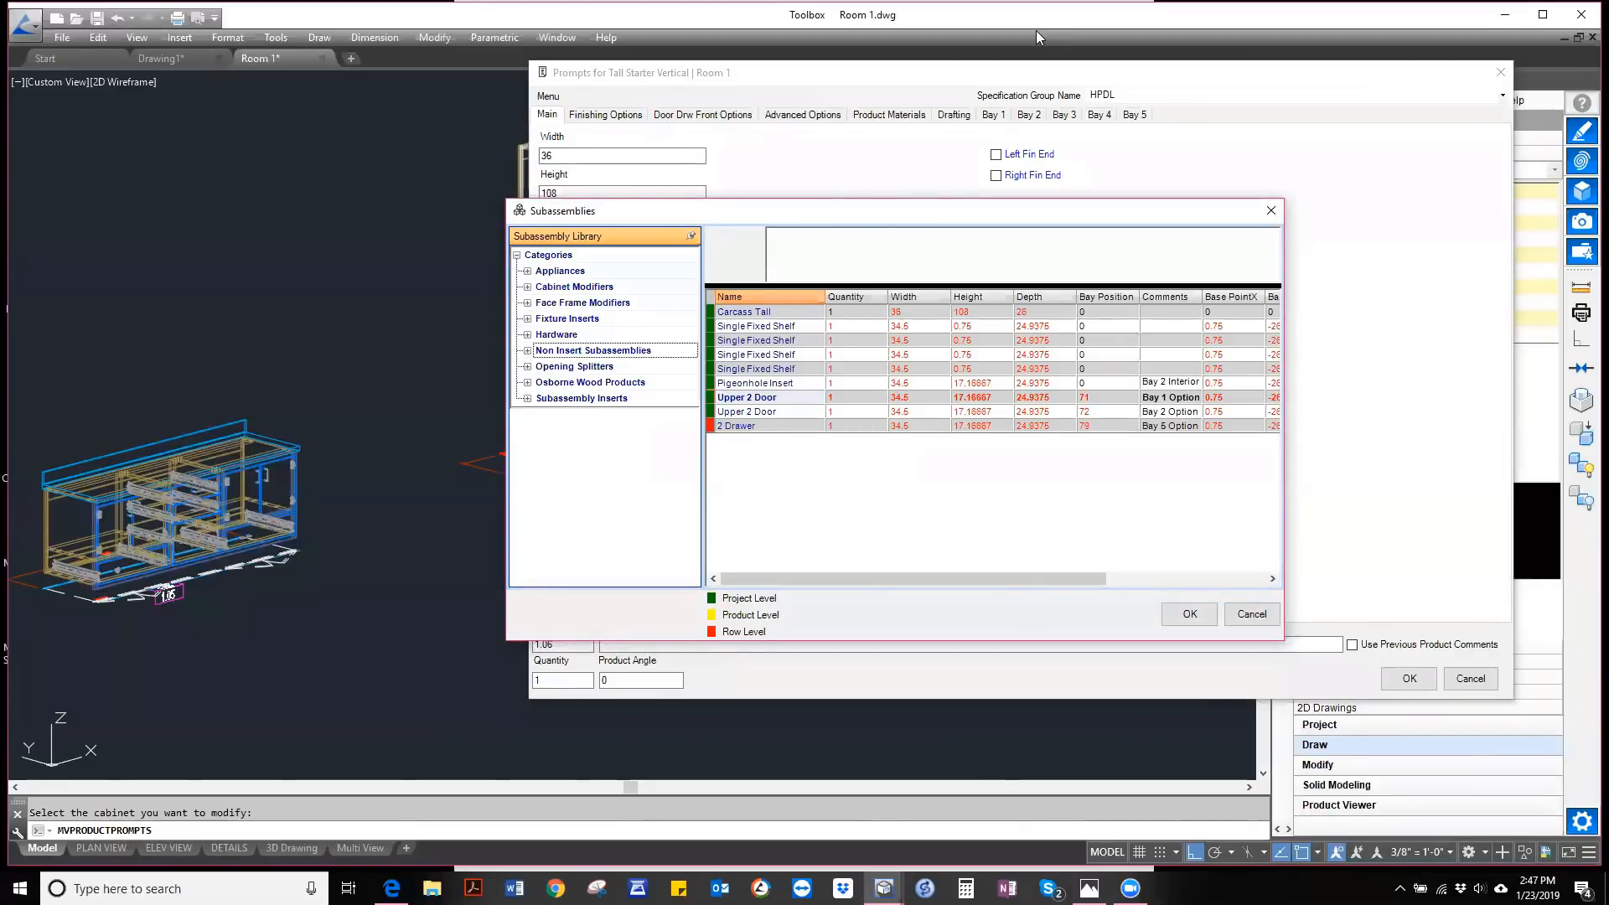
left_click(527, 351)
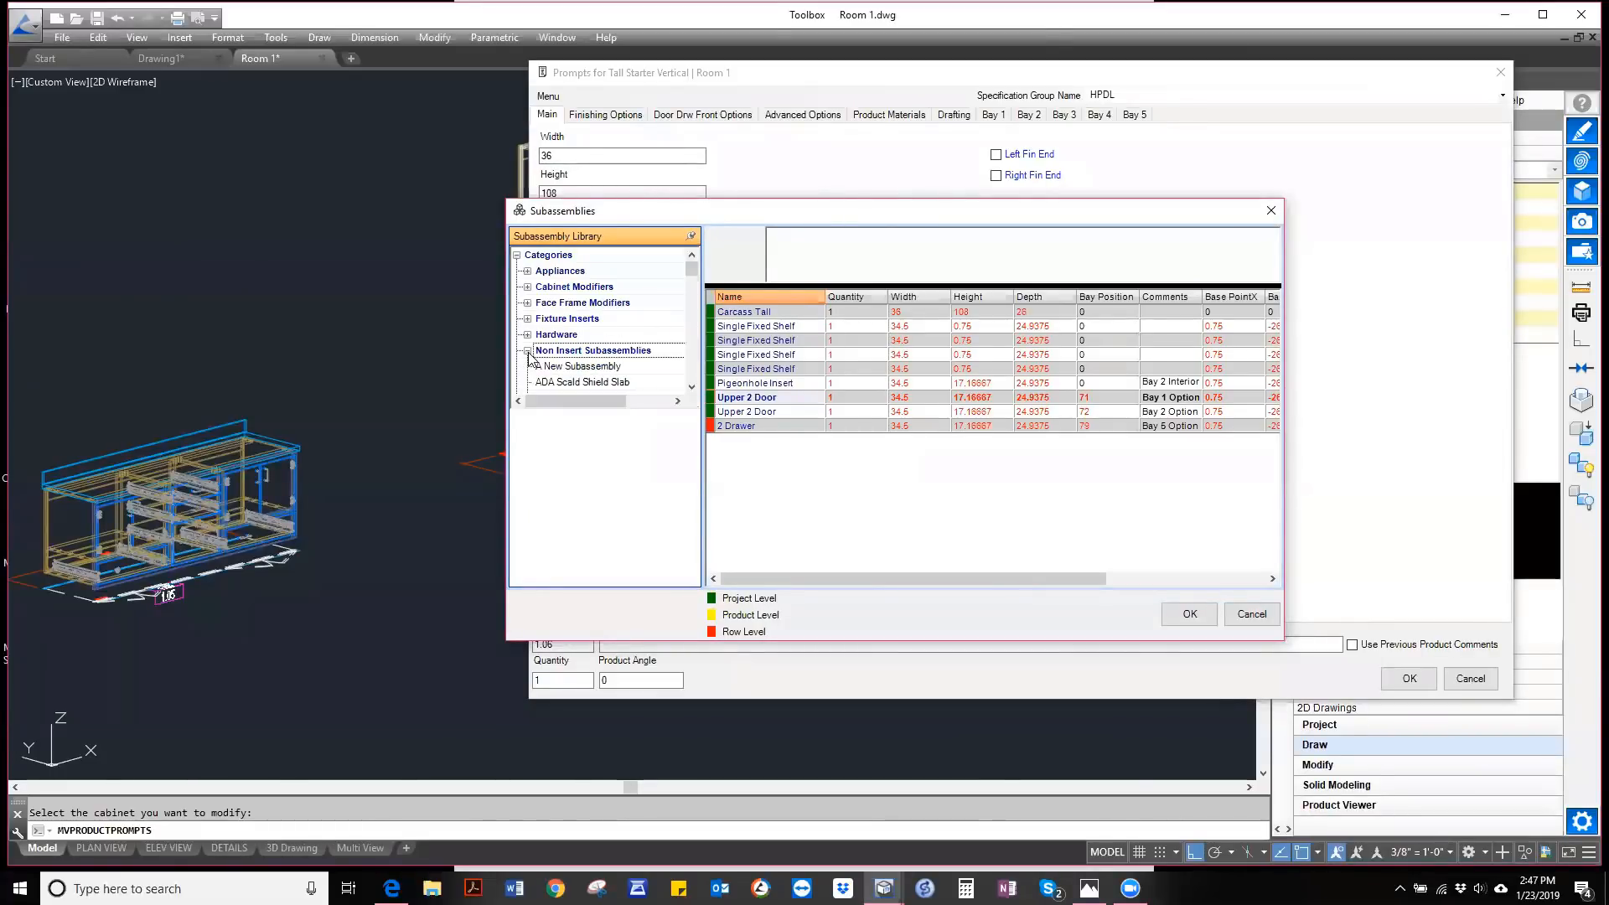
scroll(536, 285, "down", 2)
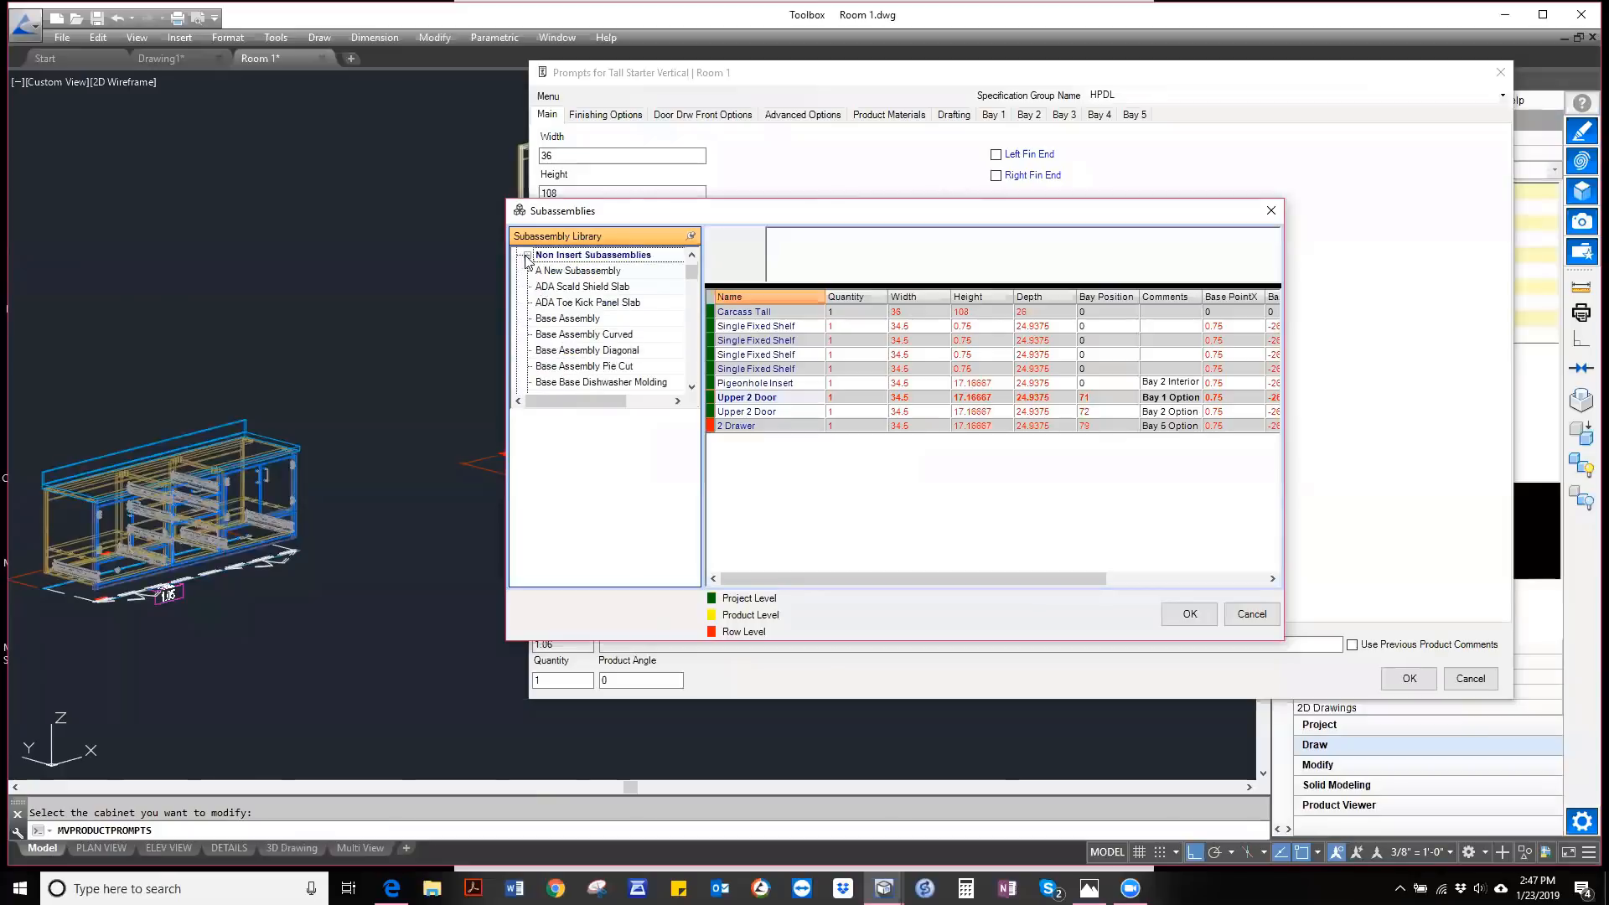
left_click(527, 256)
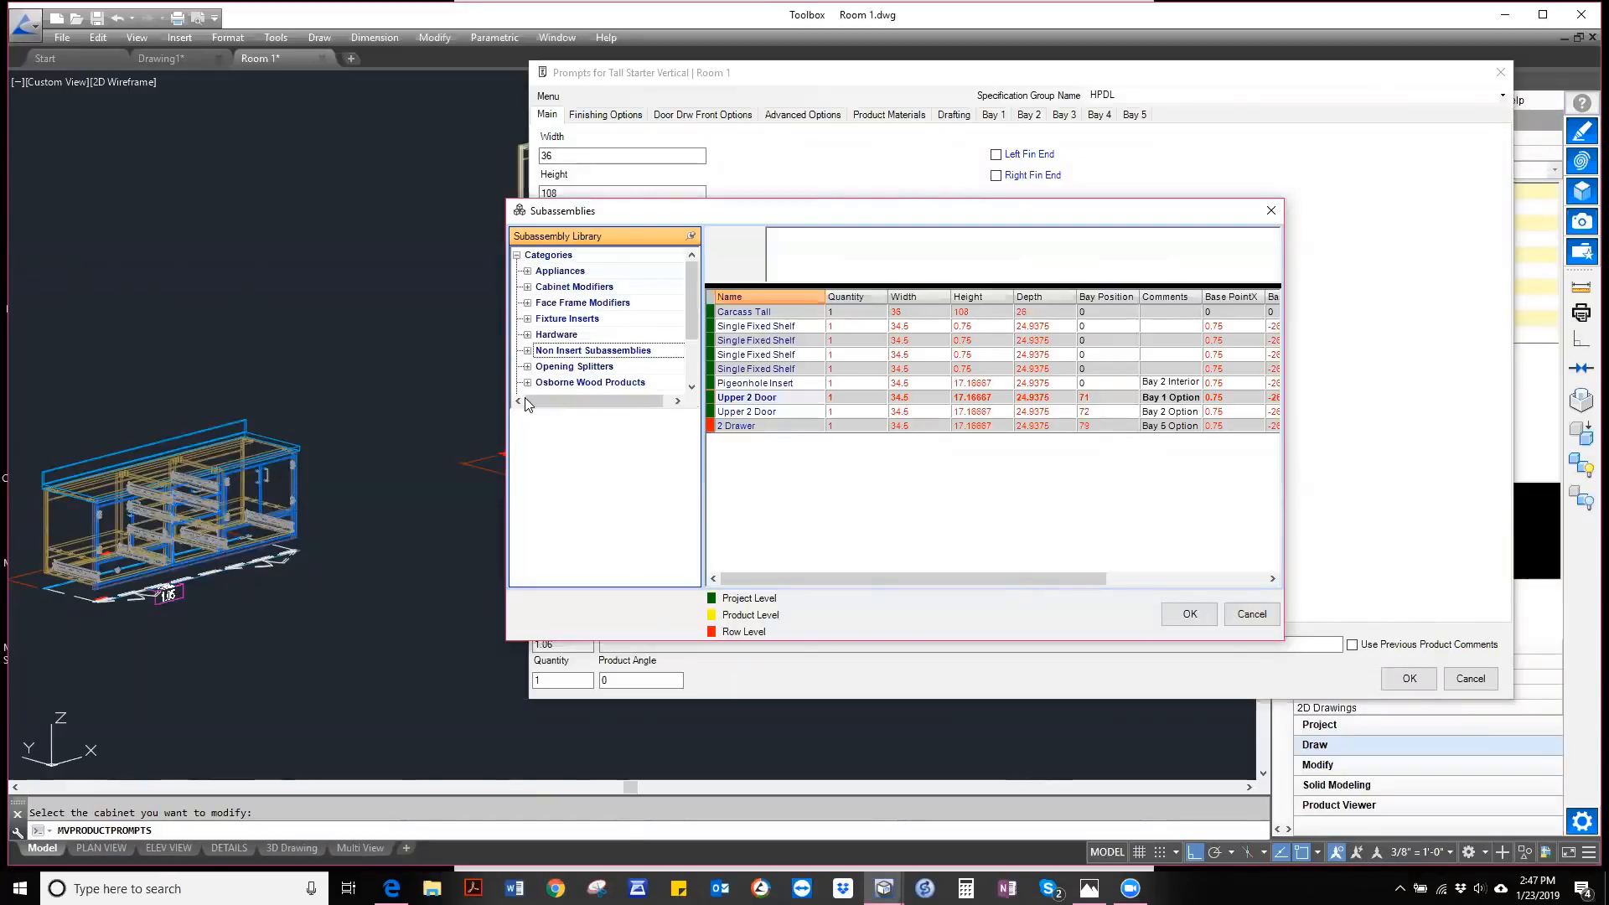
- Add the 4 Drawer insert from the Door and Drawers group of Subassembly Inserts to the cabinet's subassembly list
left_click(527, 398)
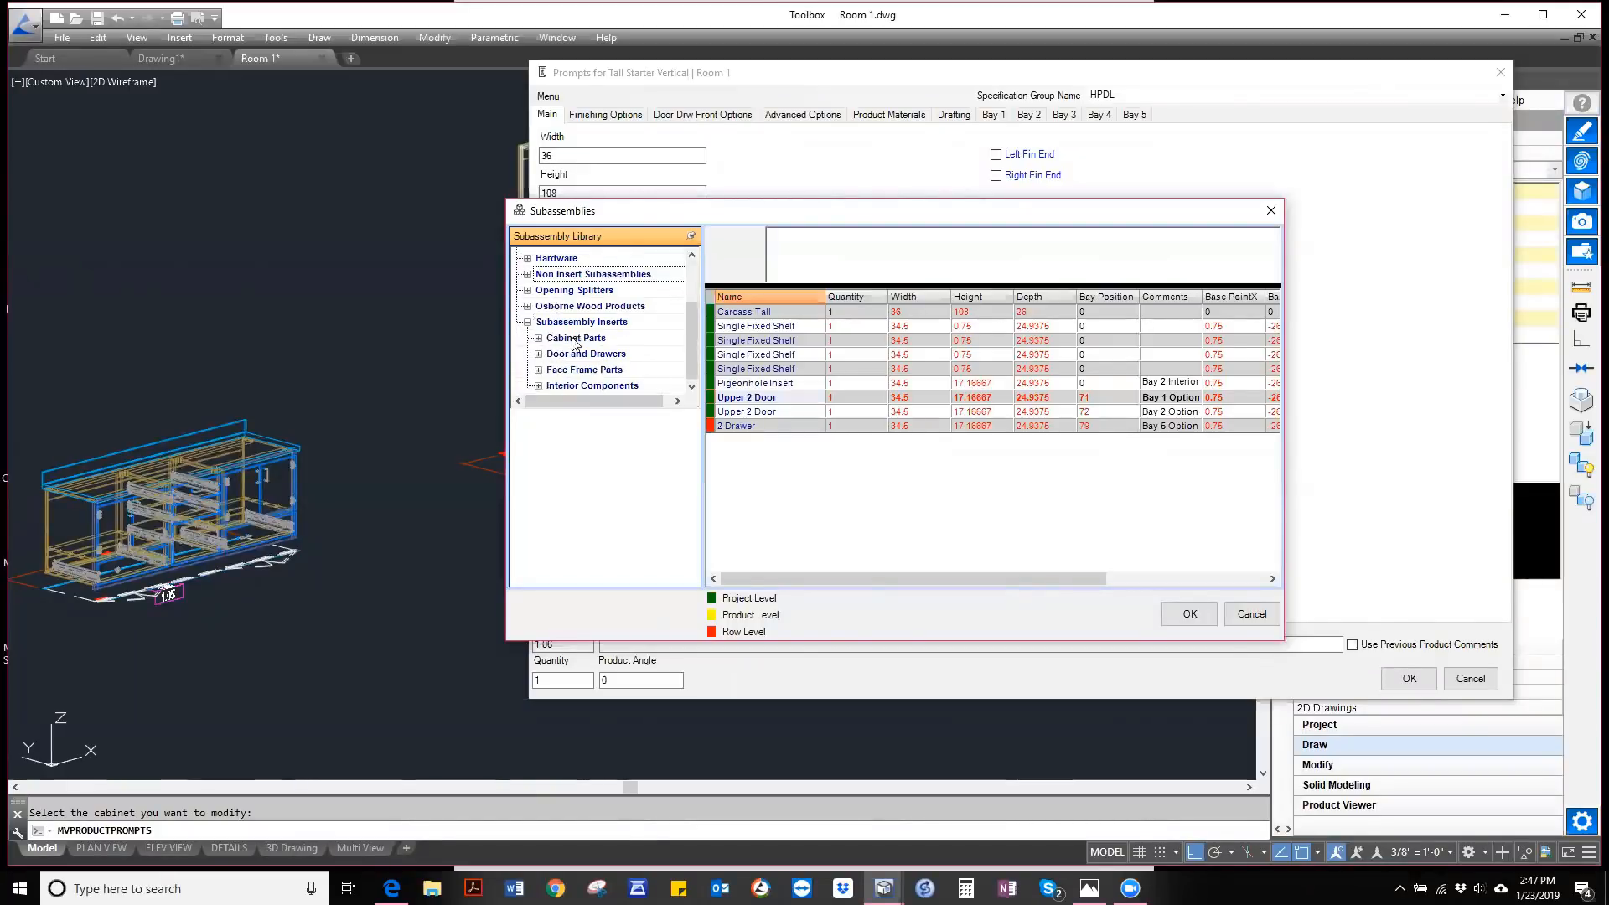
left_click(539, 386)
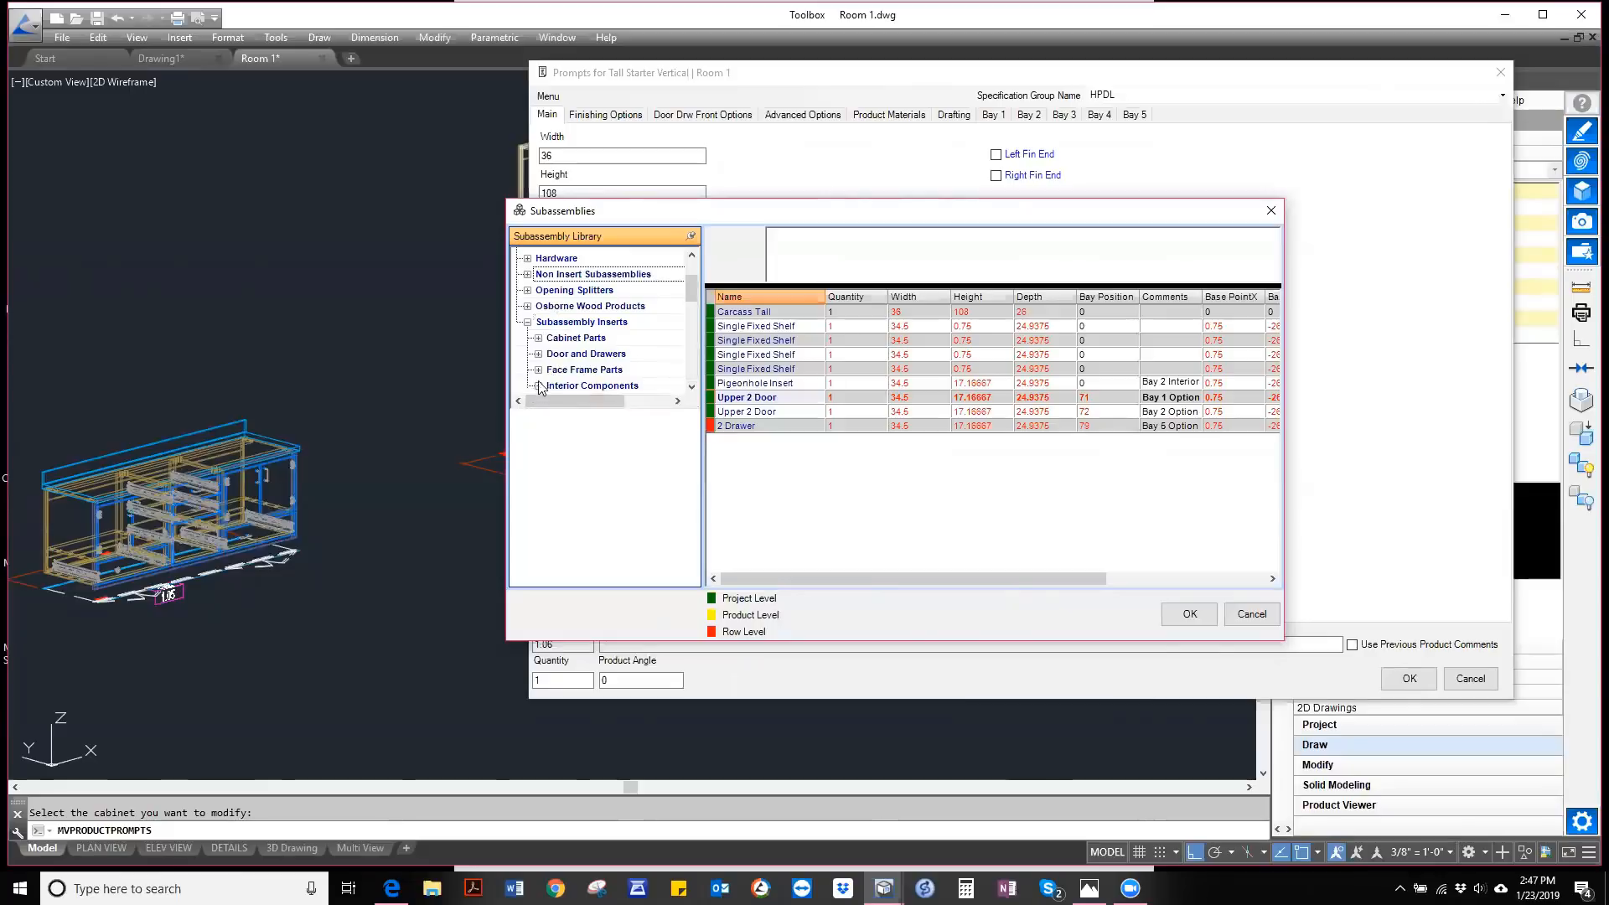
left_click(538, 353)
scroll(542, 351, "down", 4)
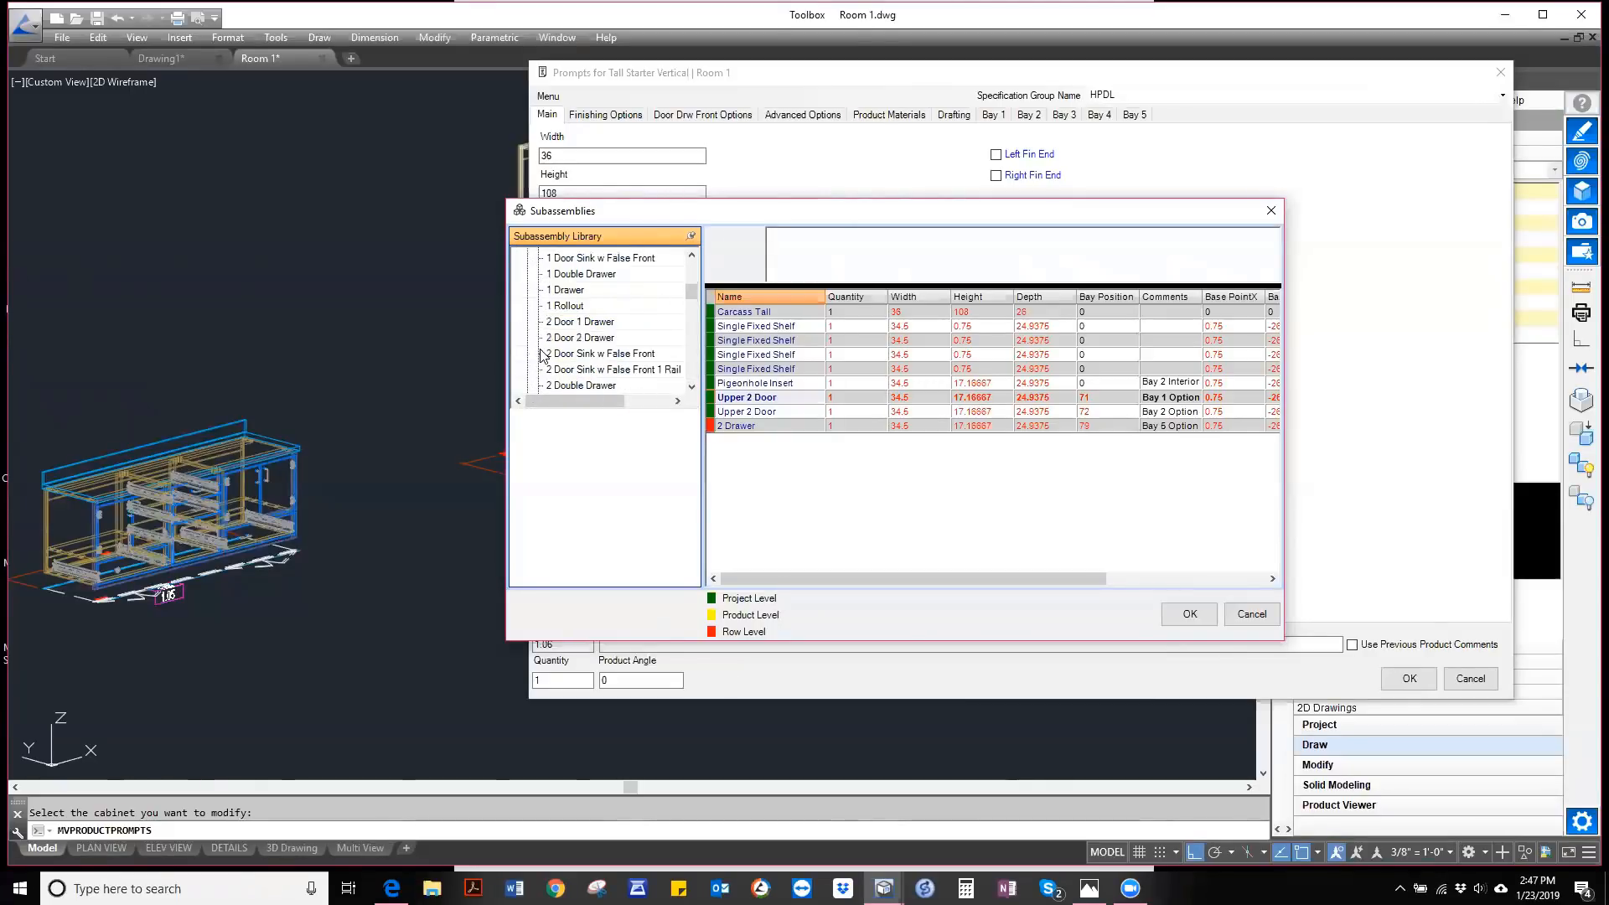
scroll(597, 325, "down", 2)
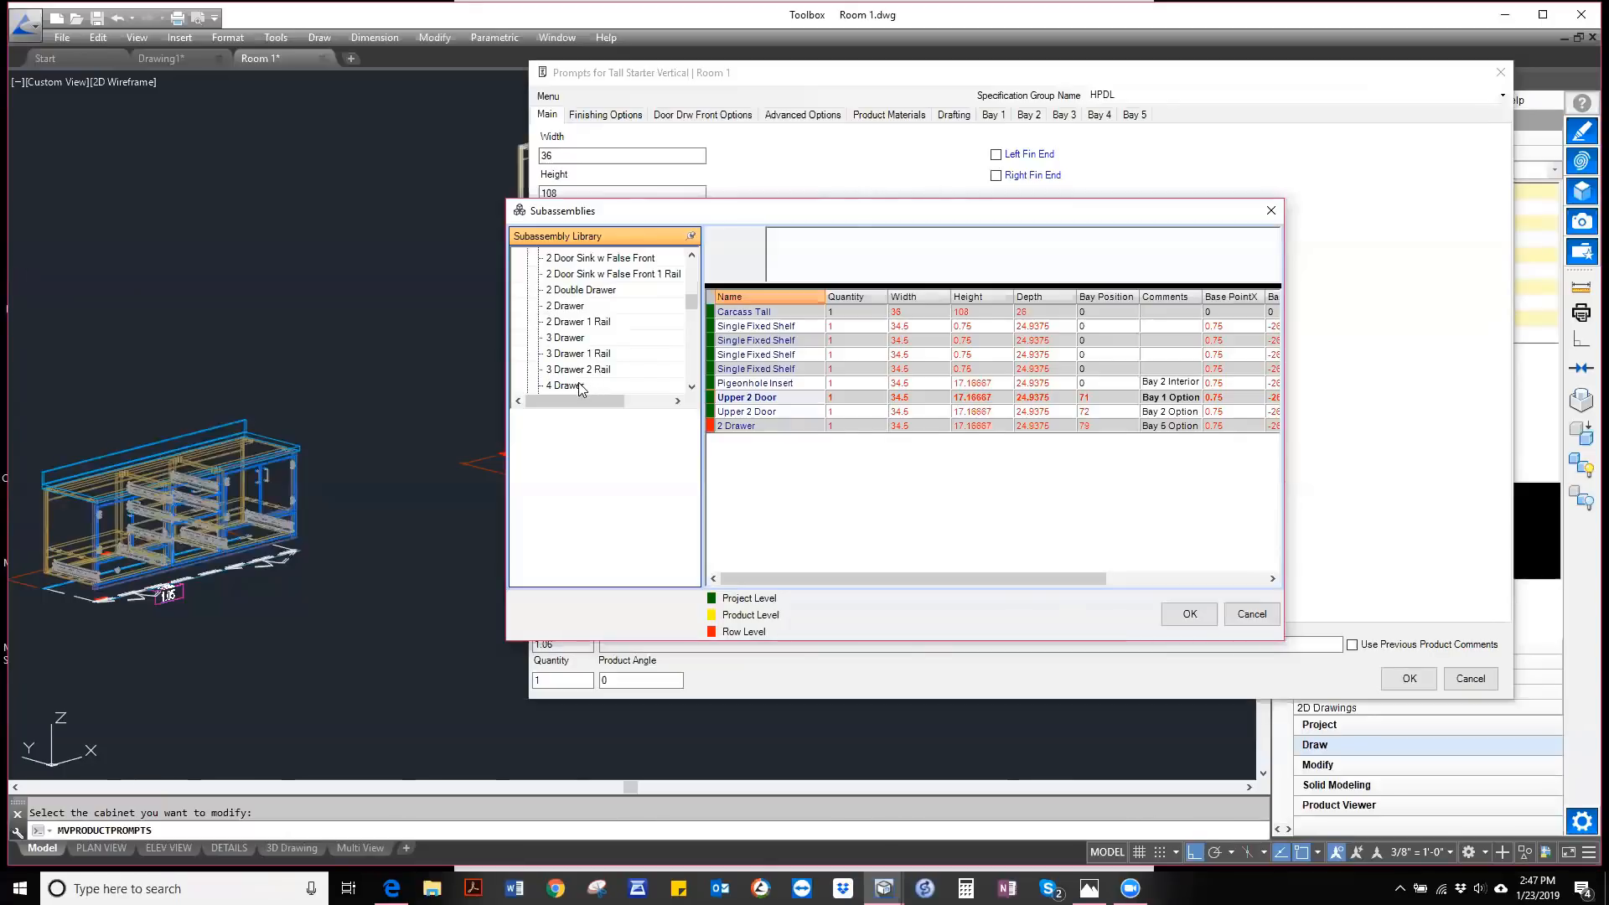
left_click(566, 385)
left_click_drag(577, 388, 838, 457)
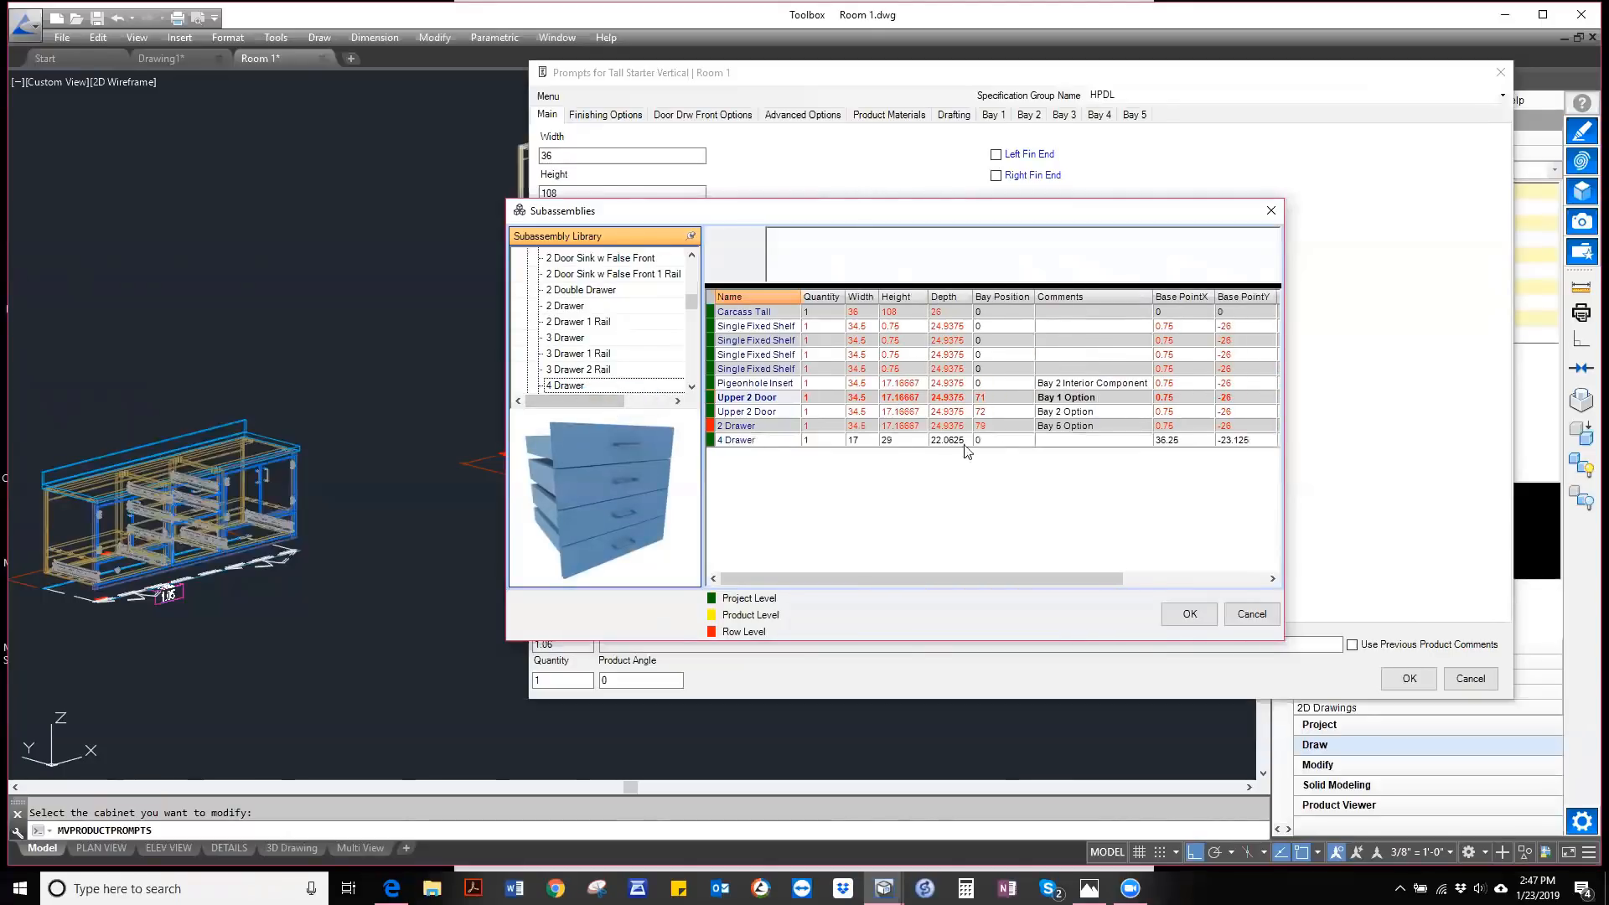
left_click(766, 441)
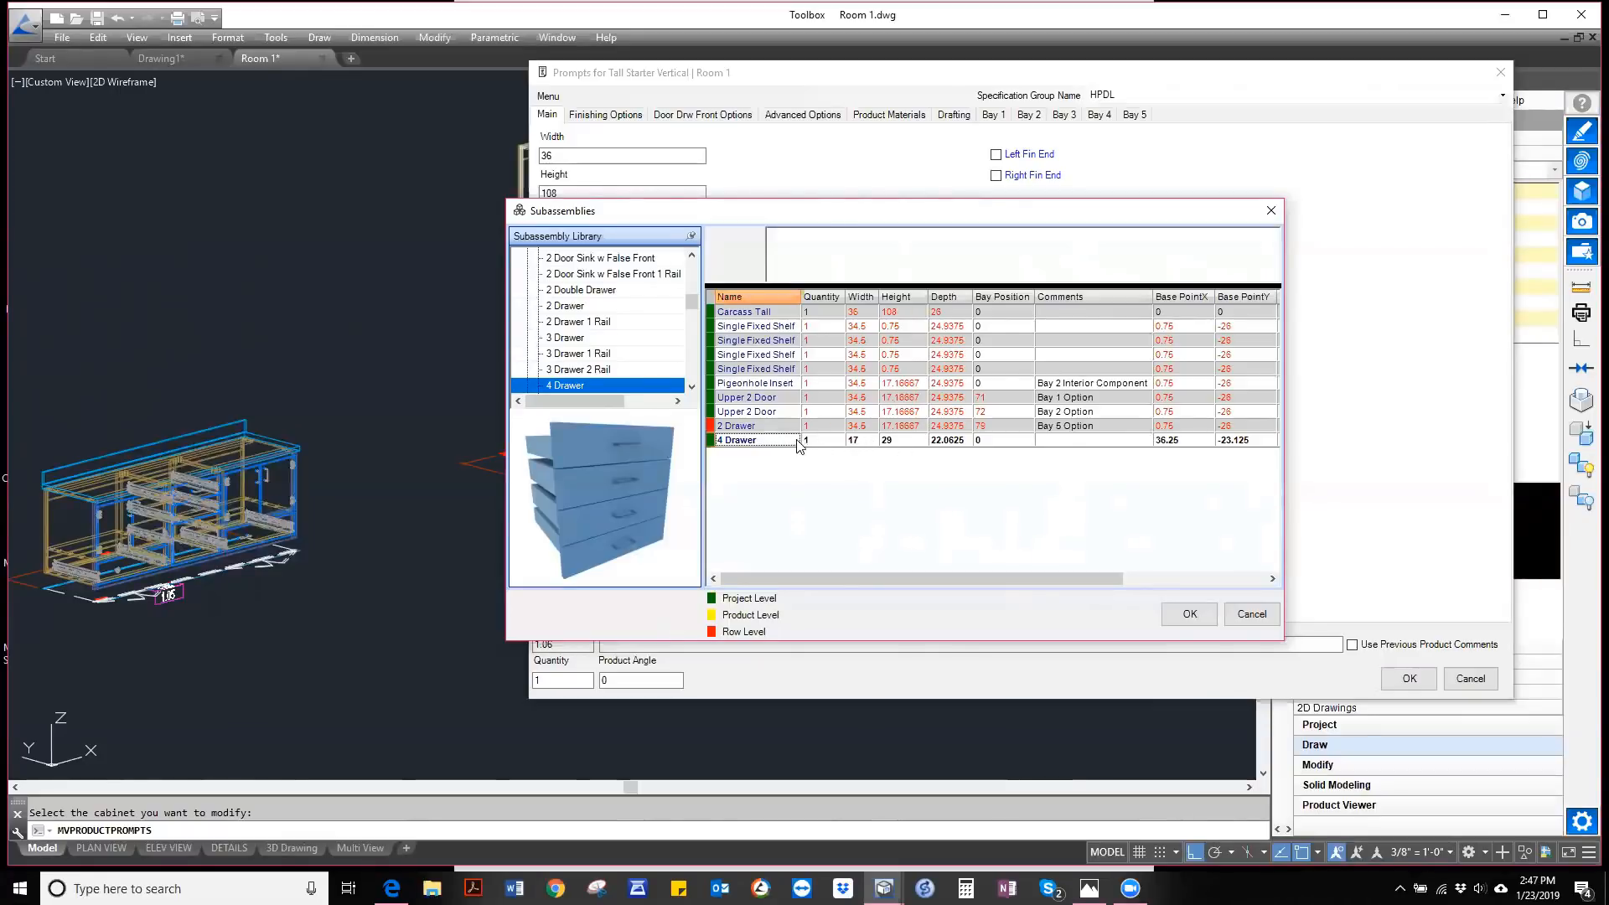
left_click_drag(692, 305, 692, 266)
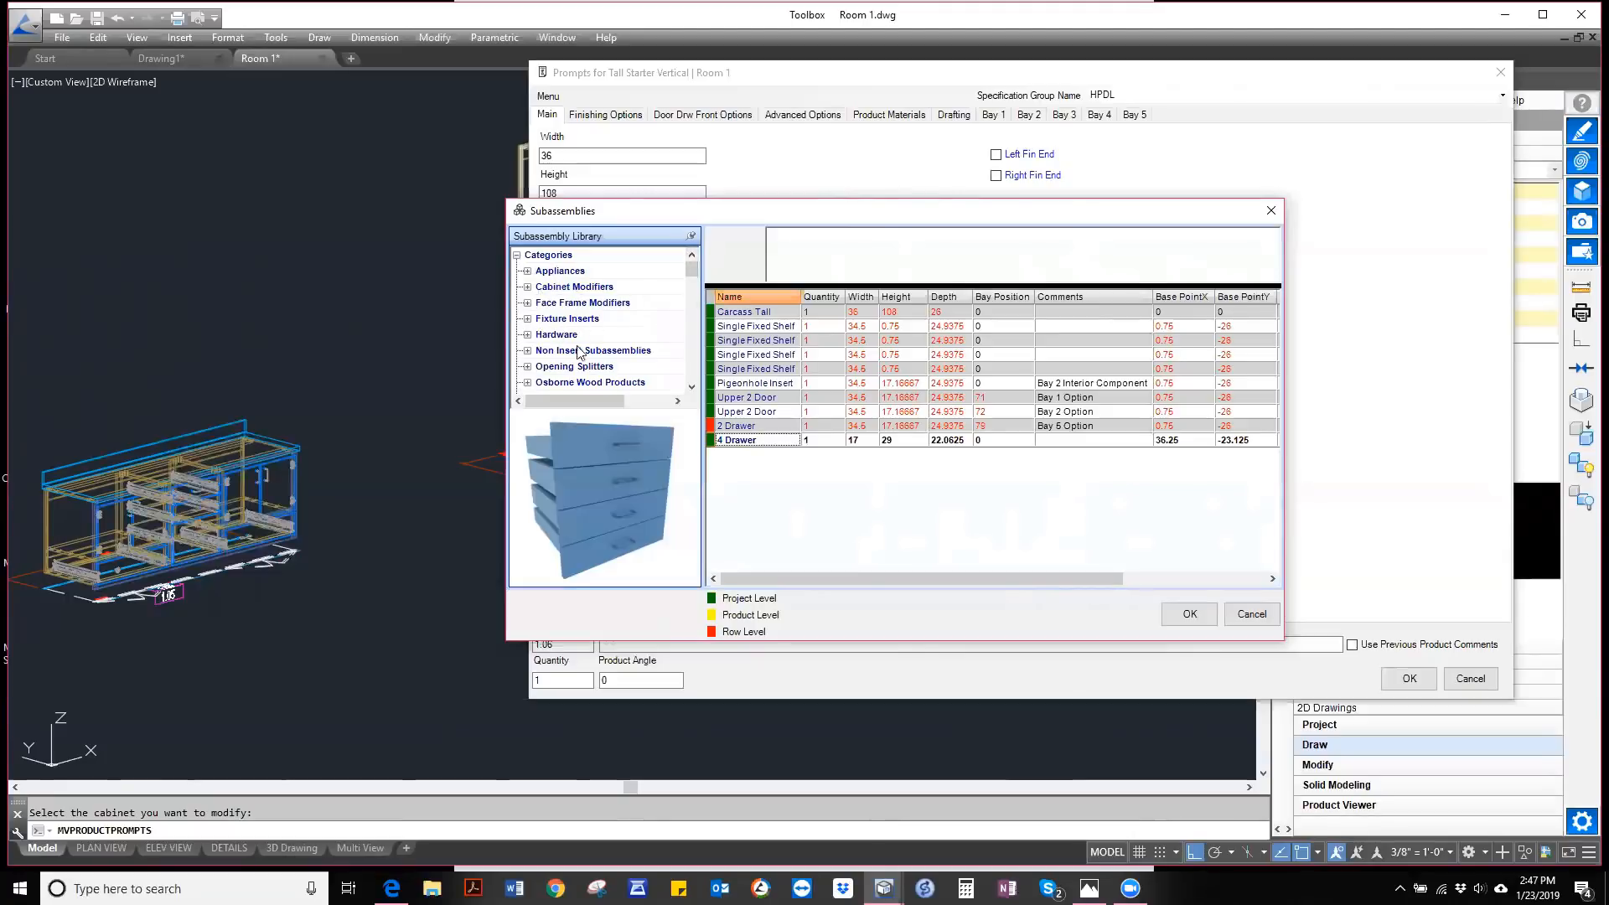
left_click_drag(688, 276, 692, 358)
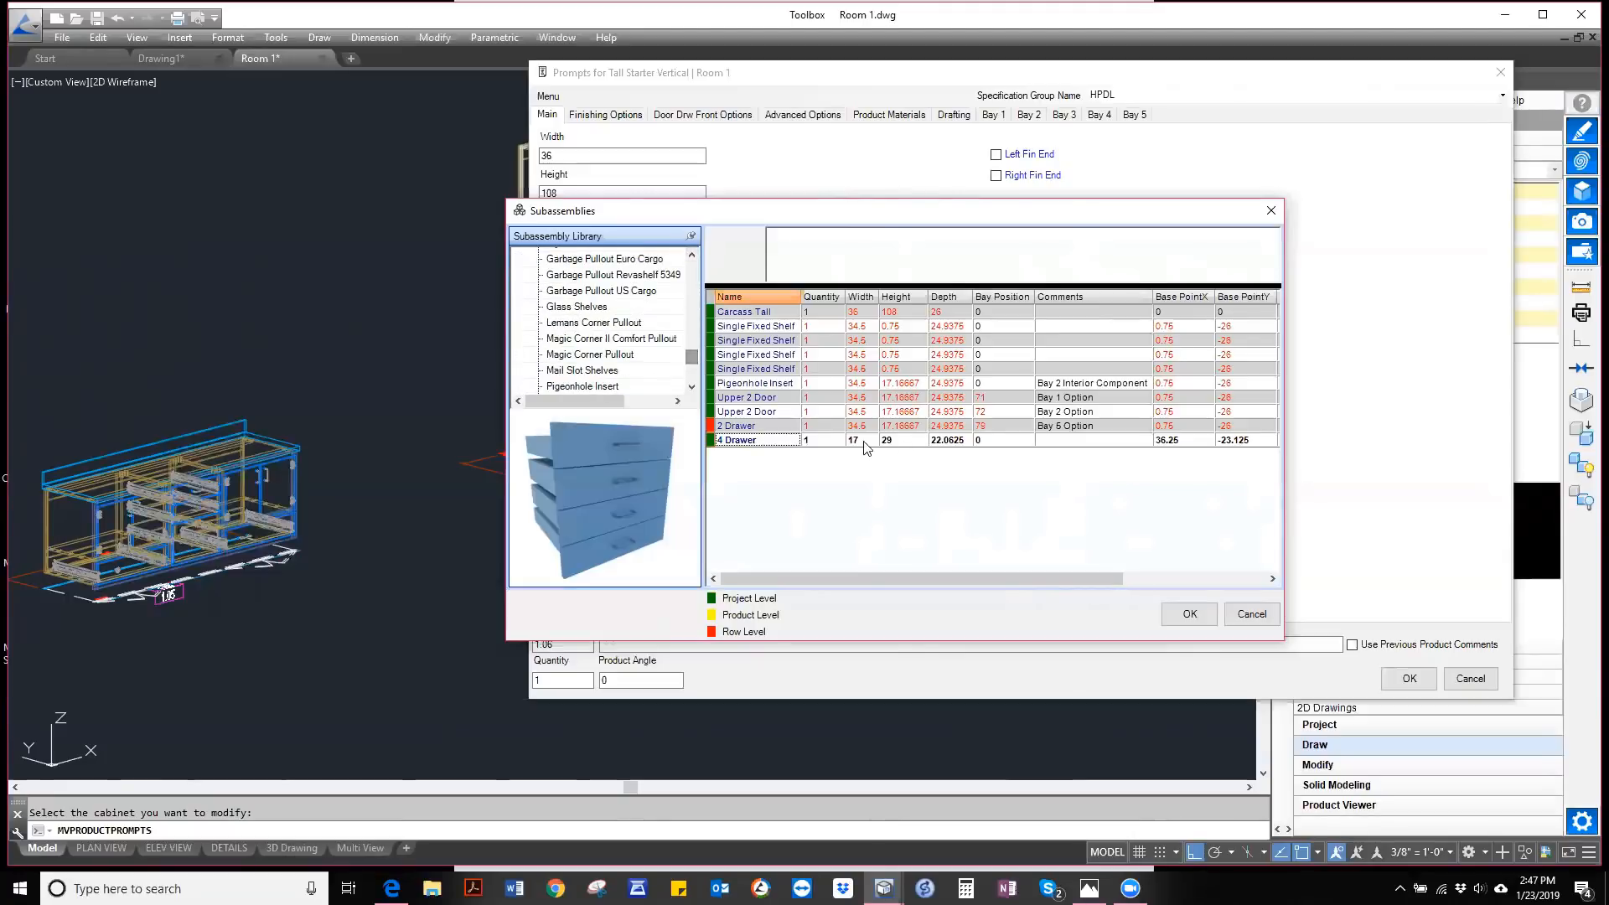
- Fit the 4 Drawer insert to the 34.5 by 30 opening above the bottom drawers by picking the opening's opposite corners
left_click(861, 441)
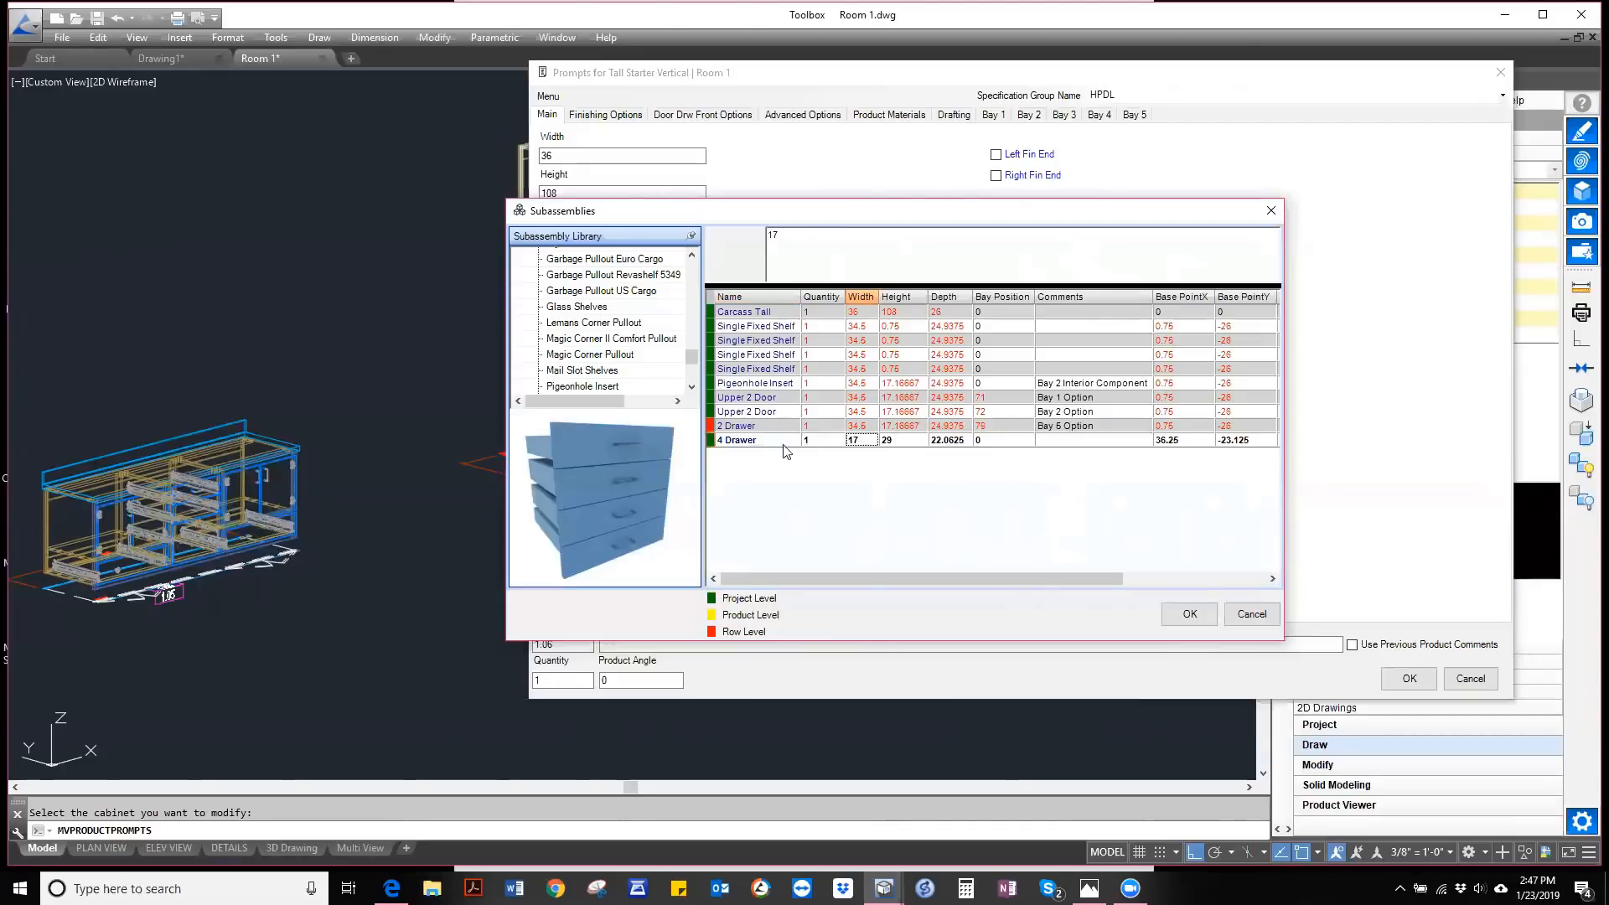
right_click(752, 442)
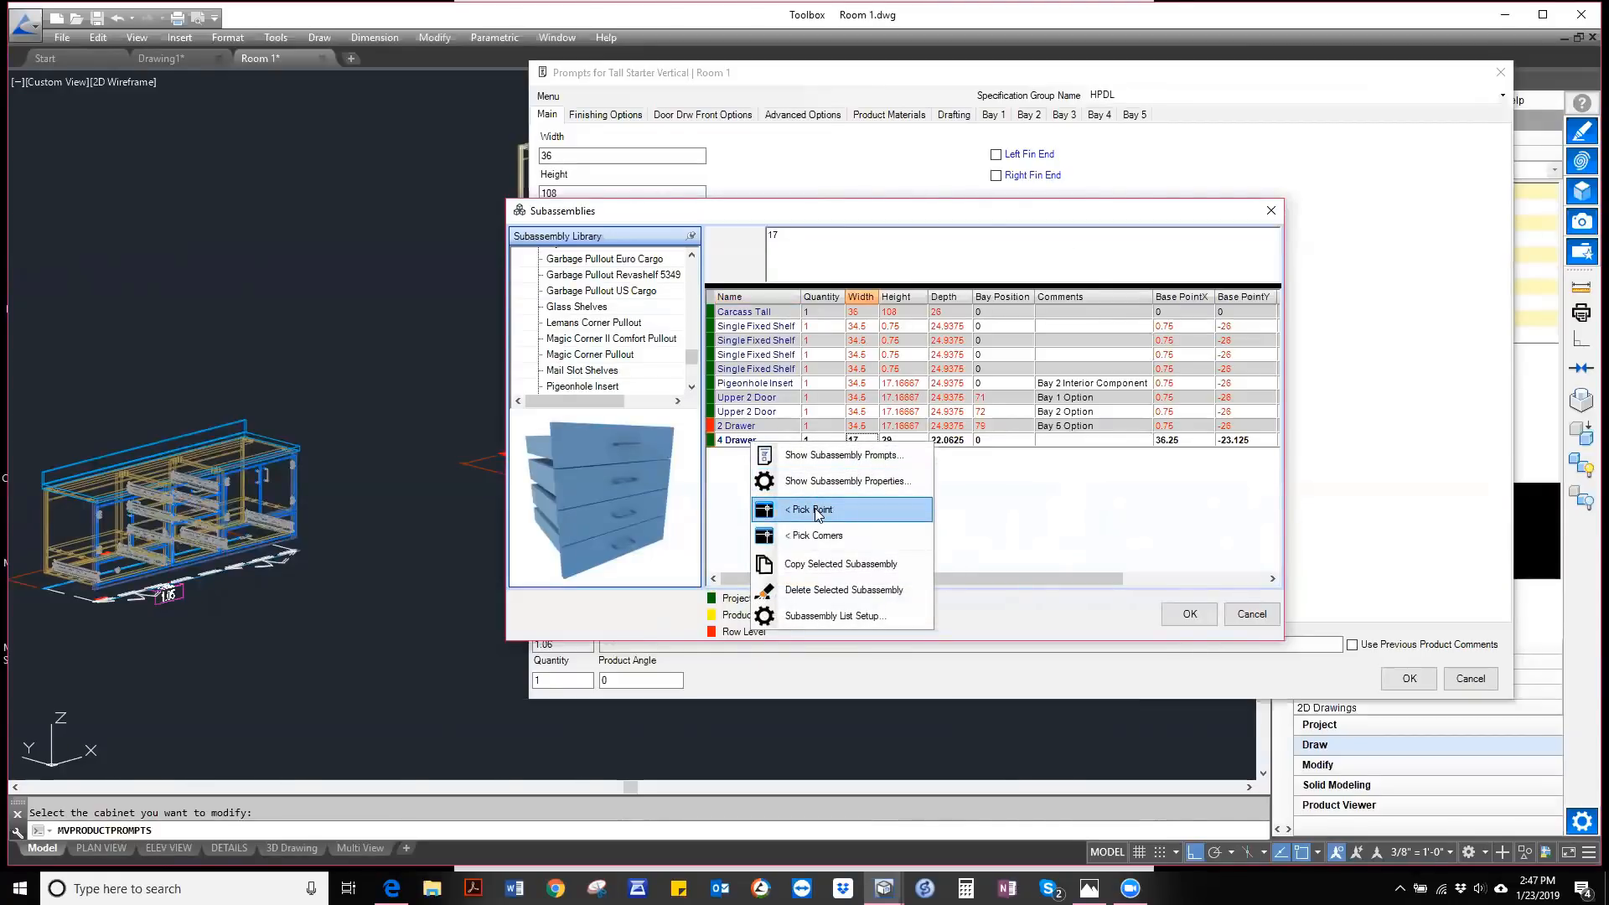
left_click(815, 536)
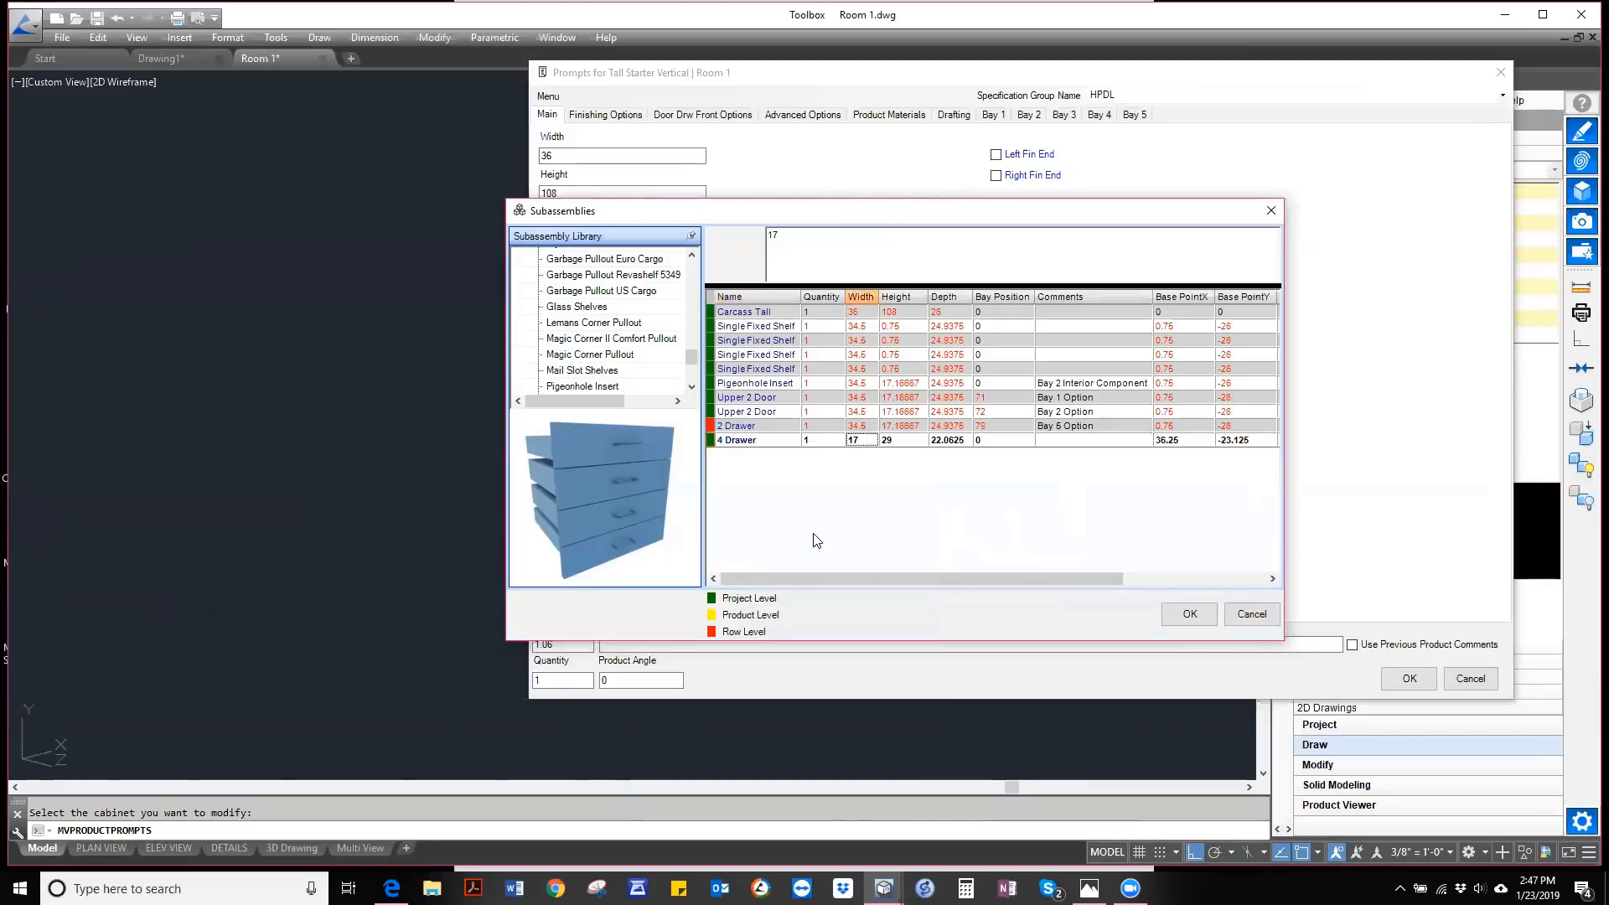
scroll(600, 304, "up", 5)
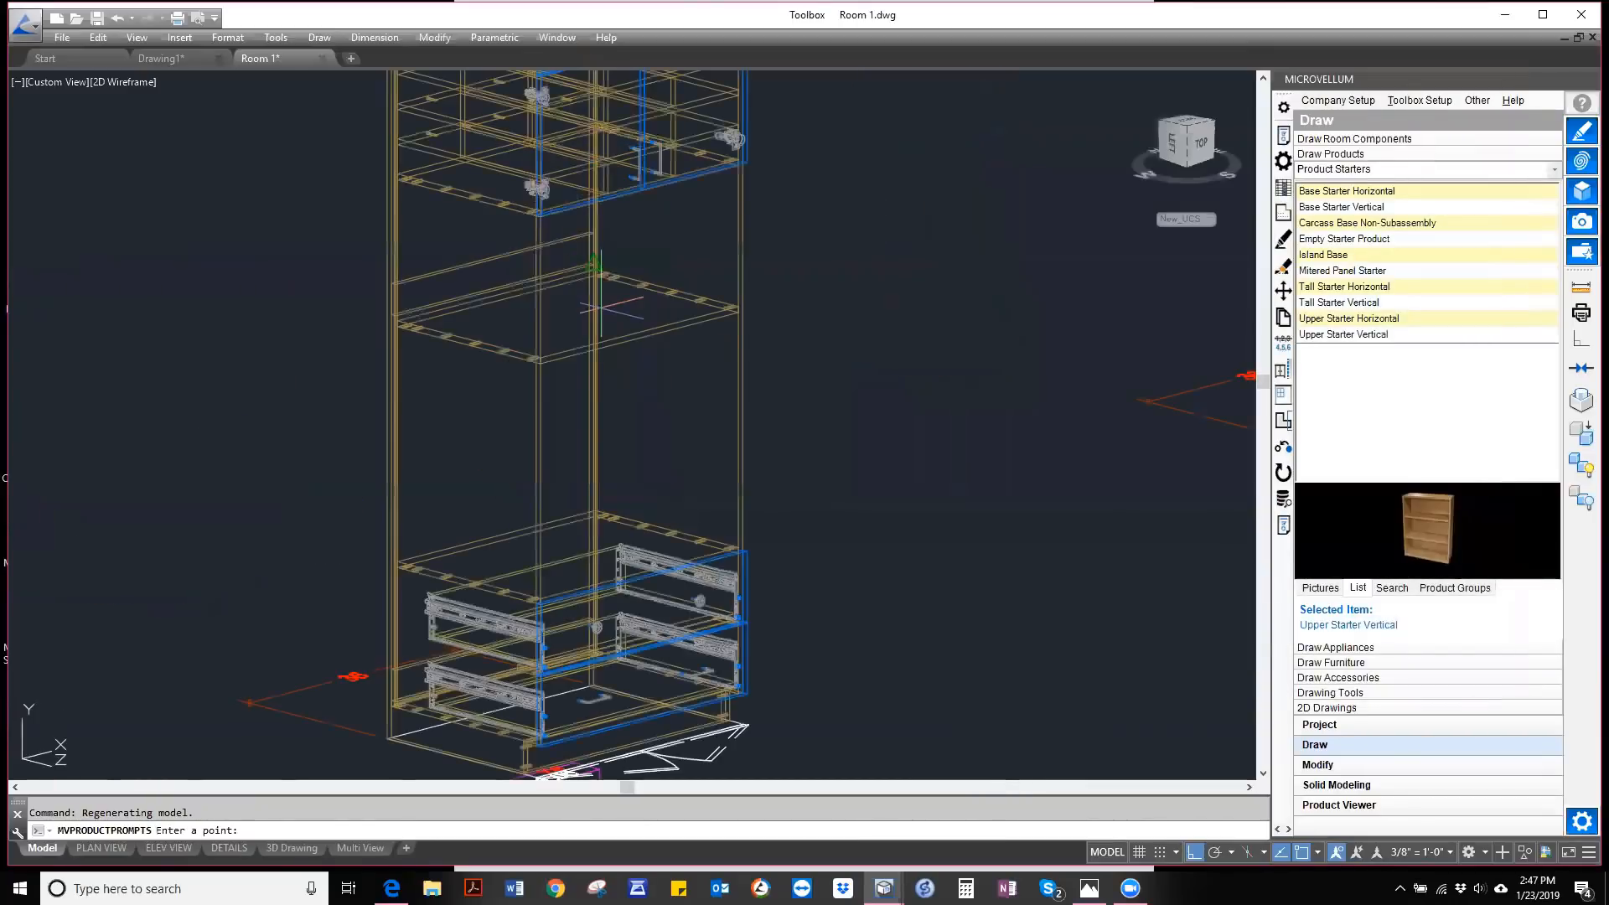
scroll(559, 577, "up", 3)
left_click(522, 624)
scroll(522, 624, "down", 4)
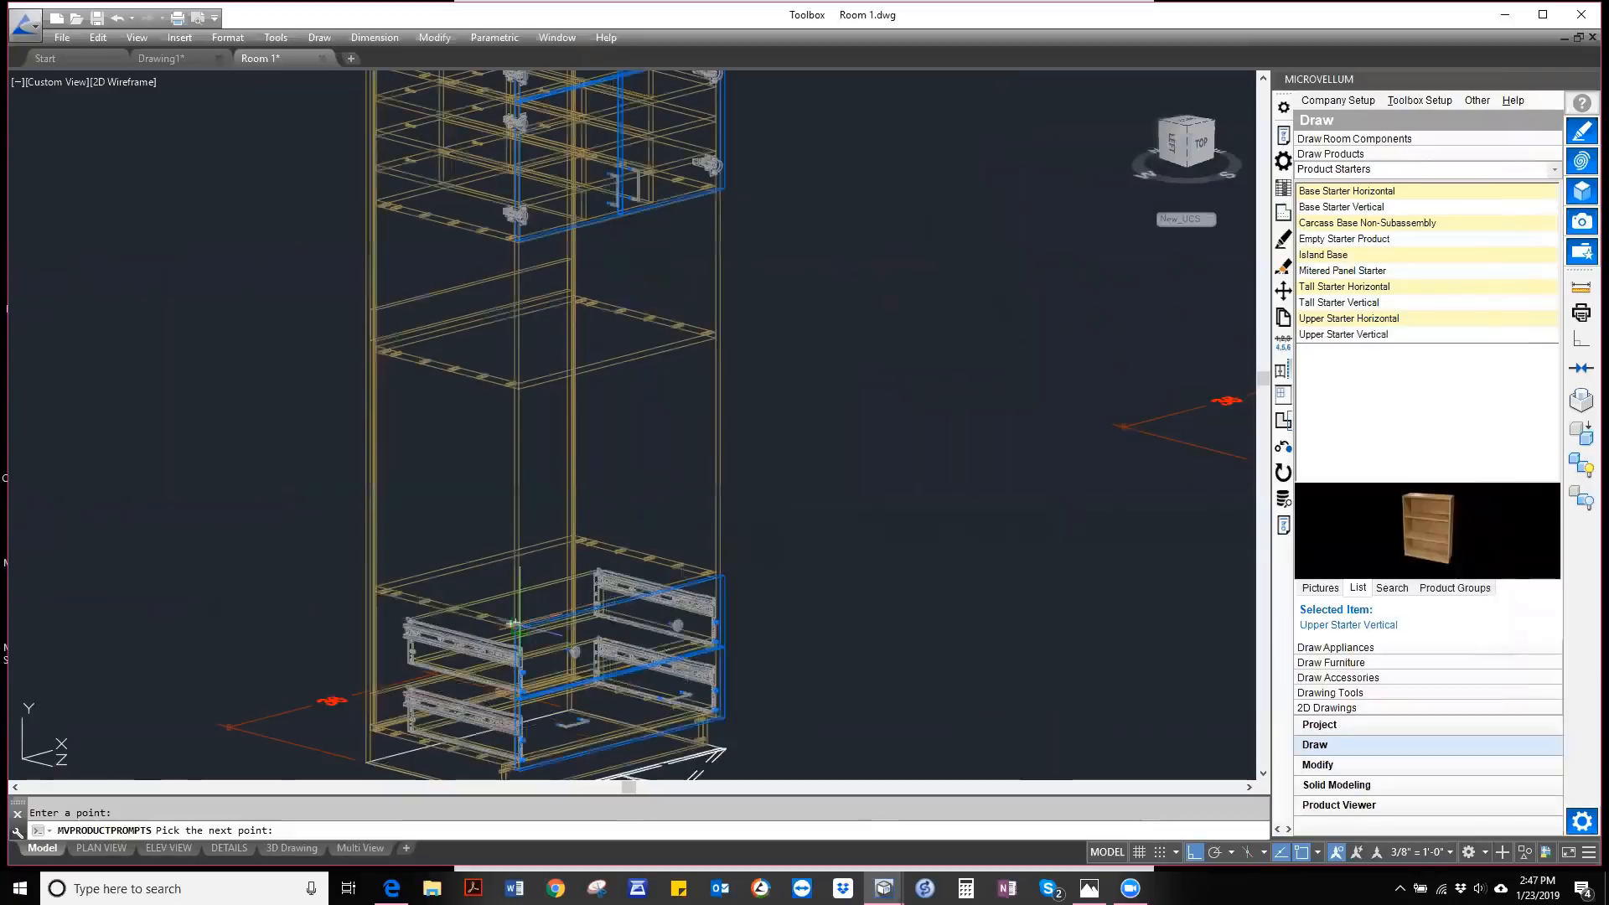
scroll(706, 340, "up", 2)
left_click(717, 344)
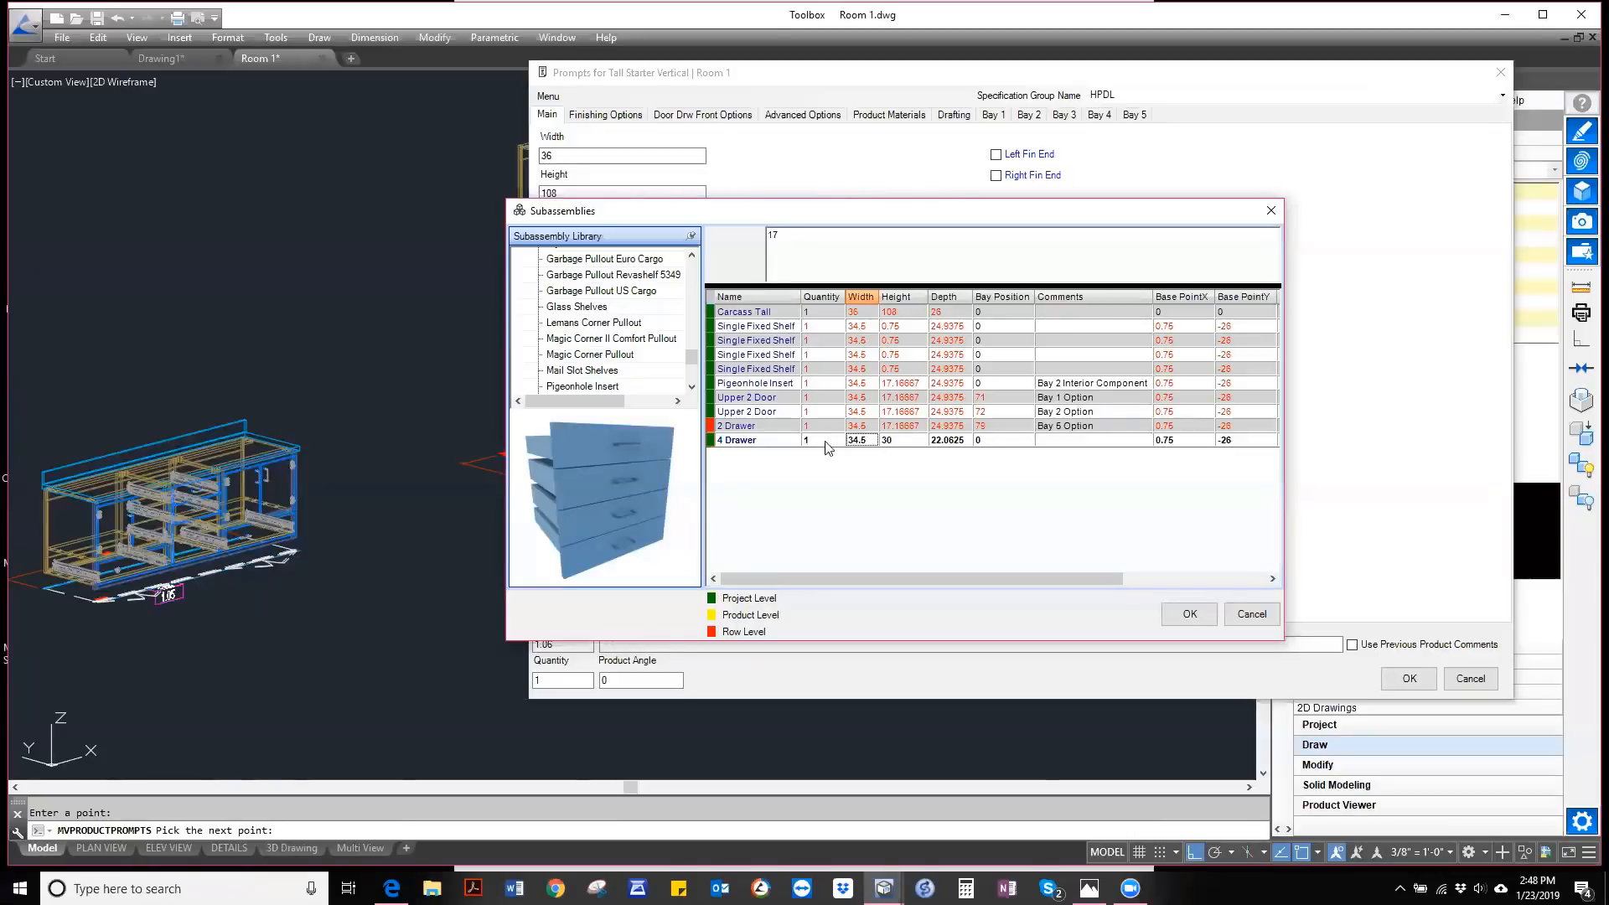
- Save the subassembly list and product prompts to redraw tall cabinet 1.06 with the 4 Drawer insert
right_click(774, 441)
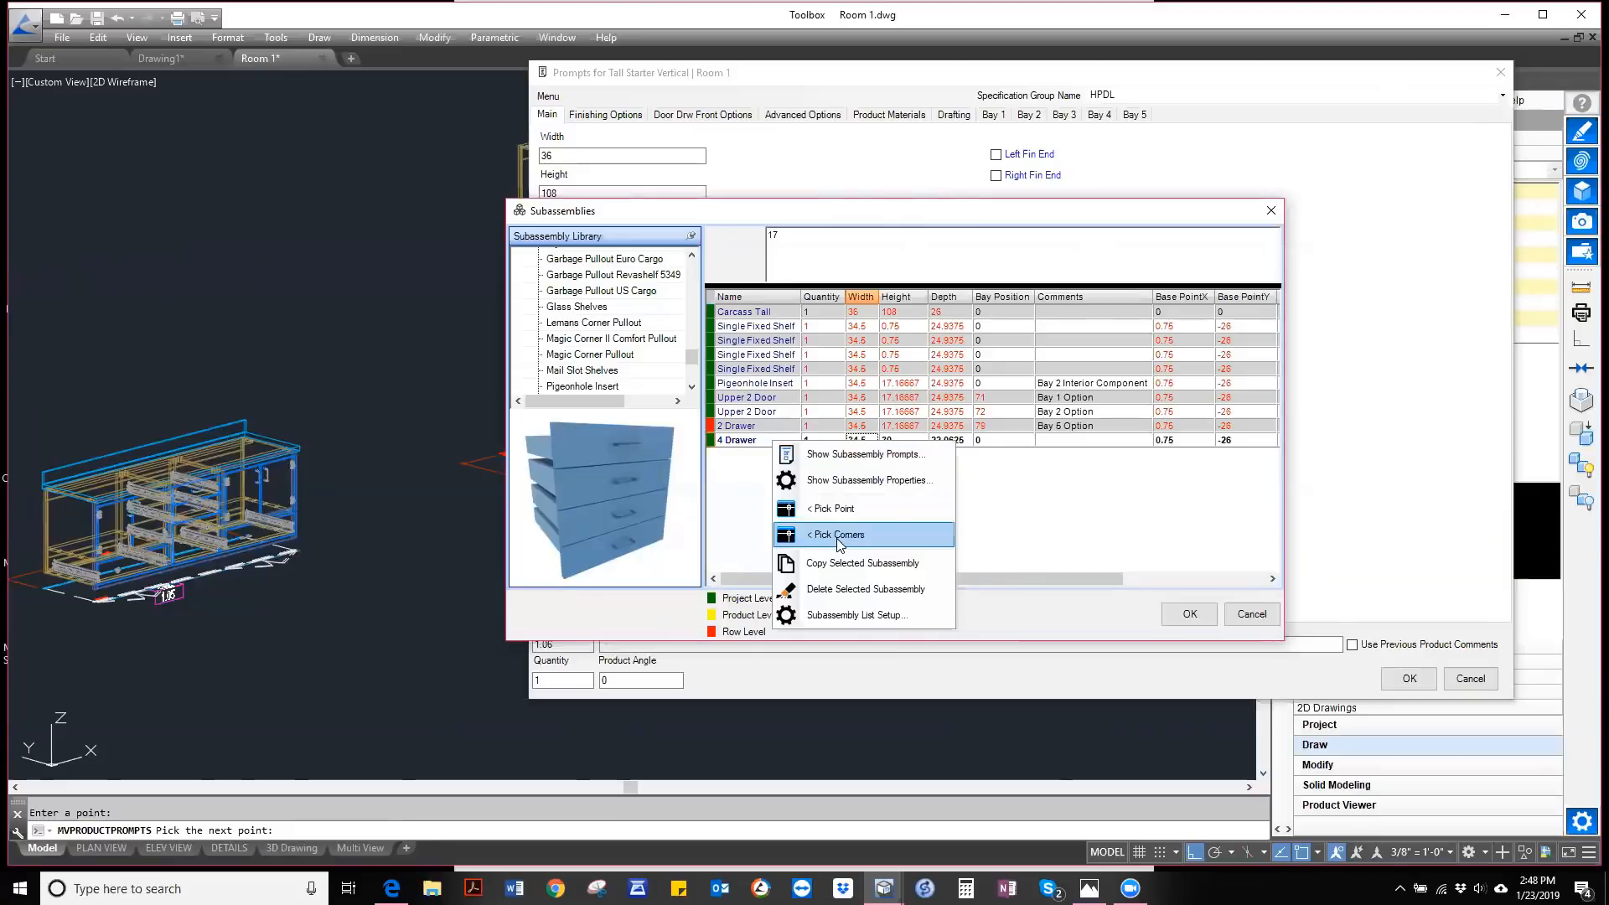
left_click(994, 440)
left_click(859, 443)
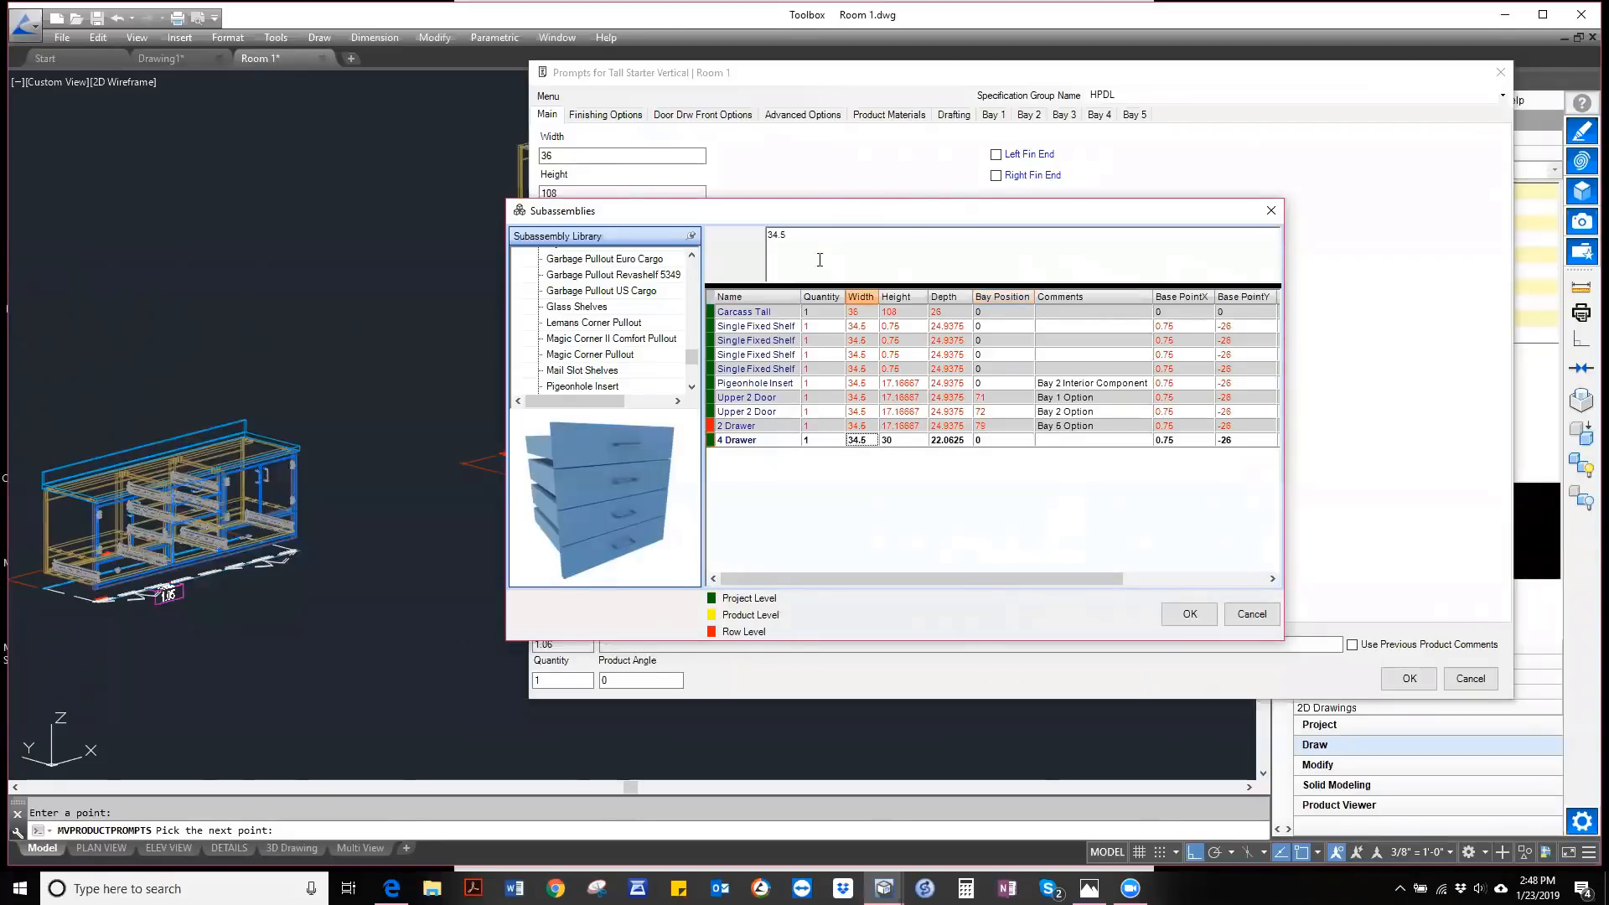
left_click(1189, 613)
left_click(1410, 678)
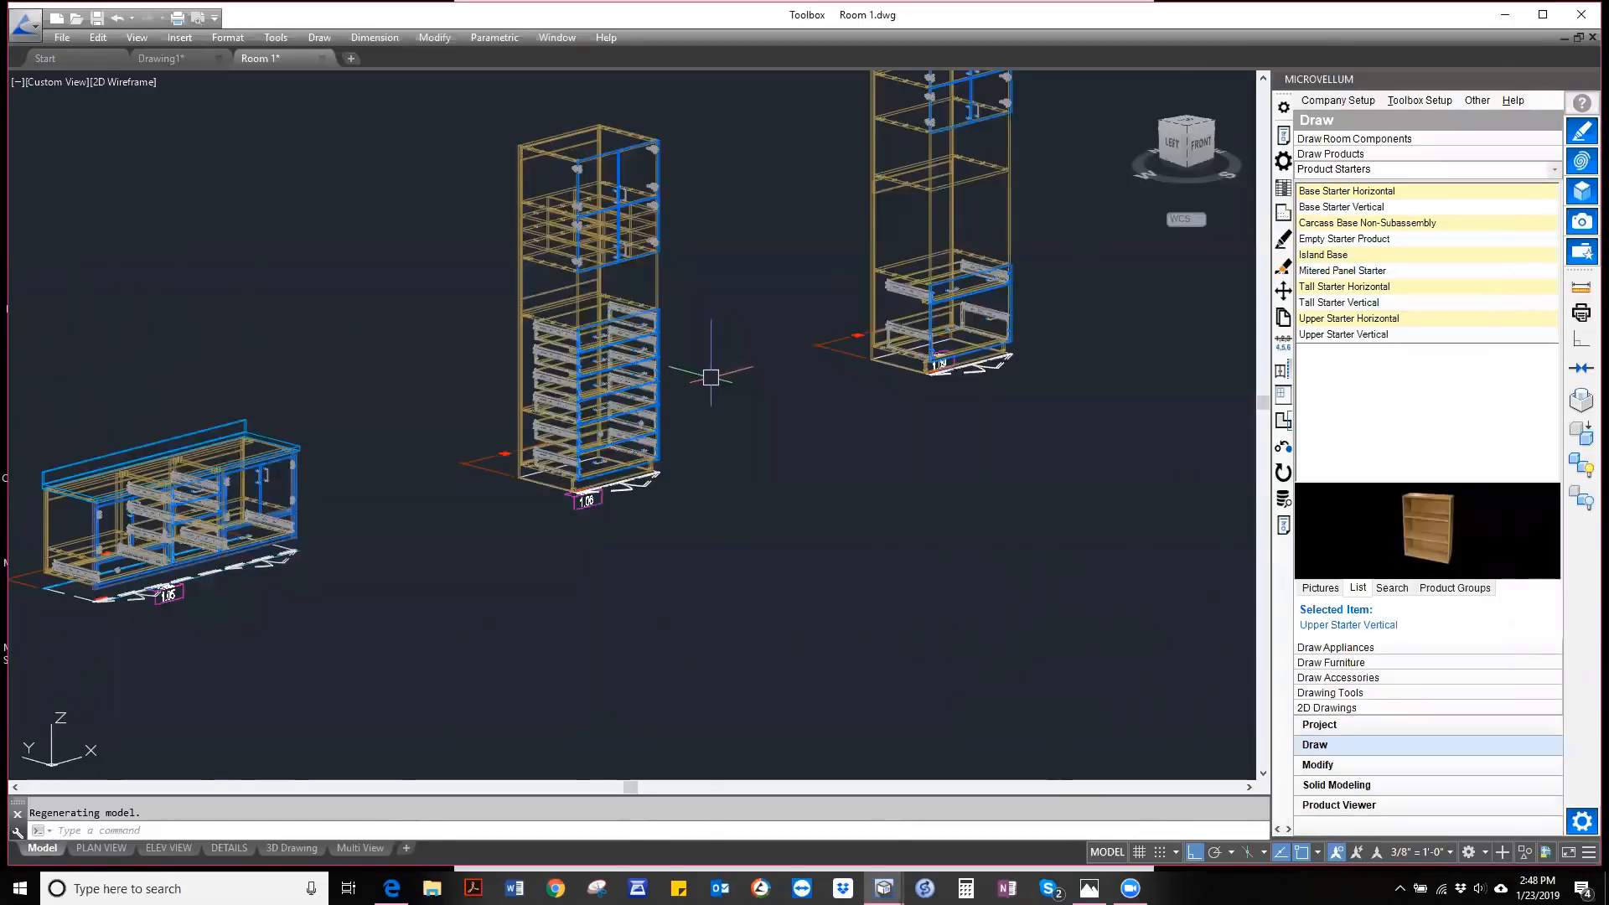
- Open the product prompts of tall cabinet 1.09 and review the Bay 2 and Bay 3 options, including Bay 3's interior component choices
scroll(645, 483, "down", 4)
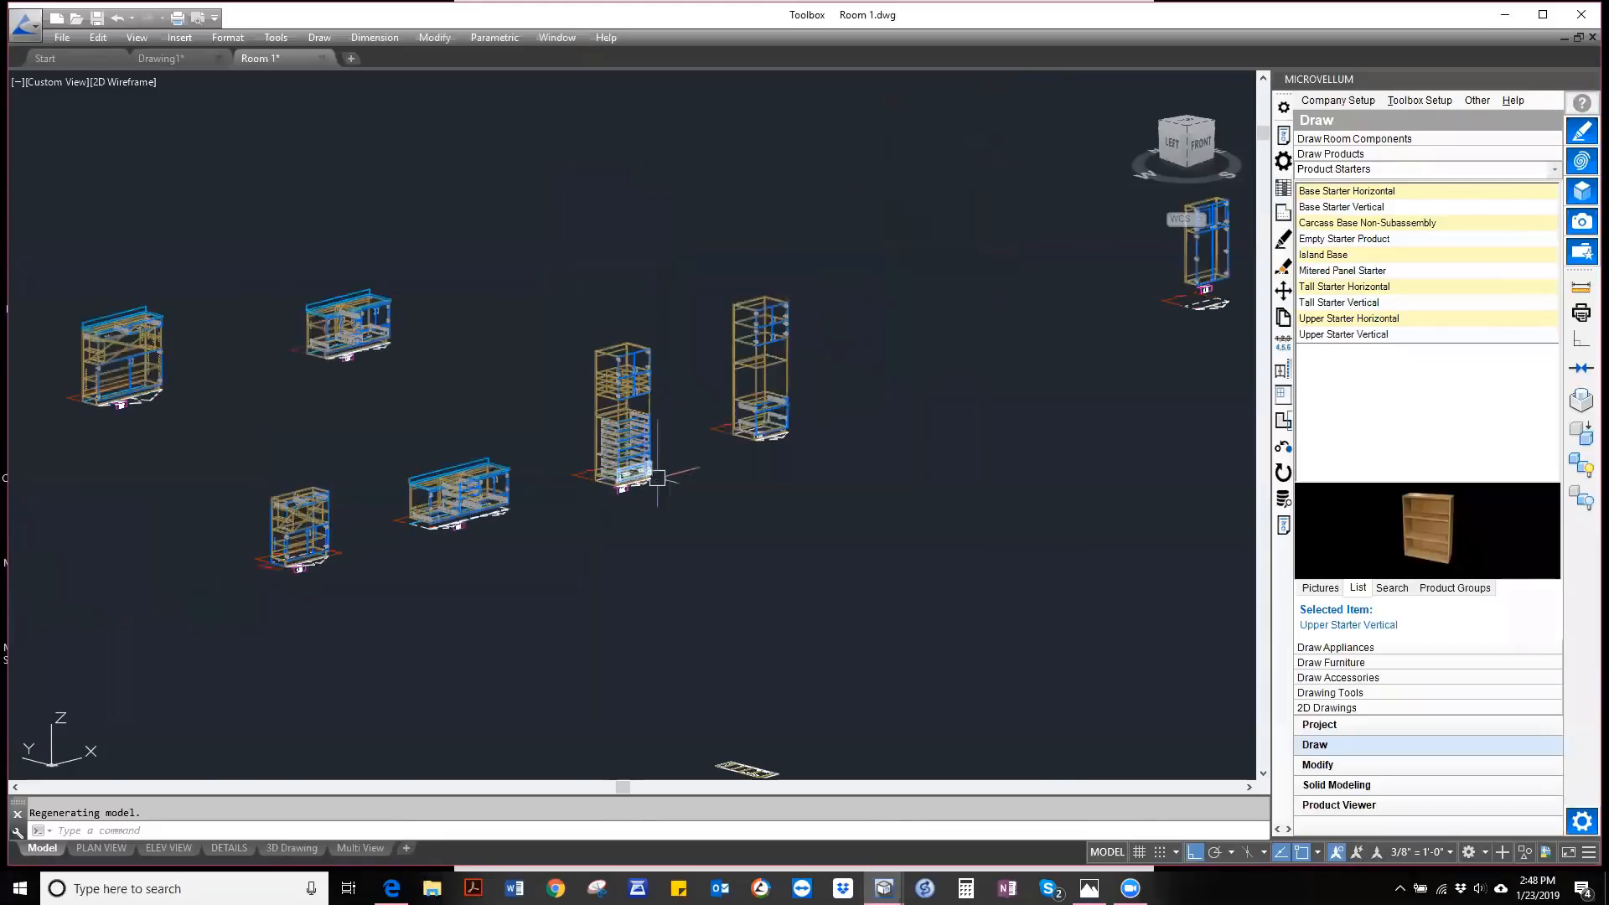
scroll(775, 379, "up", 4)
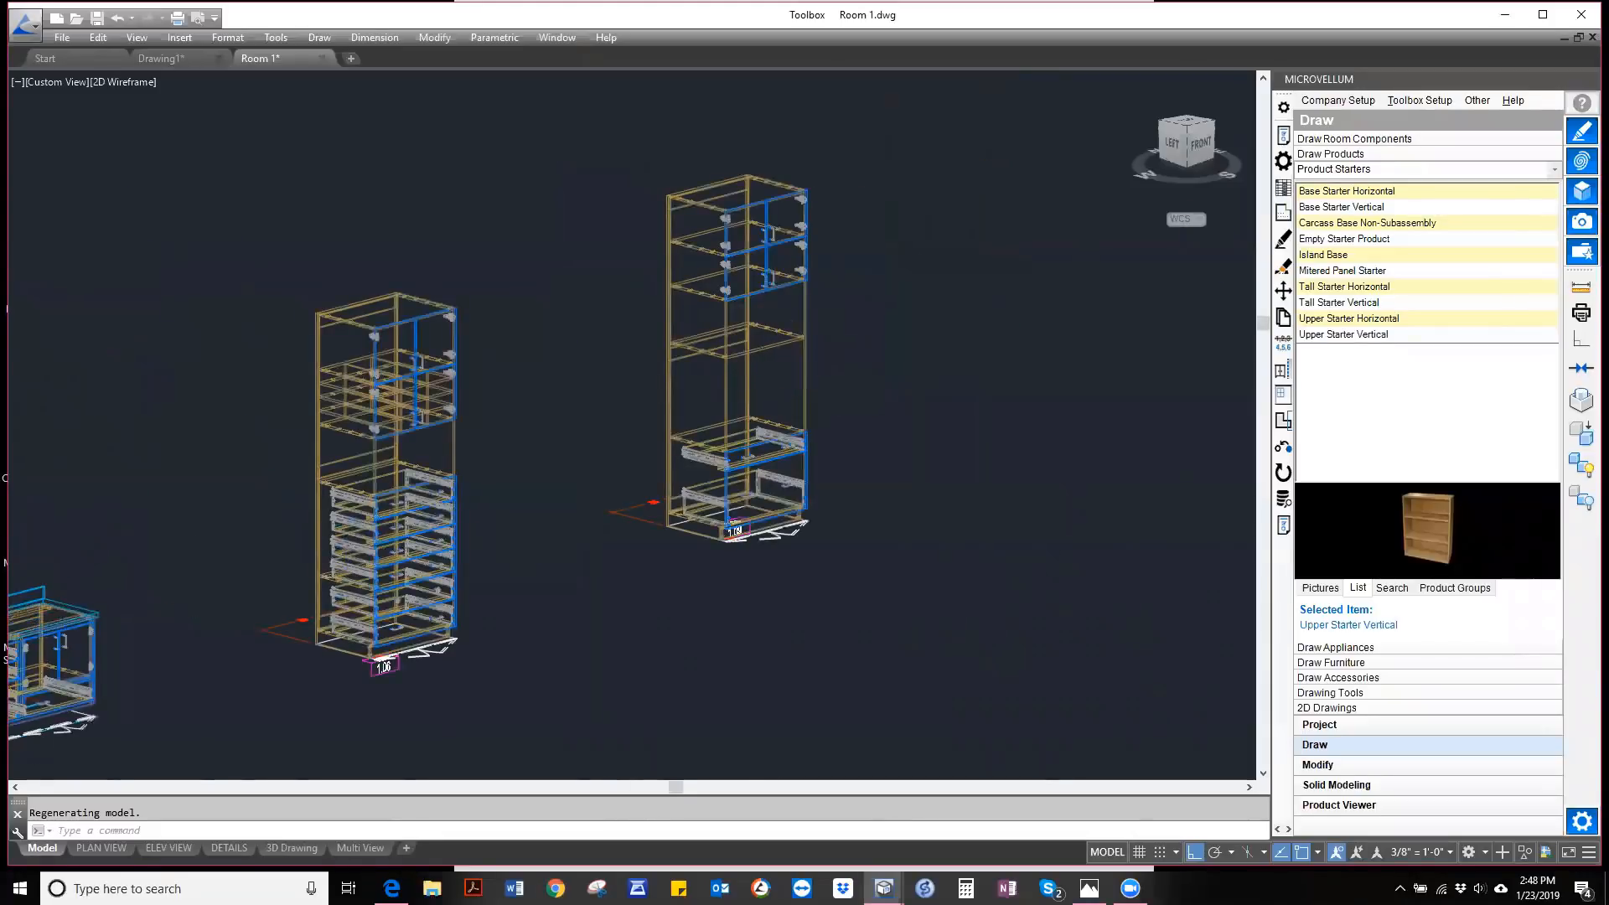
scroll(791, 378, "up", 2)
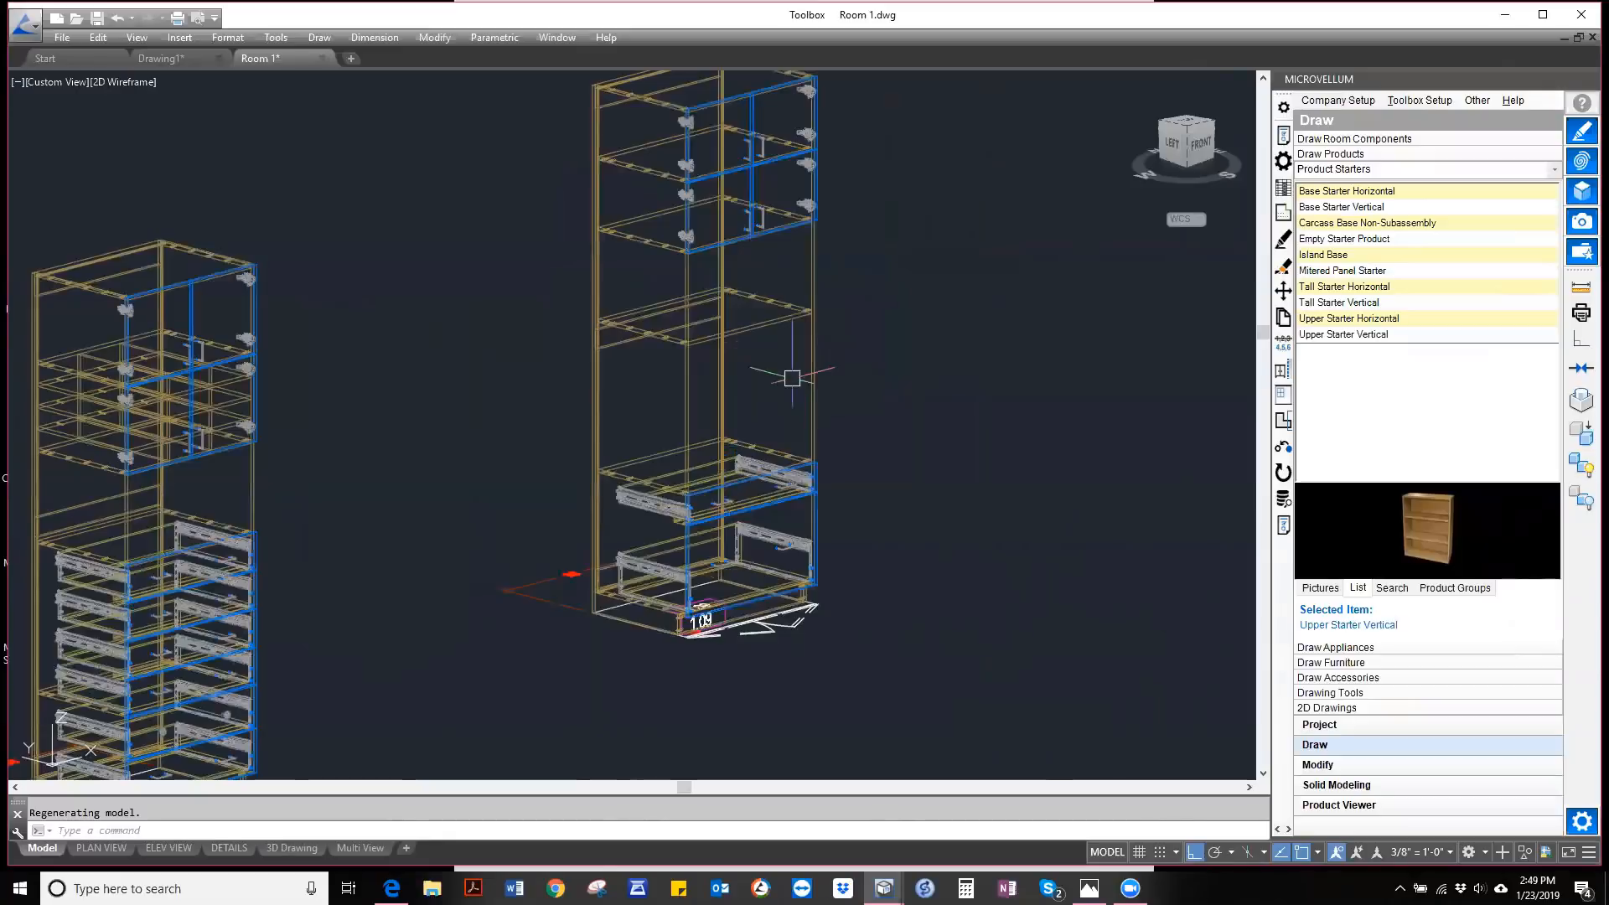
scroll(888, 345, "down", 4)
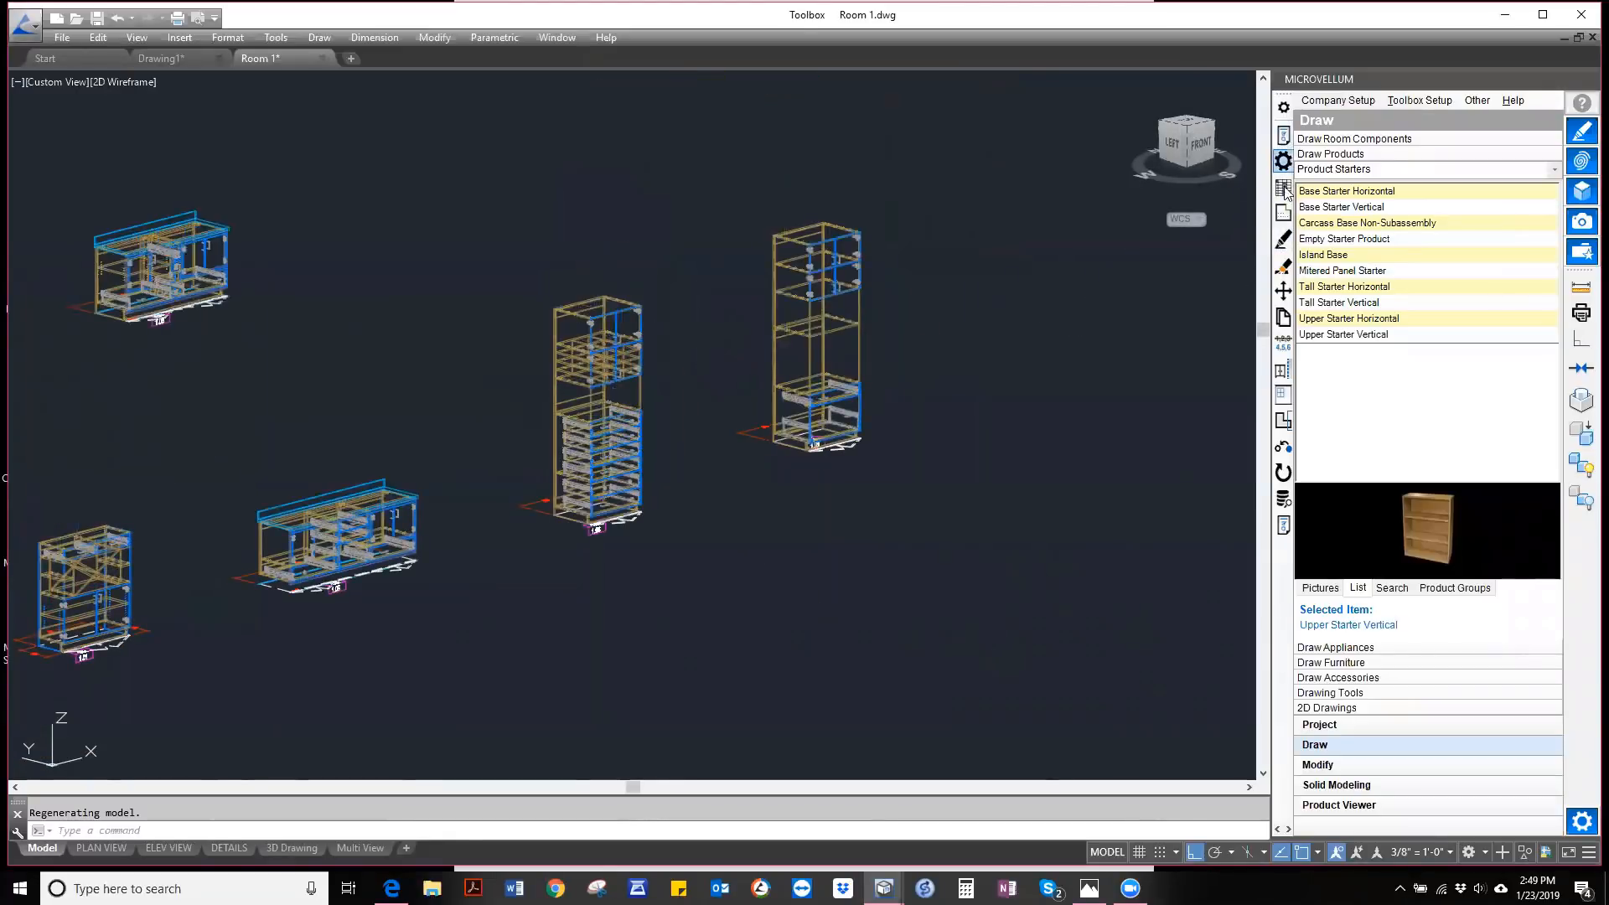
left_click(1282, 135)
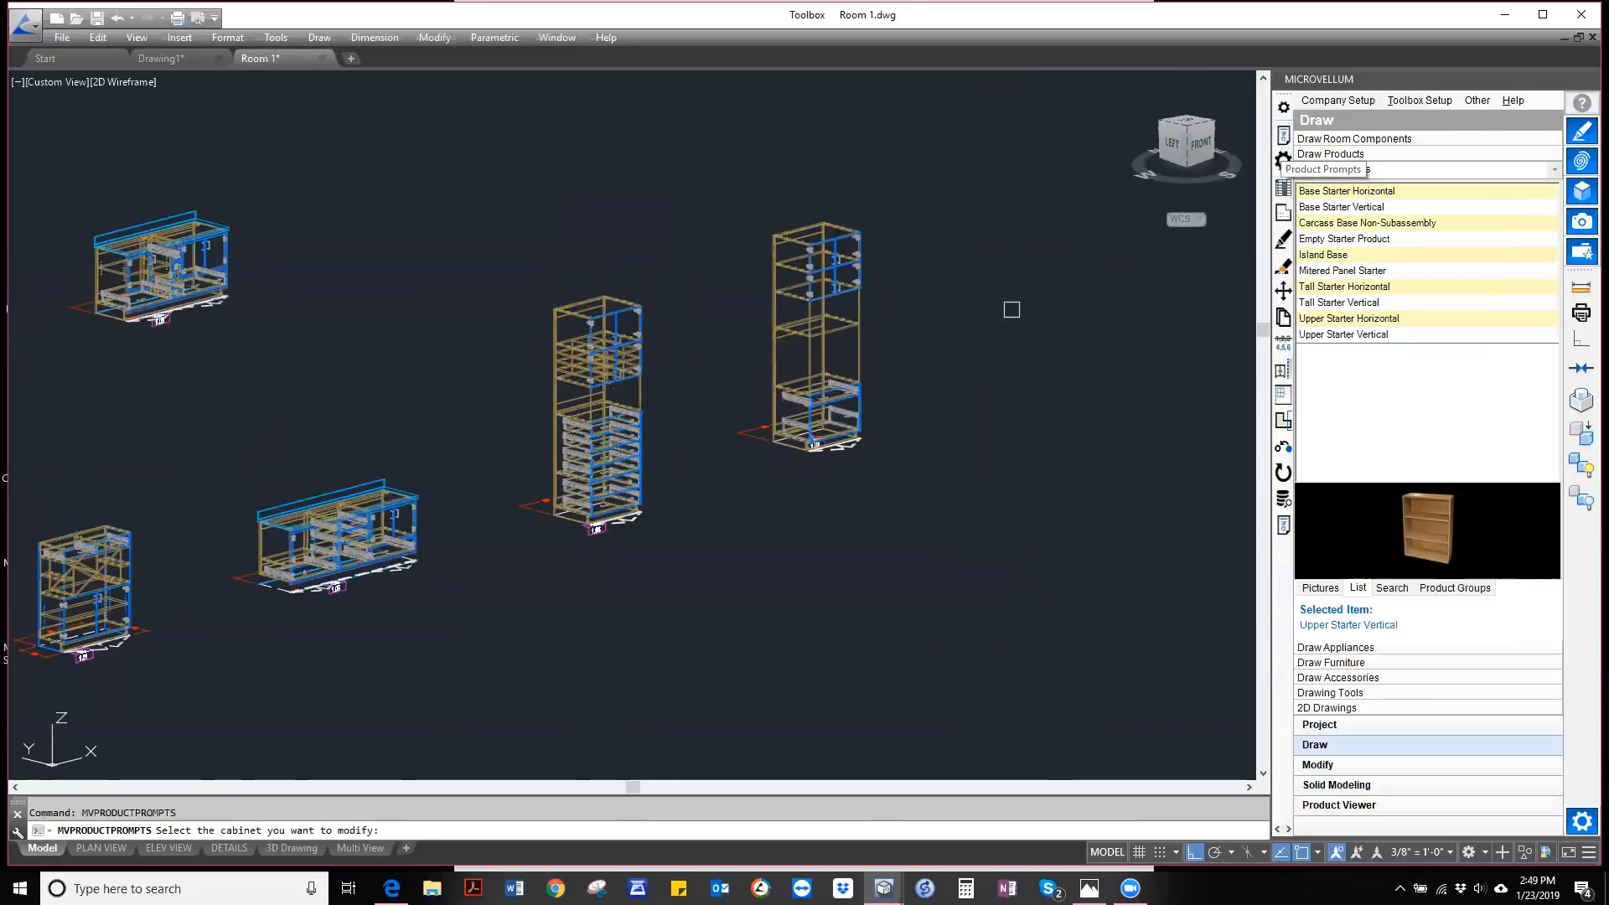
left_click(853, 327)
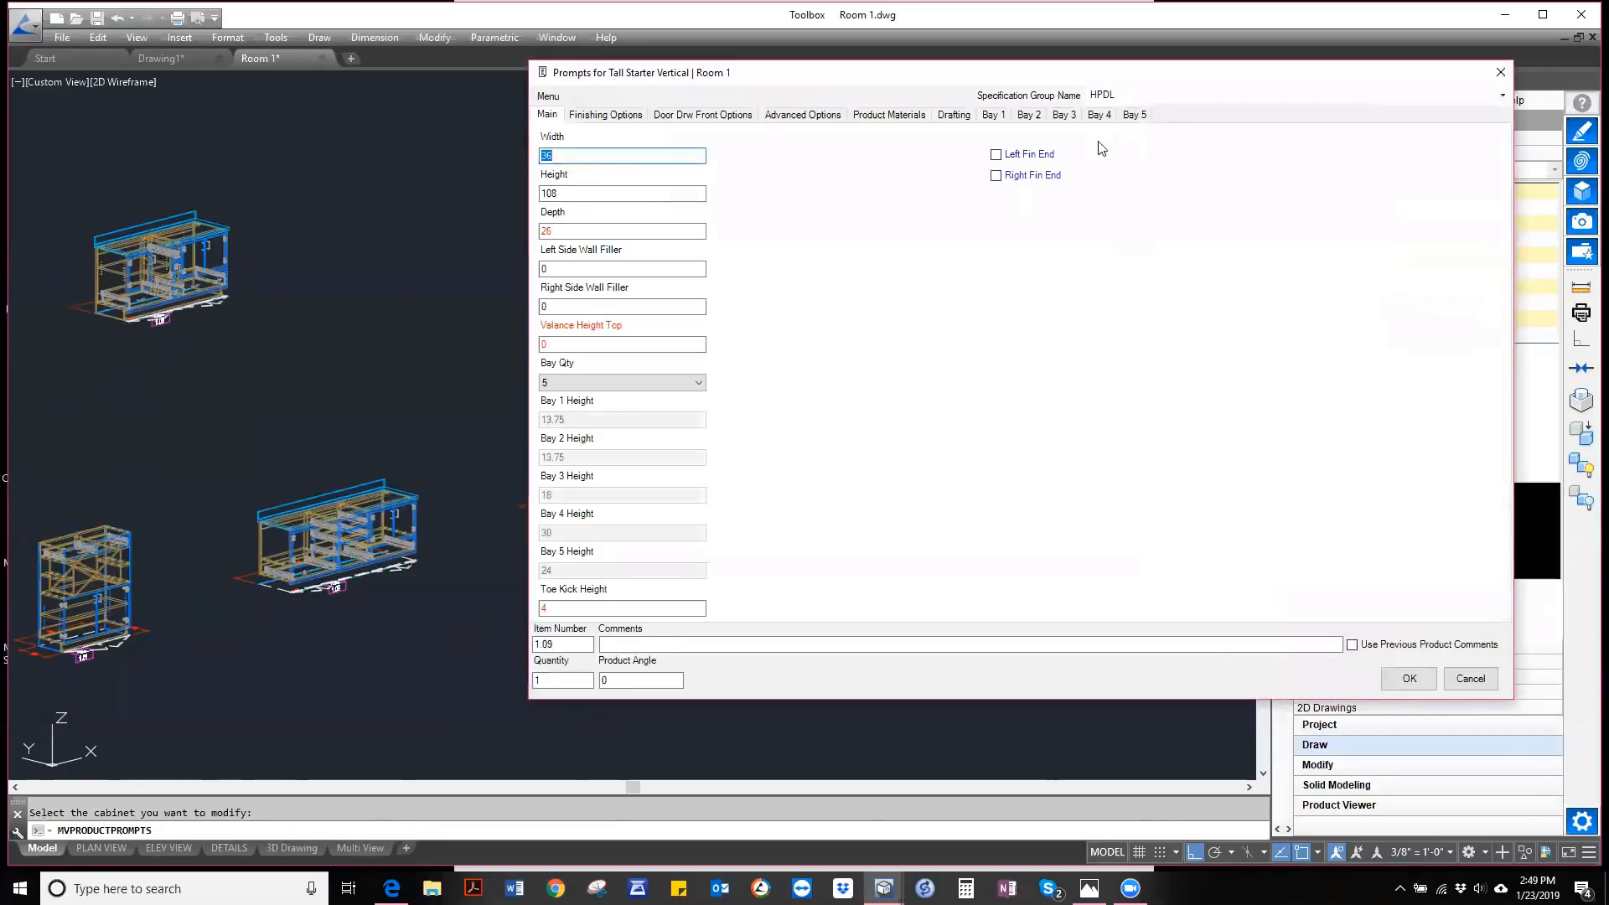
left_click(1027, 117)
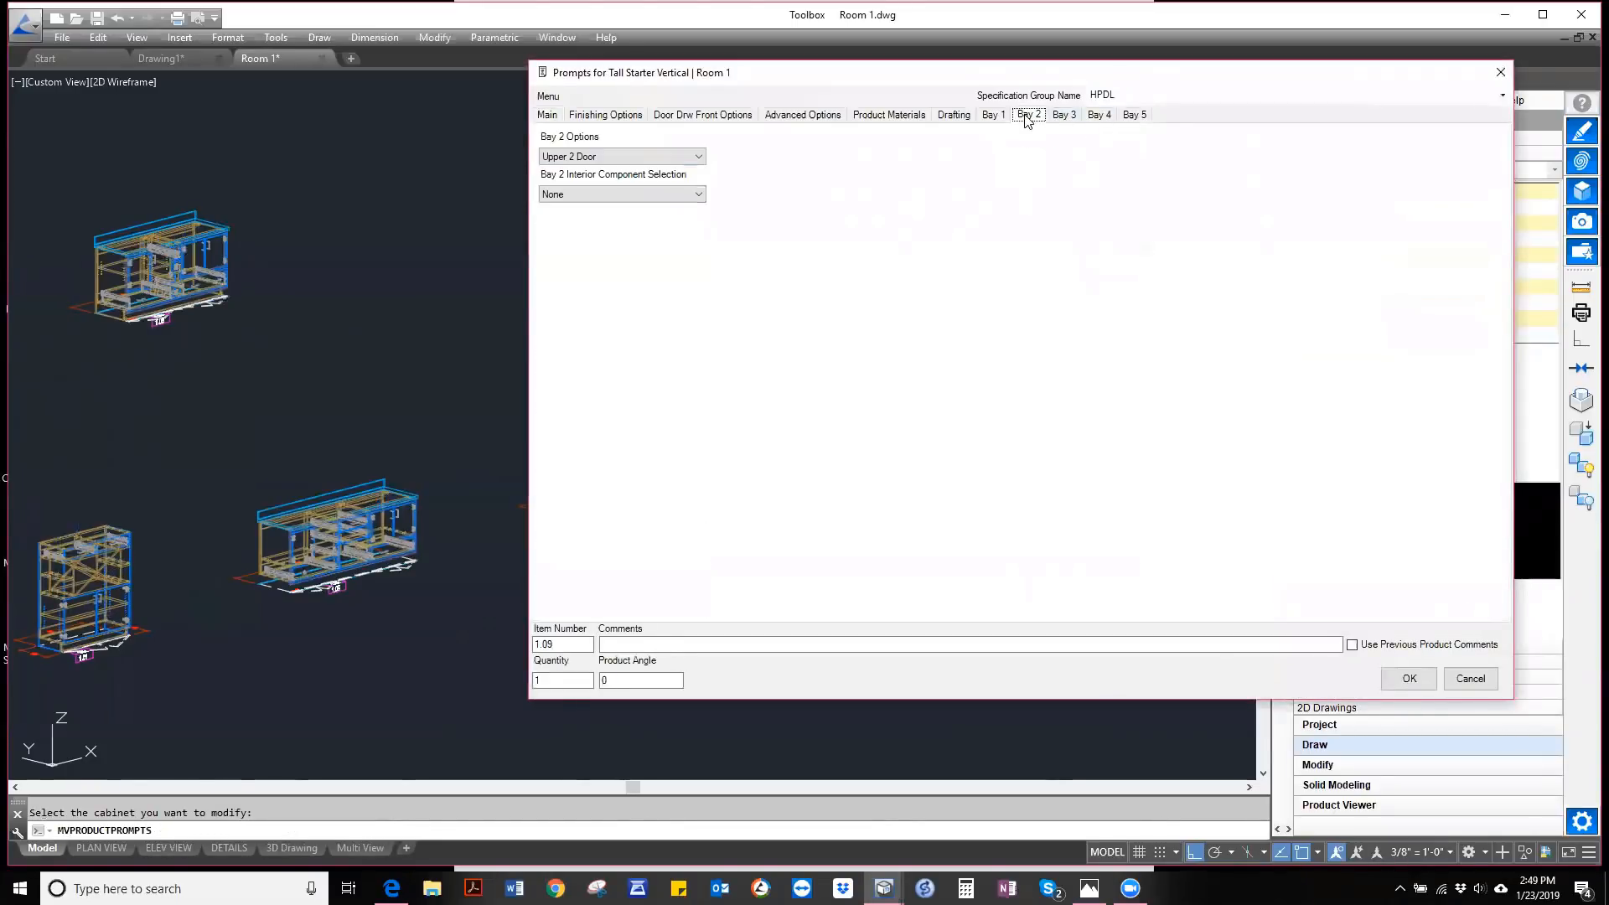
left_click(1062, 115)
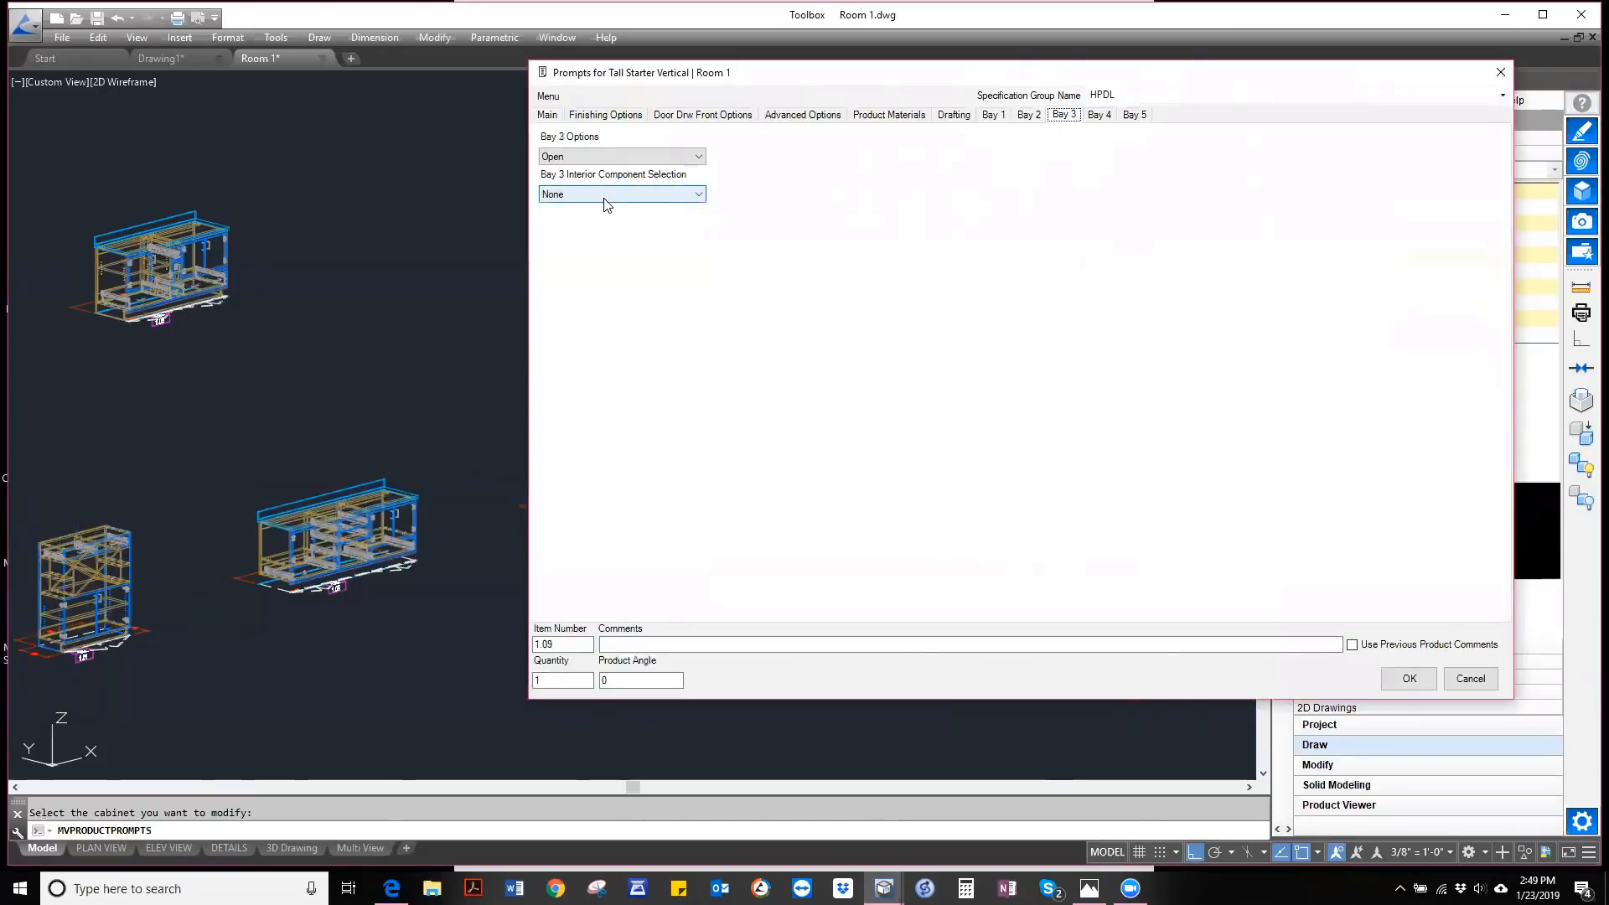
left_click(605, 200)
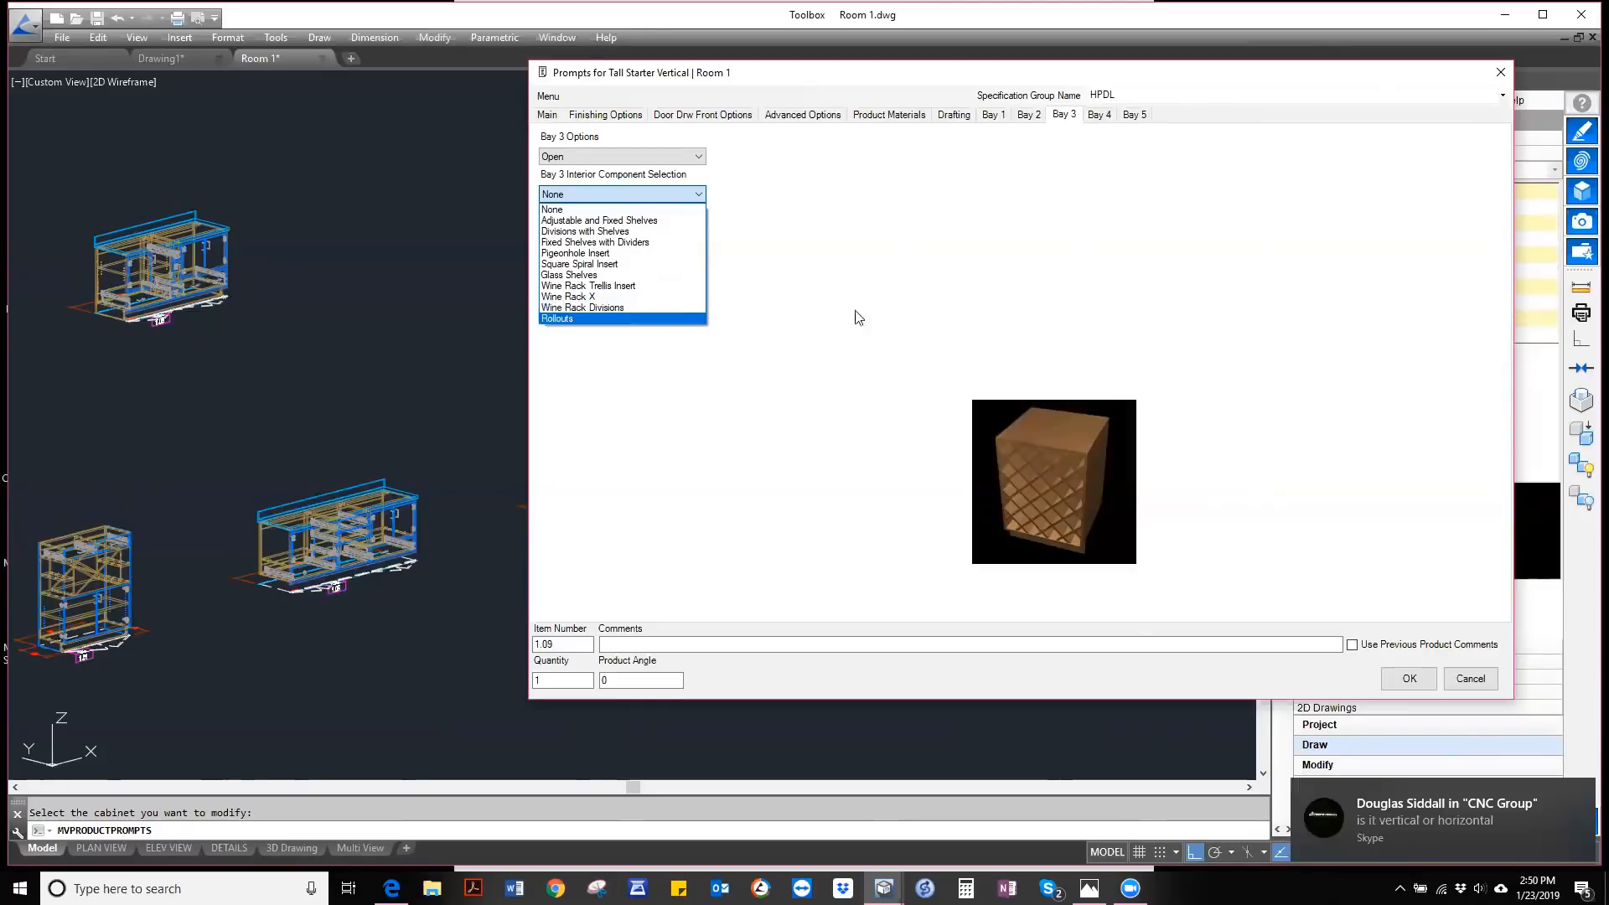
left_click(1580, 793)
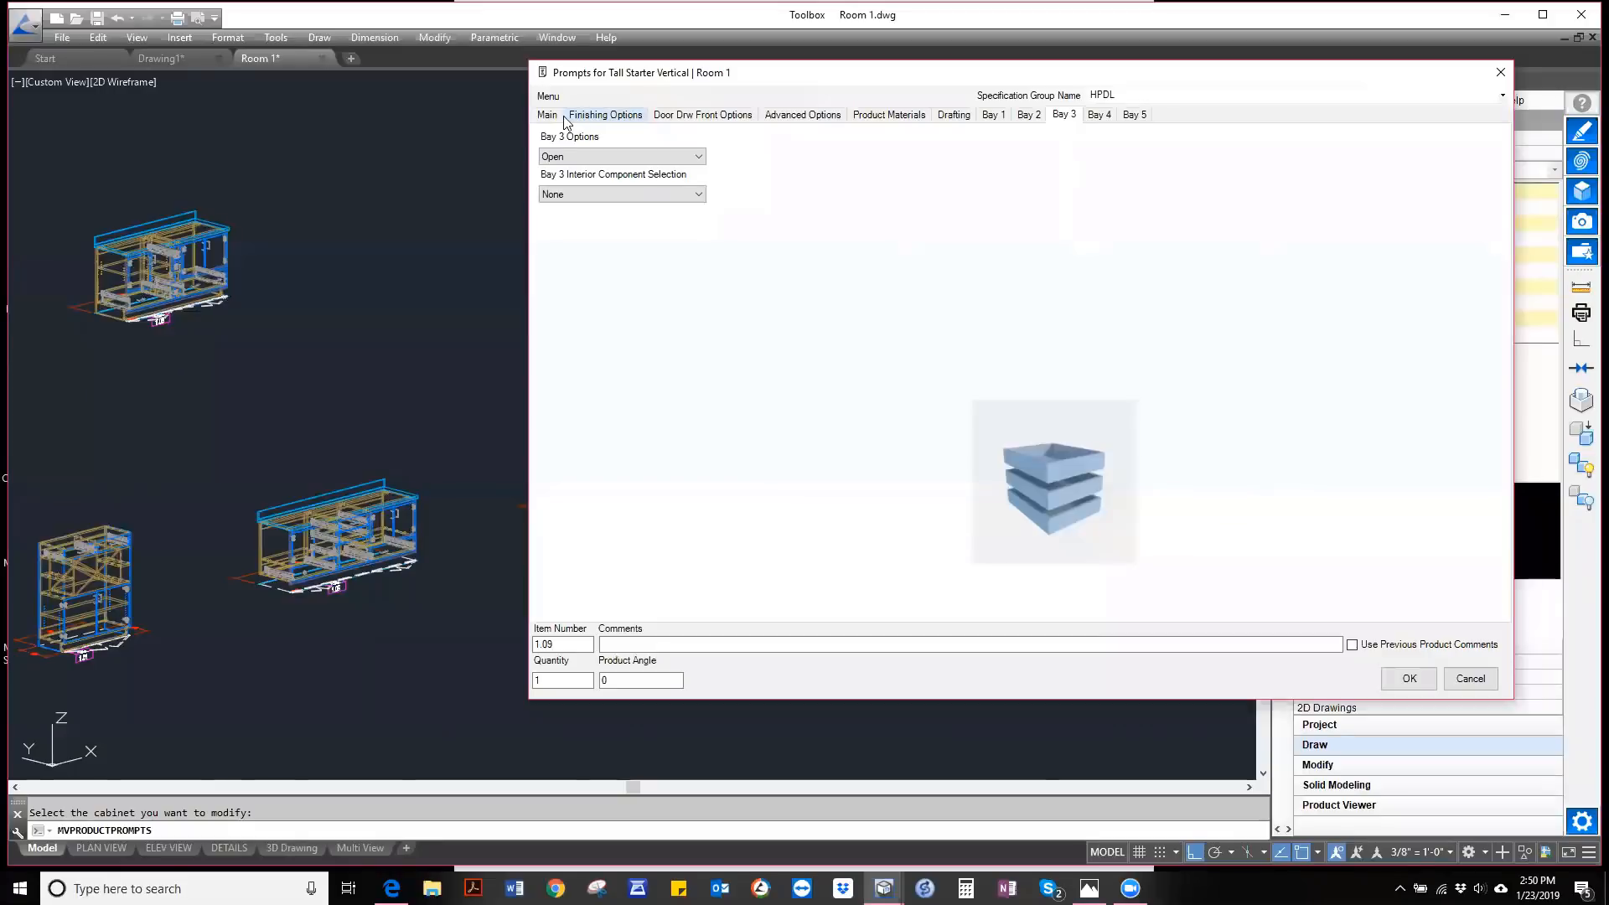
- Review the door and drawer front options of tall cabinet 1.09, and leave its prompts without saving
left_click(688, 121)
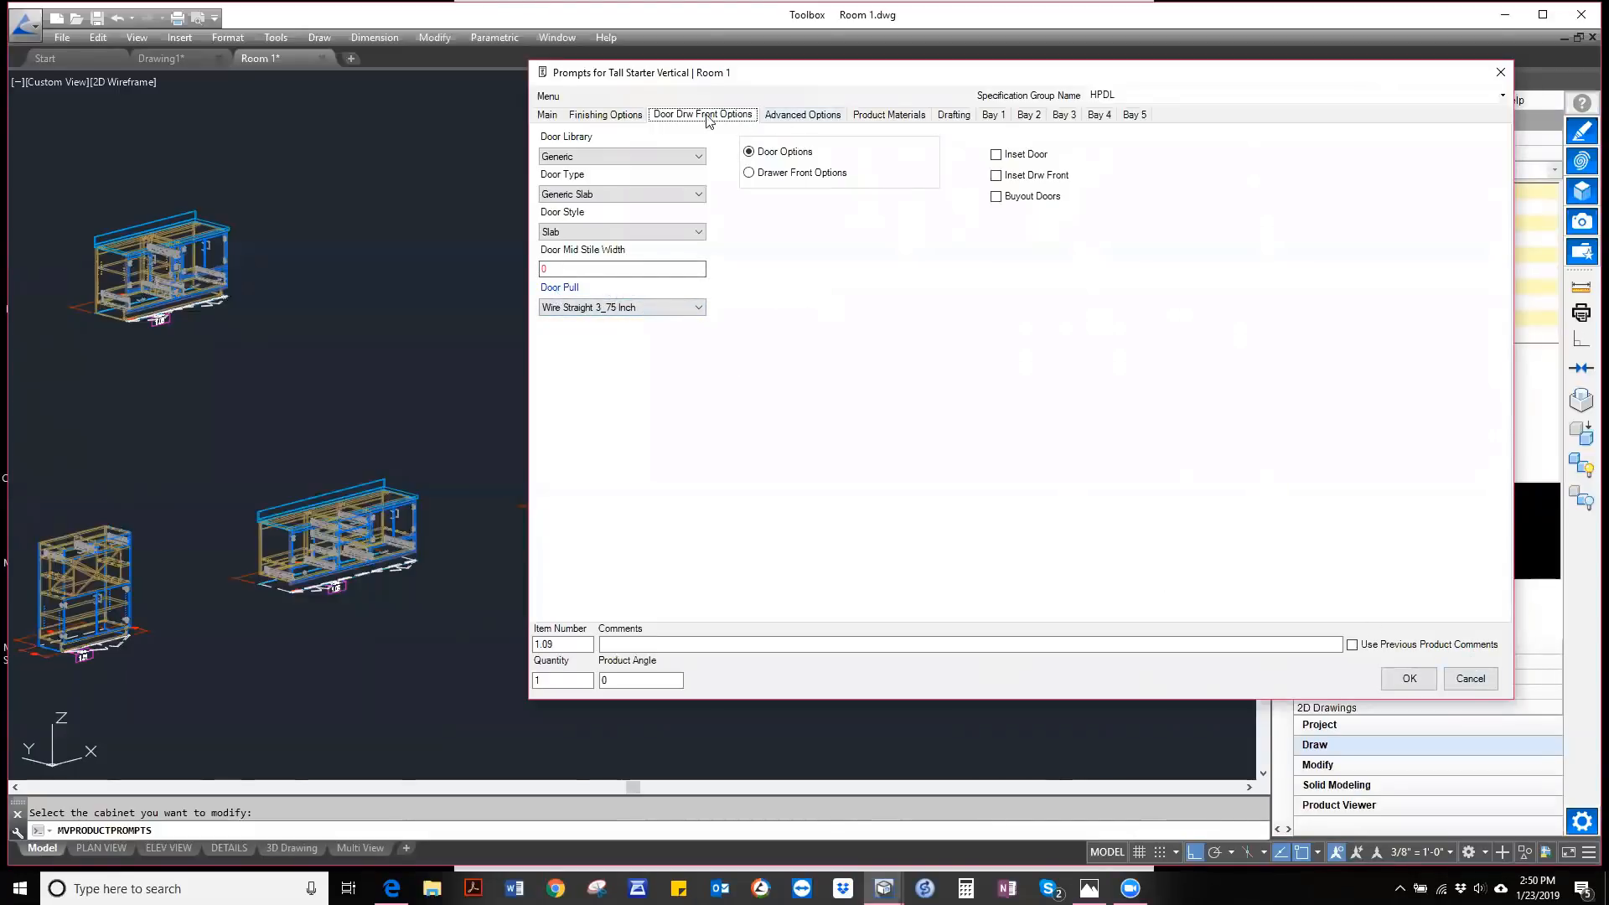
left_click(747, 172)
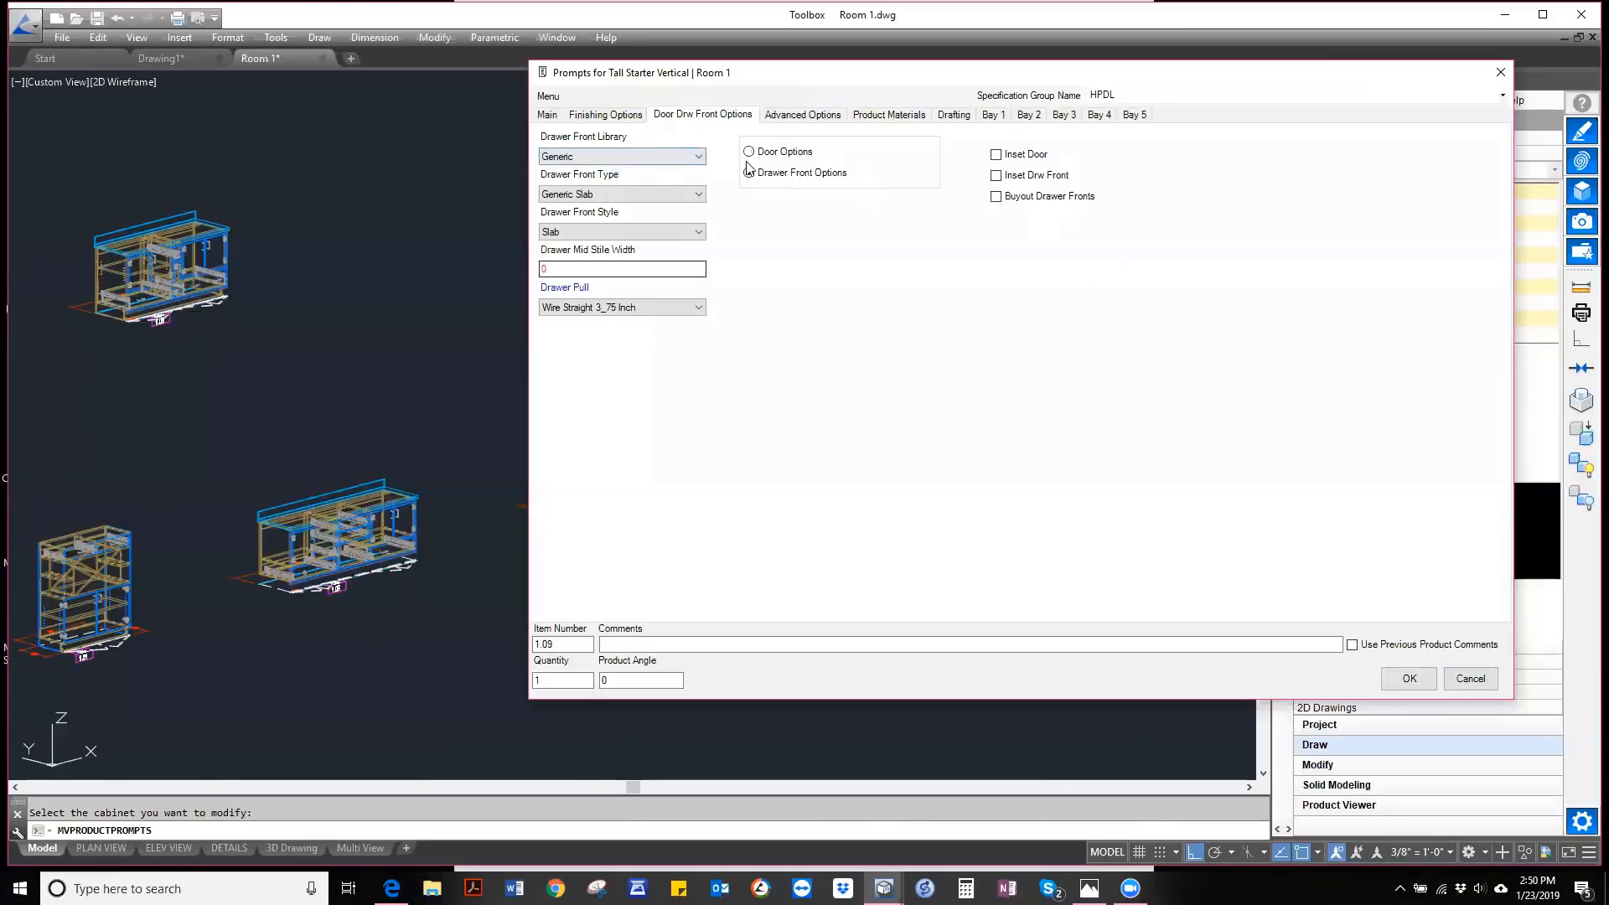
left_click(748, 152)
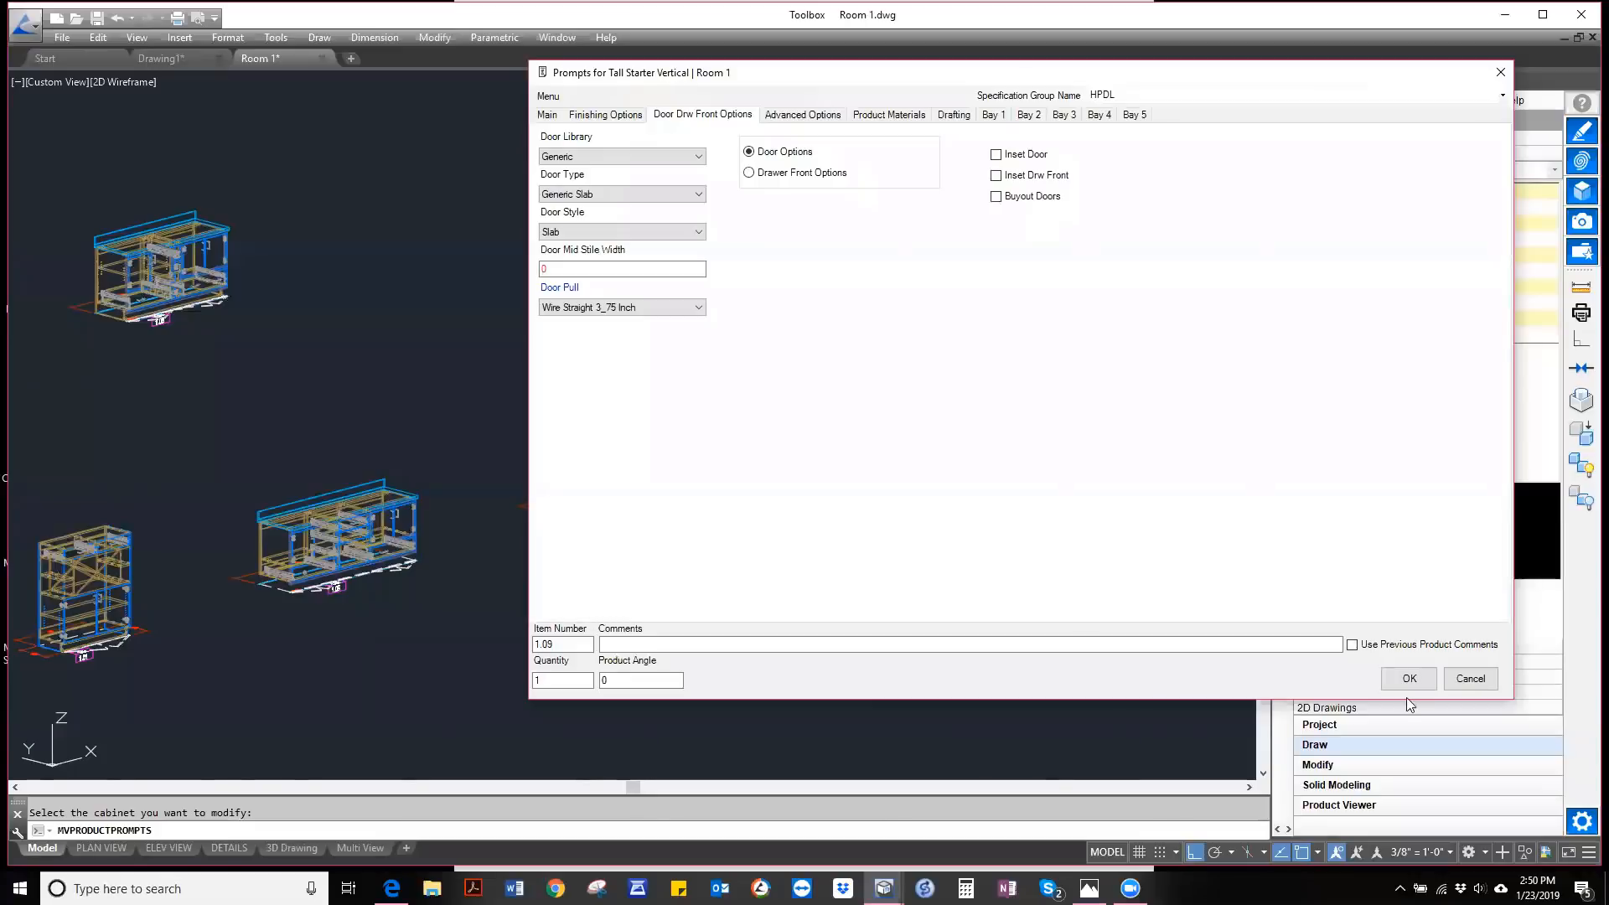
left_click(1471, 677)
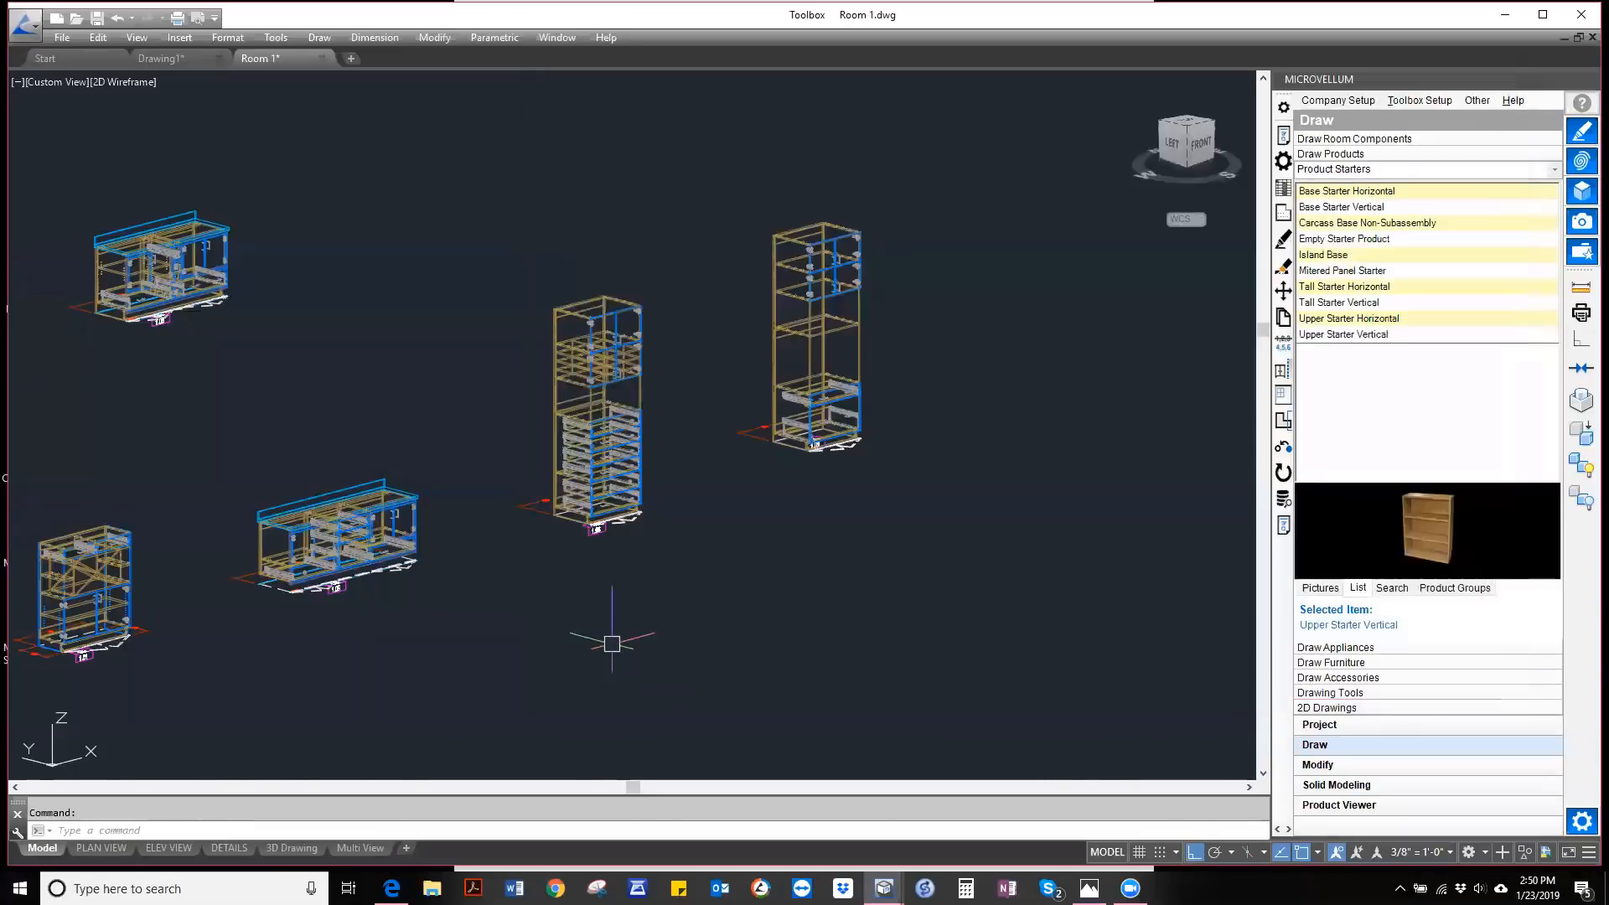
scroll(629, 520, "up", 6)
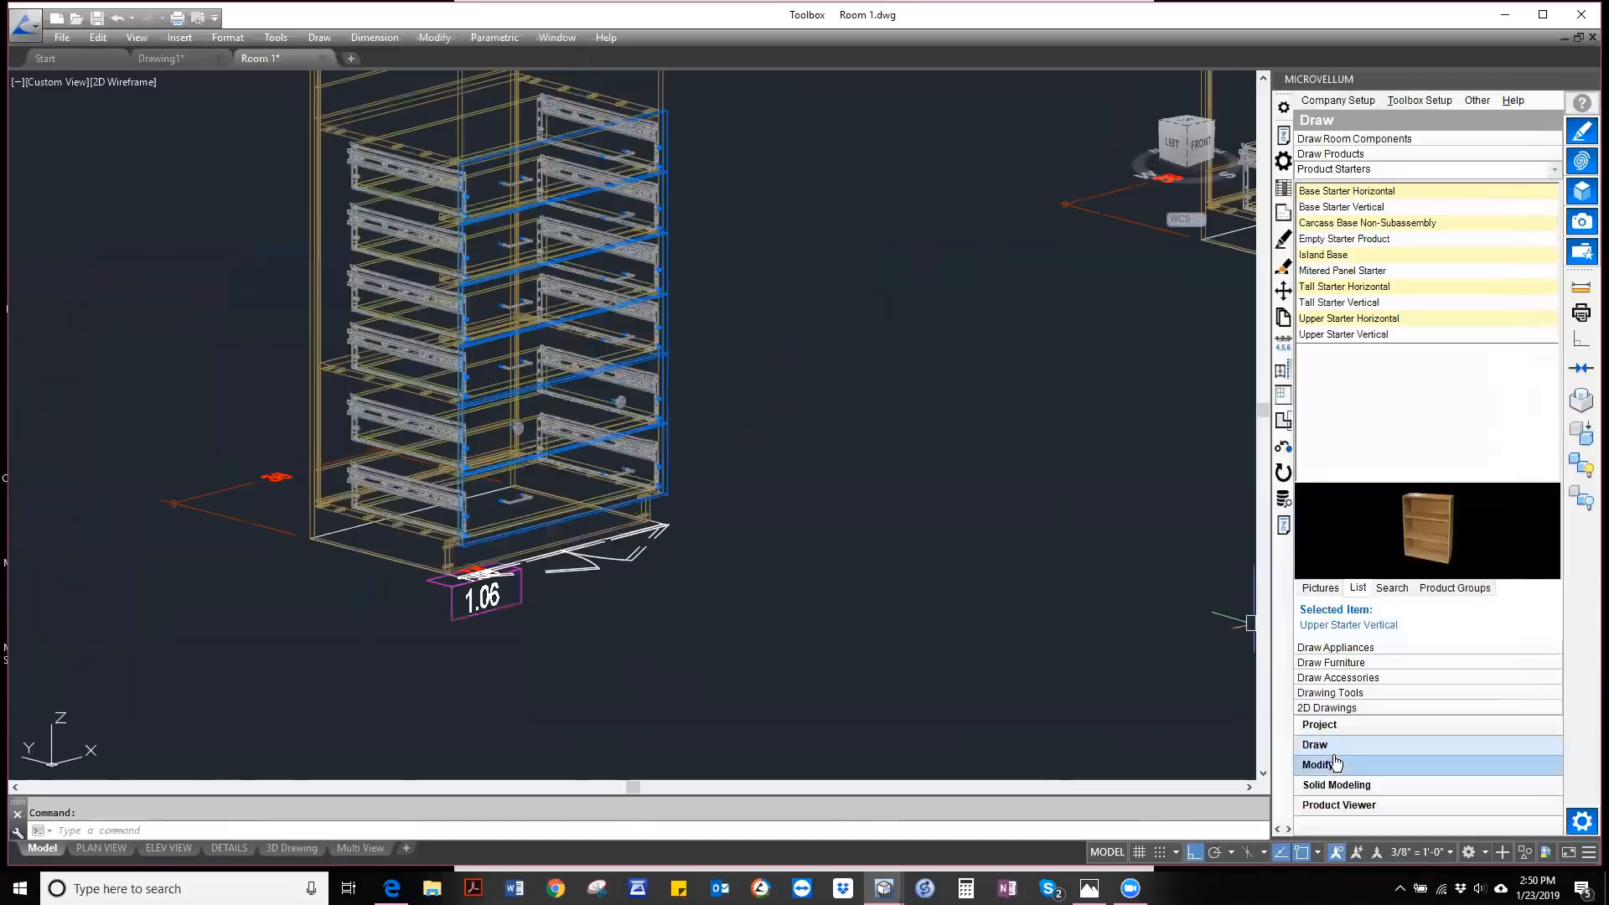
left_click(1281, 528)
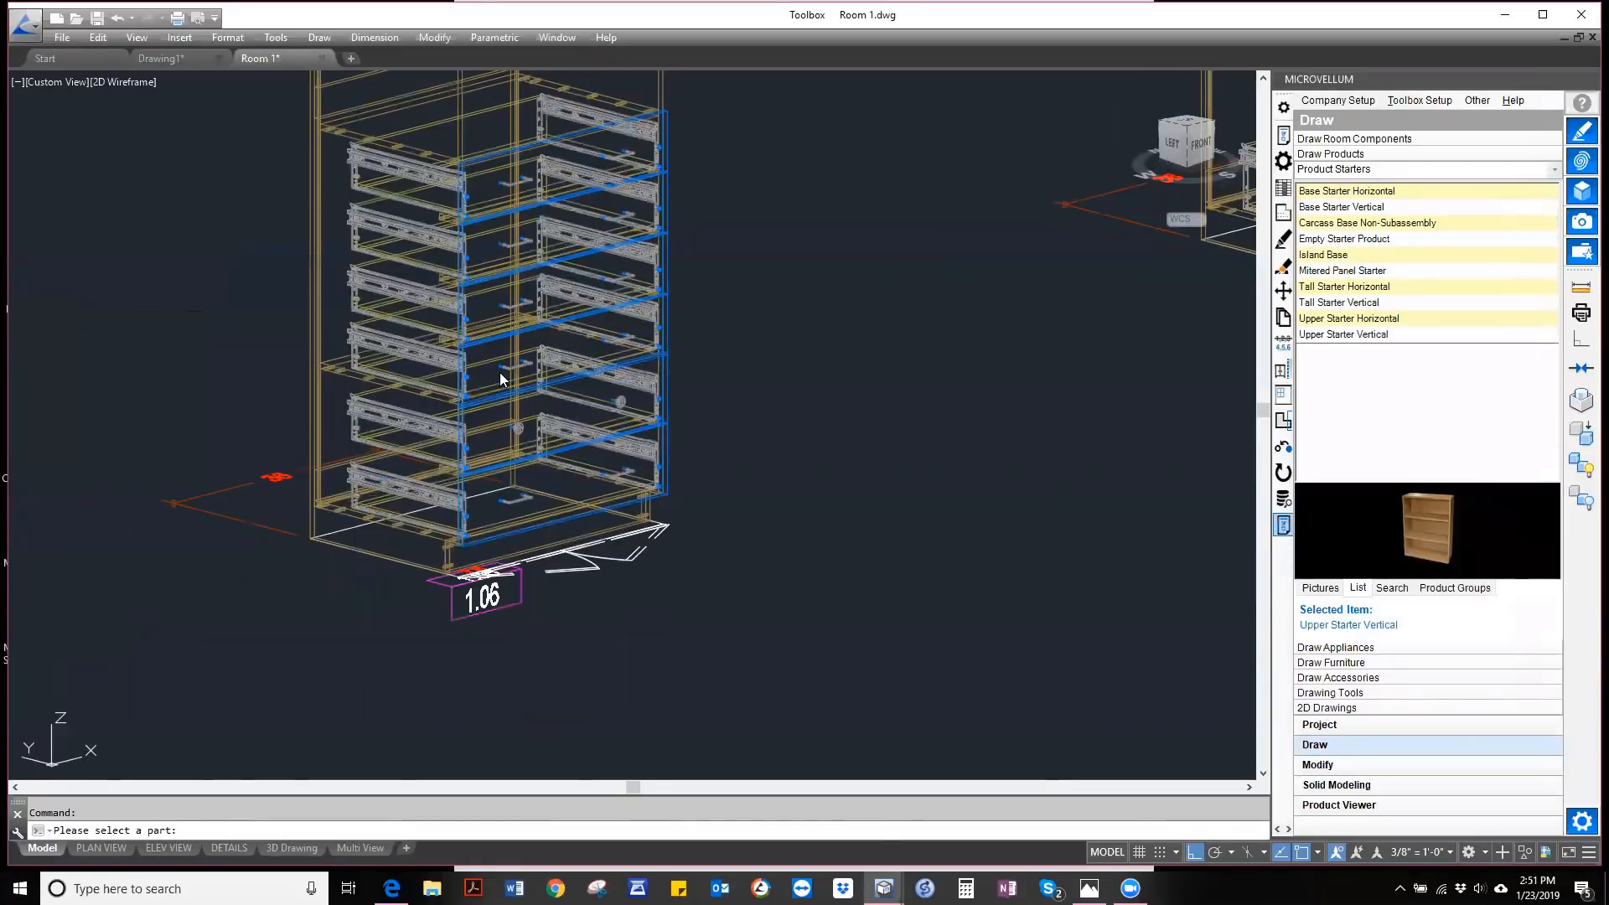
left_click(512, 502)
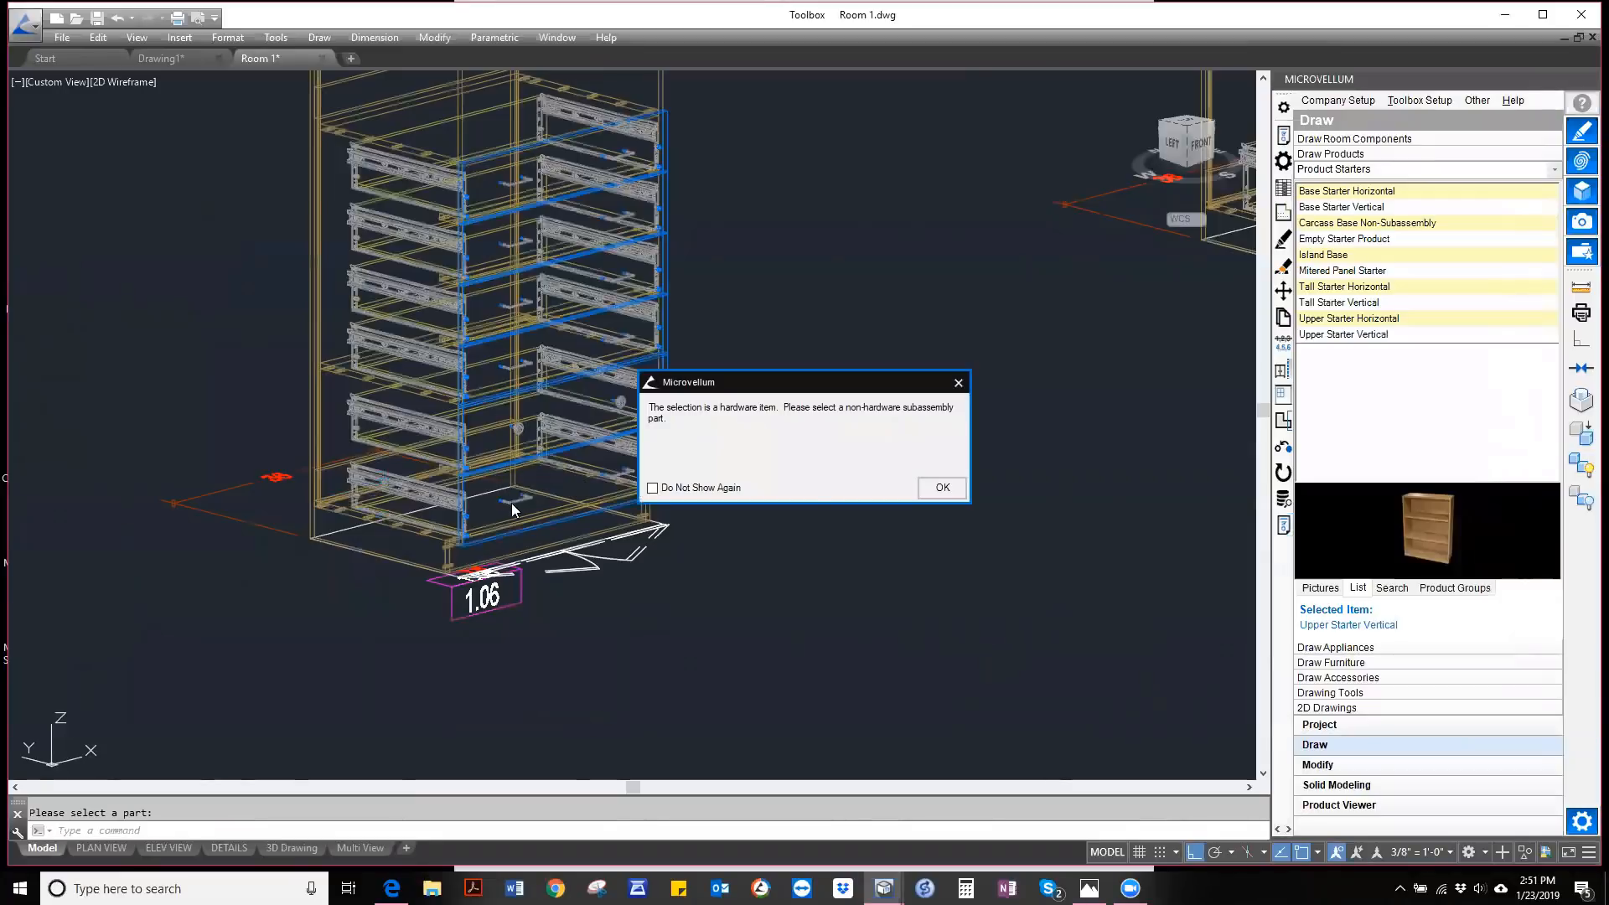
left_click(942, 488)
- Open the nested Drawer Front Slab prompts for the bottom drawer front of tall cabinet 1.06
left_click(1283, 525)
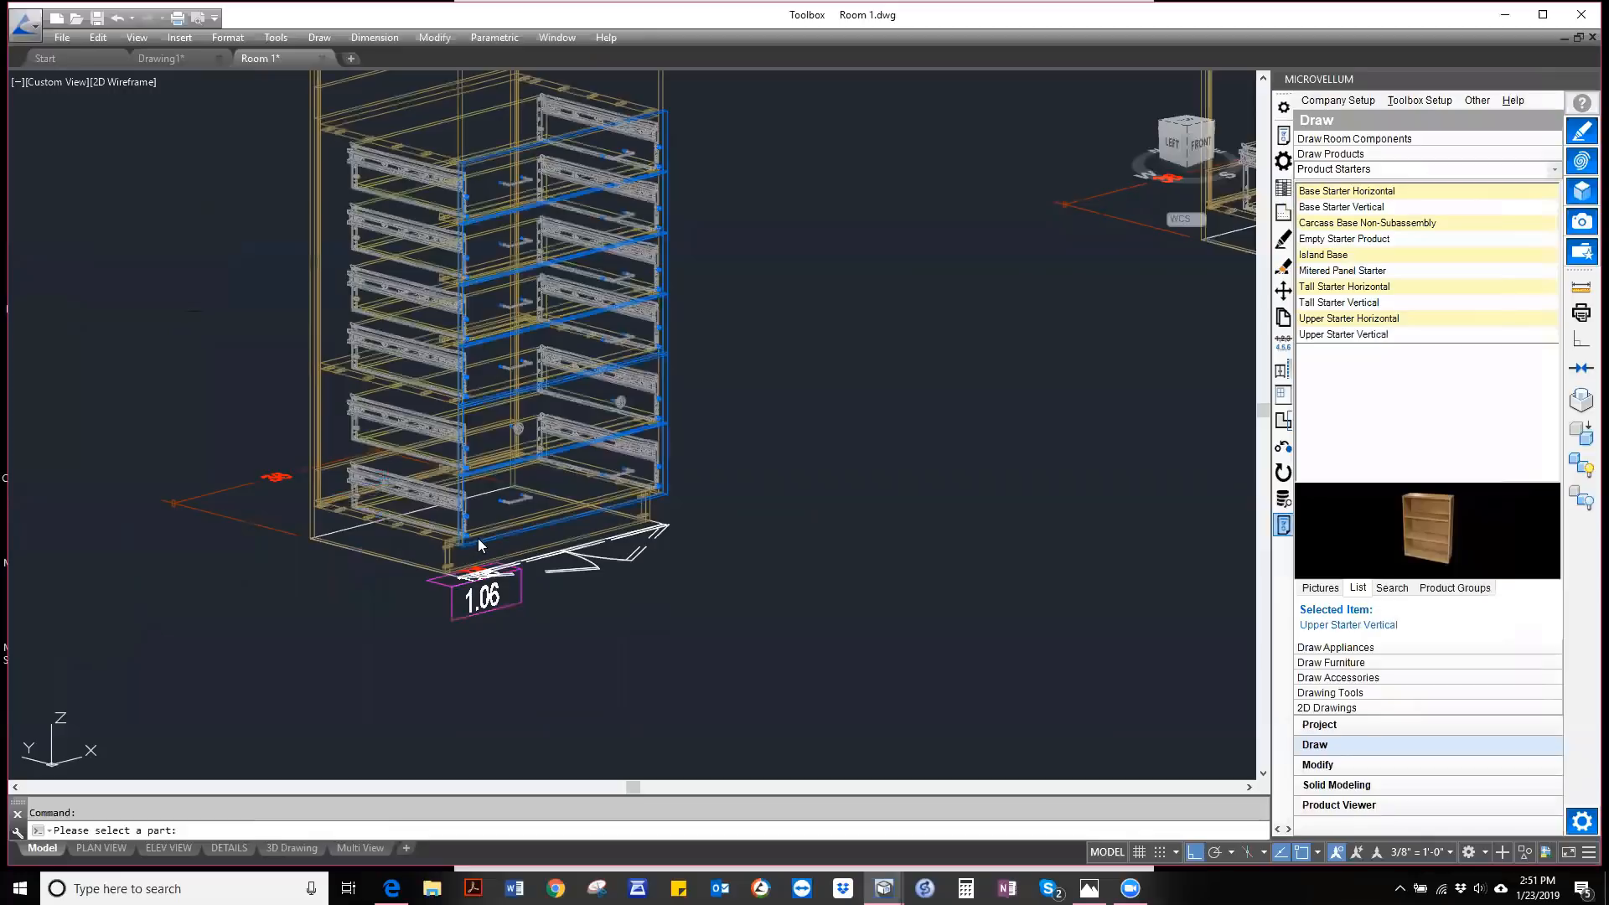
scroll(479, 548, "up", 2)
scroll(479, 550, "up", 2)
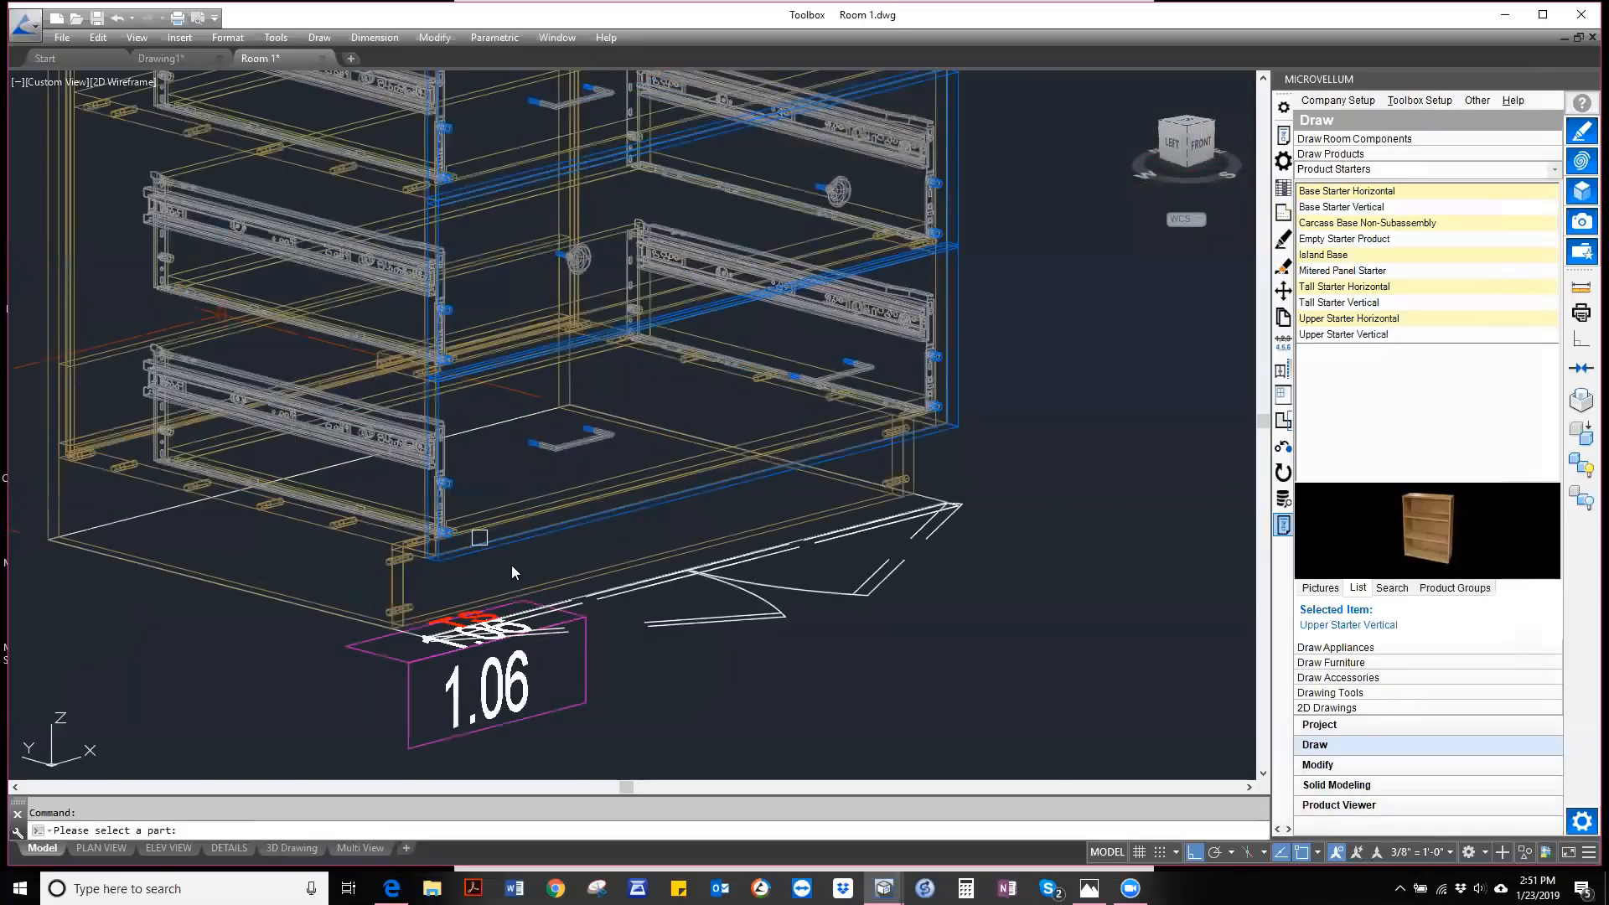
left_click(497, 557)
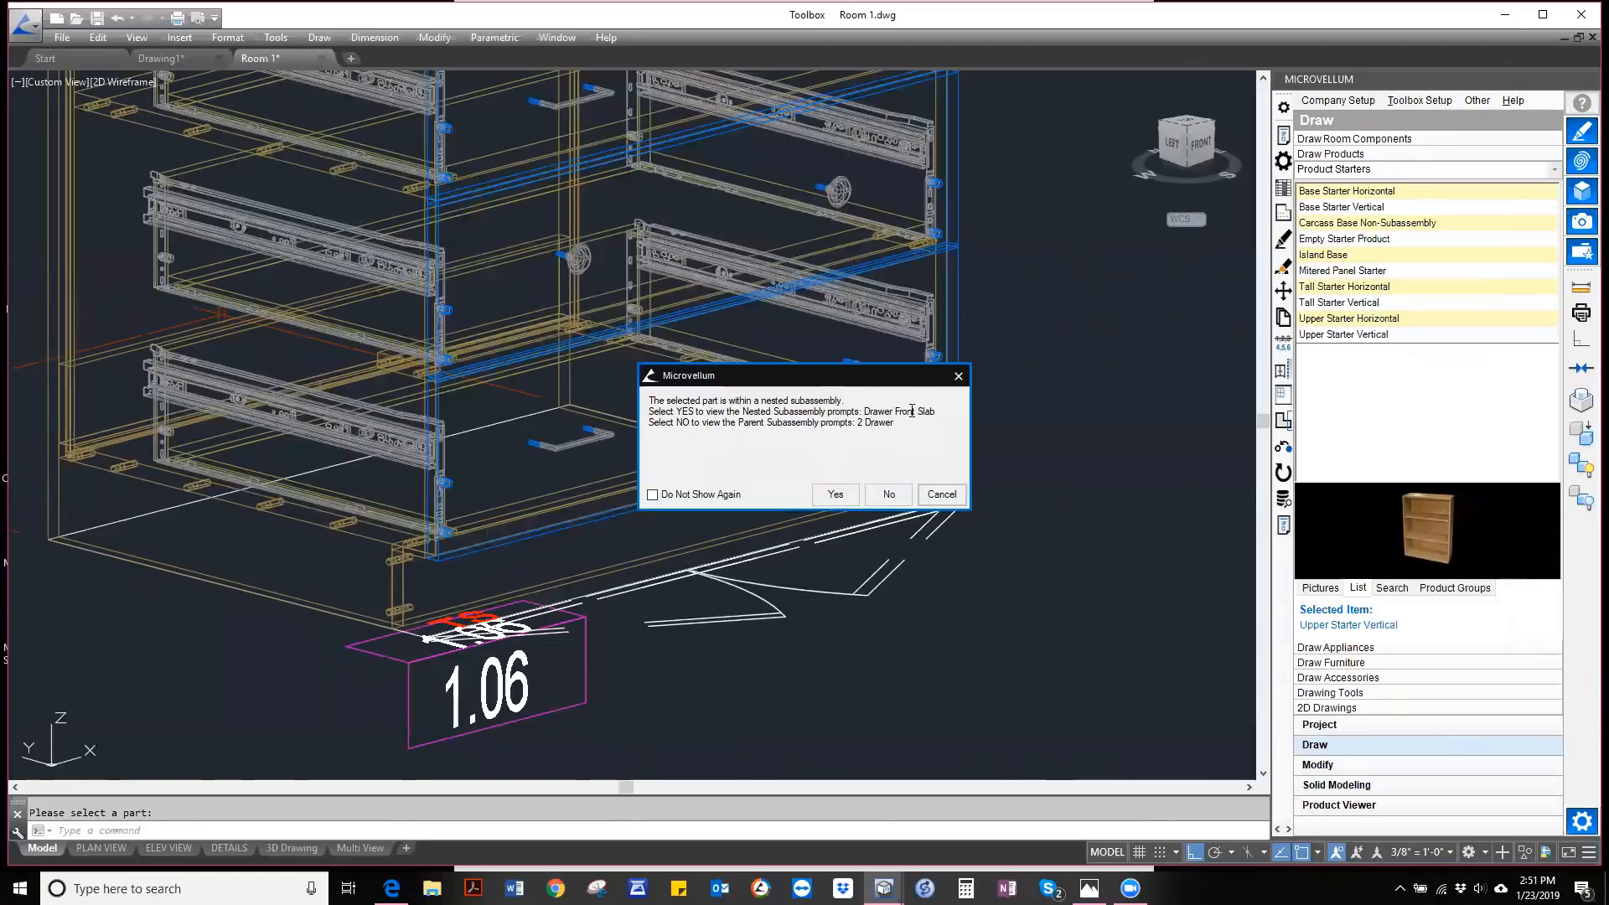
left_click(840, 499)
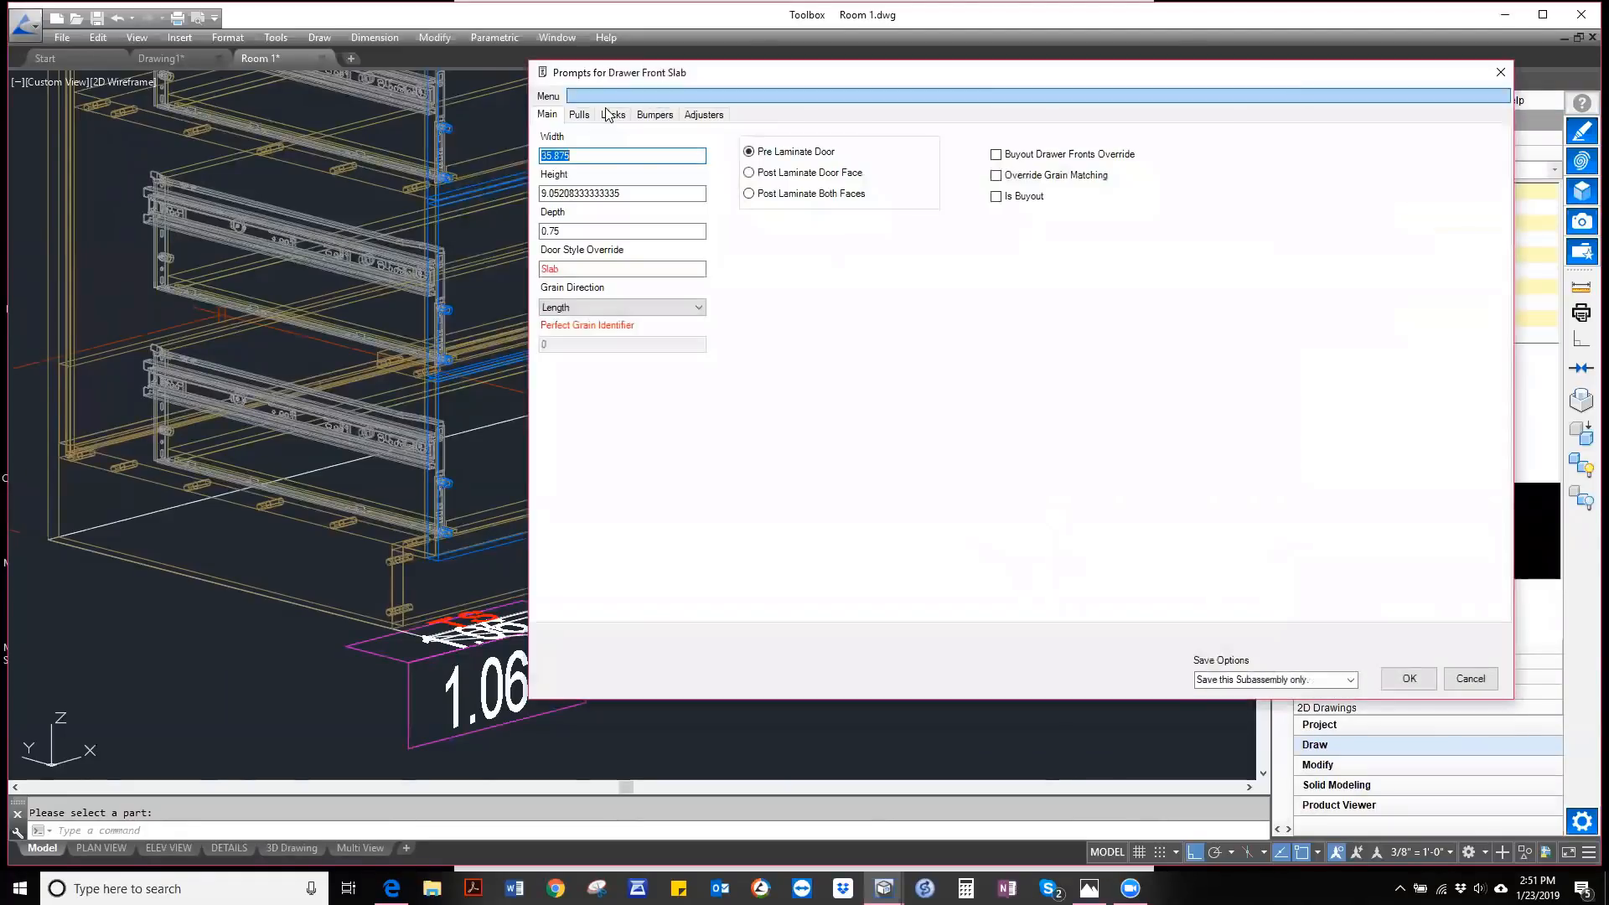
- Set the bottom drawer front's pull type to Knob
left_click(579, 115)
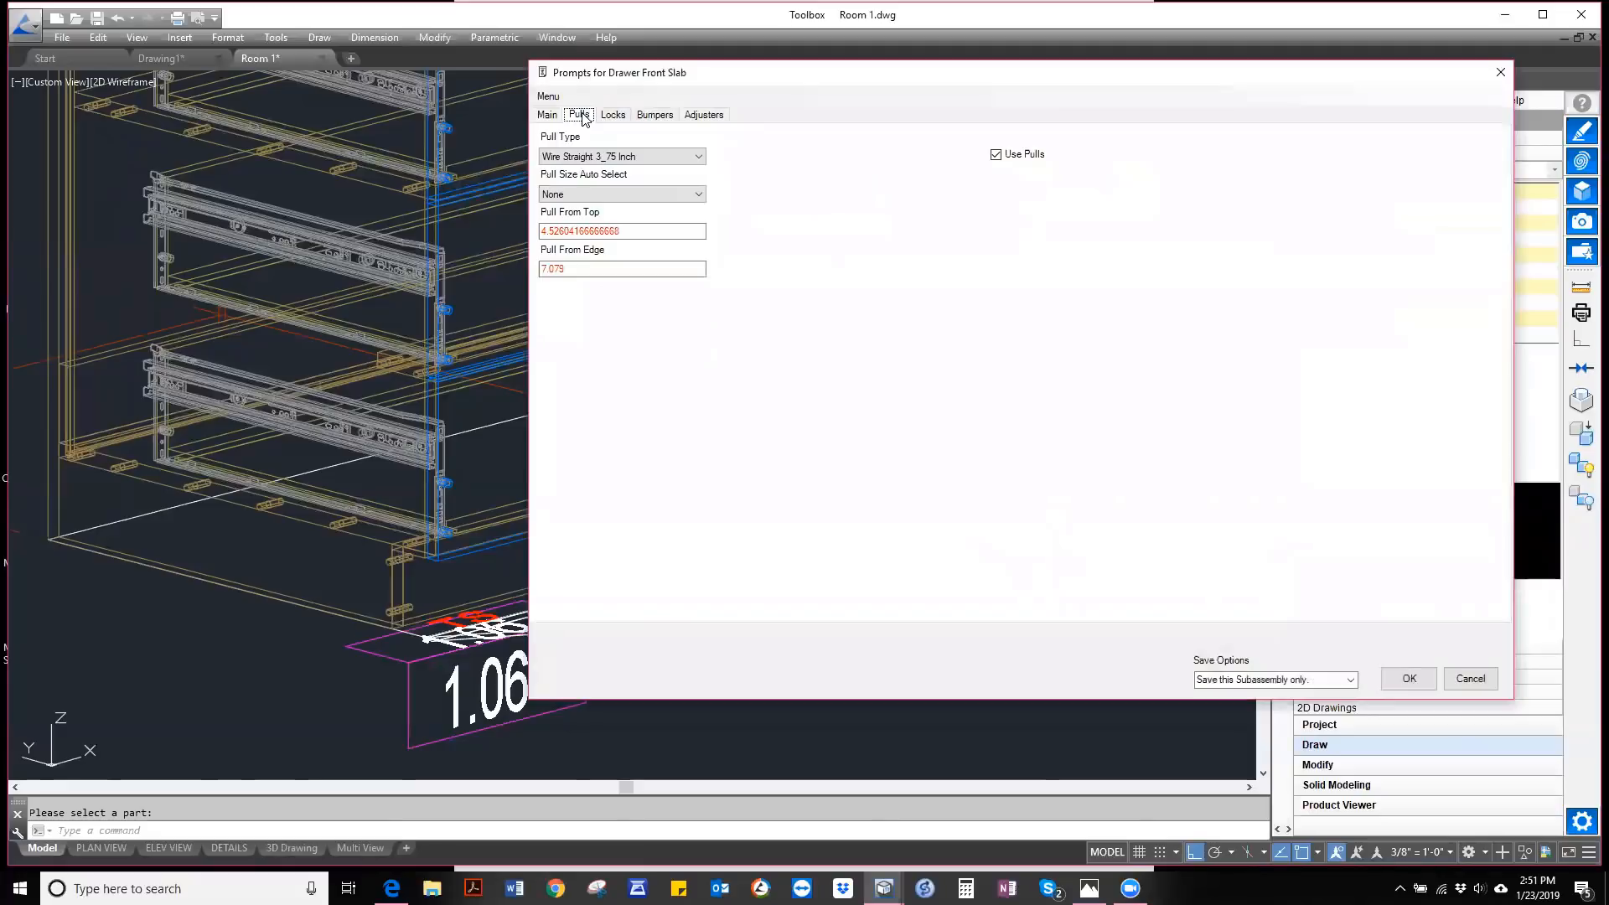
left_click(608, 157)
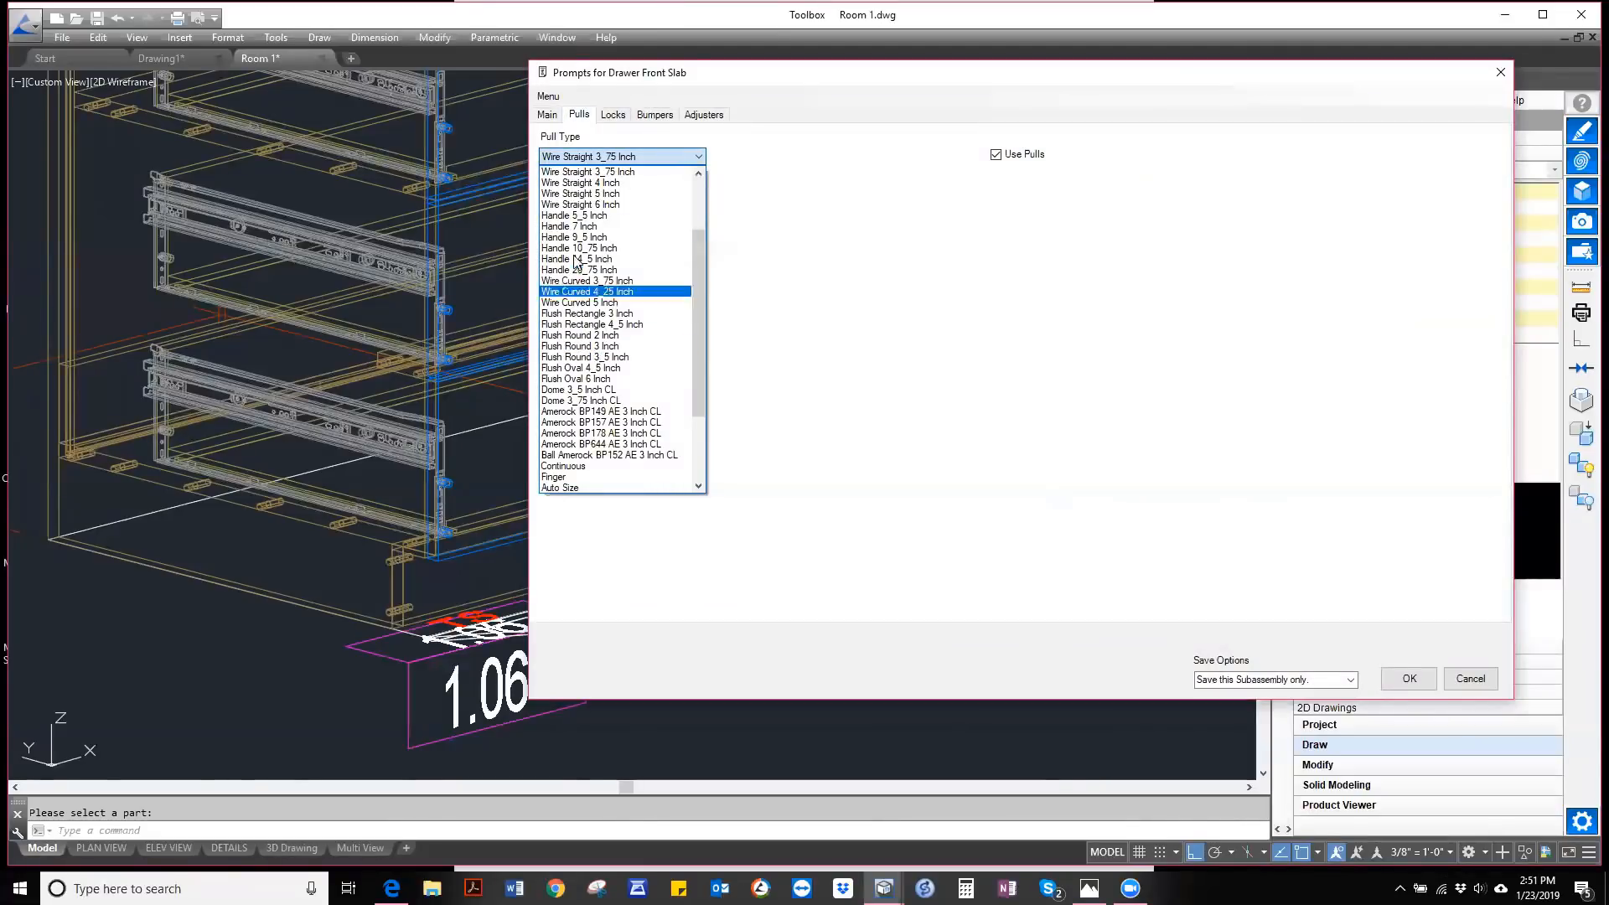
scroll(577, 259, "up", 3)
left_click(629, 228)
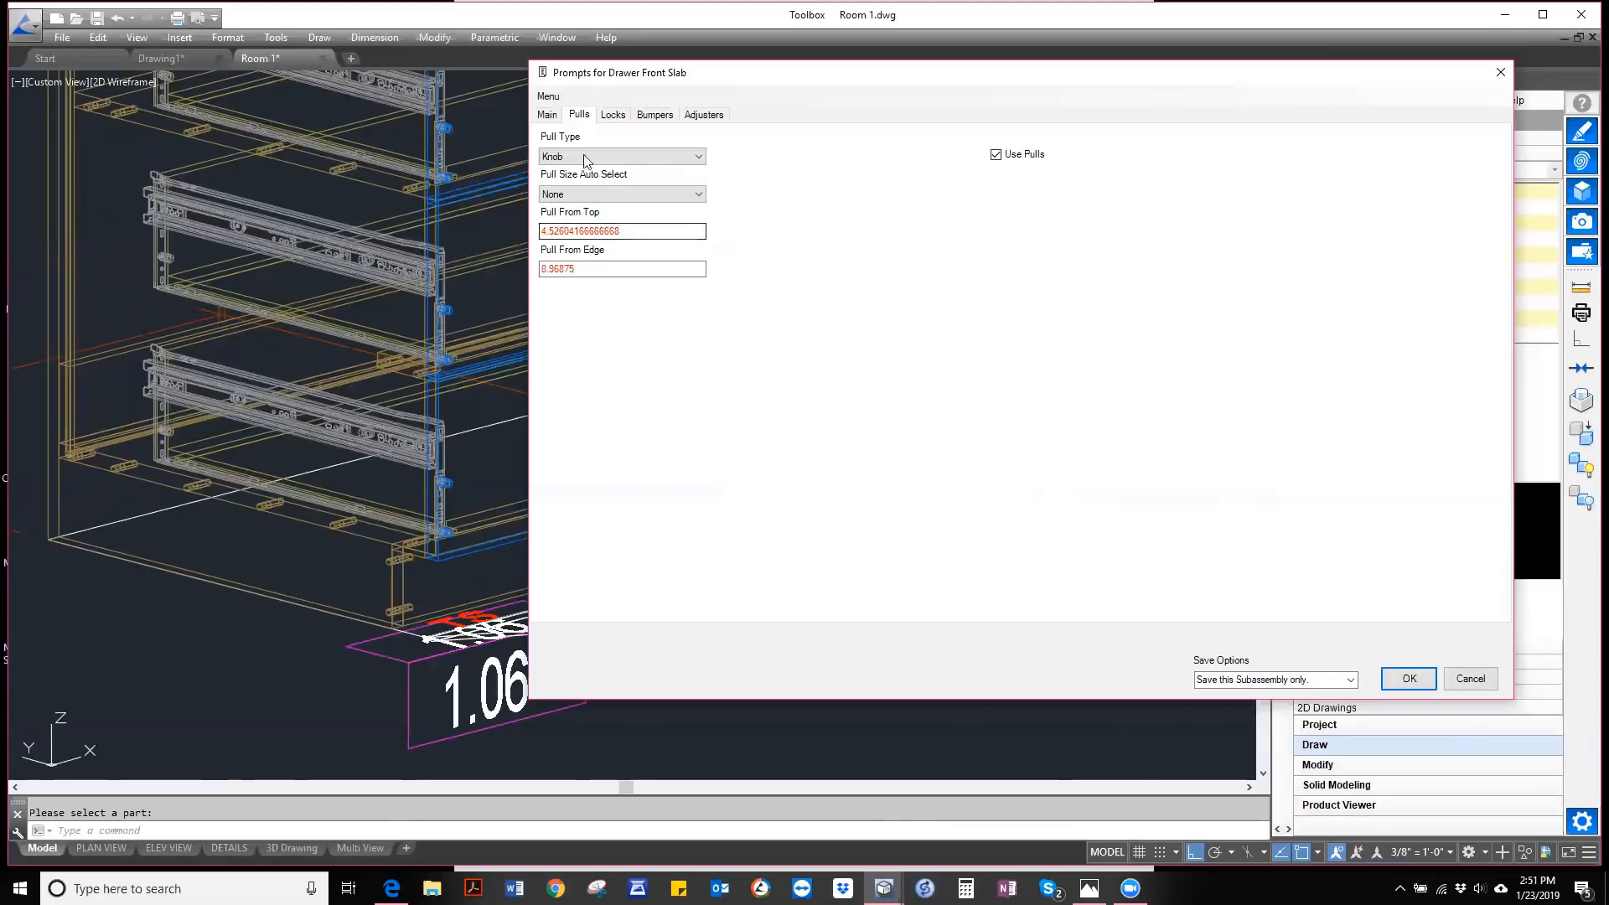
- Make the bottom drawer a locked drawer and save the subassembly to the current row so that cabinet 1.06 redraws
left_click(613, 115)
left_click(1013, 156)
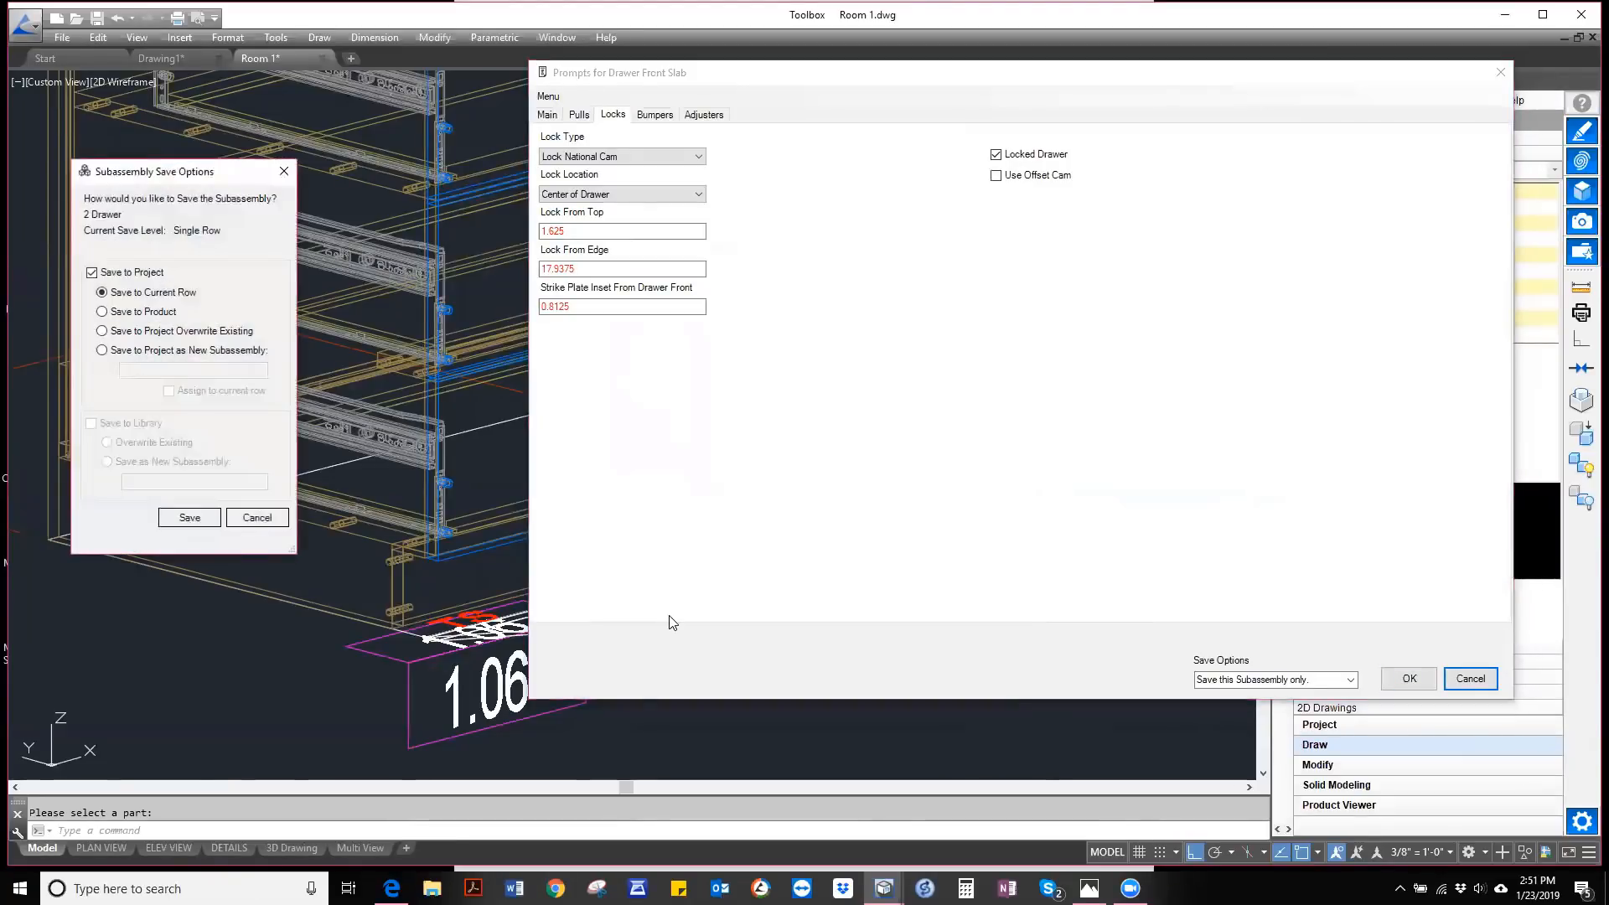
left_click(190, 517)
left_click(1156, 427)
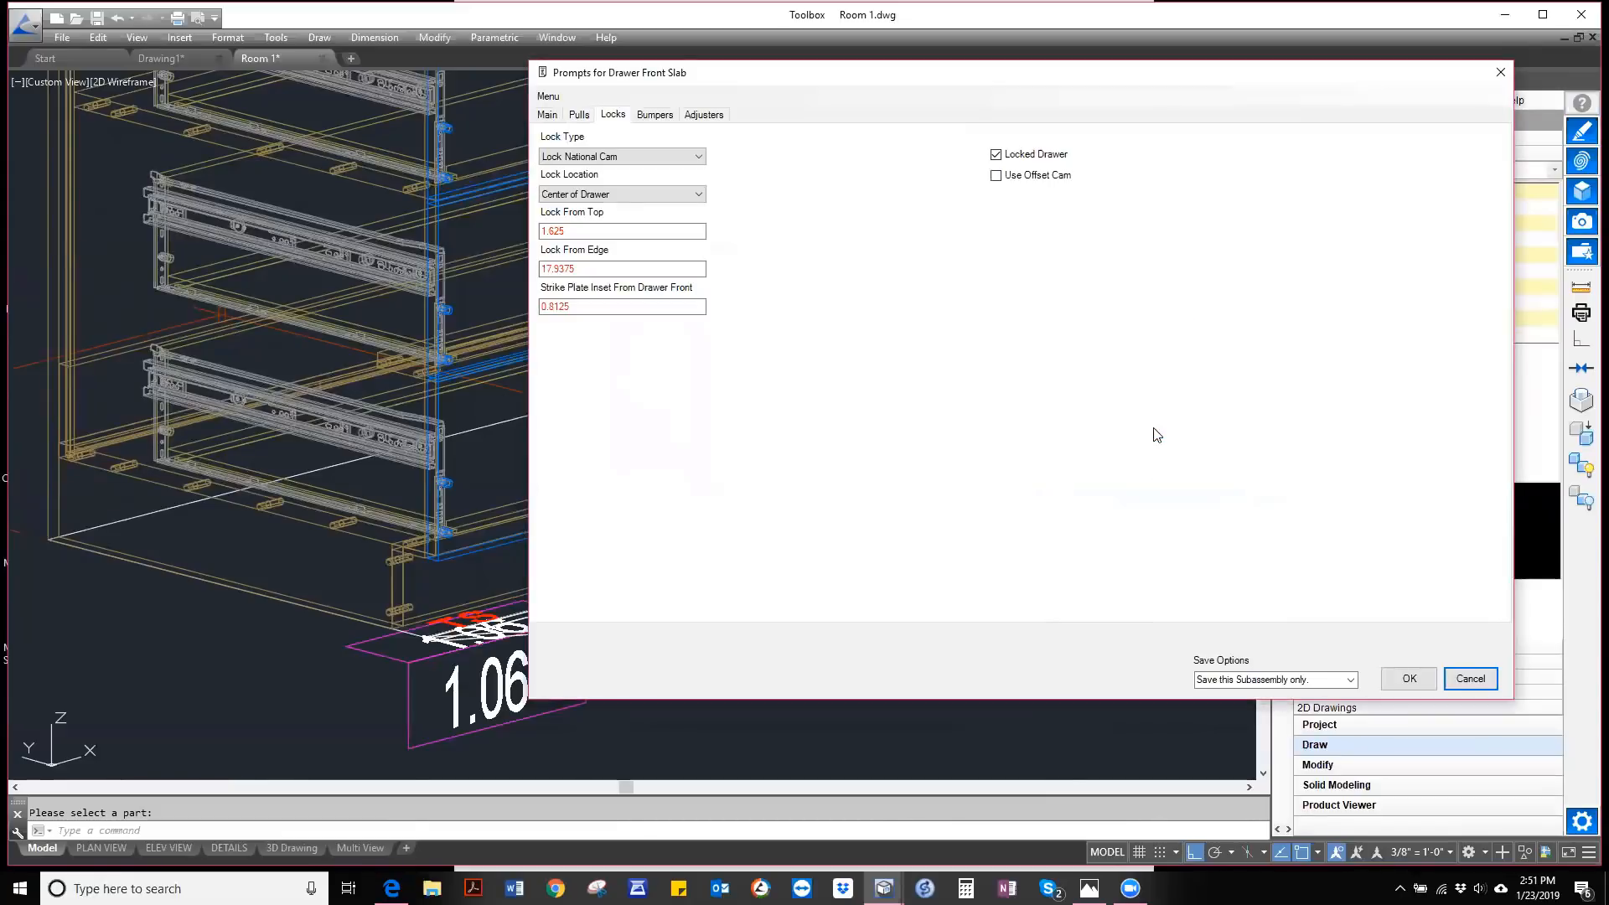
key("Return")
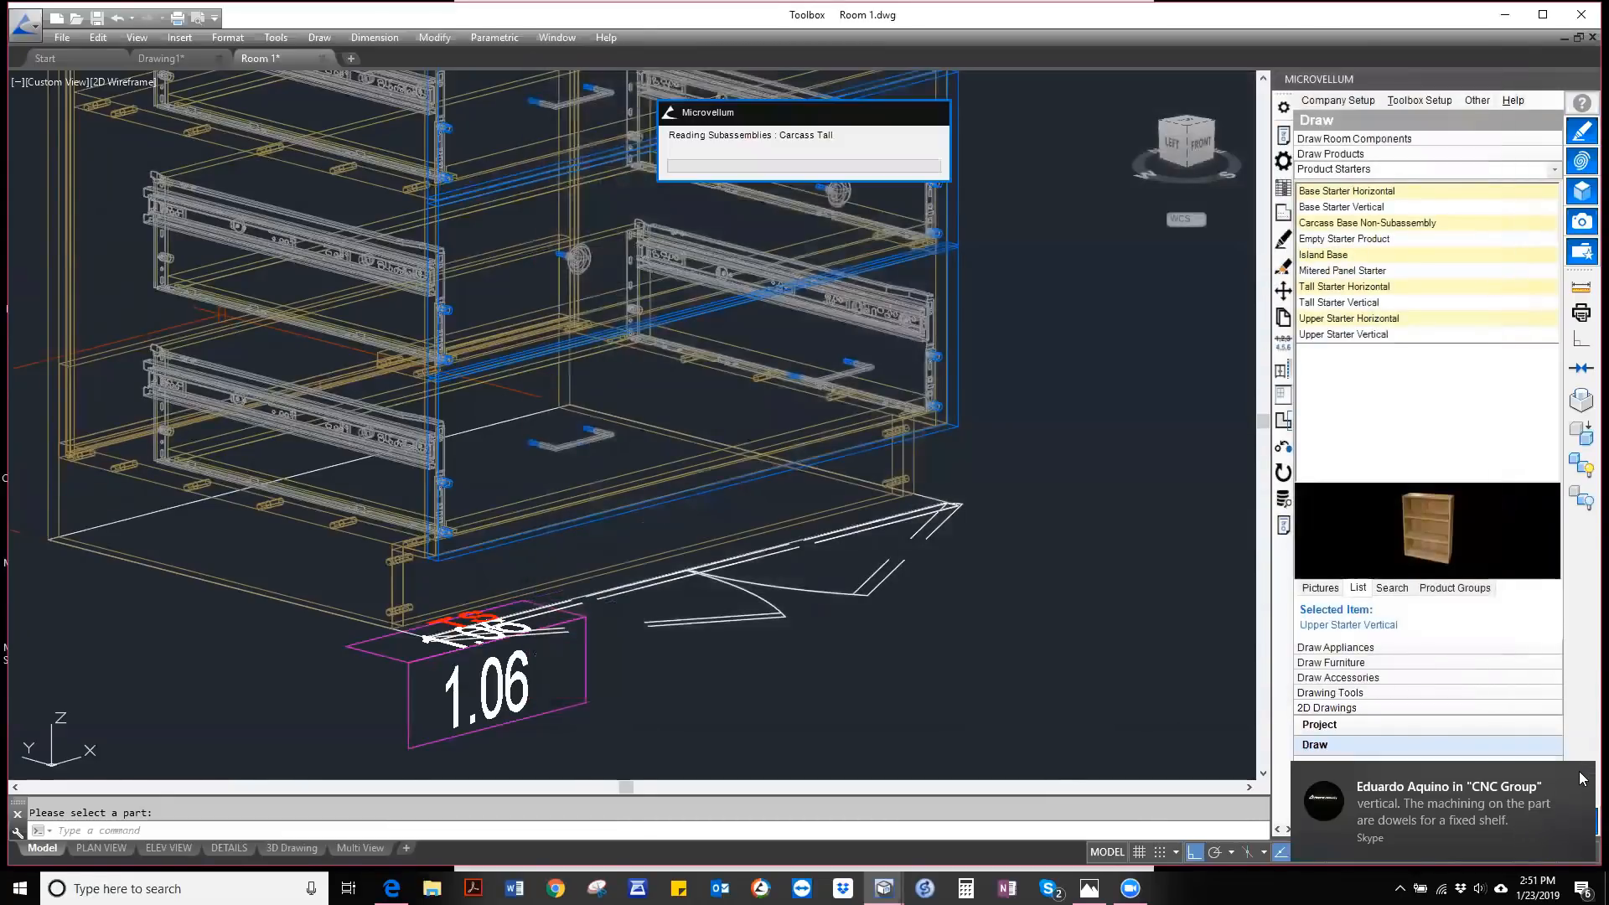
left_click(1580, 773)
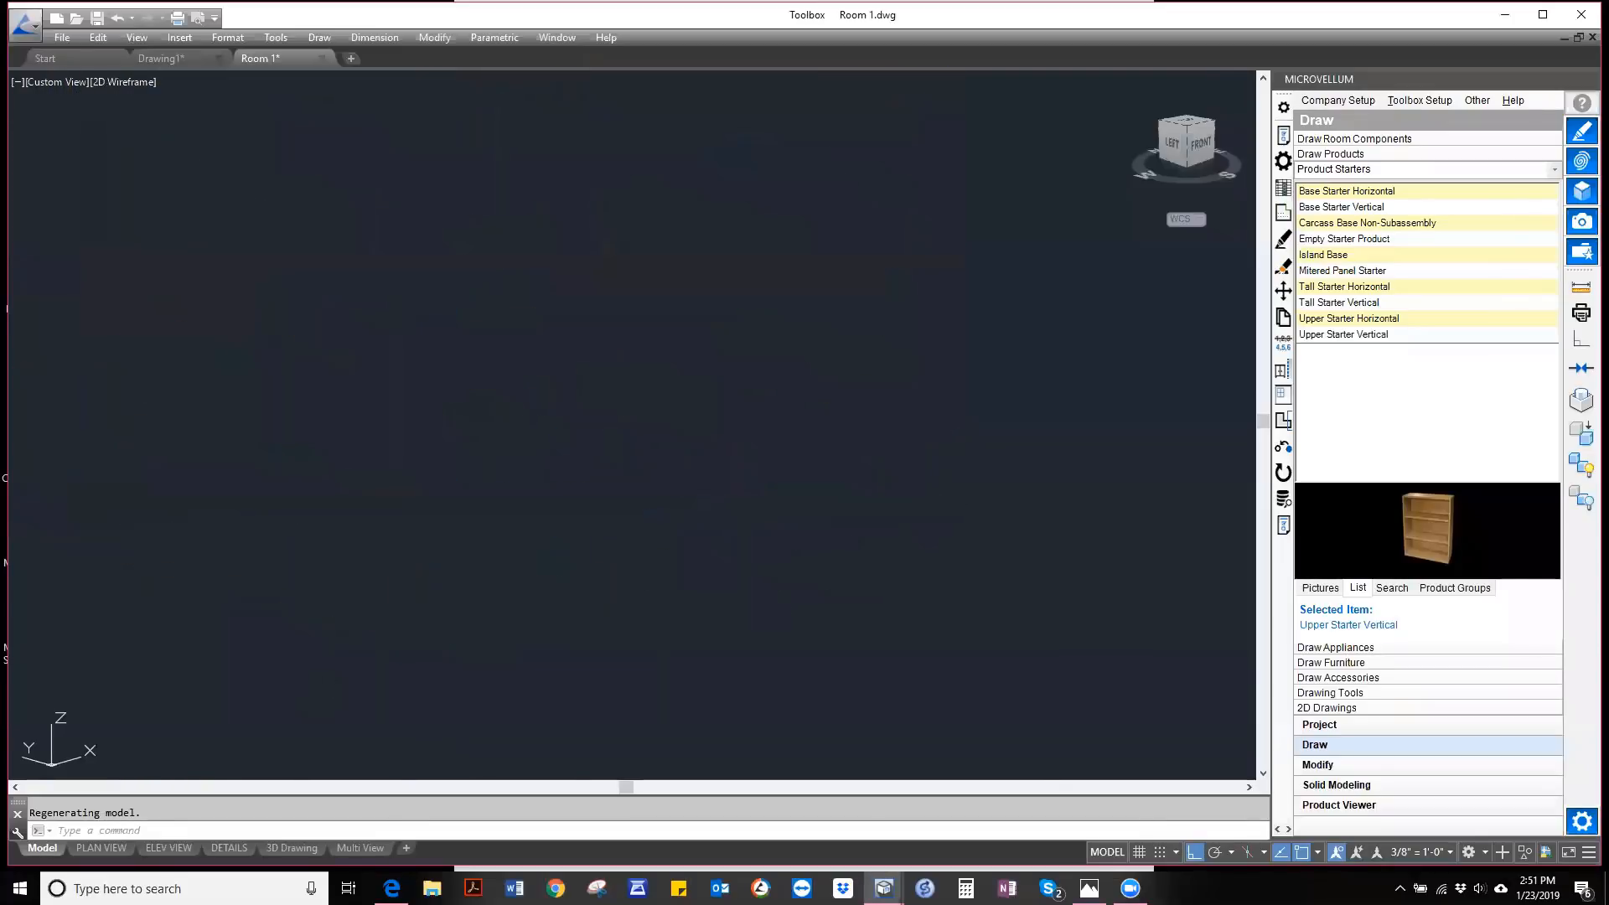
scroll(295, 697, "down", 2)
scroll(481, 570, "down", 6)
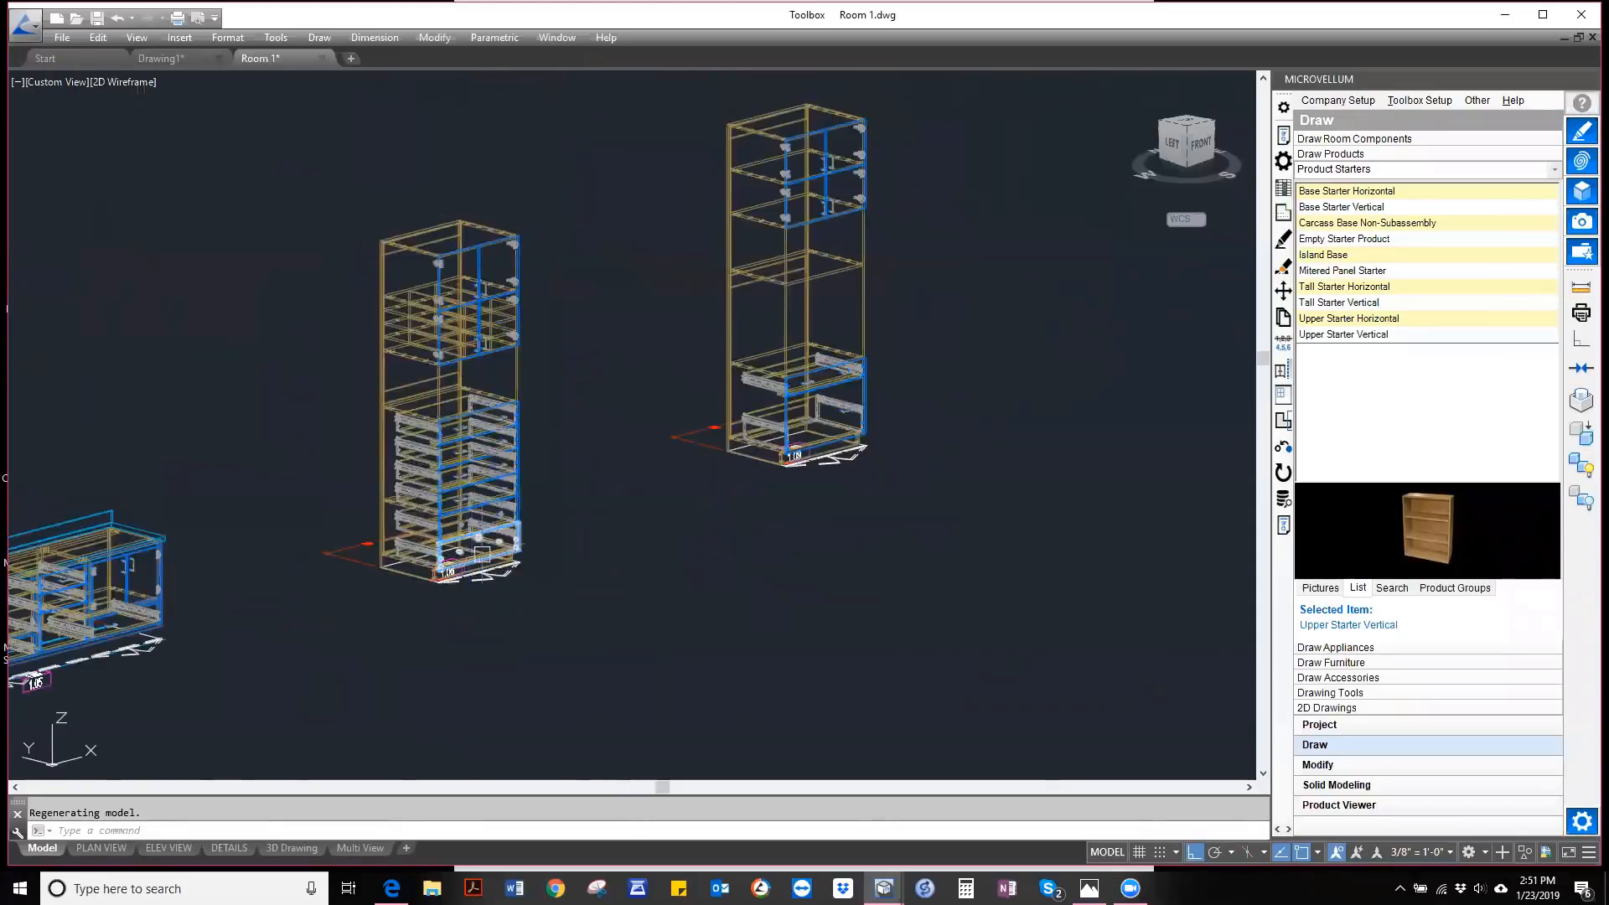
scroll(481, 572, "up", 4)
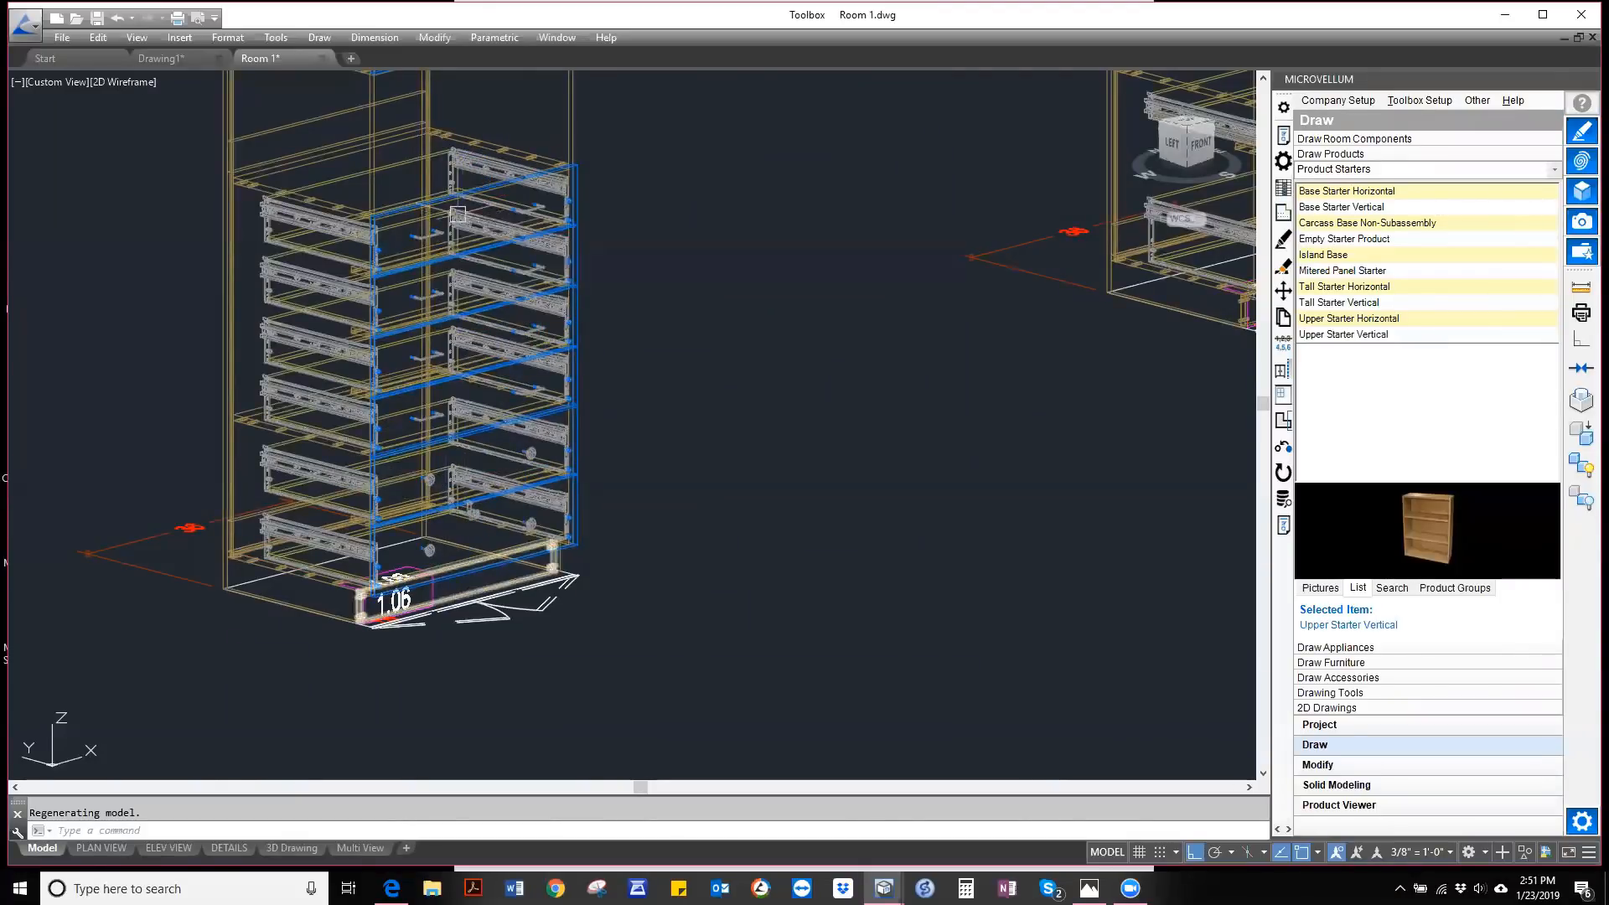
scroll(528, 525, "down", 4)
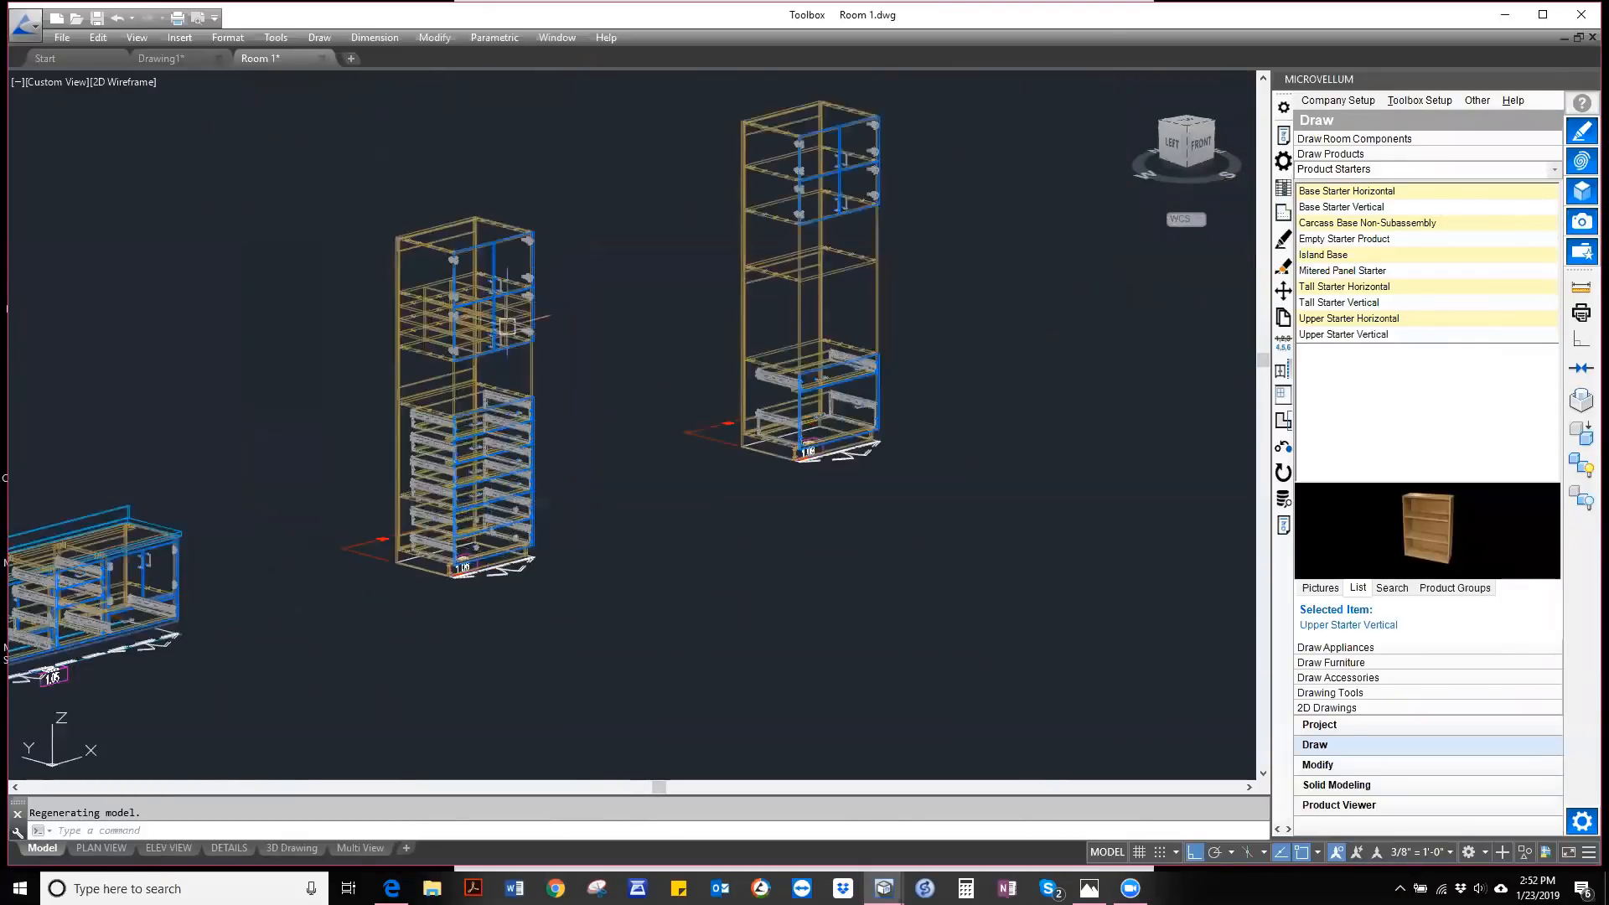
scroll(511, 260, "up", 4)
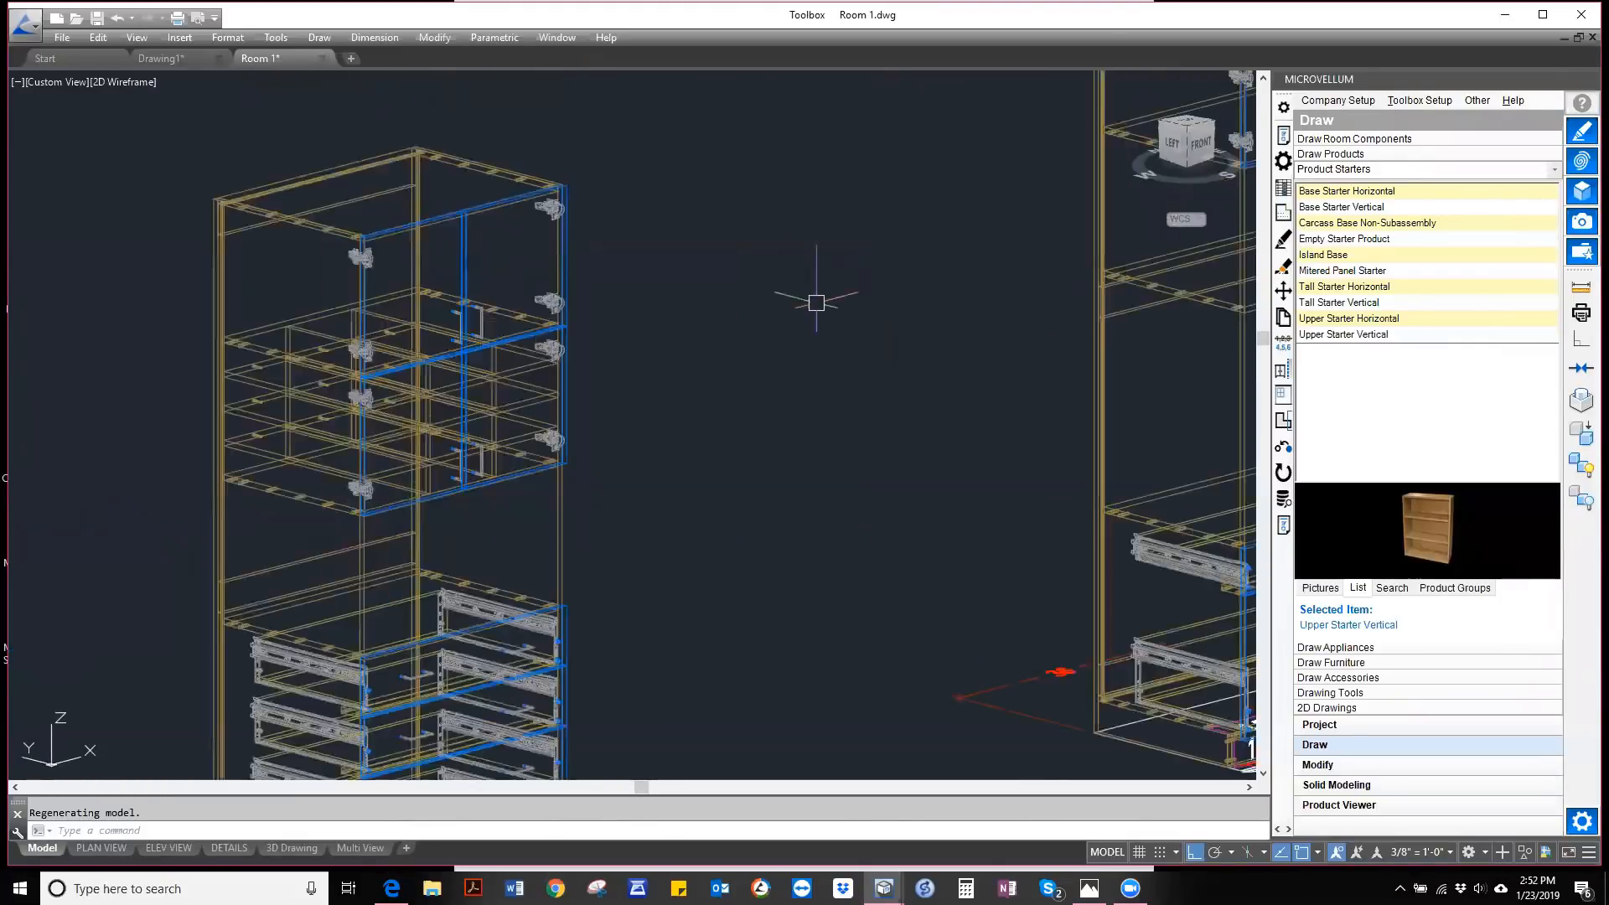
left_click(1282, 525)
left_click(551, 309)
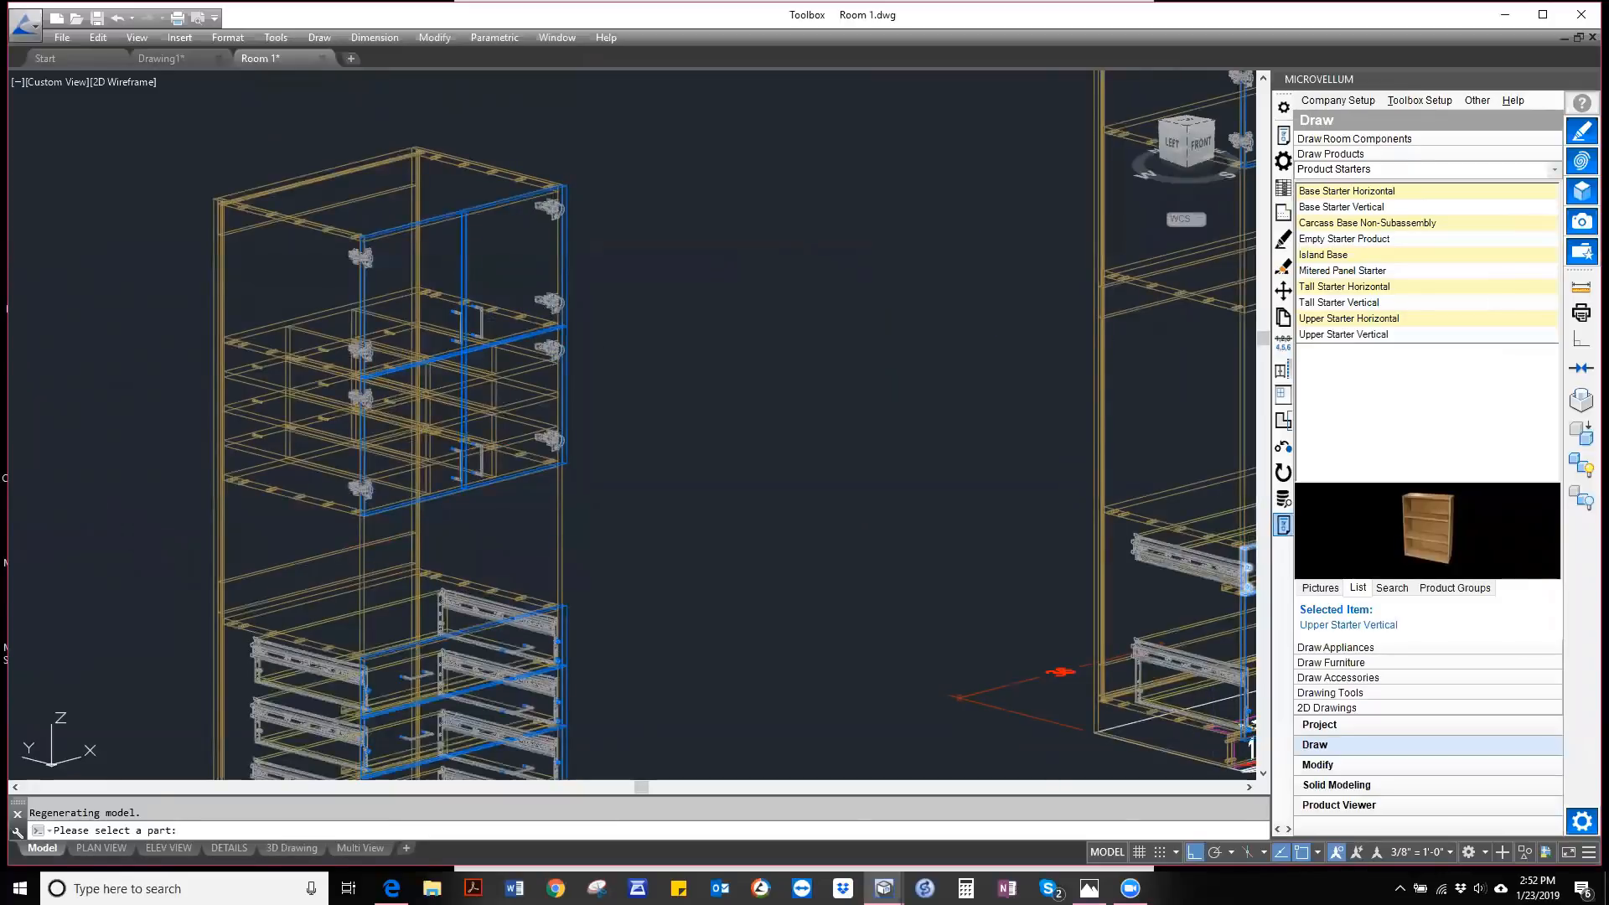
left_click(942, 487)
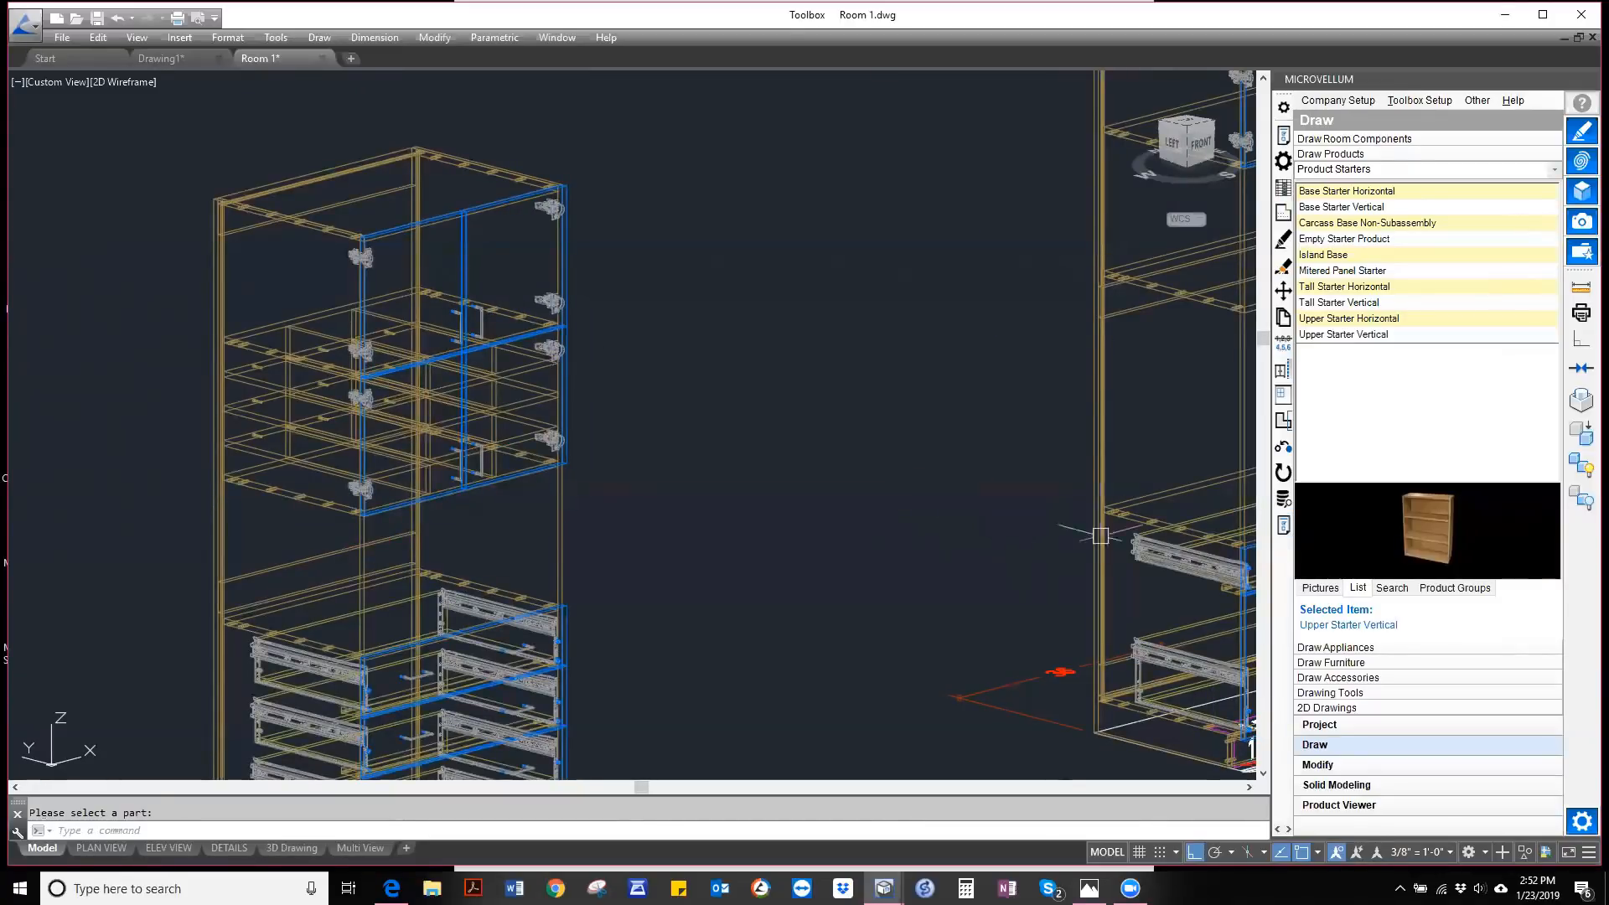
- Select the upper right door of tall cabinet 1.06 for its subassembly prompts, and dismiss the choice between nested and parent prompts
left_click(1285, 528)
scroll(559, 246, "up", 3)
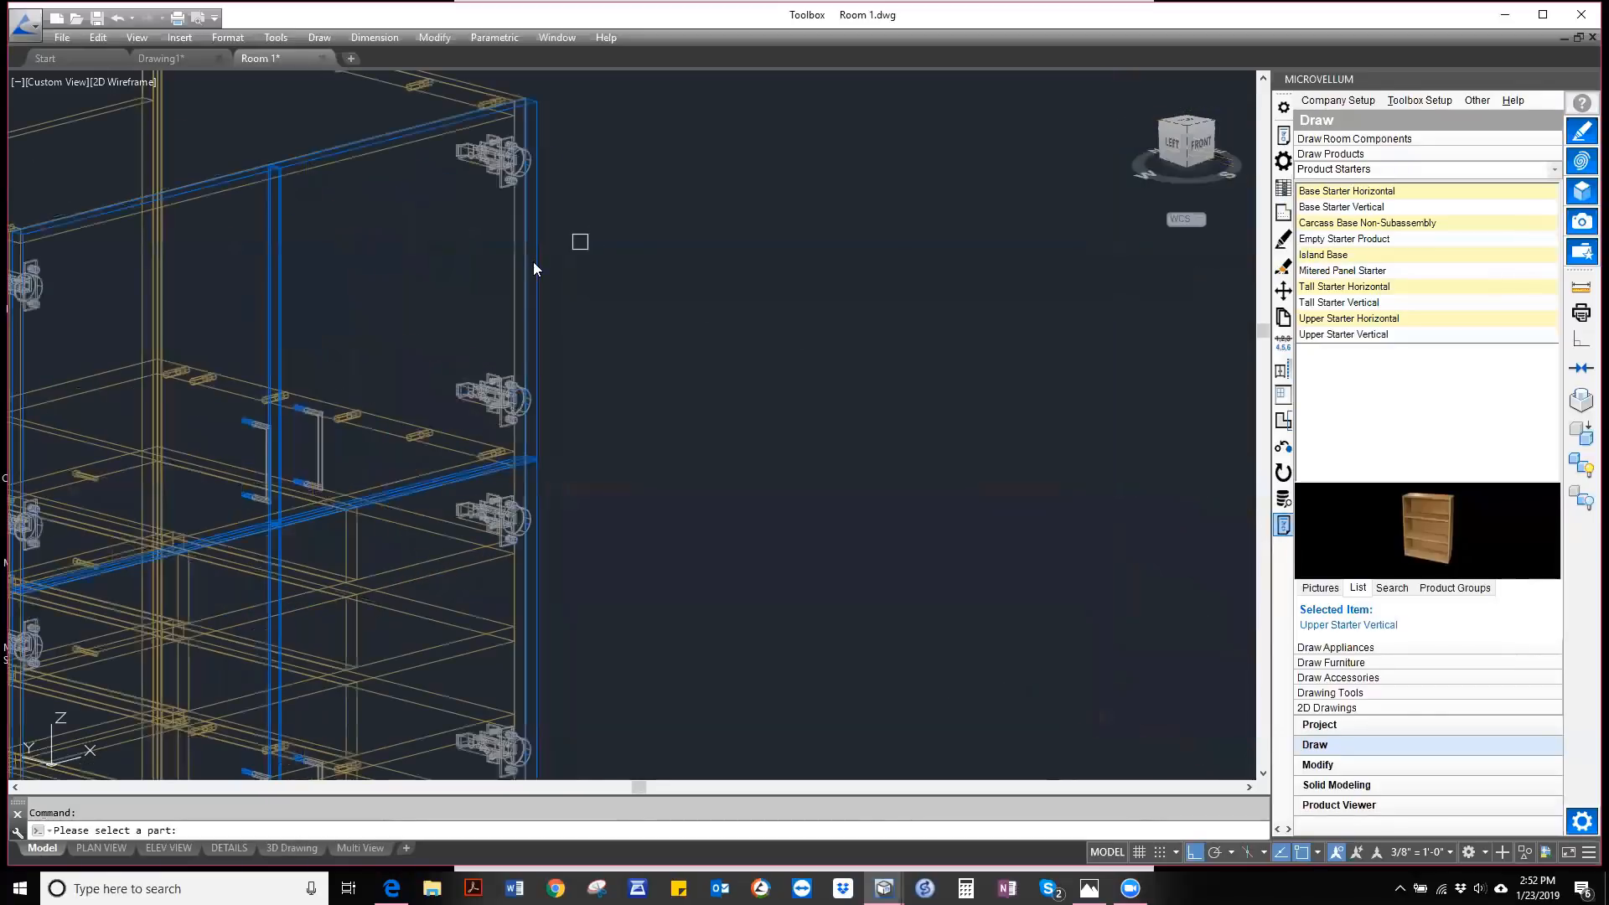
left_click(534, 263)
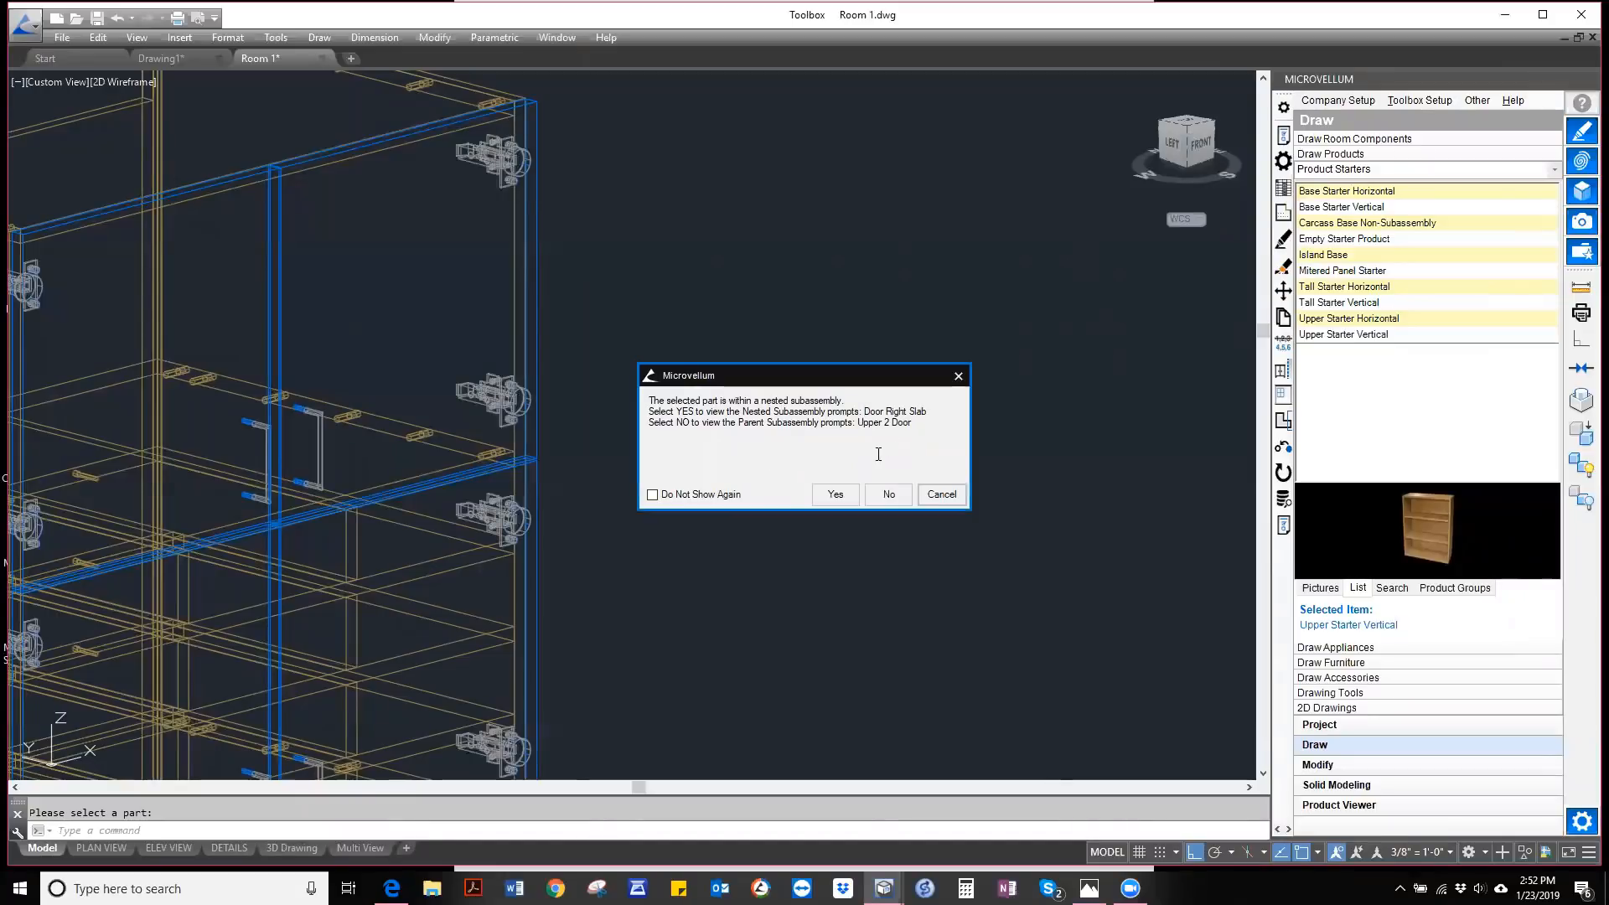
left_click(959, 377)
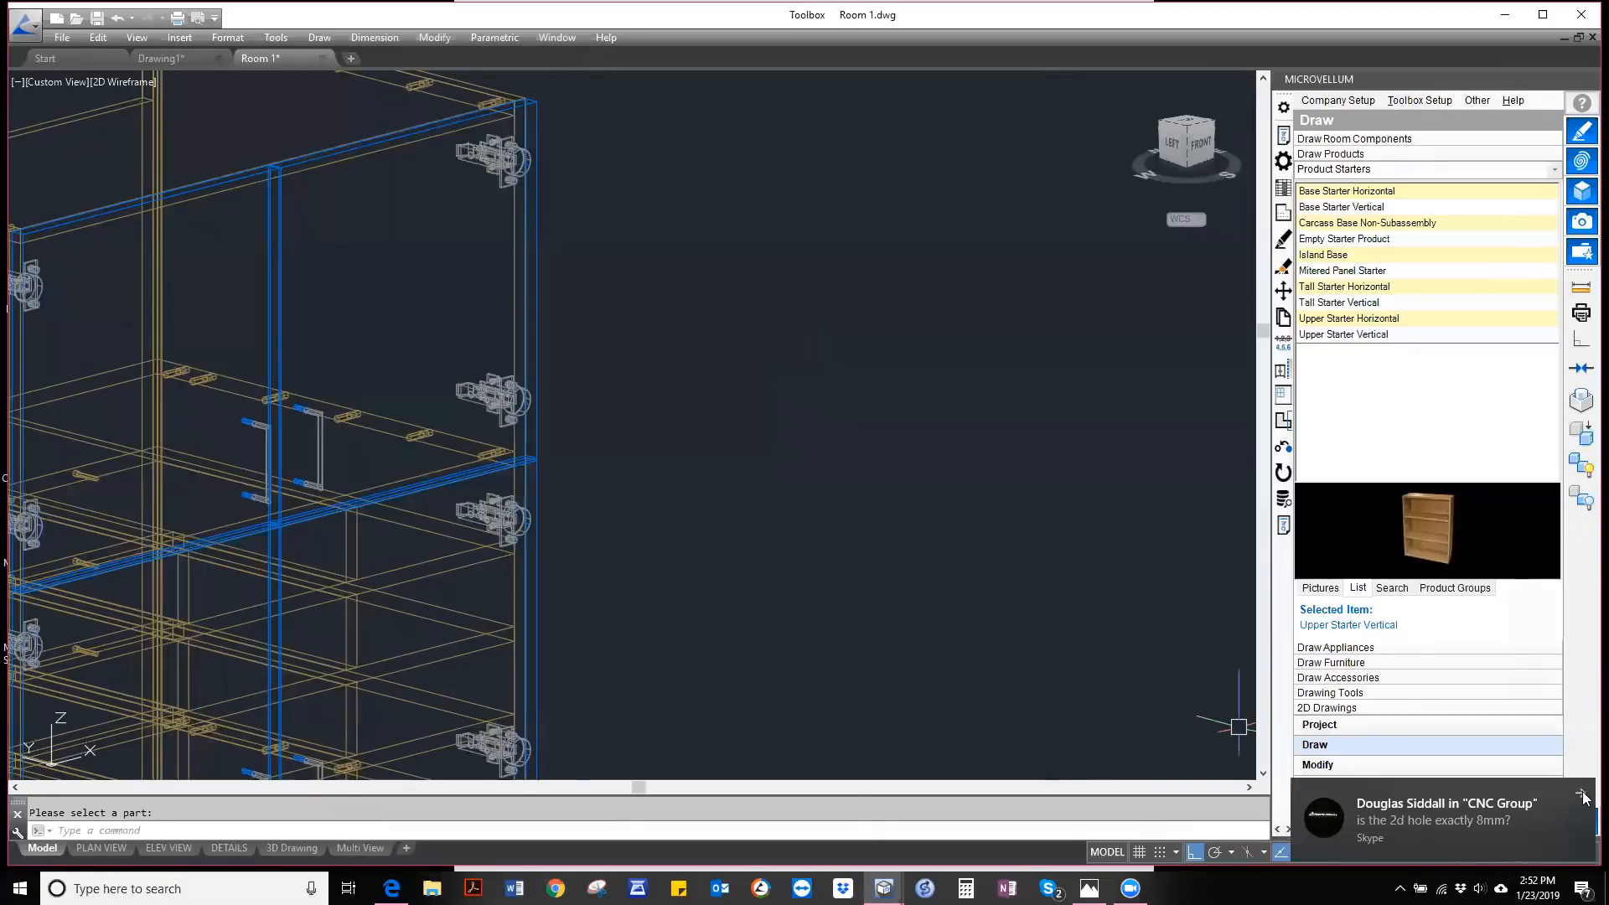
left_click(1583, 796)
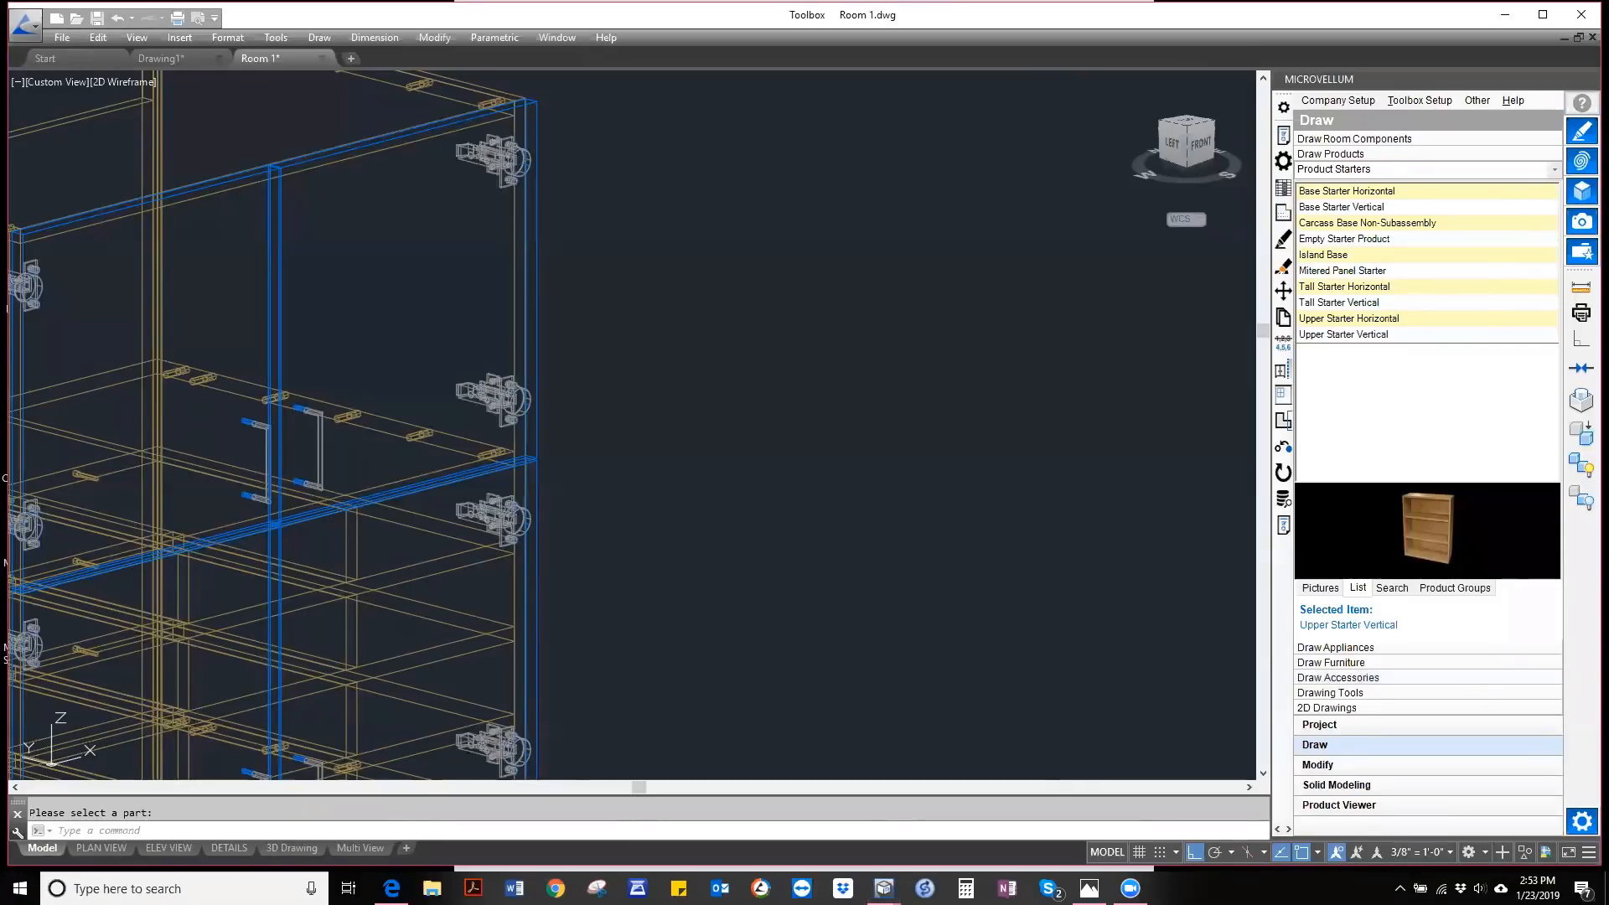
- List the product modification commands and look over the cabinets drawn in the room
scroll(901, 427, "down", 4)
scroll(863, 435, "down", 5)
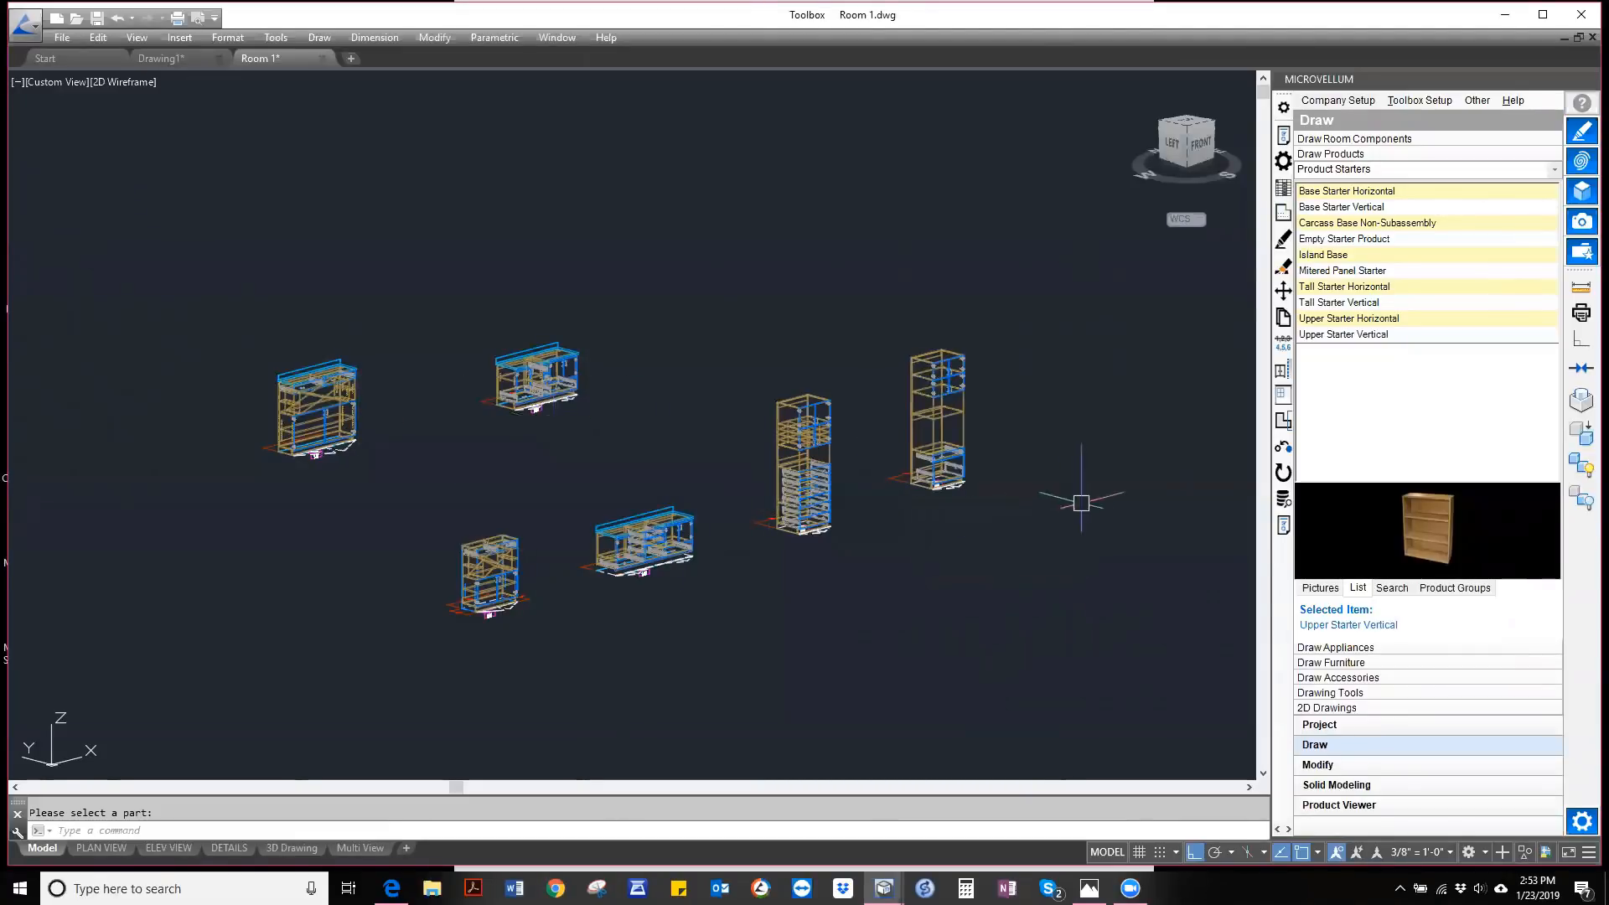
left_click(1336, 766)
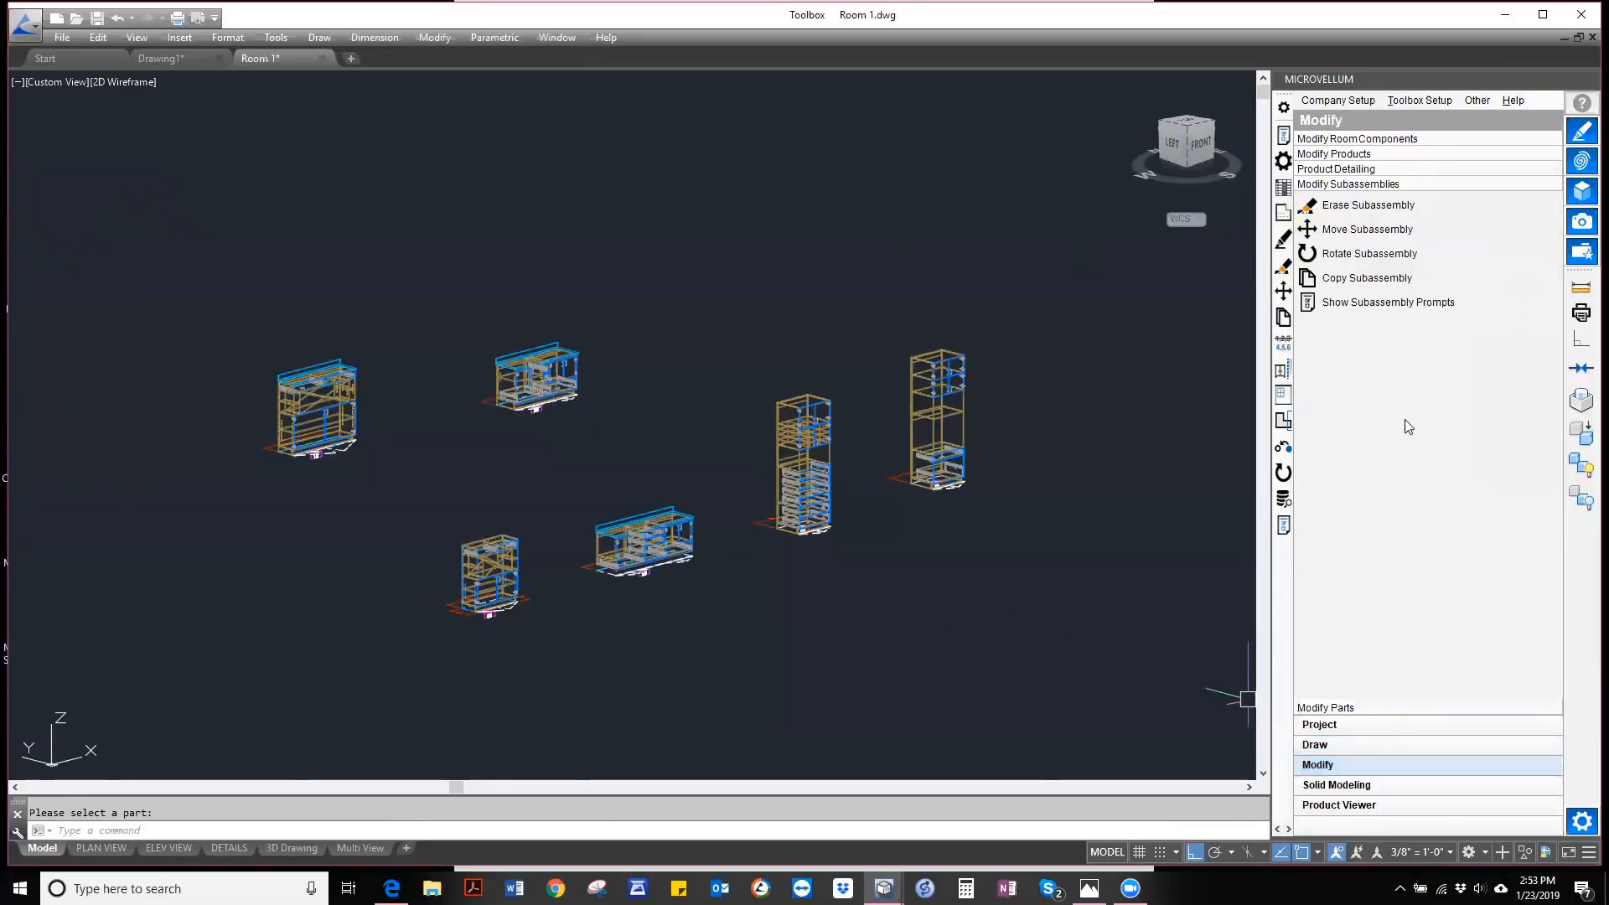
left_click(1338, 154)
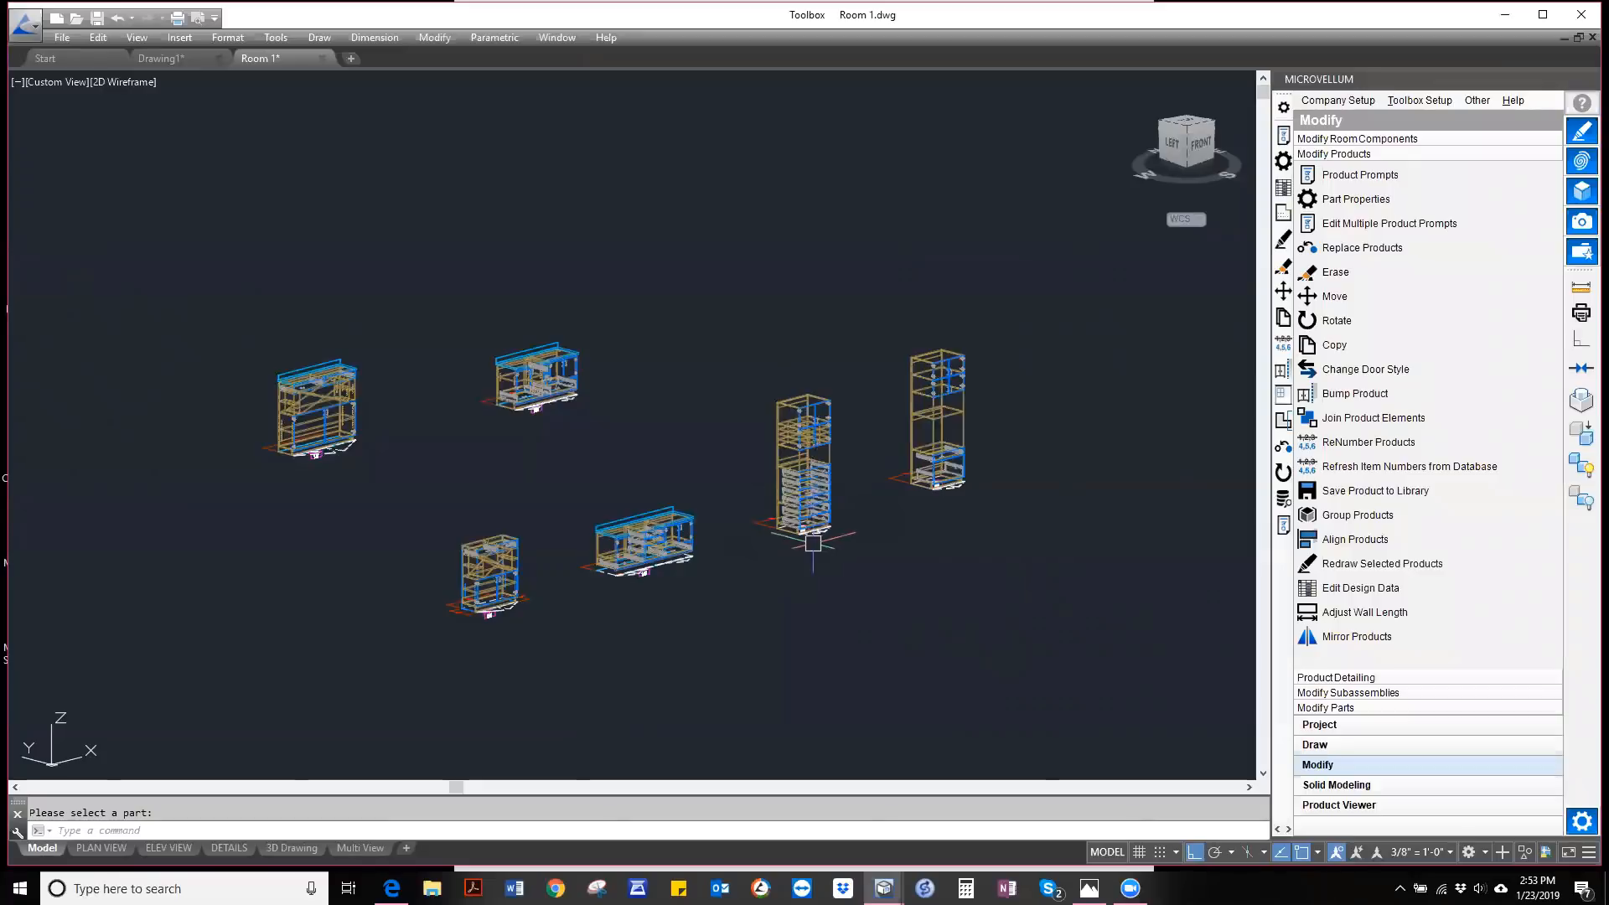
scroll(808, 440, "up", 2)
scroll(810, 430, "up", 2)
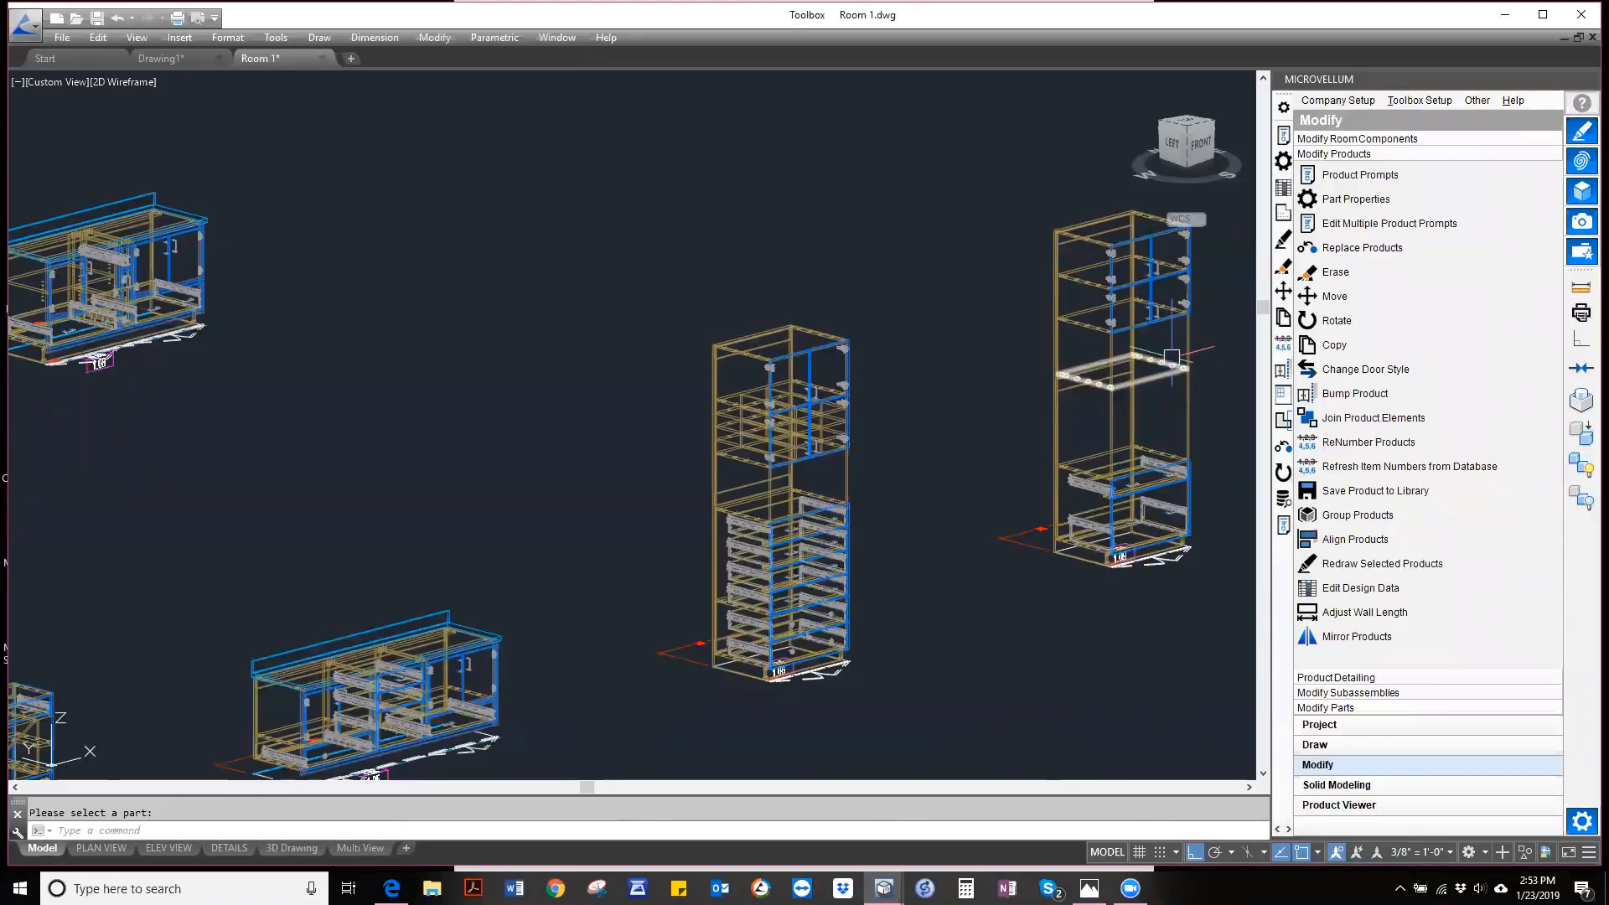
scroll(887, 417, "down", 3)
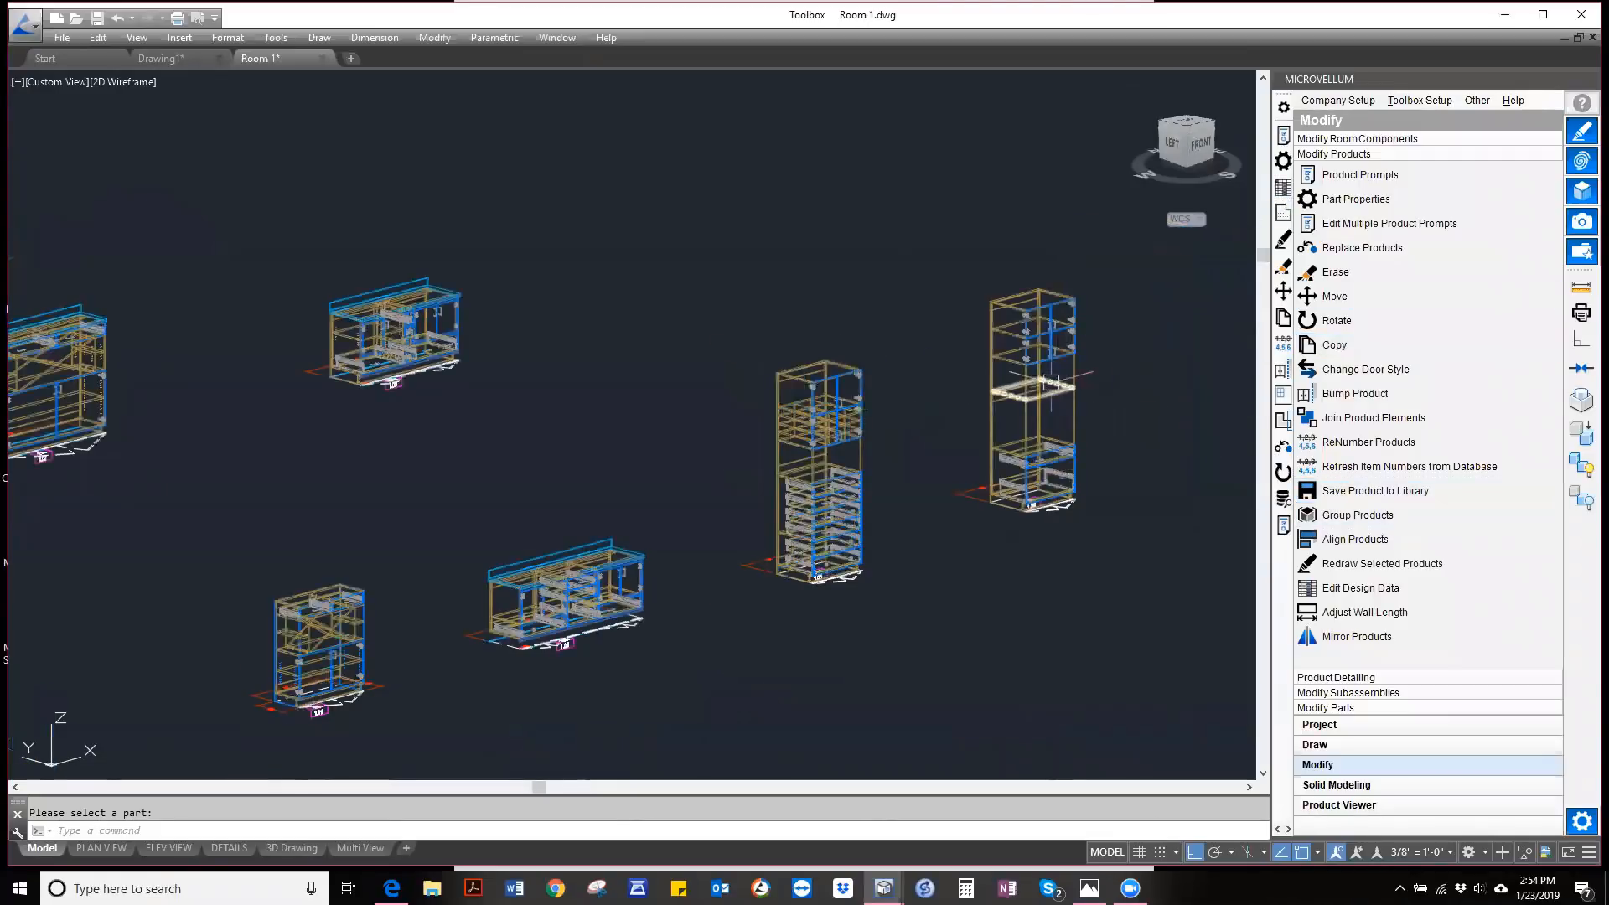
scroll(715, 371, "down", 2)
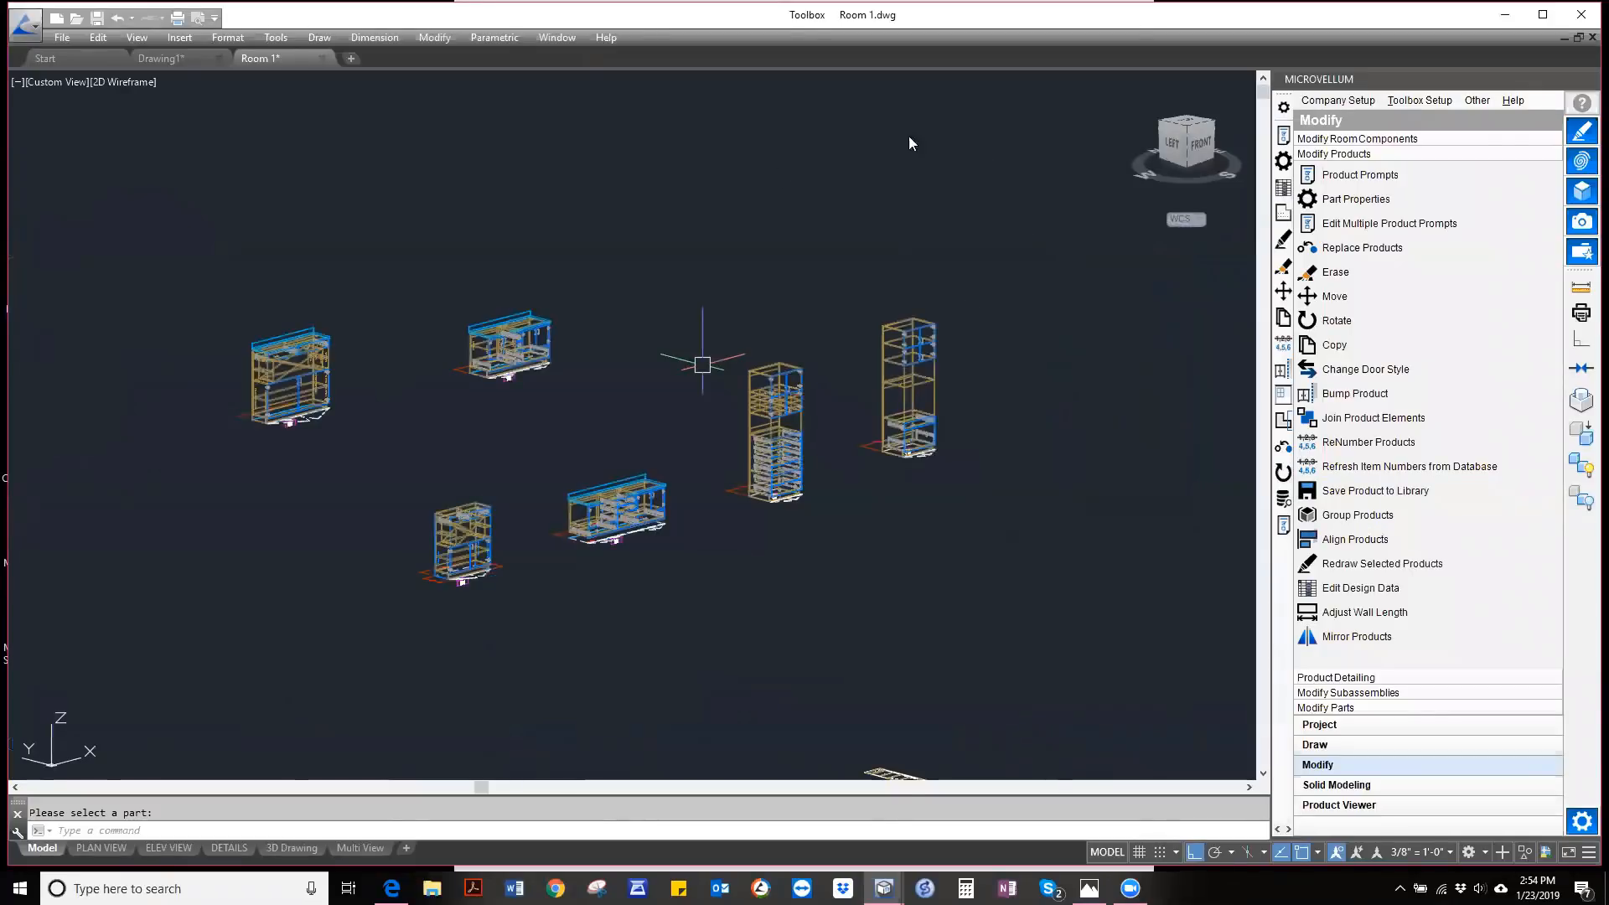
scroll(513, 277, "up", 3)
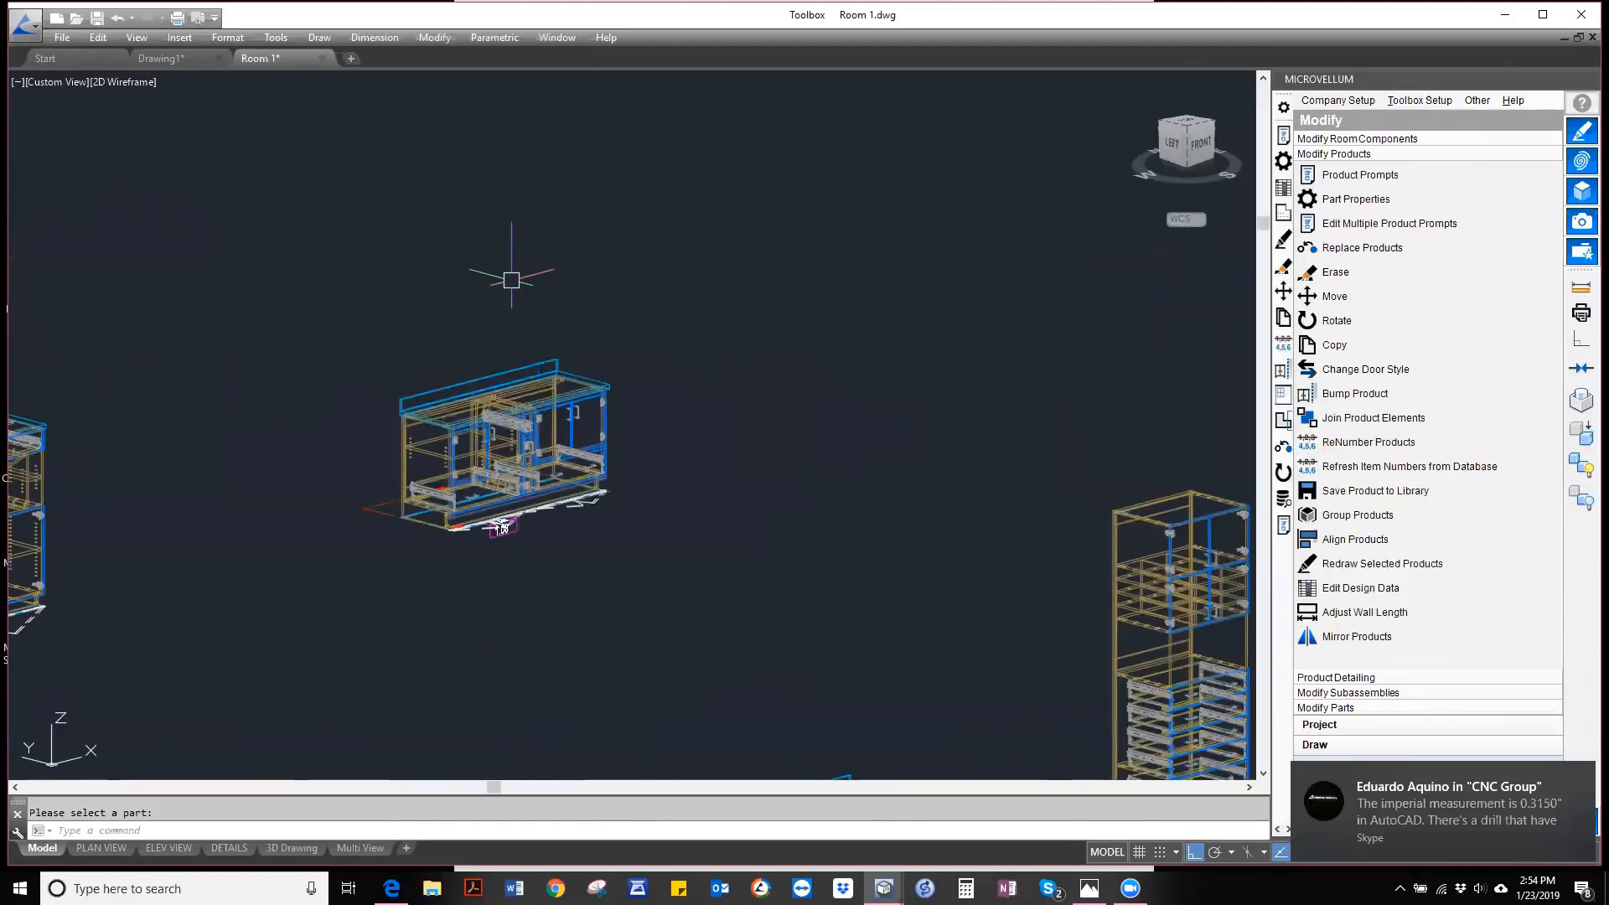
left_click(1580, 777)
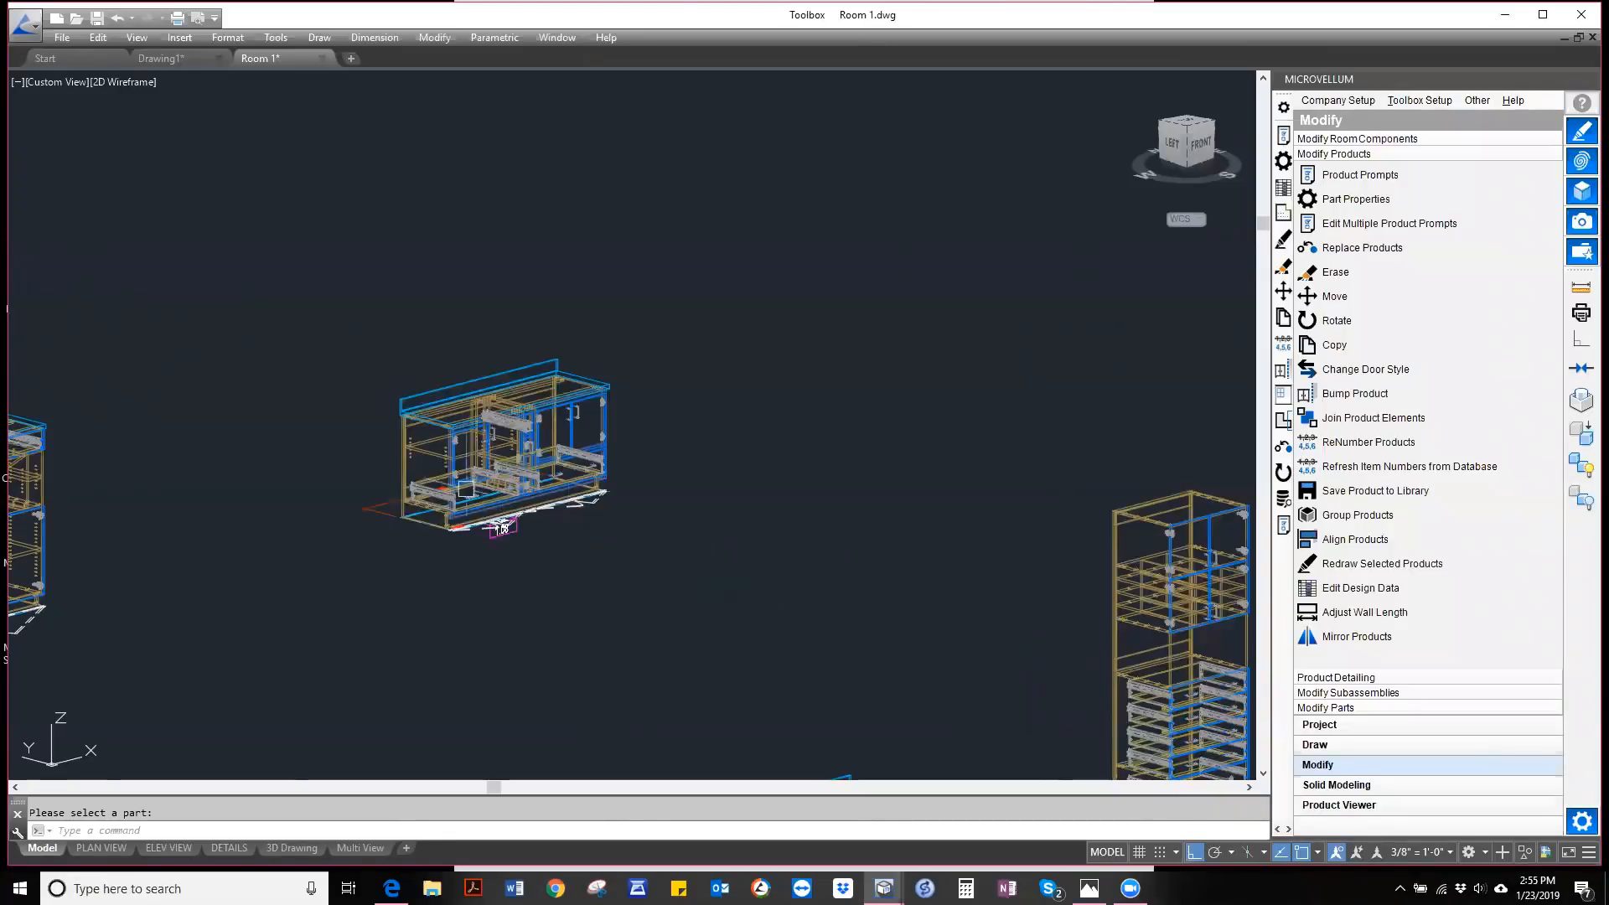
- Open the product prompts of base cabinet 1.08 and close them without changing anything
scroll(419, 450, "up", 5)
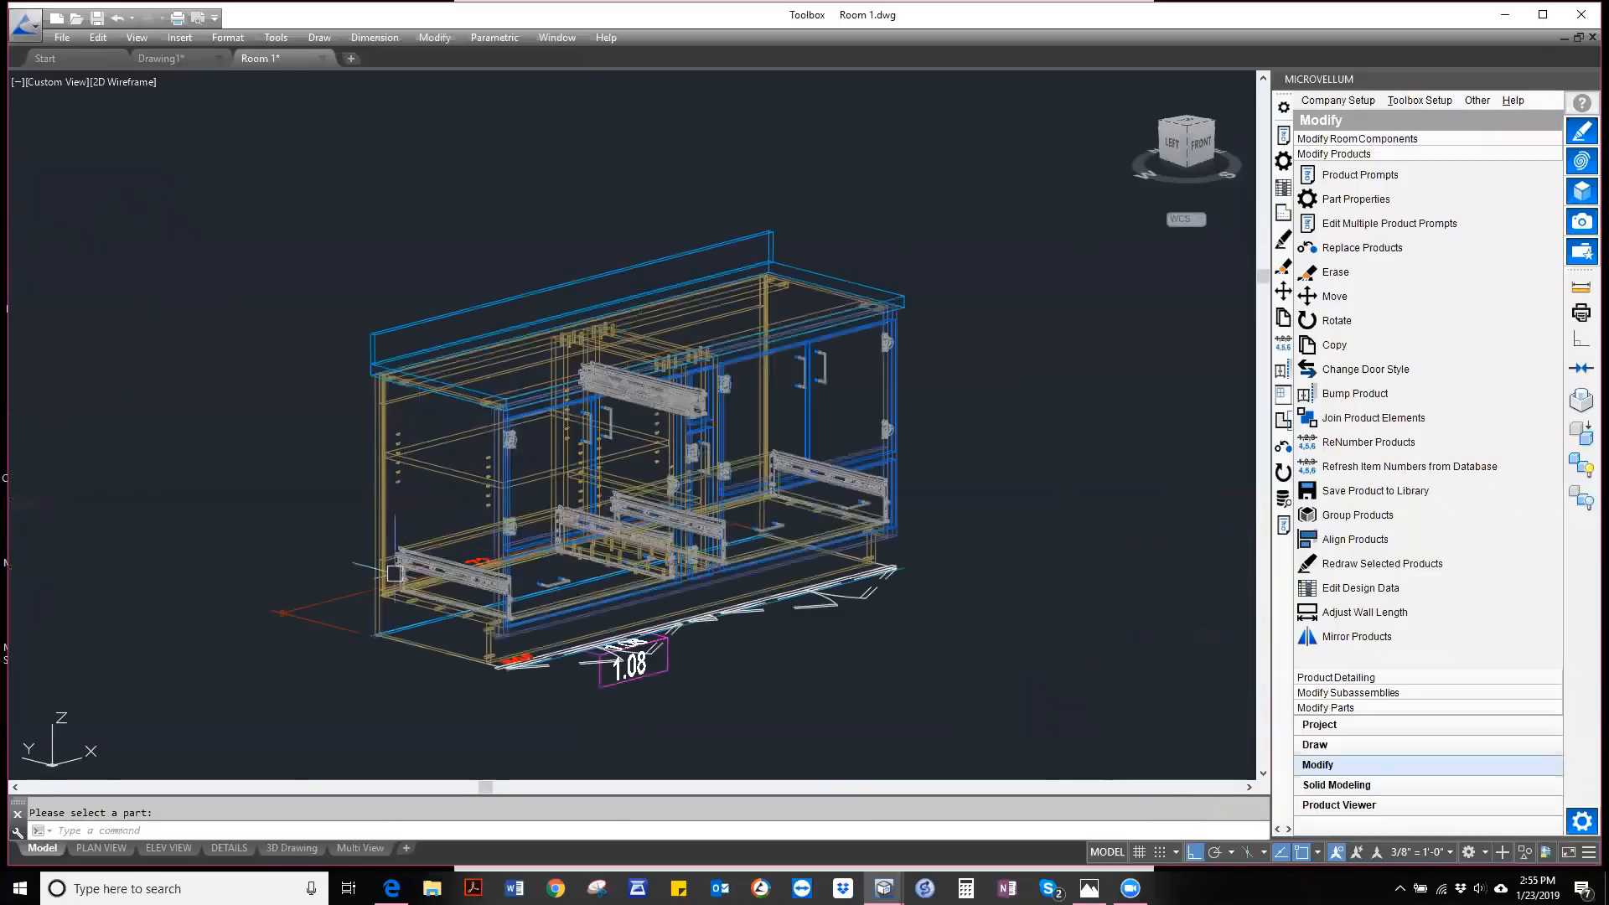
scroll(362, 618, "up", 3)
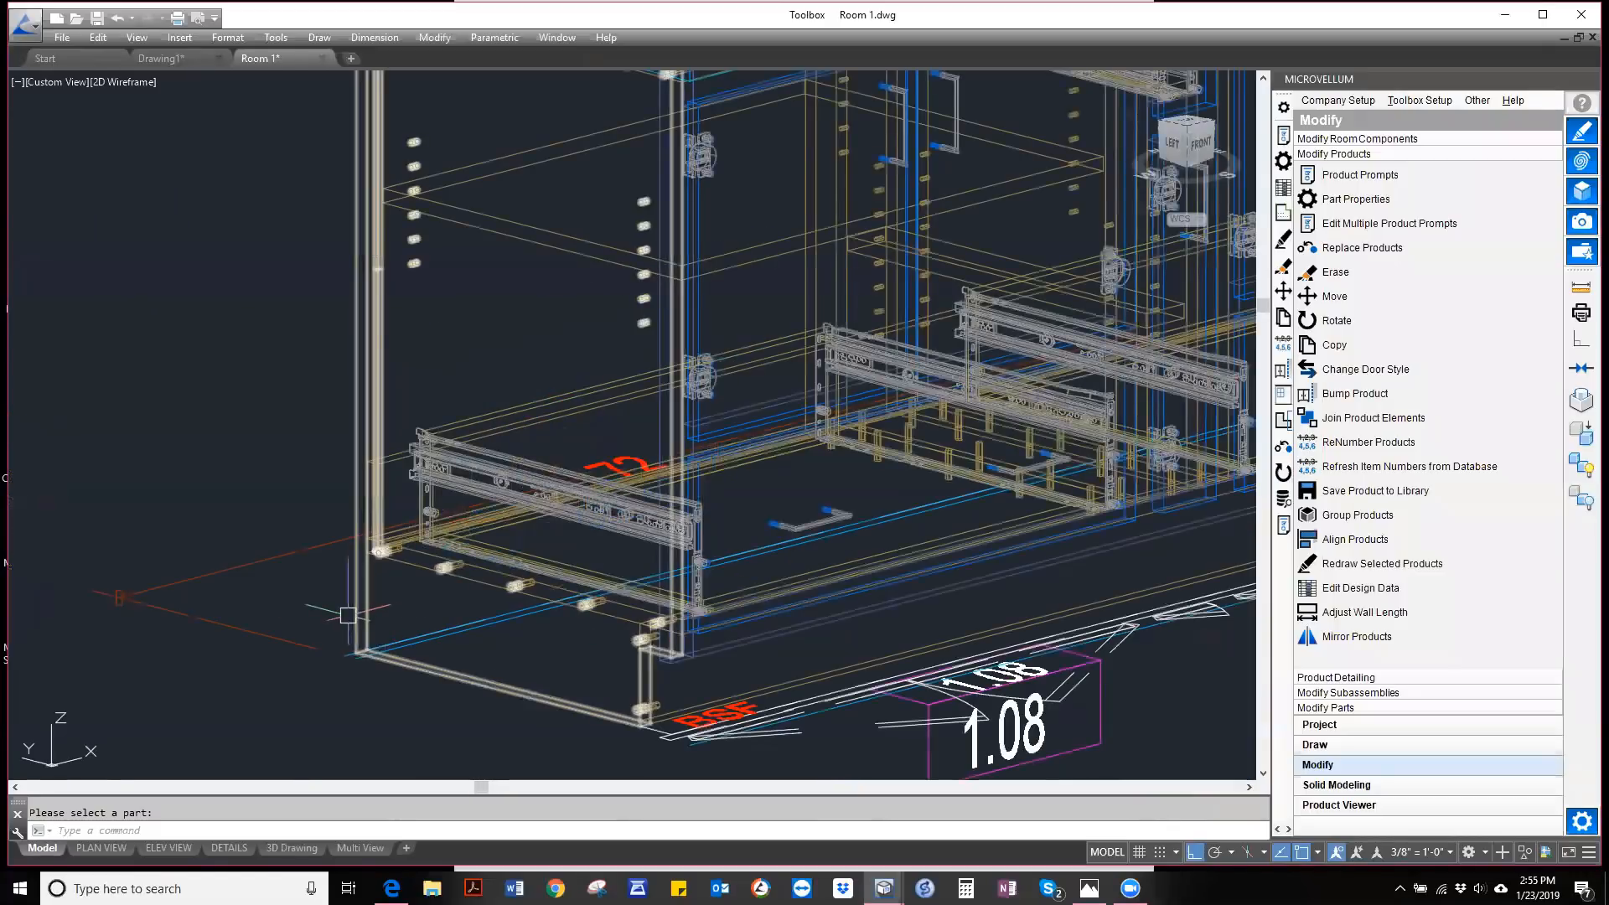
scroll(322, 587, "down", 4)
scroll(351, 574, "up", 4)
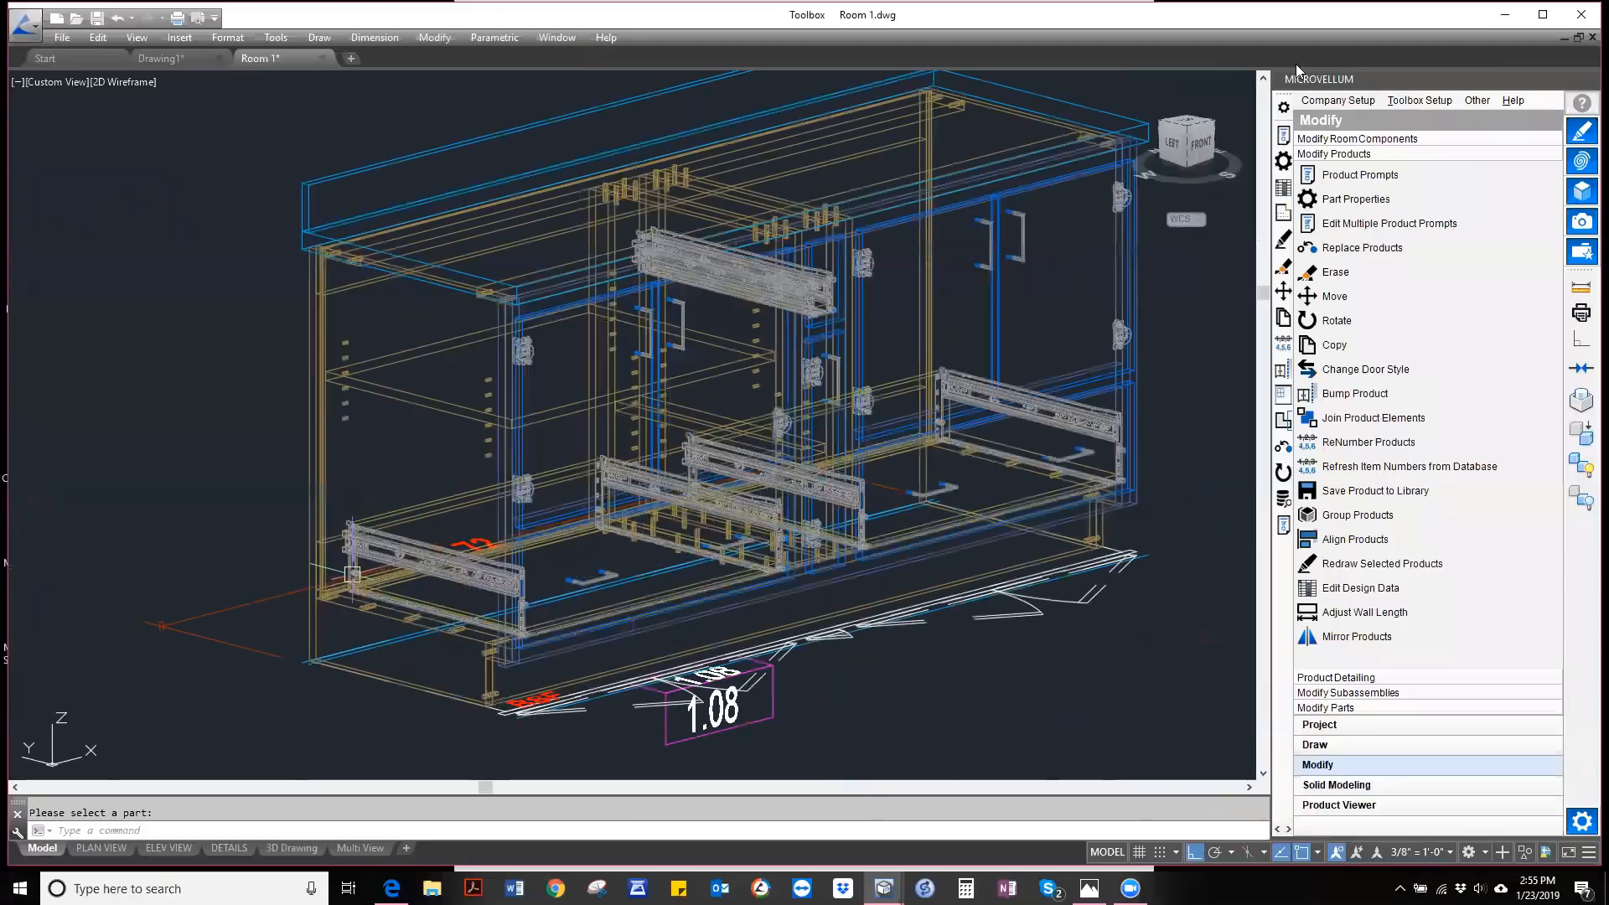
left_click(1360, 174)
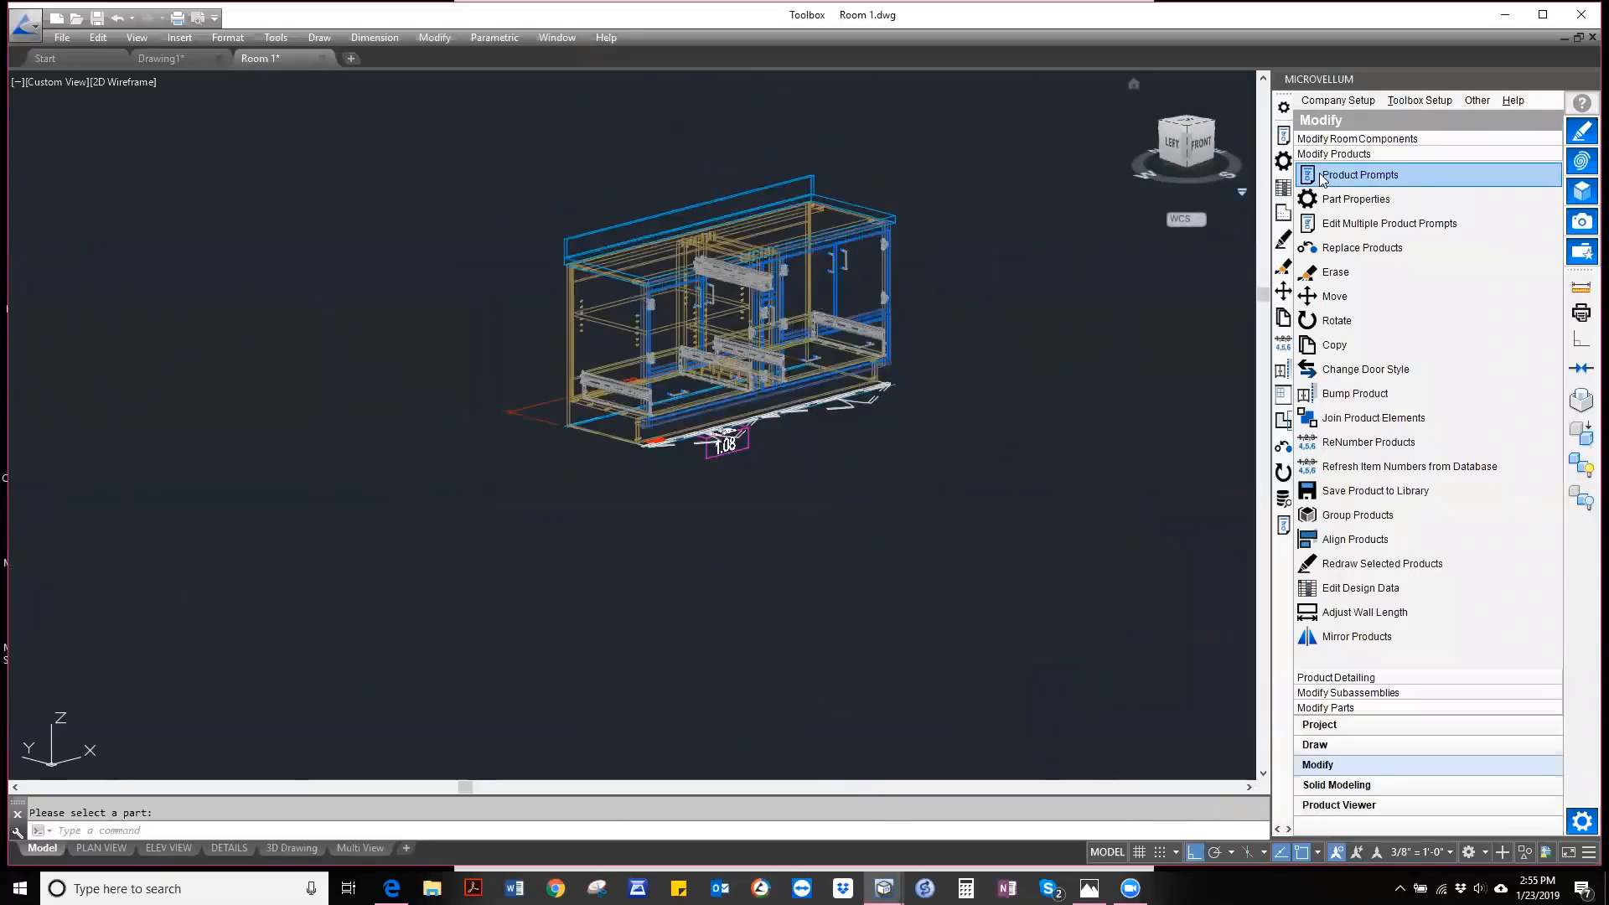
left_click(608, 344)
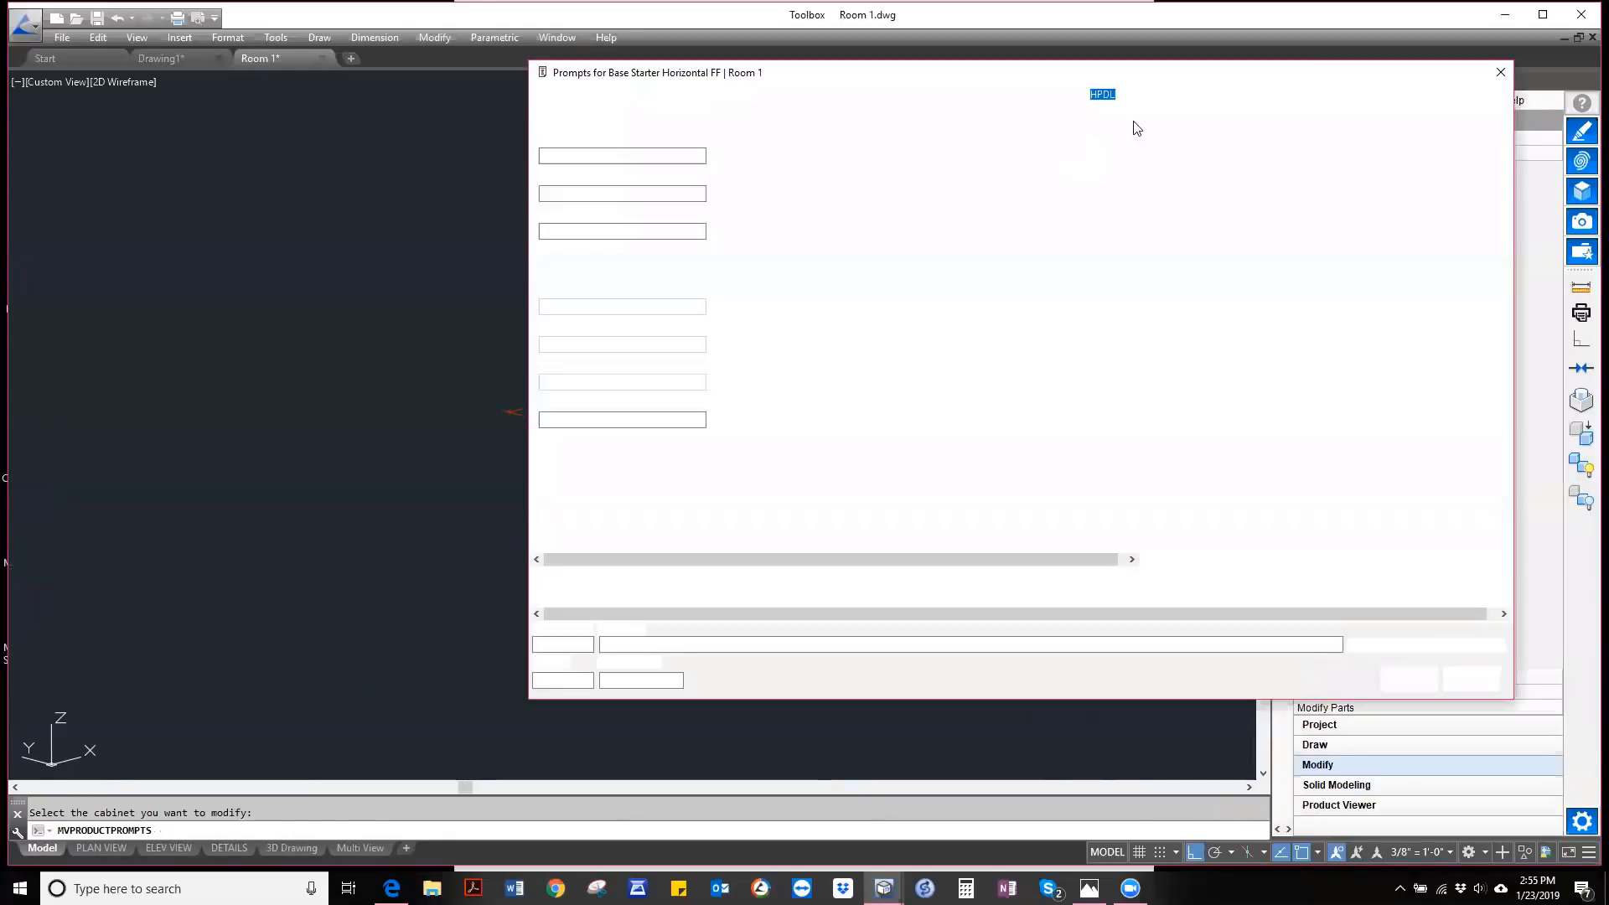
left_click(1500, 72)
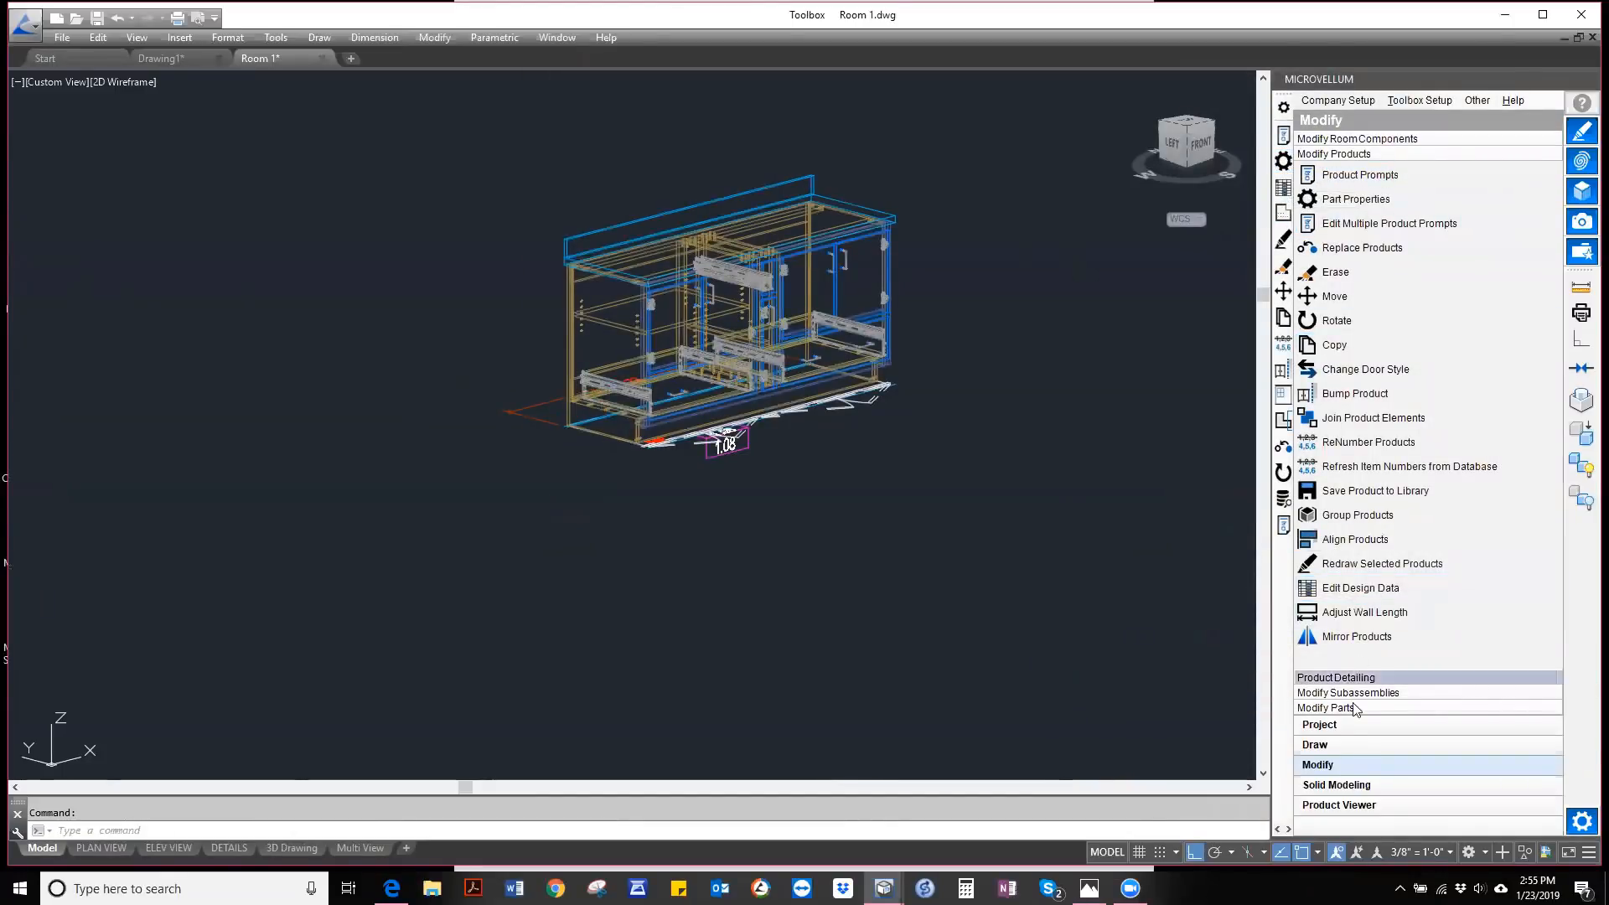
- In the project materials, assign 1.5 Core PL1-Liner Solid to the Base_Side_Unfinished cut part and save
left_click(1331, 726)
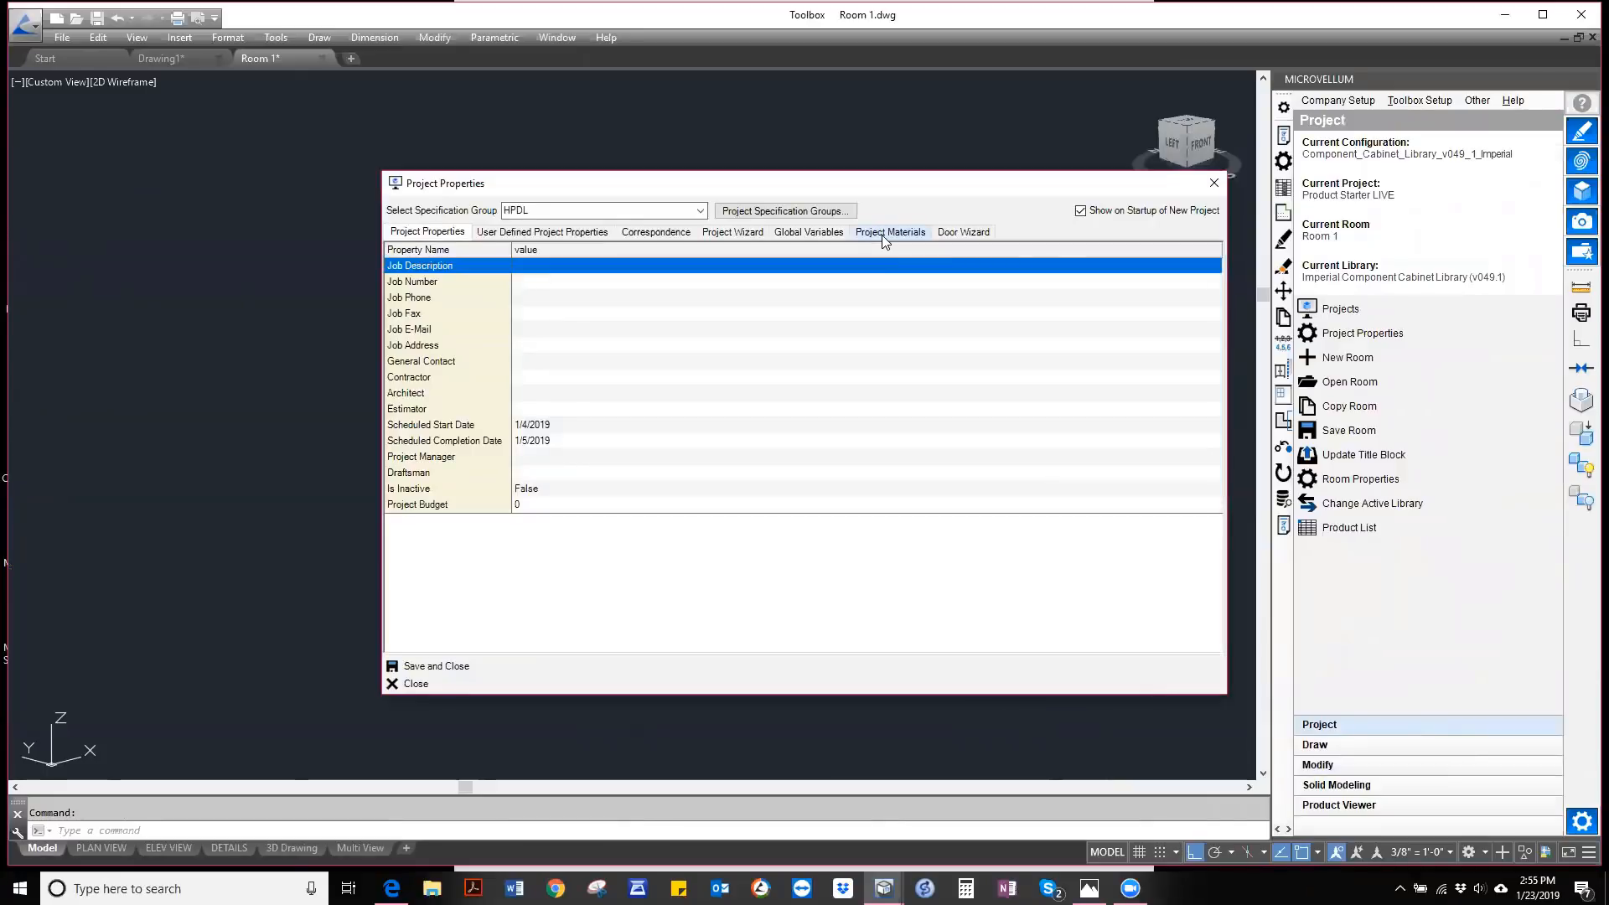
left_click(884, 236)
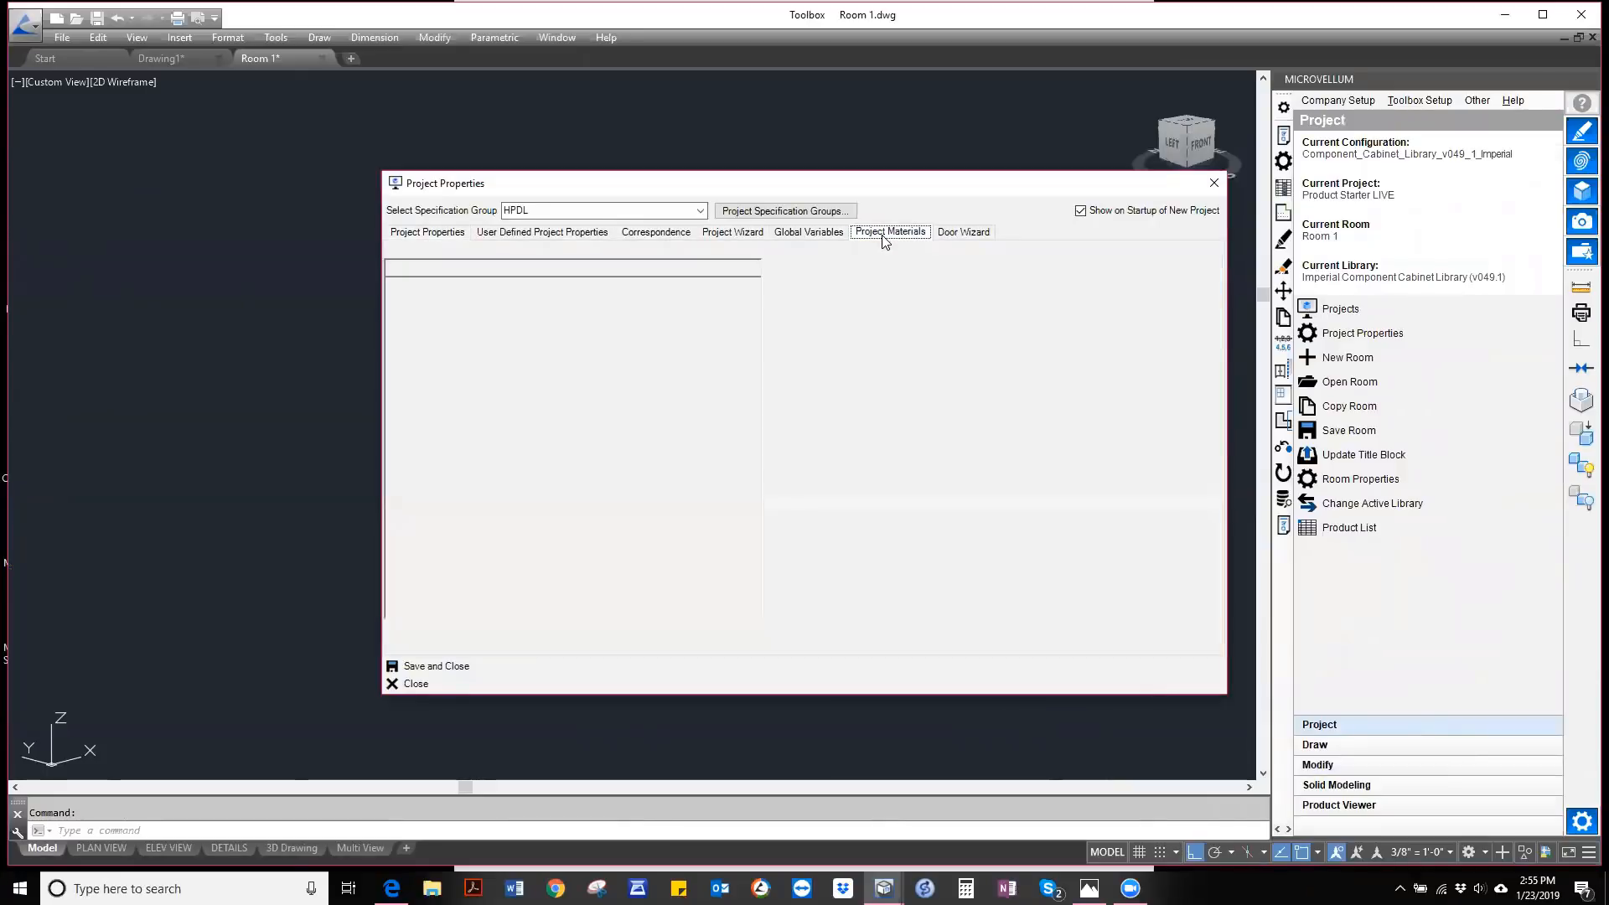
left_click(452, 453)
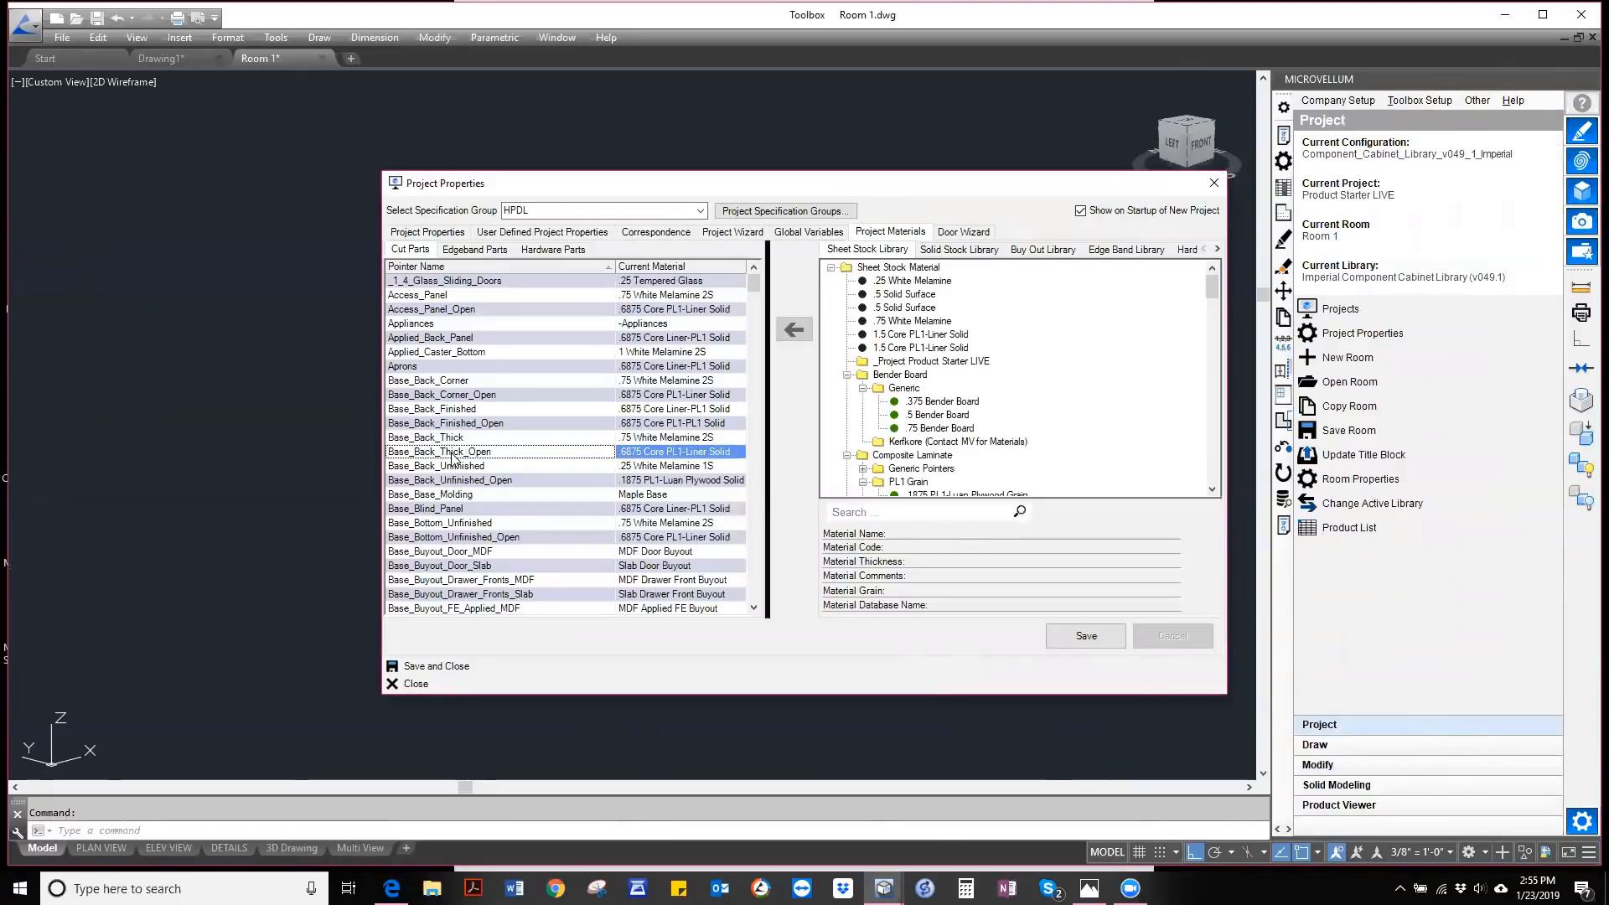
scroll(452, 454, "down", 10)
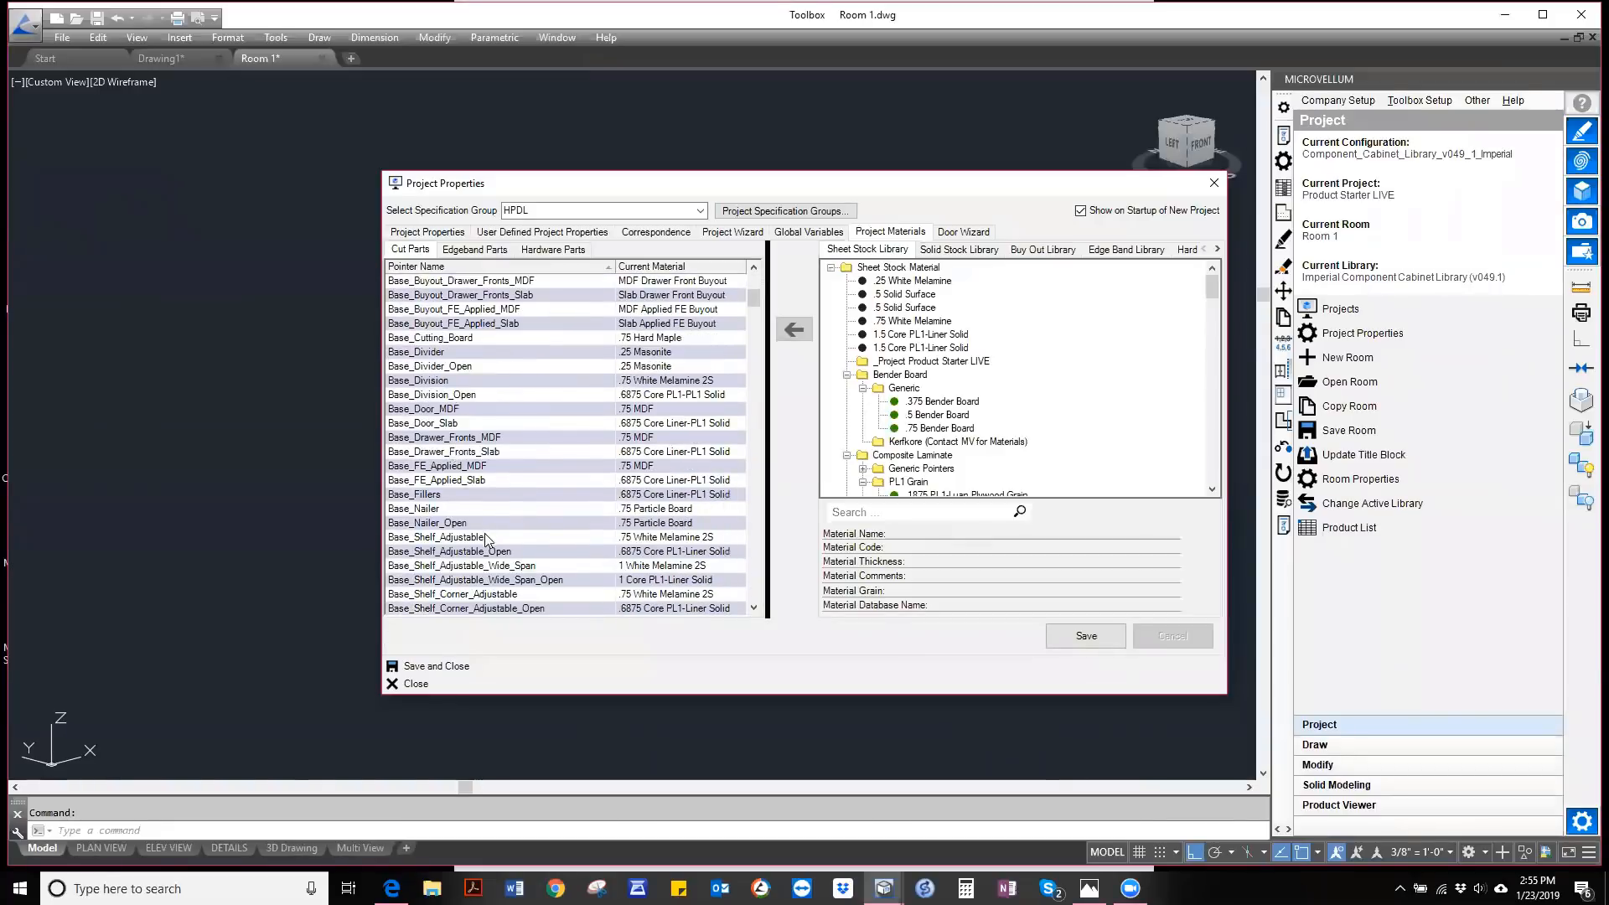
scroll(480, 434, "down", 3)
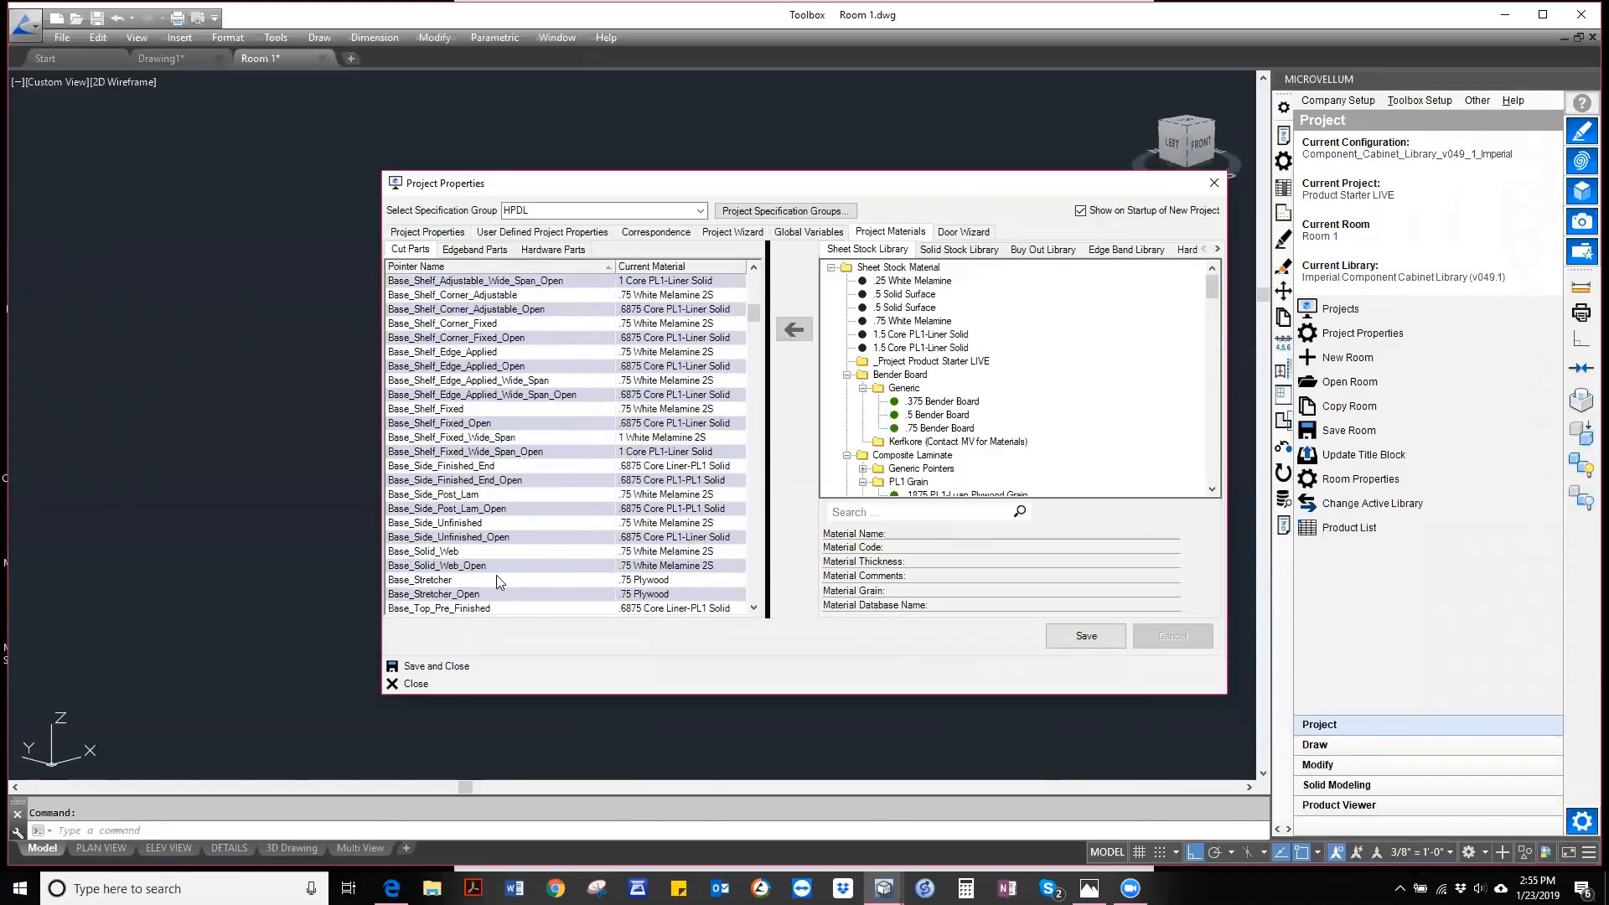
left_click(480, 523)
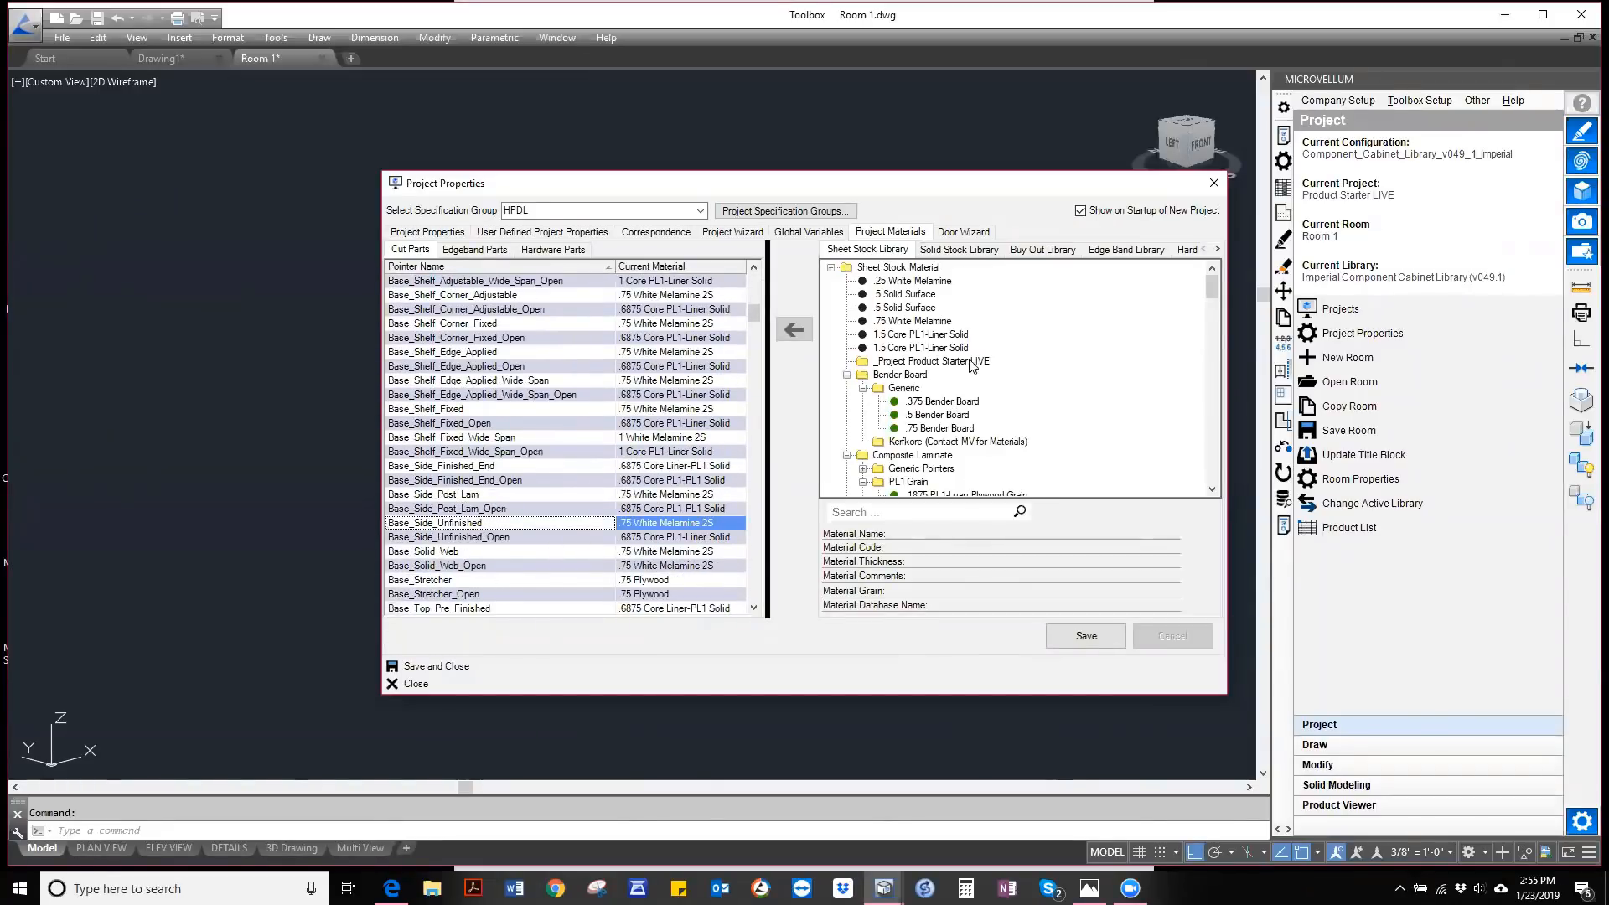
left_click(891, 335)
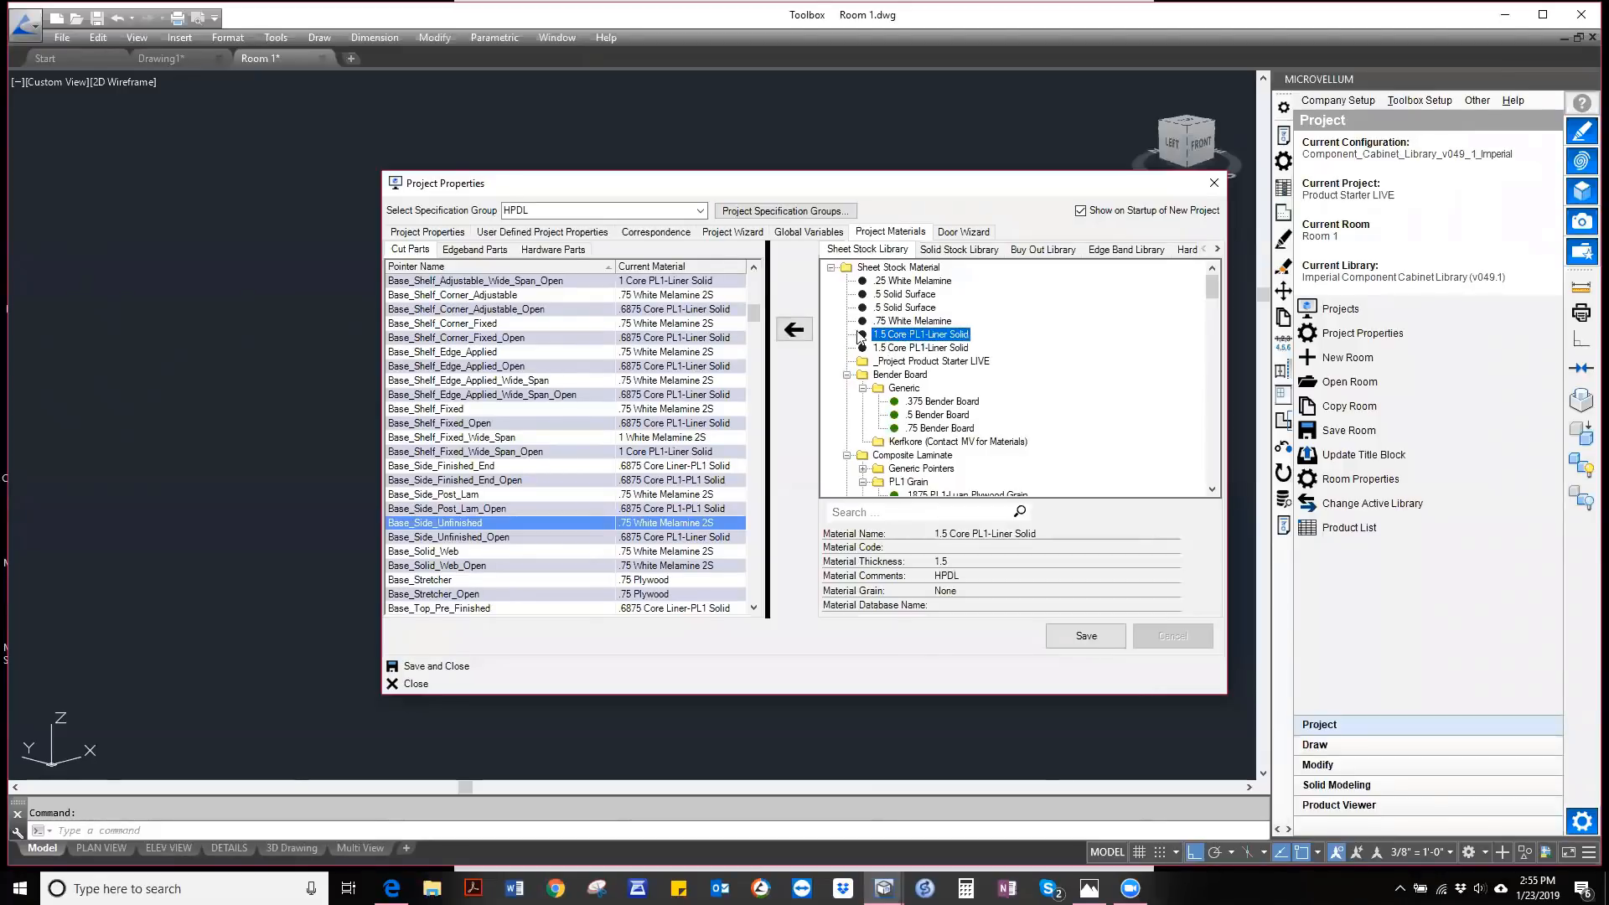
left_click(795, 331)
left_click(1070, 636)
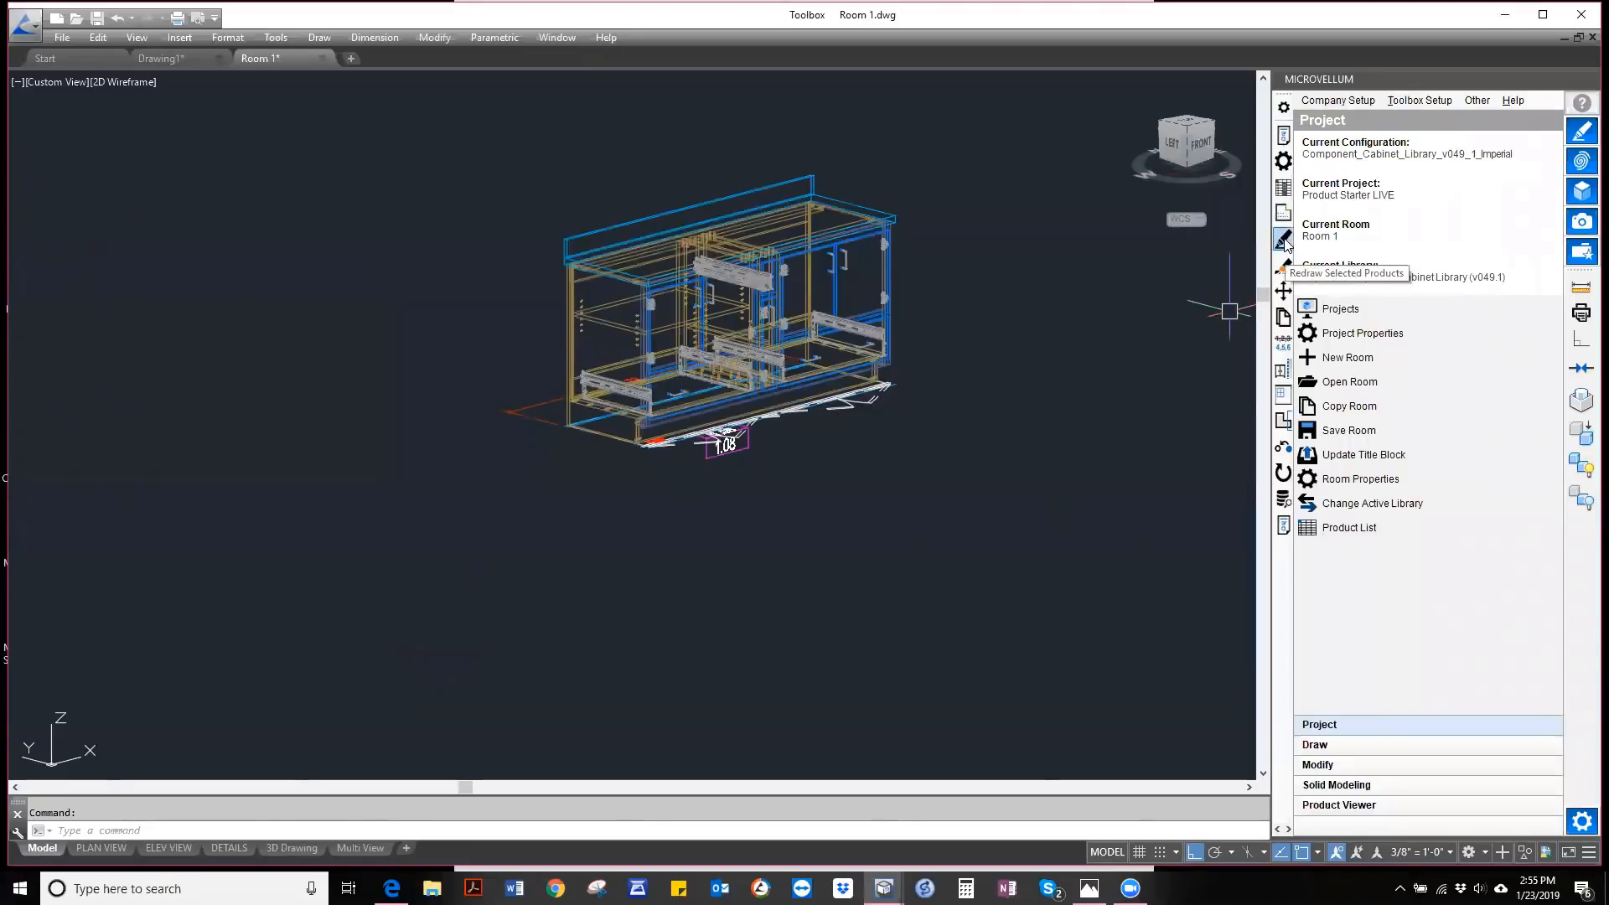
- Redraw base cabinet 1.08 in the 3D Drawings (Full Machining) drawing style
left_click(1283, 240)
left_click(616, 328)
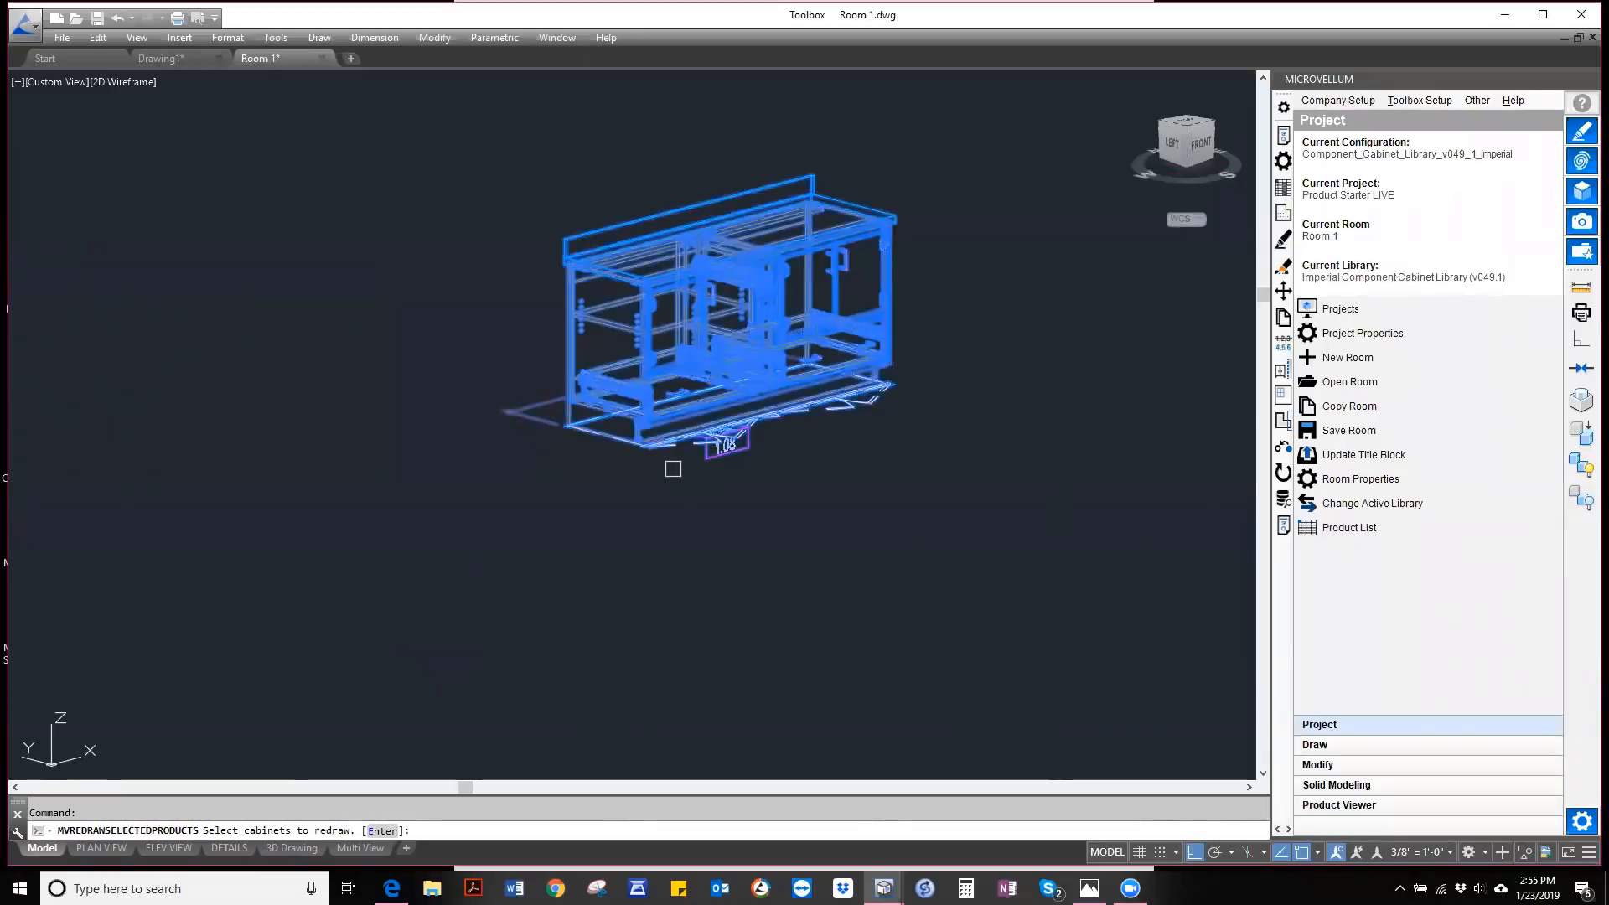
key("Return")
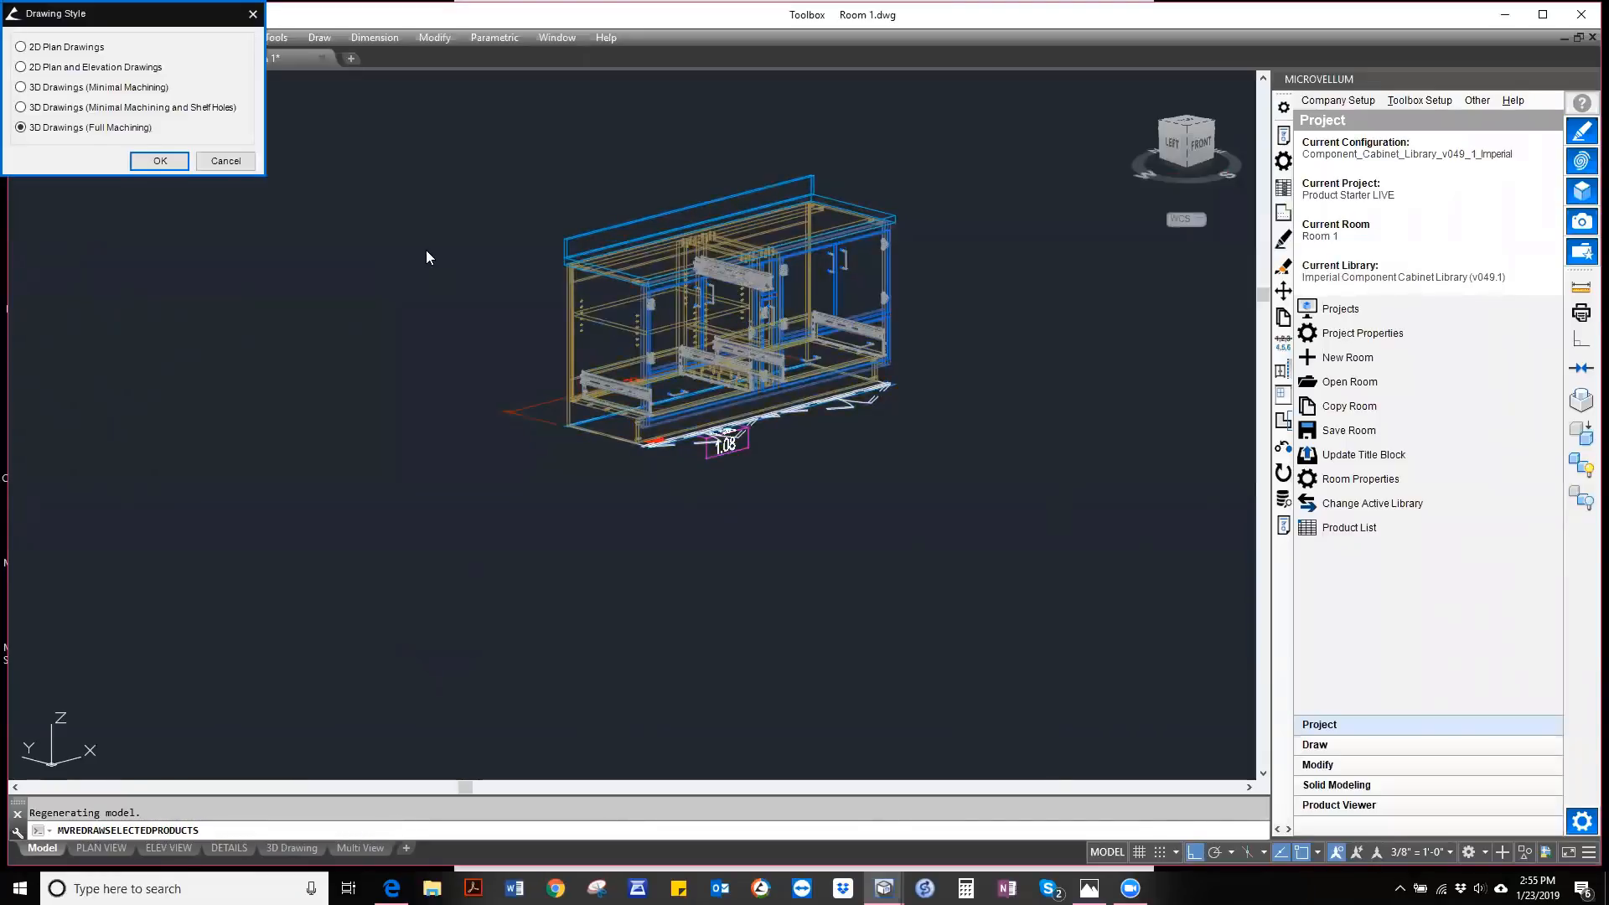
left_click(154, 162)
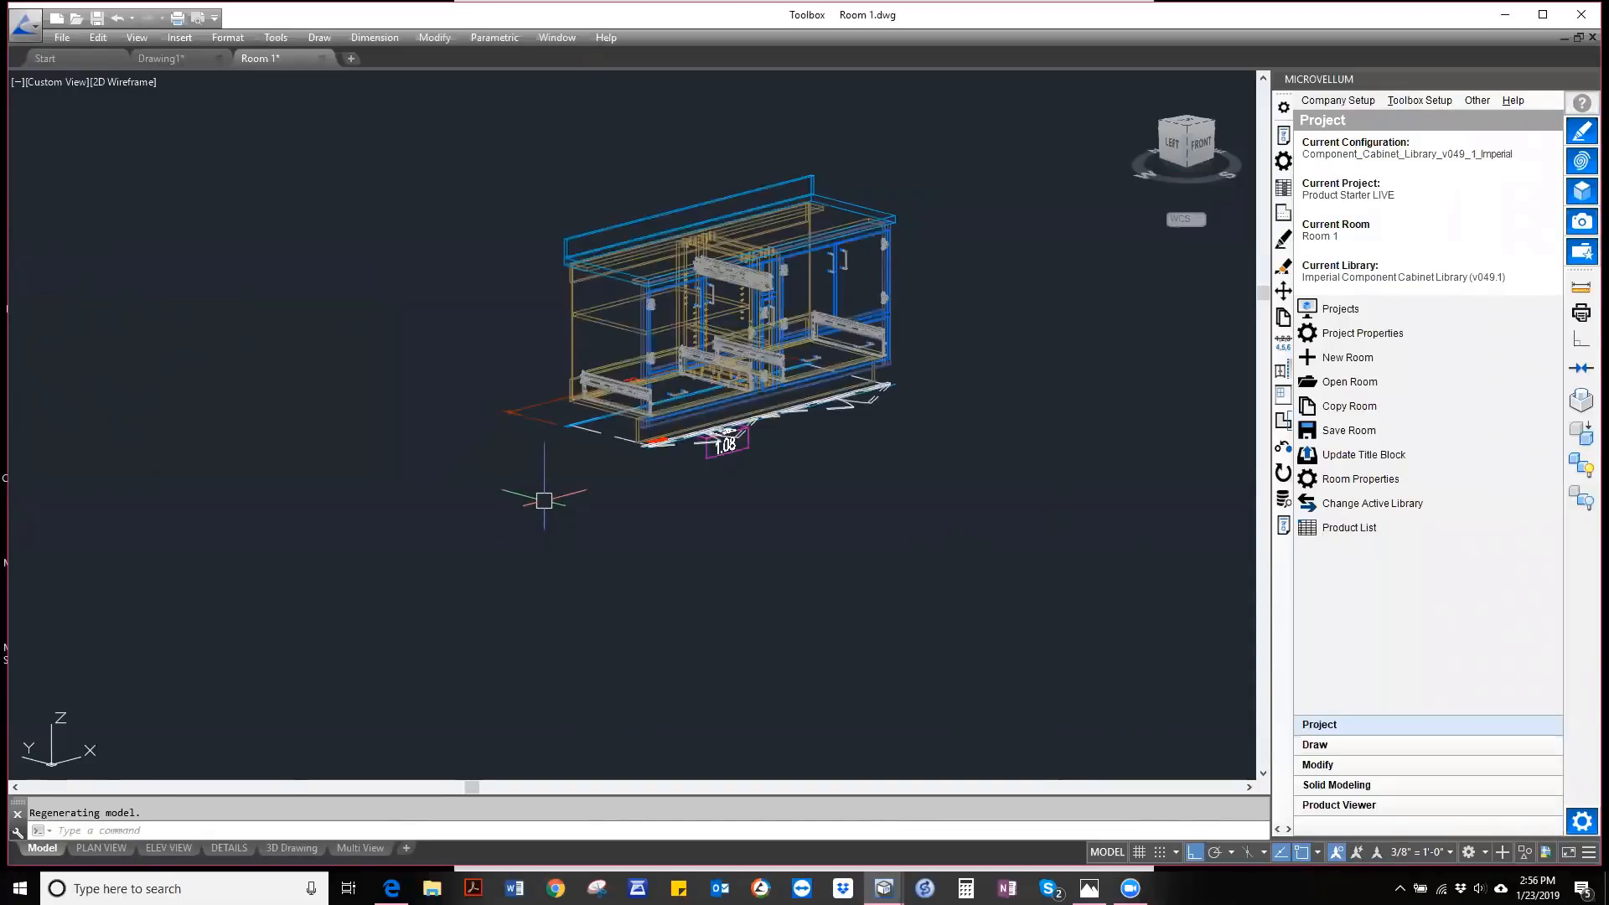
- Examine the side panels and interior of the redrawn base cabinet 1.08 for the effect of the material change
scroll(670, 336, "up", 4)
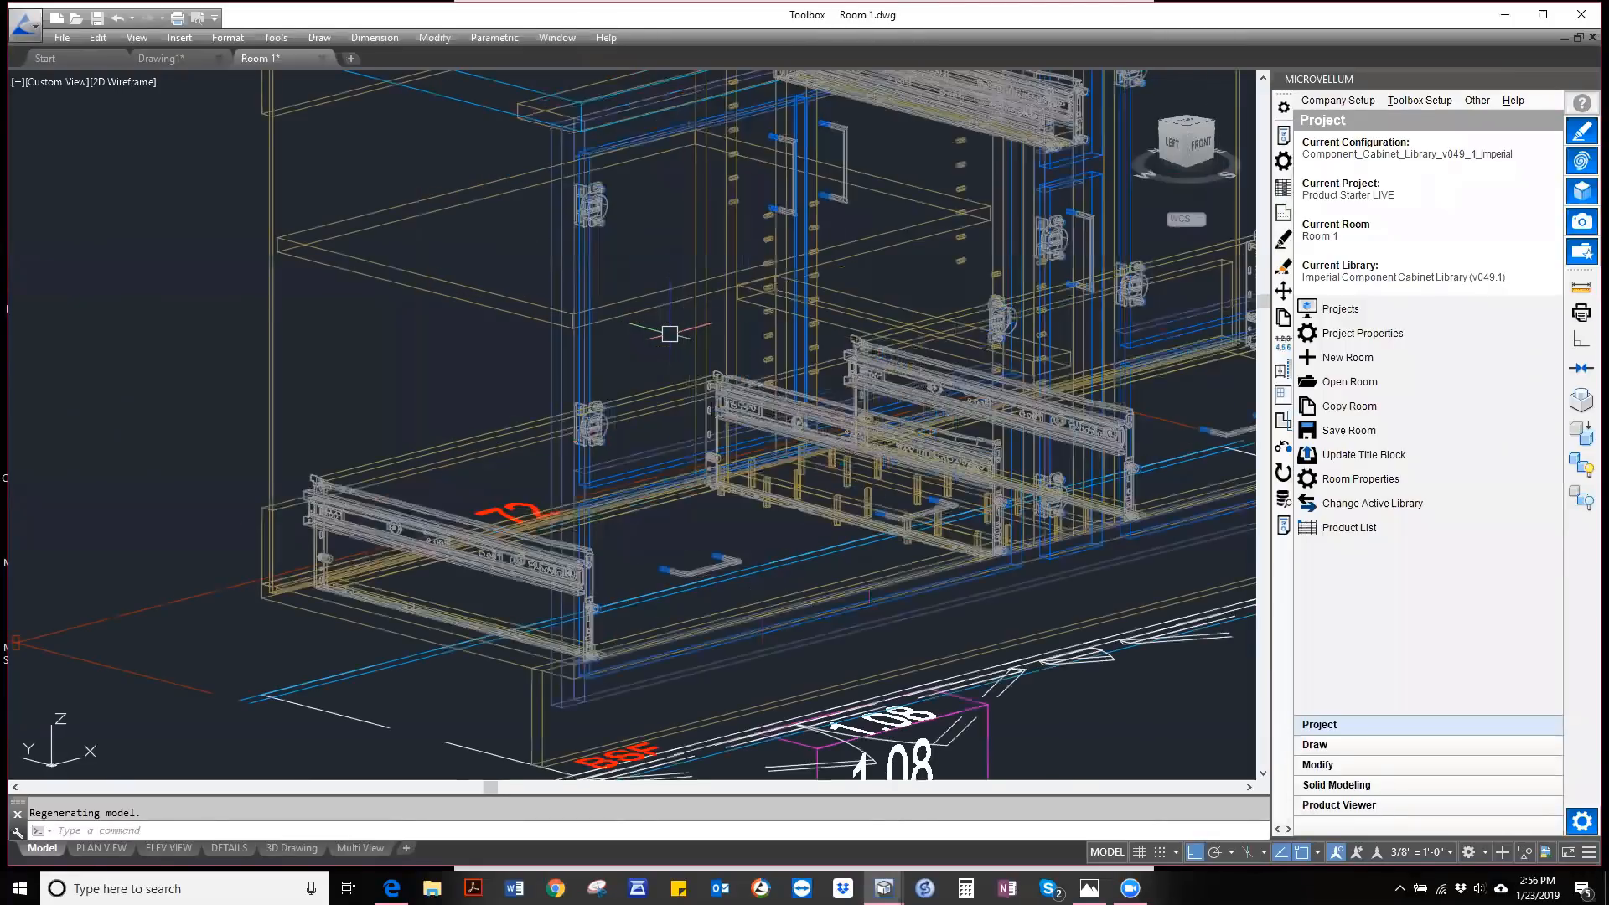
scroll(517, 425, "down", 7)
scroll(490, 527, "up", 3)
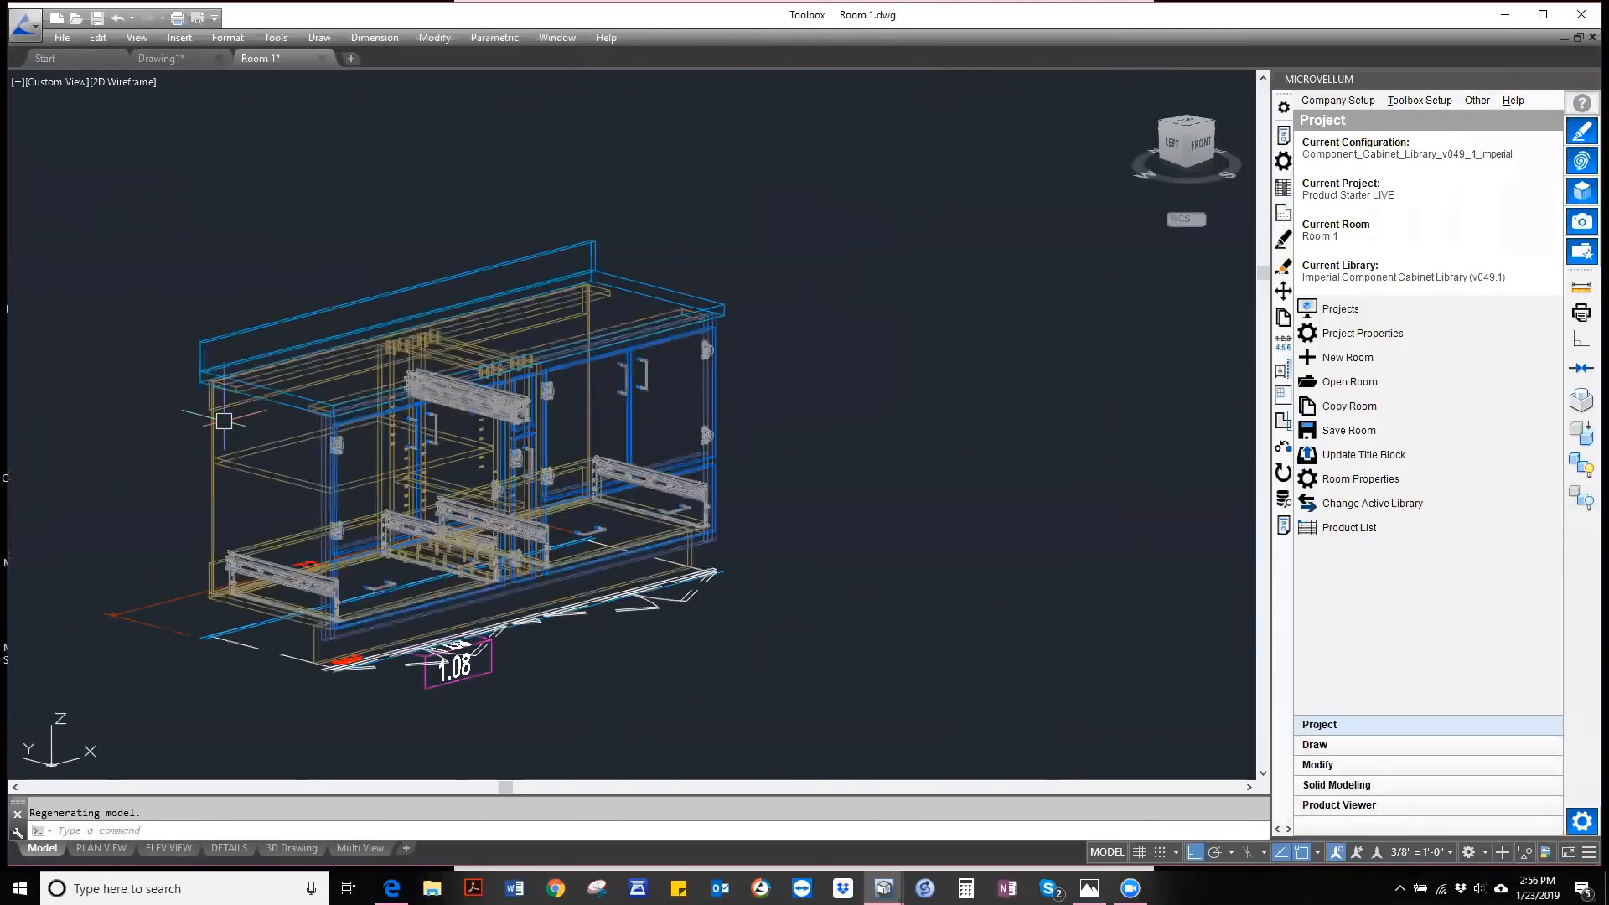
scroll(224, 420, "up", 2)
scroll(224, 420, "down", 3)
scroll(352, 436, "up", 2)
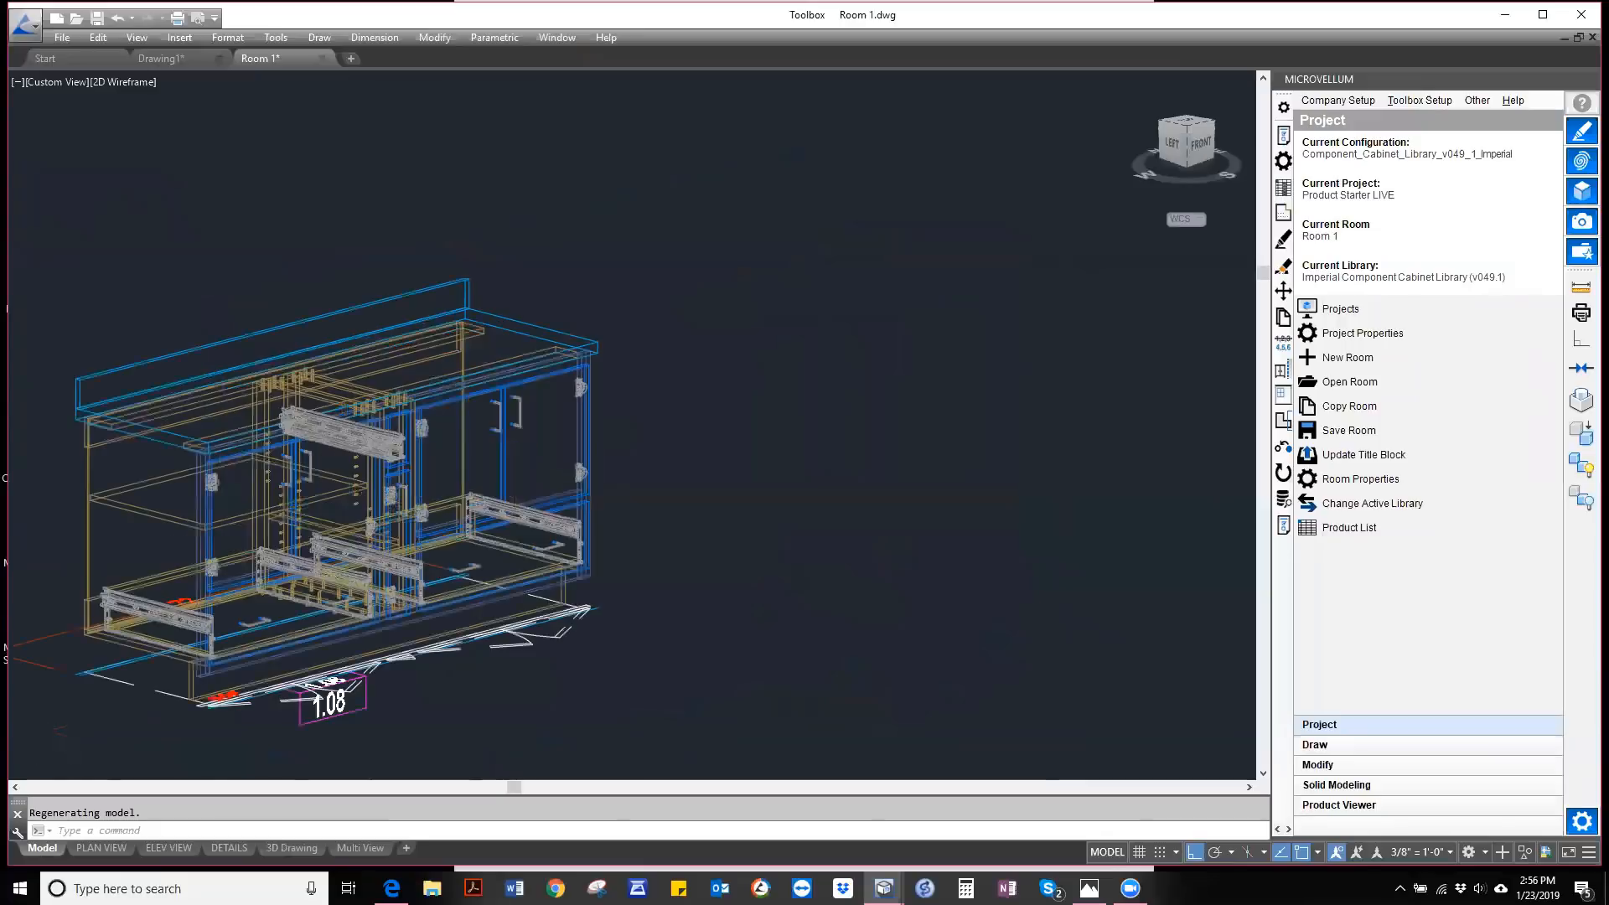
scroll(675, 402, "down", 5)
scroll(676, 401, "up", 2)
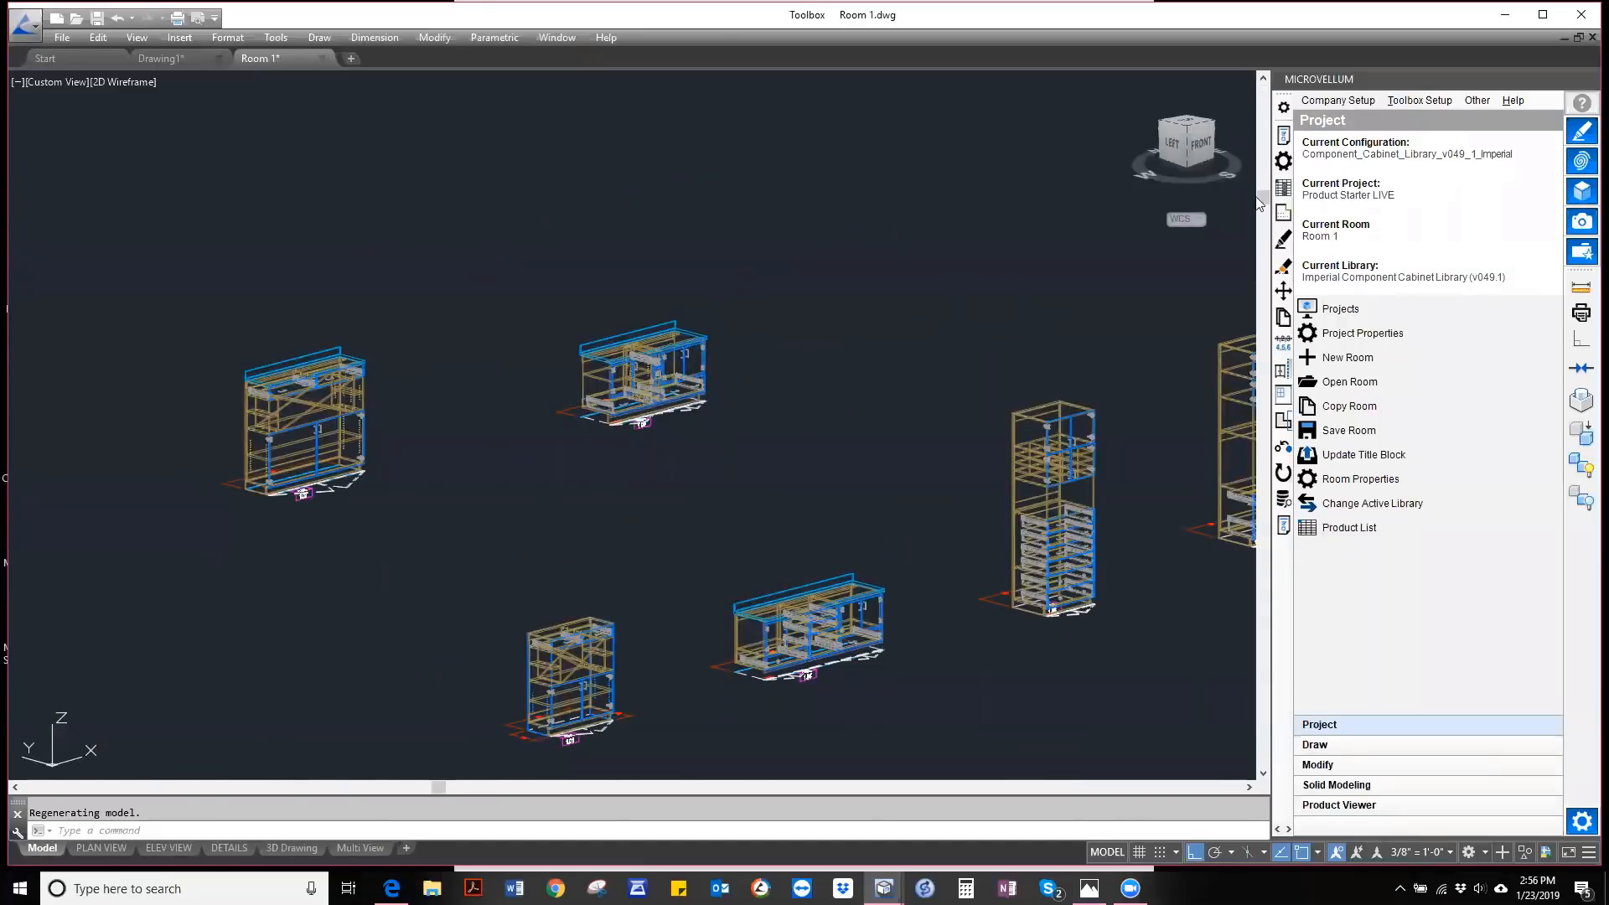
- Review the product materials in the product prompts of base cabinet 1.08 and close the prompts
left_click(1283, 137)
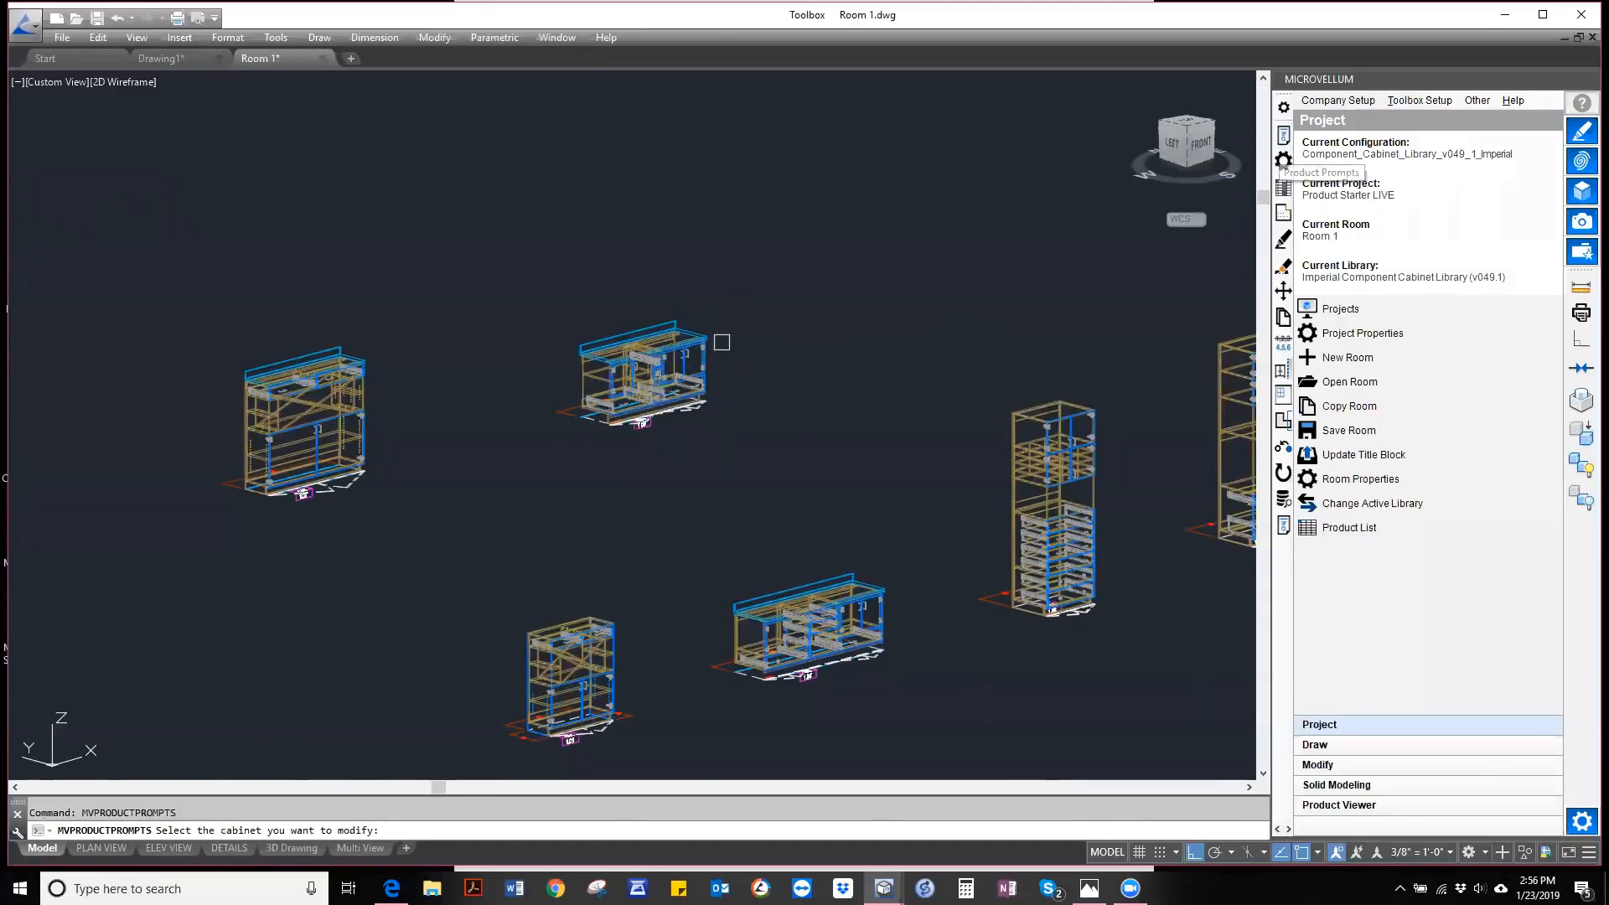
scroll(680, 388, "up", 3)
left_click(649, 445)
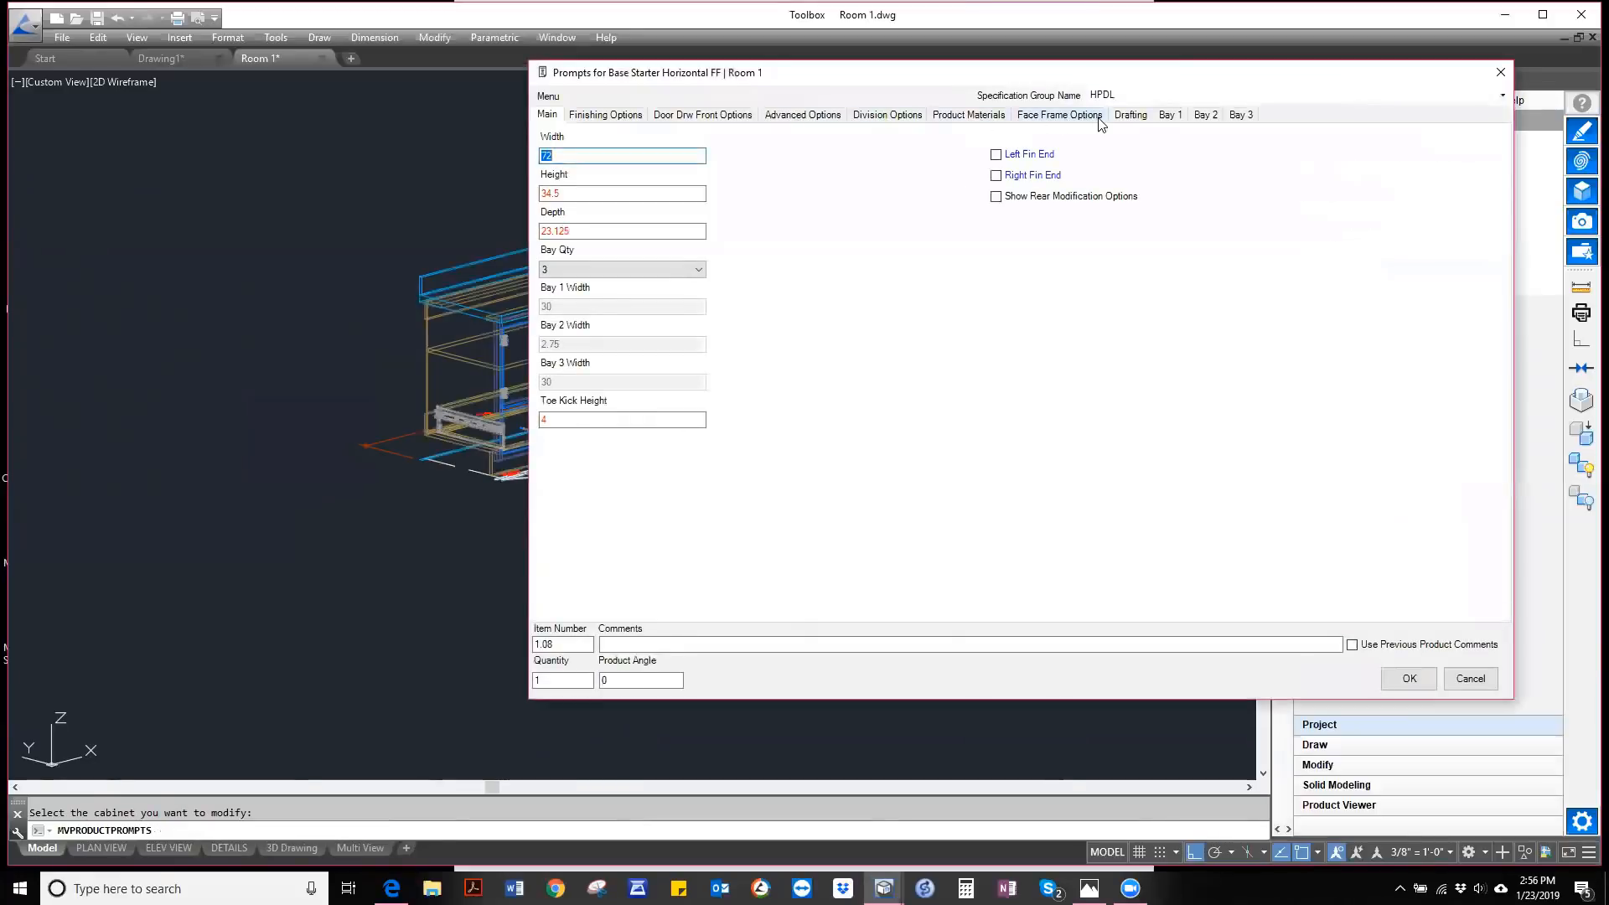
left_click(989, 117)
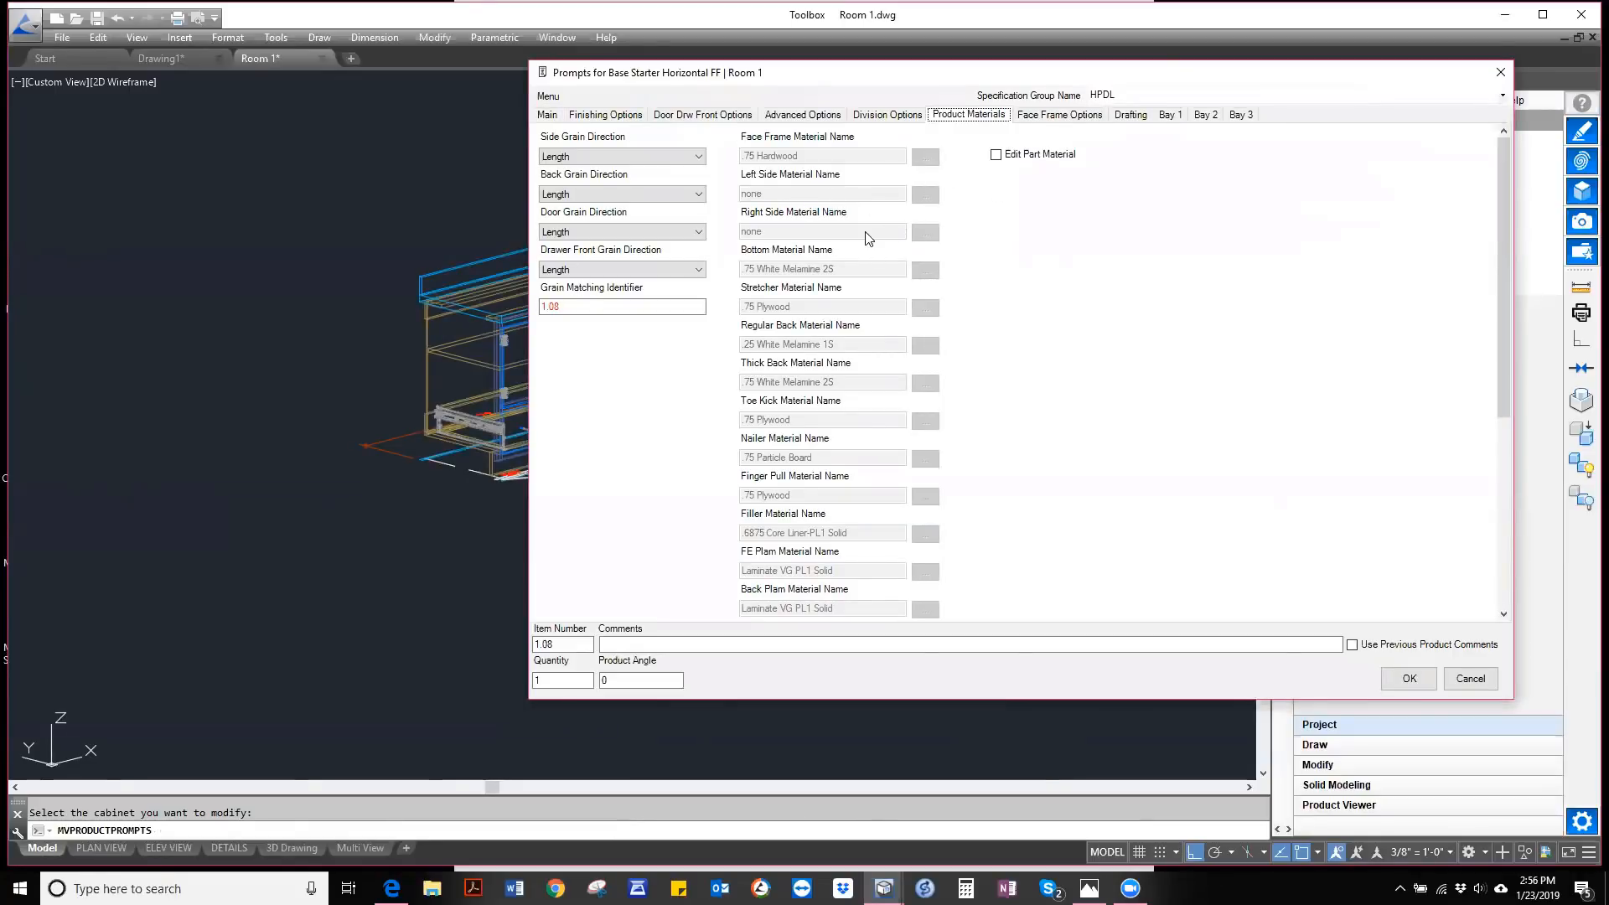
left_click(1409, 681)
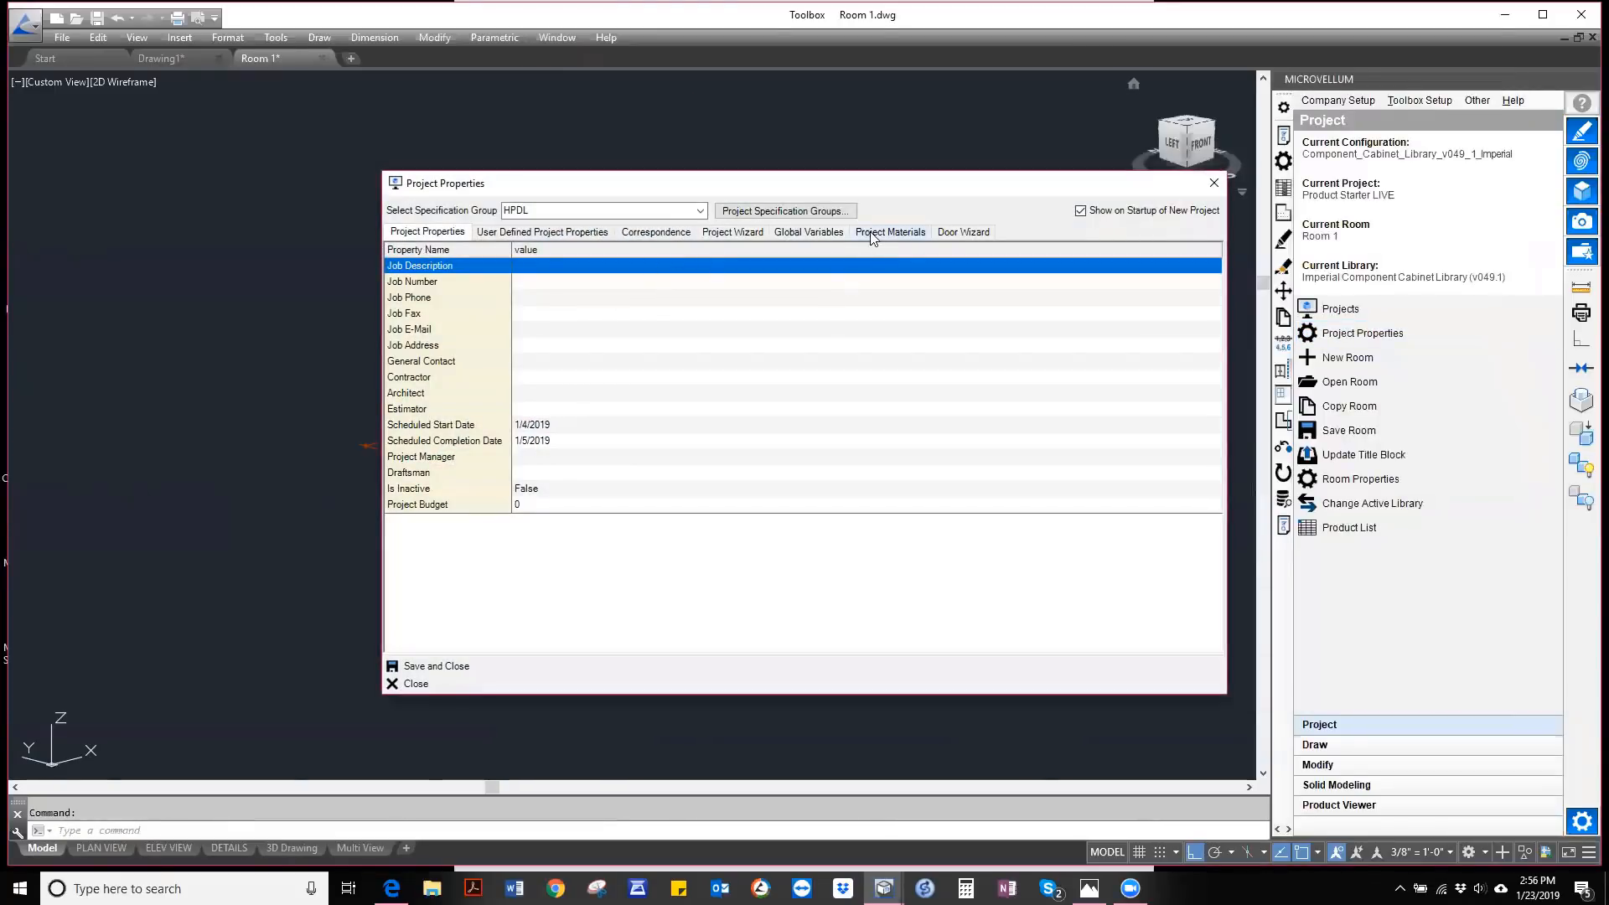
- In the project materials, assign 1 Core PL1-PL1 Grain to the Base_Side_Unfinished cut part, then save and close the project properties
left_click(872, 234)
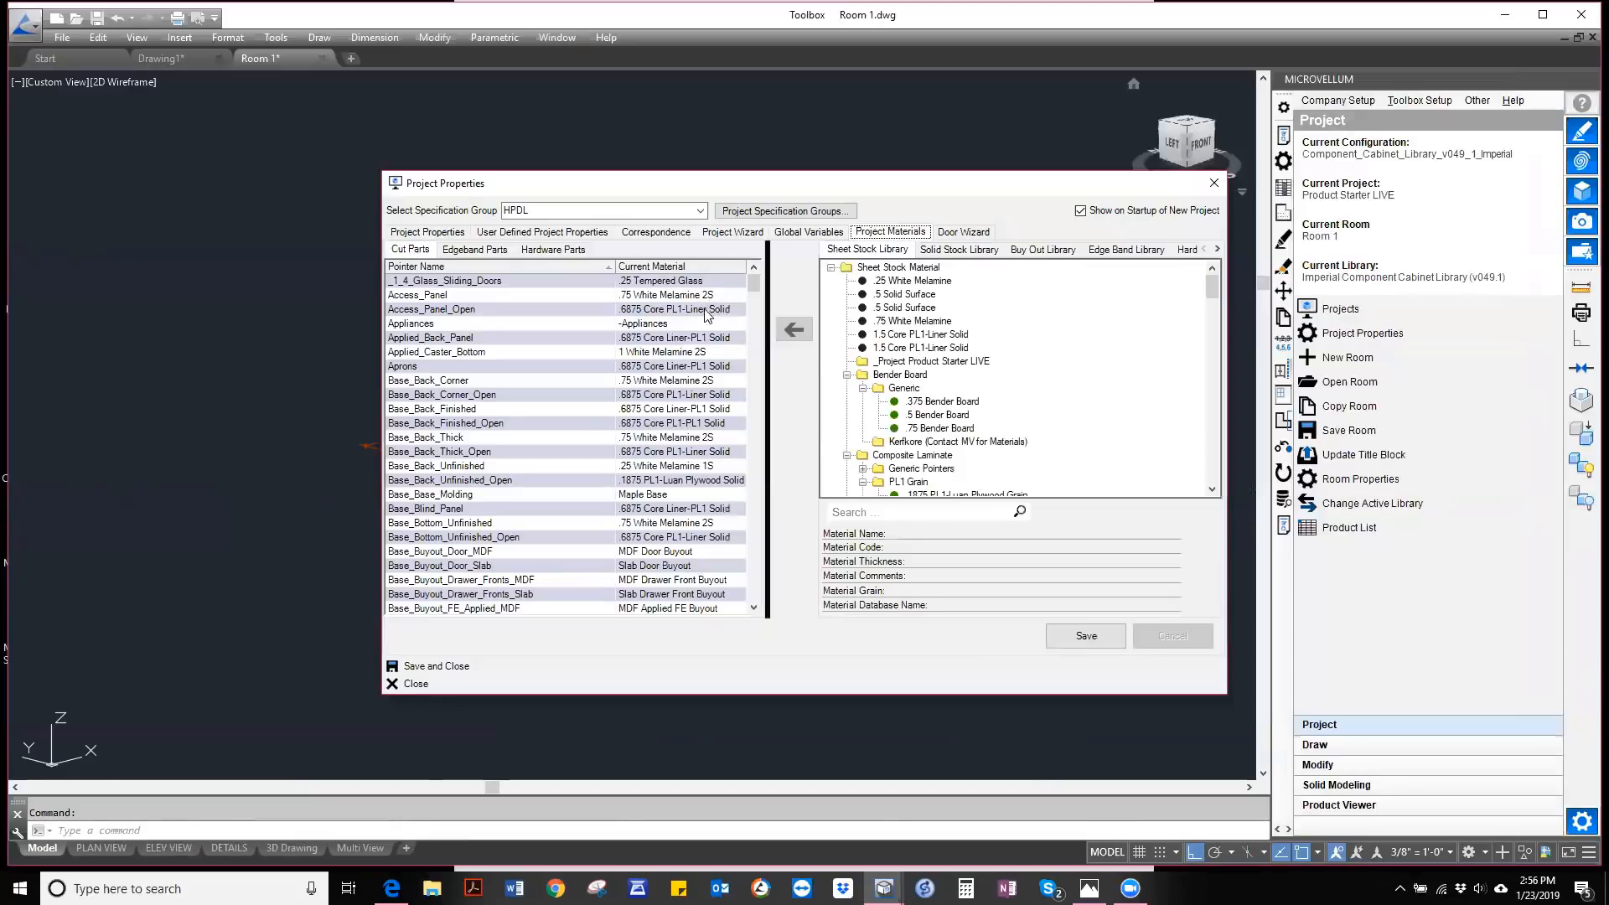
left_click_drag(754, 285, 756, 322)
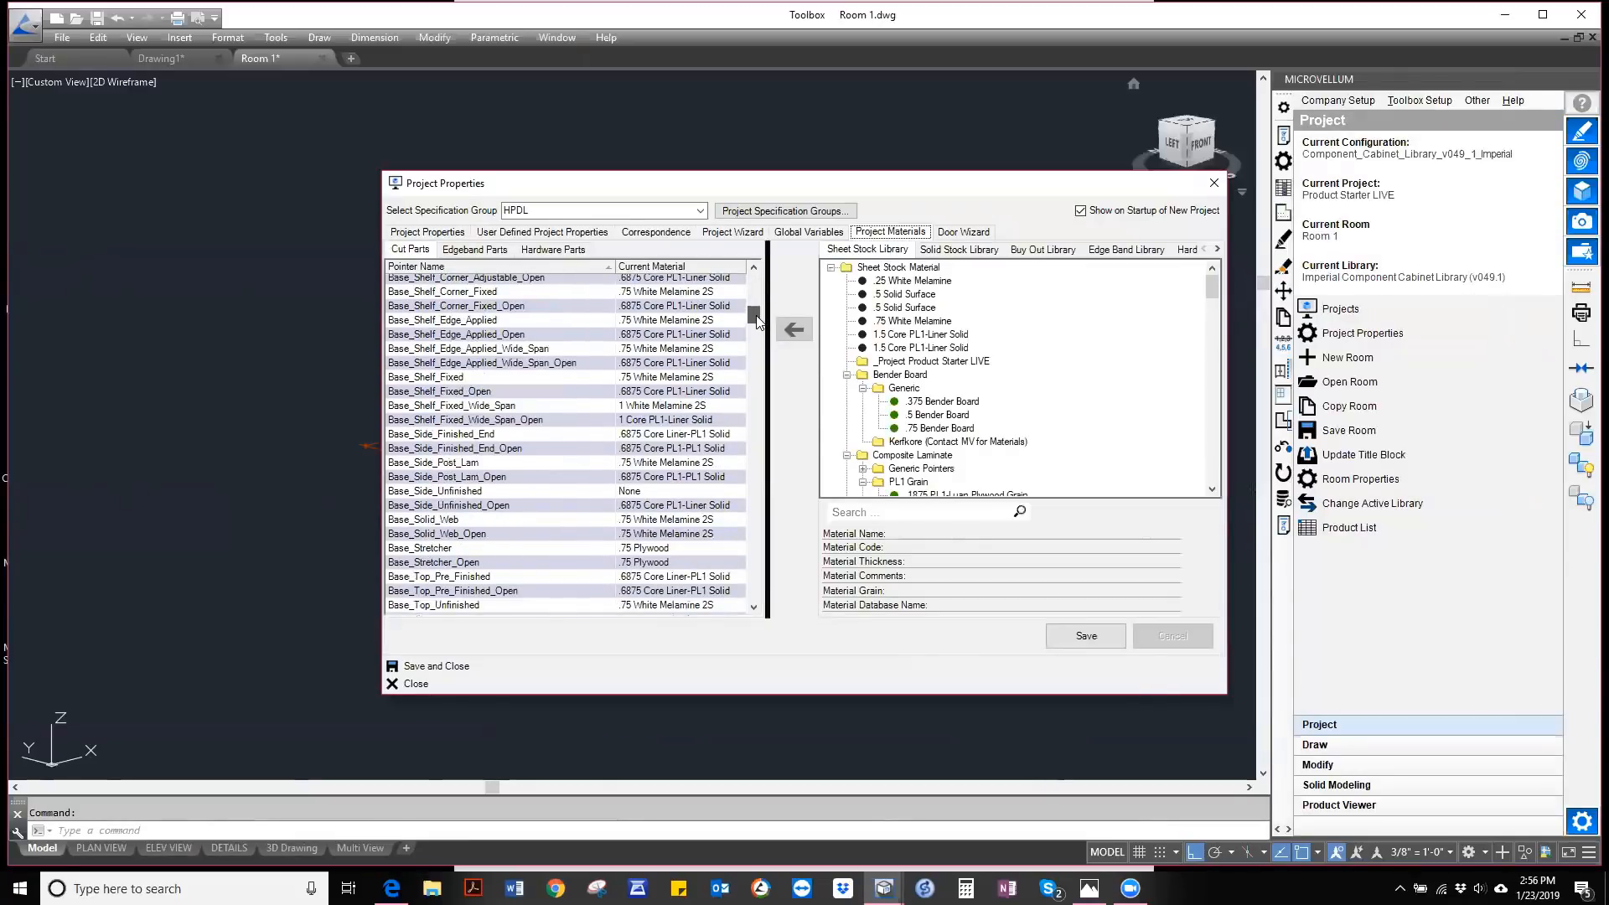
left_click(459, 492)
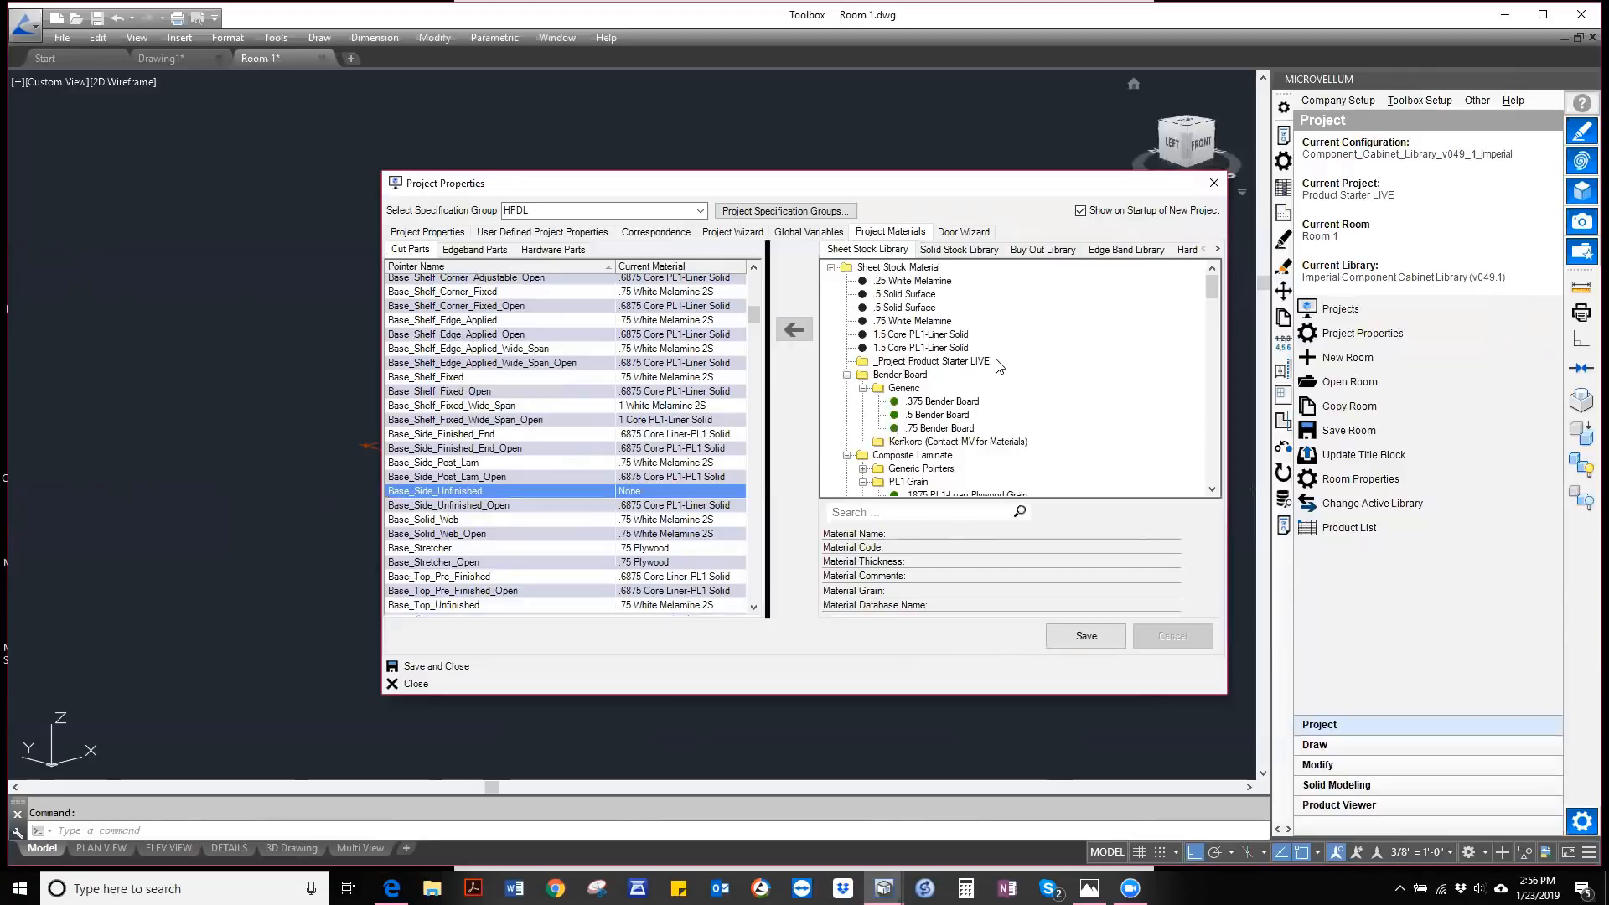
scroll(947, 352, "down", 9)
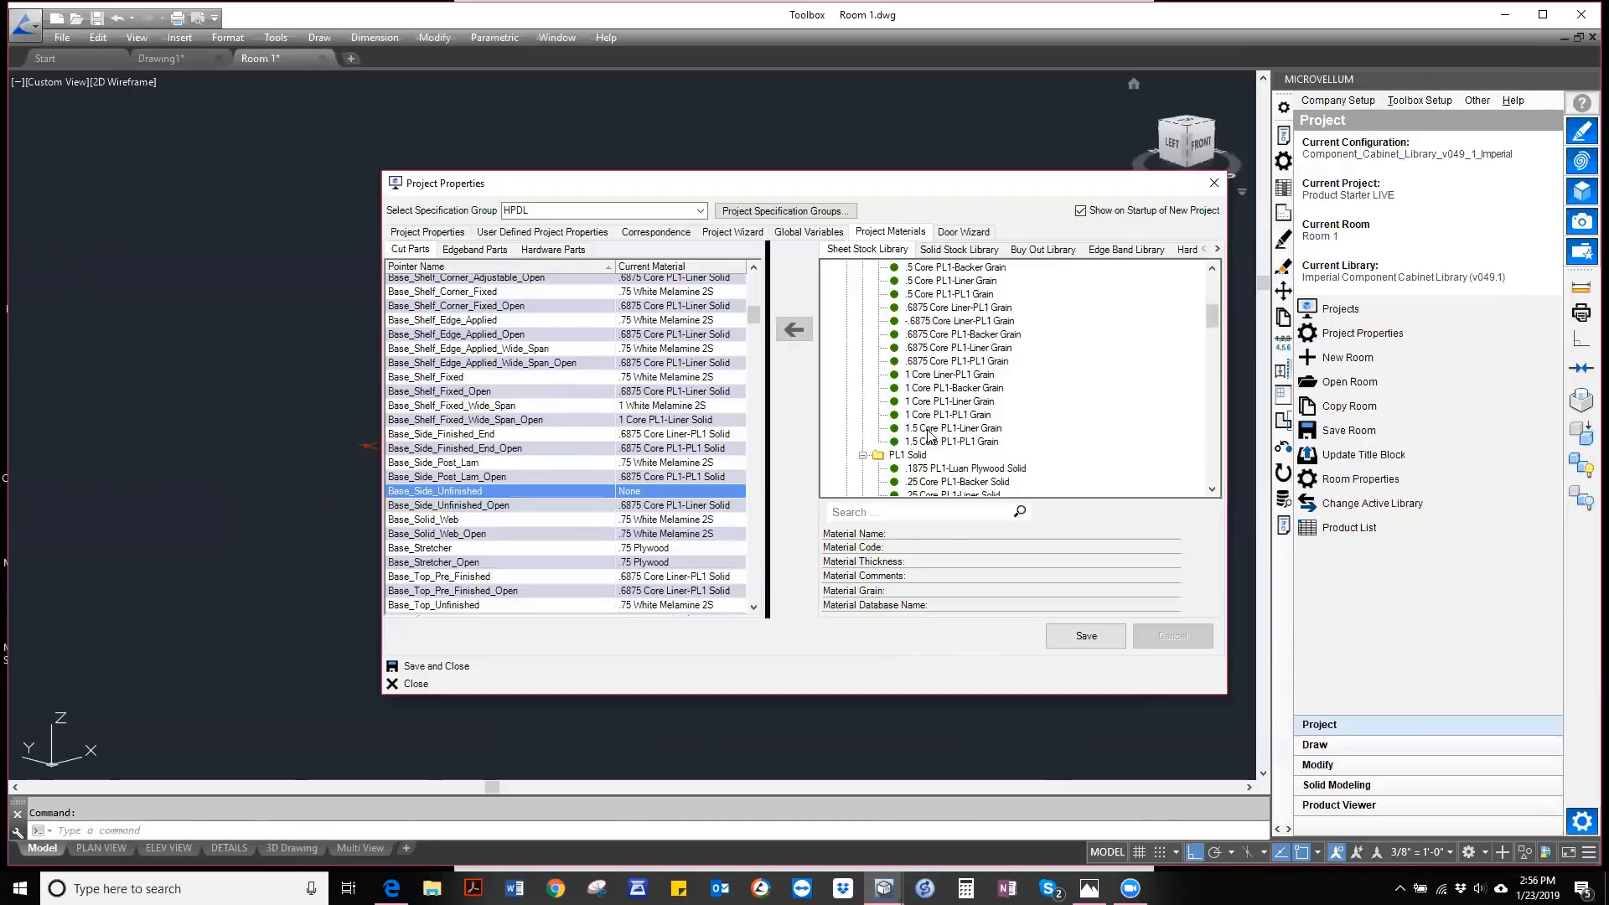
left_click(930, 415)
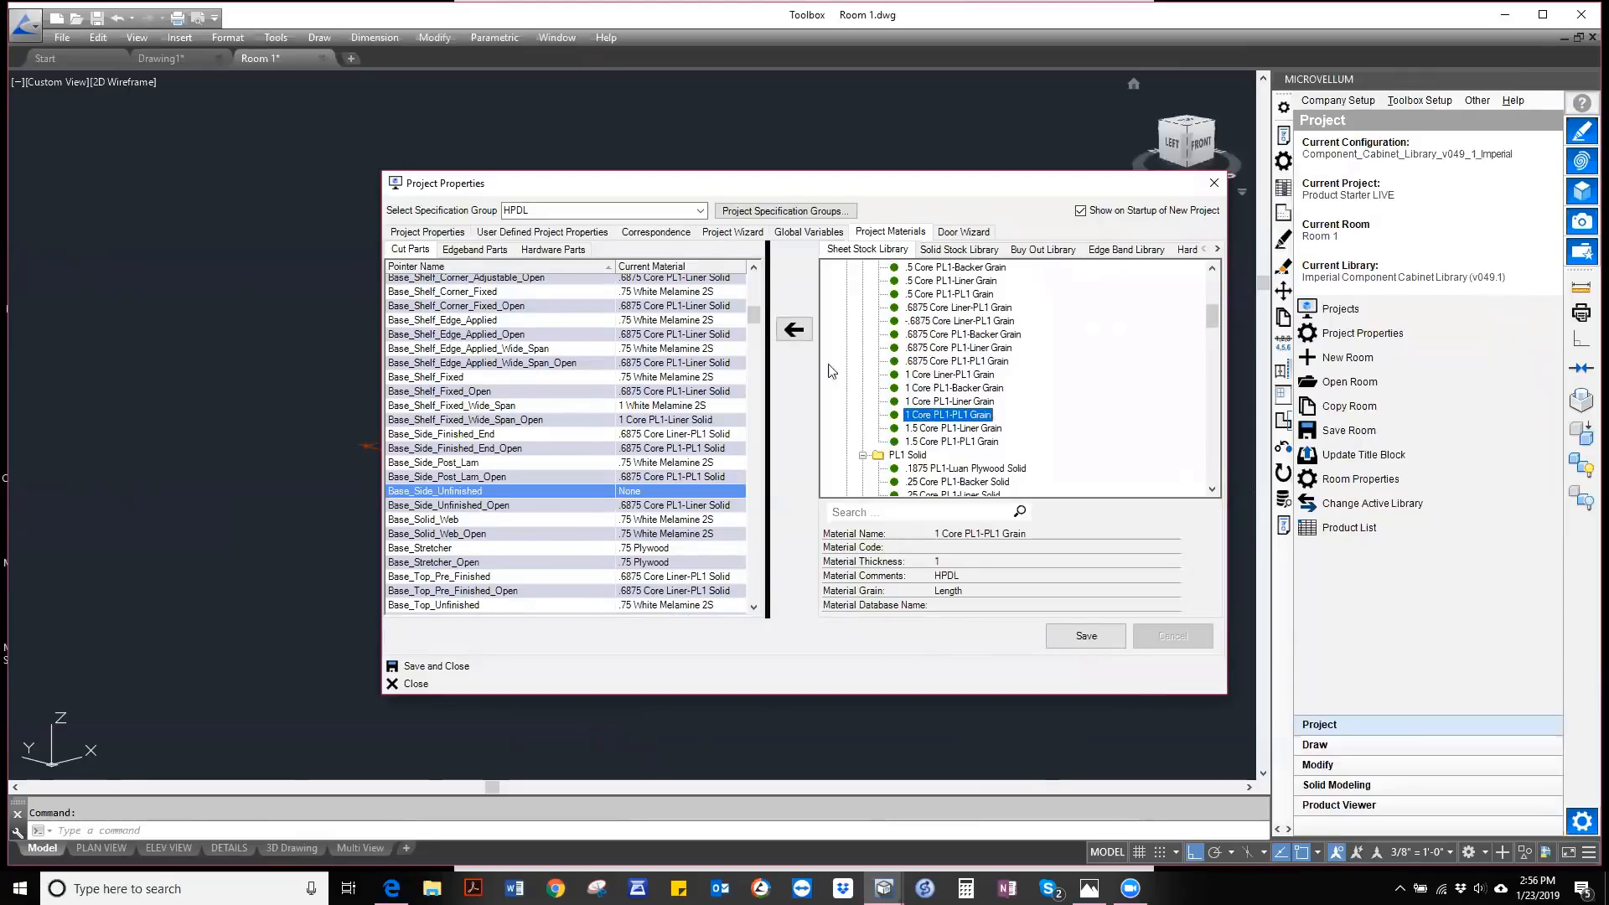
left_click(793, 328)
left_click(1086, 635)
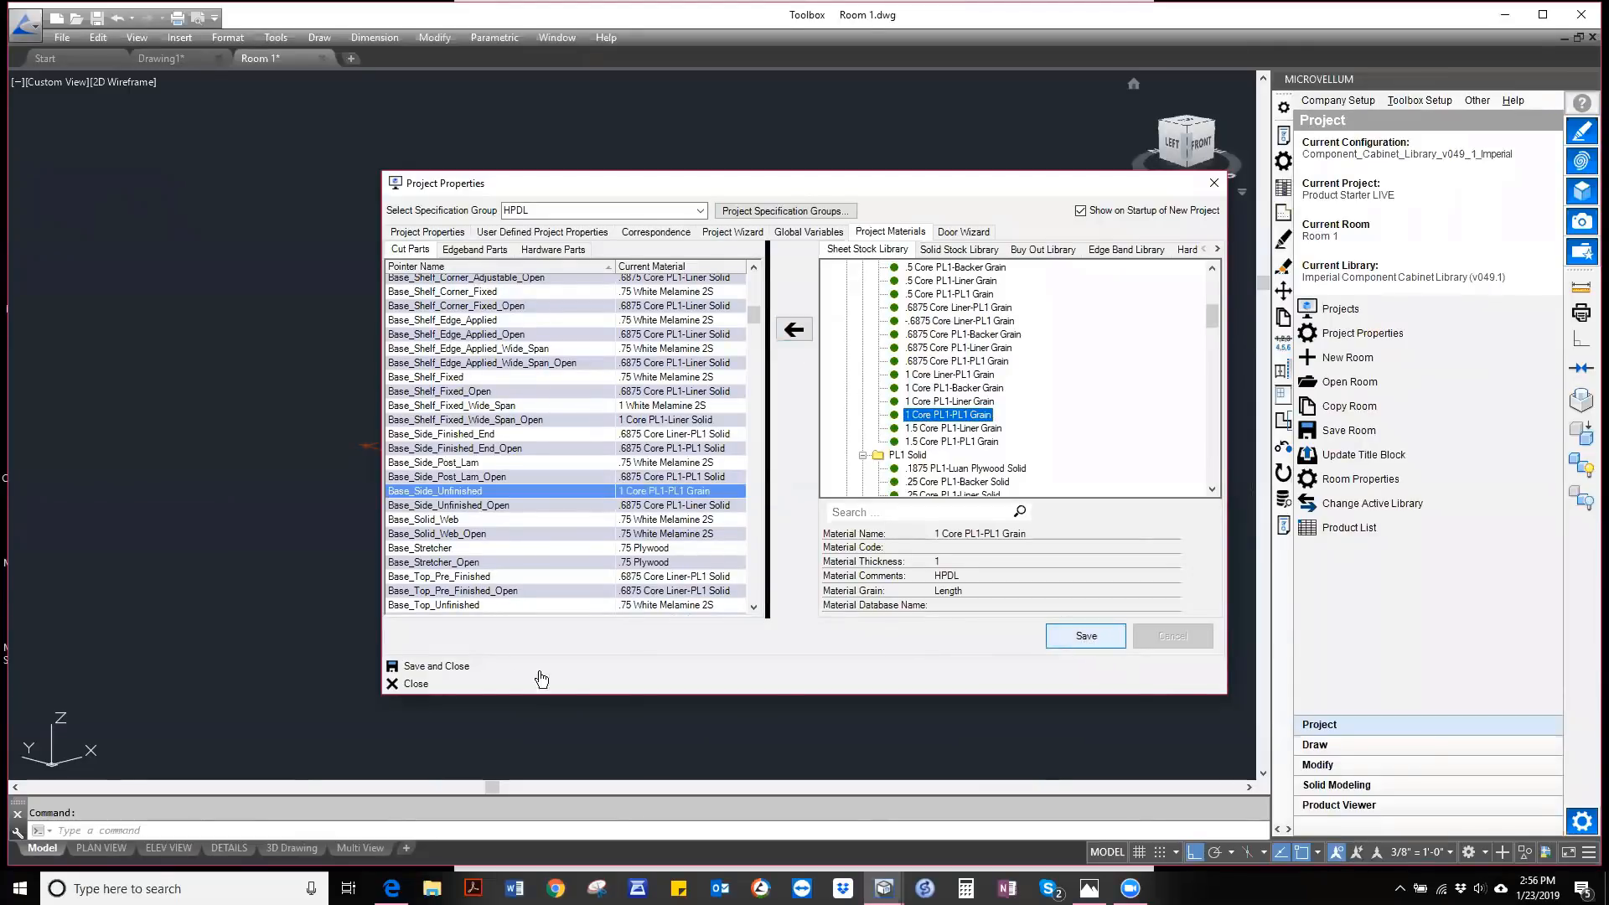
left_click(451, 668)
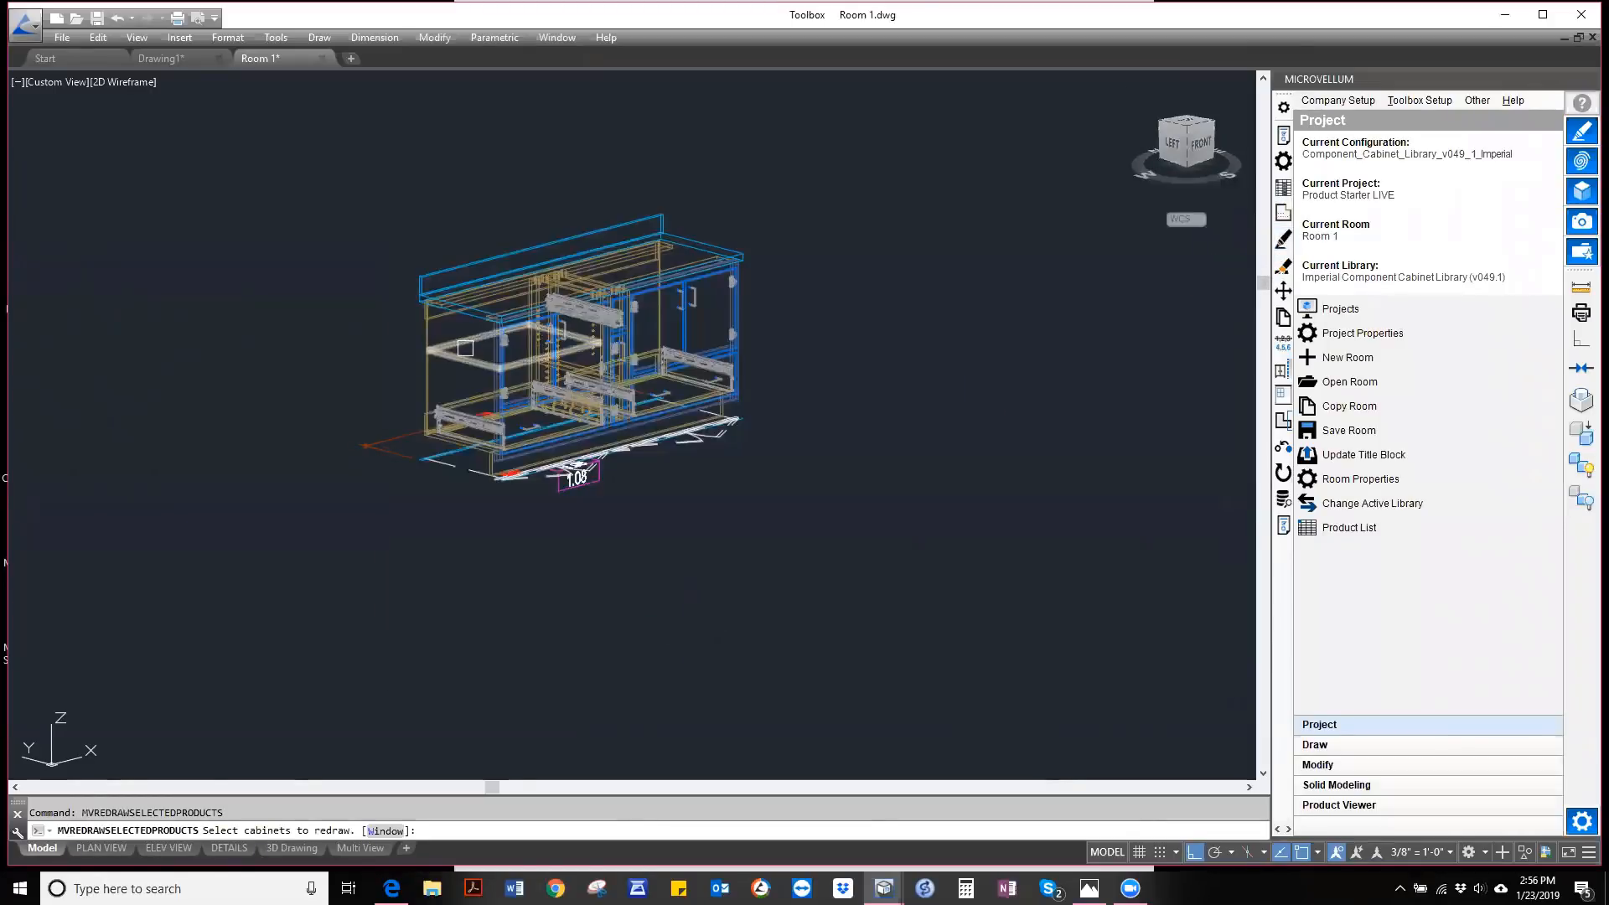
- Redraw base cabinet 1.08 in the 3D Drawings (Full Machining) drawing style
key("Return")
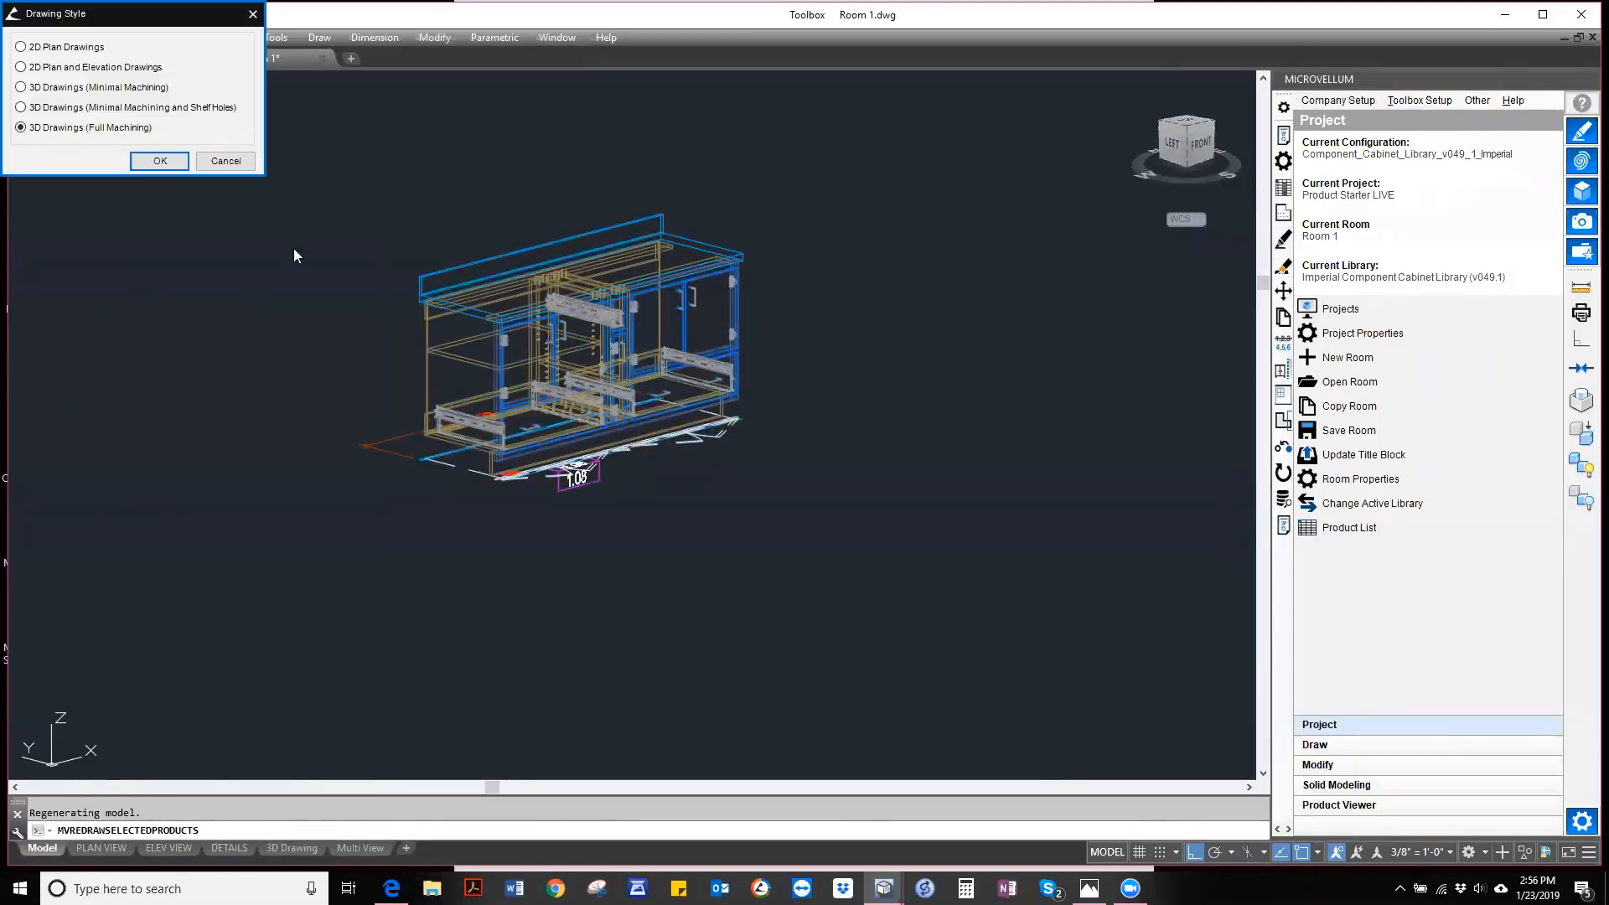
left_click(159, 161)
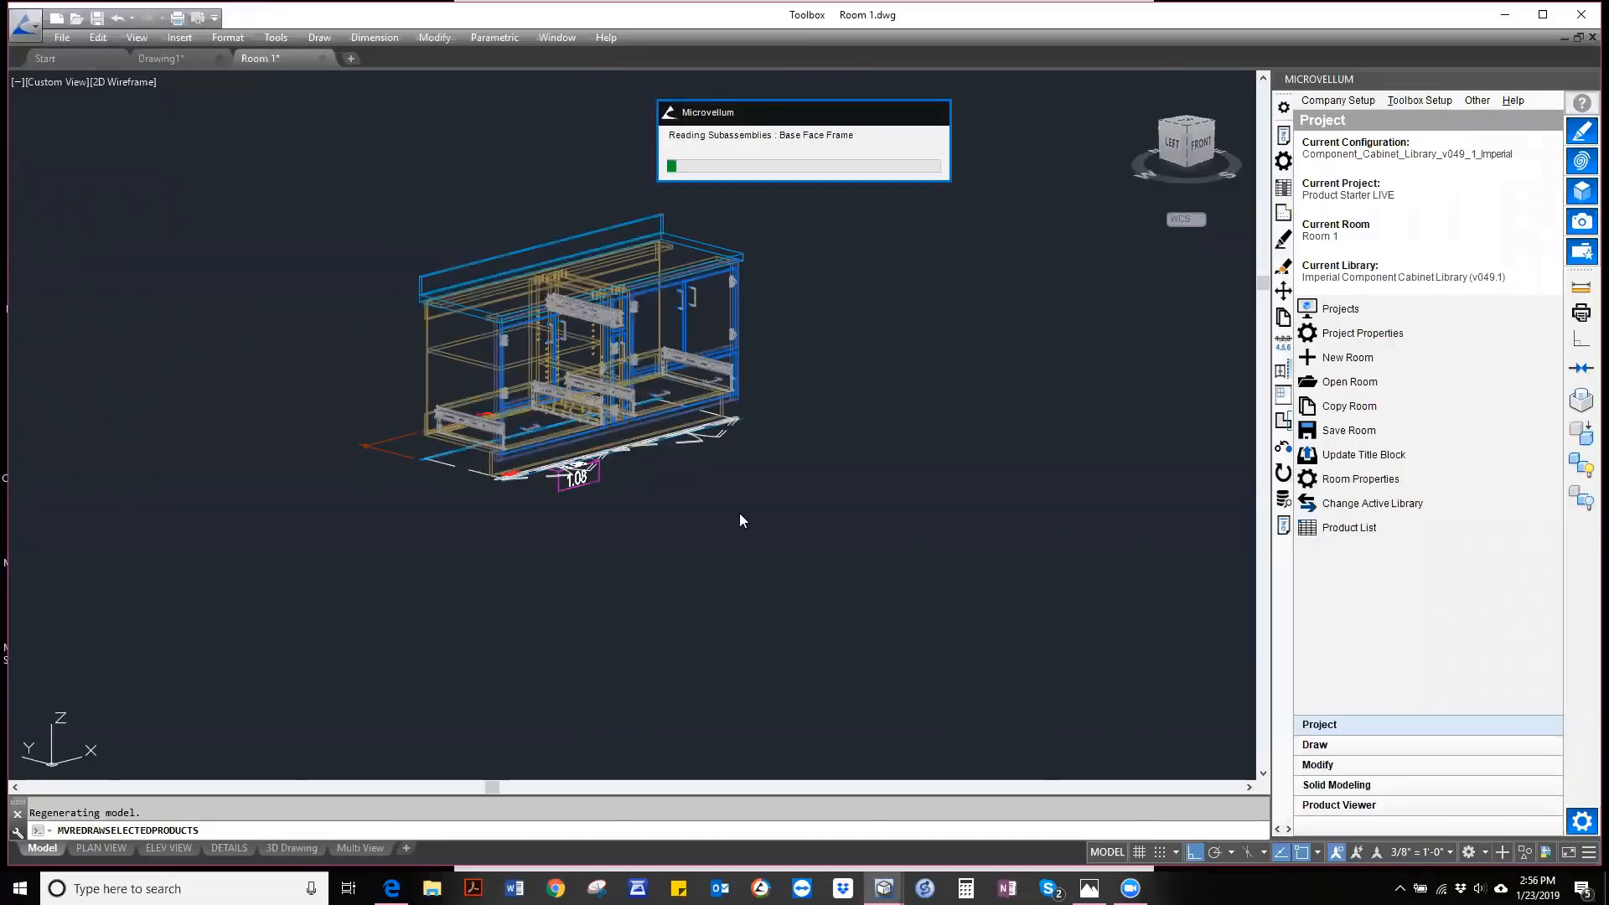
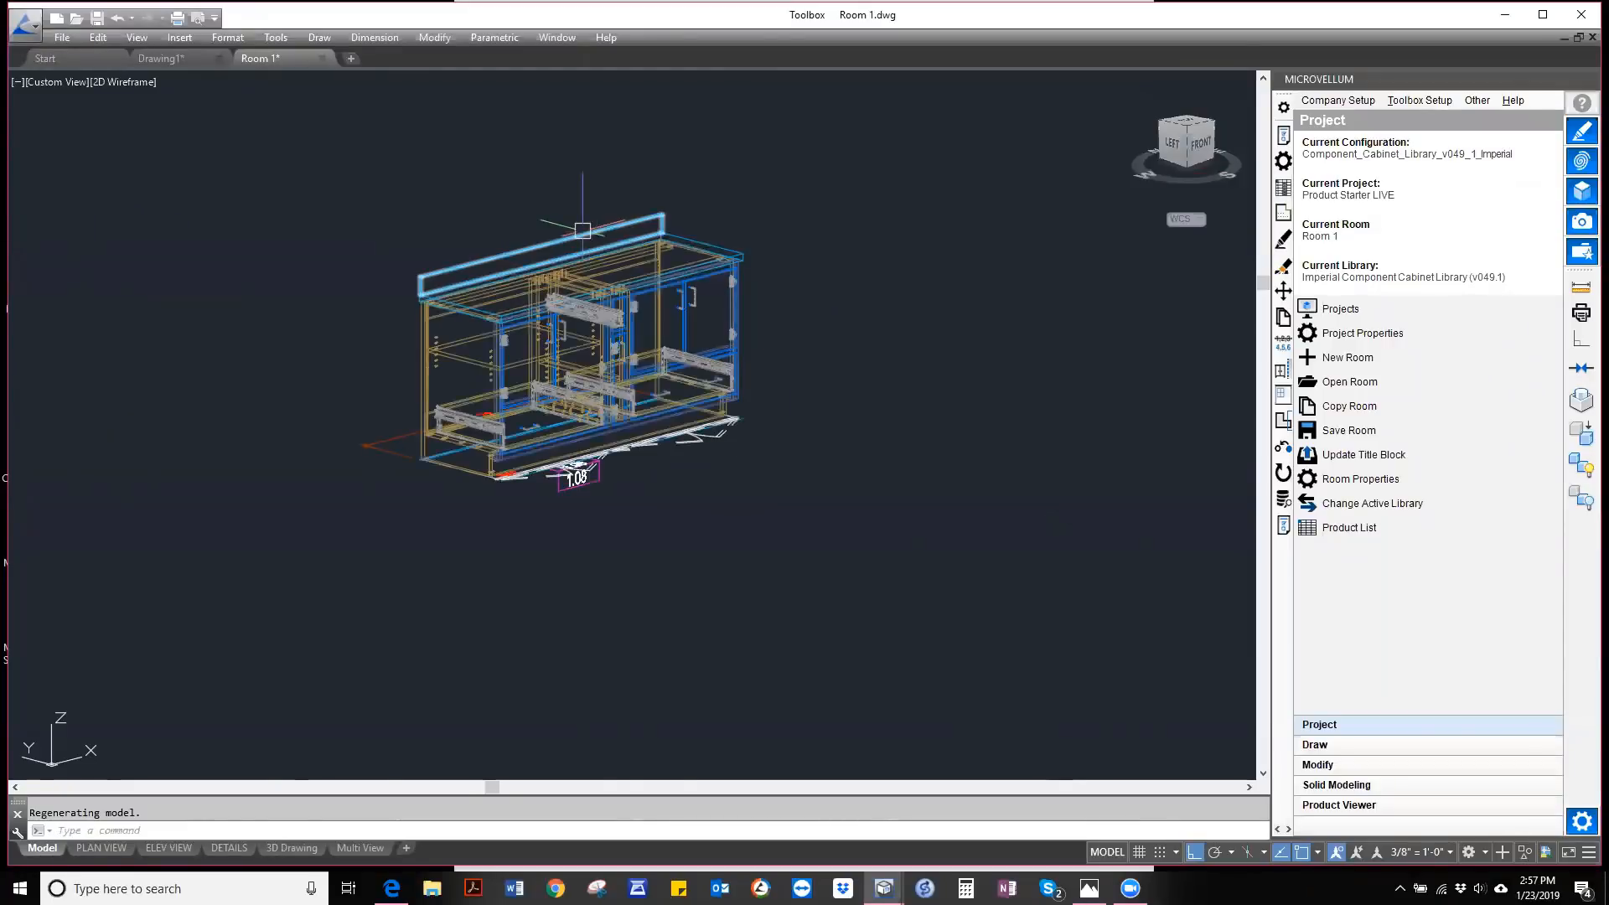
- Examine the side panels and lower corner of base cabinet 1.08 for the effect of the new side material
scroll(564, 243, "up", 4)
scroll(562, 268, "down", 4)
scroll(426, 362, "up", 4)
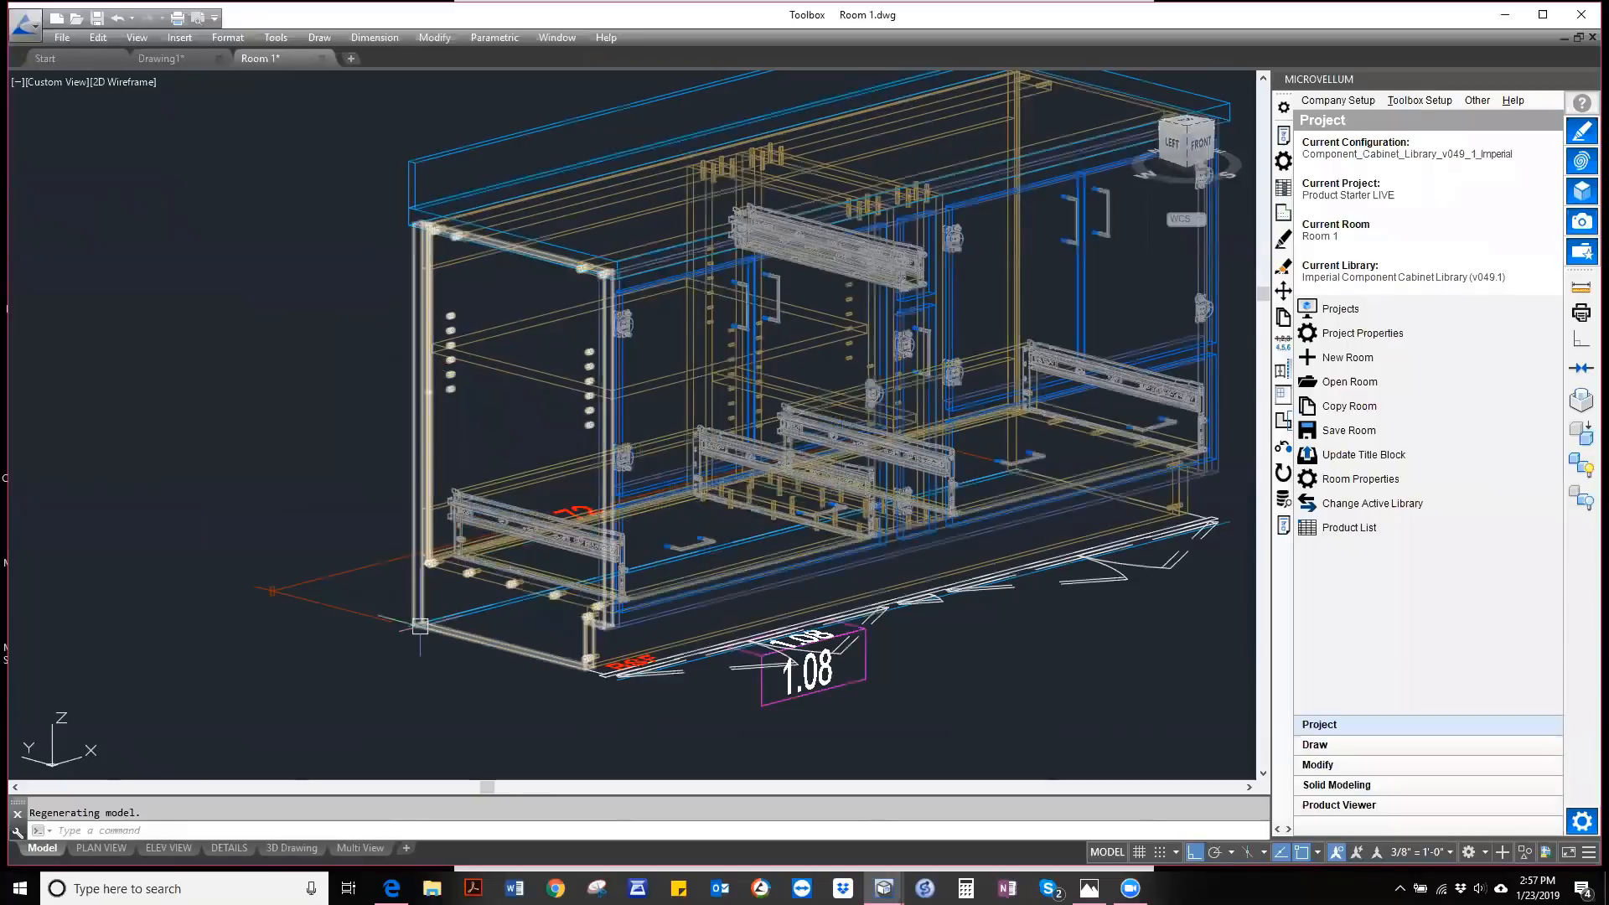
scroll(420, 626, "up", 3)
scroll(430, 732, "up", 4)
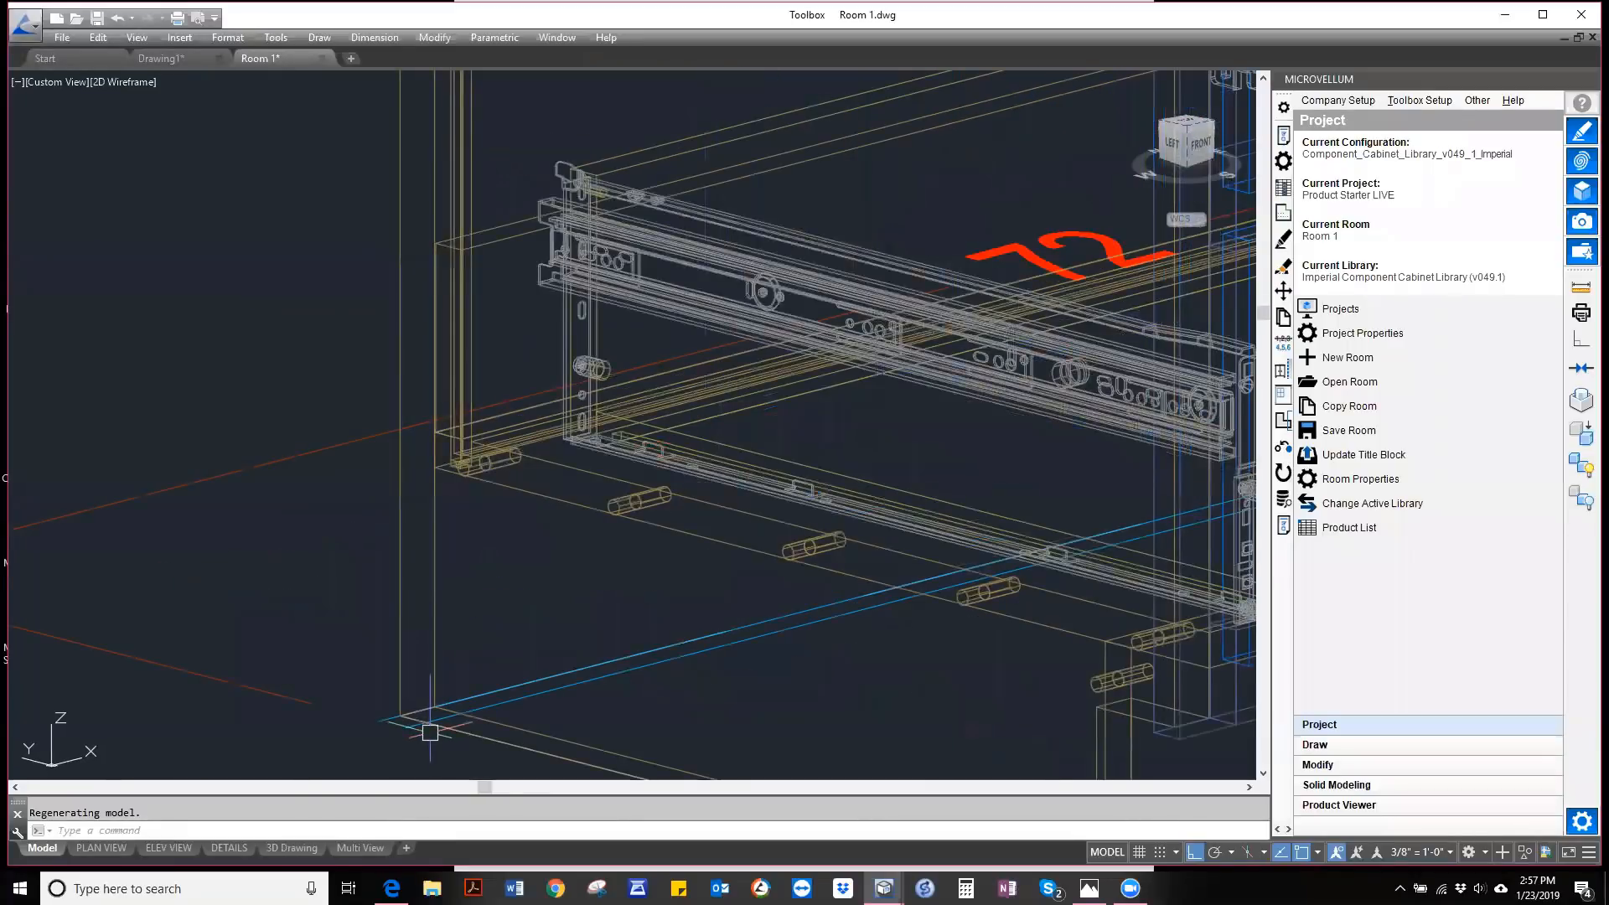
scroll(433, 470, "down", 2)
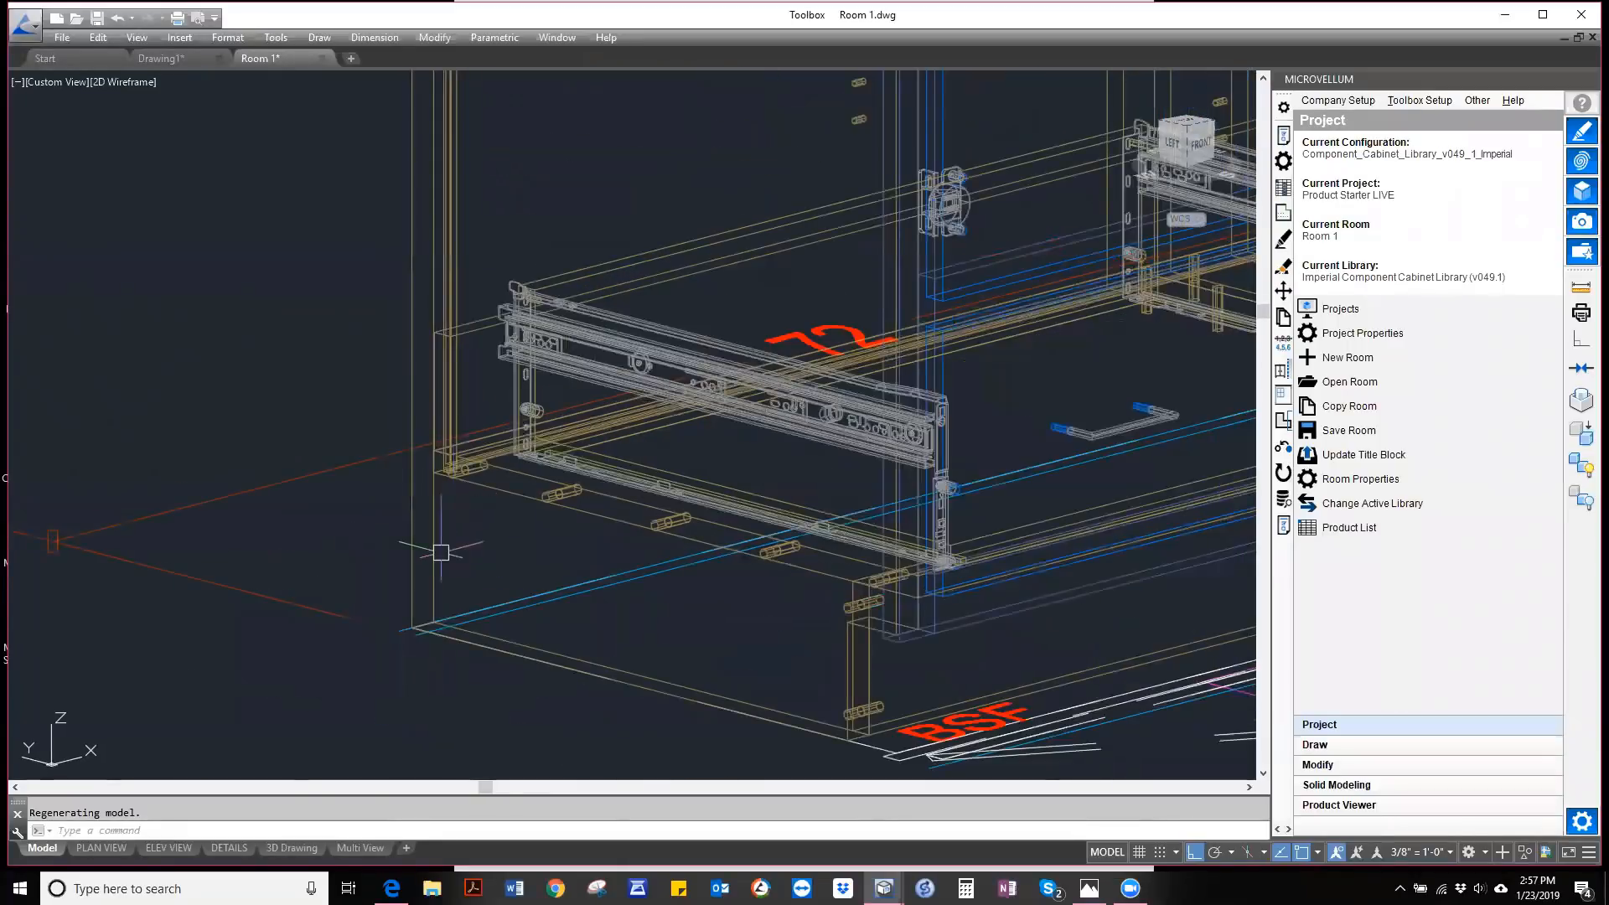
scroll(429, 563, "down", 5)
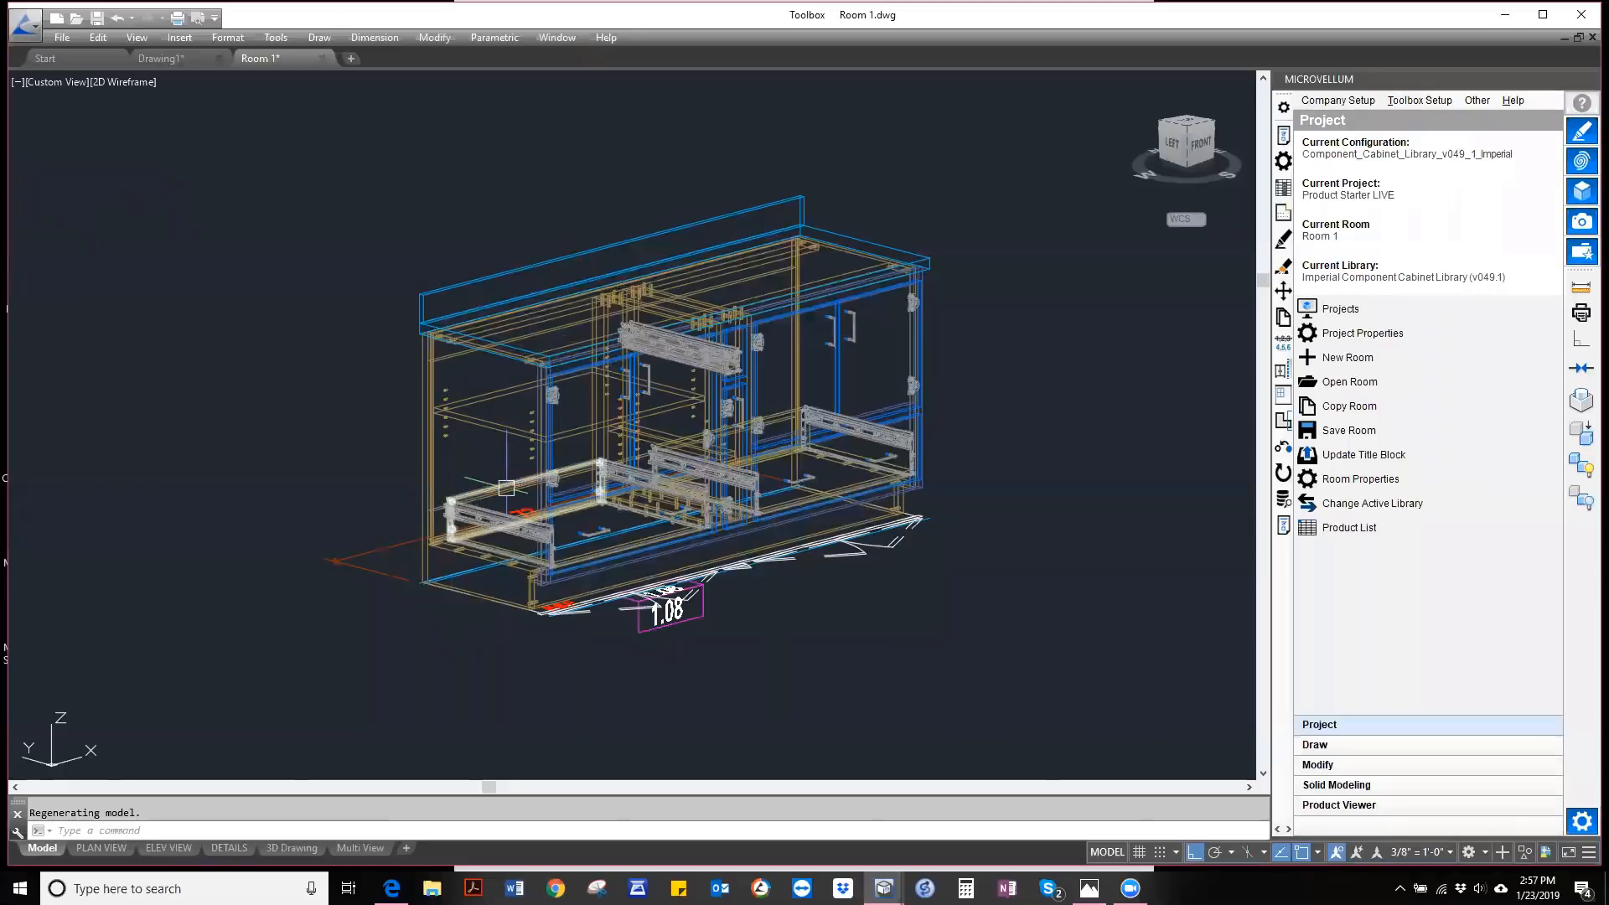
mouse_move(506, 487)
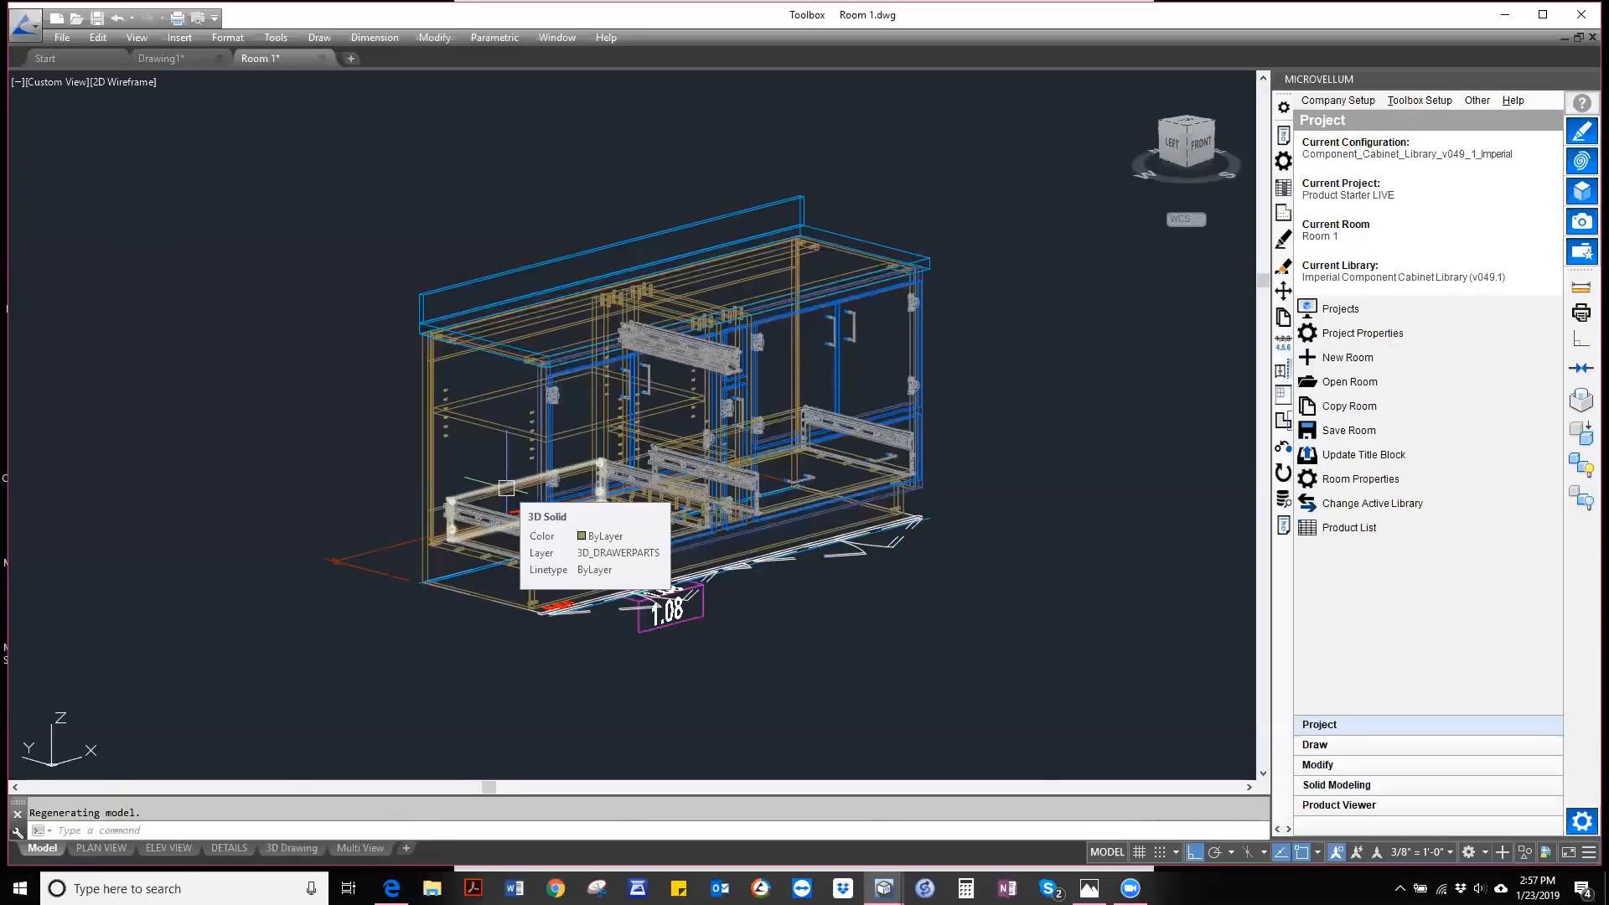
scroll(420, 591, "up", 4)
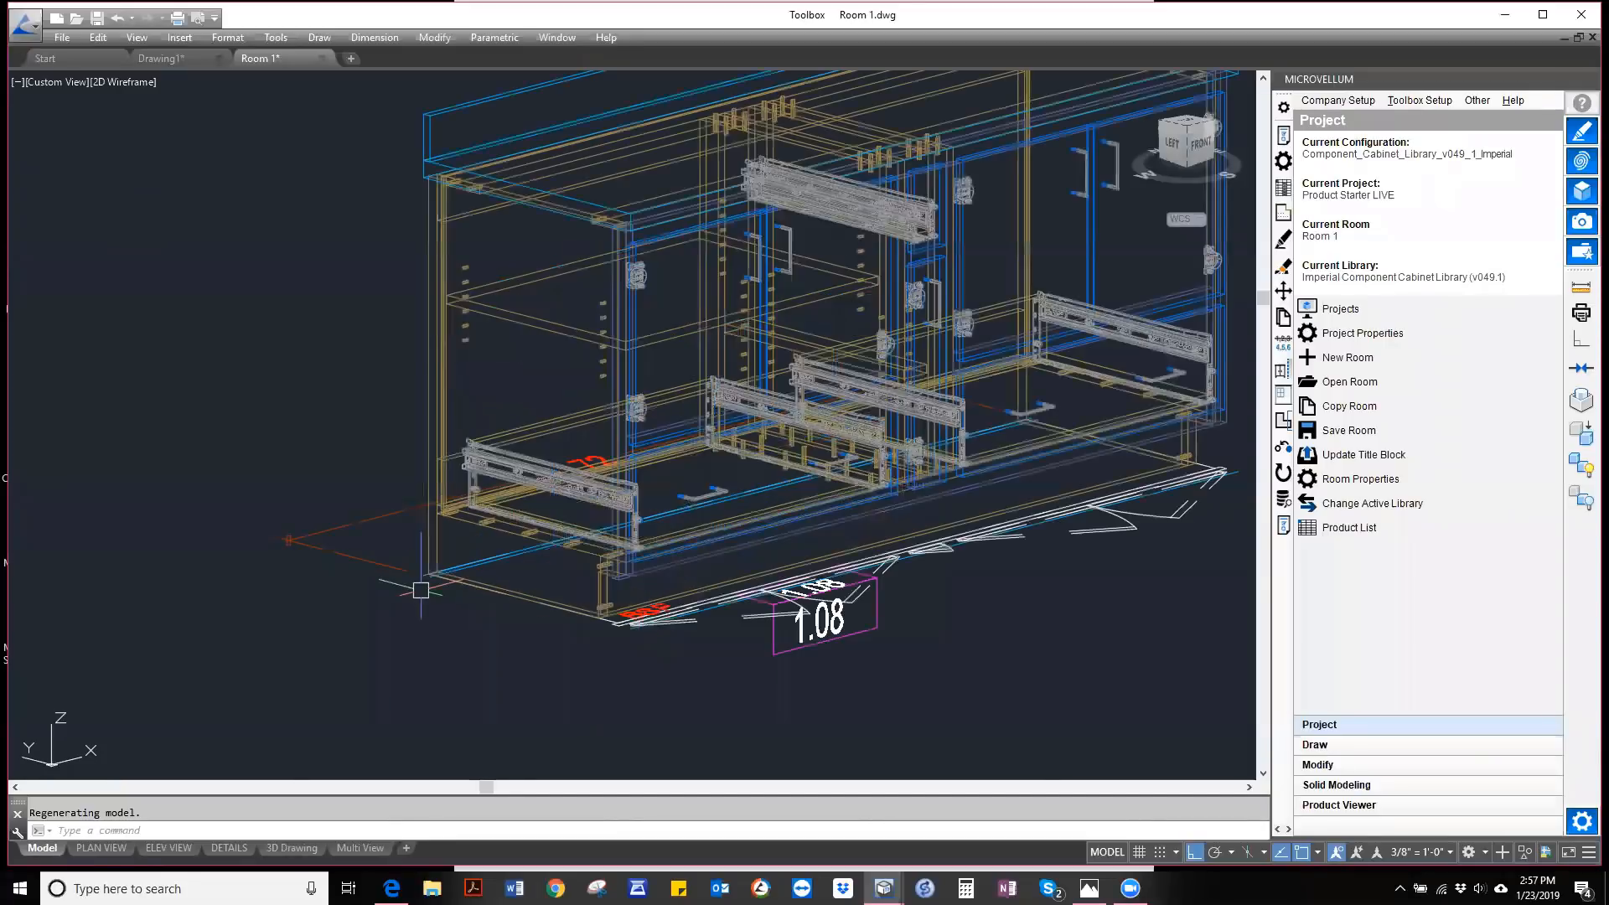
scroll(421, 588, "down", 4)
- Enable Edit Part Material in the product materials of base cabinet 1.08's product prompts
left_click(1282, 160)
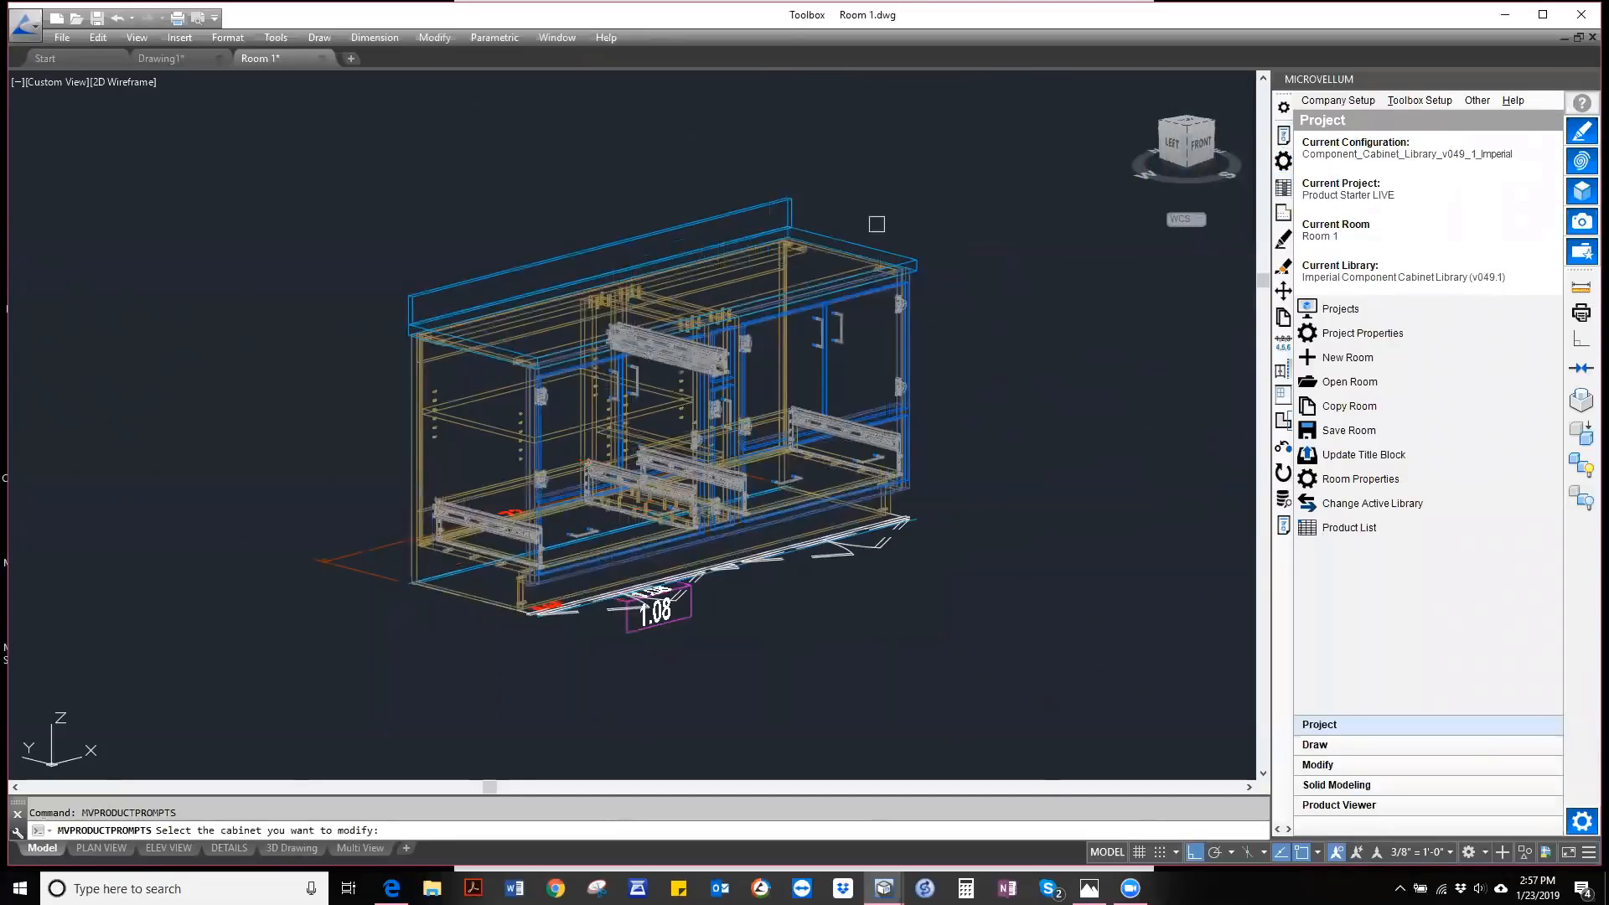
left_click(764, 260)
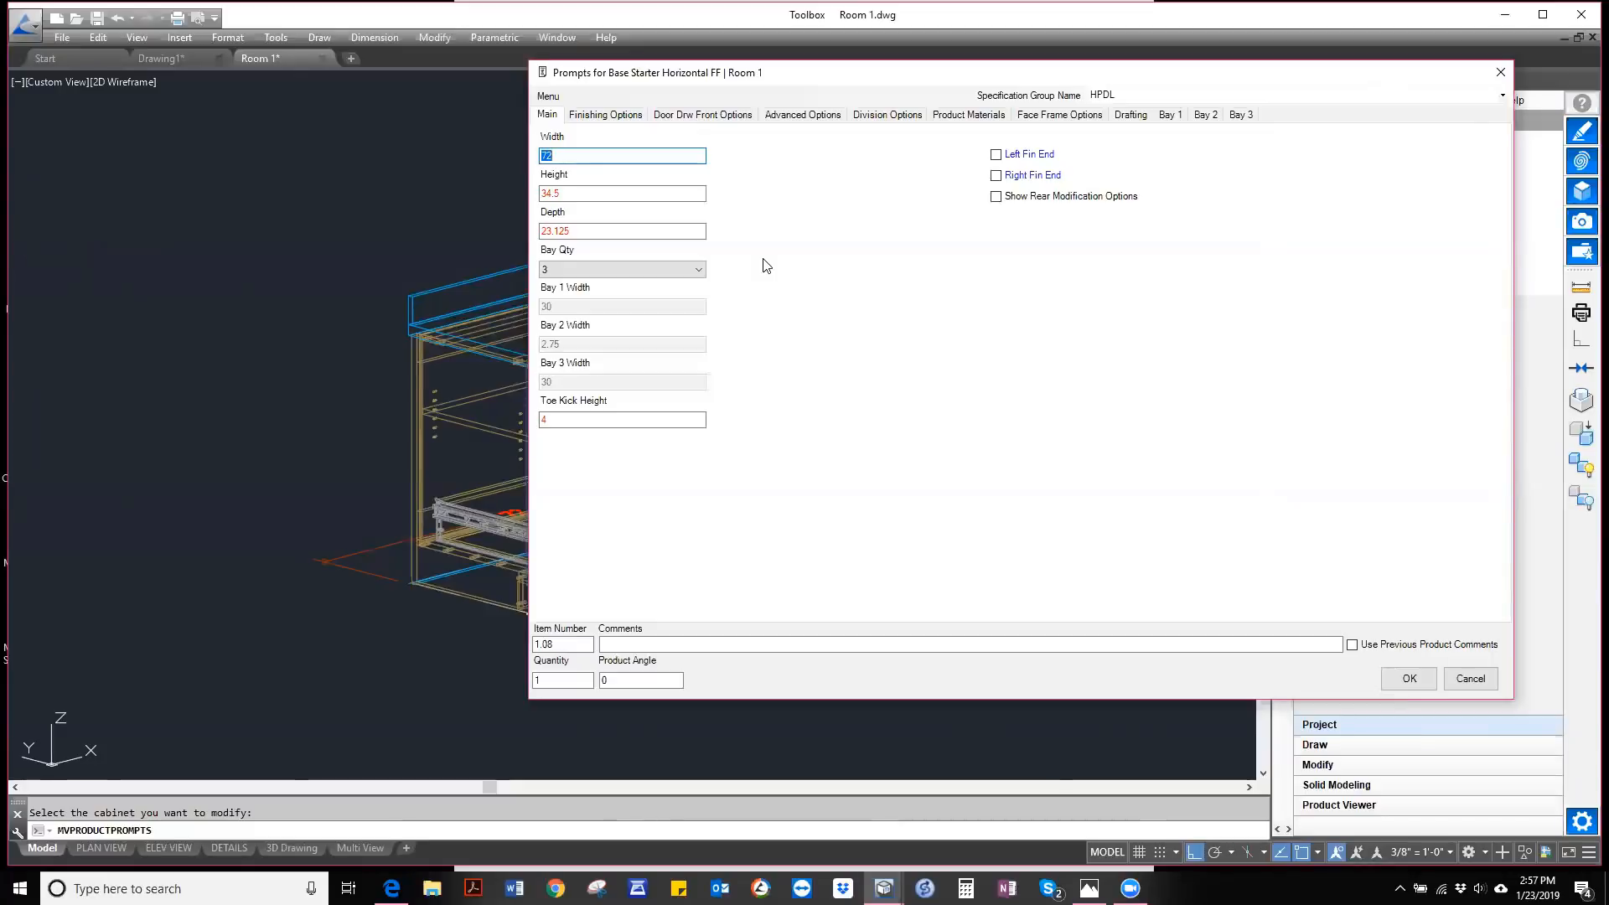
left_click(969, 117)
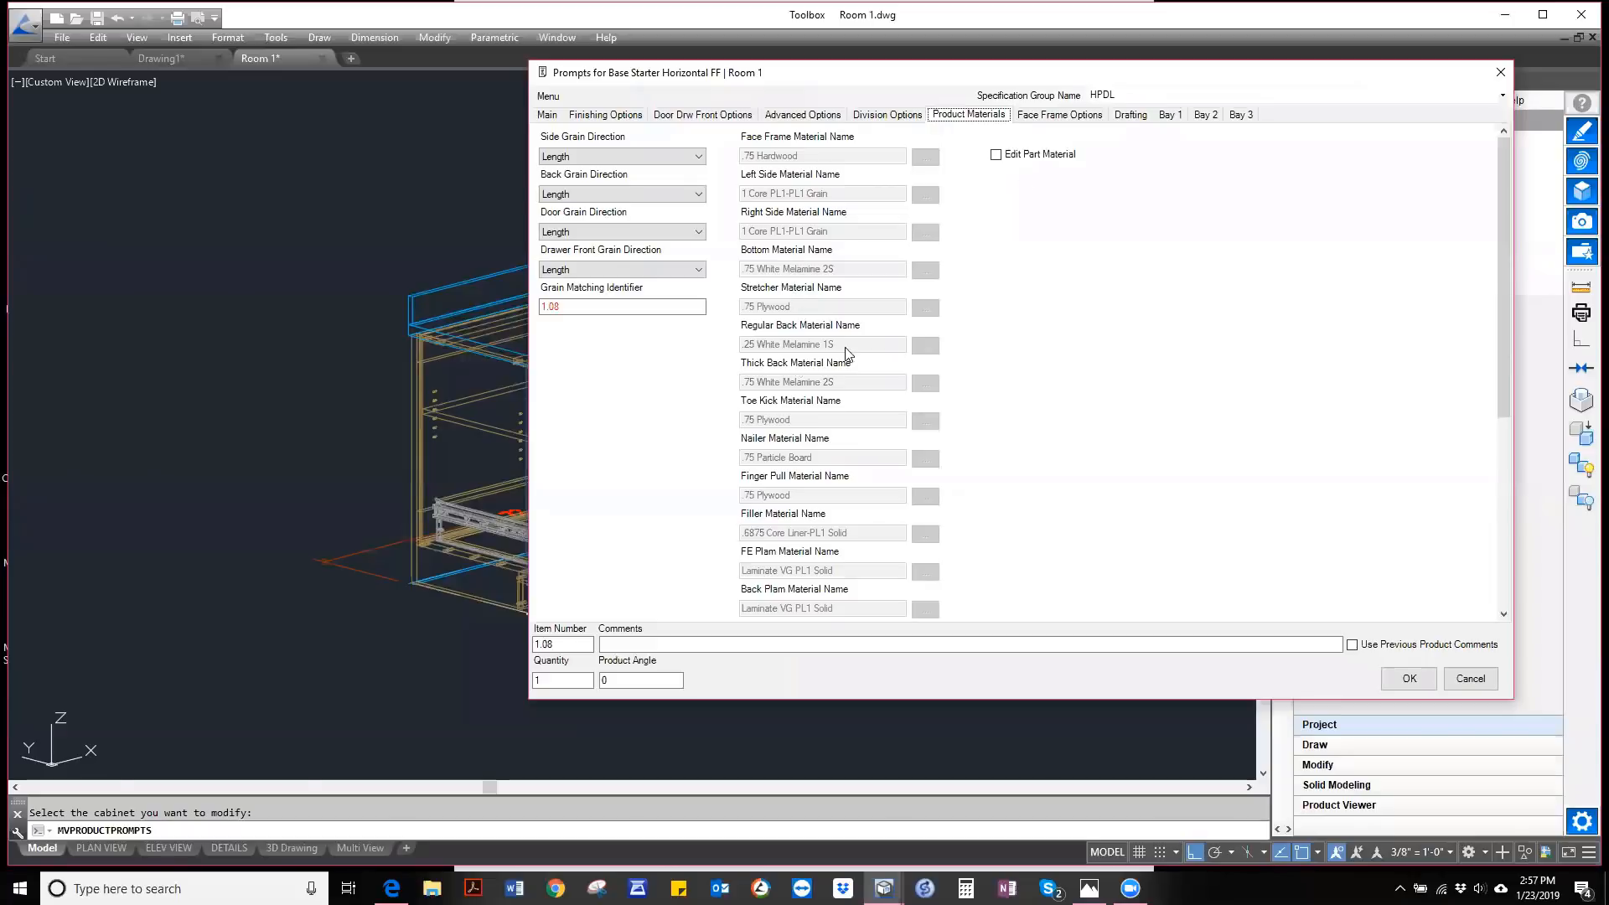
left_click(997, 155)
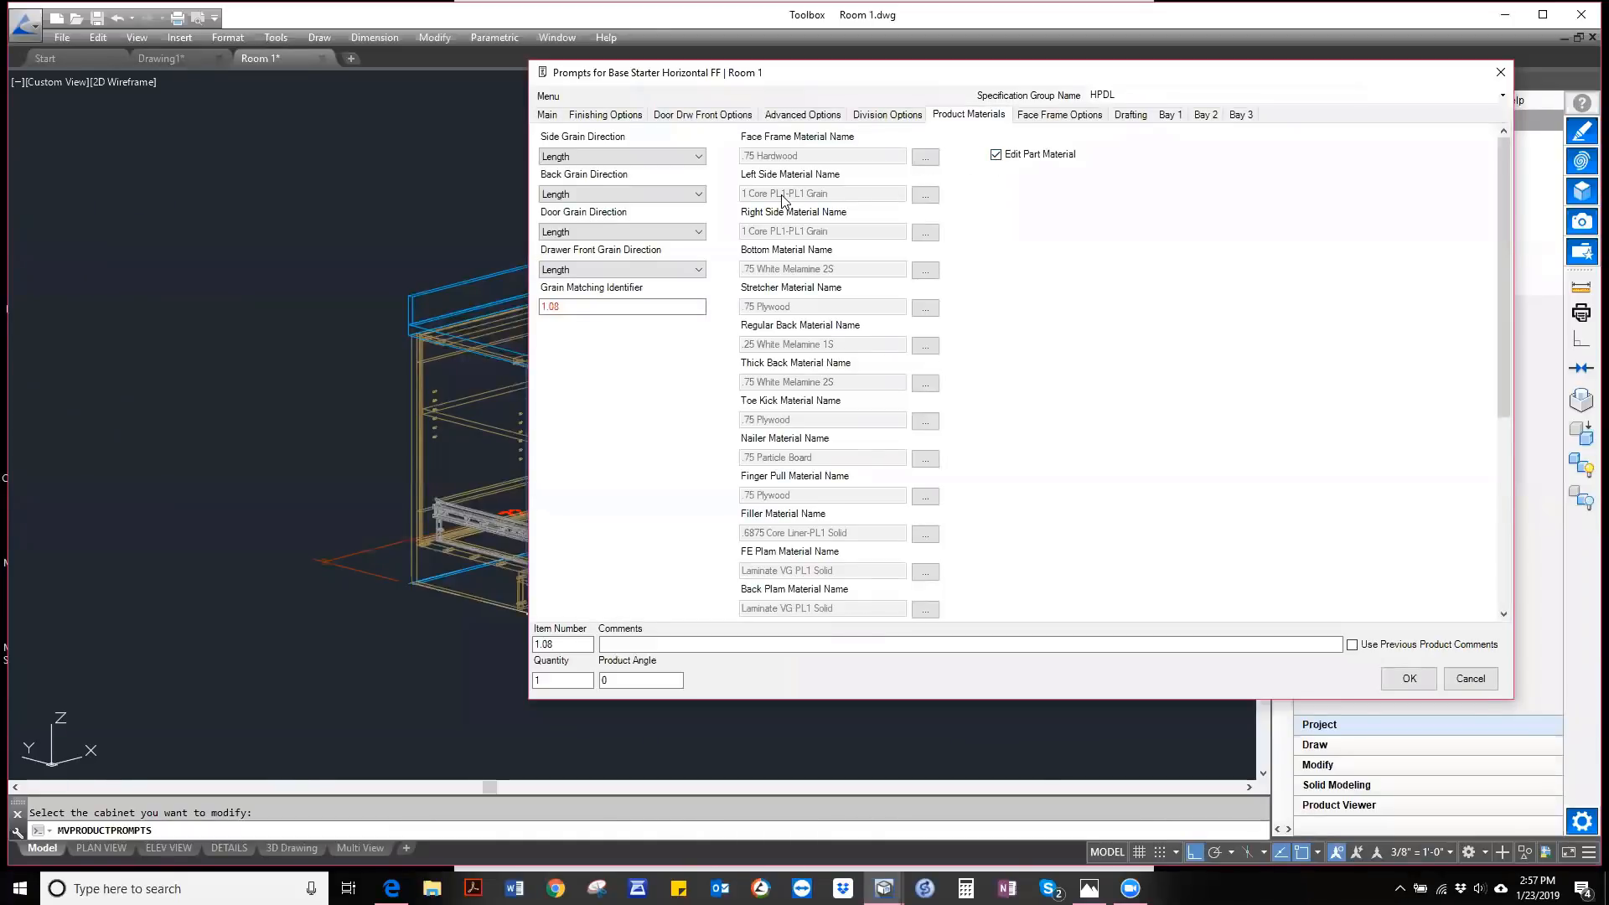
- Browse the pointers and sheet stock available for the left side material, cancel the selection and accept the product prompts
left_click(925, 195)
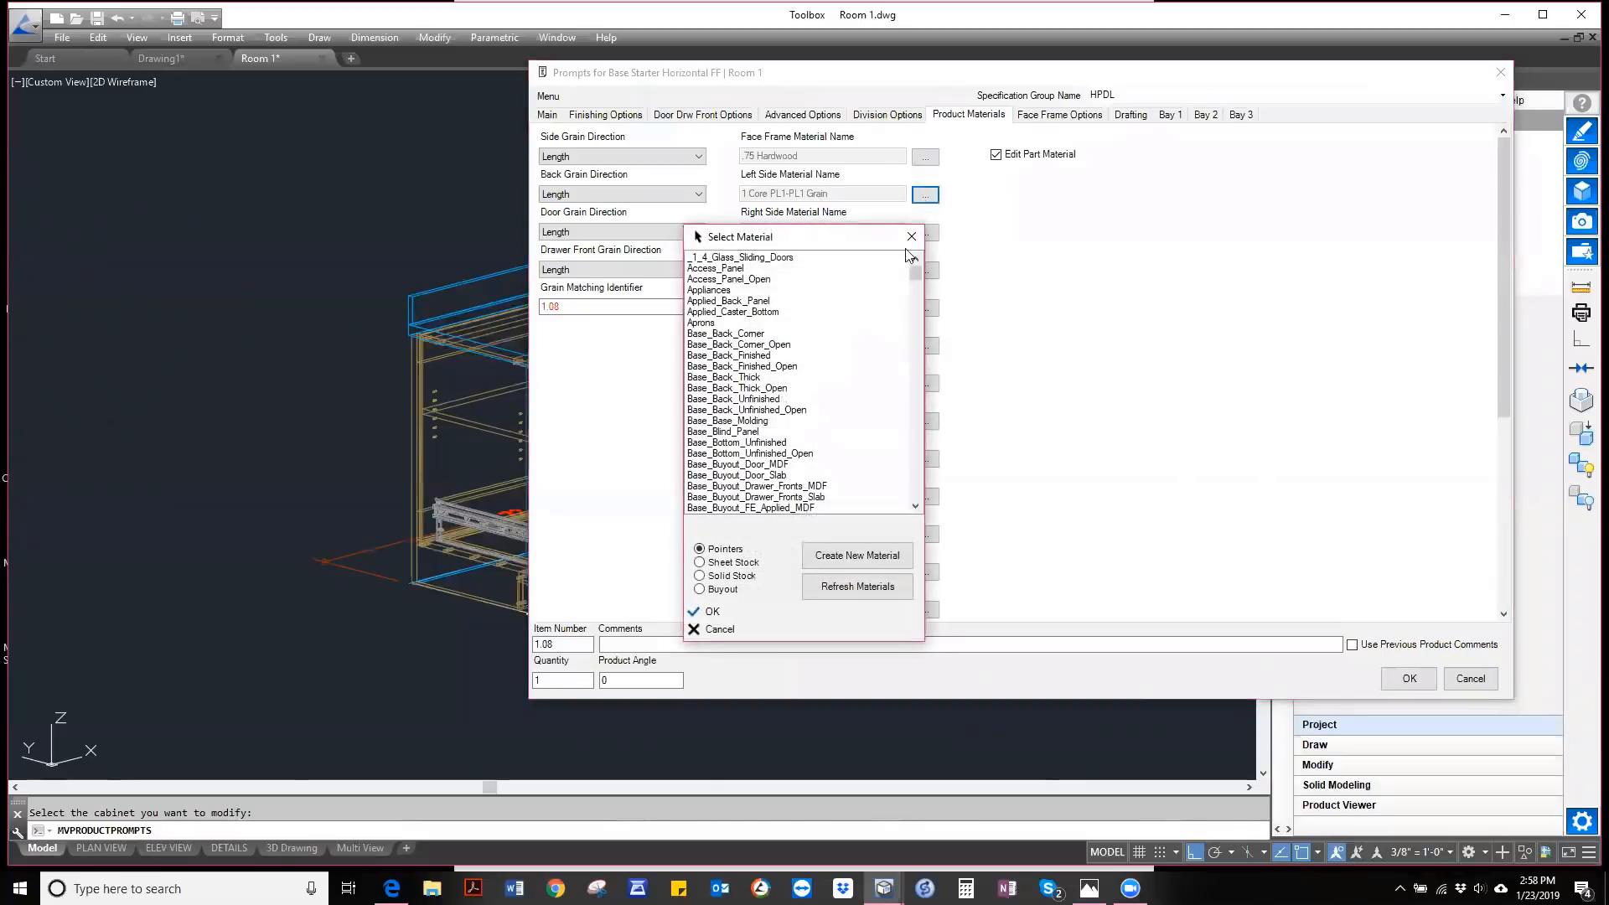
left_click(751, 381)
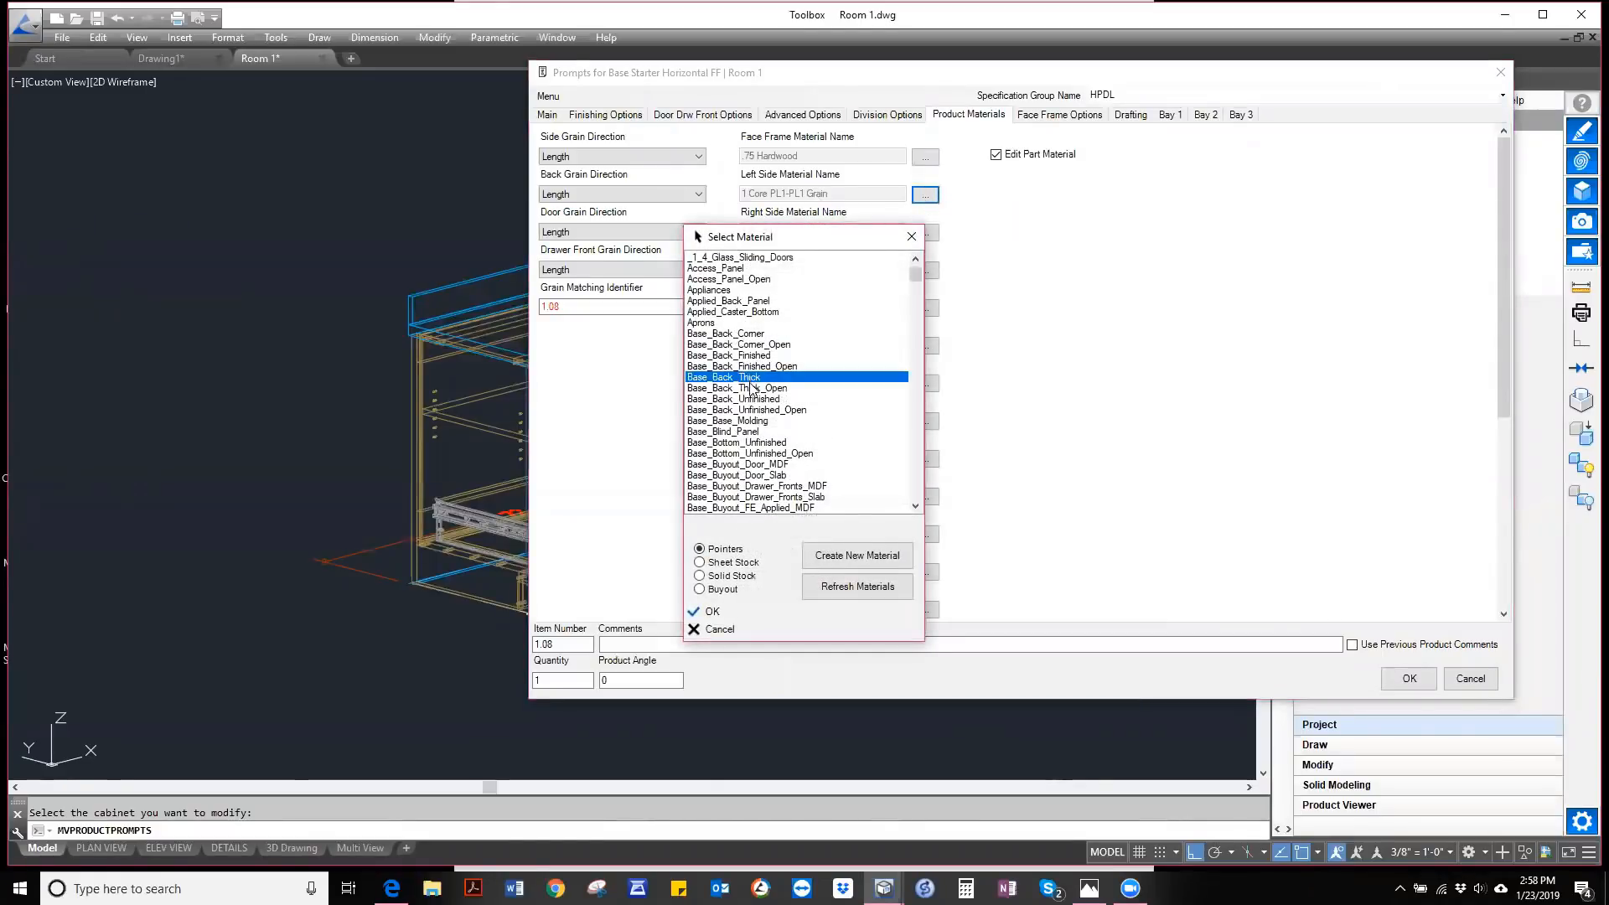
scroll(746, 373, "down", 5)
scroll(740, 369, "down", 3)
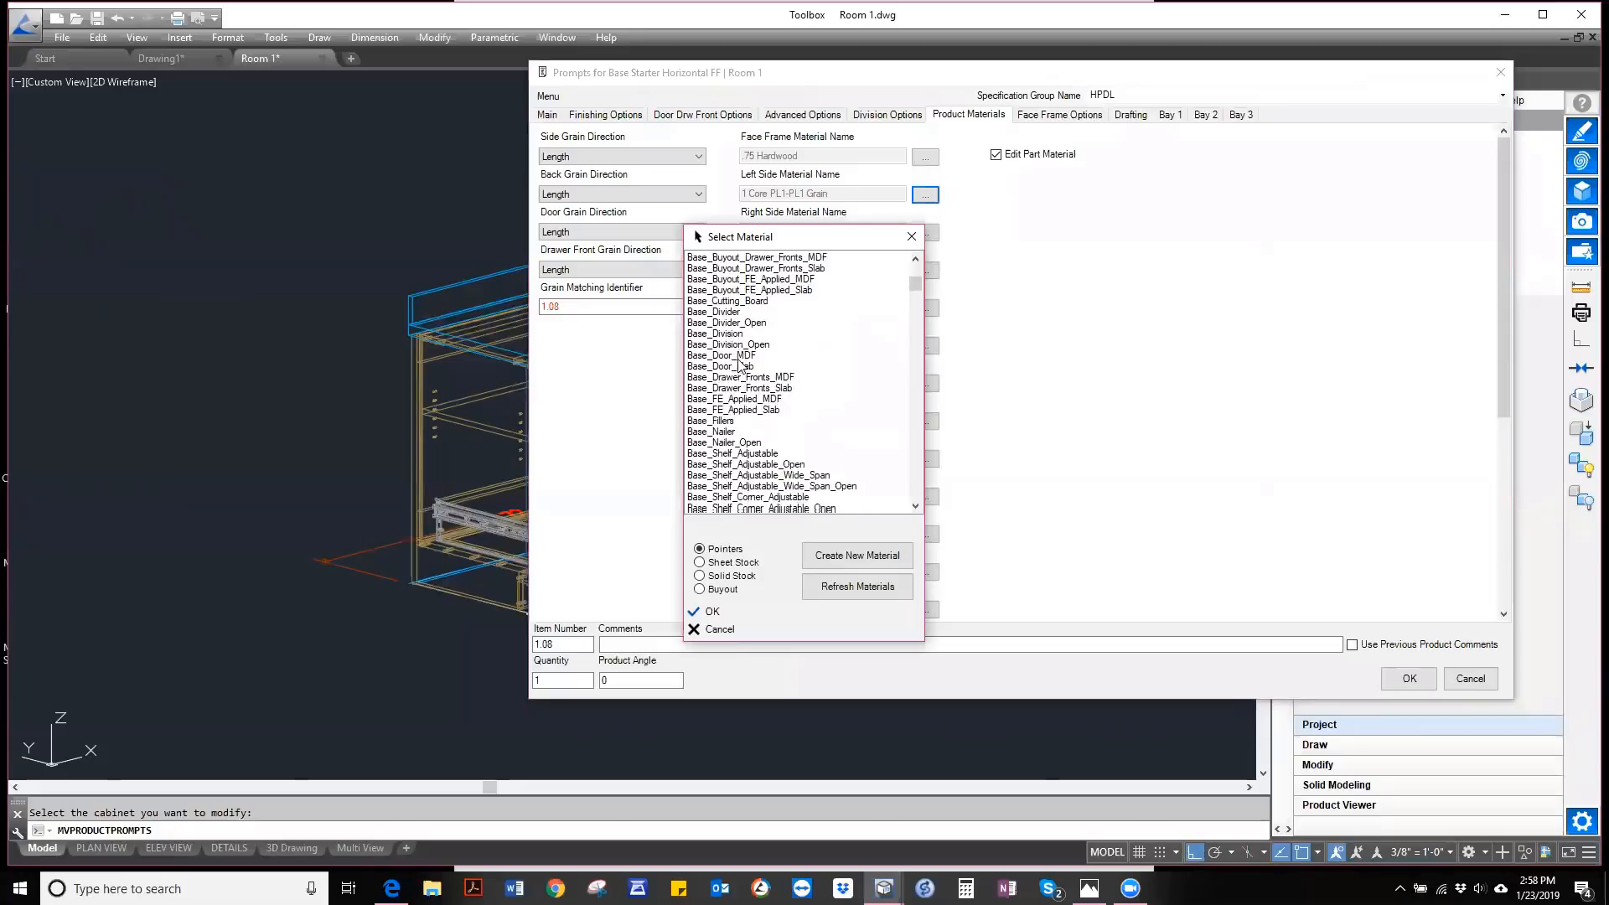
left_click(719, 564)
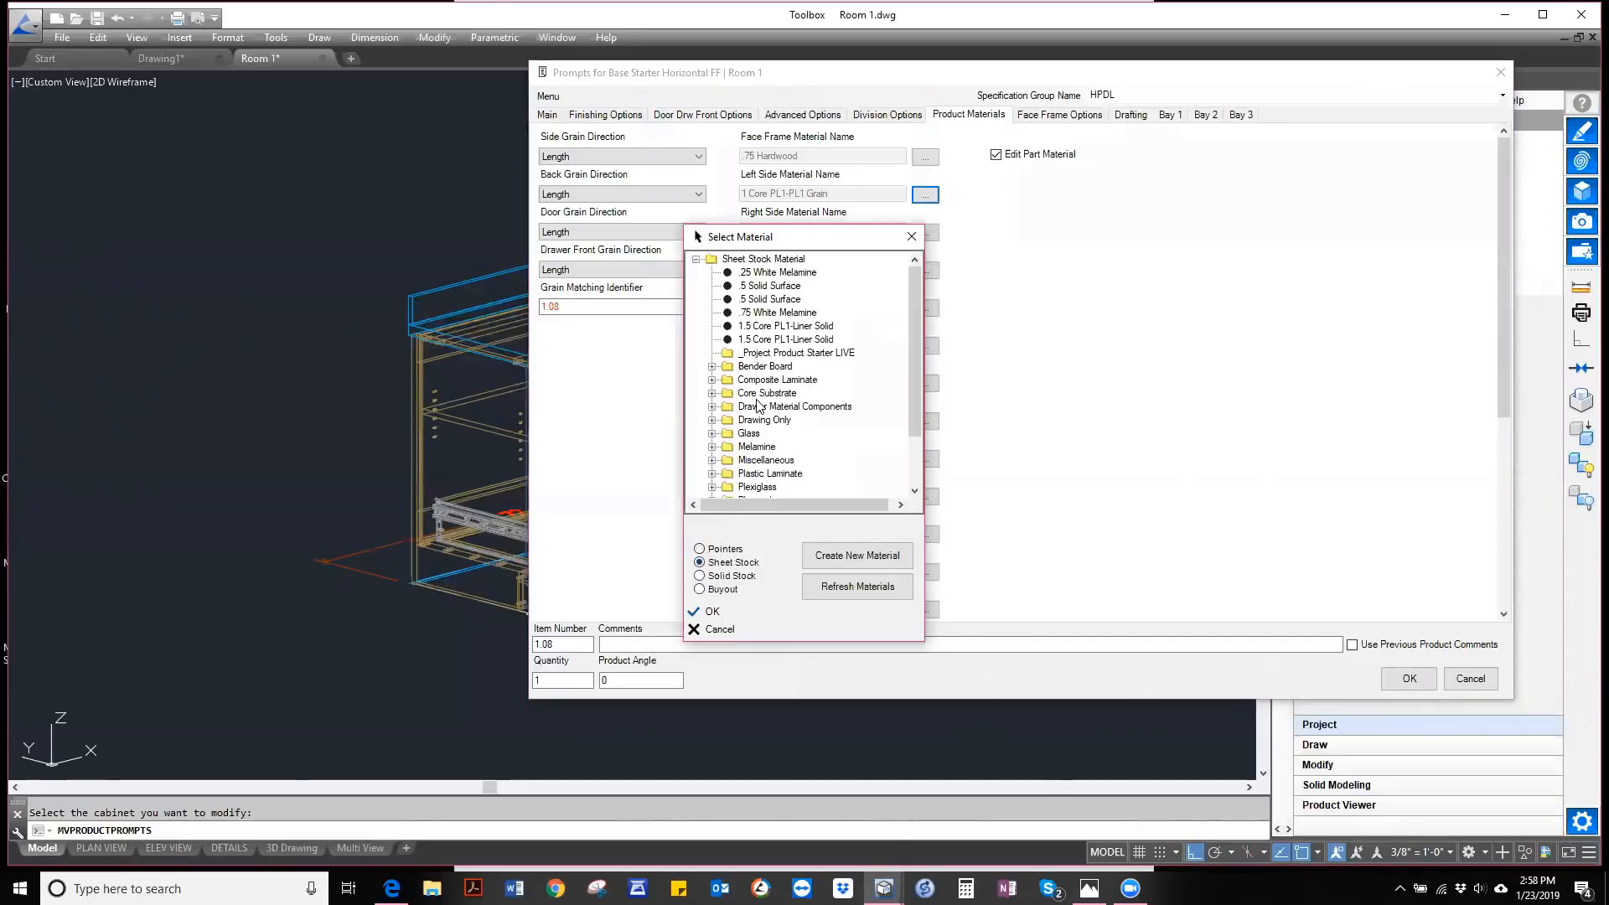
scroll(758, 405, "down", 2)
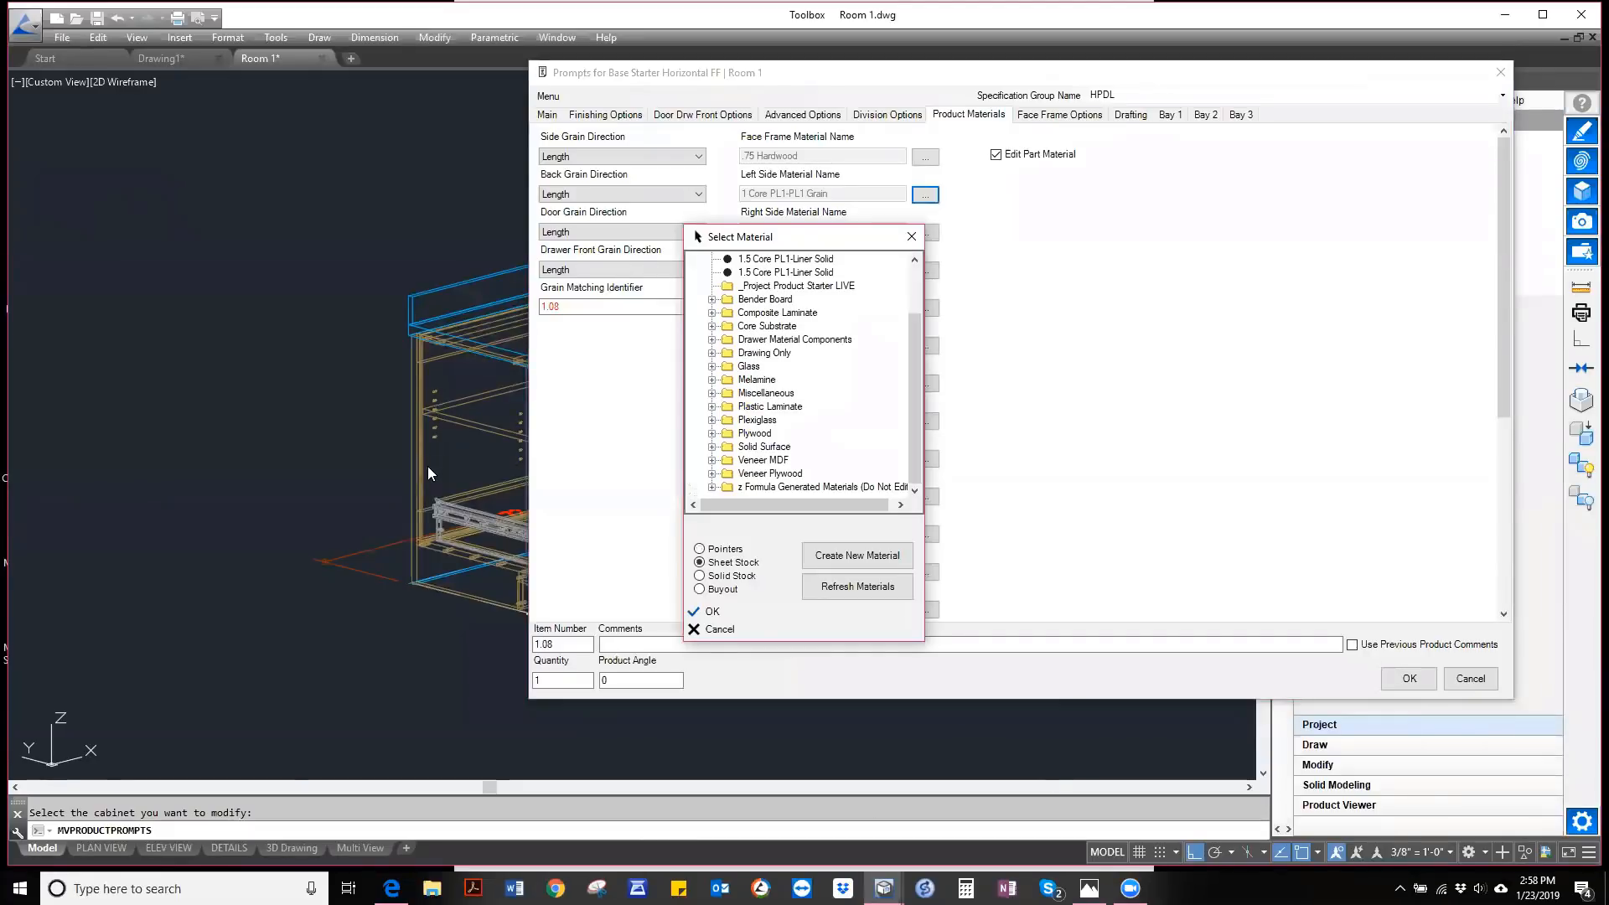
left_click(726, 629)
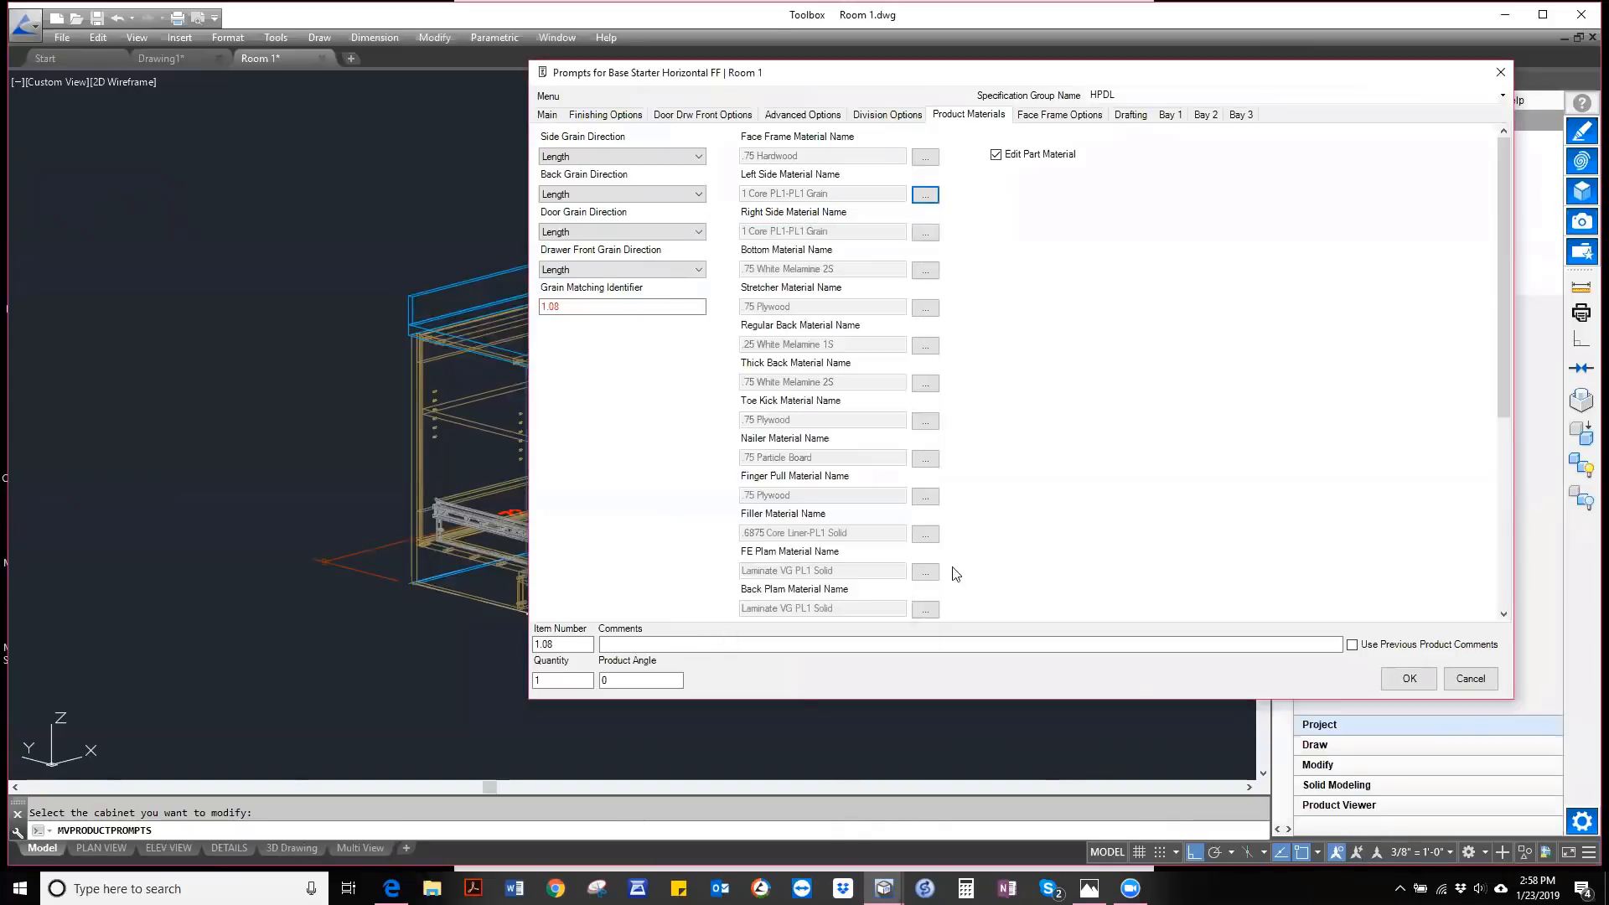
left_click(1409, 679)
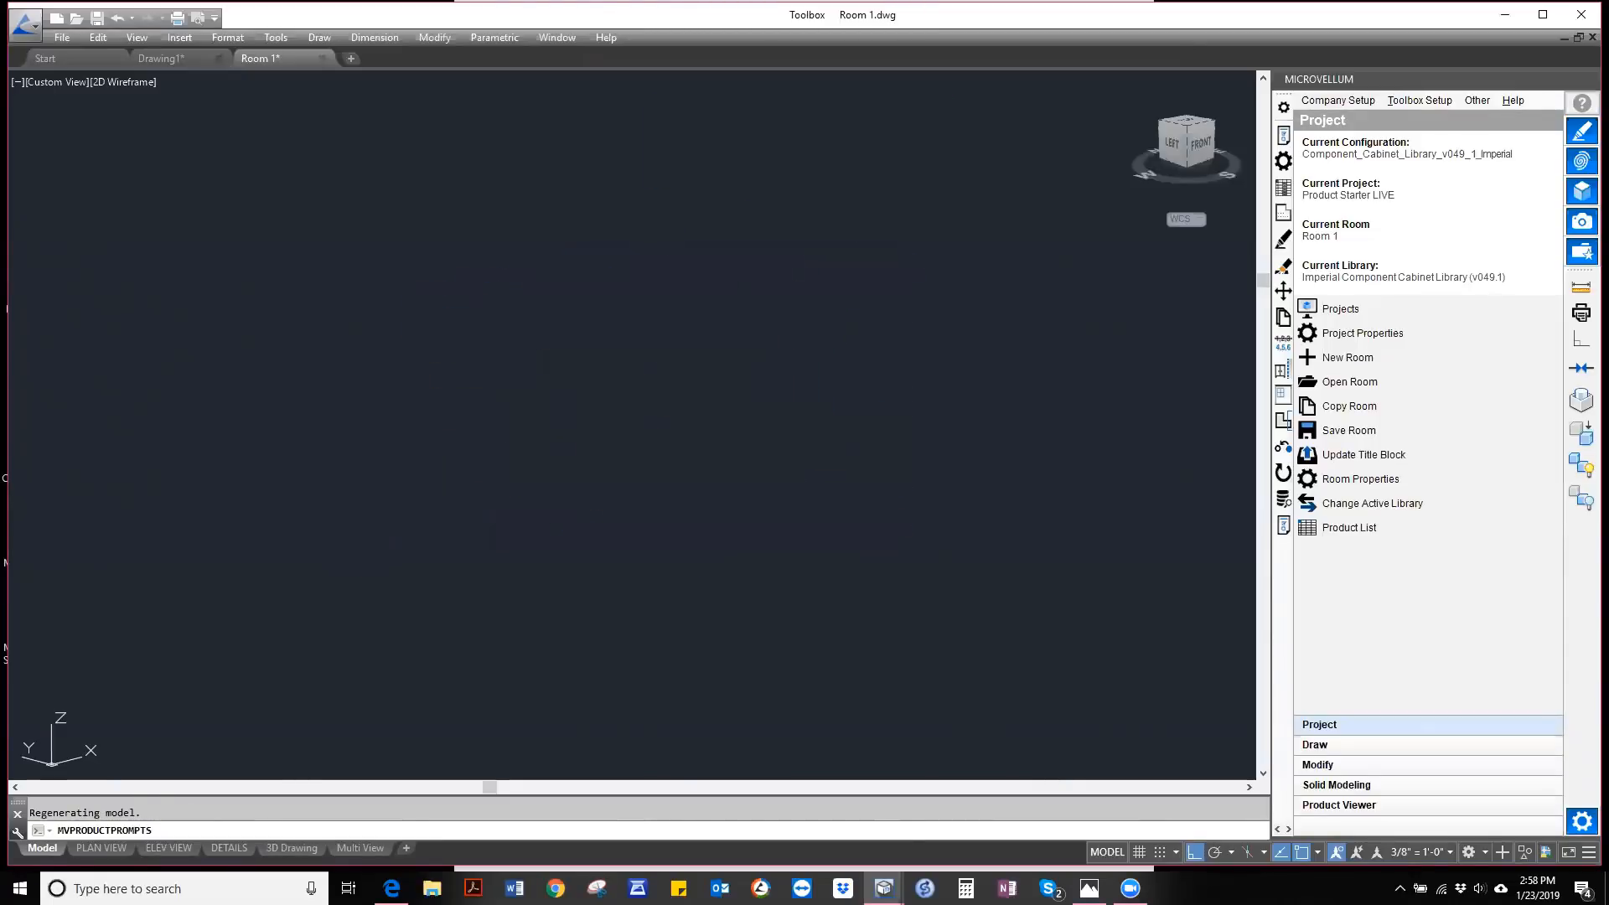
- Locate base cabinet 1.08 among the room's cabinets and examine its side panel at the upper corner
scroll(788, 372, "down", 5)
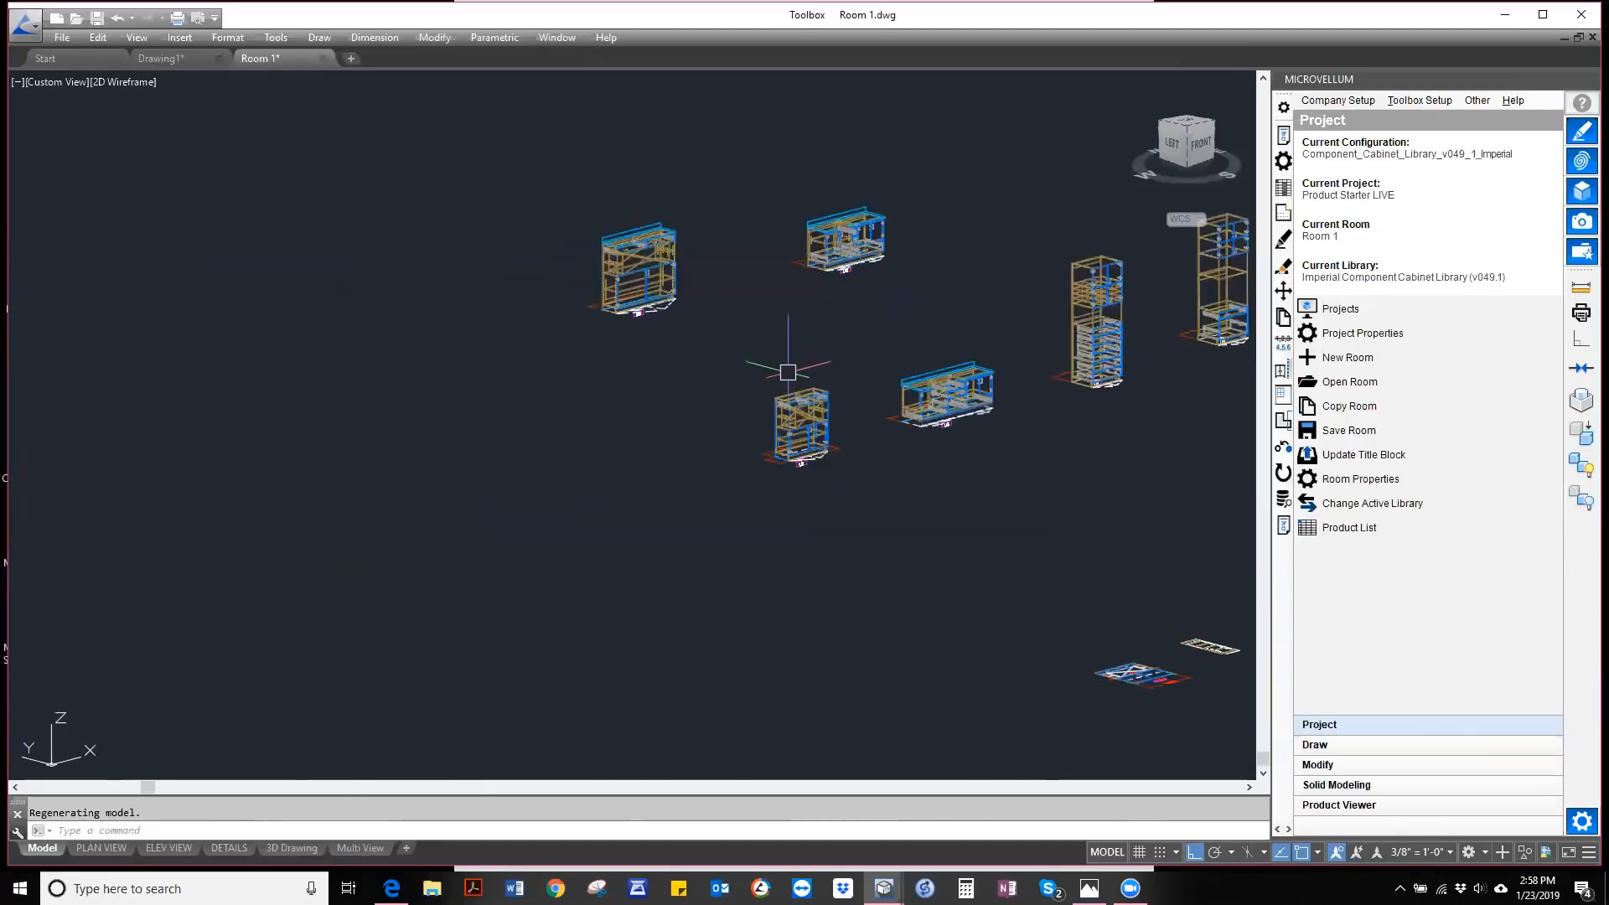
scroll(788, 372, "up", 4)
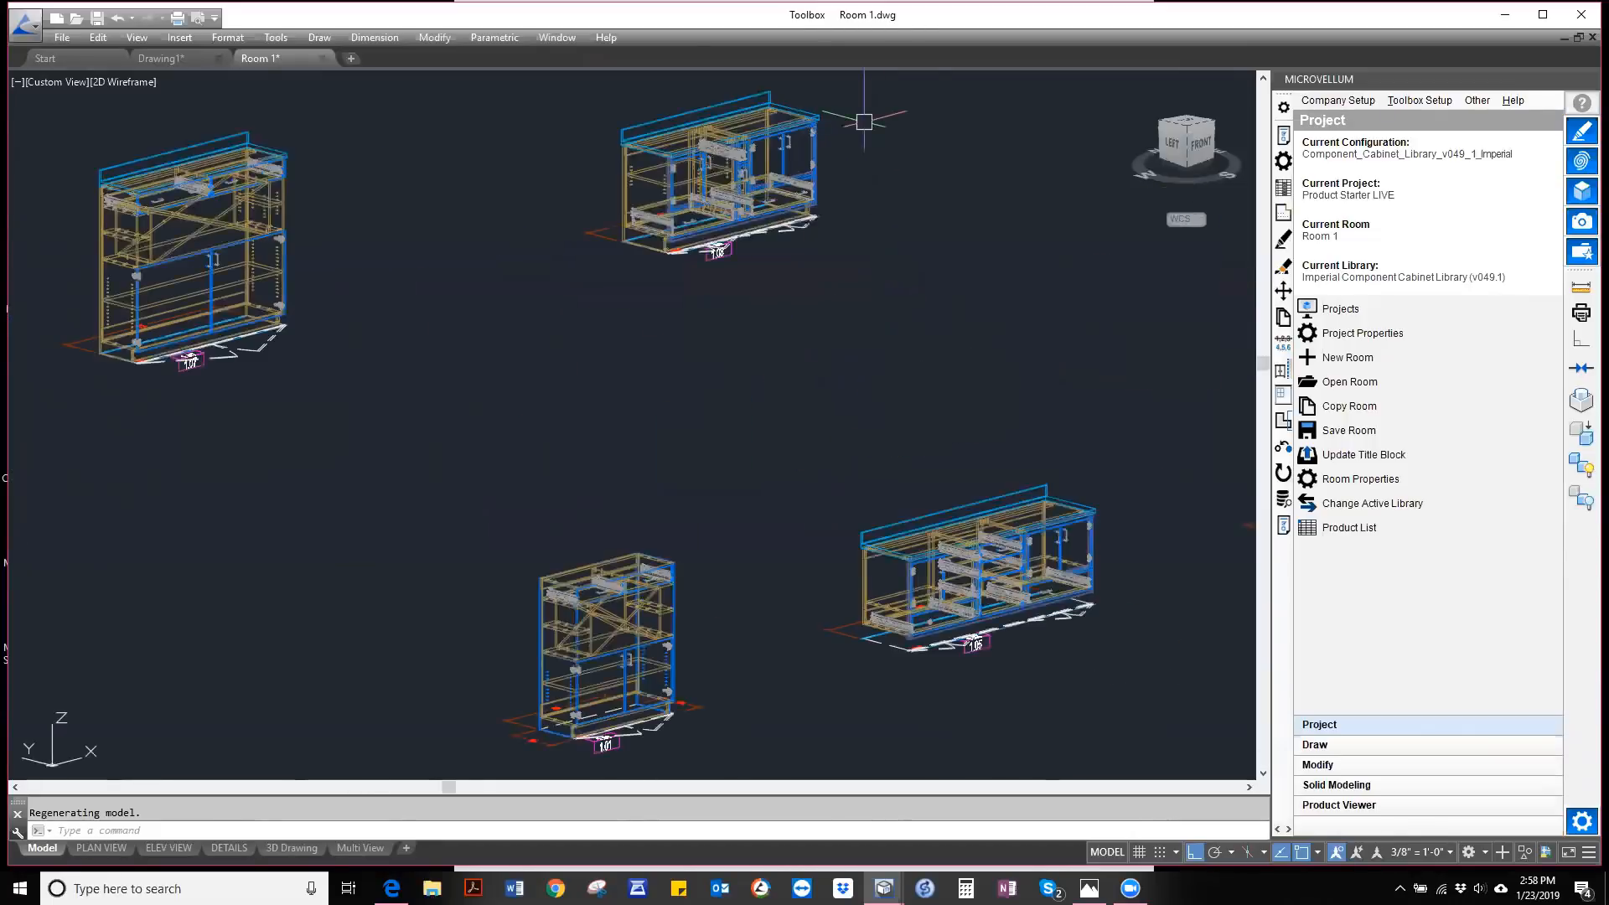
scroll(737, 216, "down", 4)
scroll(731, 218, "up", 5)
scroll(730, 217, "up", 4)
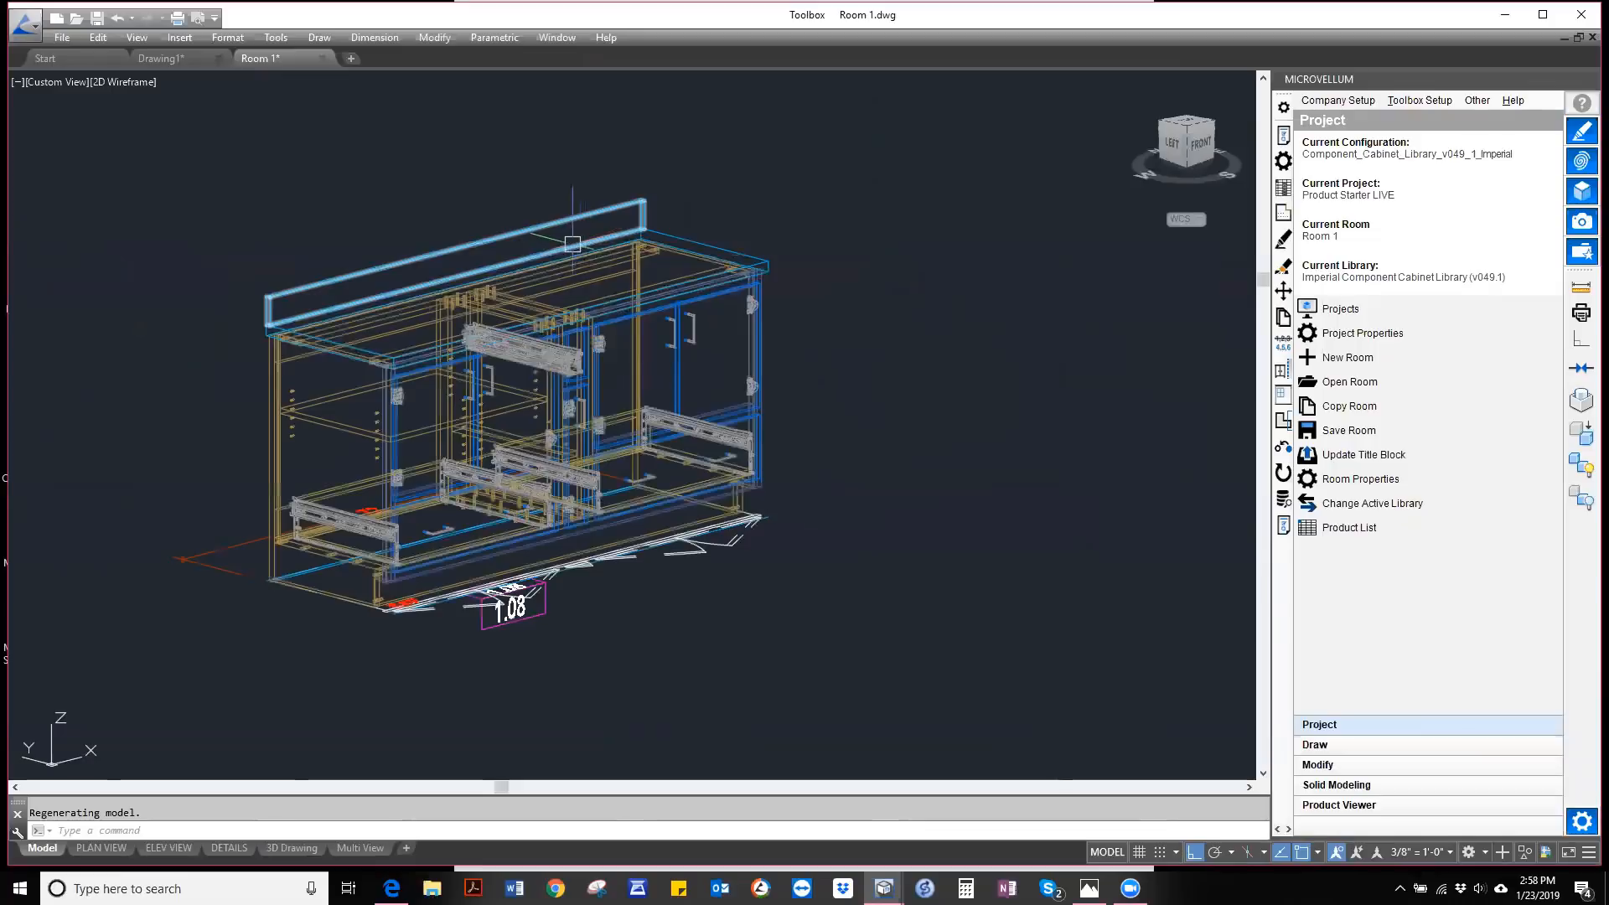
scroll(272, 345, "up", 5)
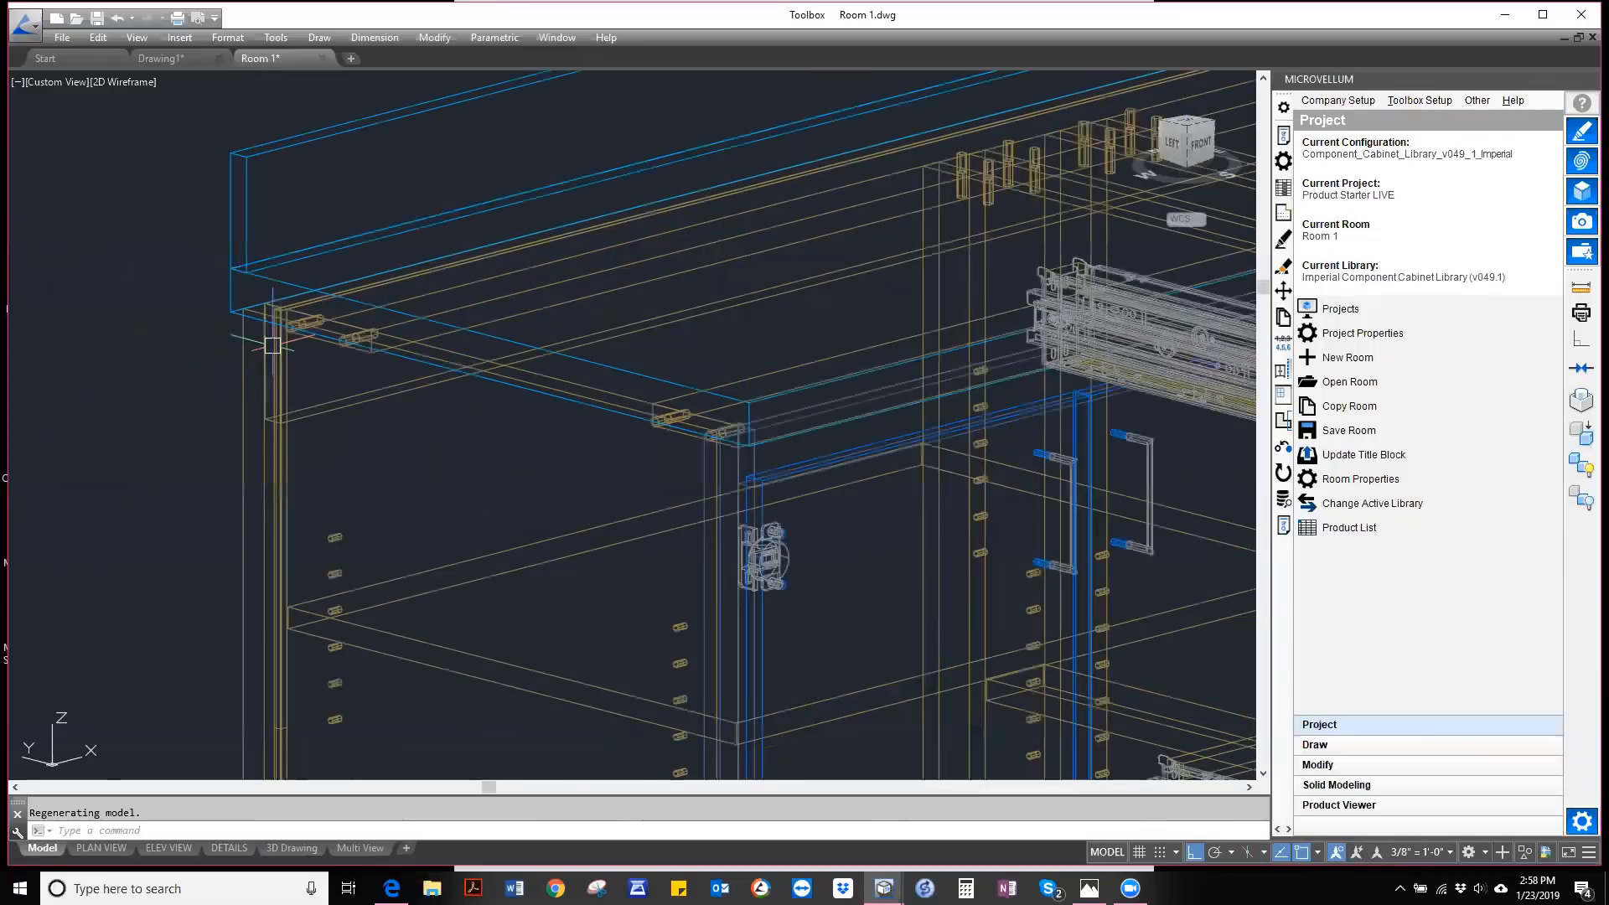
- Review the advanced options in base cabinet 1.08's product prompts, including back construction, and cancel without changing them
scroll(272, 322, "down", 5)
left_click(1283, 135)
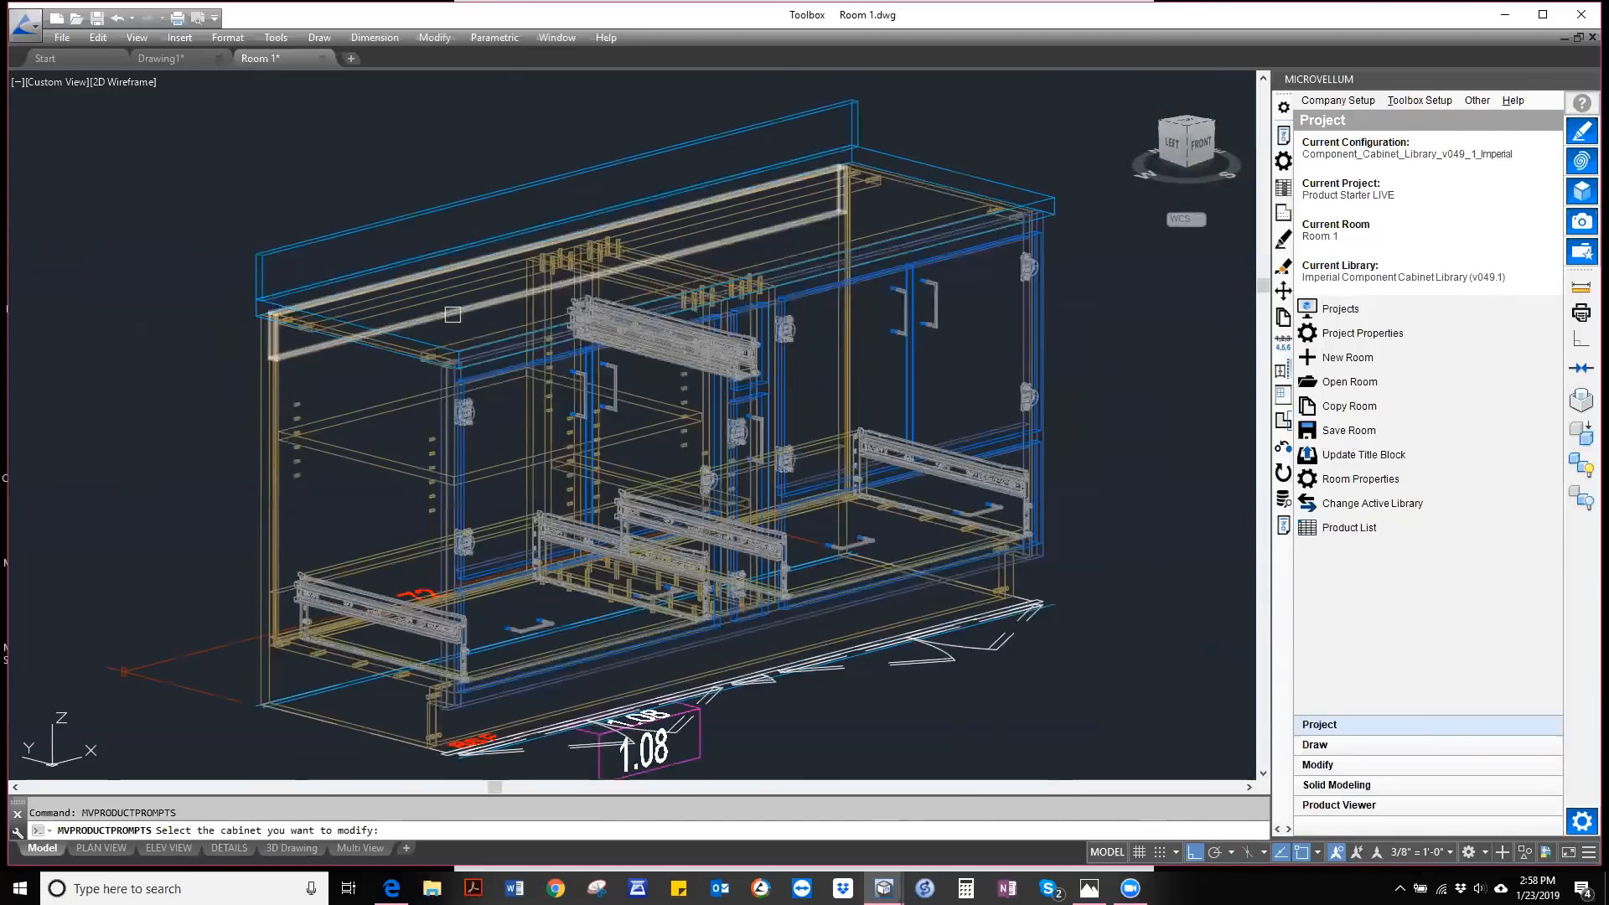
left_click(447, 318)
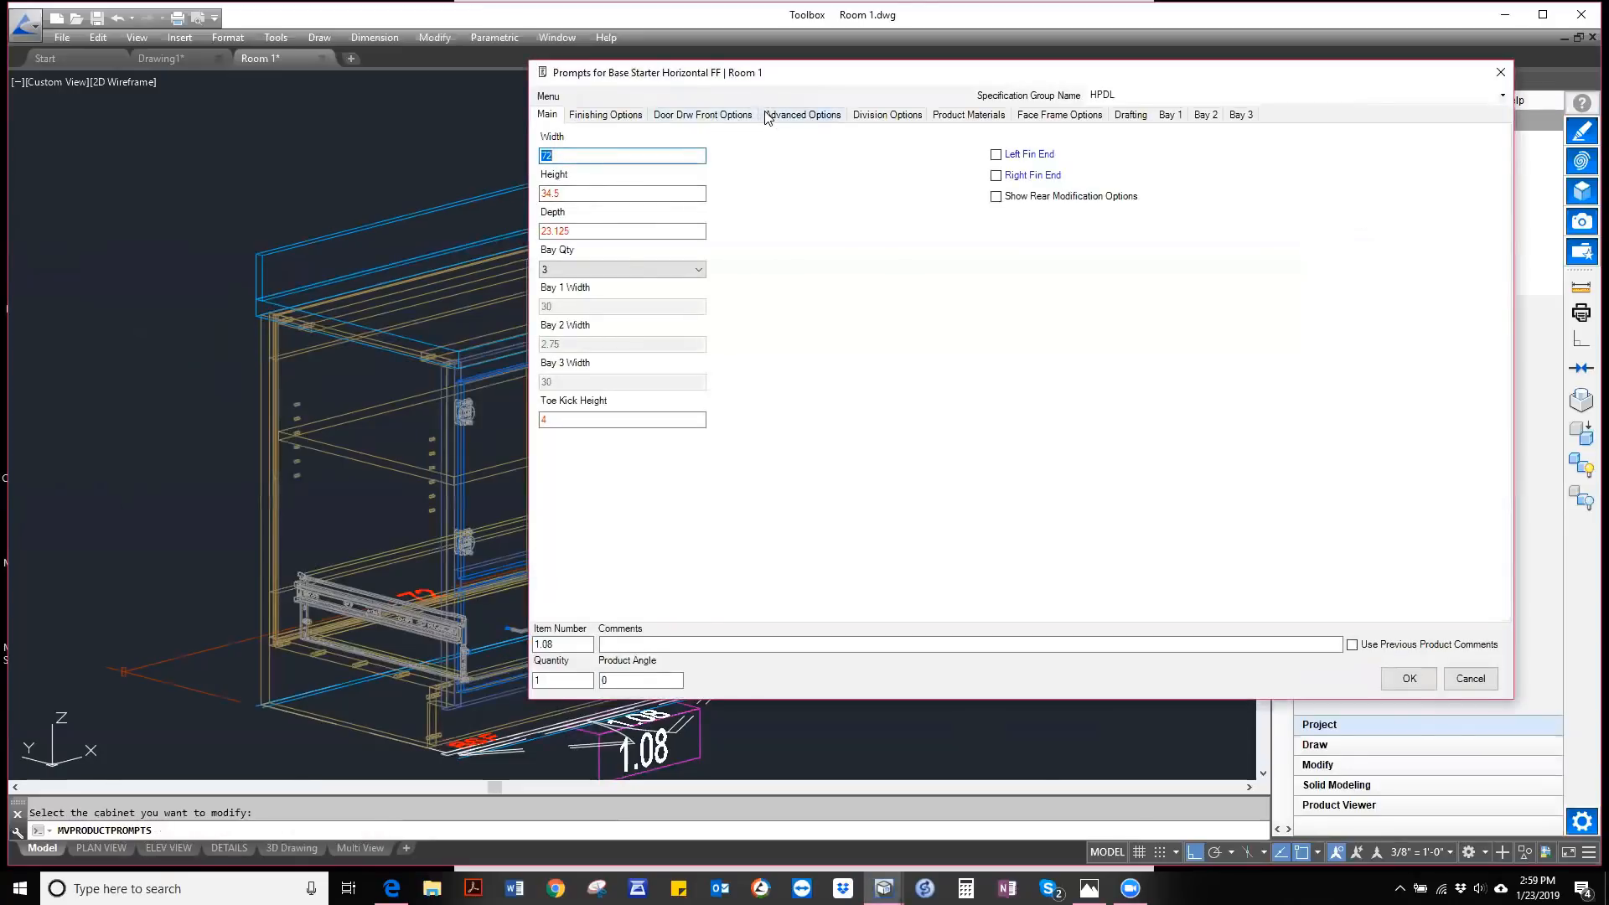
left_click(768, 116)
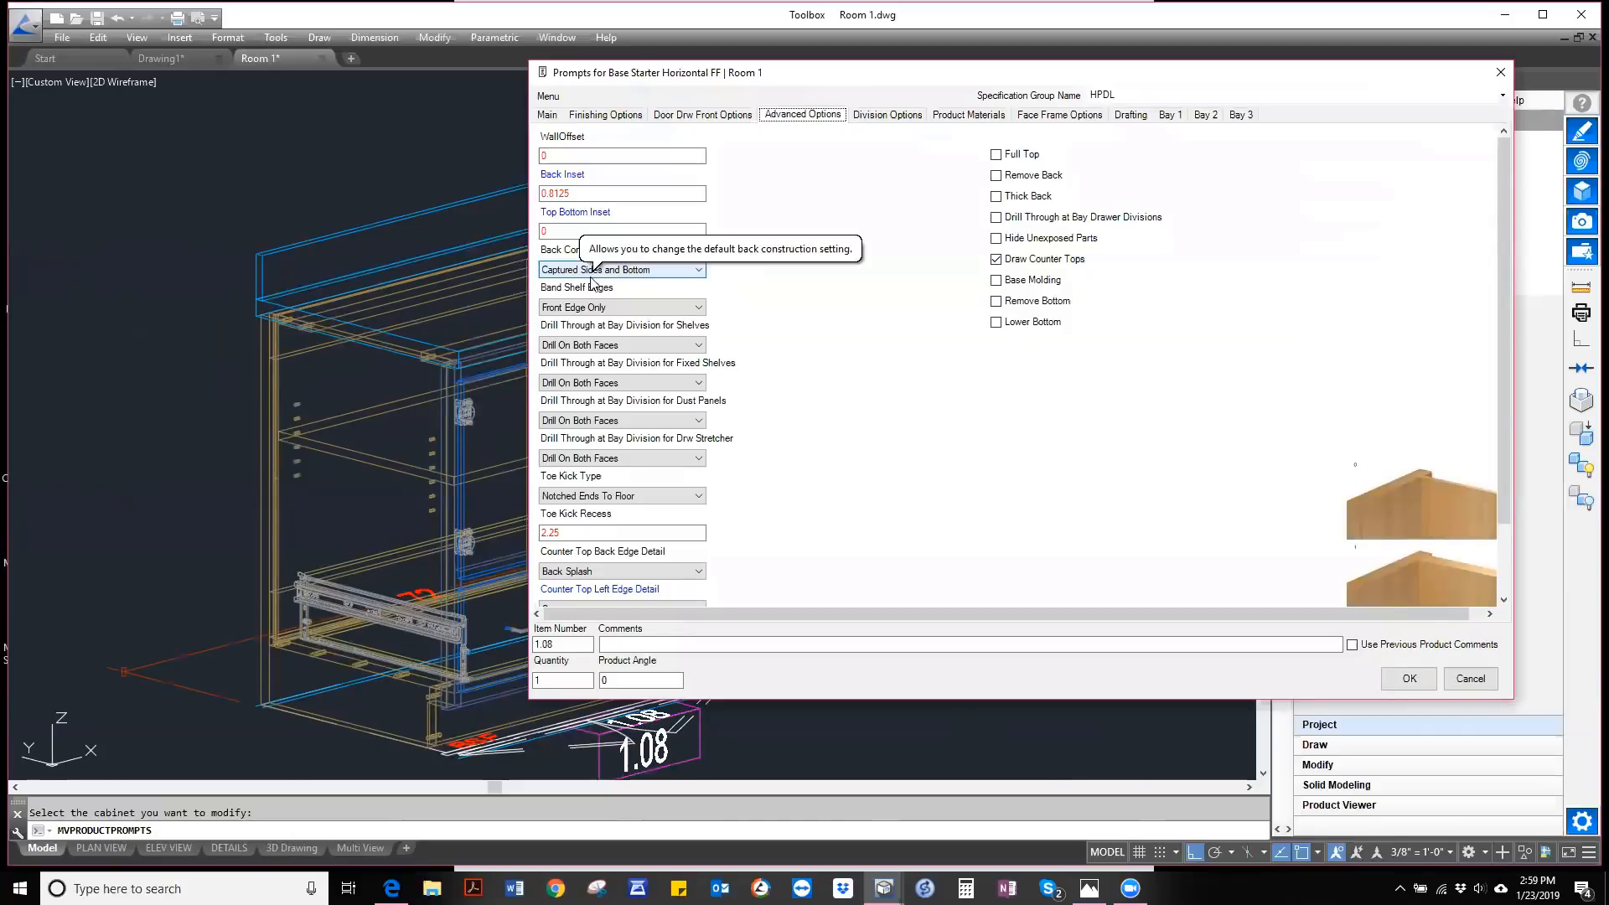
scroll(582, 279, "down", 1)
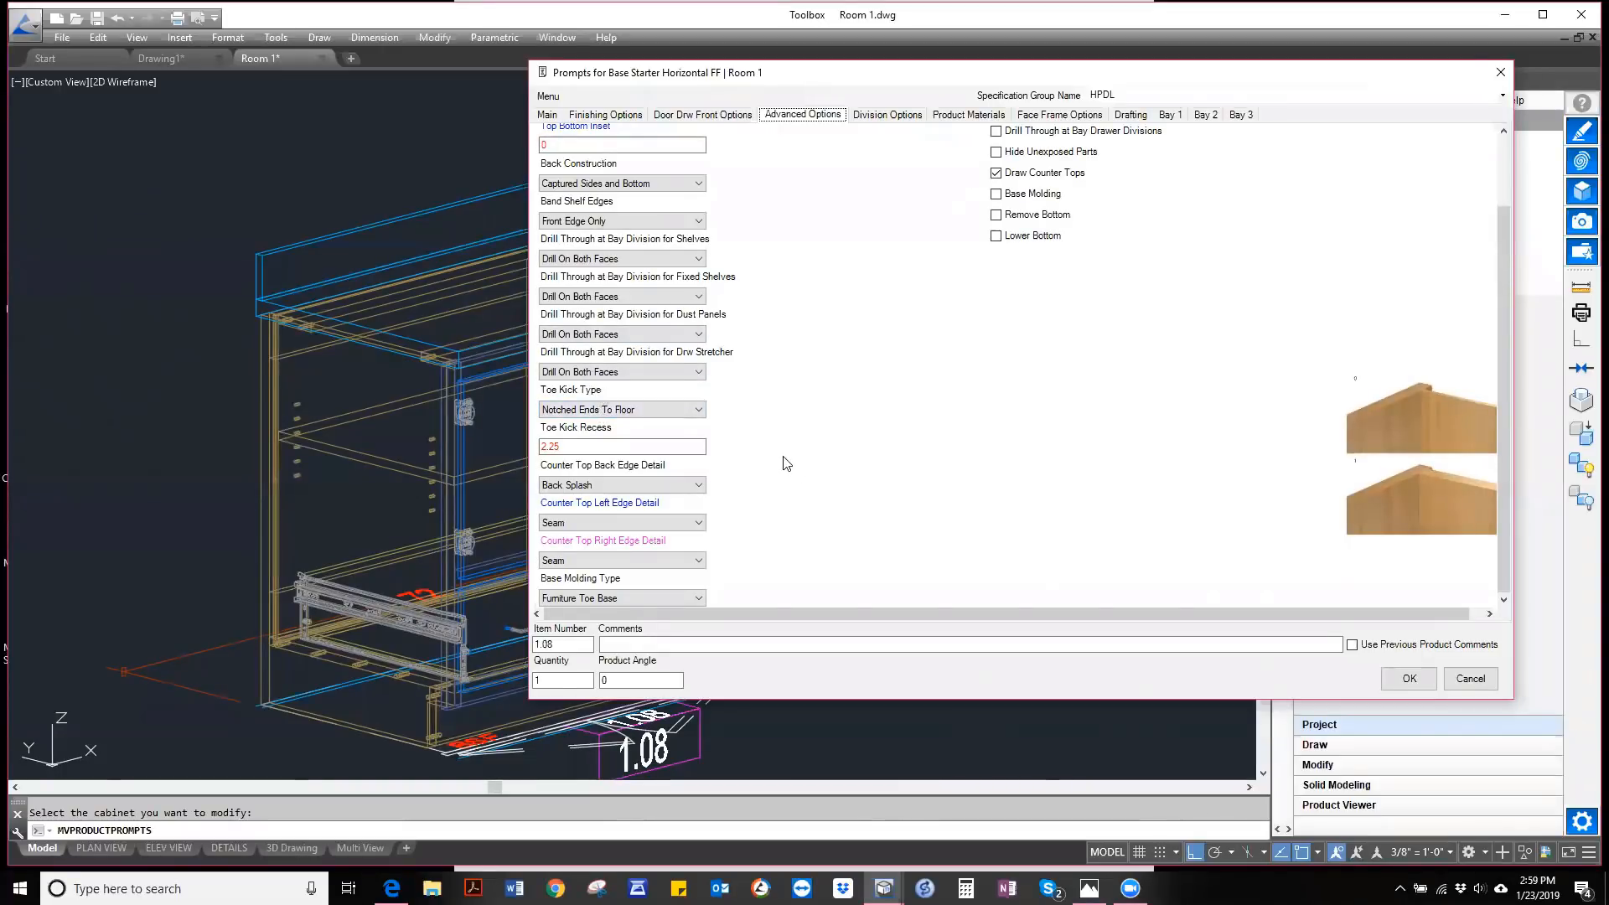
scroll(830, 467, "up", 2)
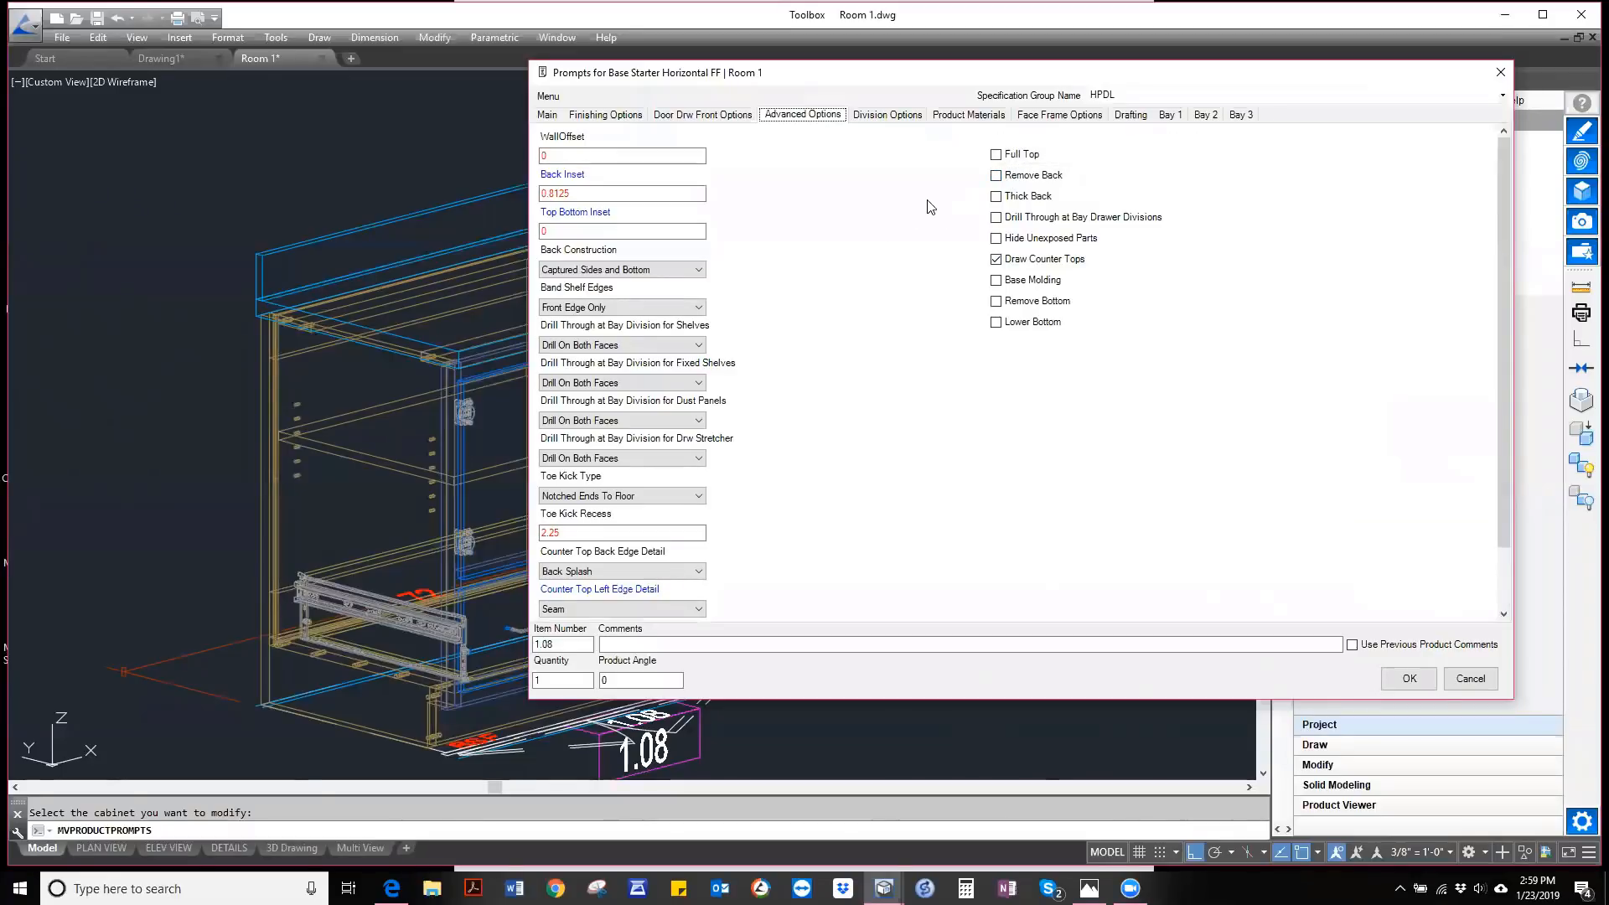
scroll(930, 206, "down", 2)
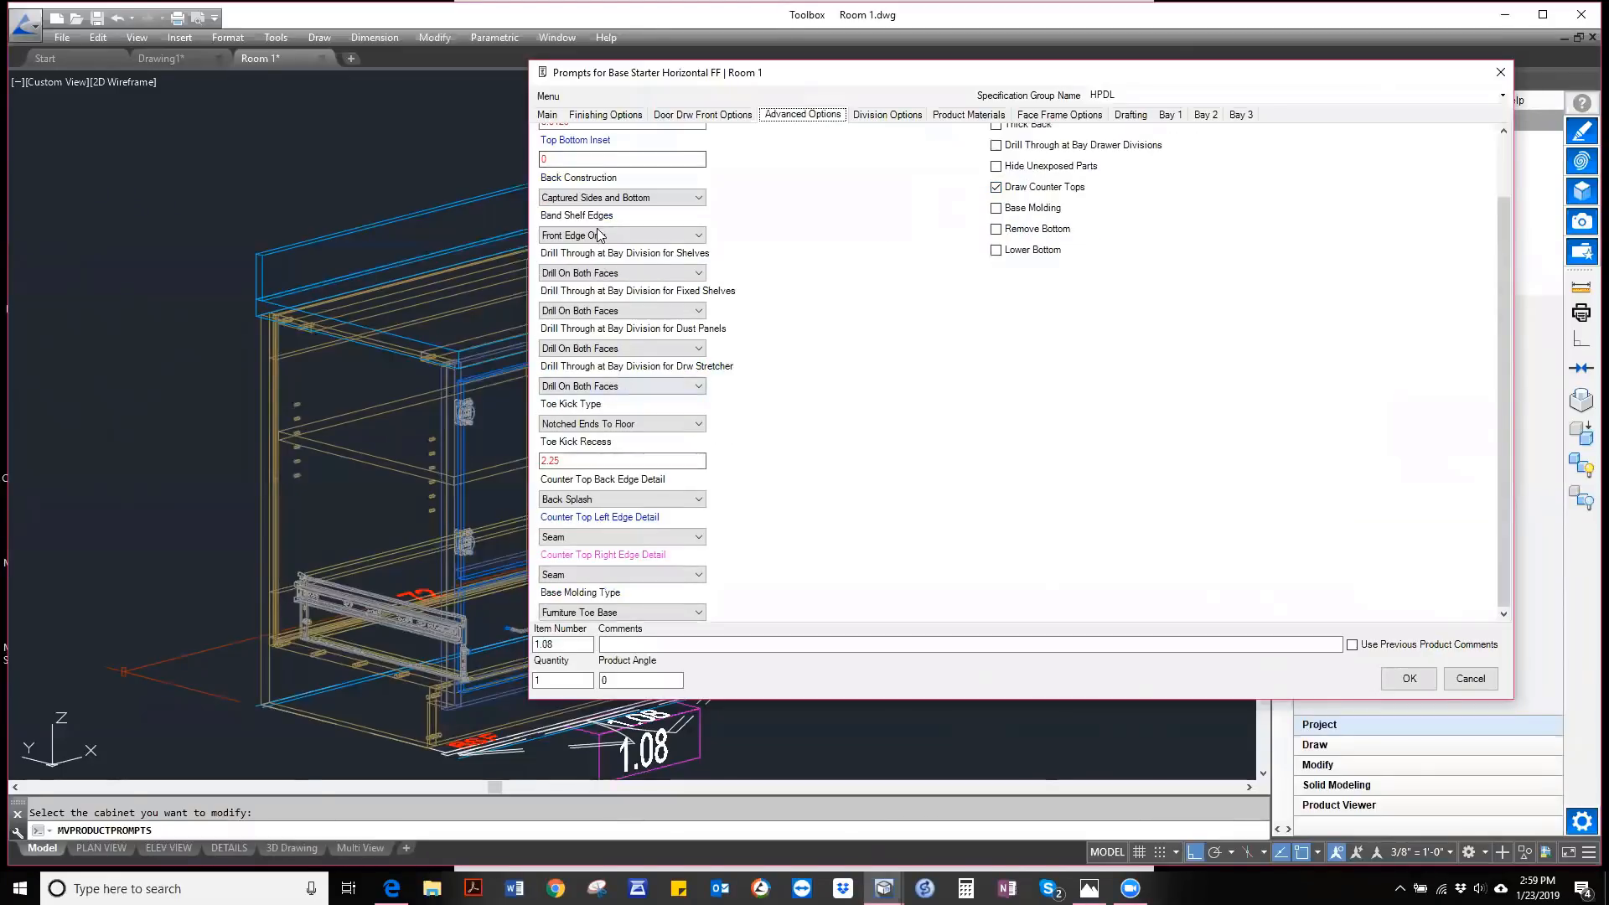
left_click(1470, 678)
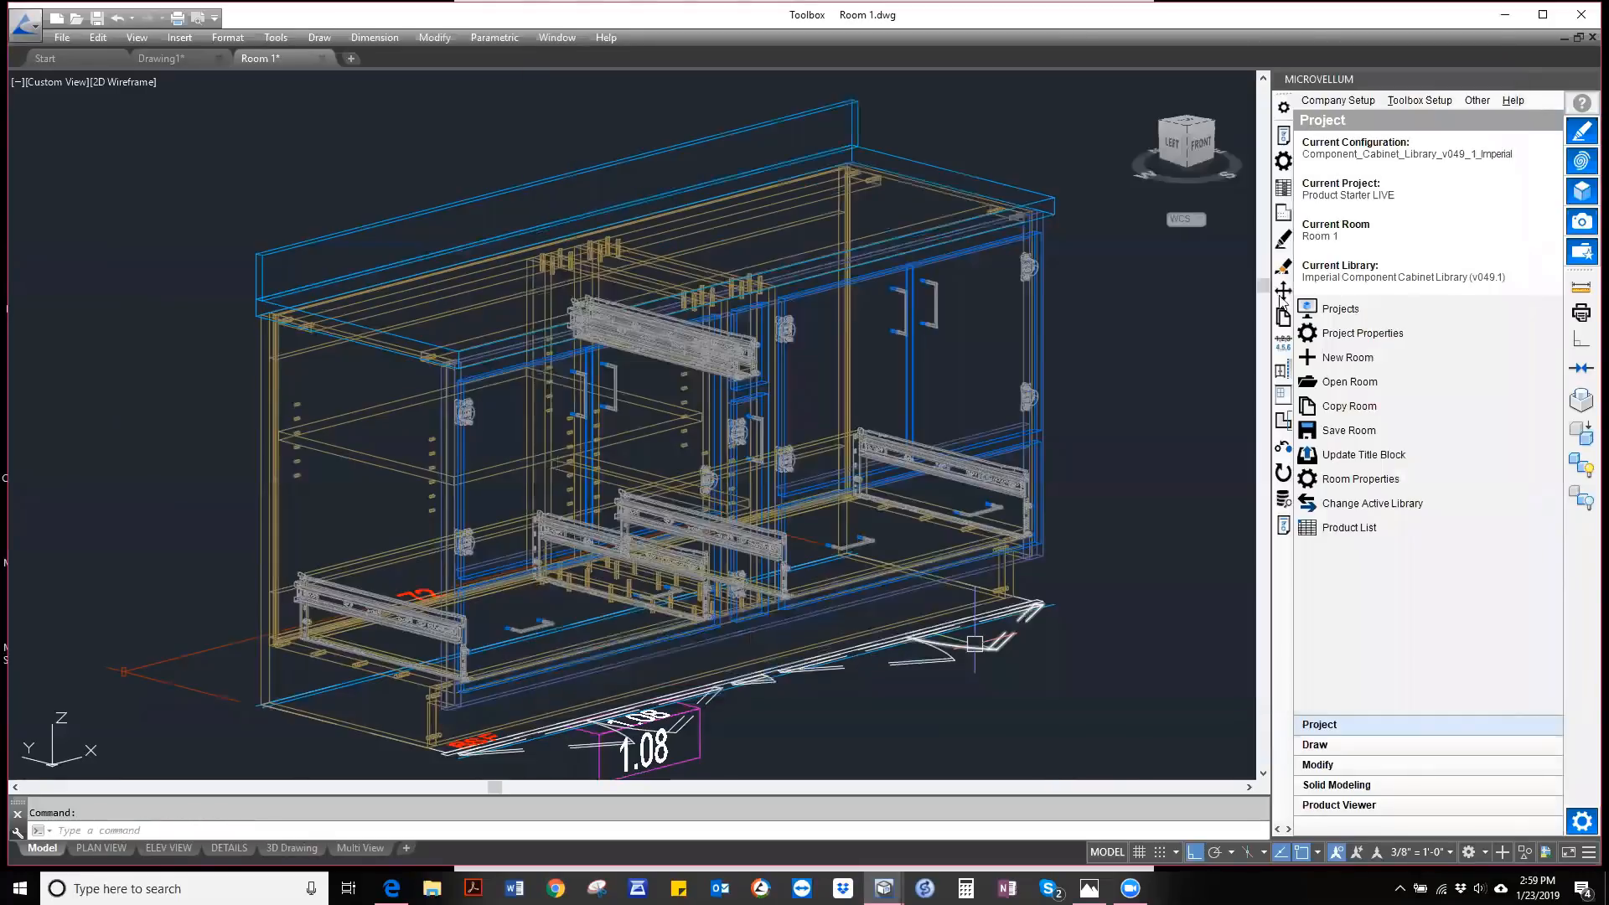
- Review the Project Wizard's construction and hardware settings for the HPDL specification group, leaving them for the global variables without saving changes
left_click(1349, 334)
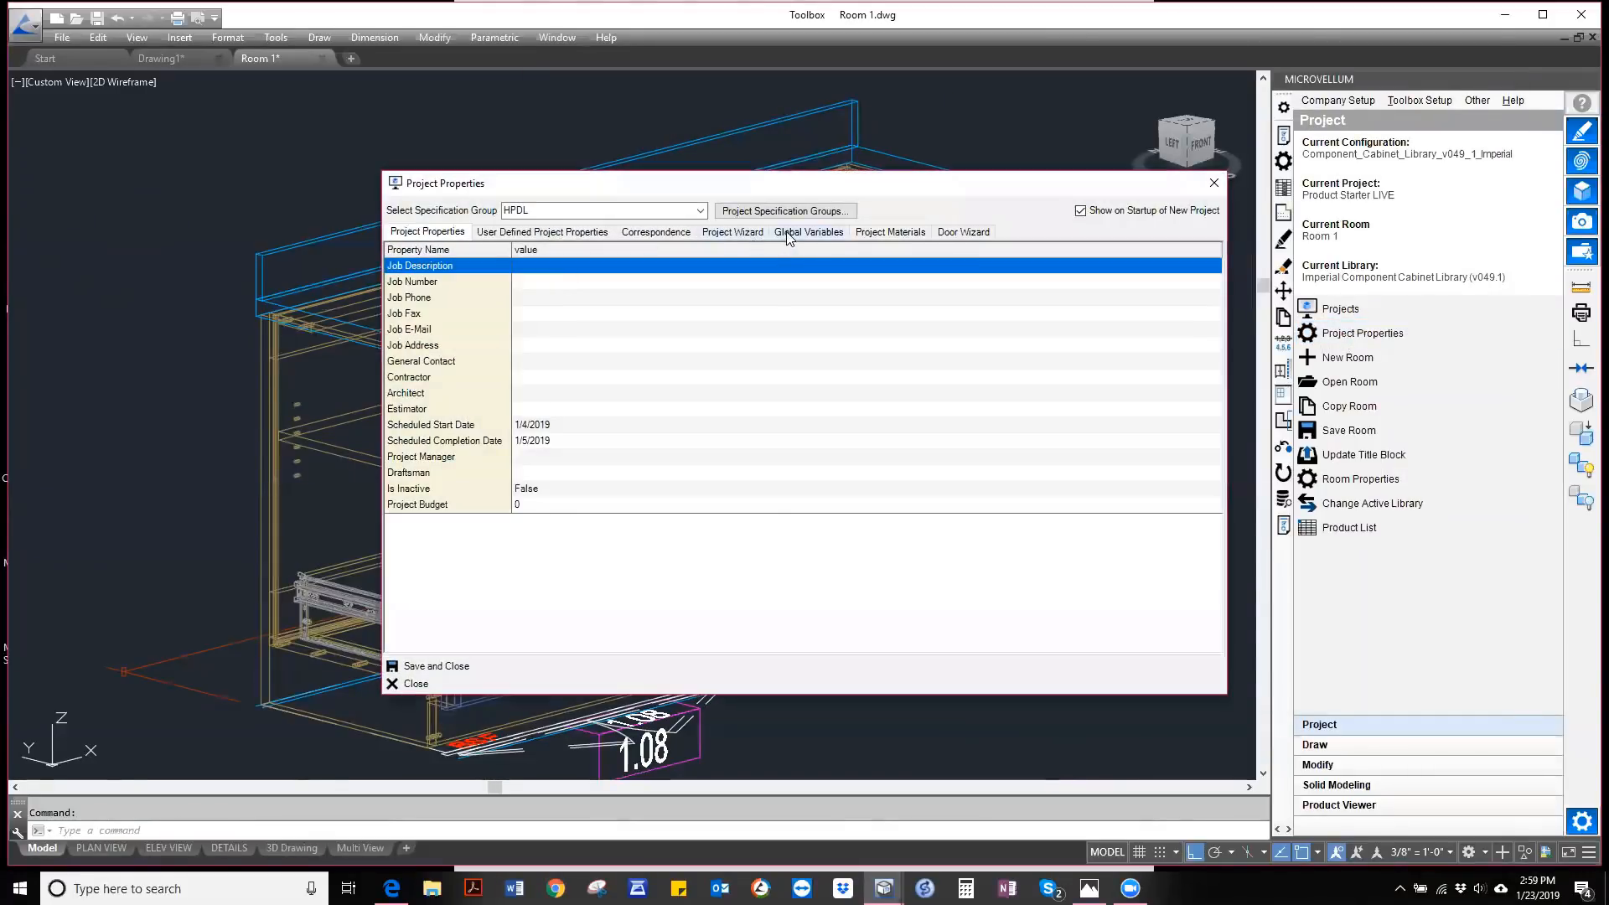
left_click(789, 234)
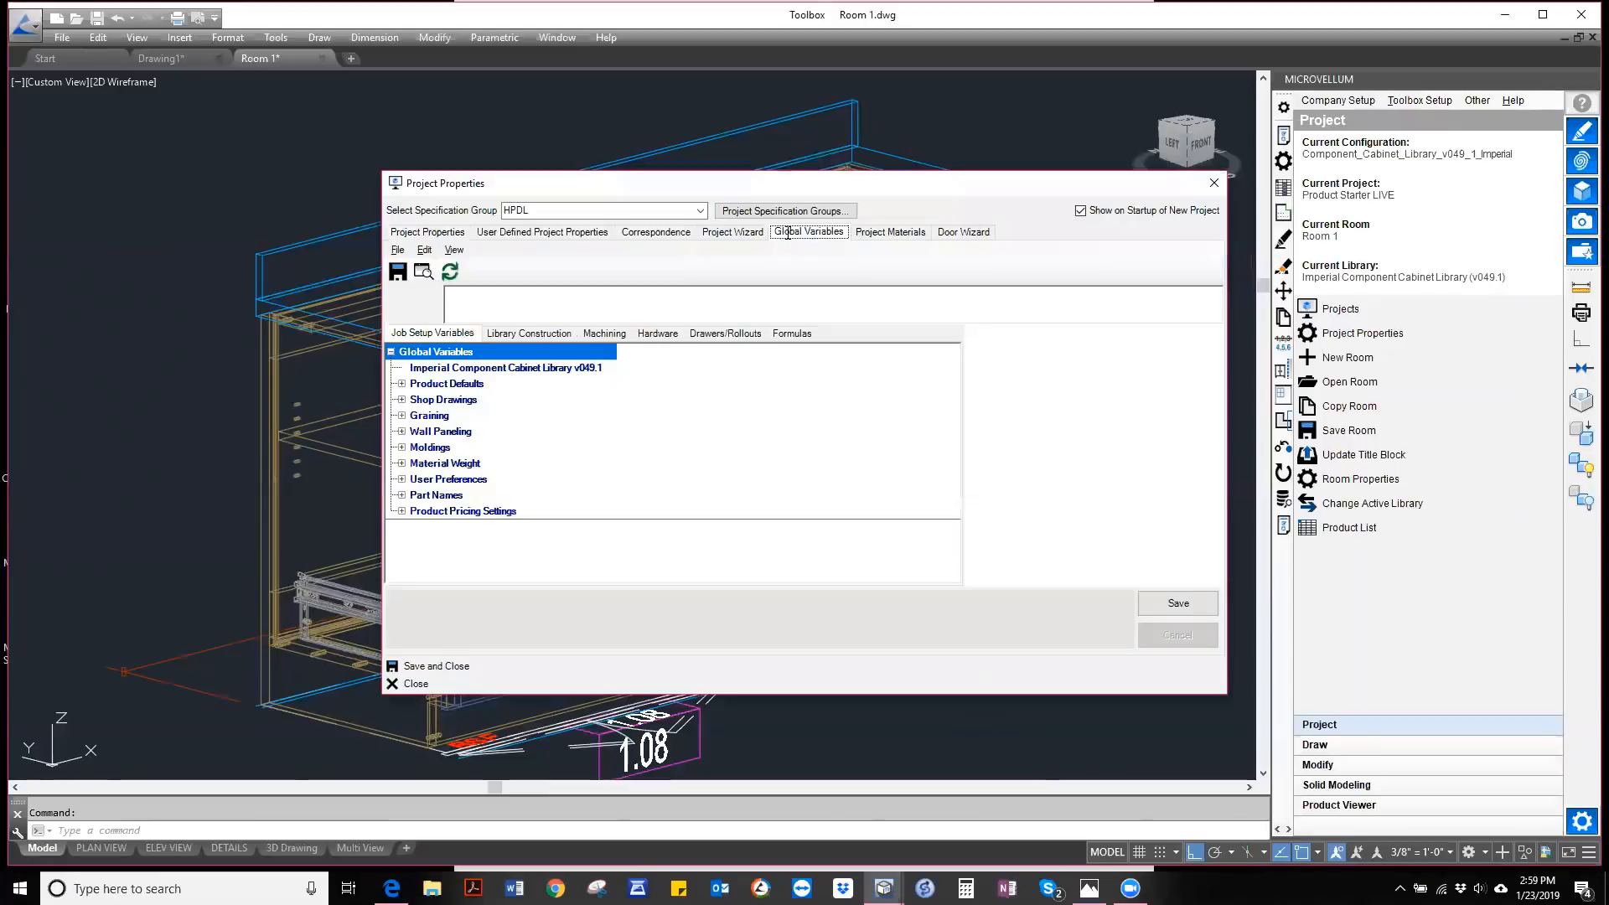
left_click(737, 234)
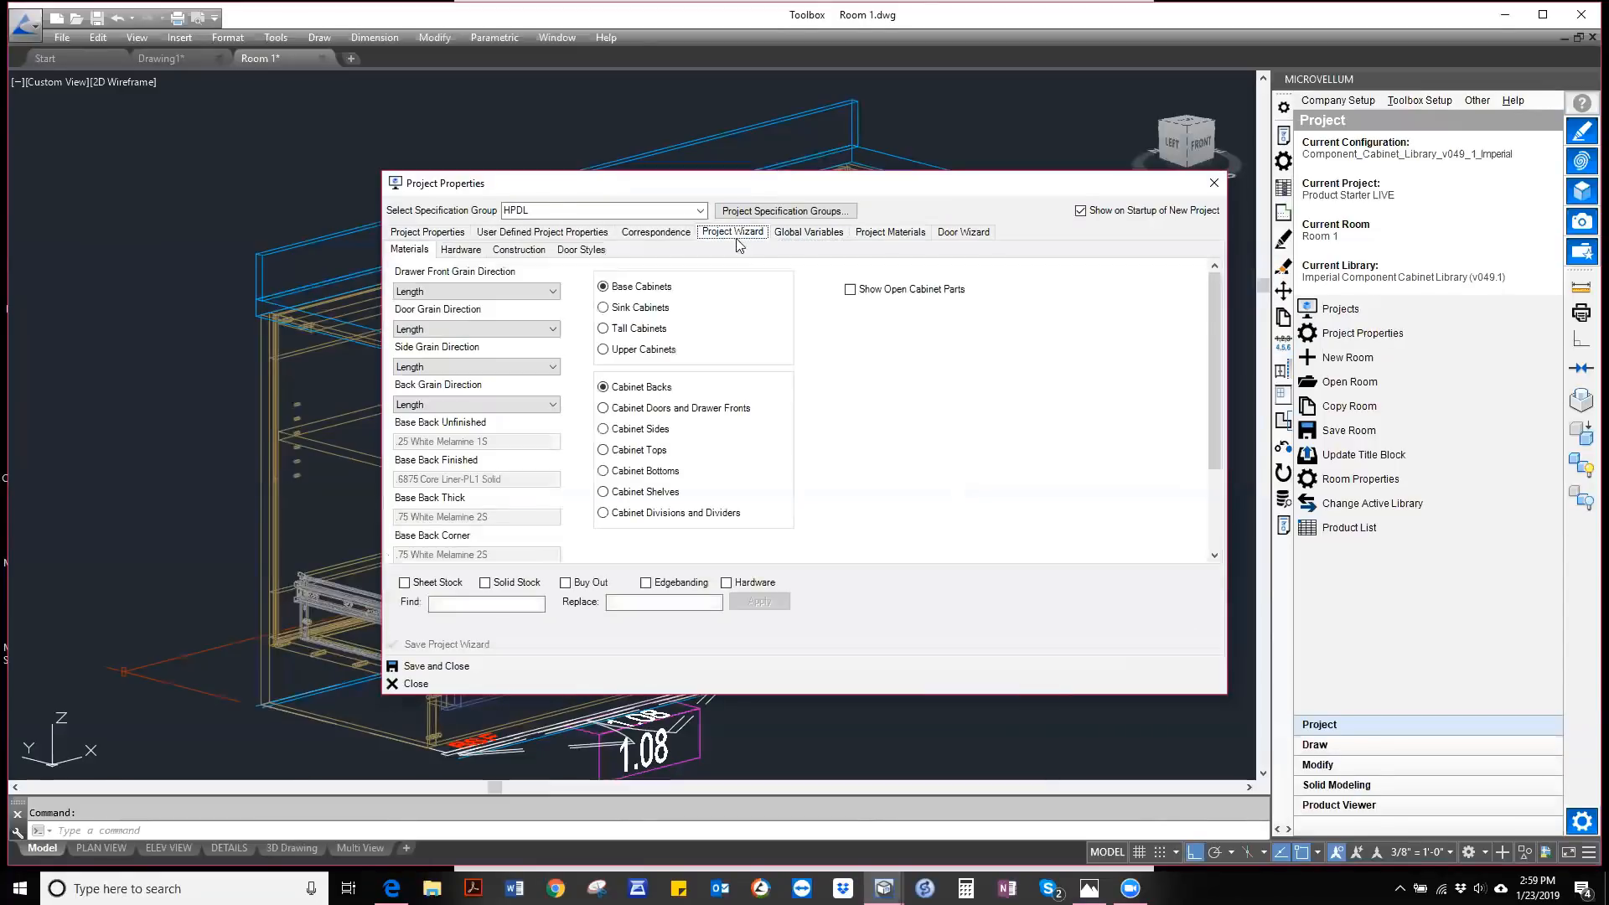
left_click(515, 251)
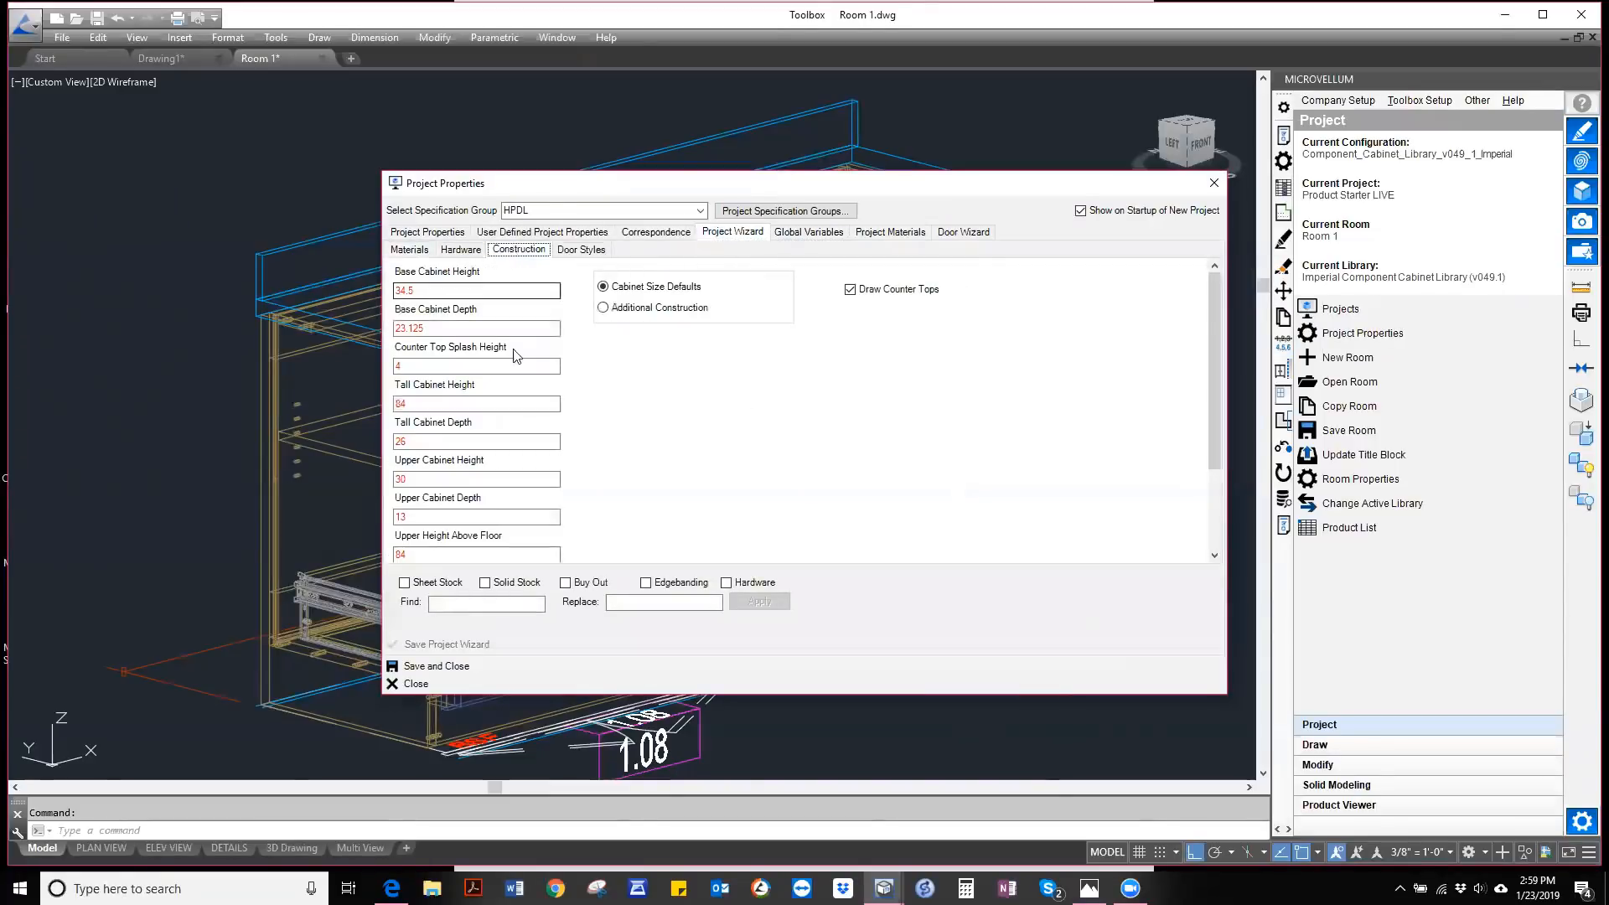
left_click(653, 308)
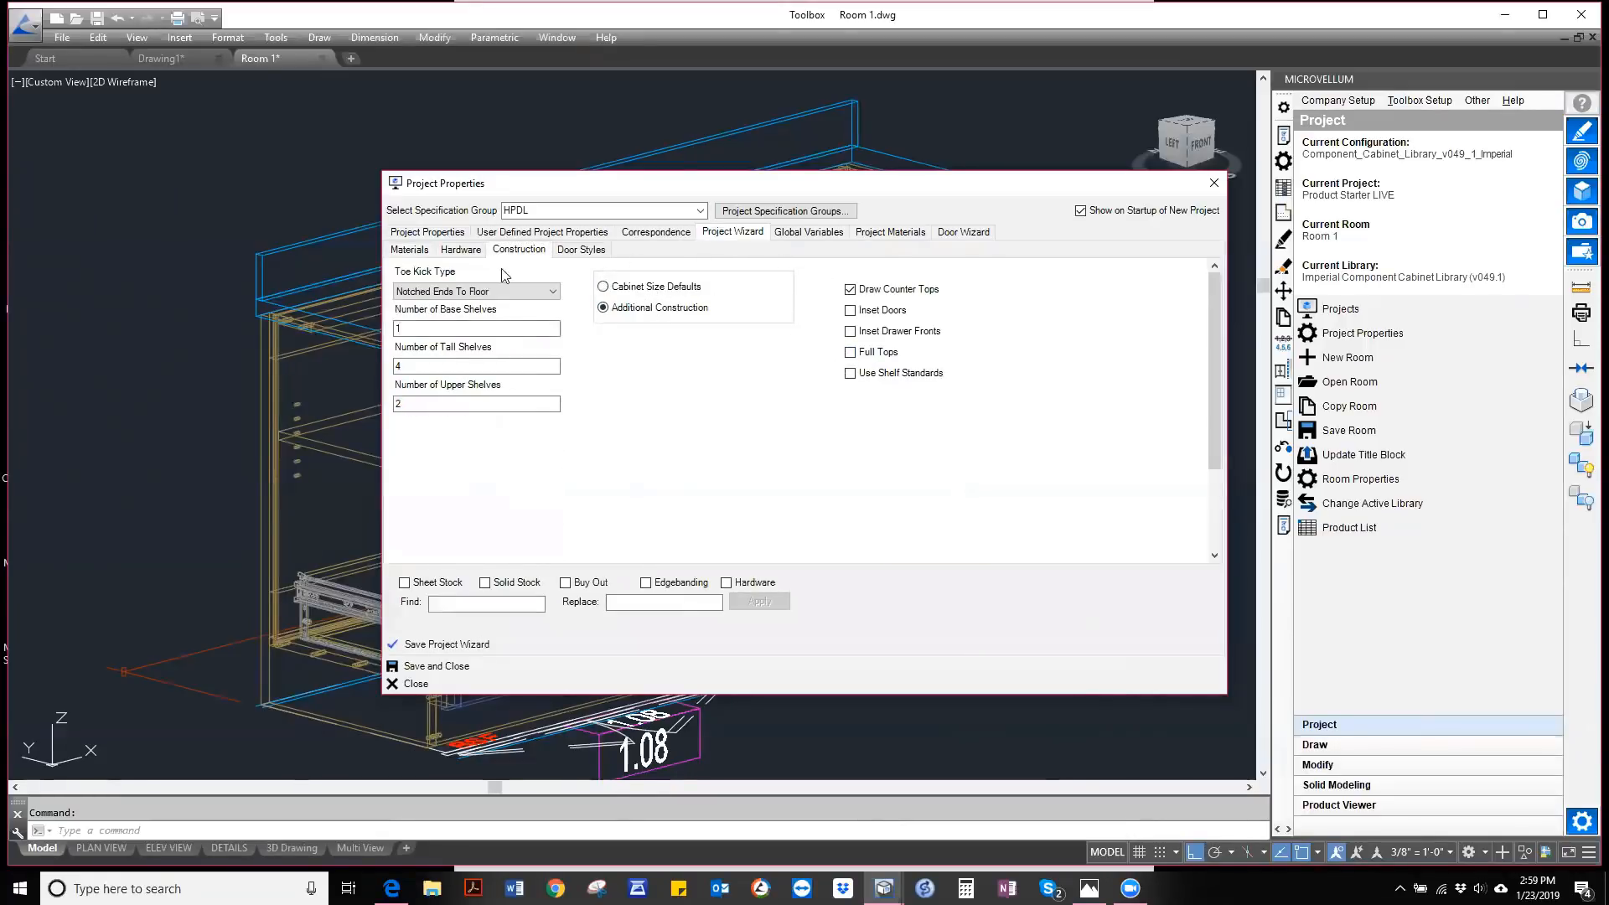
left_click(461, 250)
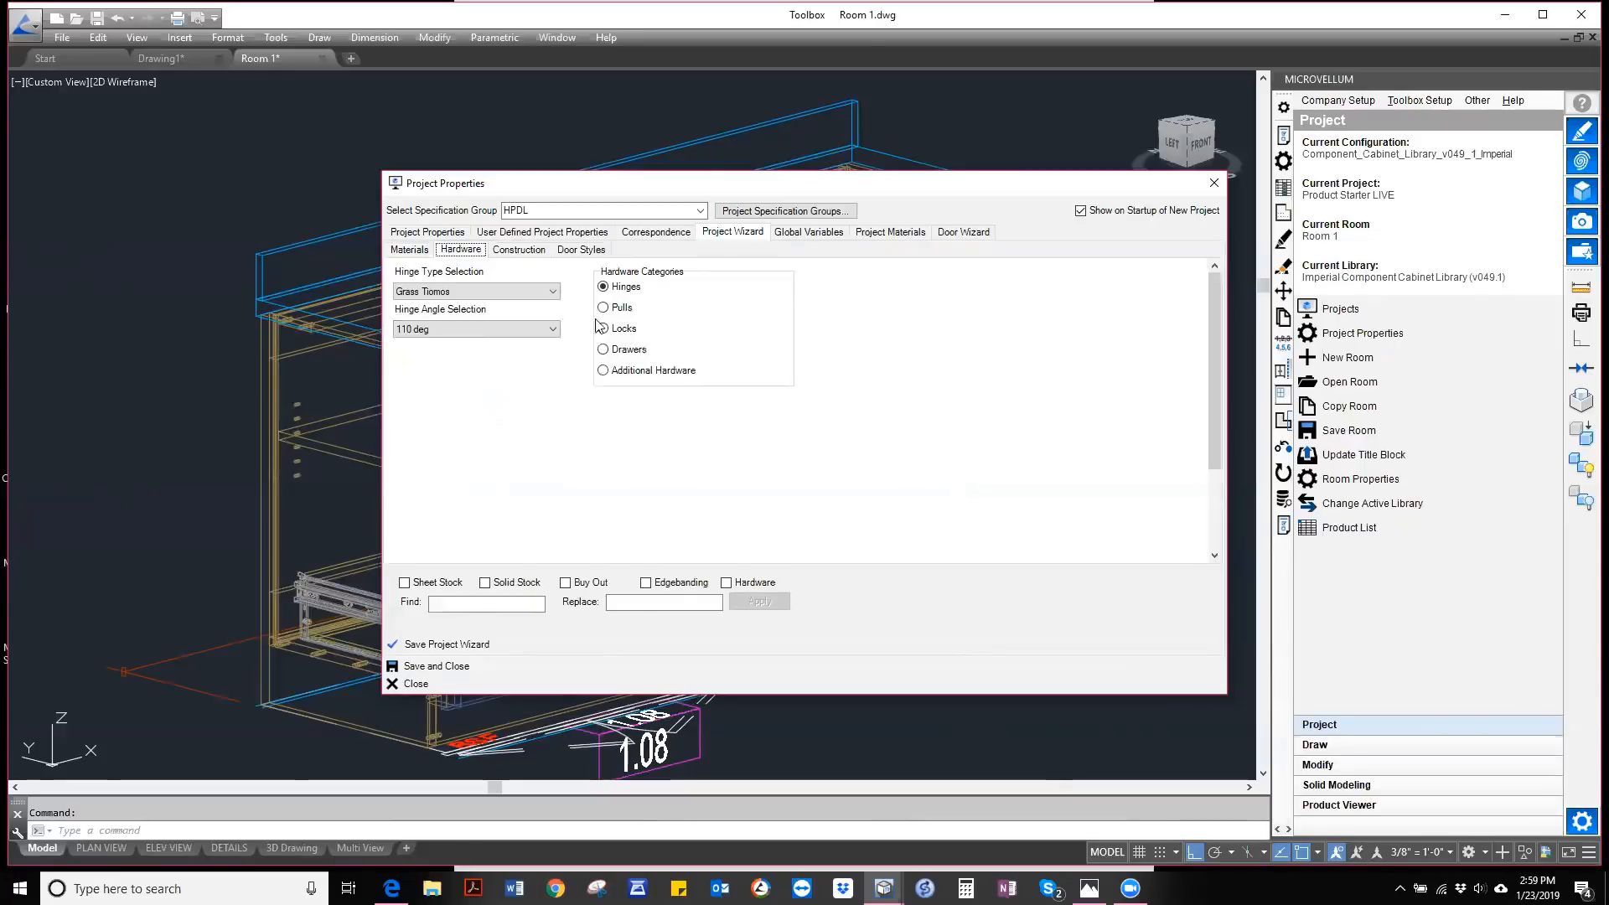
left_click(520, 250)
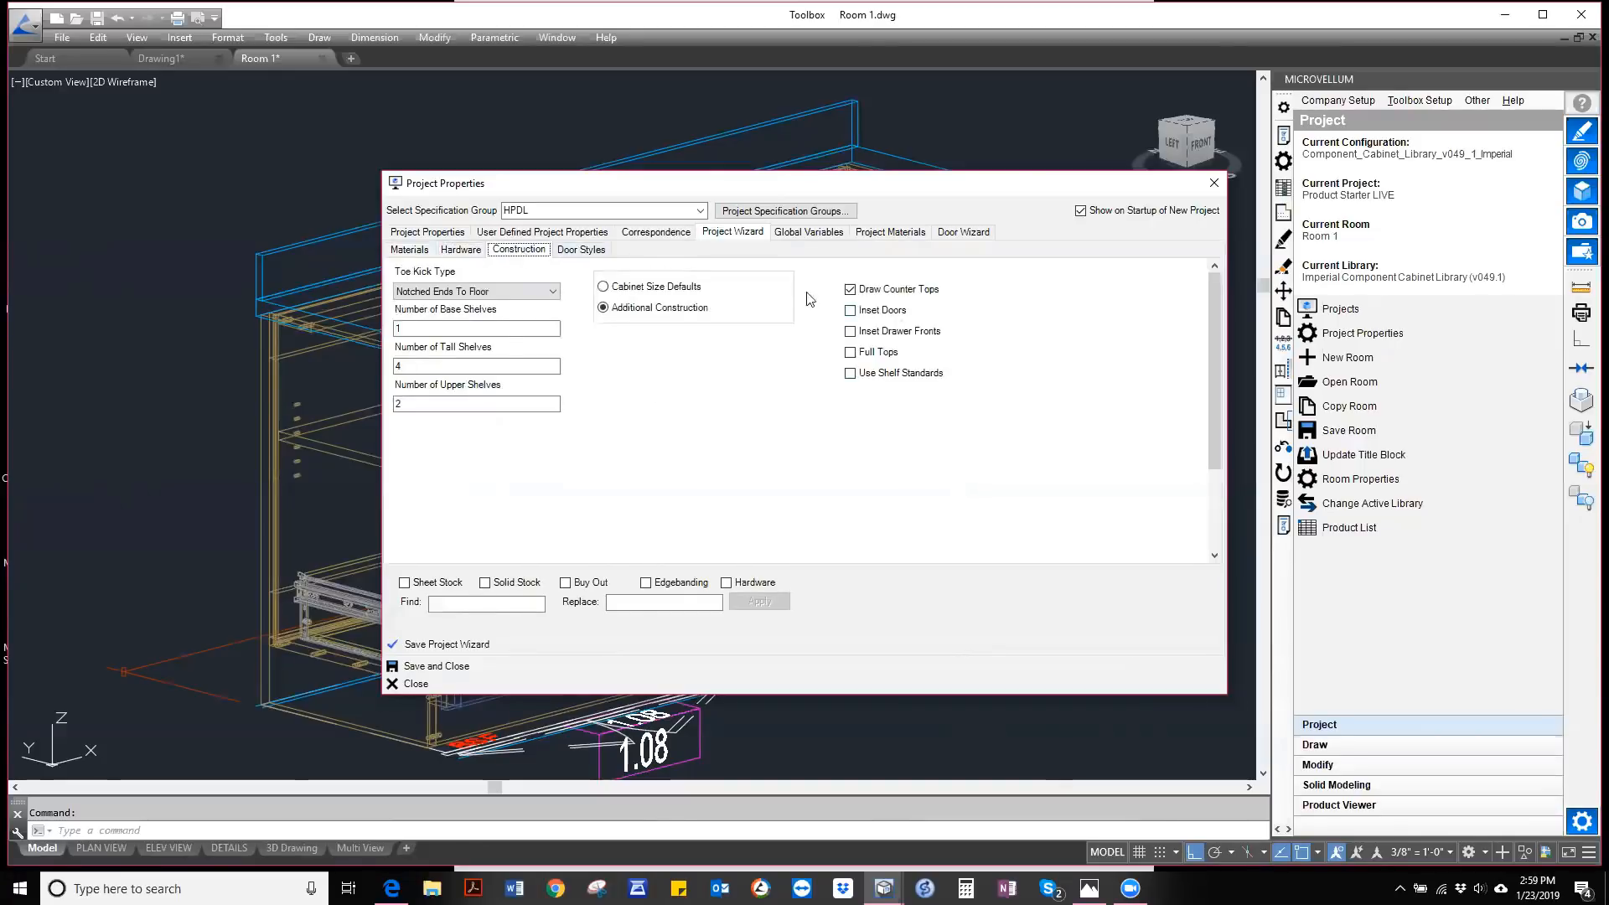
left_click(801, 235)
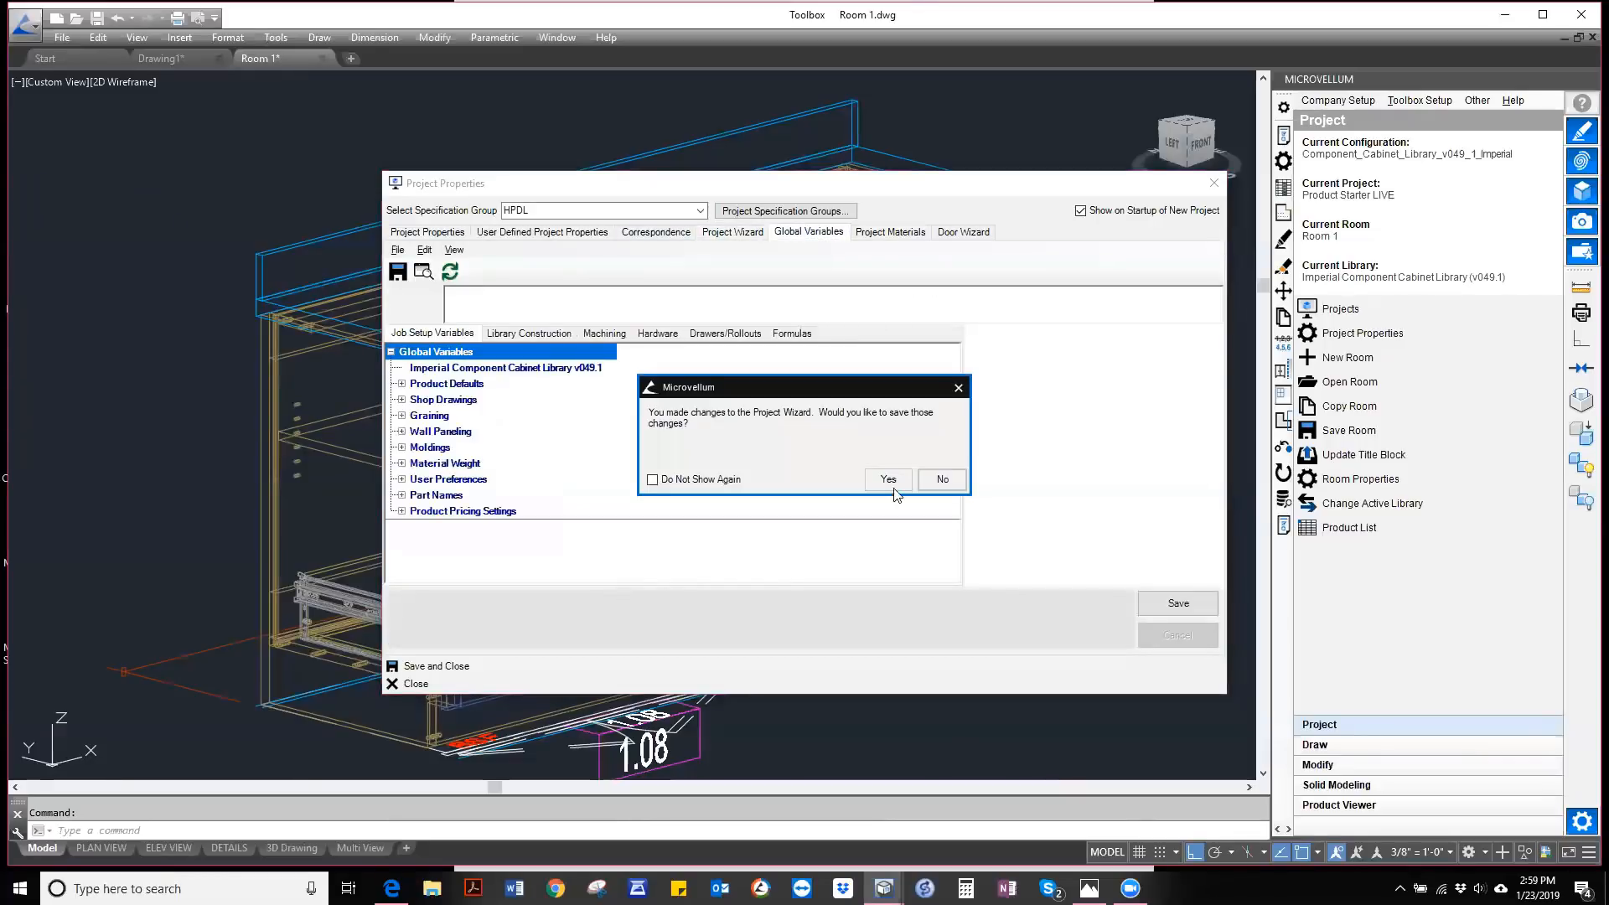
left_click(942, 480)
- Review the Cabinet Back Construction groups and the Top & Bottom General Settings in the library construction global variables
left_click(597, 333)
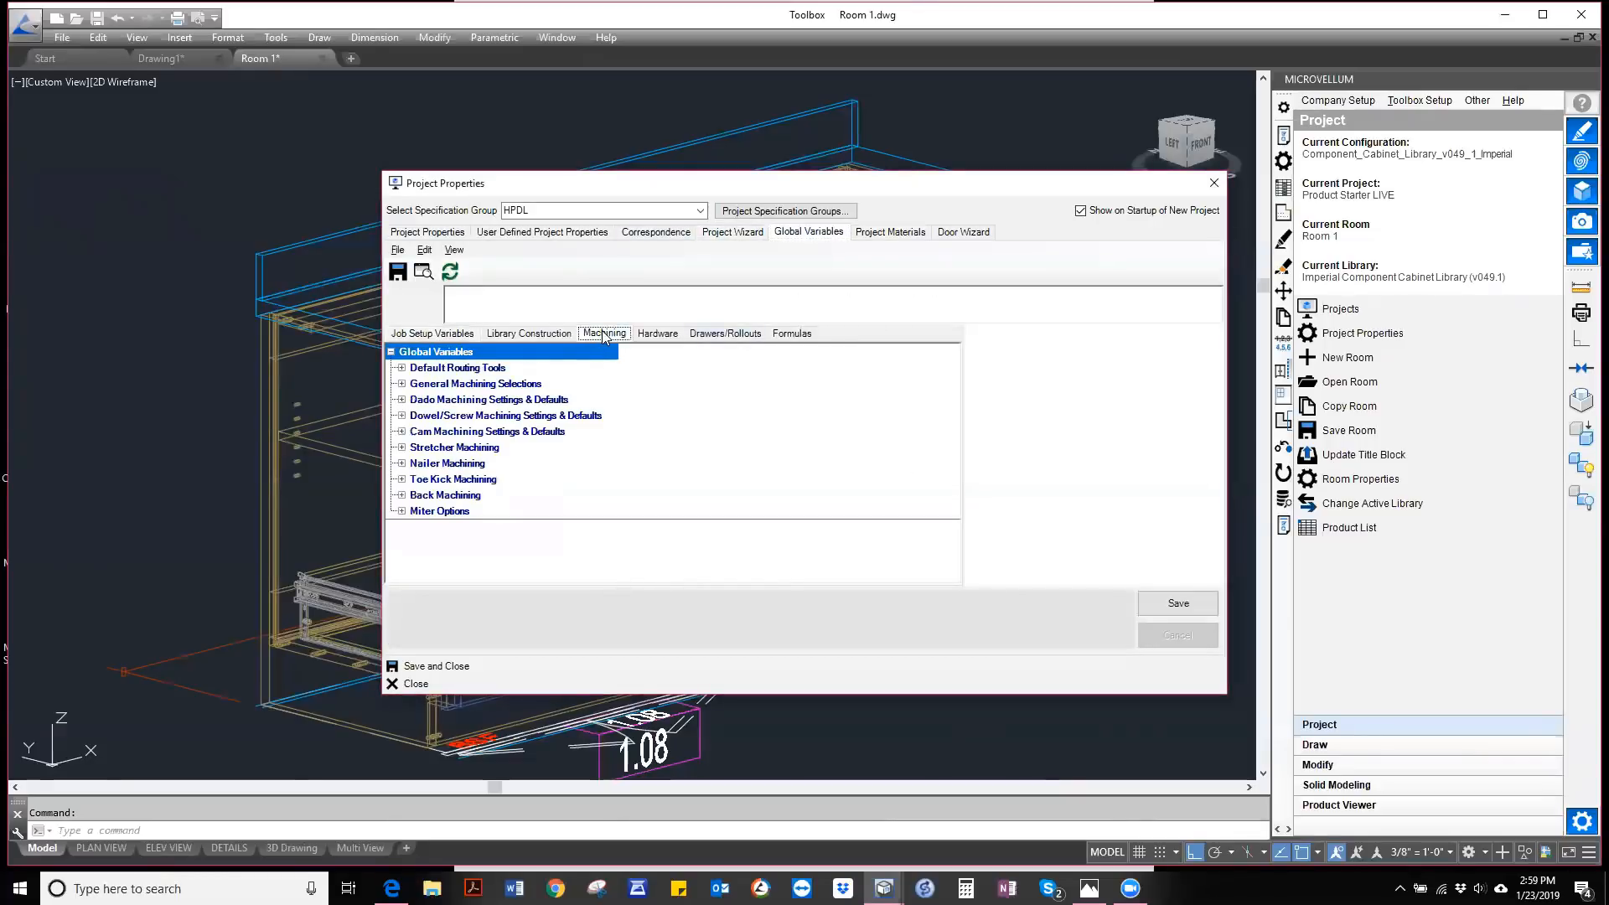
left_click(526, 335)
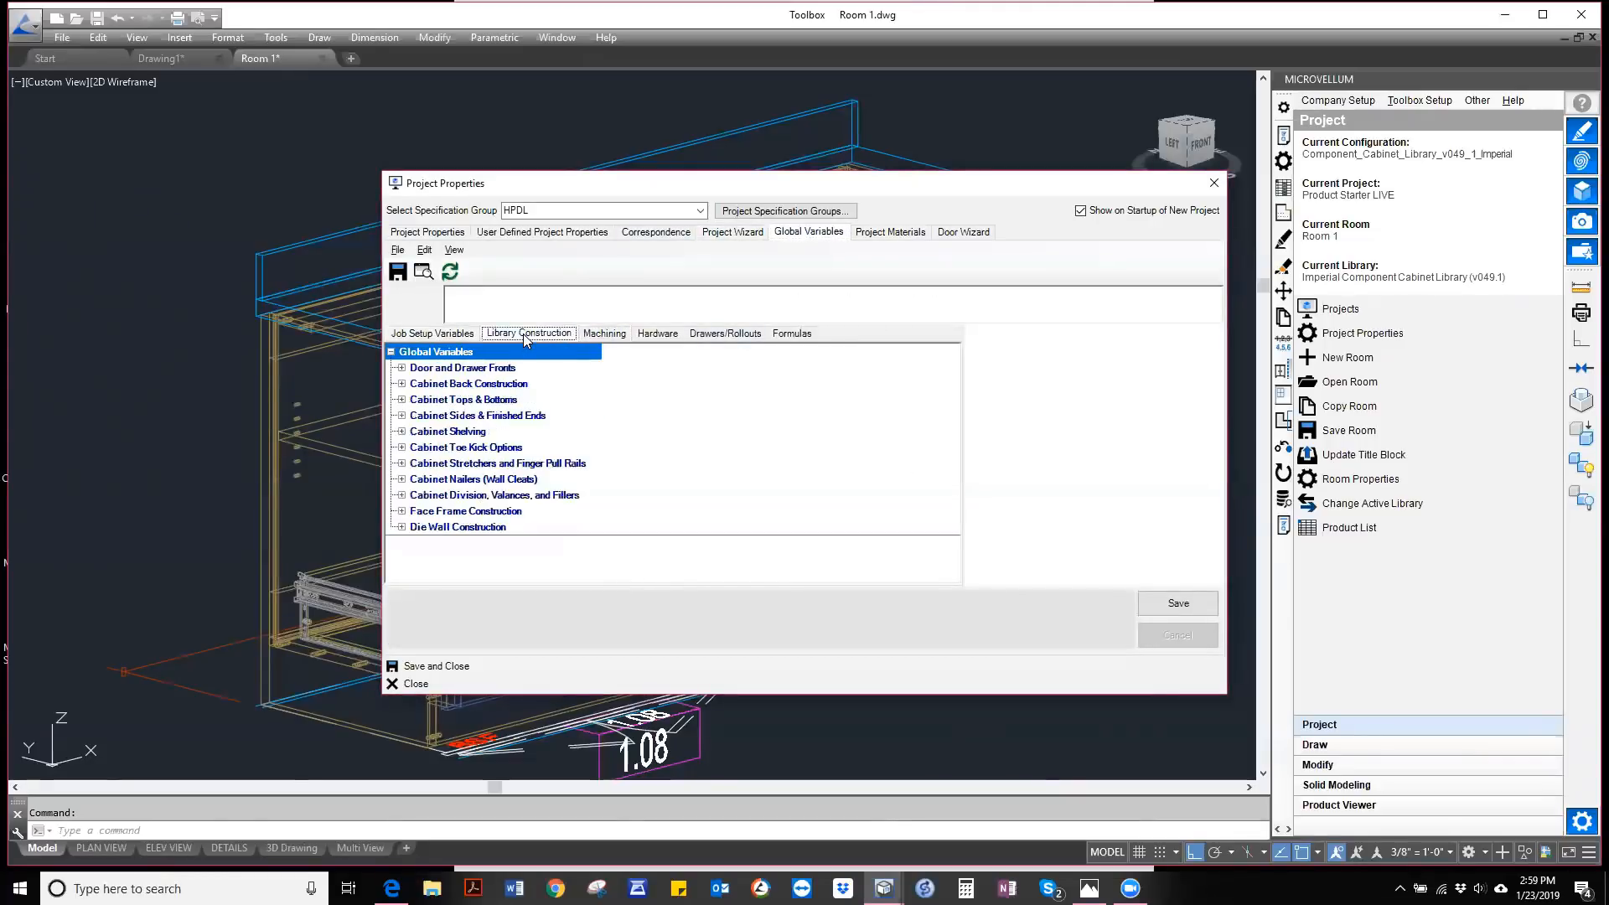
left_click(399, 386)
left_click(401, 384)
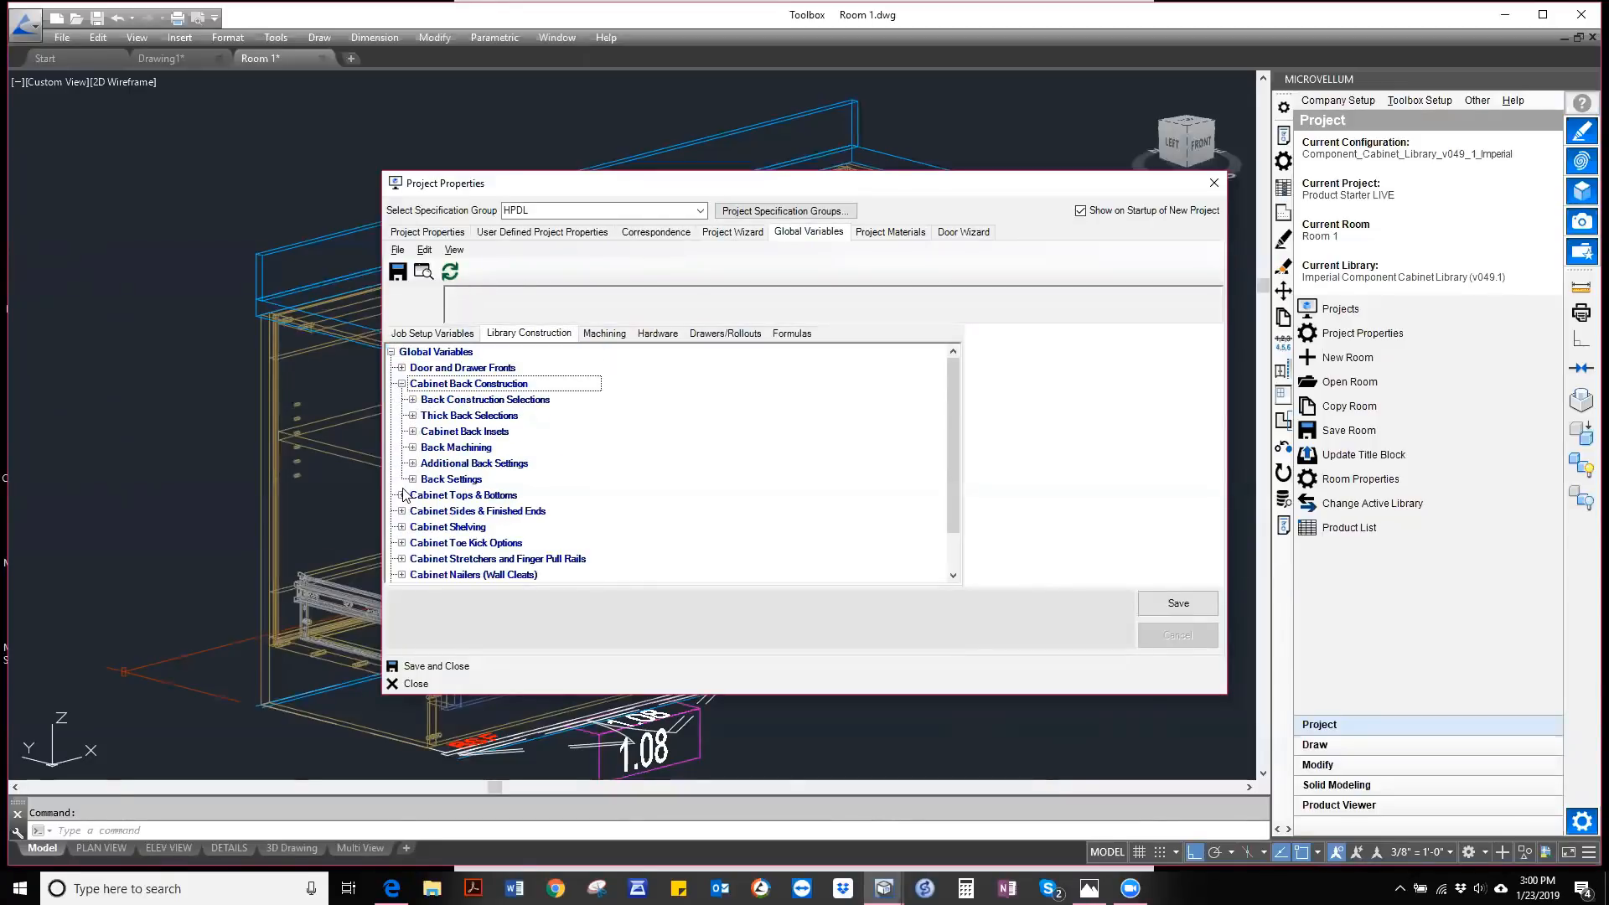
scroll(407, 496, "down", 1)
left_click(402, 447)
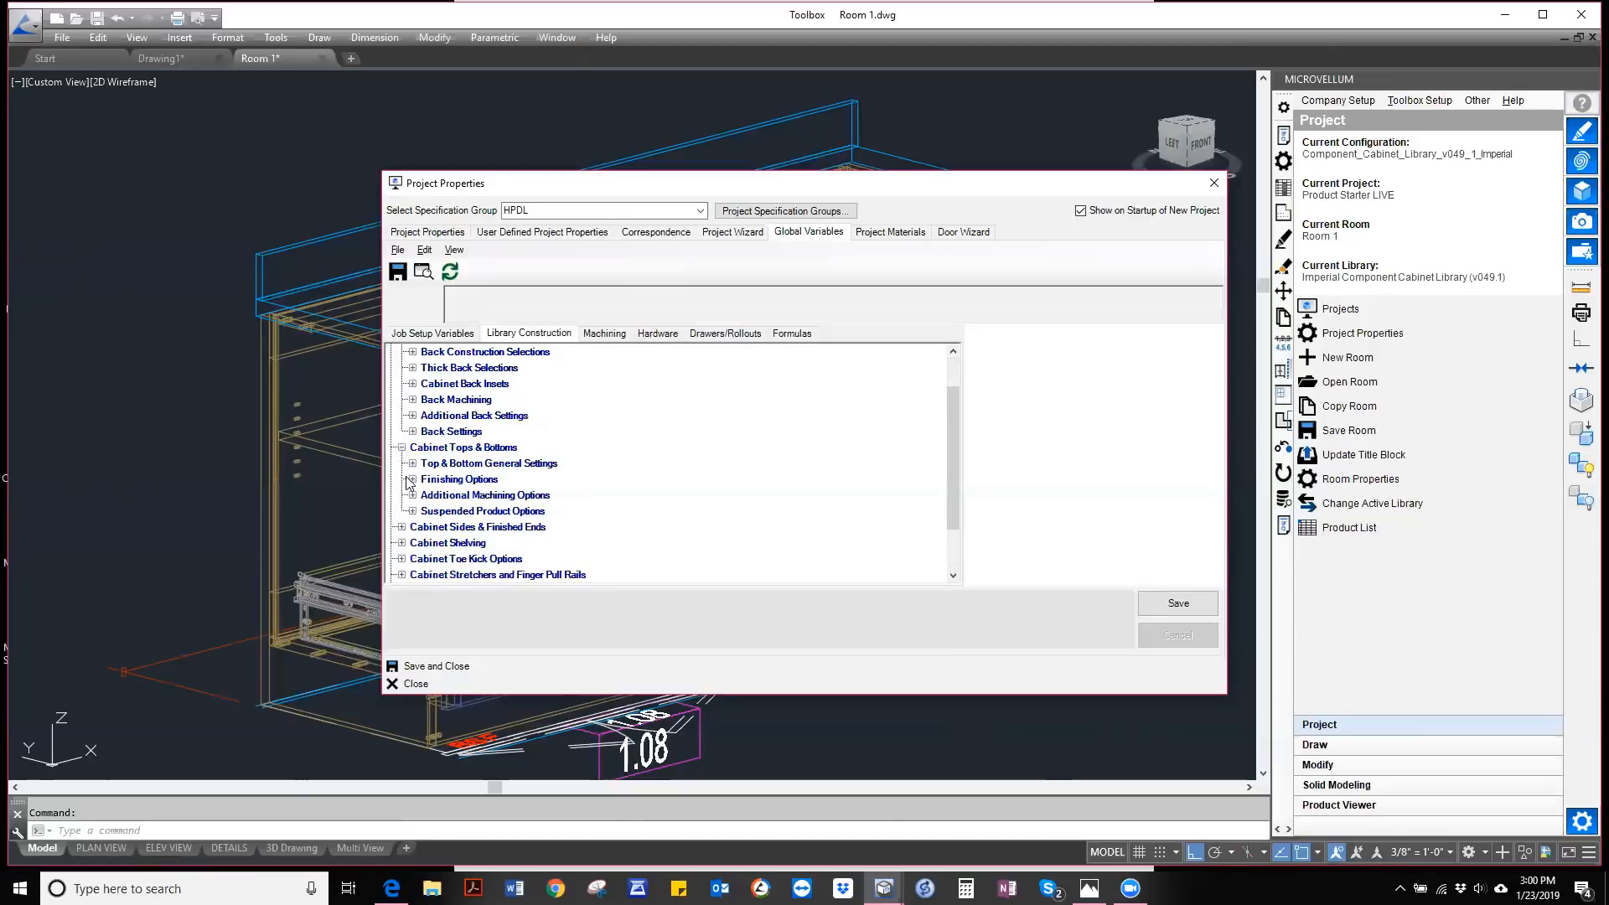
left_click(413, 465)
scroll(416, 503, "down", 2)
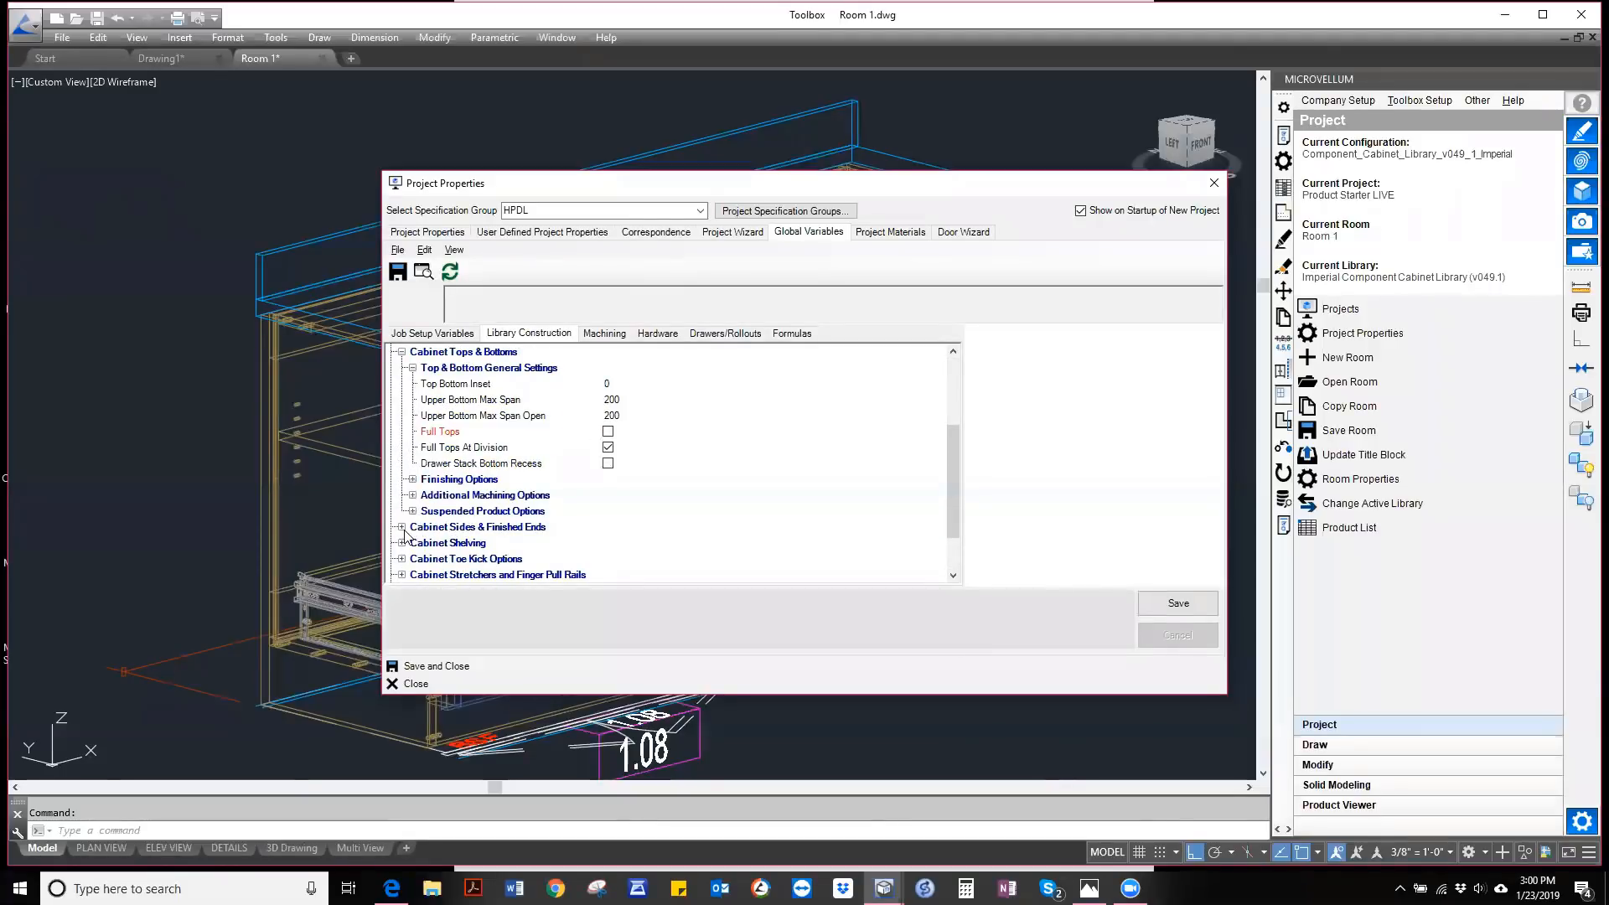
- Examine the Side General Settings under Cabinet Sides & Finished Ends for the inset side conditions
left_click(412, 527)
left_click(402, 527)
scroll(403, 532, "down", 2)
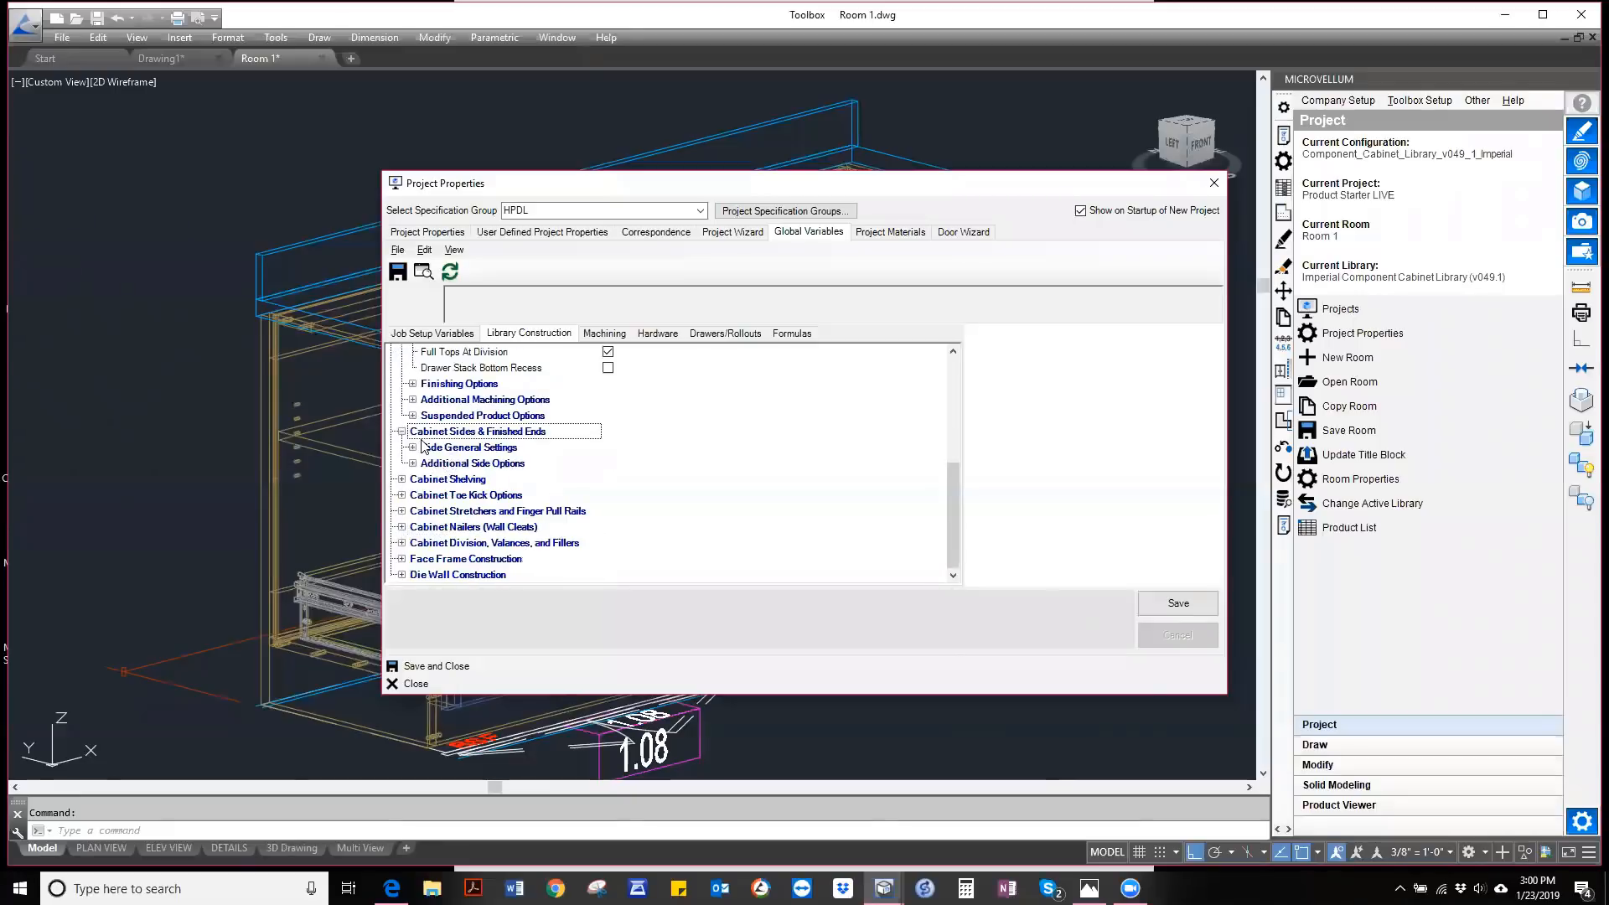
left_click(413, 448)
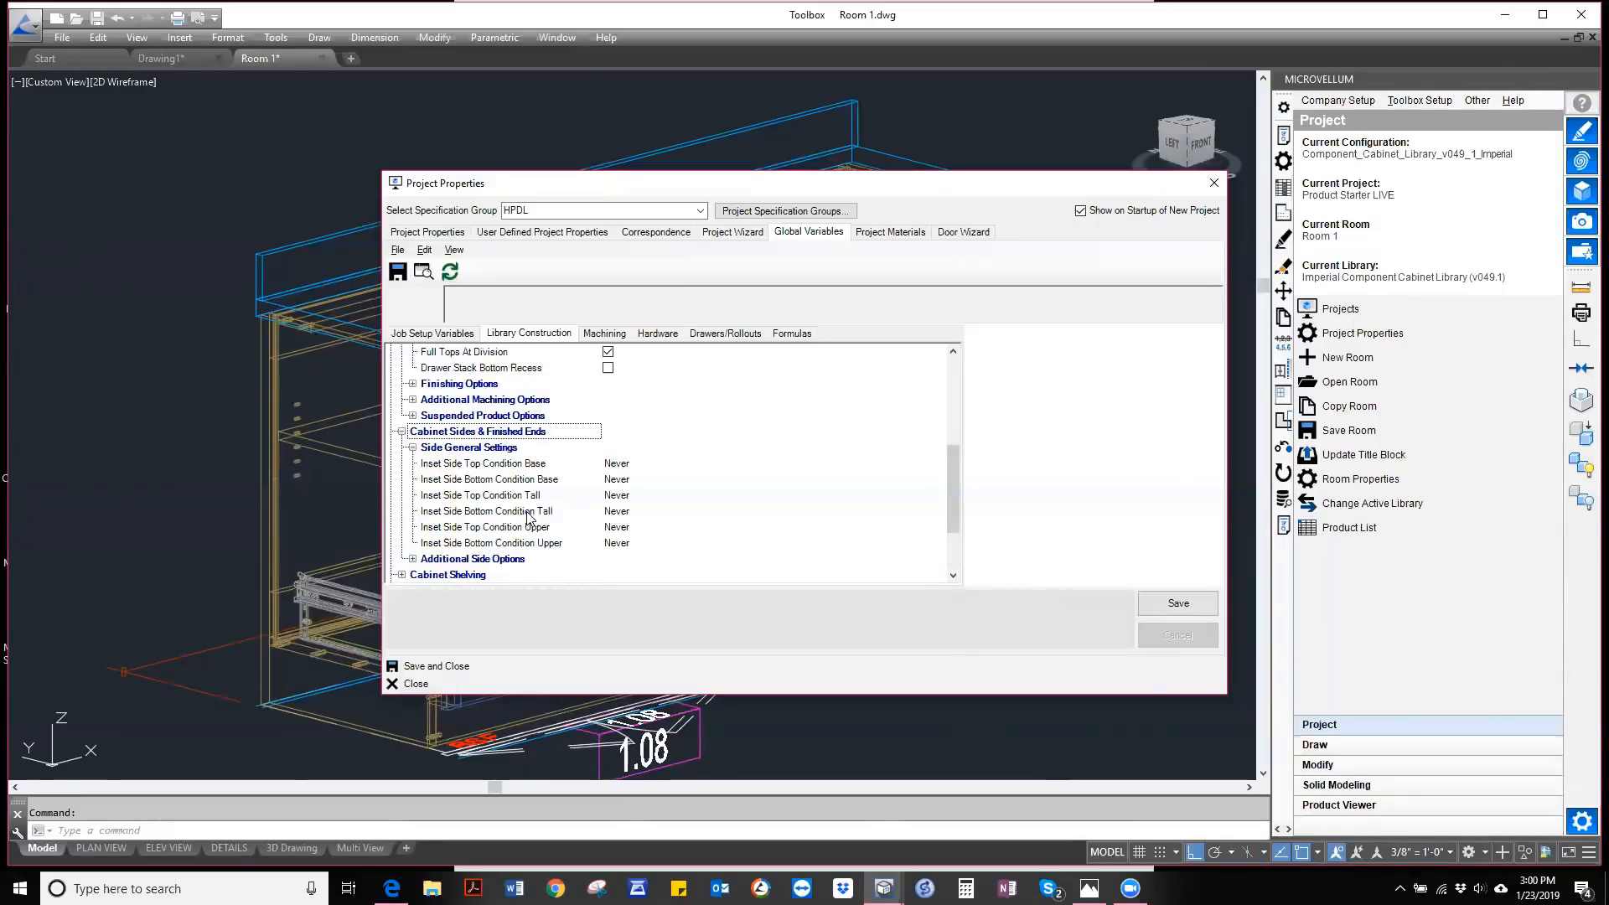
- Examine the Back Machining and Back Construction Selections, including the tall back construction choices, and close the project properties without saving
scroll(459, 497, "up", 1)
scroll(459, 490, "up", 6)
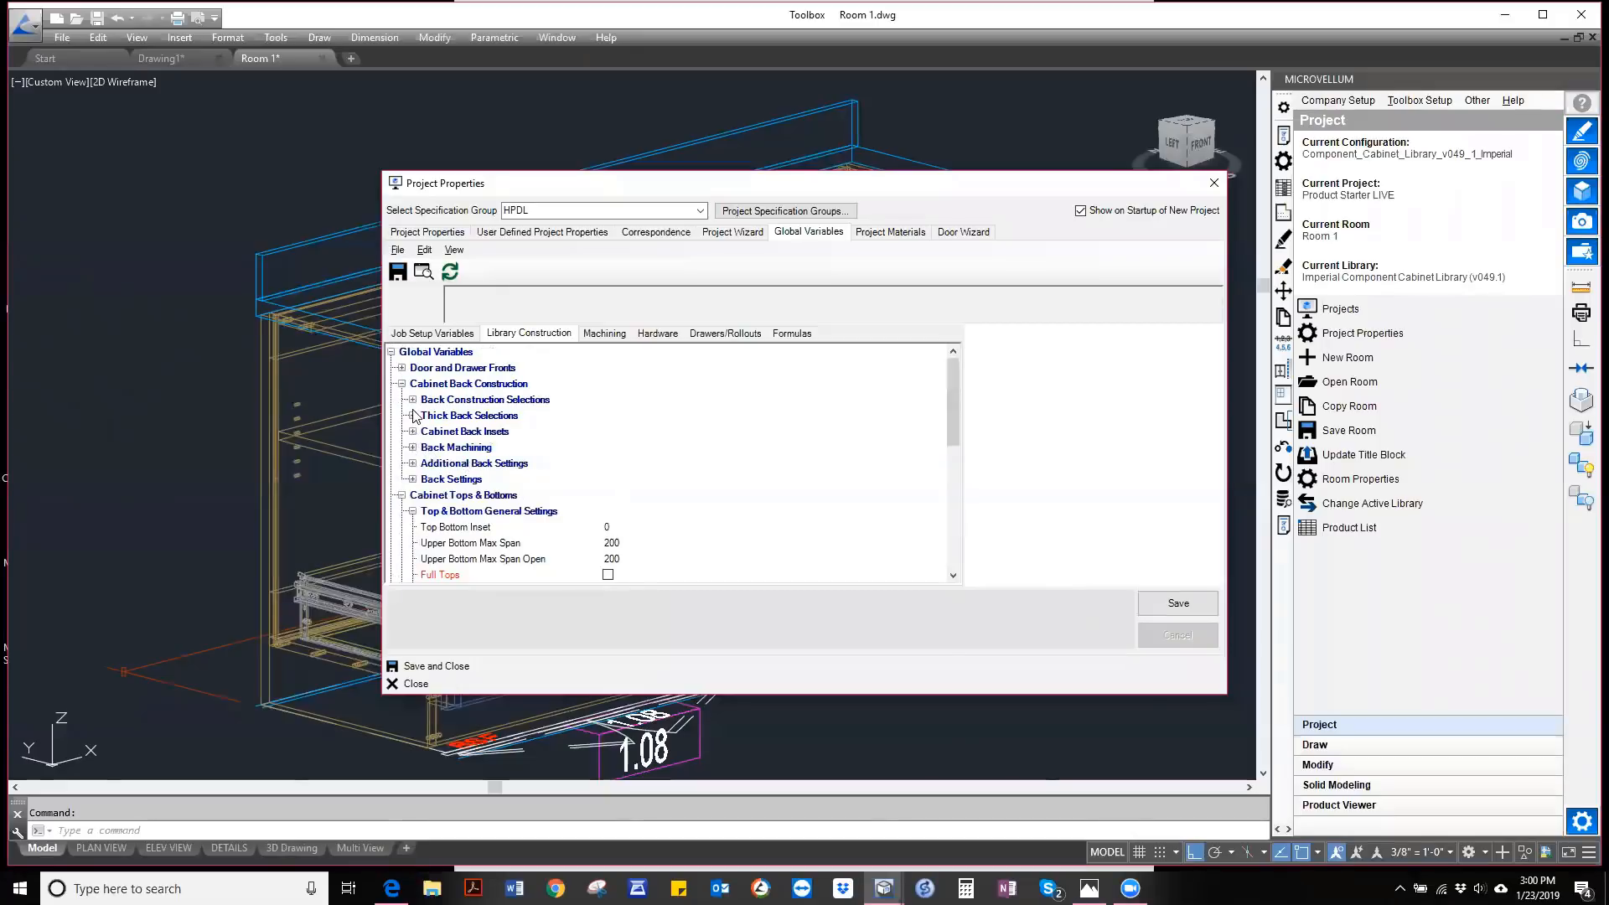
left_click(412, 448)
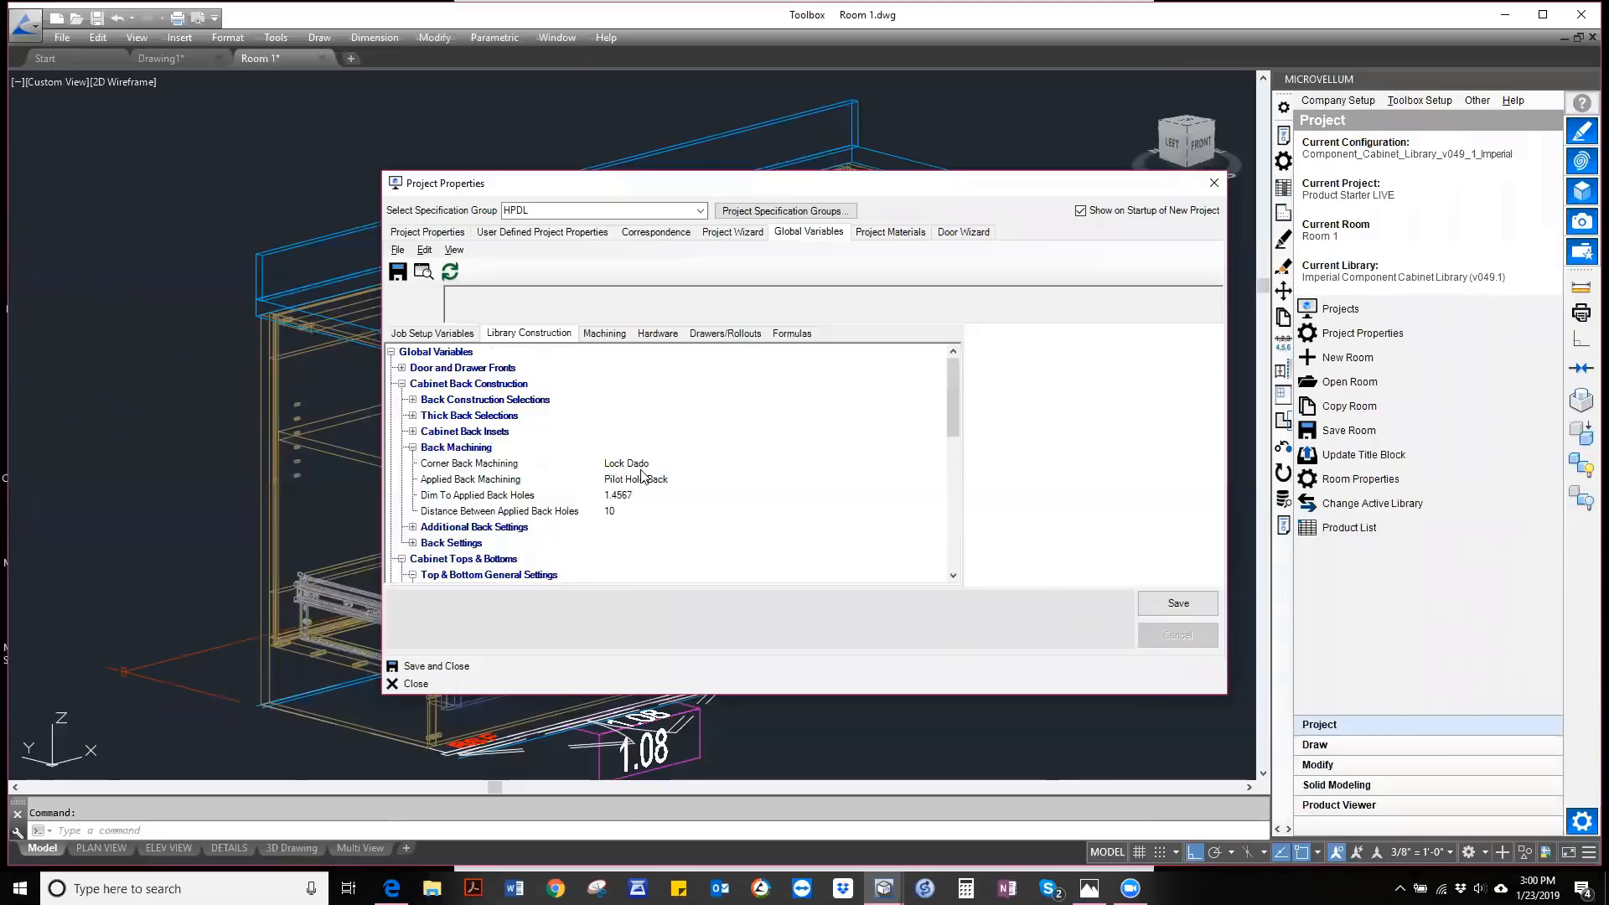
left_click(412, 400)
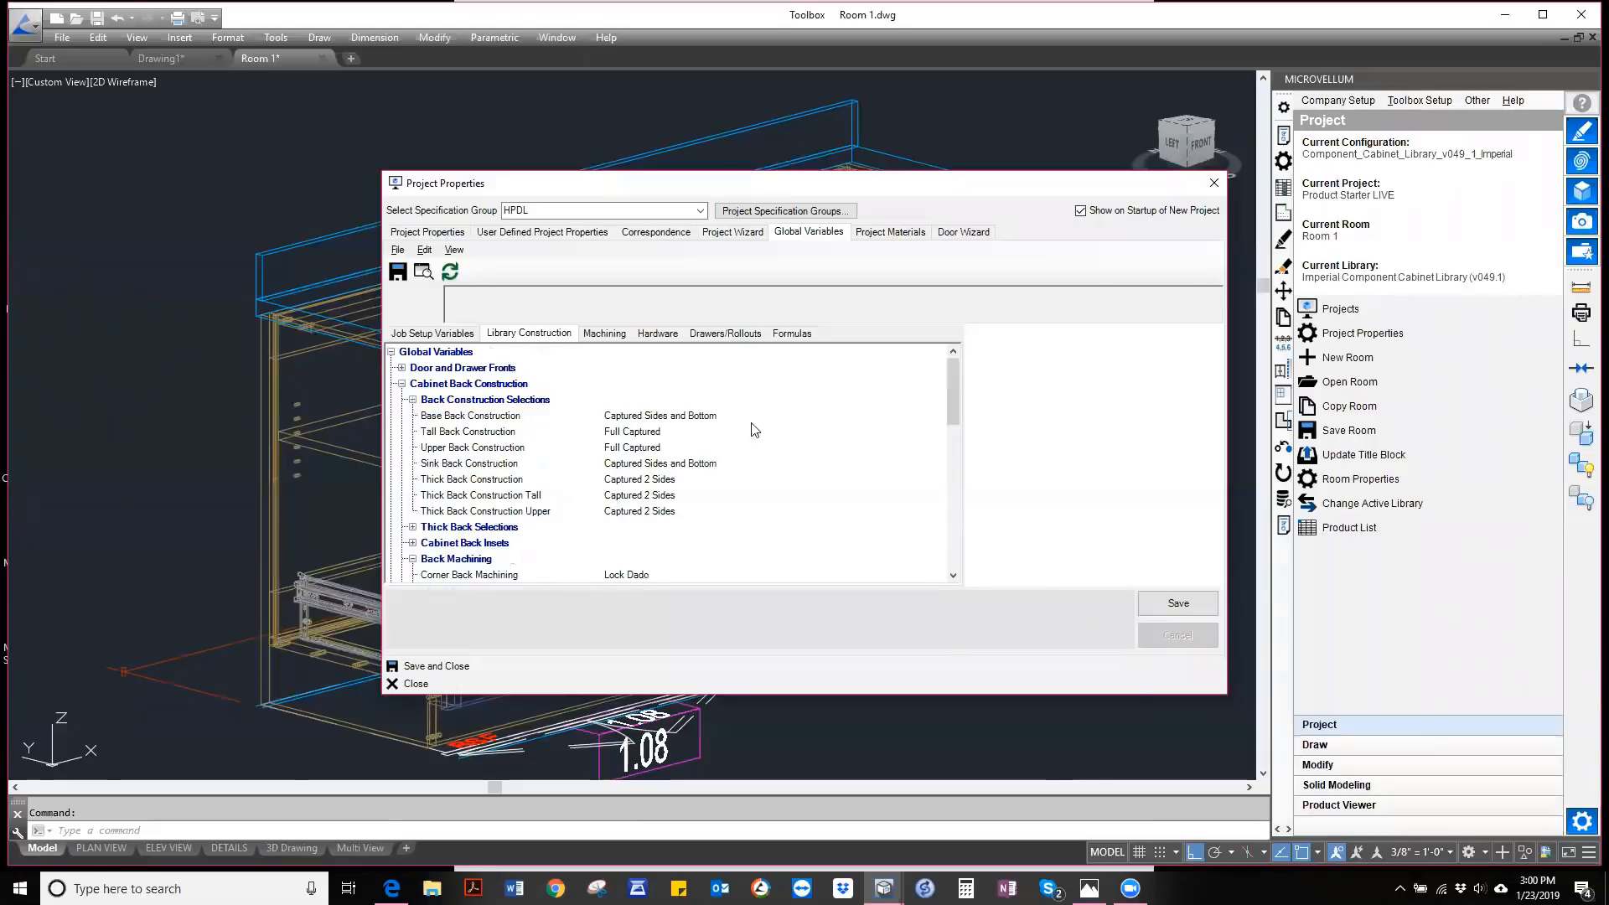
left_click(654, 433)
left_click(942, 431)
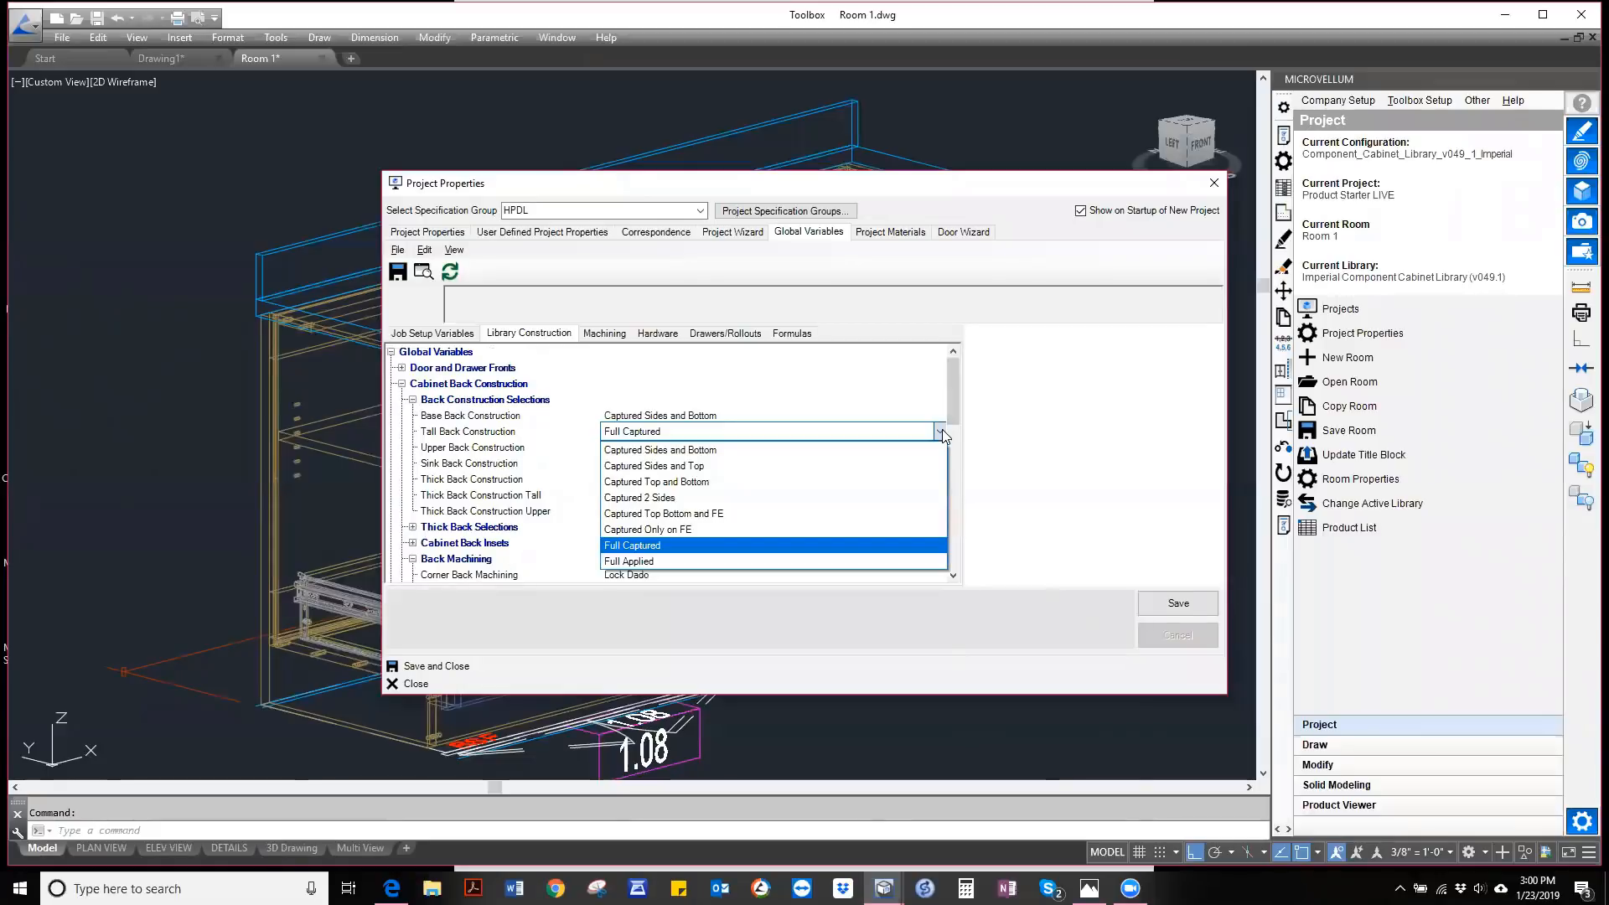
left_click(942, 429)
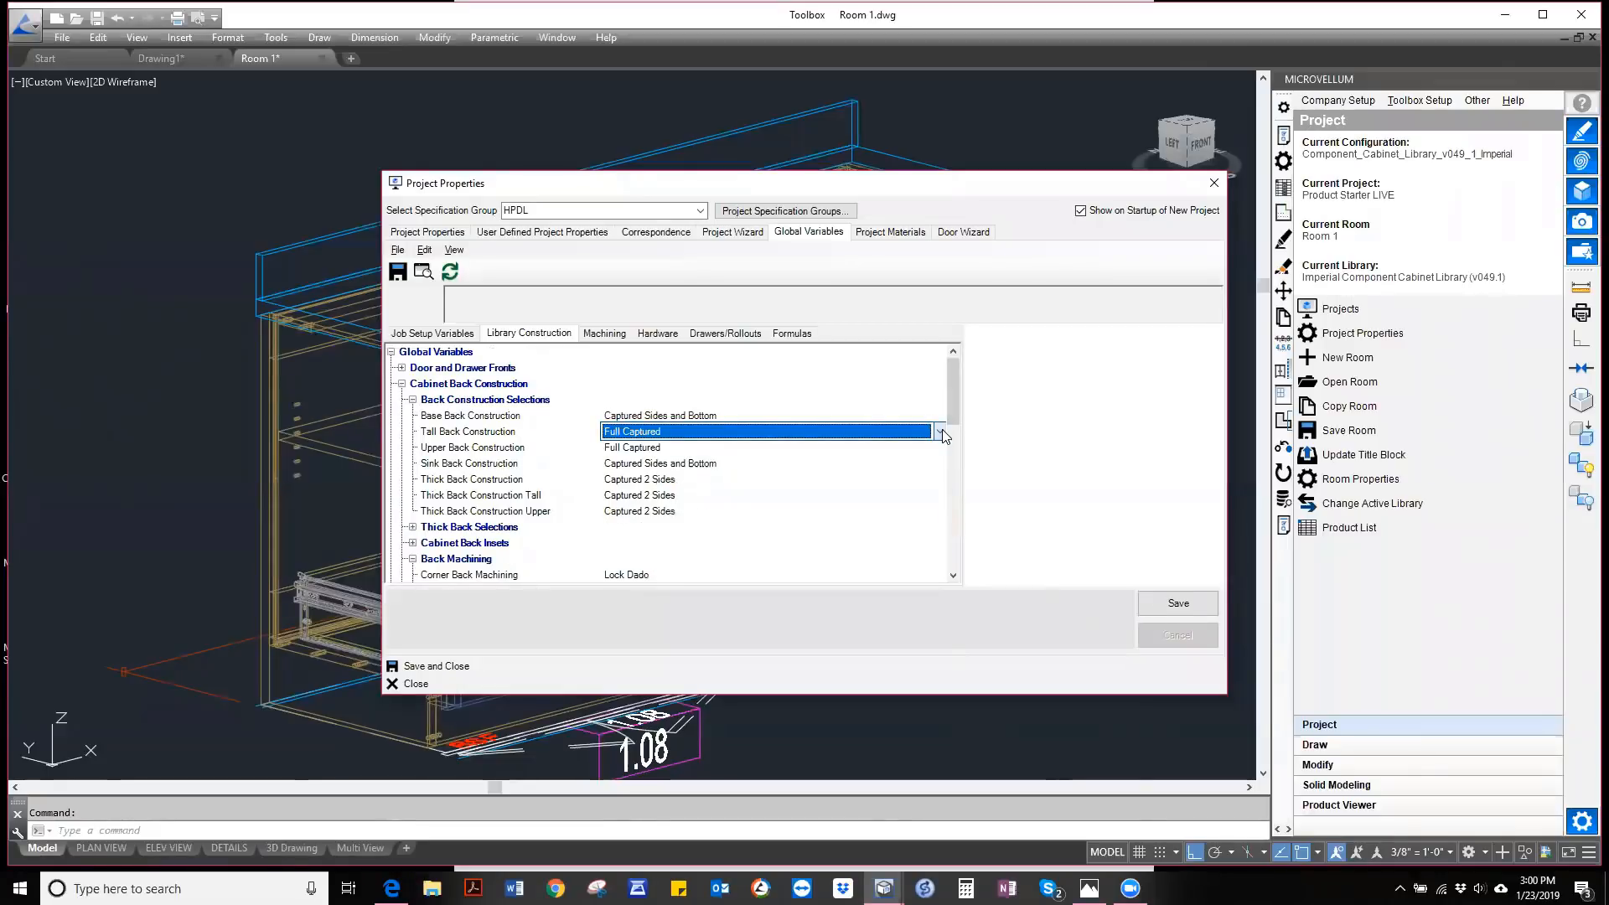
left_click_drag(957, 385, 952, 473)
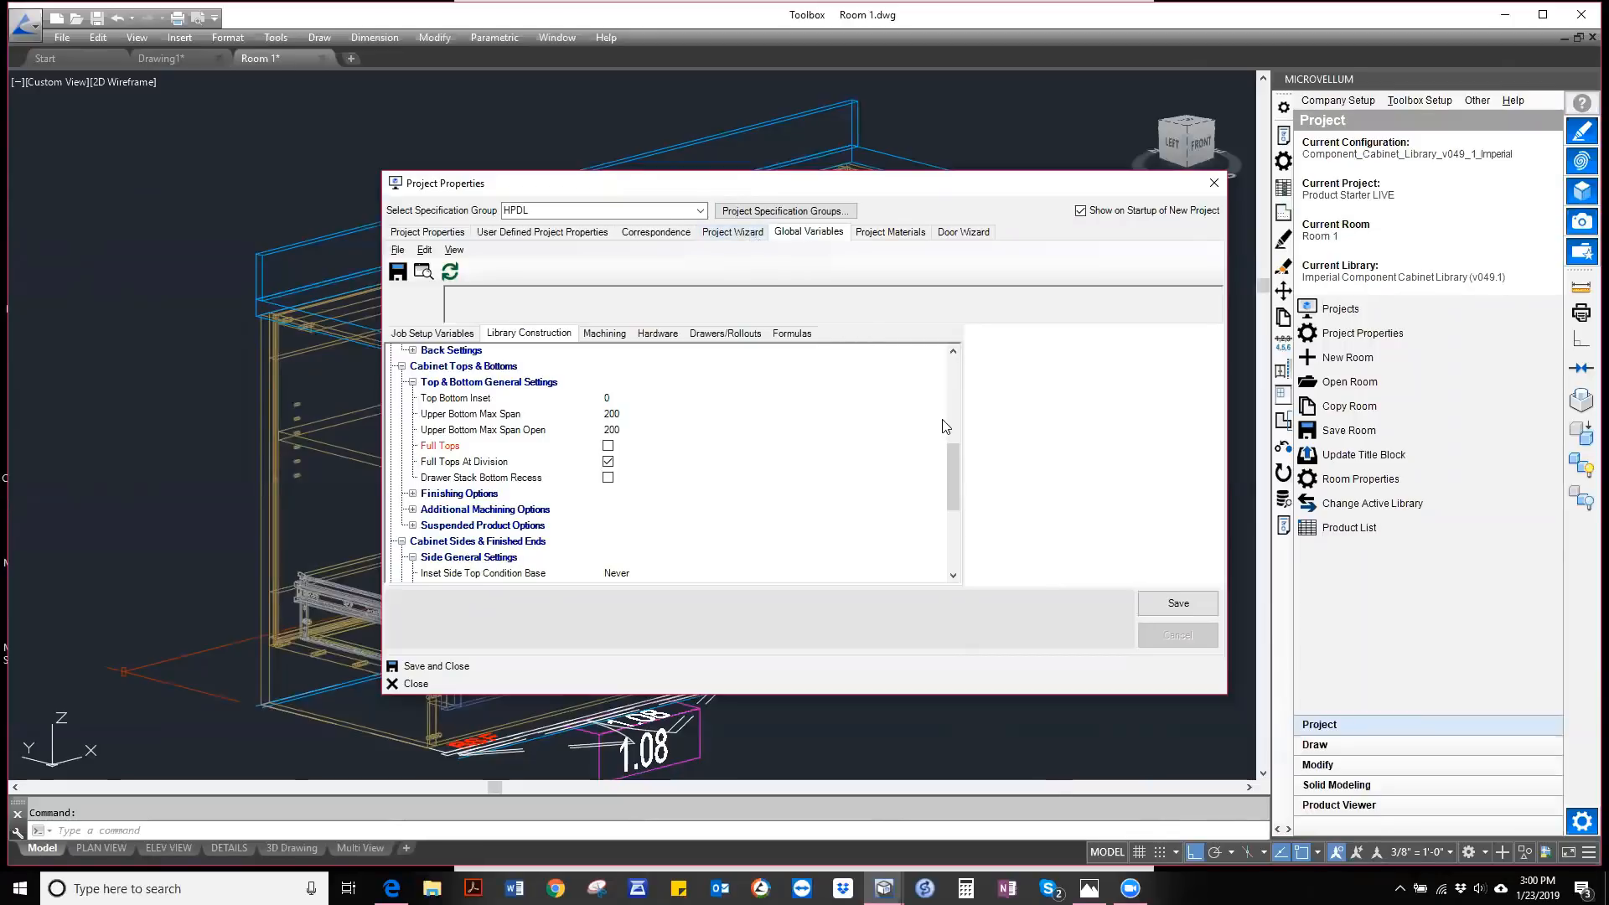
left_click(416, 683)
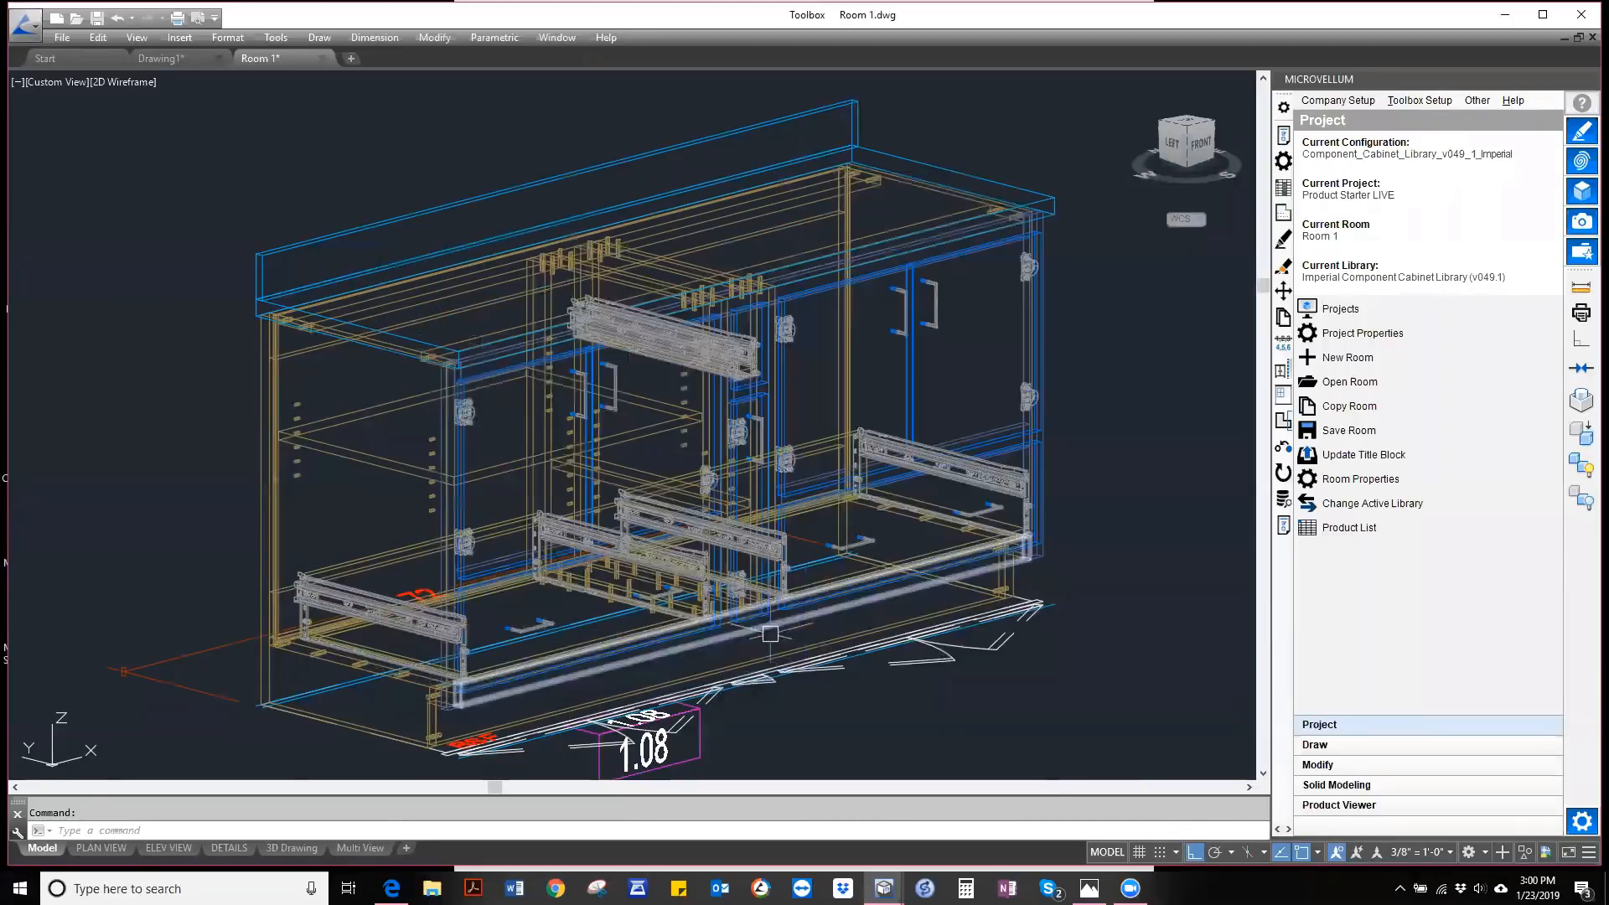
- Show the Base Cabinets category of Cabinets Frameless in the list of products to draw
scroll(503, 356, "down", 2)
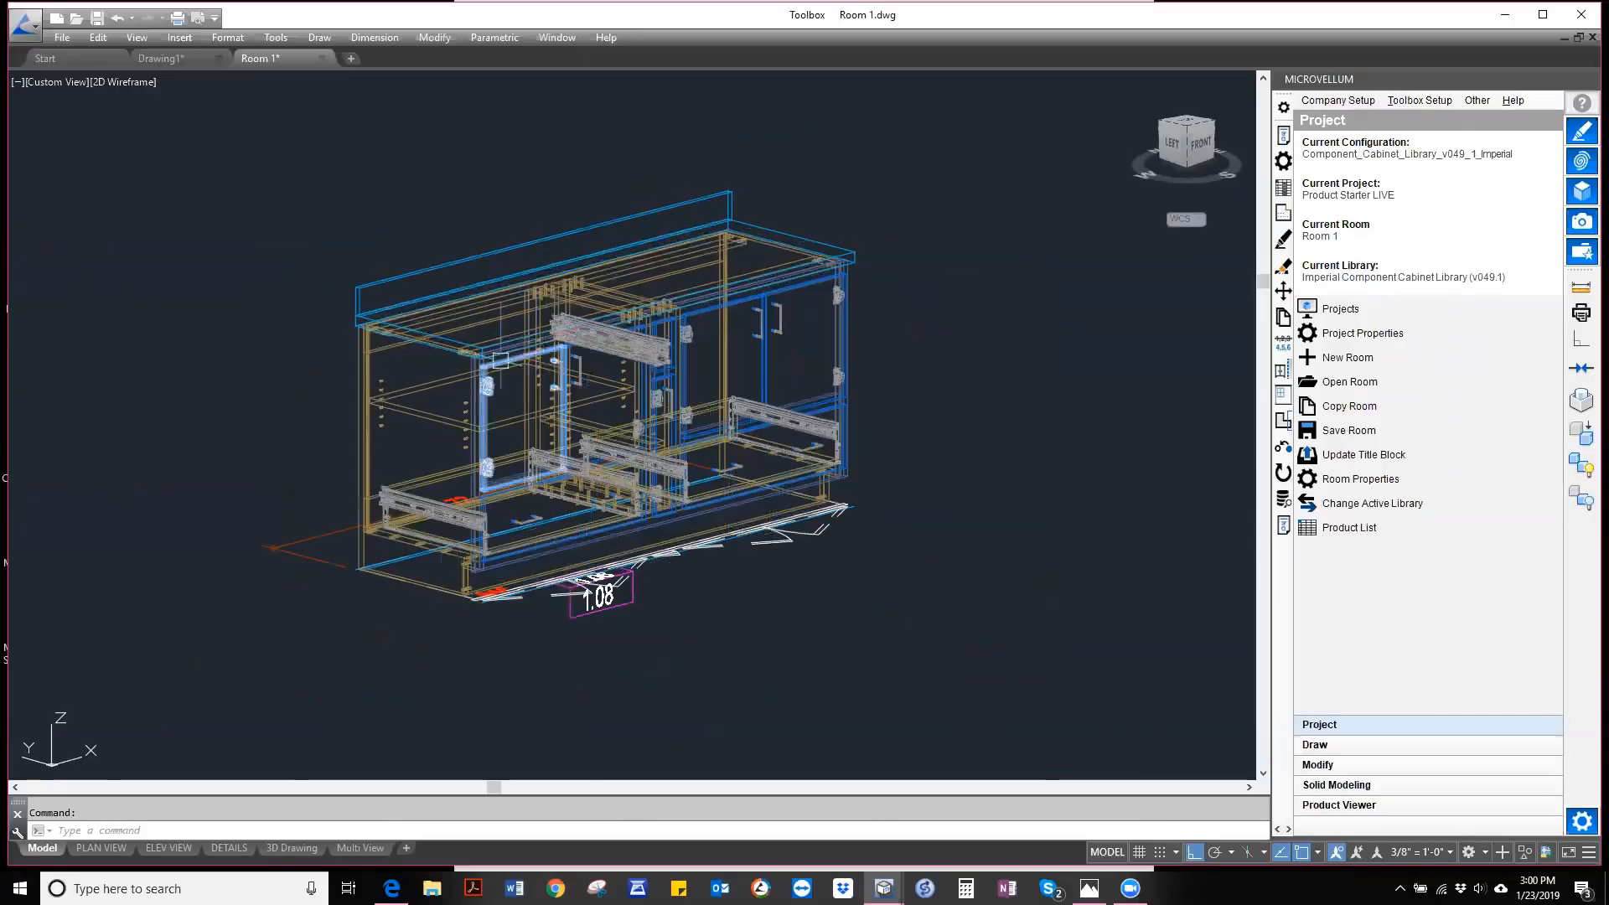
scroll(448, 428, "up", 2)
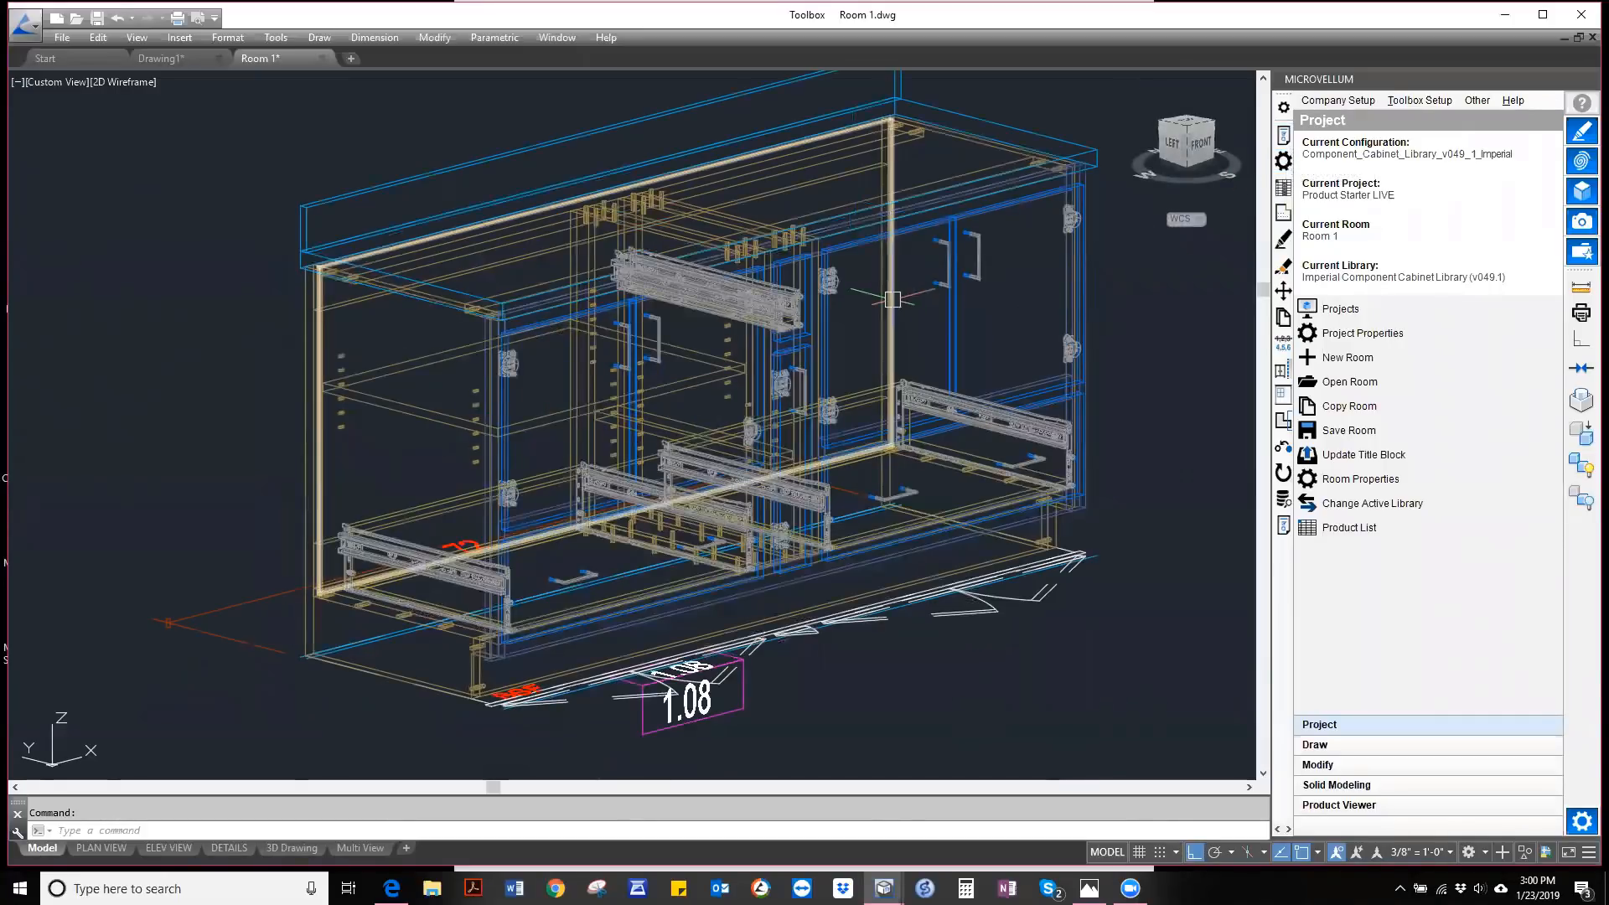
scroll(892, 299, "down", 5)
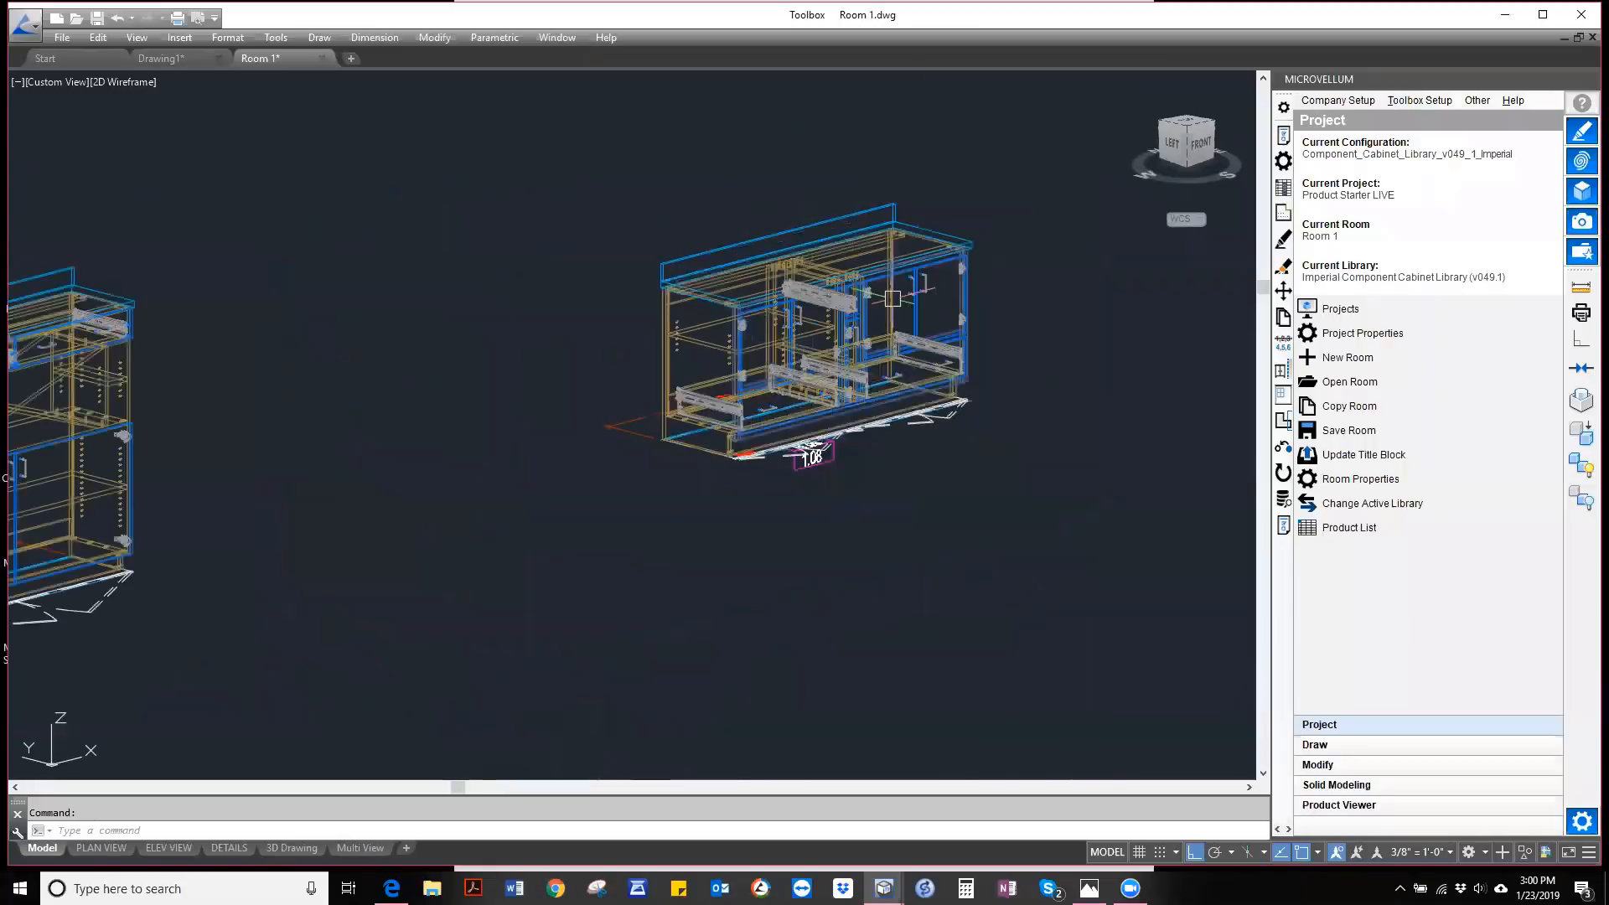
left_click(1316, 745)
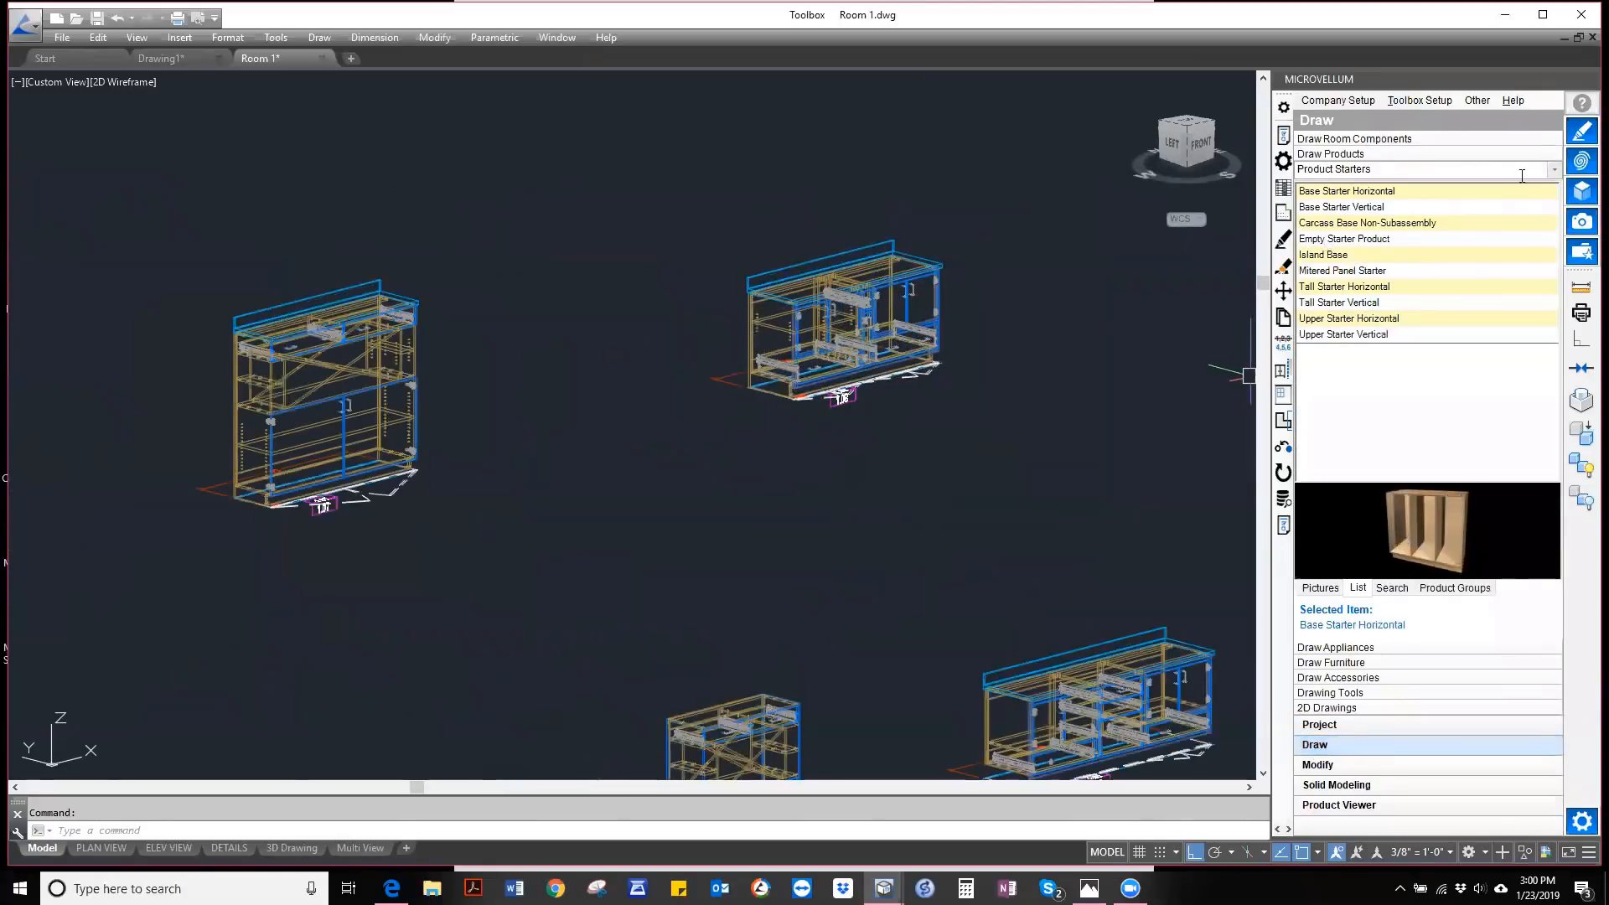
left_click(1553, 170)
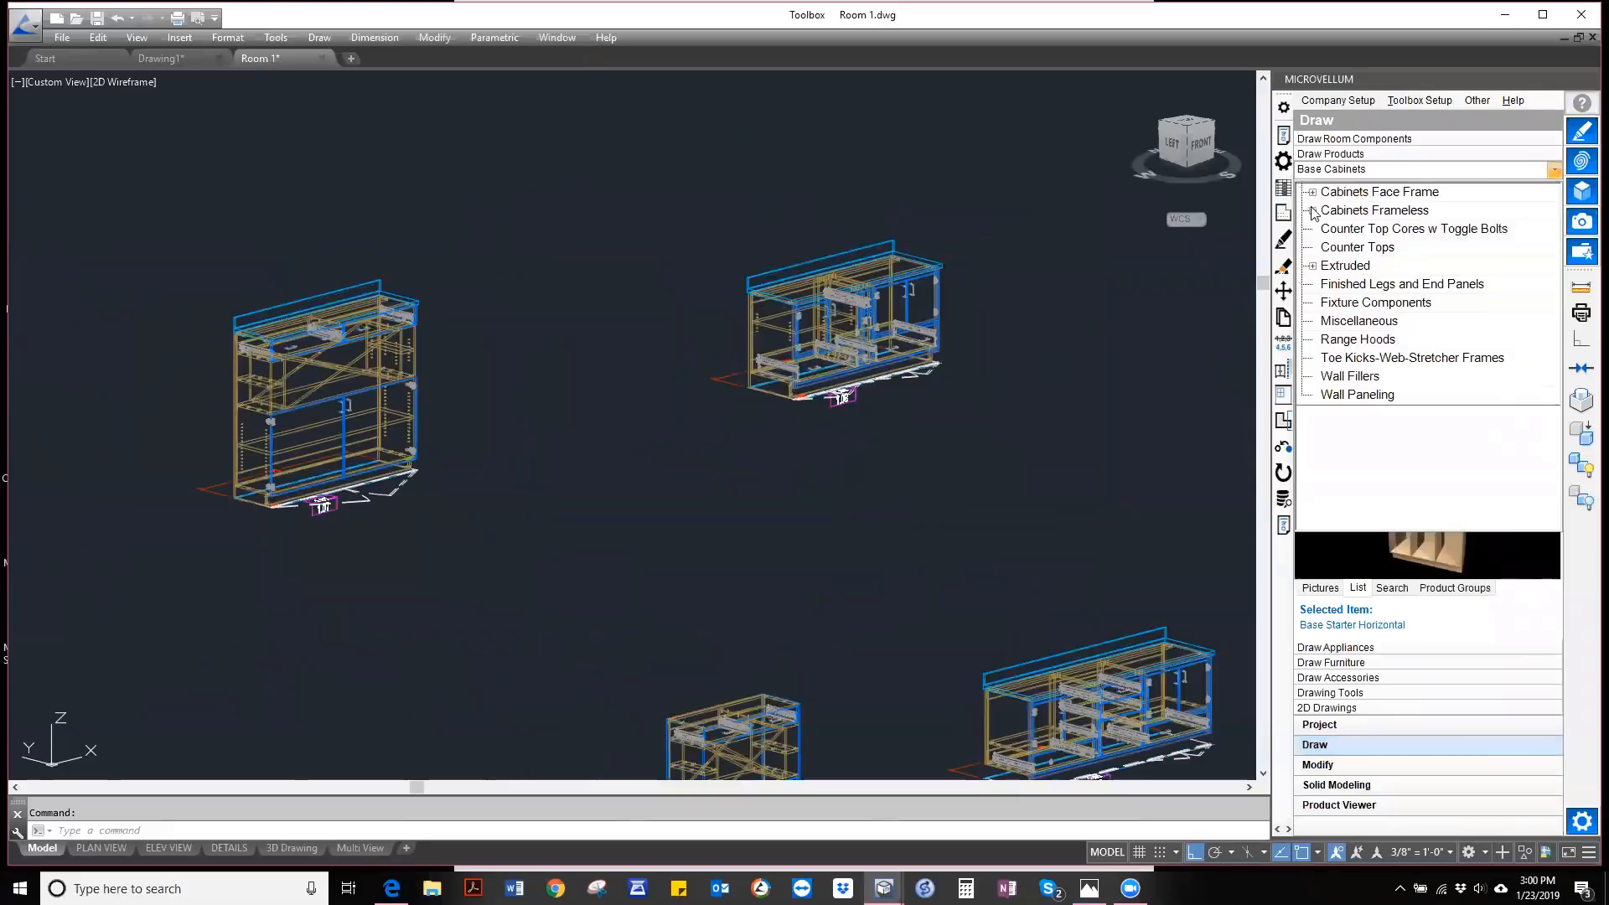
left_click(1312, 211)
left_click(1346, 263)
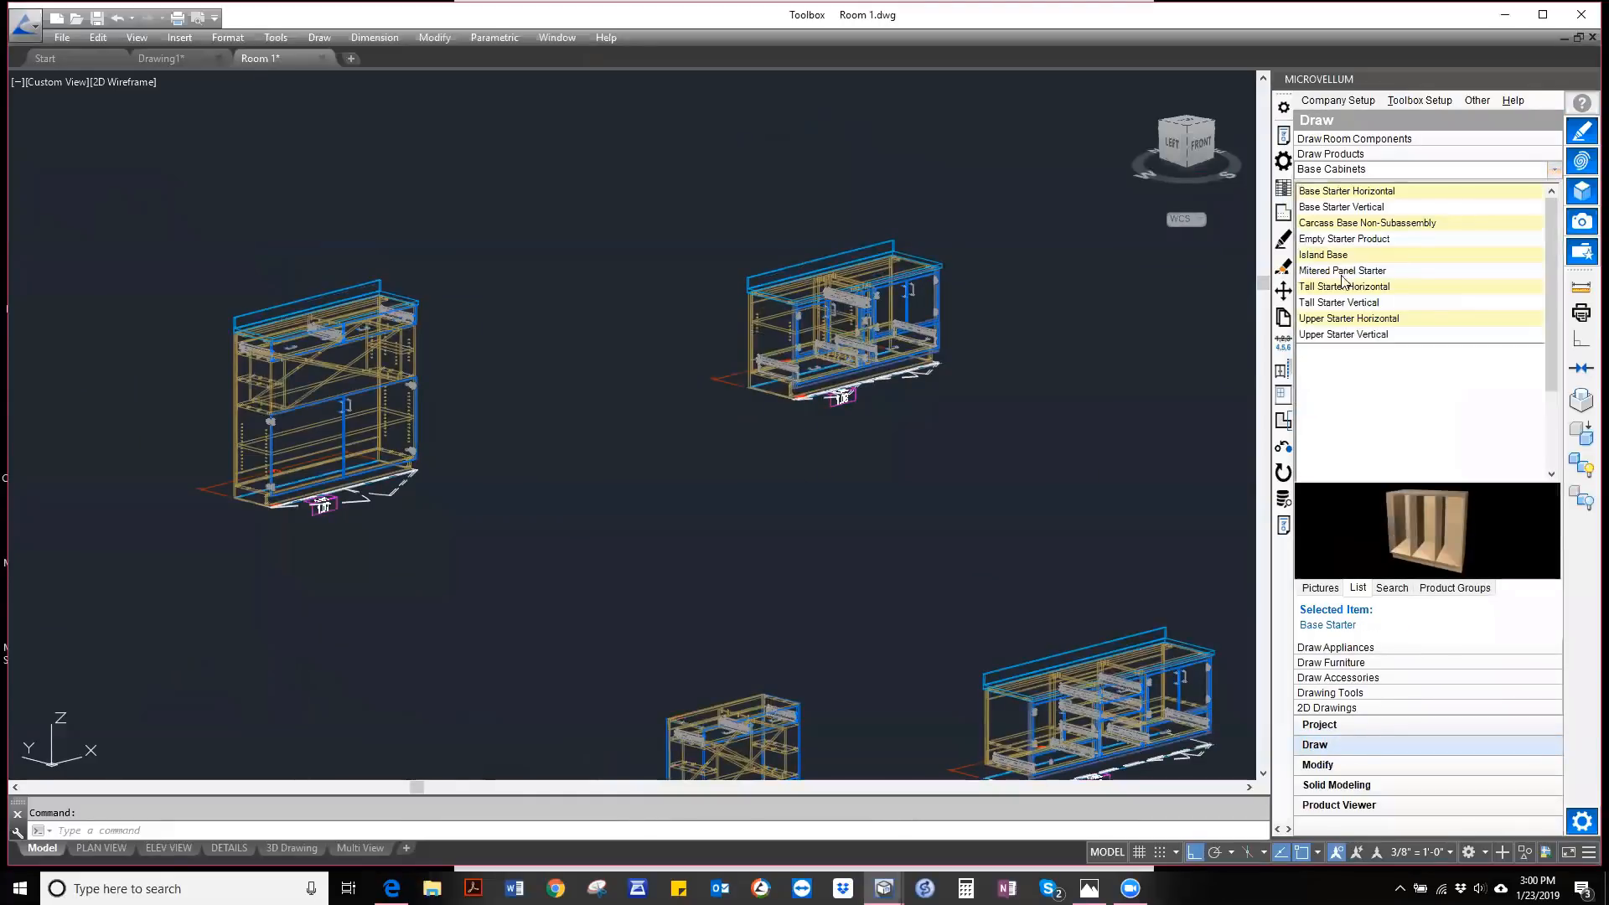
- Start placing the Open Base product at a point in the room and open its subassemblies list
left_click(1333, 476)
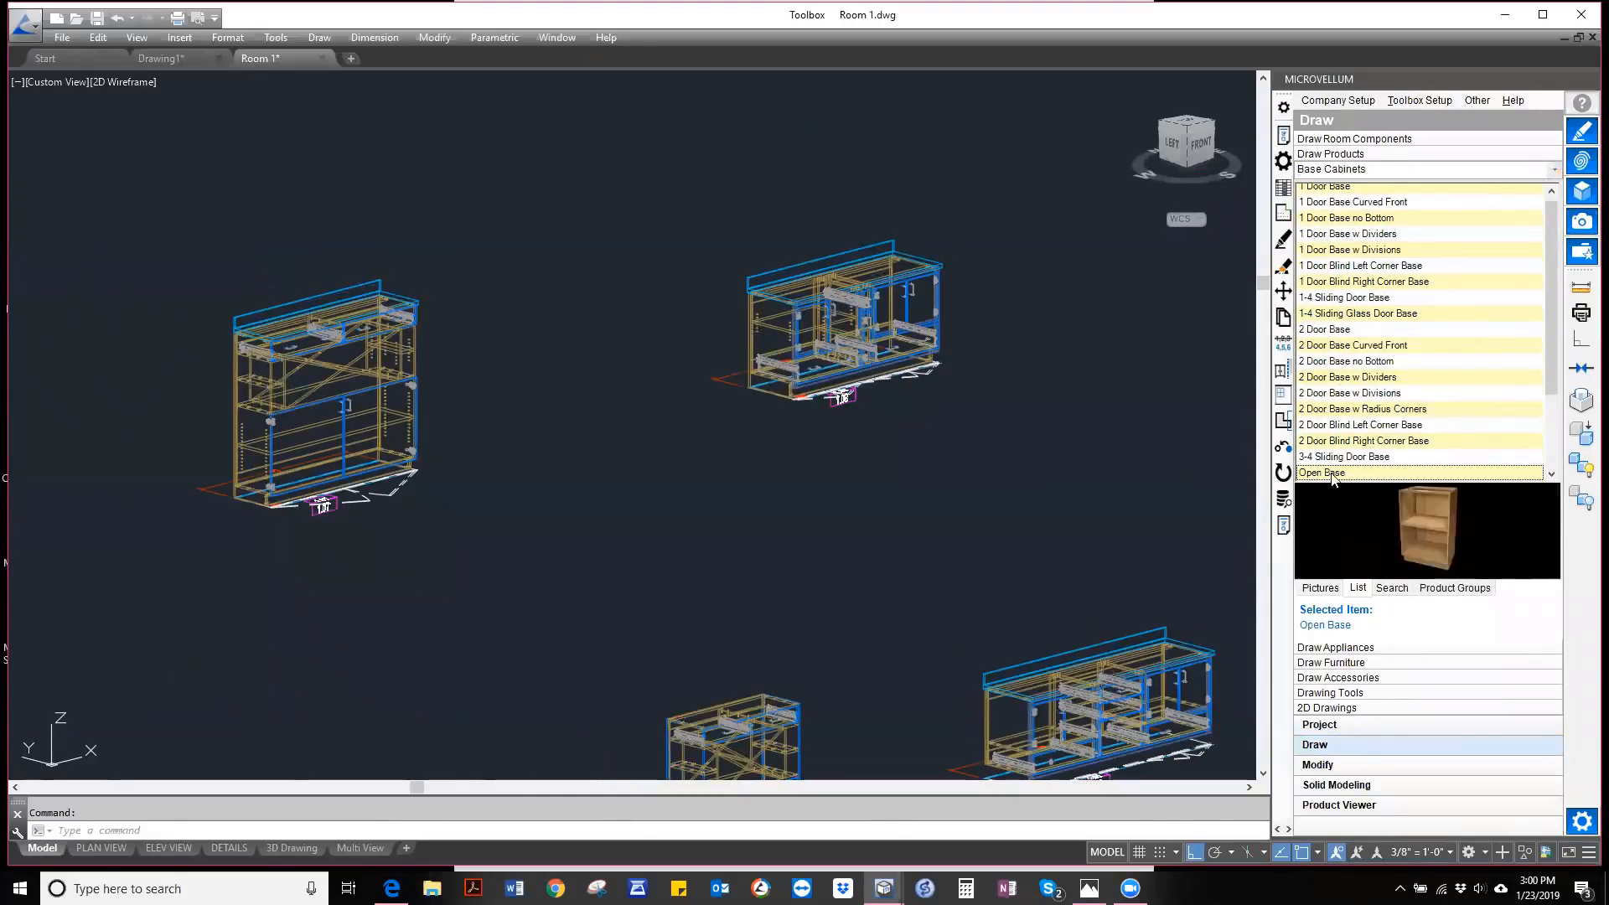
right_click(1332, 476)
left_click(1364, 566)
left_click(594, 541)
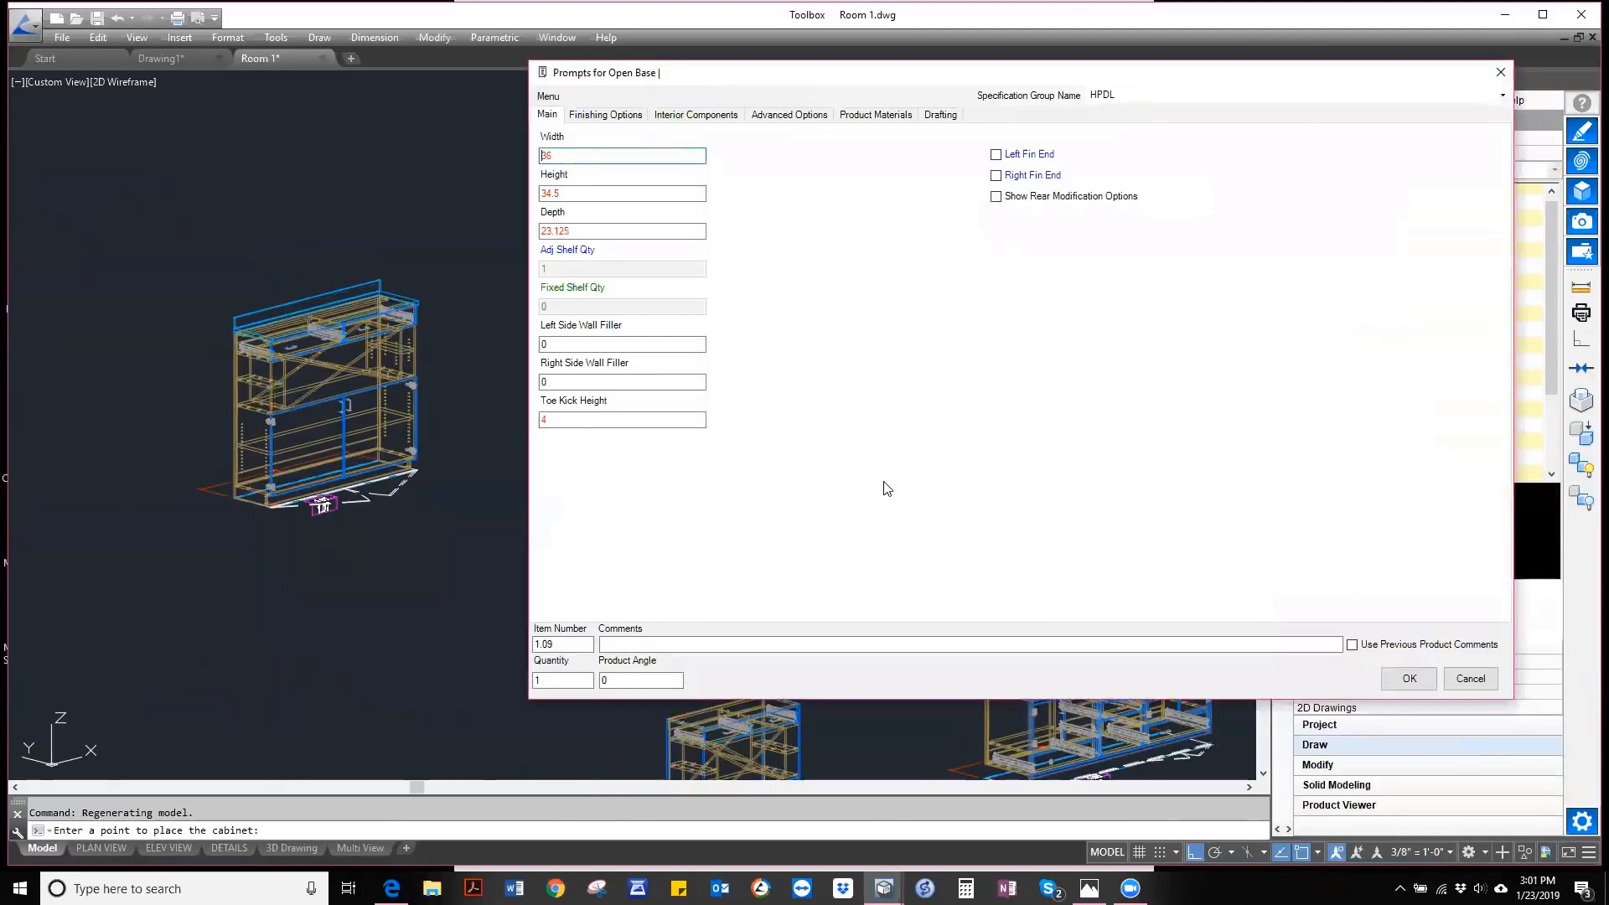
right_click(919, 437)
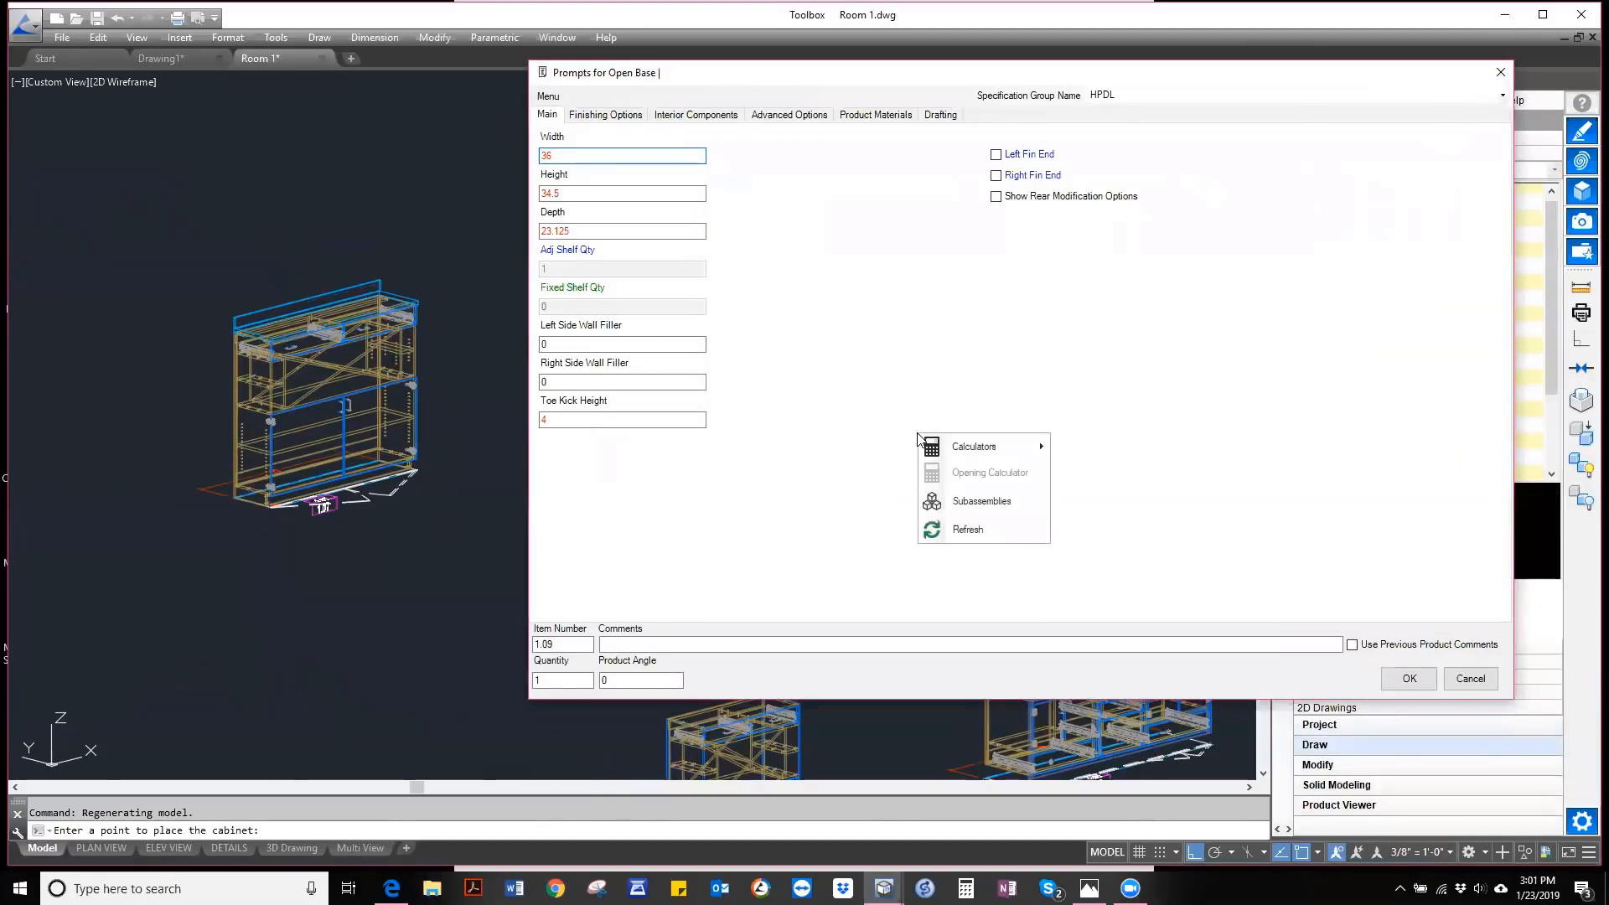
left_click(964, 500)
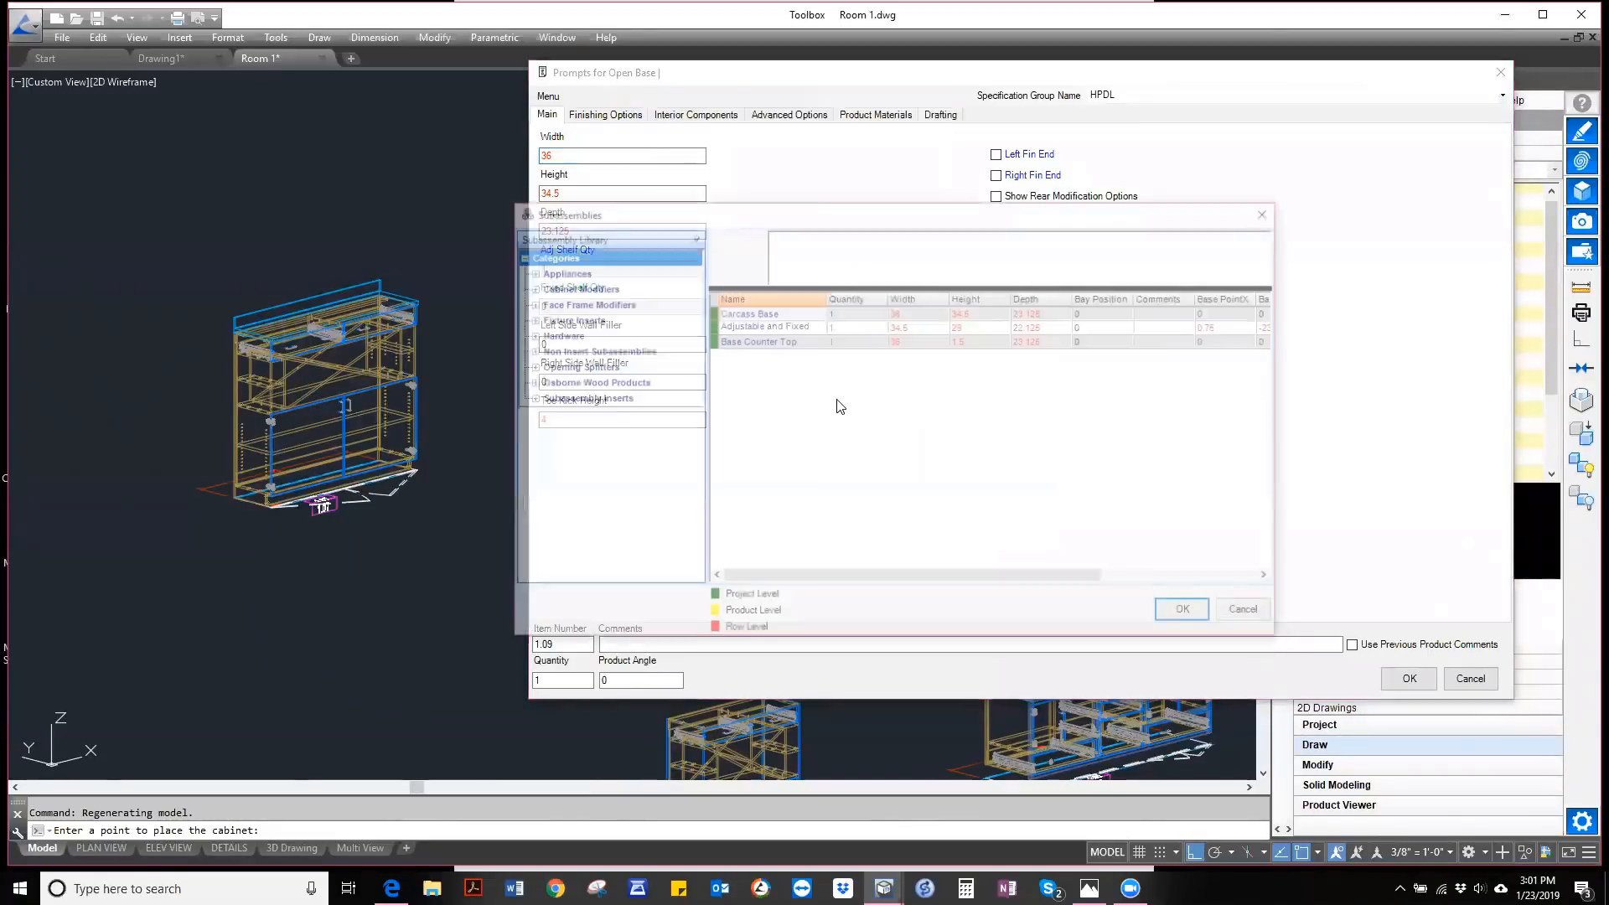
- Review the back and nailer construction options and the machining options in the prompts of the Carcass Base subassembly
left_click(752, 312)
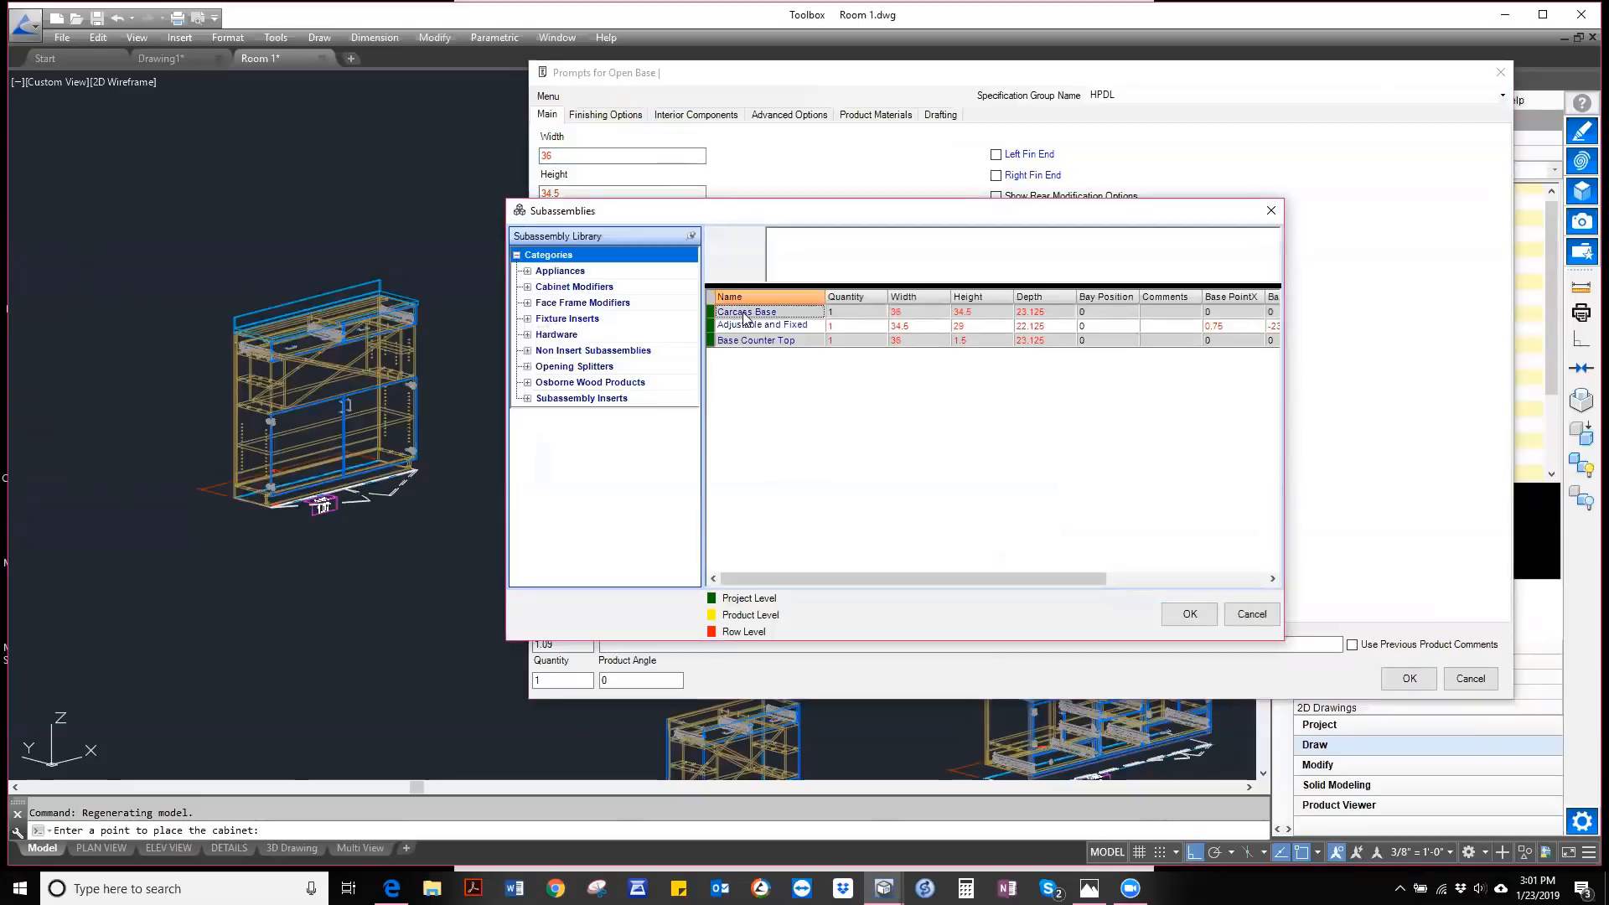
right_click(744, 317)
left_click(824, 332)
left_click(696, 118)
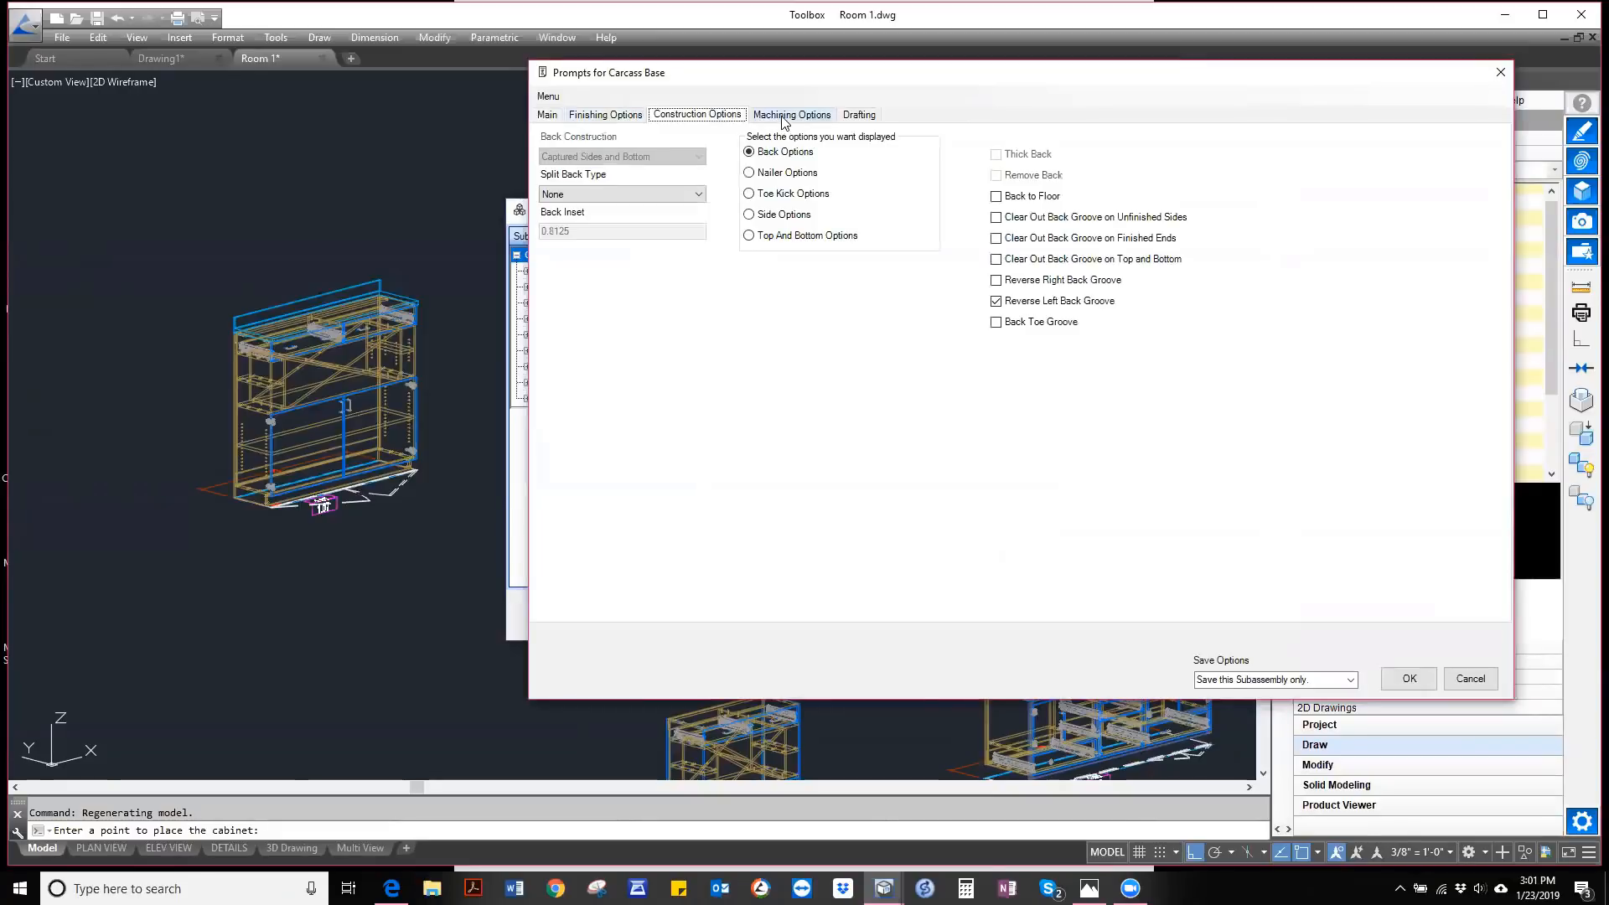
left_click(750, 174)
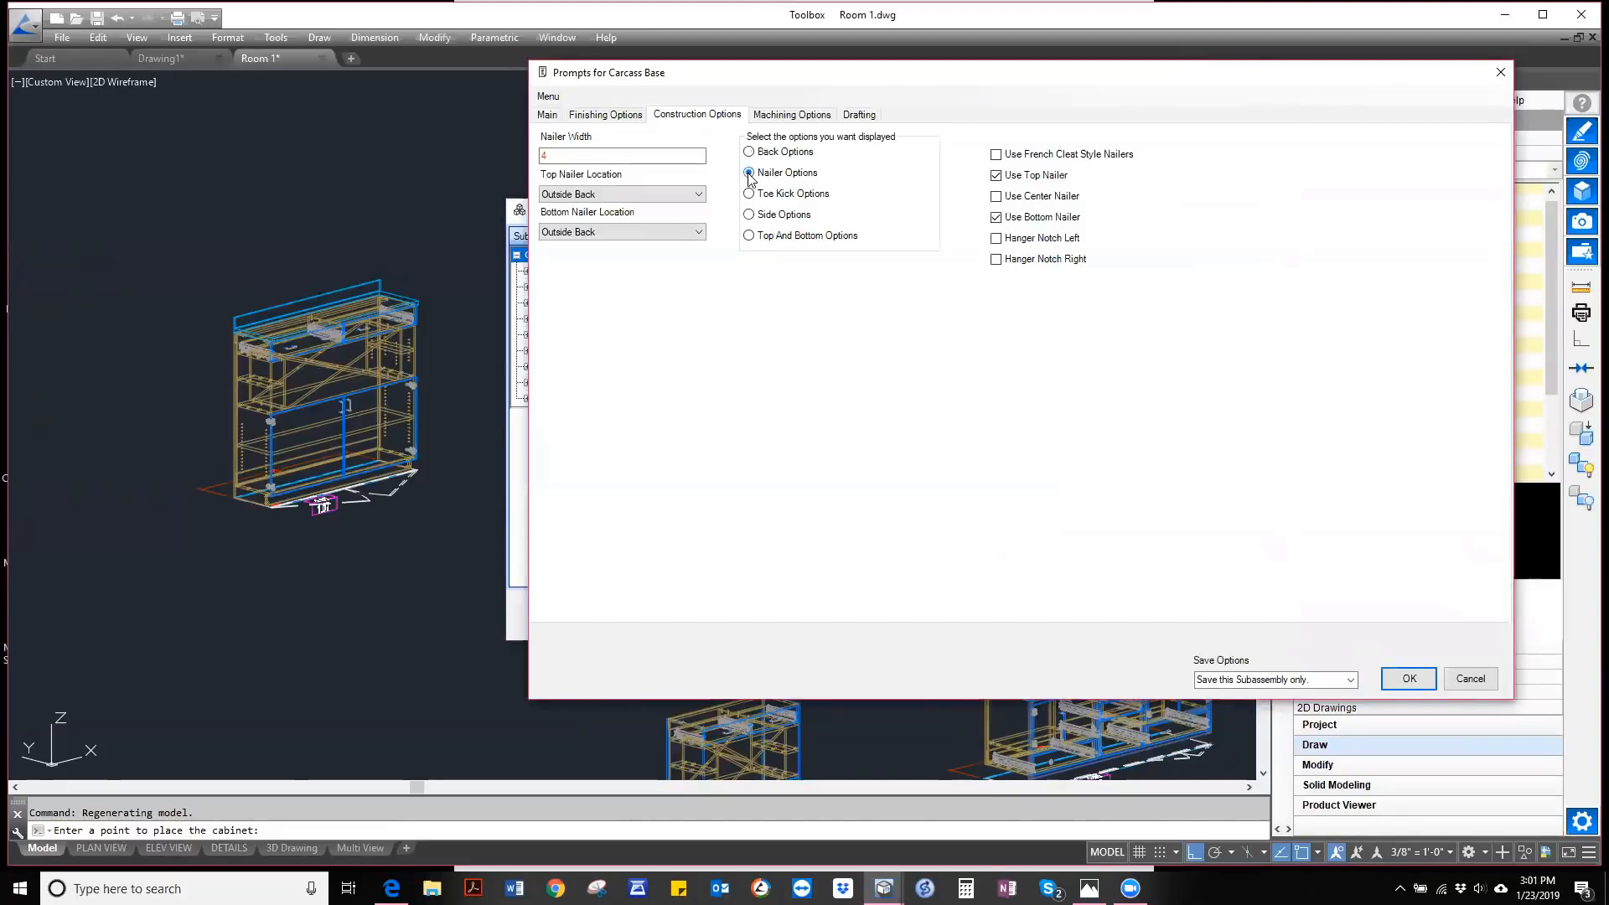
left_click(793, 116)
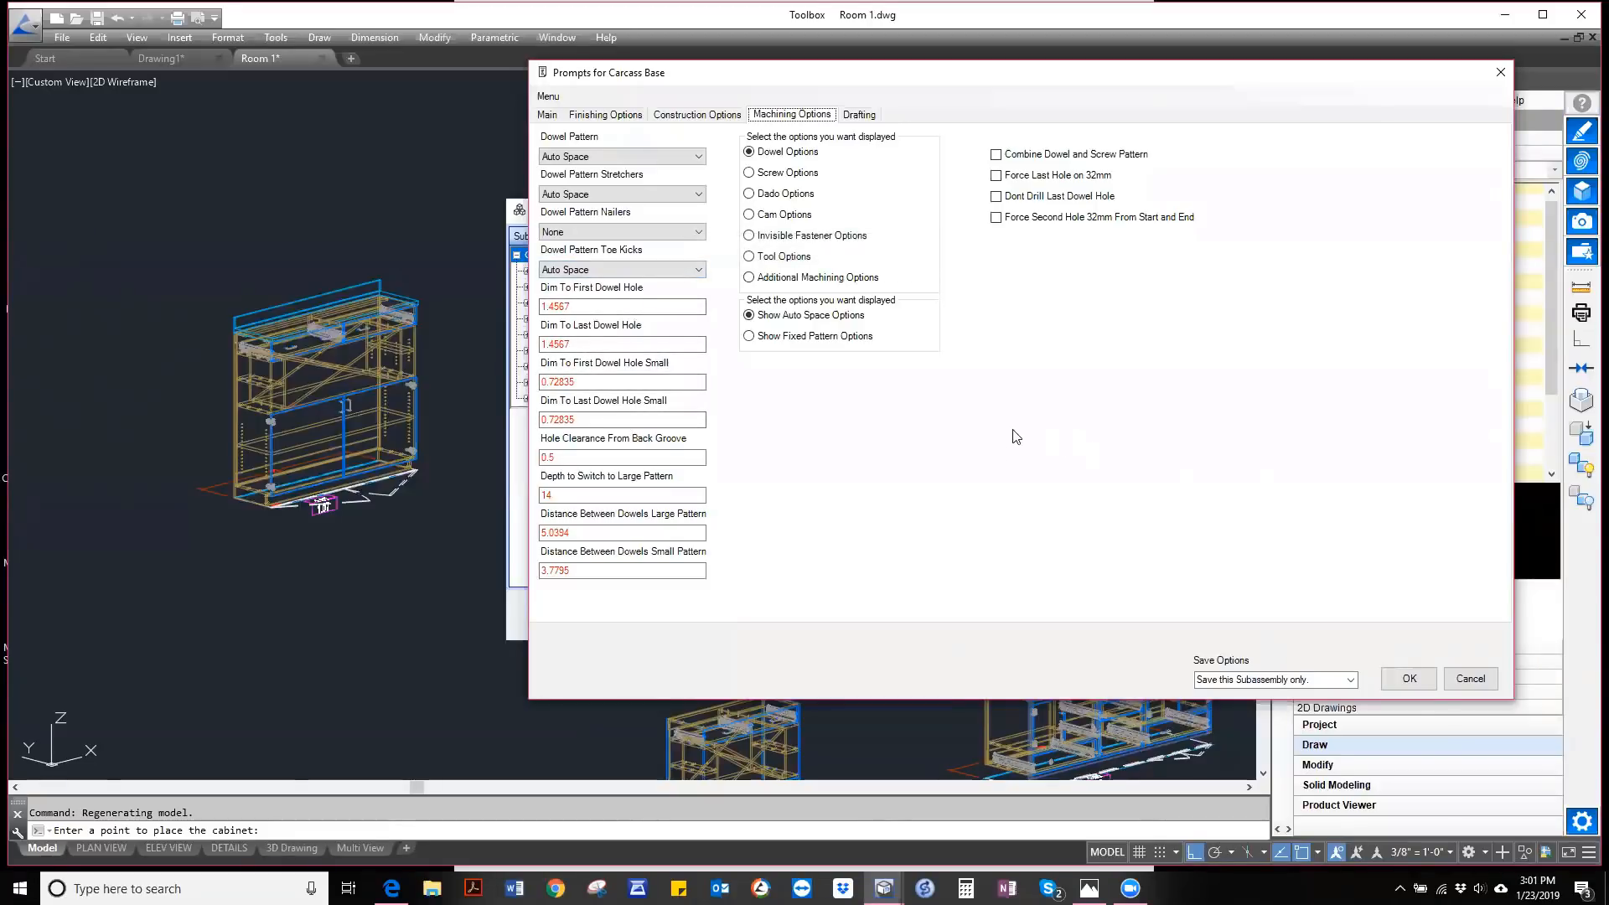
- Inspect the formula behind Dim To First Dowel Hole Small, and close the Carcass Base prompts and subassemblies without saving
double_click(576, 382)
right_click(577, 383)
left_click(636, 394)
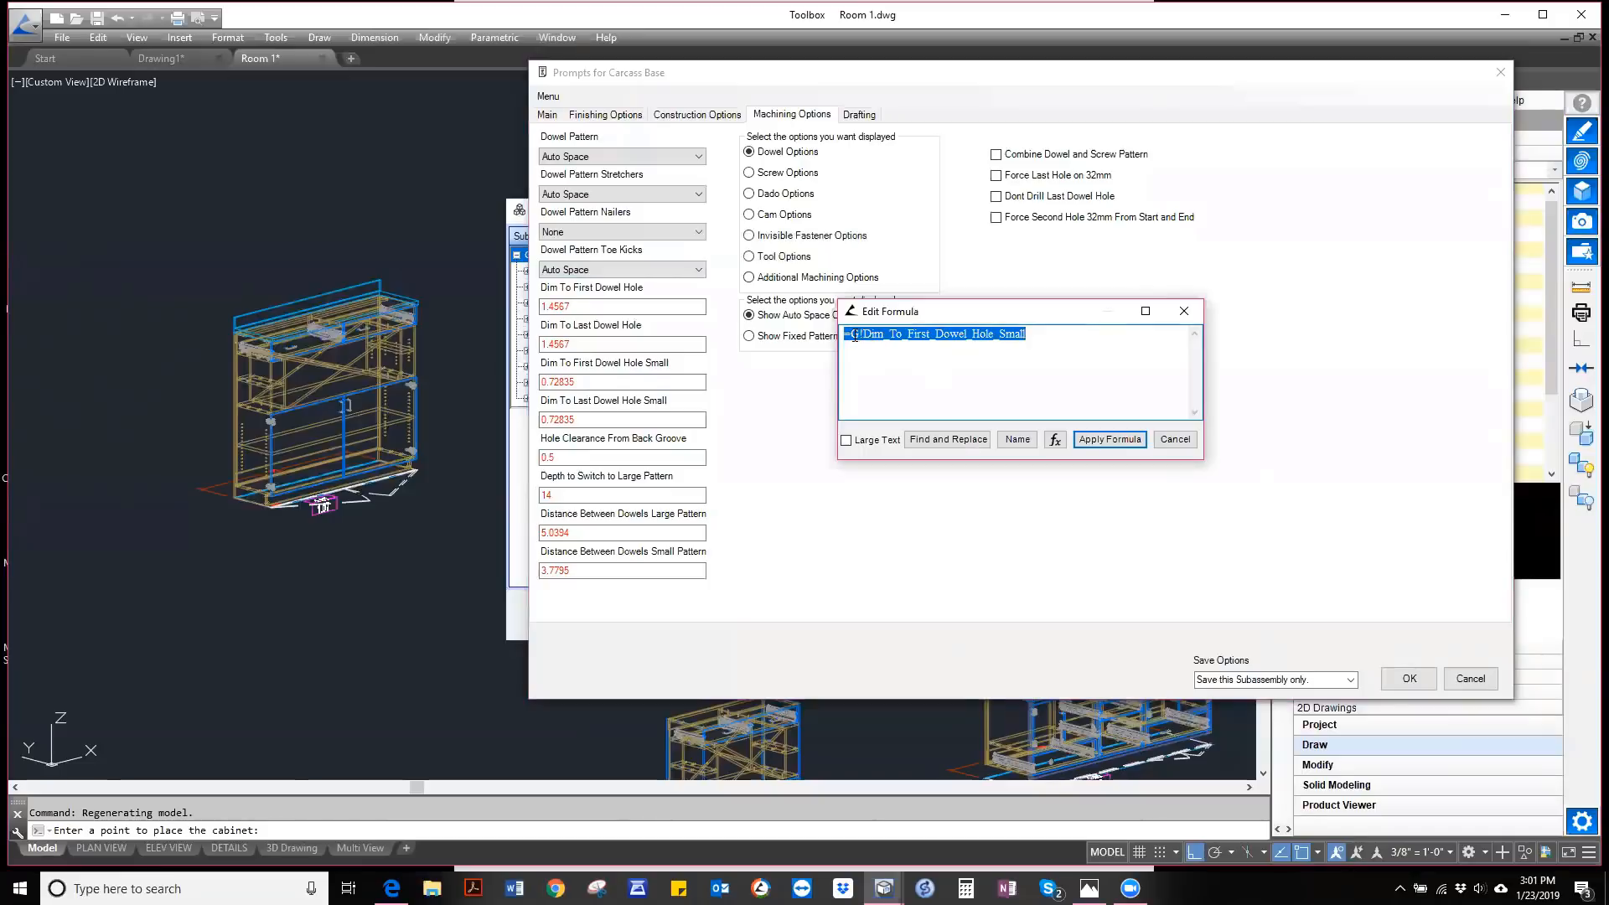
left_click_drag(865, 335, 1036, 342)
left_click(1175, 440)
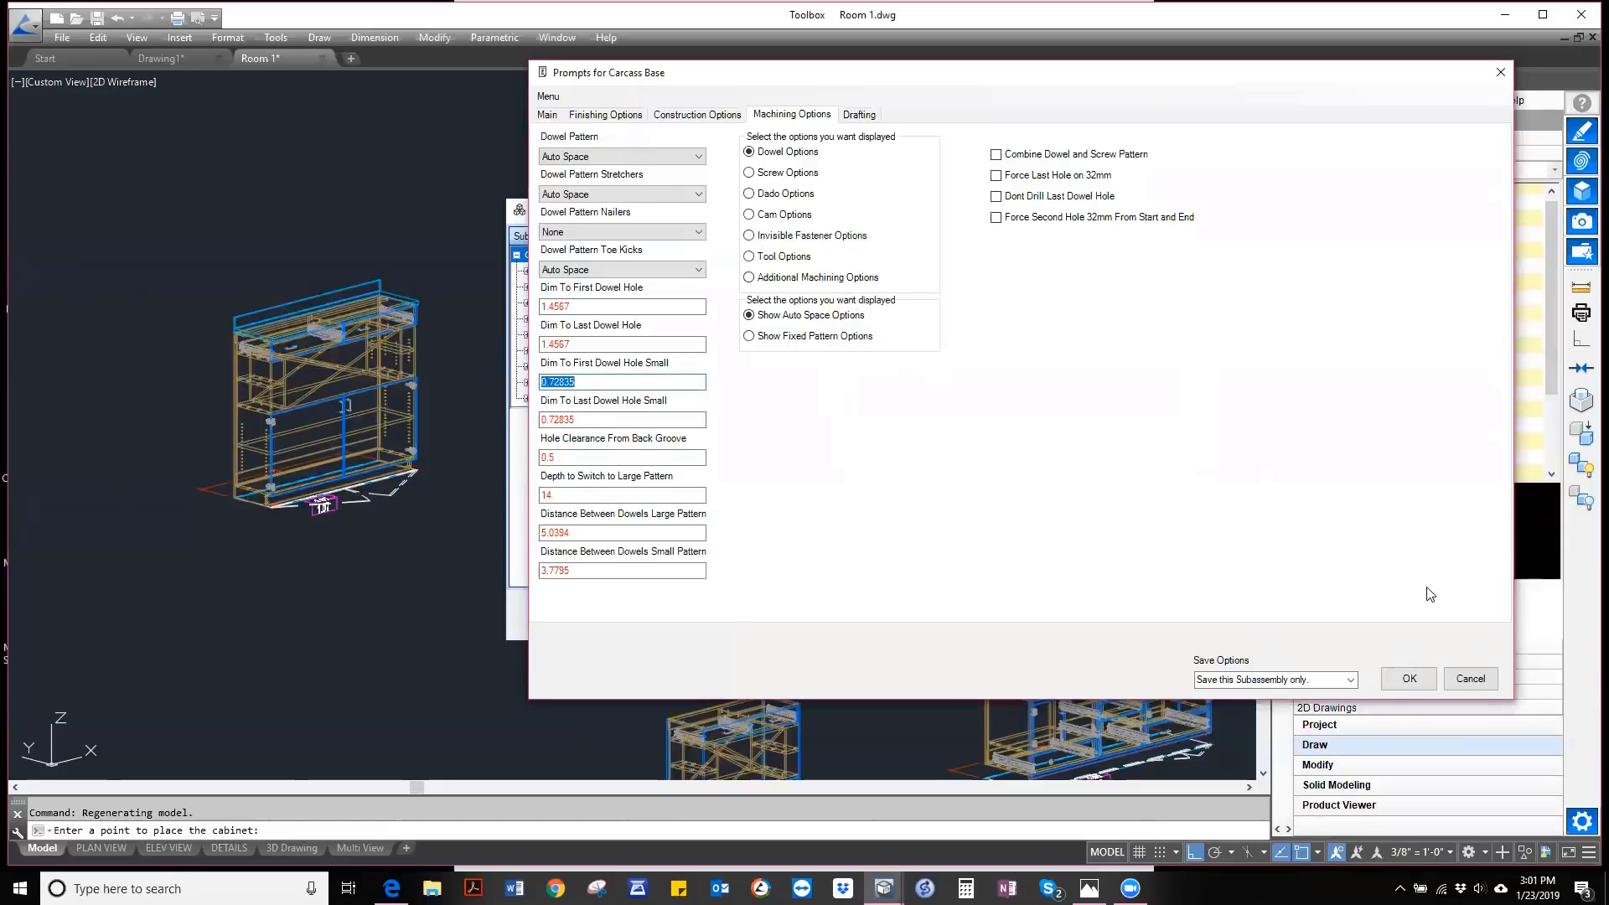
left_click(1469, 679)
left_click(1262, 620)
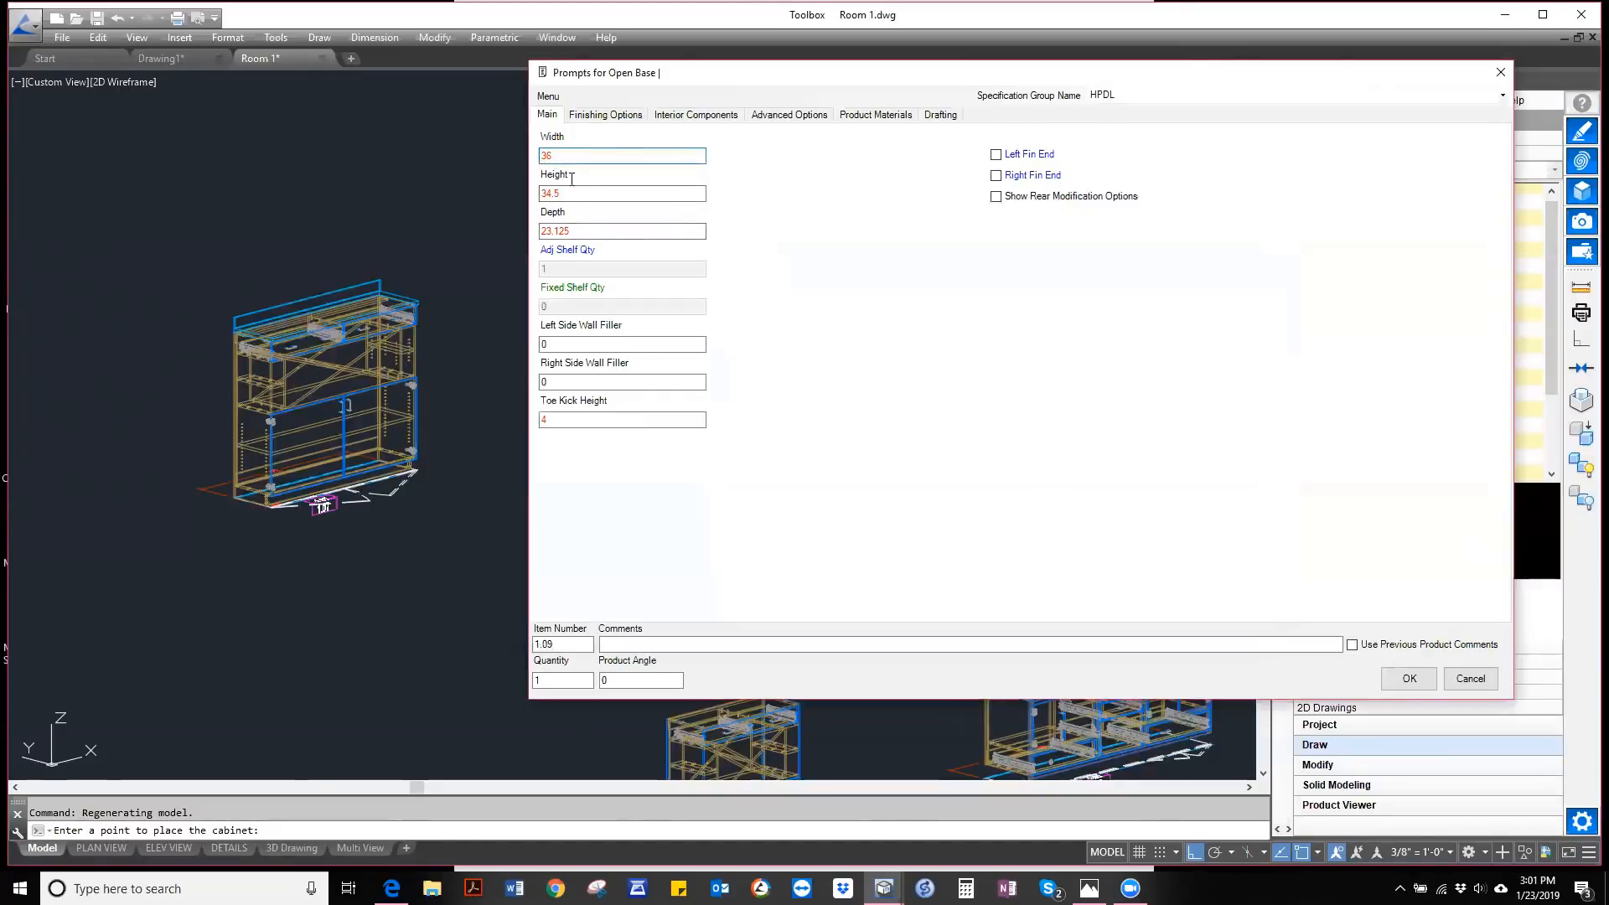
- Try a width of 72 for the Open Base product and cancel its placement
double_click(547, 155)
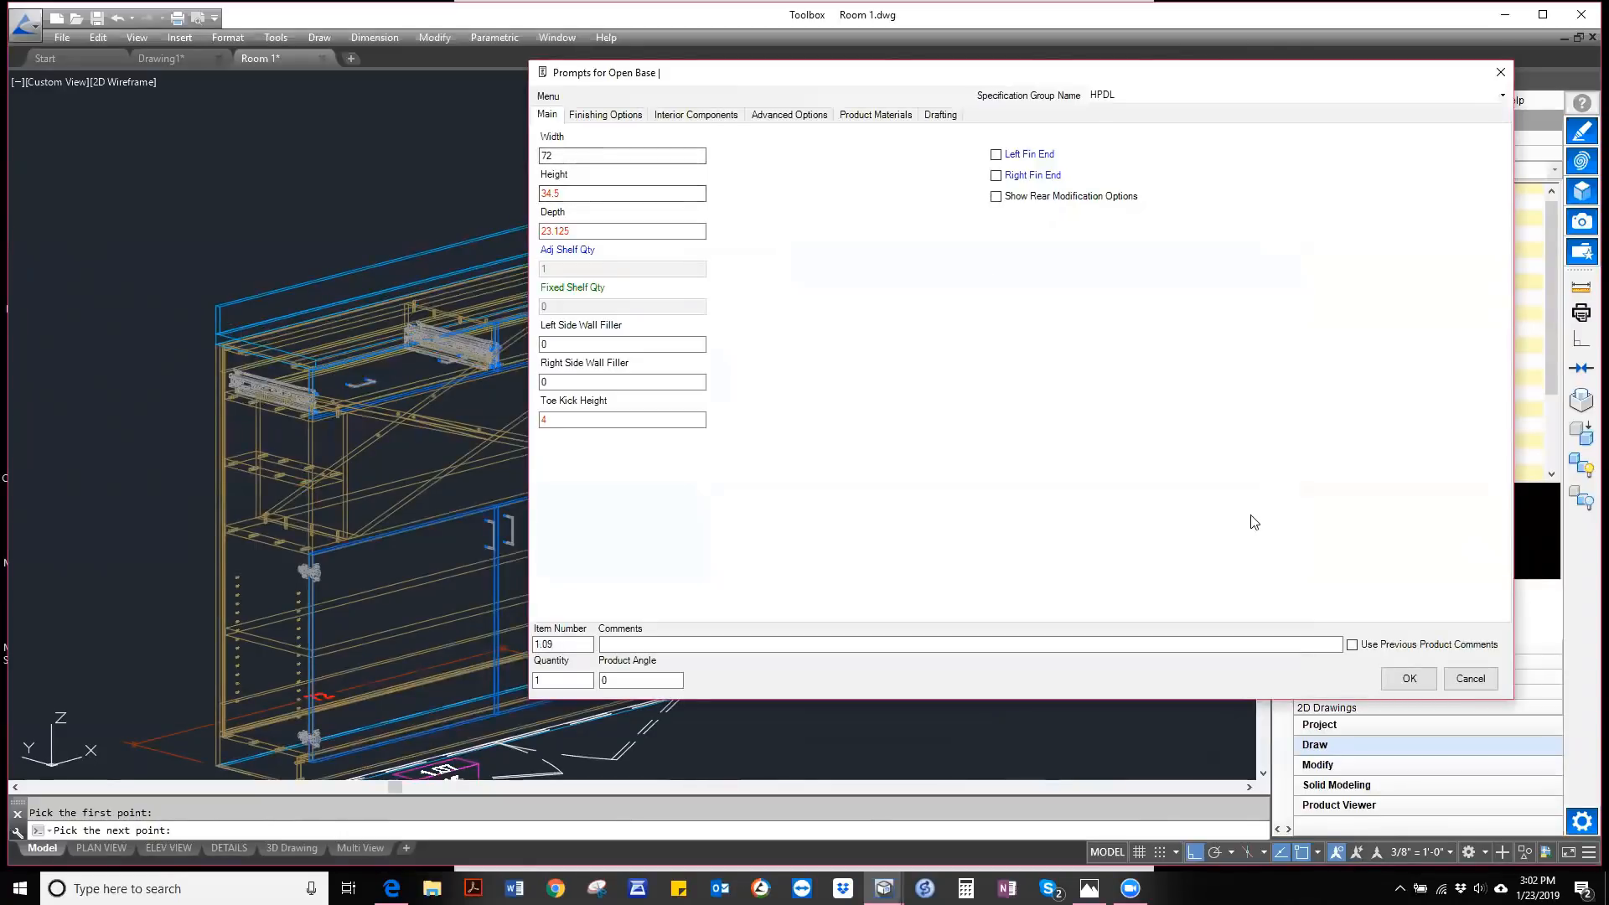
left_click(1472, 682)
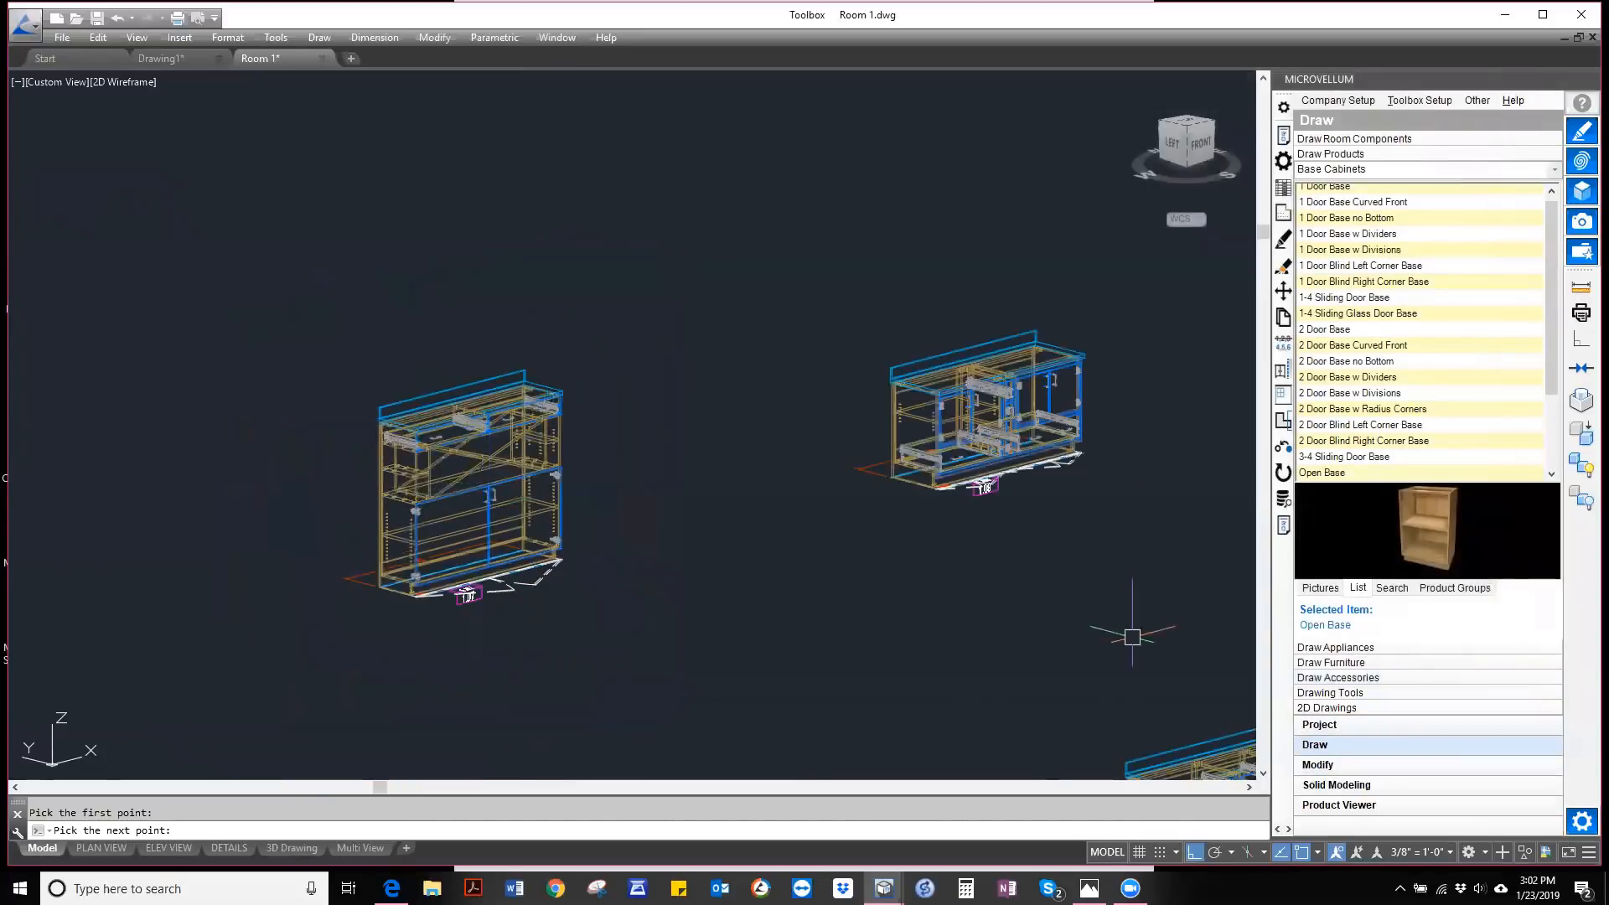
- Save the customised Base Starter Vertical cabinet to the library's Miscellaneous category as "LIve Cabinet", including its product-specific subassemblies
left_click(1324, 765)
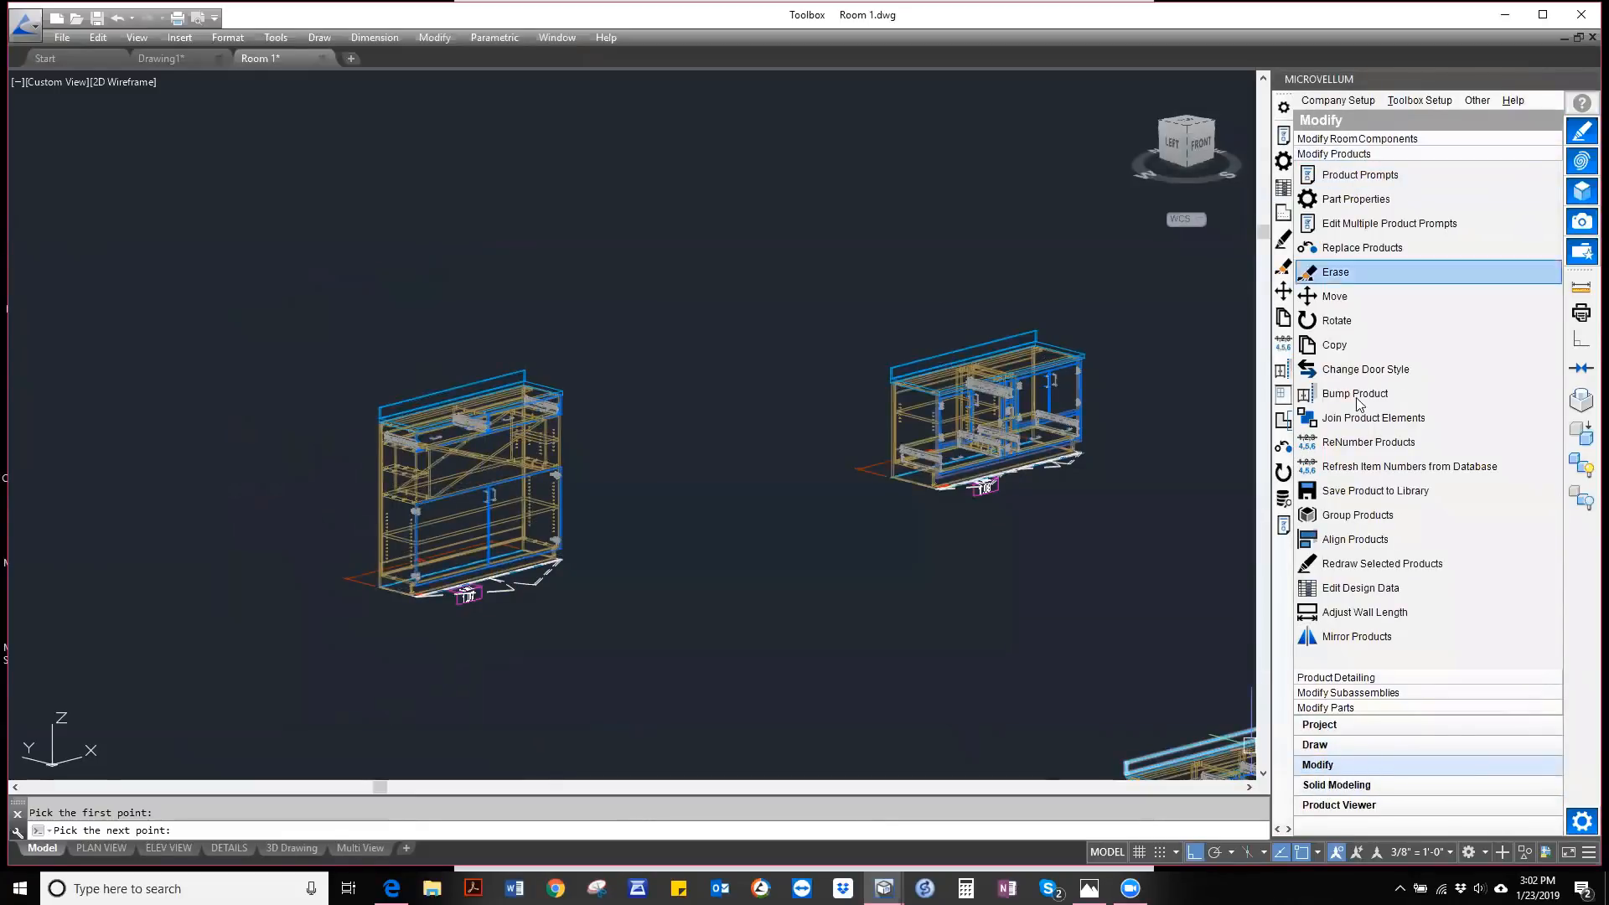
left_click(1341, 492)
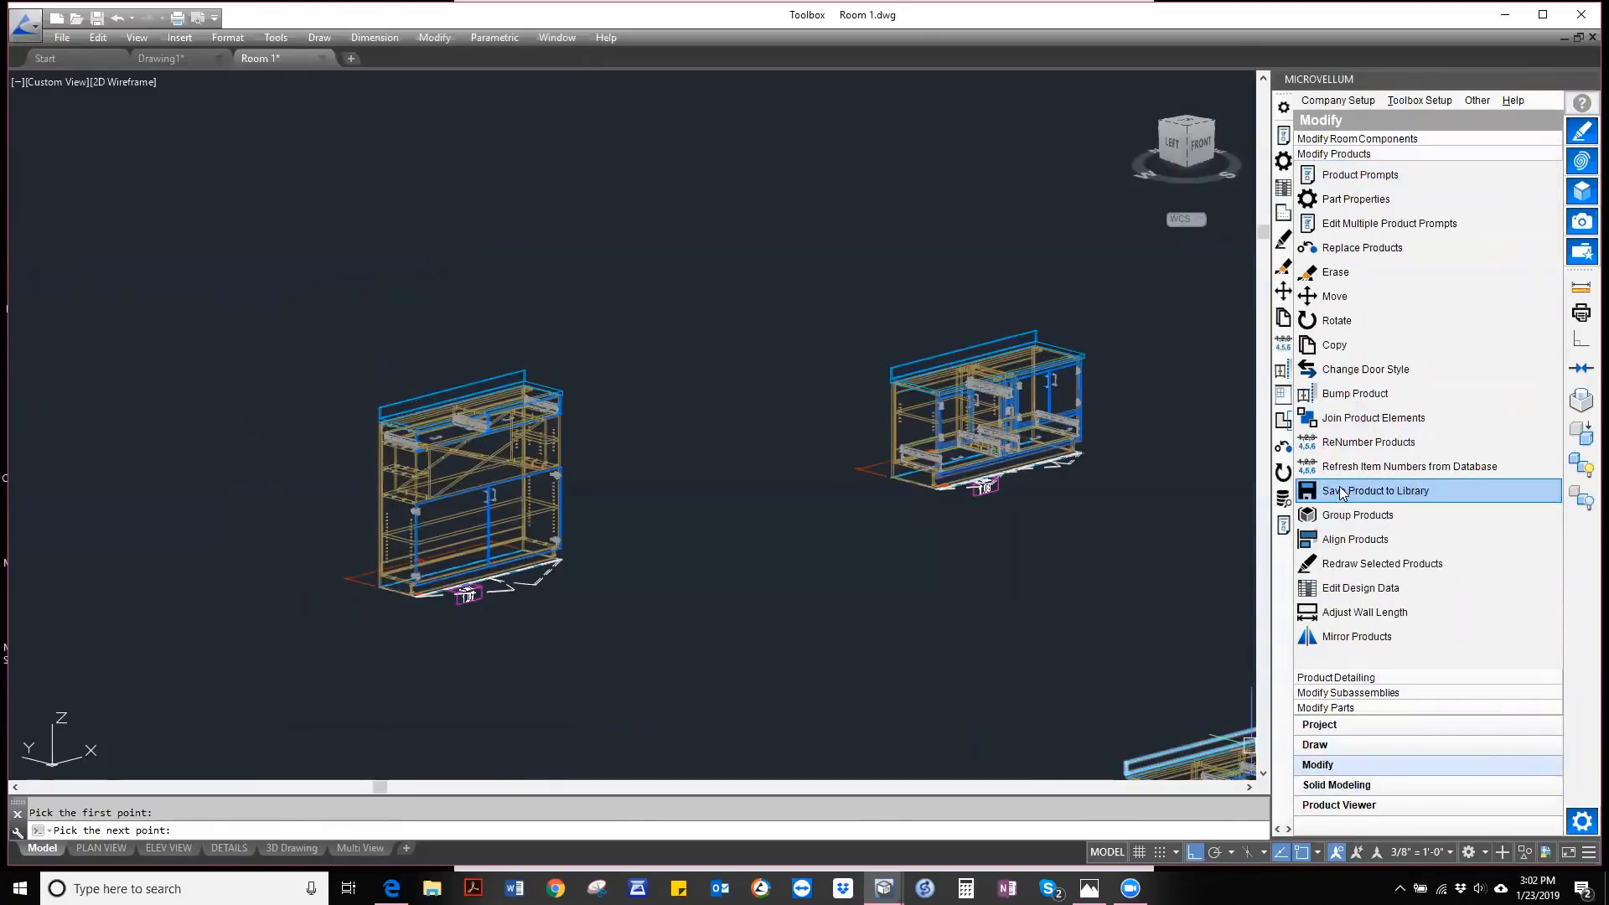
left_click(562, 444)
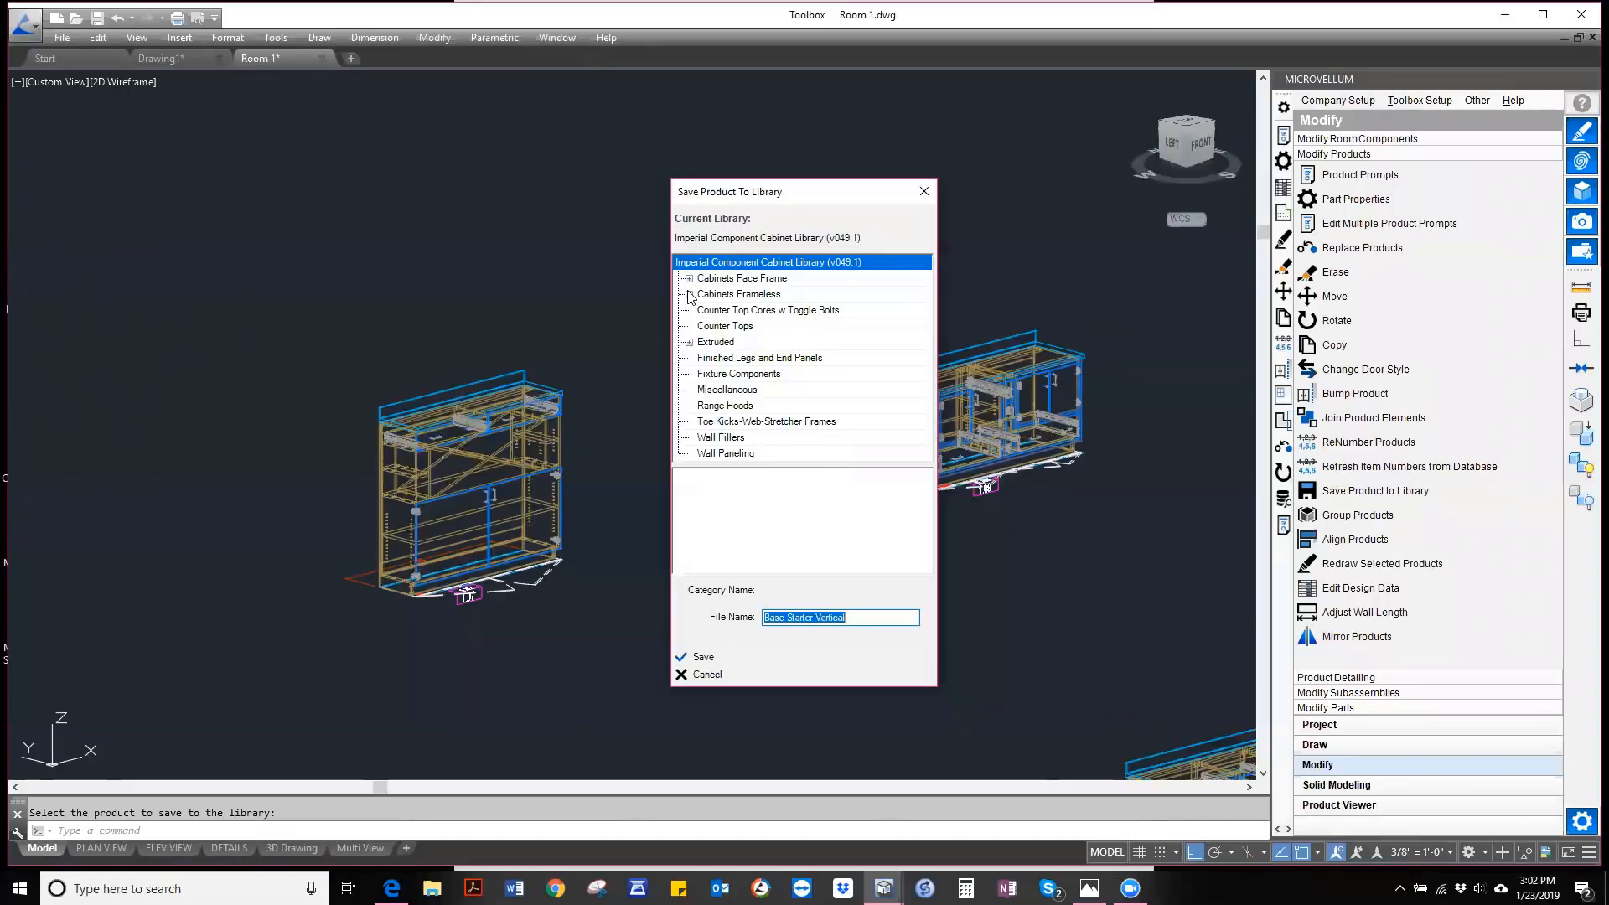
left_click(726, 390)
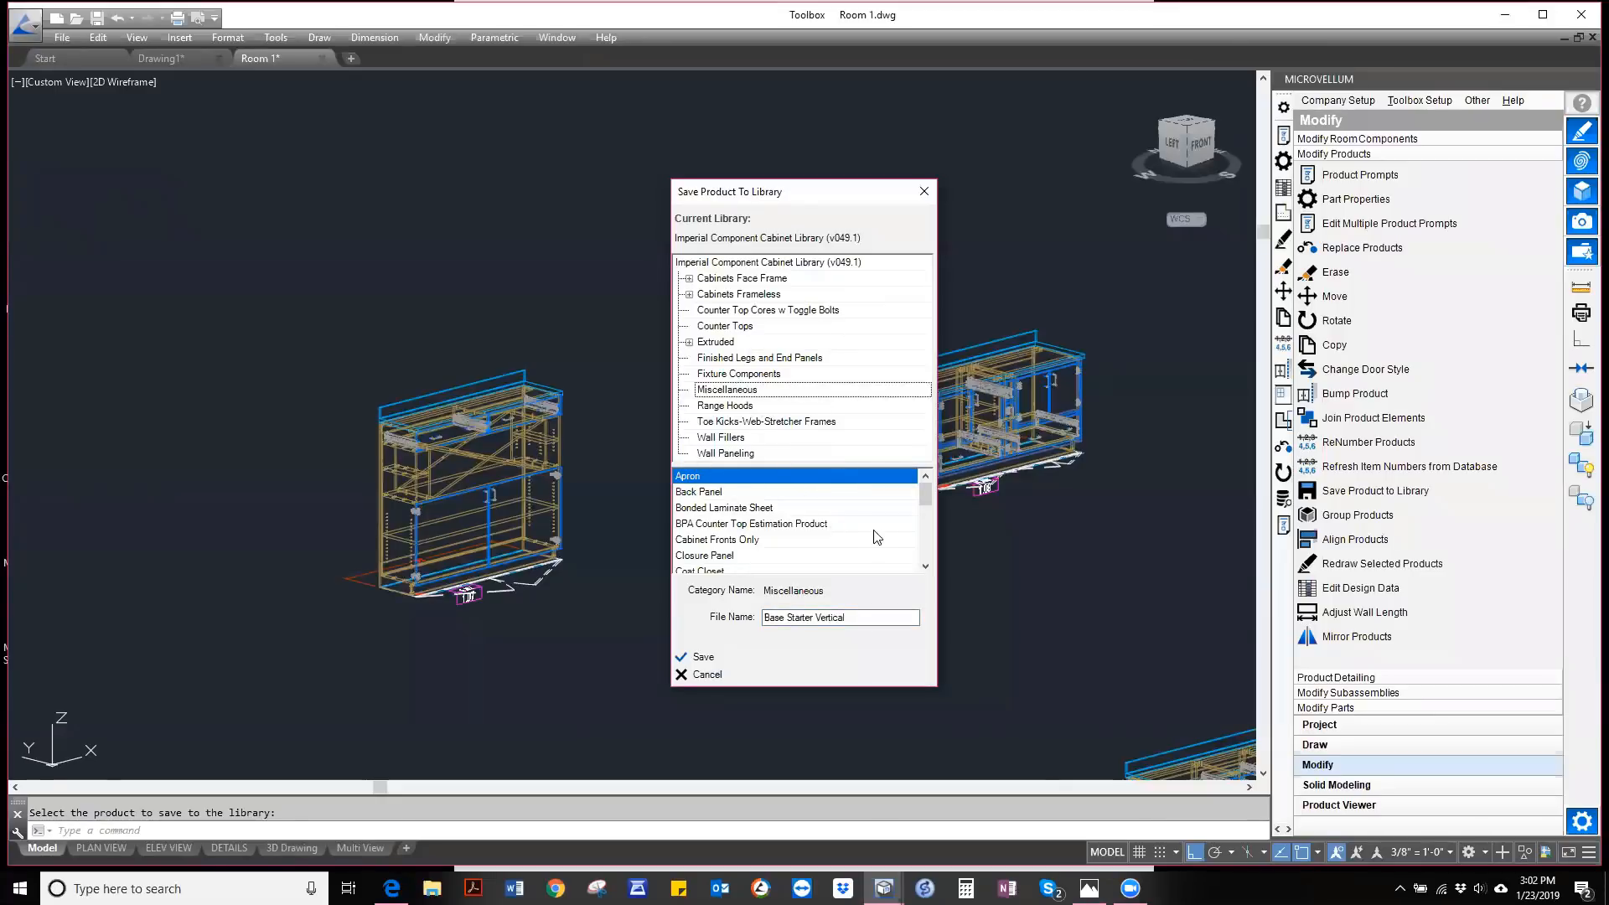
left_click_drag(852, 617, 702, 646)
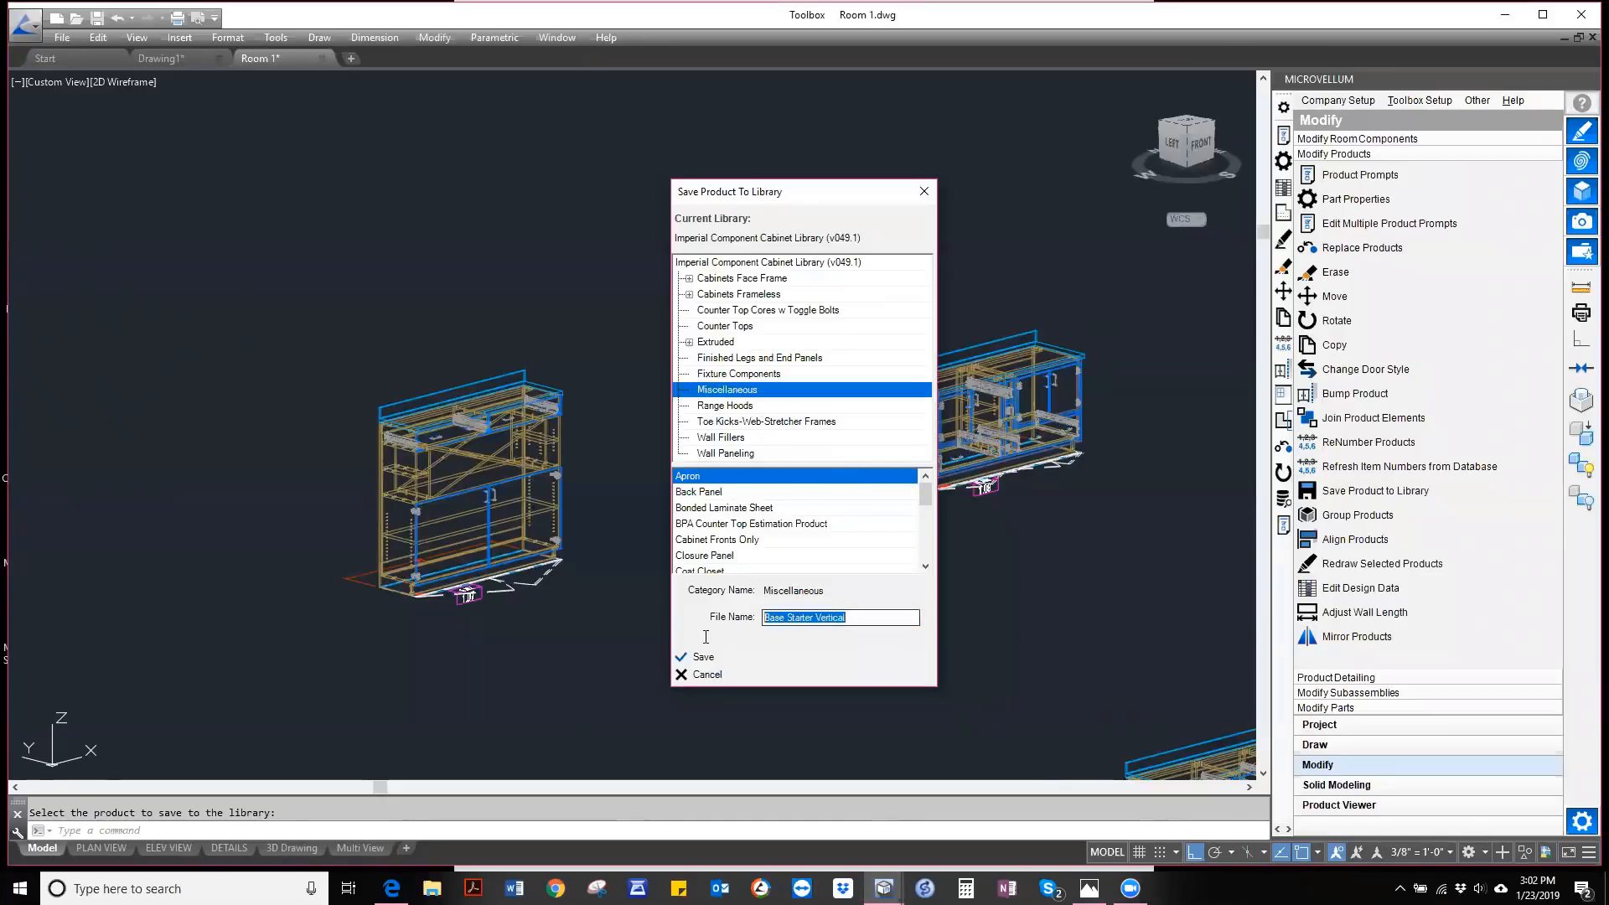
type("Live Cabinet")
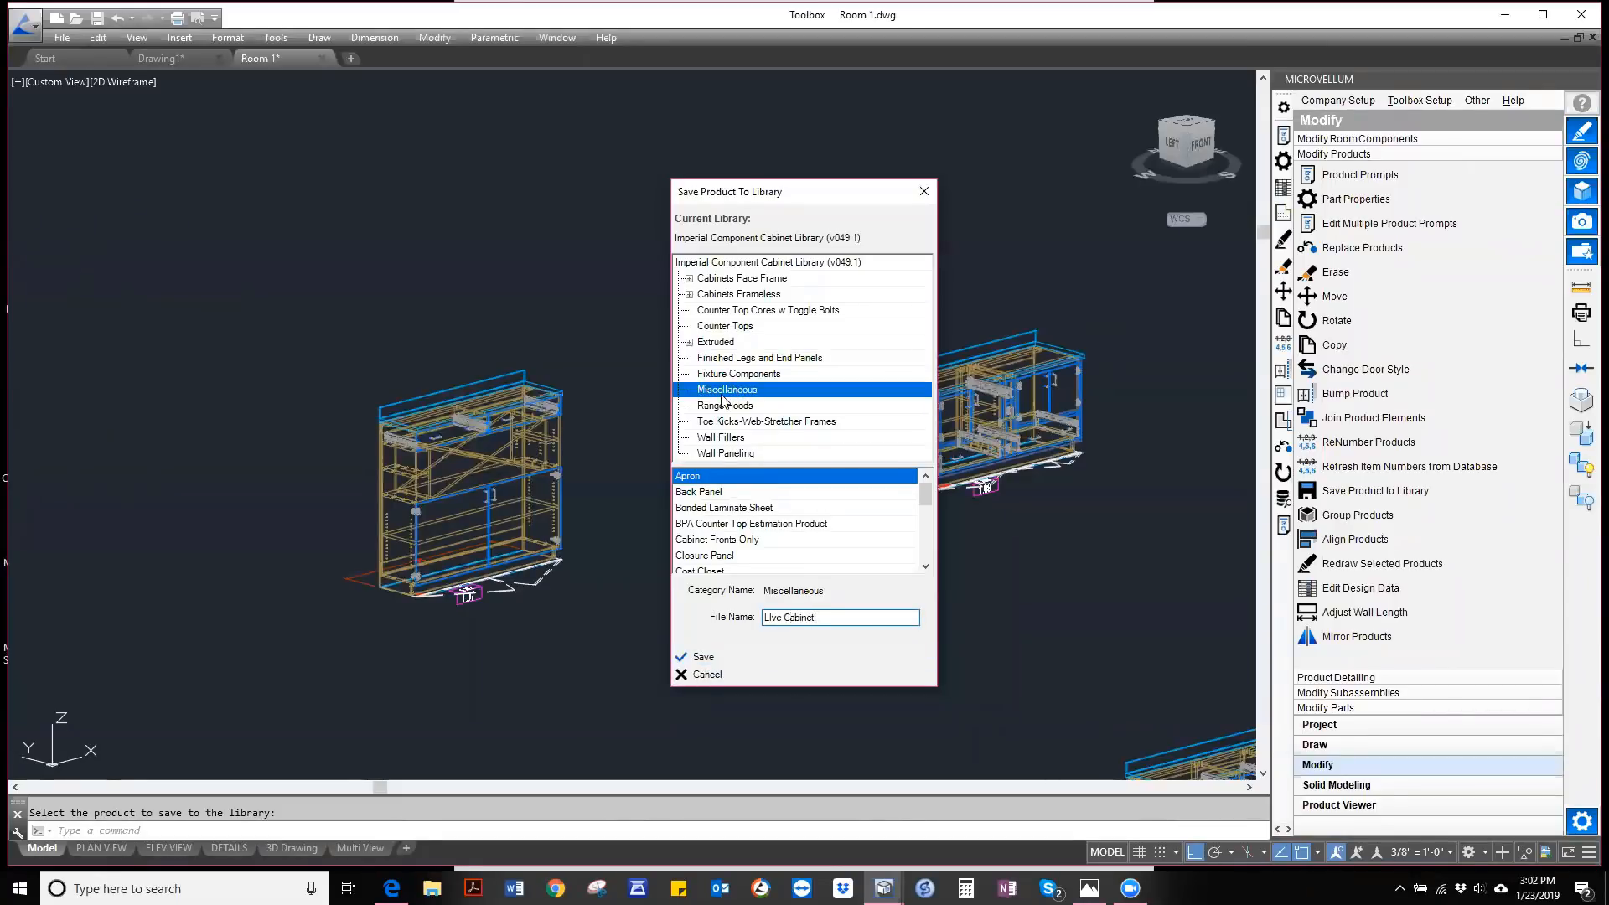
left_click(745, 654)
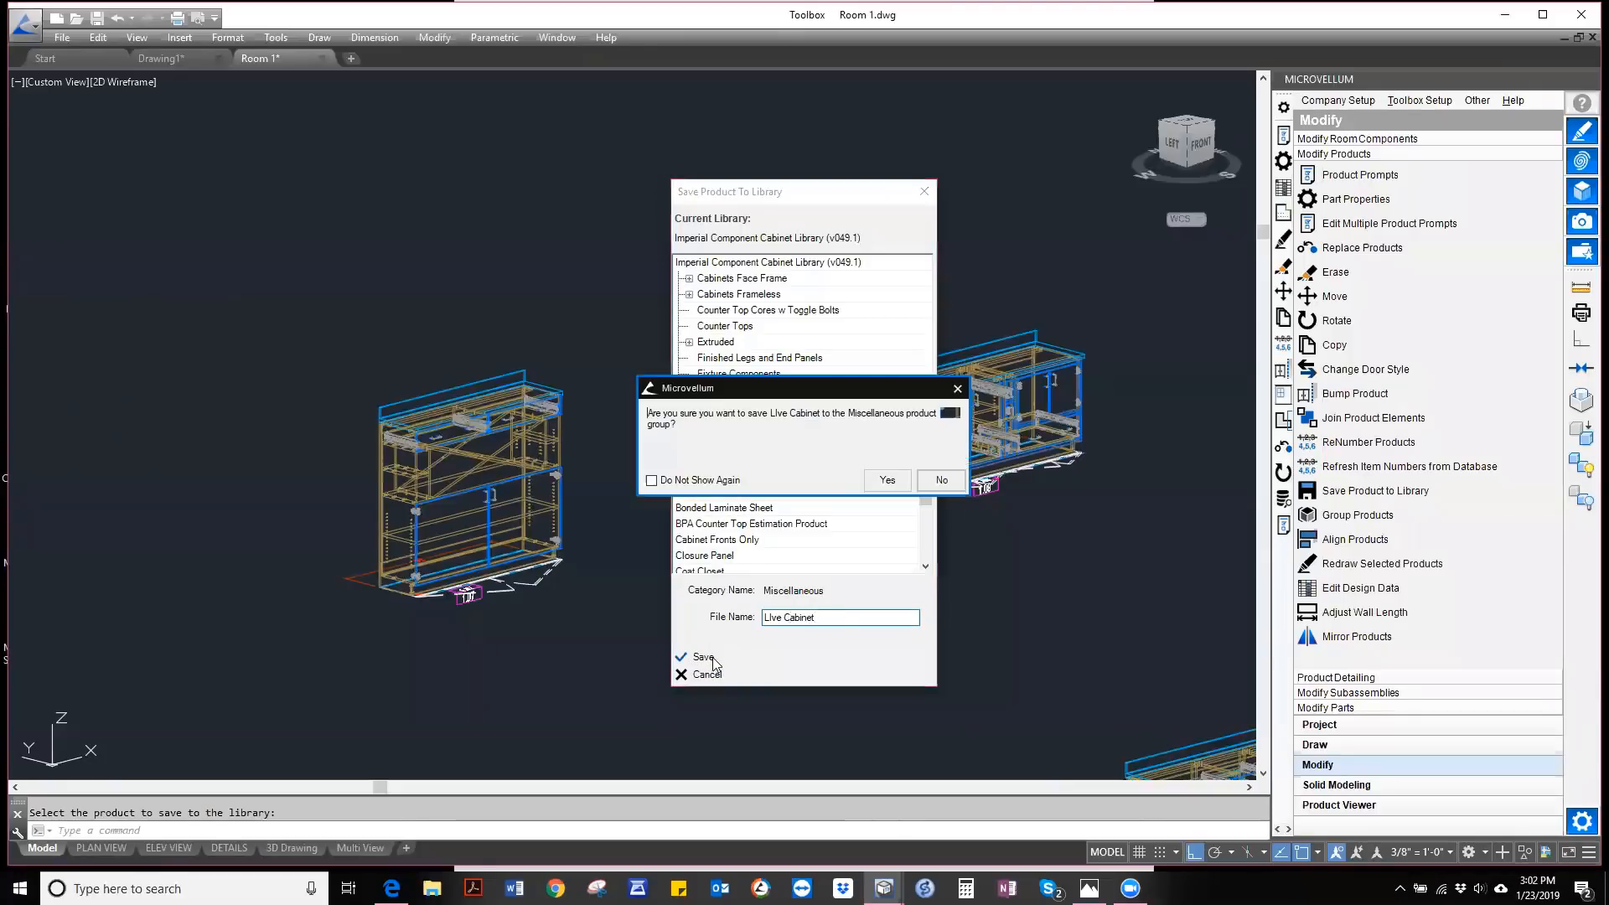
left_click(882, 484)
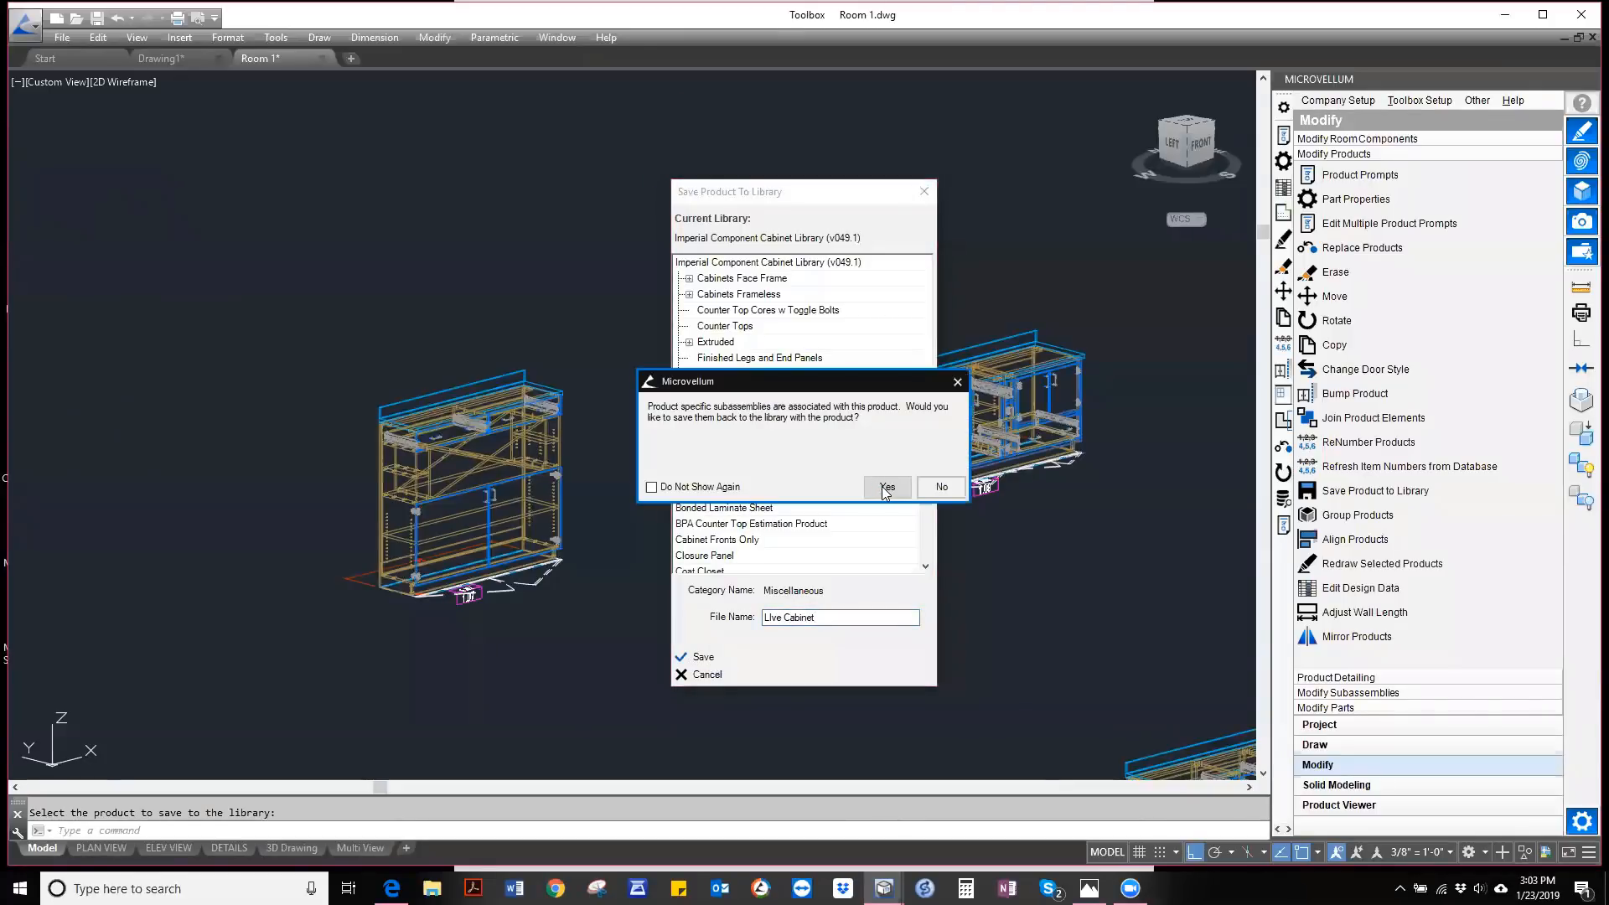
left_click(885, 488)
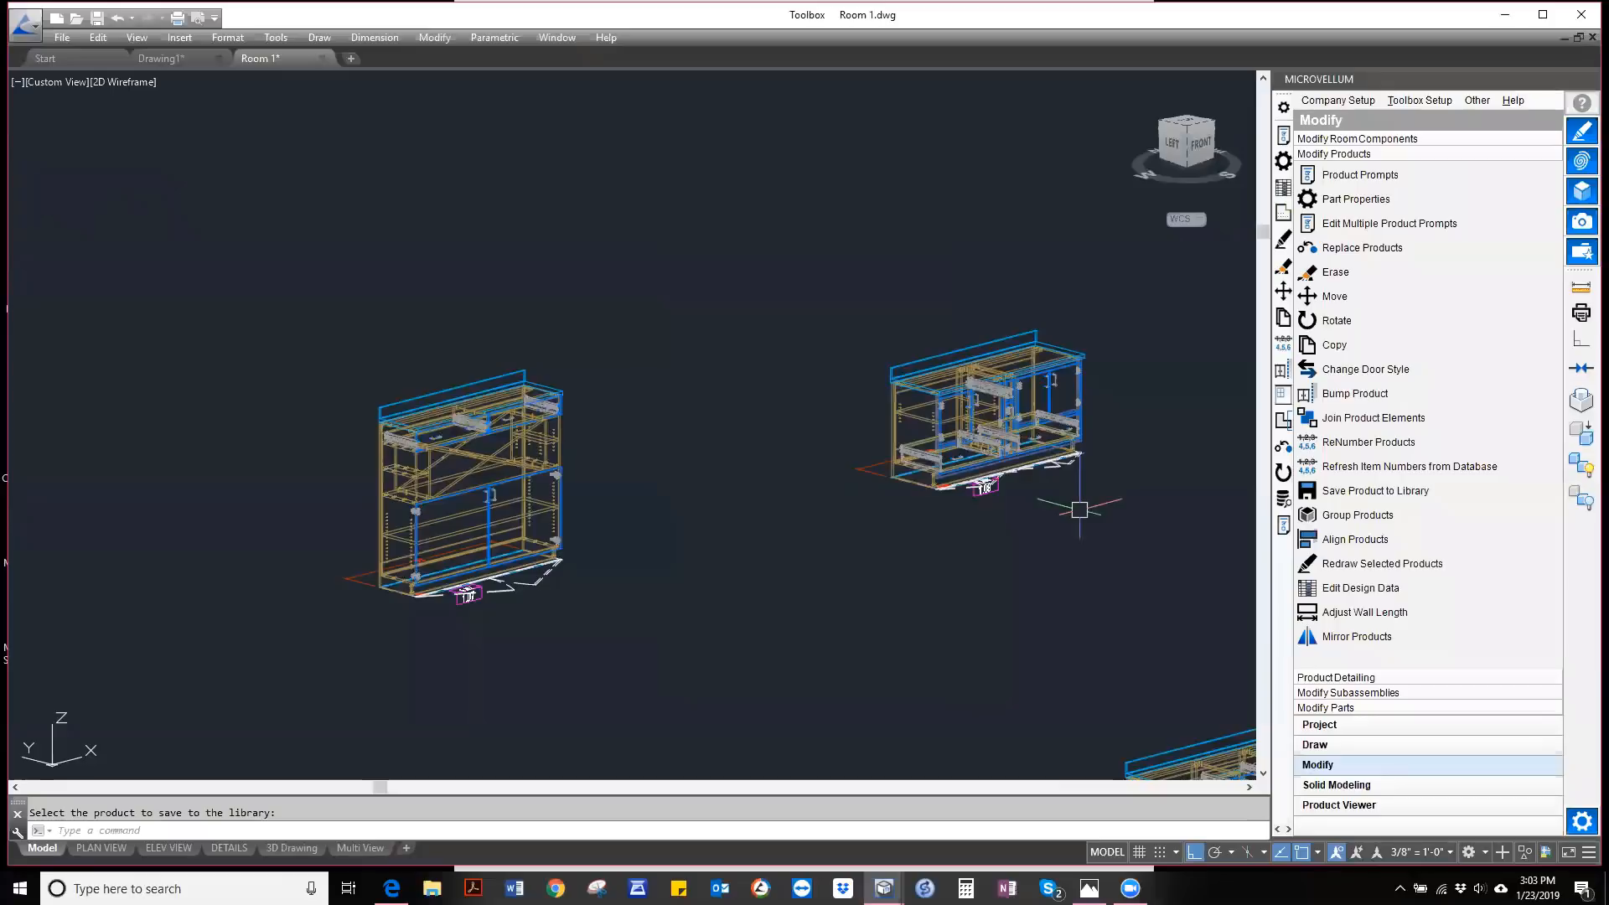
- Browse the Miscellaneous category of products to draw for the newly saved cabinet
left_click(1322, 727)
left_click(1322, 746)
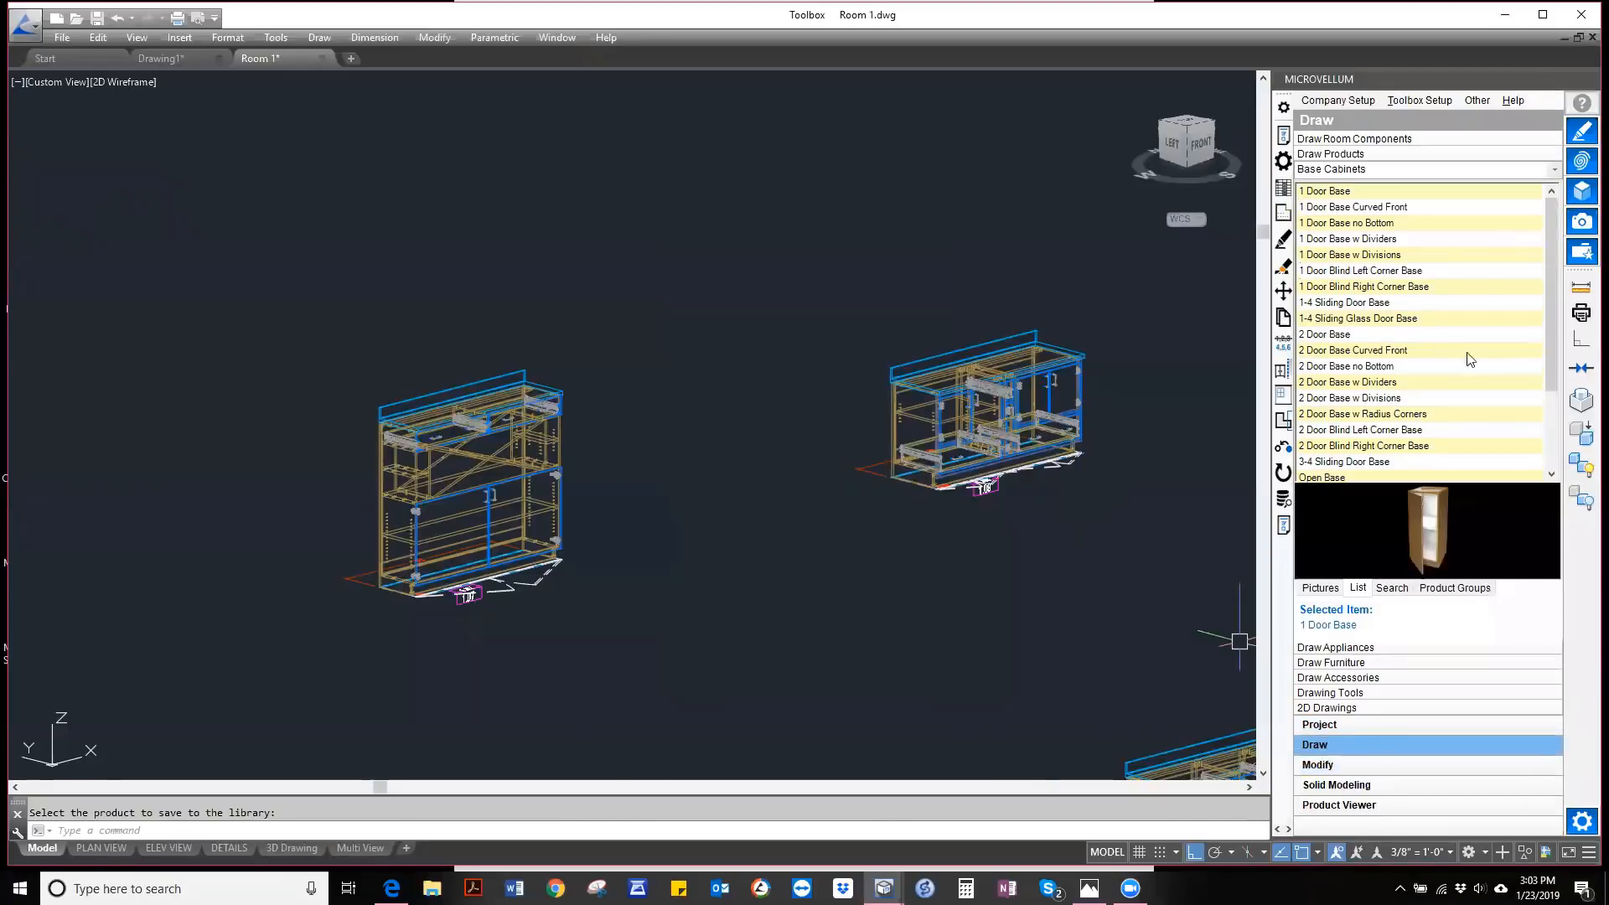
left_click(1554, 170)
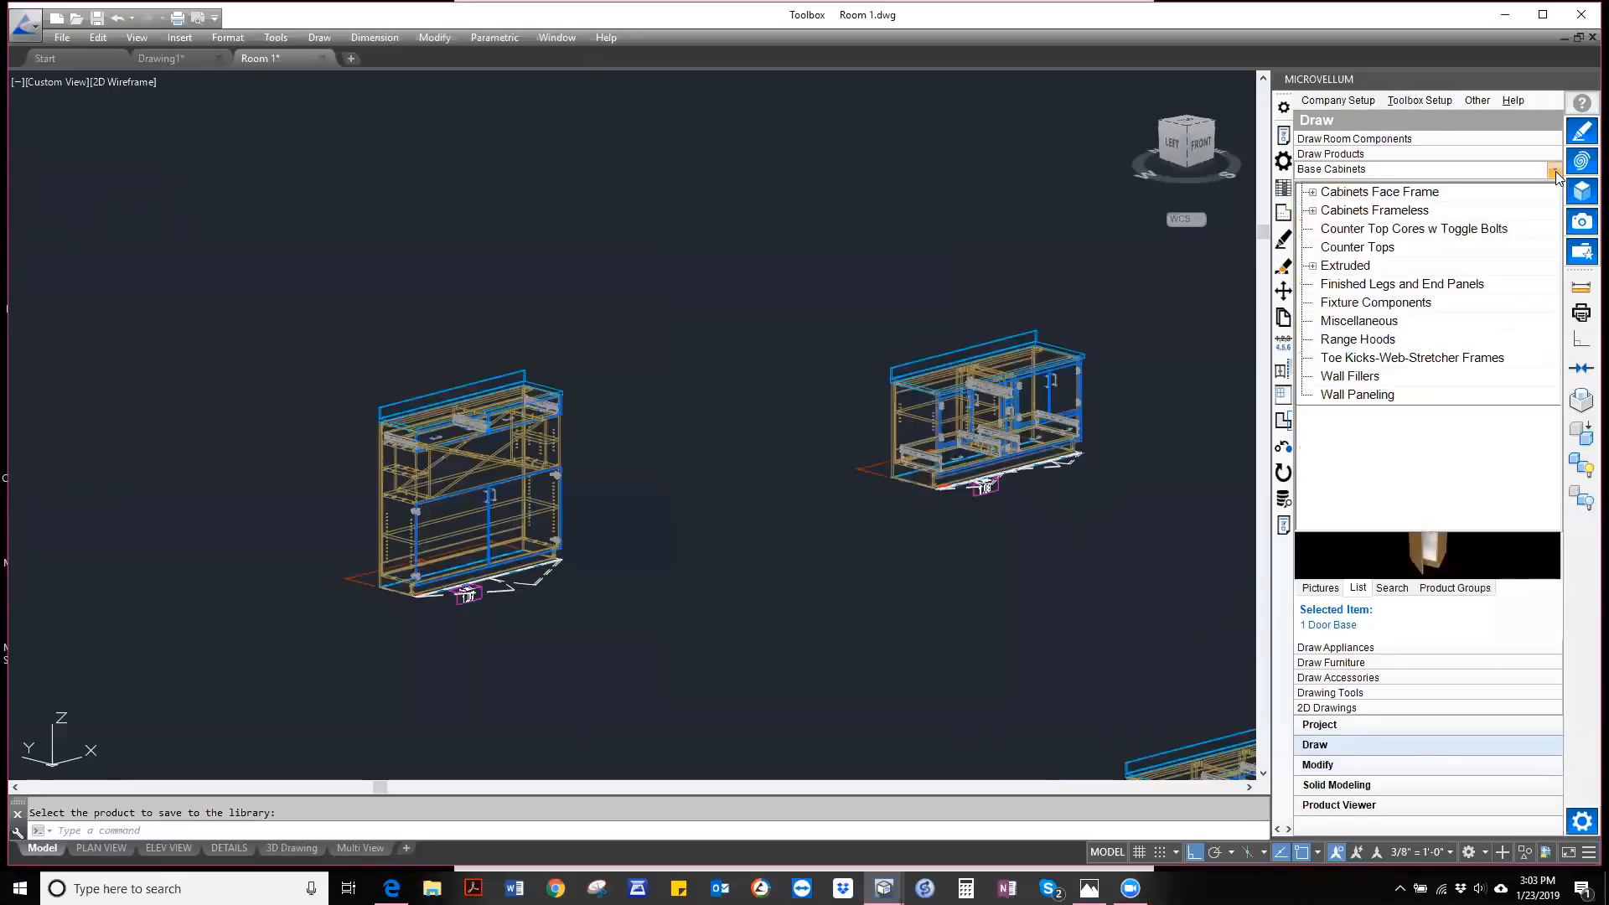
left_click(1391, 320)
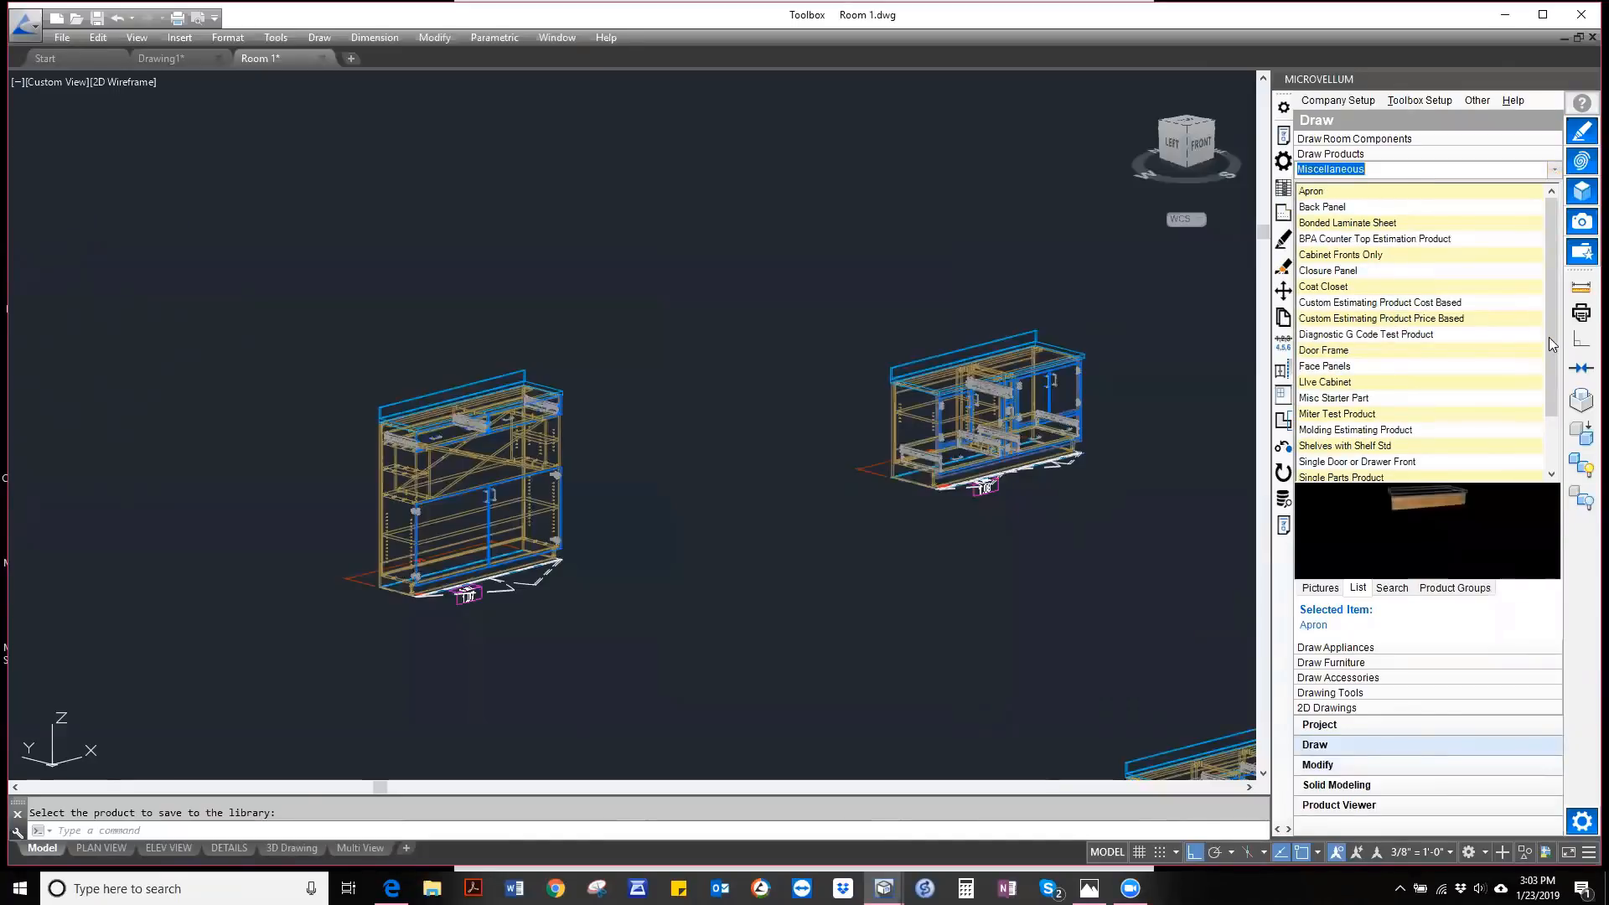
left_click_drag(1548, 337, 1556, 468)
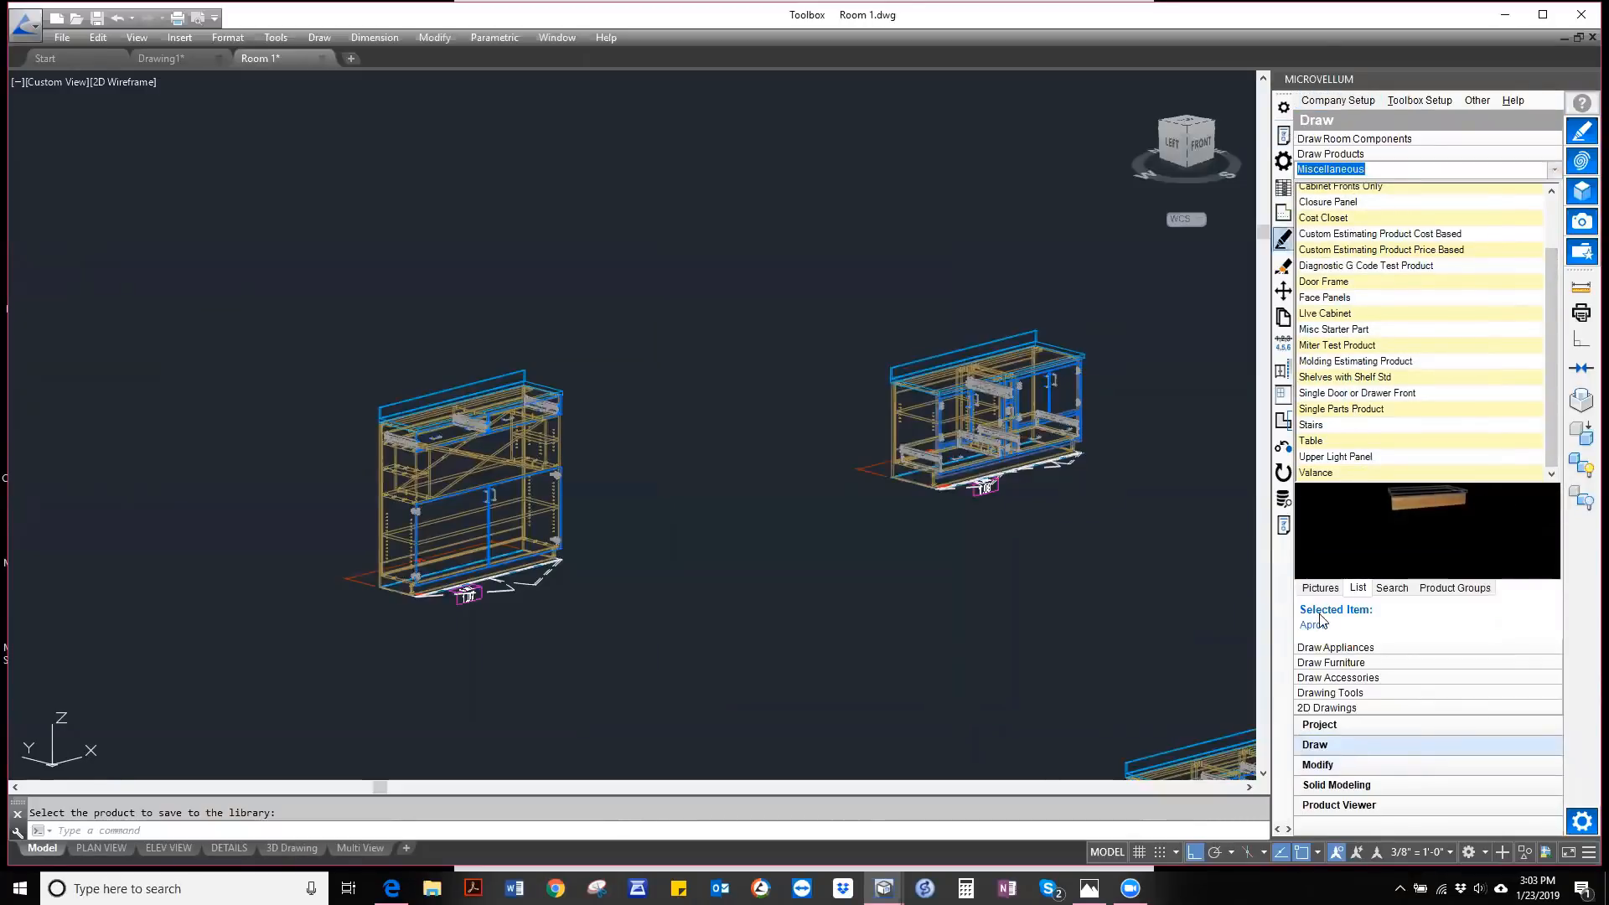
- View the projects list and the active library selection, closing both without changing project or library
left_click(1313, 727)
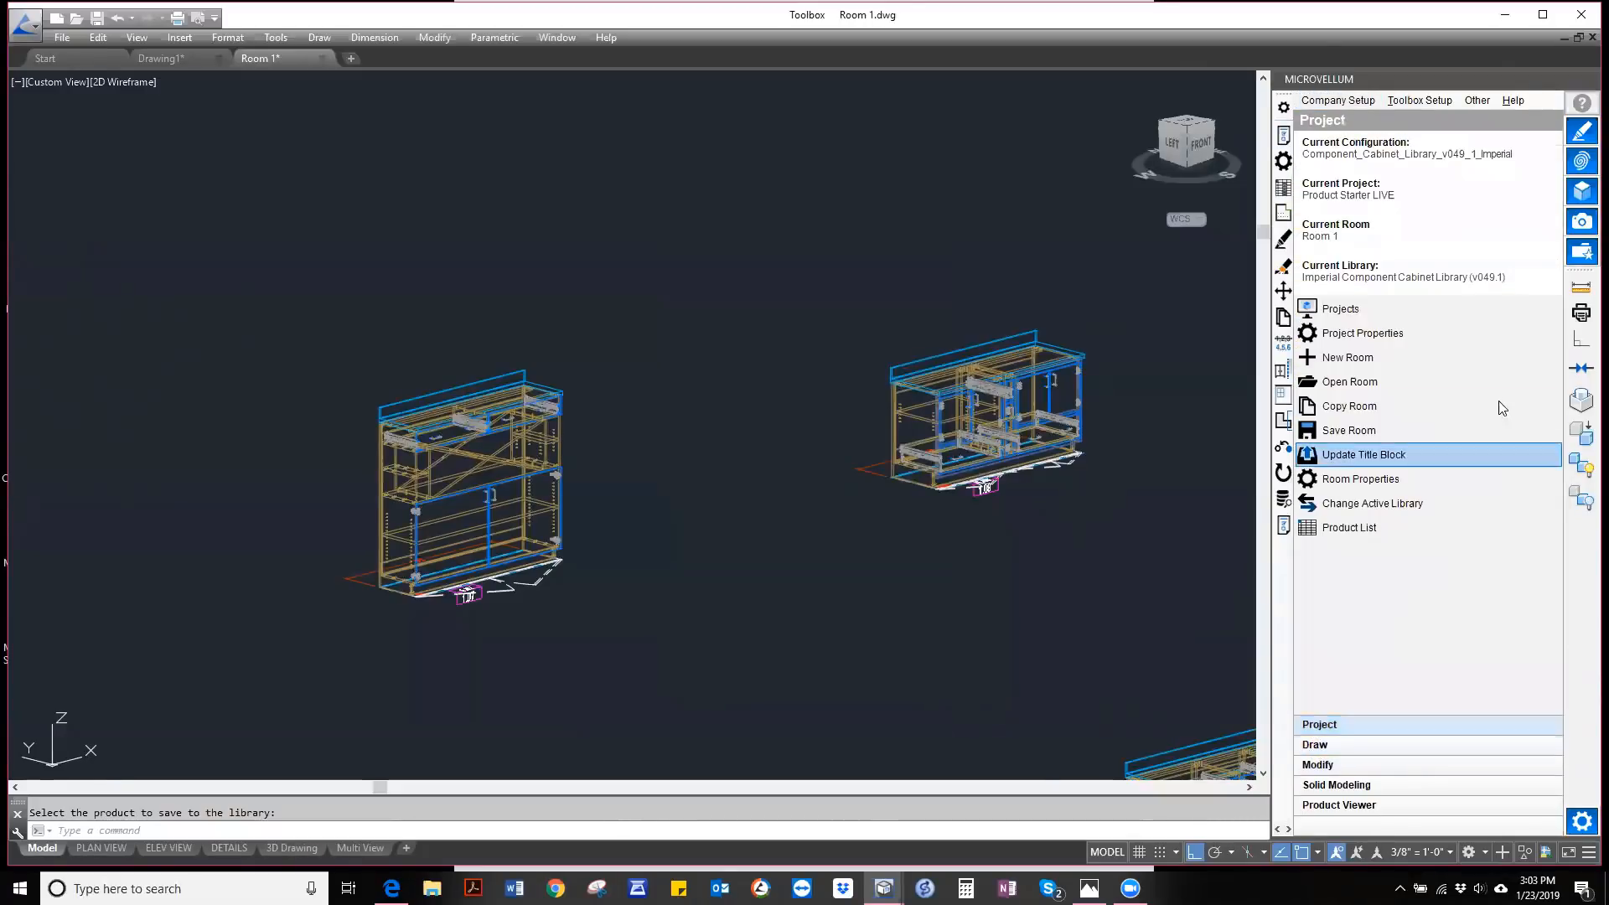
left_click(1349, 310)
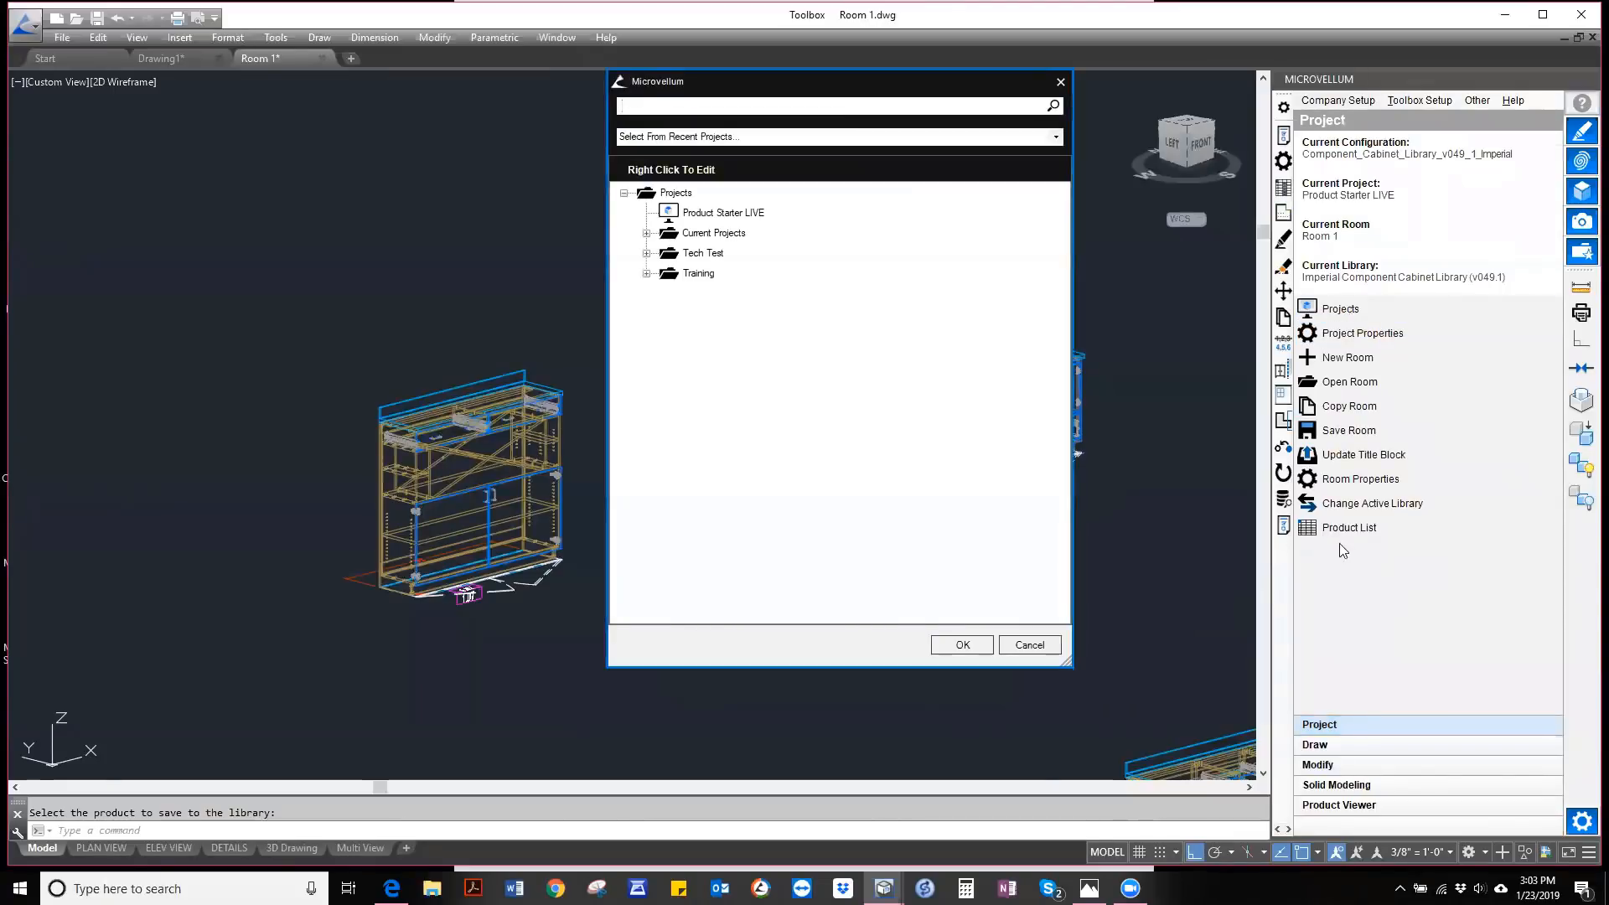
left_click(1029, 644)
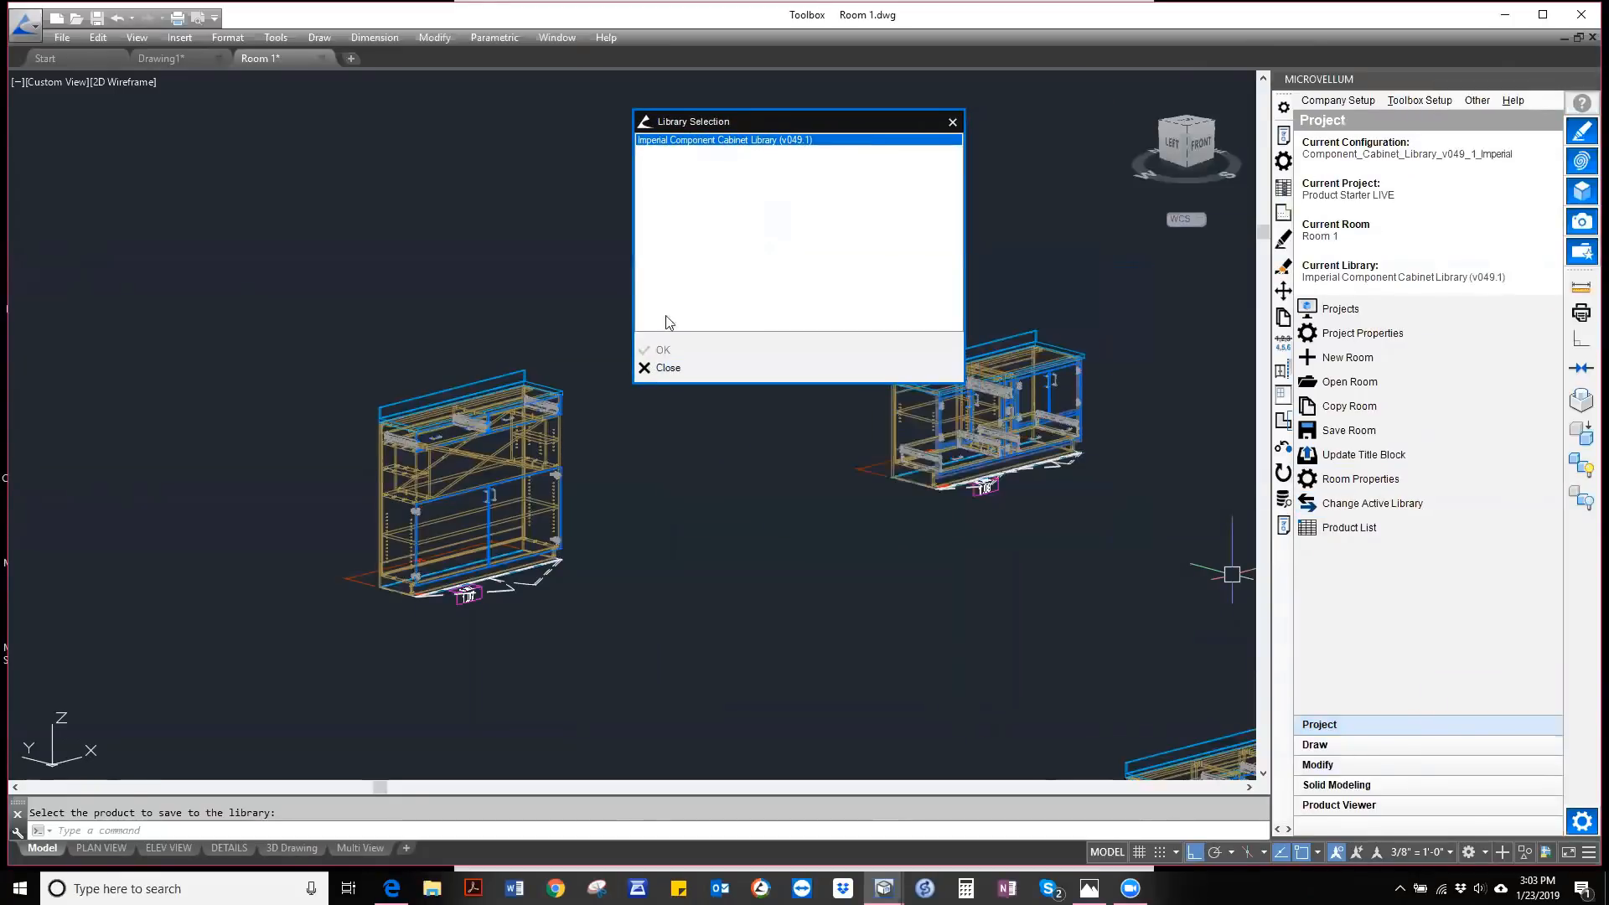
left_click(658, 350)
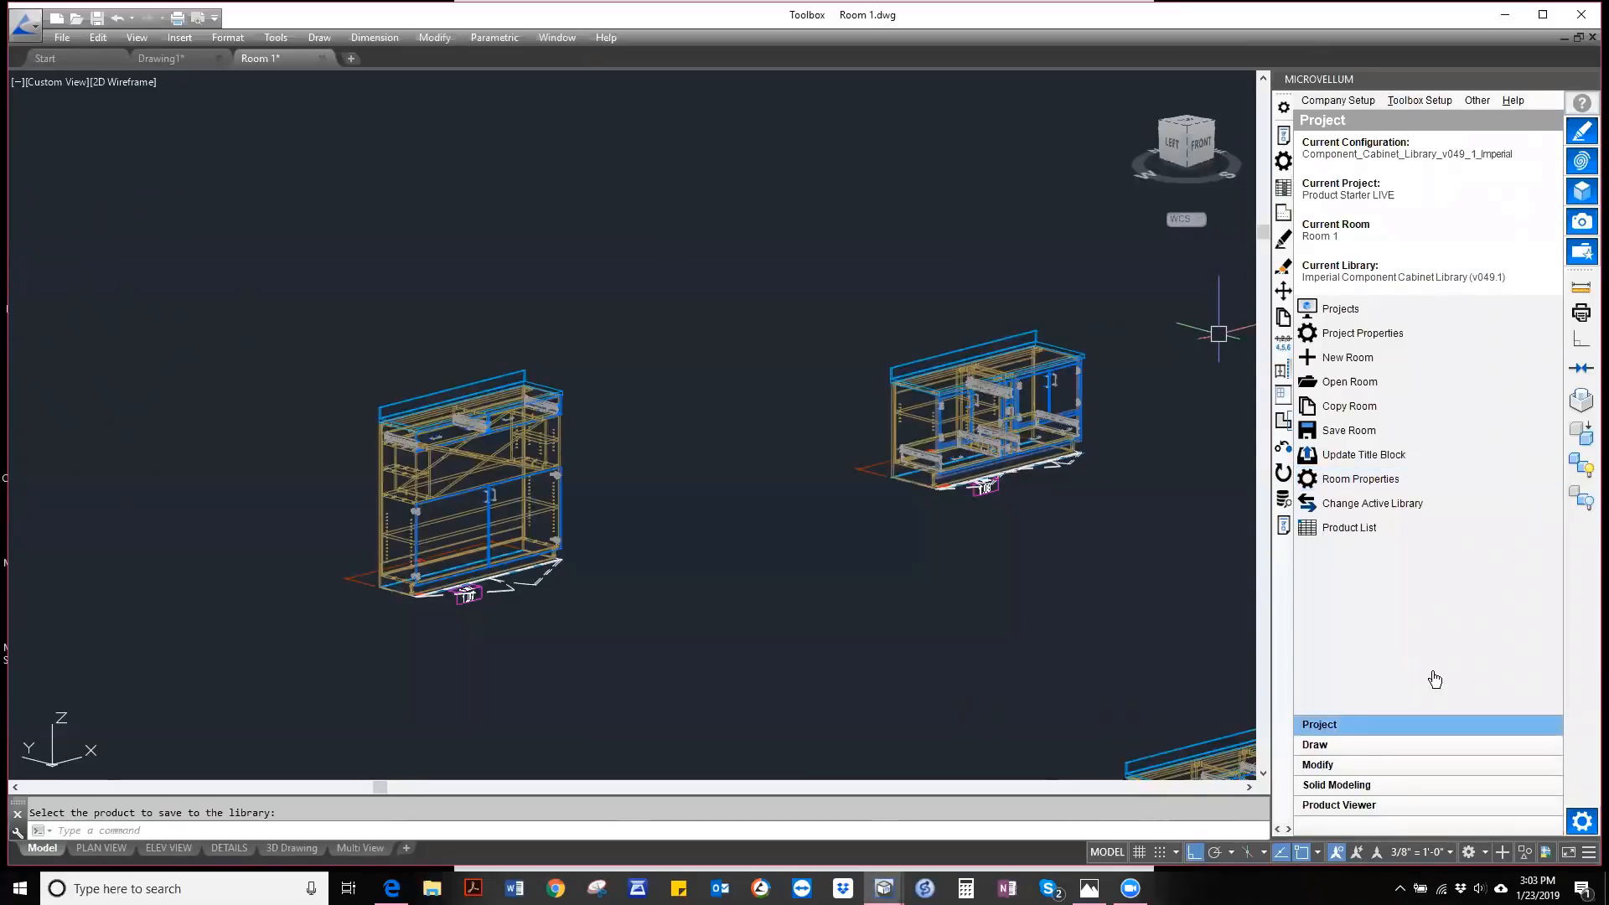
- Place the "LIve Cabinet" product from the Miscellaneous category at a point in the empty area between the existing cabinets, keeping its default prompts
left_click(1358, 747)
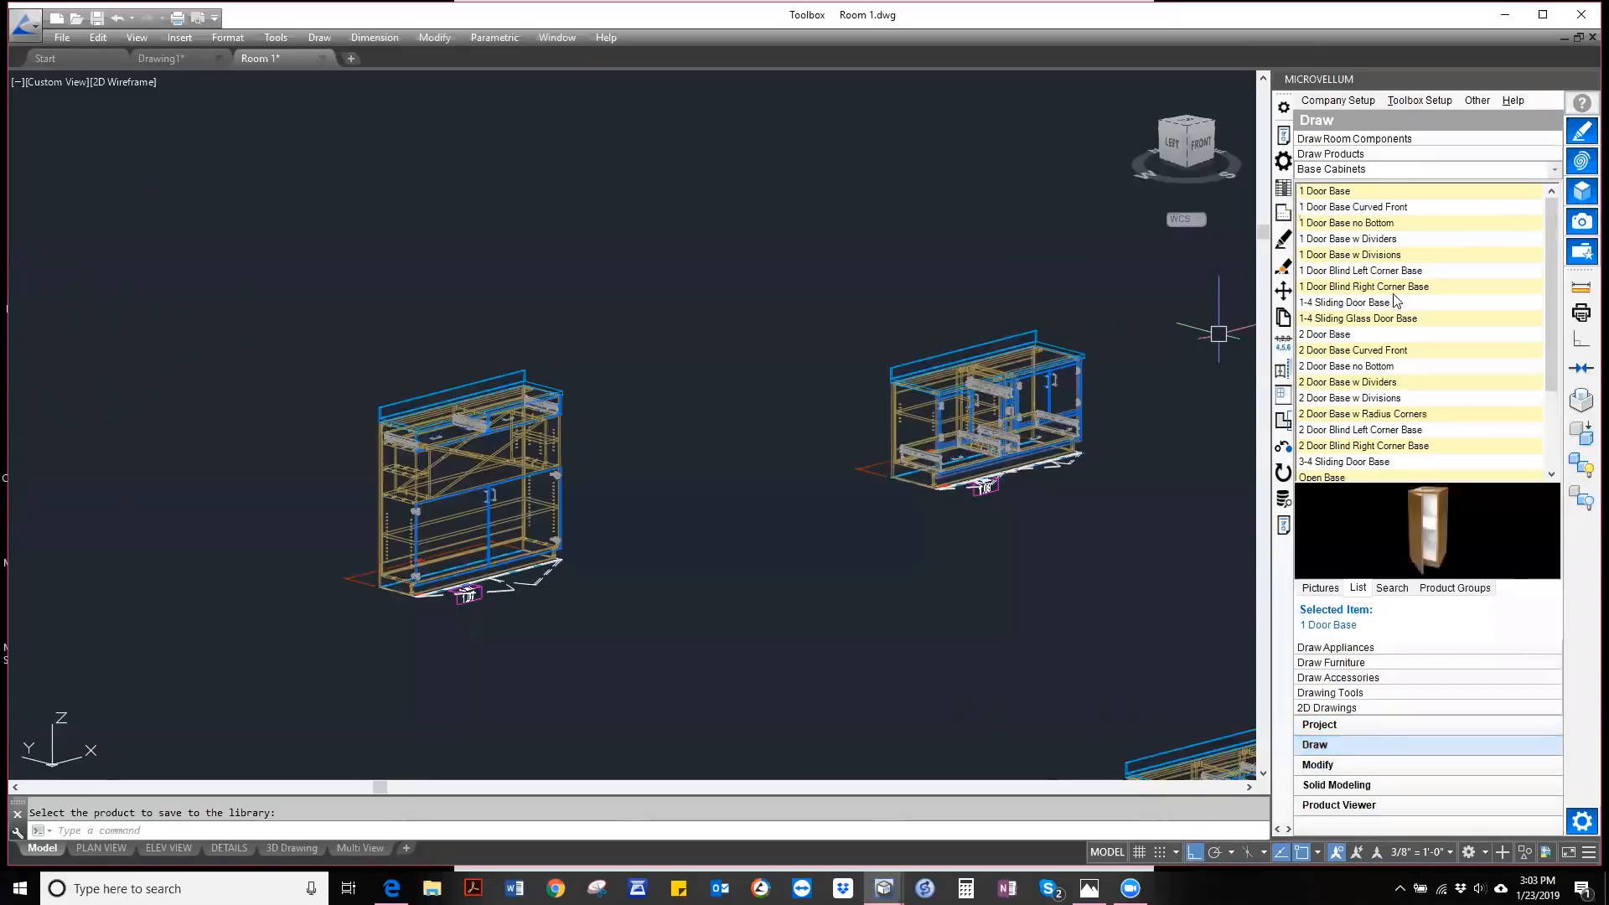
left_click(1553, 173)
left_click(1361, 321)
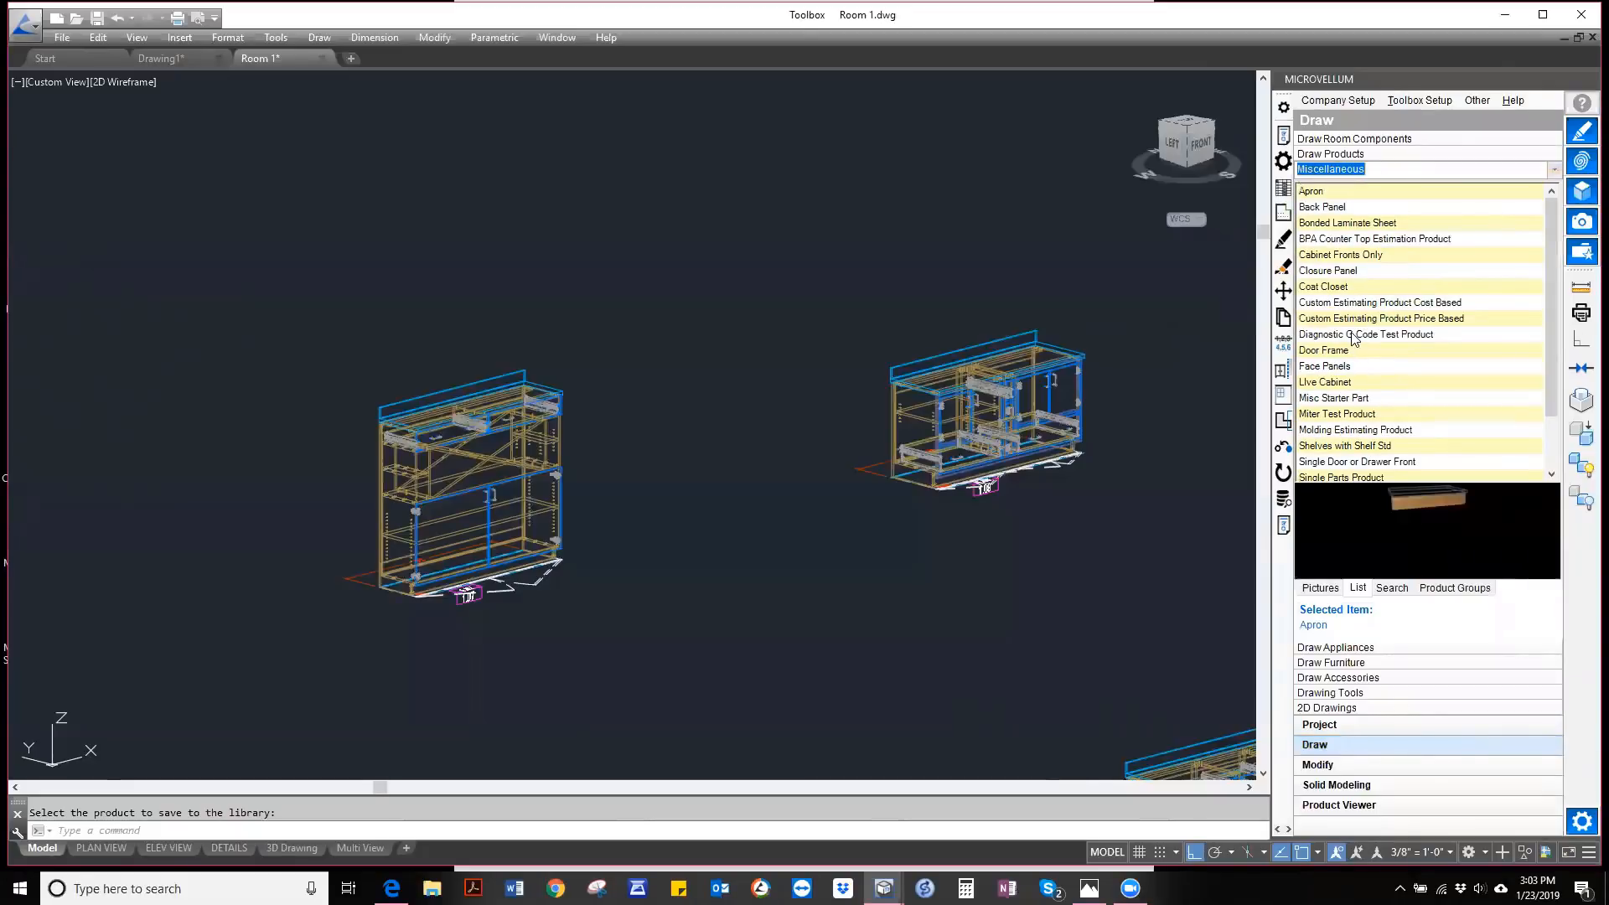
left_click(1315, 383)
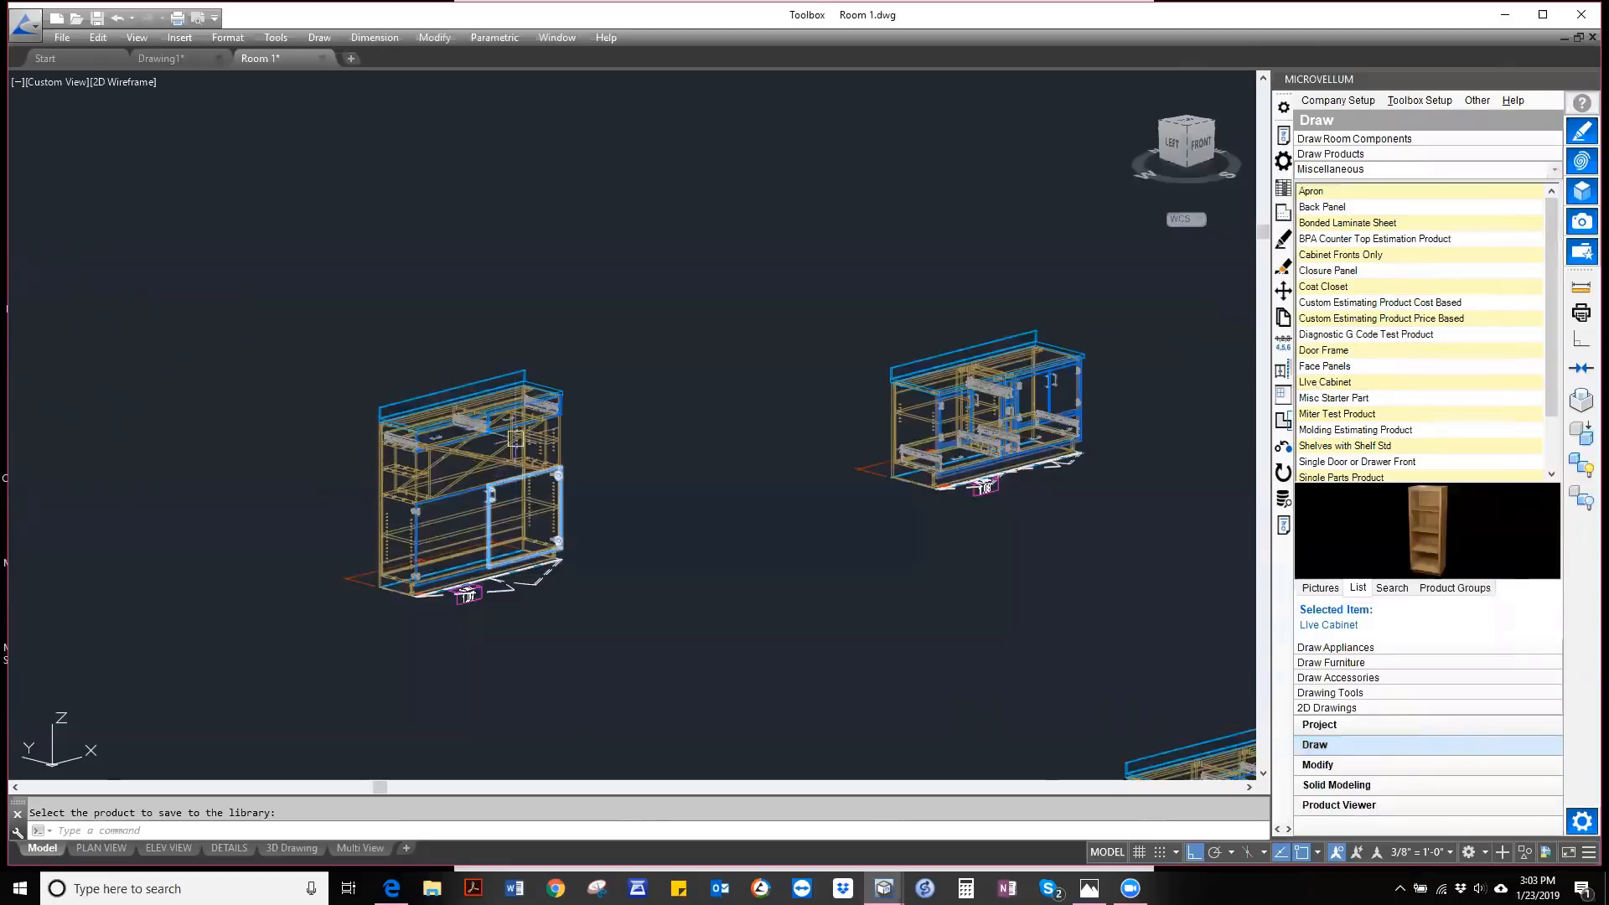
right_click(1320, 383)
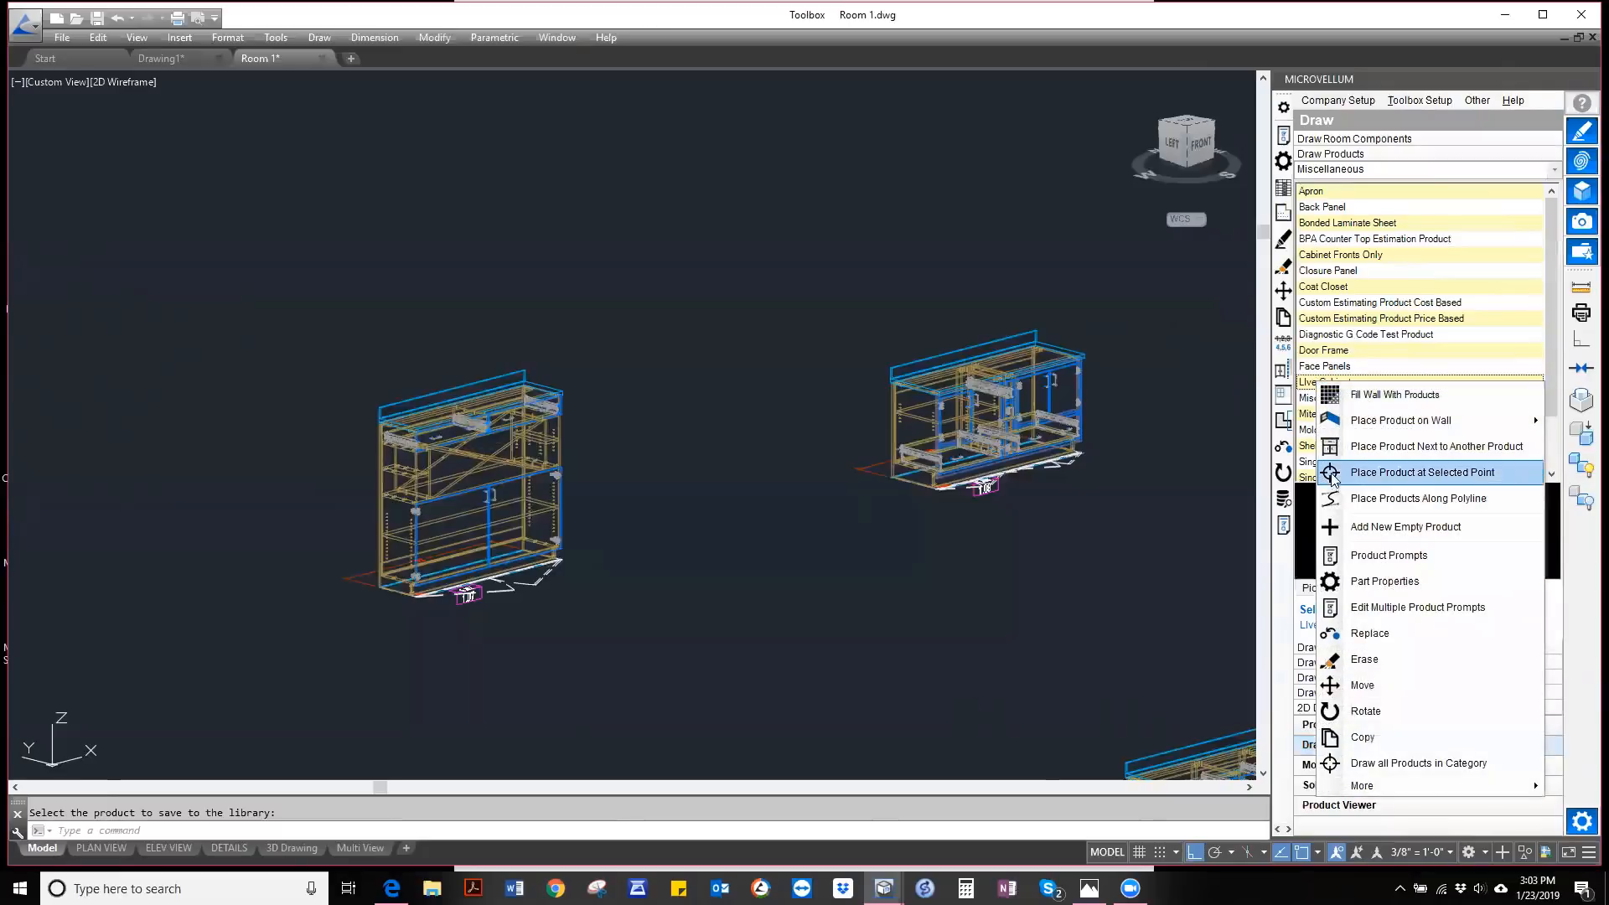
left_click(1416, 471)
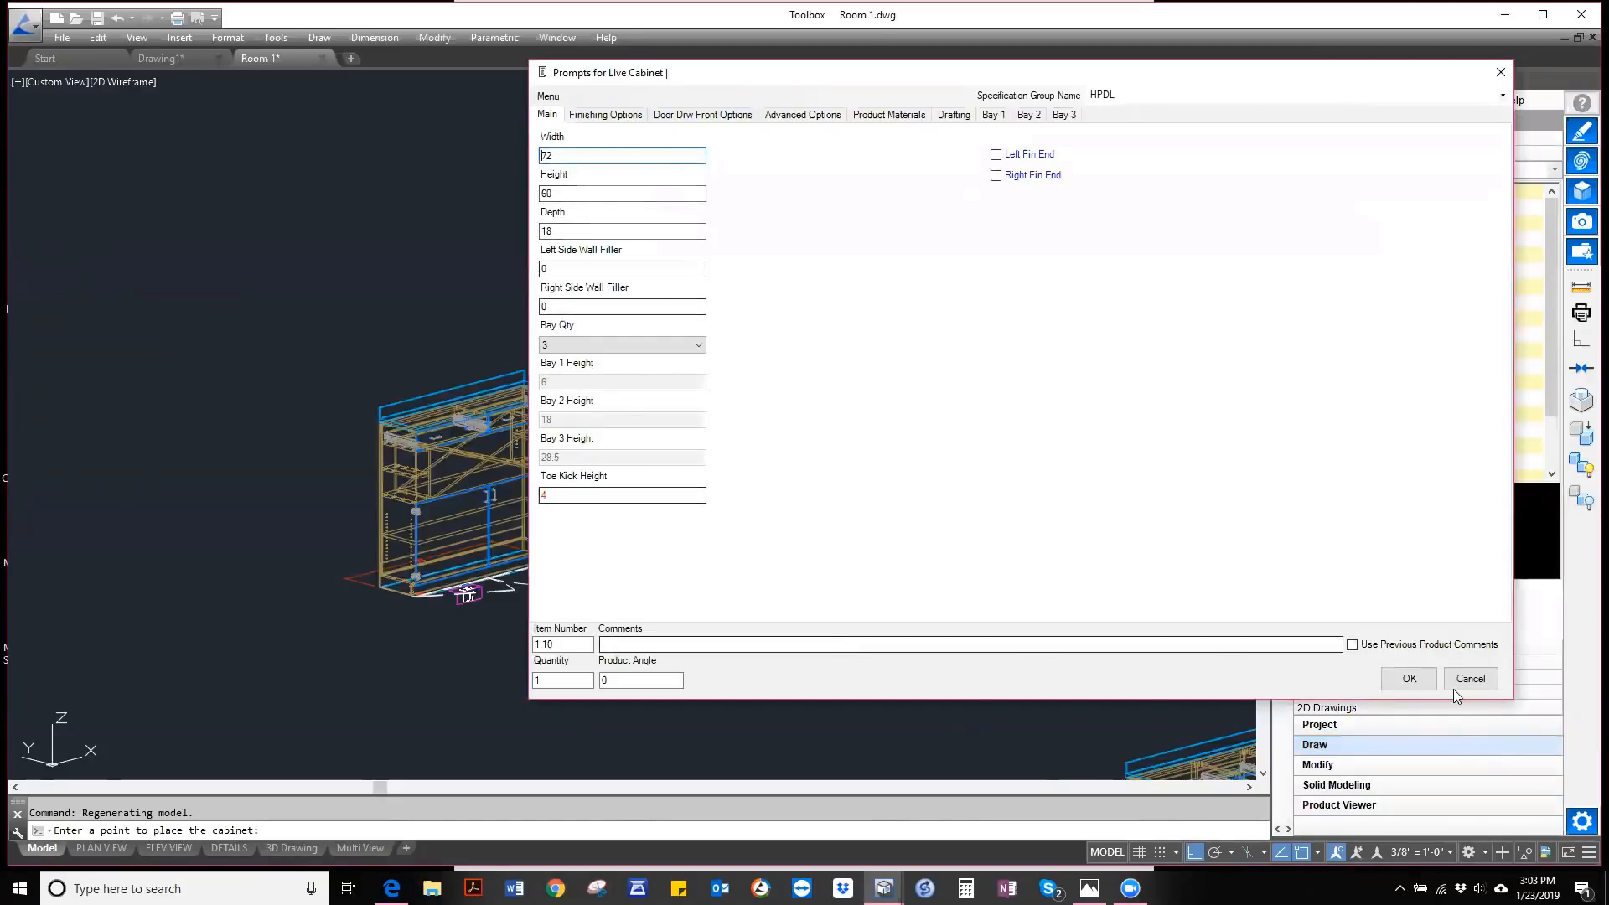
left_click(1408, 678)
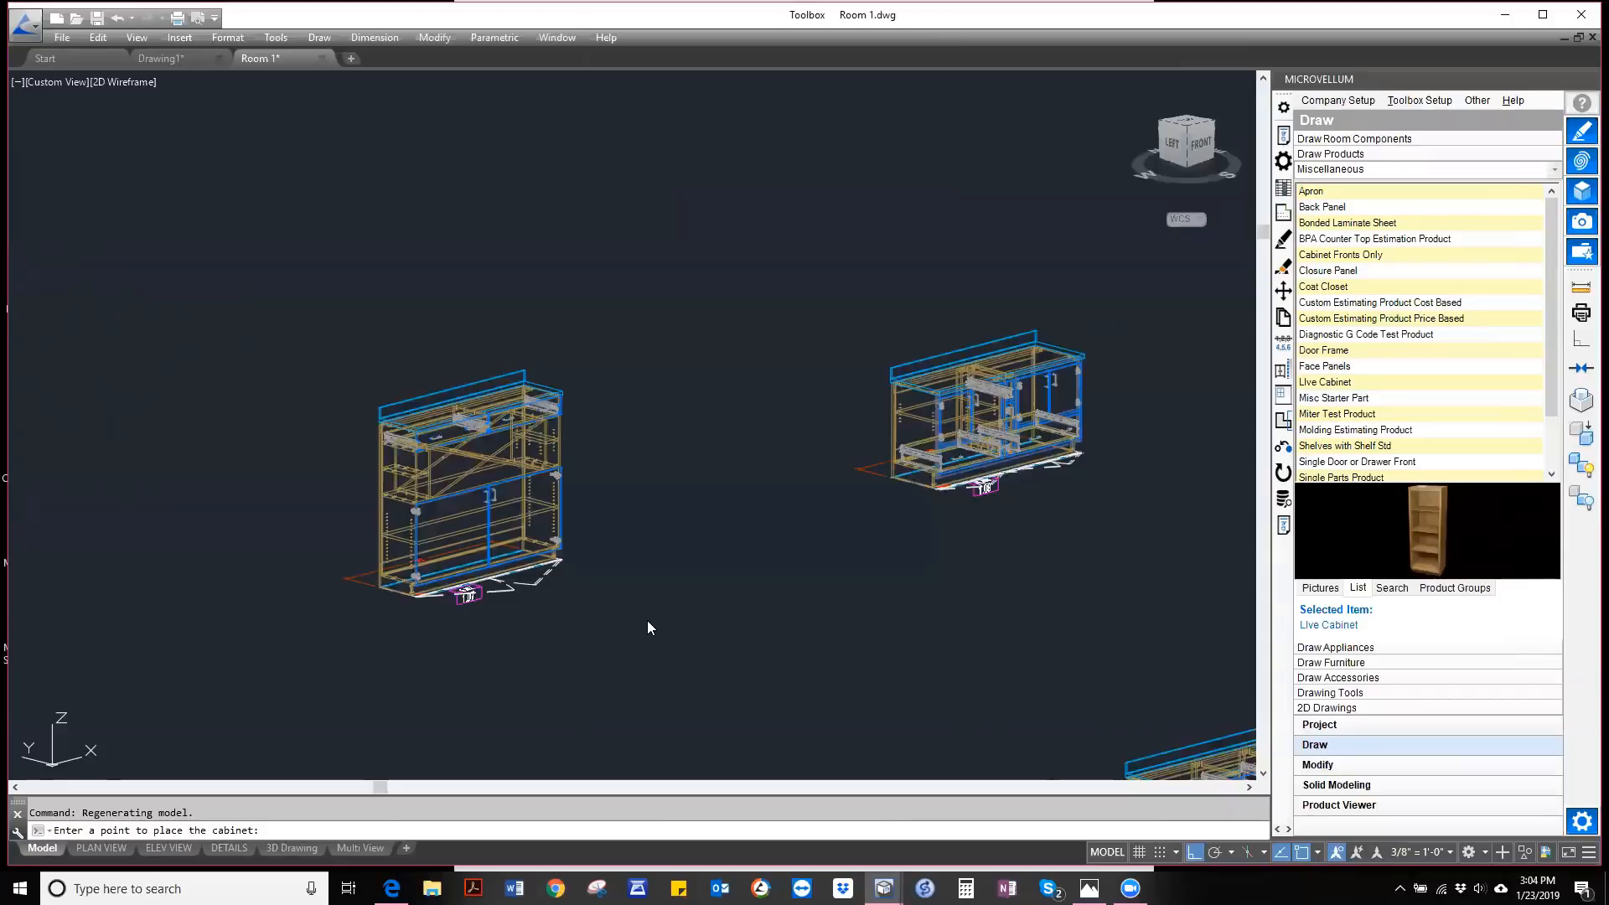
left_click(647, 626)
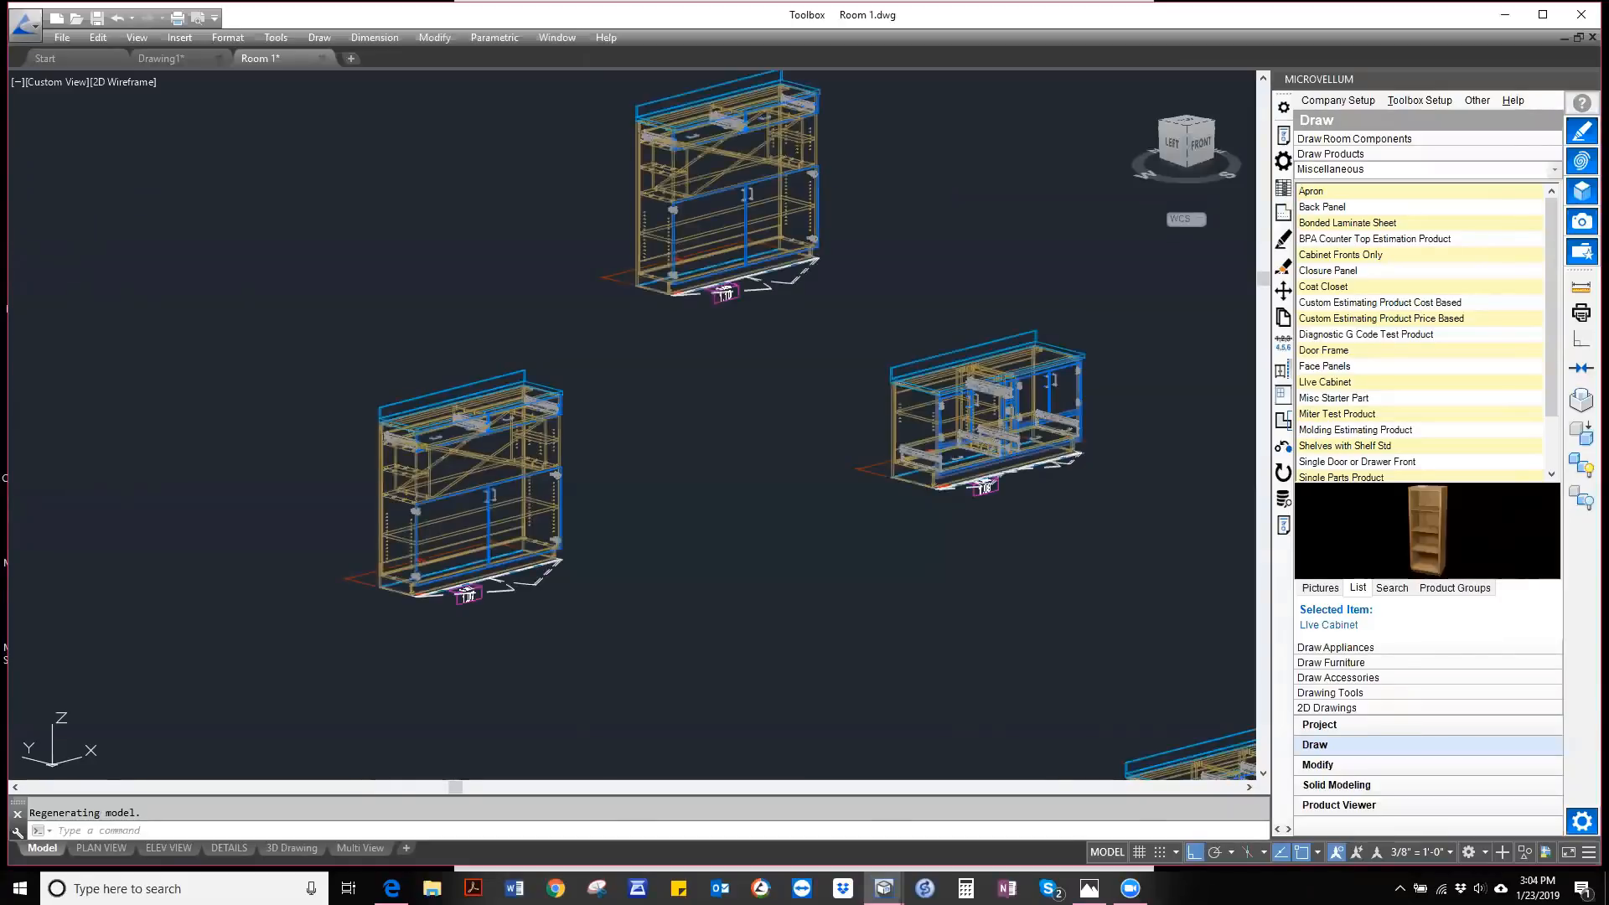
- View the newly placed cabinet's design data and filter its subassemblies to the rows with a quantity in use
scroll(662, 578, "down", 5)
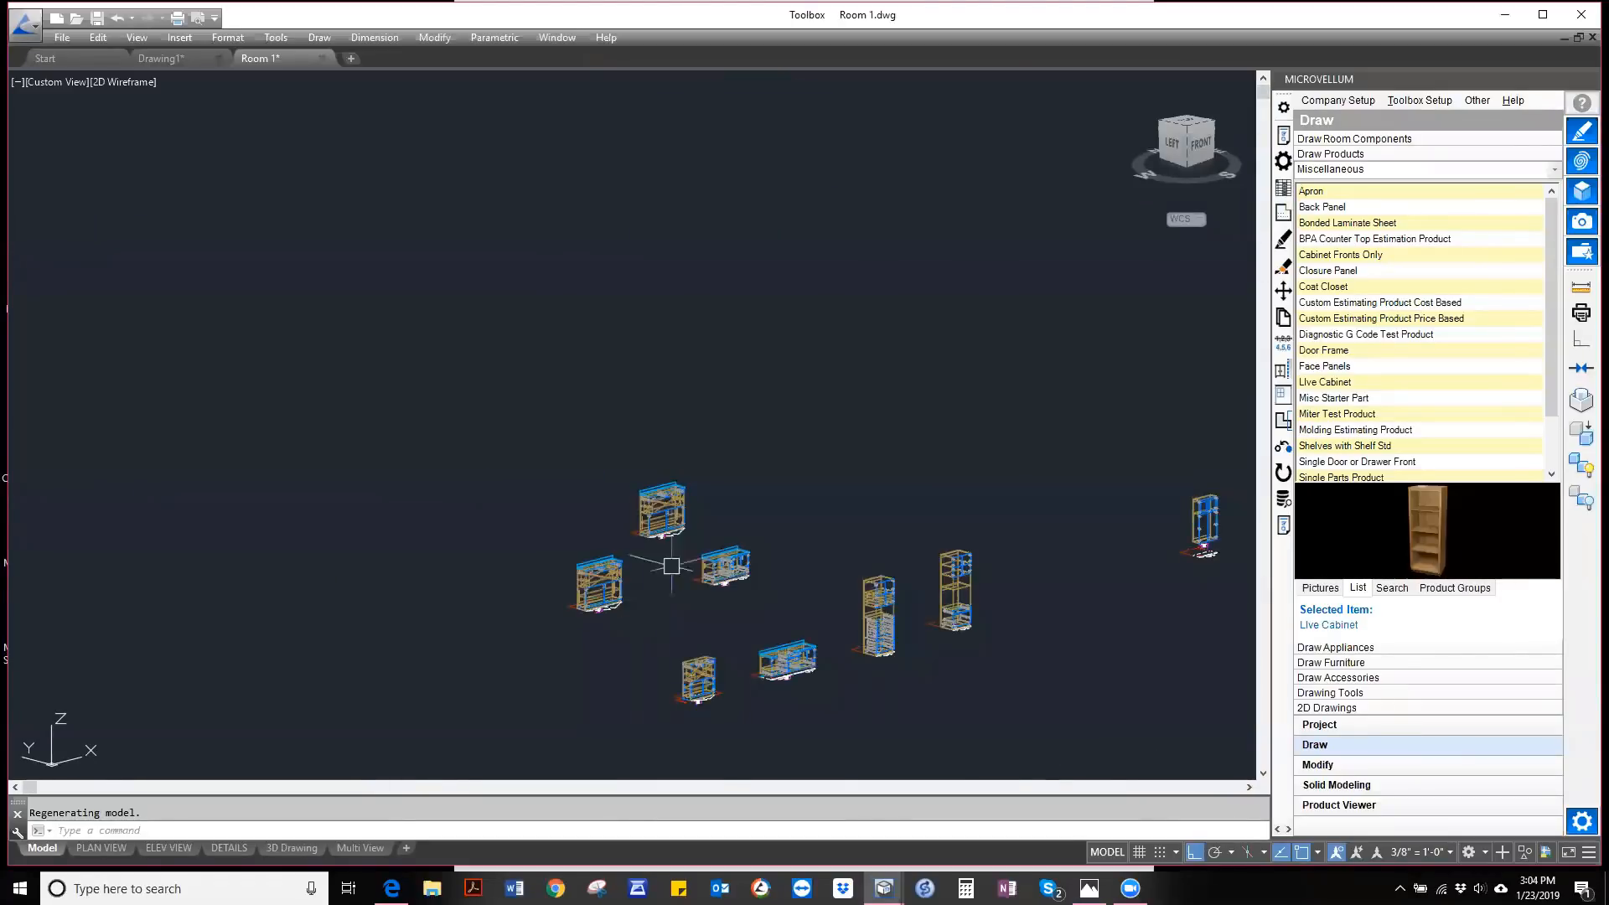
scroll(687, 536, "up", 3)
scroll(596, 472, "up", 6)
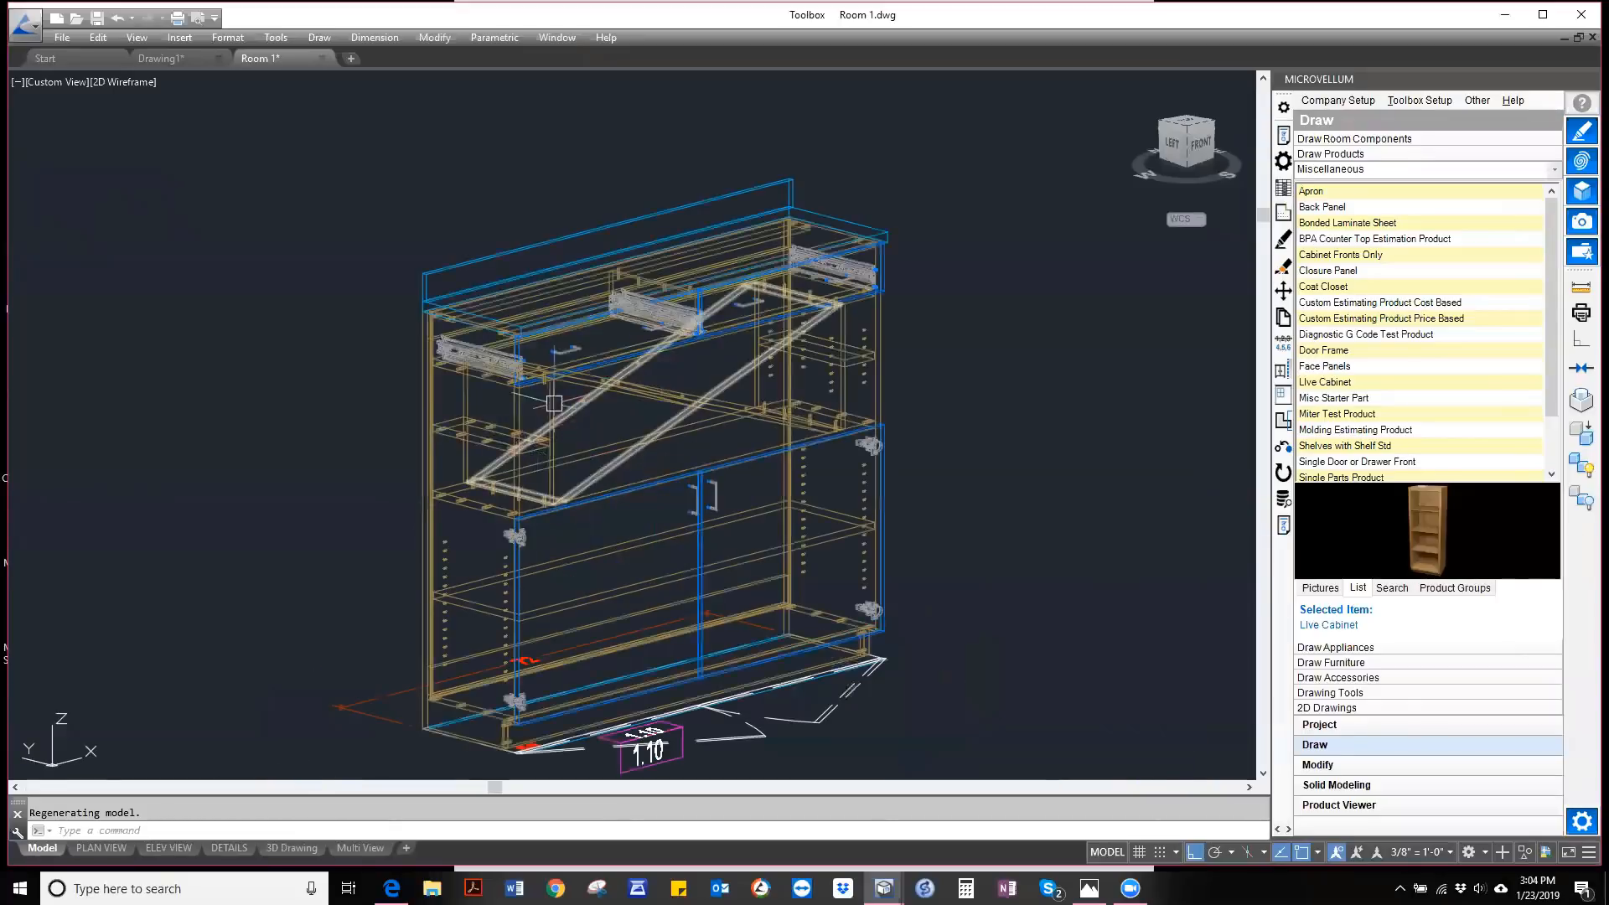
scroll(880, 482, "down", 3)
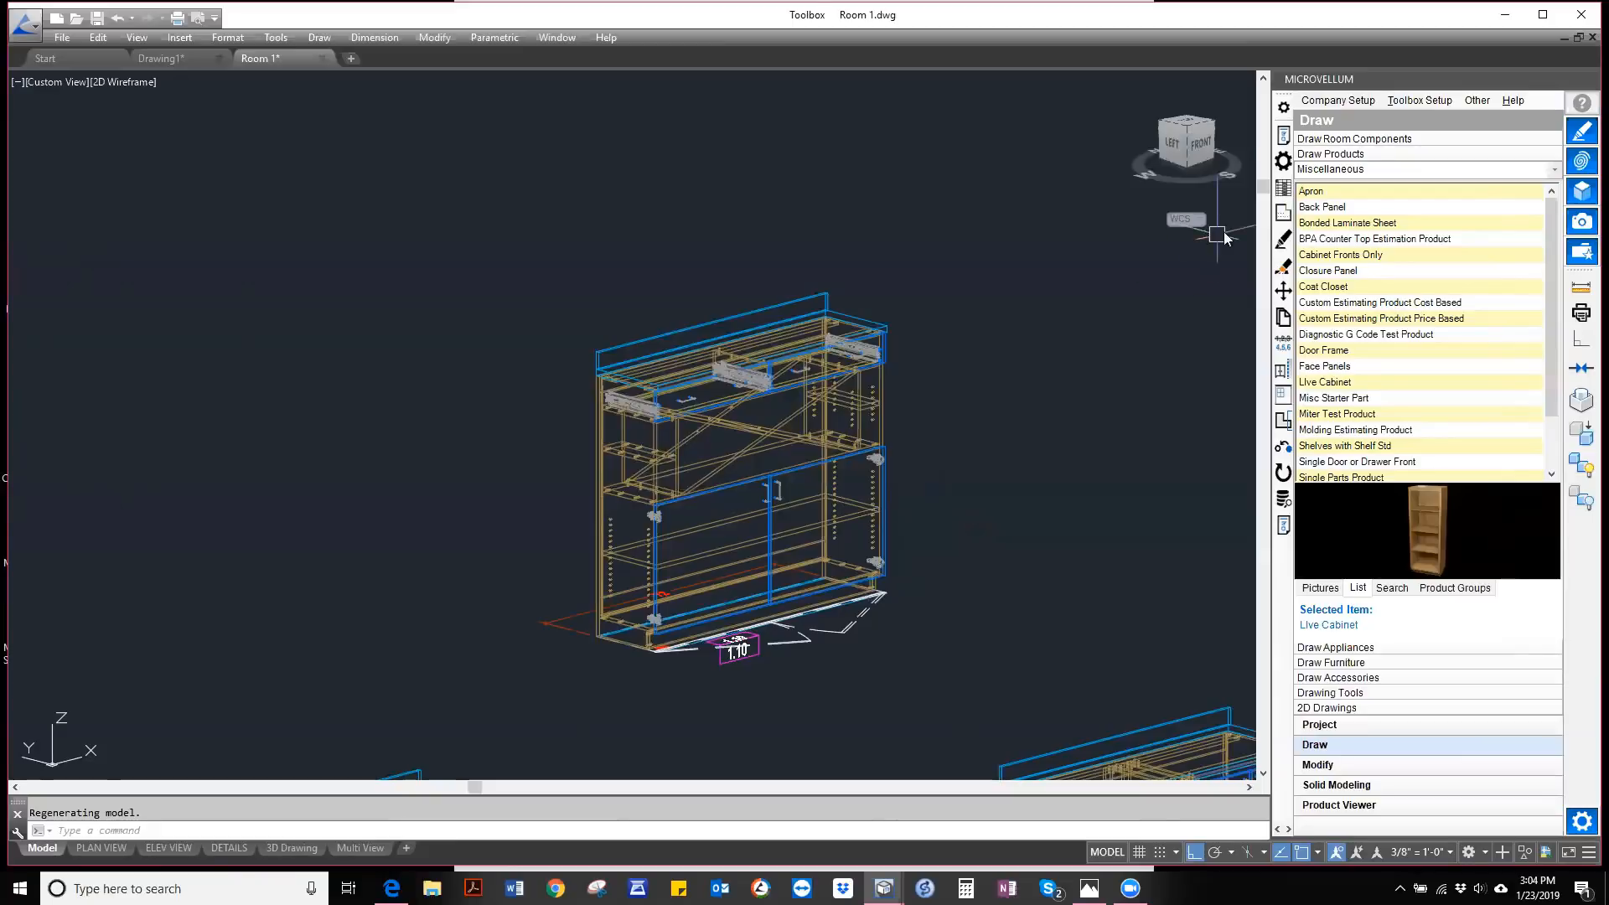
left_click(1283, 212)
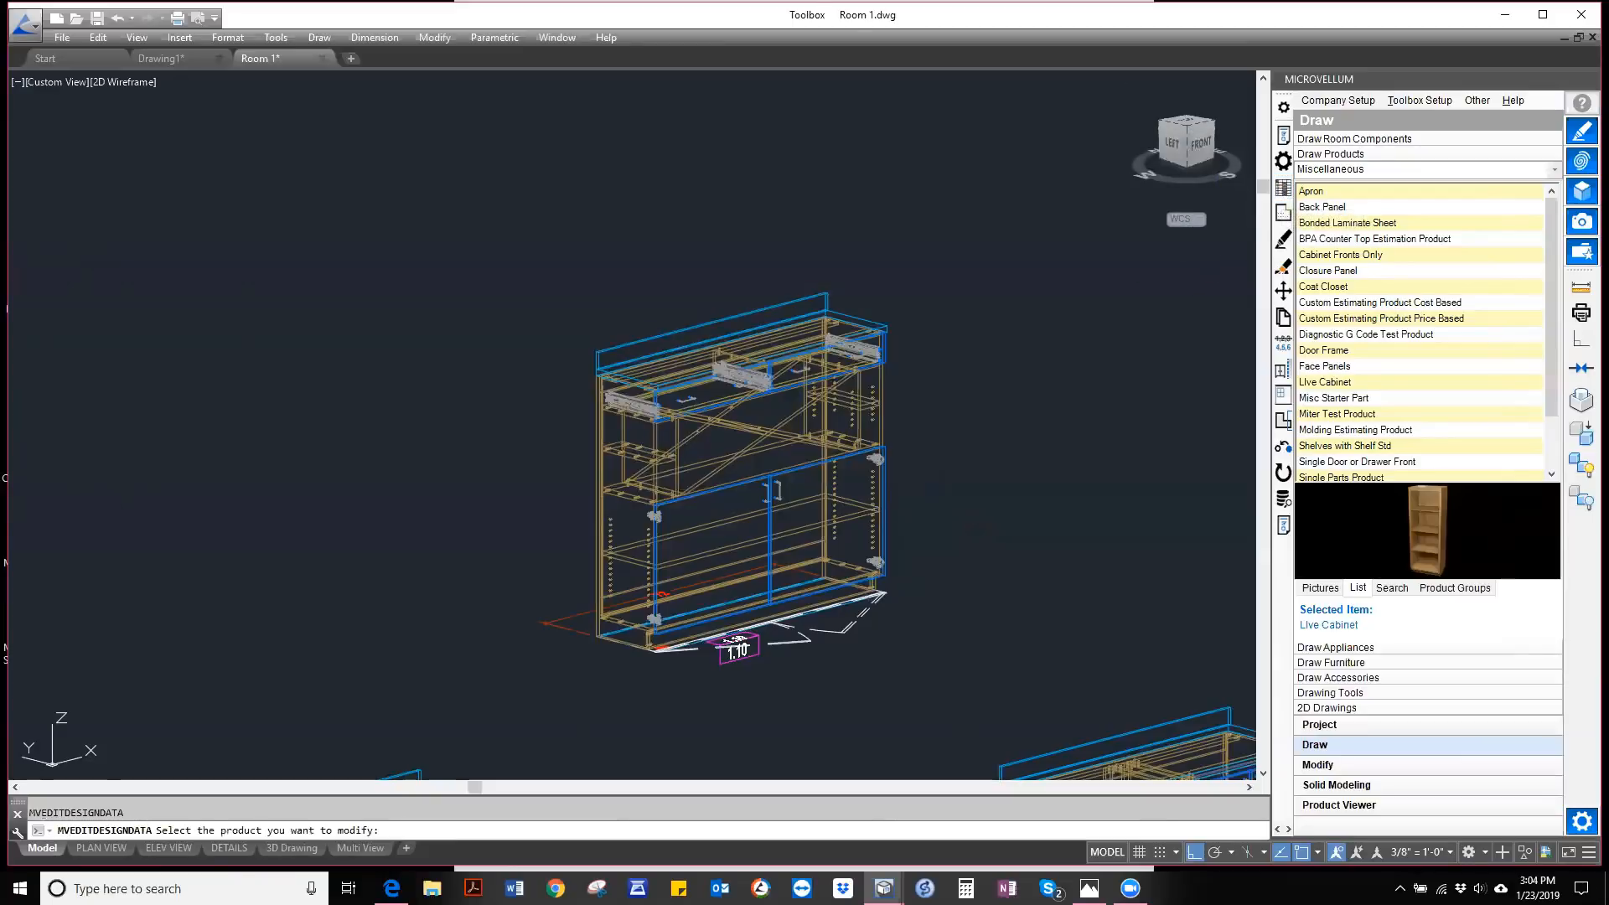
left_click(655, 338)
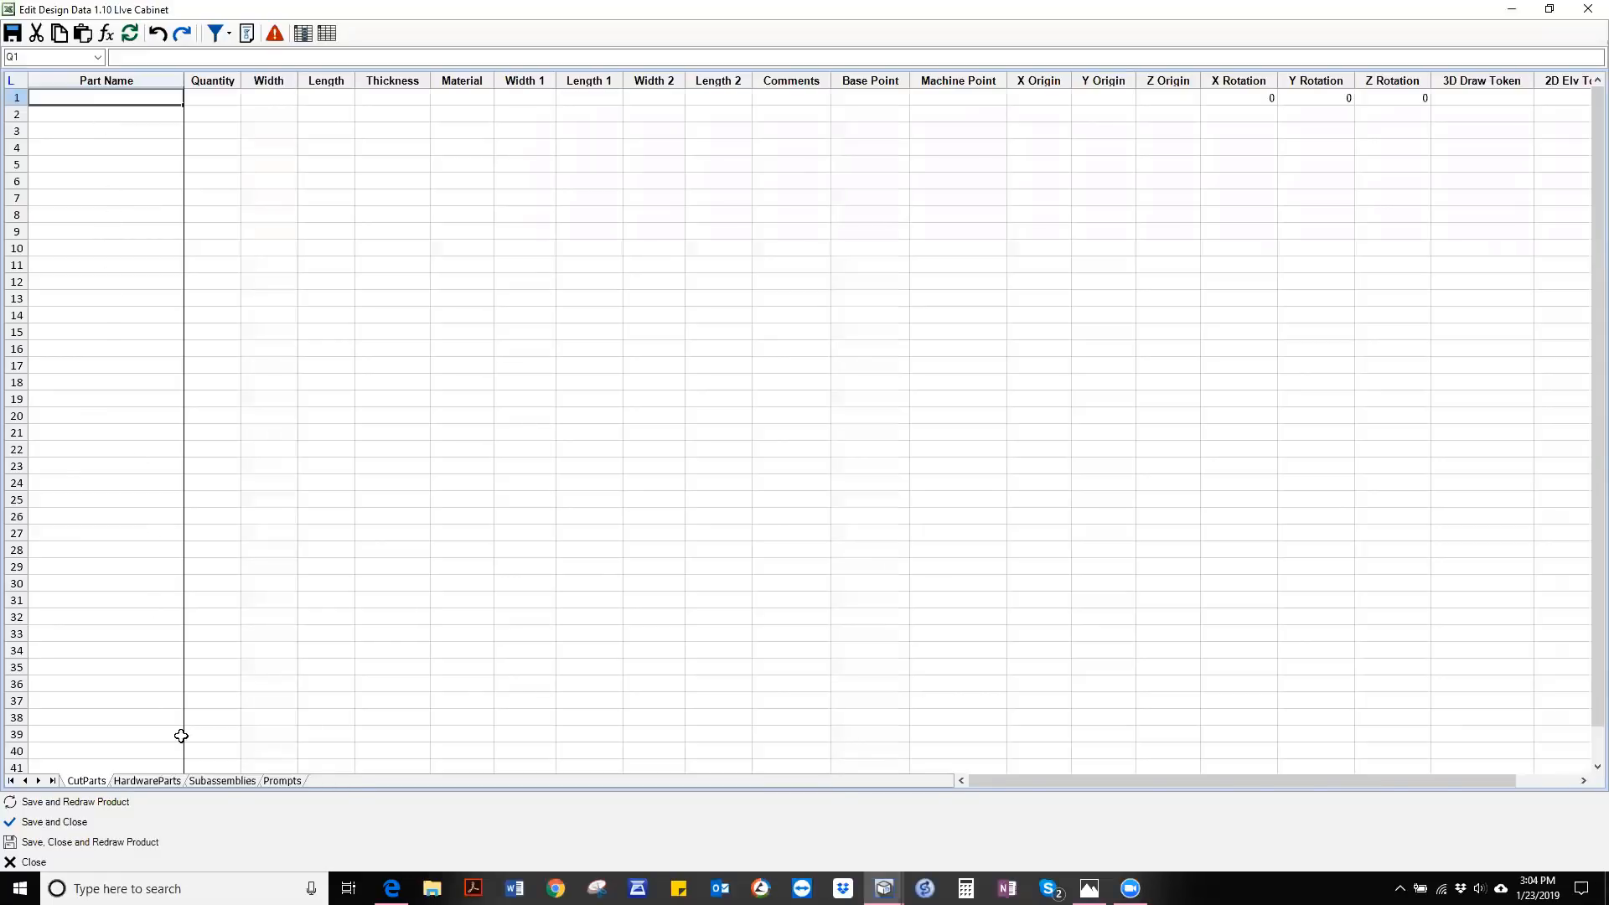
left_click(223, 781)
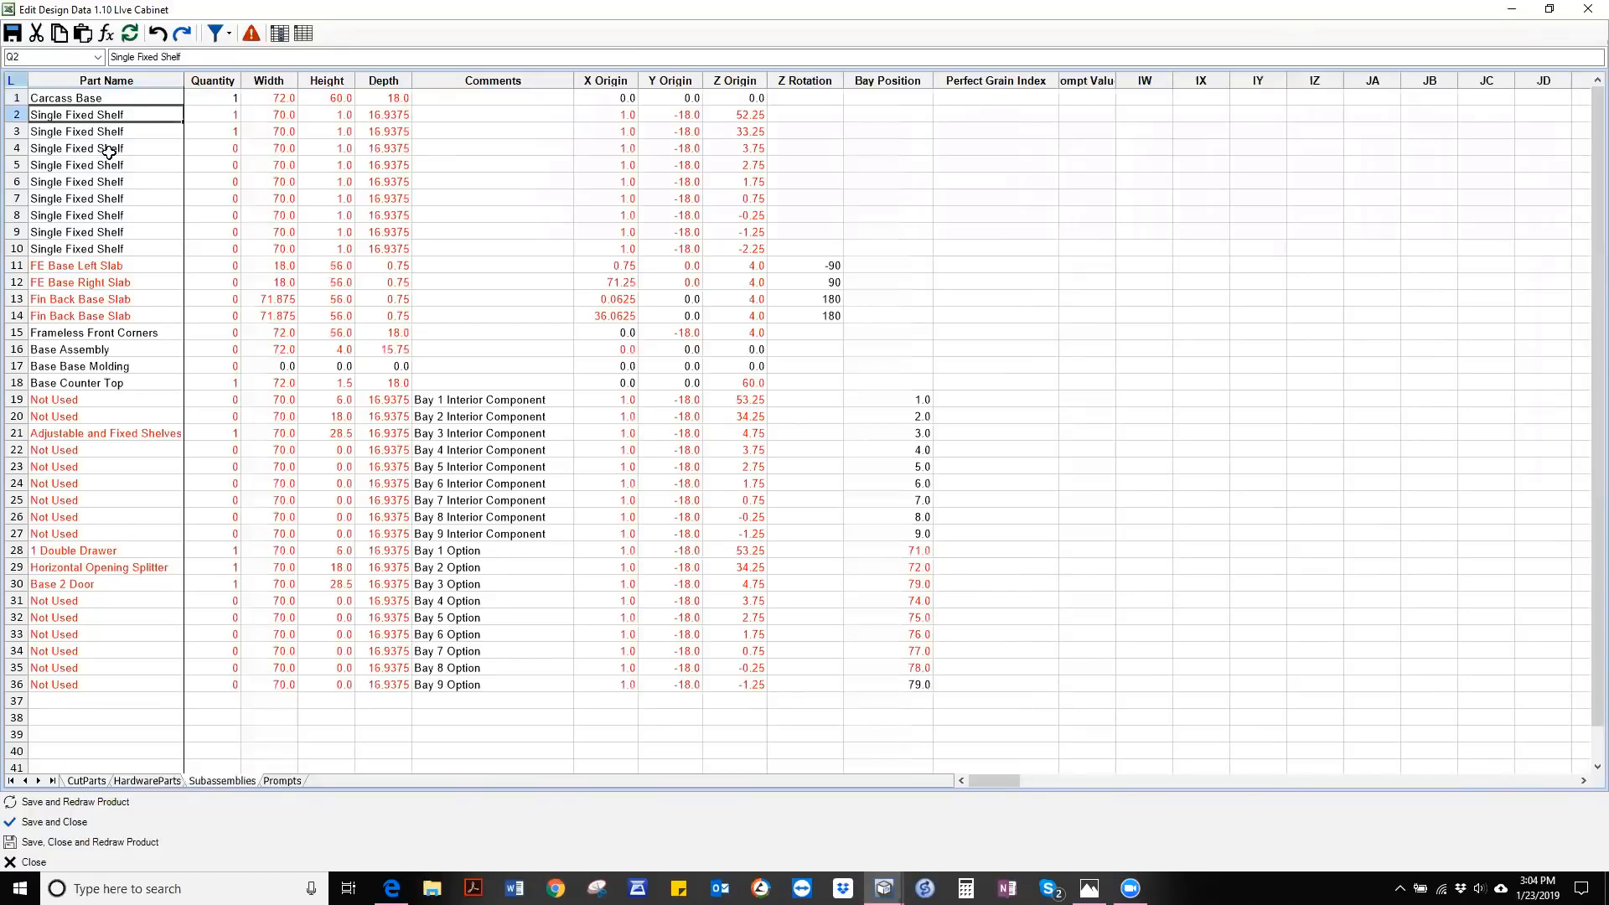
left_click(228, 34)
left_click(246, 73)
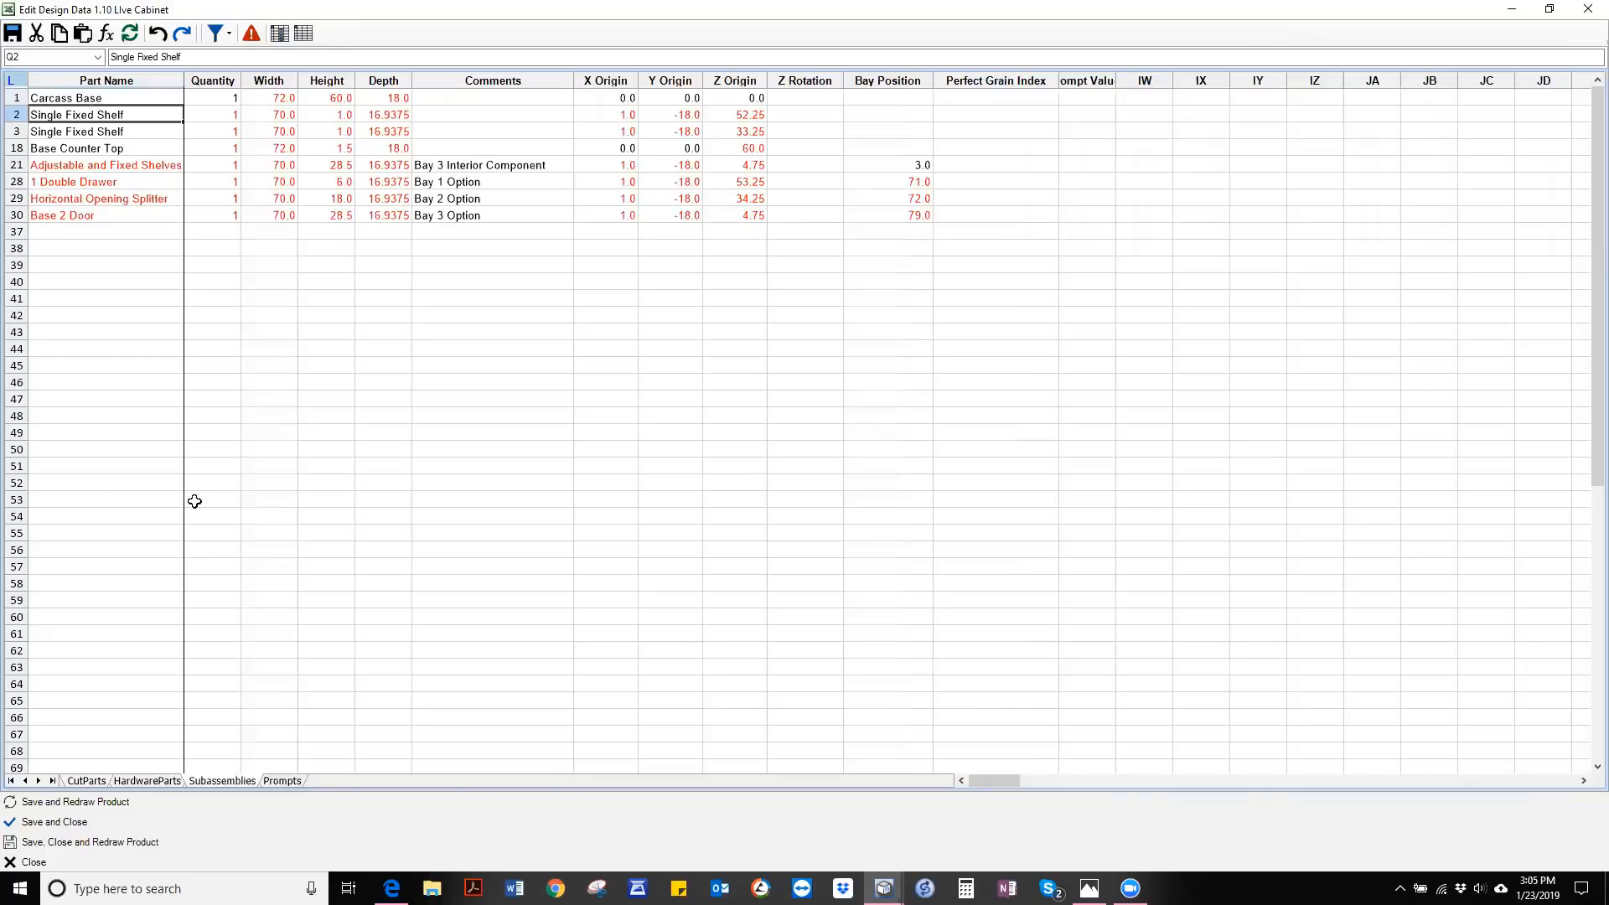
- Inspect the Base 2 Door subassembly's own subassemblies and prompts, and close the design data without saving
left_click(94, 216)
right_click(95, 216)
left_click(159, 252)
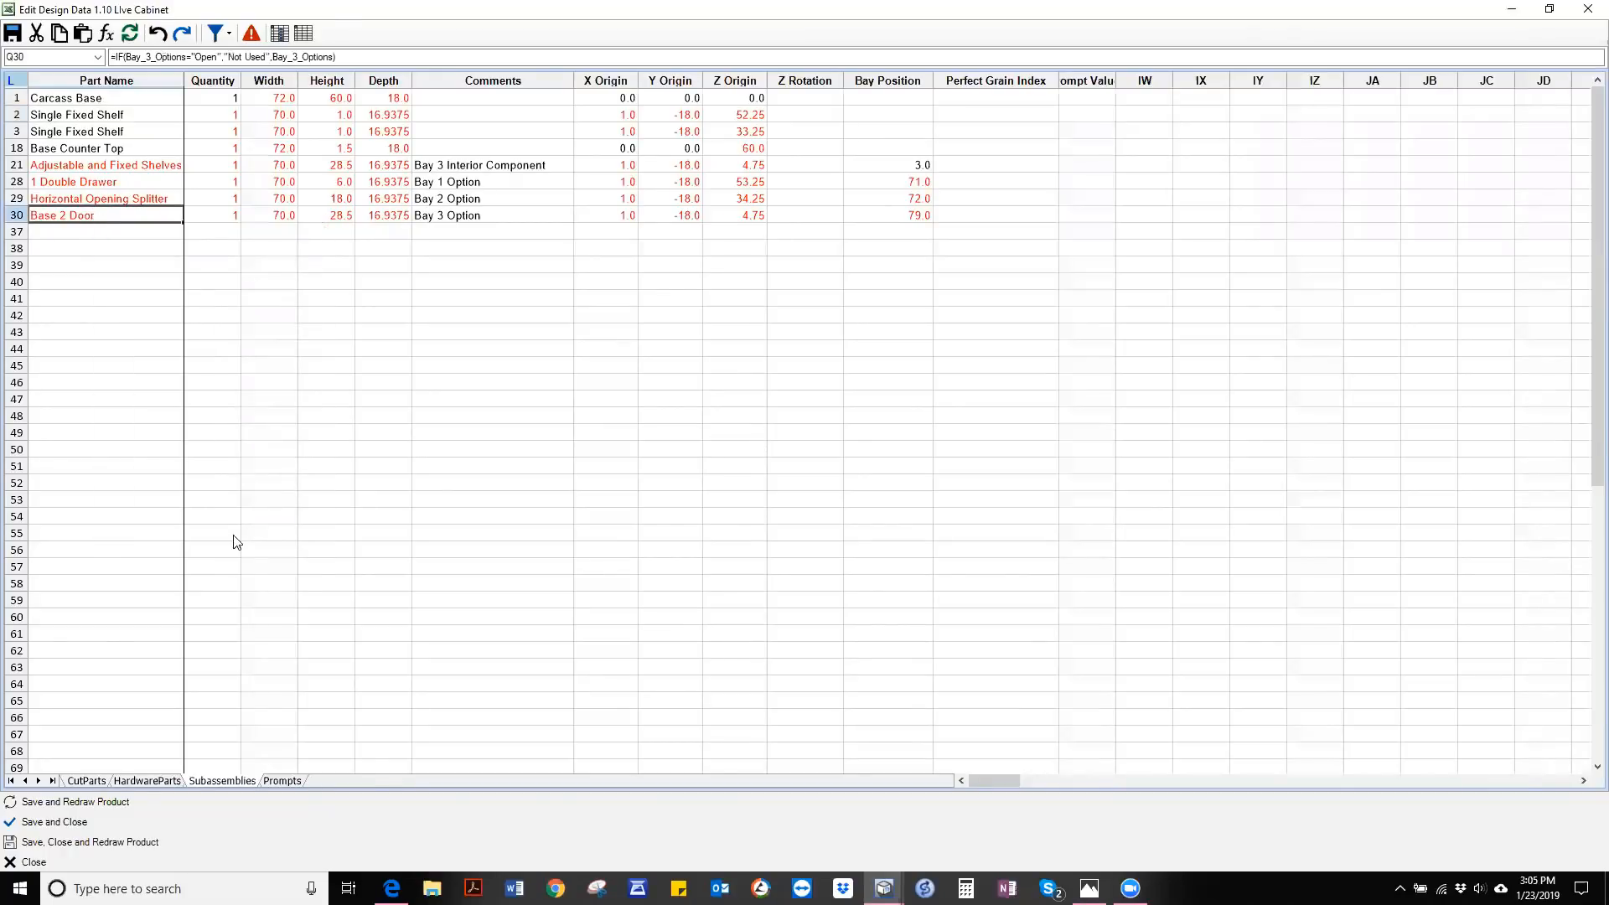
left_click(148, 781)
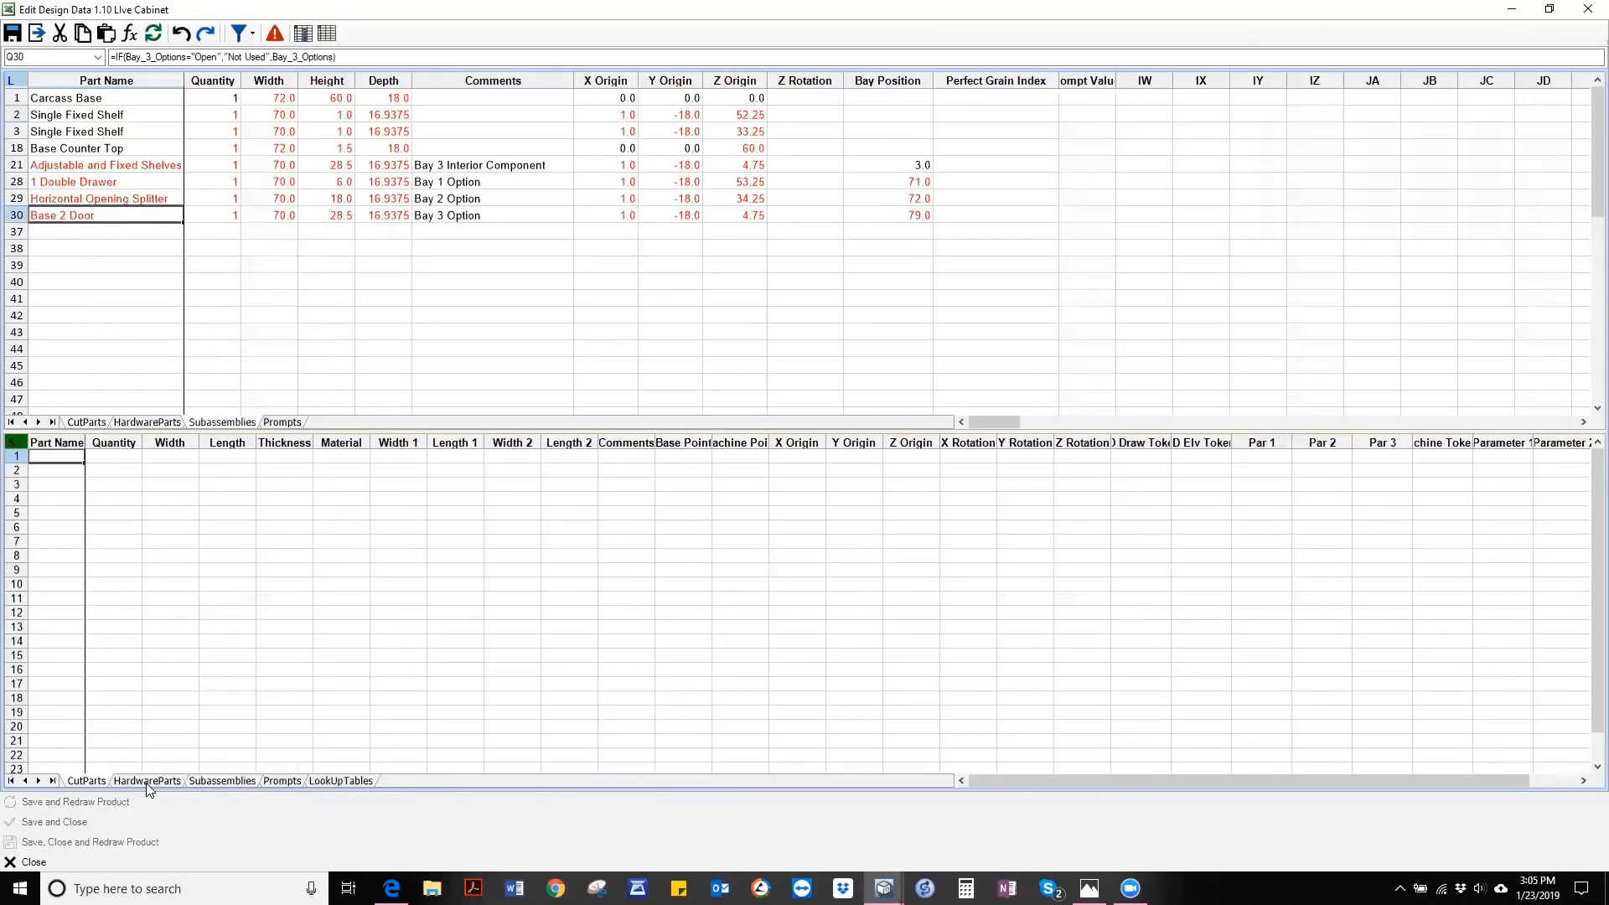
left_click(221, 781)
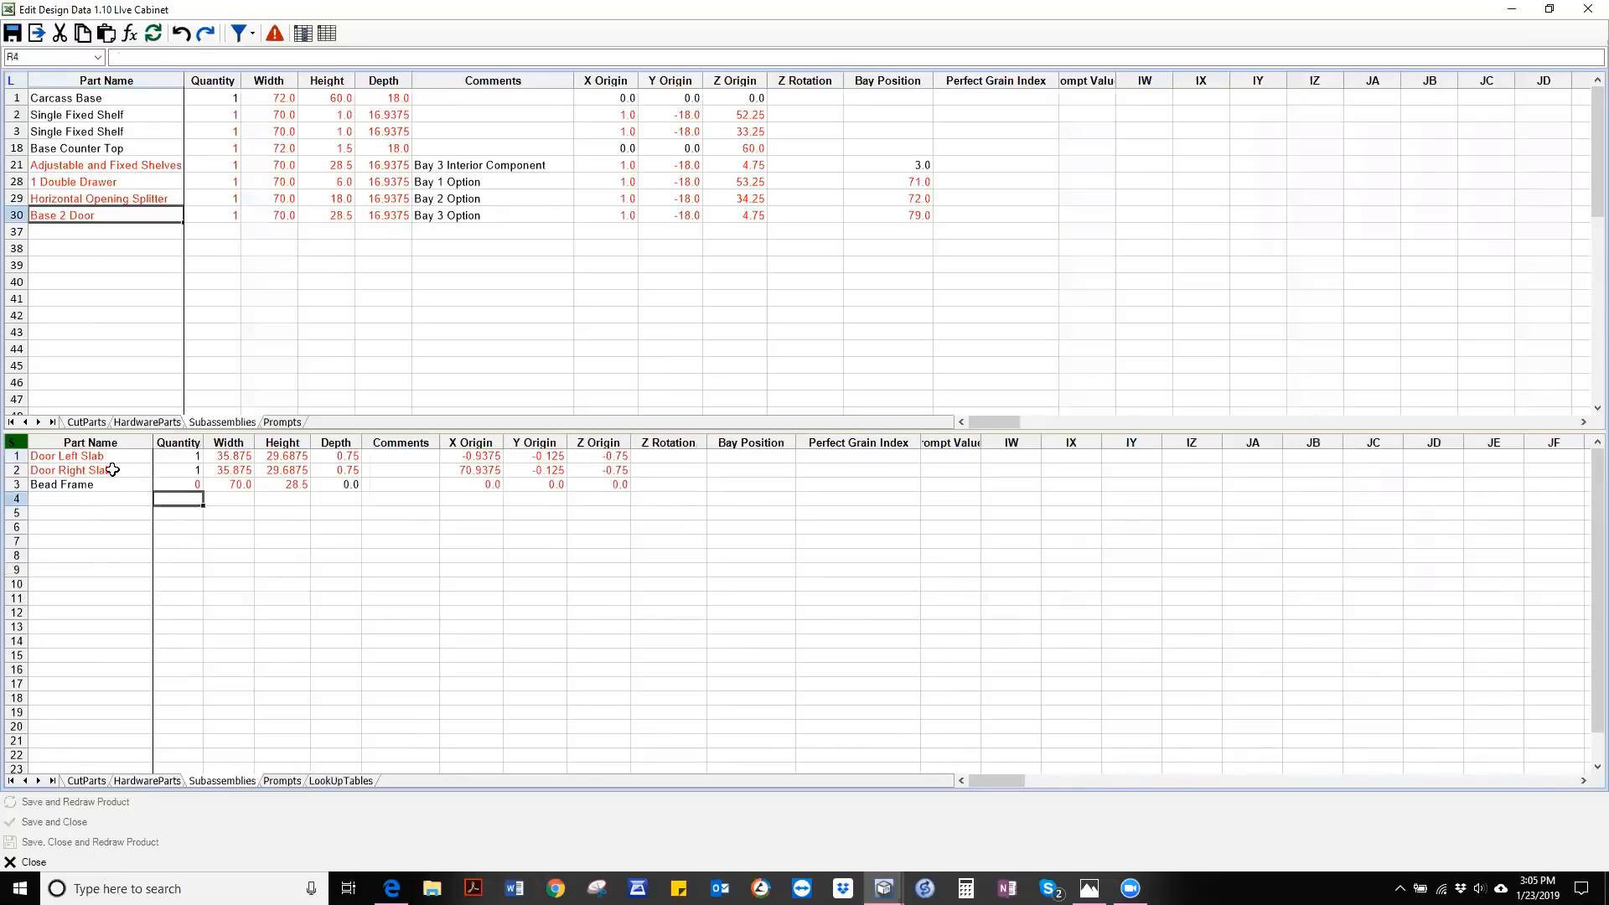
left_click(283, 780)
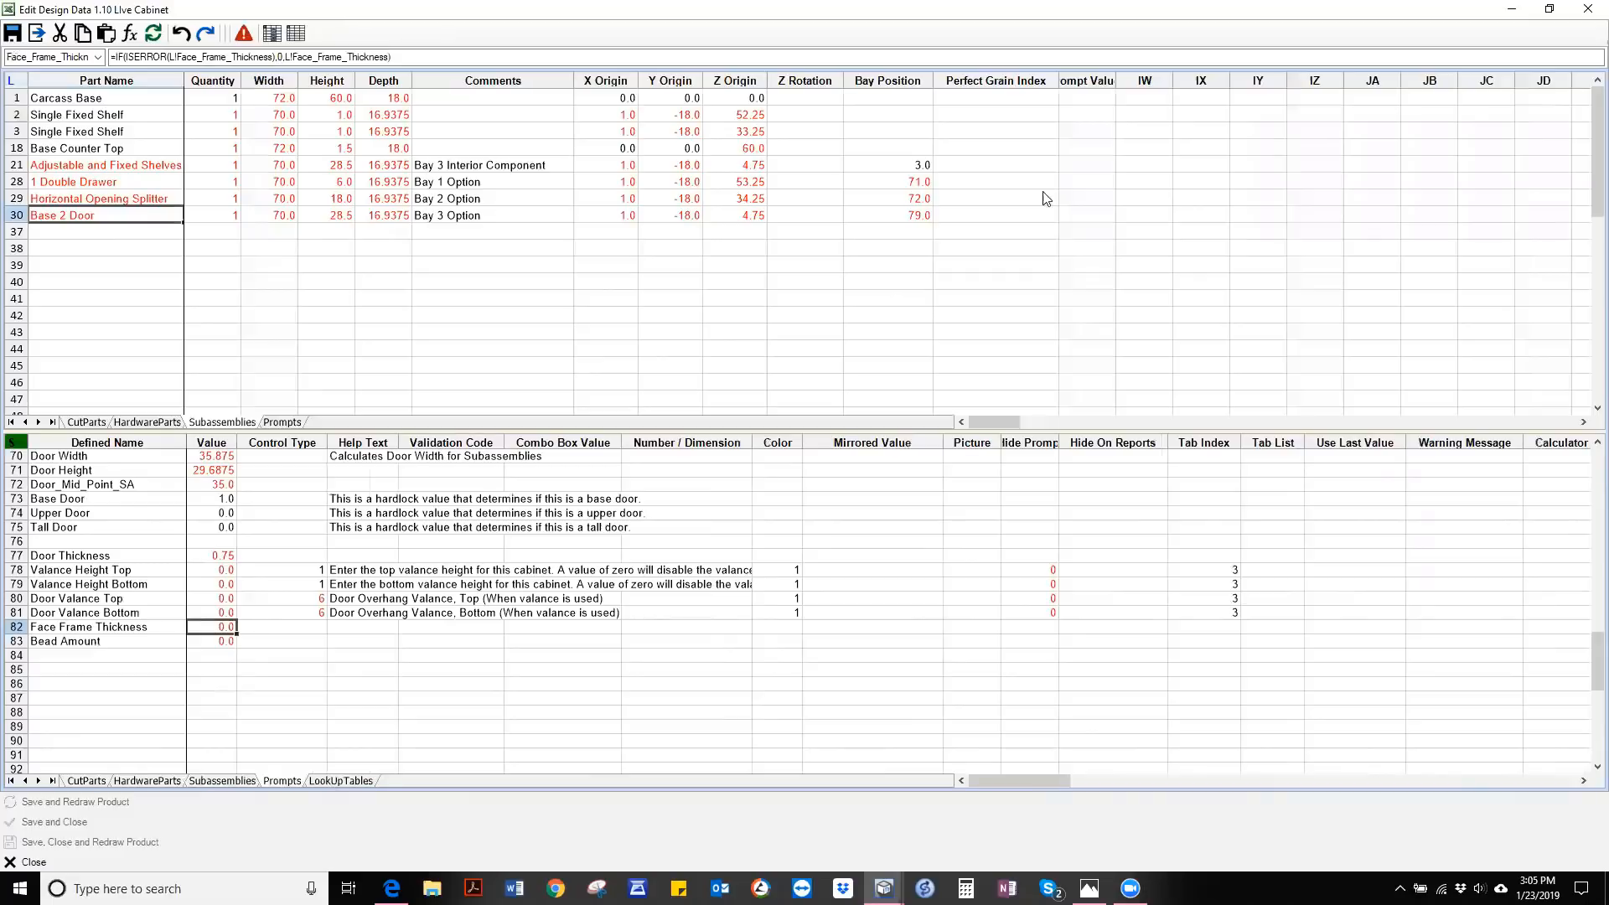
left_click(1585, 11)
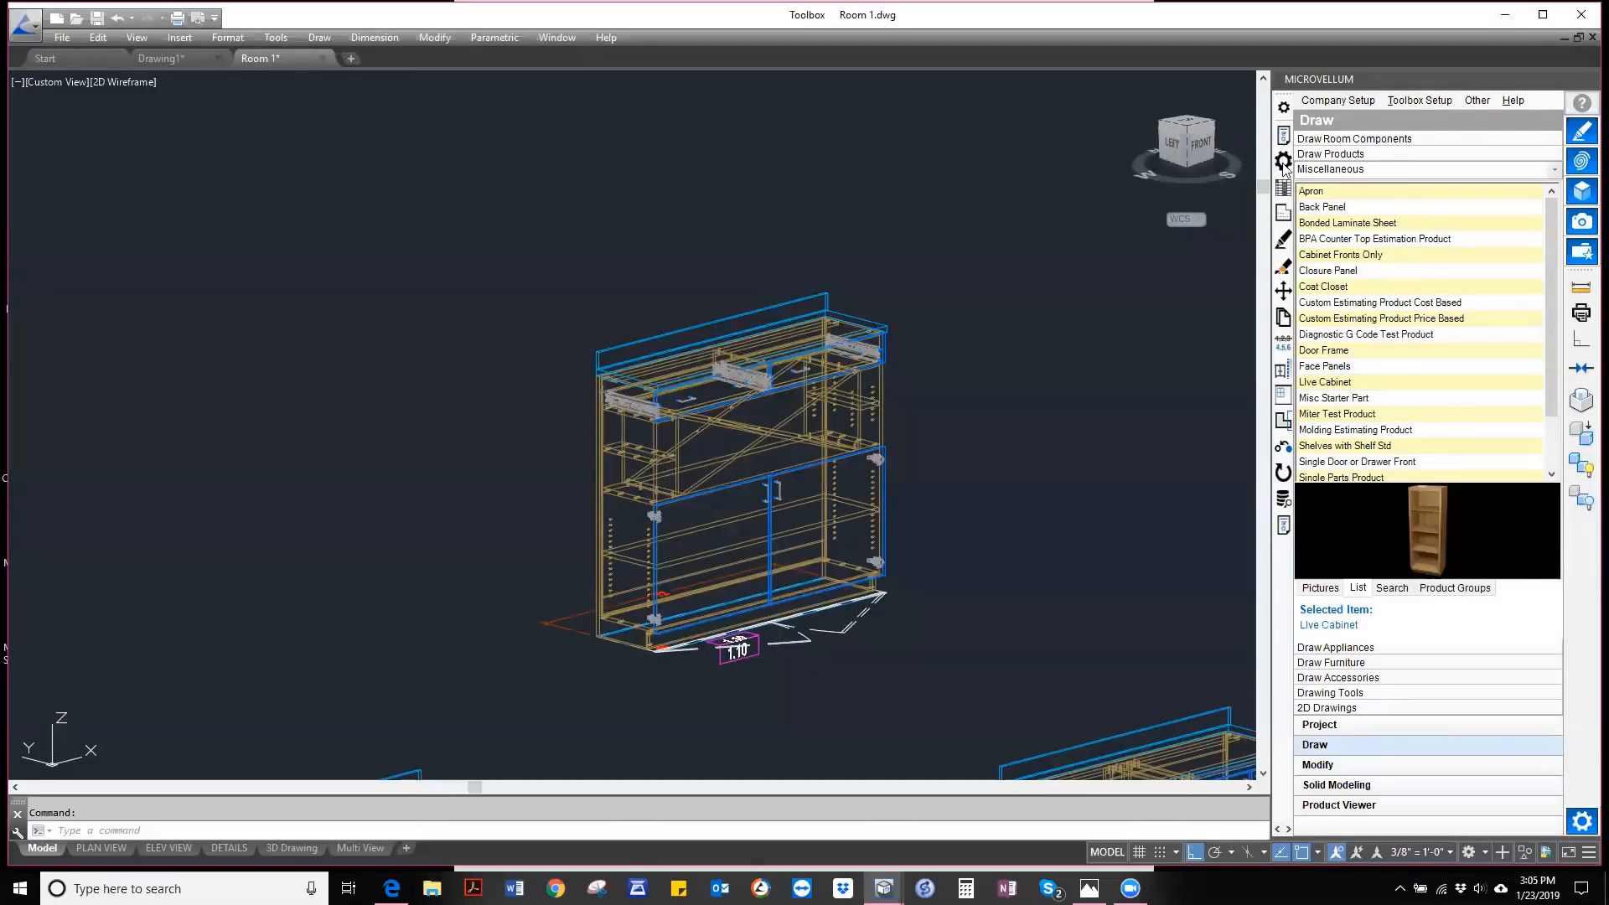
- View the new cabinet's part properties for the Carcass Base subassembly and inspect the Edge Length 1 formula of Base Left Side
left_click(1284, 162)
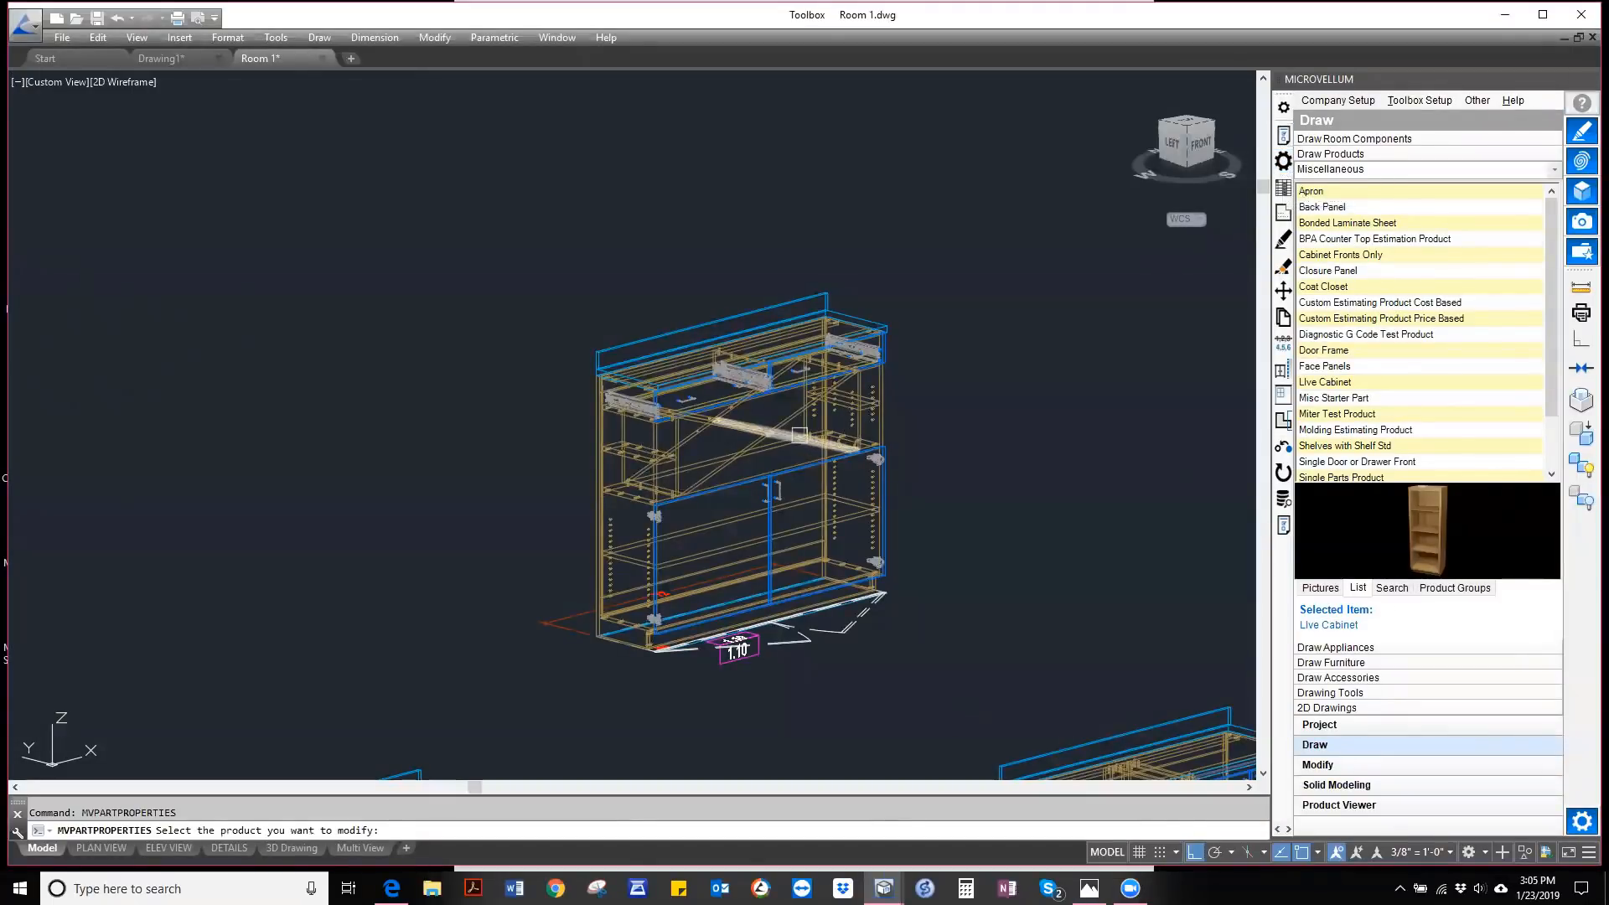
left_click(734, 458)
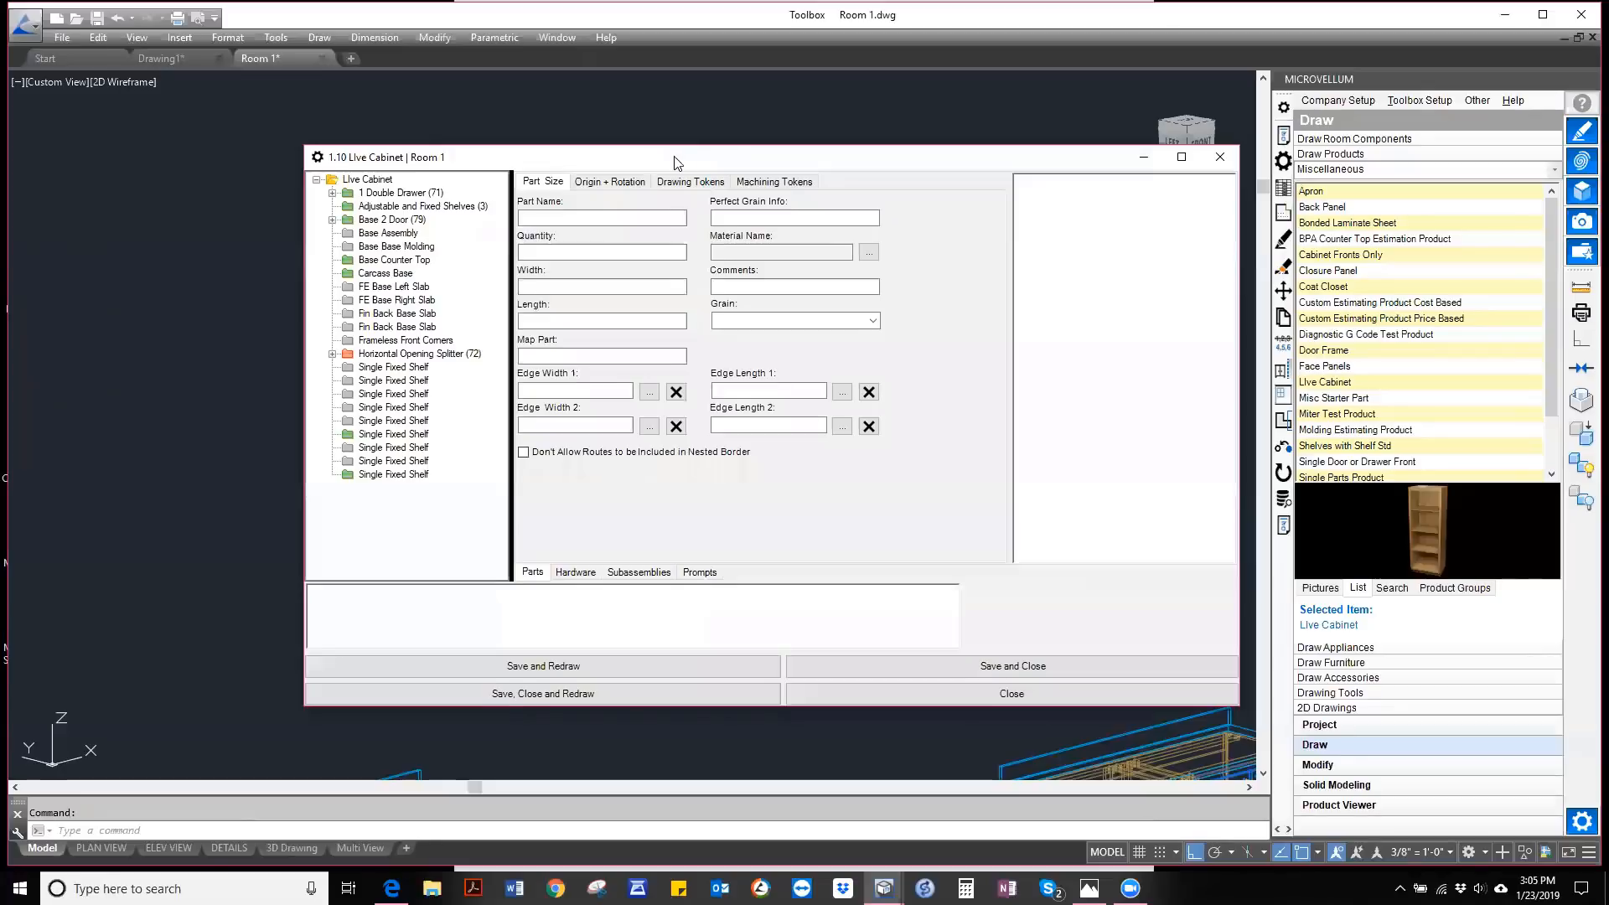
left_click_drag(677, 162, 518, 149)
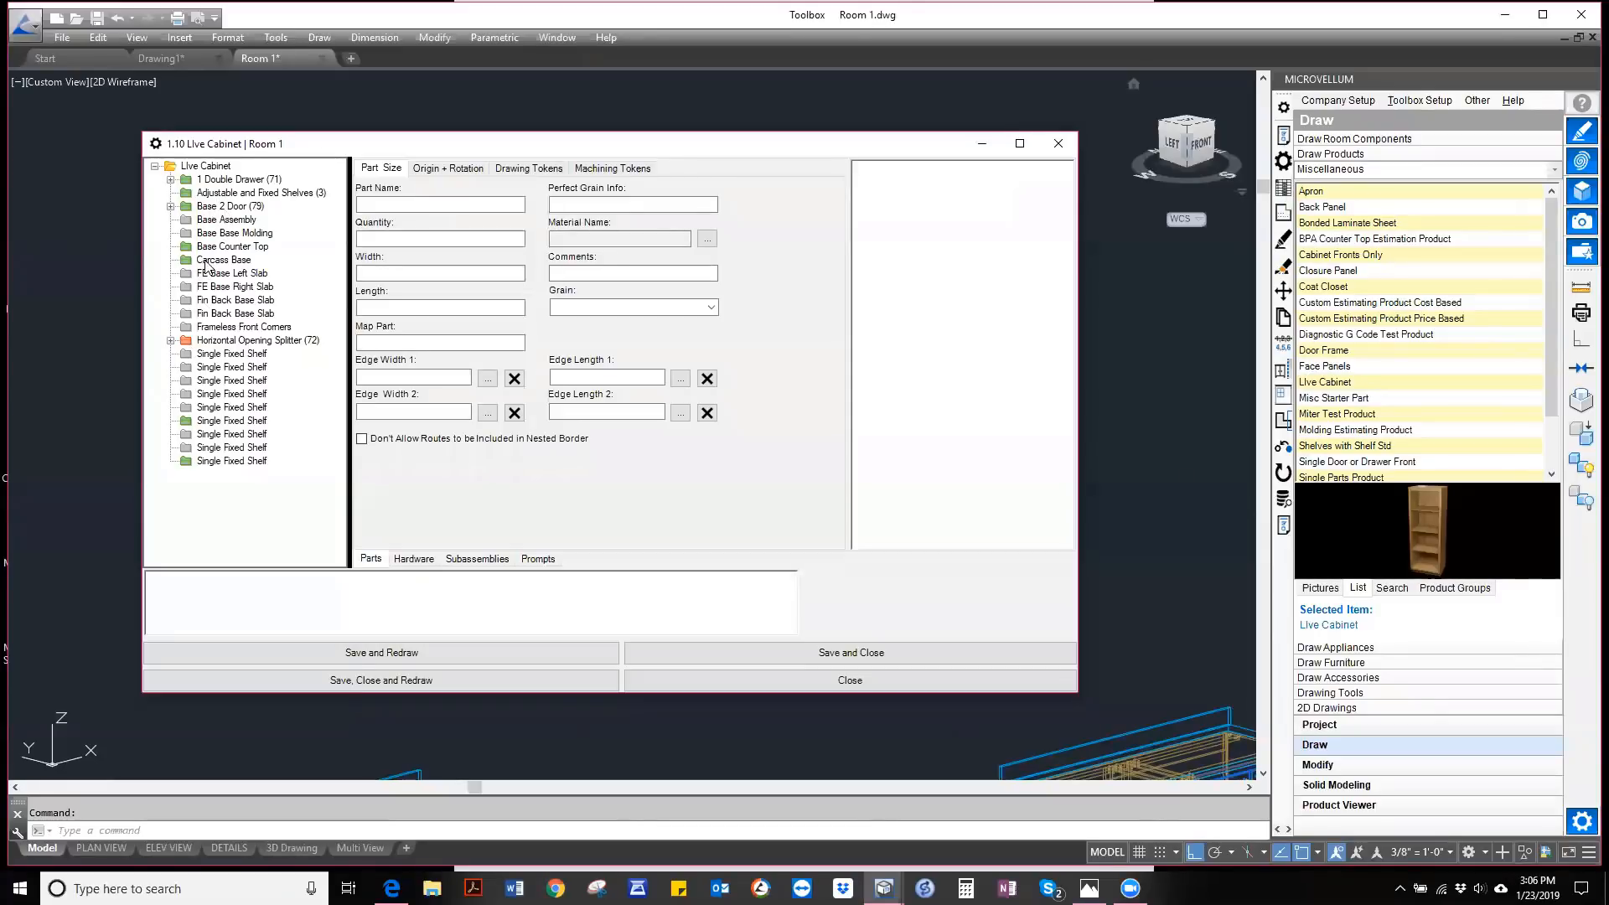
left_click(202, 269)
left_click(202, 261)
right_click(202, 262)
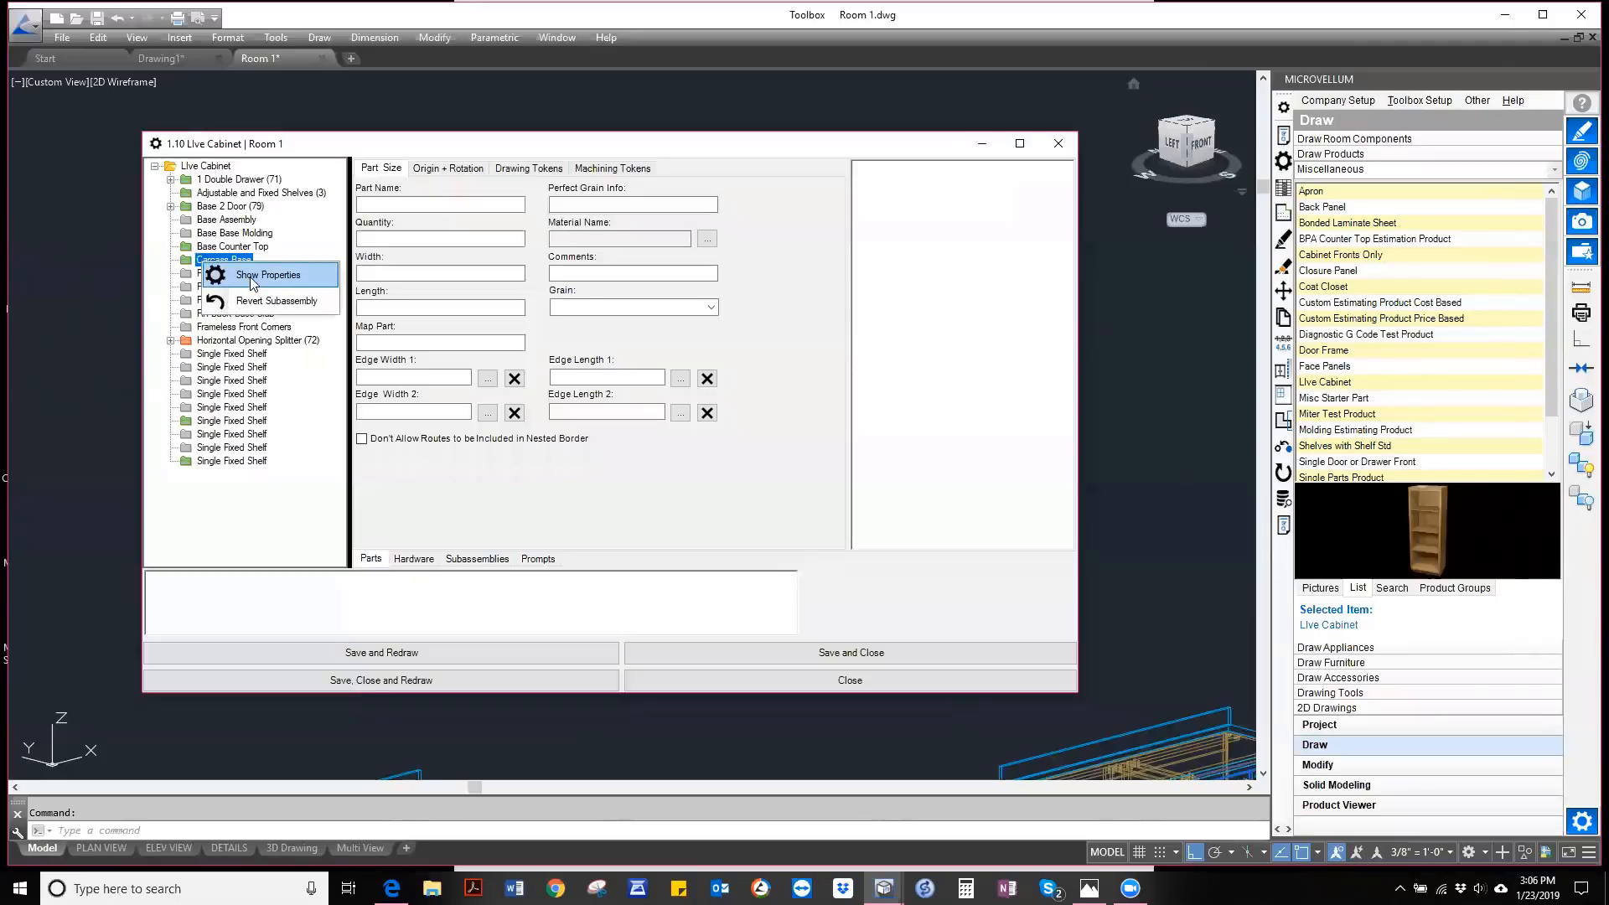
left_click(243, 274)
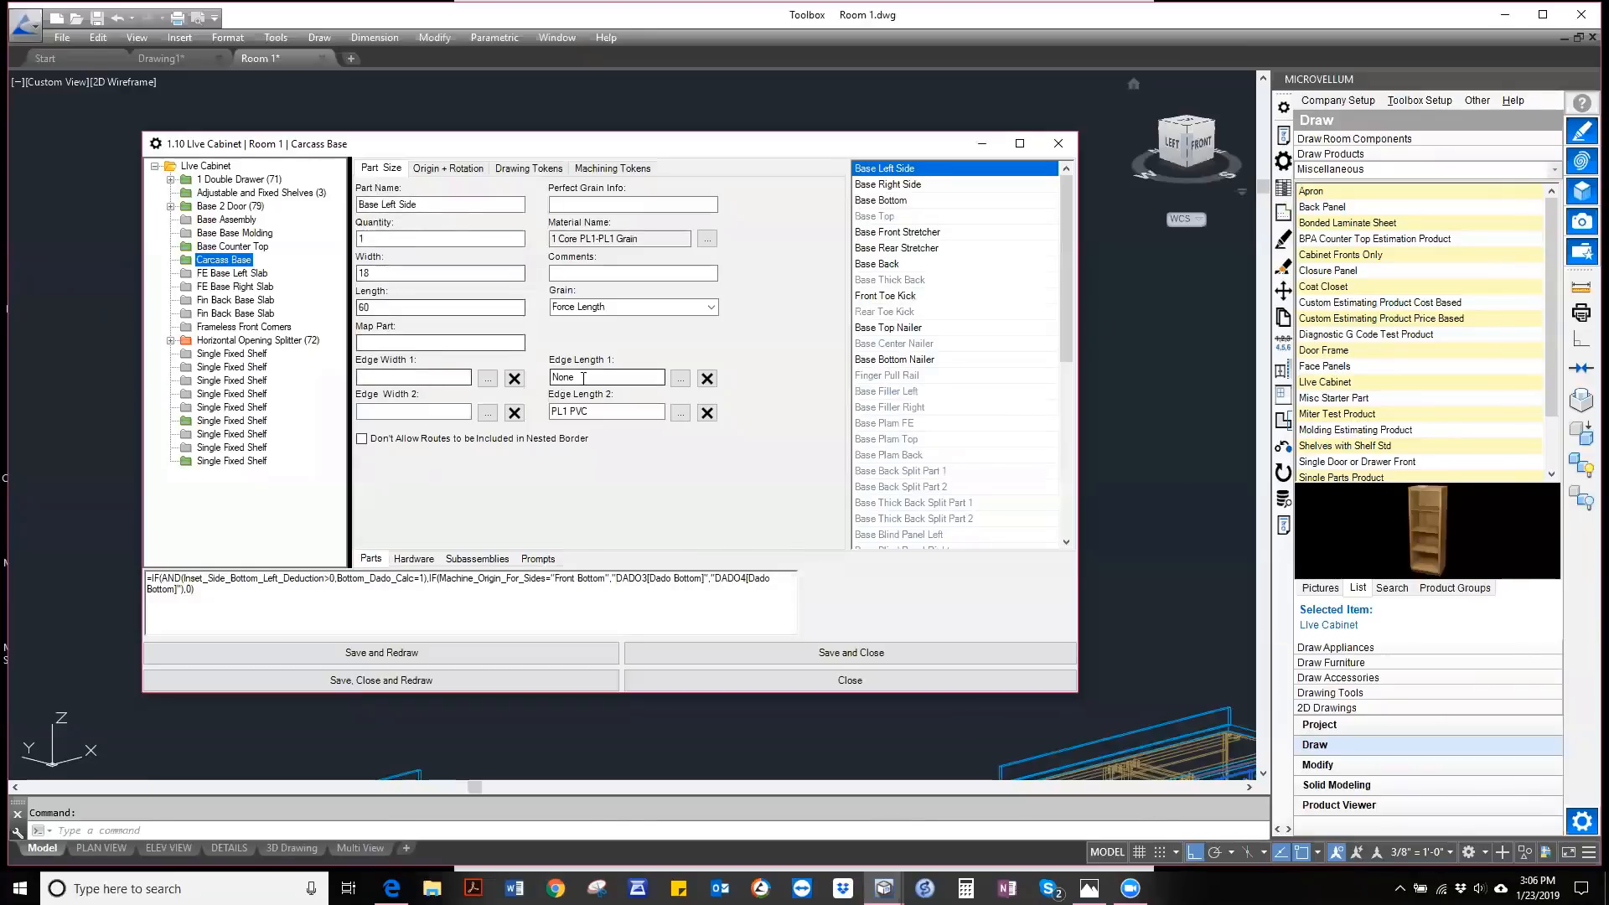
left_click(584, 378)
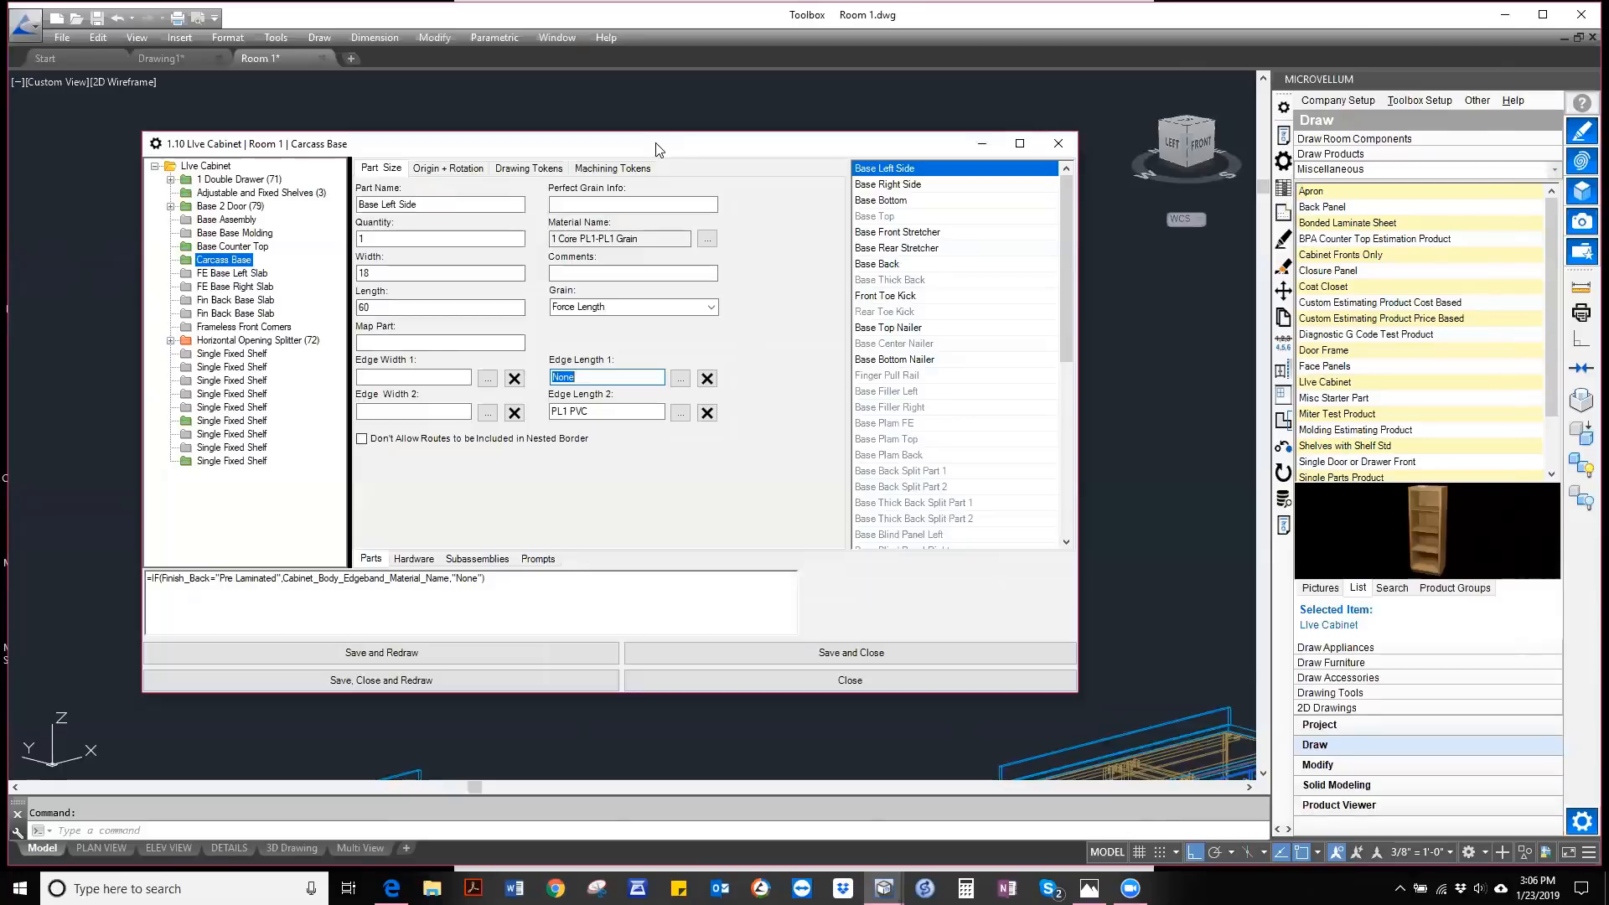
- Review the Carcass Base parts Base Left Side, Base Right Side, Base Bottom and Base Front Stretcher with the cabinet in view
left_click_drag(656, 144, 797, 150)
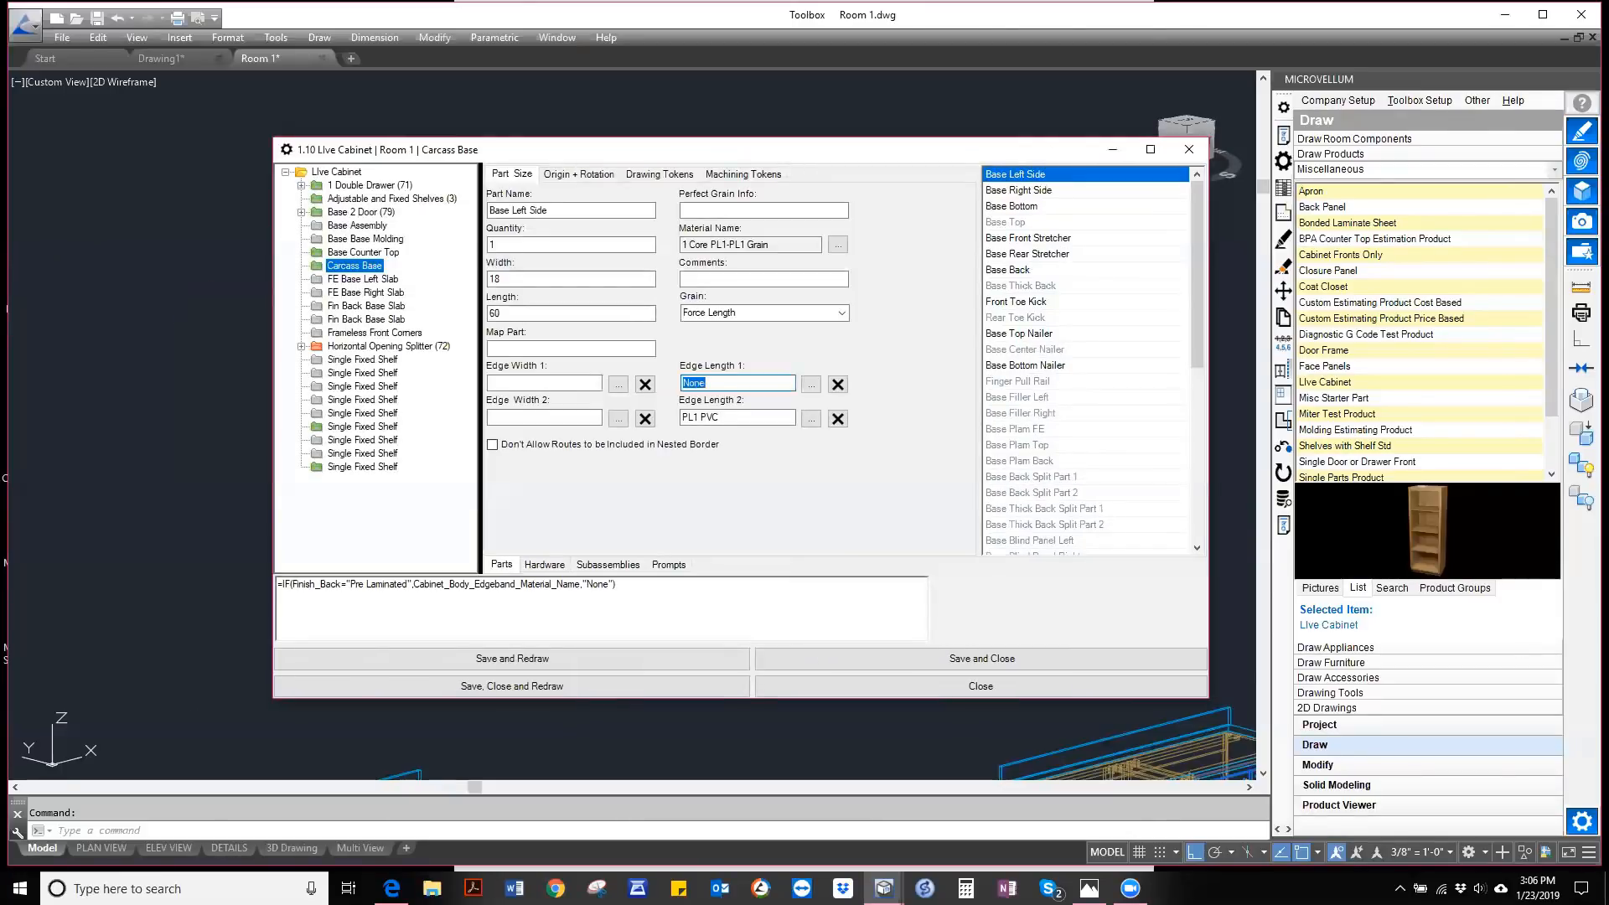
left_click(196, 295)
scroll(345, 342, "down", 5)
scroll(344, 342, "down", 2)
scroll(591, 442, "up", 2)
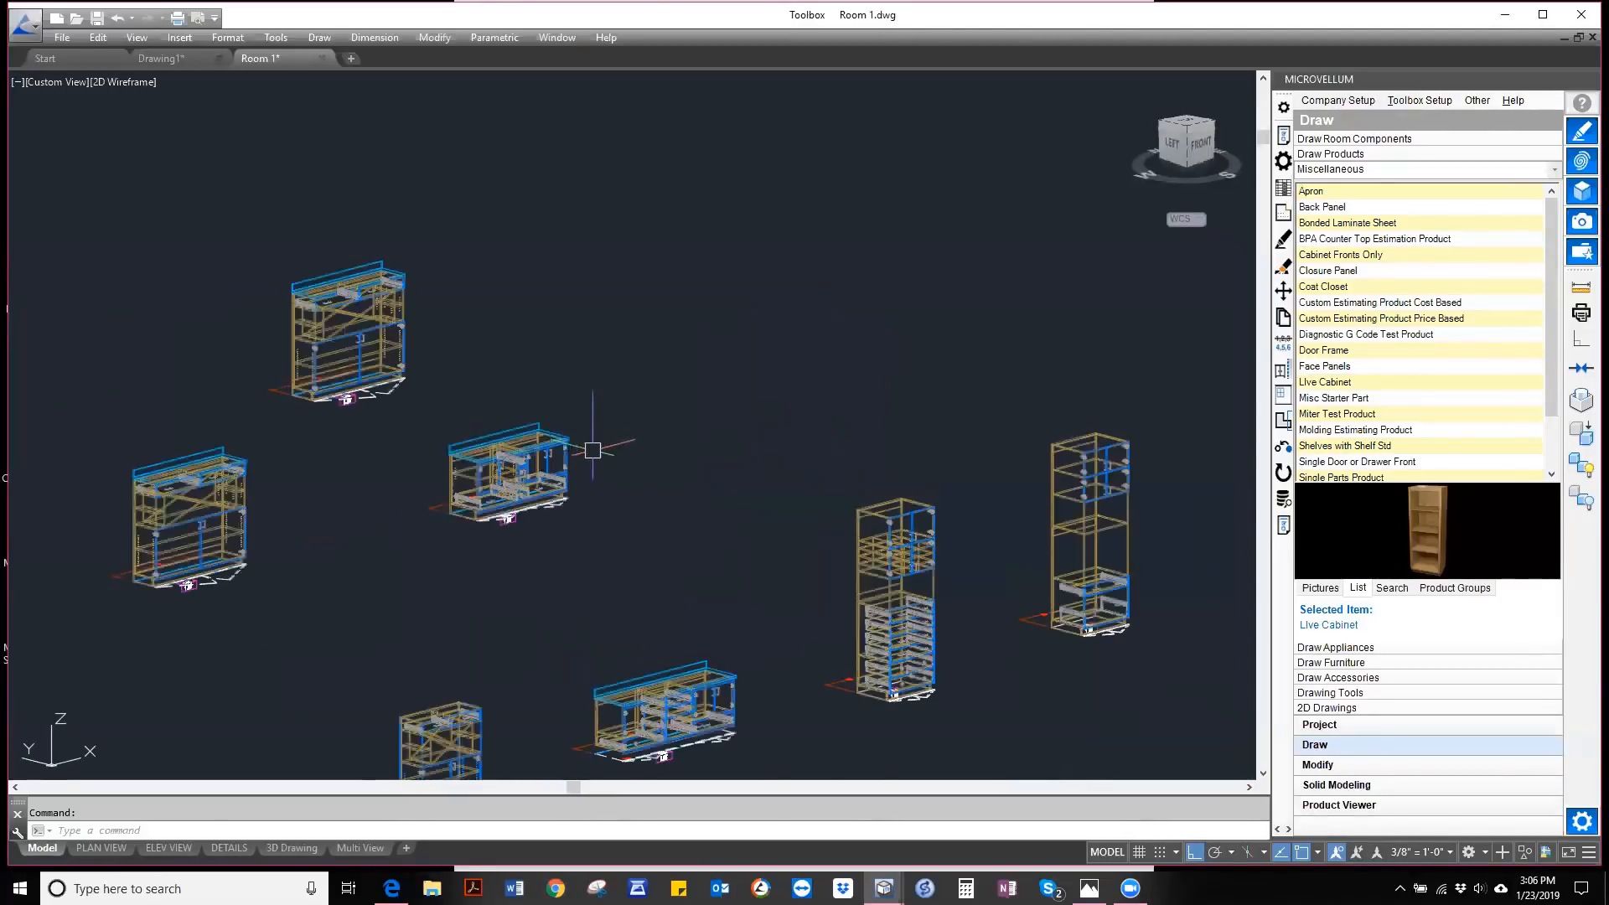
mouse_move(606, 485)
middle_mouse_down()
mouse_move(558, 466)
mouse_move(562, 446)
middle_mouse_up()
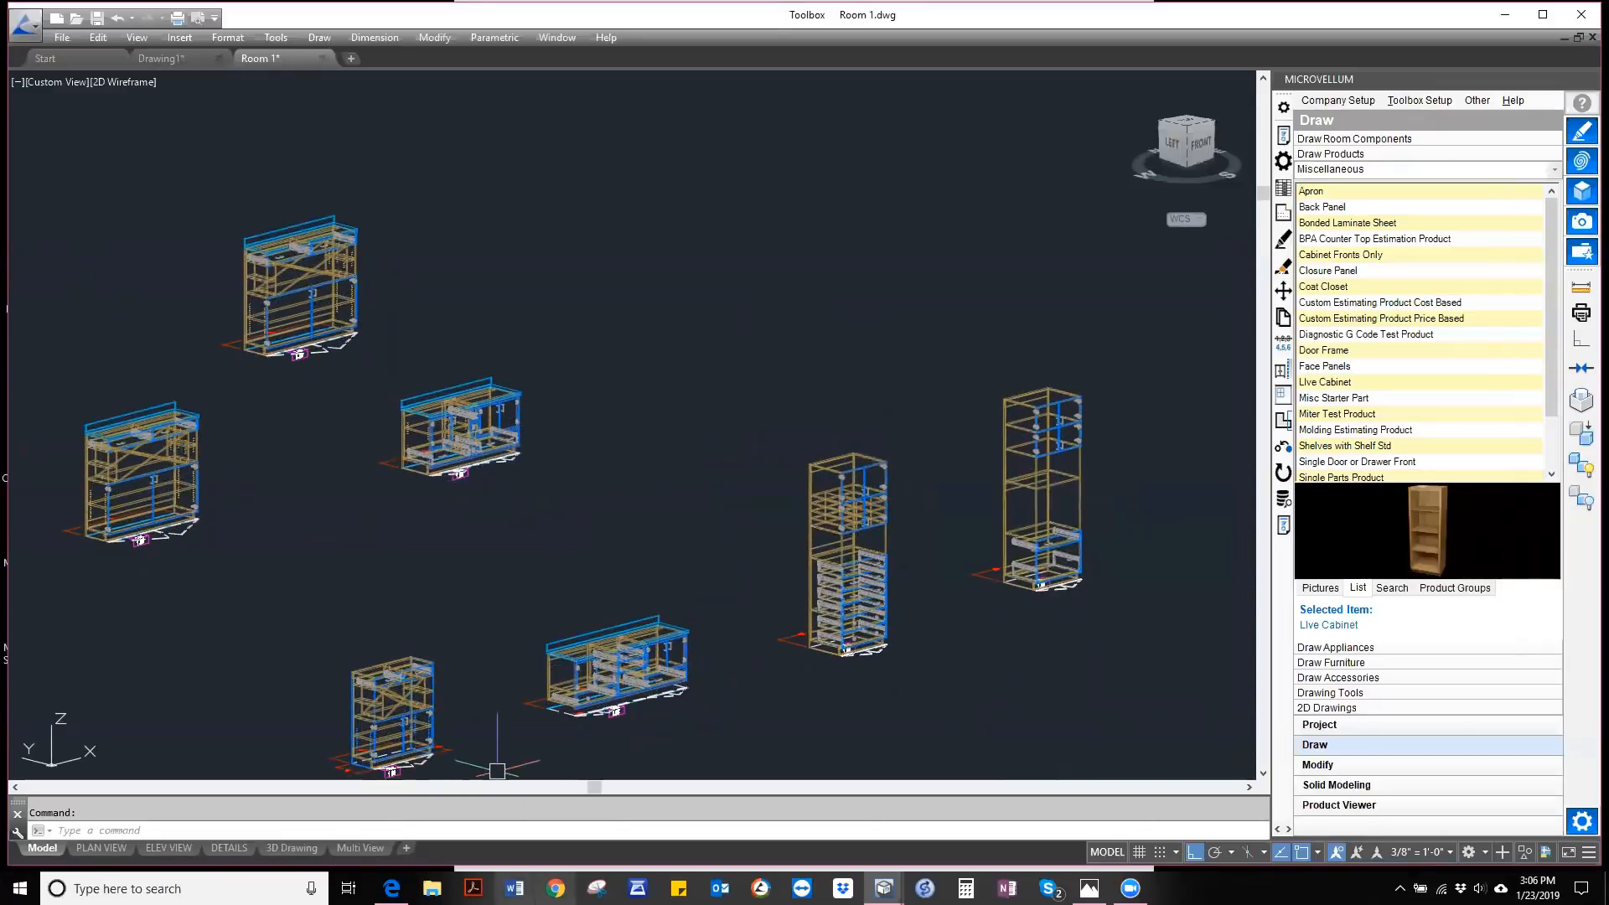
left_click(1060, 805)
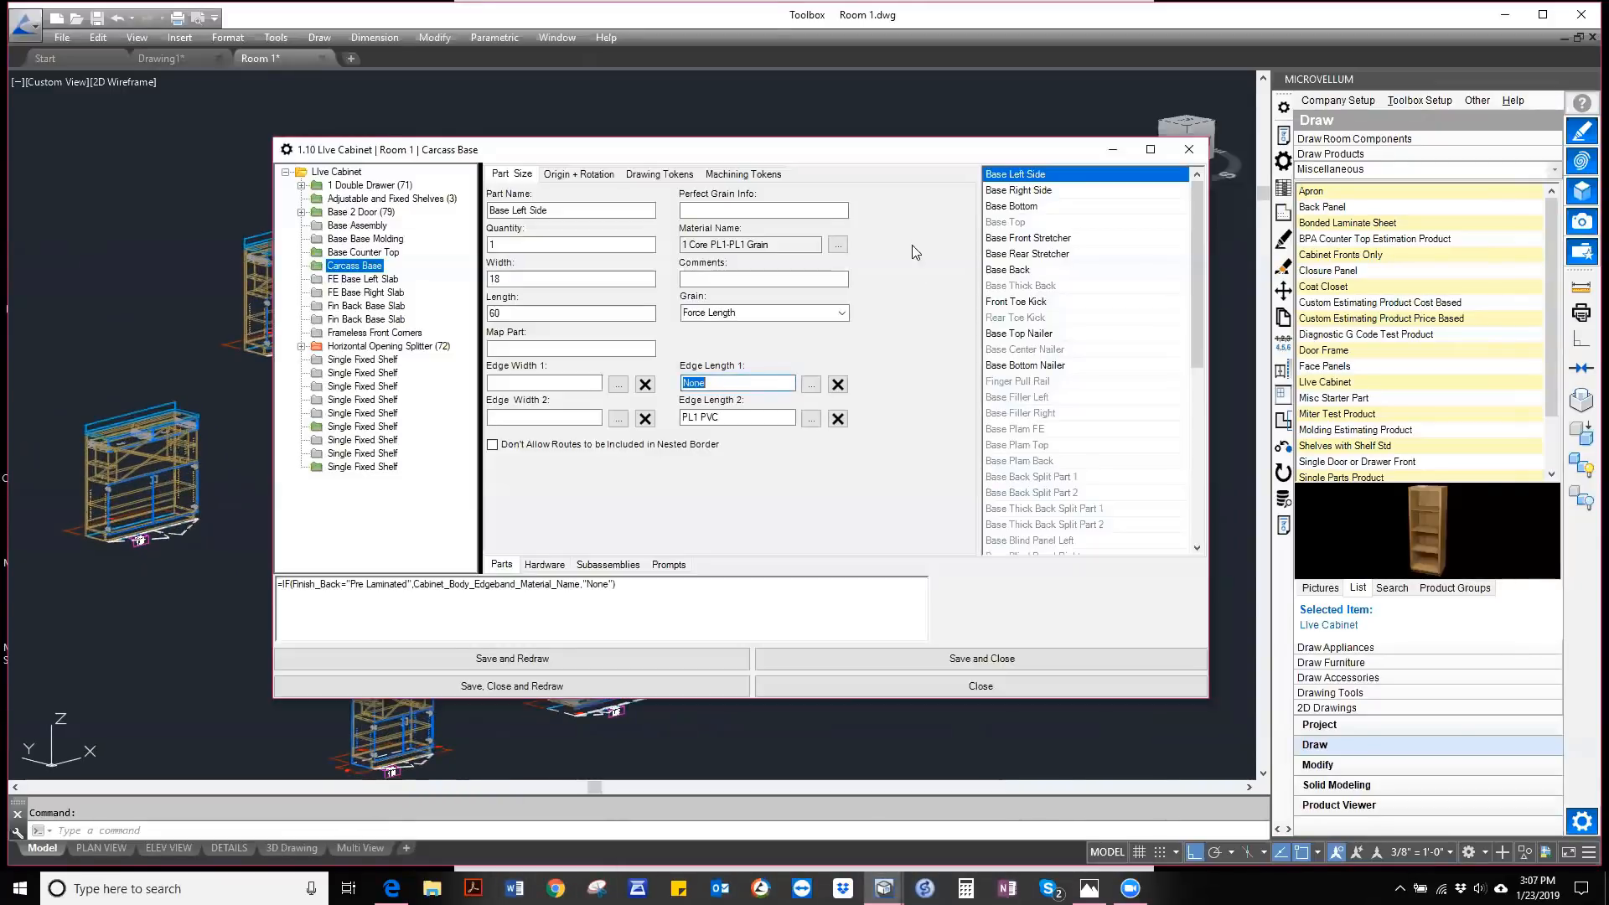
left_click_drag(737, 156, 1079, 66)
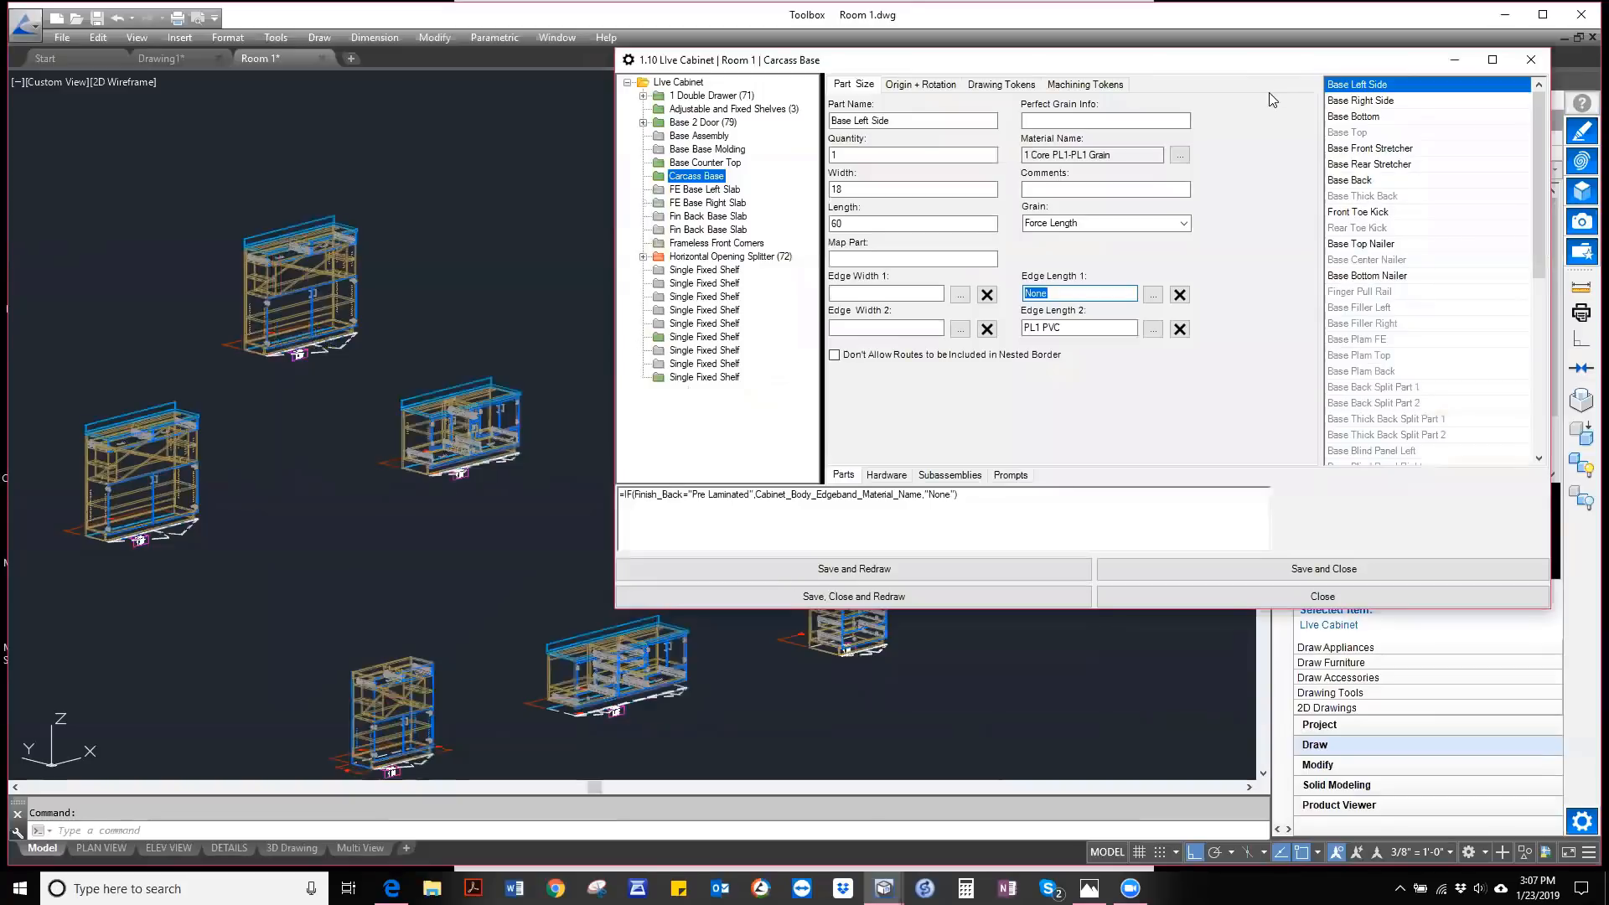
left_click(1386, 100)
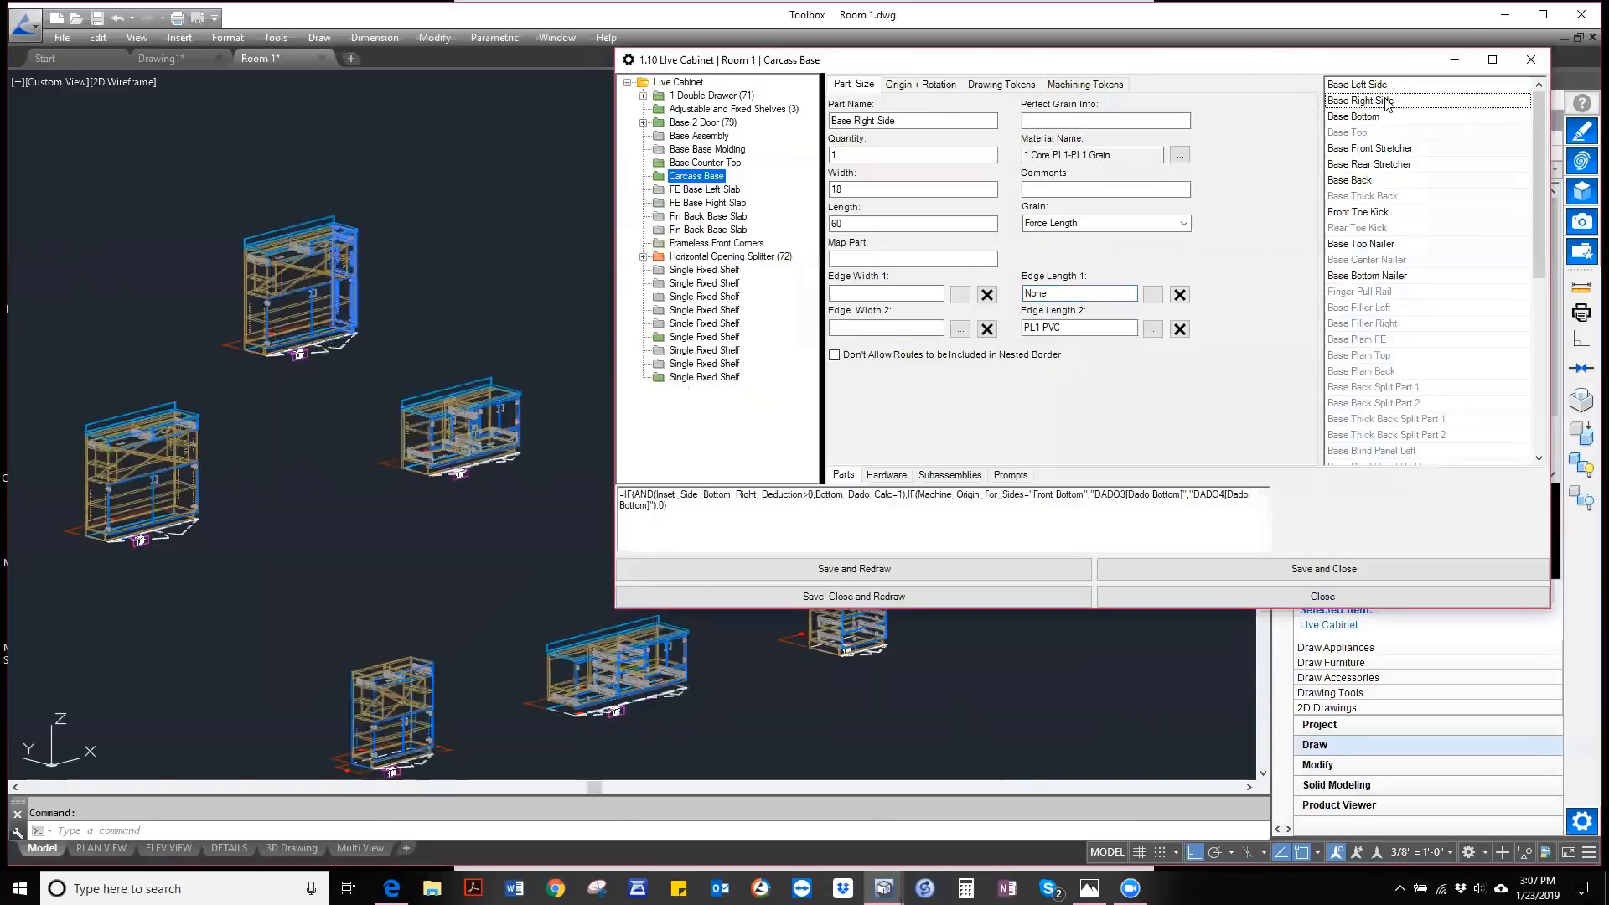
left_click(1341, 87)
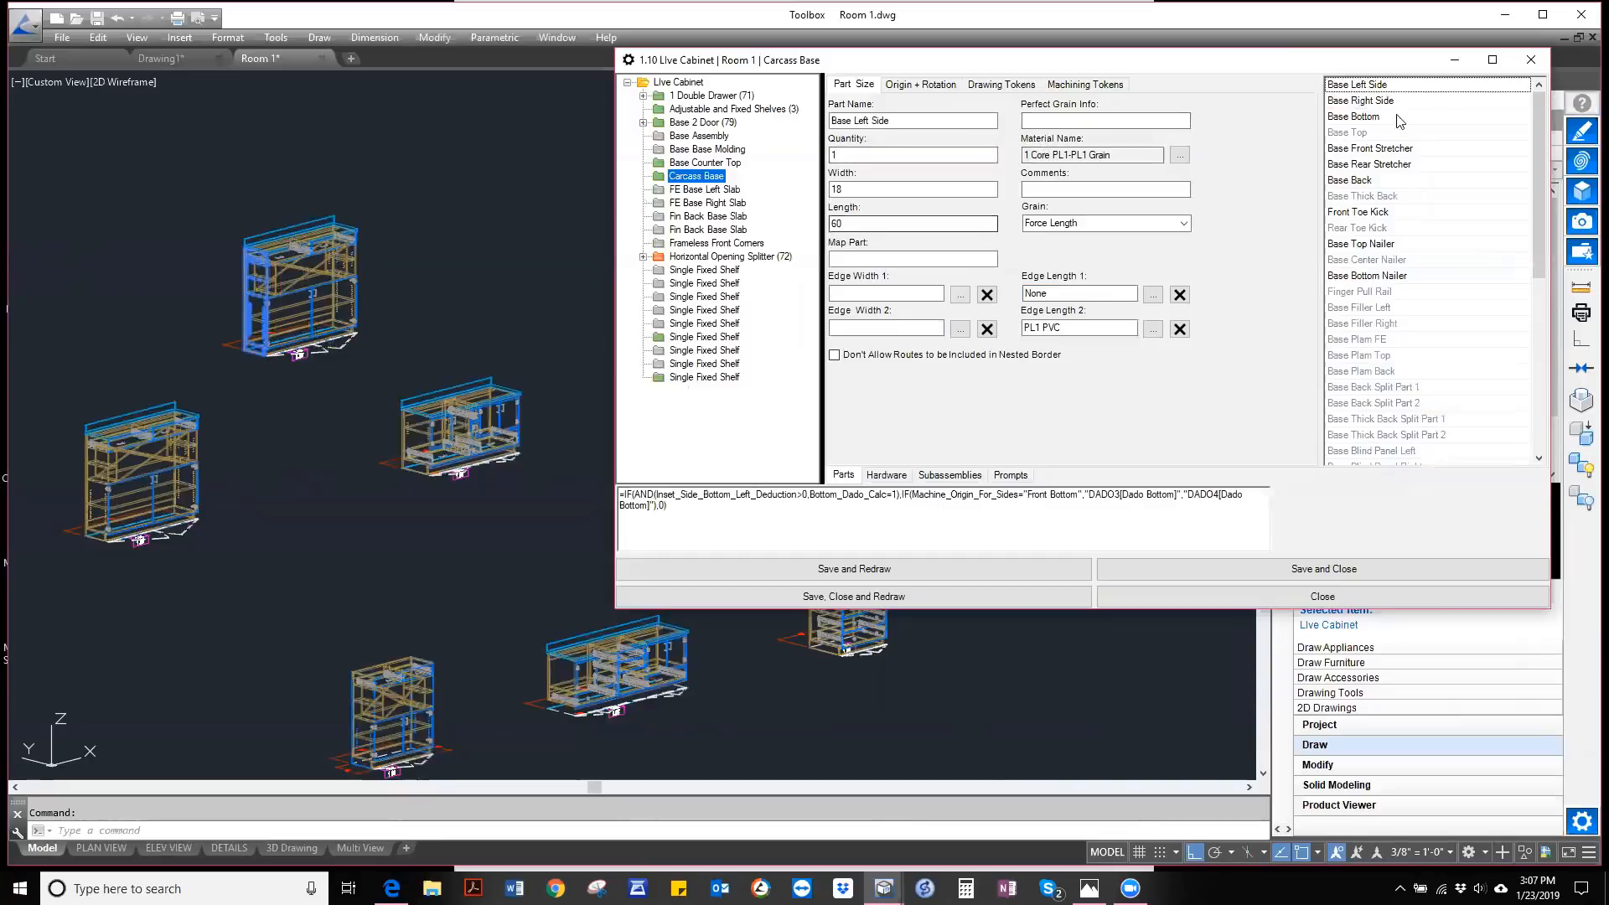
left_click(1369, 101)
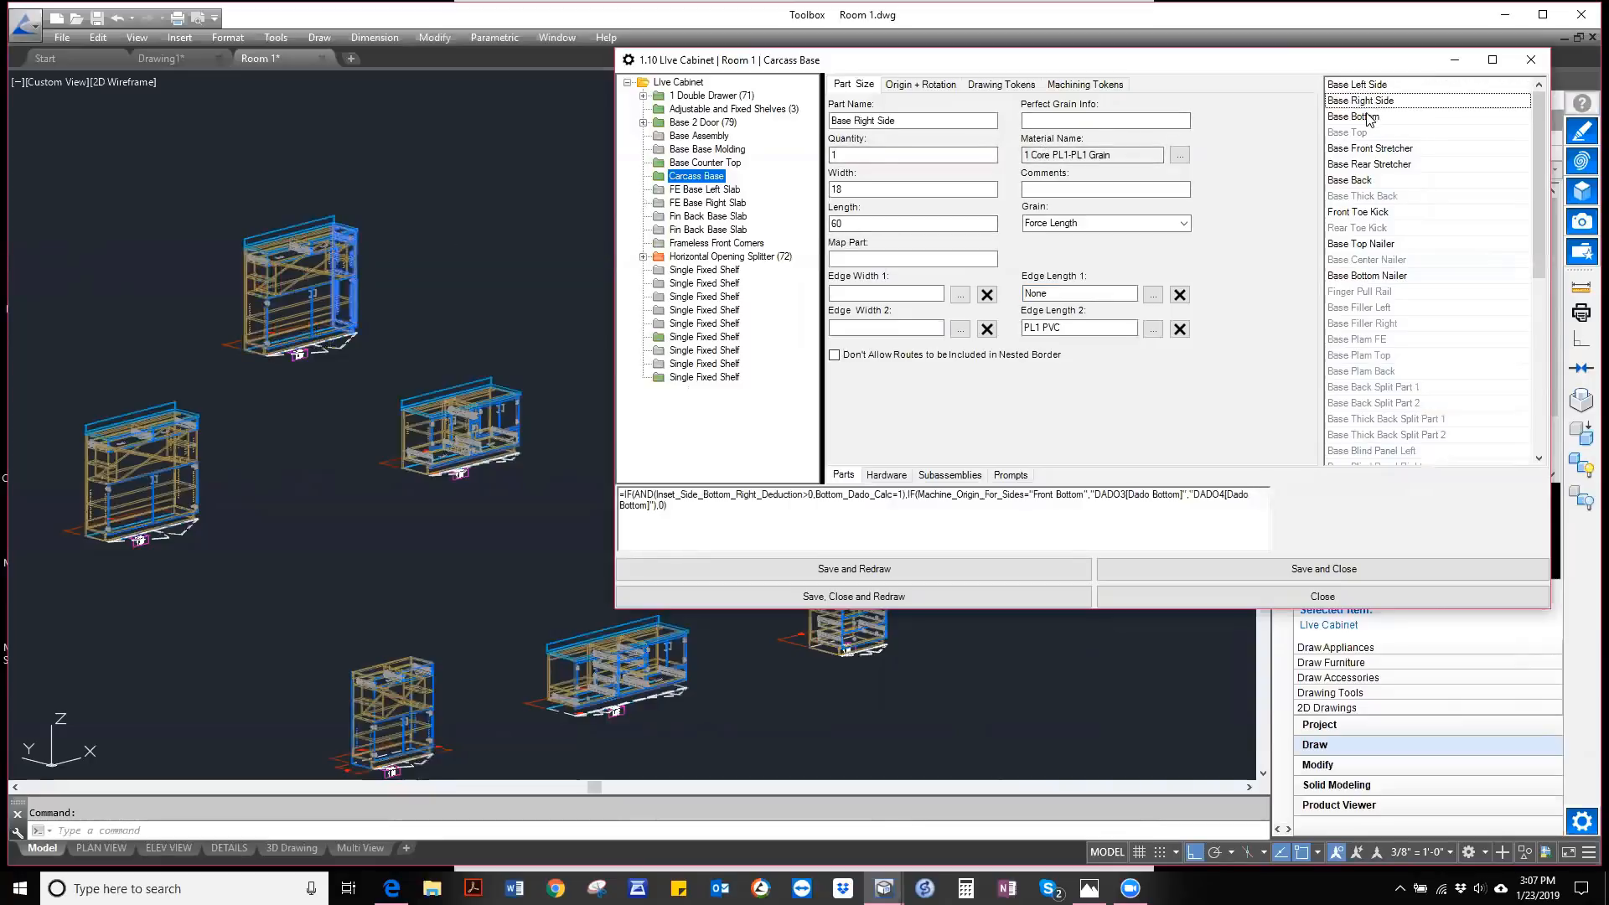
left_click(1369, 117)
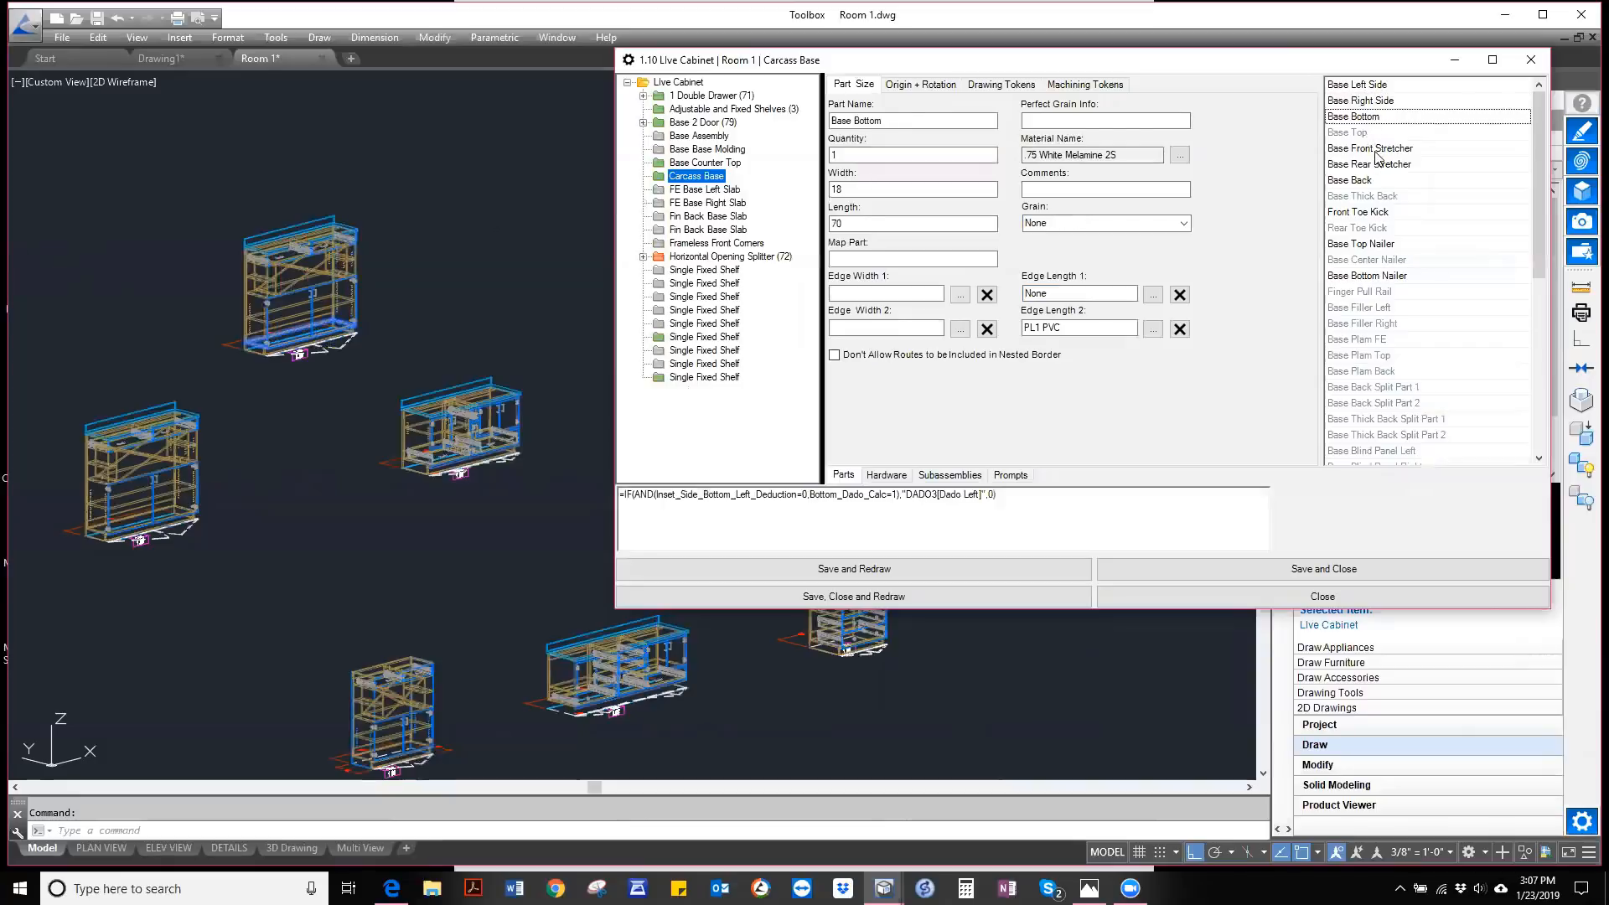
left_click(1374, 151)
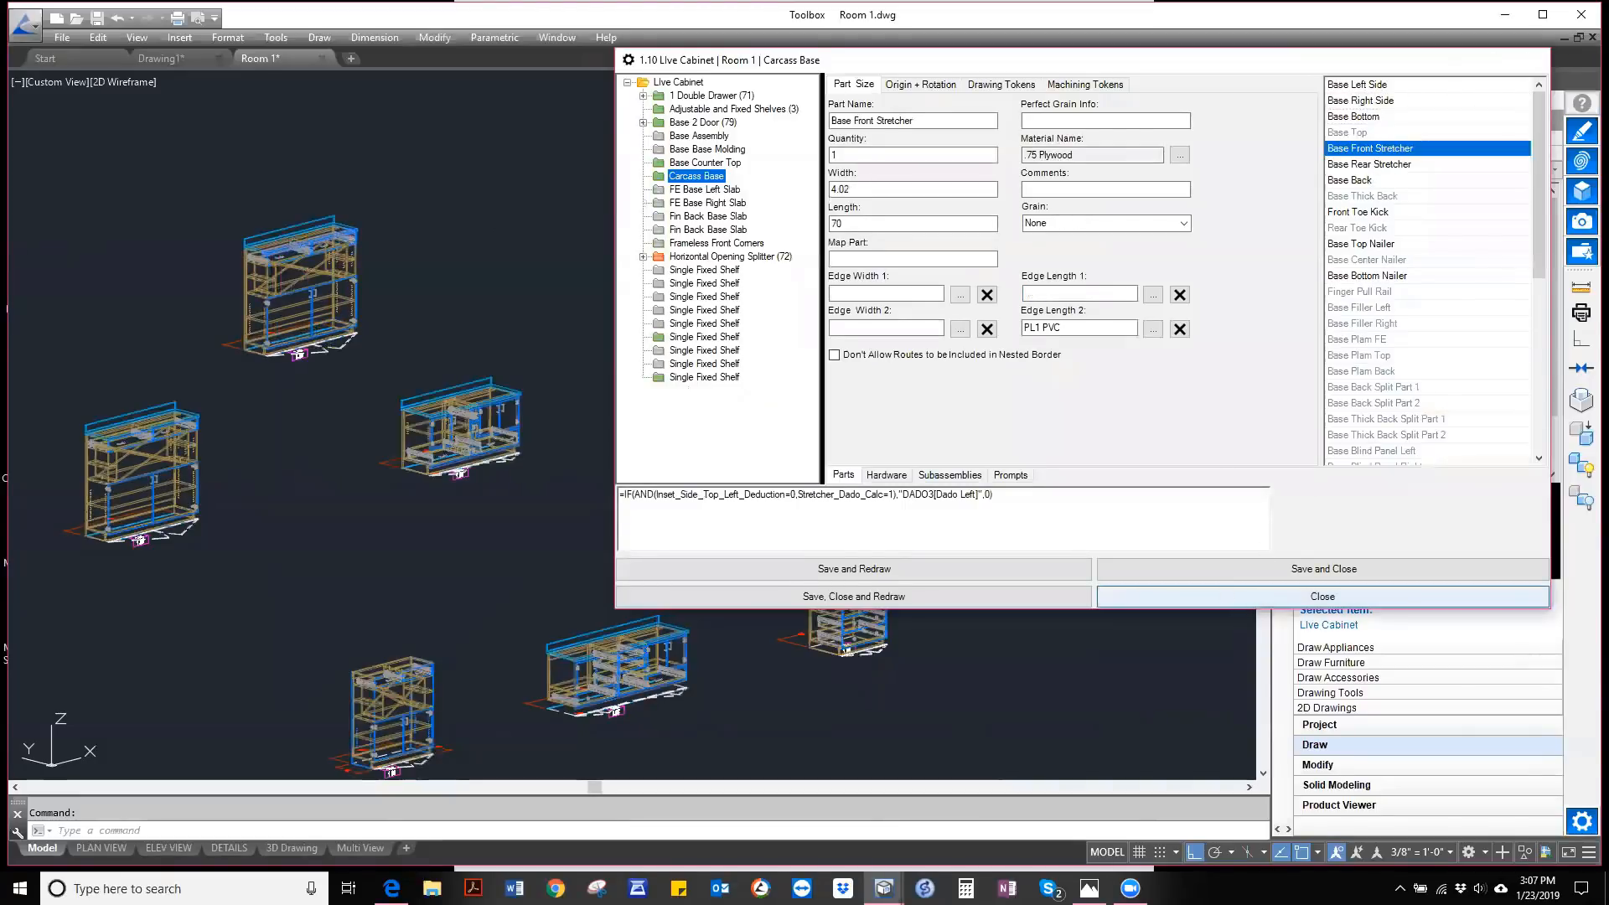
- Close the part properties without saving and enable Left Fin End in the prompts of the 72-inch-wide Live Cabinet
left_click(1259, 600)
scroll(238, 209, "up", 4)
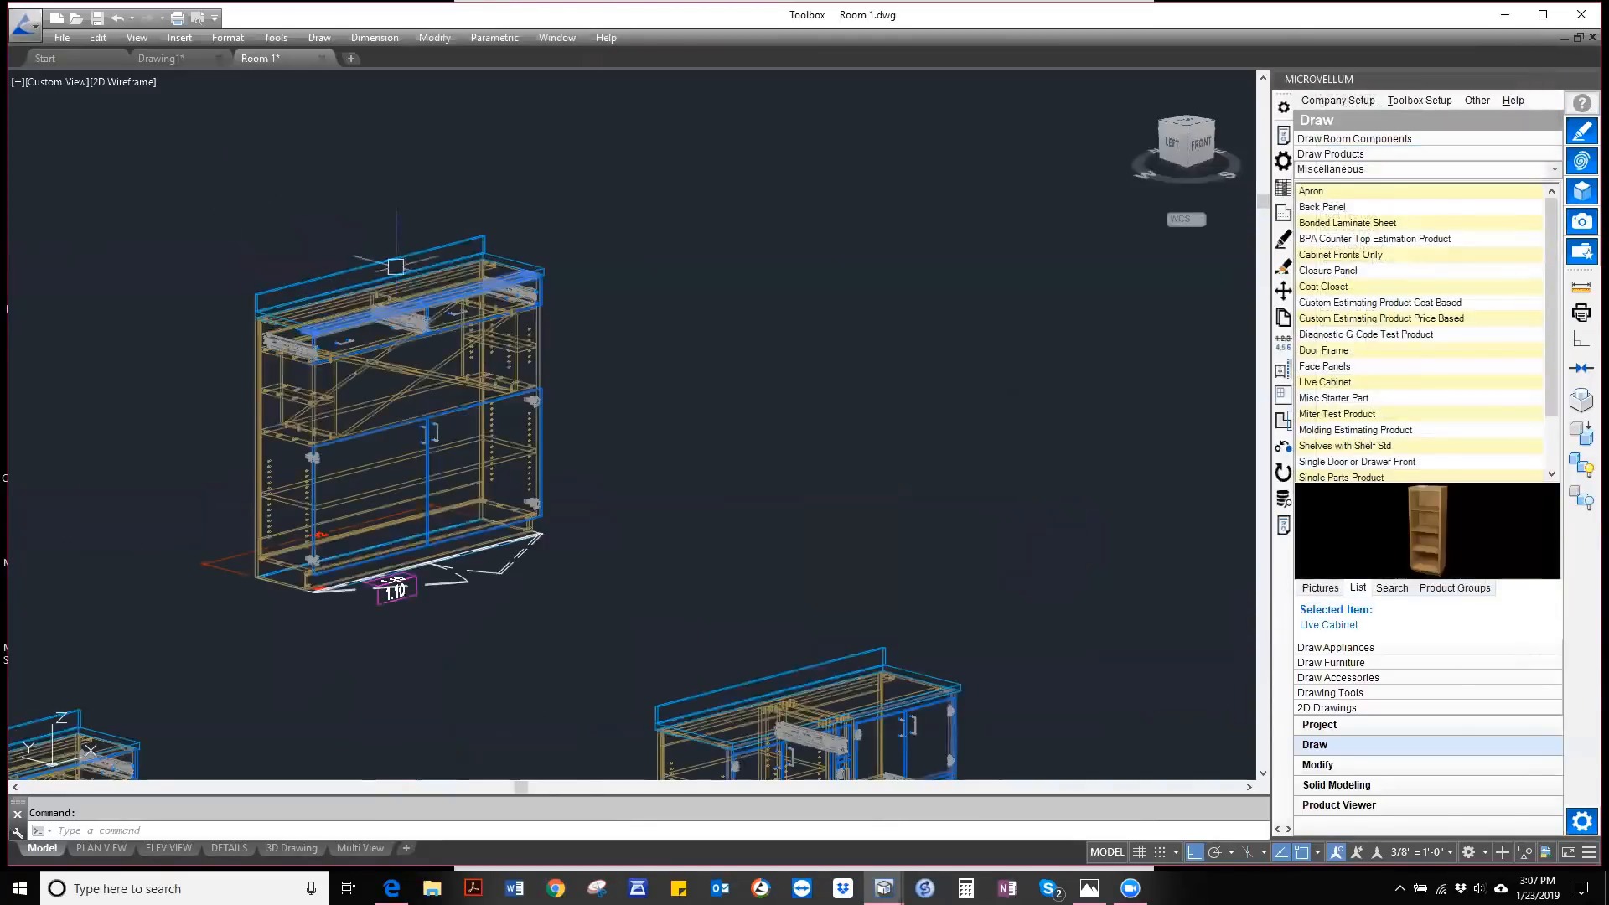
left_click(1283, 135)
left_click(258, 387)
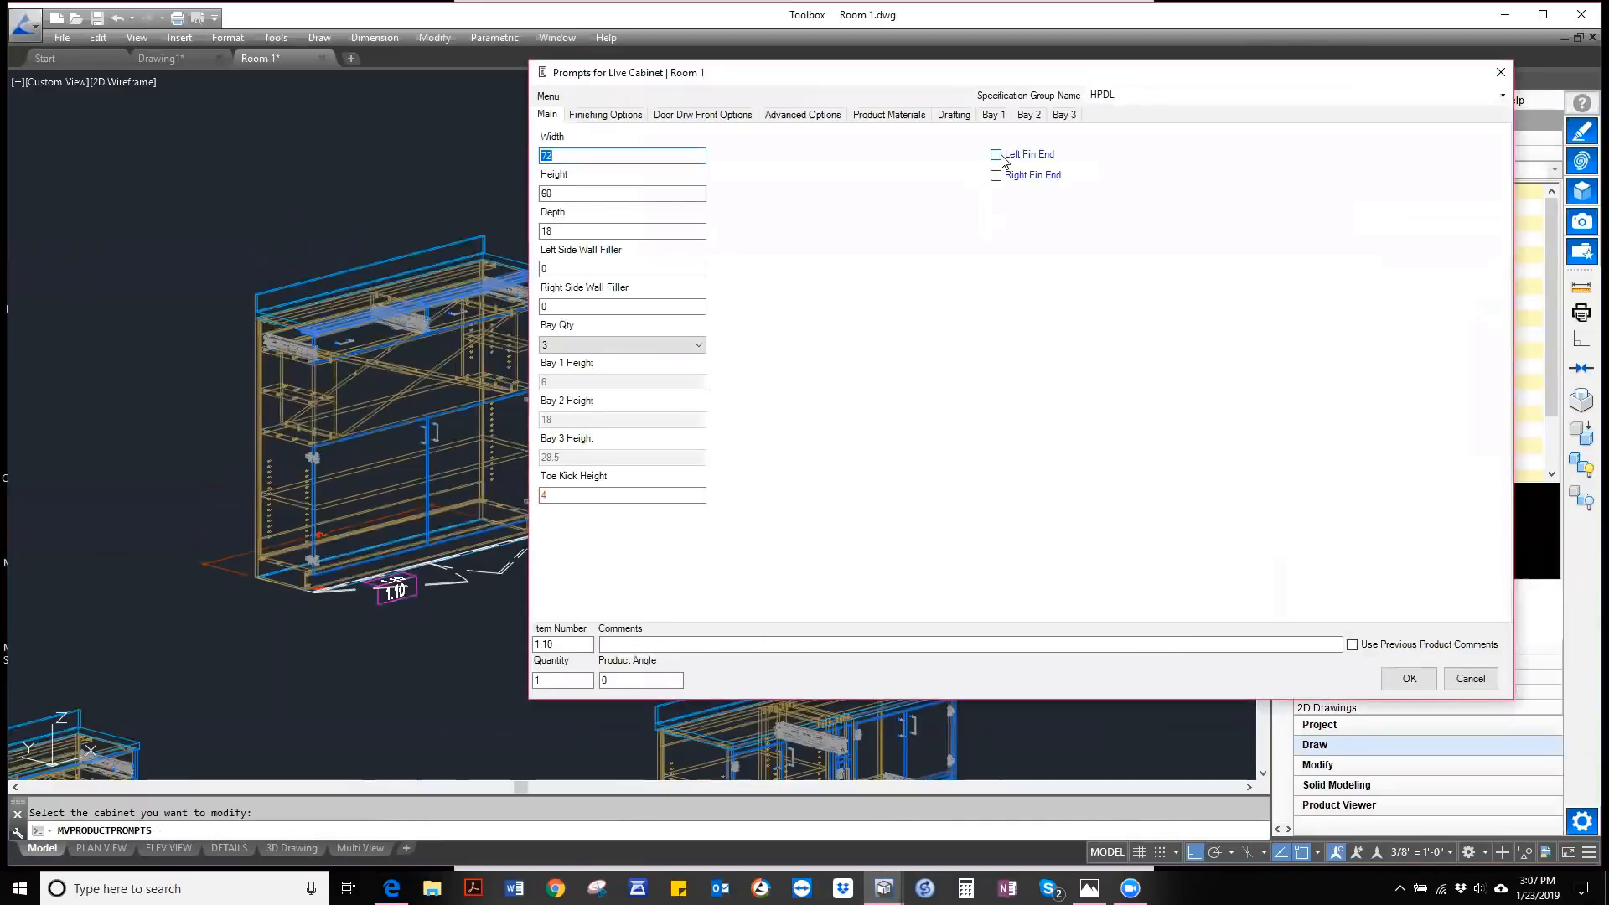
left_click(996, 155)
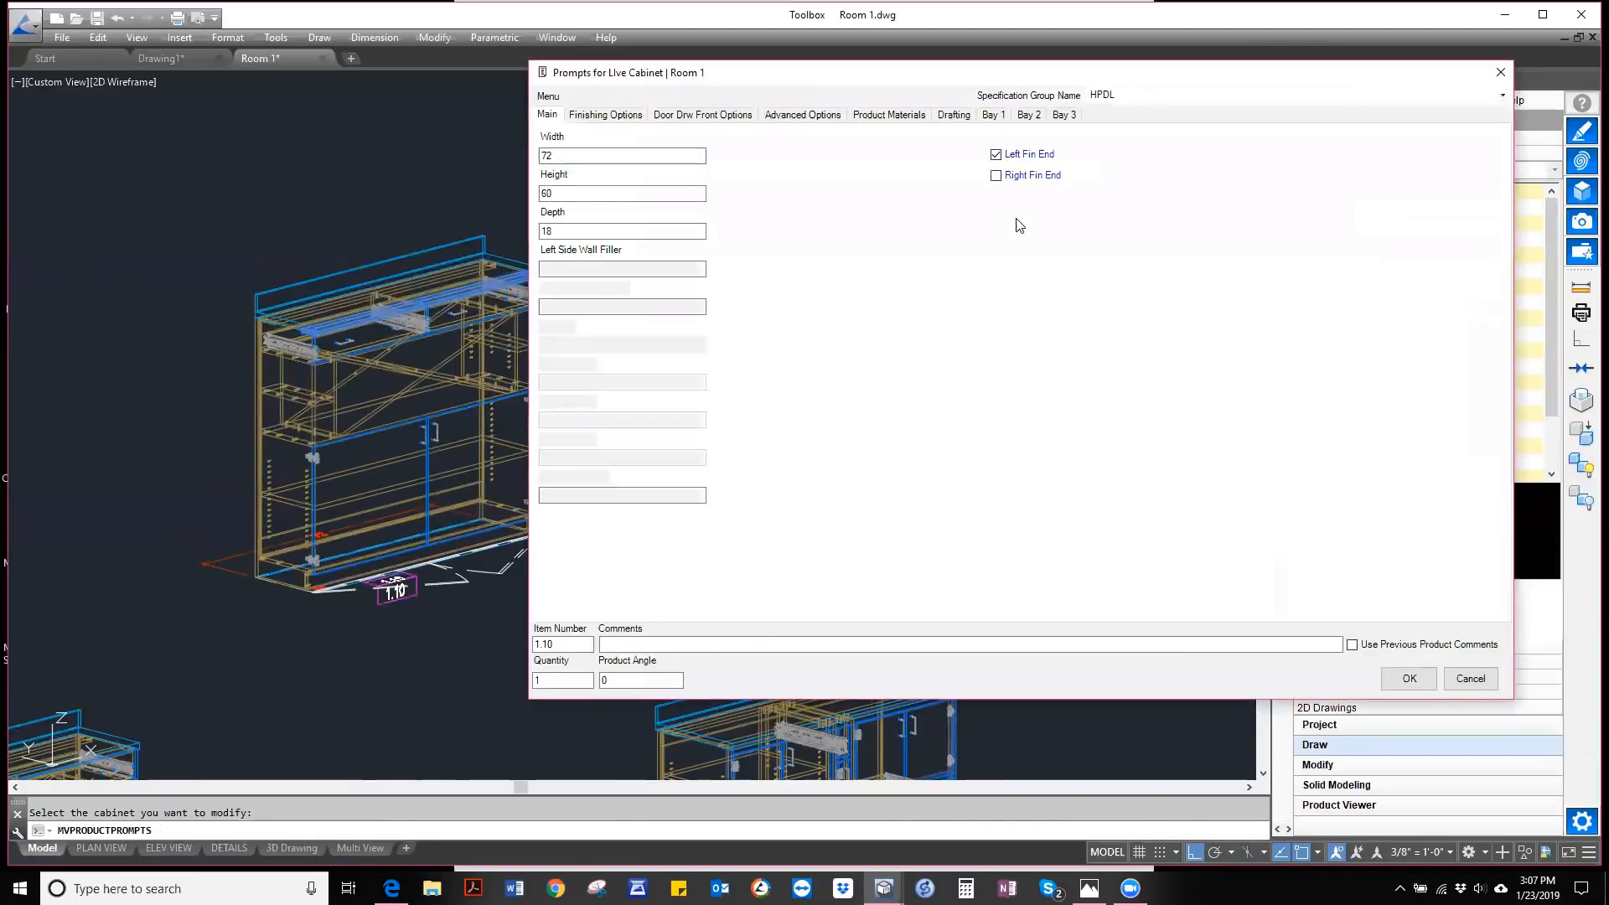
left_click(1409, 678)
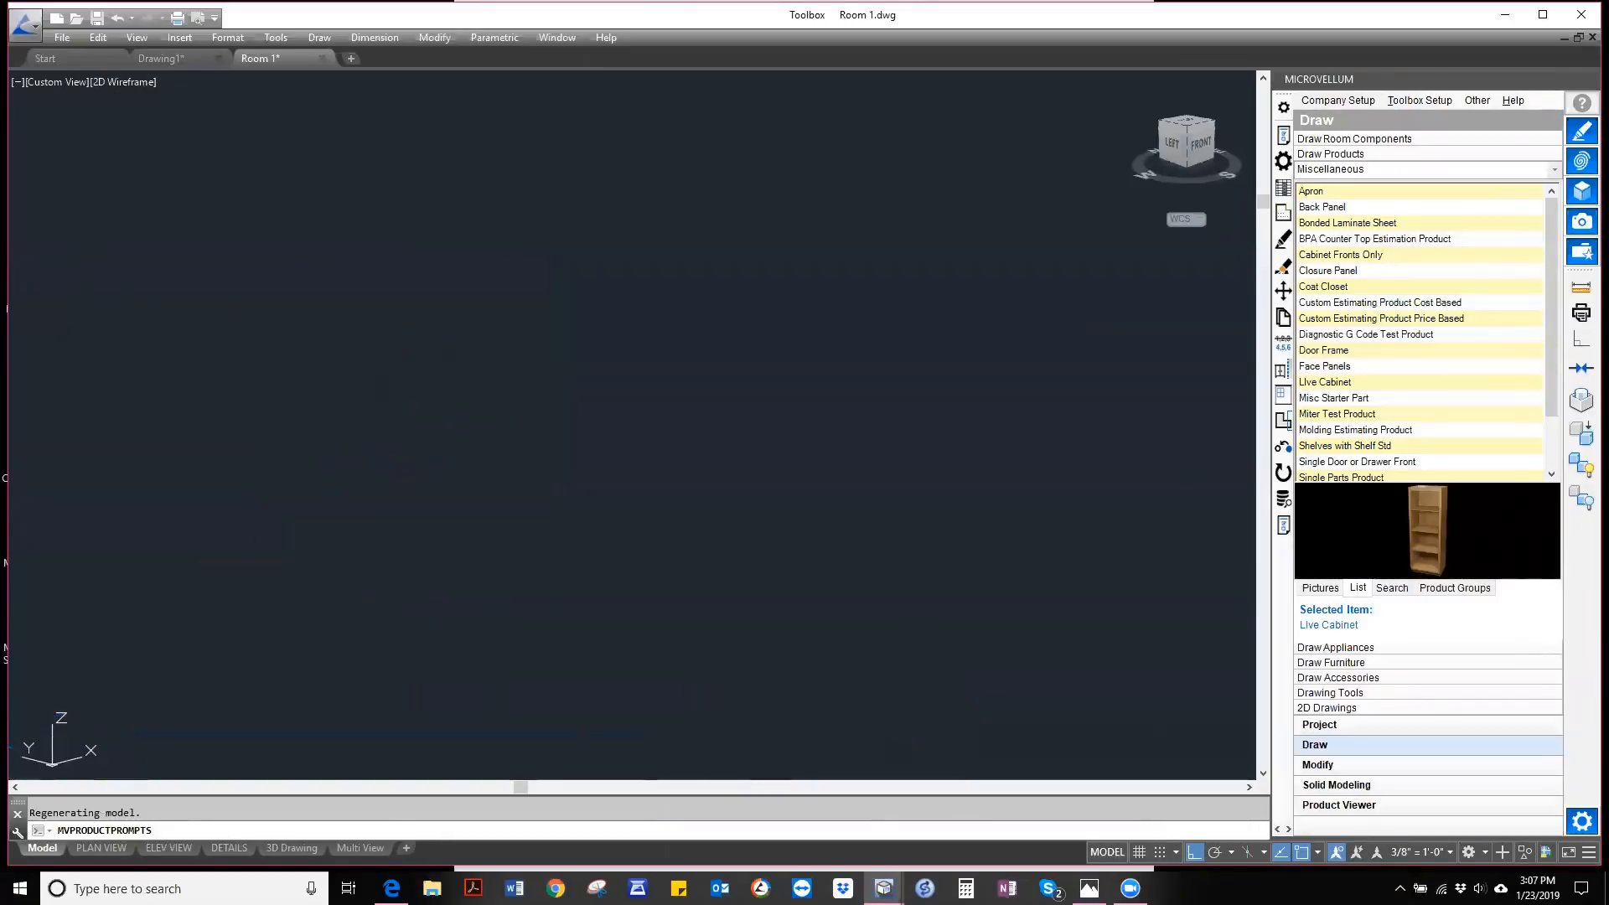
- Display the model in the Hidden visual style and examine the finished left end of the Live Cabinet
left_click(124, 81)
left_click(175, 160)
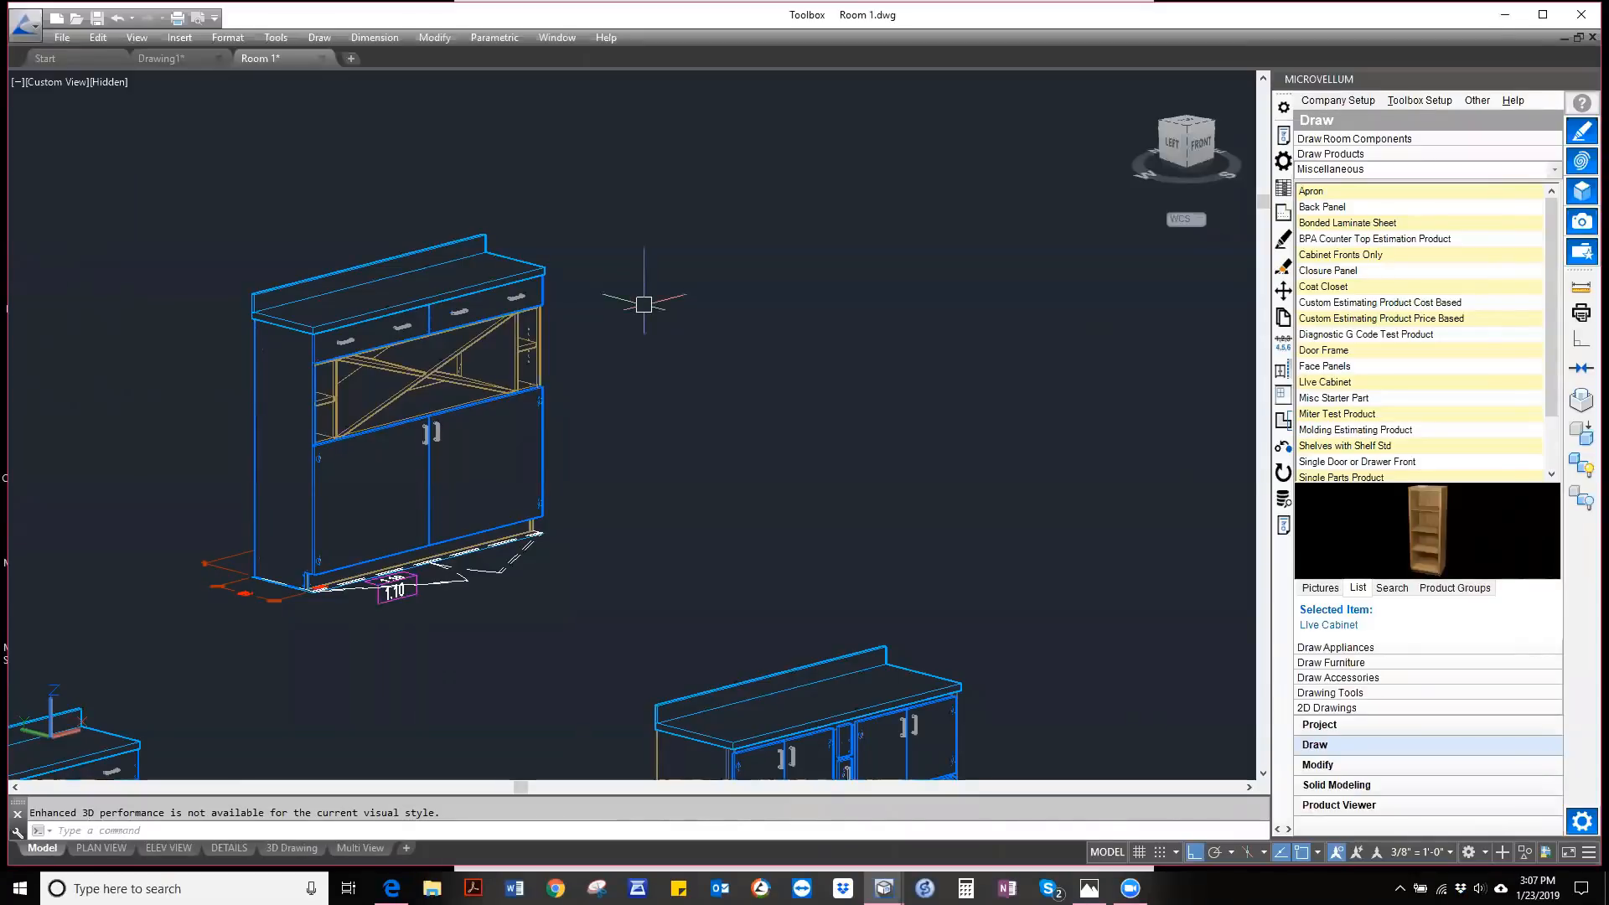
scroll(596, 239, "down", 2)
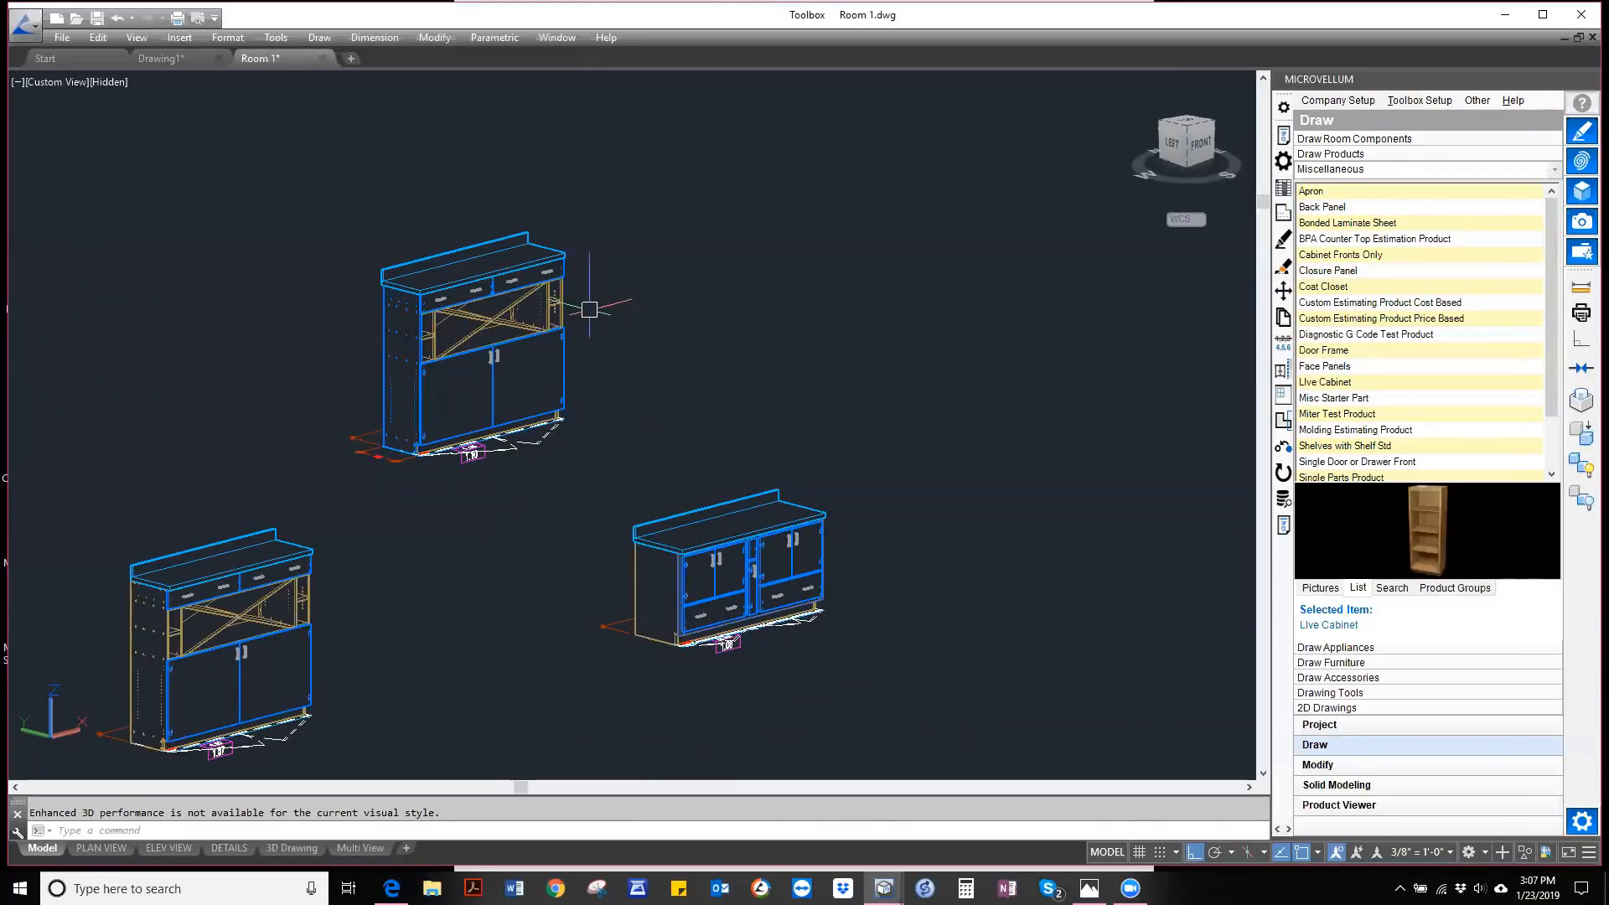
scroll(582, 274, "up", 1)
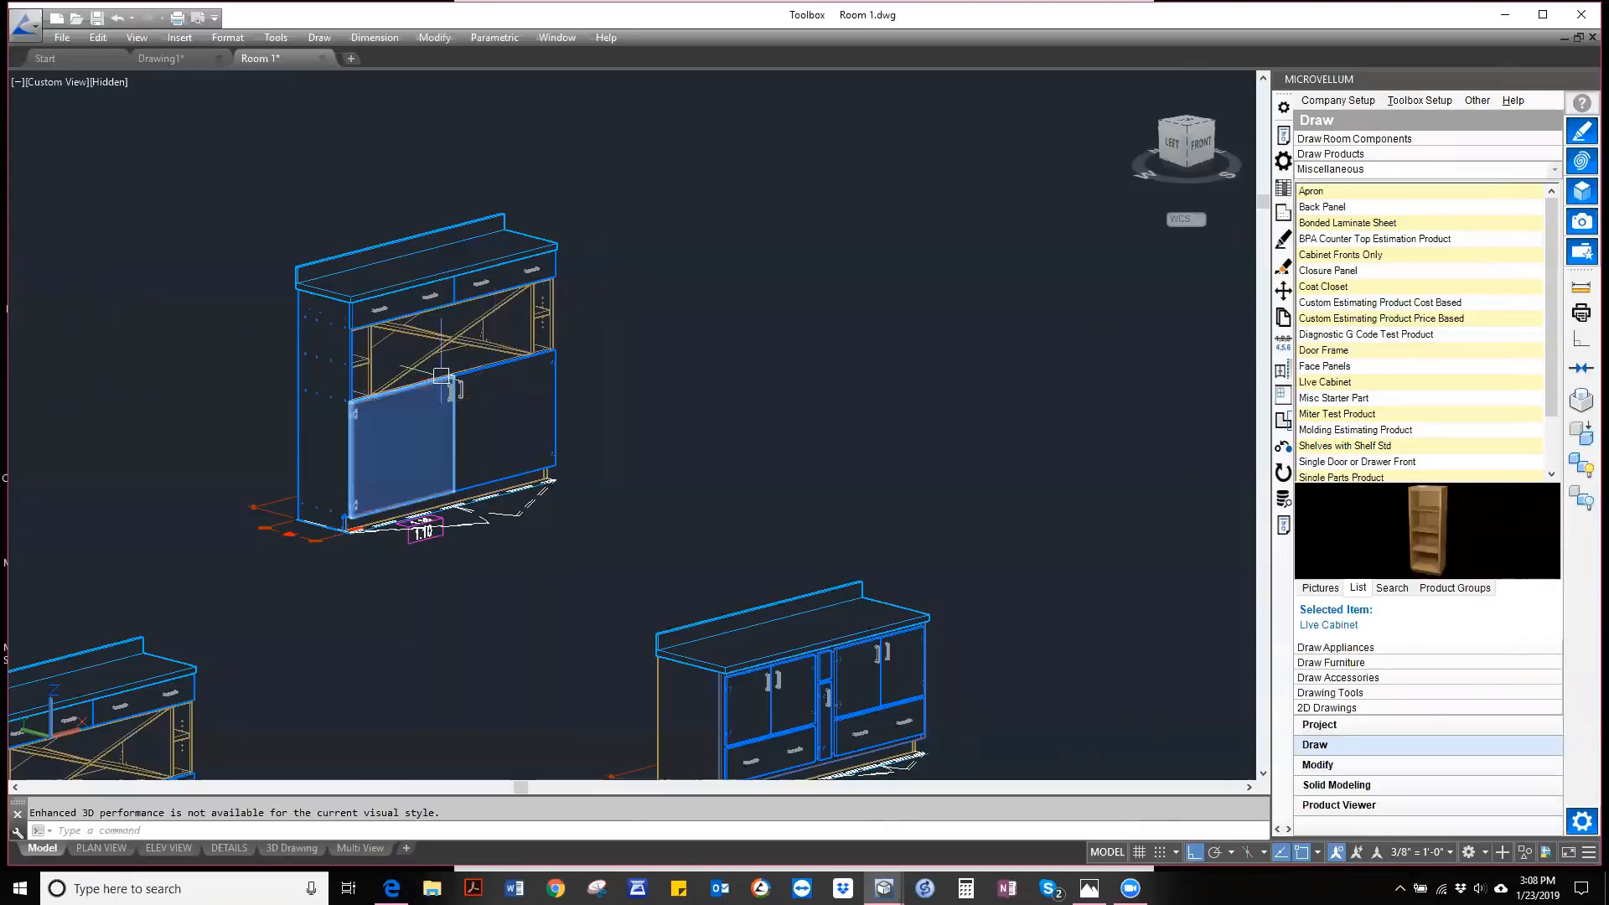
scroll(435, 379, "down", 2)
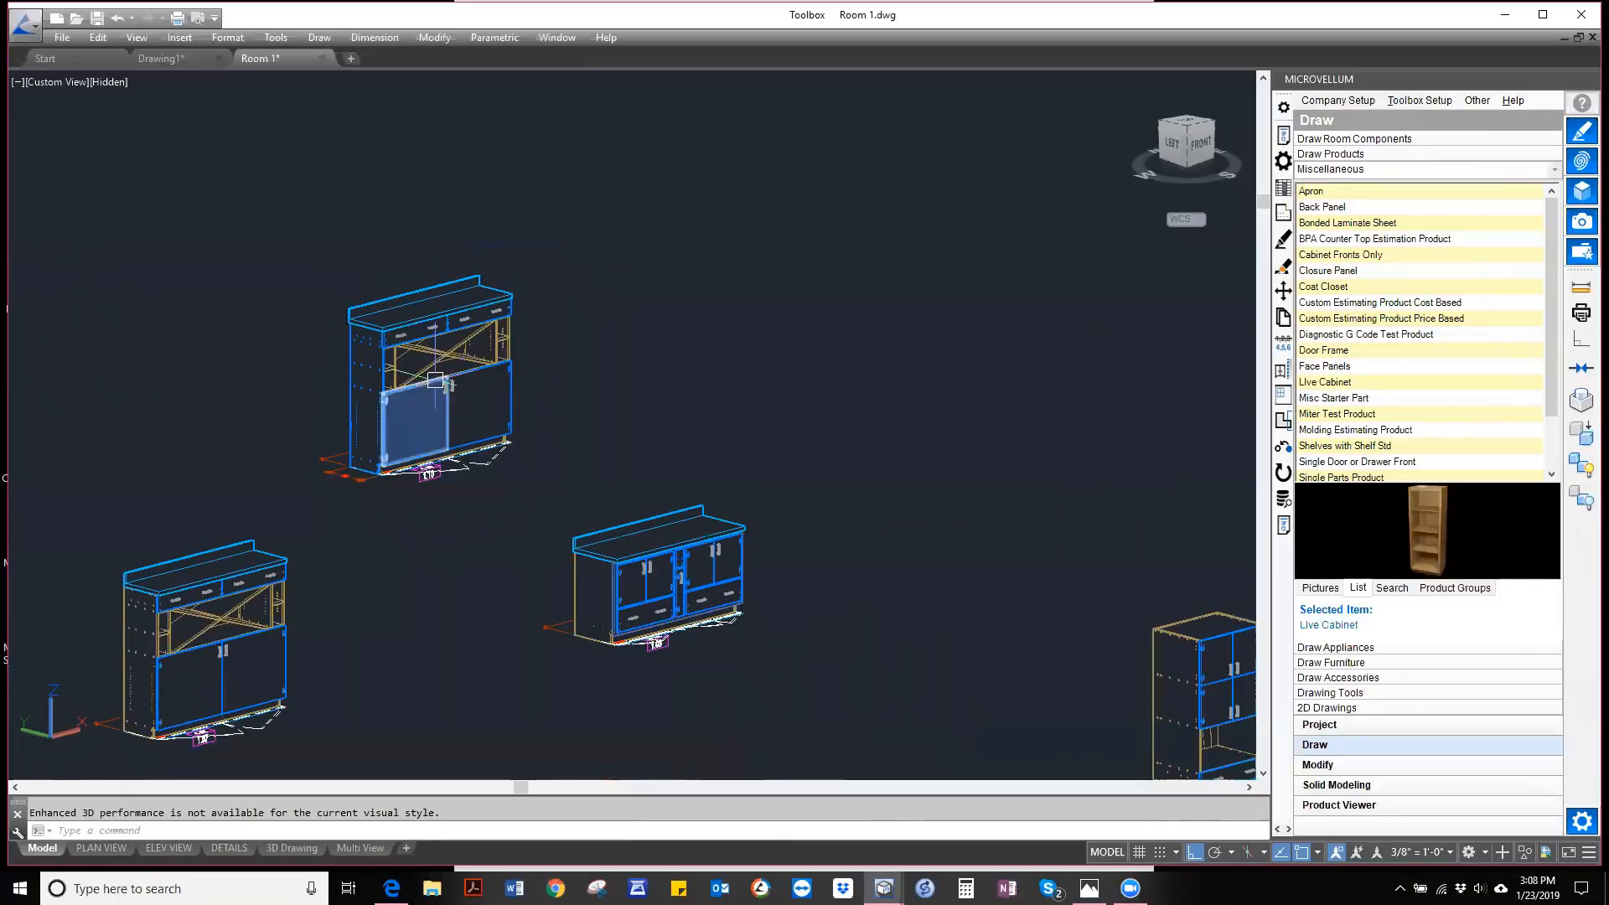
scroll(434, 379, "down", 2)
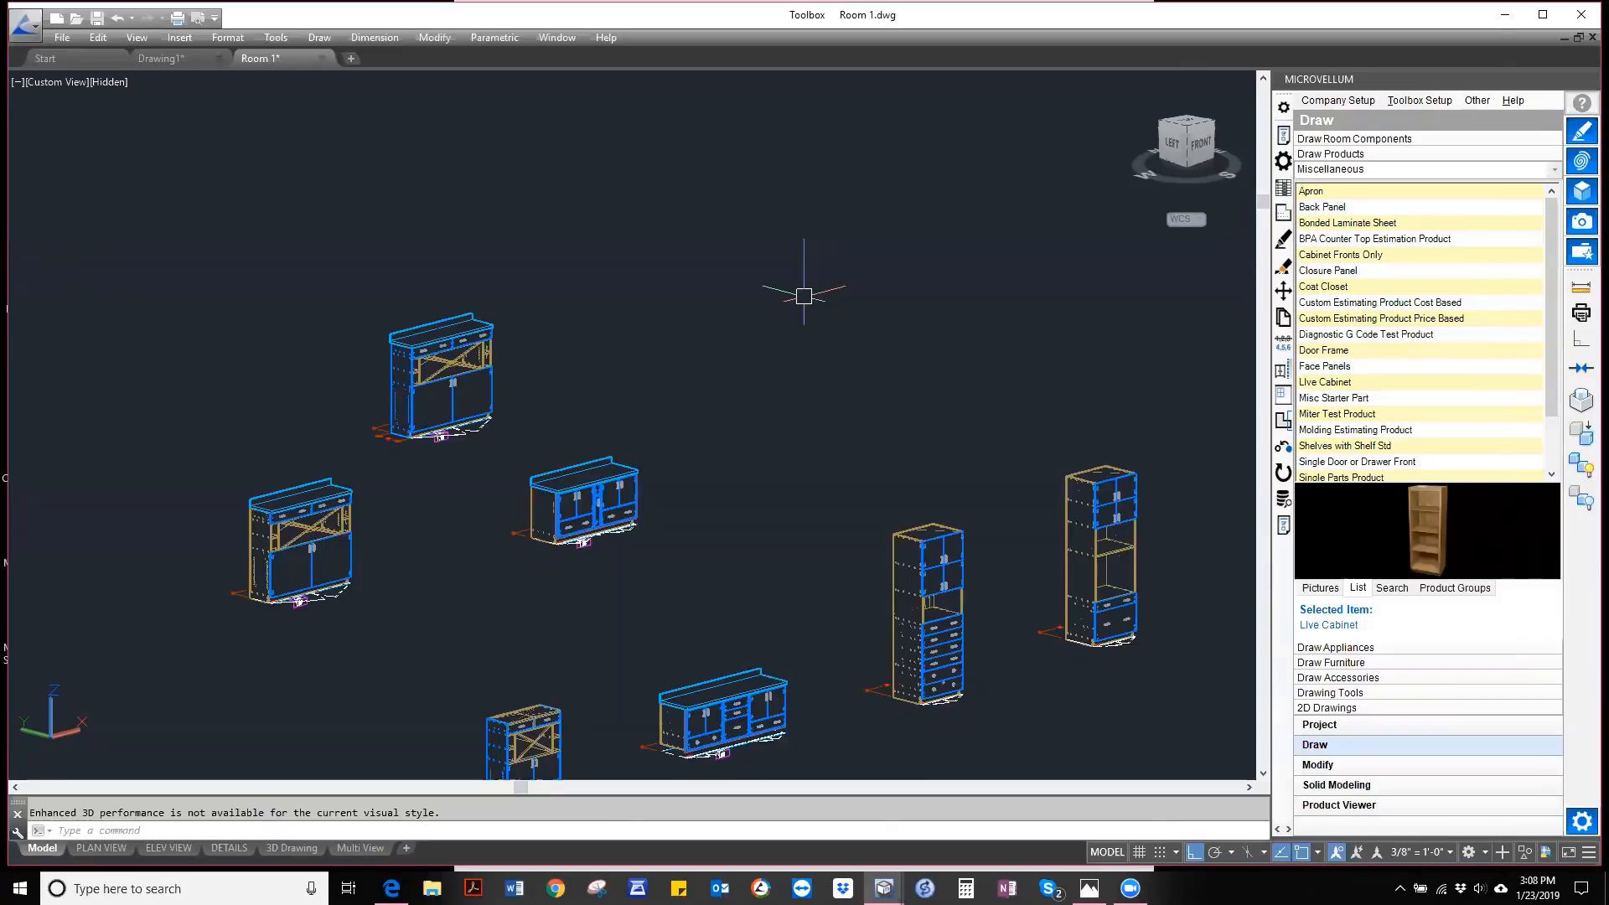
- Bring up the prompts of the Upper Starter Vertical cabinet that stands apart from the other cabinets
left_click(1314, 725)
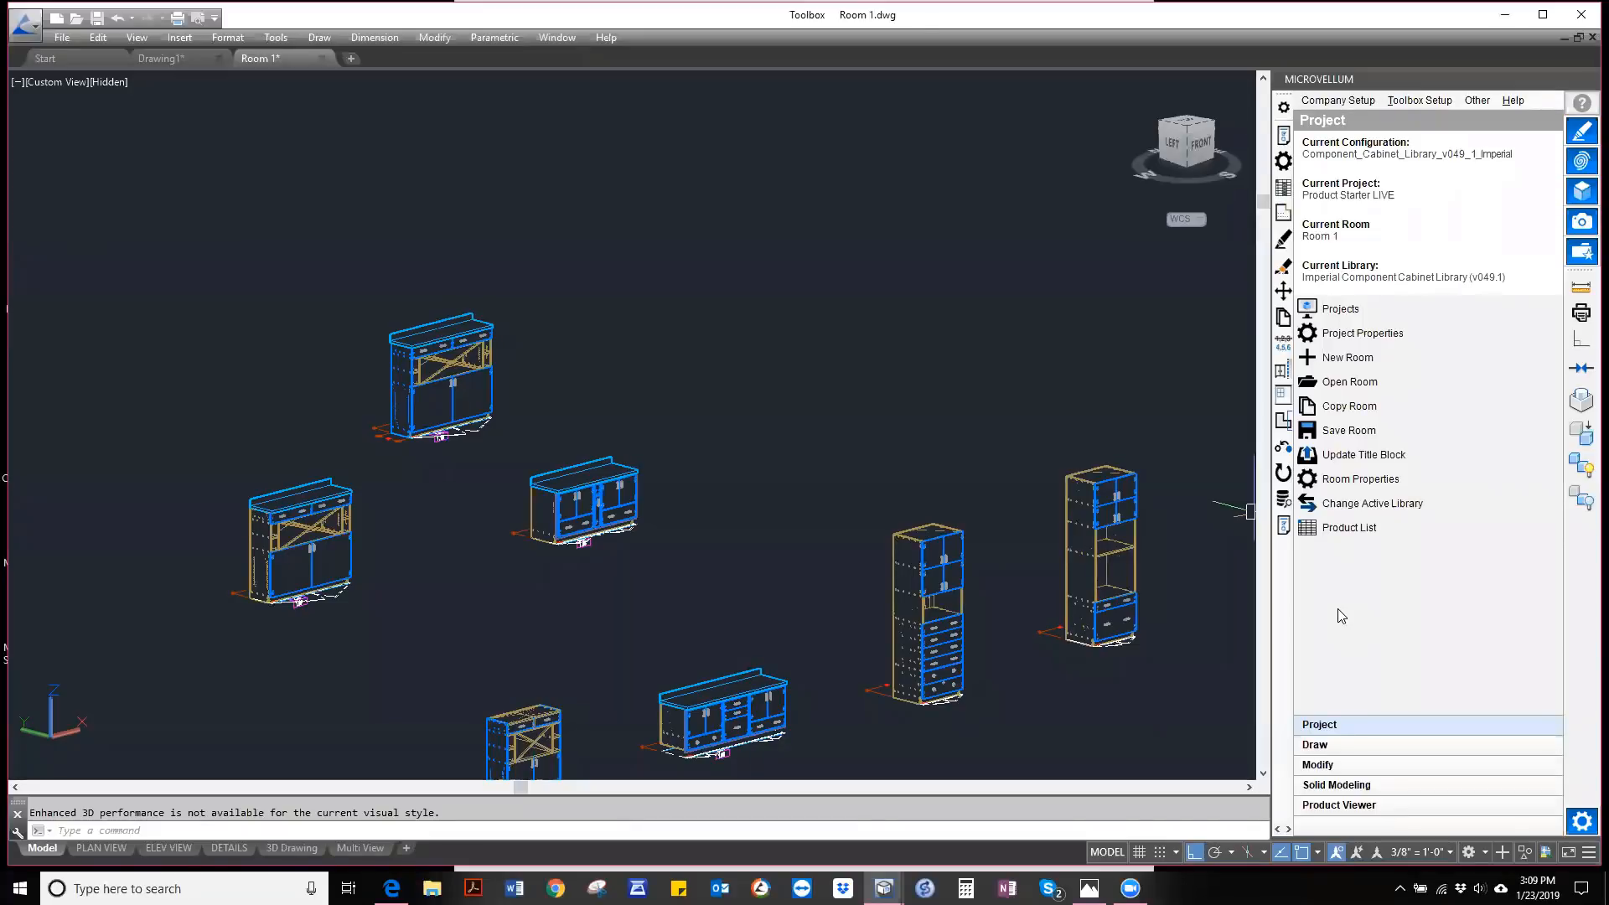
left_click(1283, 136)
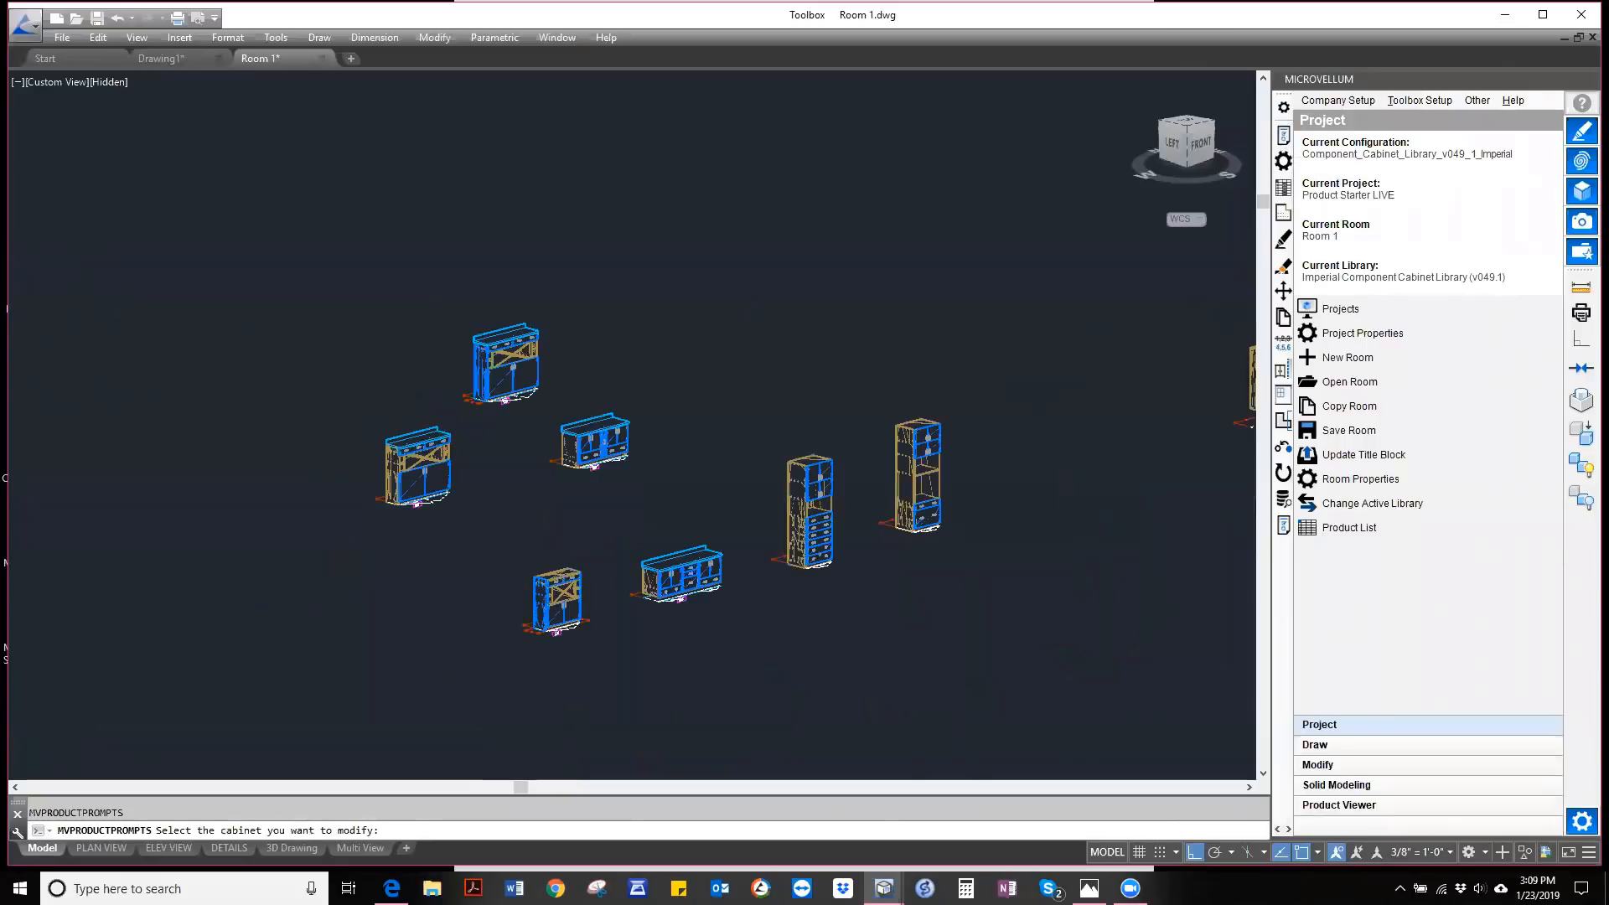
scroll(1102, 370, "down", 1)
scroll(1014, 360, "up", 5)
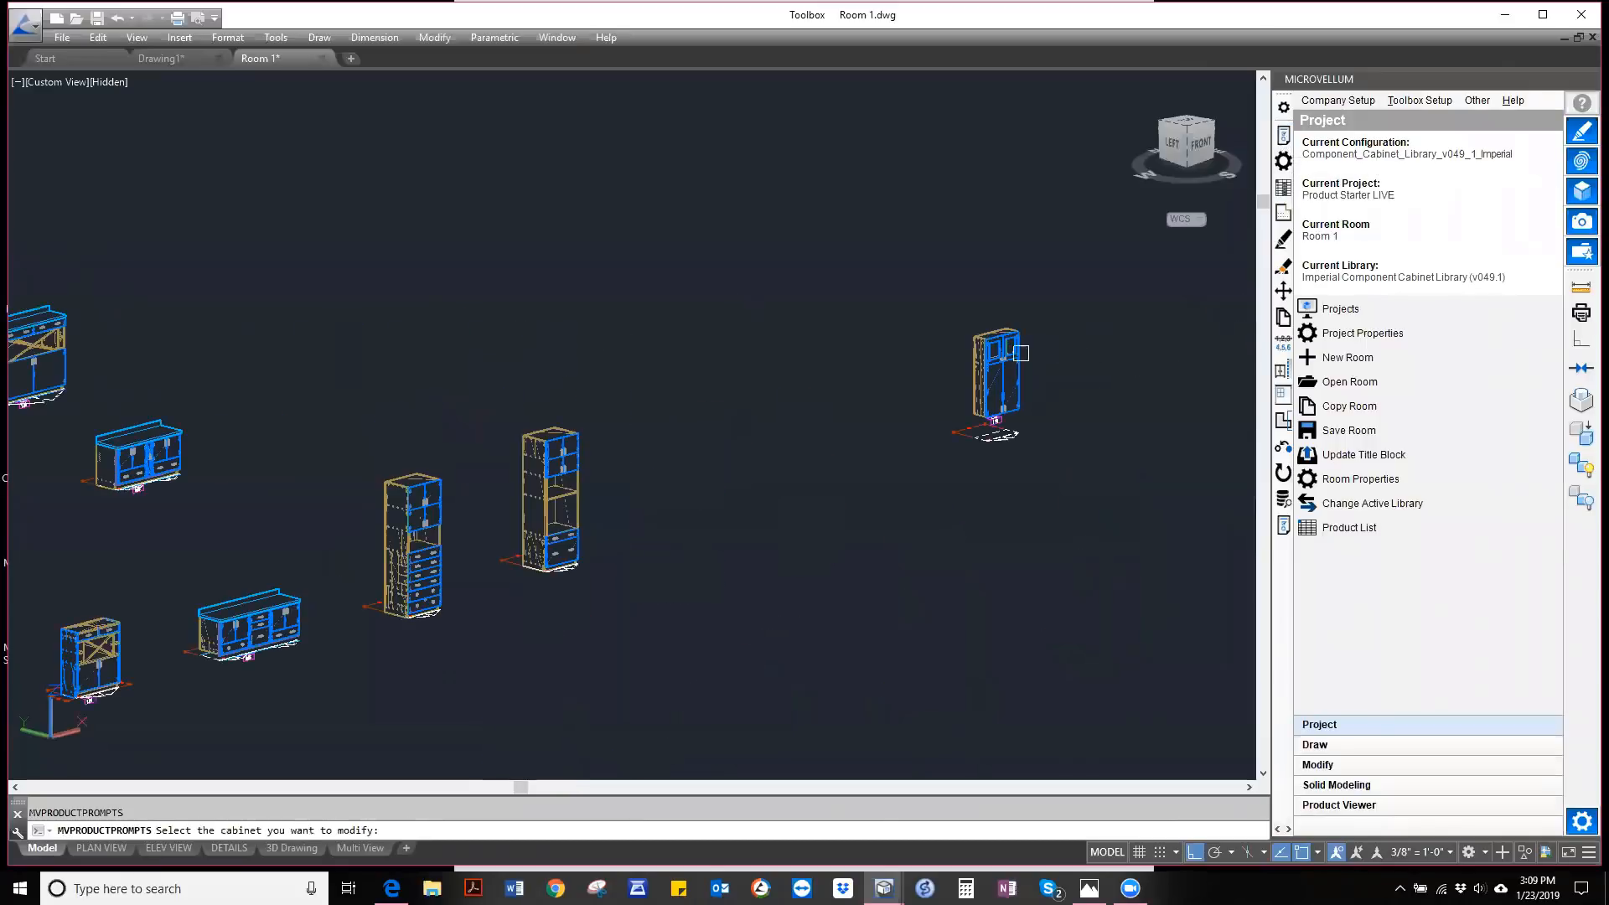
scroll(1008, 366, "up", 2)
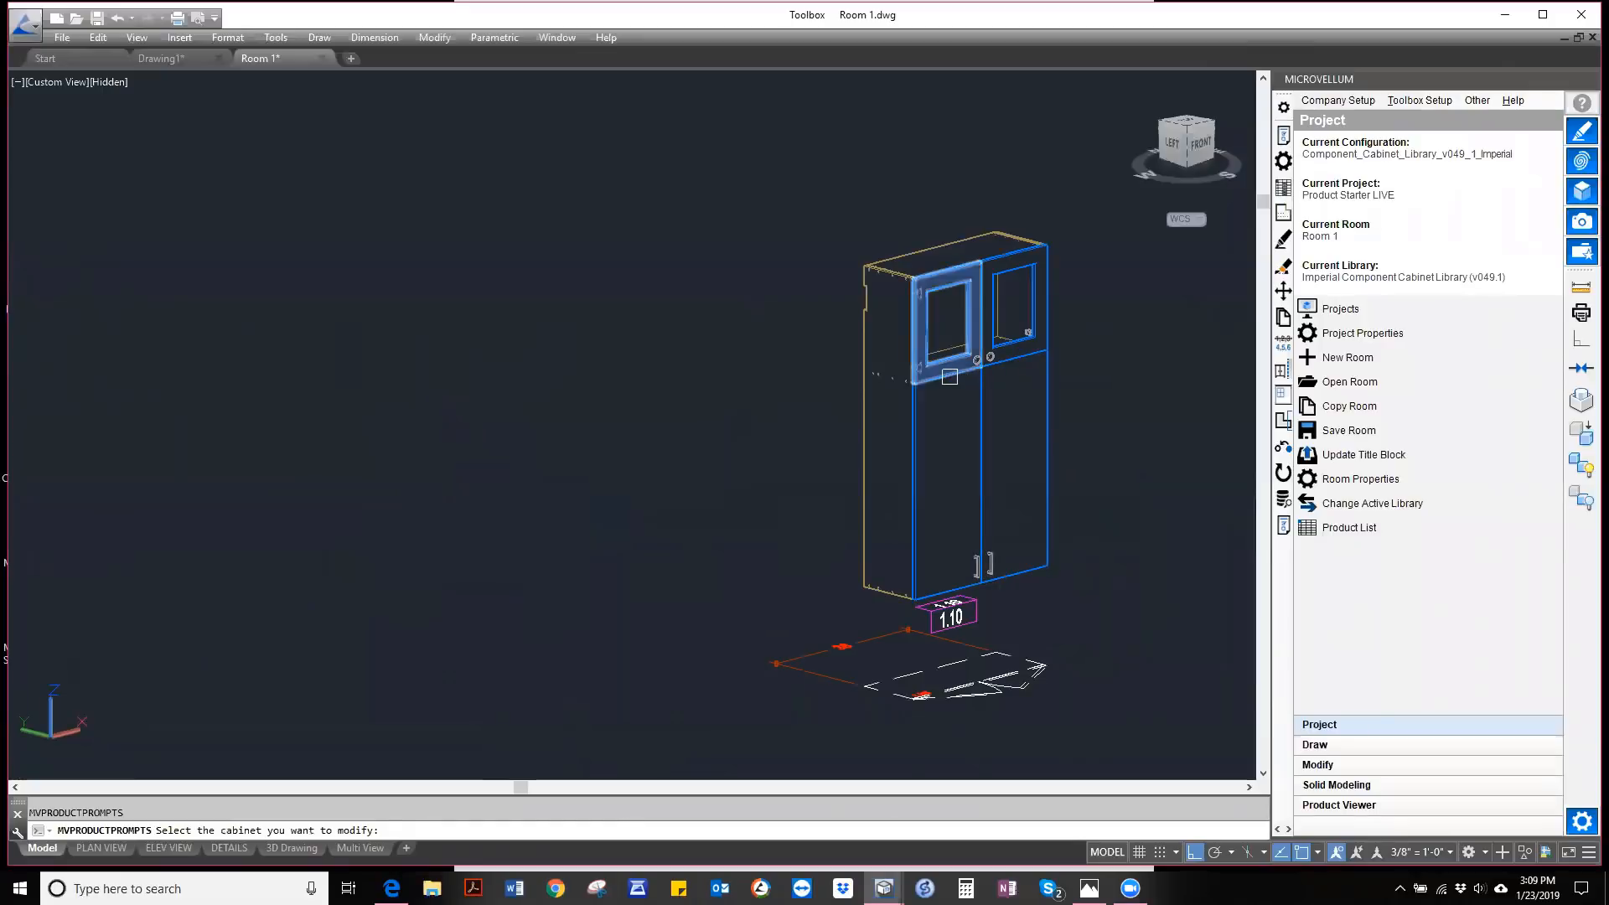
left_click(949, 376)
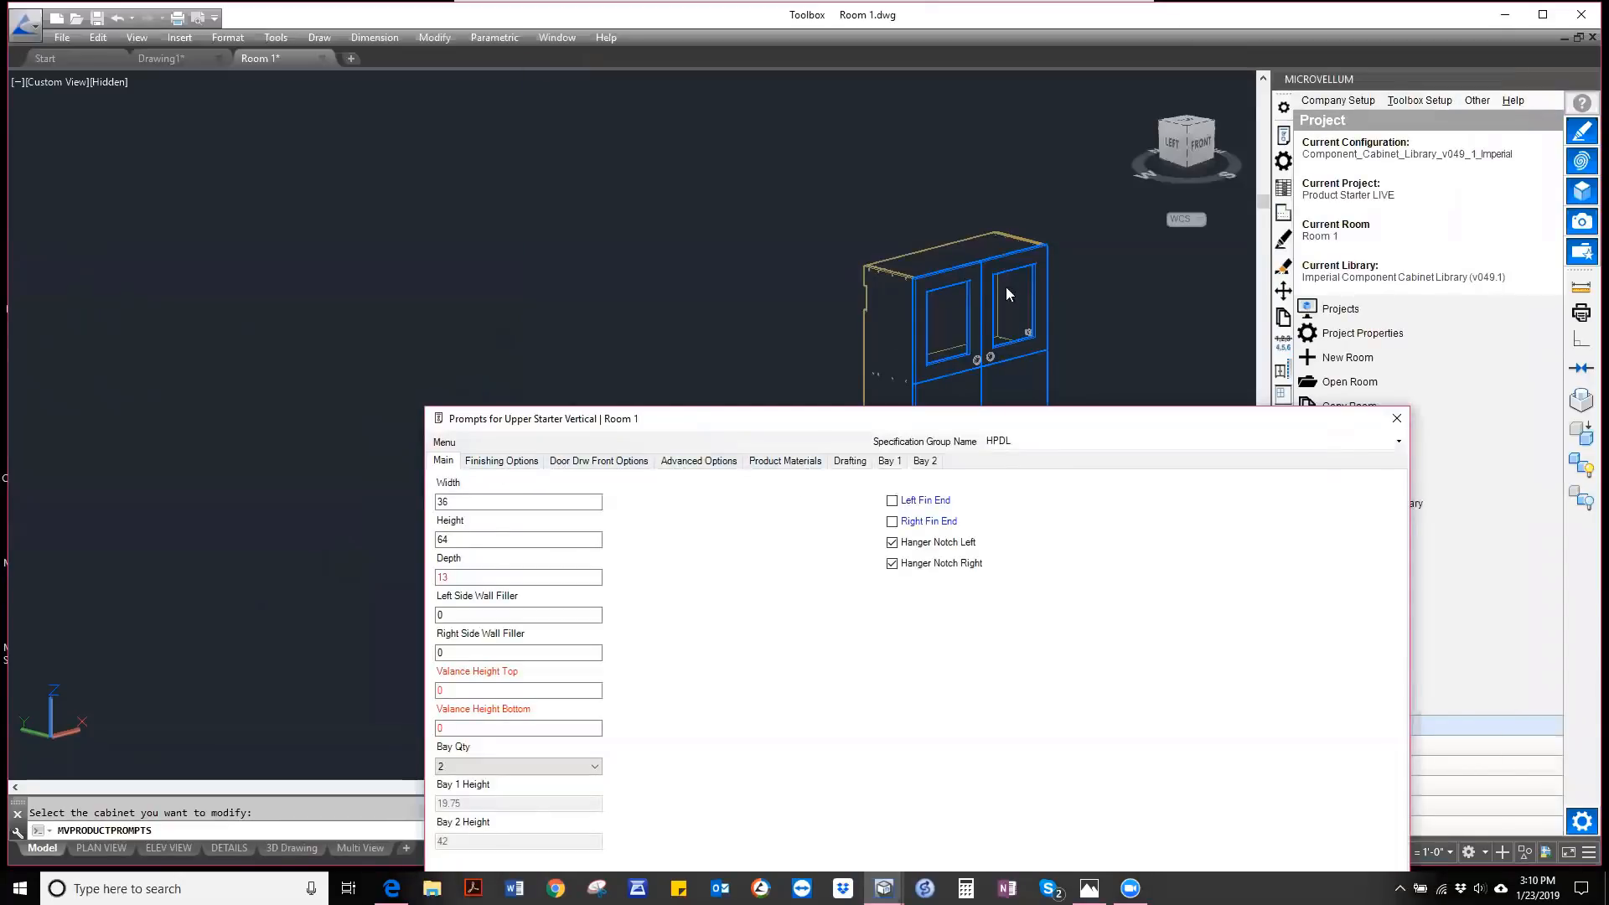
- Set the upper cabinet's finishing option to Open Finish and review the resulting product material names
left_click(489, 462)
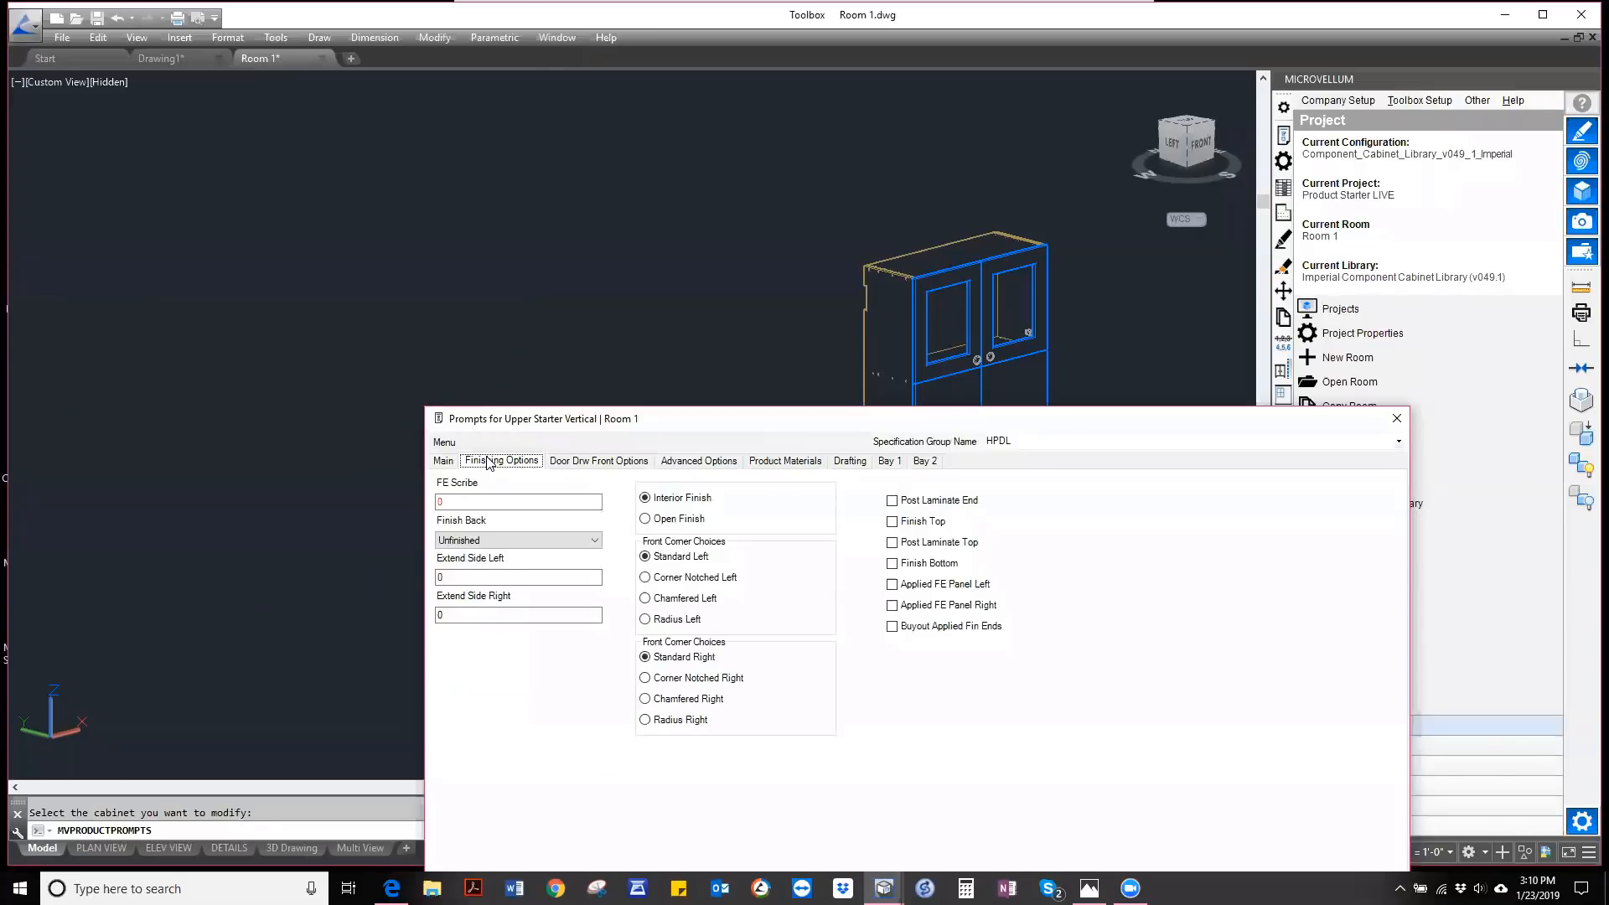
left_click(648, 520)
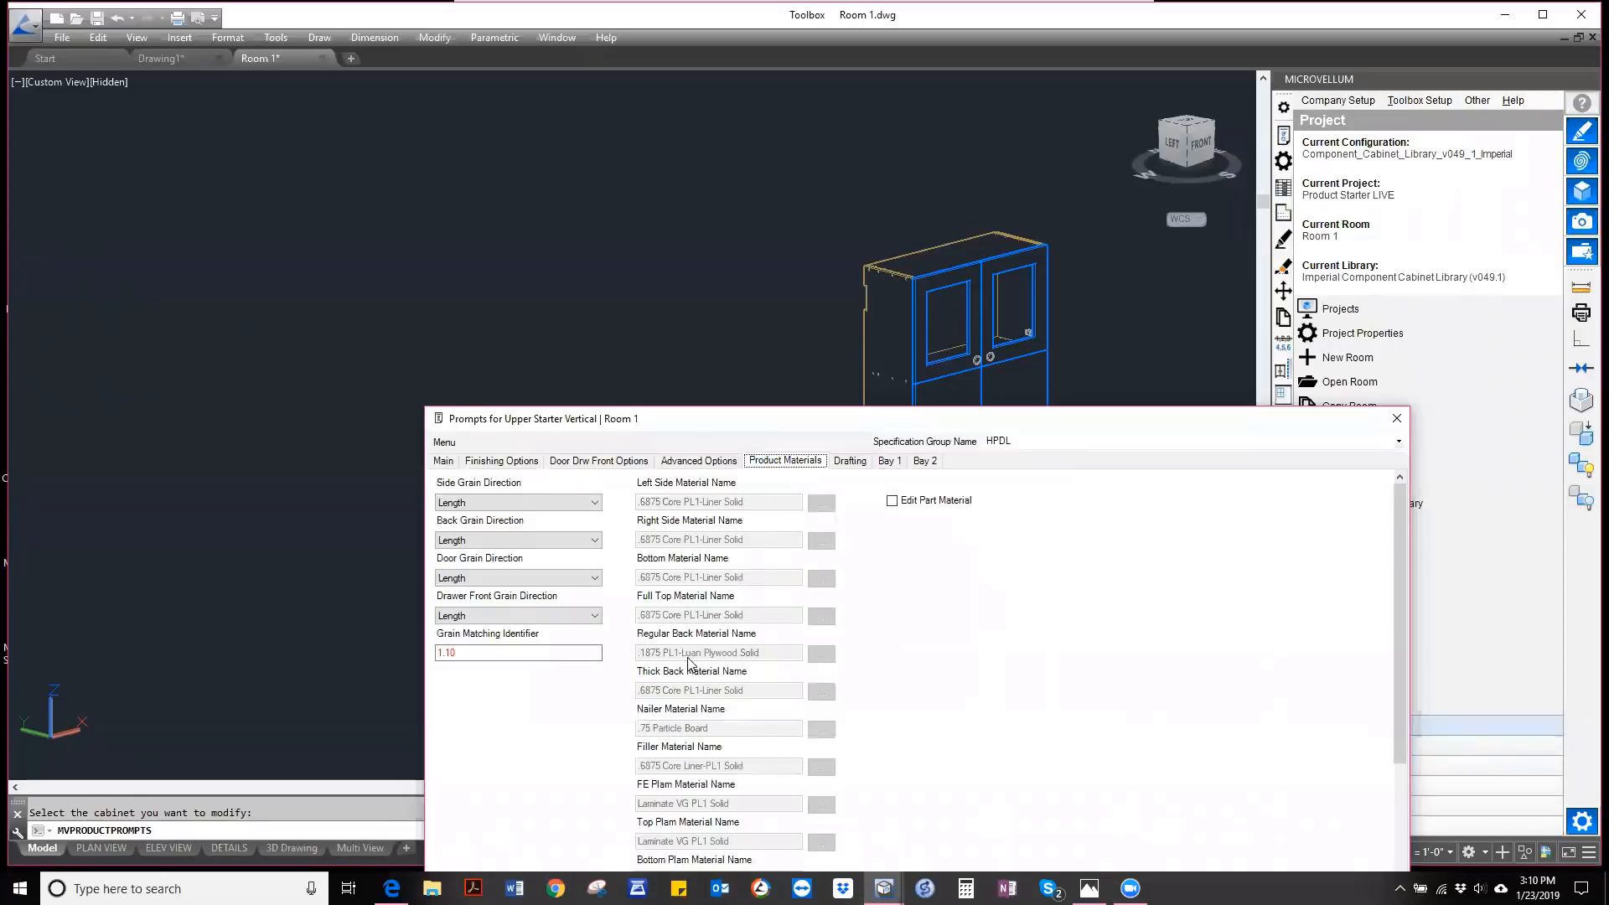
scroll(694, 662, "down", 2)
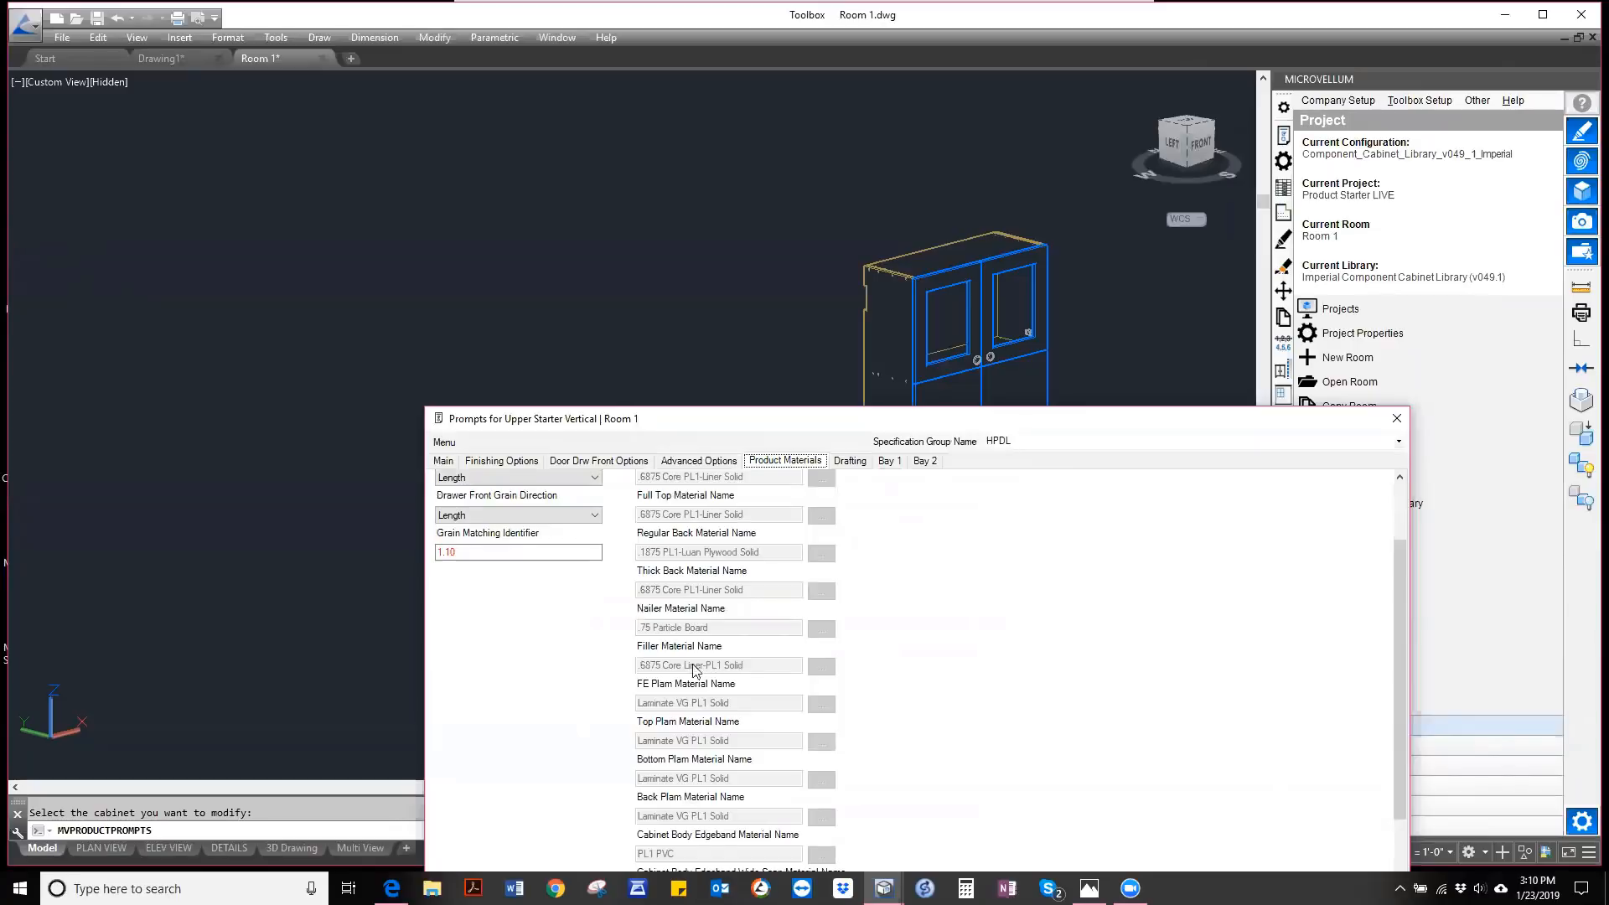
scroll(694, 667, "up", 2)
- Return the finishing option to Interior Finish, compare the product materials, and close the upper cabinet's prompts without saving
left_click(519, 461)
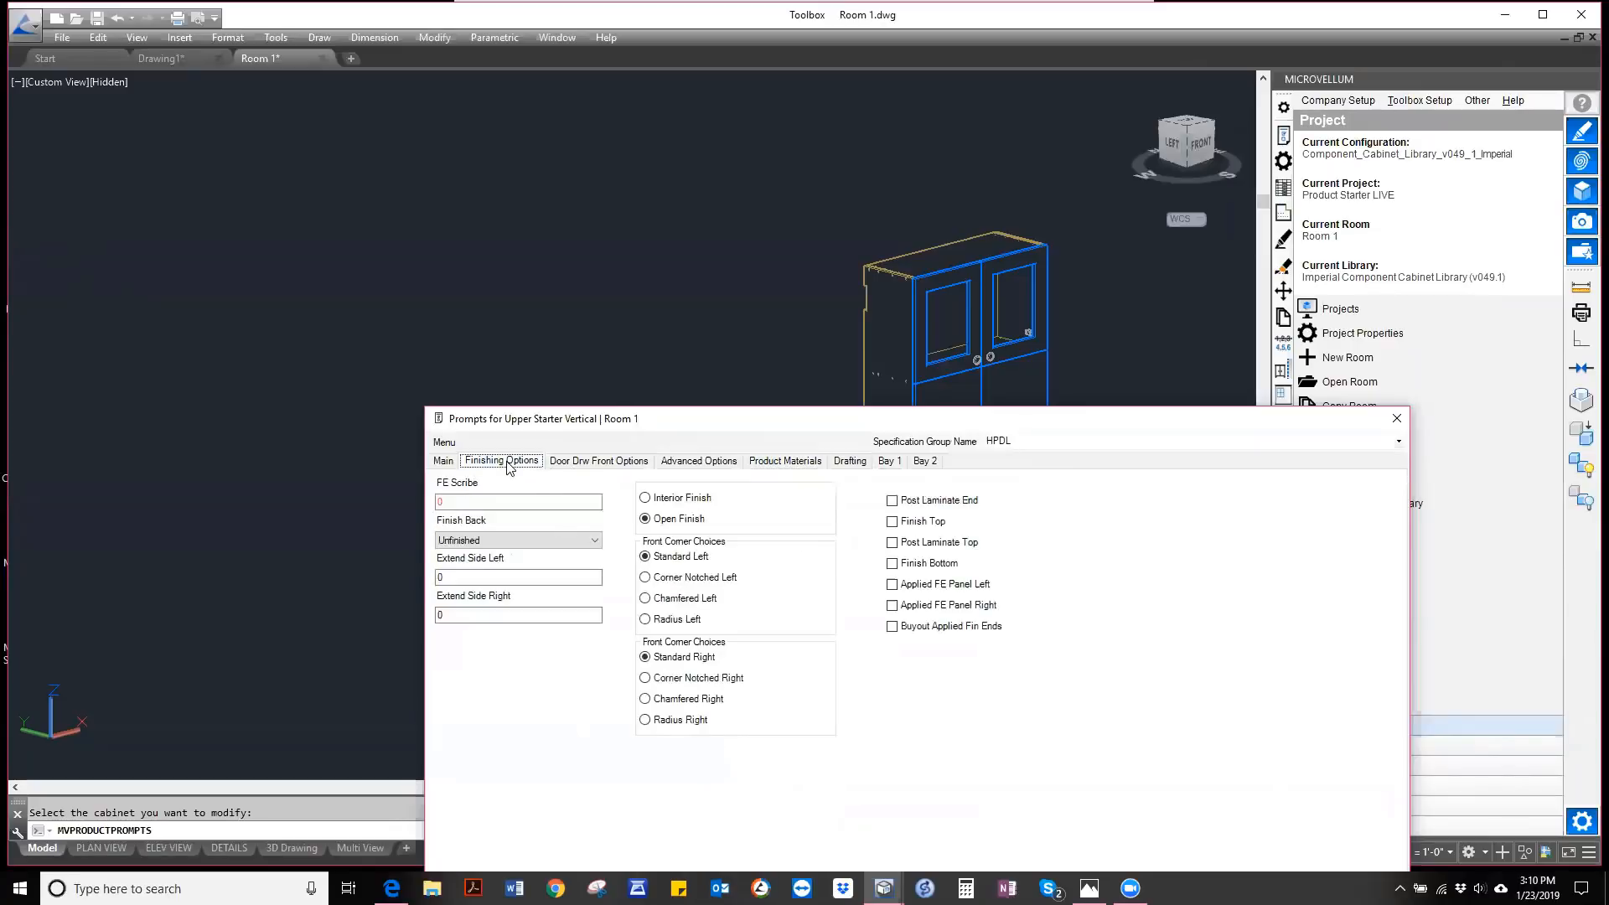
left_click(786, 461)
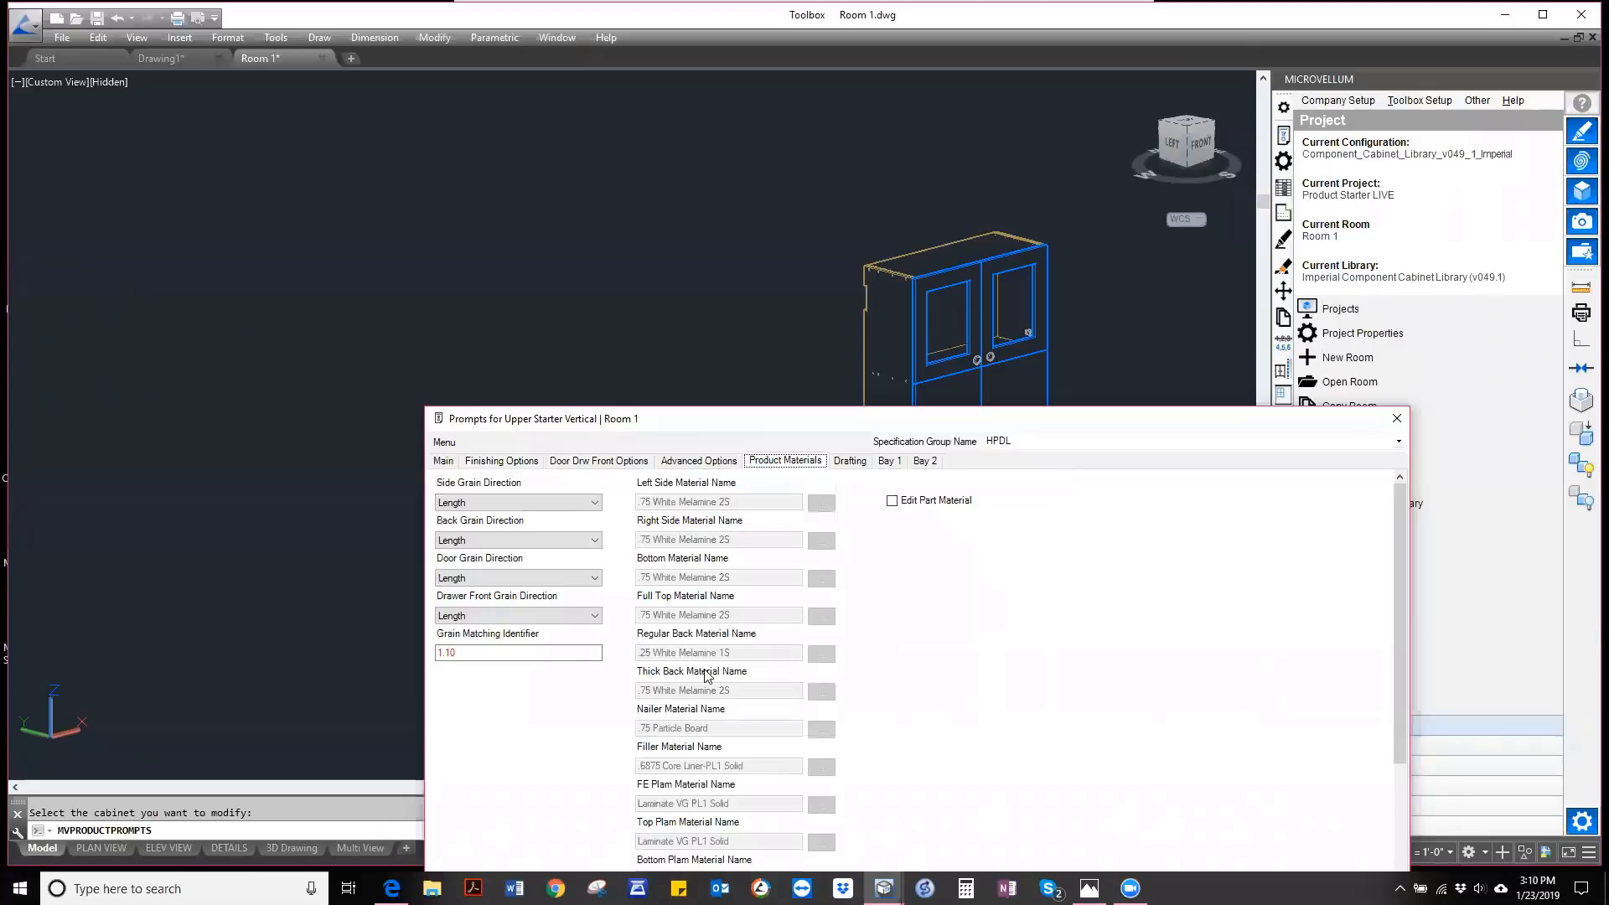
left_click(519, 462)
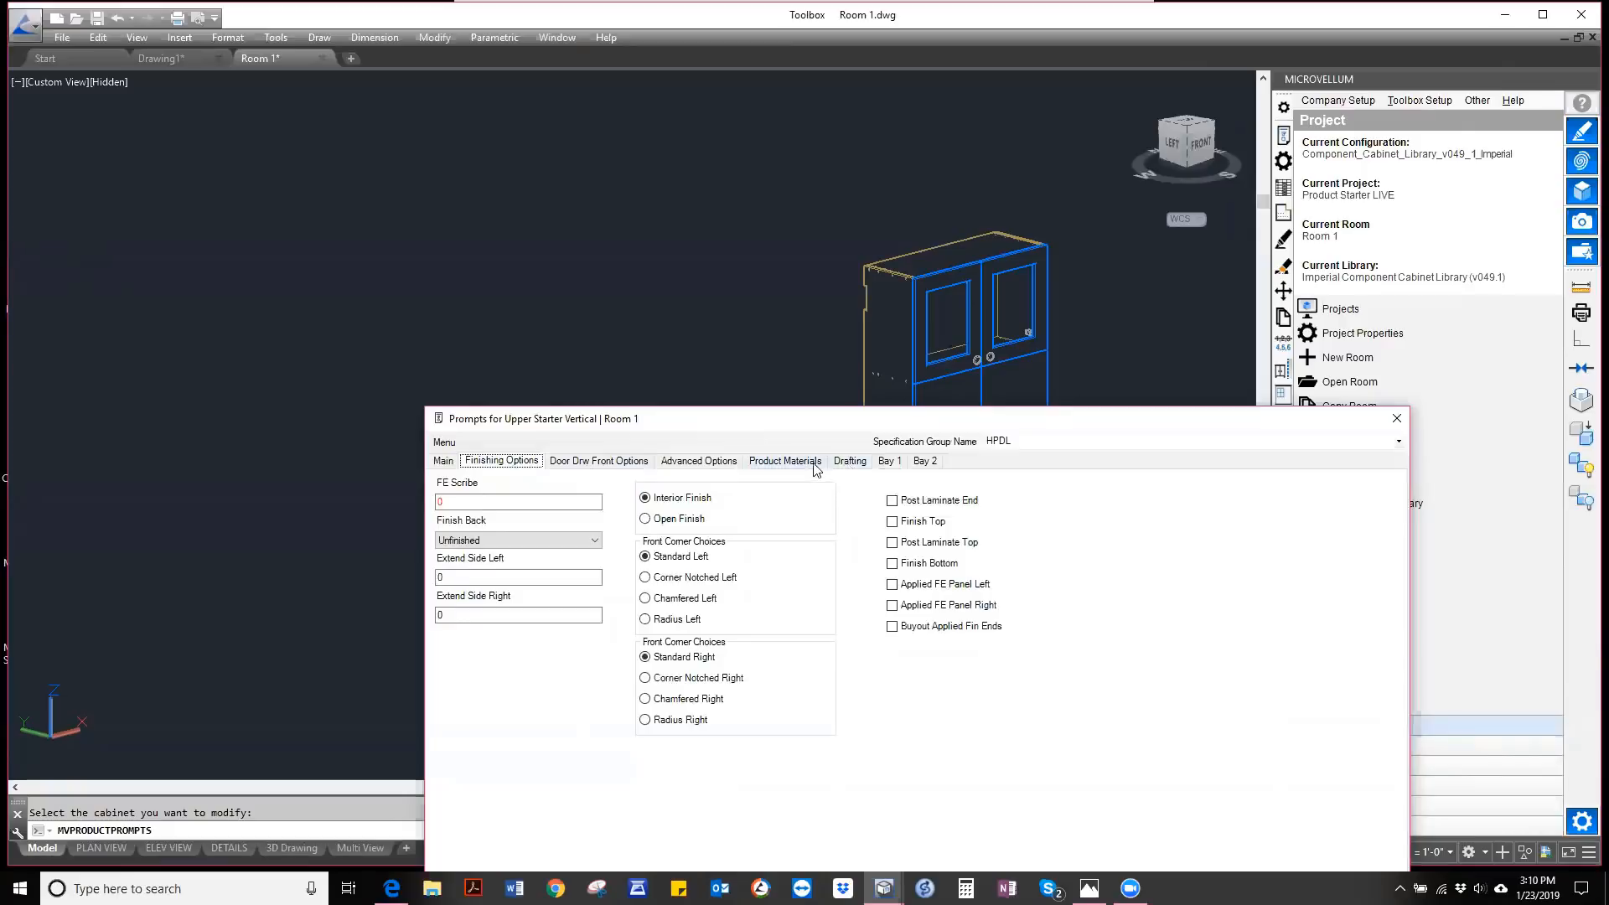
left_click_drag(849, 419, 826, 631)
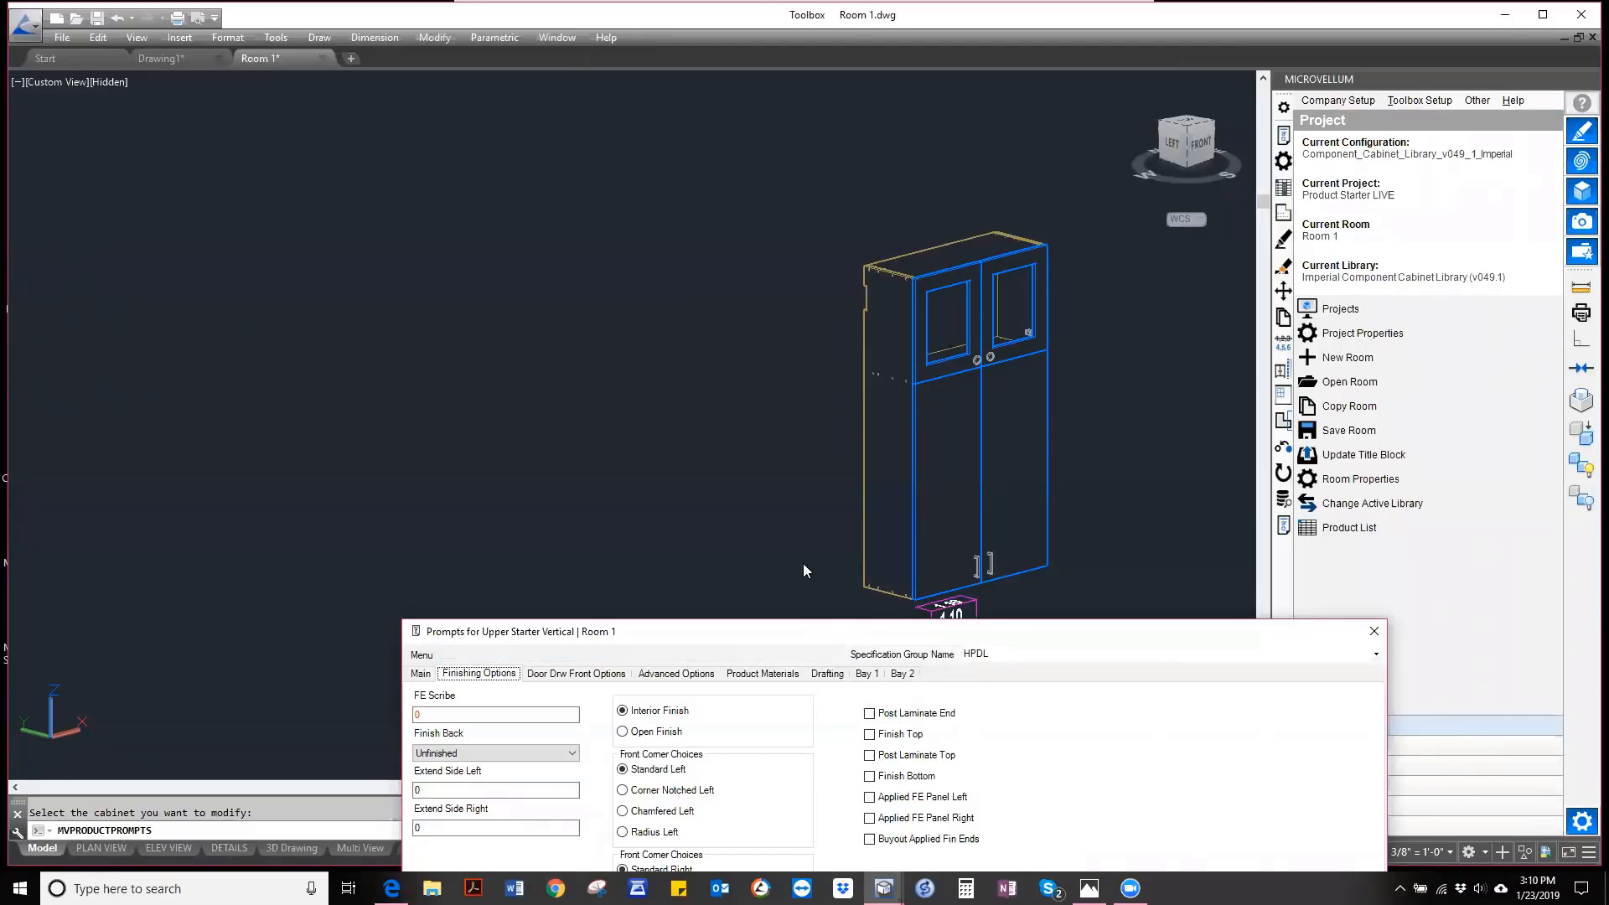
left_click_drag(823, 635, 608, 119)
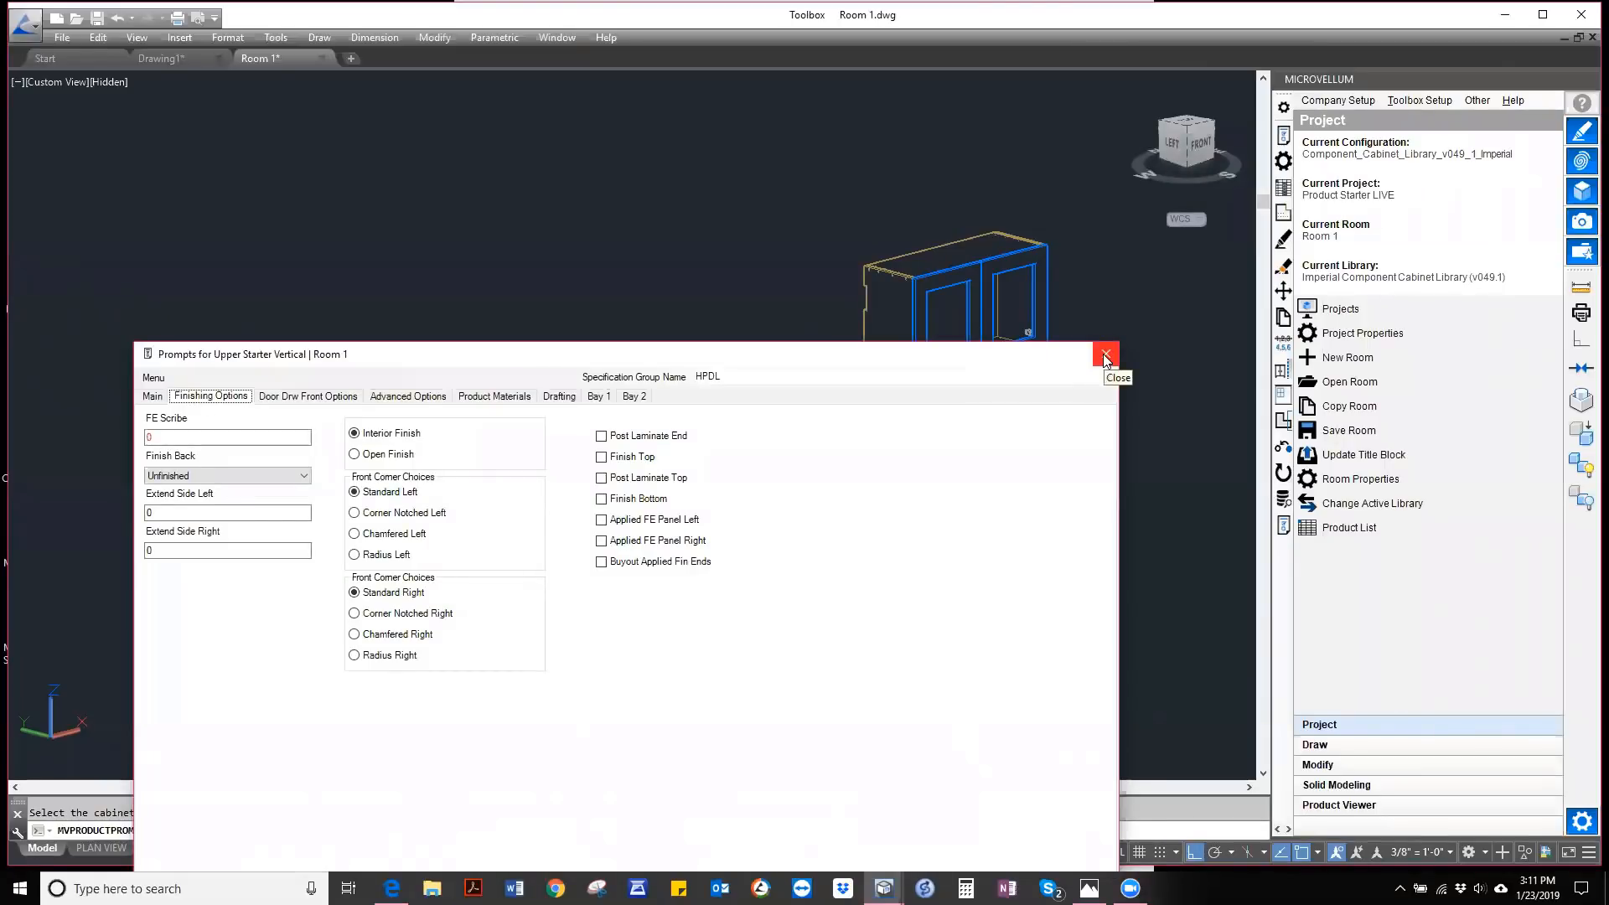
left_click(1103, 355)
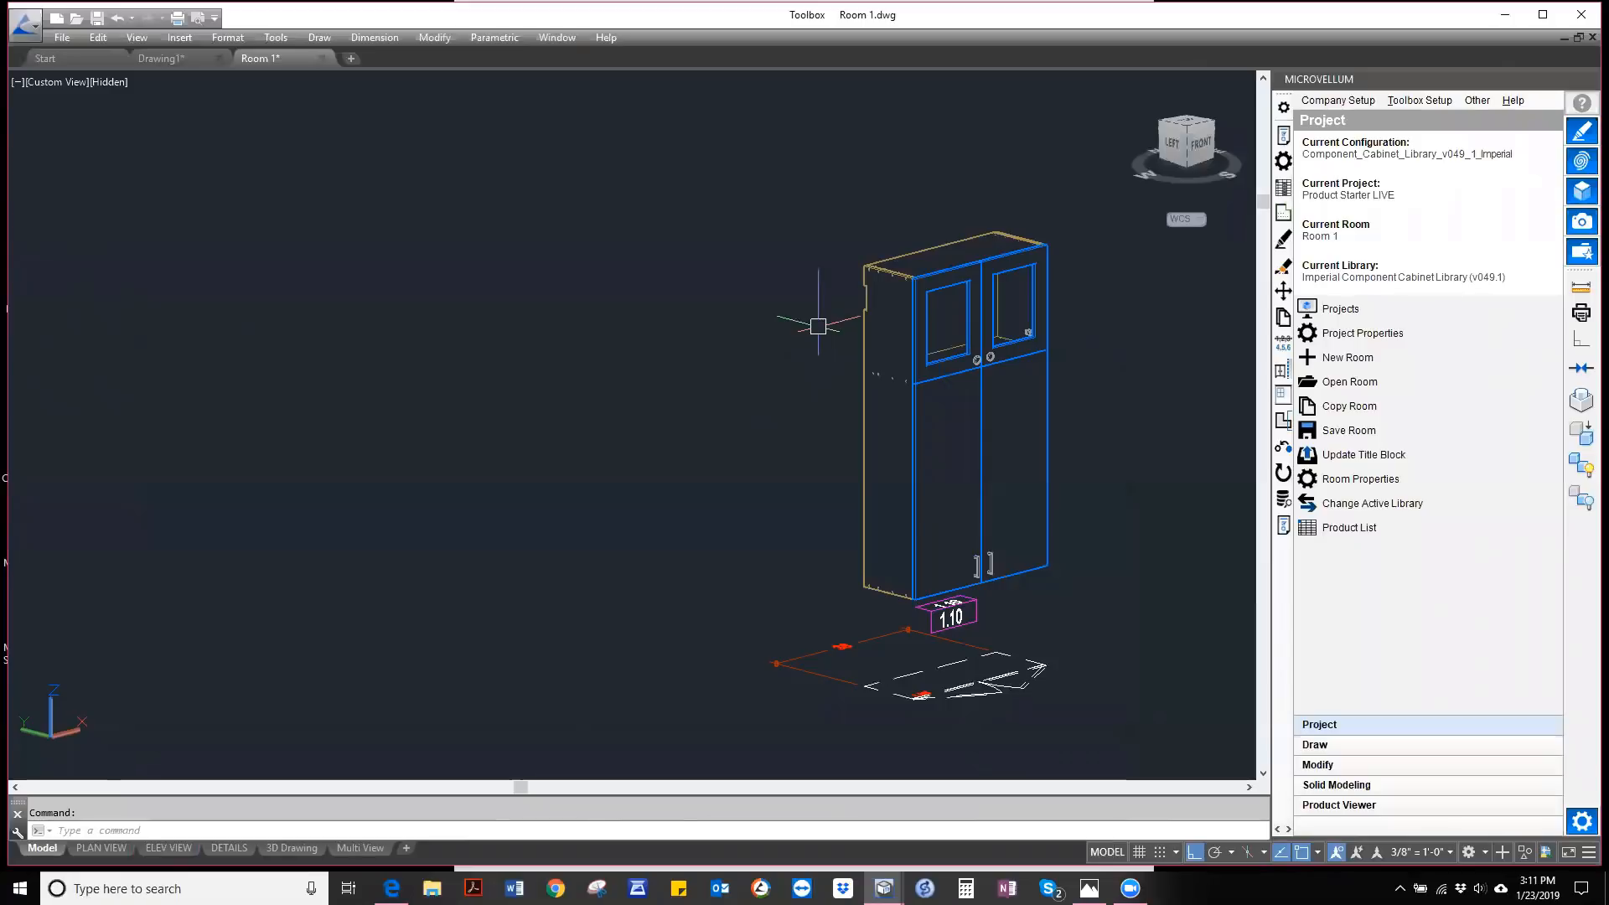
scroll(841, 326, "down", 4)
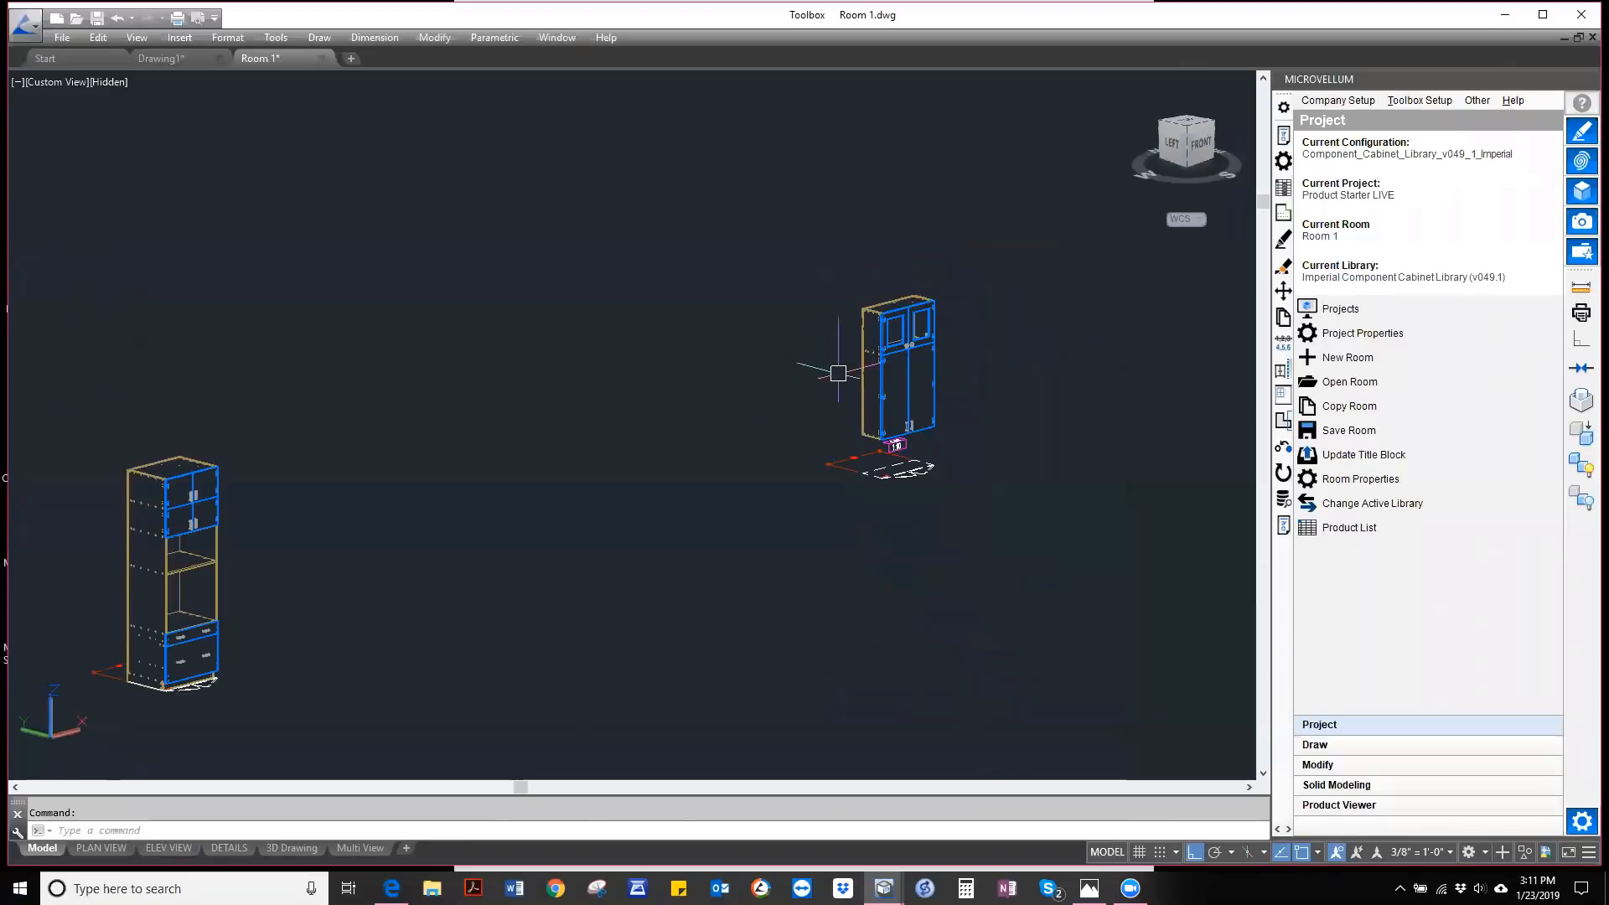
scroll(833, 360, "down", 2)
scroll(688, 468, "down", 2)
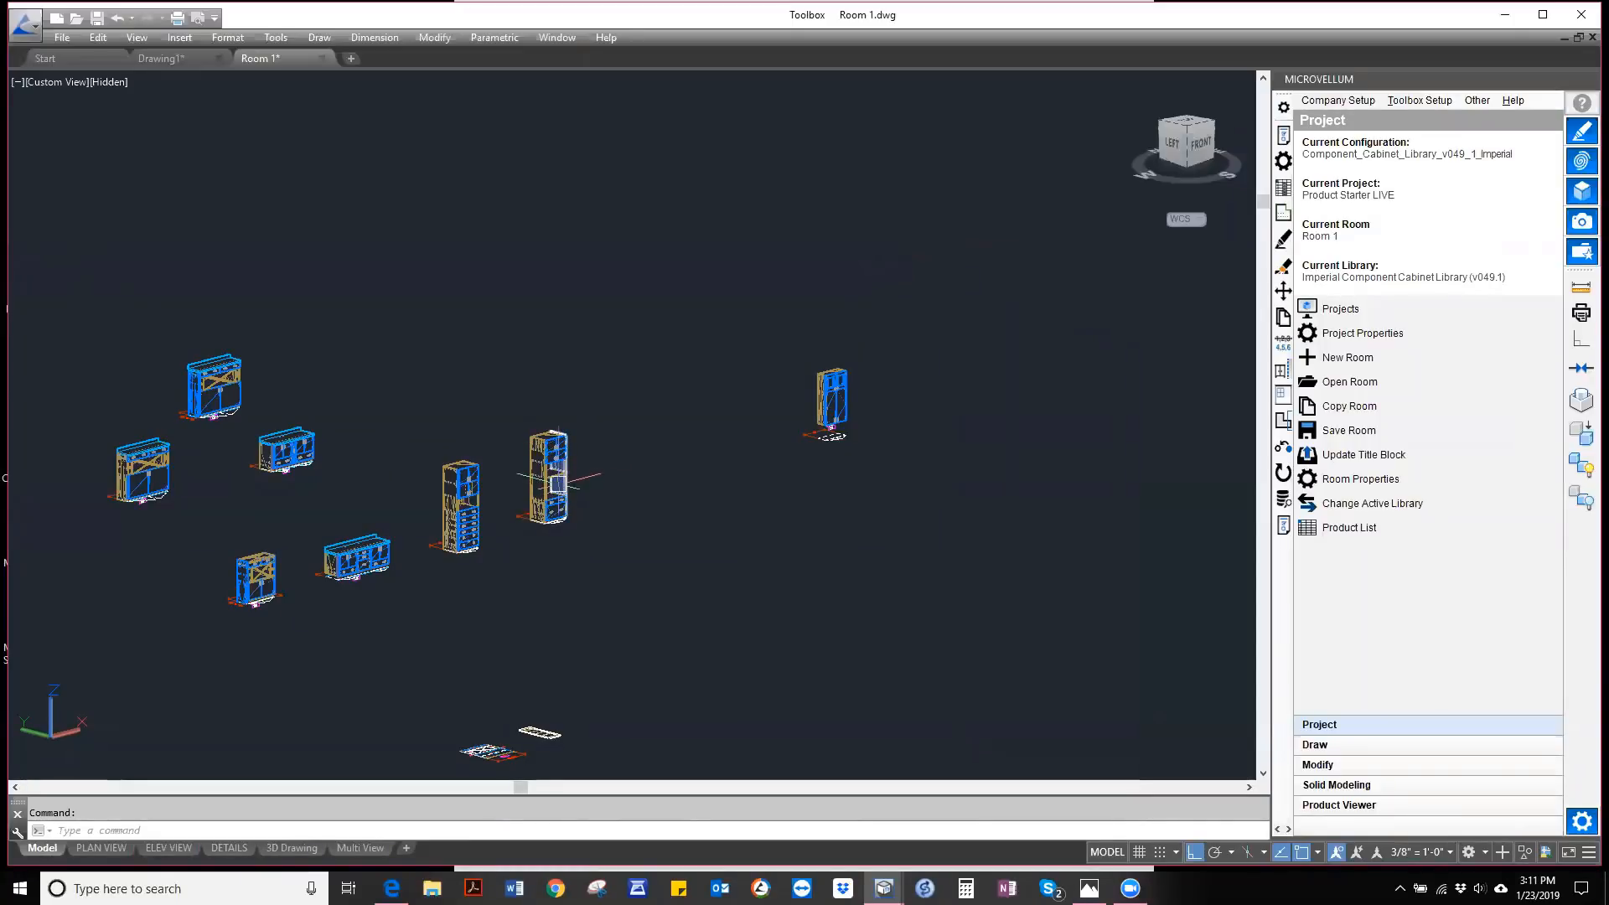
scroll(561, 486, "up", 3)
scroll(558, 483, "up", 2)
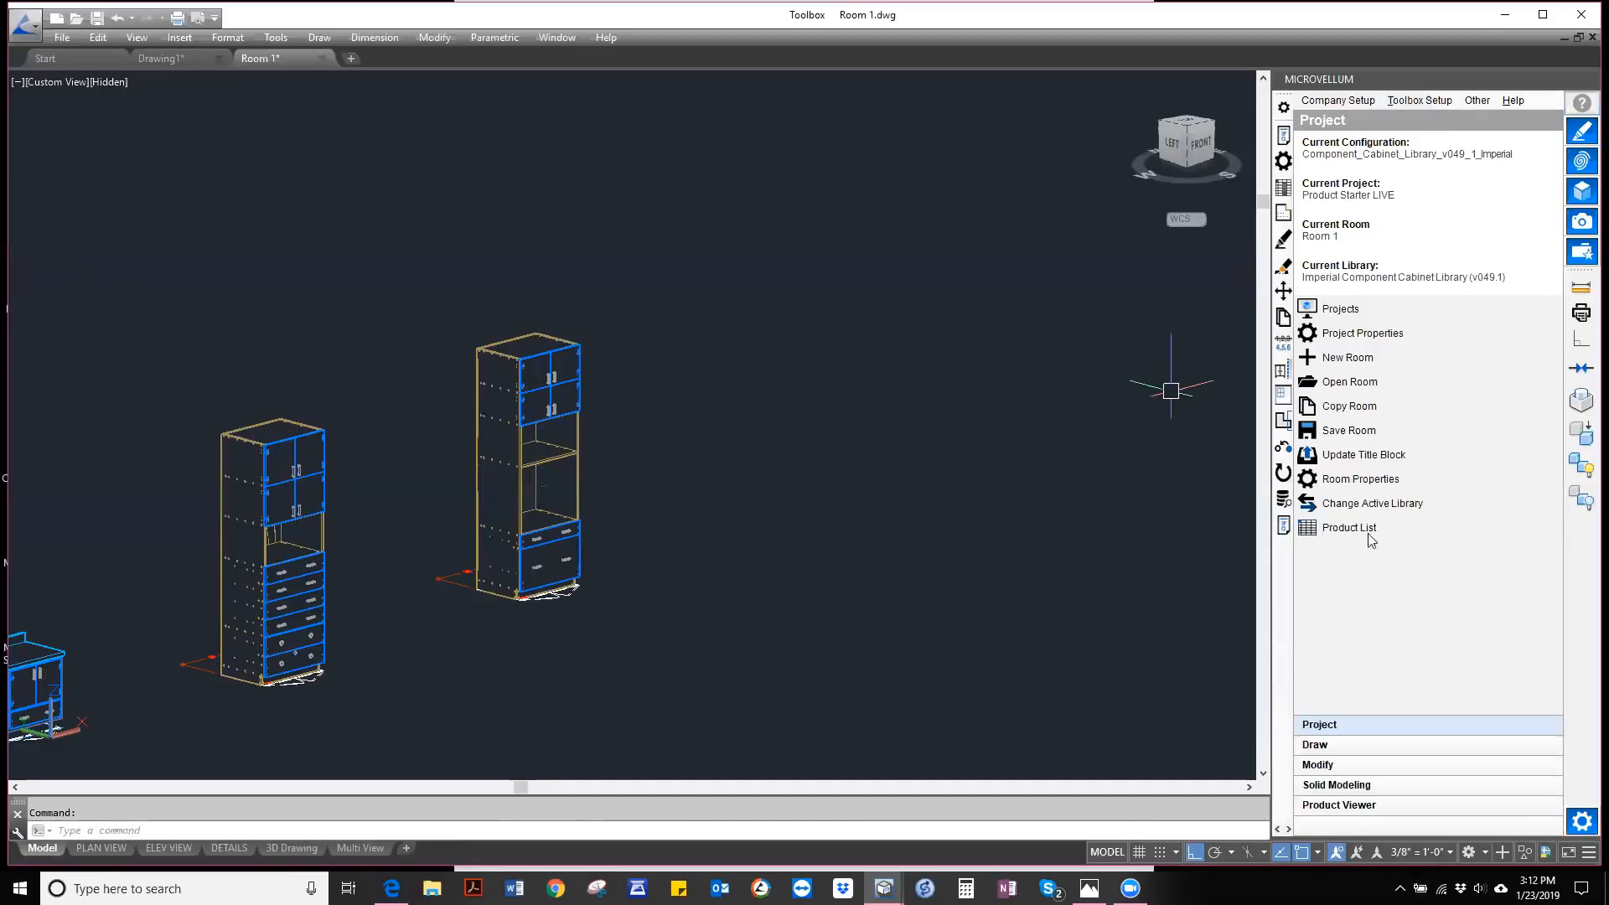
- Add a product category named LIVE Custom to the Imperial Component Cabinet Library (v049.1) in the Database Explorer
left_click(1280, 501)
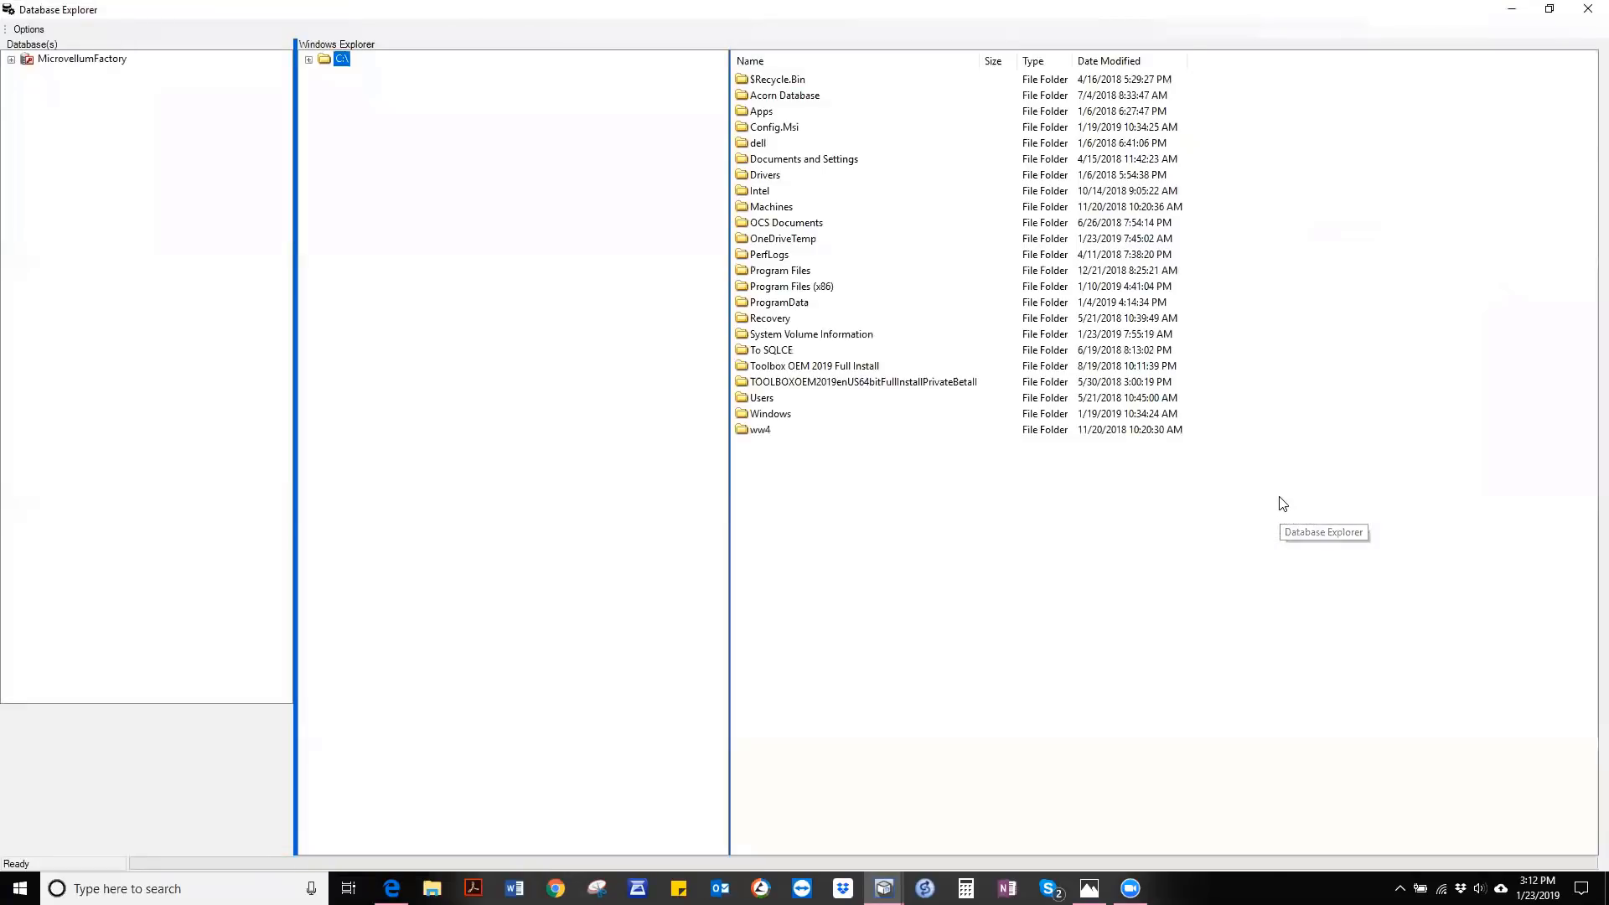
left_click(11, 60)
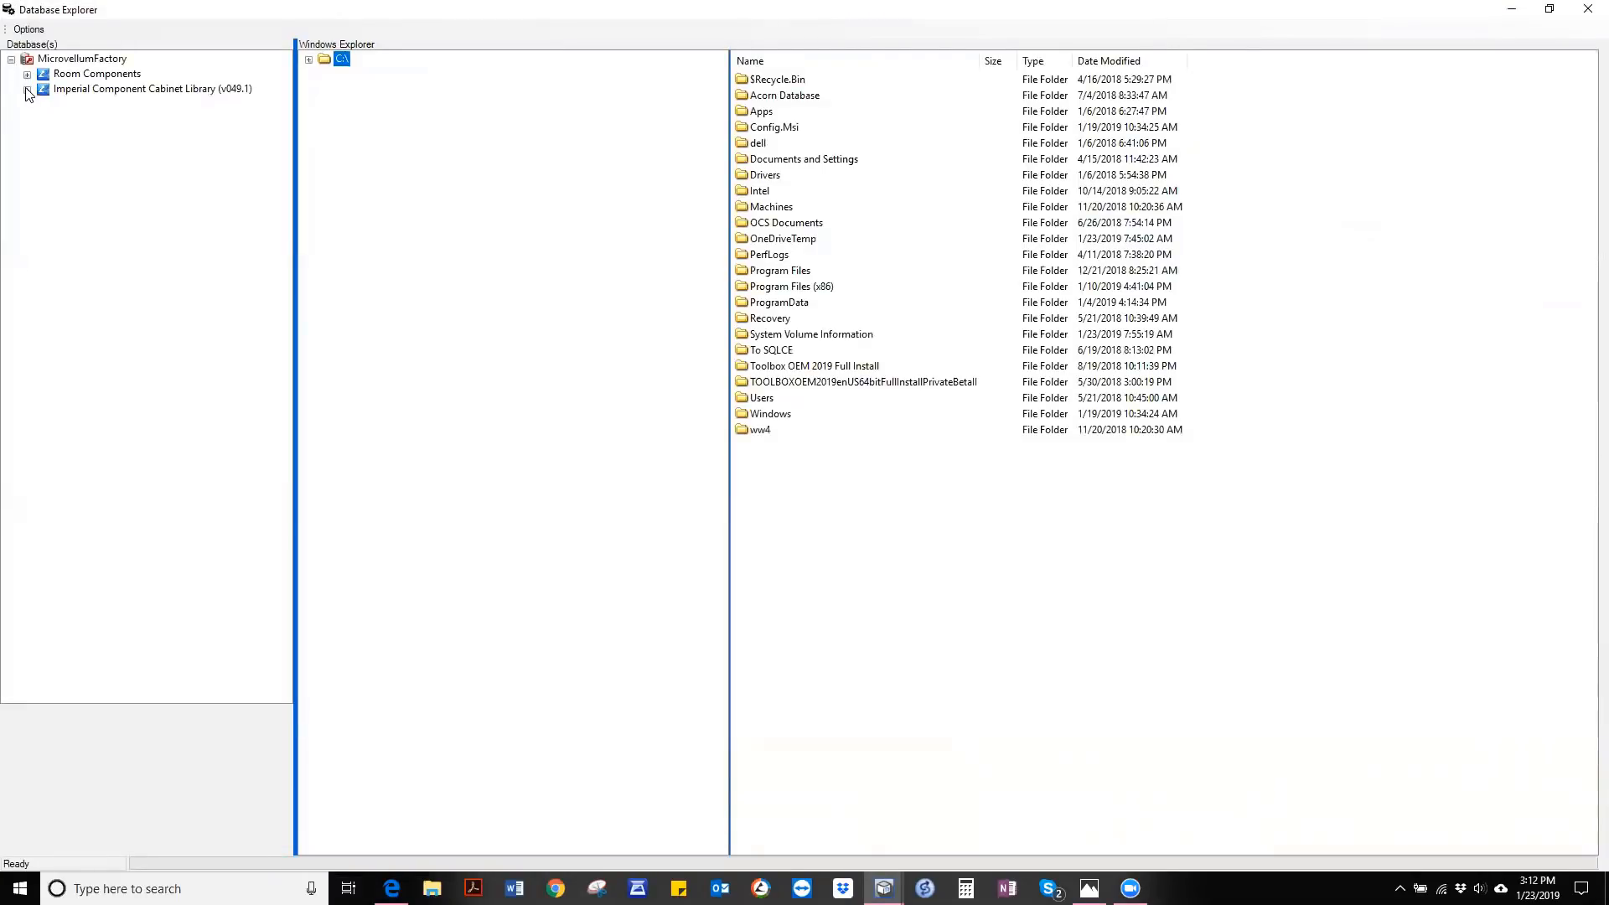
left_click(27, 90)
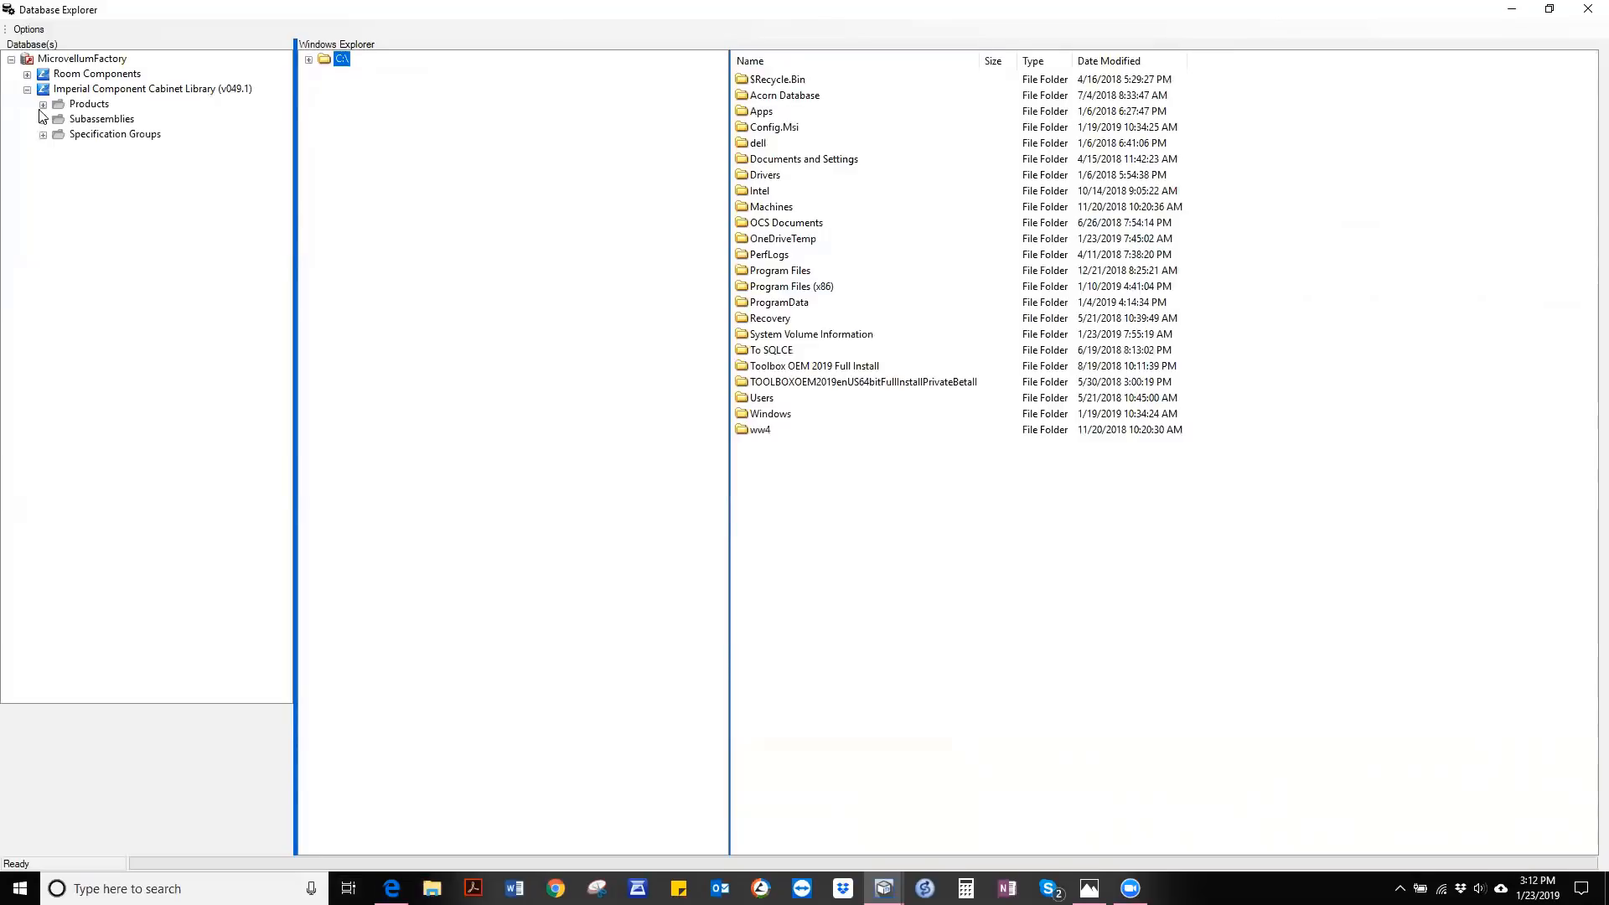
left_click(43, 104)
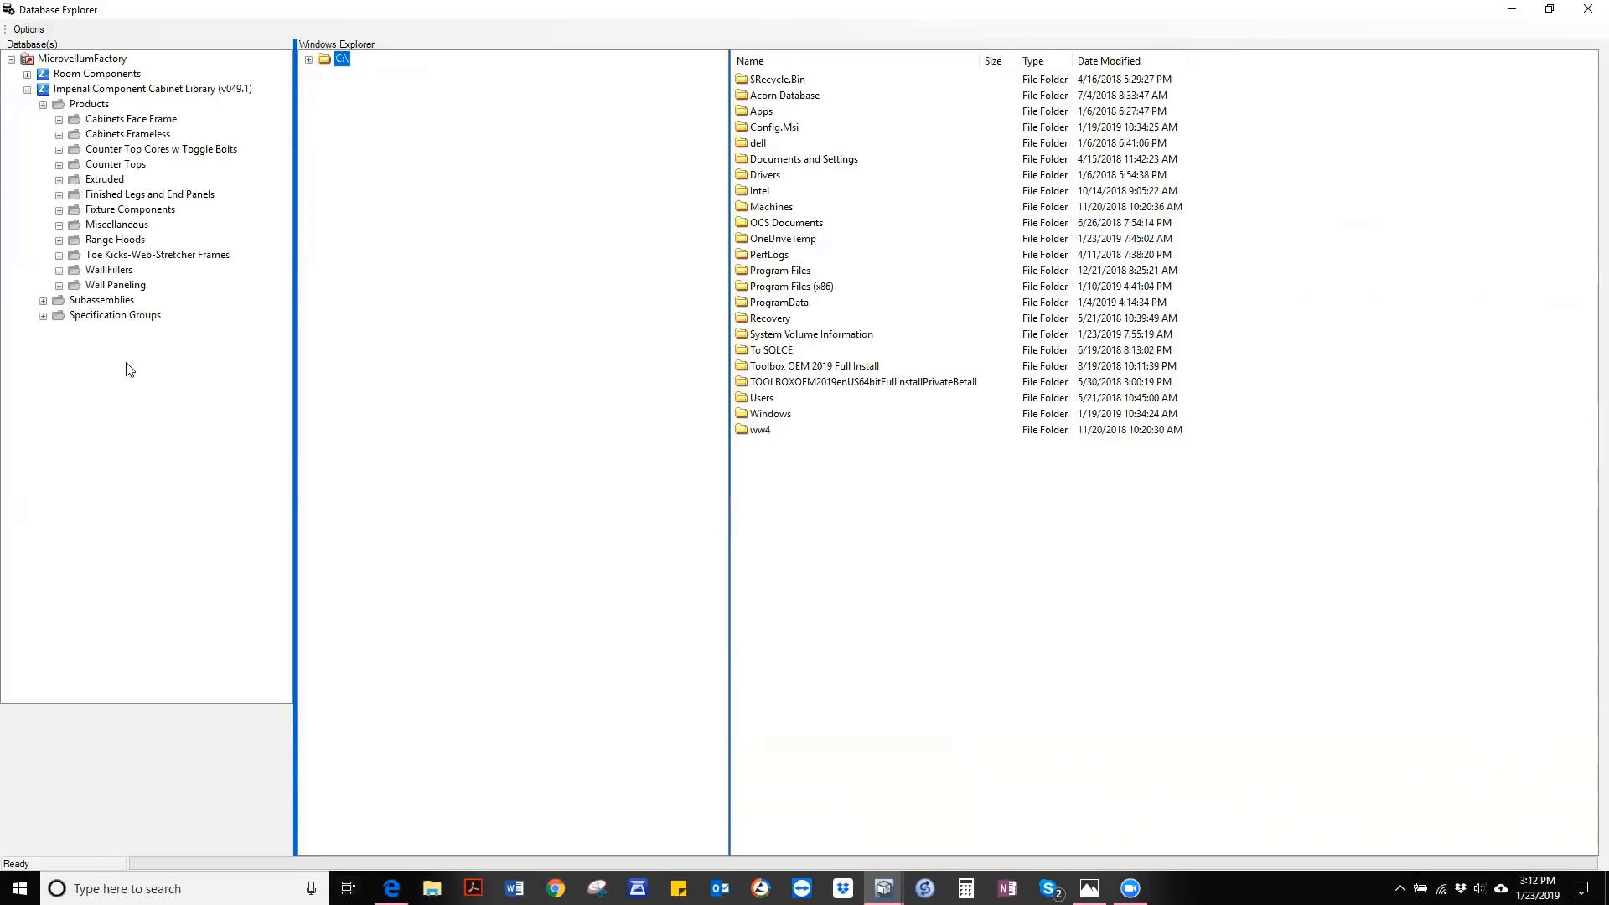
right_click(88, 104)
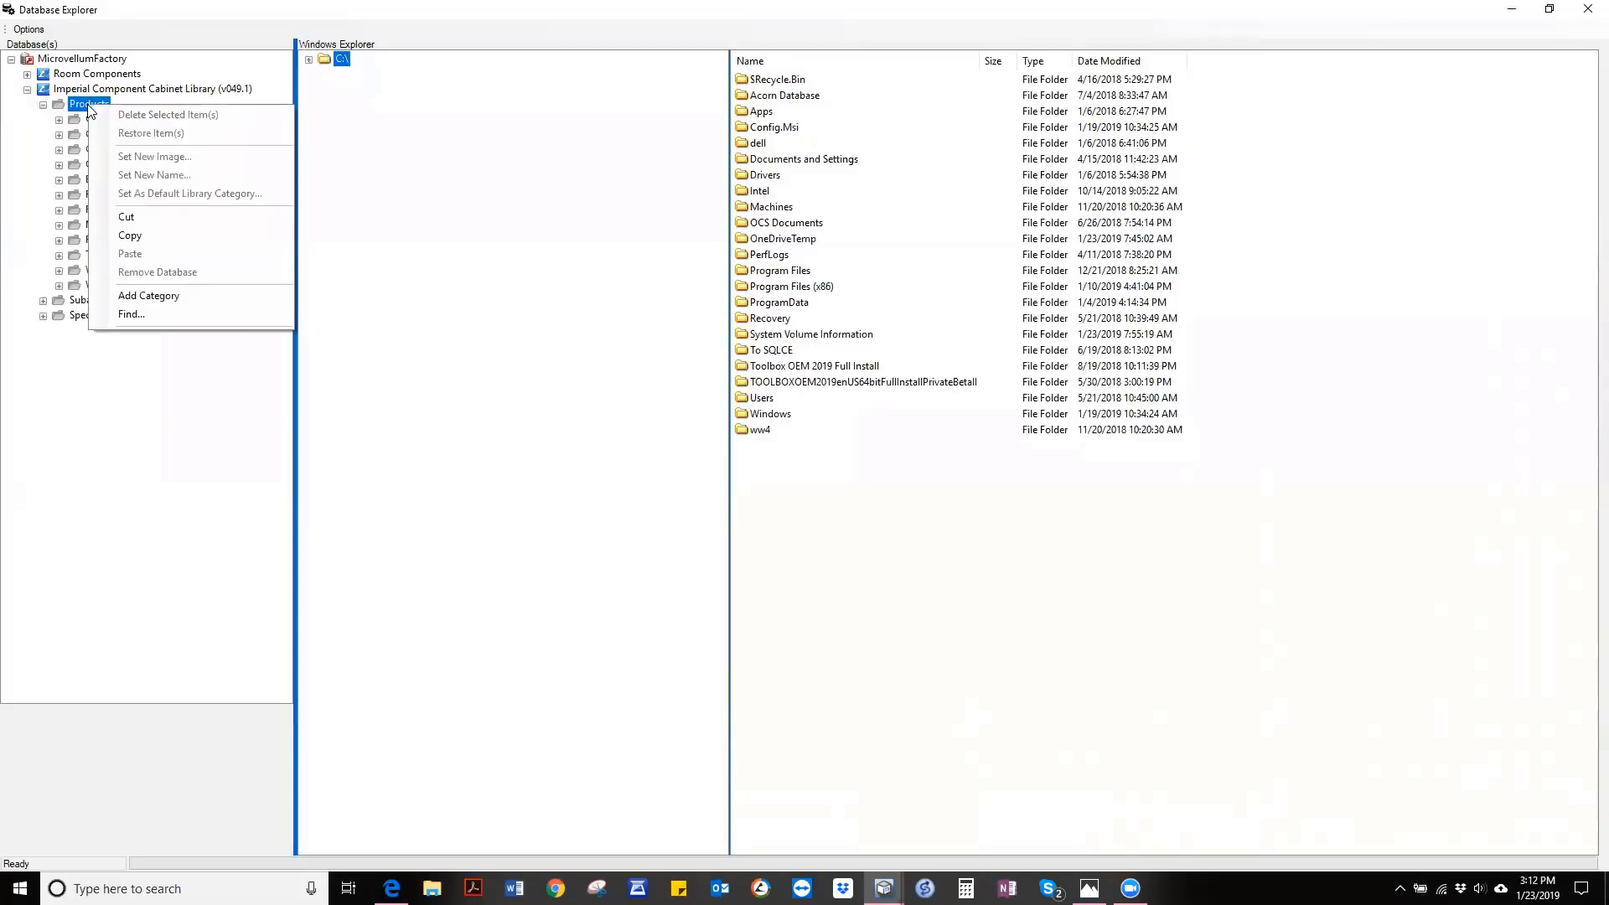
left_click(132, 296)
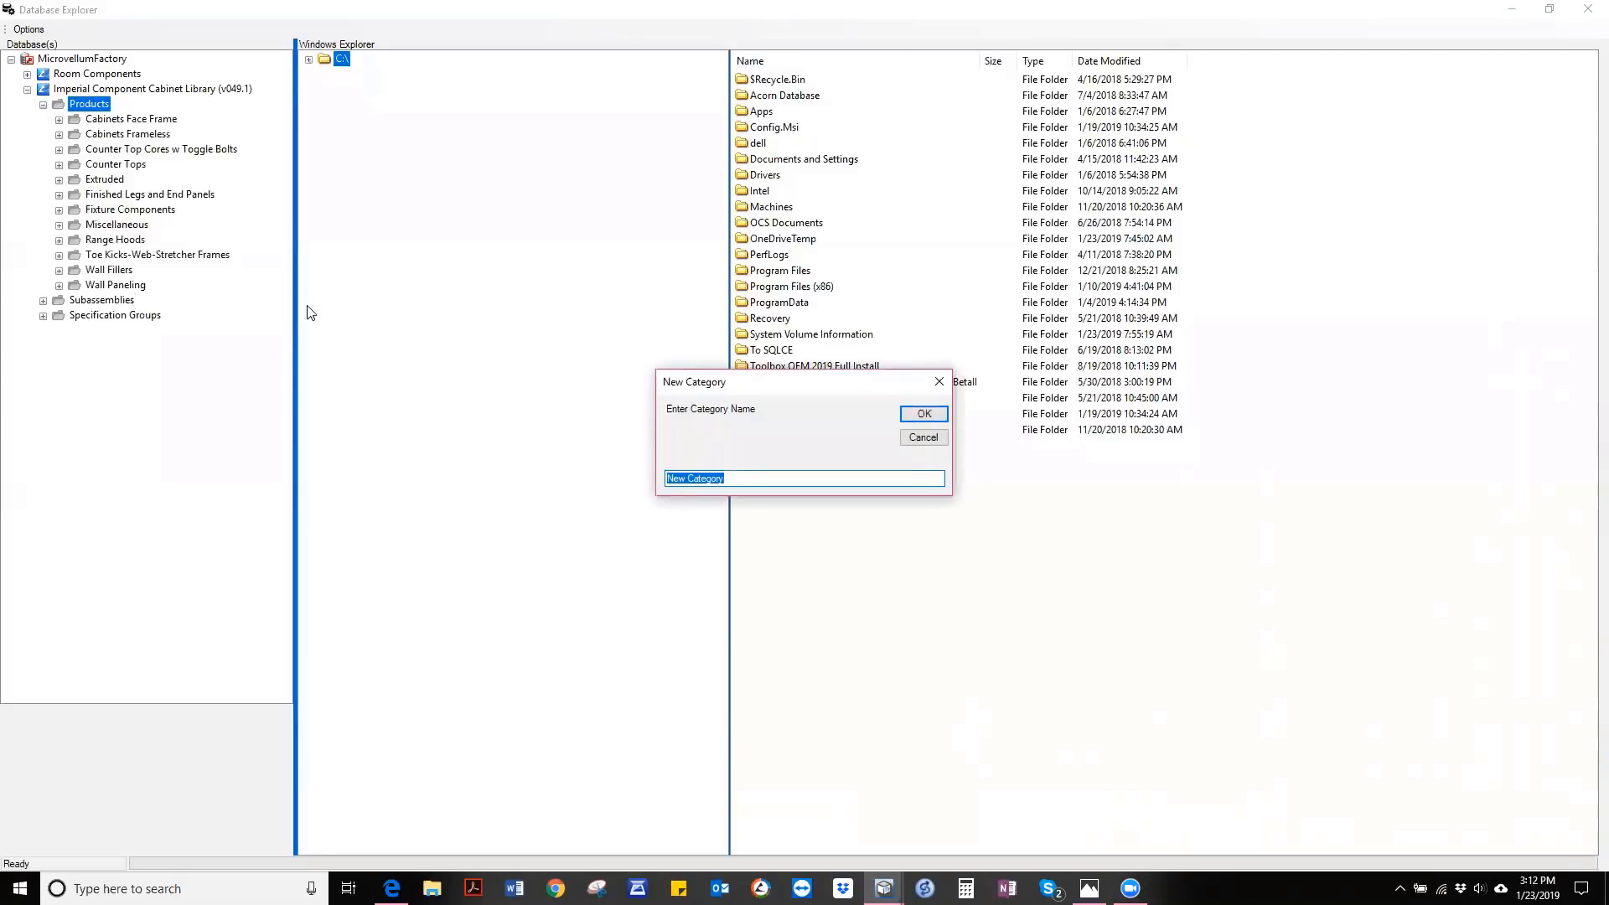
type("LIVE Custom")
key("Return")
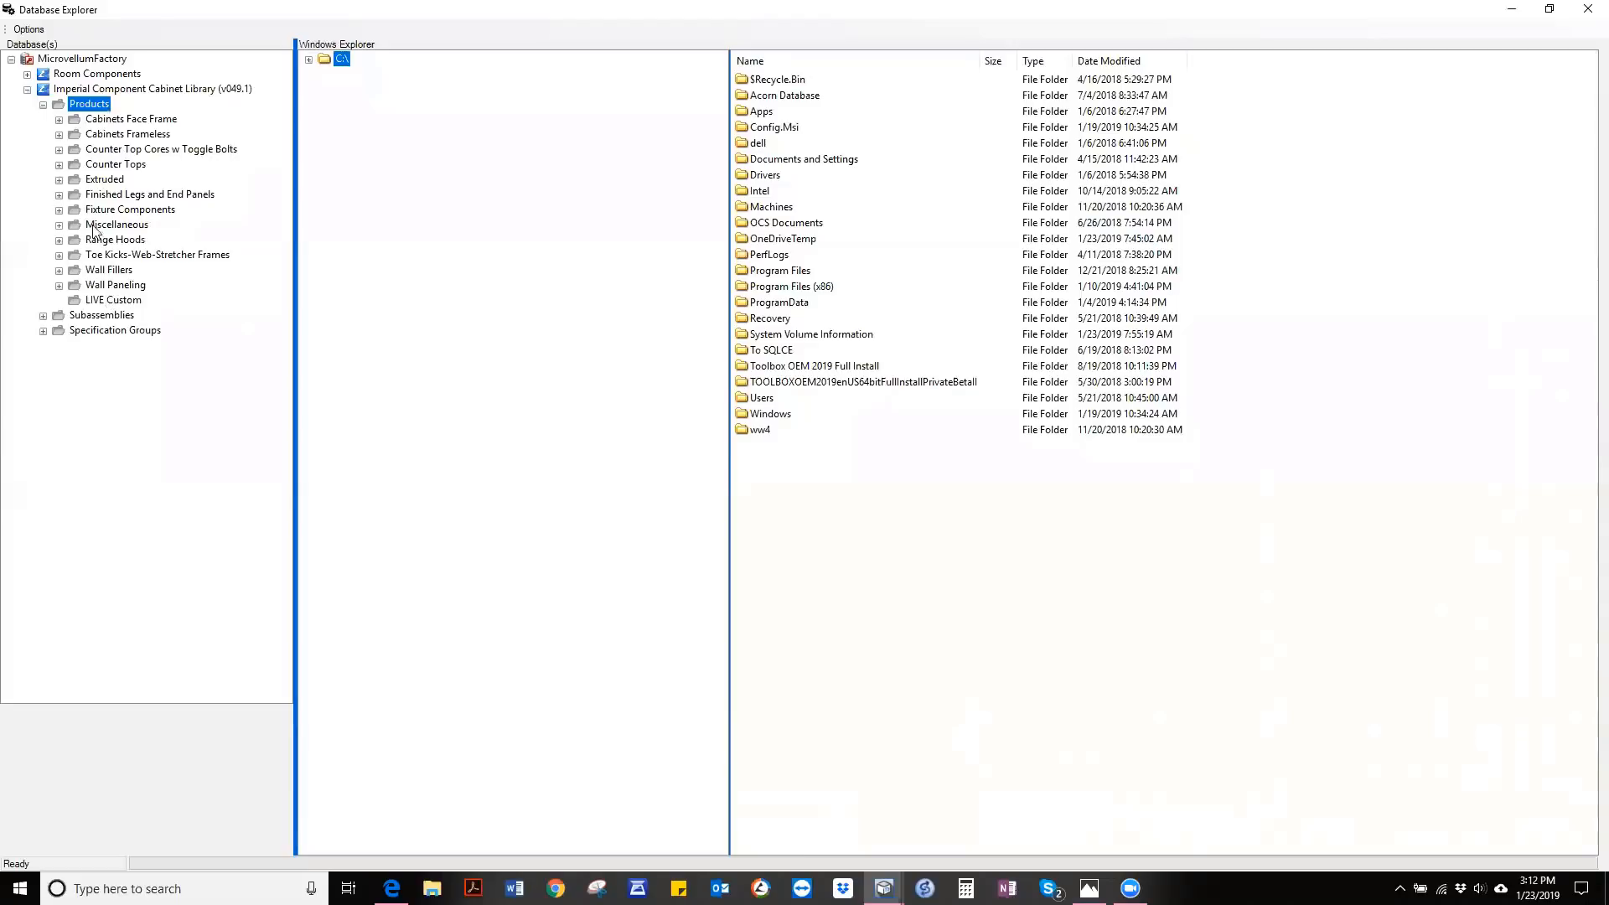
- Browse the library's subassemblies down to the Door and Drawers category within Subassembly Inserts
left_click(42, 316)
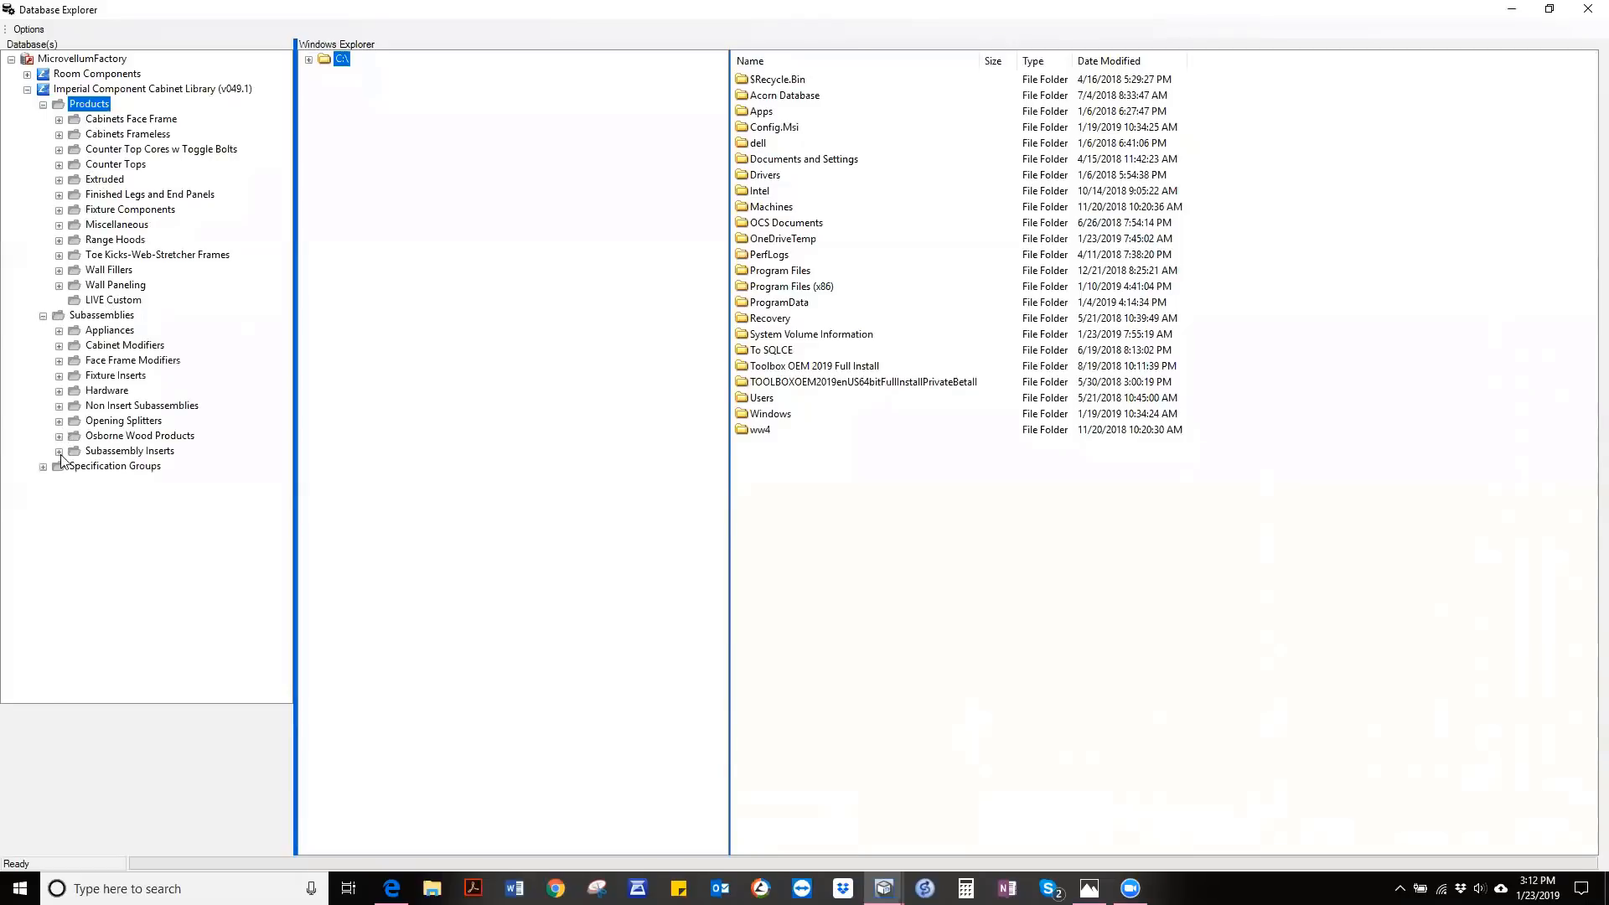
left_click(59, 452)
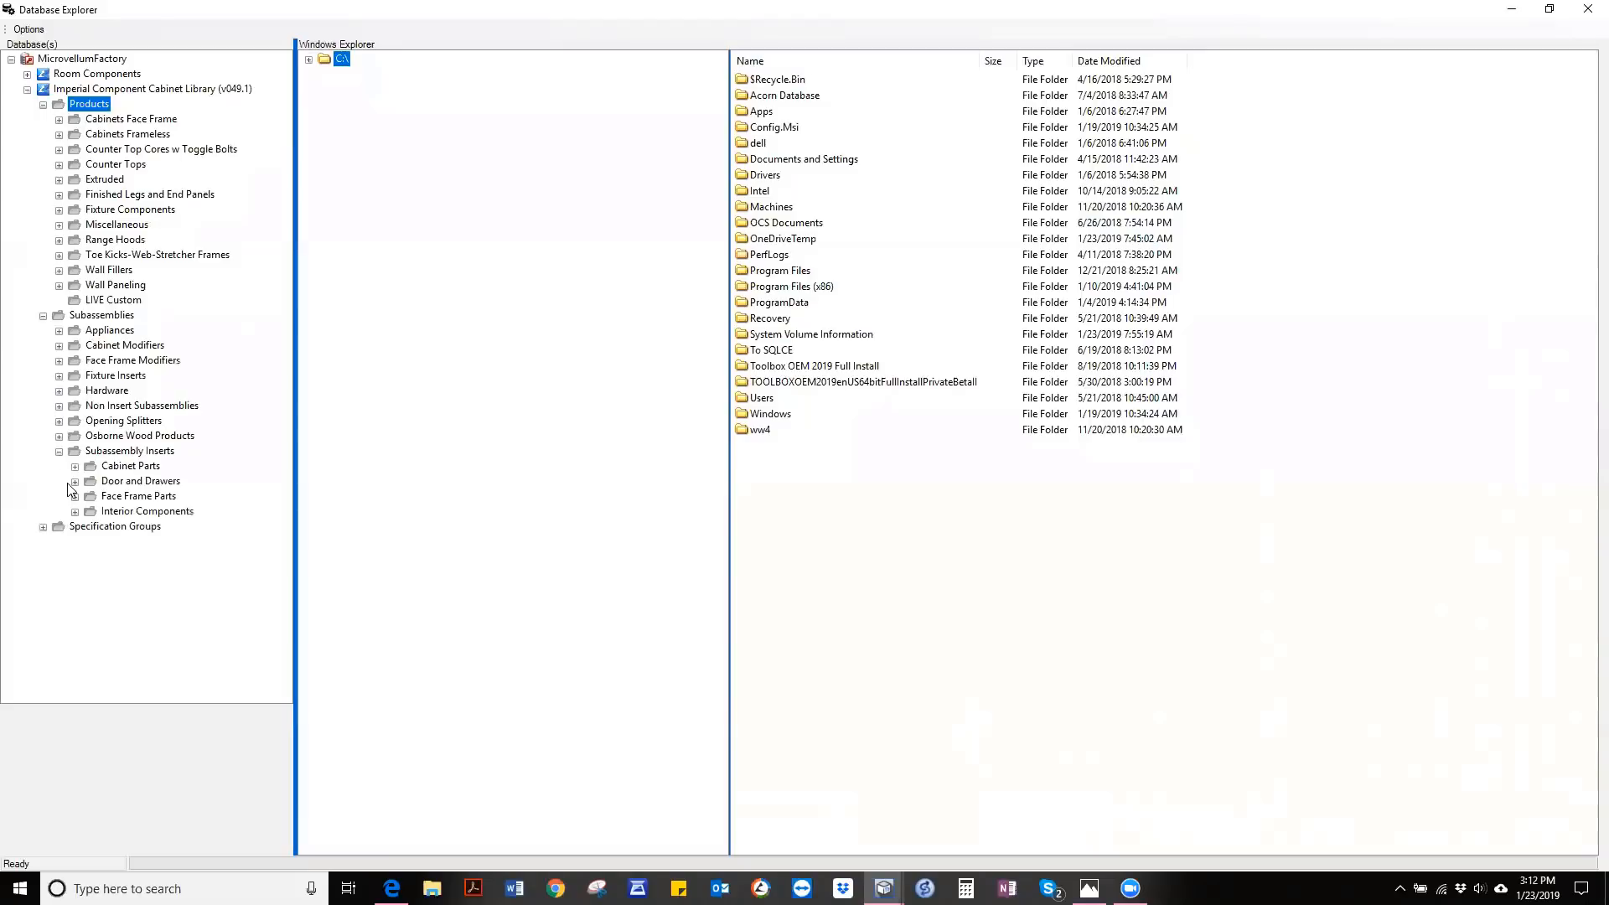
left_click(75, 482)
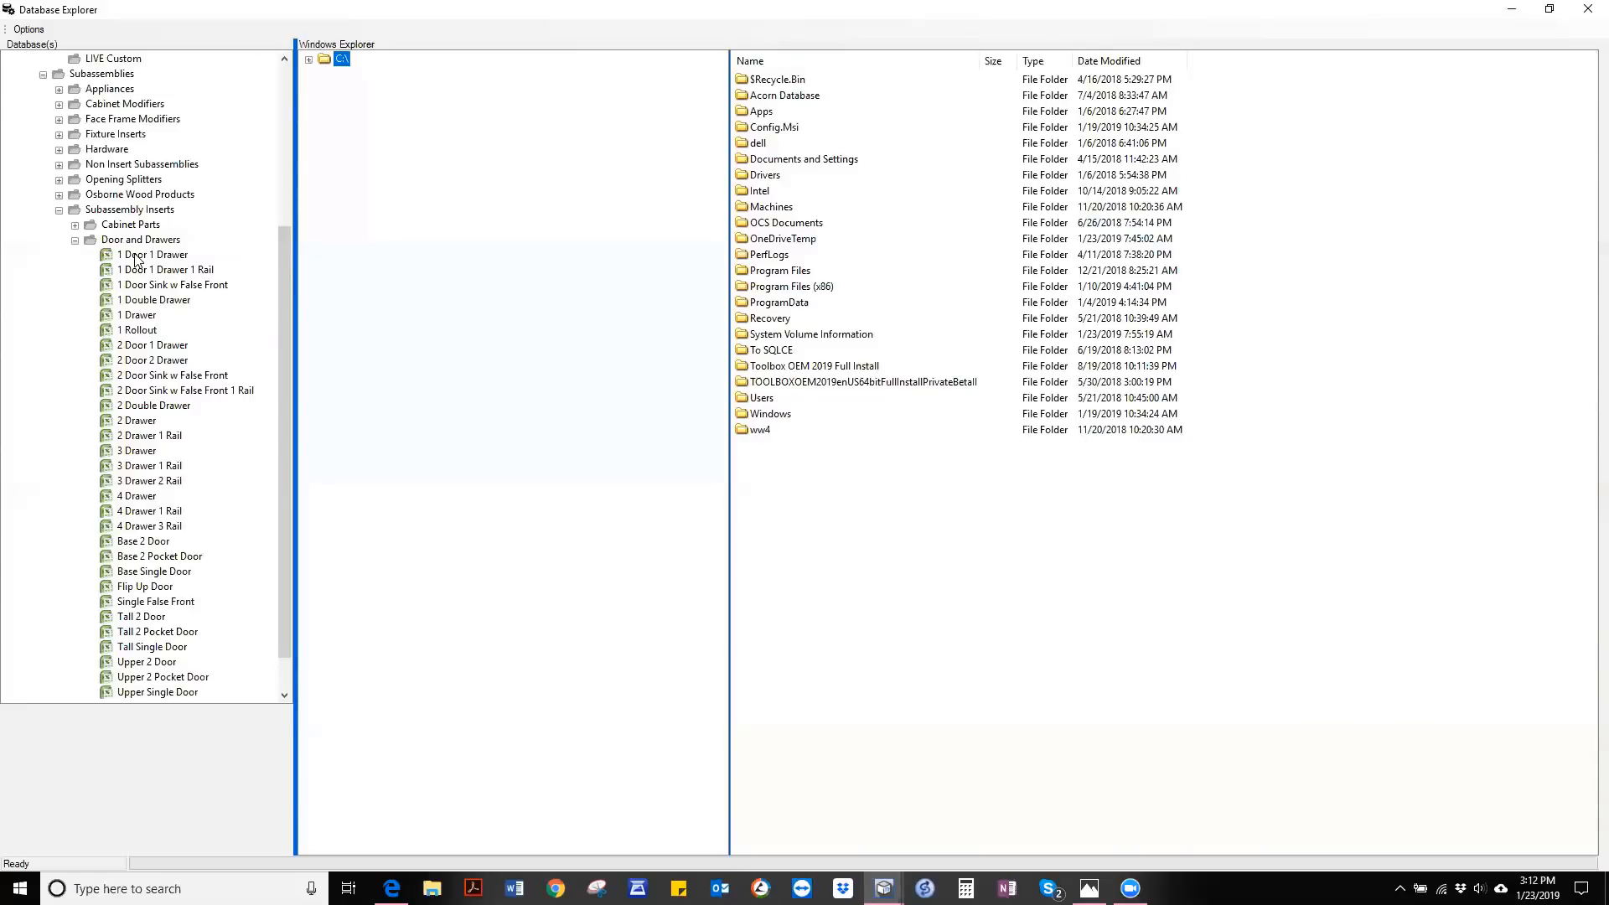
scroll(135, 256, "up", 5)
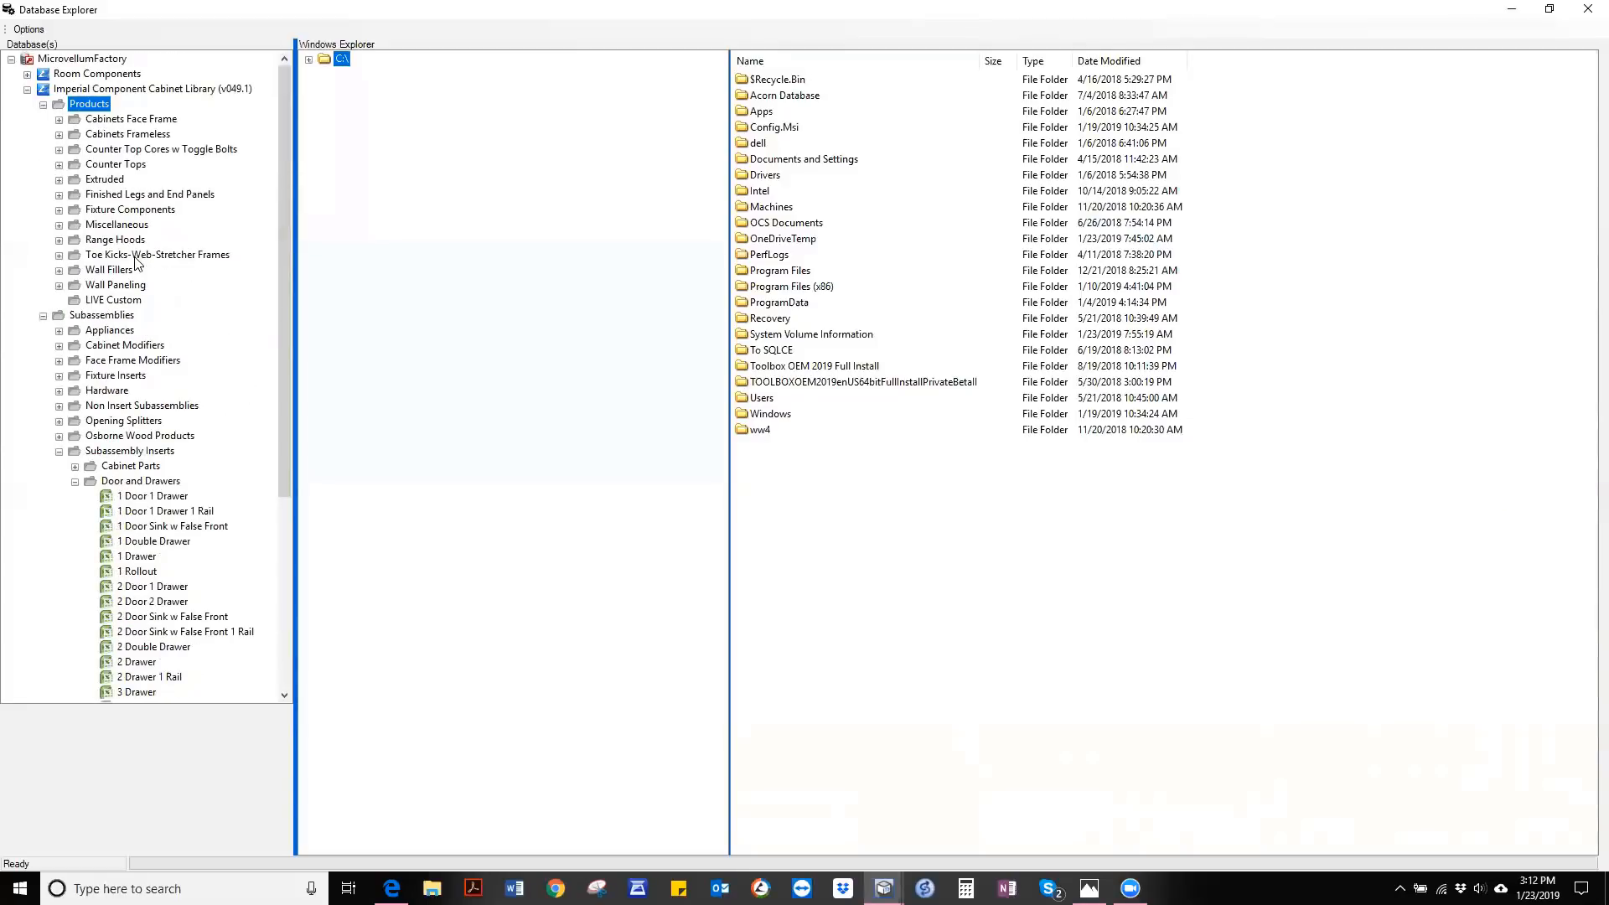
- Preview the images of the frameless Base Cabinets products, from 1 Door Base through 1 Door Blind Right Corner Base
left_click(59, 134)
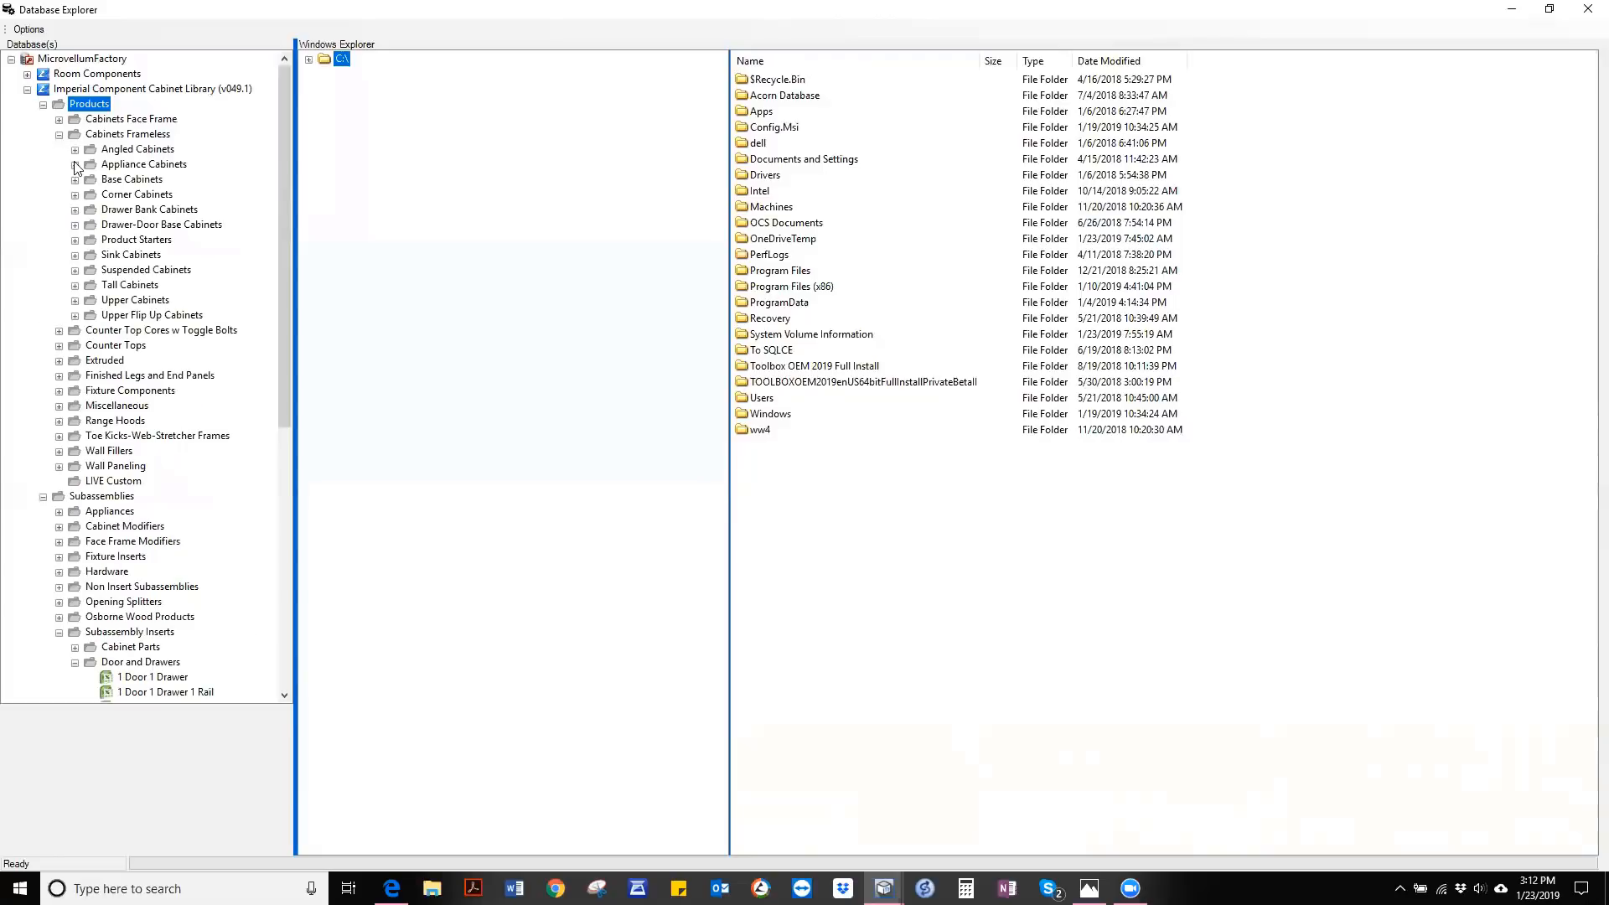
left_click(74, 179)
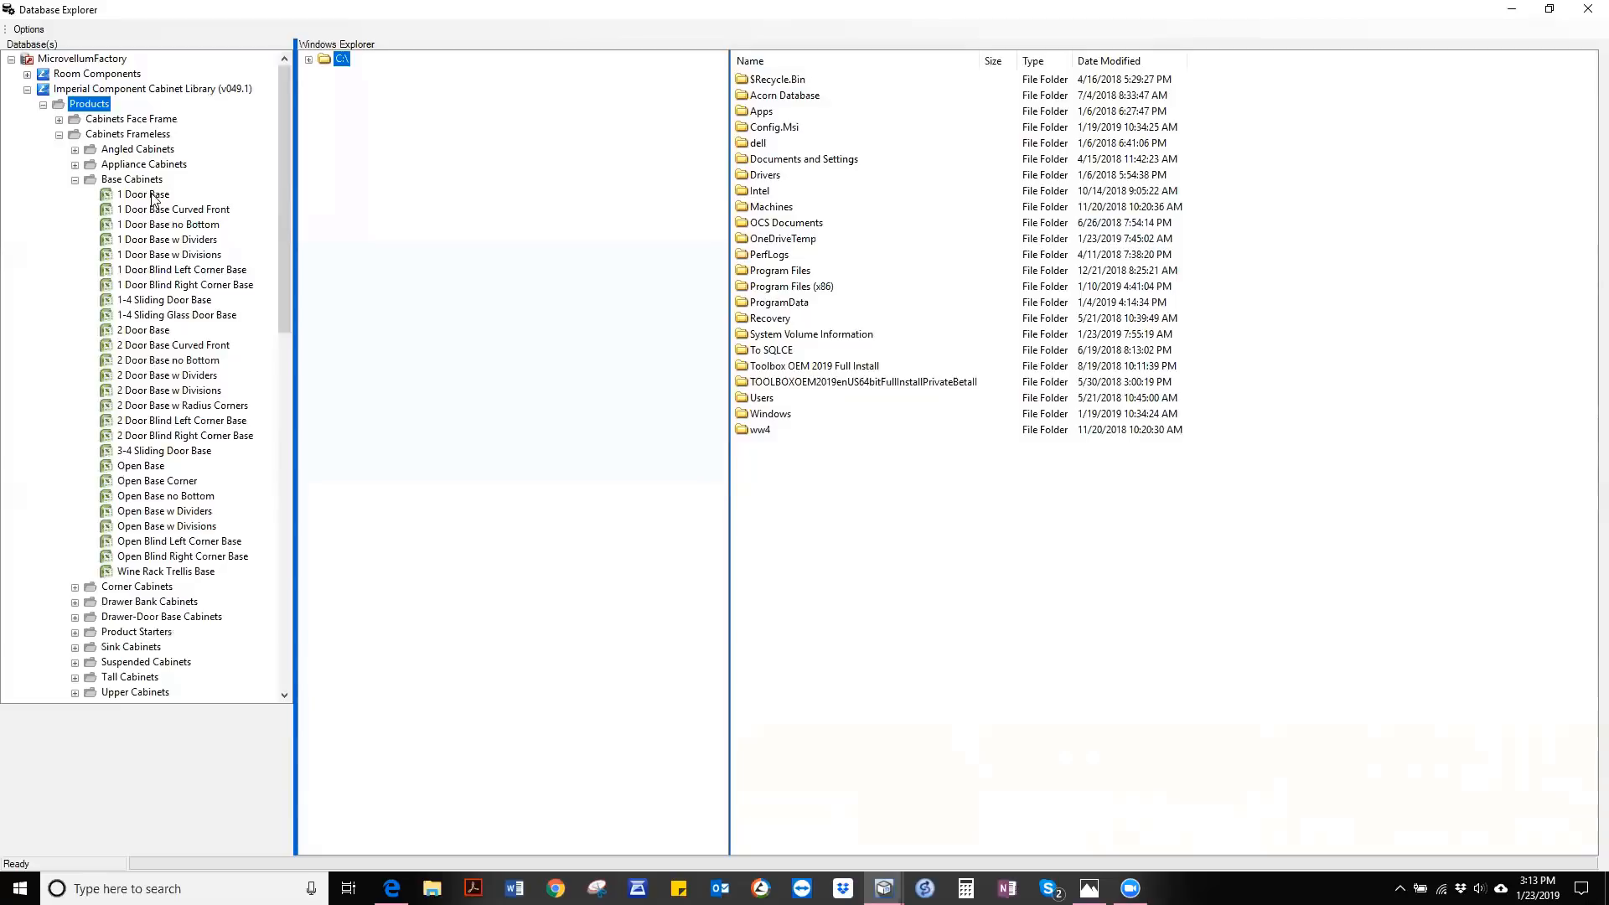
left_click(153, 197)
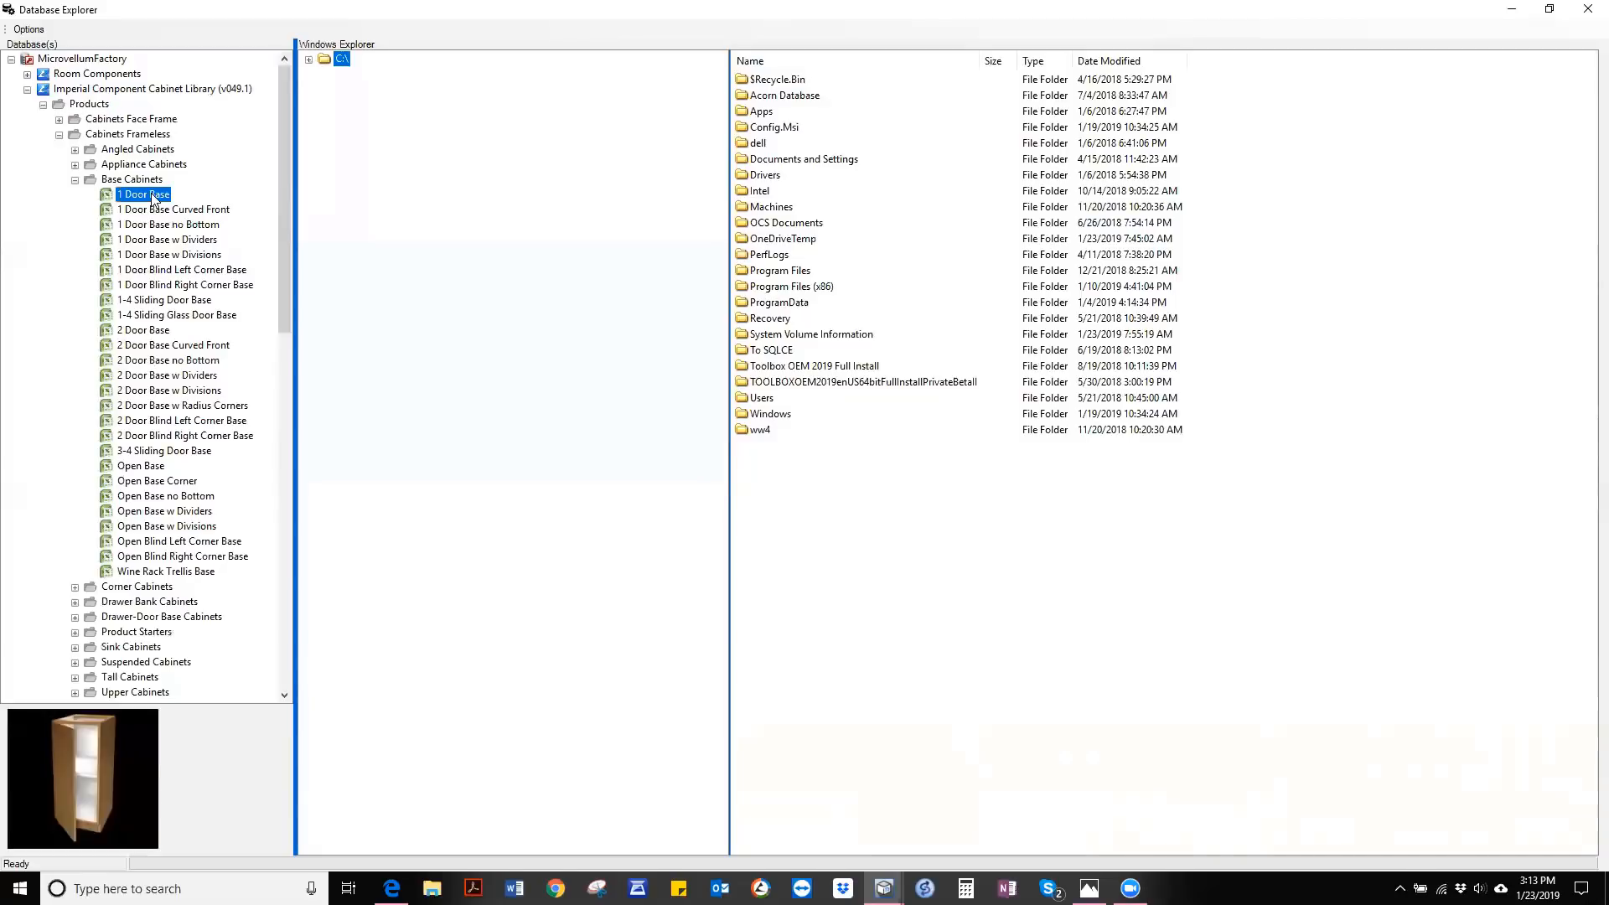
left_click(154, 210)
left_click(152, 227)
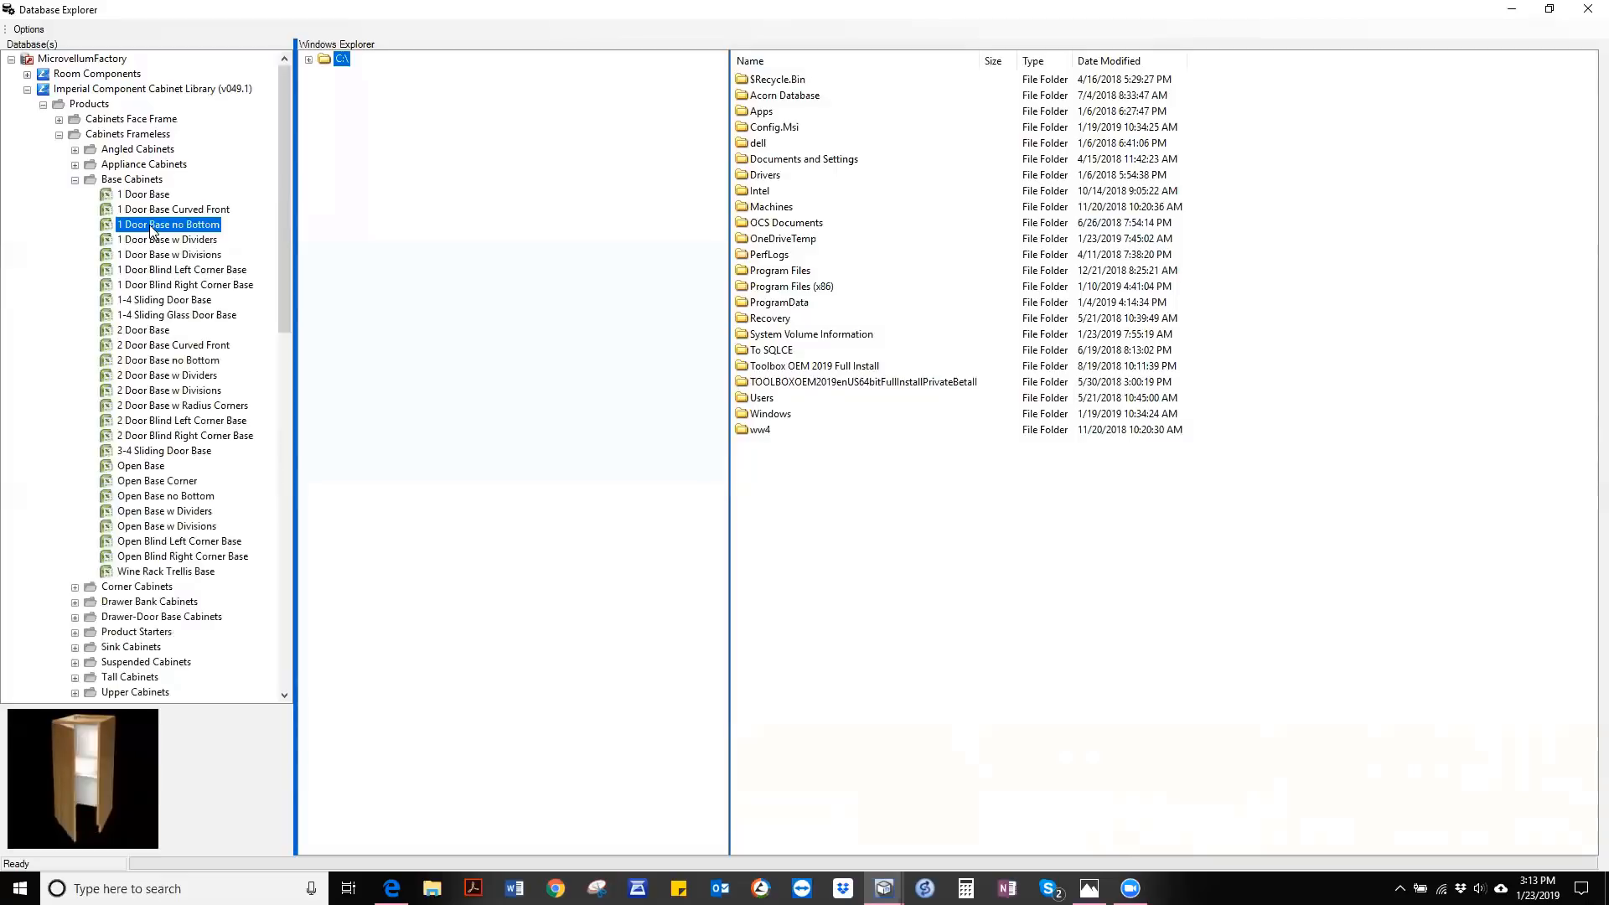
left_click(152, 241)
left_click(151, 257)
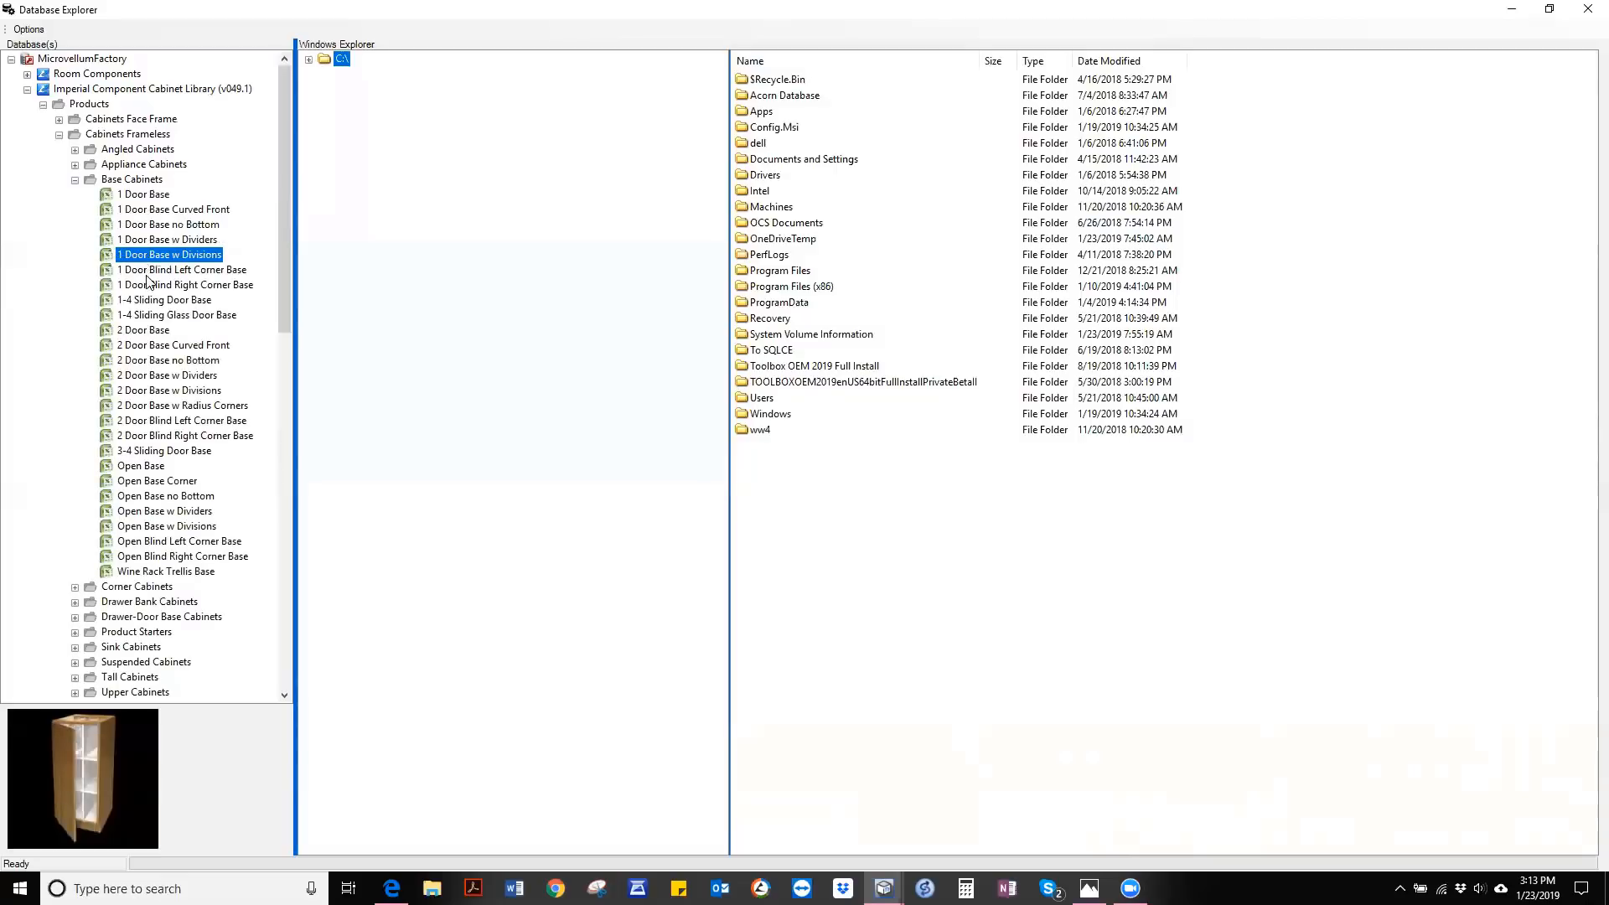
left_click(148, 272)
left_click(146, 287)
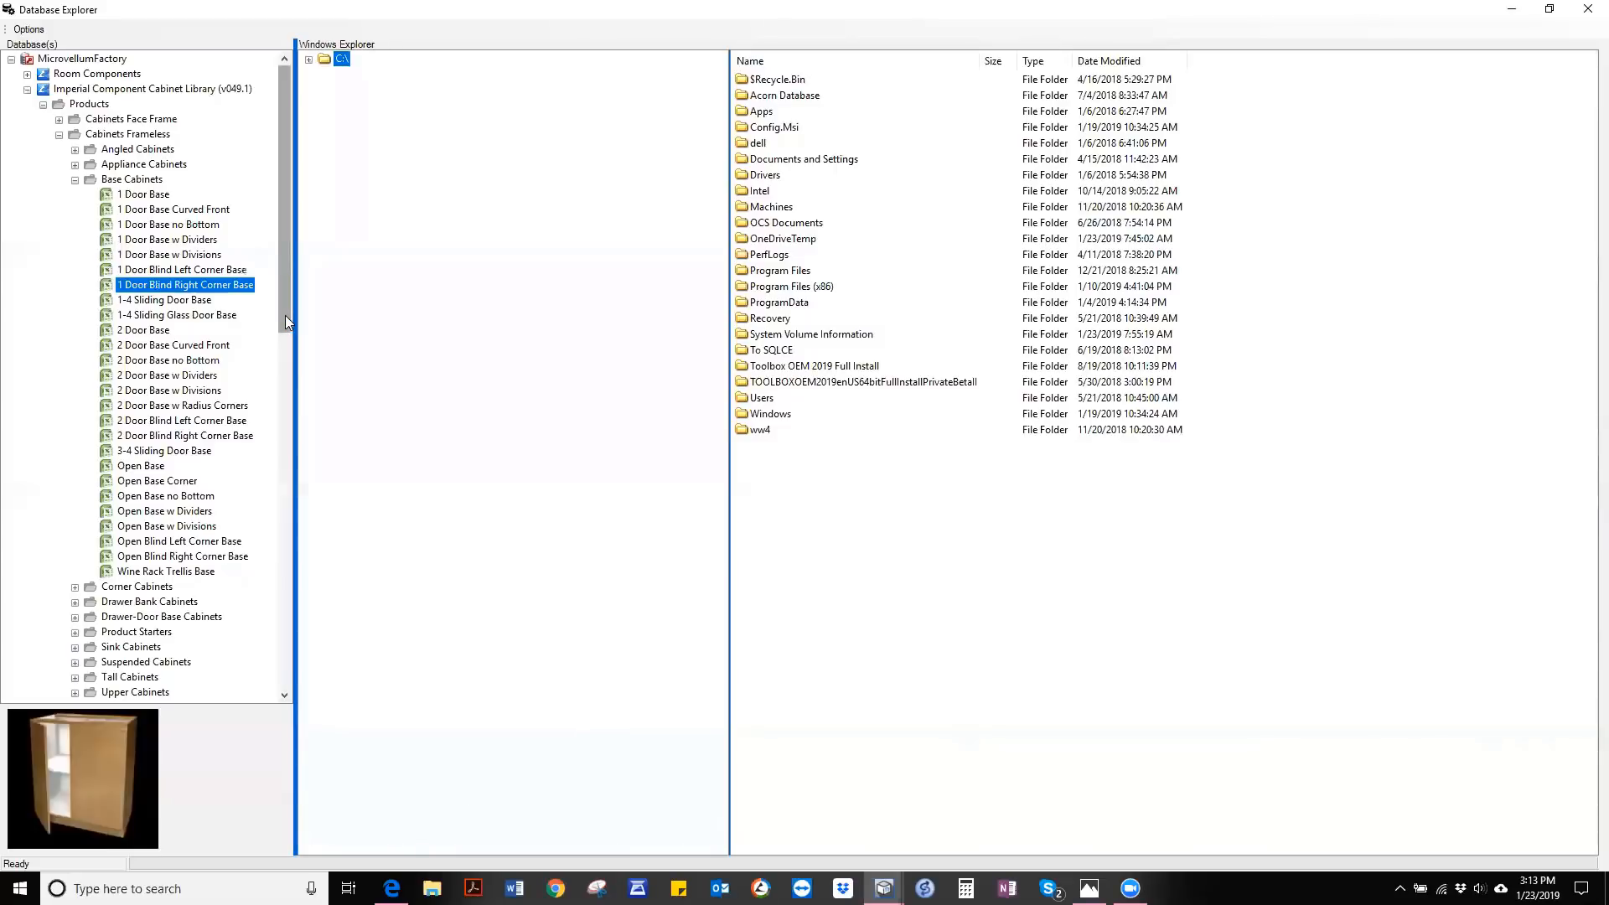
scroll(285, 315, "down", 1)
left_click_drag(285, 355, 288, 307)
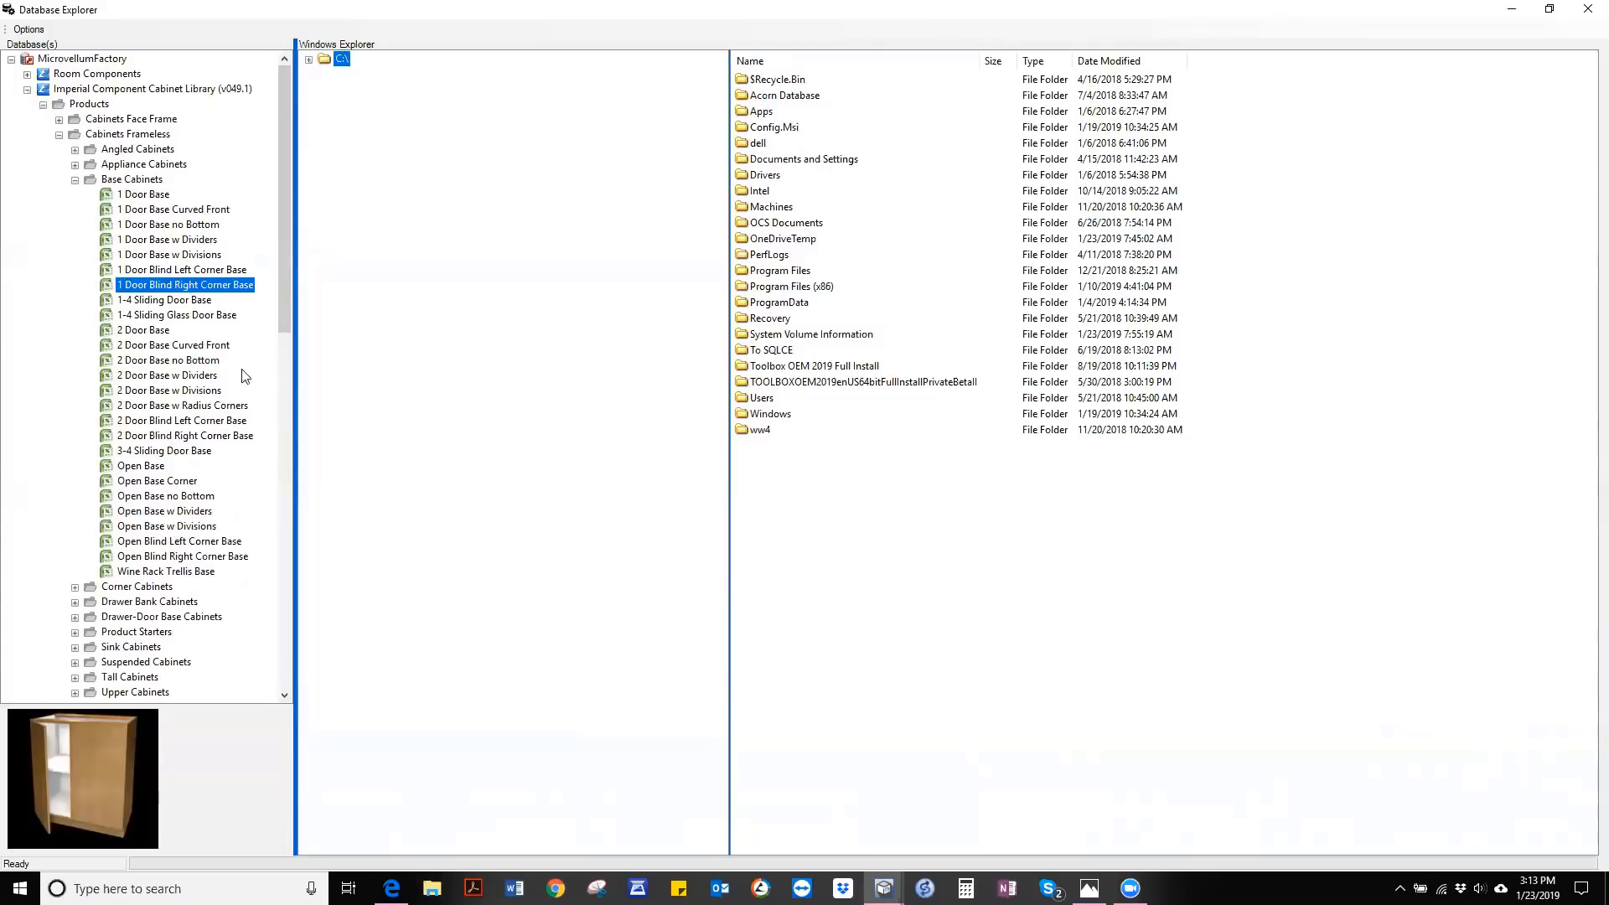
- Inspect the image selection options for the Live Cabinet product in Miscellaneous without changing them, and close the Database Explorer to return to the room drawing
left_click_drag(287, 313, 281, 439)
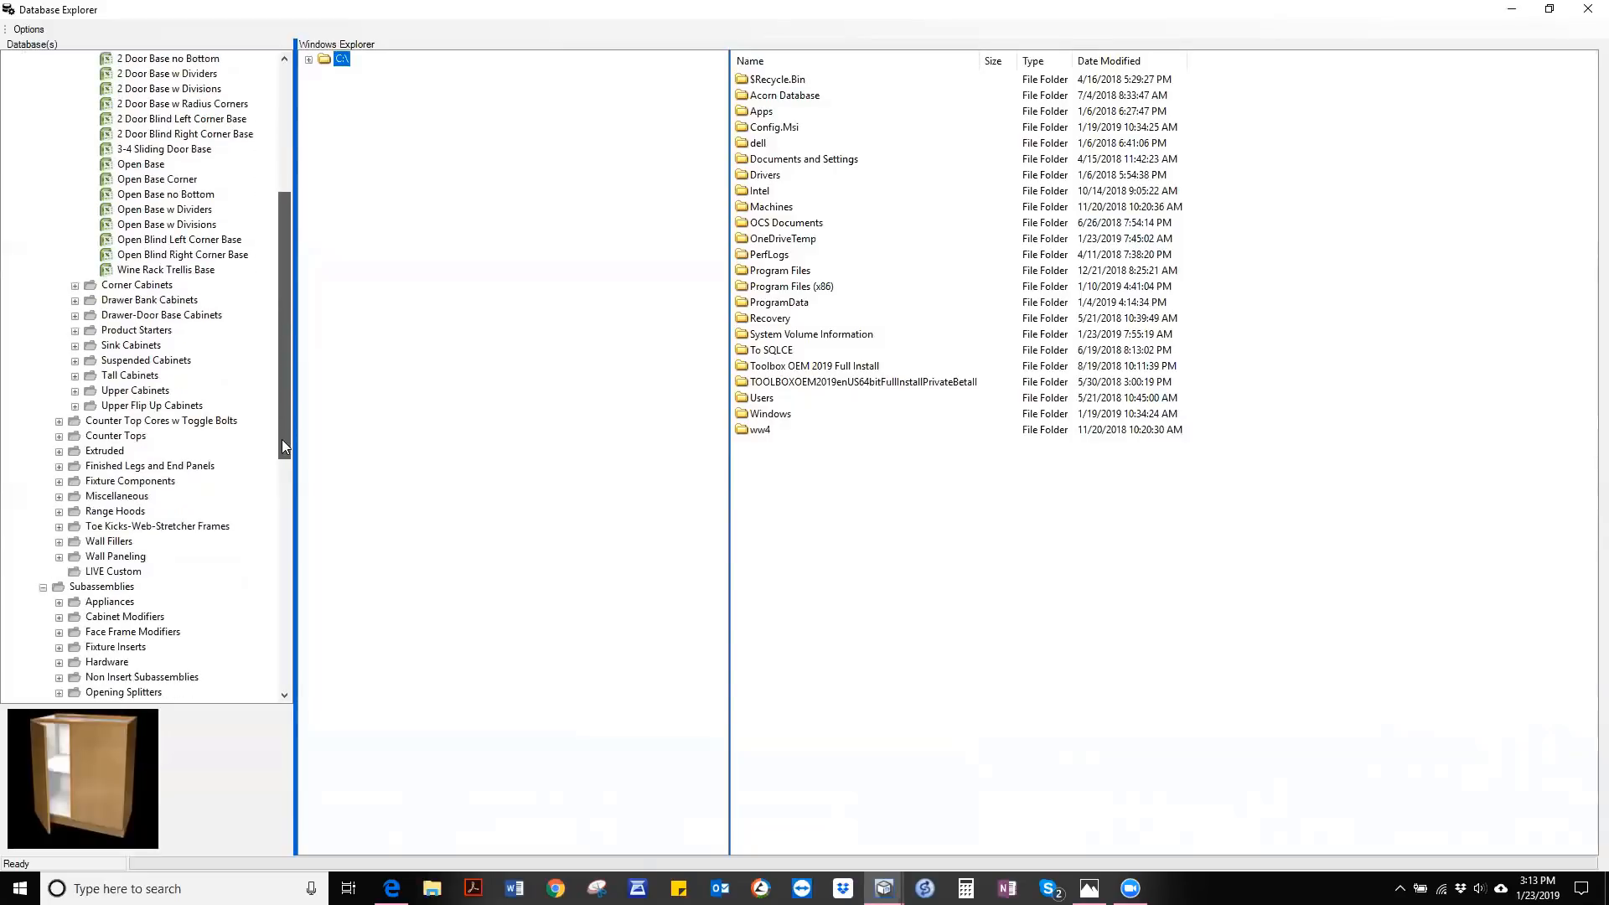
left_click(69, 499)
left_click(58, 497)
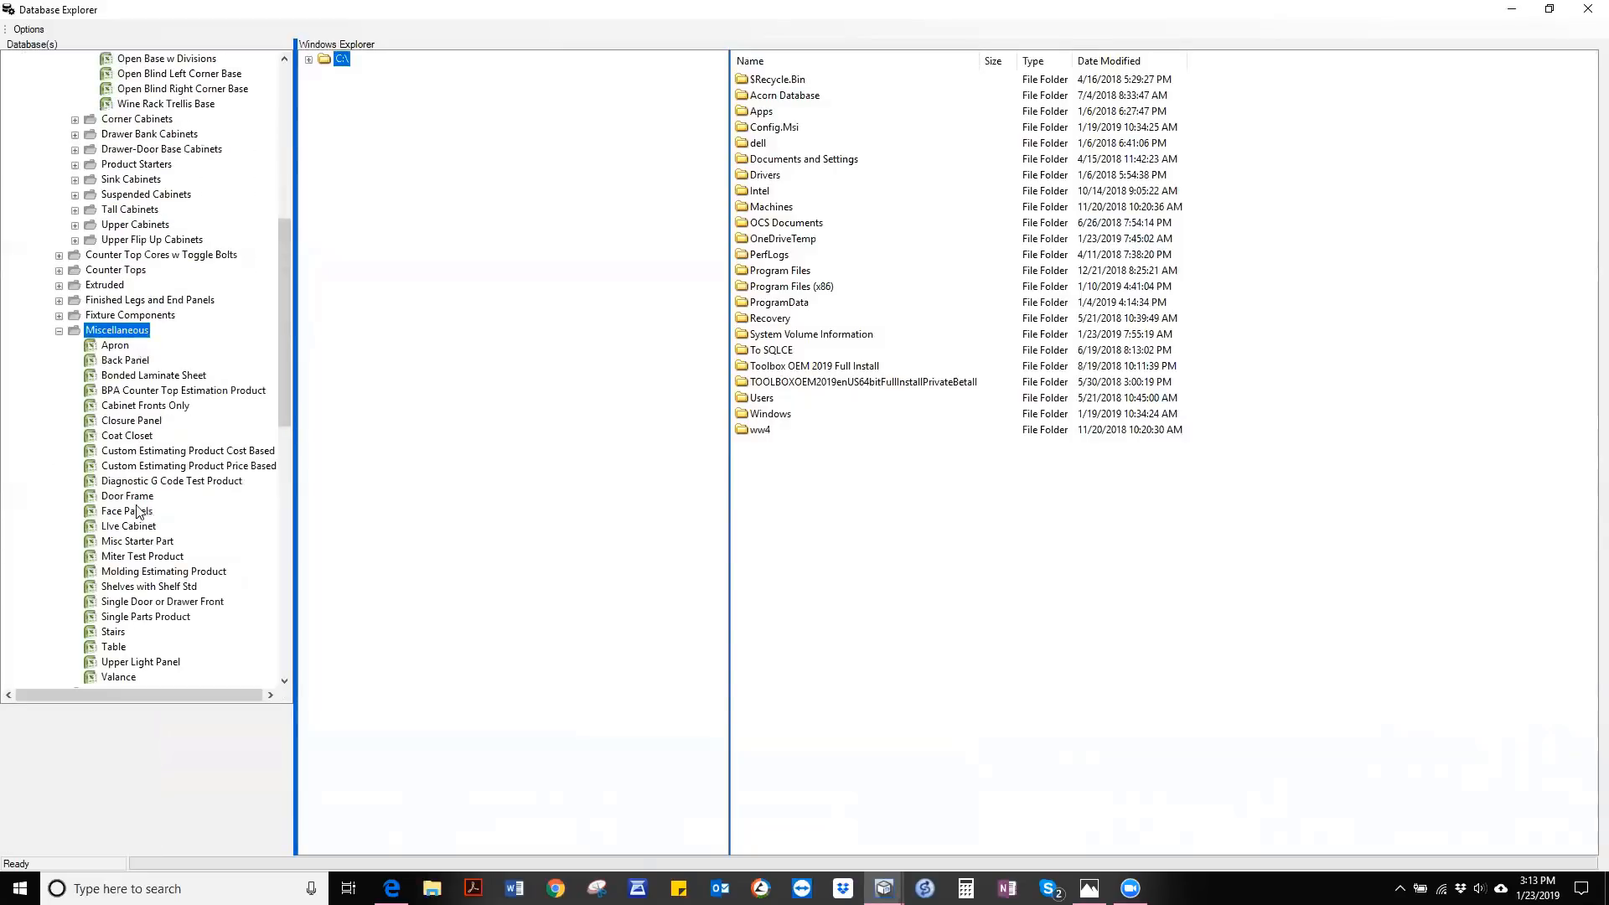
scroll(135, 516, "down", 2)
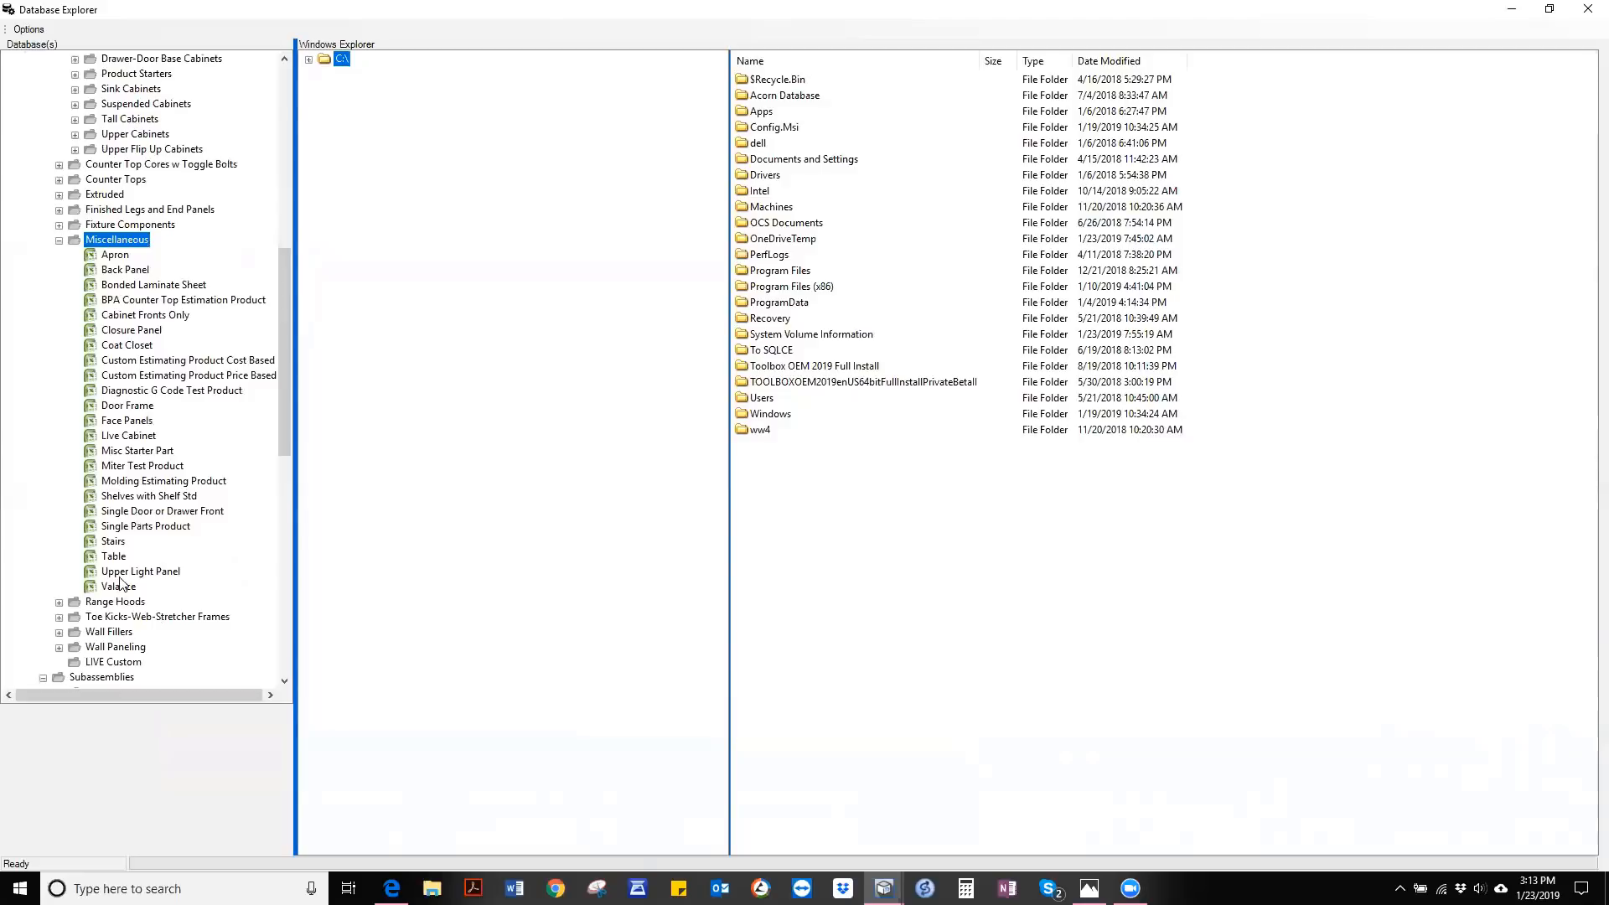
left_click(128, 435)
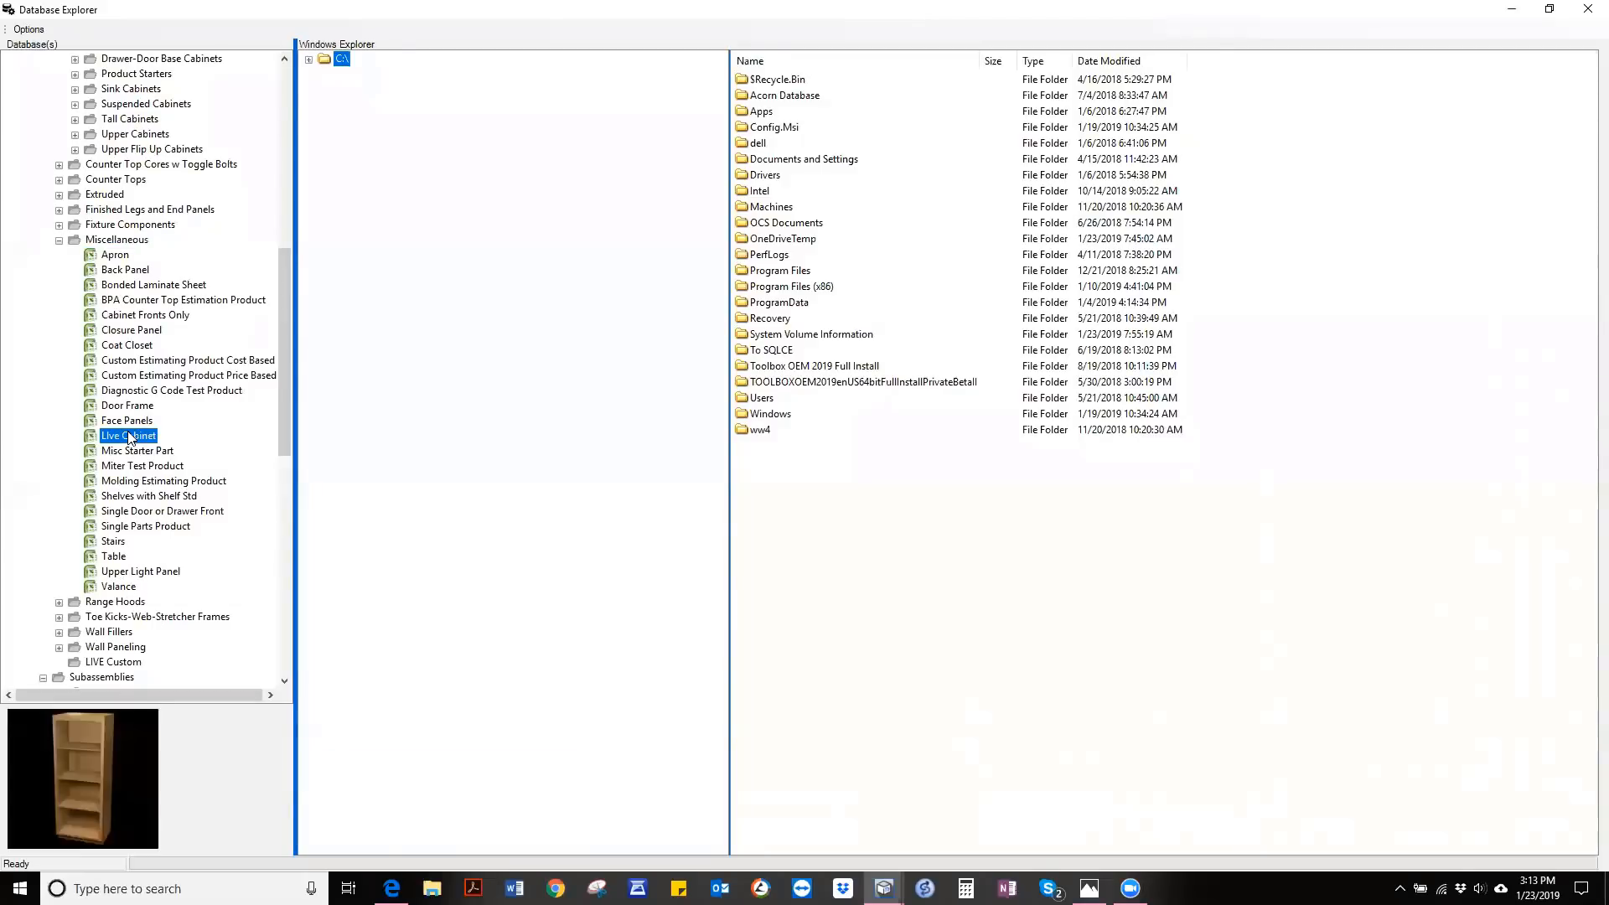
right_click(129, 436)
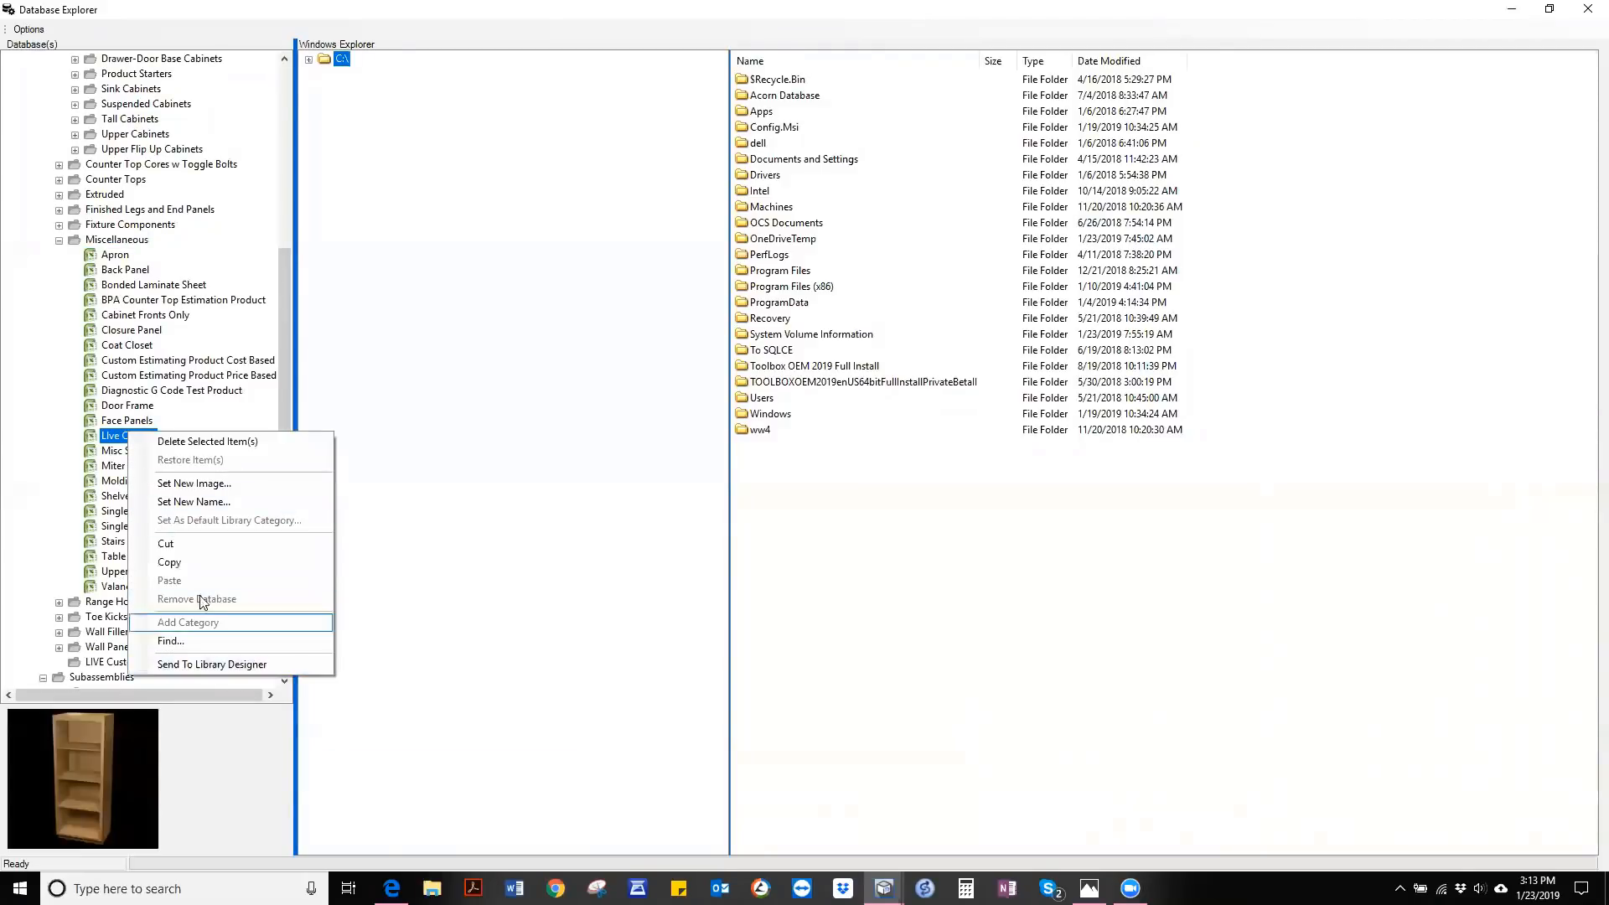
left_click(218, 486)
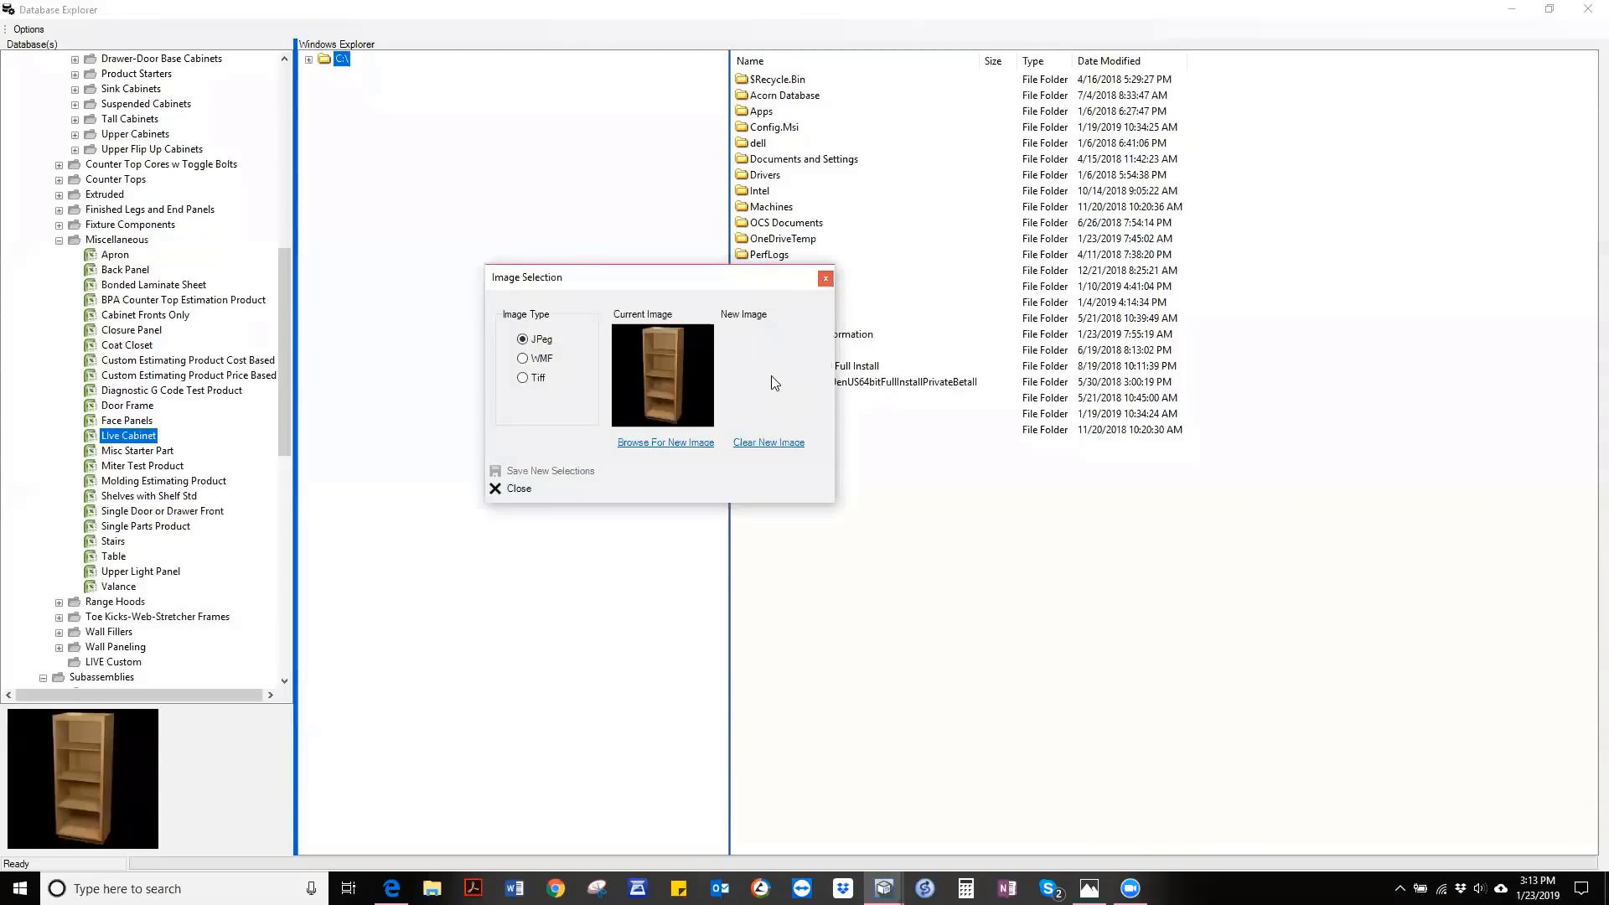
left_click(827, 279)
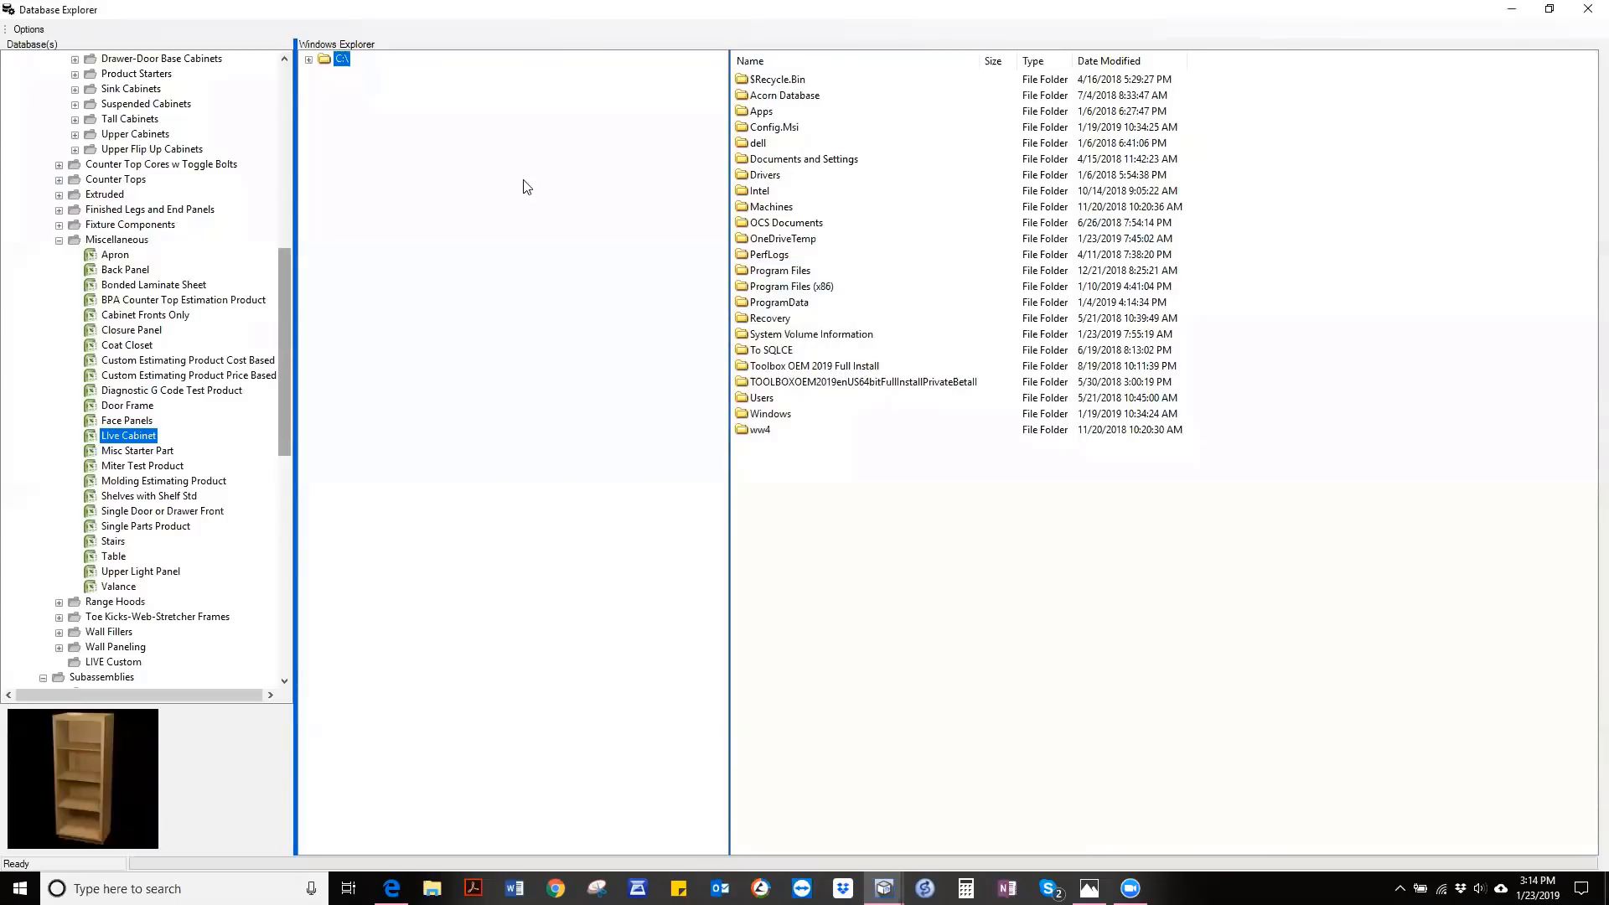
left_click(1587, 9)
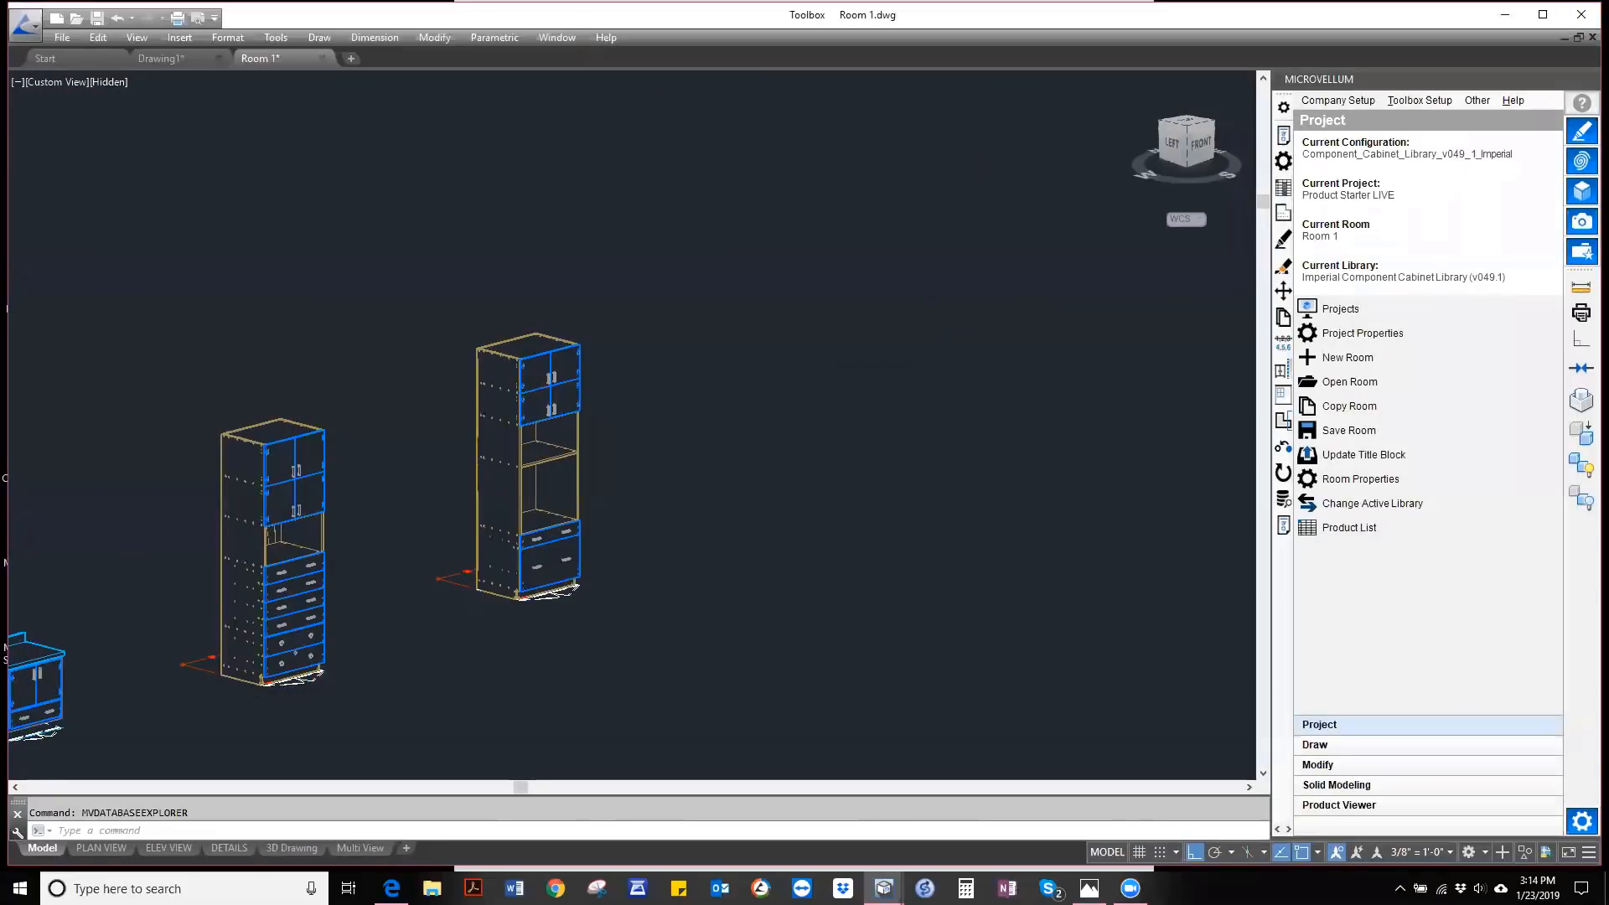
scroll(853, 406, "down", 5)
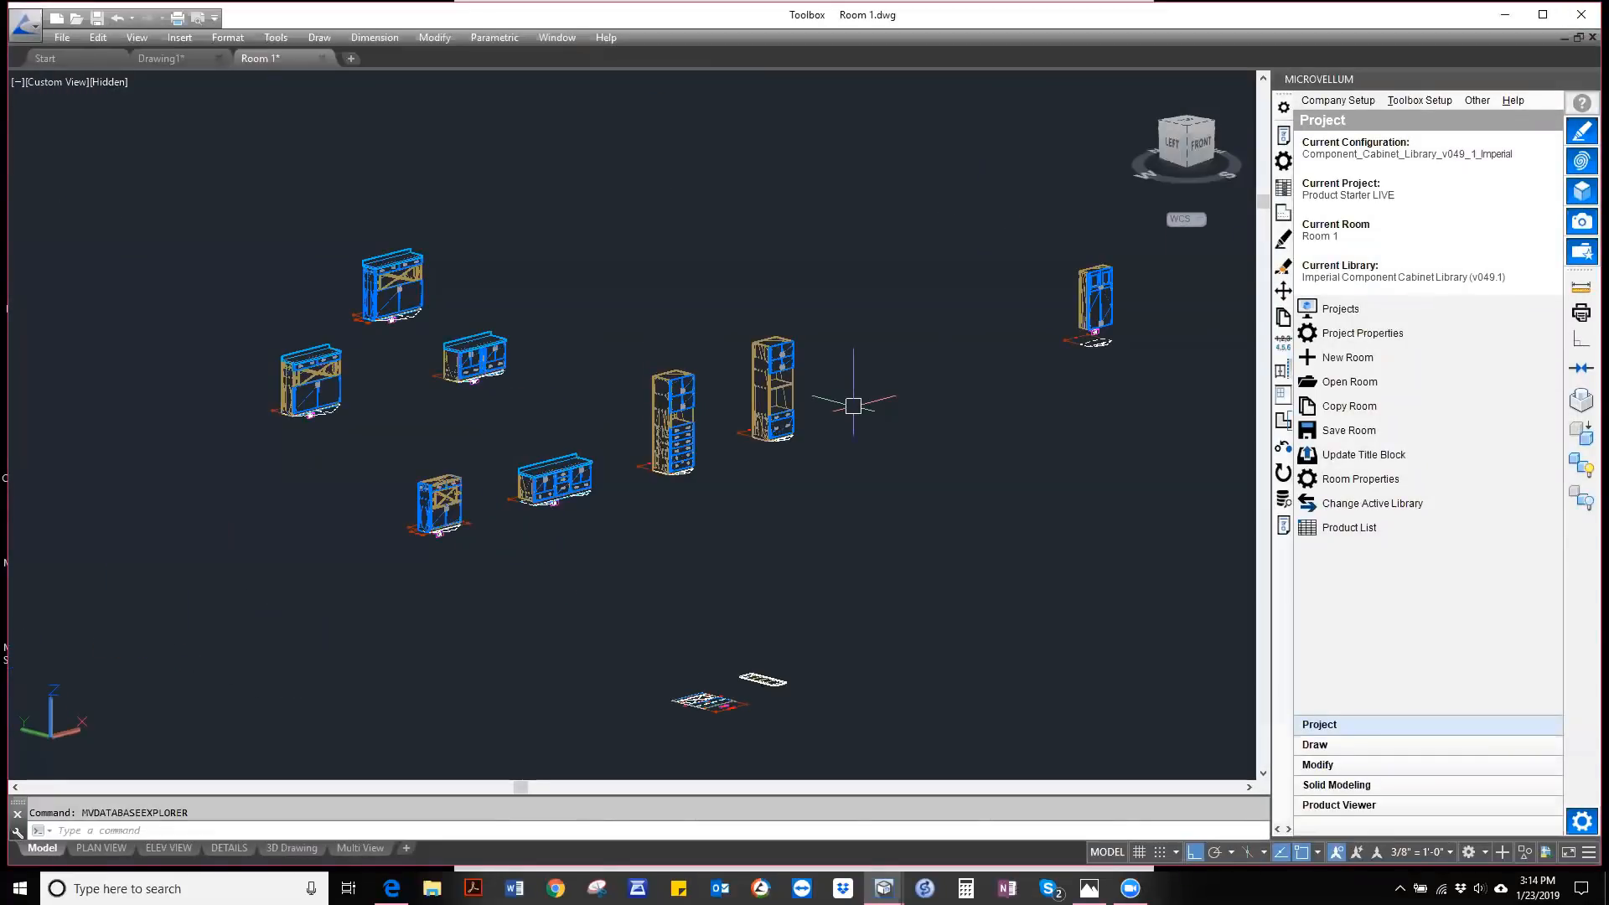